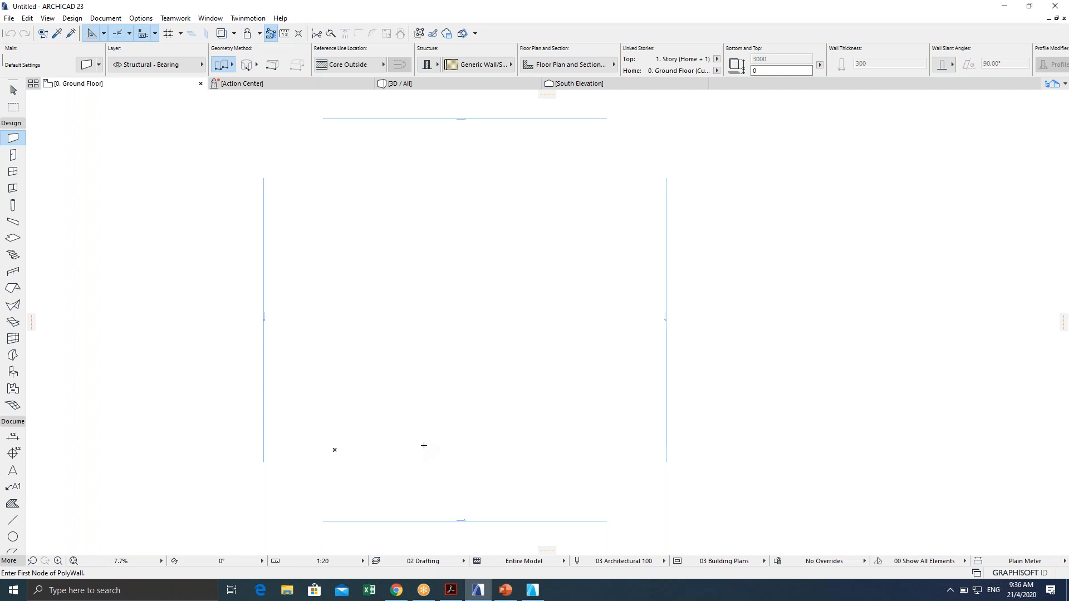
pyautogui.scroll(8, 477, 468)
pyautogui.scroll(-4, 495, 464)
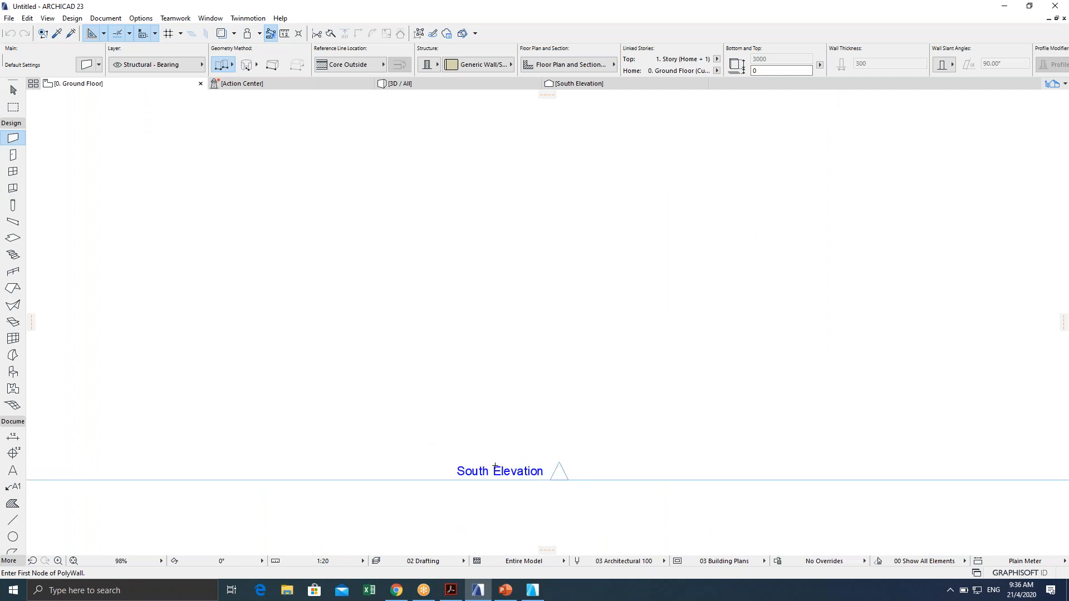
pyautogui.scroll(-3, 469, 429)
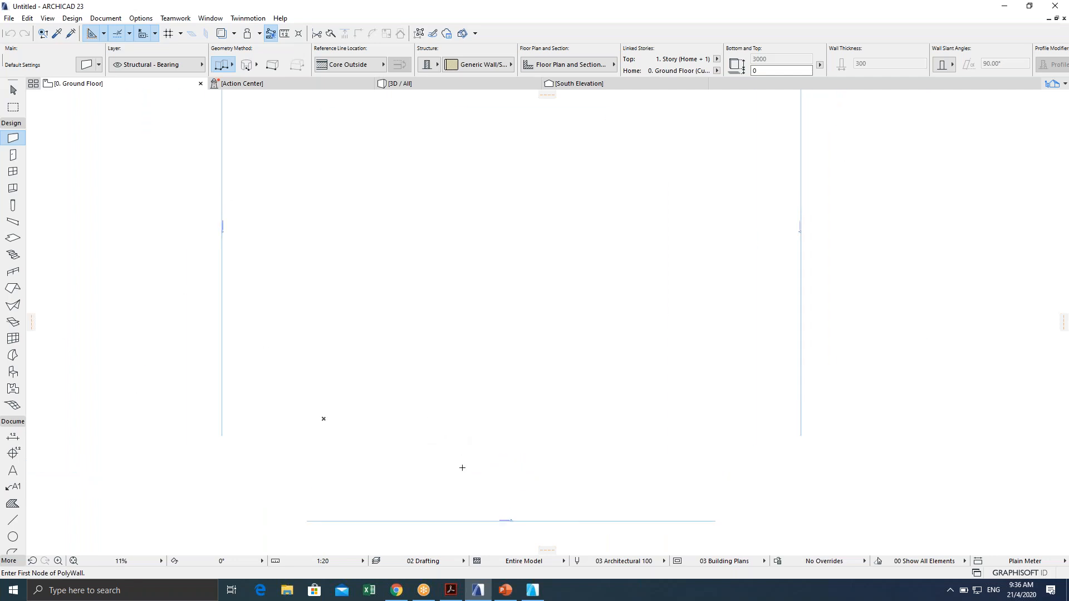
pyautogui.moveTo(422, 421); pyautogui.dragTo(401, 397, button='middle')
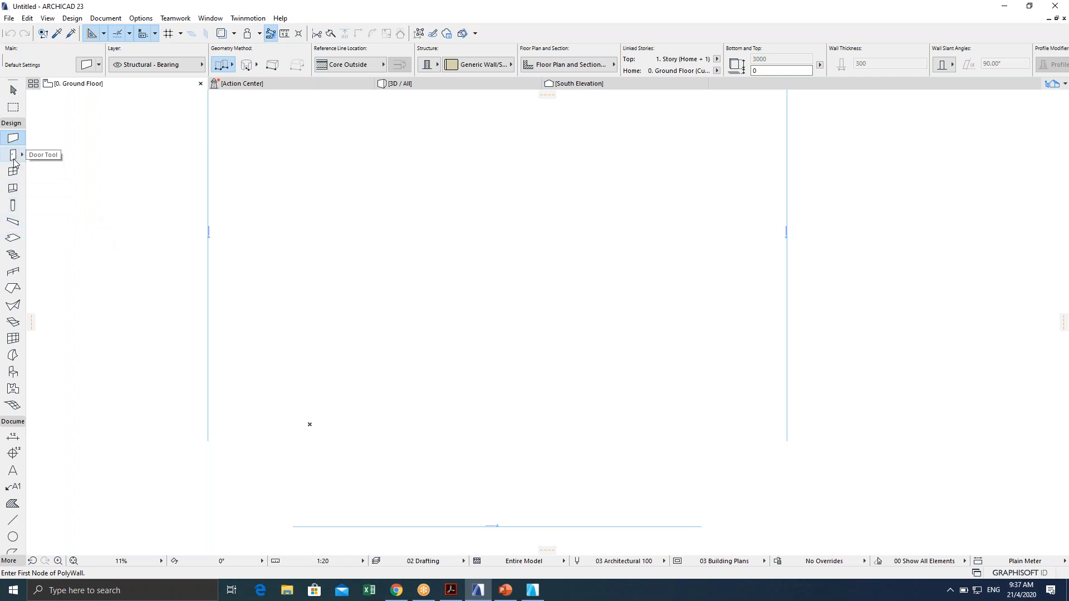
# Draw a rectangular slab 800 wide and 2100 high on the ground floor plan, starting from the origin mark.
pyautogui.click(11, 239)
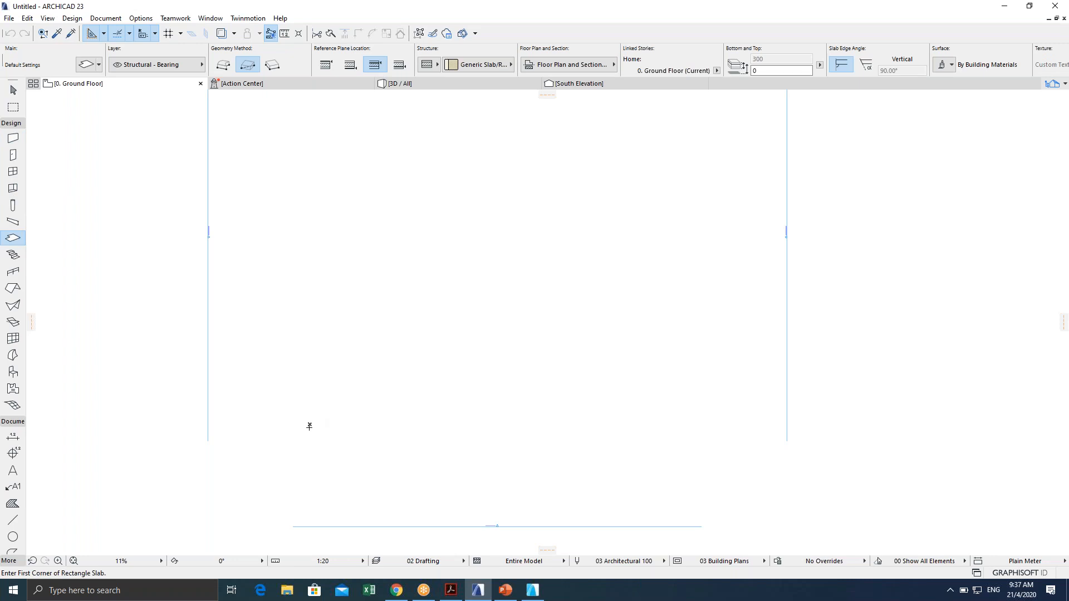
pyautogui.moveTo(308, 448); pyautogui.dragTo(327, 457, button='middle')
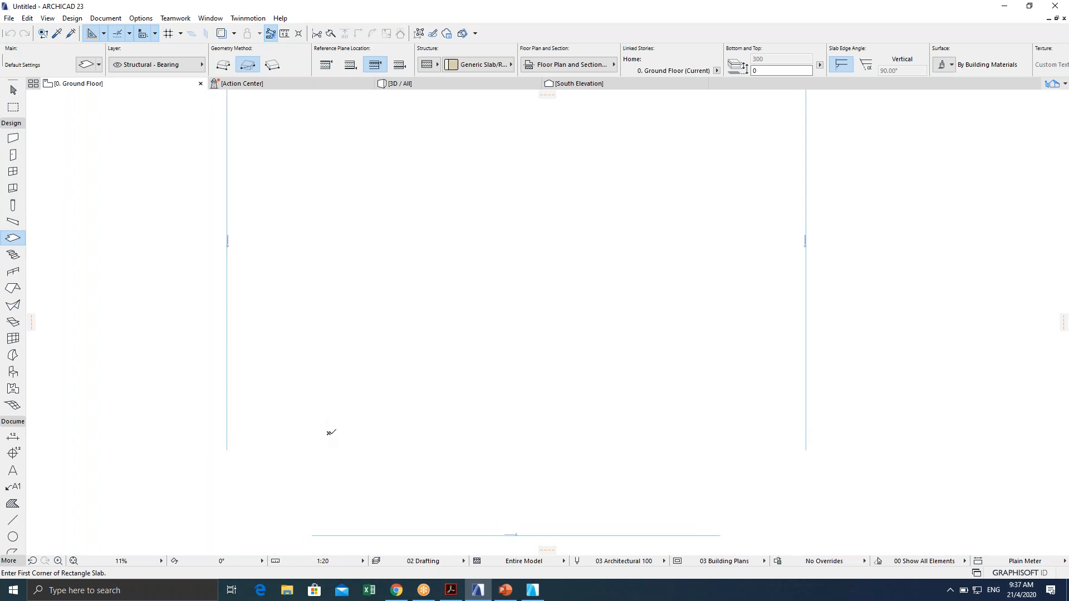
pyautogui.click(329, 432)
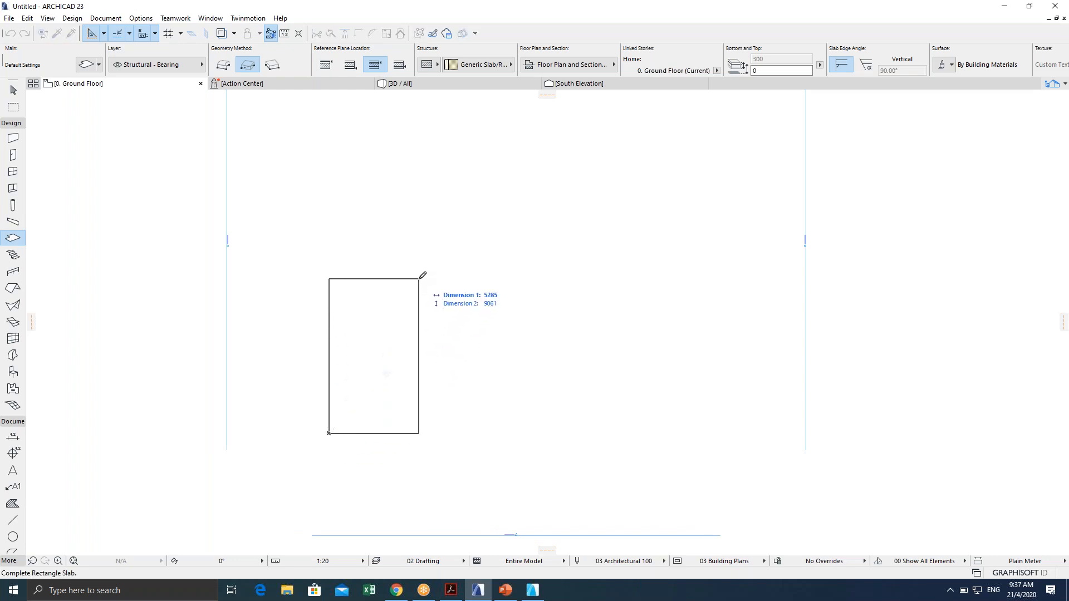
pyautogui.press('Tab')
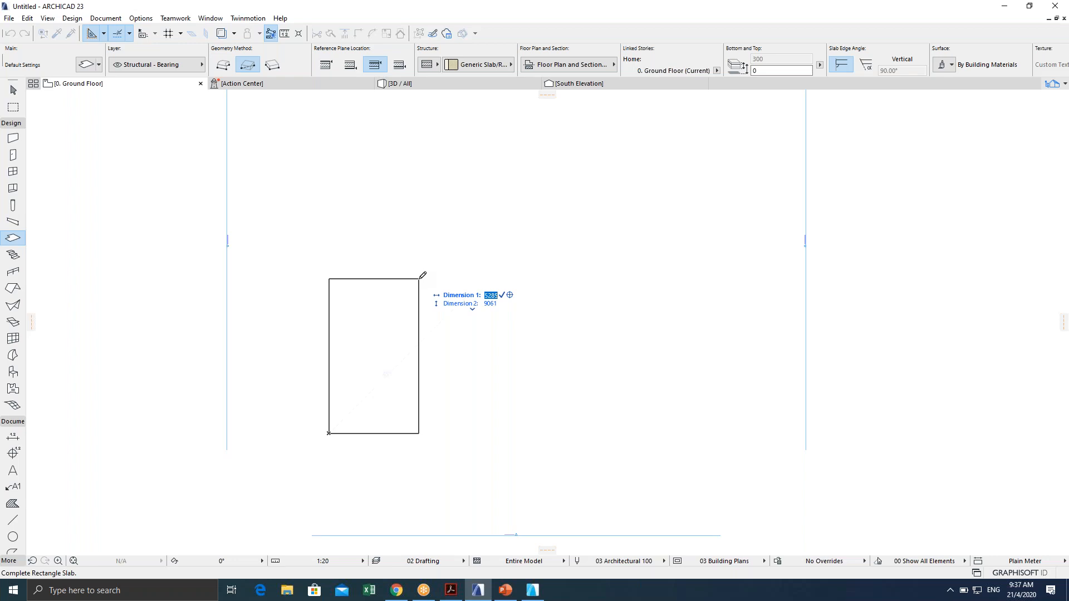
pyautogui.write('800')
pyautogui.press('Tab')
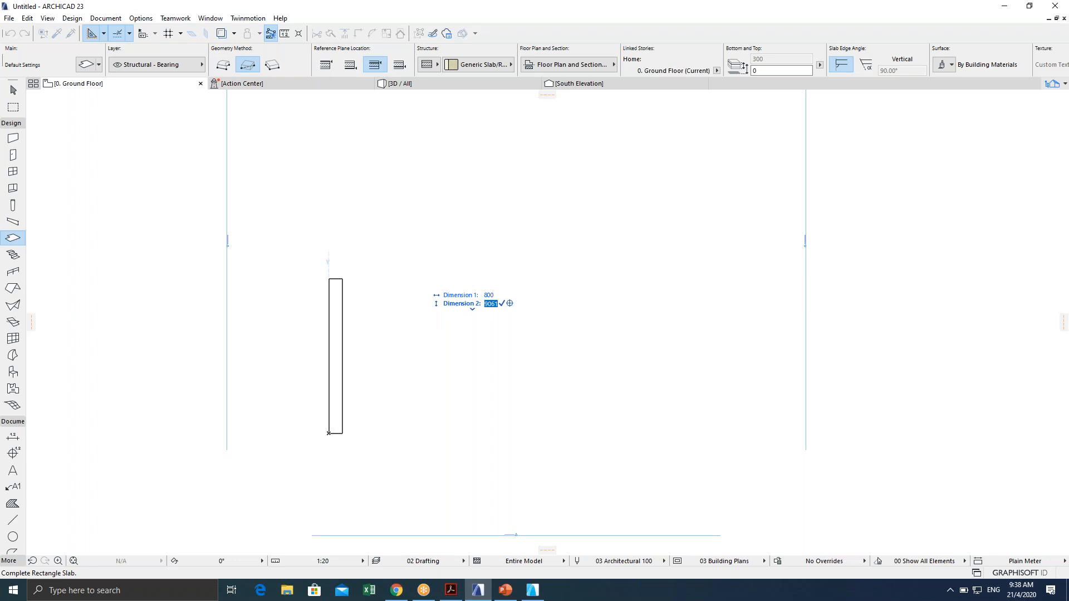
pyautogui.write('2100')
pyautogui.press('Return')
pyautogui.scroll(8, 321, 431)
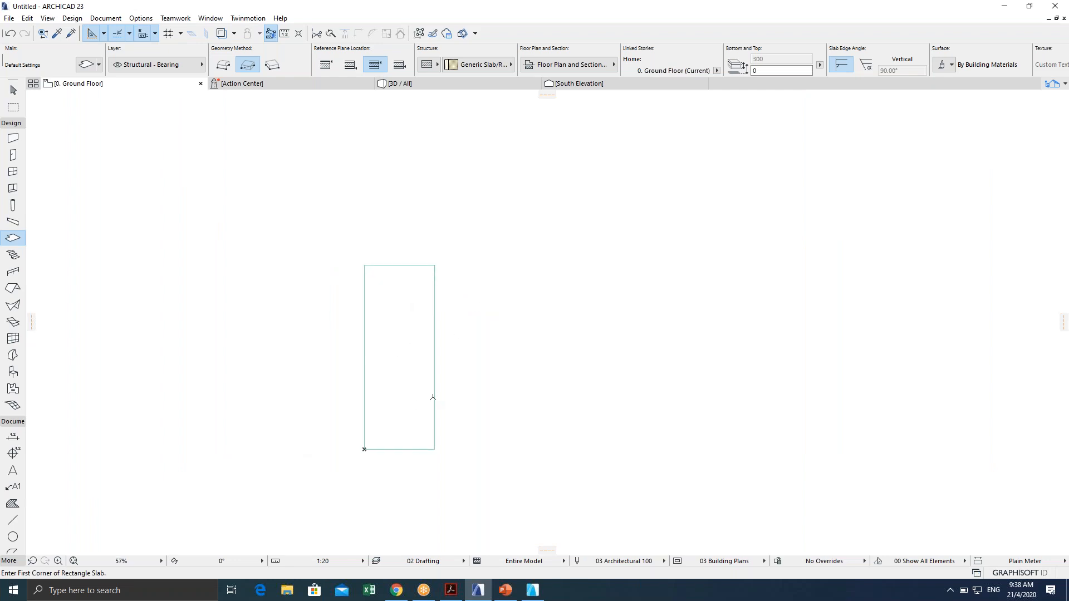
pyautogui.moveTo(369, 372); pyautogui.dragTo(395, 374, button='middle')
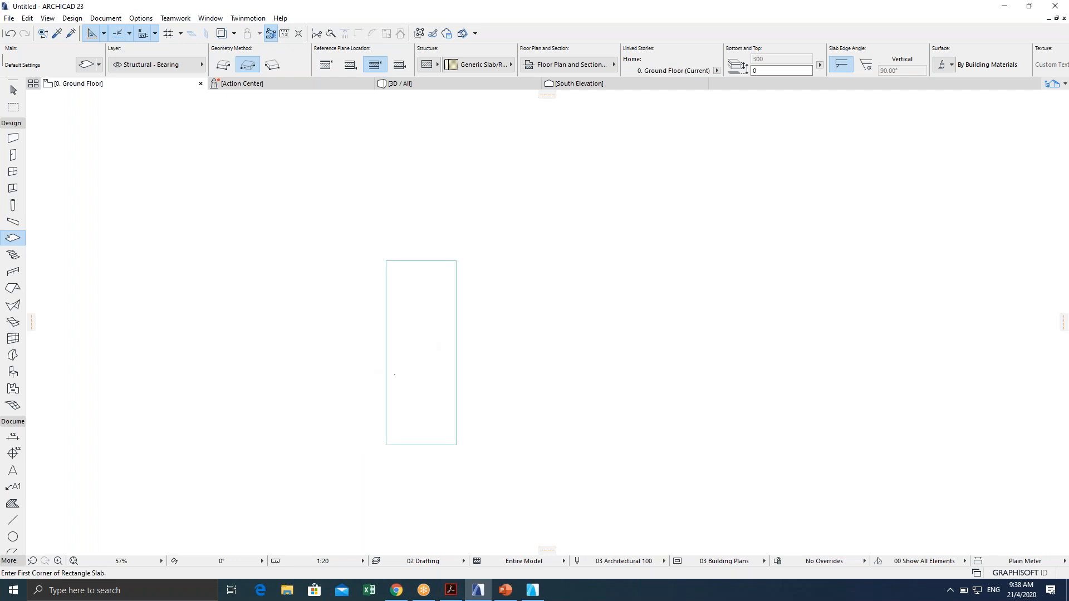
pyautogui.scroll(2, 396, 368)
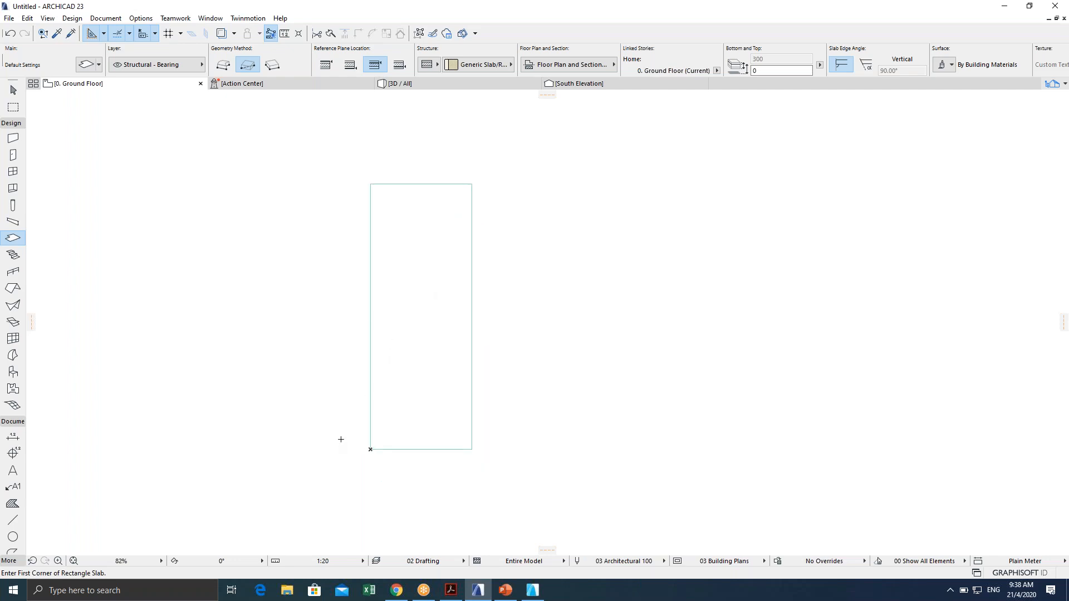
pyautogui.moveTo(355, 396); pyautogui.dragTo(353, 422, button='middle')
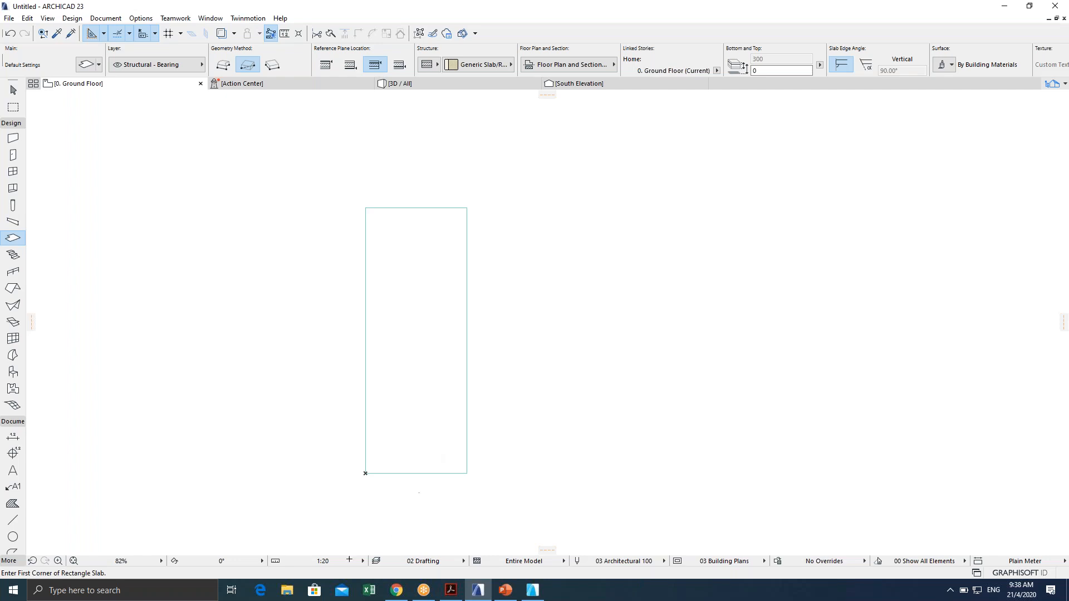
# Search Windows for the Carnac keystroke display app, launch it and close its settings window.
pyautogui.click(168, 585)
pyautogui.write('c')
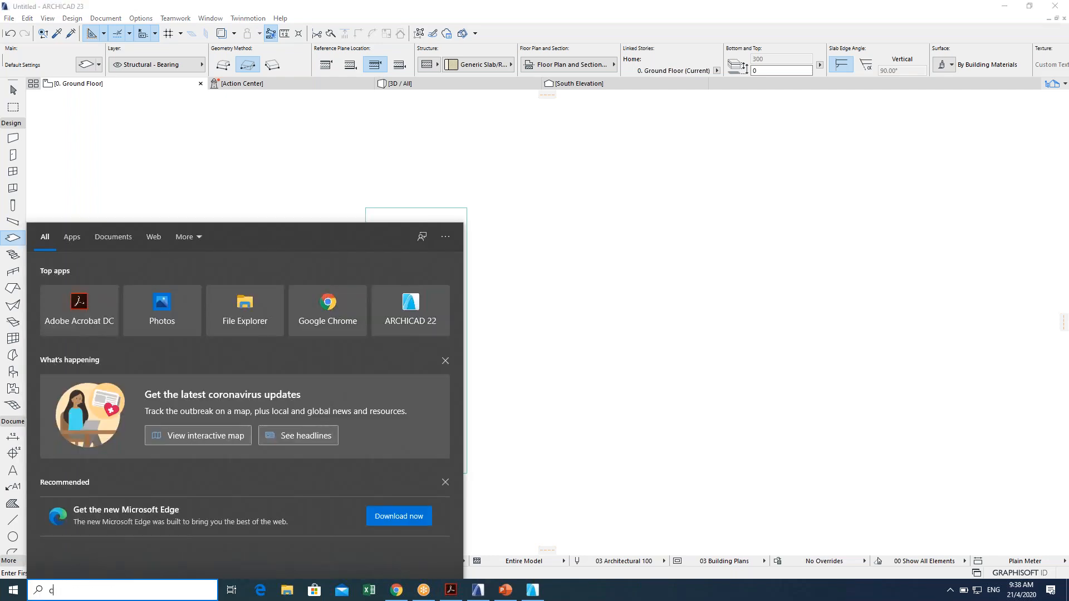
pyautogui.write('arna')
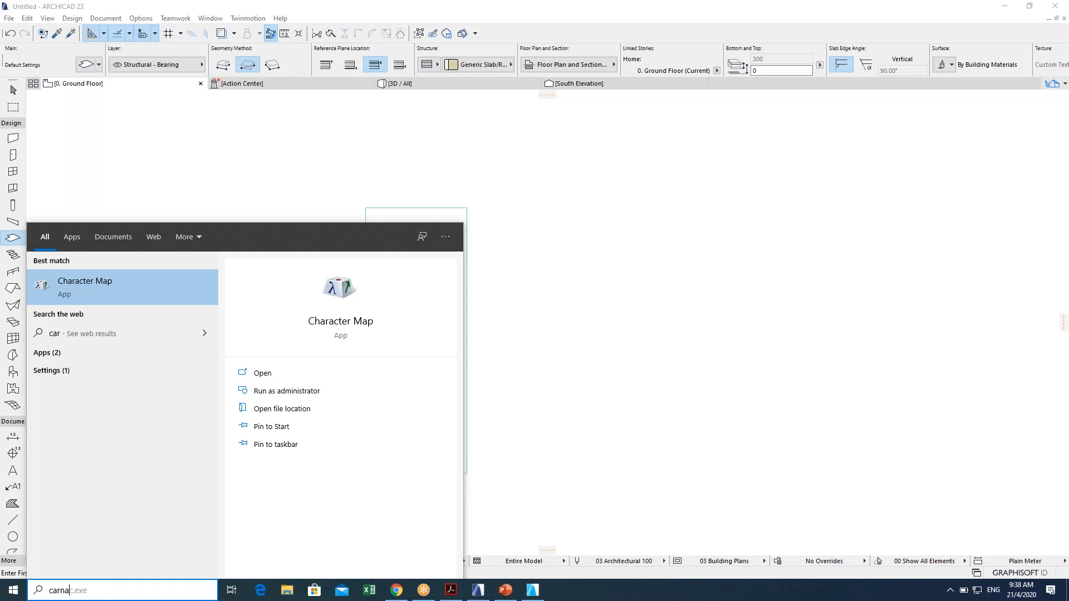
pyautogui.click(110, 293)
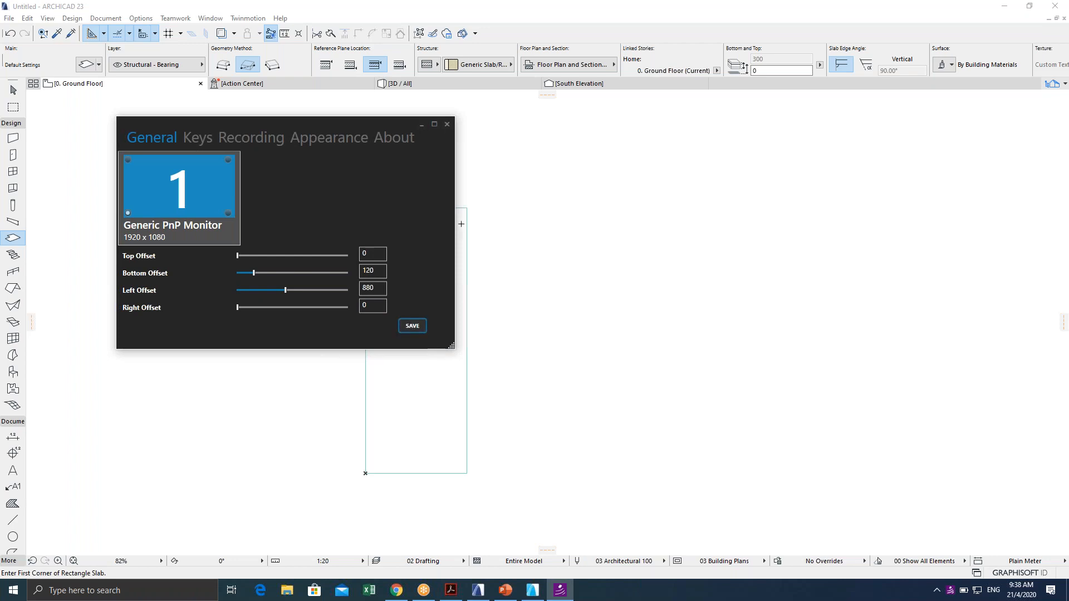
pyautogui.click(446, 125)
# Leave the Slab tool and delete the rectangular slab from the floor plan.
pyautogui.scroll(-1, 481, 297)
pyautogui.moveTo(482, 296); pyautogui.dragTo(504, 318, button='middle')
pyautogui.press('Escape')
pyautogui.press('Escape')
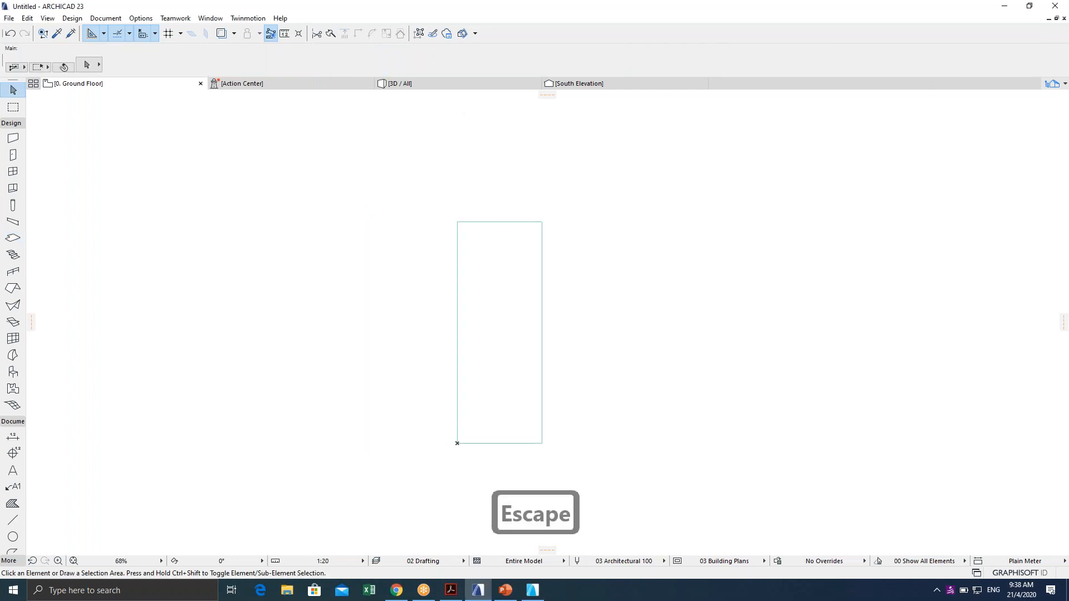
pyautogui.press('Escape')
pyautogui.click(457, 222)
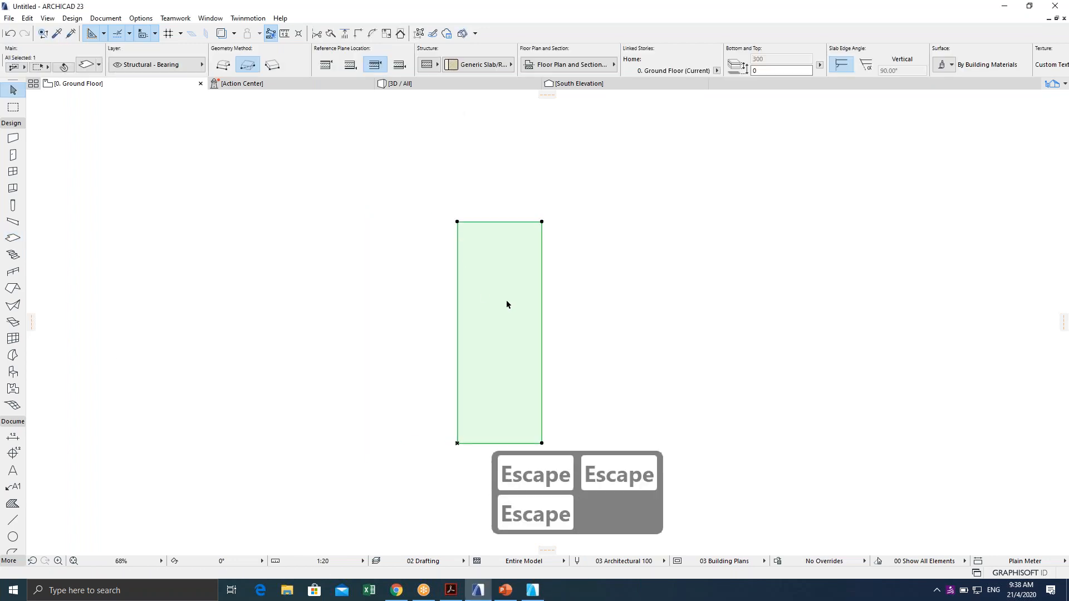
pyautogui.press('Delete')
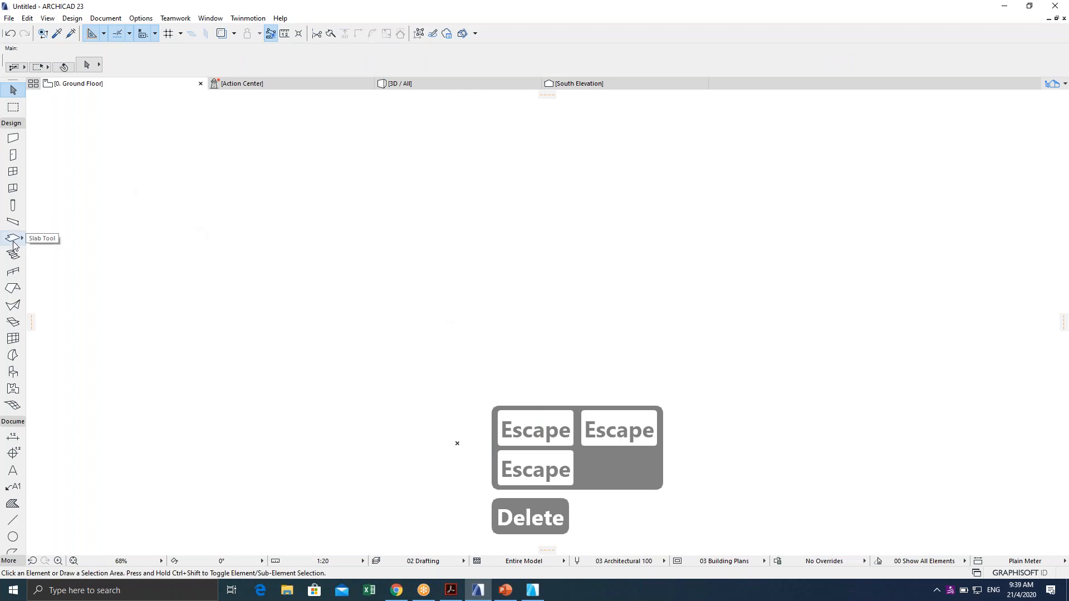
# Draw a rectangular slab with Dimension 1 of 800 and Dimension 2 of 2100 in the empty floor plan area.
pyautogui.click(14, 243)
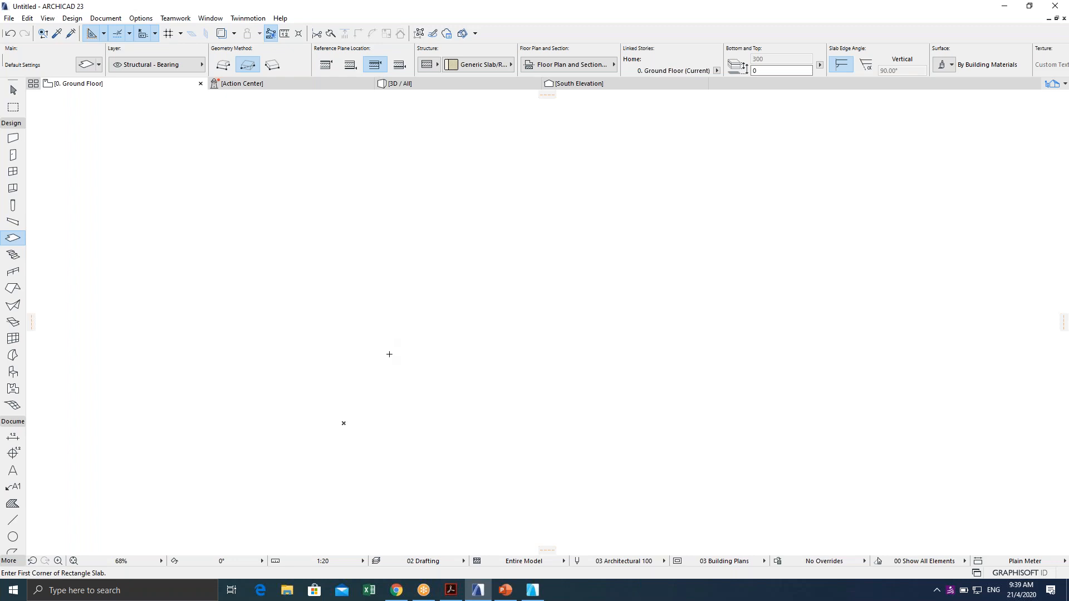
pyautogui.scroll(-6, 365, 394)
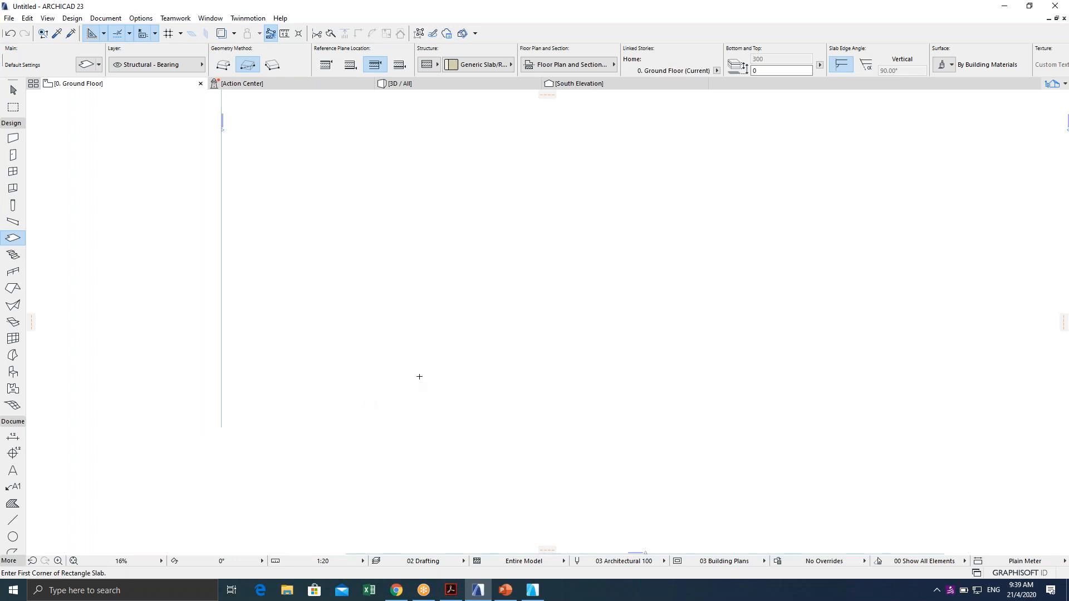
pyautogui.scroll(4, 348, 367)
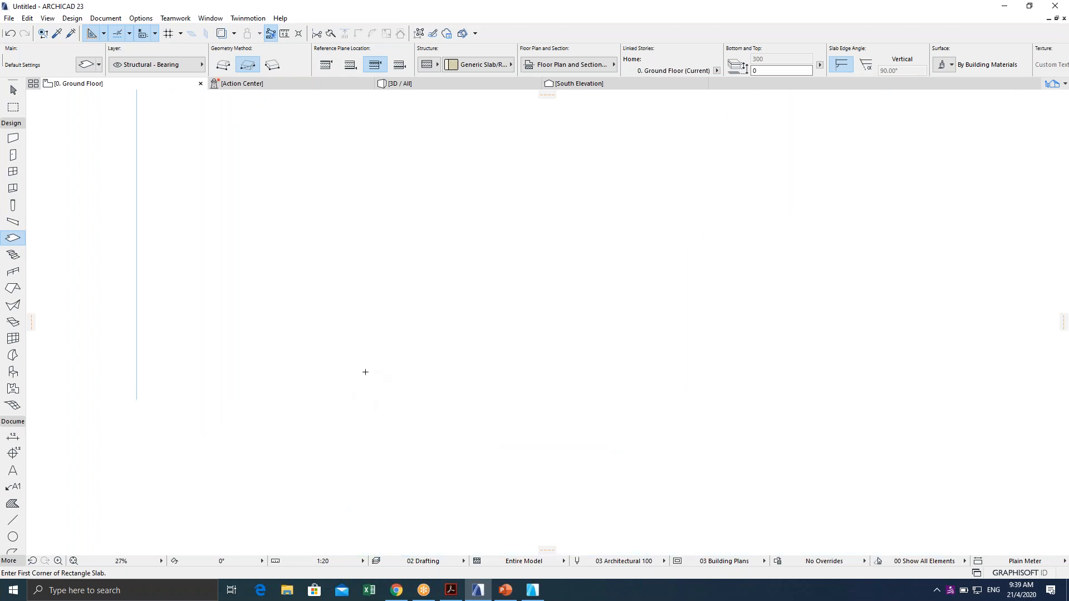
pyautogui.click(391, 357)
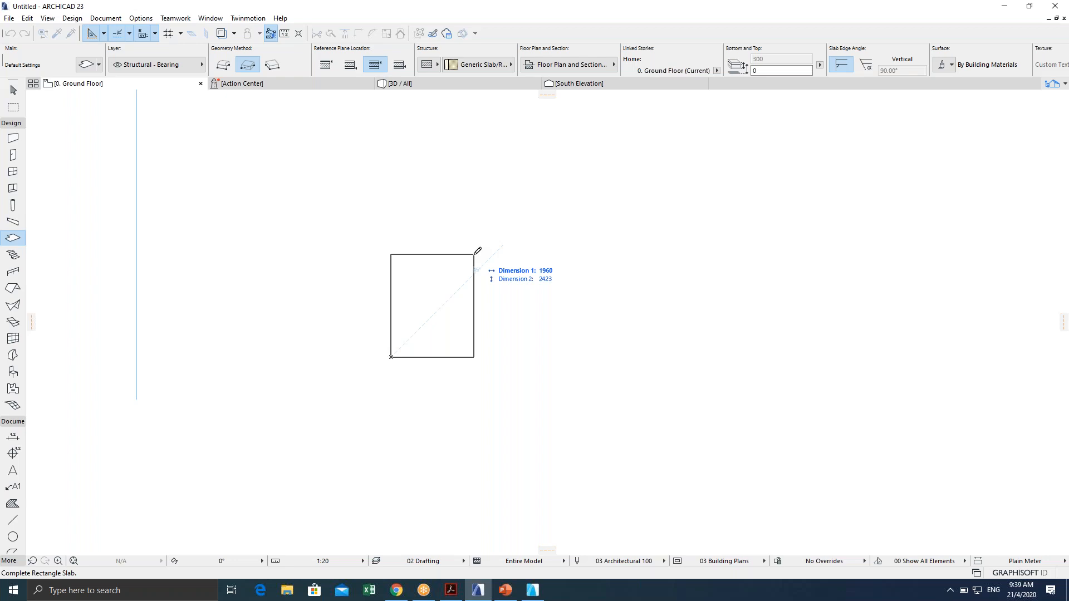
pyautogui.press('Tab')
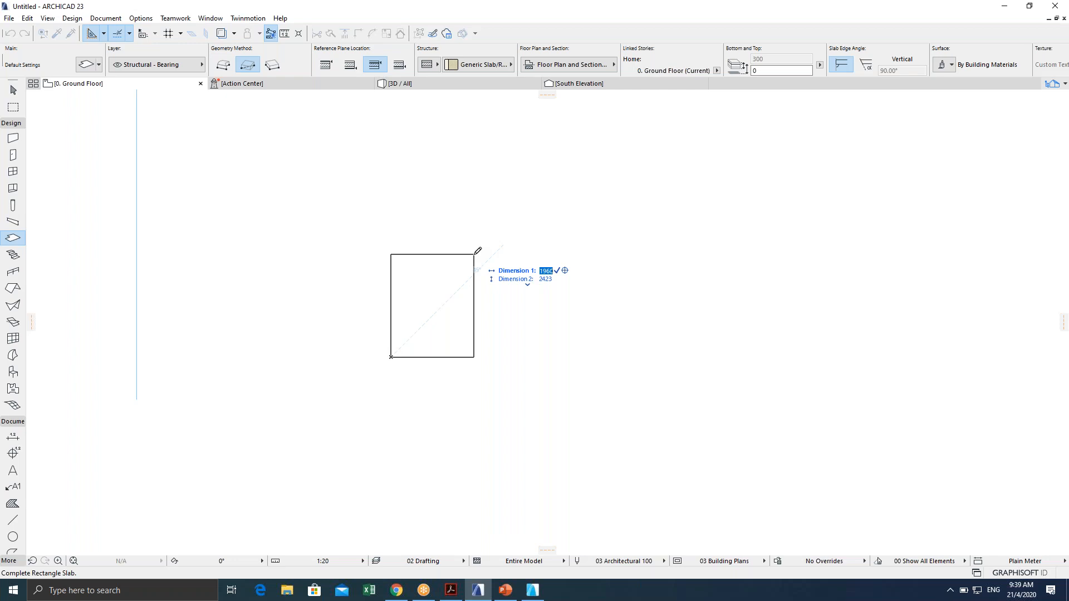
pyautogui.write('800')
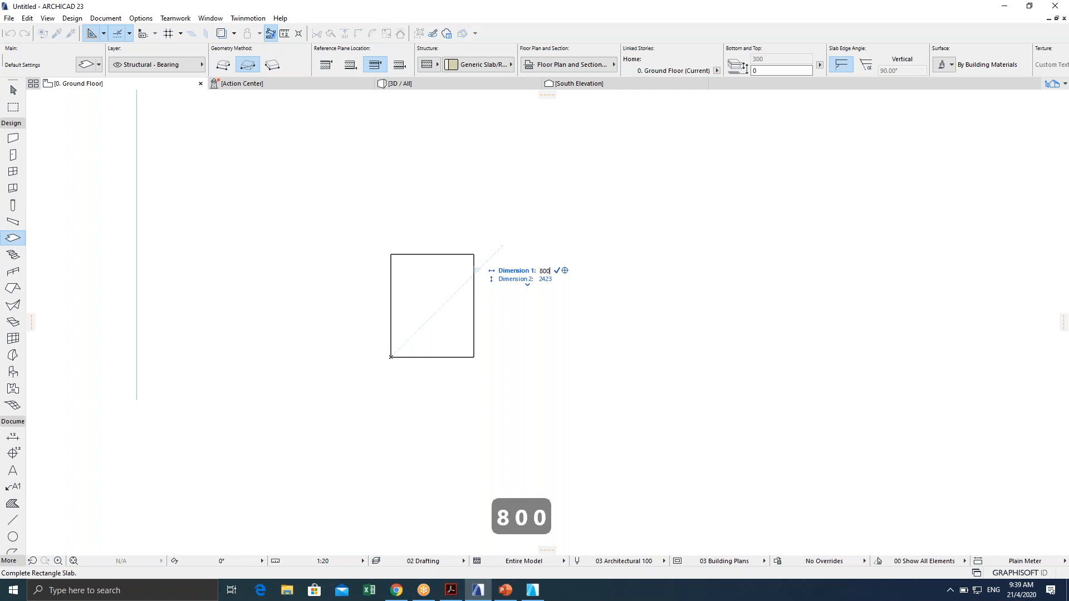
pyautogui.press('Tab')
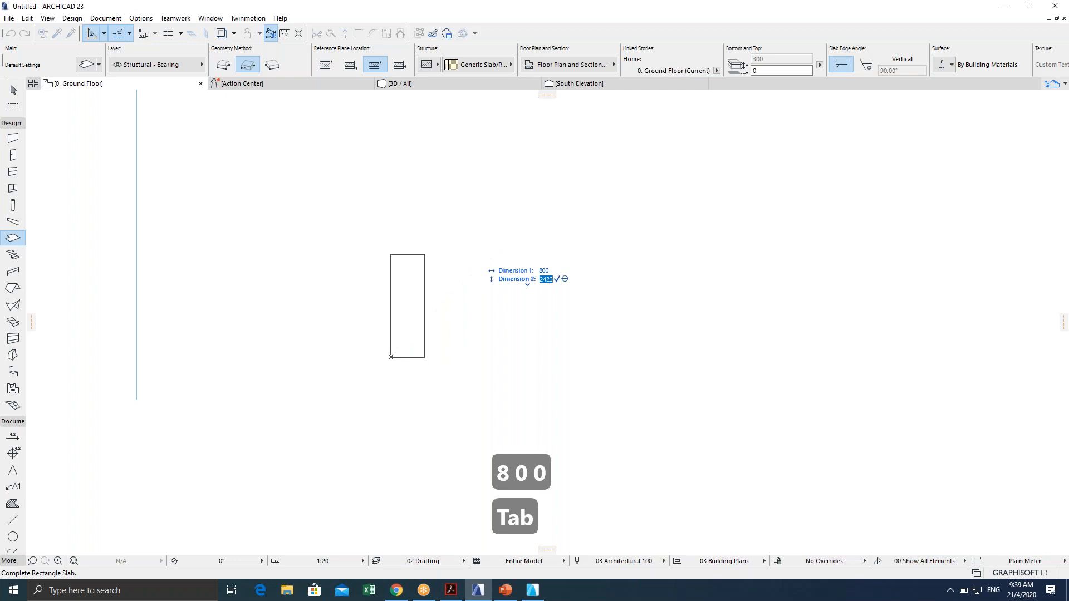
pyautogui.write('2199')
pyautogui.press('BackSpace')
pyautogui.press('BackSpace')
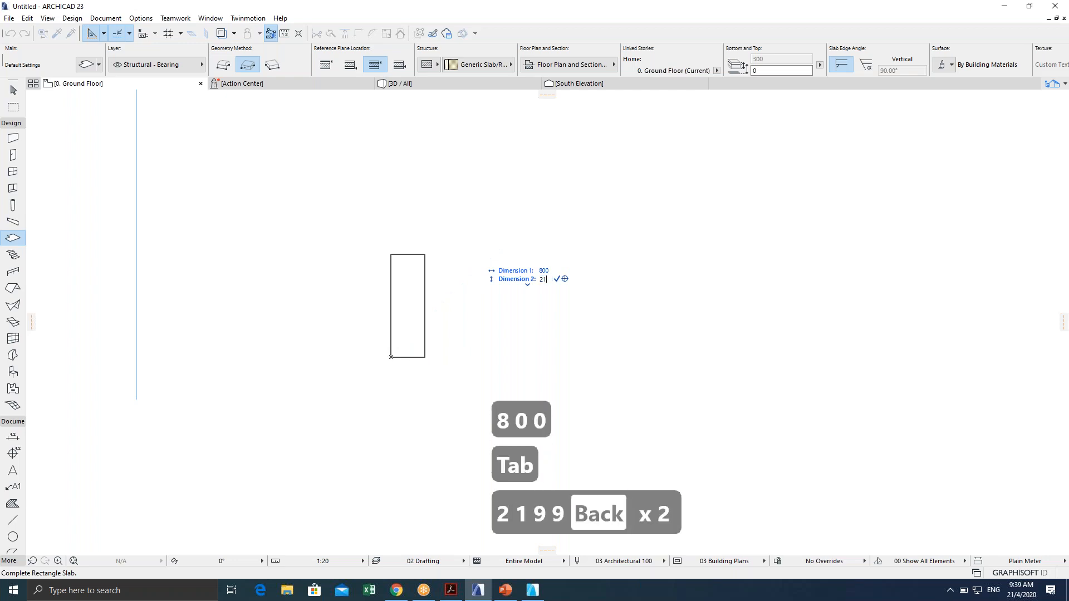
pyautogui.write('00')
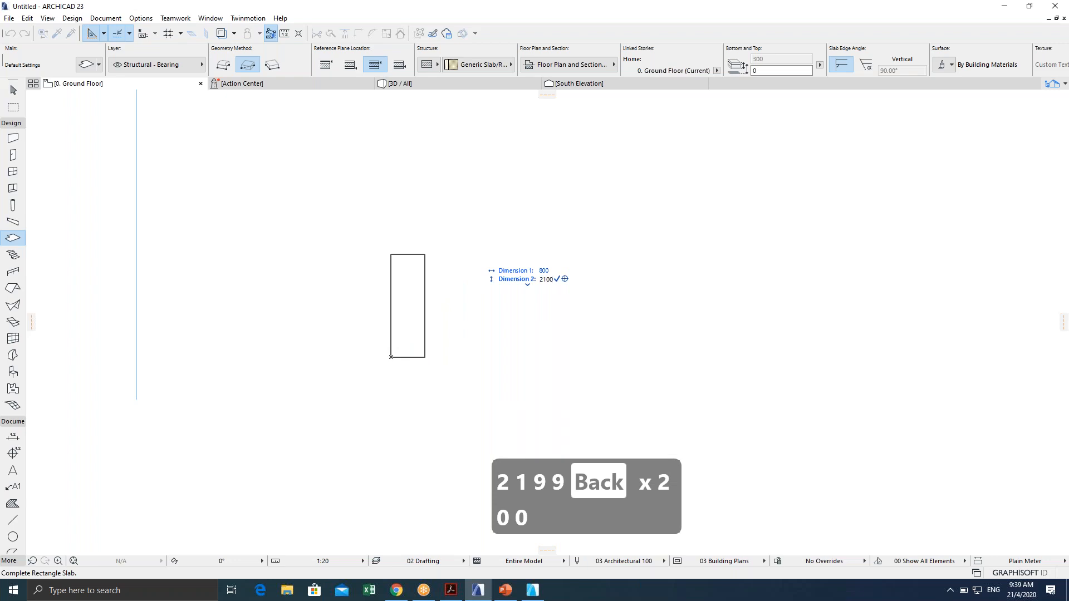
pyautogui.press('Return')
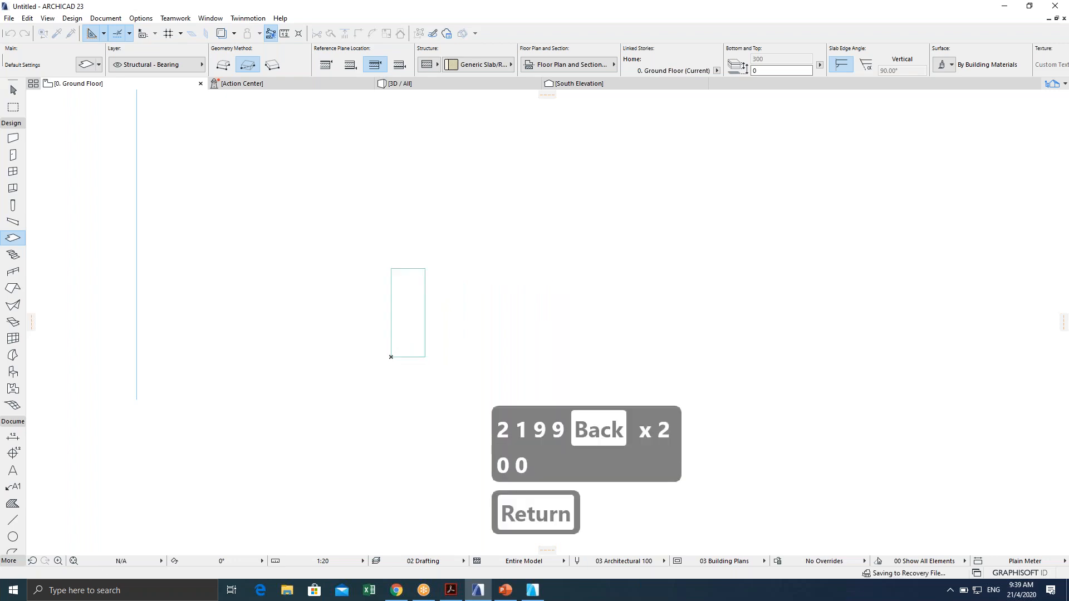
# Select the 800 by 2100 slab, open its selection settings and switch its structure from composite to basic.
pyautogui.scroll(3, 394, 307)
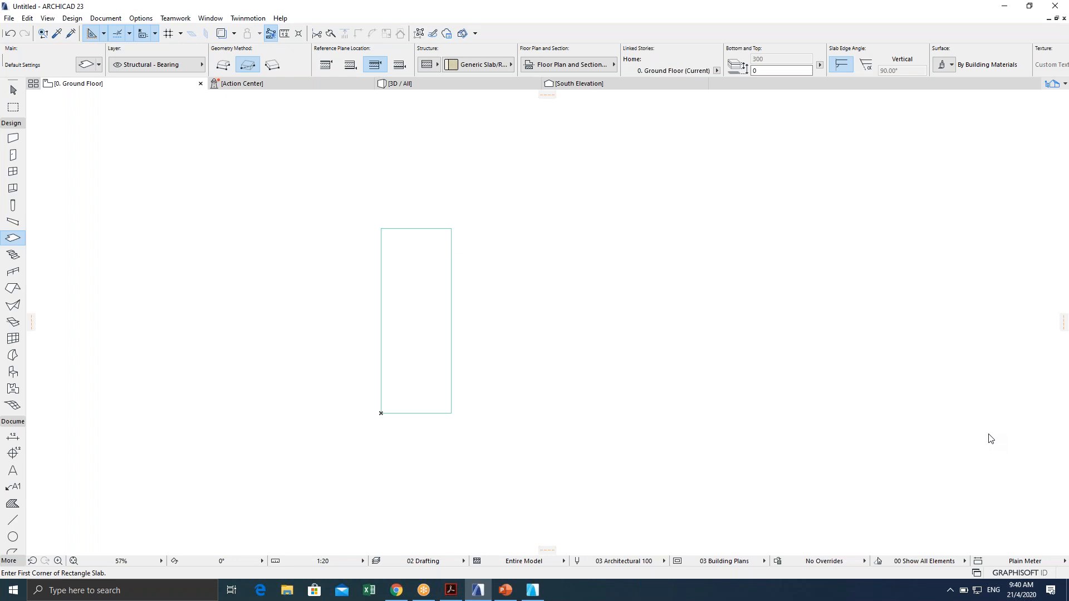
pyautogui.scroll(3, 392, 368)
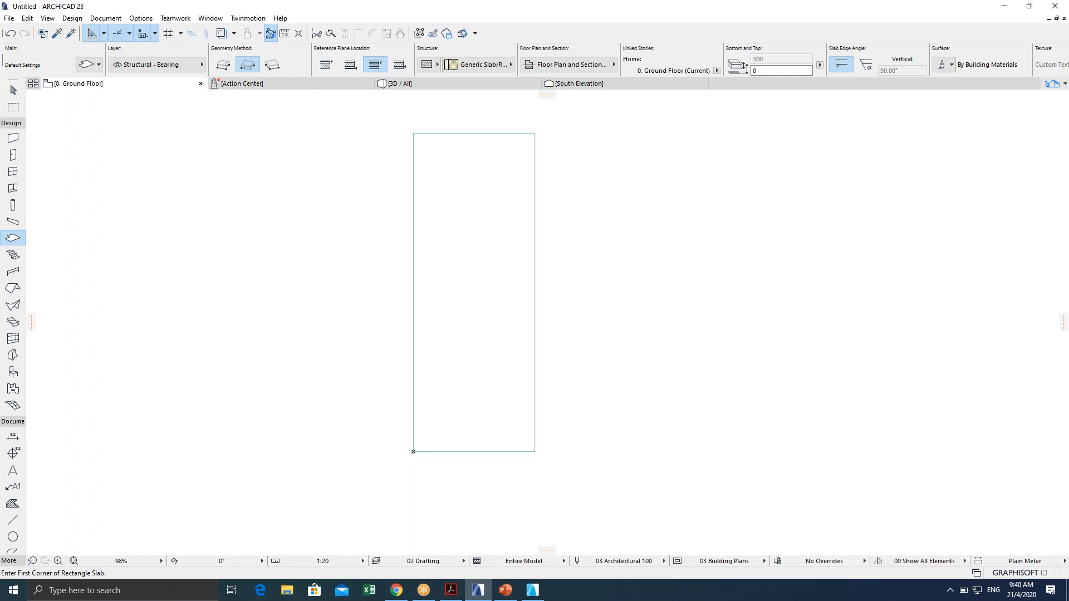
pyautogui.scroll(-3, 442, 384)
pyautogui.scroll(3, 425, 373)
pyautogui.scroll(1, 418, 363)
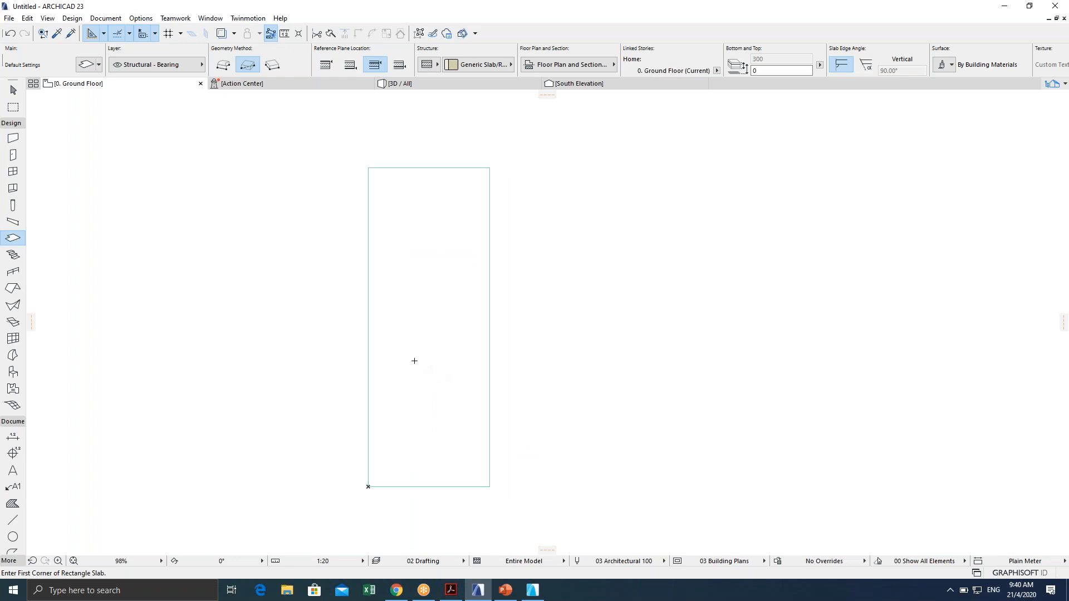
pyautogui.press('Escape')
pyautogui.moveTo(420, 329); pyautogui.dragTo(428, 301, button='middle')
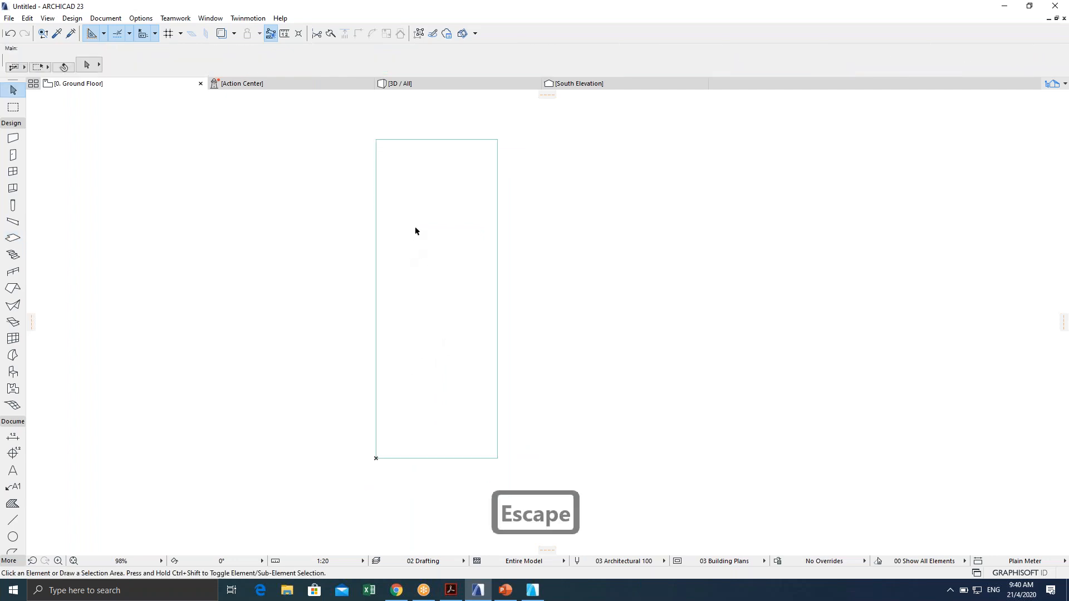
pyautogui.click(377, 143)
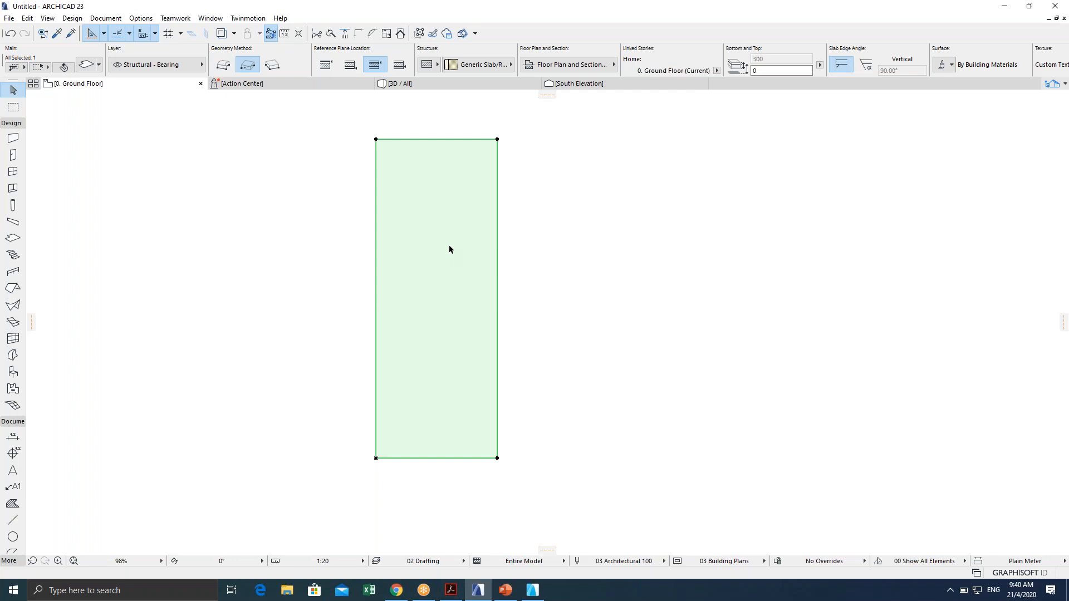
pyautogui.hotkey('ctrl', 't')
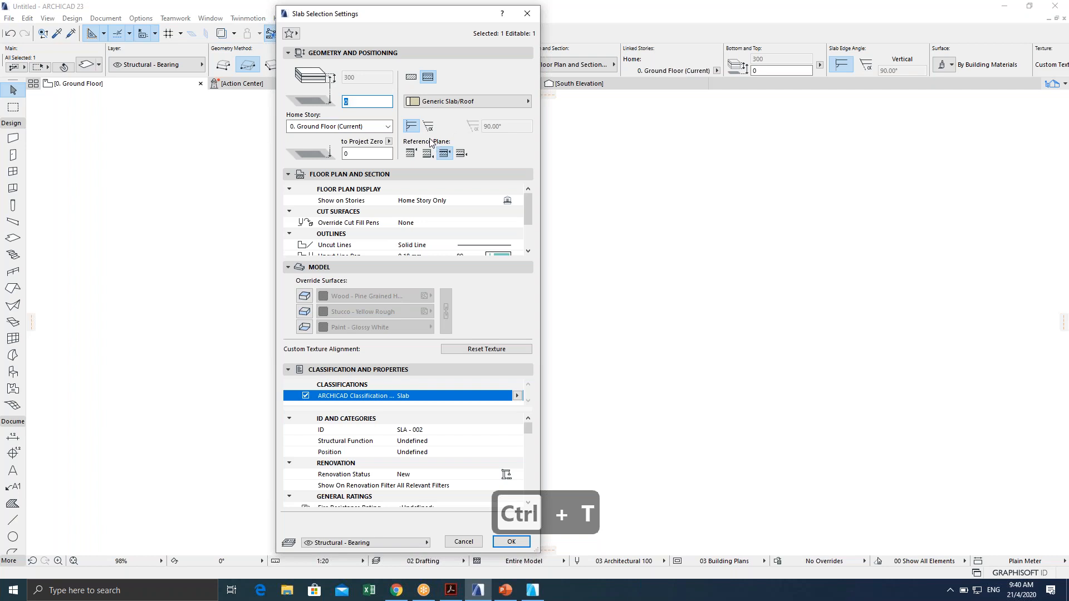
pyautogui.click(413, 80)
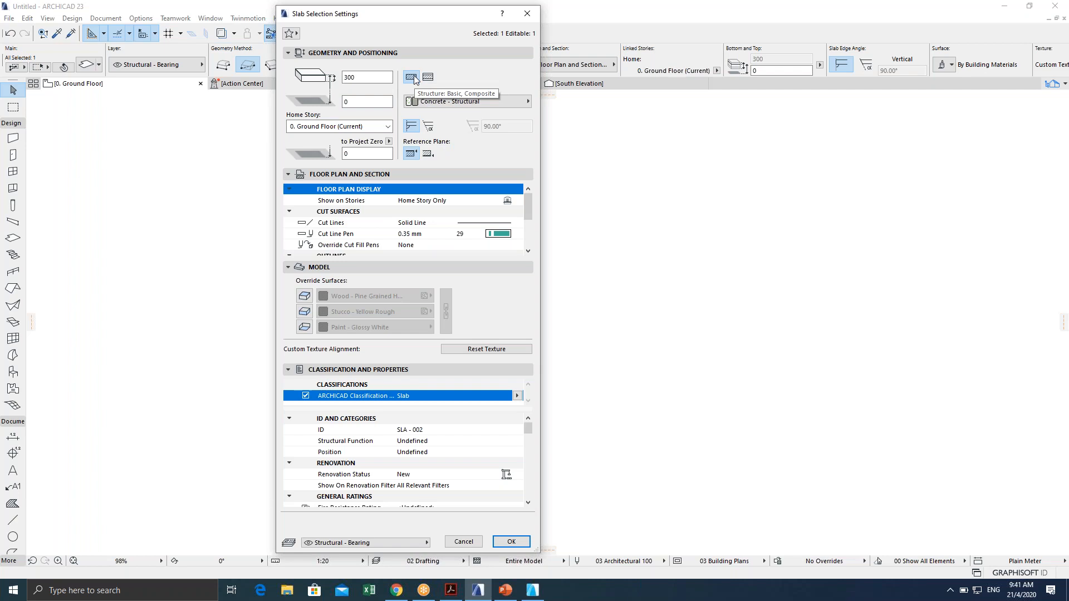
# Set the slab's thickness to 50 and its building material to Plywood.
pyautogui.doubleClick(367, 78)
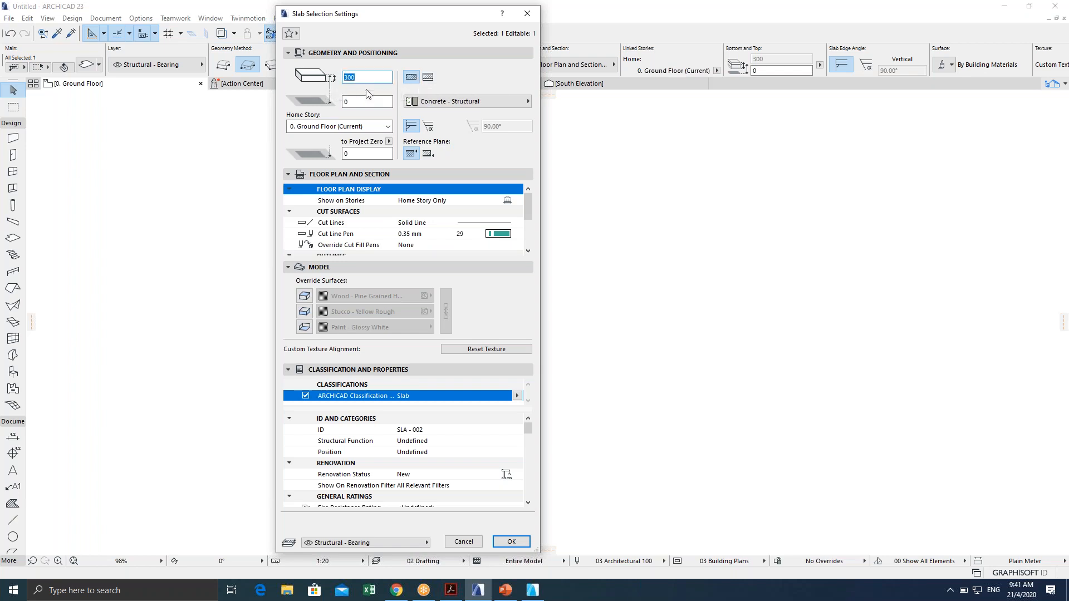
pyautogui.write('50')
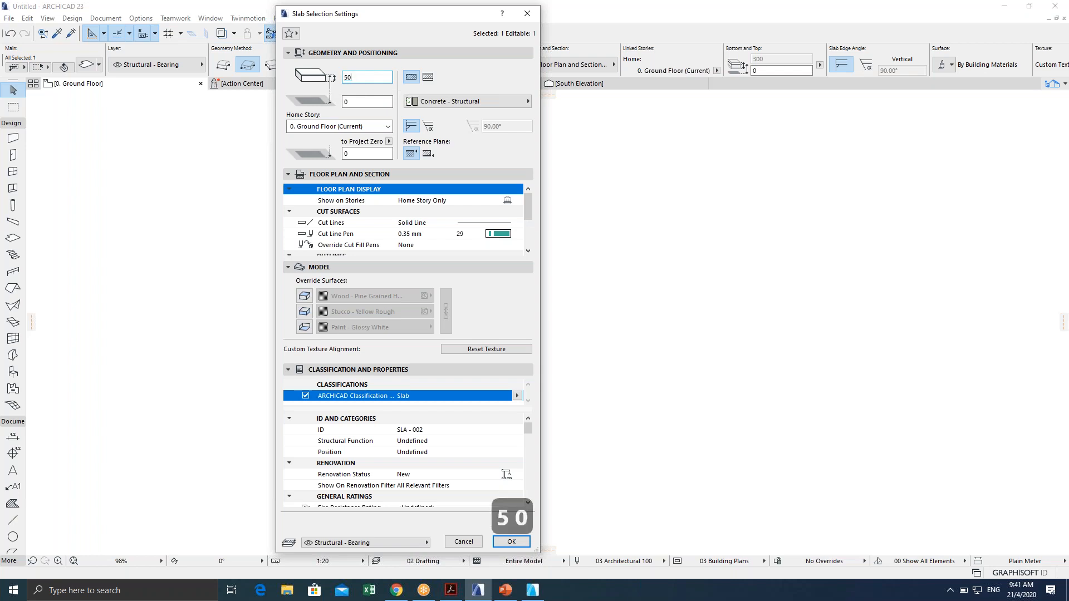
pyautogui.click(496, 103)
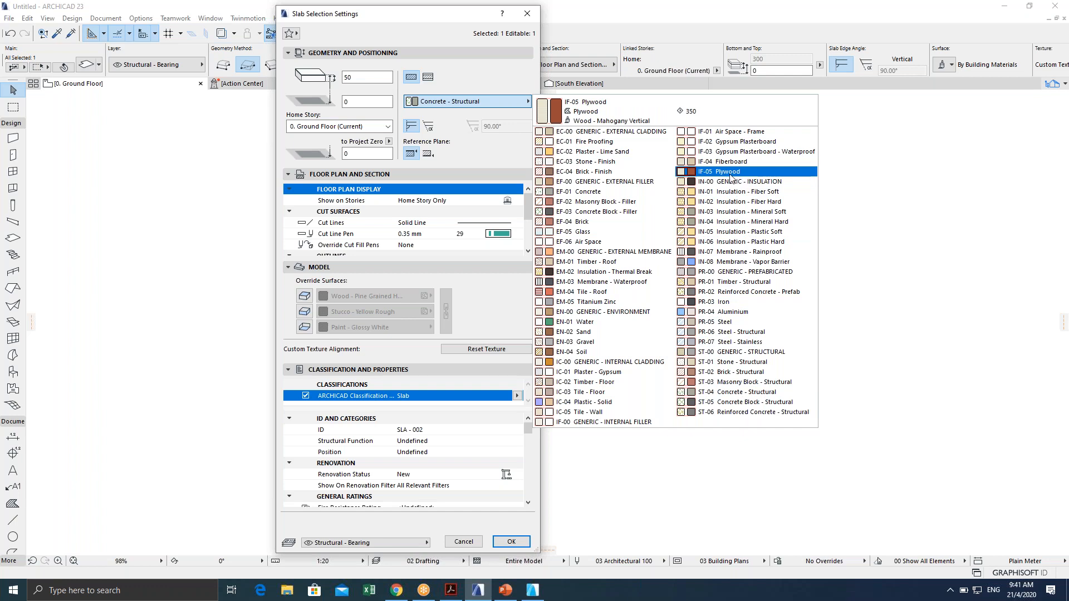
pyautogui.click(732, 174)
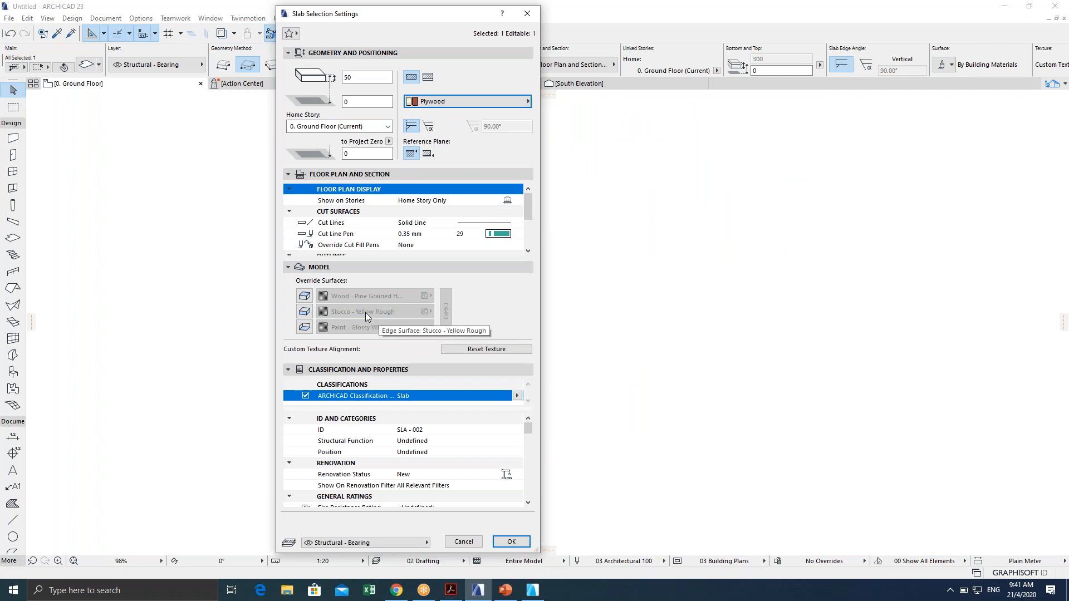
# Override the slab's top, edge and bottom surfaces, link them, set them to Wood - Walnut Horizontal and apply the settings.
pyautogui.click(304, 296)
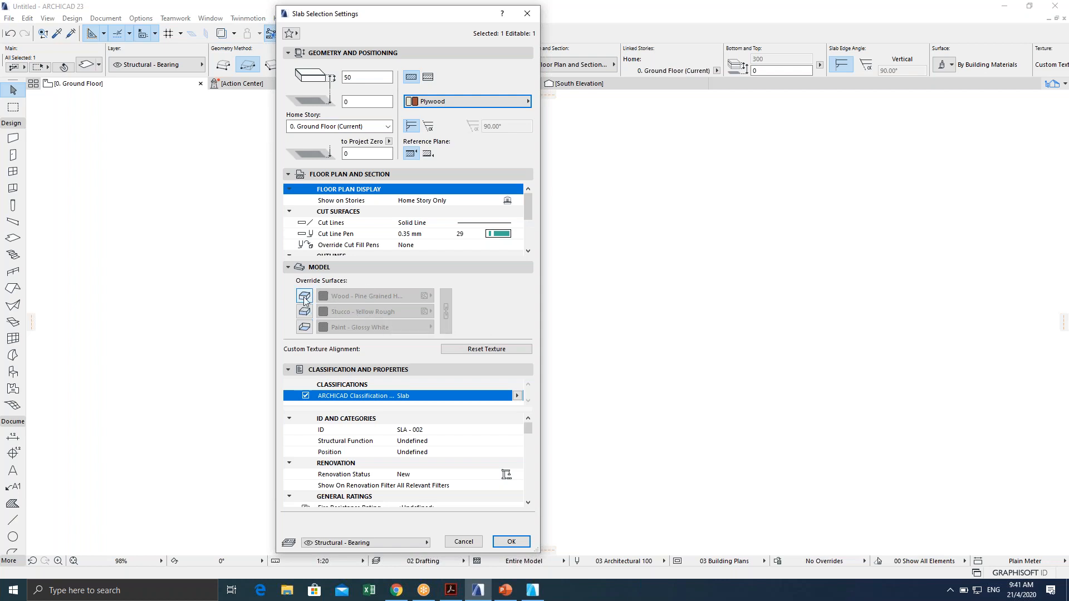
pyautogui.click(305, 311)
pyautogui.click(304, 327)
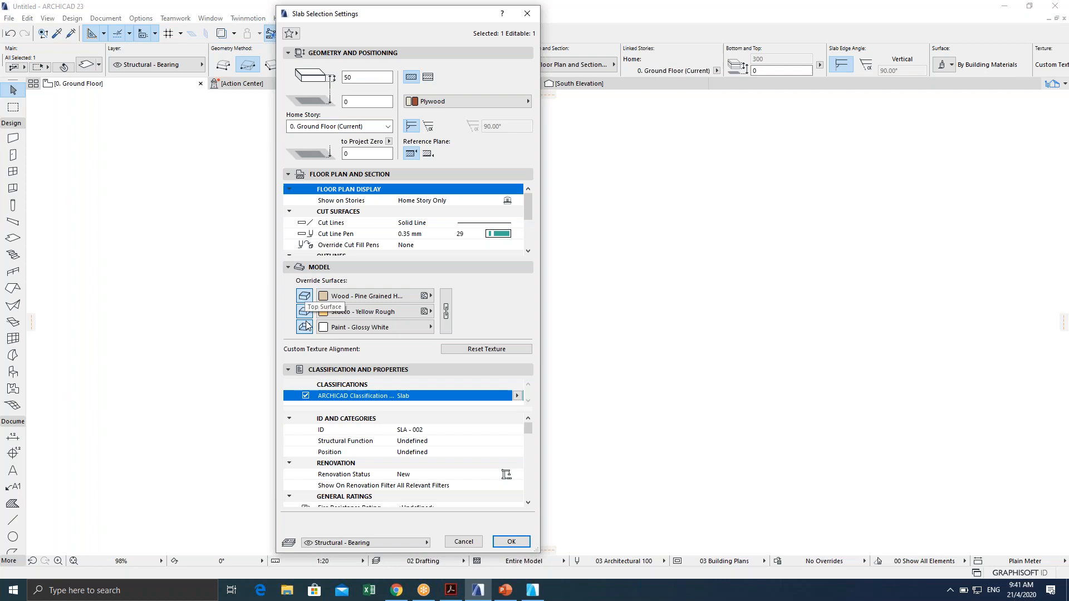
pyautogui.click(446, 314)
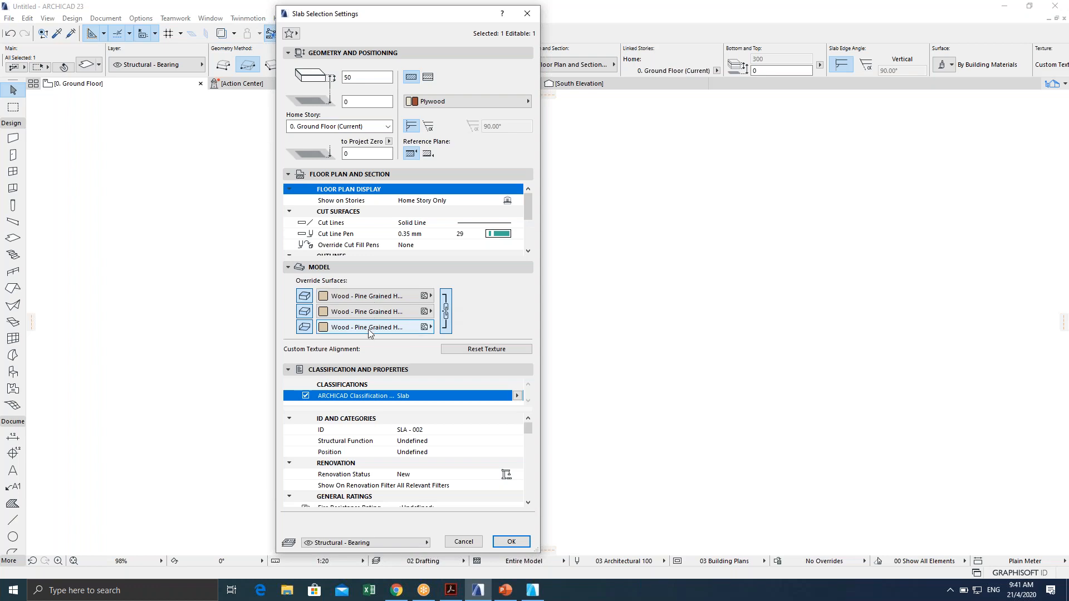
pyautogui.click(377, 296)
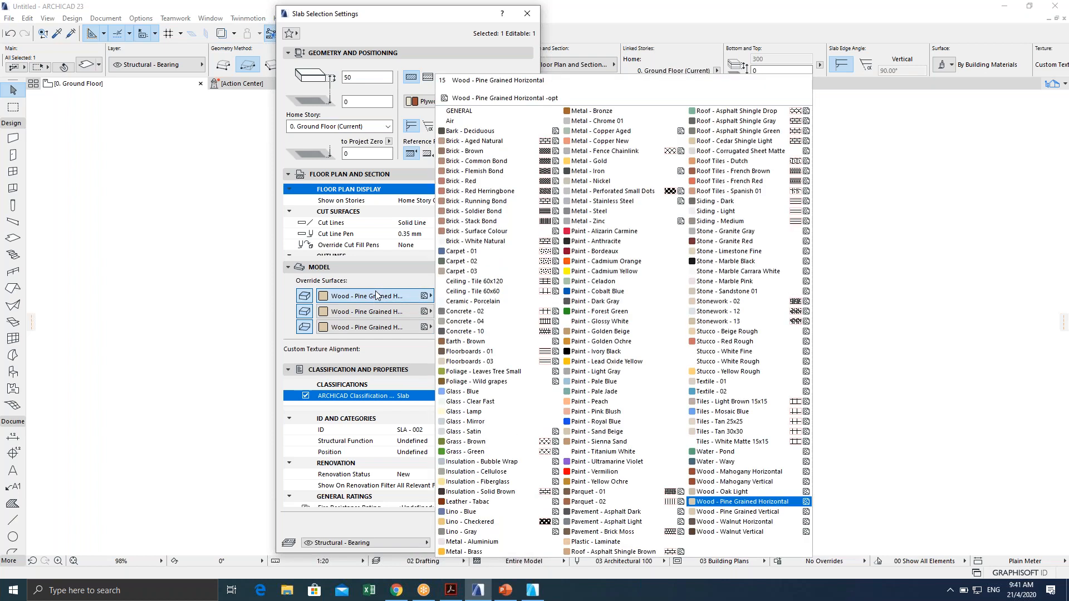
pyautogui.click(716, 523)
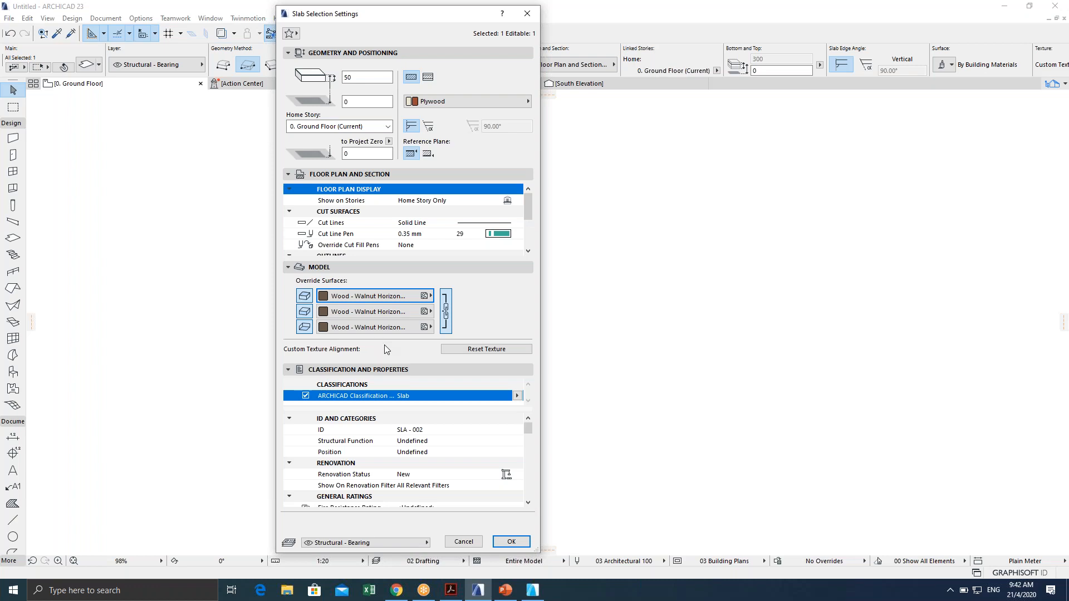
pyautogui.click(504, 545)
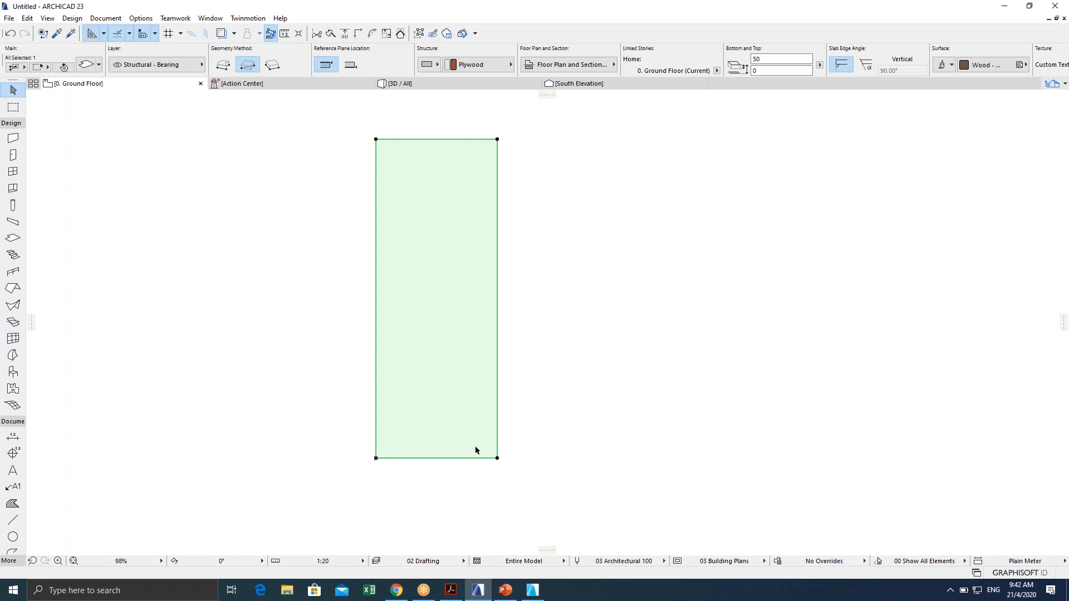
pyautogui.scroll(3, 466, 453)
pyautogui.scroll(-3, 521, 448)
pyautogui.scroll(2, 506, 436)
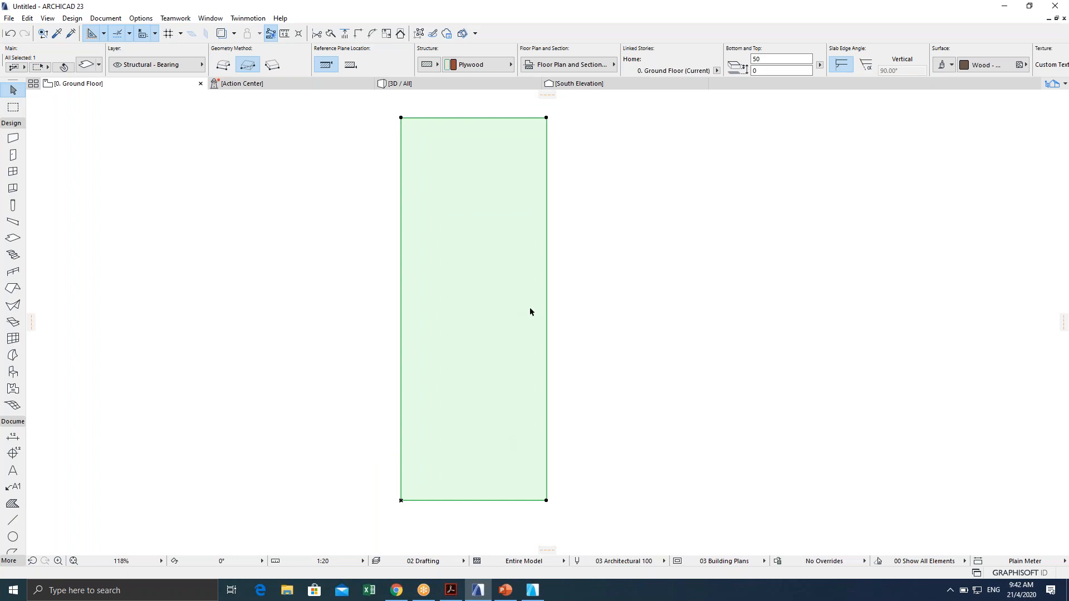
pyautogui.scroll(-1, 520, 241)
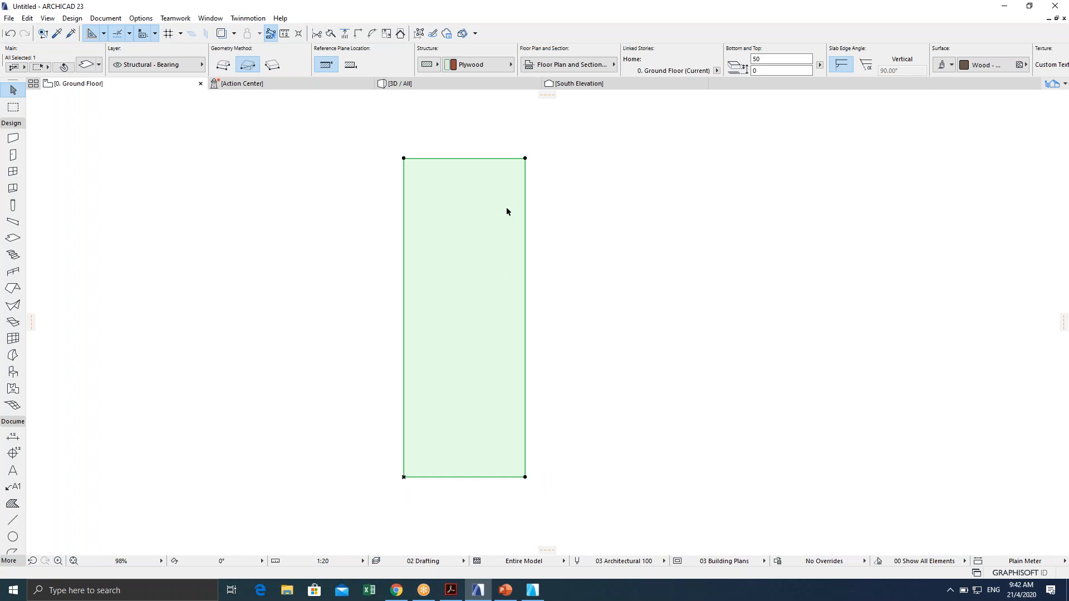
pyautogui.click(557, 177)
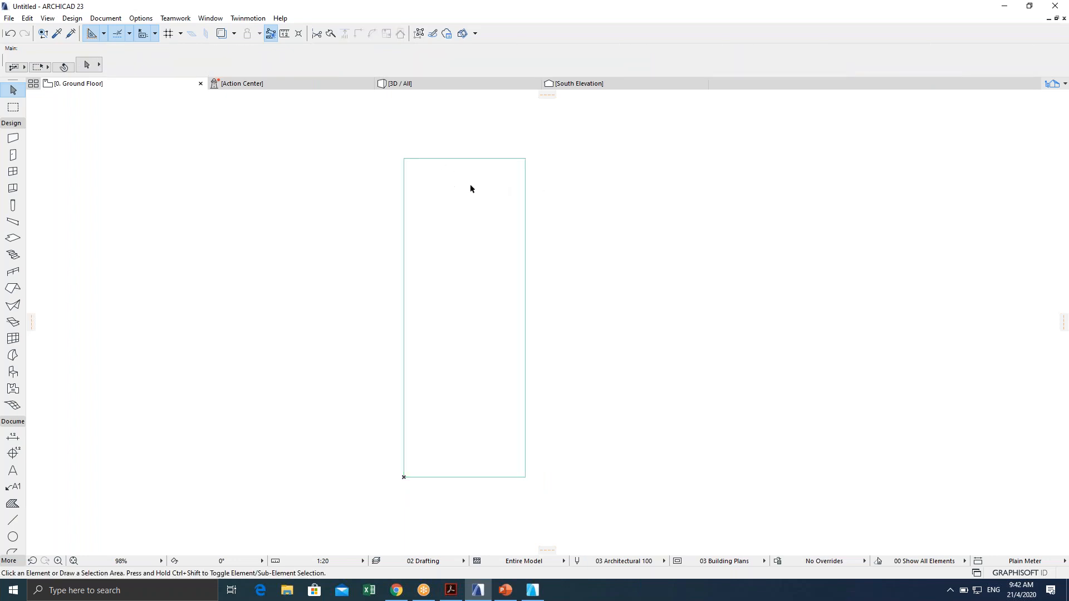
# Select the slab, open its selection settings, enable cover fills and set the cover fill to 25 %.
pyautogui.click(405, 161)
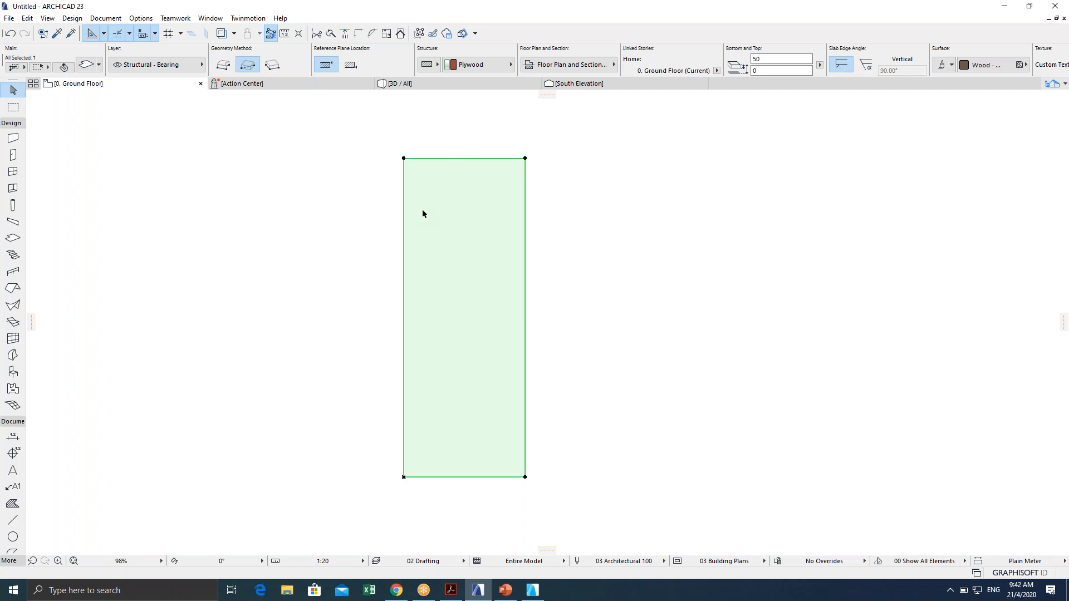
pyautogui.hotkey('ctrl', 't')
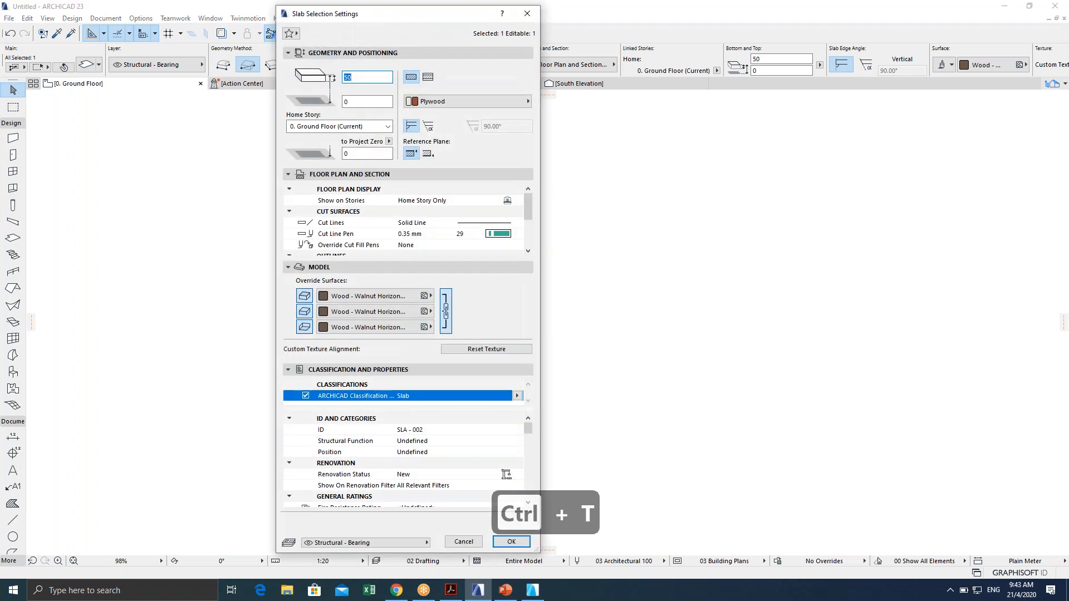
pyautogui.scroll(-3, 493, 224)
pyautogui.scroll(-3, 493, 224)
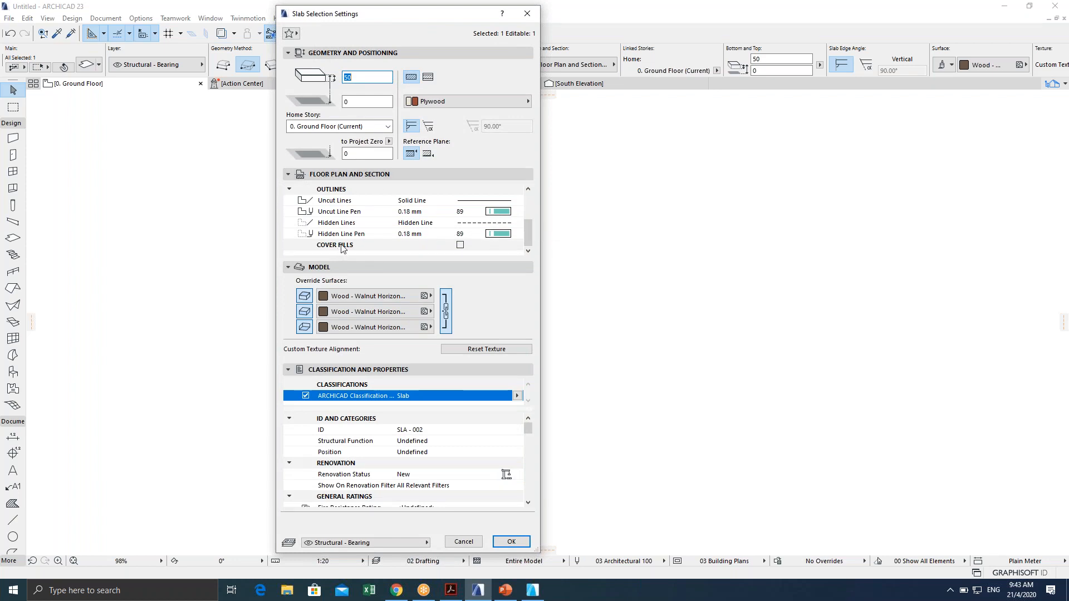
pyautogui.click(462, 246)
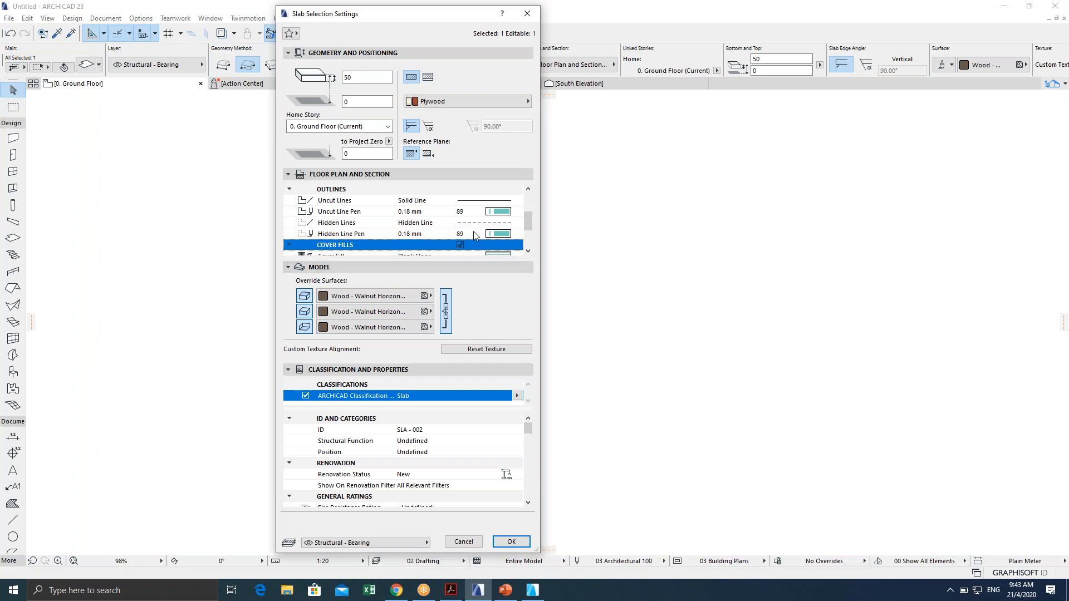
pyautogui.scroll(-2, 476, 234)
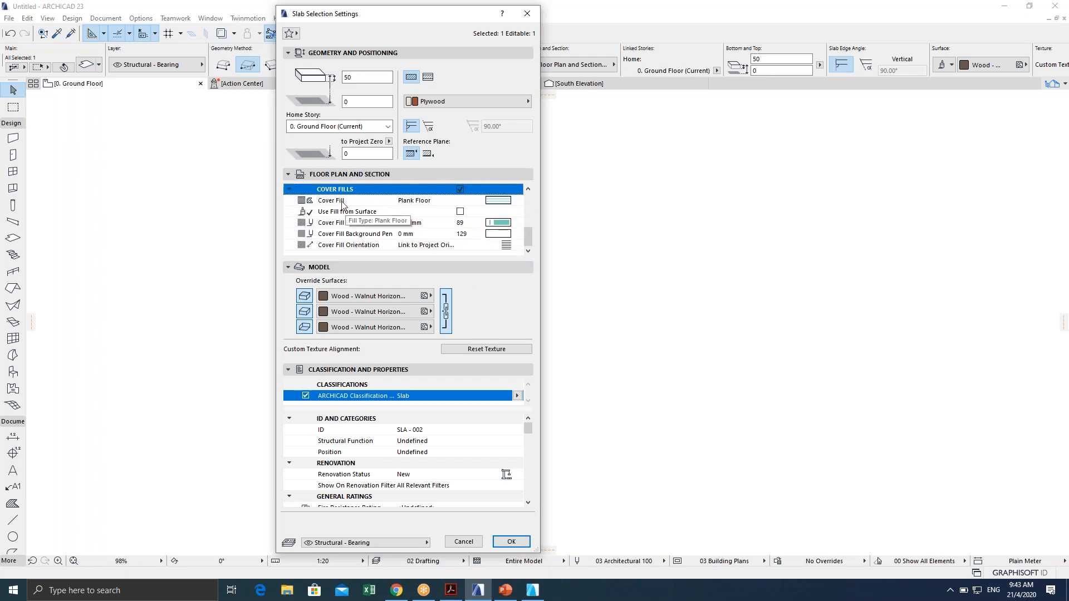
pyautogui.click(499, 200)
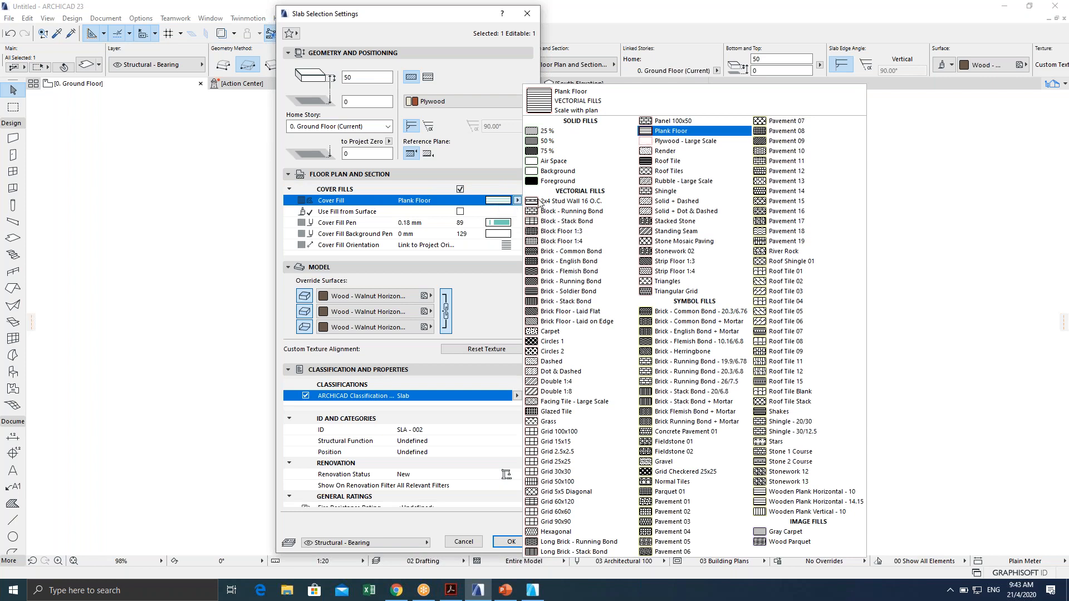
pyautogui.click(548, 131)
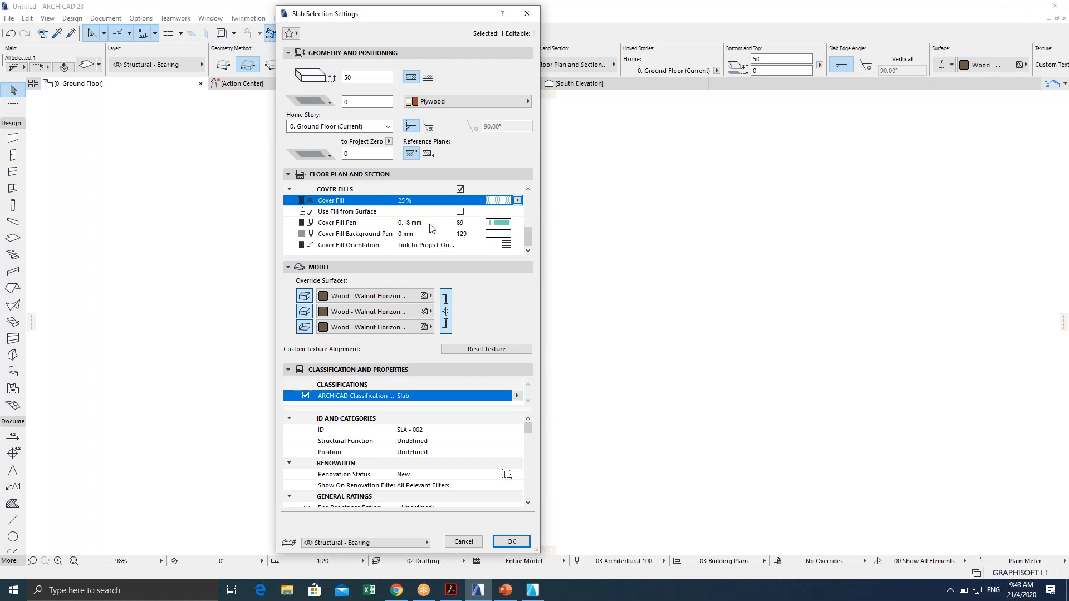
# Set the slab's cover fill pen to the dark red pen 12, apply the settings and deselect the slab.
pyautogui.click(504, 224)
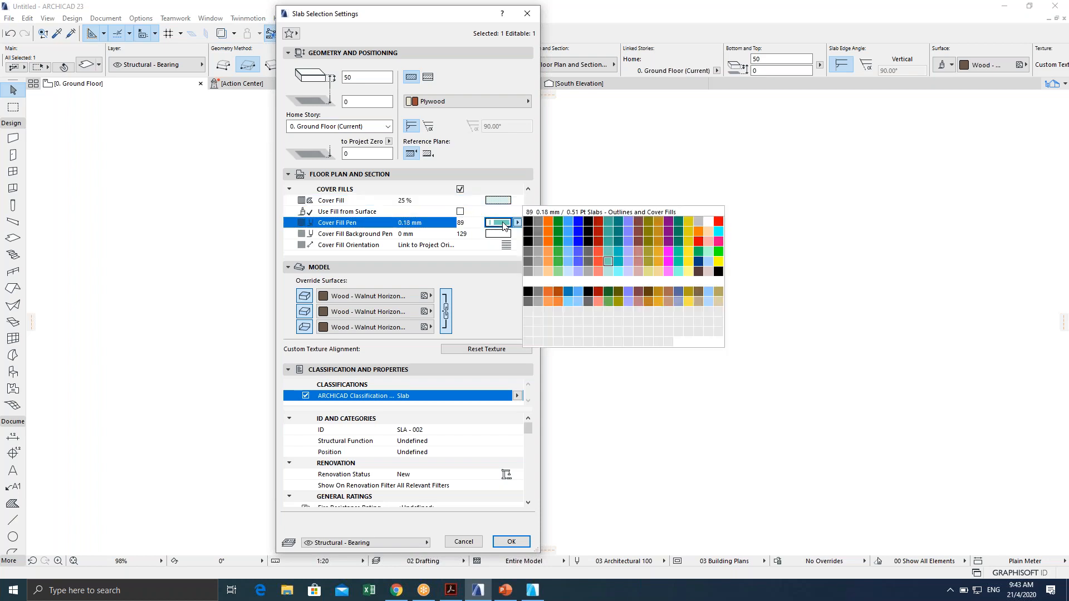
pyautogui.click(639, 225)
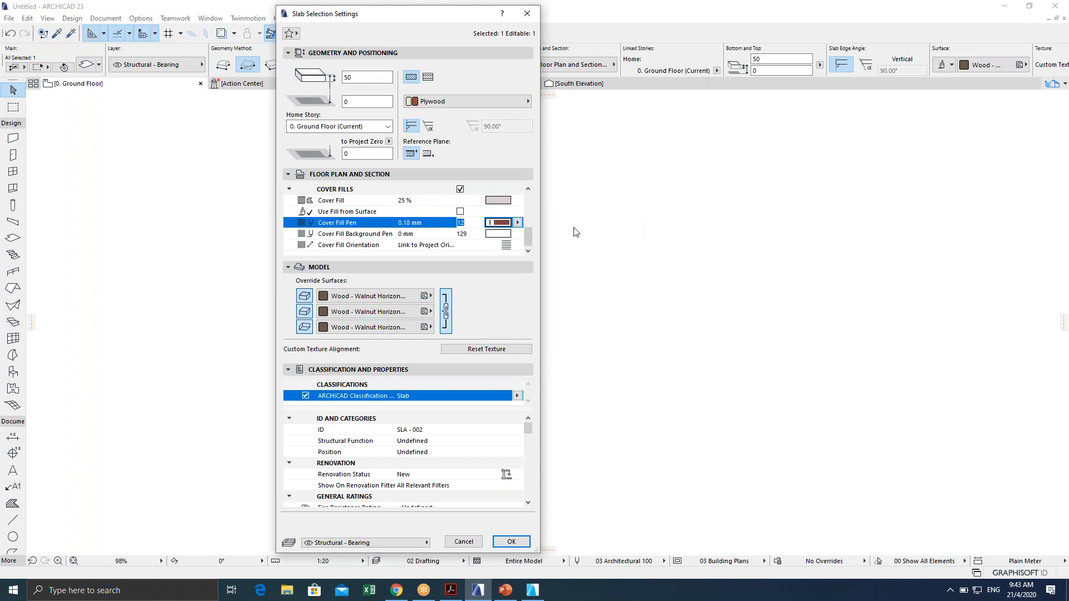
pyautogui.click(518, 544)
pyautogui.click(566, 198)
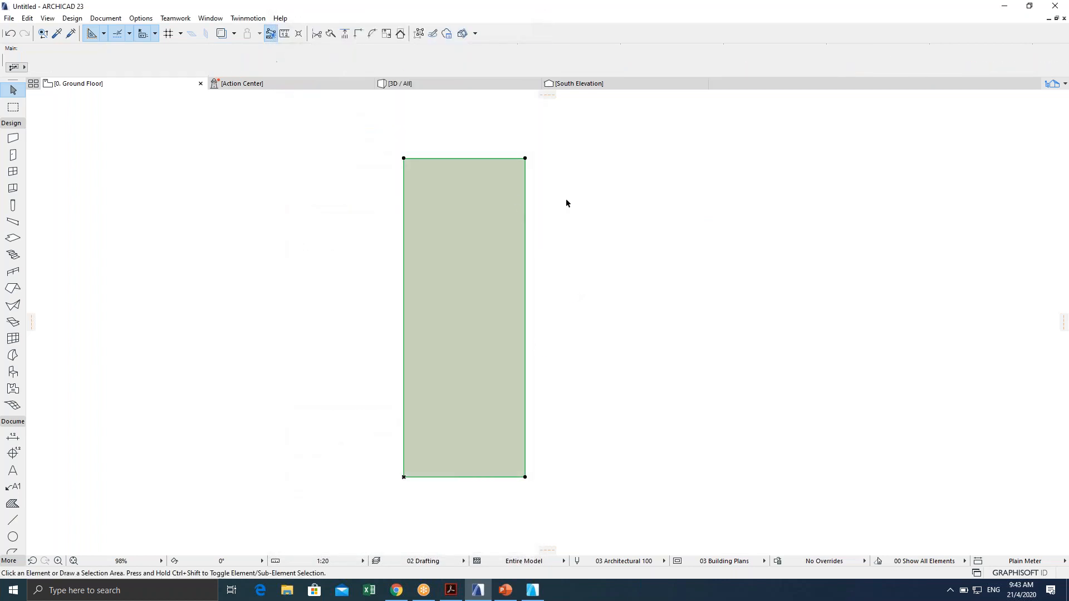
# Select the slab and place a vertical guide line along its left edge, snapped to the upper-left corner.
pyautogui.moveTo(556, 215); pyautogui.dragTo(527, 229, button='middle')
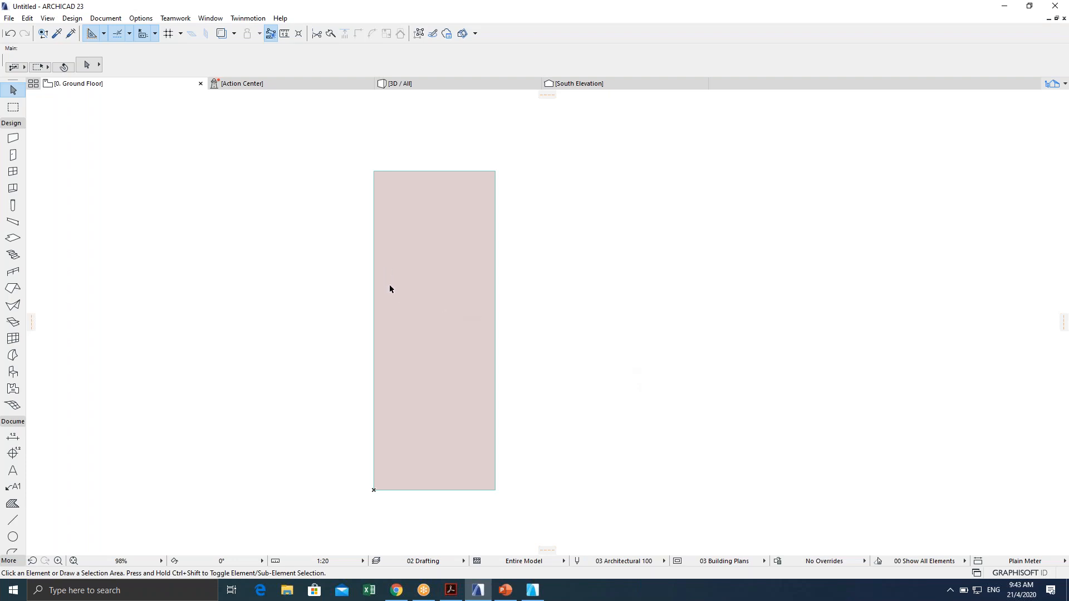
pyautogui.scroll(2, 390, 288)
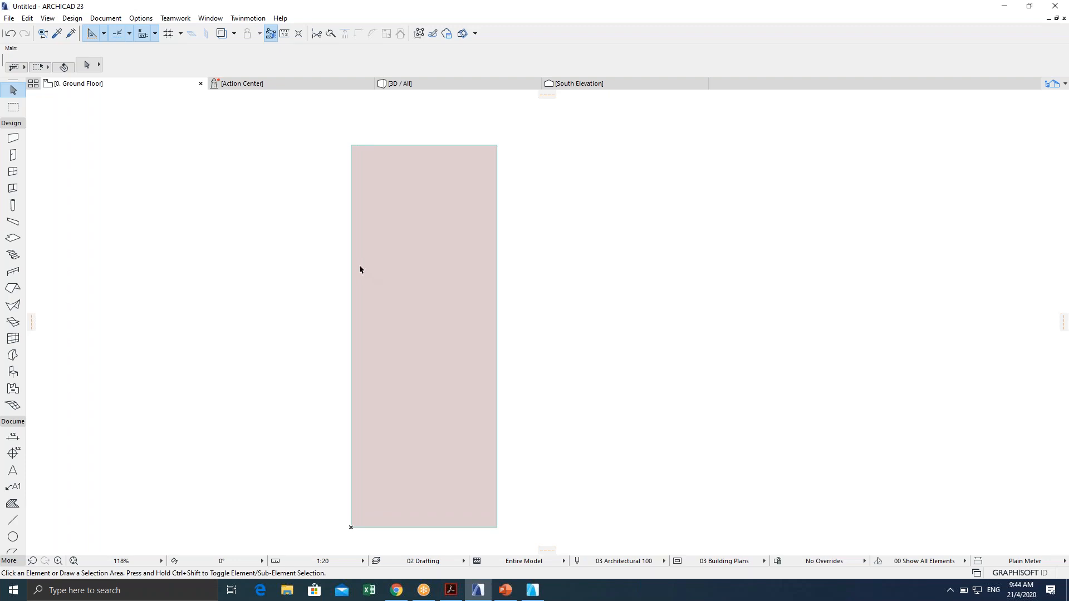
pyautogui.click(351, 146)
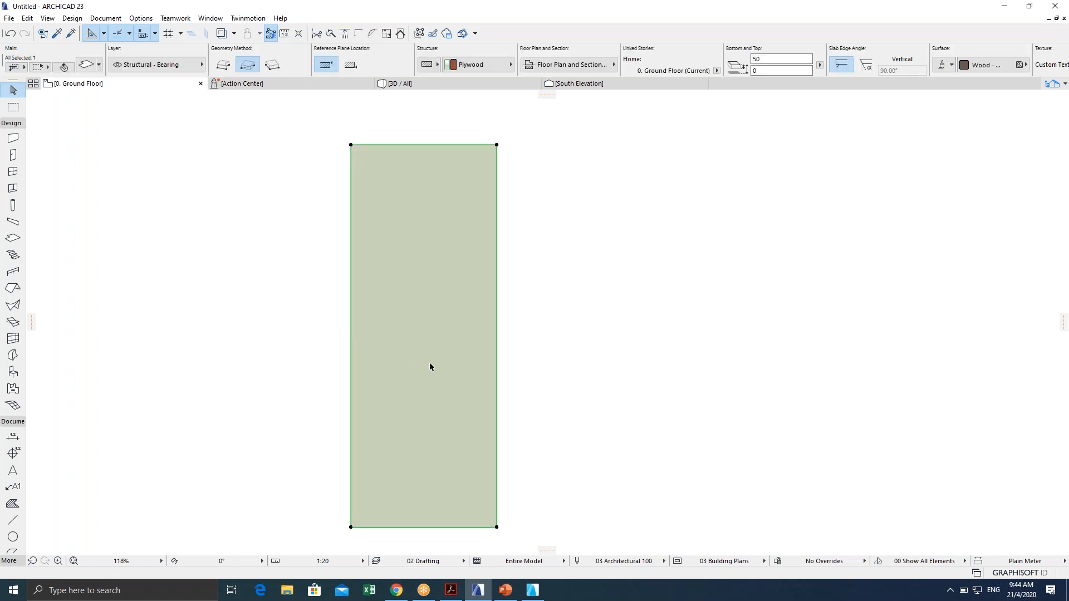
pyautogui.scroll(-2, 500, 303)
pyautogui.scroll(2, 443, 327)
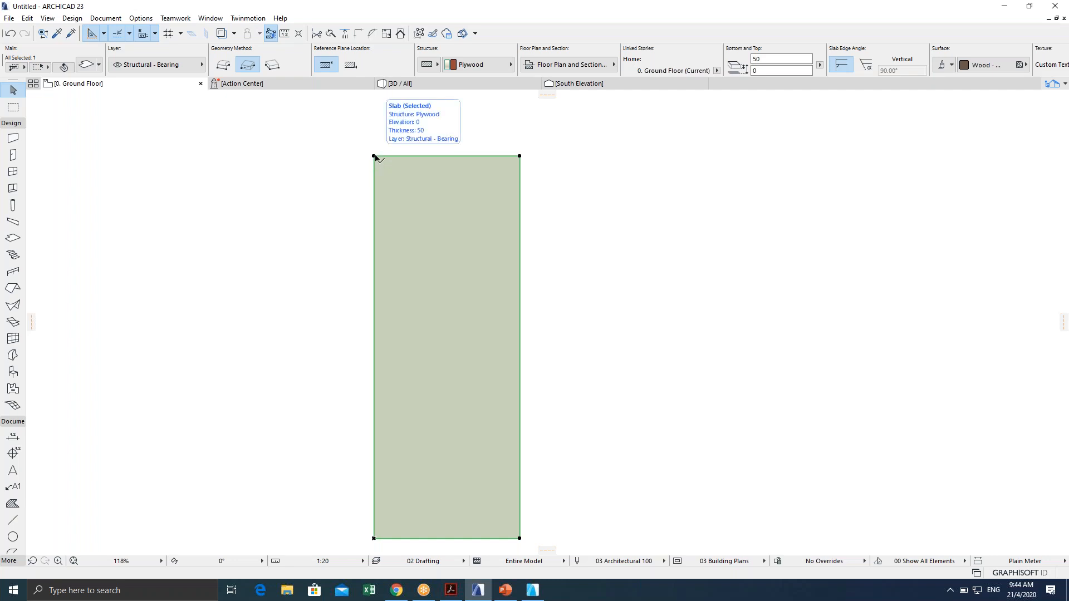
pyautogui.scroll(-3, 384, 234)
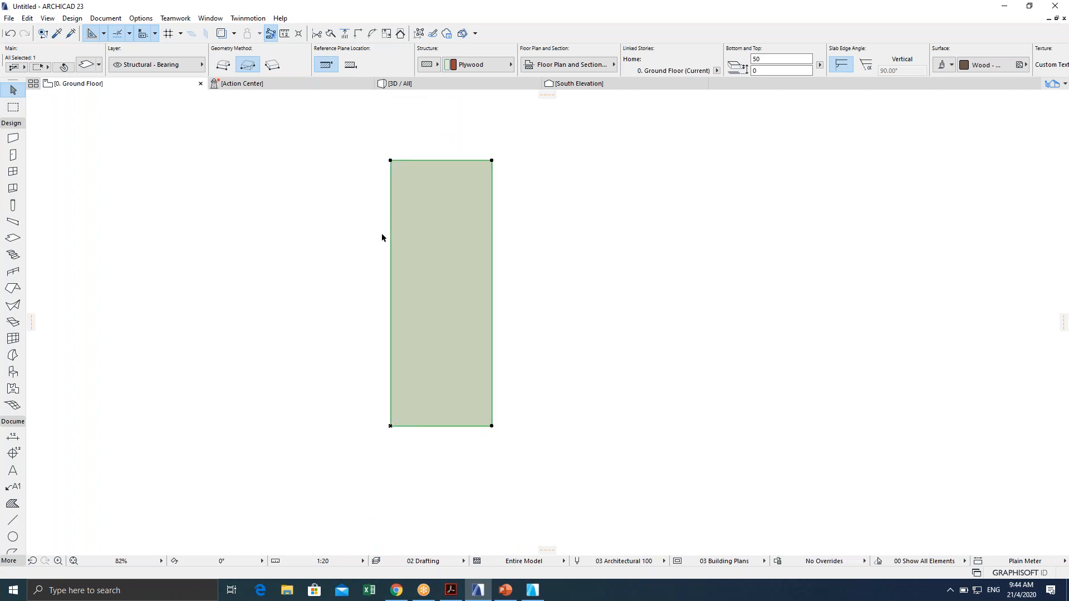
pyautogui.scroll(3, 386, 230)
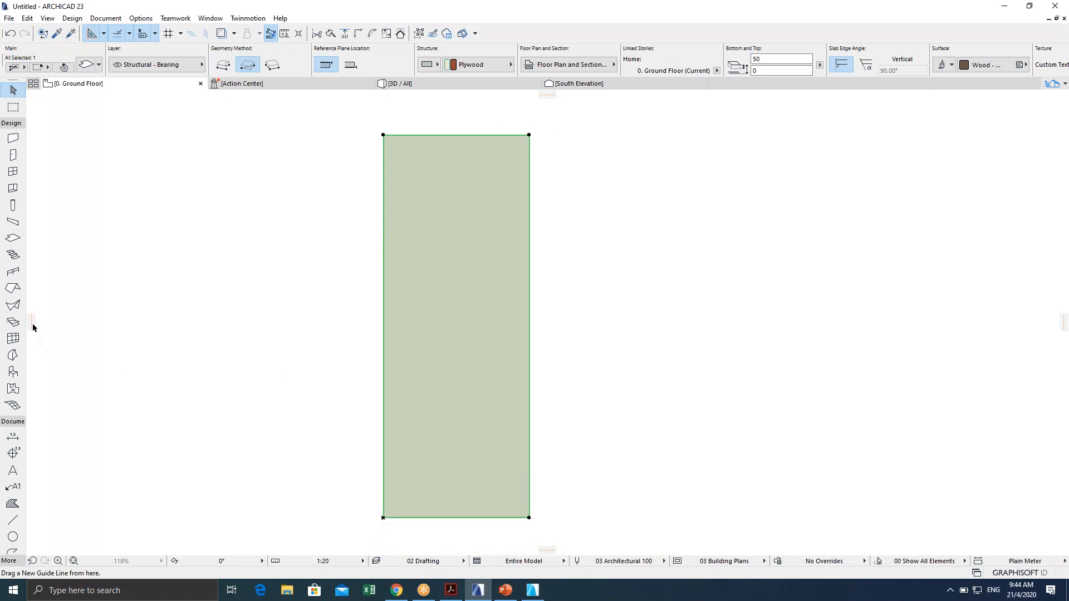
pyautogui.moveTo(32, 323); pyautogui.dragTo(127, 334)
pyautogui.moveTo(335, 233); pyautogui.dragTo(384, 135)
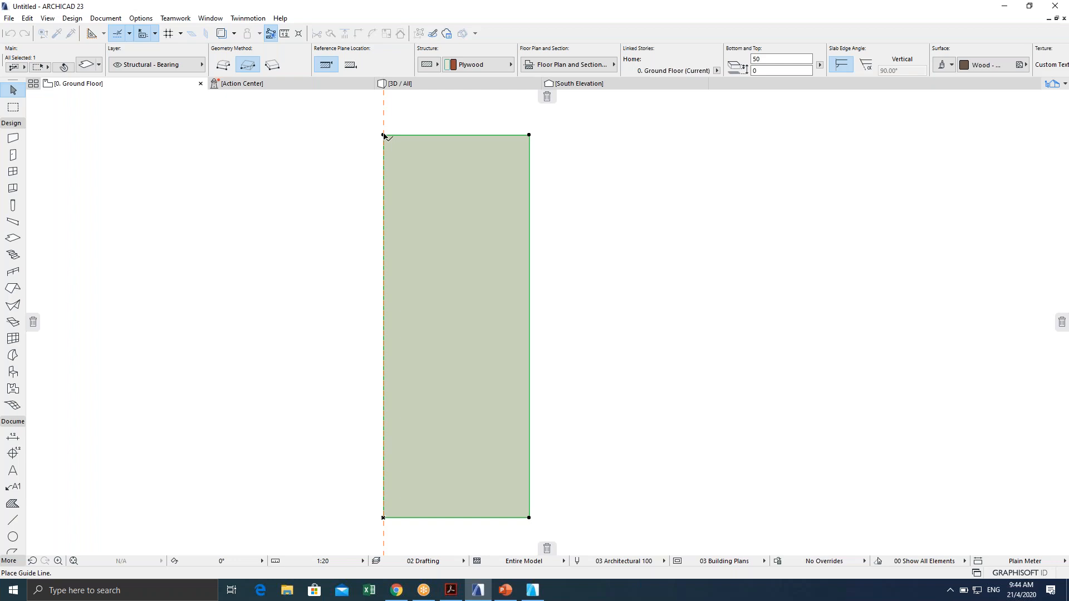
pyautogui.moveTo(384, 135); pyautogui.dragTo(383, 136)
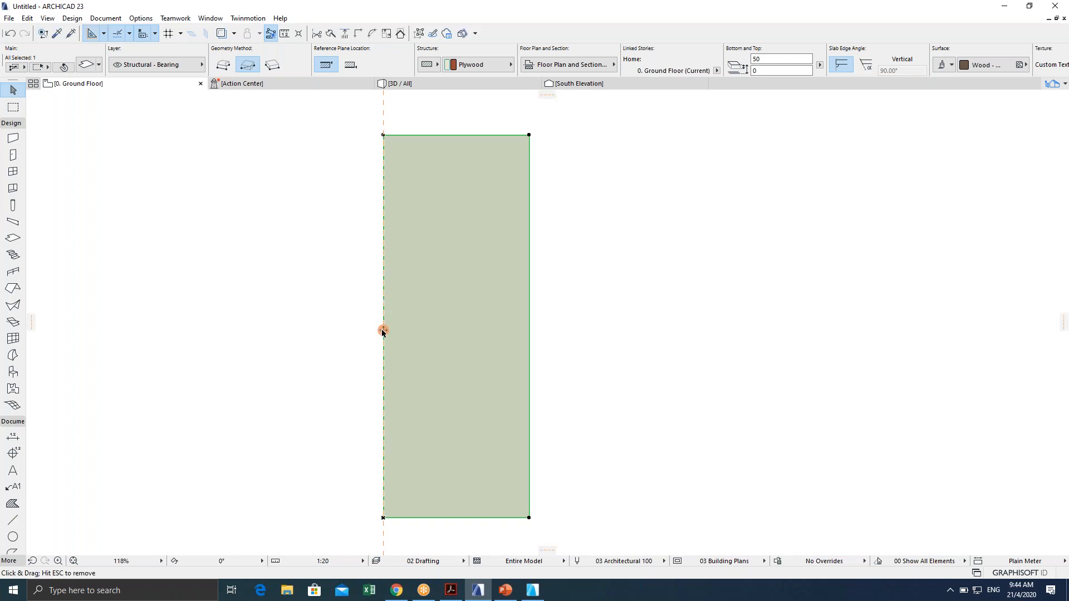
# Move the vertical guide line inward from the slab's left edge by a distance of 100.
pyautogui.moveTo(383, 331); pyautogui.dragTo(401, 334)
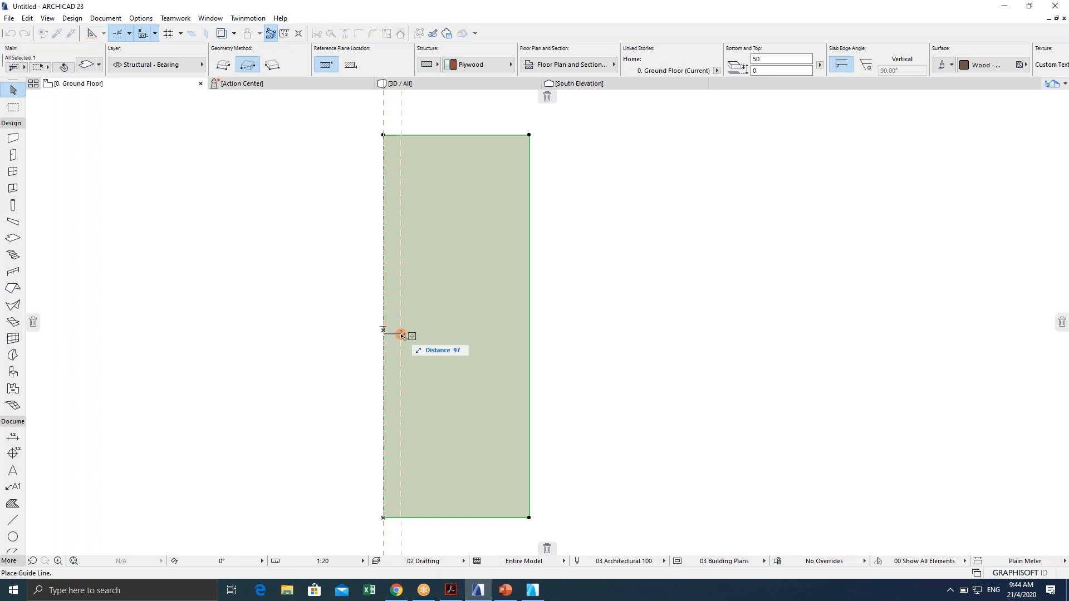
pyautogui.press('Tab')
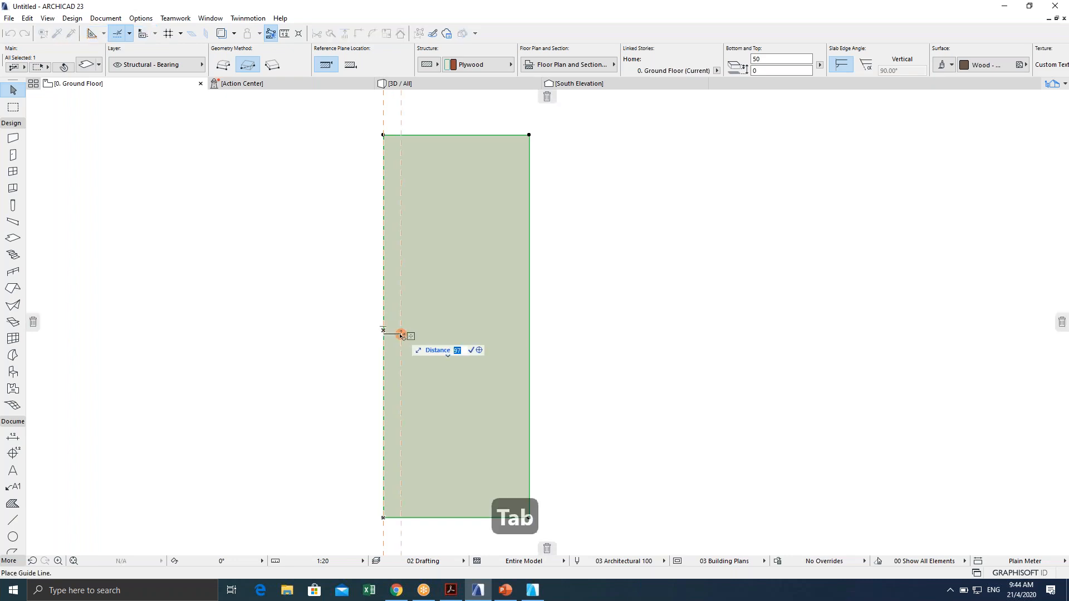
pyautogui.write('100')
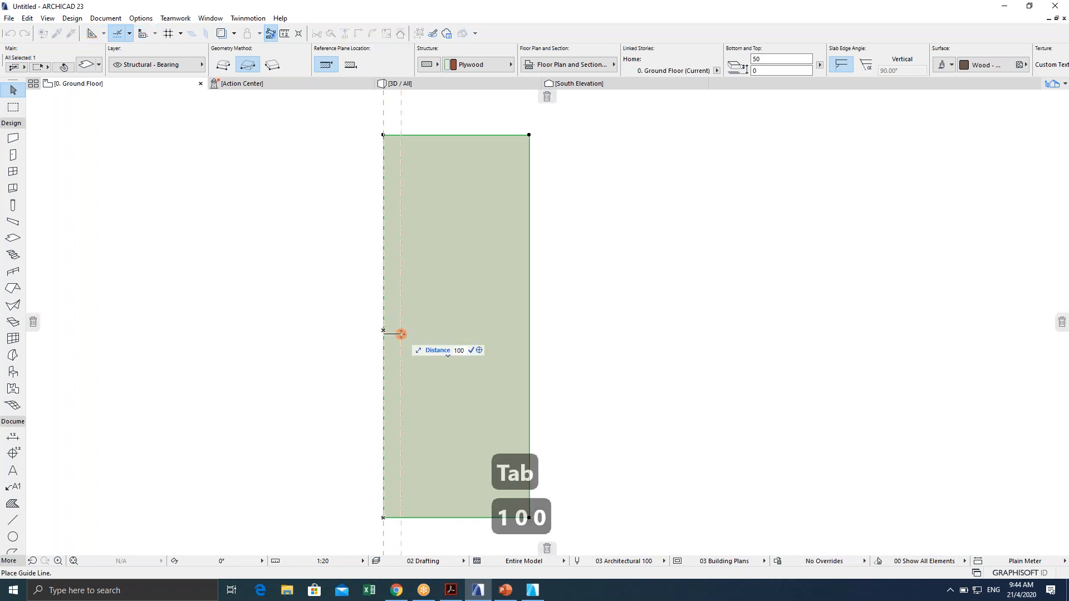
pyautogui.press('Return')
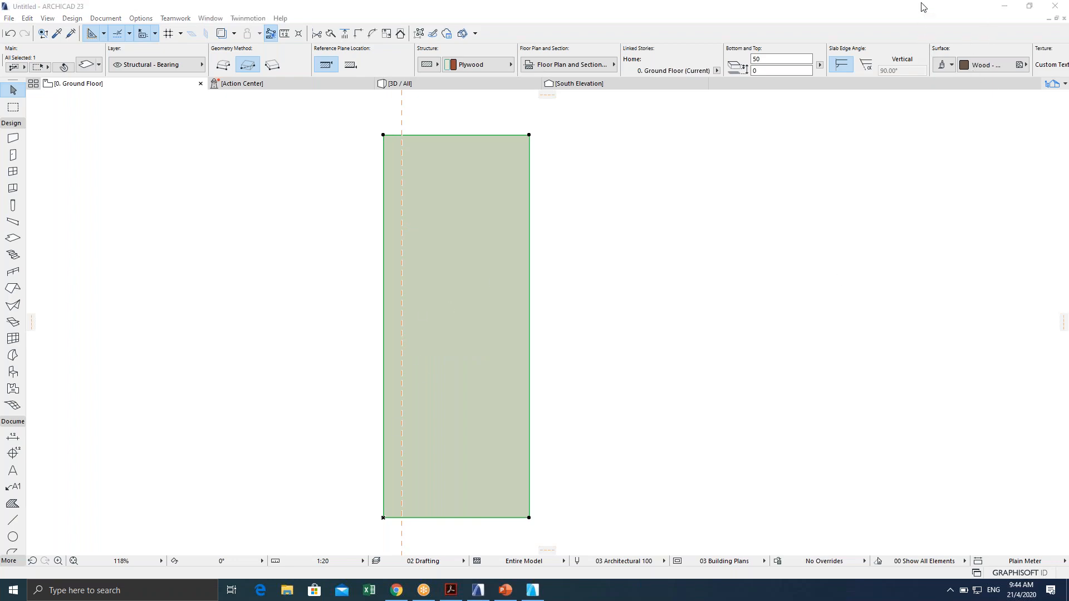
# Place a vertical guide line along the slab's right edge and move it inward by a distance of 100.
pyautogui.click(1063, 327)
pyautogui.moveTo(1064, 322); pyautogui.dragTo(531, 166)
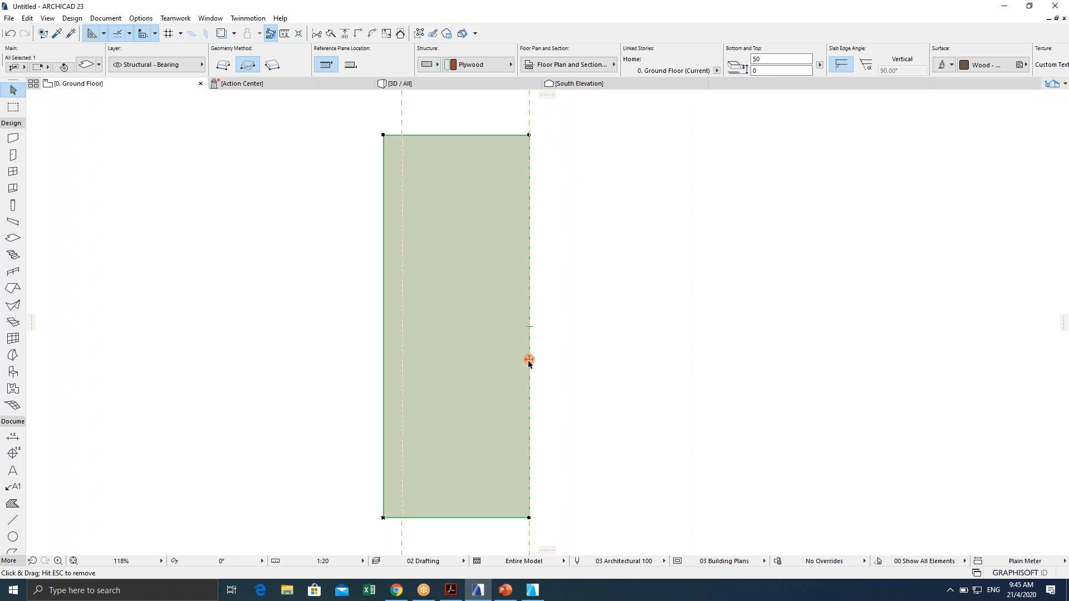
pyautogui.moveTo(520, 361); pyautogui.dragTo(507, 360)
pyautogui.press('Tab')
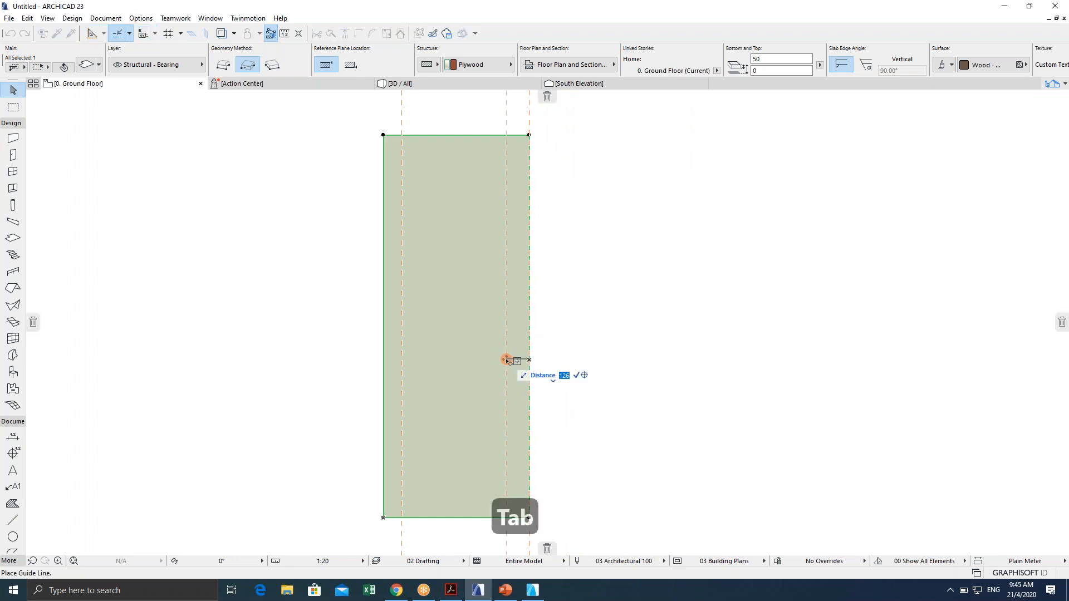
pyautogui.write('100')
pyautogui.press('Return')
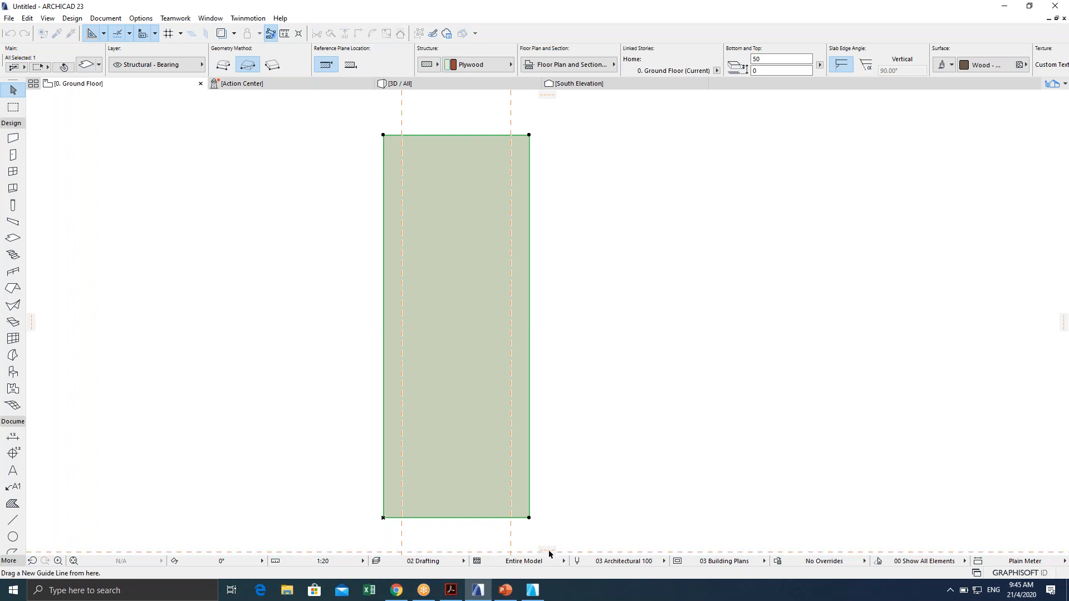
# Place a horizontal guide line along the slab's top edge and move it down by a distance of 300.
pyautogui.moveTo(549, 554); pyautogui.dragTo(530, 135)
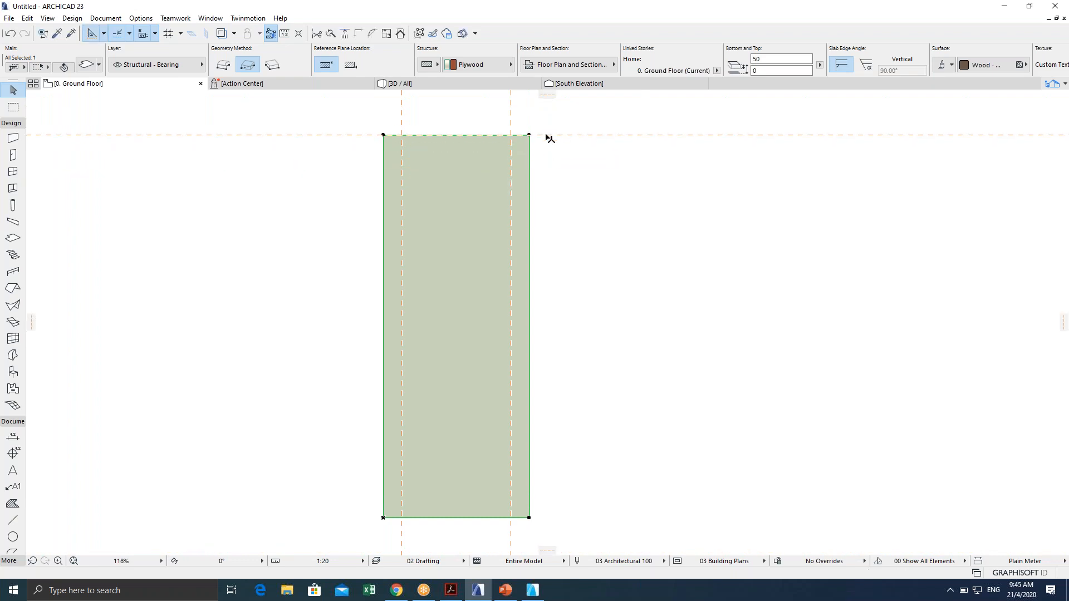
pyautogui.moveTo(552, 136); pyautogui.dragTo(547, 179)
pyautogui.press('Tab')
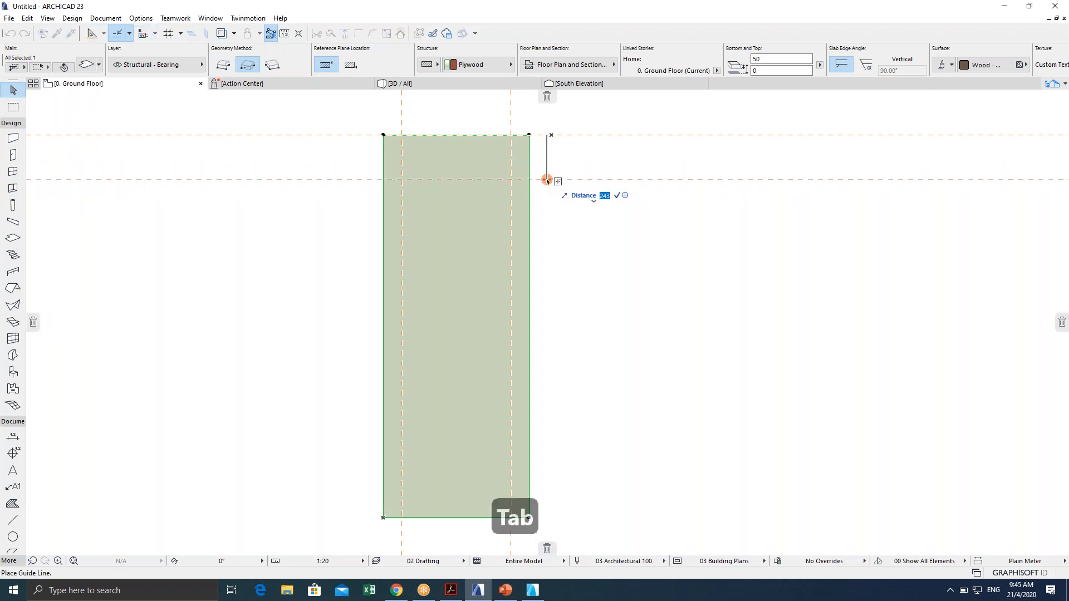
pyautogui.write('300')
pyautogui.press('Tab')
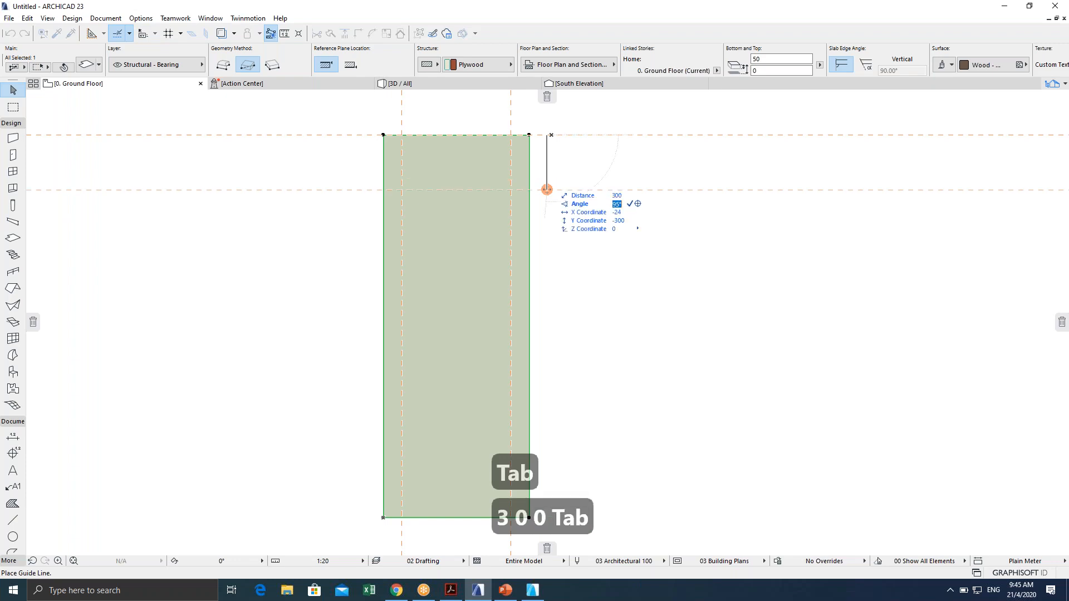
pyautogui.press('Return')
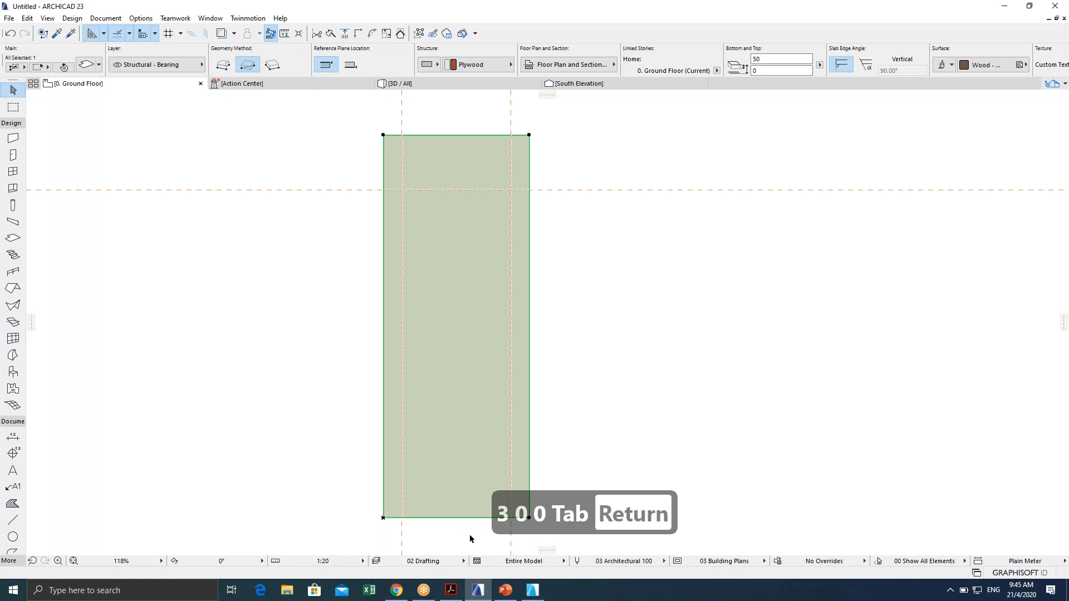
# Place a horizontal guide line along the slab's bottom edge and try to move it upward.
pyautogui.click(547, 549)
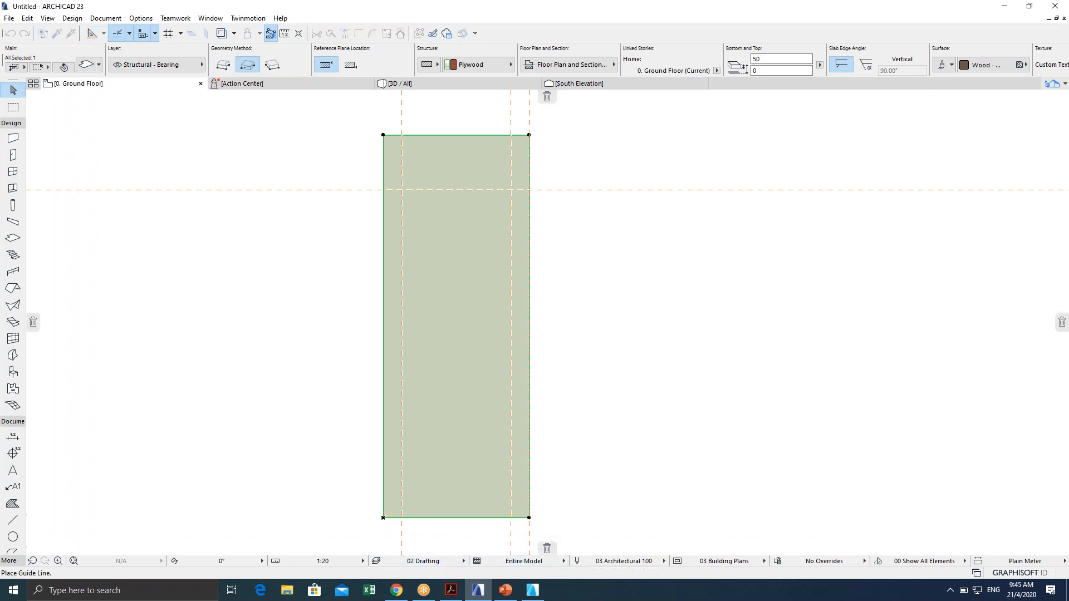
pyautogui.click(527, 518)
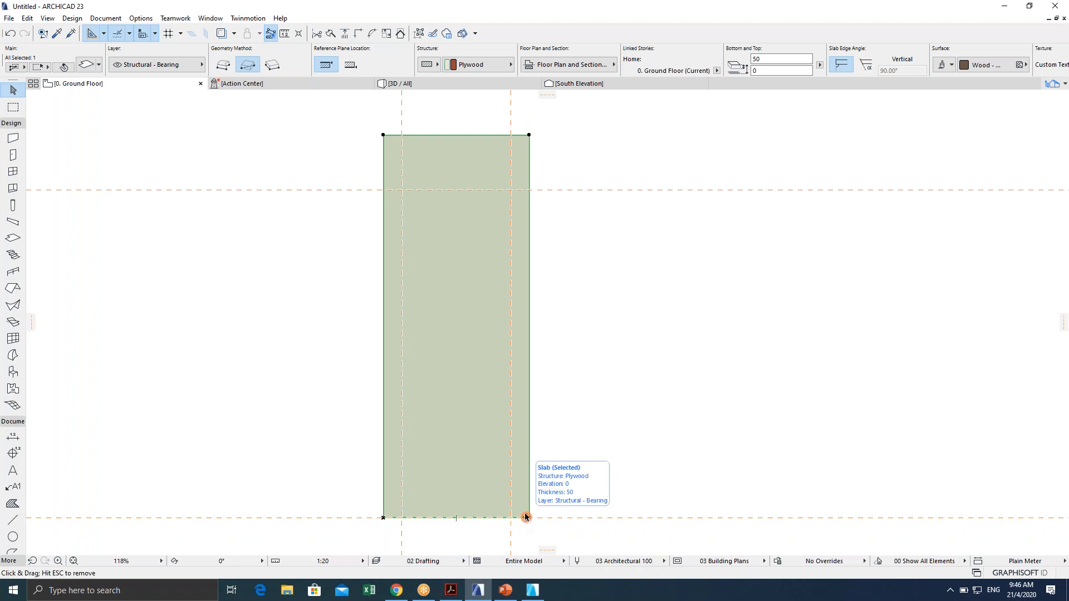
pyautogui.moveTo(526, 518); pyautogui.dragTo(529, 444)
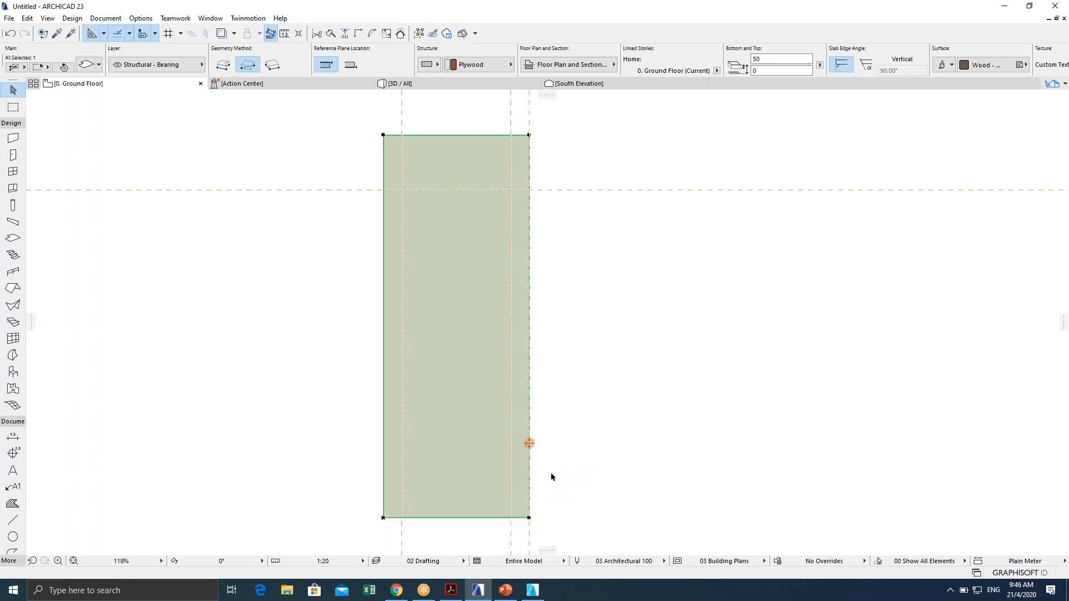
# Undo the last slab change and redo it.
pyautogui.hotkey('ctrl', 'z')
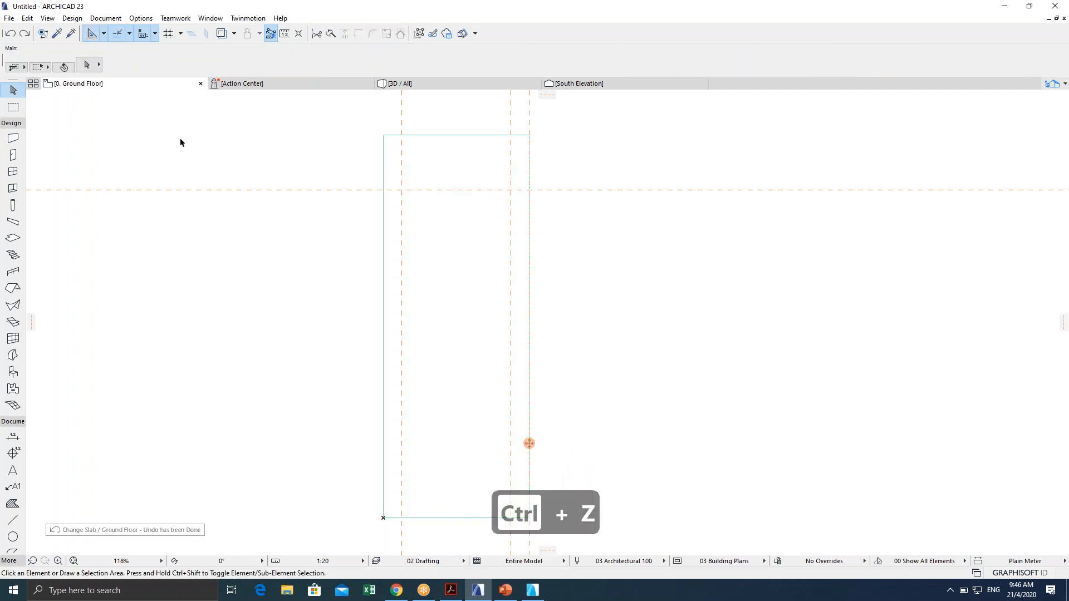
pyautogui.click(24, 34)
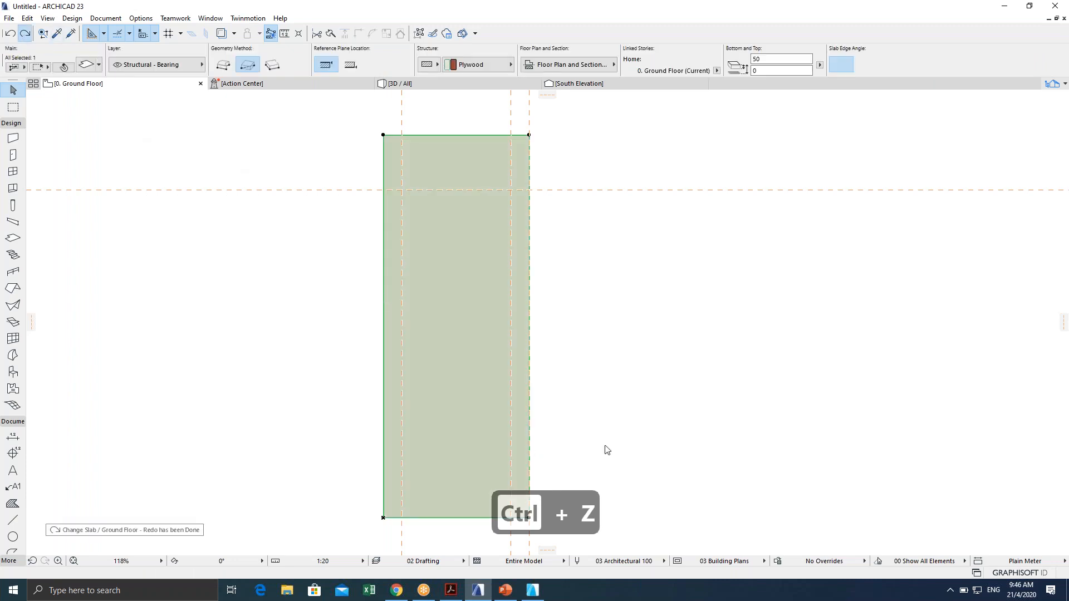
# Deselect the slab and re-snap the stray vertical guide line on its right edge to the slab's bottom edge.
pyautogui.click(606, 506)
pyautogui.scroll(-2, 563, 360)
pyautogui.moveTo(568, 440); pyautogui.dragTo(537, 415, button='middle')
pyautogui.scroll(2, 537, 416)
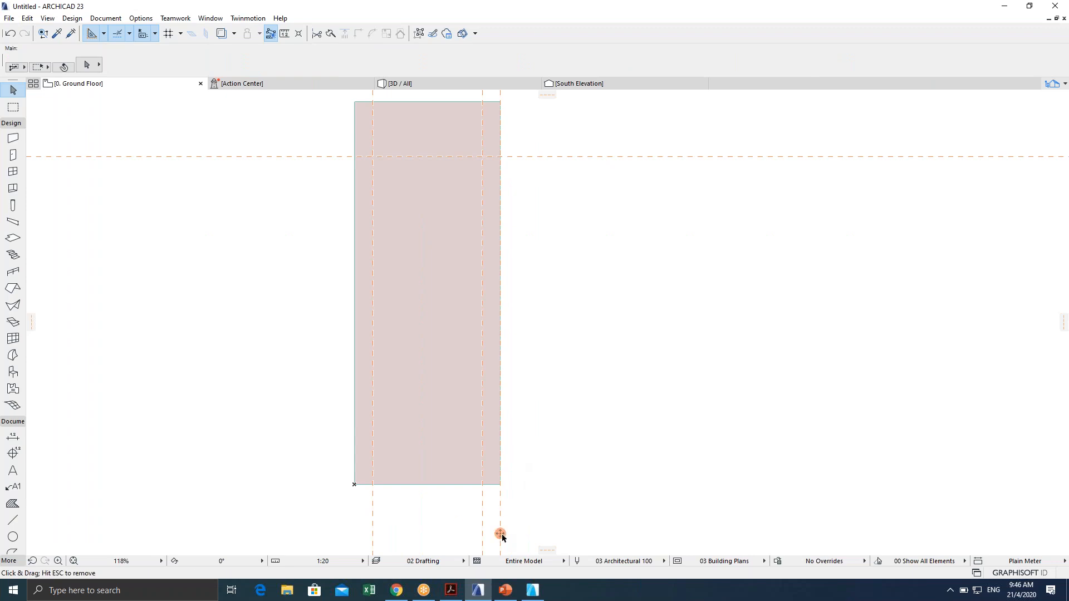
pyautogui.moveTo(501, 535); pyautogui.dragTo(499, 484)
# Move the horizontal guide line up from the slab's bottom edge by a distance of 700.
pyautogui.moveTo(475, 483); pyautogui.dragTo(477, 360)
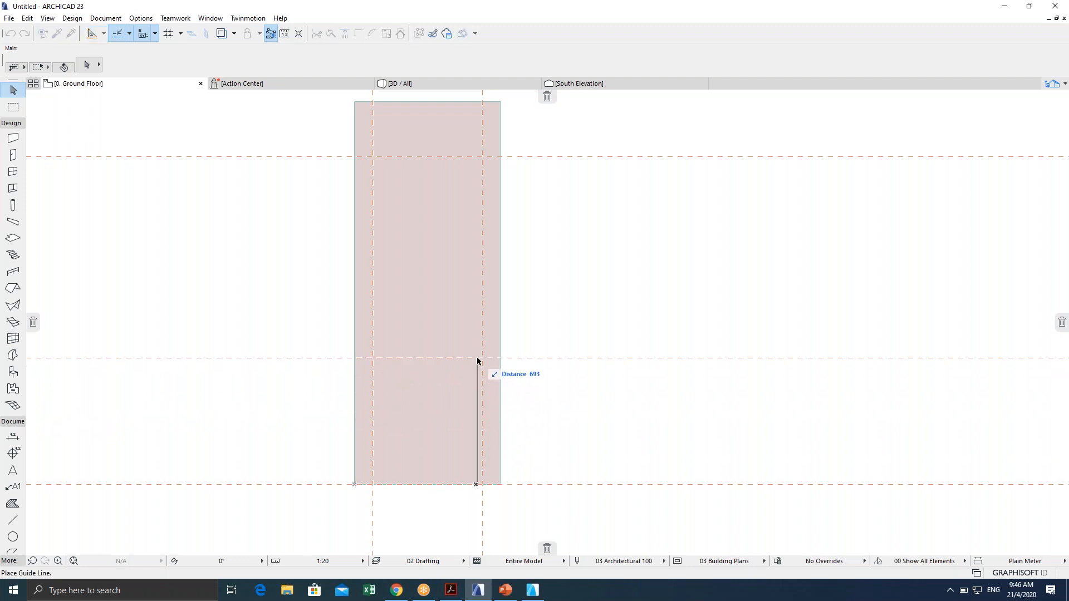
pyautogui.press('Tab')
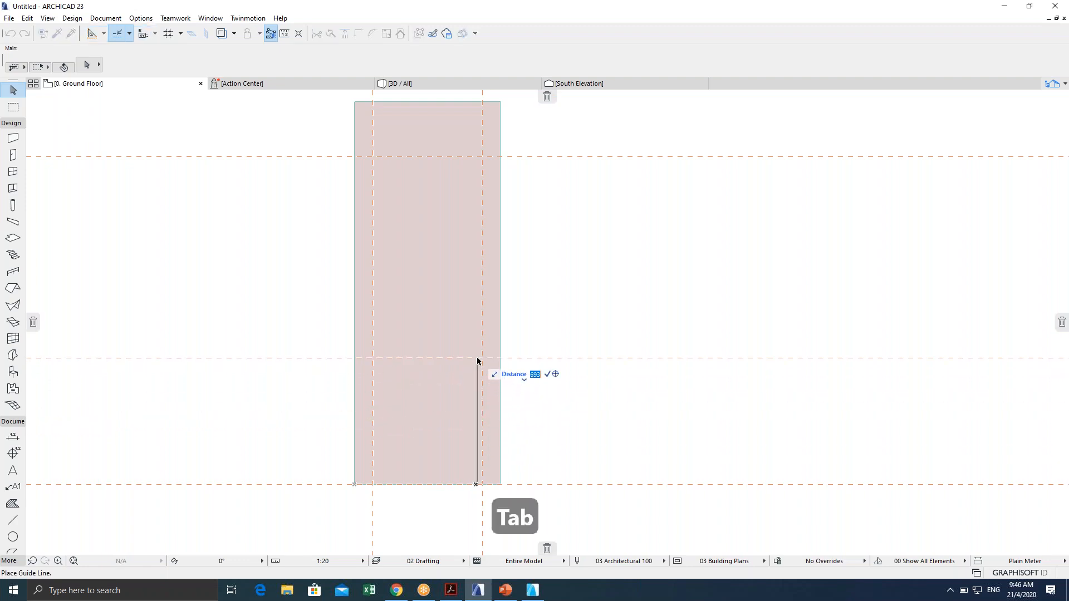
pyautogui.write('700')
pyautogui.press('Tab')
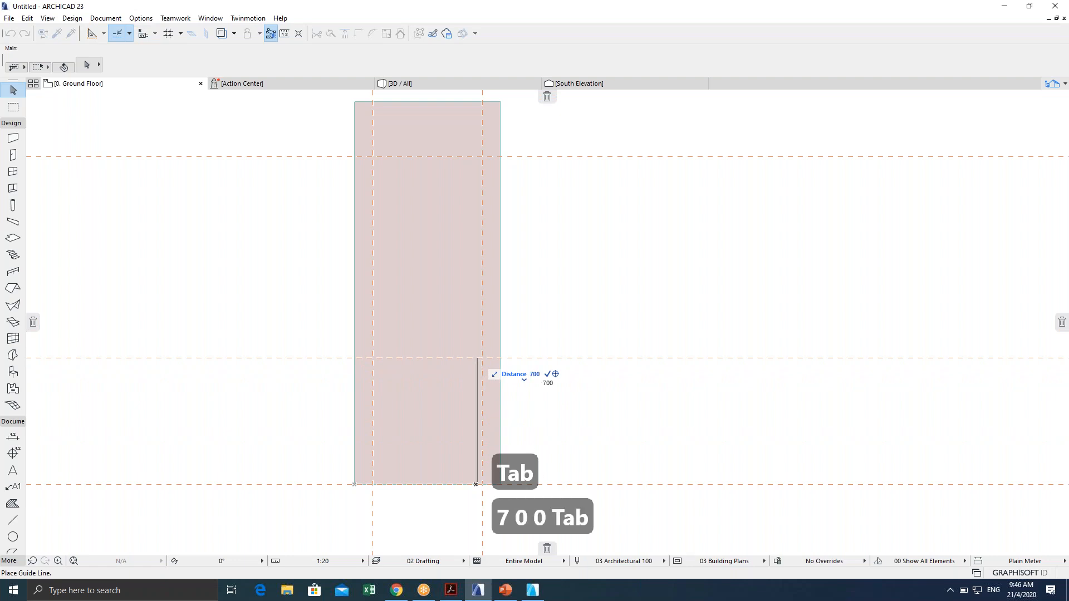
pyautogui.press('Return')
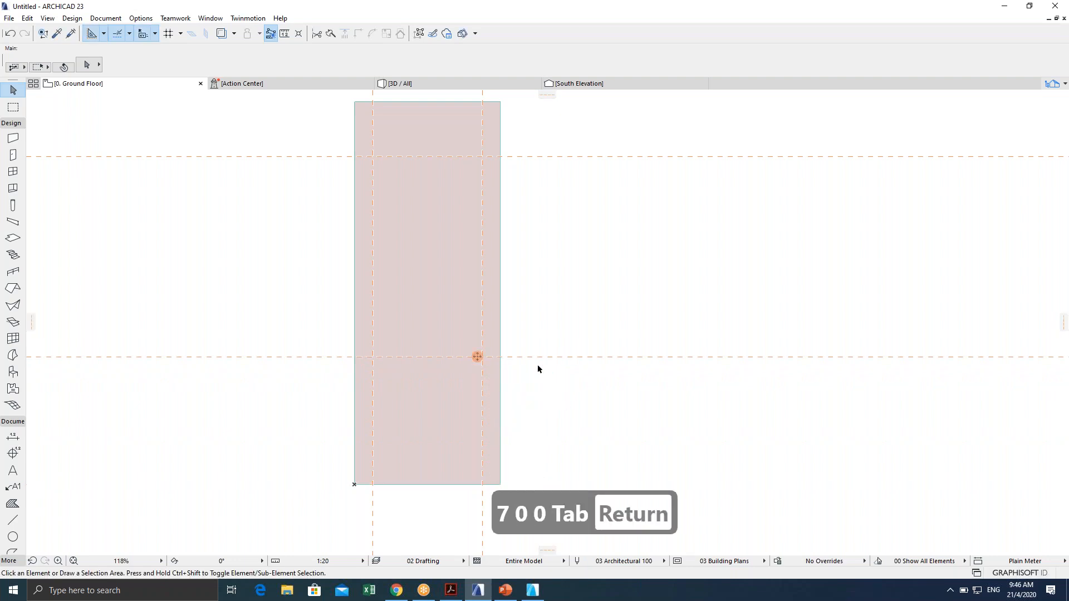
# Add a horizontal dimension chain above the slab, from its upper-left to upper-right corner through both vertical guide lines.
pyautogui.scroll(-2, 561, 376)
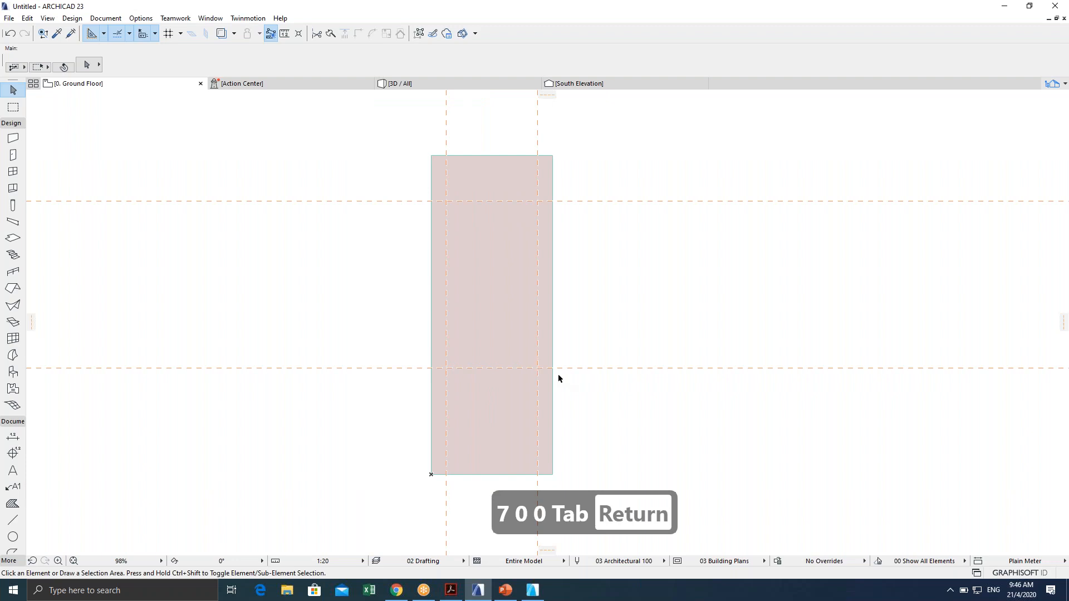
pyautogui.click(12, 438)
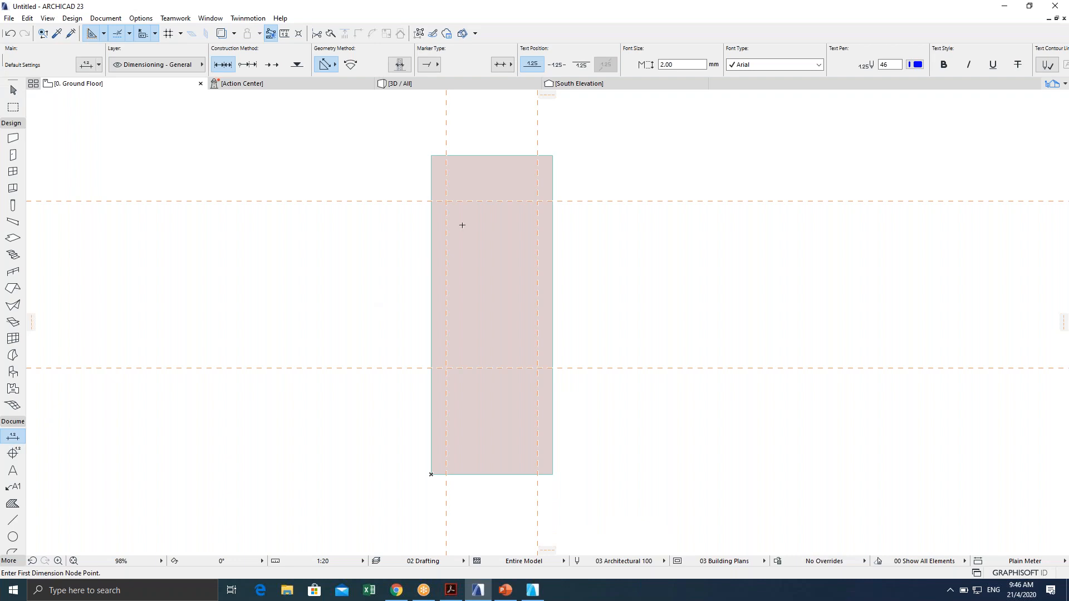
pyautogui.moveTo(433, 165); pyautogui.dragTo(423, 167, button='middle')
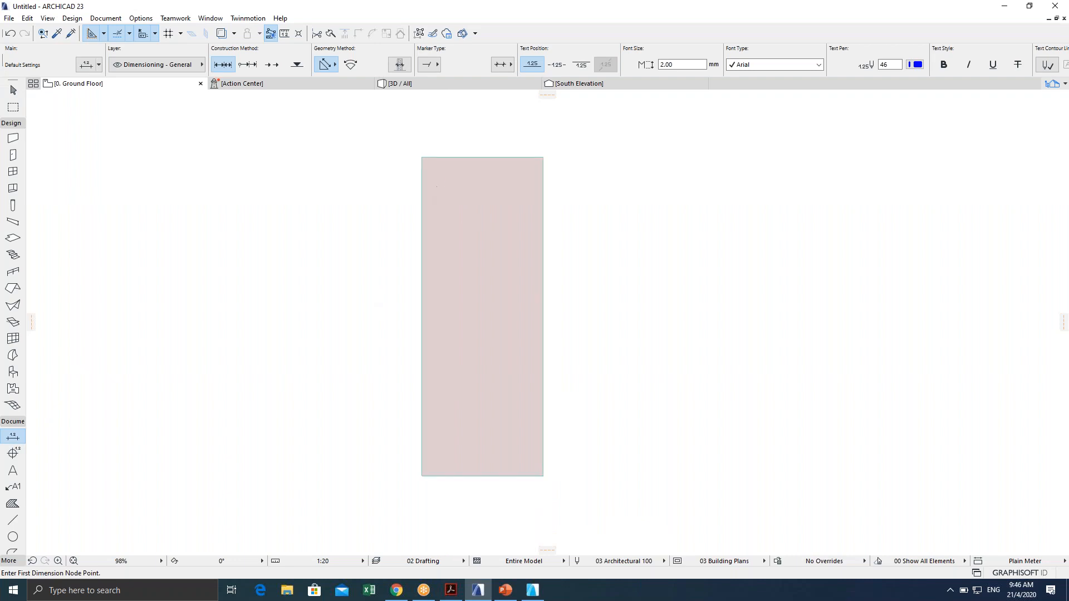
pyautogui.click(422, 158)
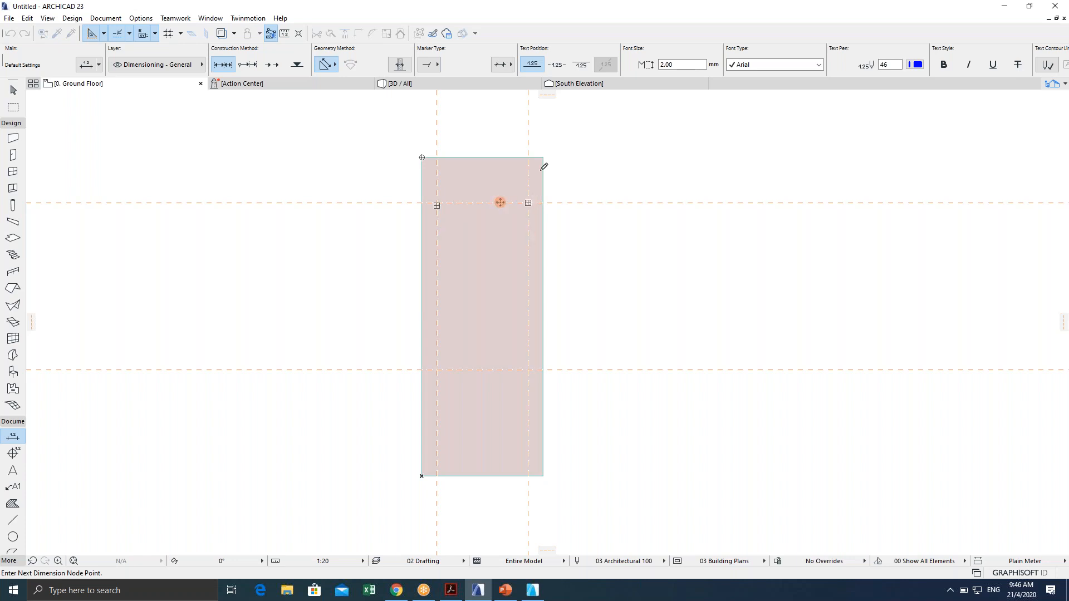
pyautogui.click(545, 153)
pyautogui.doubleClick(495, 118)
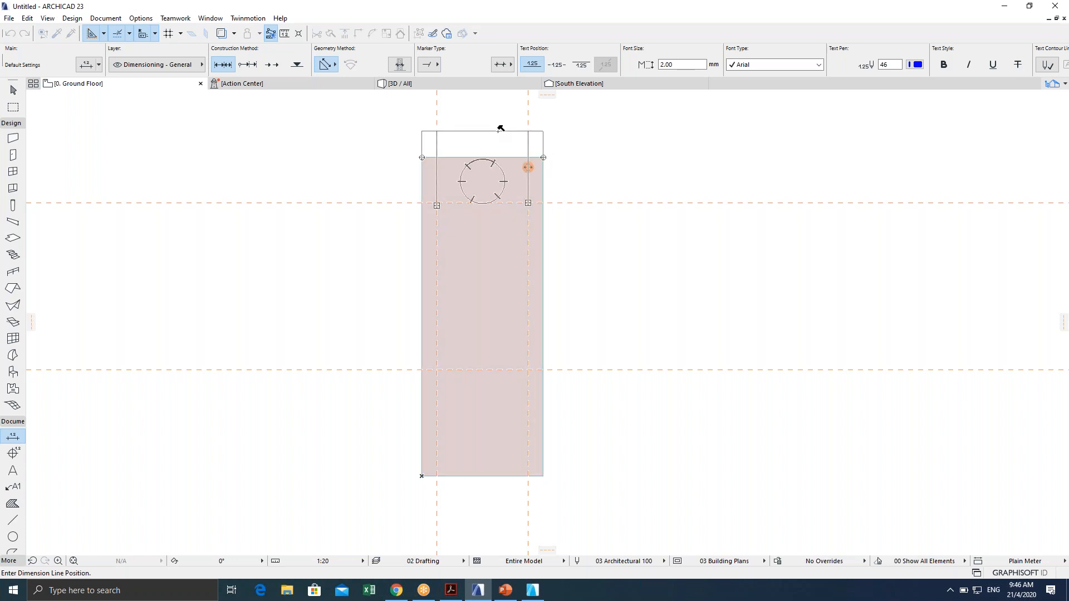
pyautogui.click(501, 135)
# Add a vertical dimension chain left of the slab, from its top to bottom edge through both horizontal guide lines.
pyautogui.moveTo(472, 182); pyautogui.dragTo(478, 164, button='middle')
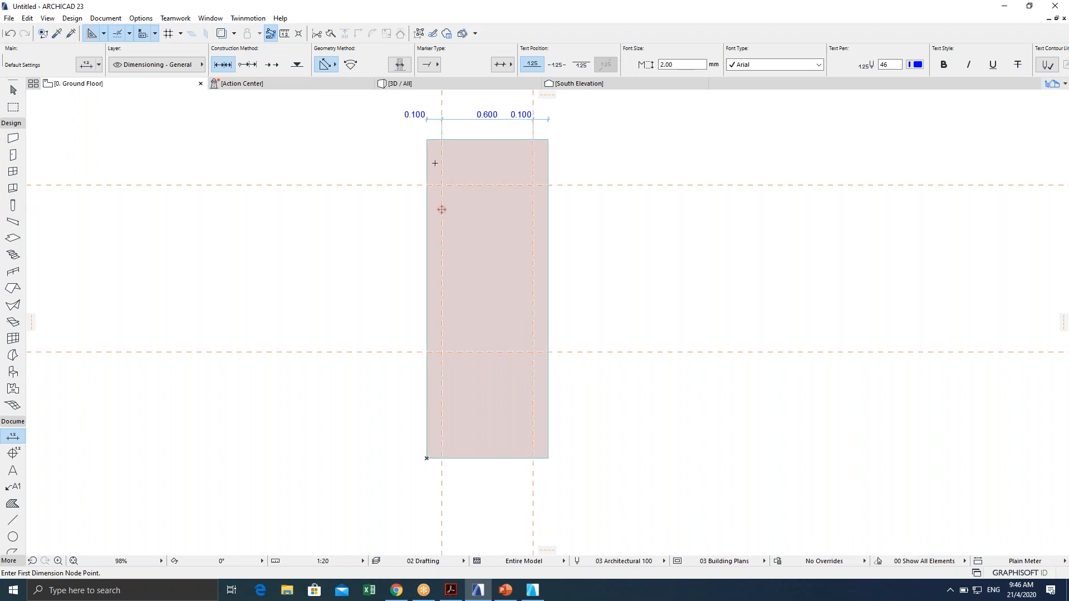
pyautogui.click(426, 139)
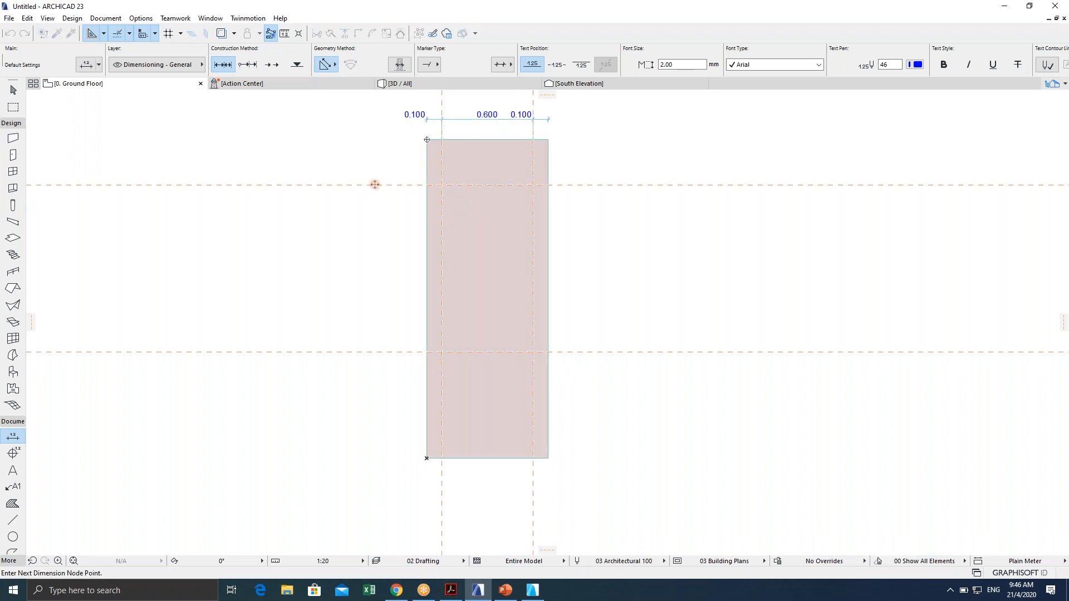
pyautogui.click(441, 185)
pyautogui.click(442, 352)
pyautogui.doubleClick(427, 457)
pyautogui.click(396, 285)
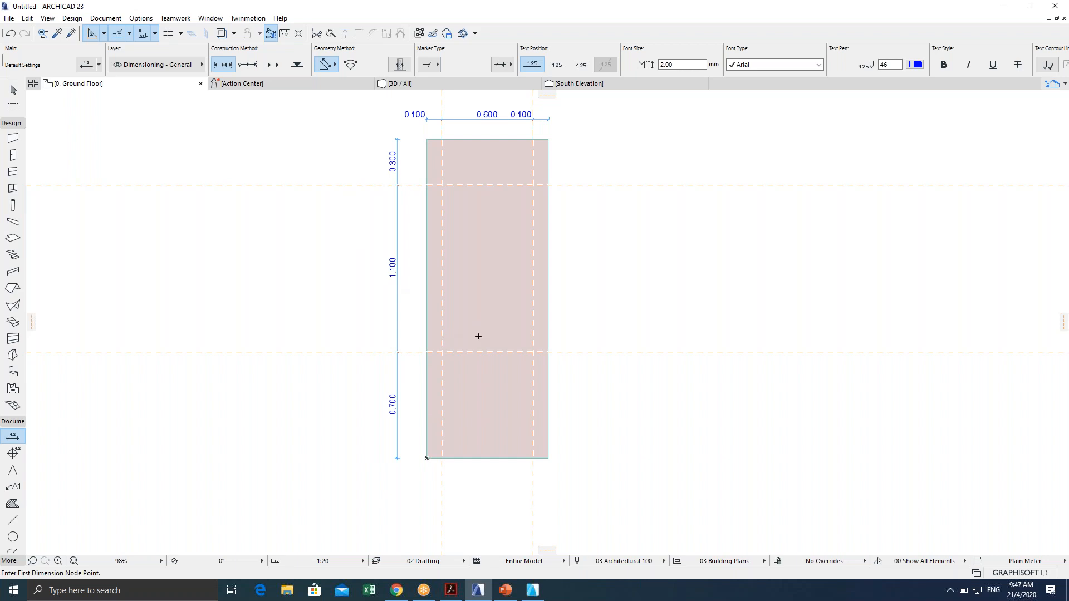
pyautogui.scroll(3, 478, 337)
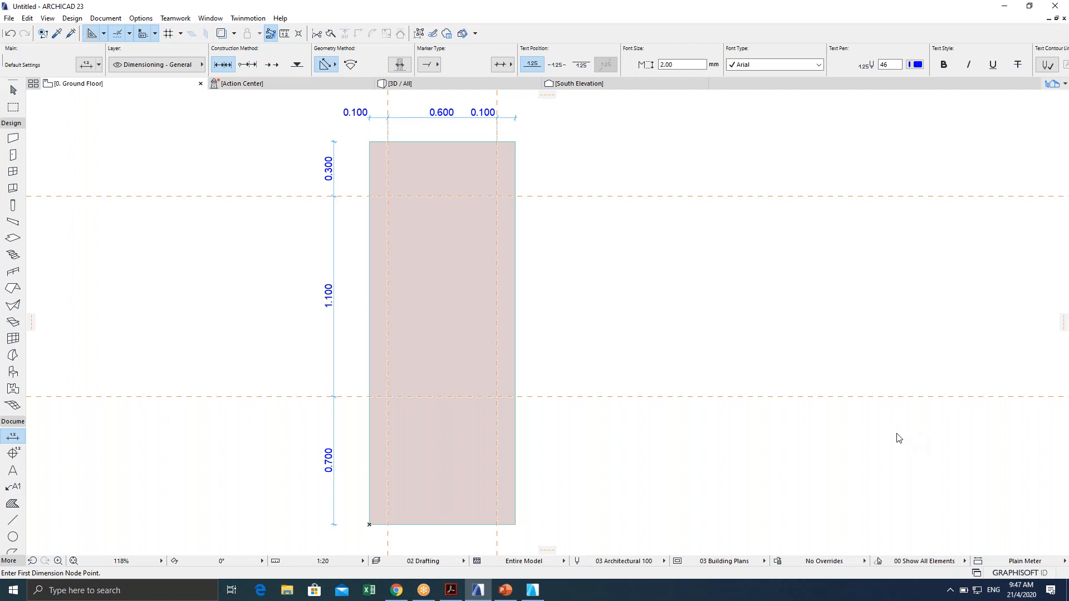
pyautogui.scroll(-2, 897, 437)
pyautogui.scroll(1, 580, 394)
pyautogui.scroll(-1, 535, 344)
pyautogui.moveTo(531, 342); pyautogui.dragTo(479, 310, button='middle')
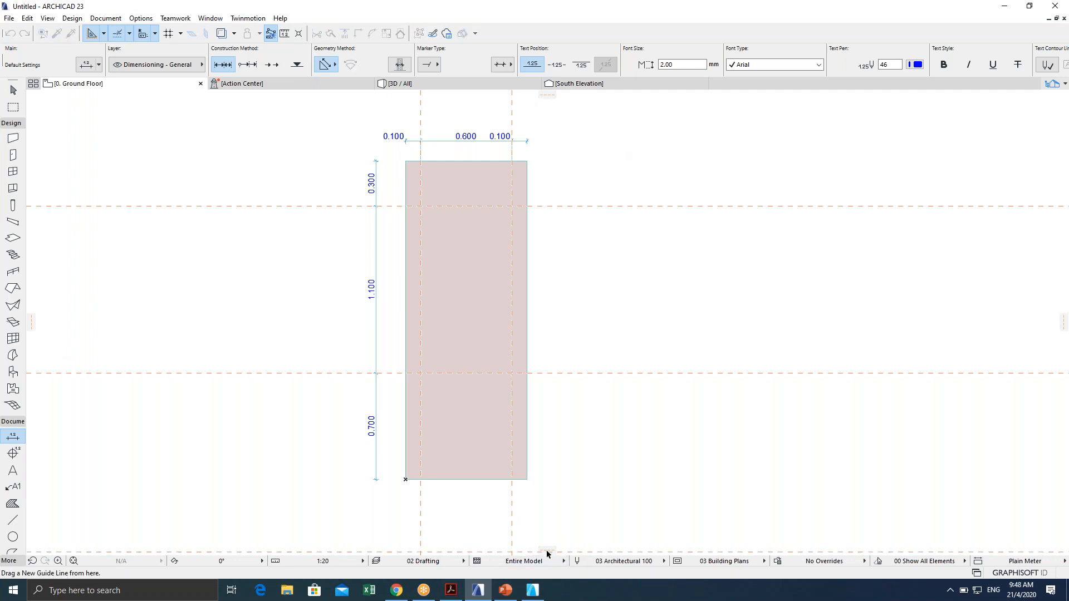
# Place another horizontal guide line along the slab's bottom edge, move it up by 100, and leave the Dimension tool.
pyautogui.moveTo(555, 528); pyautogui.dragTo(537, 504, button='middle')
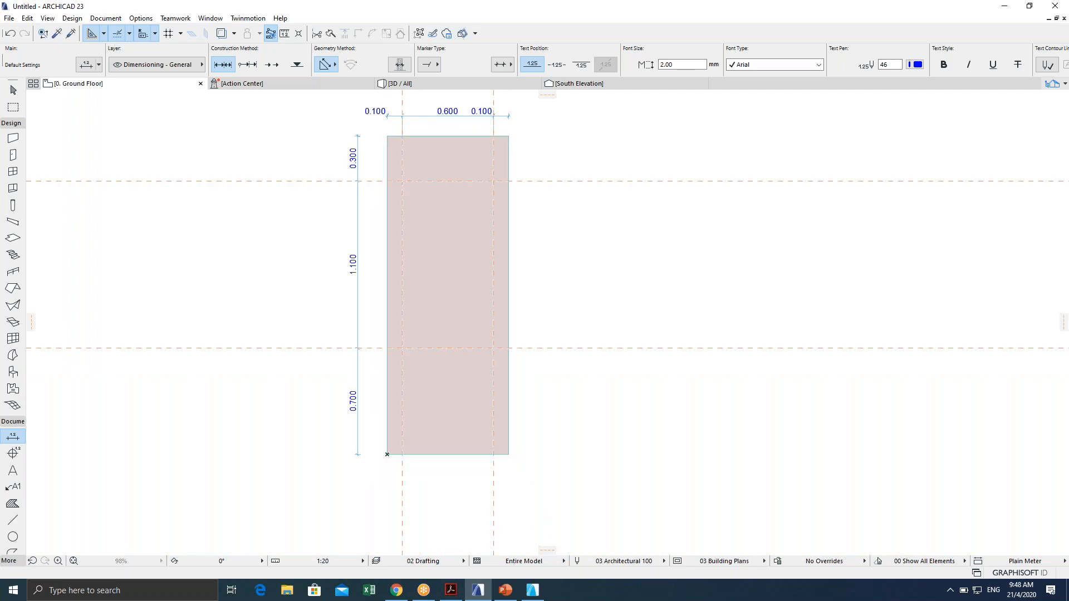
pyautogui.moveTo(547, 550); pyautogui.dragTo(508, 456)
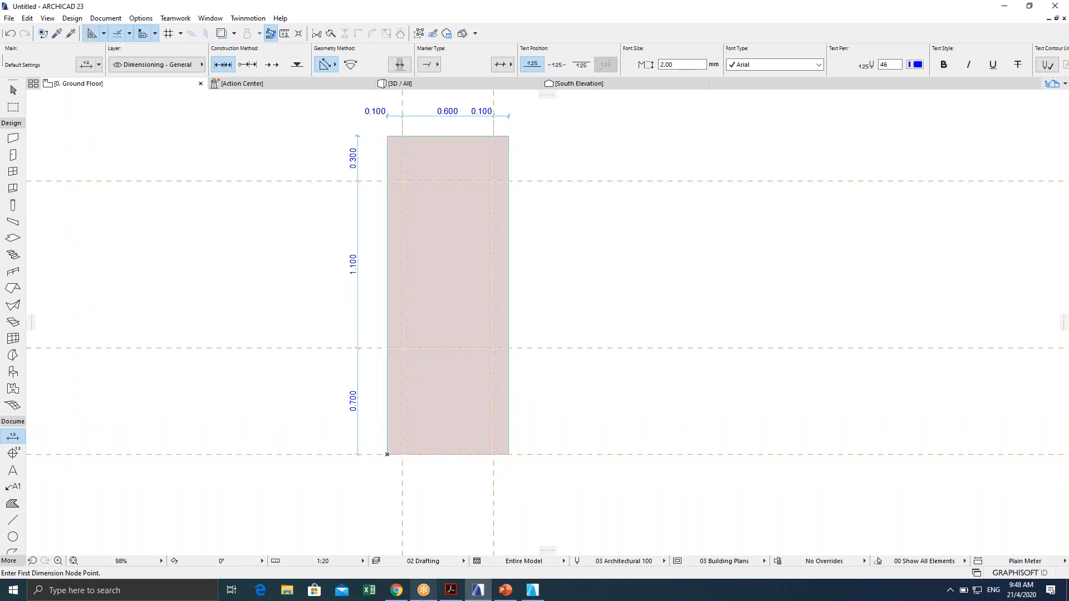
pyautogui.moveTo(424, 590)
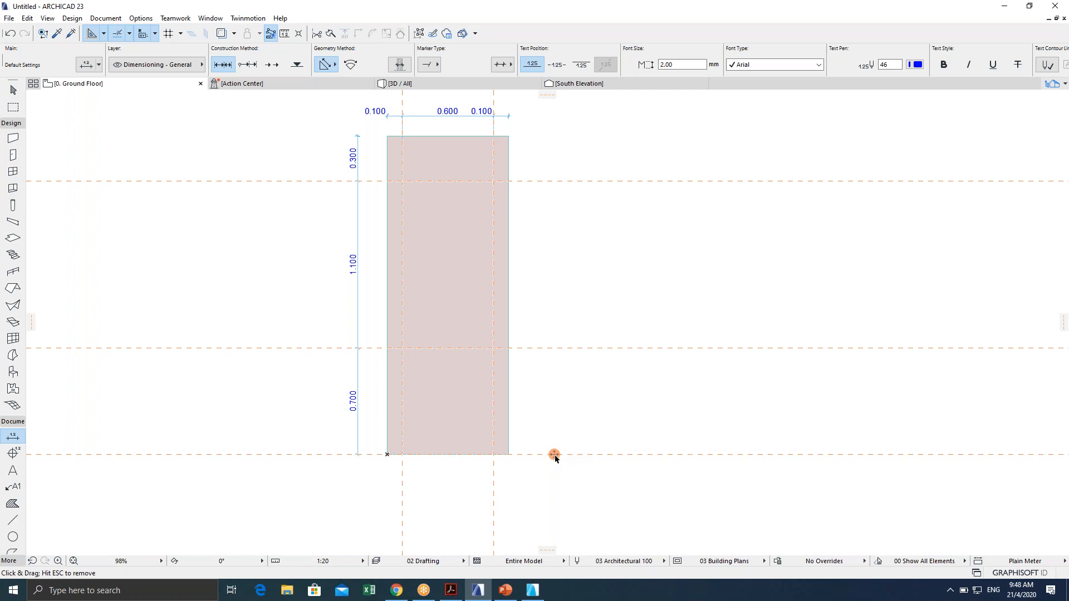
pyautogui.moveTo(555, 456)
pyautogui.mouseDown()
pyautogui.moveTo(561, 391)
pyautogui.moveTo(565, 414)
pyautogui.moveTo(569, 397)
pyautogui.mouseUp()
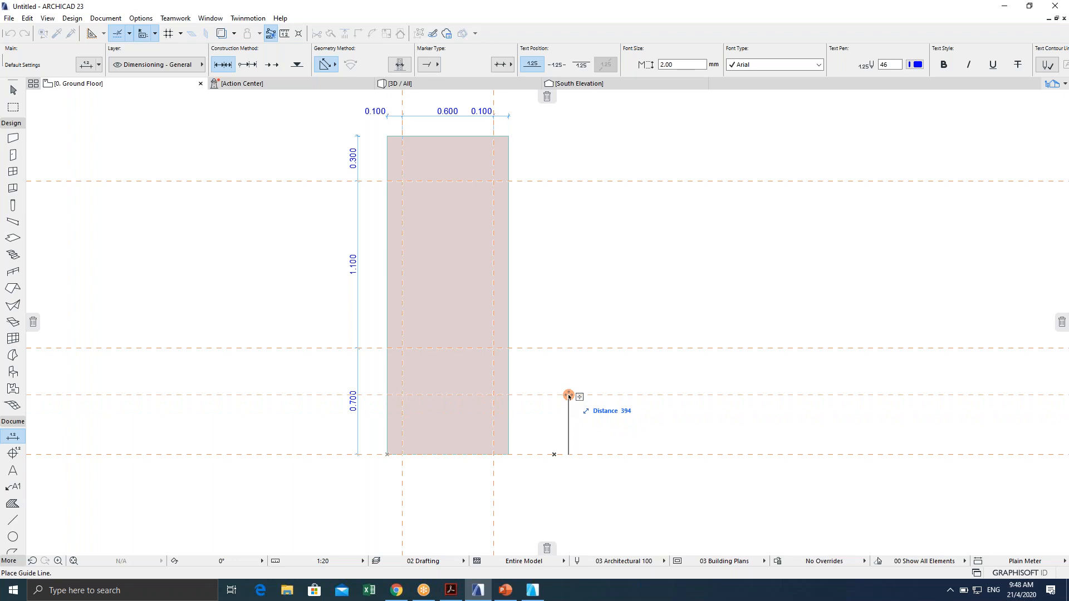
pyautogui.write('1')
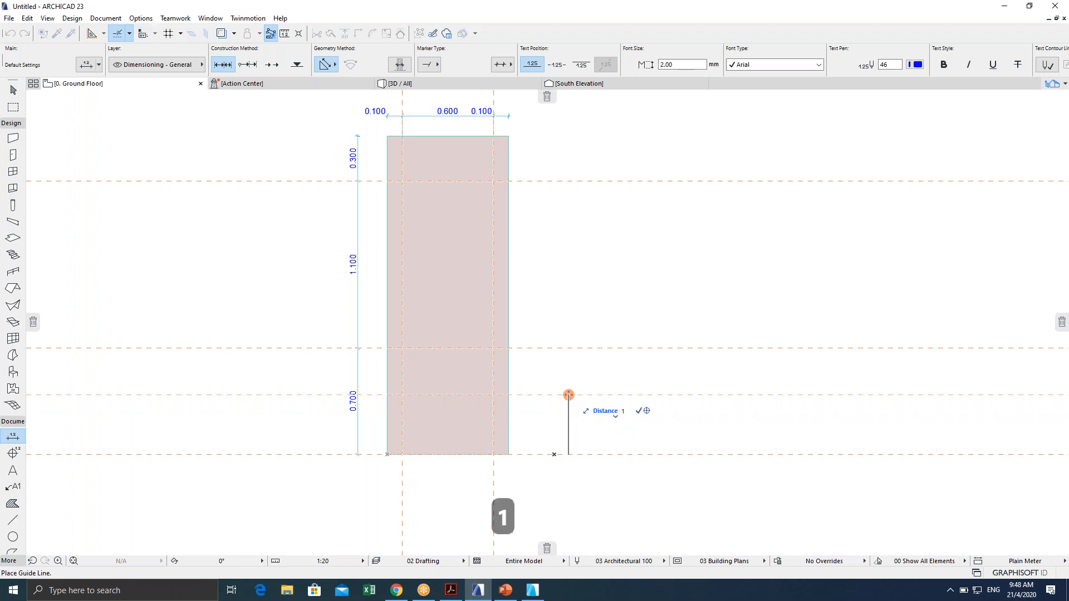
pyautogui.write('00')
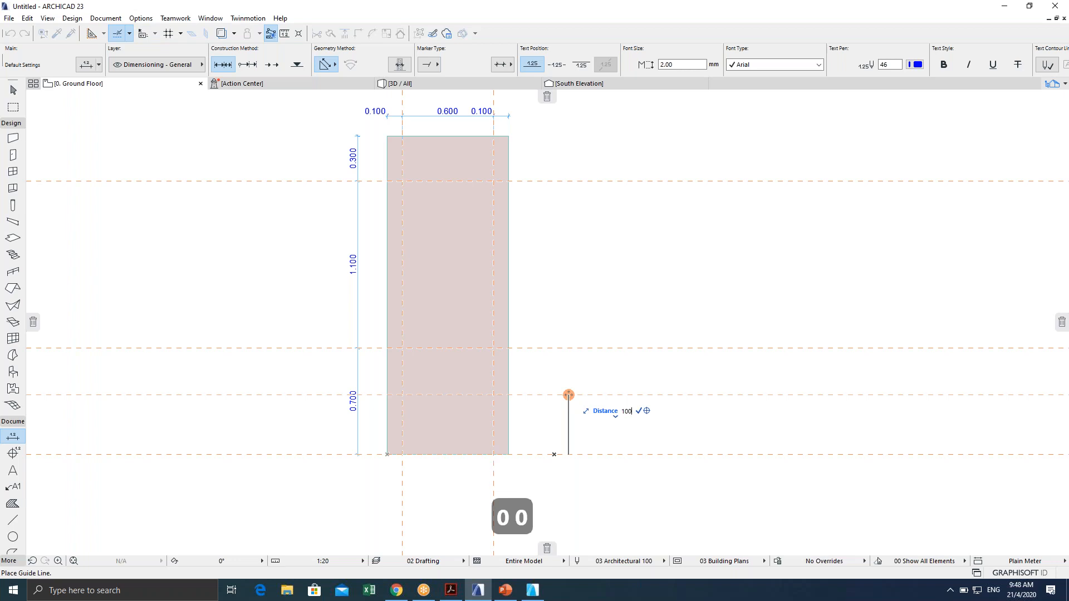
pyautogui.press('Return')
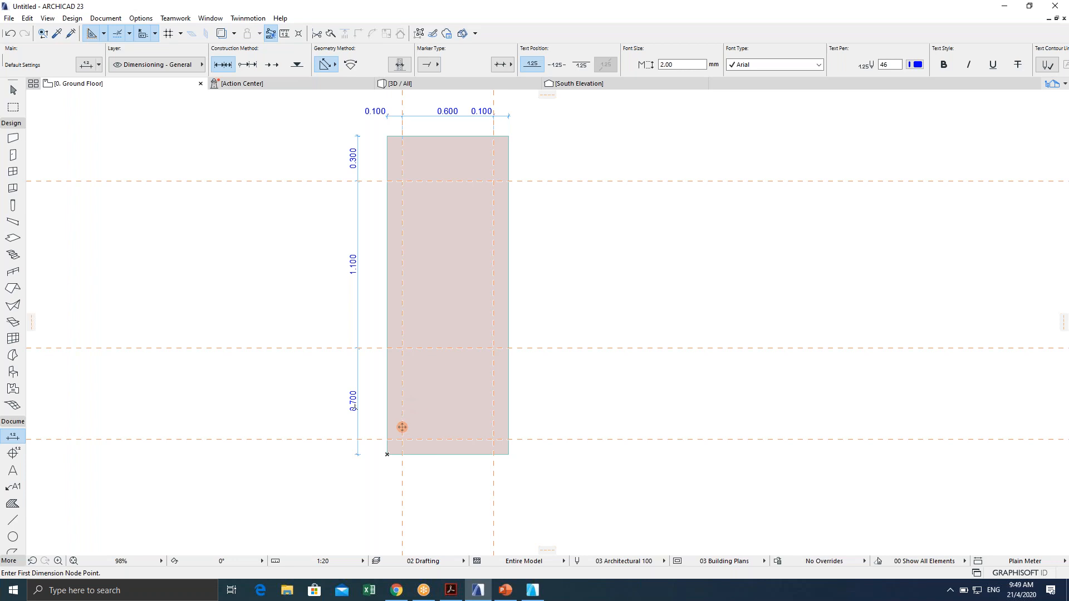
pyautogui.press('Escape')
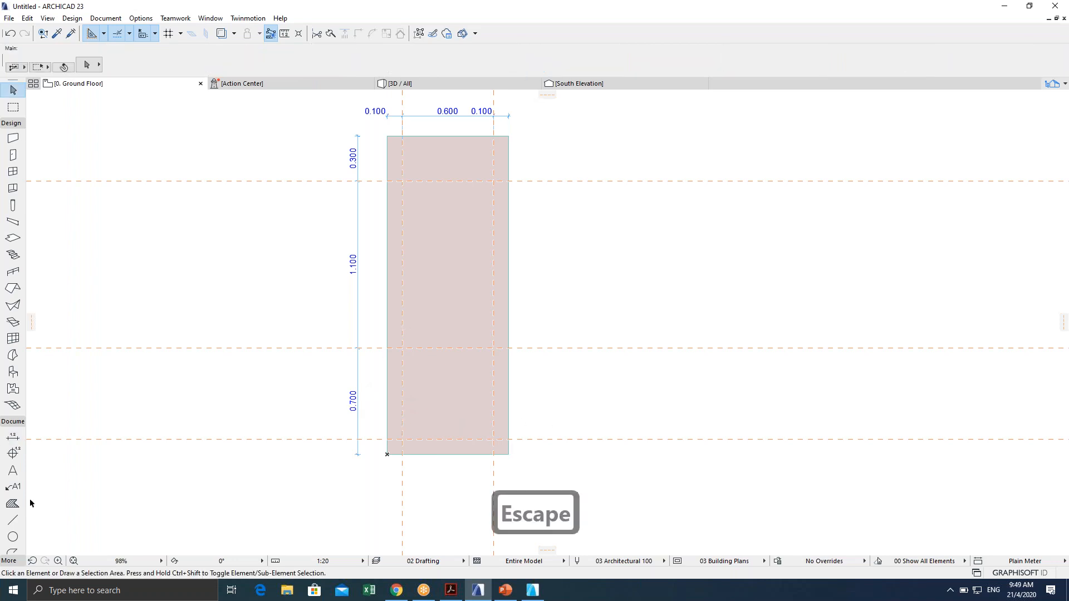
# Add a vertical dimension chain right of the slab, from its top to bottom edge through all three horizontal guide lines.
pyautogui.click(13, 439)
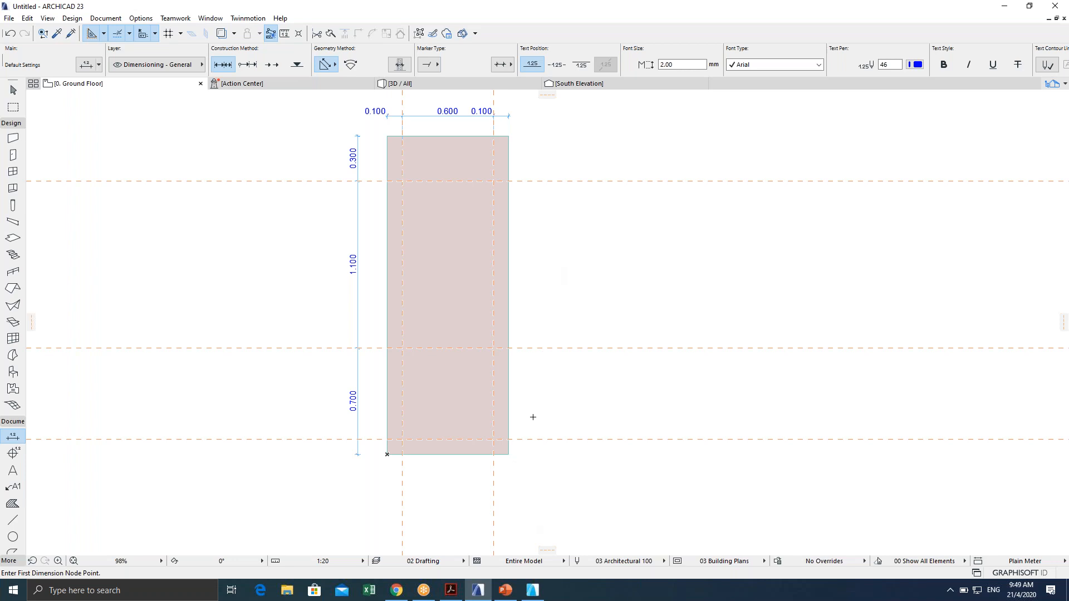
pyautogui.click(509, 455)
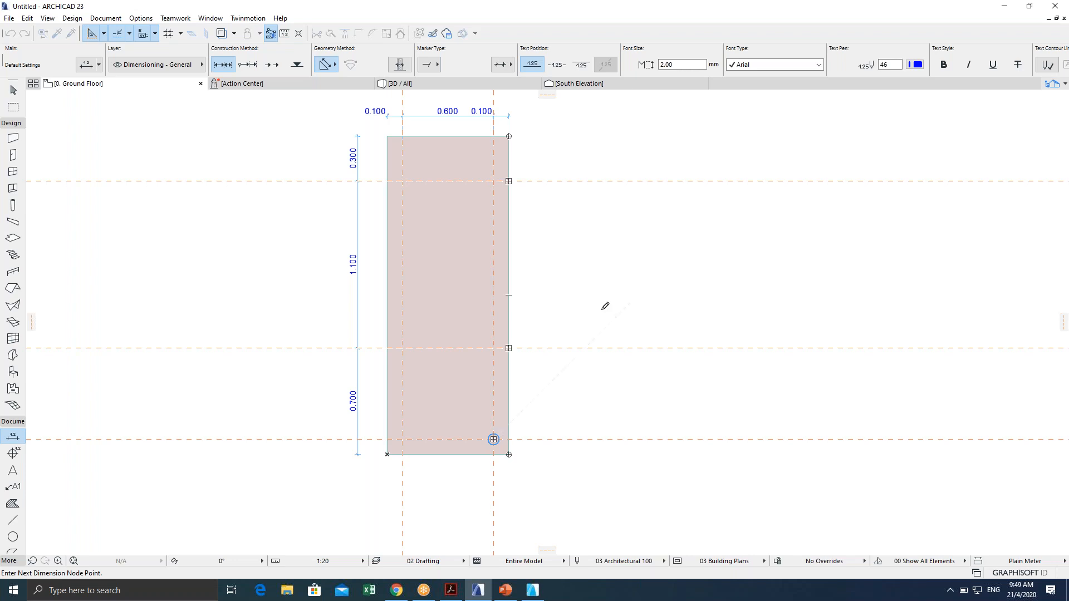
pyautogui.doubleClick(640, 303)
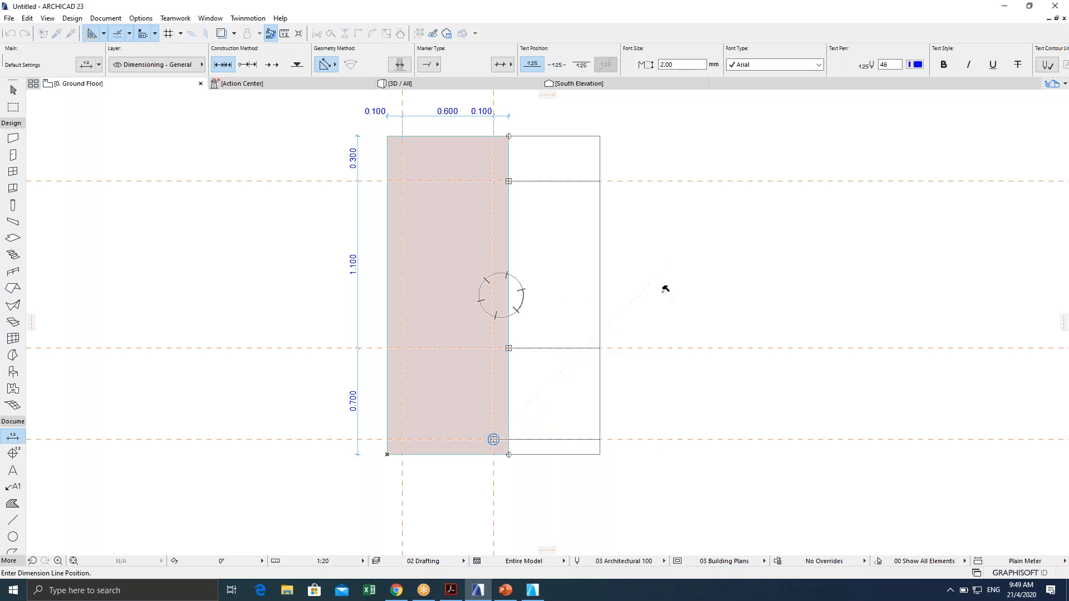
pyautogui.click(541, 303)
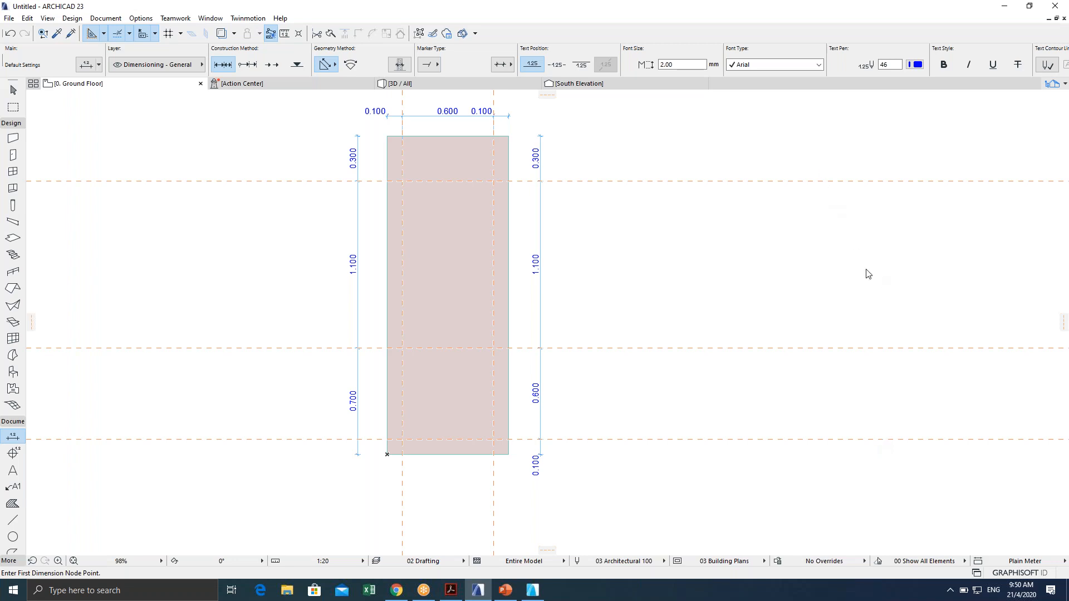
pyautogui.scroll(2, 539, 383)
pyautogui.moveTo(539, 383); pyautogui.dragTo(610, 323, button='middle')
pyautogui.scroll(-1, 582, 358)
pyautogui.moveTo(598, 372); pyautogui.dragTo(620, 415, button='middle')
pyautogui.scroll(-2, 617, 414)
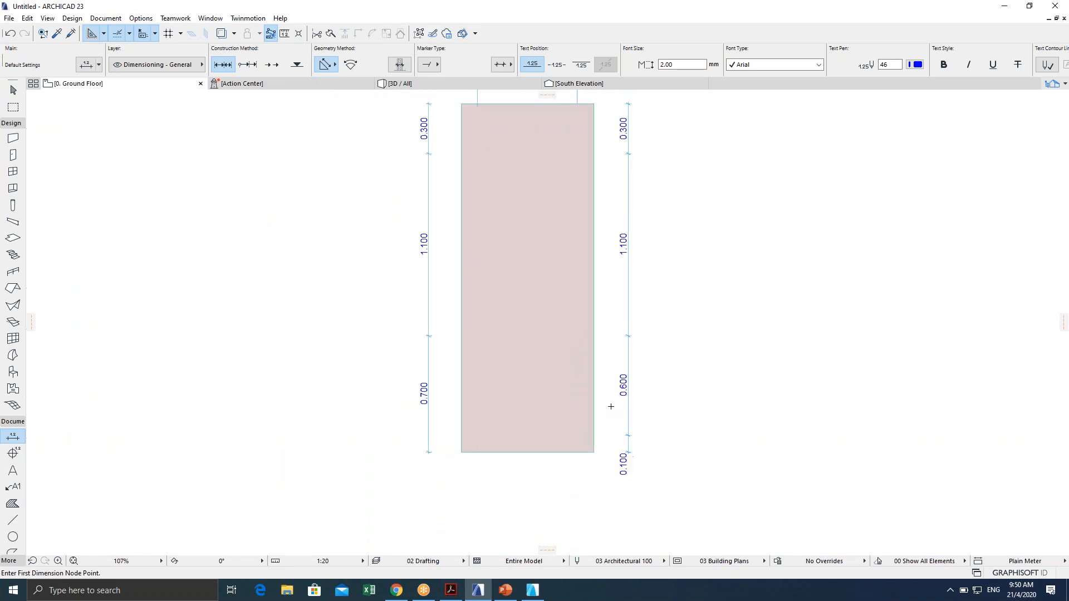
pyautogui.moveTo(562, 248); pyautogui.dragTo(547, 276, button='middle')
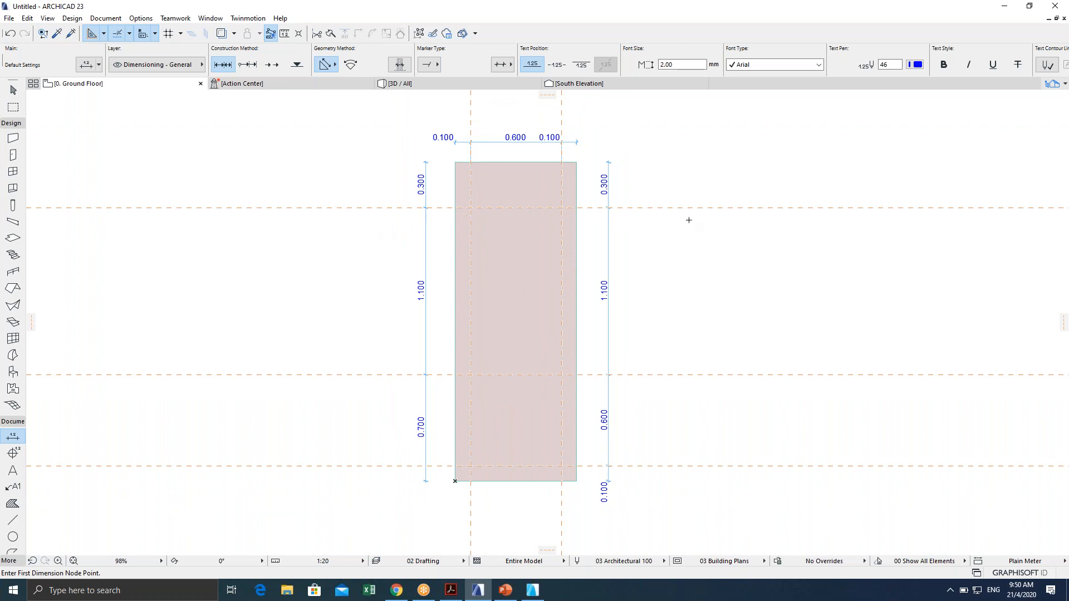
pyautogui.scroll(2, 619, 337)
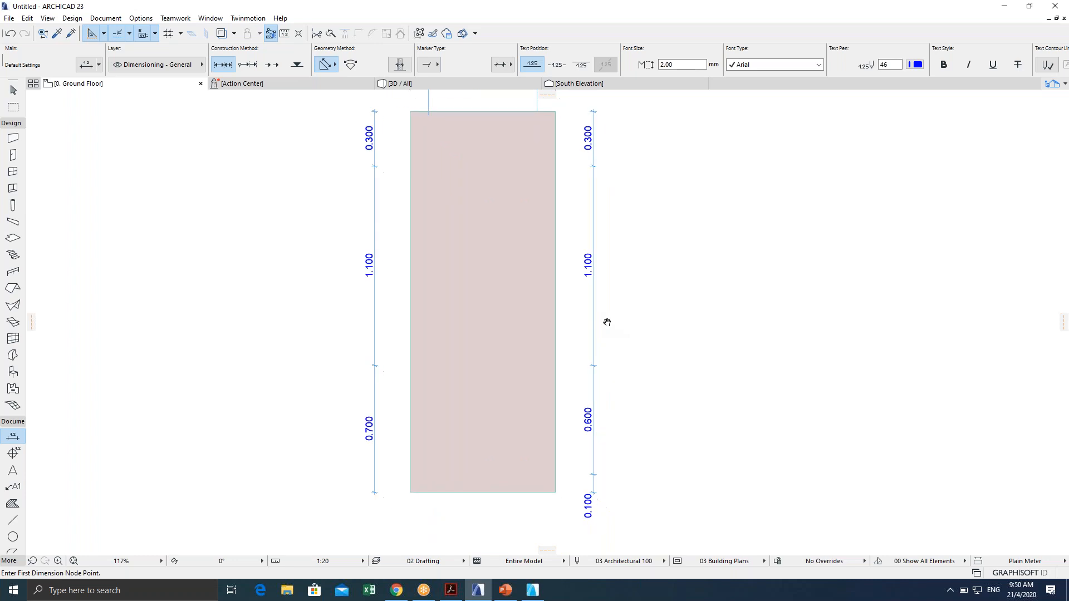
pyautogui.scroll(-2, 579, 335)
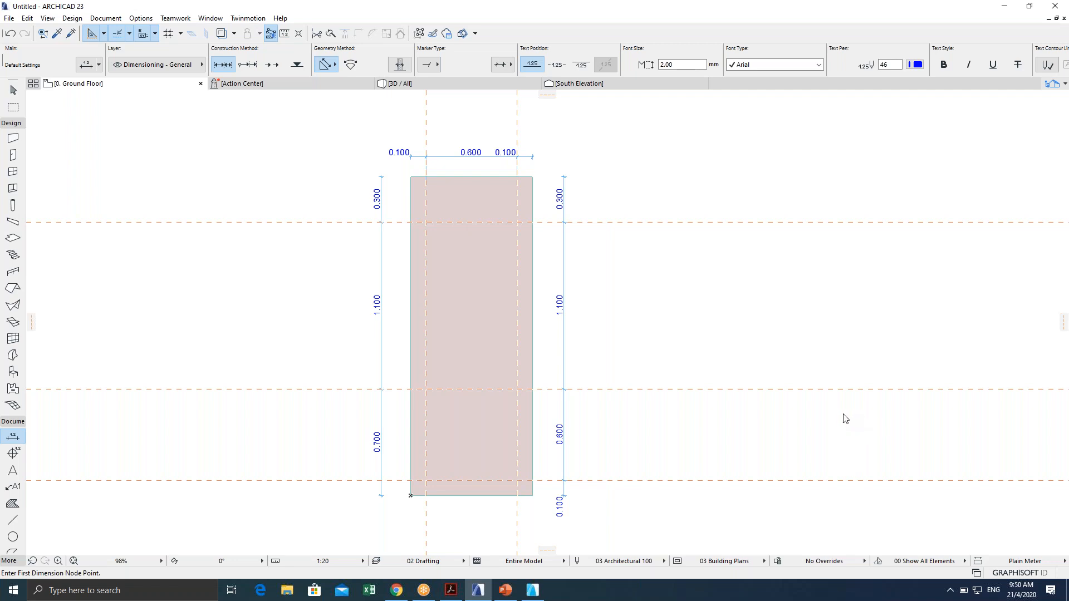
# Check the floor plan's scale options and keep the drawing scale at 1:20.
pyautogui.click(325, 561)
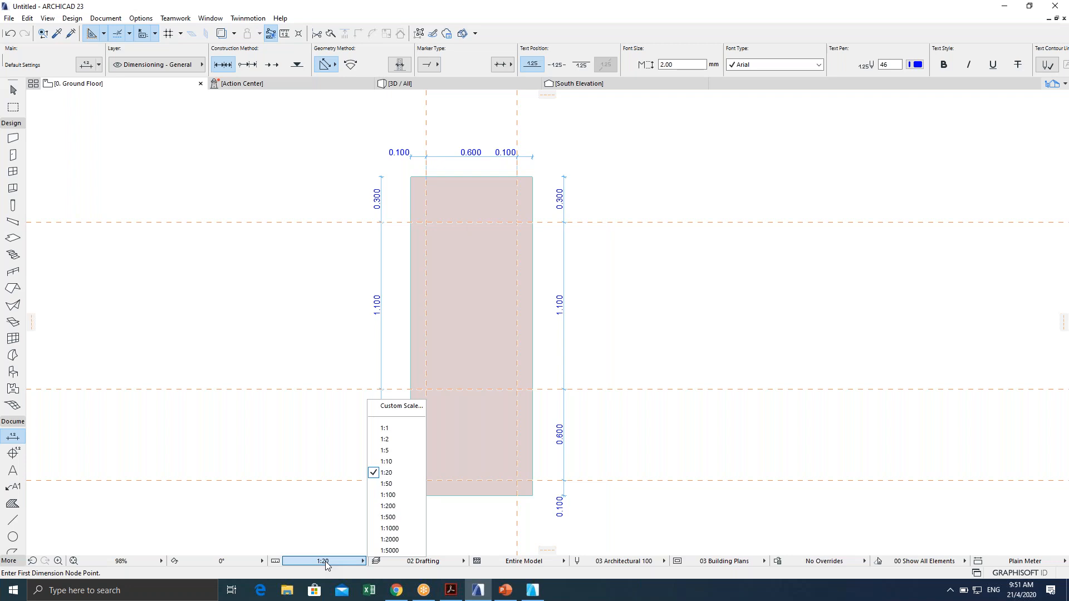
pyautogui.click(398, 473)
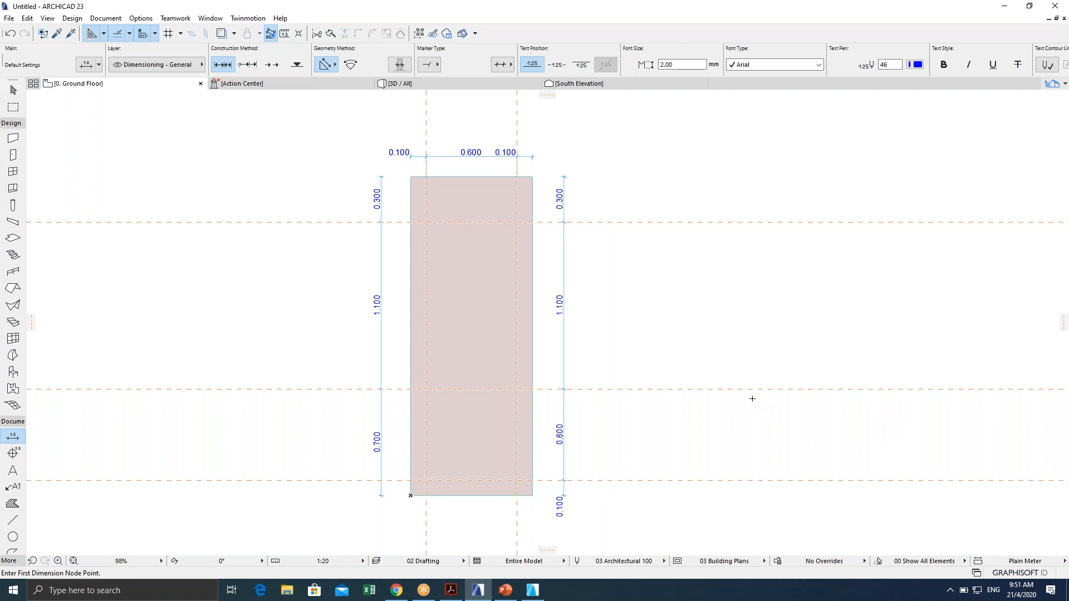
pyautogui.moveTo(543, 380); pyautogui.dragTo(513, 379, button='middle')
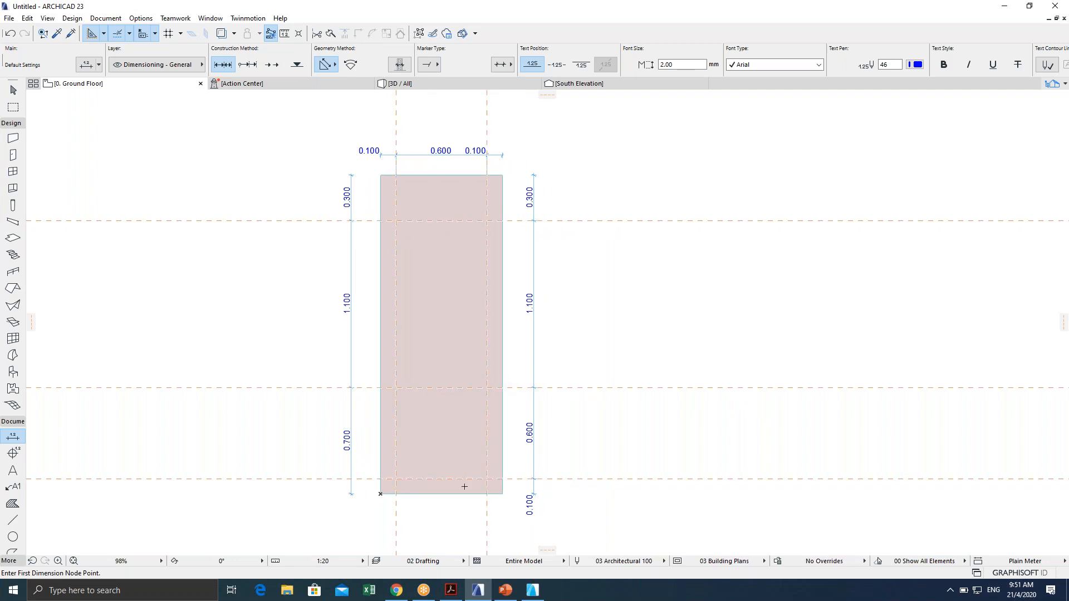
pyautogui.click(337, 560)
pyautogui.click(385, 474)
pyautogui.scroll(-1, 470, 375)
pyautogui.moveTo(470, 374)
pyautogui.mouseDown(button='middle')
pyautogui.moveTo(440, 398)
pyautogui.moveTo(436, 353)
pyautogui.moveTo(490, 353)
pyautogui.mouseUp(button='middle')
pyautogui.scroll(1, 439, 399)
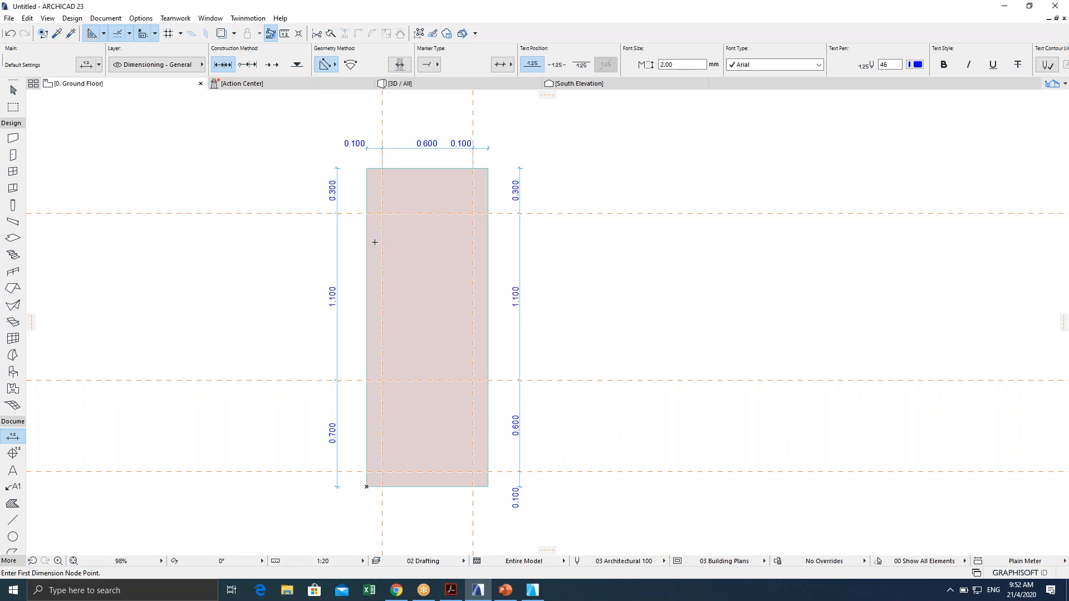
# Leave the Dimension tool and select the door slab.
pyautogui.scroll(2, 434, 348)
pyautogui.moveTo(434, 349); pyautogui.dragTo(435, 360, button='middle')
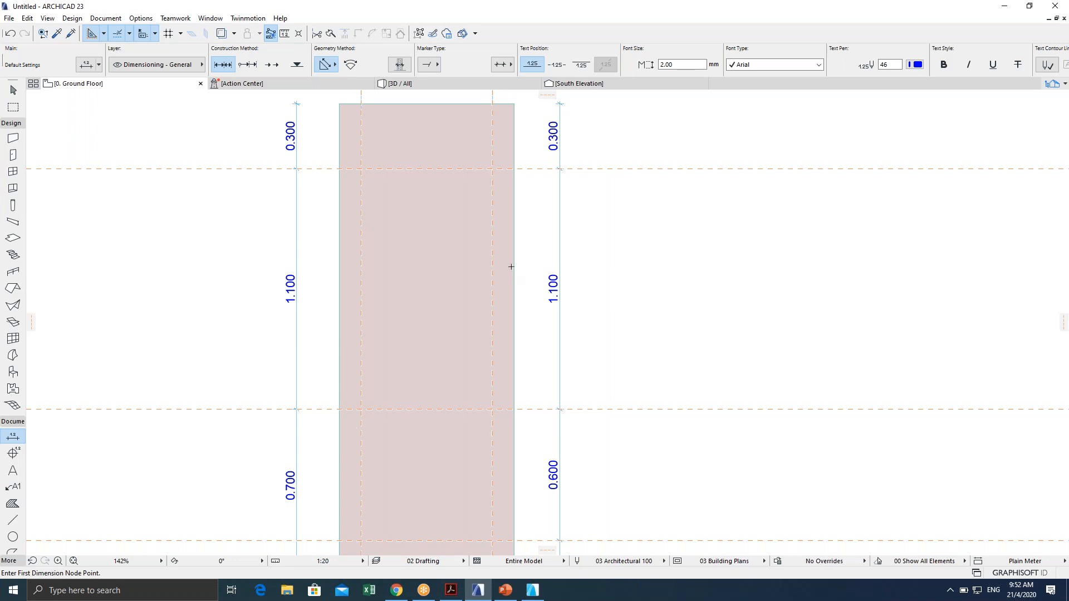
pyautogui.scroll(-2, 498, 288)
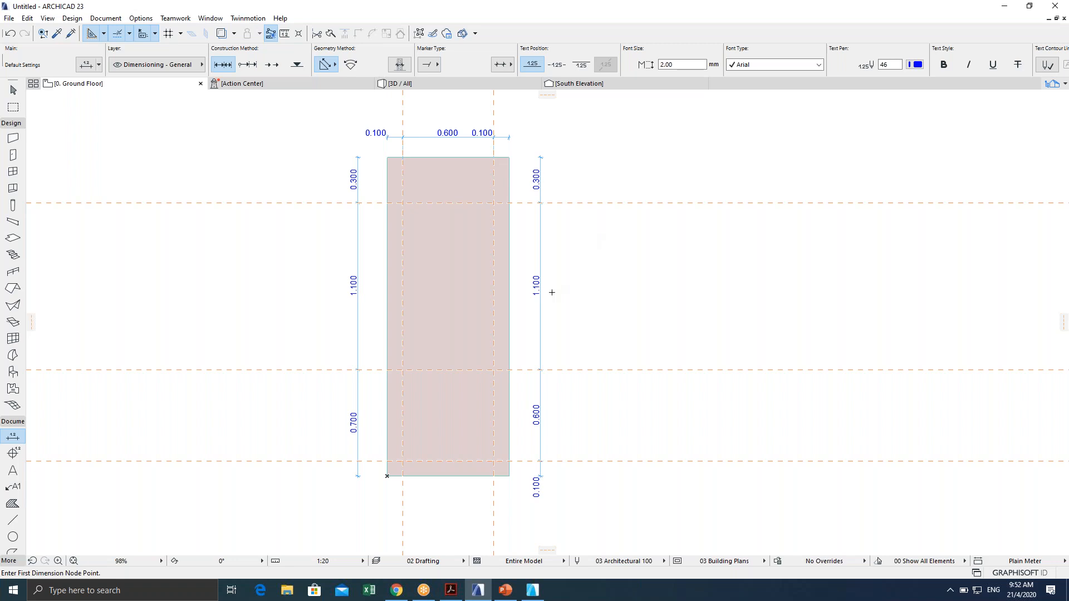
pyautogui.press('Escape')
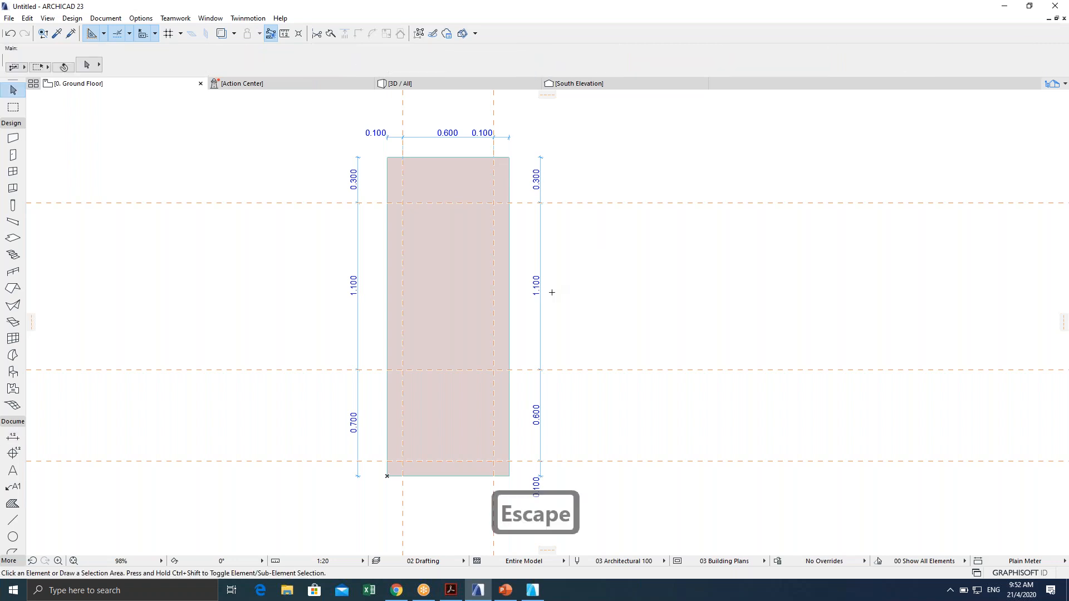
pyautogui.click(509, 161)
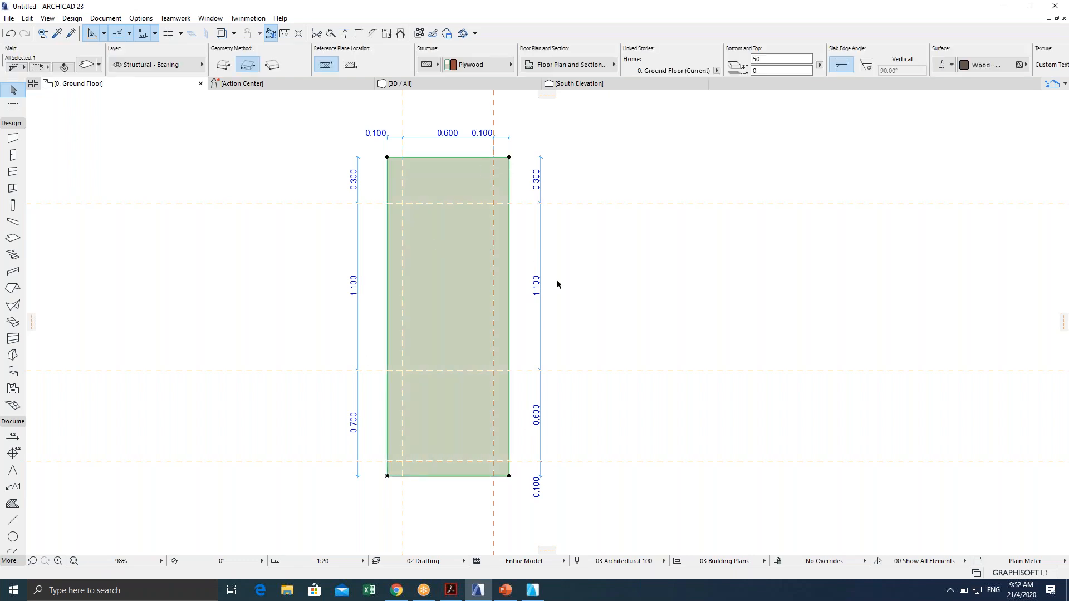
pyautogui.scroll(2, 437, 298)
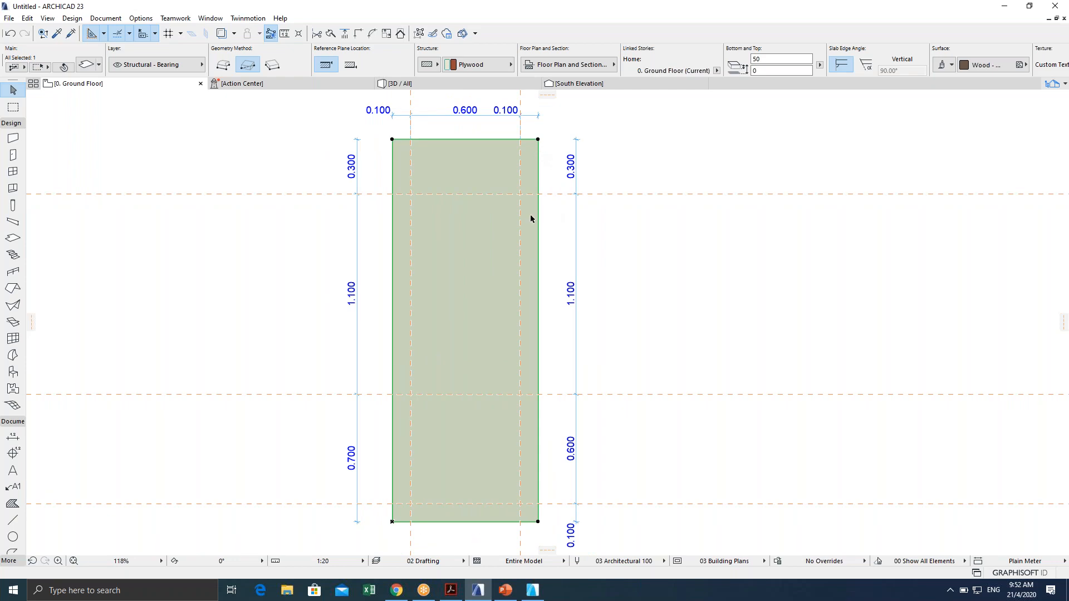
pyautogui.click(538, 140)
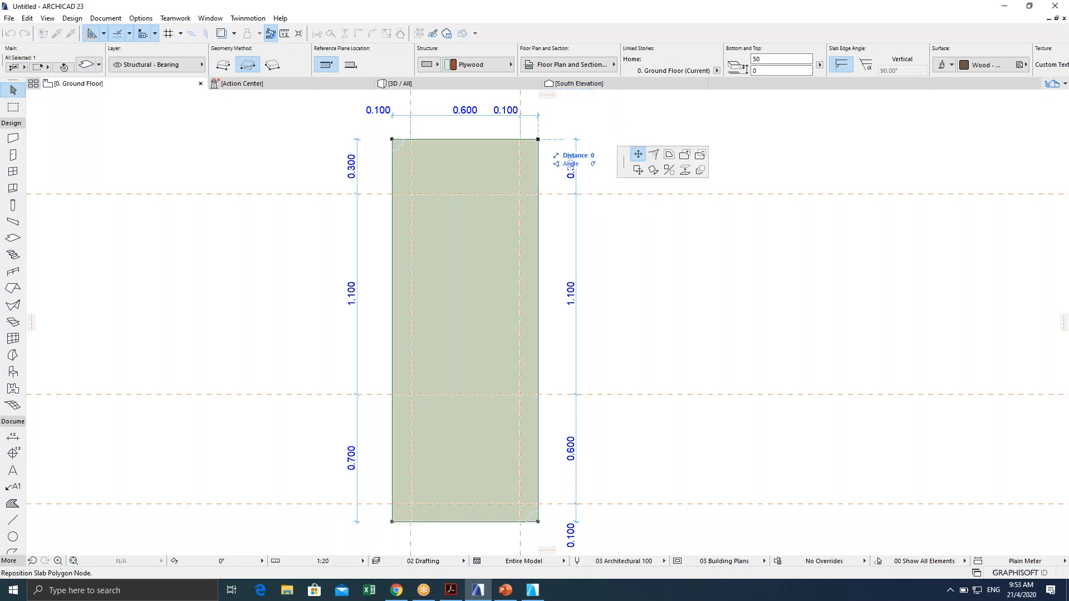
pyautogui.click(700, 156)
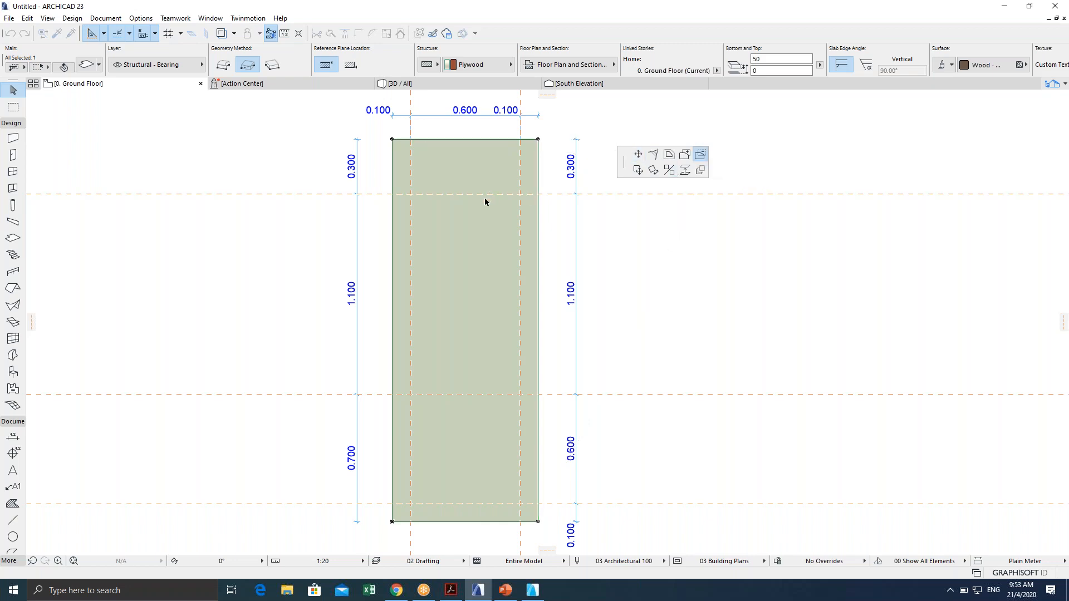
pyautogui.press('space')
pyautogui.press('Escape')
pyautogui.press('Escape')
pyautogui.press('Escape')
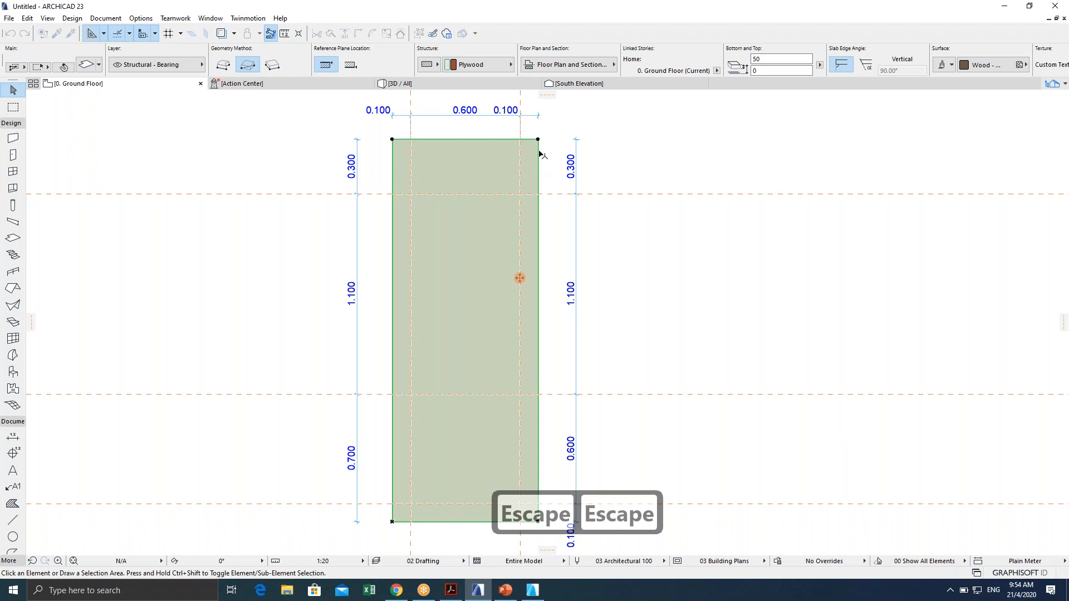
# Subtract a 0.600 by 1.100 opening from the slab with the Magic Wand, in the upper area enclosed by the guide lines, and deselect the slab.
pyautogui.click(538, 140)
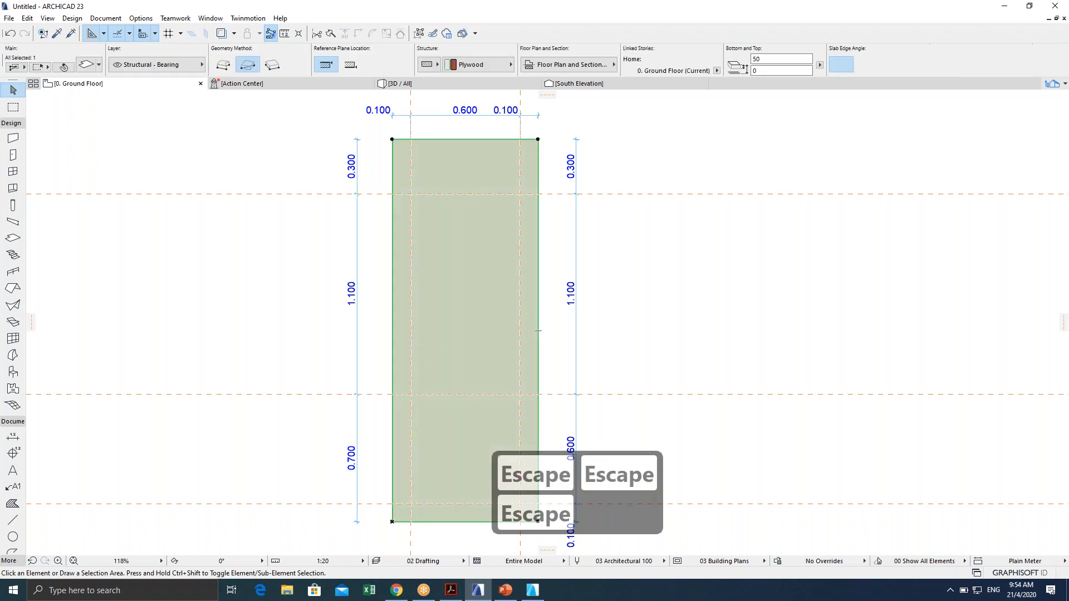
pyautogui.click(538, 140)
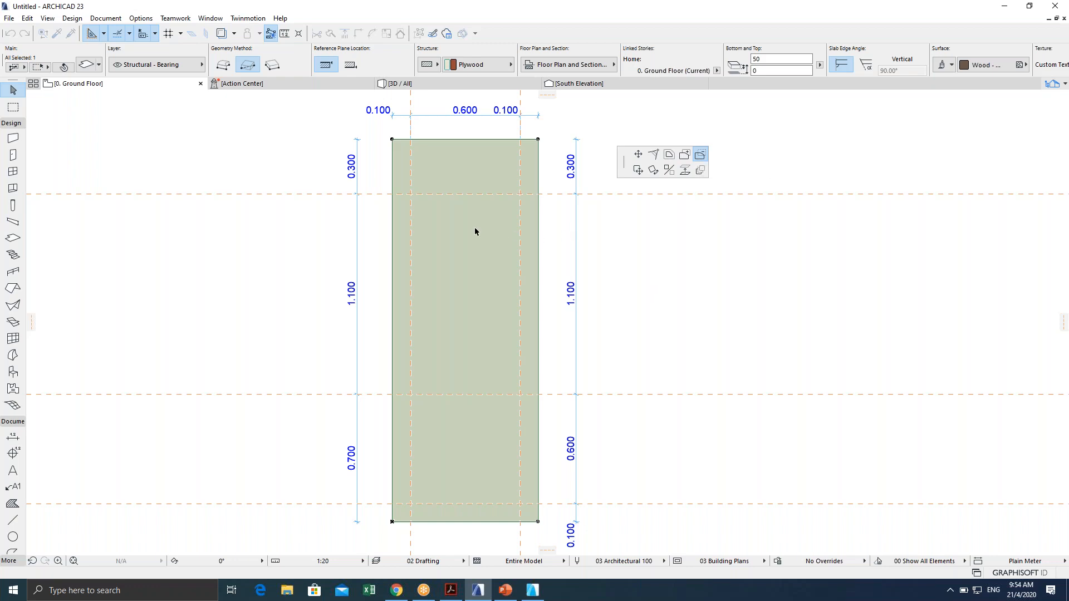
pyautogui.press('space')
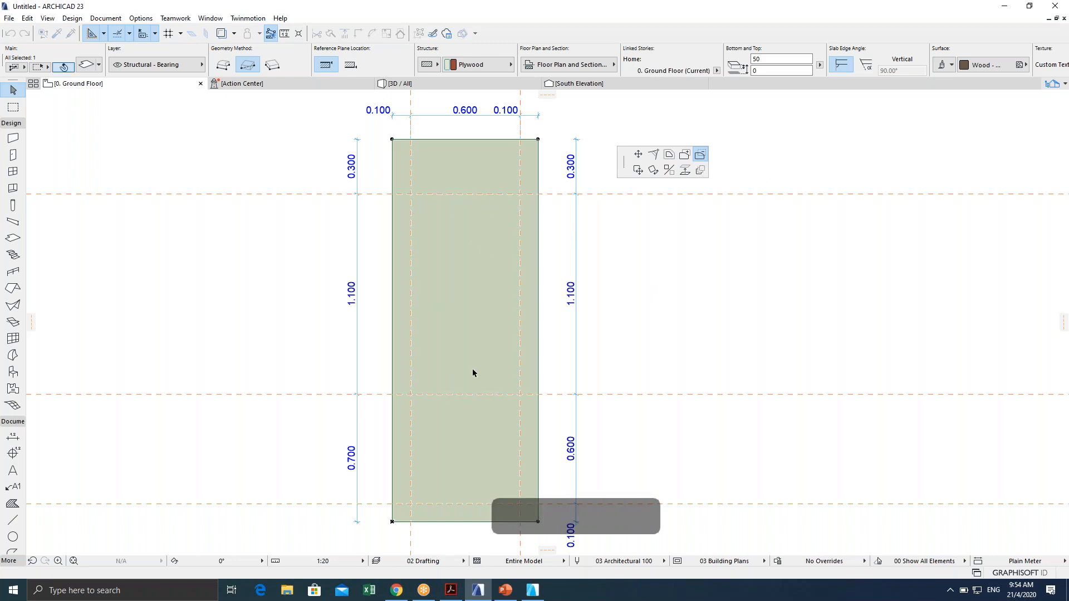
pyautogui.click(476, 265)
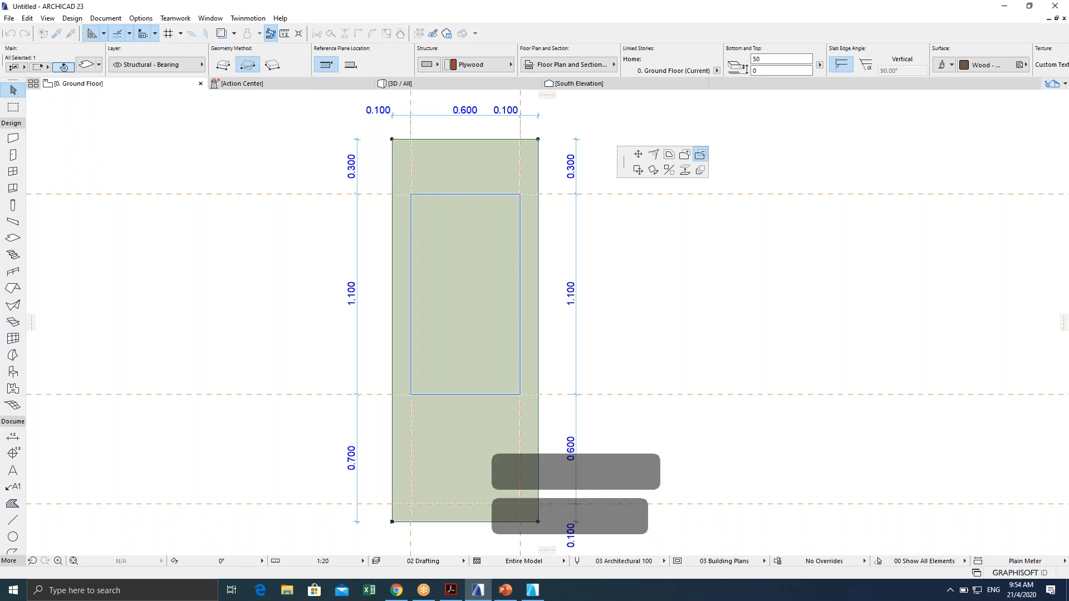
pyautogui.press('space')
pyautogui.click(475, 266)
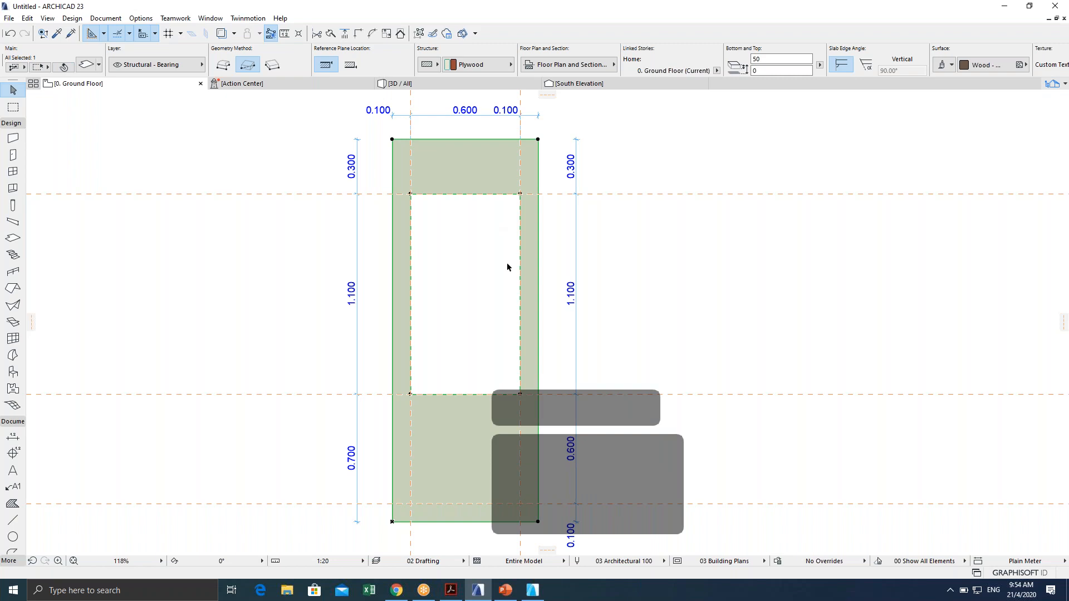
pyautogui.scroll(-1, 490, 229)
pyautogui.moveTo(489, 229); pyautogui.dragTo(469, 199, button='middle')
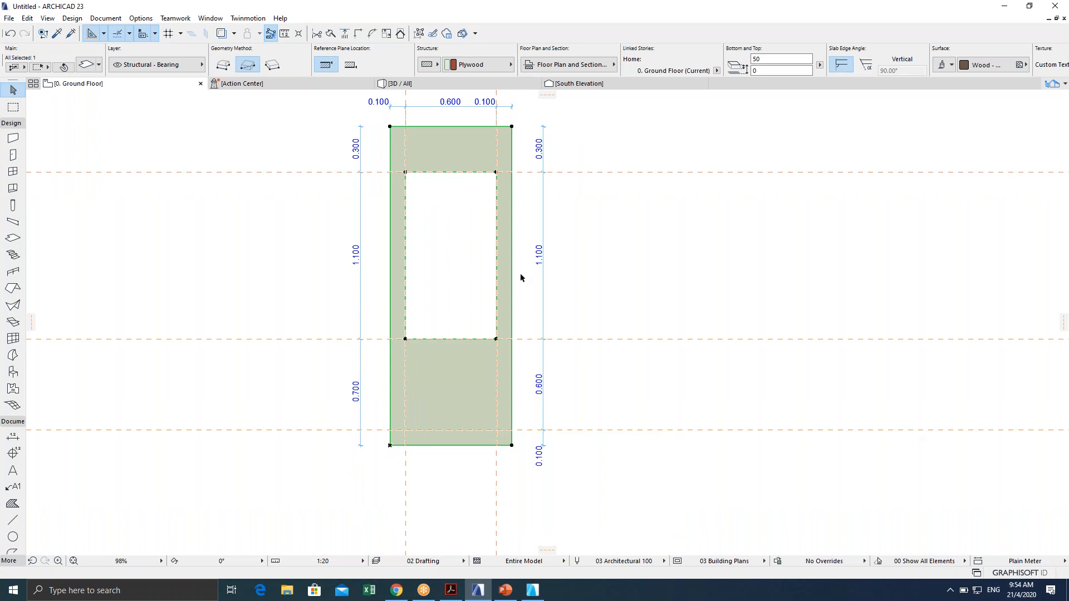
pyautogui.click(589, 235)
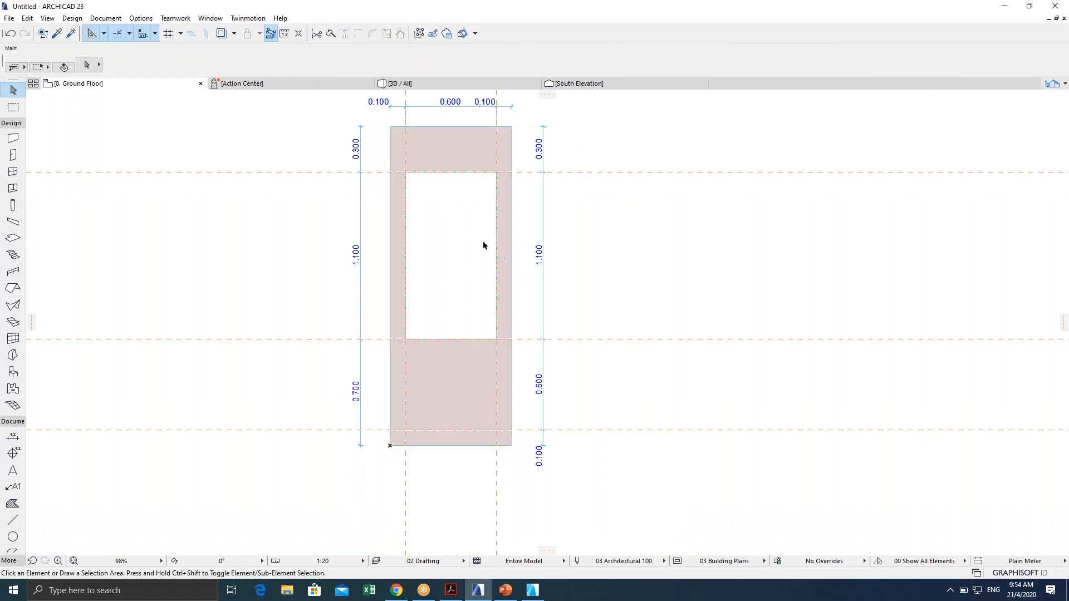
pyautogui.scroll(1, 482, 241)
pyautogui.scroll(1, 477, 239)
pyautogui.moveTo(477, 240); pyautogui.dragTo(475, 270, button='middle')
pyautogui.scroll(-1, 475, 270)
pyautogui.scroll(1, 476, 270)
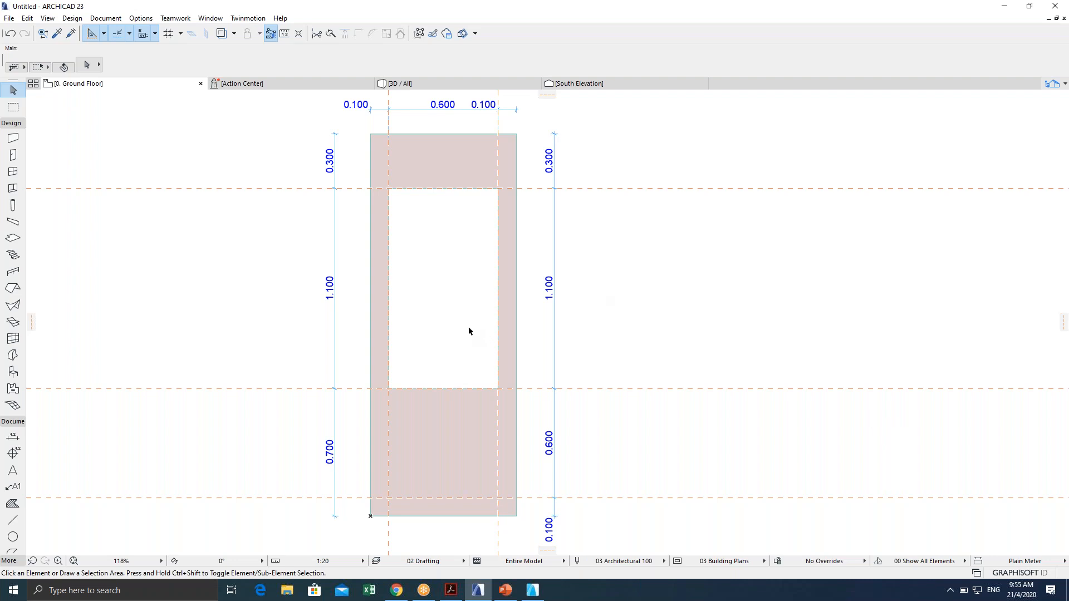
pyautogui.moveTo(439, 270); pyautogui.dragTo(410, 275, button='middle')
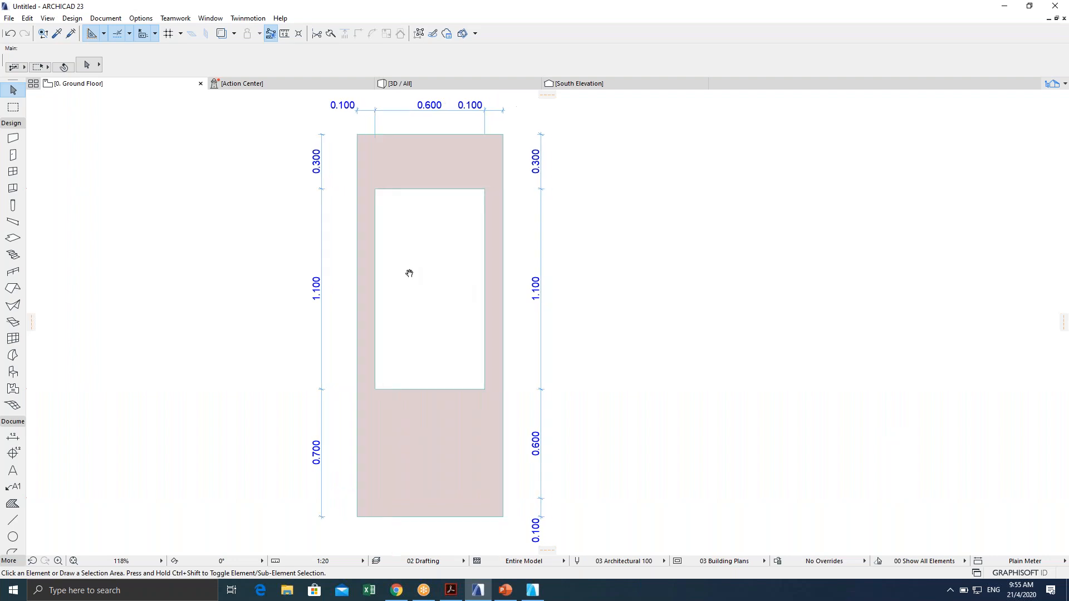
pyautogui.scroll(-2, 492, 223)
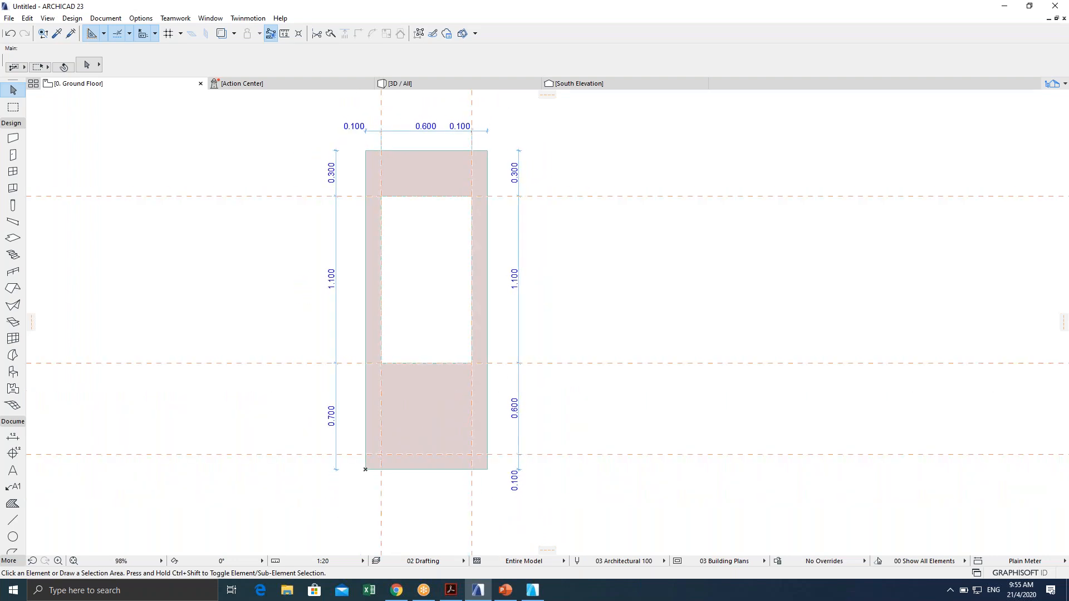
# Show the model in 3D and examine the door slab and its opening from several angles.
pyautogui.press('F5')
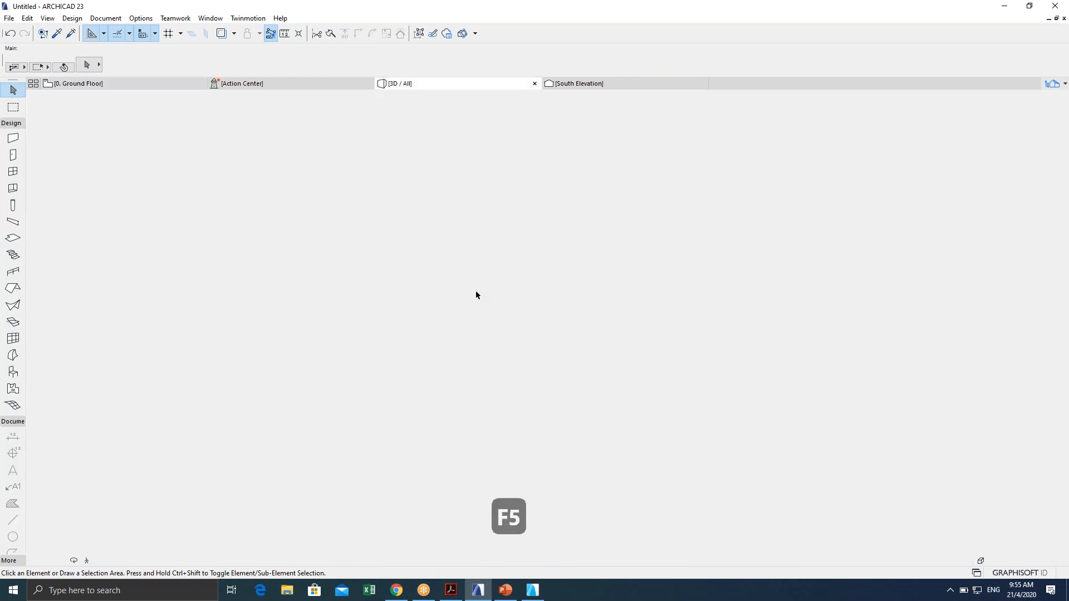
pyautogui.moveTo(260, 445); pyautogui.dragTo(382, 377, button='middle')
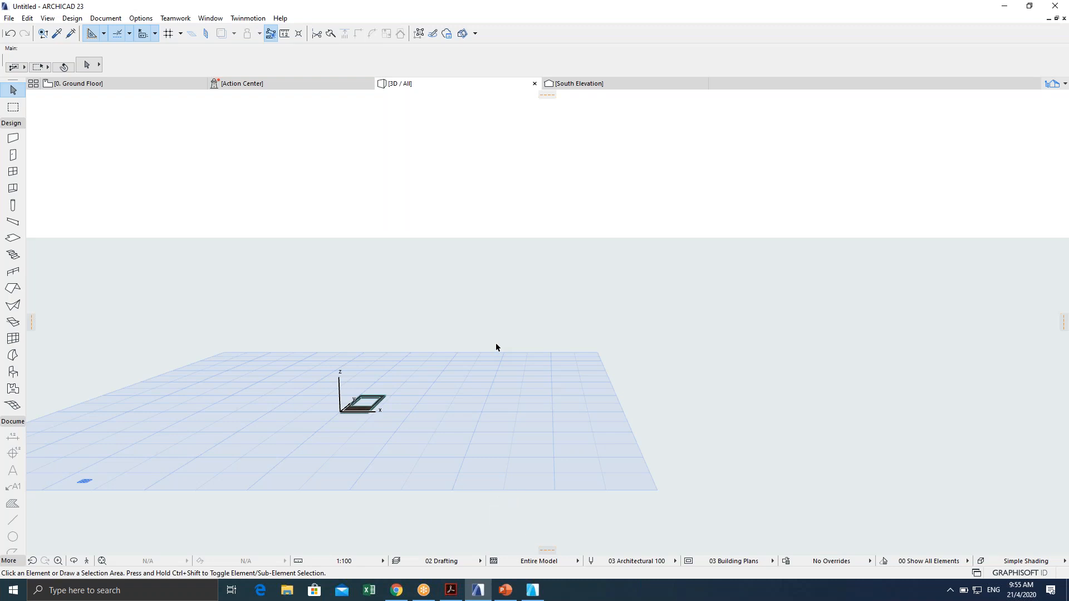
pyautogui.middleClick(496, 343)
pyautogui.middleClick(496, 344)
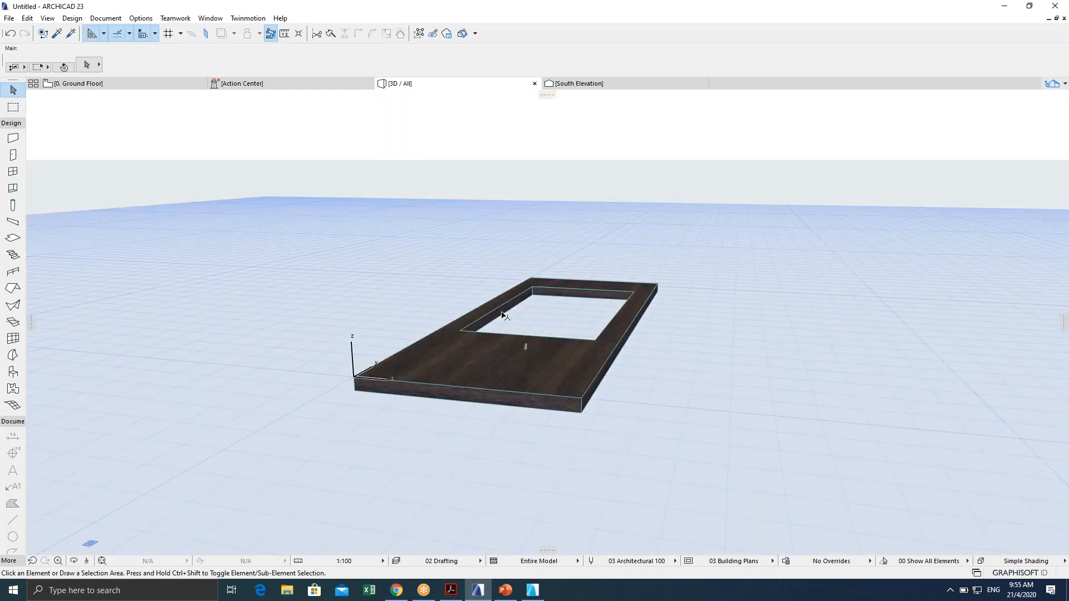
pyautogui.moveTo(533, 316); pyautogui.dragTo(607, 389, button='middle')
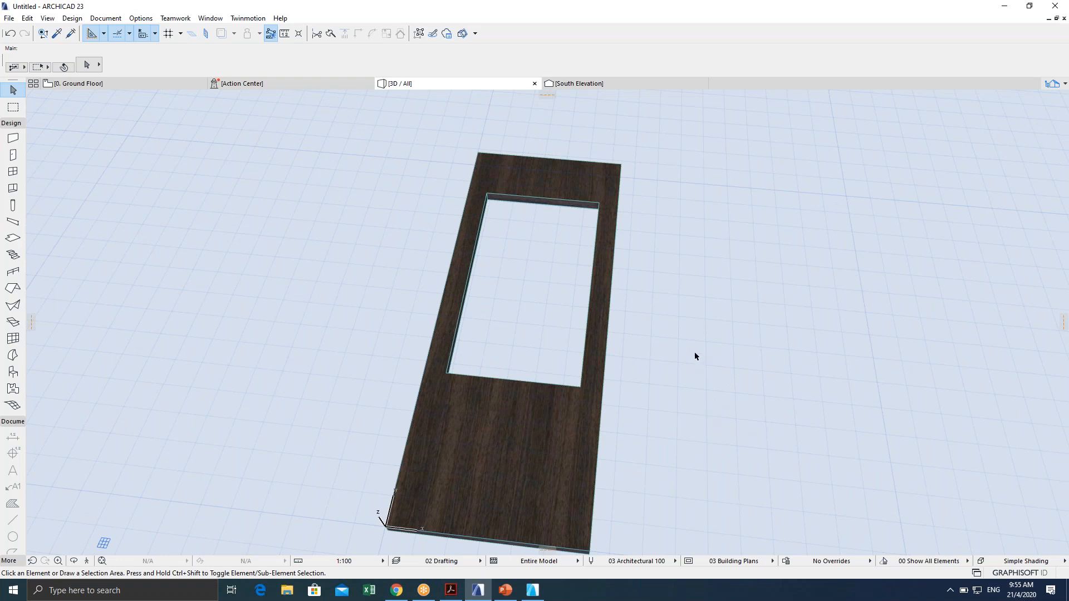
pyautogui.scroll(-2, 695, 357)
pyautogui.keyDown('shift'); pyautogui.moveTo(650, 358); pyautogui.dragTo(592, 330, button='middle'); pyautogui.keyUp('shift')
pyautogui.scroll(-3, 590, 329)
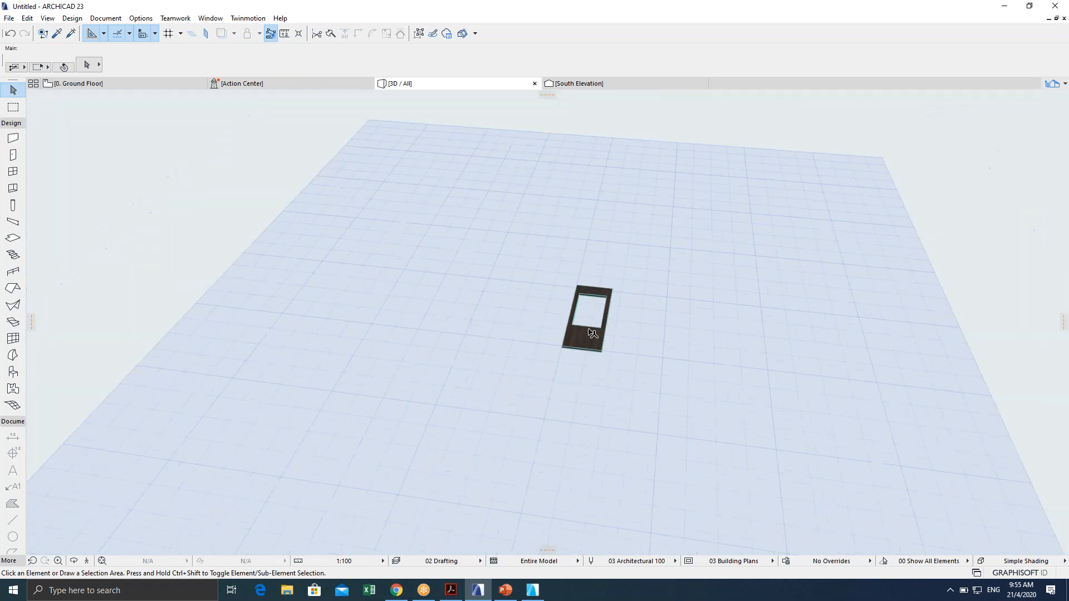
# Inspect the door slab's thickness and the edges of its cut opening closely in the 3D model.
pyautogui.scroll(-4, 592, 333)
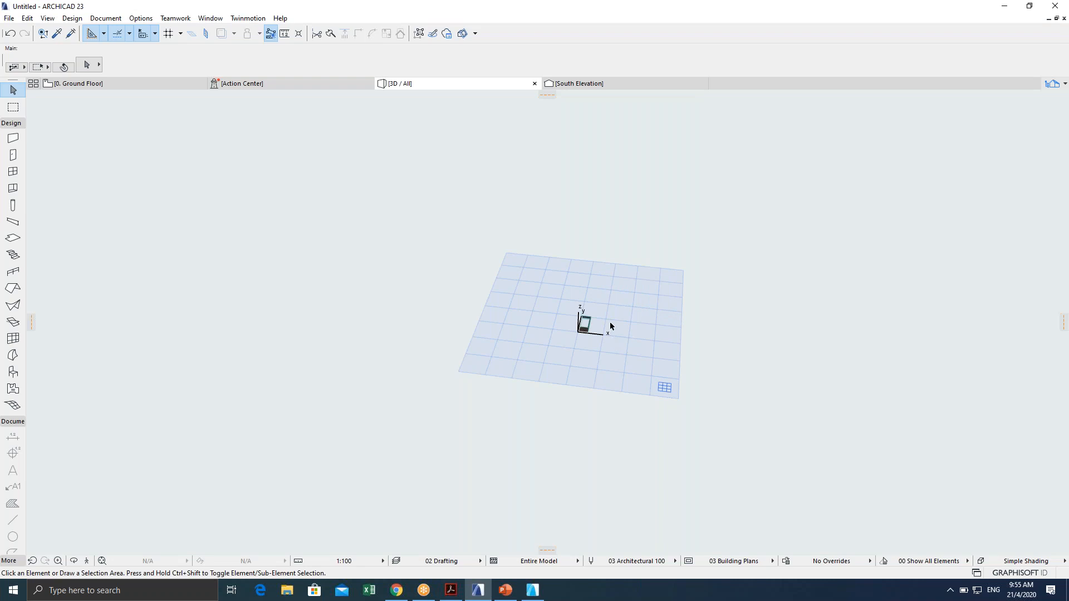
pyautogui.middleClick(663, 223)
pyautogui.middleClick(663, 222)
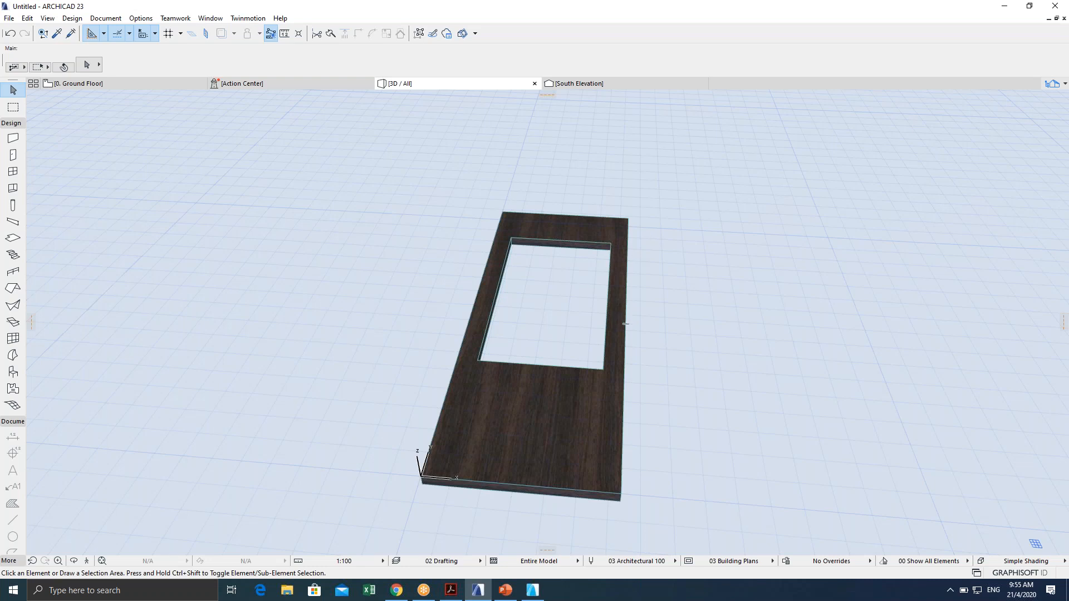
pyautogui.scroll(-1, 622, 313)
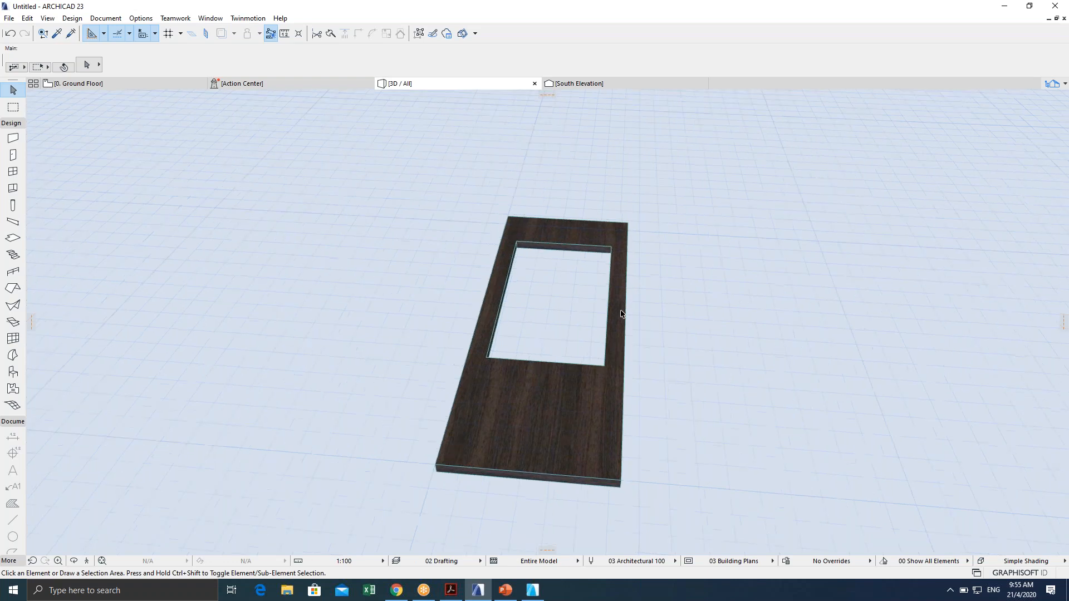
pyautogui.scroll(-2, 621, 311)
pyautogui.moveTo(555, 305); pyautogui.dragTo(512, 268, button='middle')
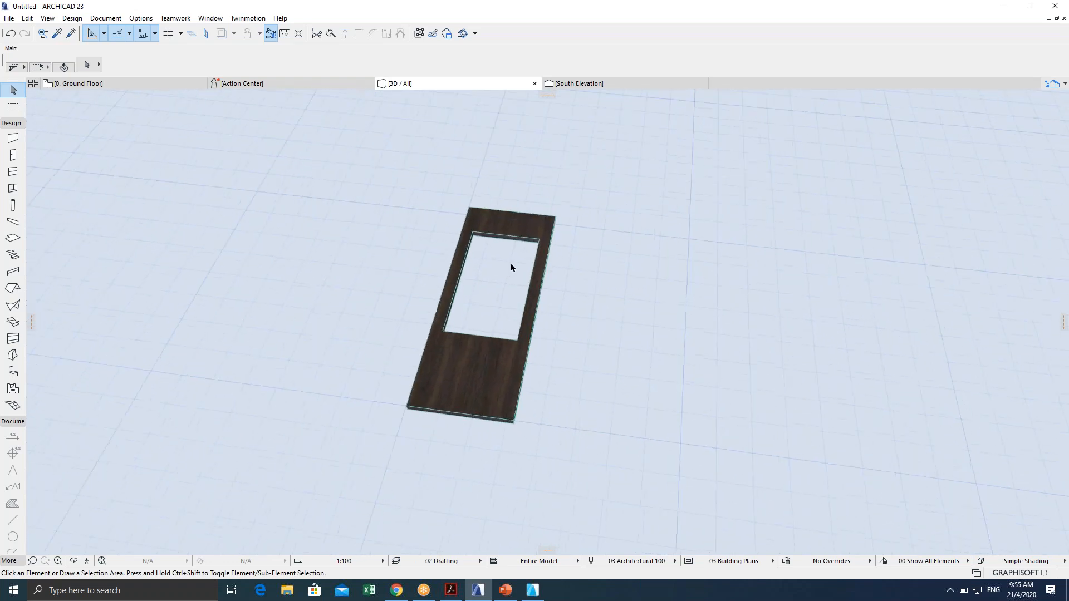
pyautogui.scroll(4, 518, 253)
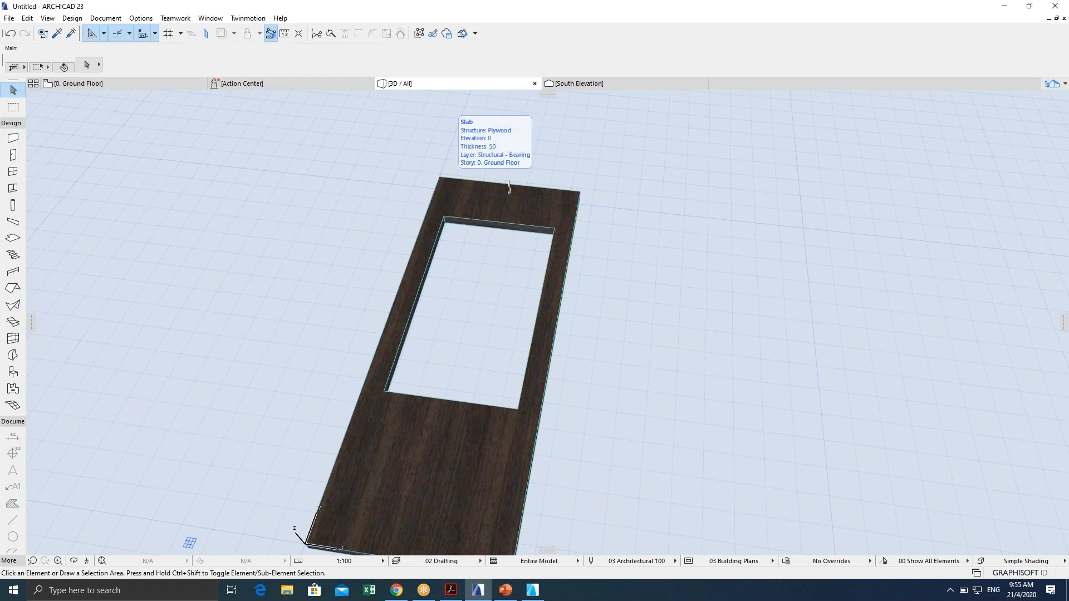
pyautogui.moveTo(455, 321); pyautogui.dragTo(450, 254, button='middle')
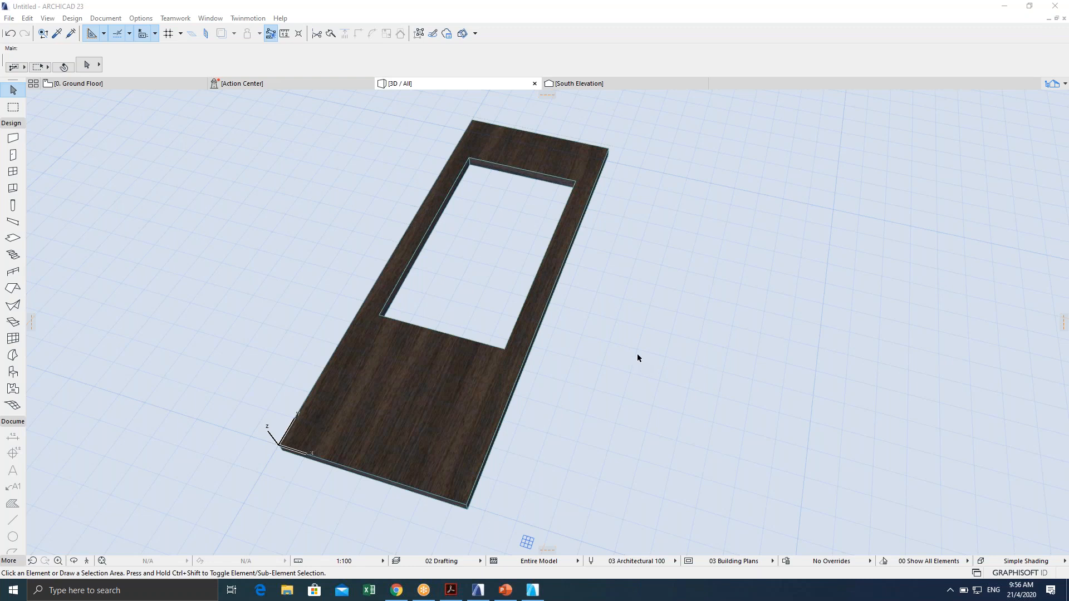
# Return to the ground floor plan and review the door slab's position relative to the elevation markers and its dimensioned guide lines.
pyautogui.press('F2')
pyautogui.press('F2')
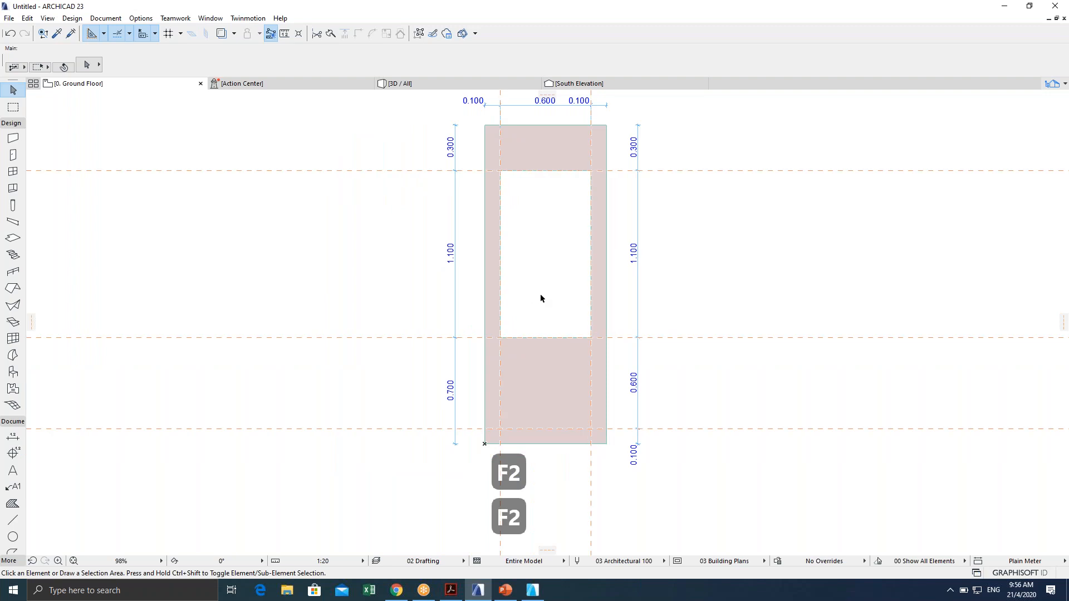
pyautogui.scroll(-10, 540, 297)
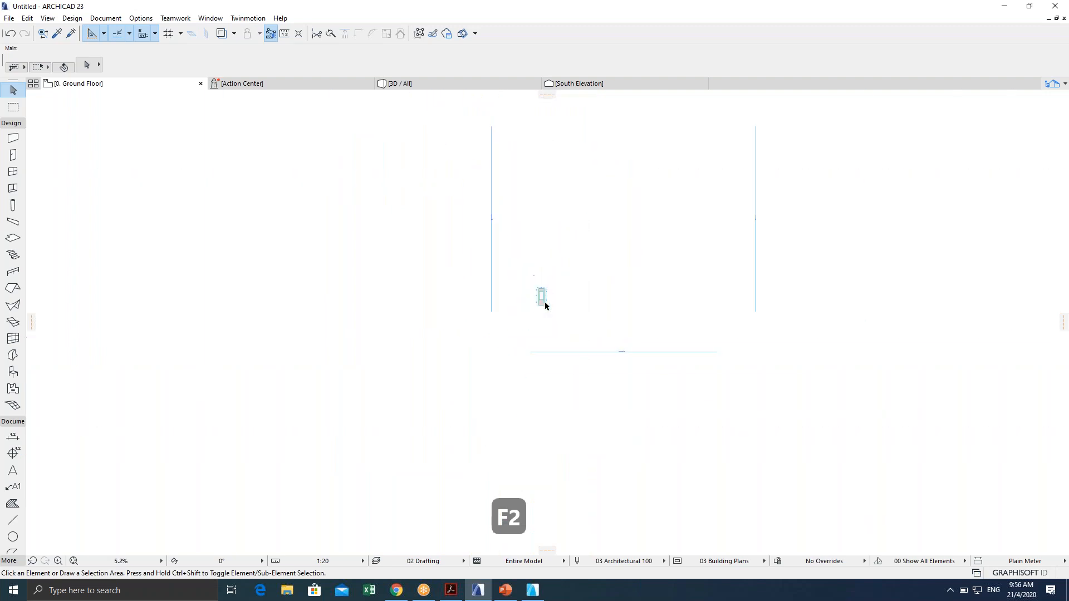
pyautogui.scroll(-2, 384, 290)
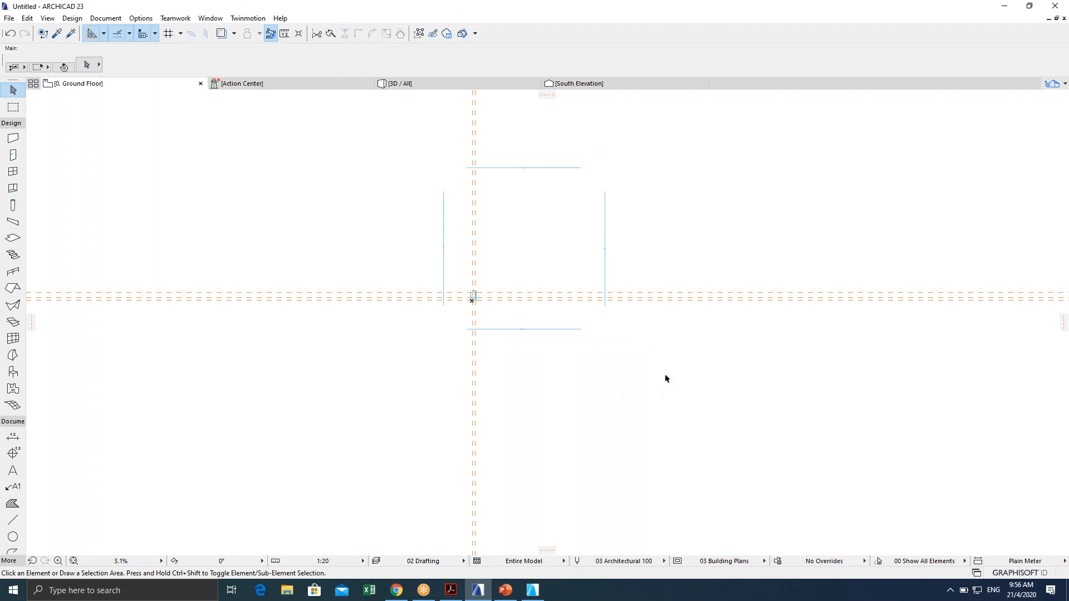
pyautogui.scroll(3, 665, 379)
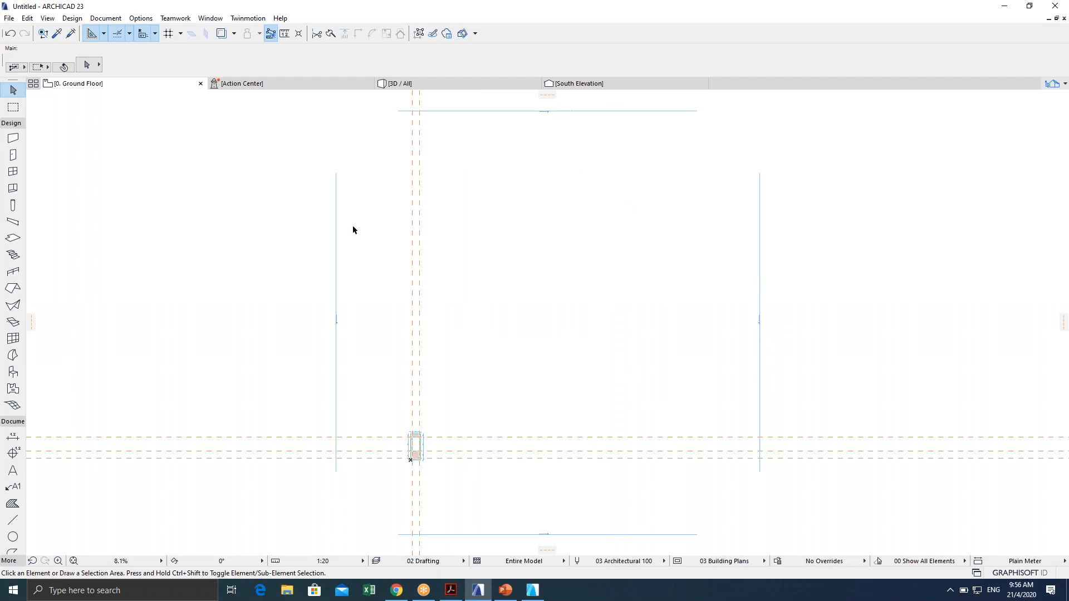
pyautogui.scroll(10, 415, 466)
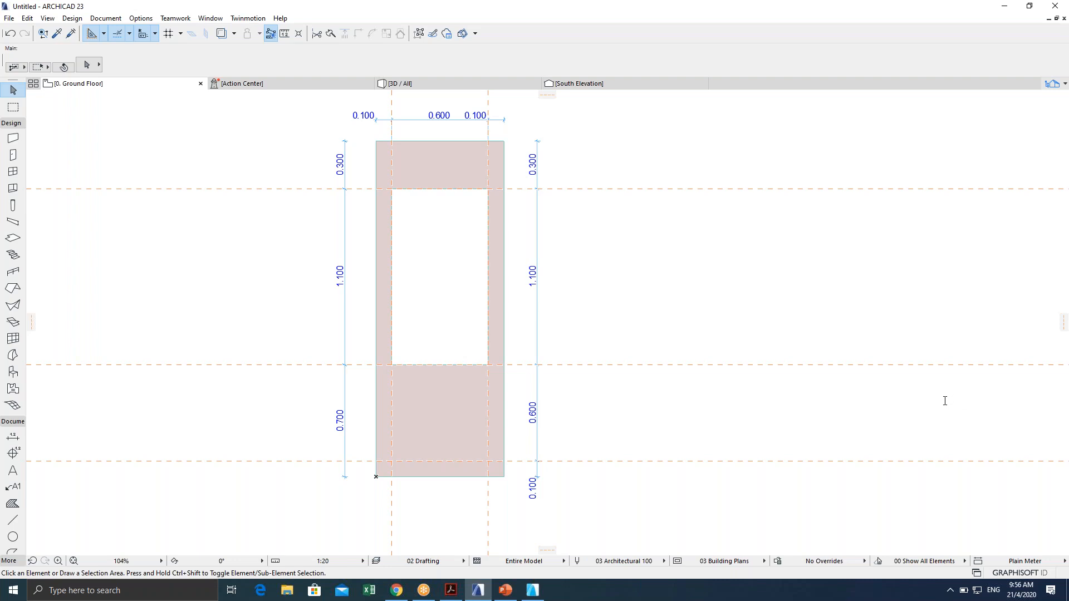
pyautogui.scroll(-1, 460, 365)
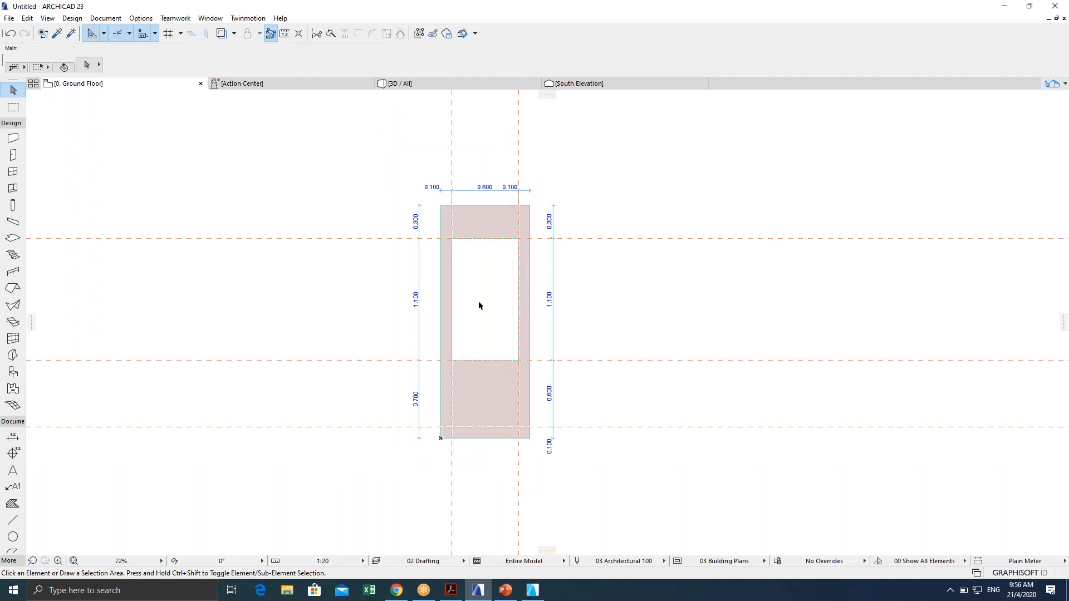
pyautogui.scroll(1, 479, 302)
pyautogui.moveTo(478, 322); pyautogui.dragTo(496, 301, button='middle')
pyautogui.press('Escape')
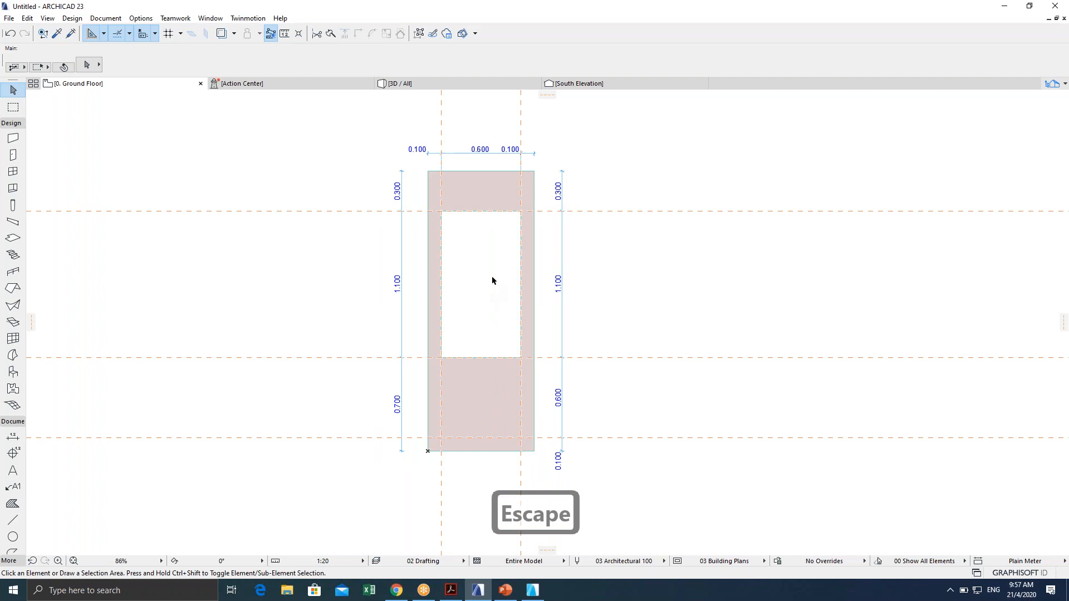
# Pick up the door slab's settings and fill the 0.600 by 1.100 opening with a new slab using the Magic Wand.
pyautogui.click(535, 178)
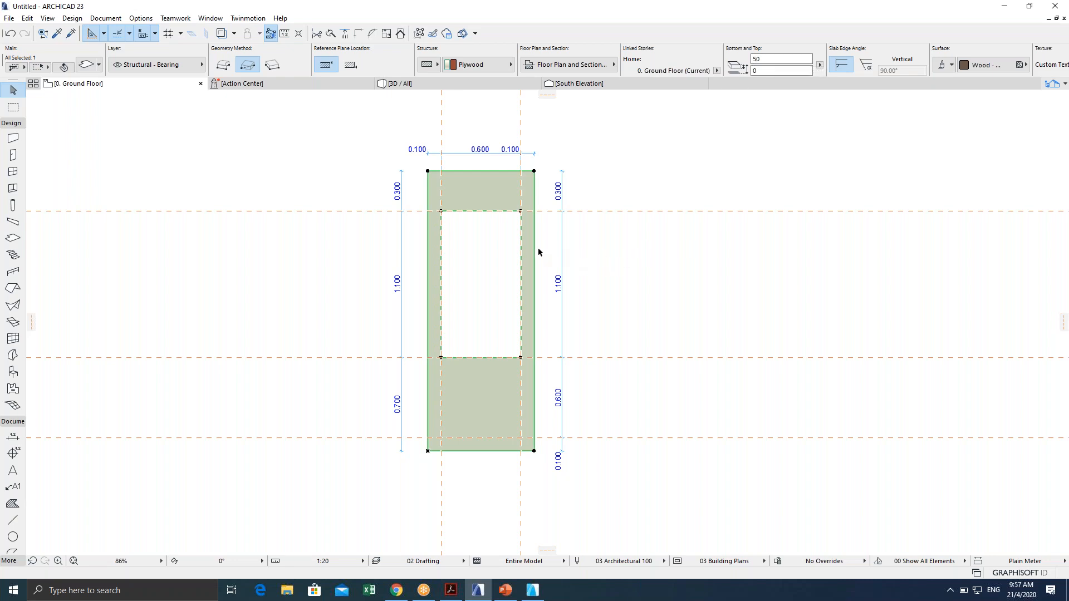
pyautogui.click(650, 169)
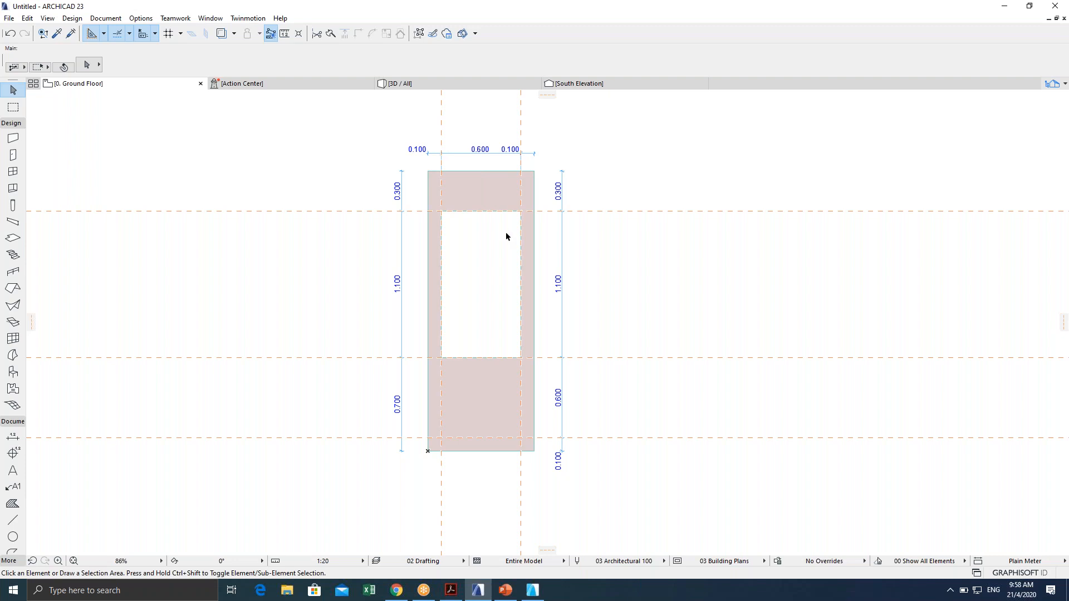
pyautogui.click(491, 182)
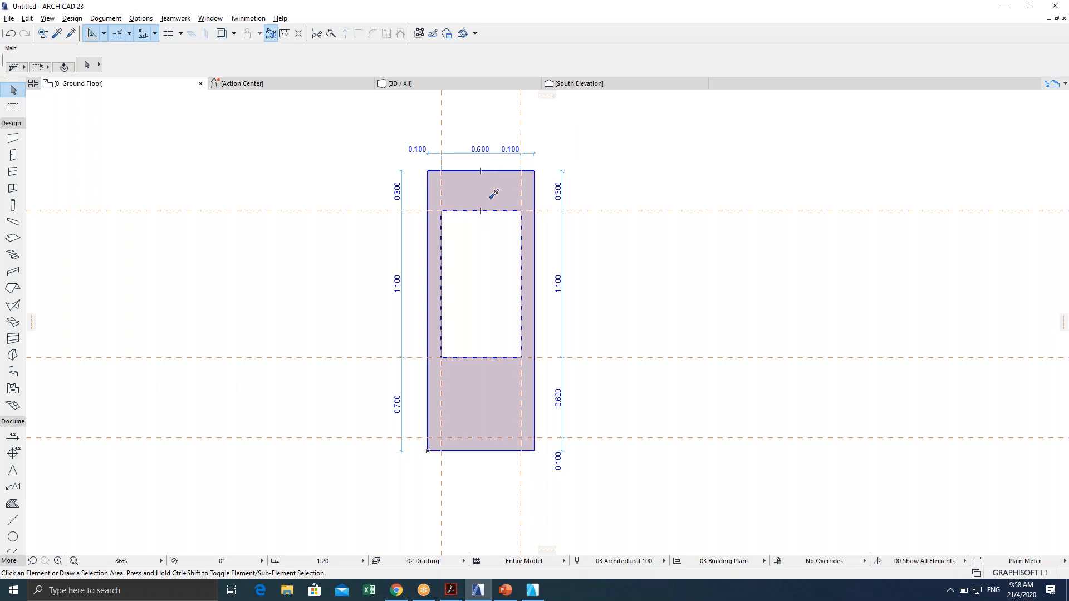
pyautogui.keyDown('alt'); pyautogui.click(497, 176); pyautogui.keyUp('alt')
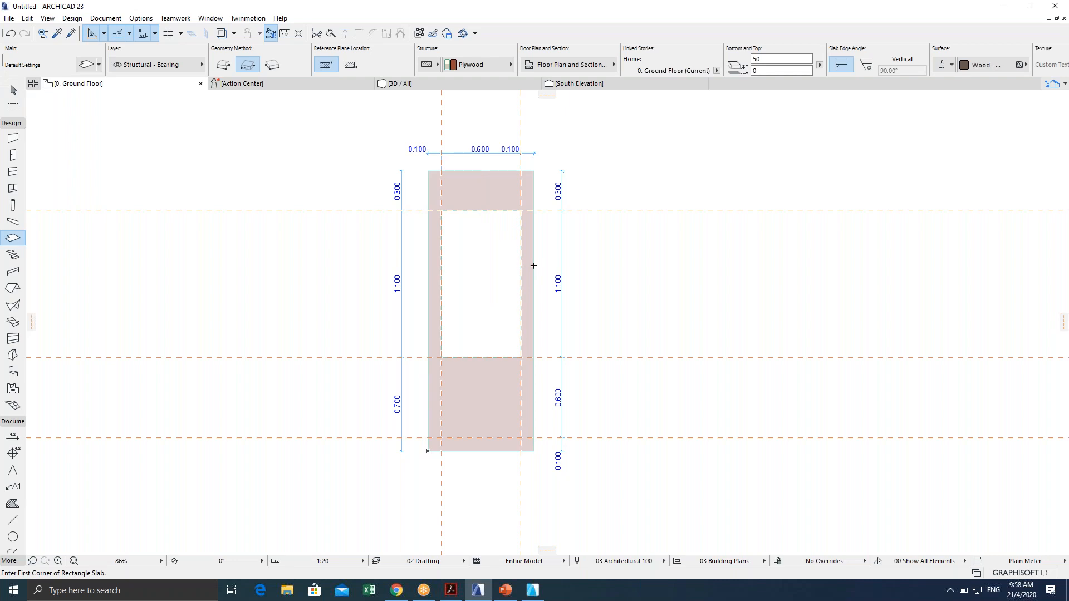
pyautogui.scroll(3, 528, 268)
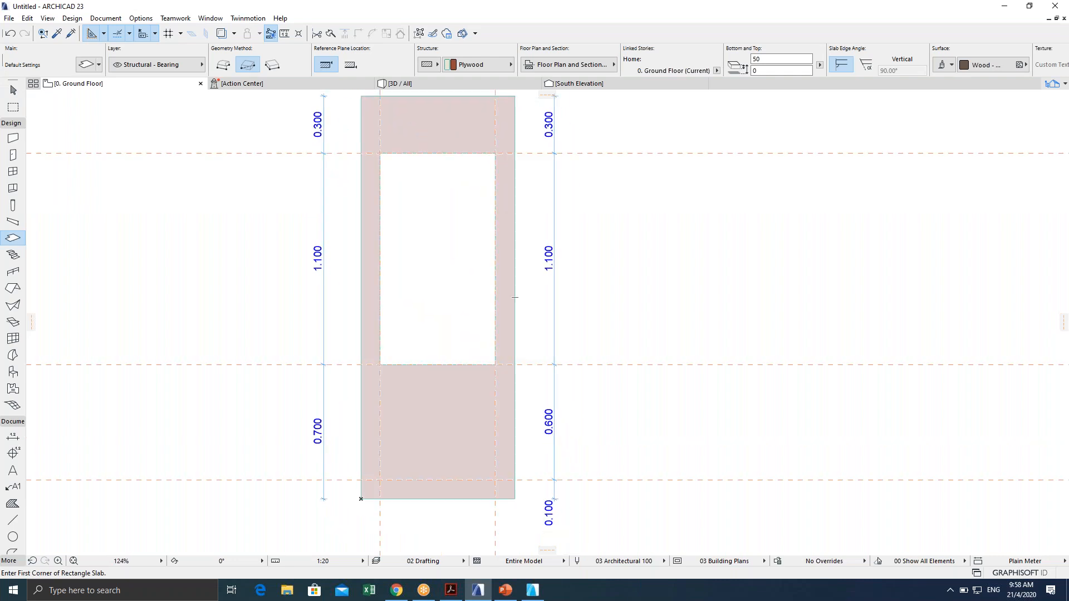
pyautogui.moveTo(480, 221); pyautogui.dragTo(494, 252, button='middle')
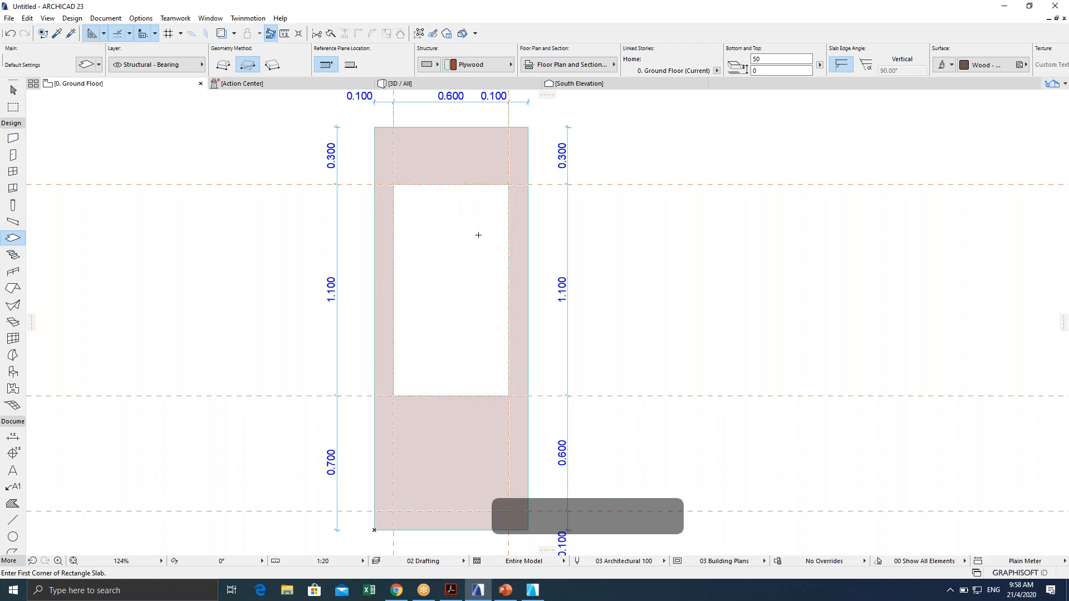
pyautogui.press('space')
pyautogui.click(451, 216)
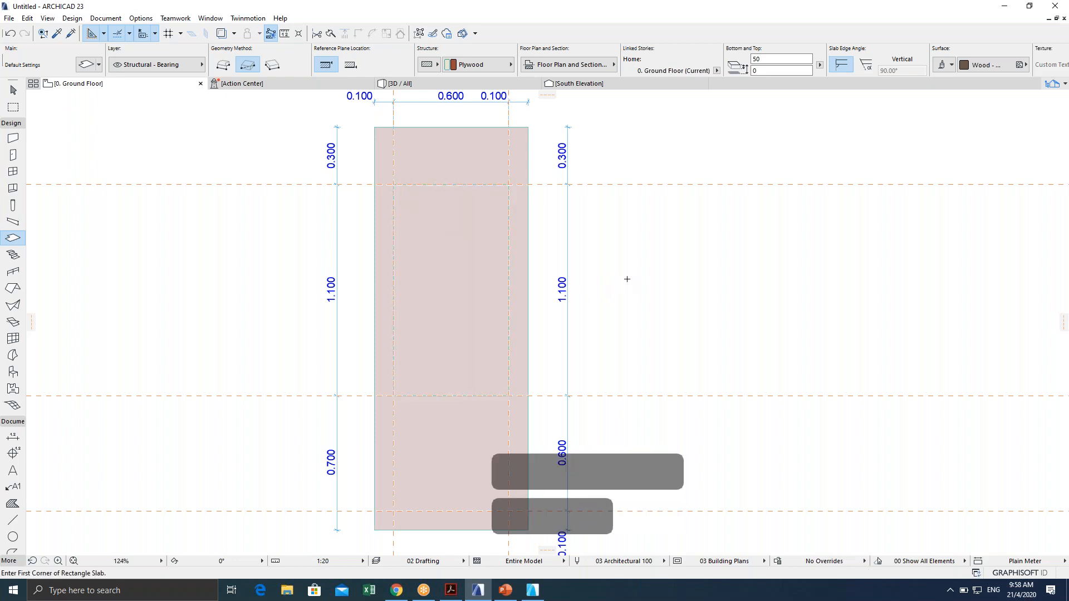
pyautogui.scroll(-2, 627, 279)
pyautogui.moveTo(633, 275); pyautogui.dragTo(650, 256, button='middle')
pyautogui.scroll(2, 648, 256)
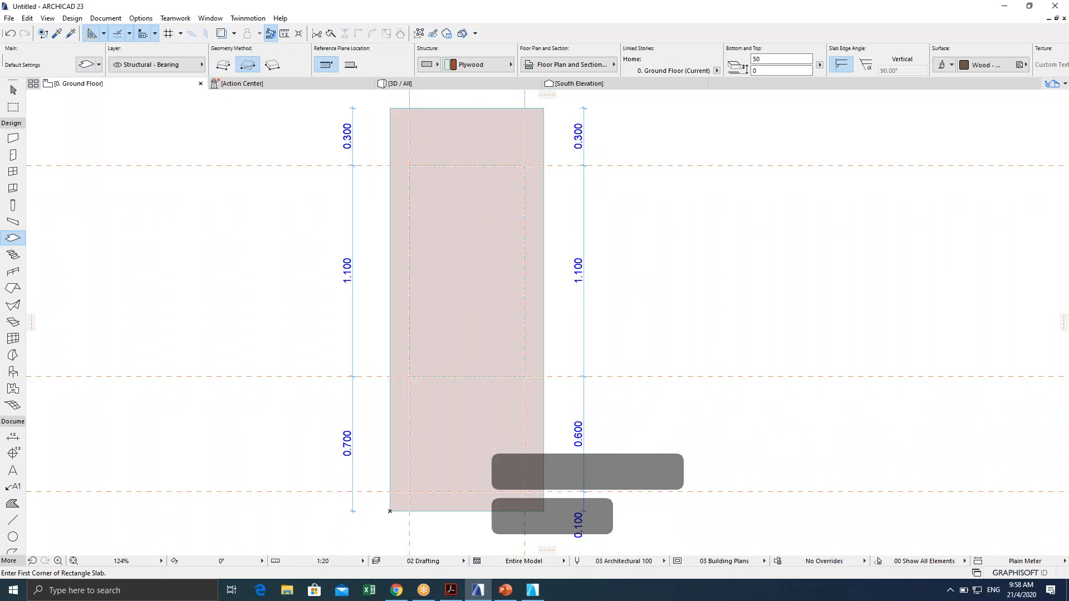
pyautogui.scroll(-1, 629, 274)
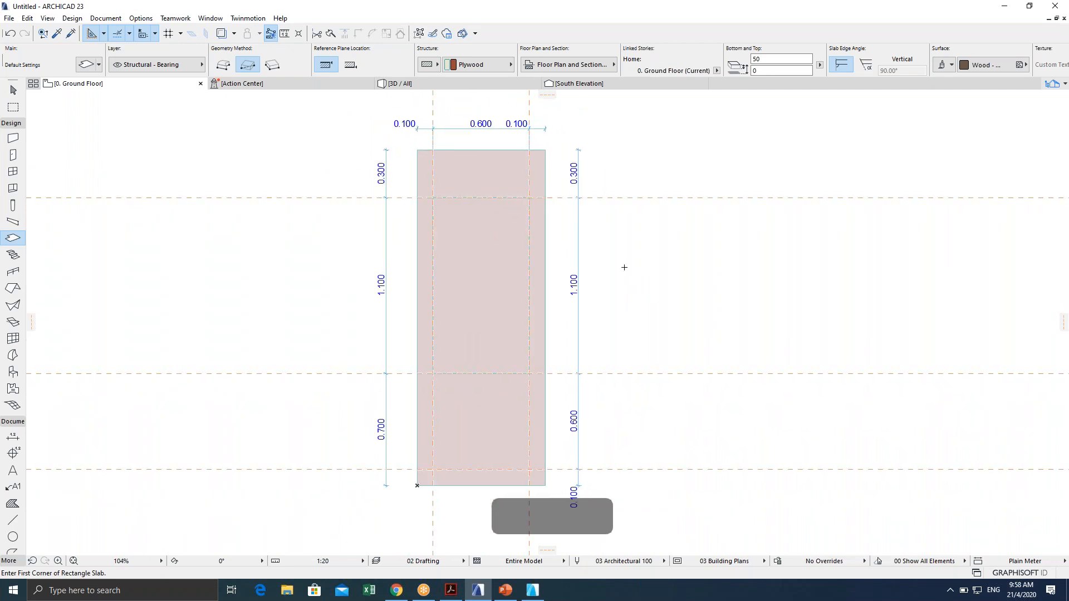
pyautogui.press('Escape')
pyautogui.press('Escape')
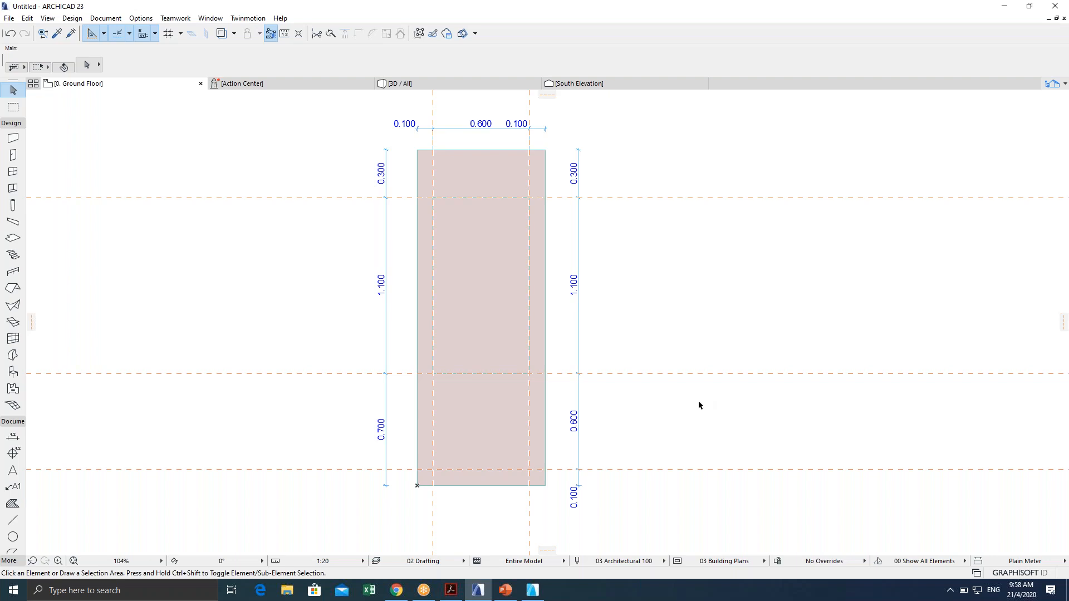
# Undo the slab that fills the door's opening and release the guide line.
pyautogui.click(661, 373)
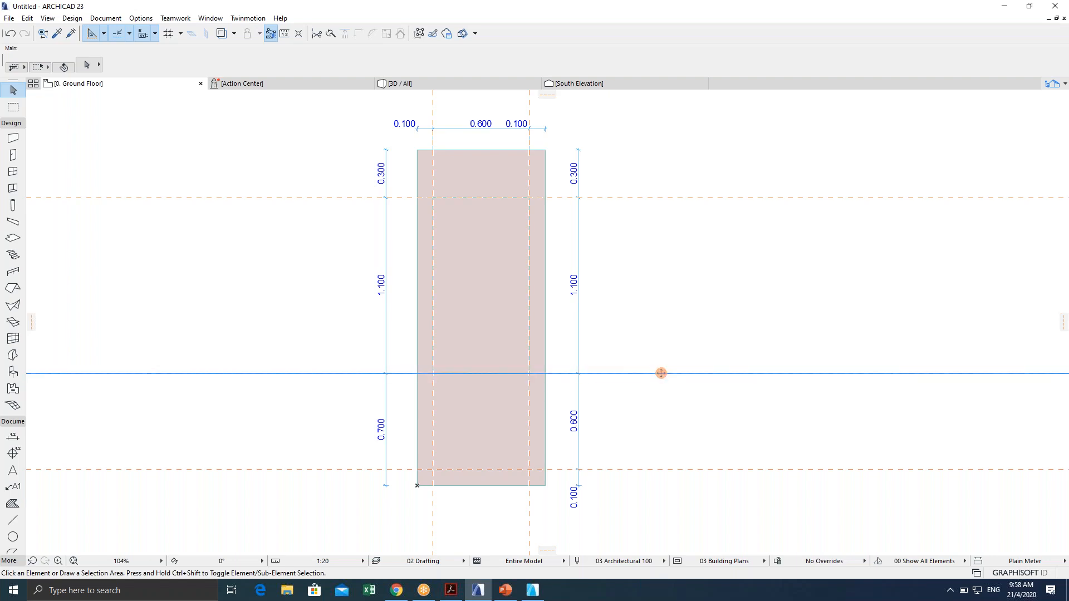
pyautogui.hotkey('ctrl', 'z')
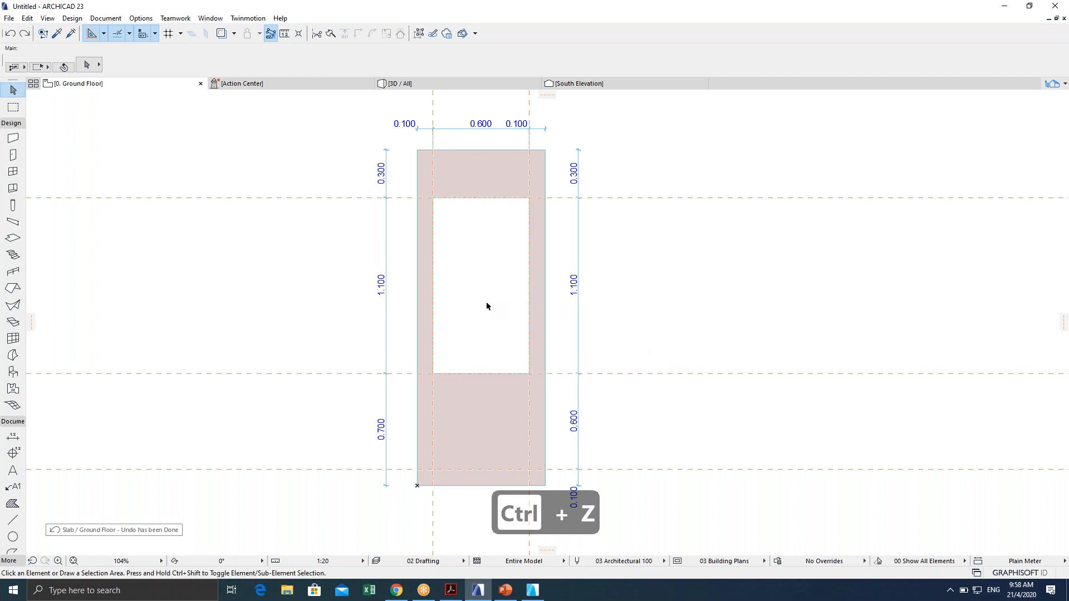
pyautogui.hotkey('ctrl', 'z')
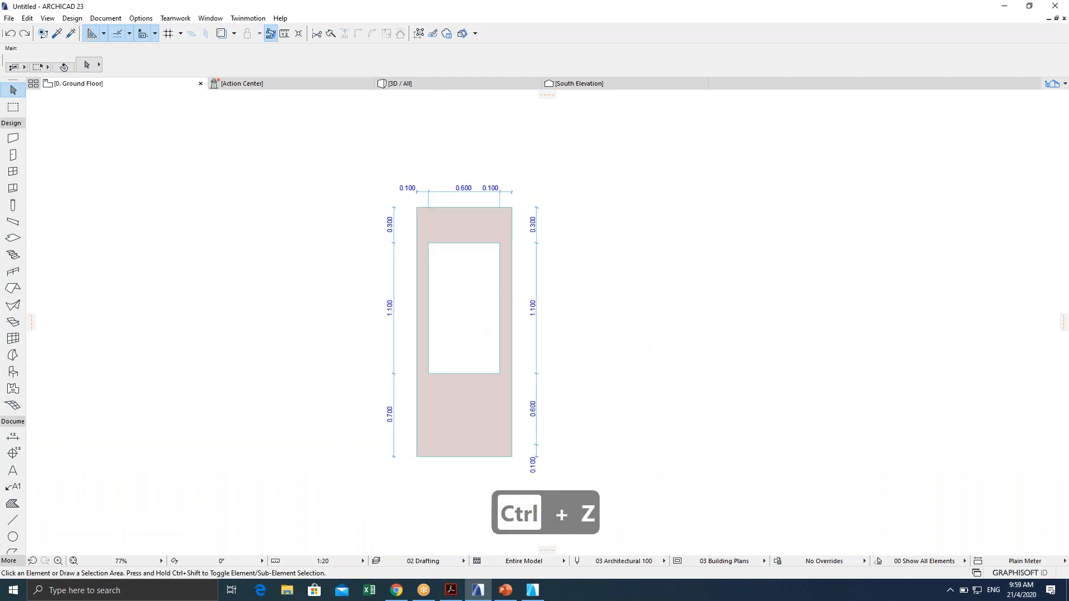
pyautogui.moveTo(496, 302); pyautogui.dragTo(515, 276, button='middle')
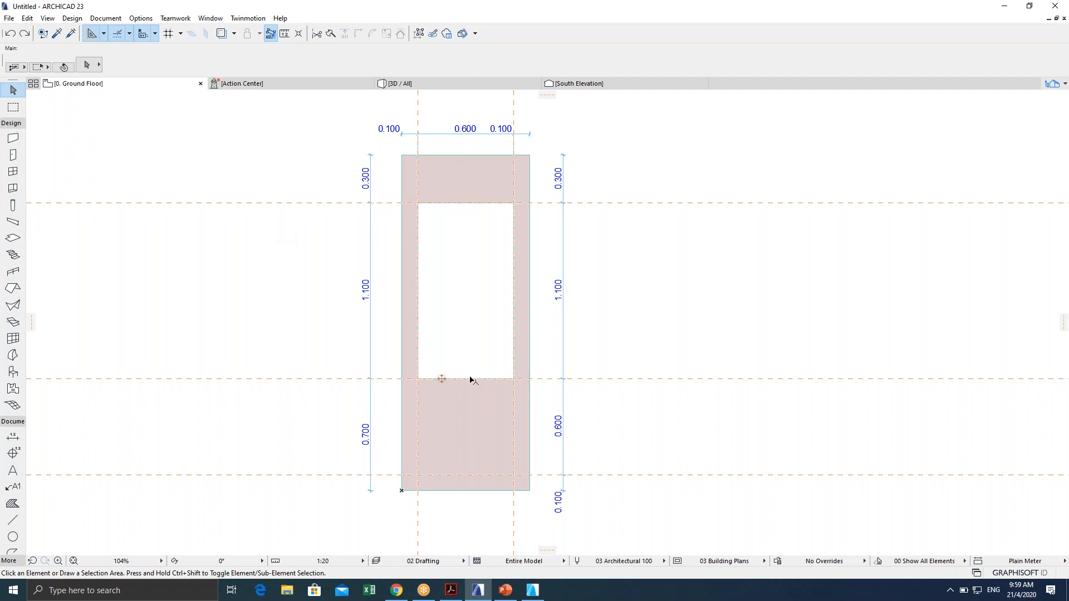
pyautogui.click(442, 379)
pyautogui.press('Escape')
# Transfer the door slab's parameters to the Slab tool and create a matching slab inside the upper opening with the Magic Wand.
pyautogui.click(57, 34)
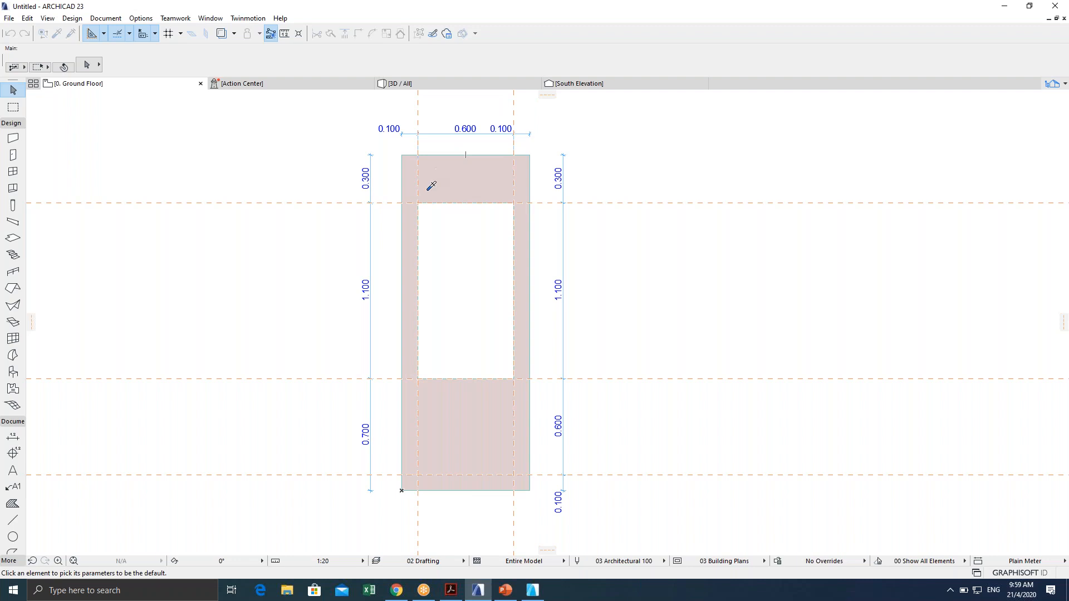
pyautogui.press('Escape')
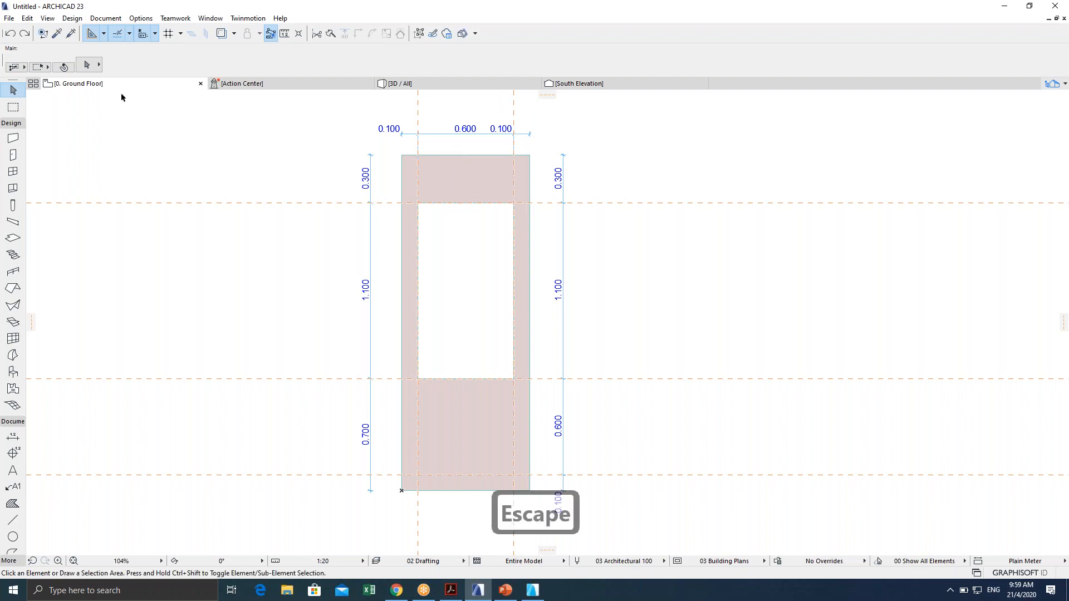
pyautogui.keyDown('alt'); pyautogui.click(477, 156); pyautogui.keyUp('alt')
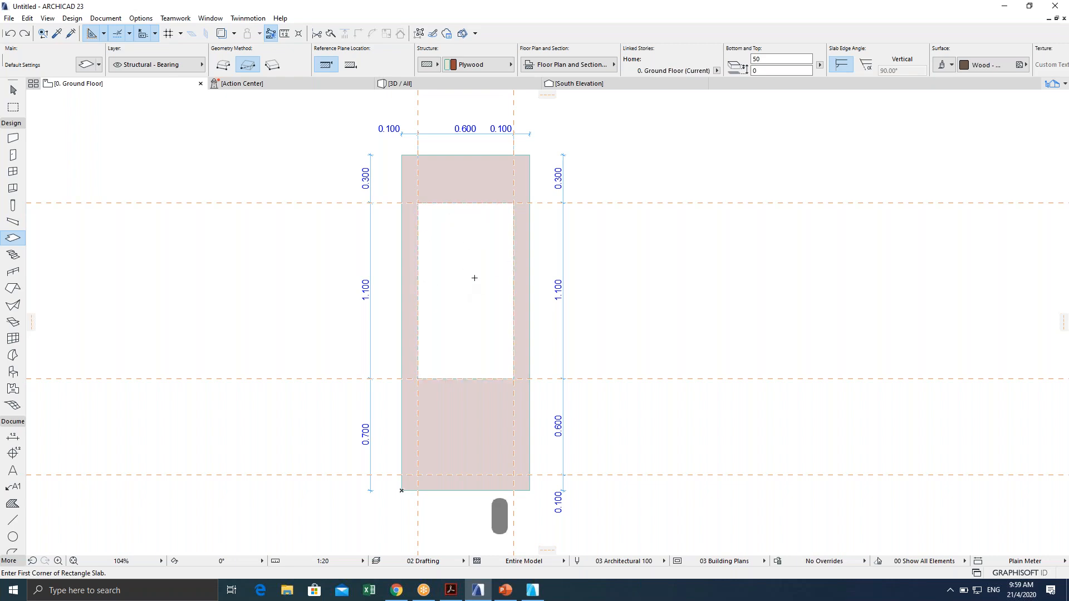
pyautogui.hotkey('ctrl', 'z')
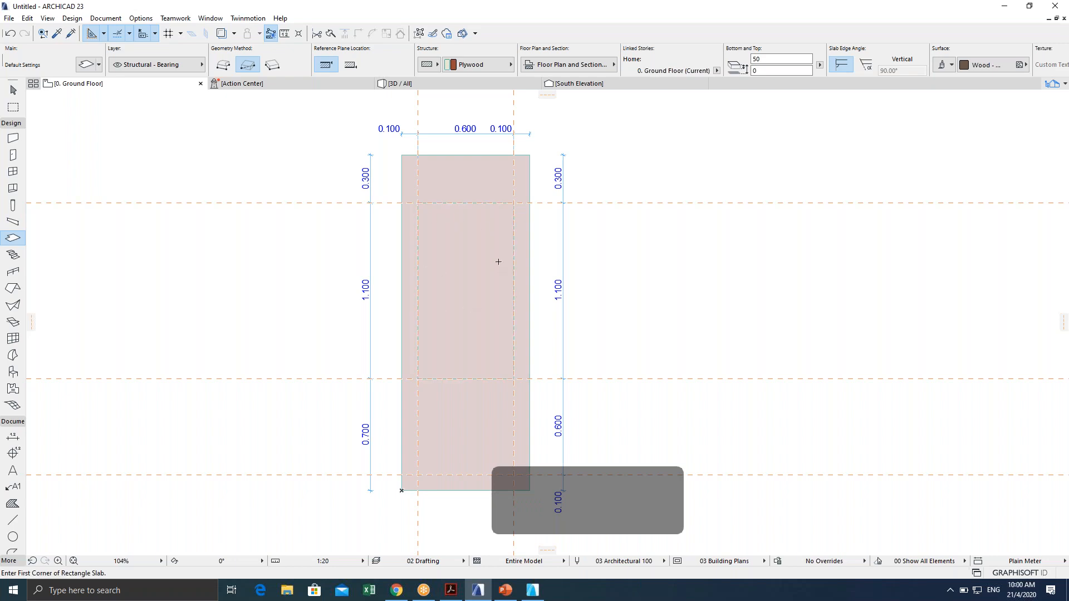
pyautogui.scroll(5, 470, 315)
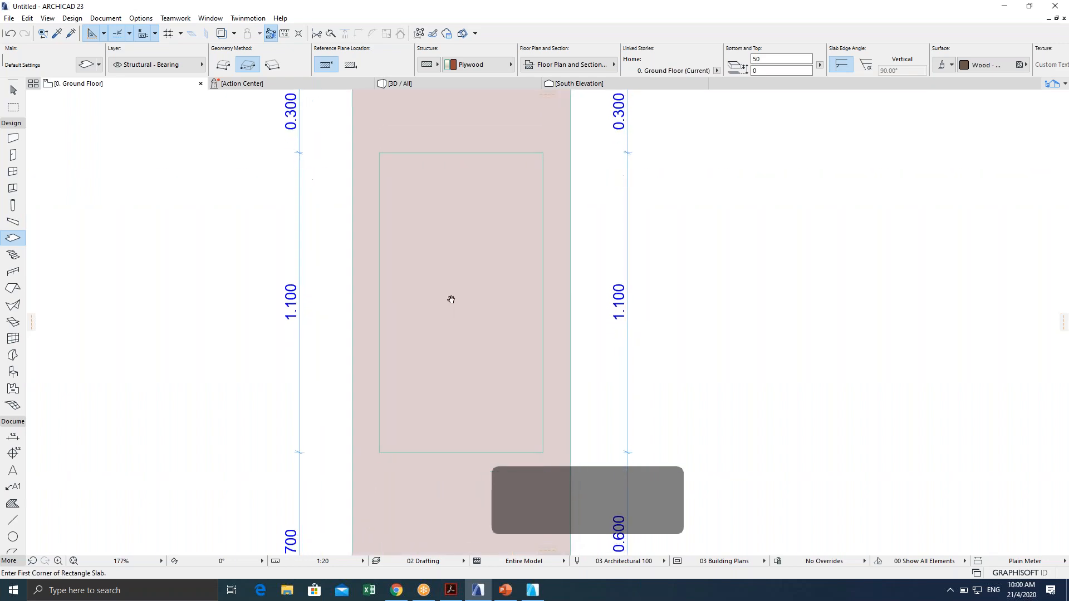
pyautogui.scroll(-2, 413, 246)
pyautogui.scroll(4, 369, 227)
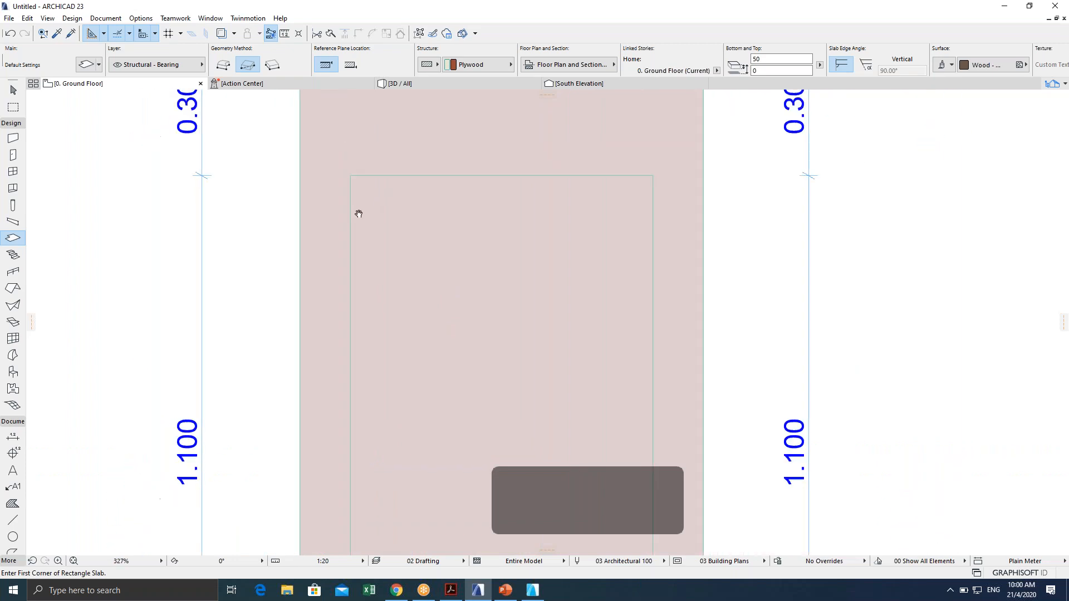
pyautogui.scroll(3, 477, 318)
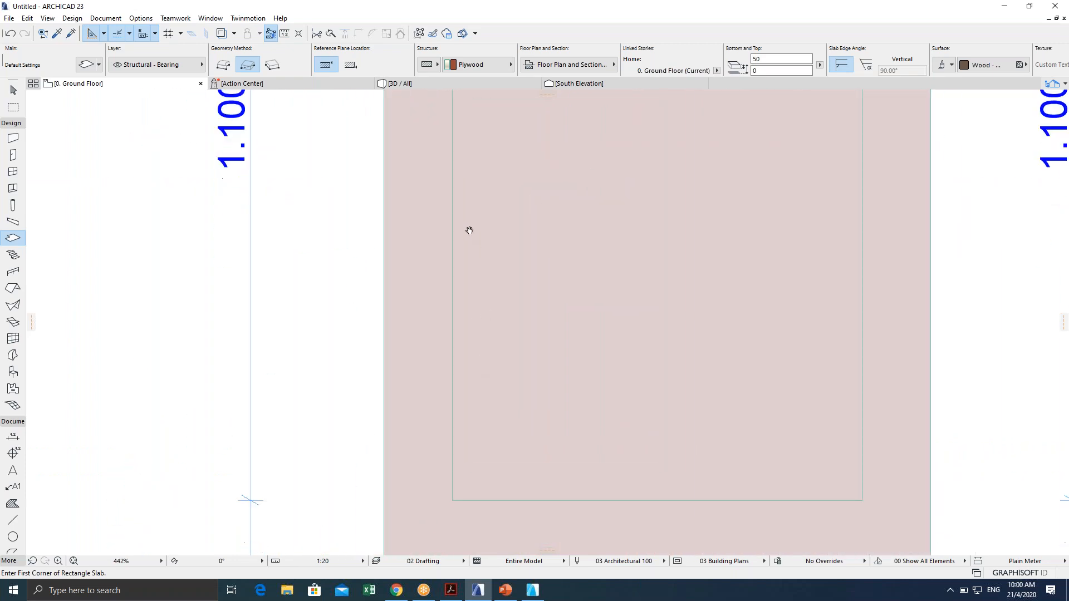
pyautogui.scroll(-6, 457, 428)
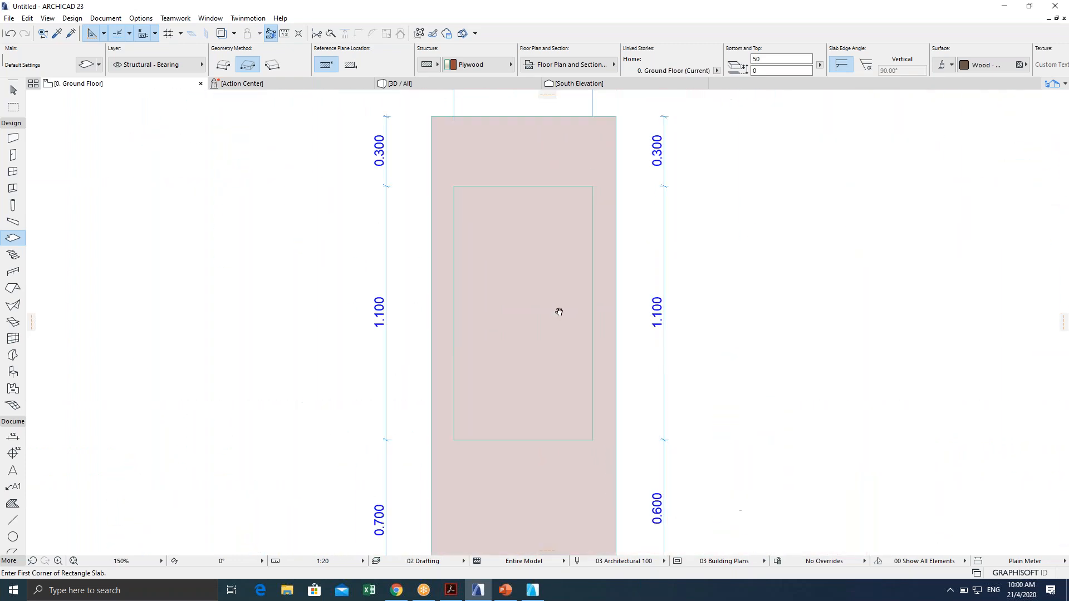
# Leave the Slab tool and select the outer door slab and the inset slab in turn to examine each outline.
pyautogui.scroll(4, 564, 360)
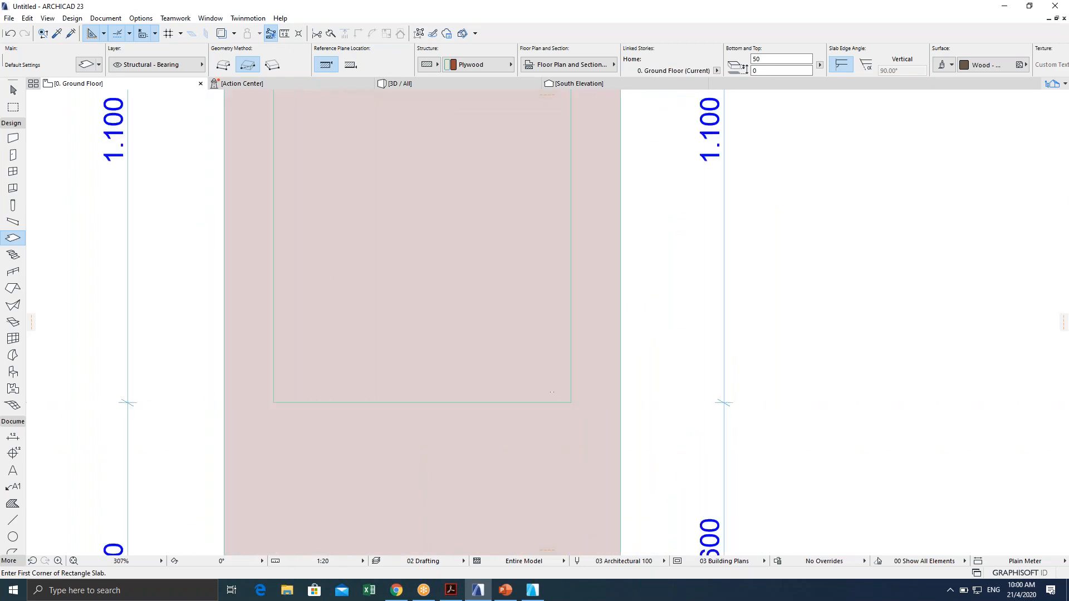
pyautogui.scroll(-2, 533, 379)
pyautogui.scroll(-2, 529, 365)
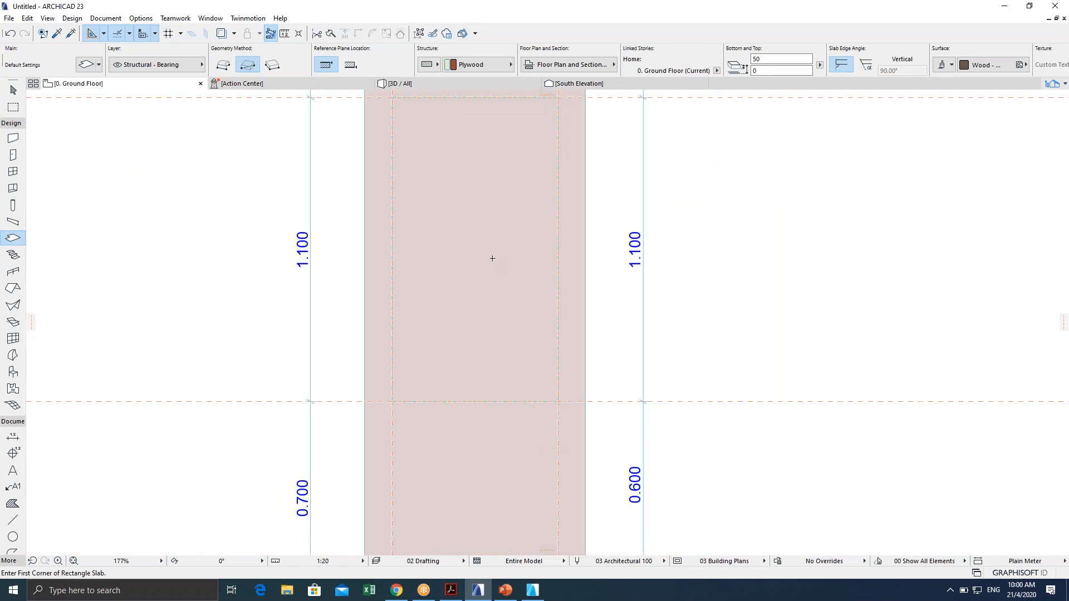
pyautogui.scroll(-3, 492, 259)
pyautogui.scroll(4, 494, 315)
pyautogui.press('Escape')
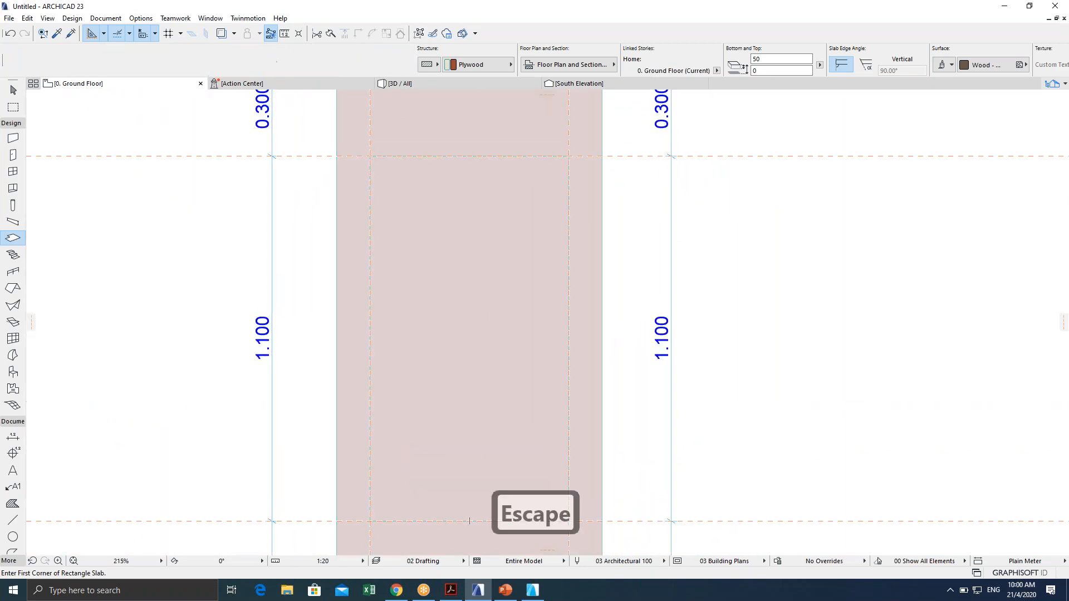
pyautogui.scroll(-2, 545, 223)
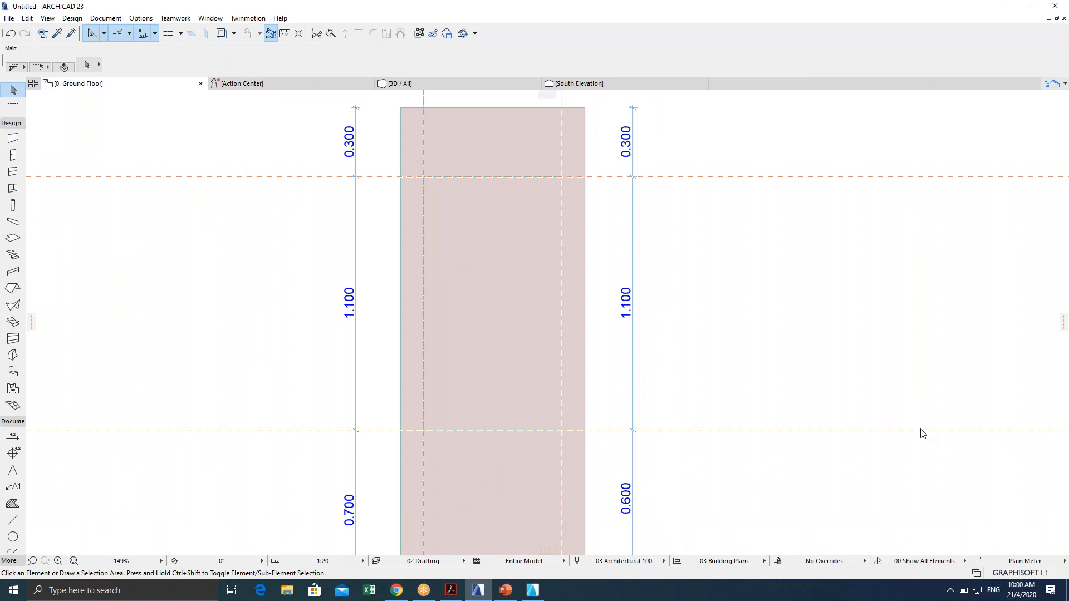
pyautogui.click(585, 114)
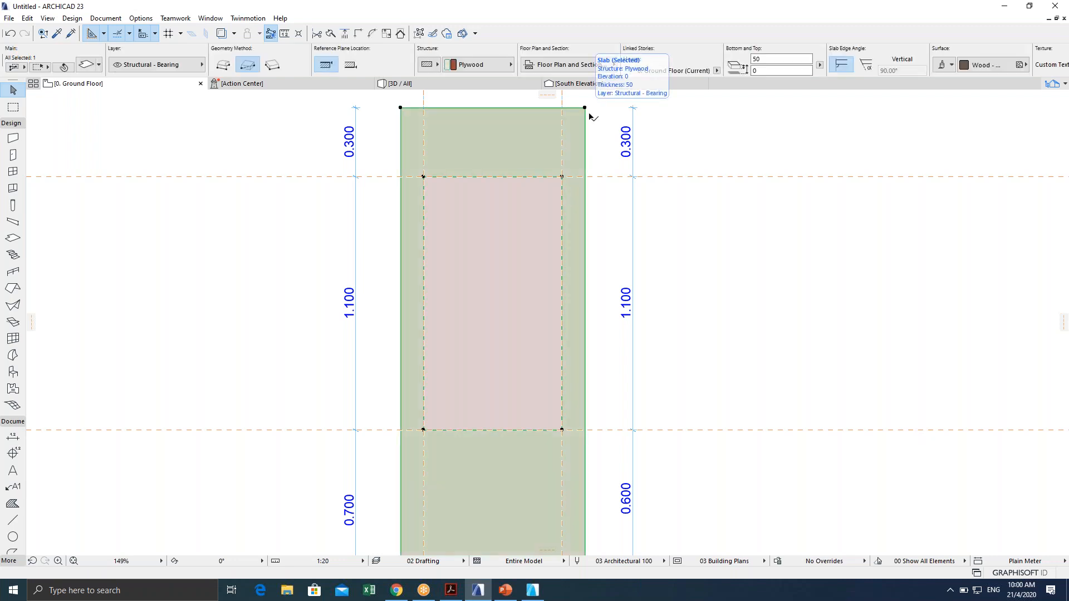
pyautogui.press('Escape')
pyautogui.click(561, 180)
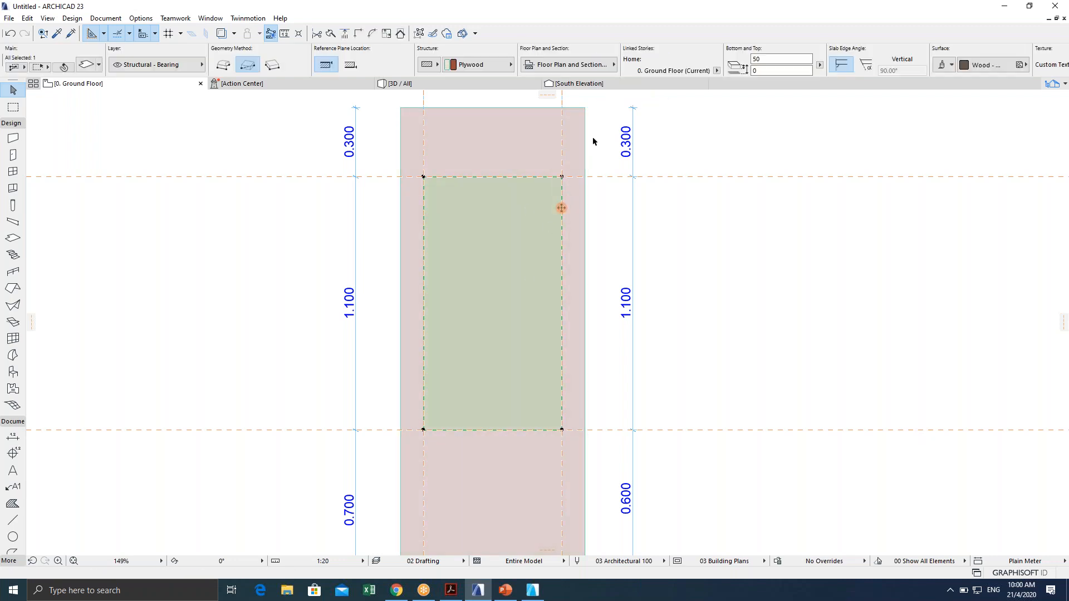
pyautogui.click(676, 138)
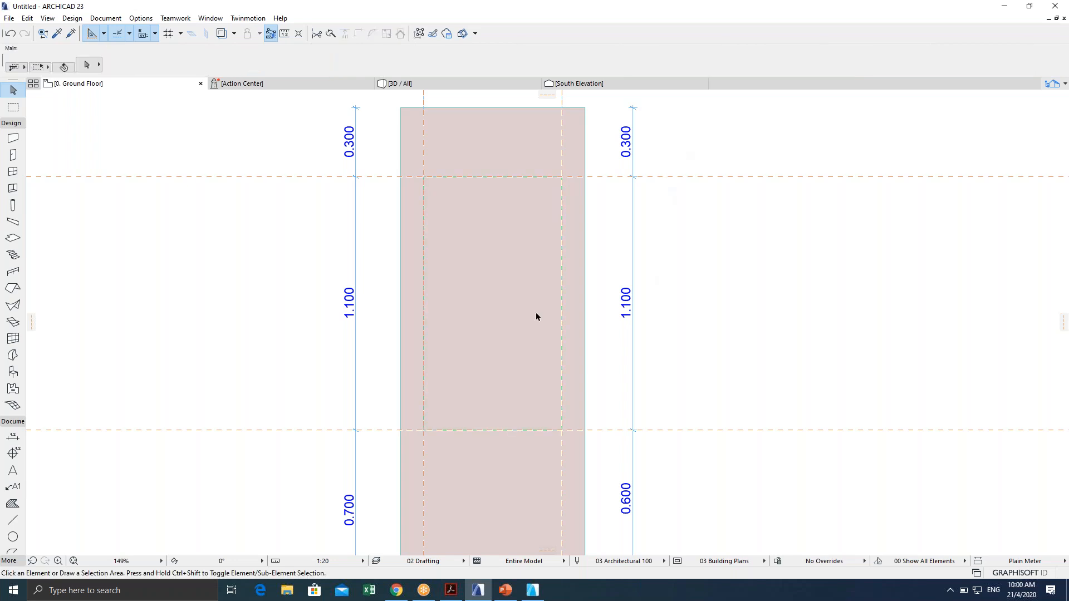
pyautogui.scroll(-1, 529, 295)
pyautogui.scroll(-1, 526, 290)
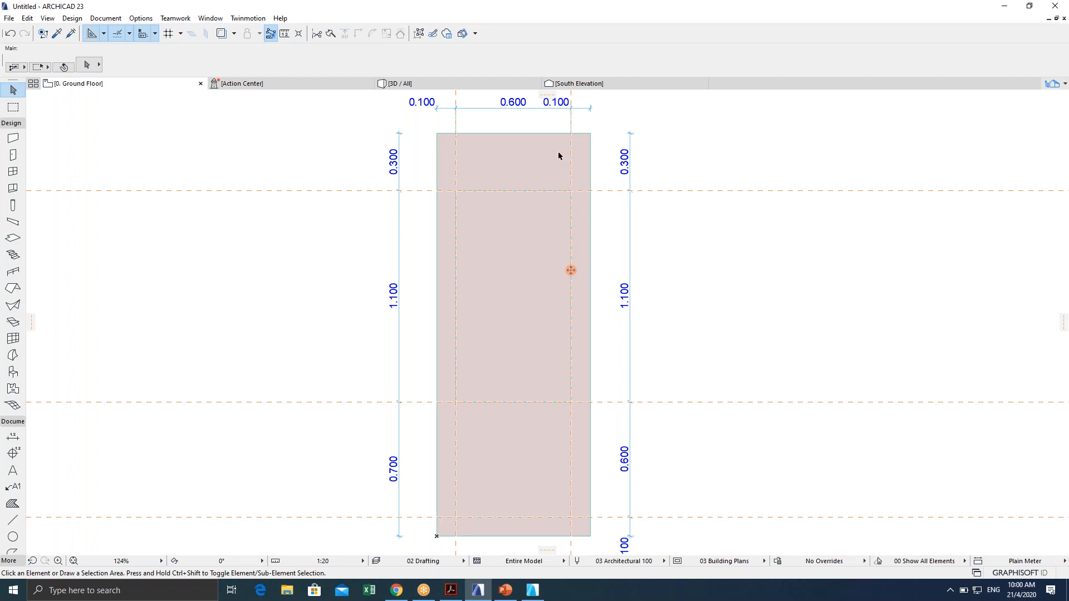
# Open the selection settings of the inset slab in the upper opening and set its cover fill pen to light blue pen 105.
pyautogui.click(515, 279)
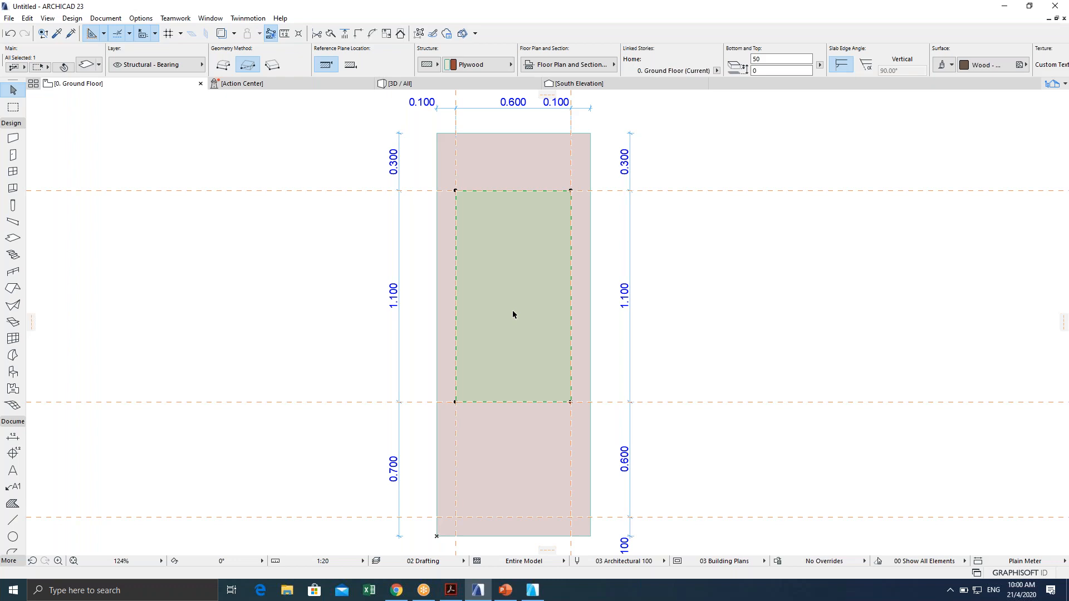
pyautogui.moveTo(535, 238); pyautogui.dragTo(527, 260, button='middle')
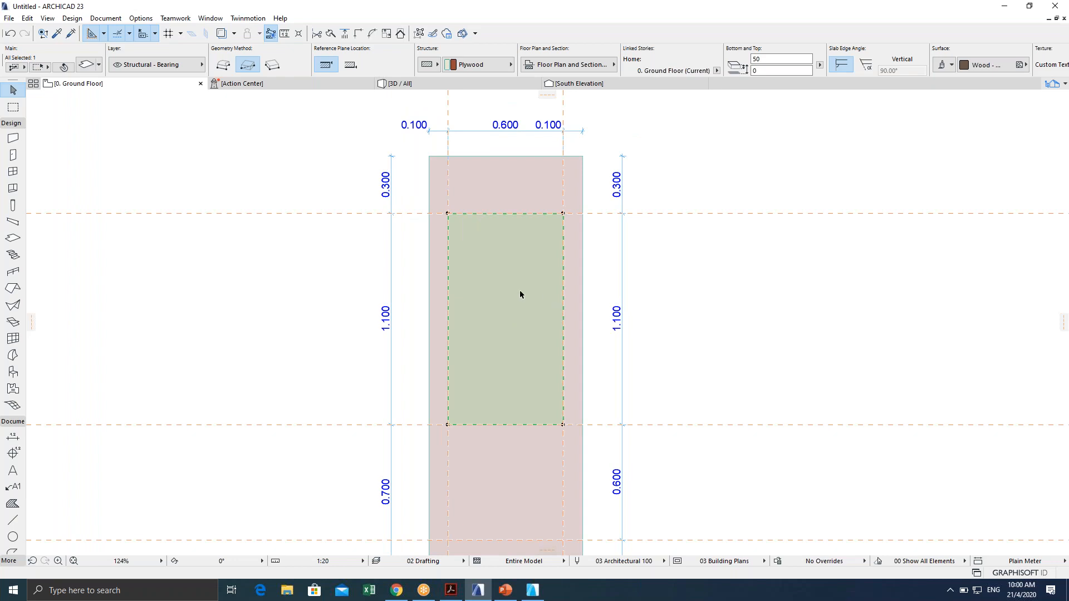
pyautogui.scroll(1, 519, 289)
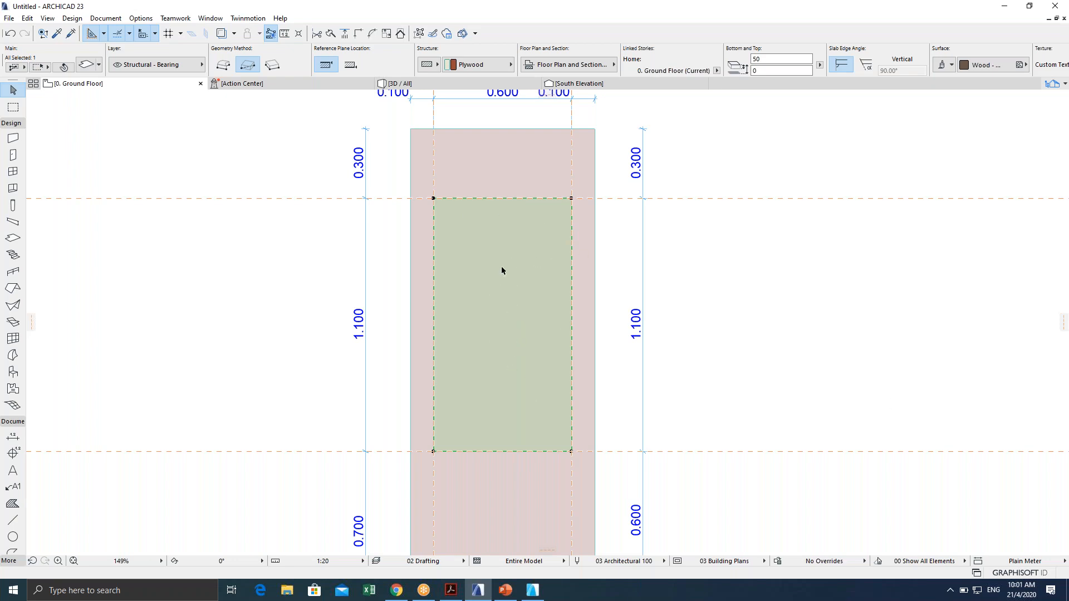
pyautogui.moveTo(502, 271); pyautogui.dragTo(465, 282, button='middle')
pyautogui.scroll(-1, 466, 282)
pyautogui.scroll(1, 462, 334)
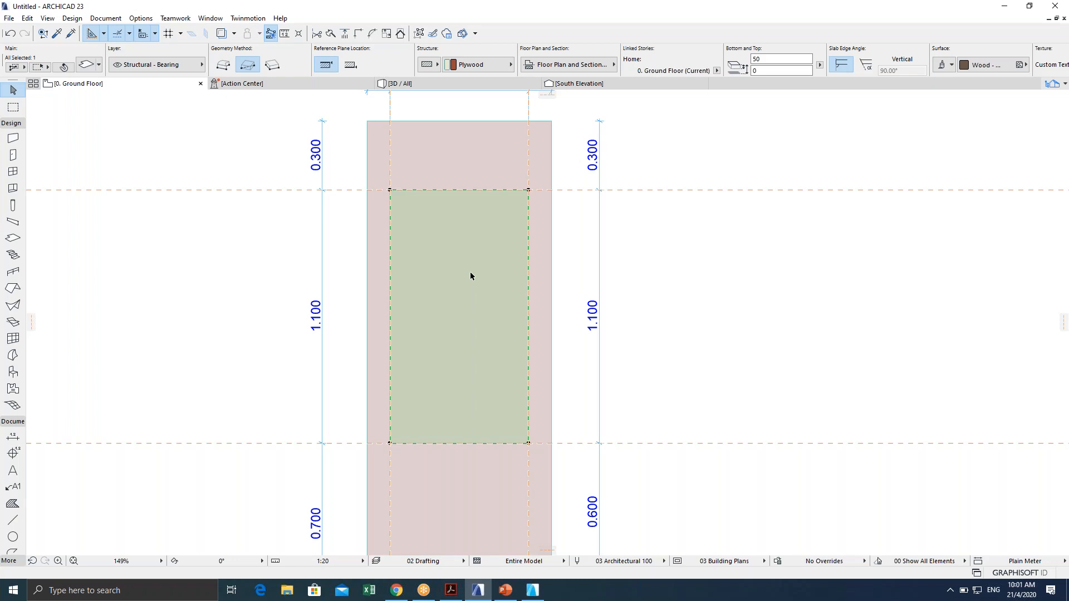
pyautogui.hotkey('ctrl', 't')
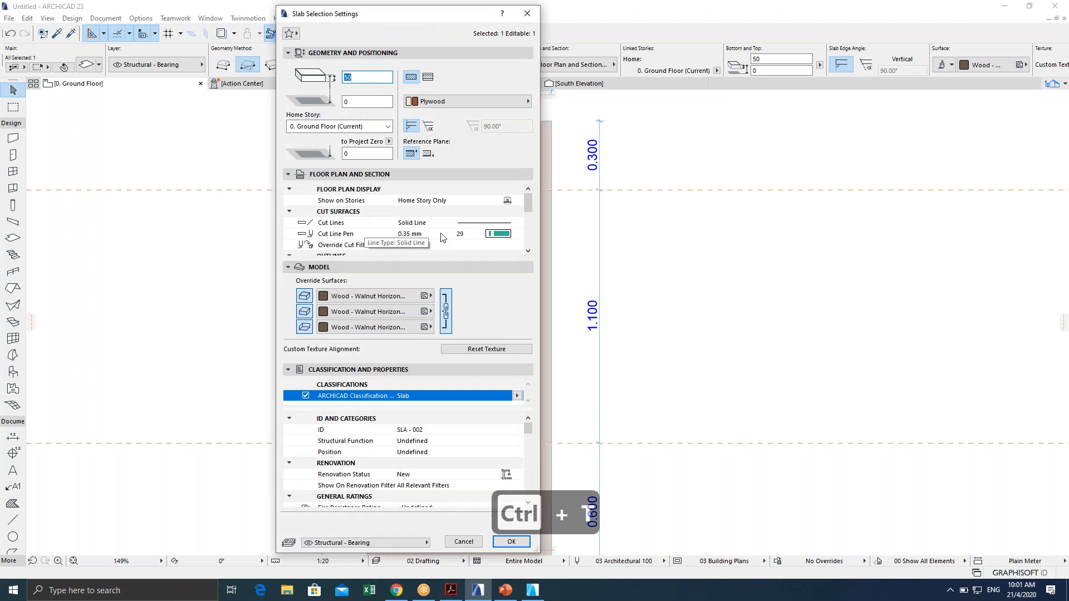
pyautogui.scroll(-4, 359, 225)
pyautogui.scroll(-1, 461, 223)
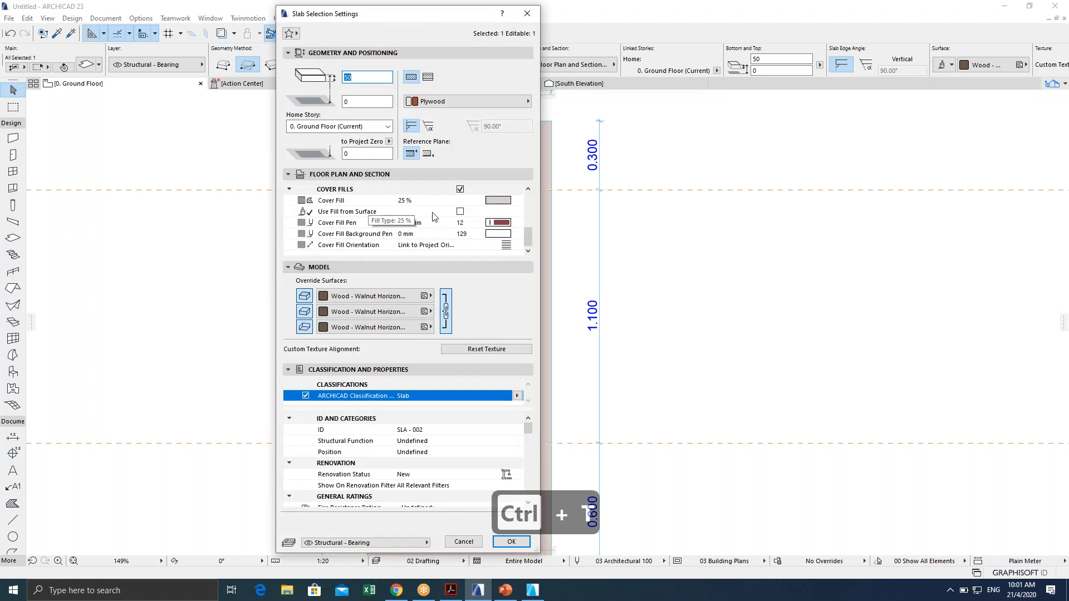
pyautogui.click(500, 224)
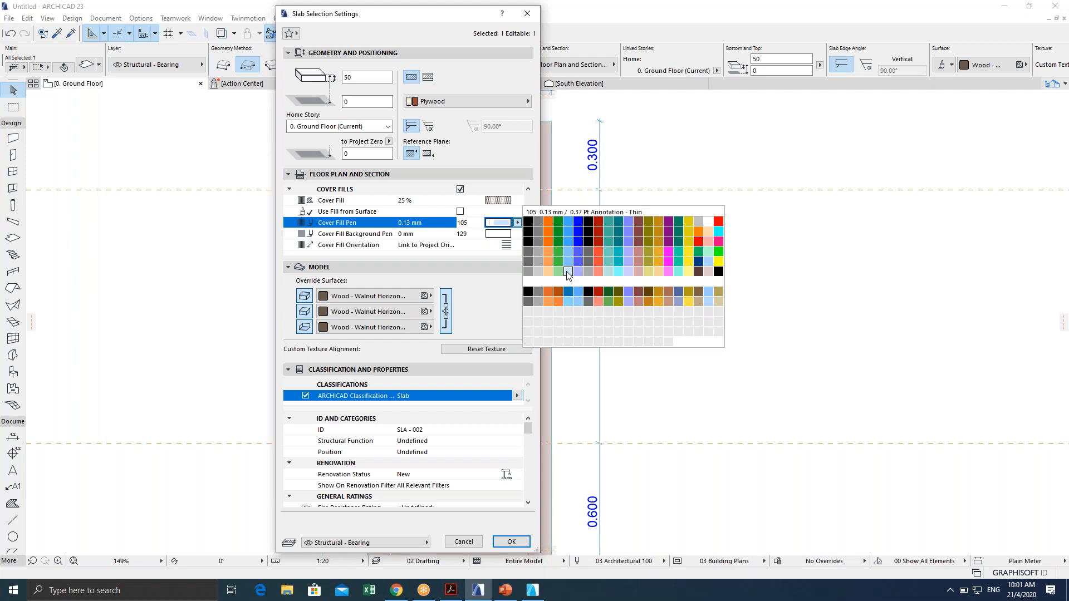
pyautogui.click(568, 273)
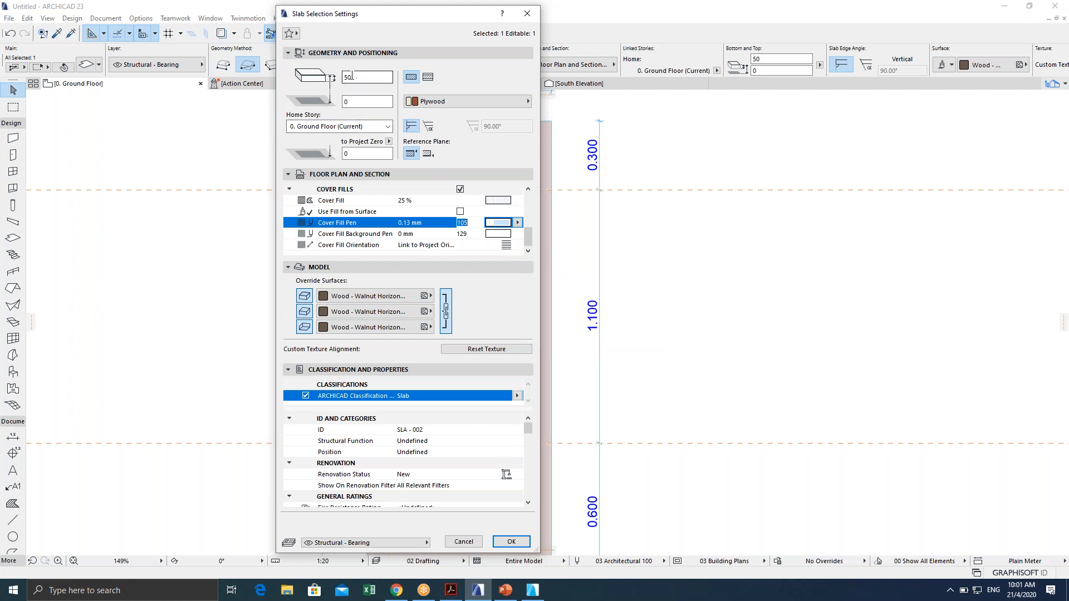
# Set the inset slab's thickness to 10 and its building material to EF-05 Glass.
pyautogui.click(345, 77)
pyautogui.write('10')
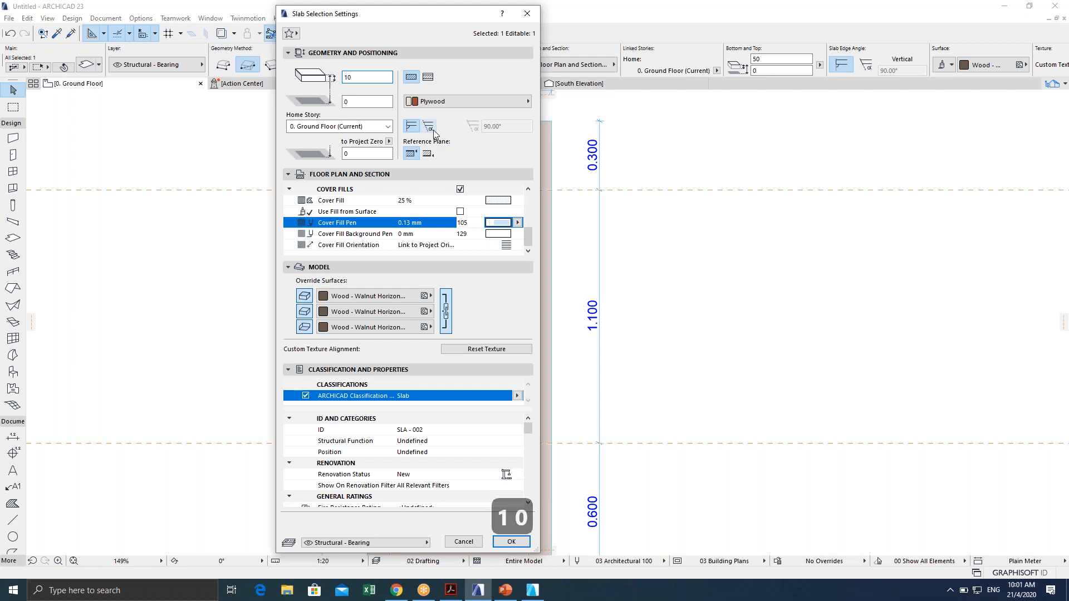
pyautogui.click(459, 100)
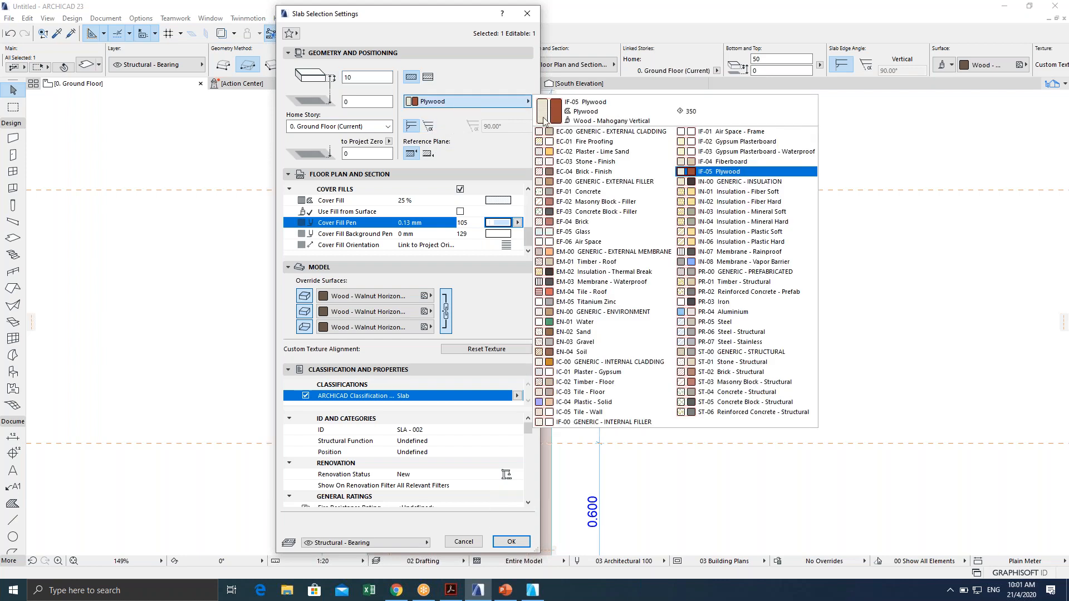
pyautogui.click(578, 233)
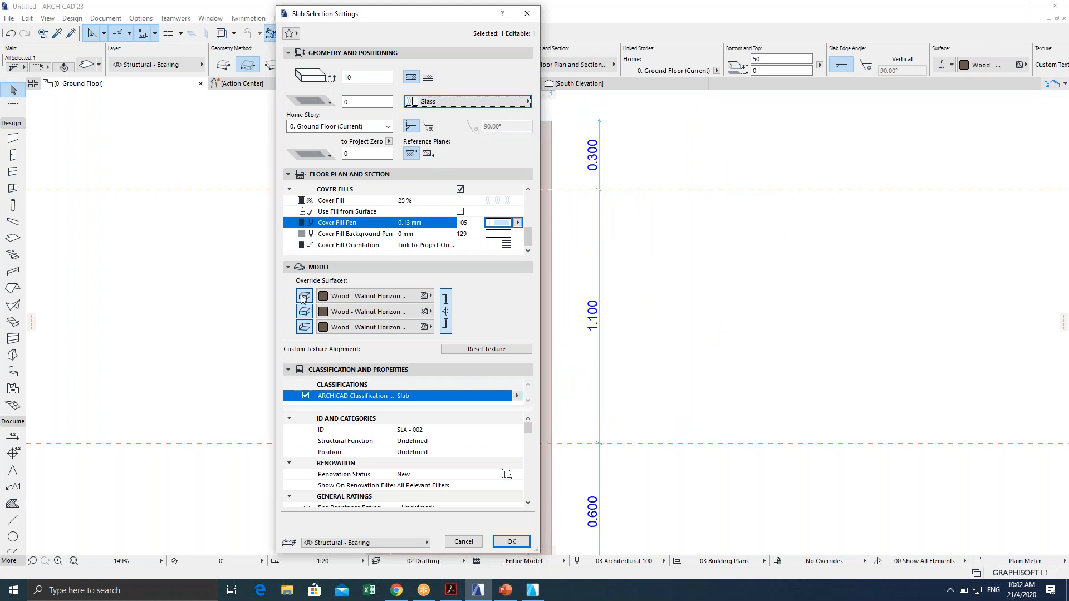
# Override all three linked surfaces of the inset slab with Glass - Blue and apply the slab settings.
pyautogui.click(337, 304)
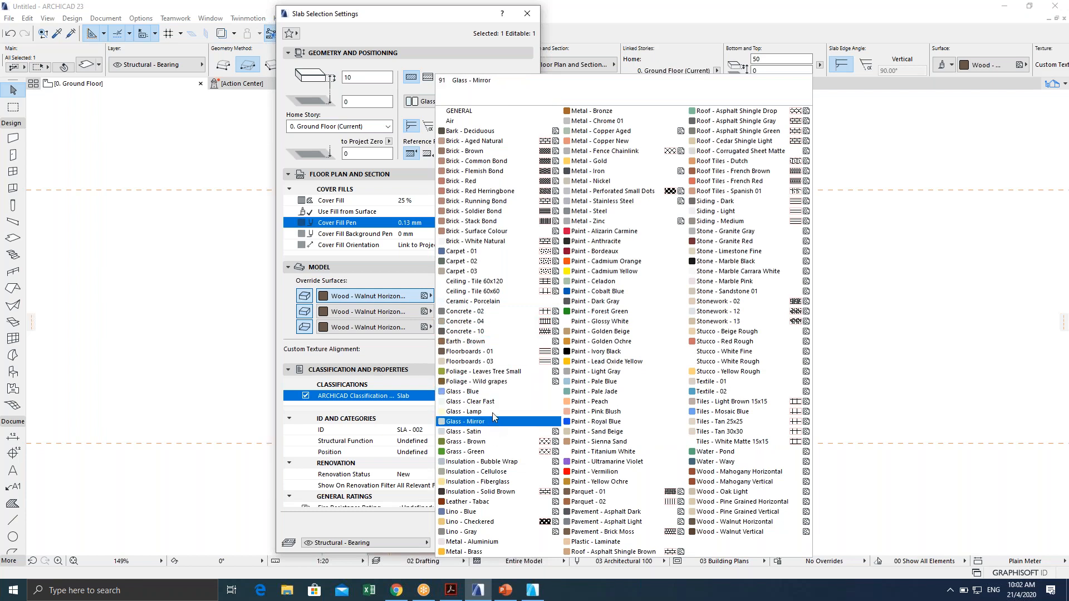
pyautogui.click(467, 392)
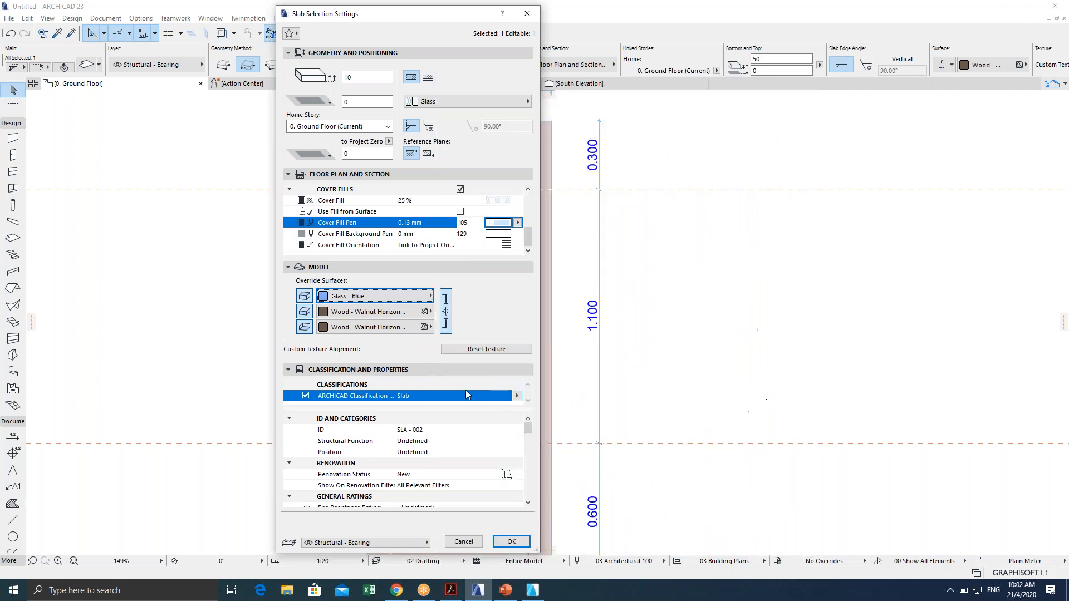
pyautogui.click(446, 311)
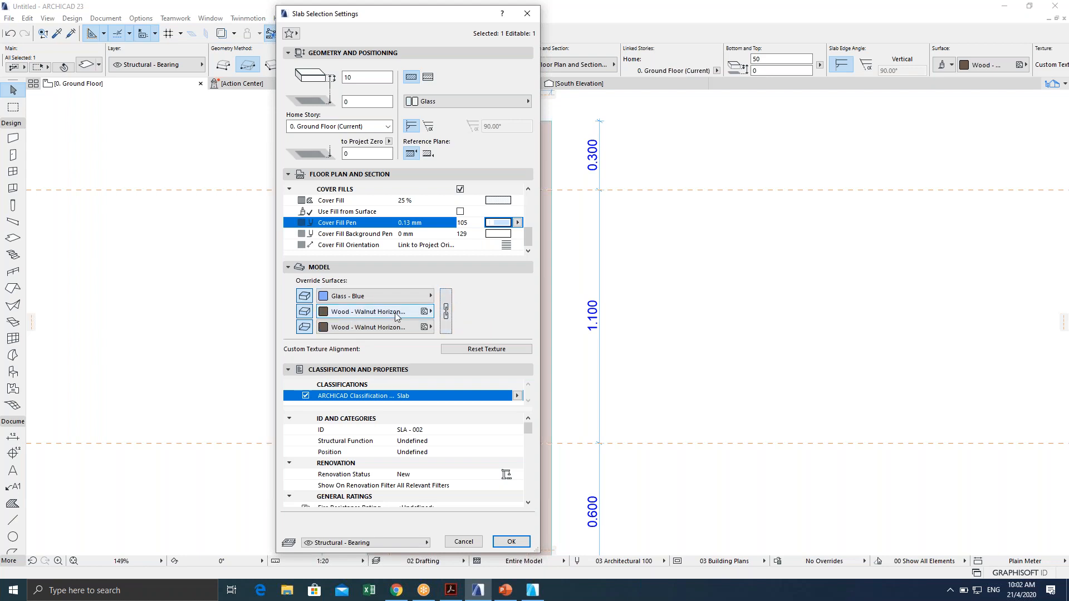
pyautogui.click(420, 315)
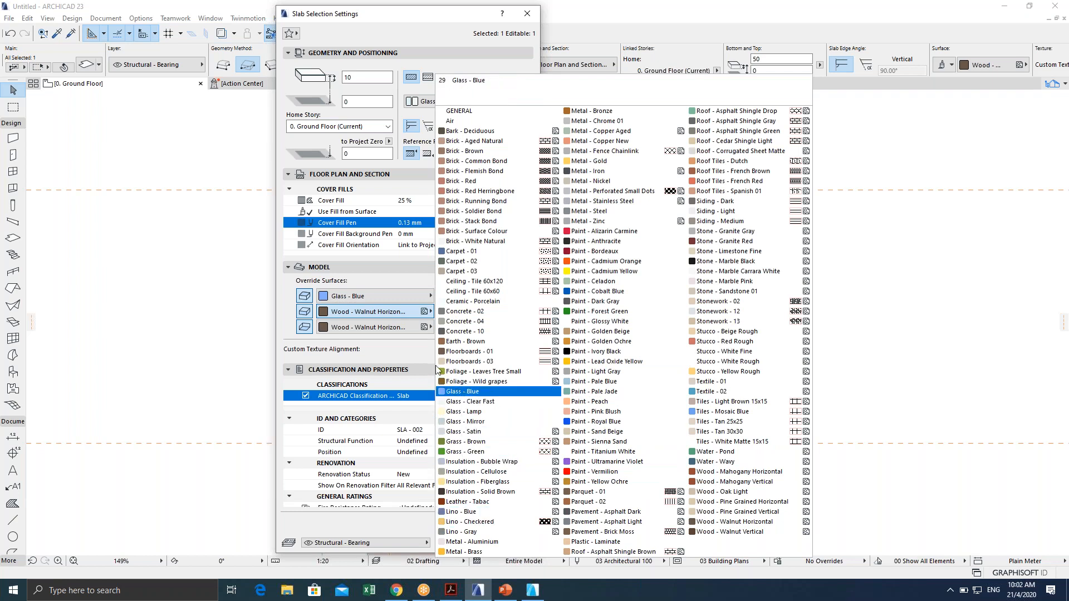
pyautogui.click(393, 282)
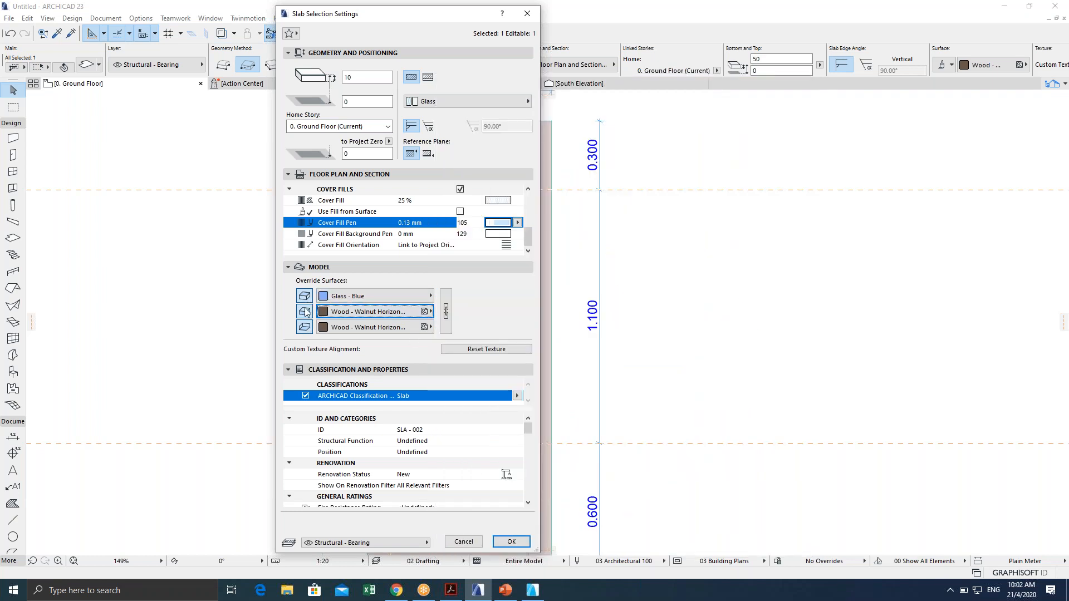
pyautogui.click(445, 312)
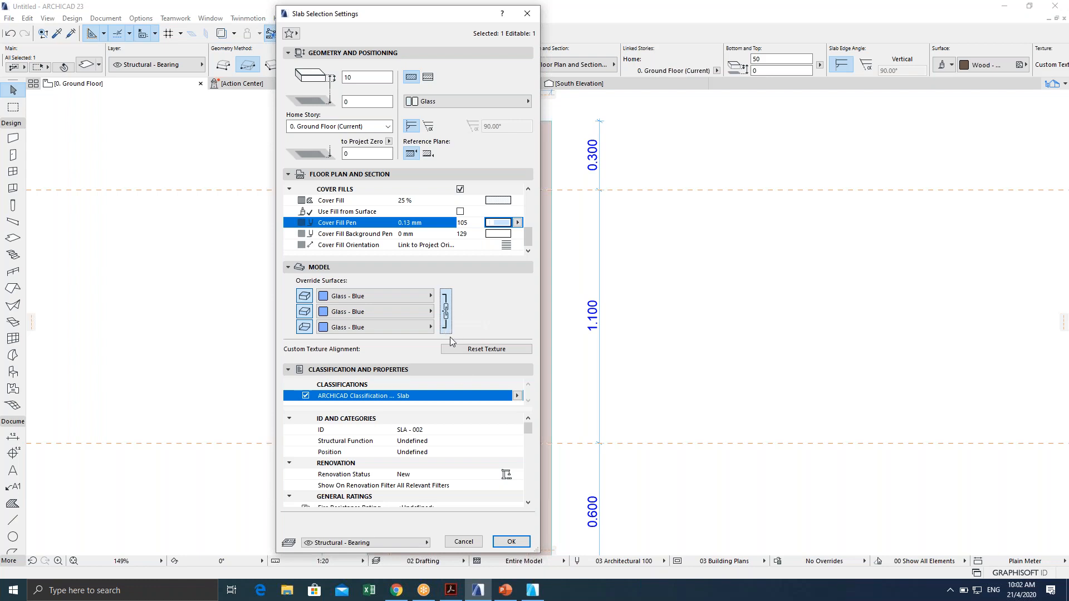
pyautogui.press('Return')
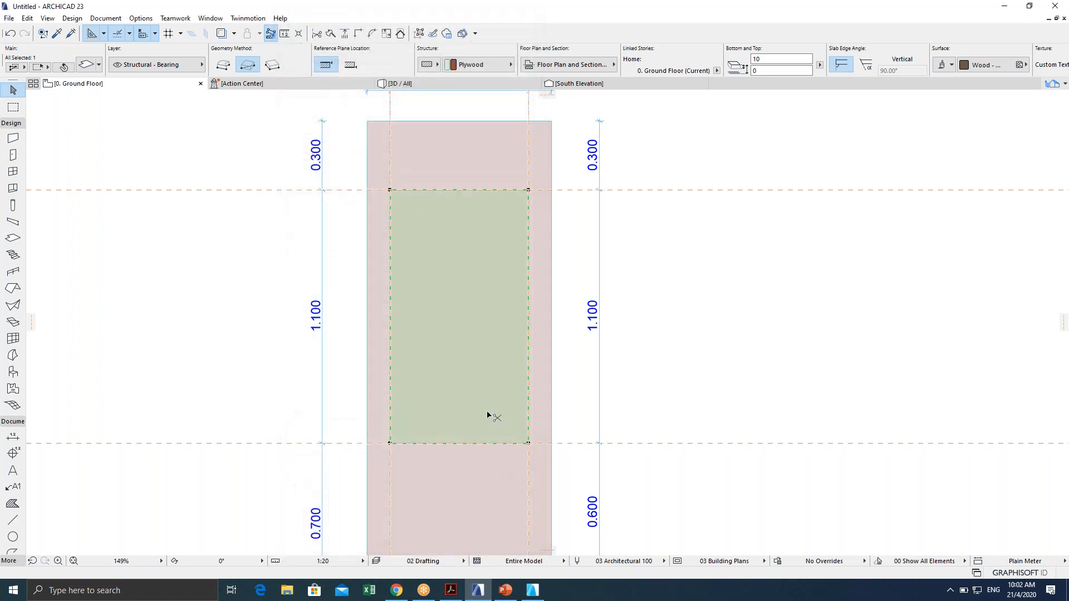
# Deselect the glass slab and examine its fill and edges within the door's opening on the floor plan.
pyautogui.scroll(-3, 585, 351)
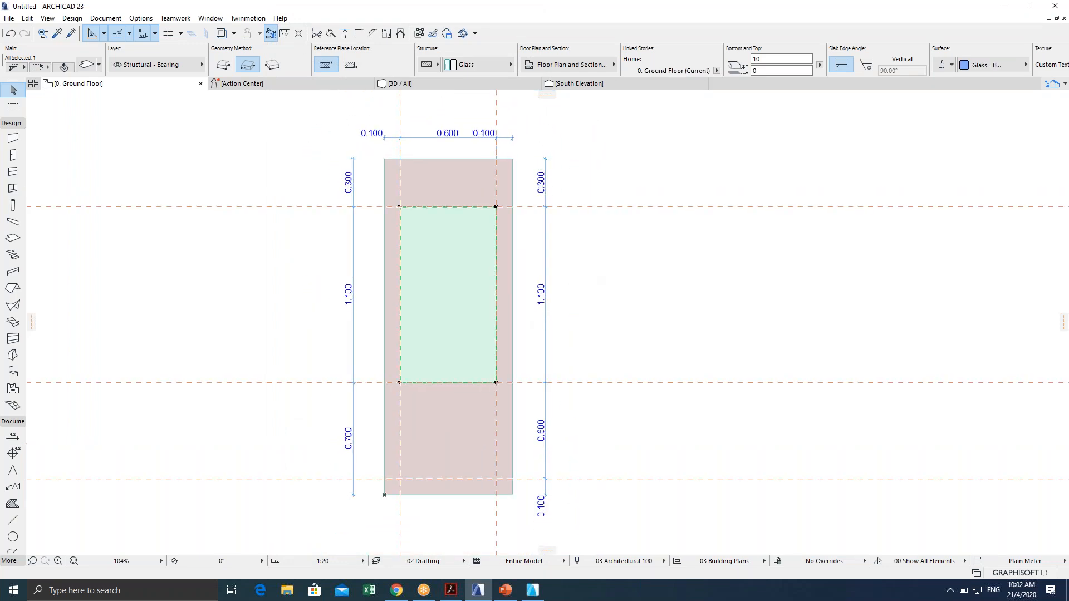
pyautogui.press('Escape')
pyautogui.scroll(1, 496, 329)
pyautogui.scroll(2, 386, 356)
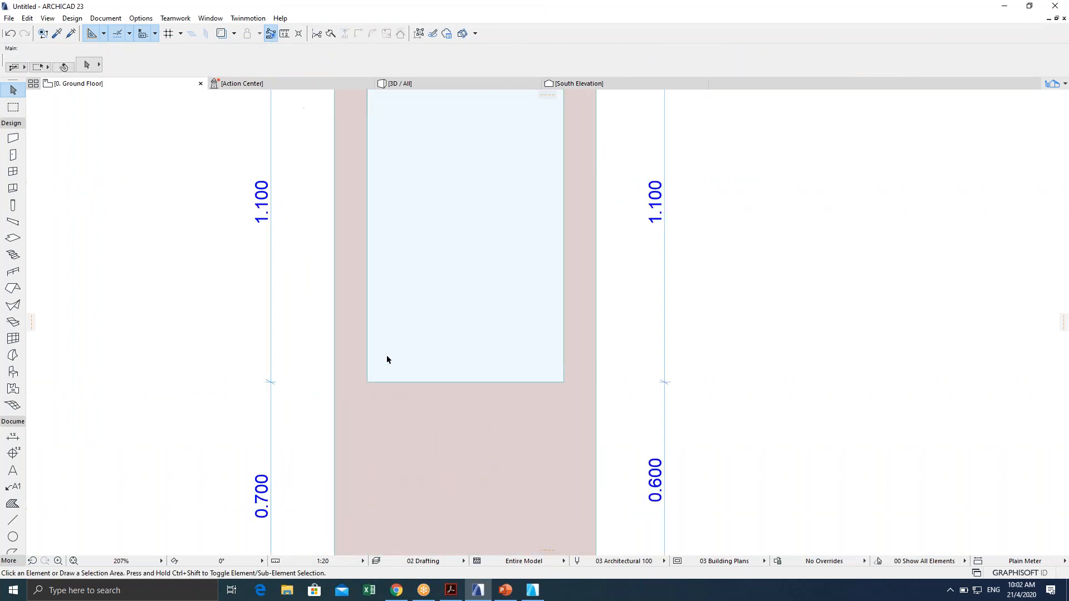
pyautogui.scroll(-2, 445, 278)
pyautogui.scroll(5, 403, 226)
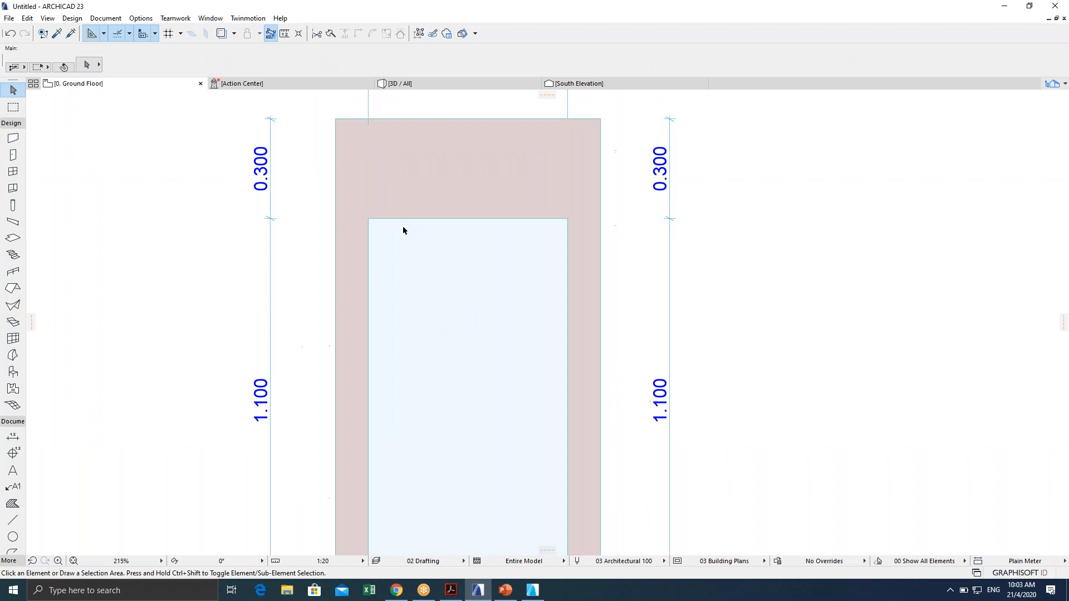
pyautogui.scroll(-4, 456, 338)
pyautogui.scroll(-2, 455, 306)
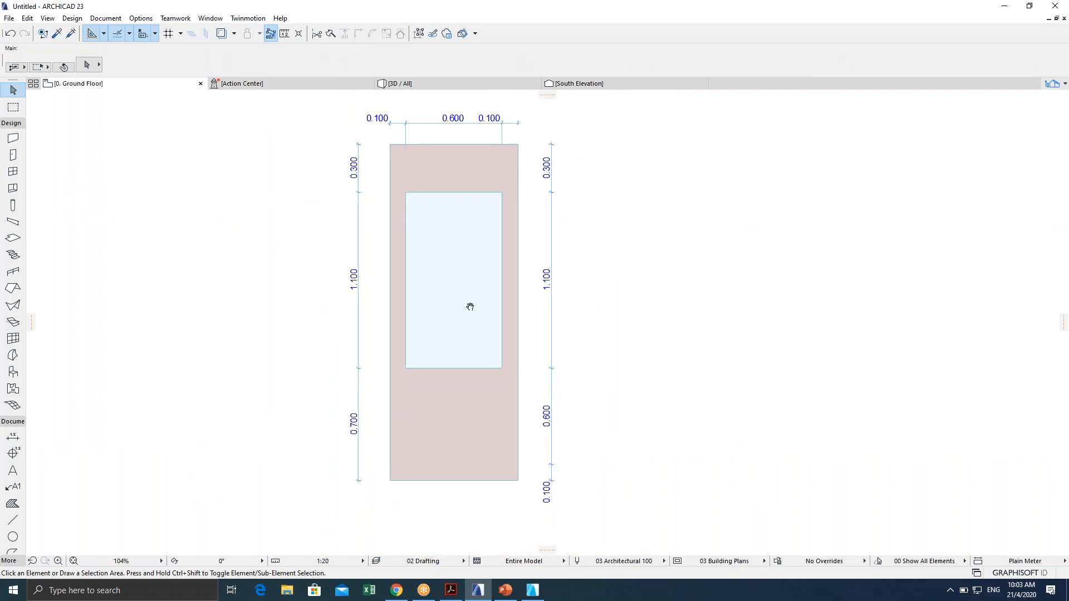
pyautogui.scroll(1, 399, 312)
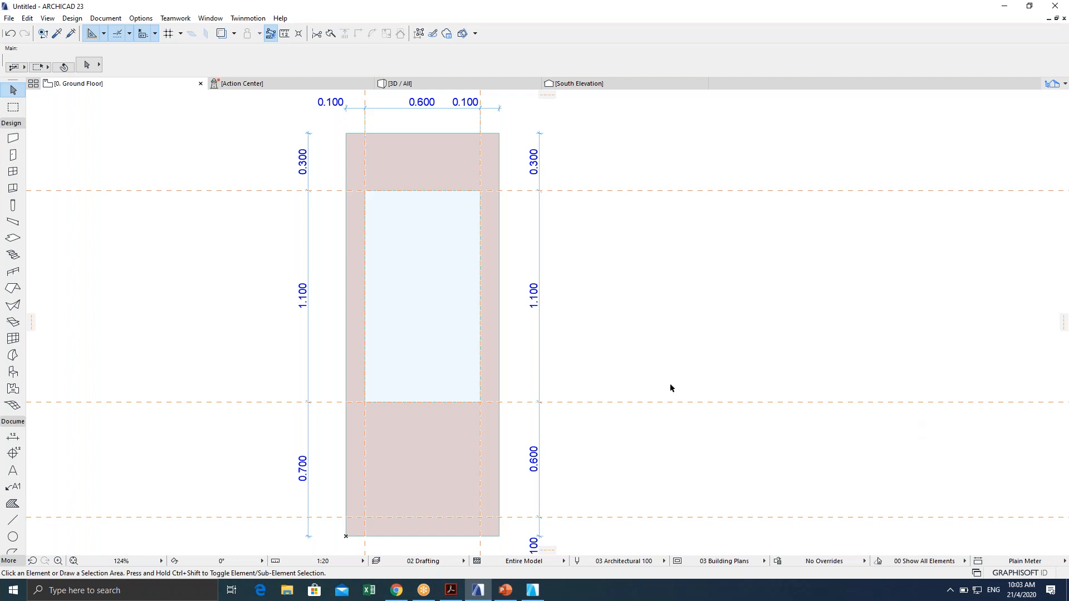
pyautogui.scroll(-1, 480, 273)
pyautogui.moveTo(480, 273); pyautogui.dragTo(568, 253, button='middle')
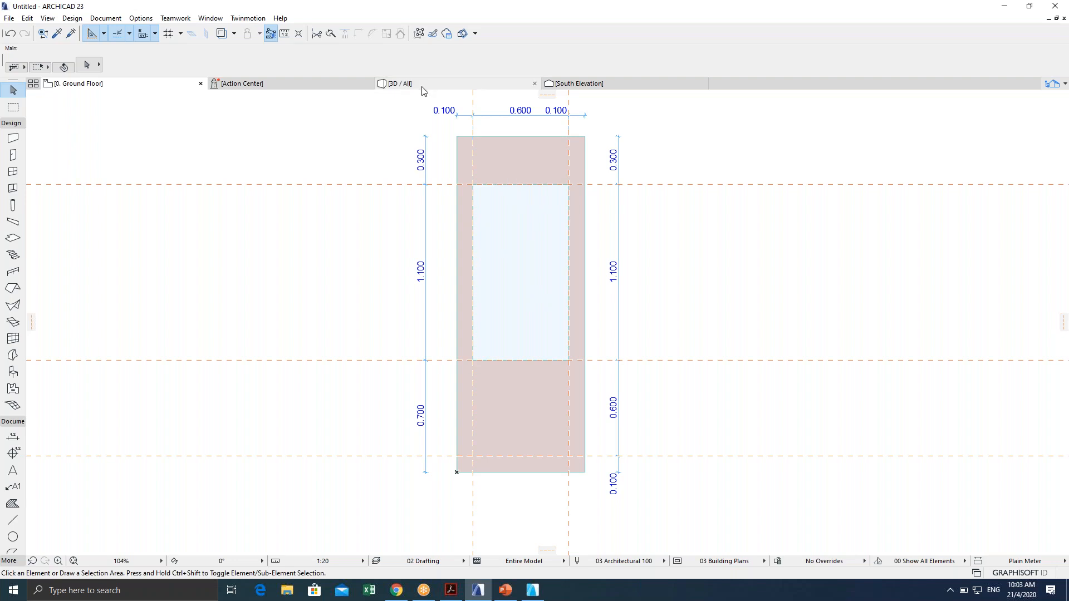
pyautogui.moveTo(422, 86)
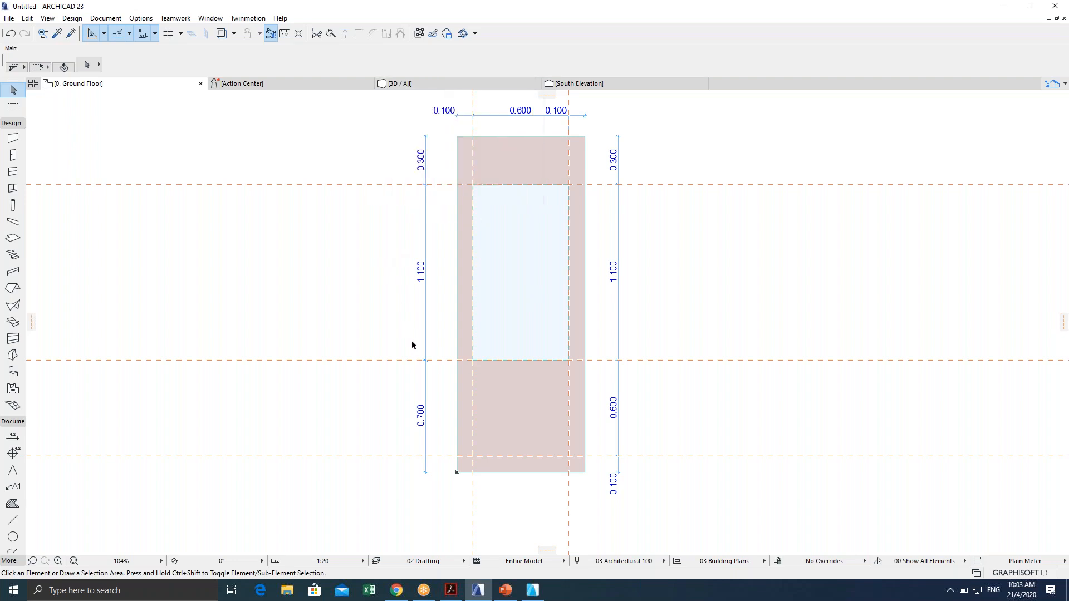
# Show the door in the 3D view and inspect how the glass slab sits within the panel's thickness.
pyautogui.press('F5')
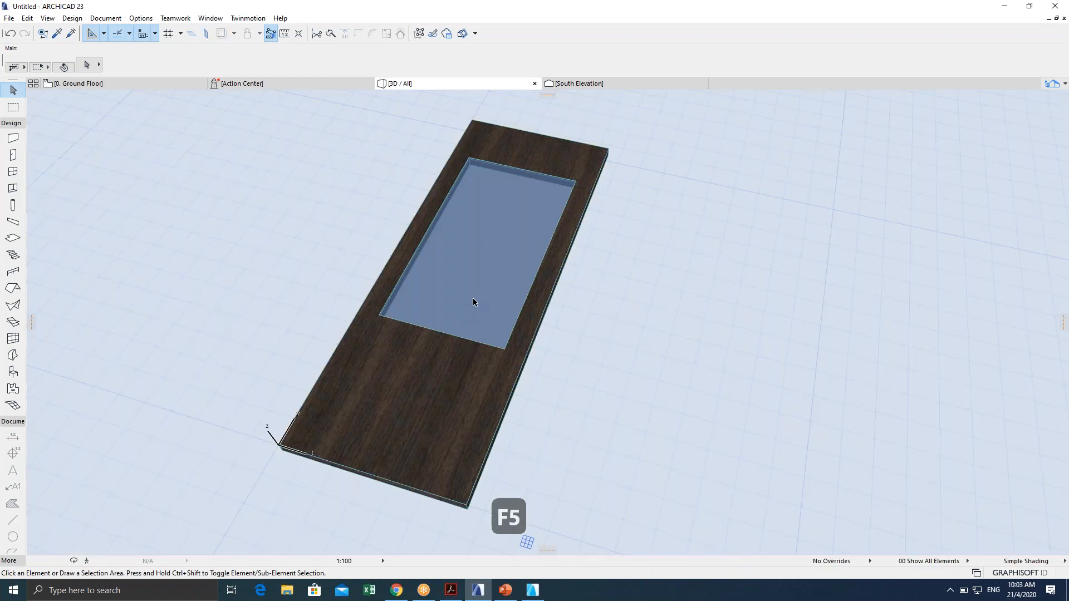
pyautogui.keyDown('shift'); pyautogui.moveTo(463, 314); pyautogui.dragTo(443, 294, button='middle'); pyautogui.keyUp('shift')
pyautogui.scroll(5, 442, 294)
pyautogui.scroll(-3, 424, 303)
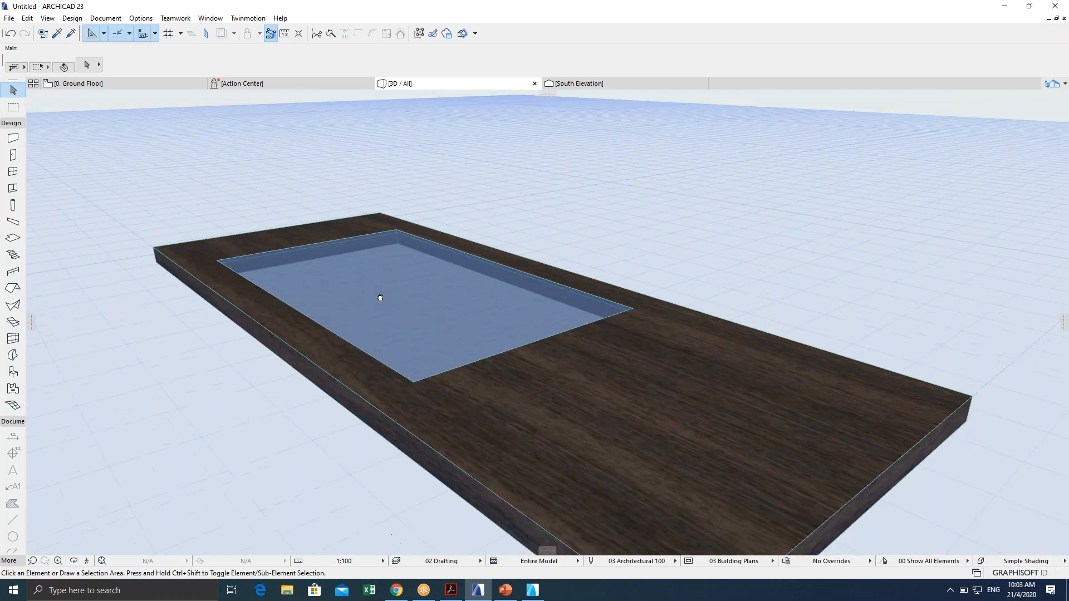
# Turn on 3D cutting planes and place a cutting plane across the door's width through the glass opening.
pyautogui.scroll(2, 377, 296)
pyautogui.scroll(-3, 514, 326)
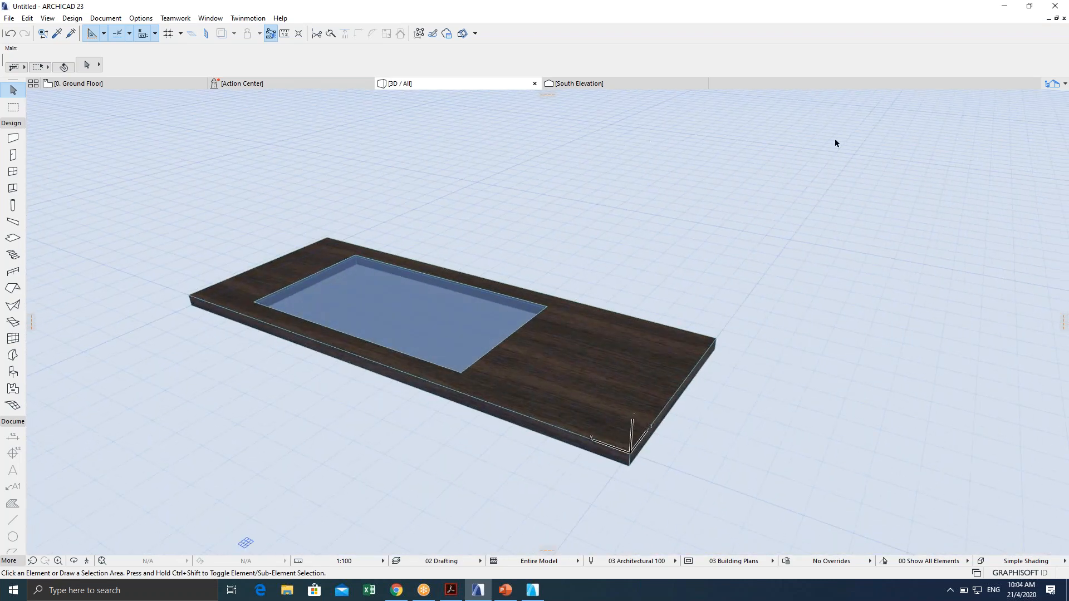
pyautogui.click(462, 35)
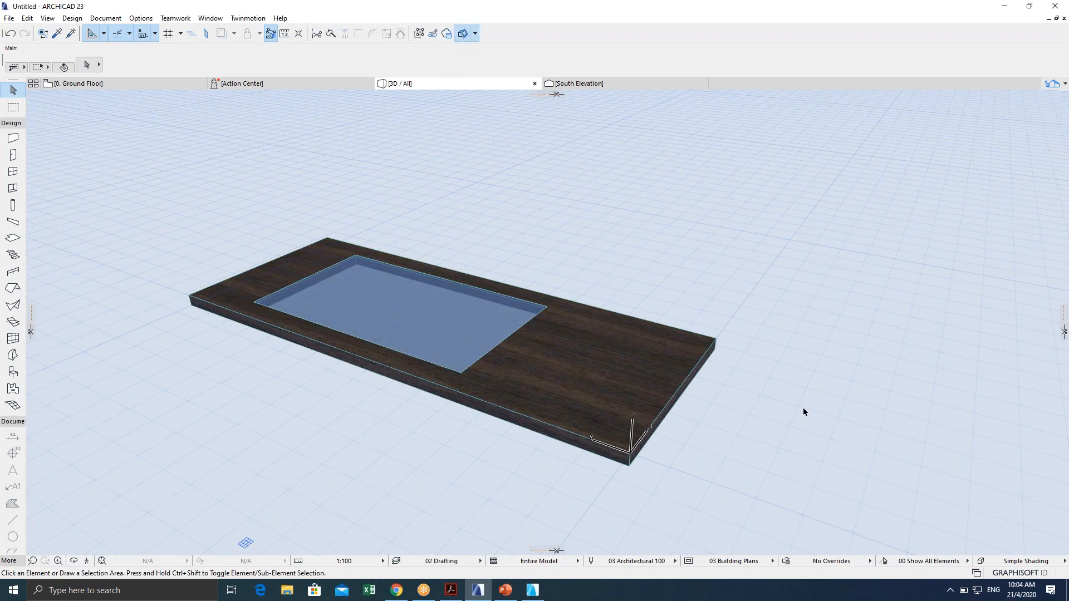
pyautogui.moveTo(1064, 335)
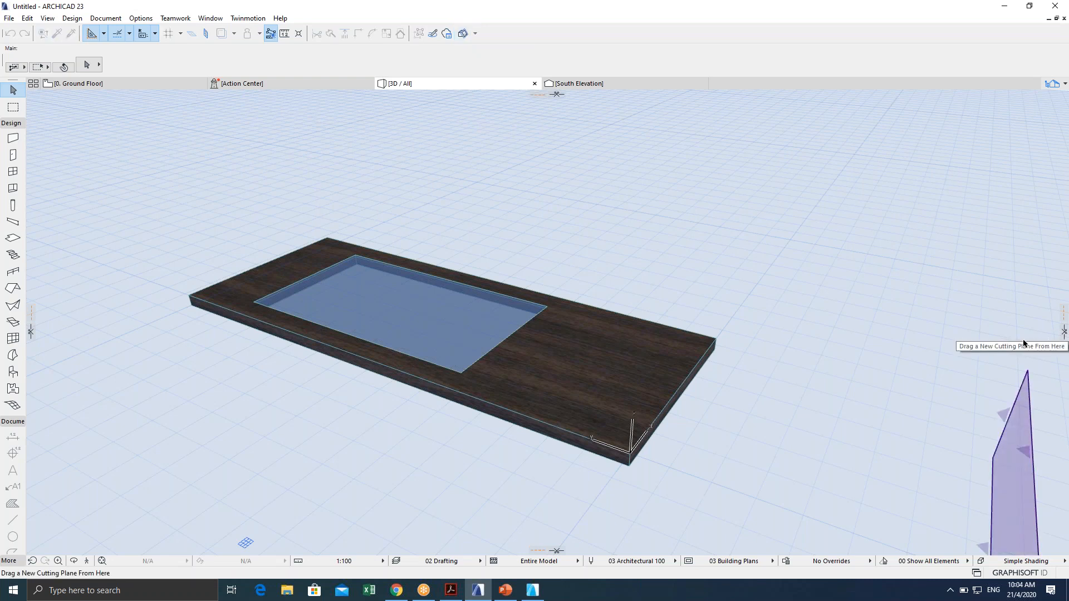
pyautogui.moveTo(1064, 333)
pyautogui.mouseDown()
pyautogui.moveTo(716, 334)
pyautogui.moveTo(445, 295)
pyautogui.mouseUp()
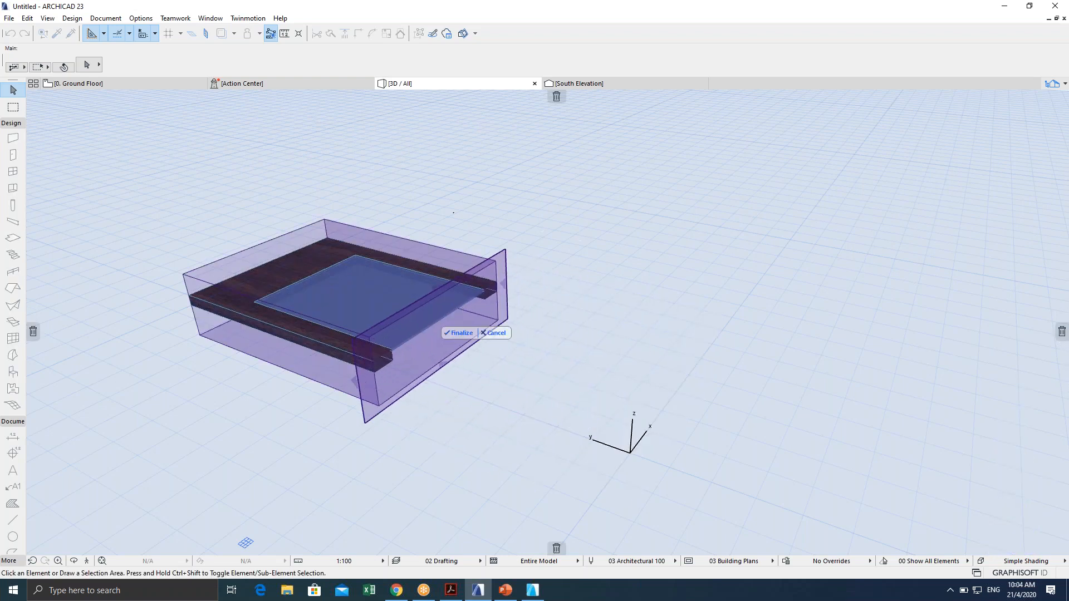
pyautogui.click(461, 333)
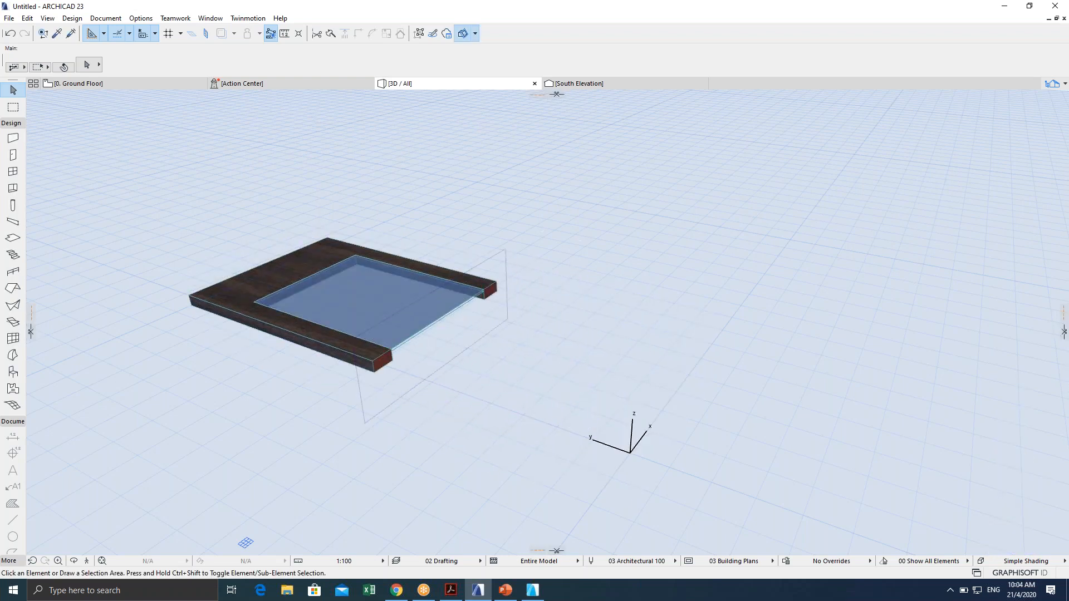
# Select the glass slab at the cut face and move it down 20 into the door panel's thickness.
pyautogui.scroll(4, 391, 358)
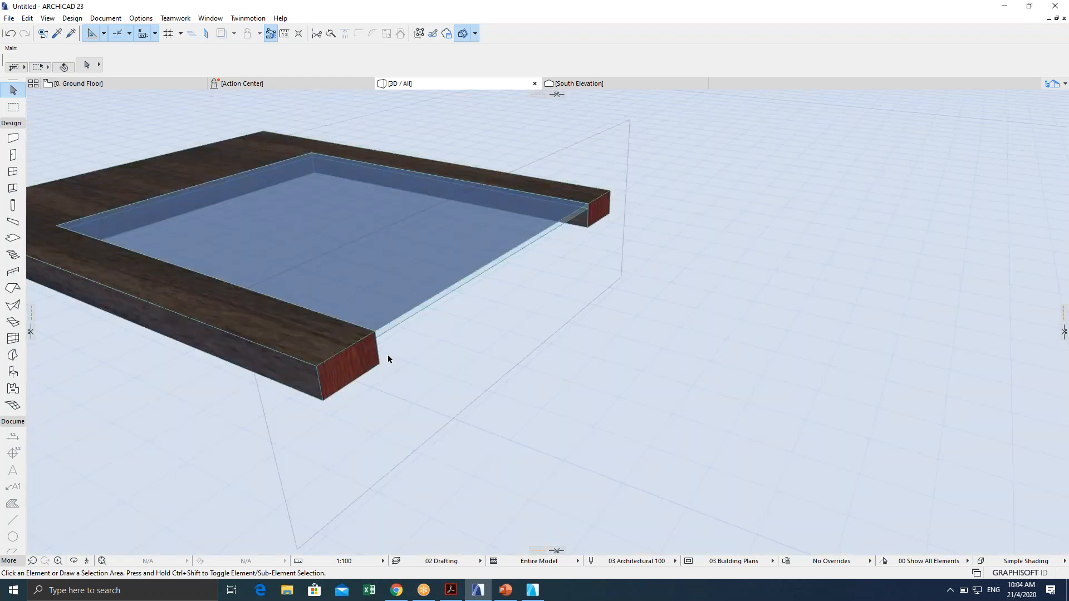
pyautogui.keyDown('shift'); pyautogui.moveTo(388, 359); pyautogui.dragTo(324, 289, button='middle'); pyautogui.keyUp('shift')
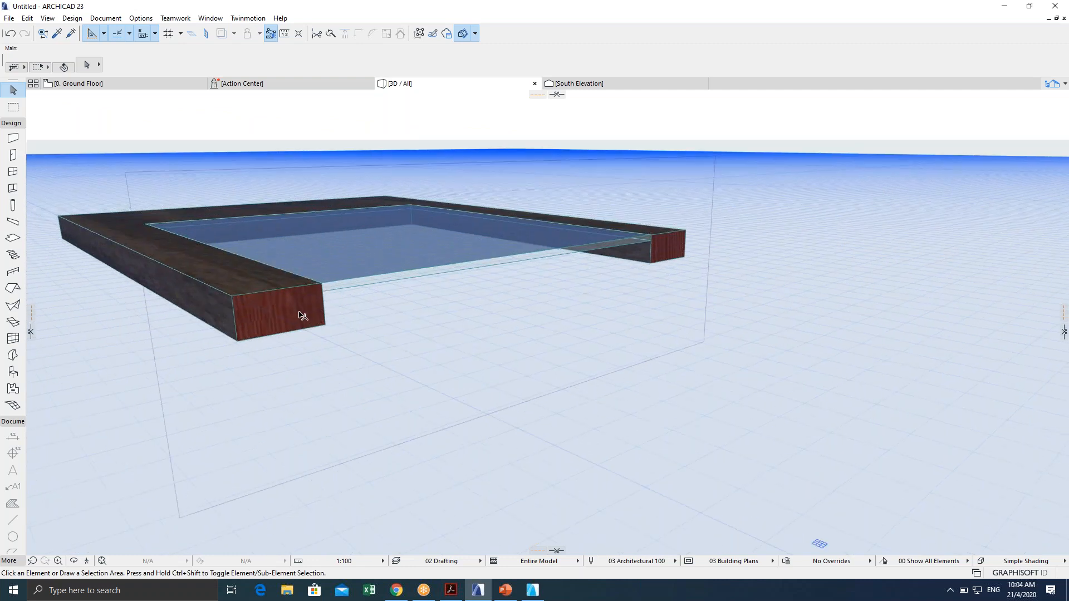
pyautogui.moveTo(346, 293); pyautogui.dragTo(393, 252, button='middle')
pyautogui.scroll(3, 366, 283)
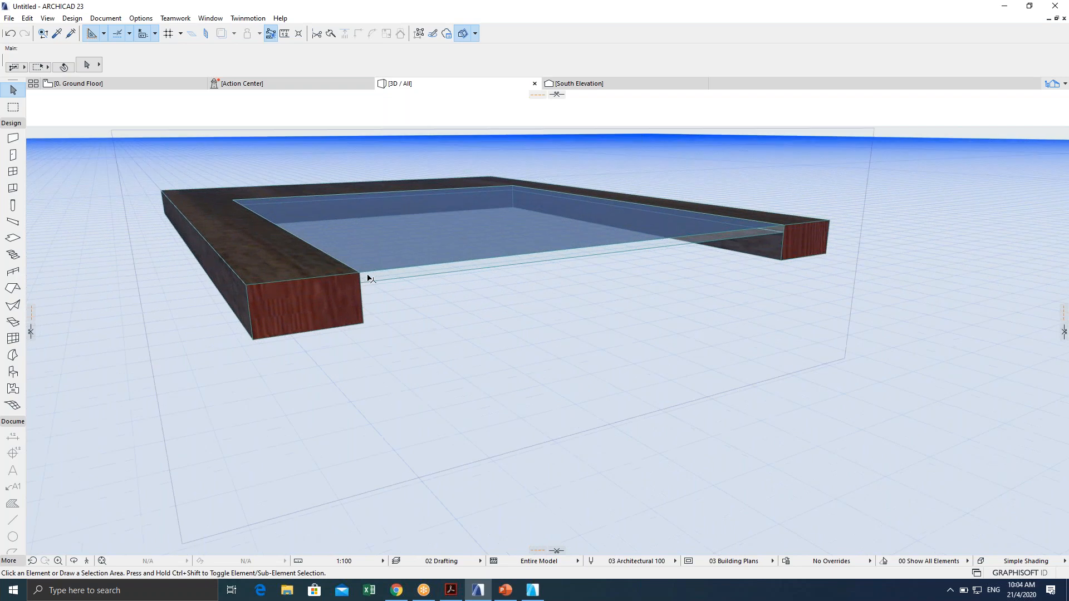
pyautogui.press('Escape')
pyautogui.click(367, 275)
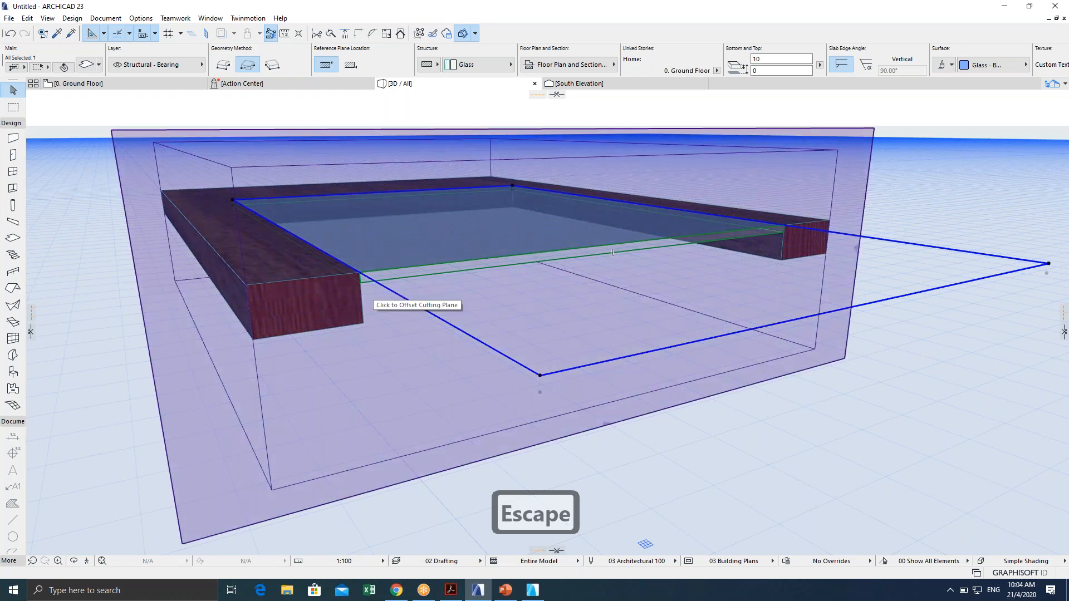
pyautogui.hotkey('ctrl', 'd')
pyautogui.click(361, 274)
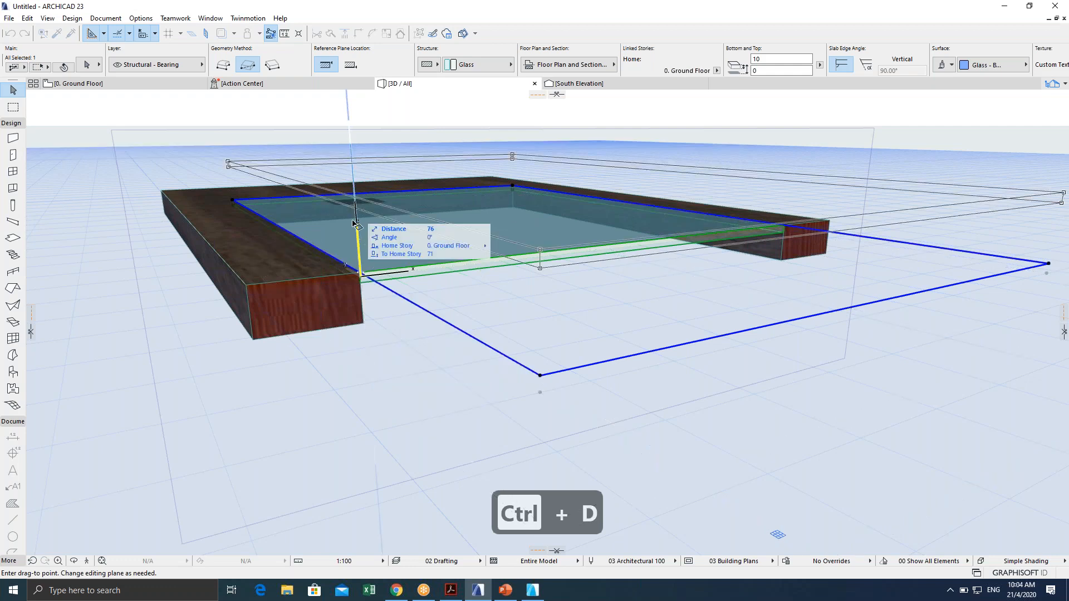
pyautogui.click(255, 317)
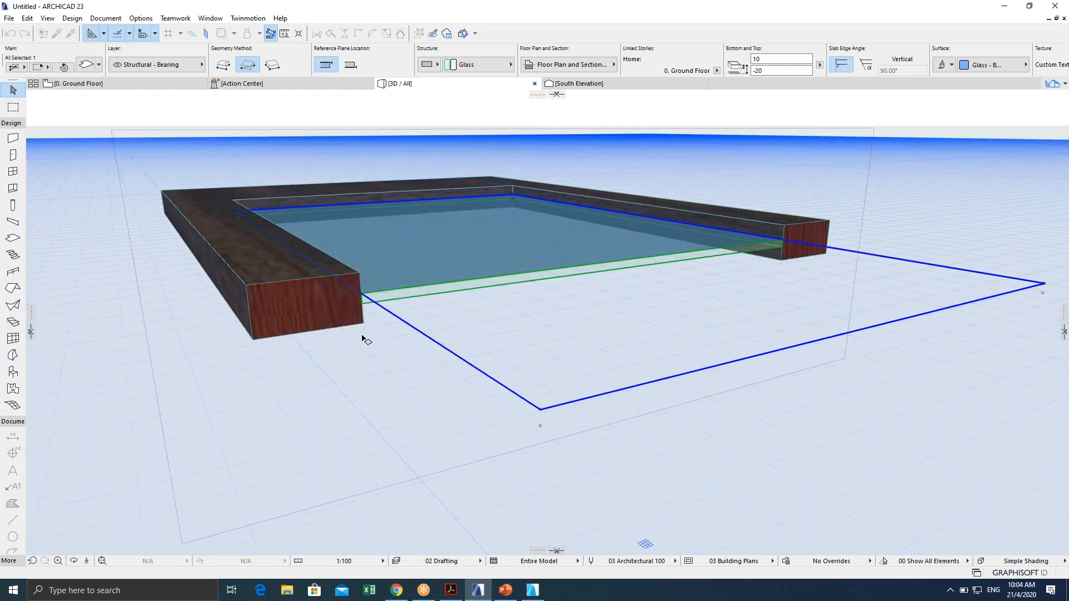
# Deselect the glass slab, delete all cutting planes and turn off their display to show the whole door.
pyautogui.scroll(-3, 396, 329)
pyautogui.keyDown('shift'); pyautogui.moveTo(366, 319); pyautogui.dragTo(376, 365, button='middle'); pyautogui.keyUp('shift')
pyautogui.scroll(4, 375, 320)
pyautogui.scroll(-3, 375, 321)
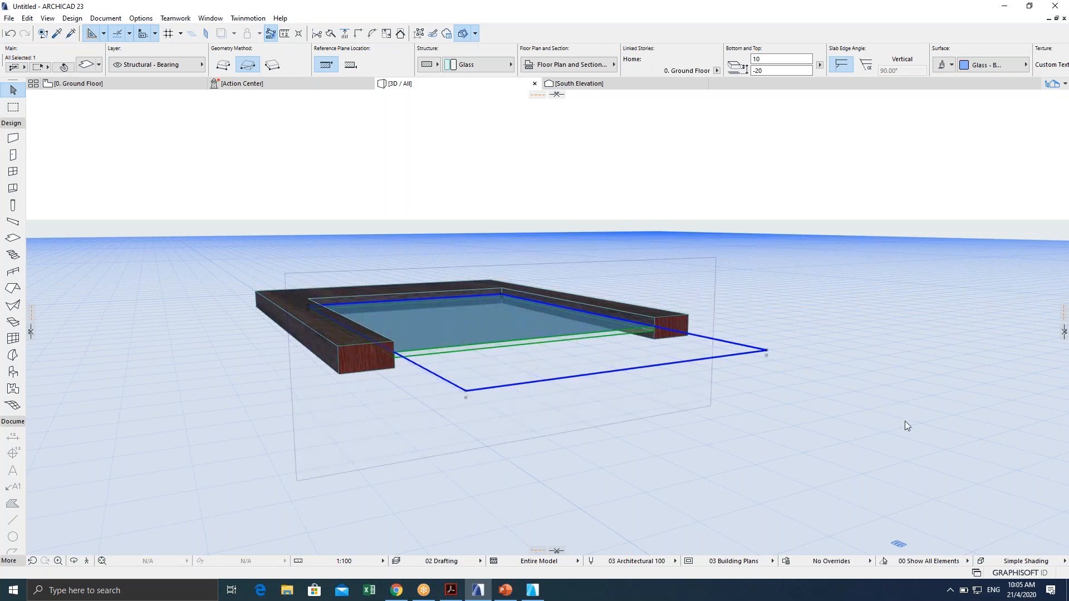
pyautogui.press('Escape')
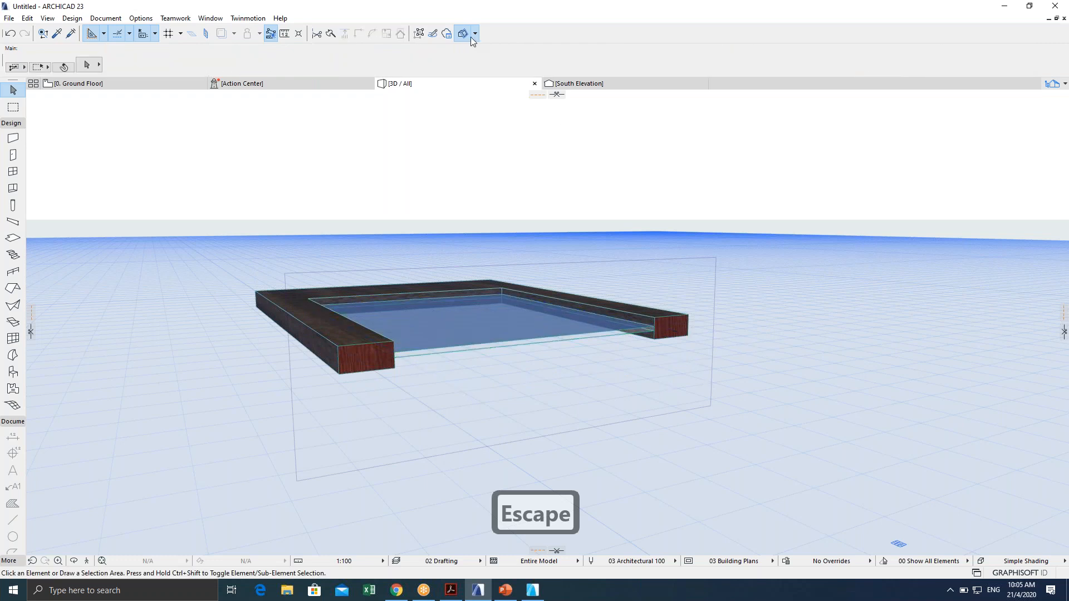
pyautogui.click(474, 34)
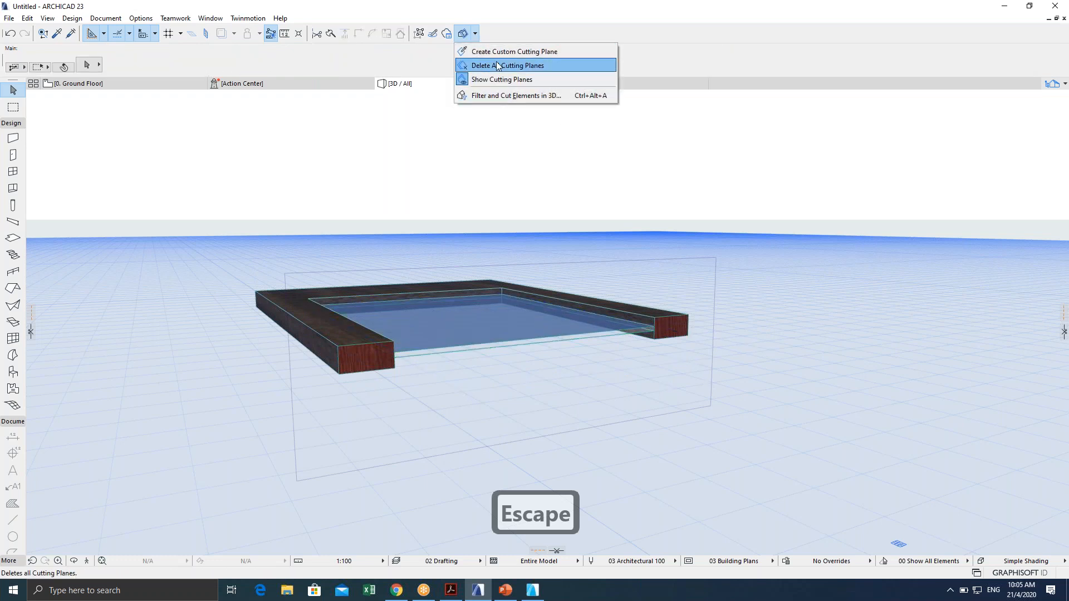
pyautogui.click(498, 65)
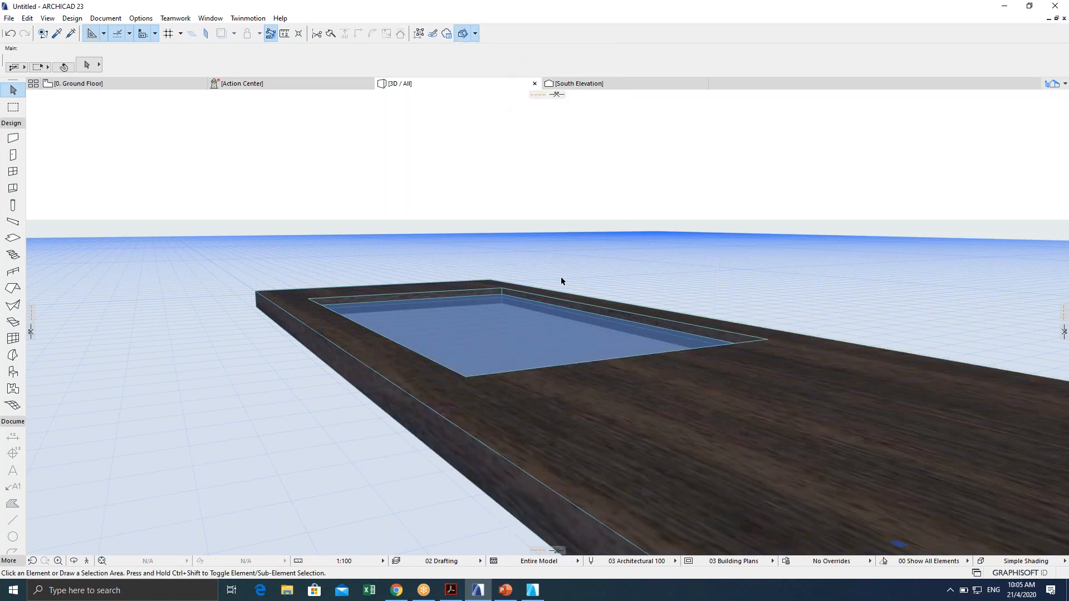
pyautogui.keyDown('shift'); pyautogui.moveTo(561, 283); pyautogui.dragTo(564, 317, button='middle'); pyautogui.keyUp('shift')
pyautogui.scroll(5, 623, 329)
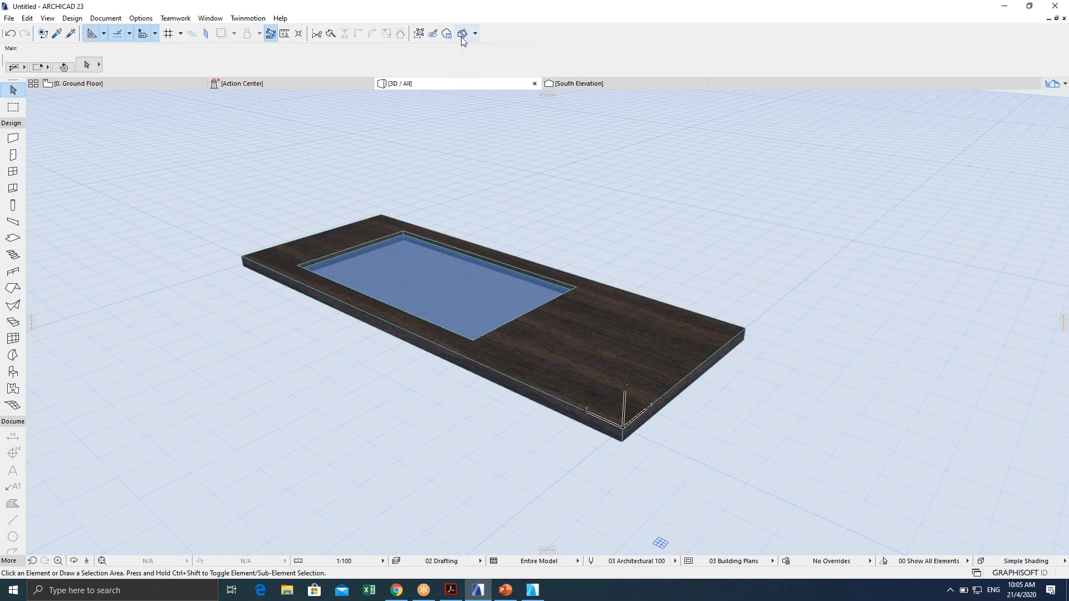
# Turn the cutting planes back on and cut across the door through the lowered glass slab.
pyautogui.click(461, 37)
pyautogui.click(561, 94)
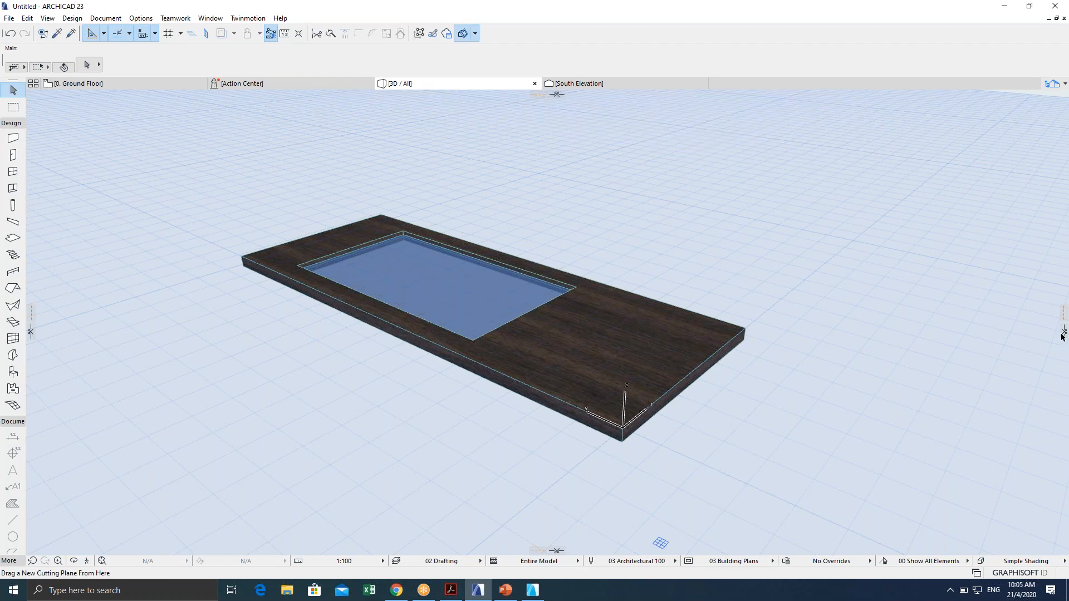
pyautogui.scroll(-3, 582, 351)
pyautogui.keyDown('shift'); pyautogui.moveTo(583, 357); pyautogui.dragTo(713, 350, button='middle'); pyautogui.keyUp('shift')
pyautogui.moveTo(1064, 333)
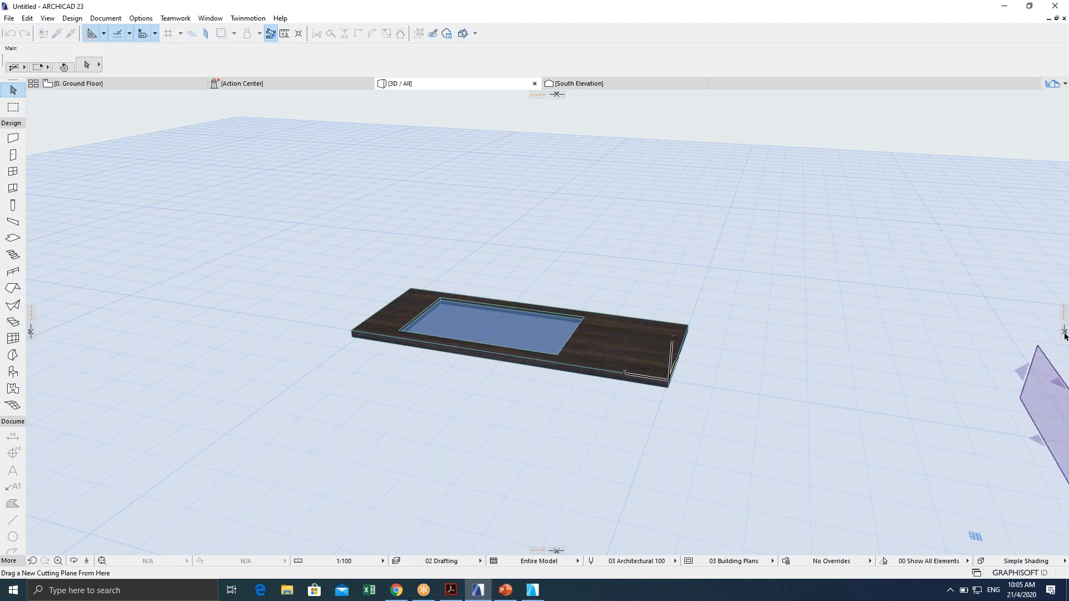
pyautogui.moveTo(1064, 334)
pyautogui.mouseDown()
pyautogui.moveTo(1032, 346)
pyautogui.moveTo(712, 348)
pyautogui.moveTo(731, 357)
pyautogui.moveTo(633, 365)
pyautogui.moveTo(641, 365)
pyautogui.moveTo(502, 347)
pyautogui.moveTo(543, 346)
pyautogui.mouseUp()
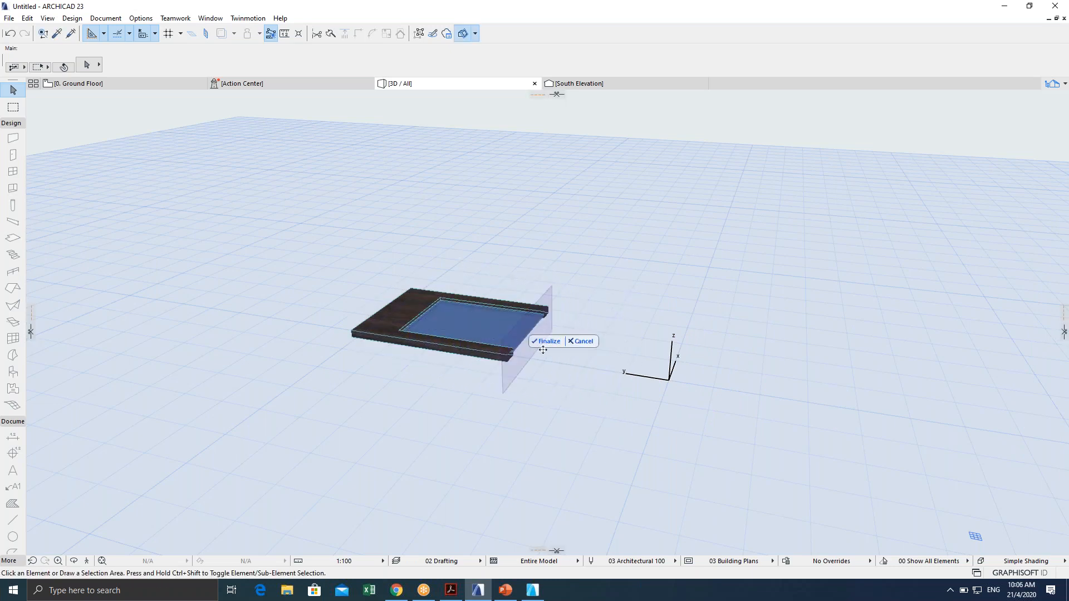
pyautogui.click(547, 341)
# Examine the glass slab's position within the panel's thickness at the cut, and select that slab.
pyautogui.scroll(2, 517, 353)
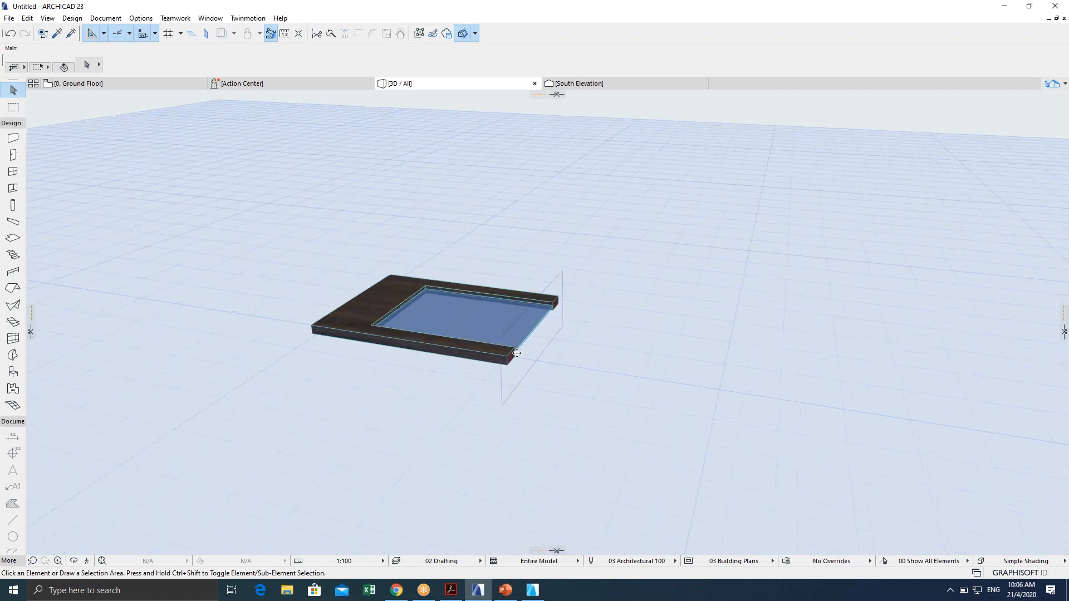
pyautogui.scroll(4, 517, 353)
pyautogui.keyDown('shift'); pyautogui.moveTo(492, 346); pyautogui.dragTo(371, 332, button='middle'); pyautogui.keyUp('shift')
pyautogui.scroll(4, 512, 345)
pyautogui.scroll(-2, 512, 345)
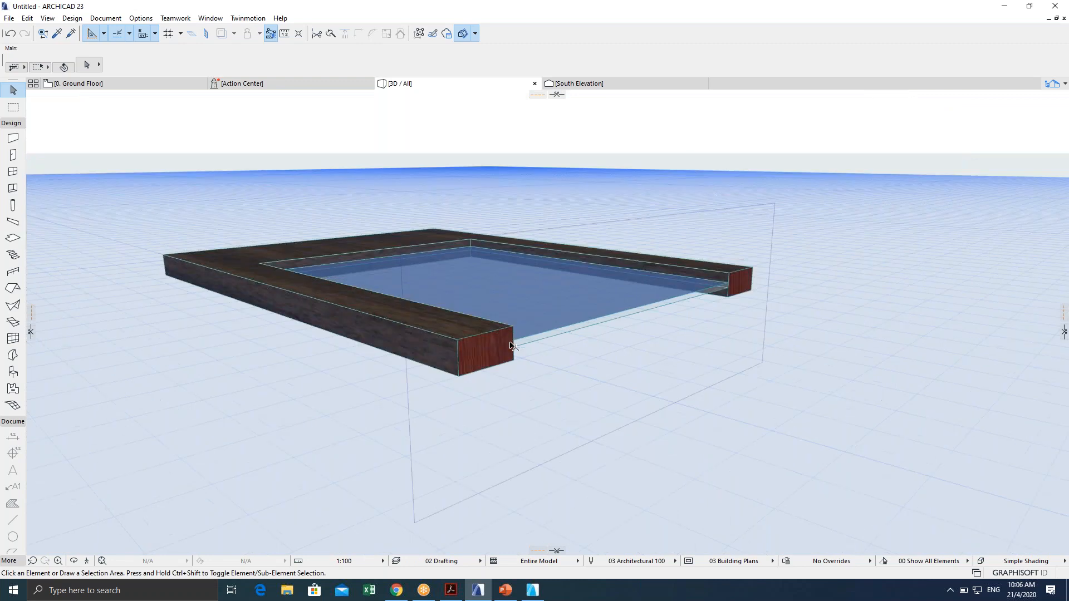
pyautogui.scroll(-2, 511, 345)
pyautogui.scroll(2, 515, 354)
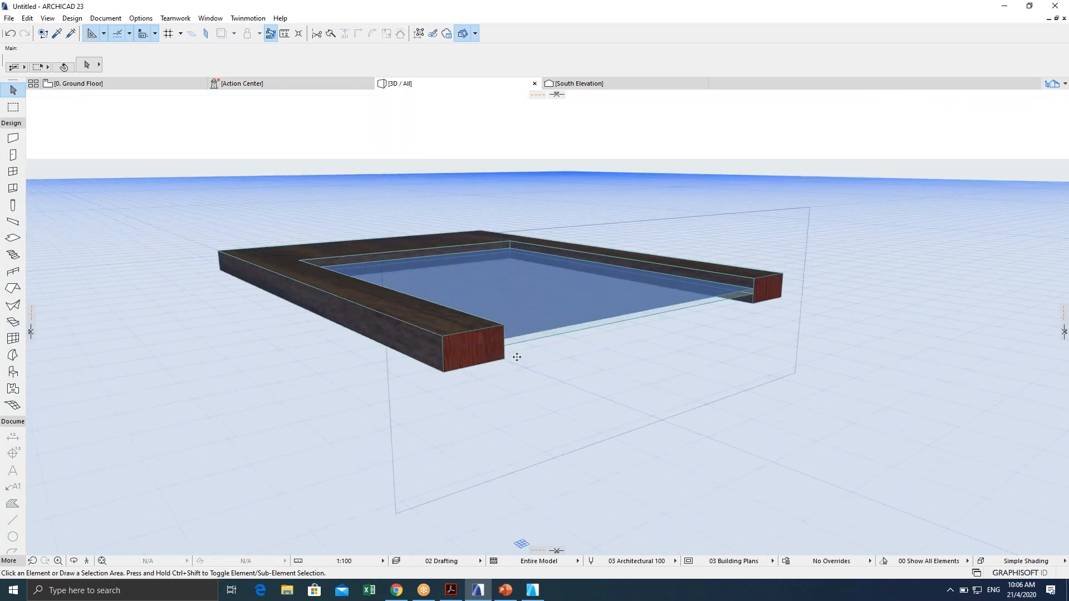
pyautogui.press('Escape')
pyautogui.press('Escape')
pyautogui.click(649, 312)
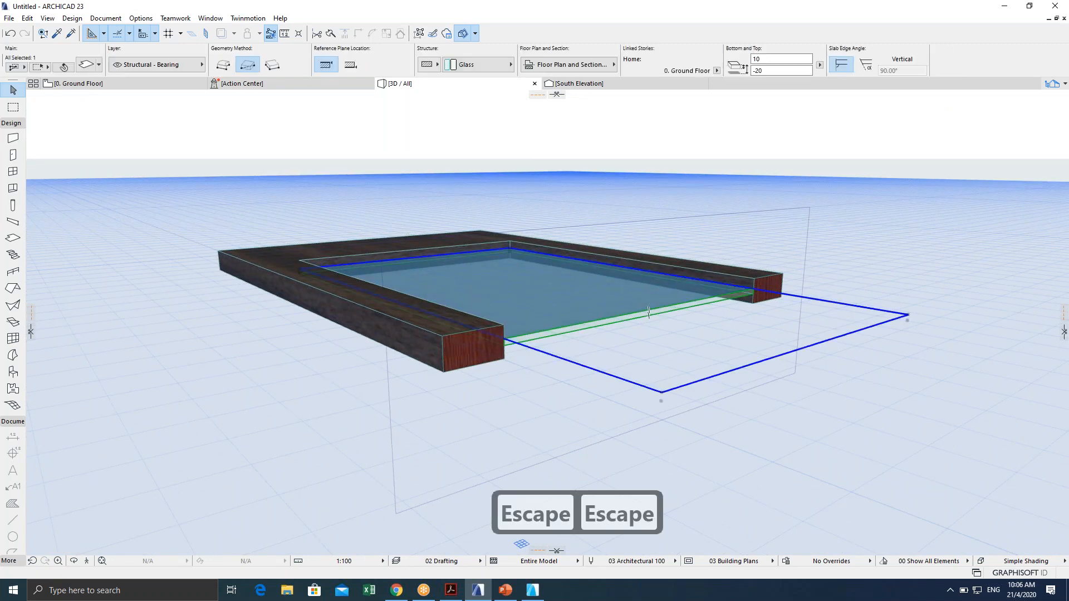
pyautogui.hotkey('ctrl', 't')
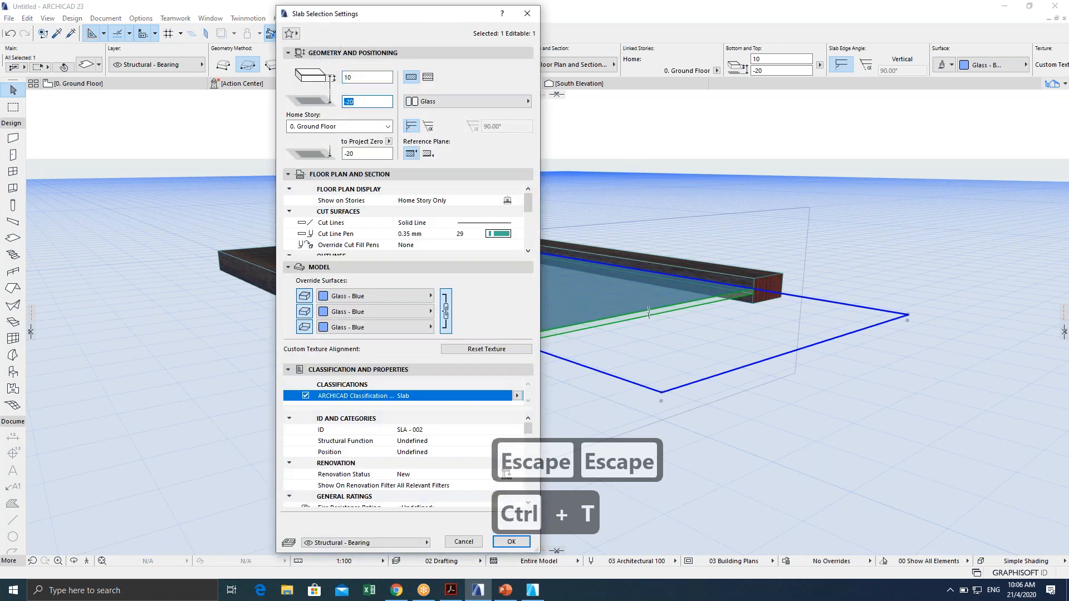
pyautogui.write('0')
pyautogui.press('Escape')
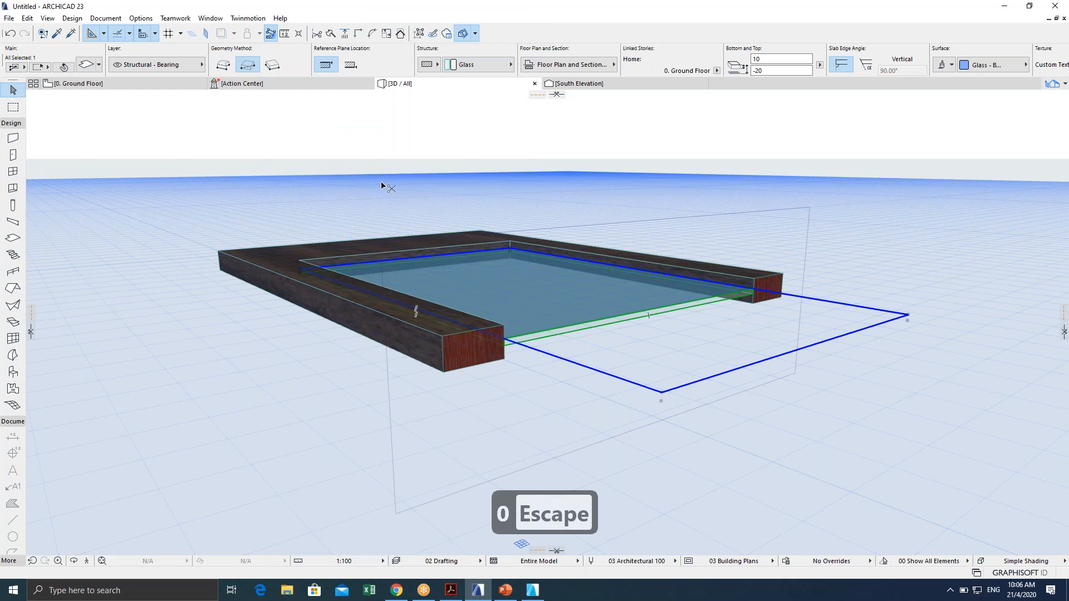
# Set the glass slab's offset from its home story to 0, apply the settings and deselect the slab.
pyautogui.hotkey('ctrl', 't')
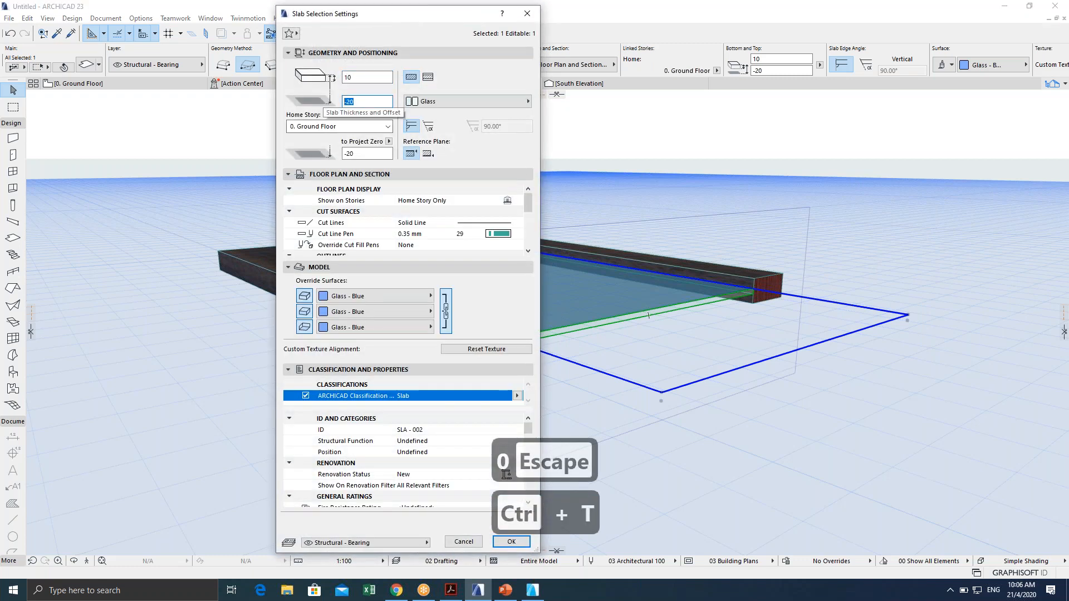
pyautogui.write('0')
pyautogui.press('Return')
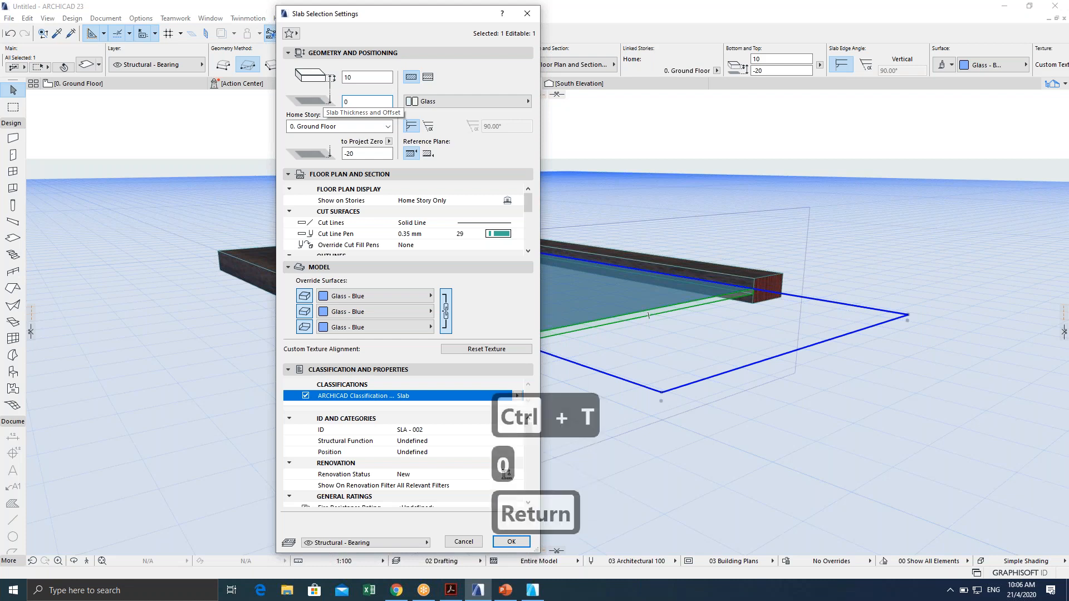
pyautogui.press('Escape')
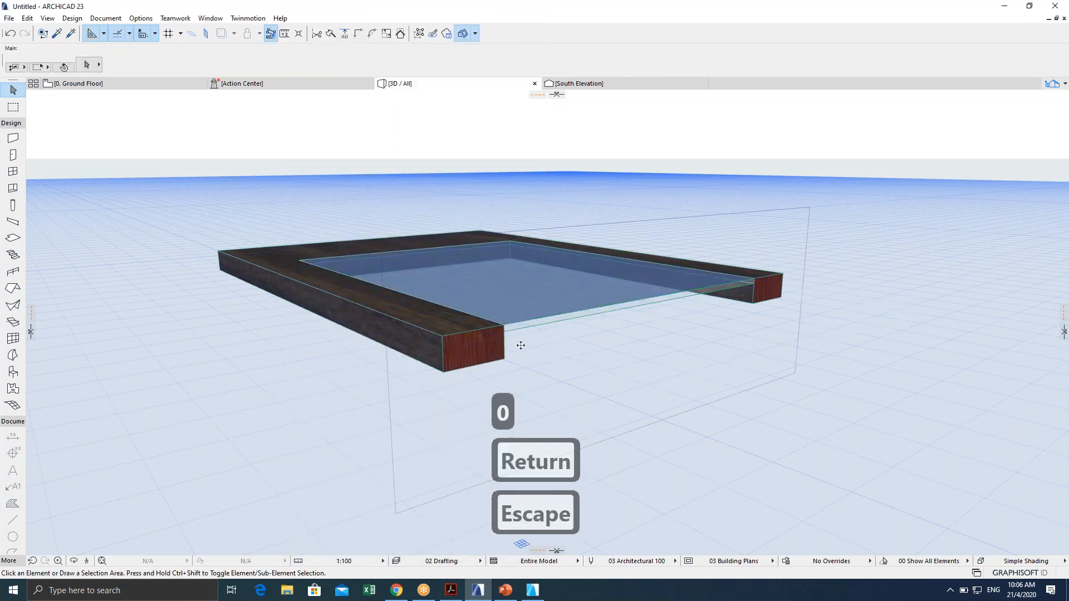
pyautogui.press('Escape')
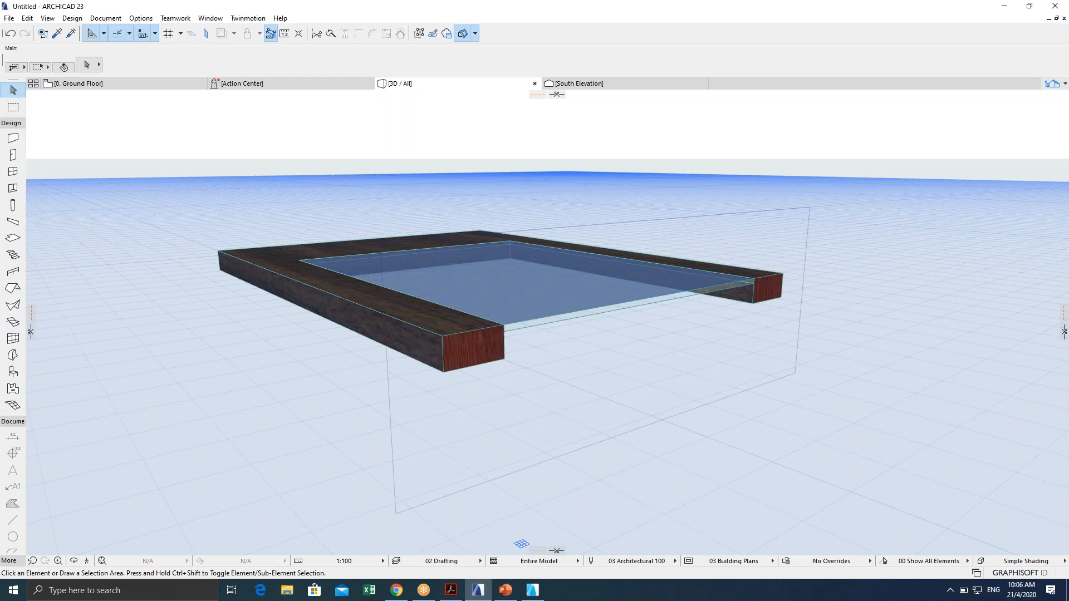
pyautogui.moveTo(549, 406); pyautogui.dragTo(578, 423, button='middle')
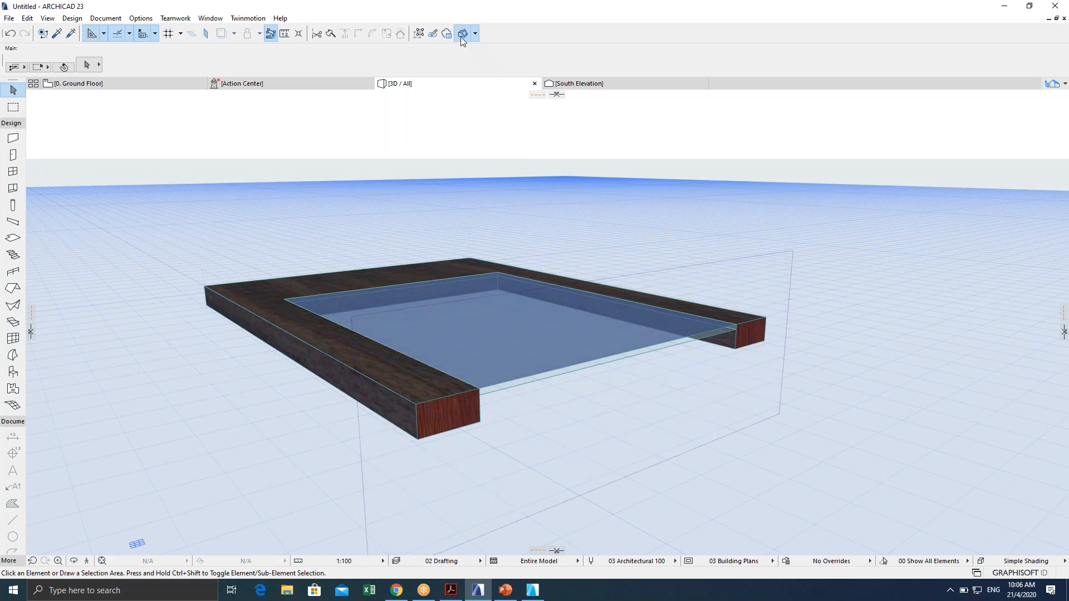
pyautogui.click(475, 33)
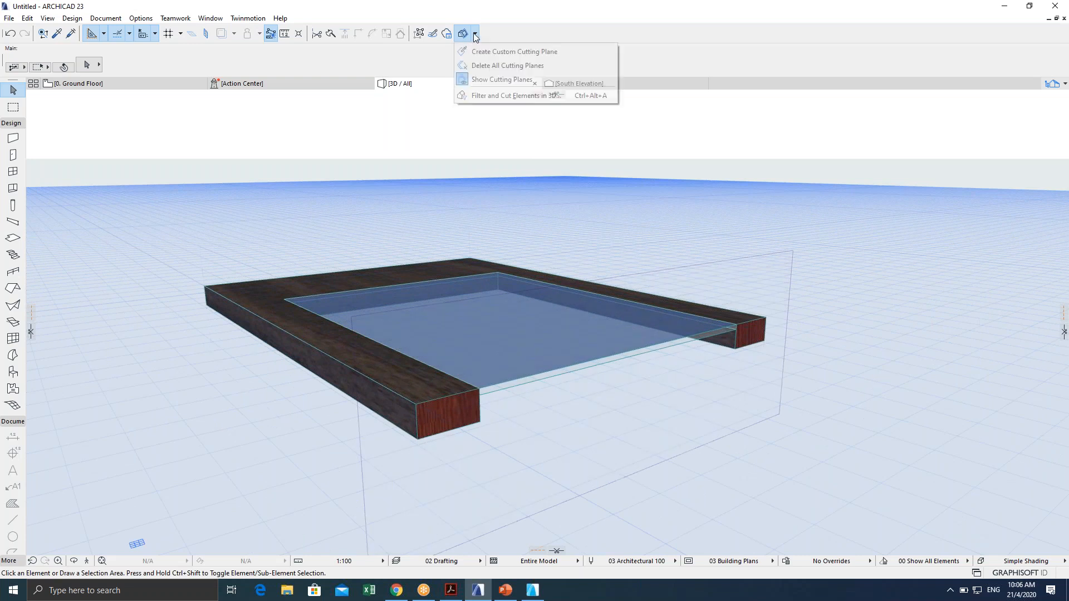
pyautogui.click(505, 96)
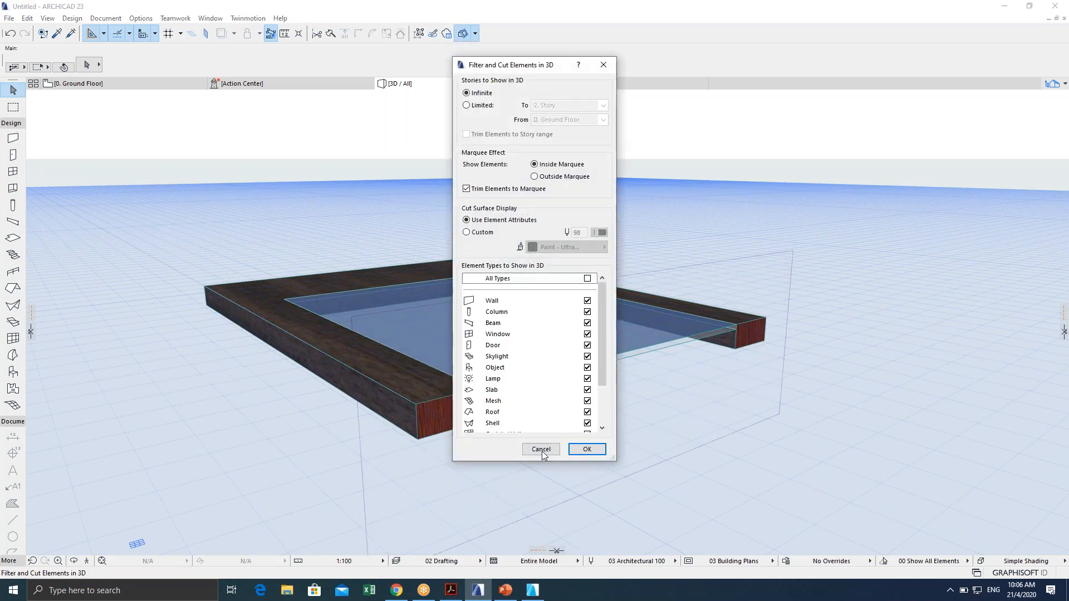
pyautogui.click(541, 450)
# Delete all 3D cutting planes and hide their controls to show the complete door panel.
pyautogui.click(475, 34)
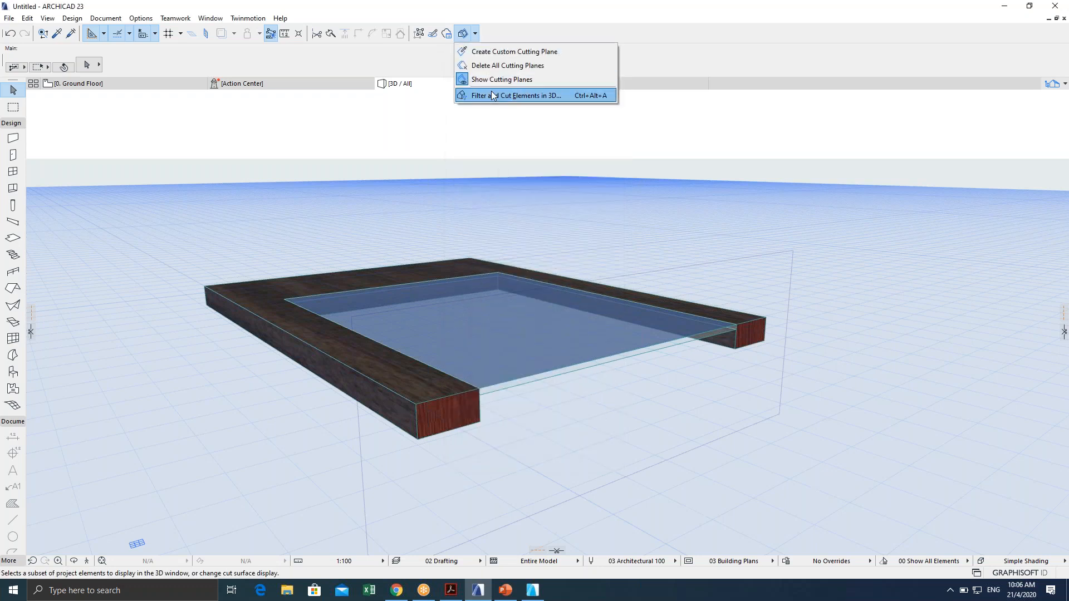
pyautogui.click(497, 66)
pyautogui.press('Escape')
pyautogui.press('Escape')
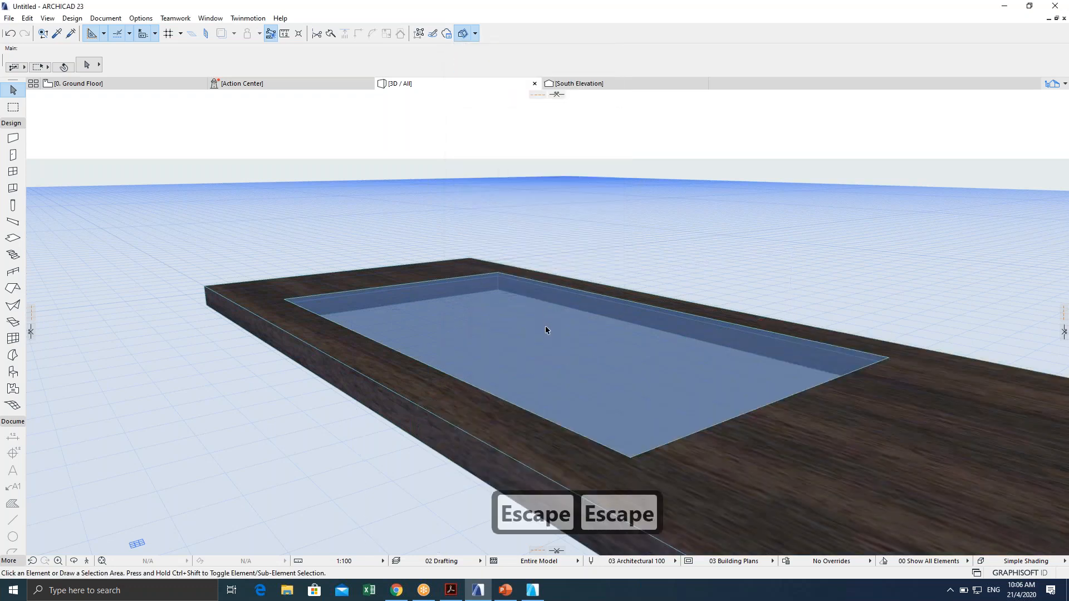
pyautogui.scroll(-8, 546, 331)
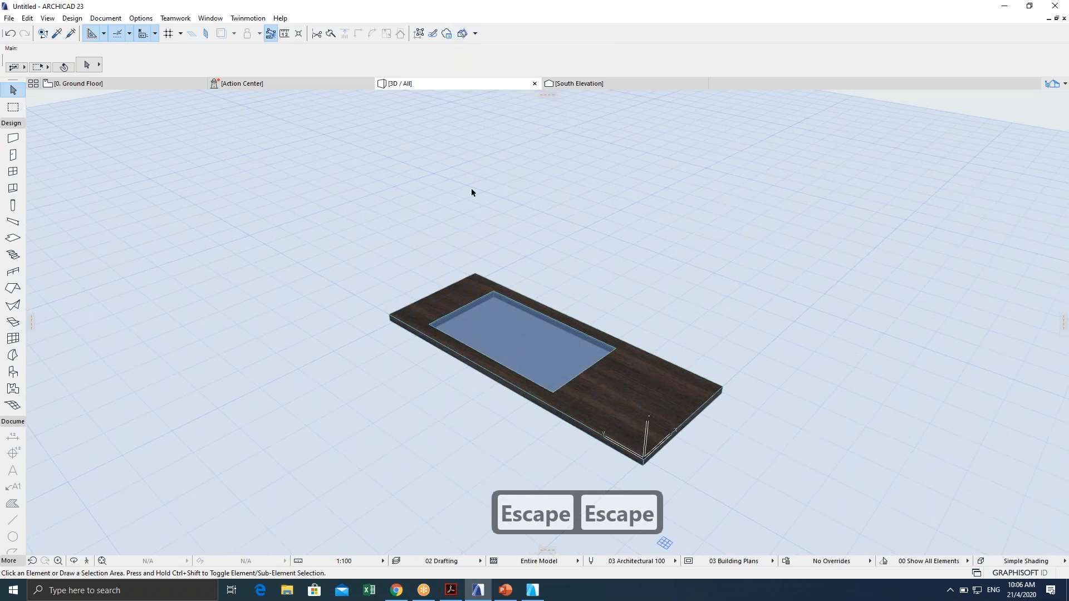
# Show the 3D cutting planes and cut across the door panel through the middle of its glass opening.
pyautogui.click(465, 34)
pyautogui.moveTo(659, 411); pyautogui.dragTo(618, 349, button='middle')
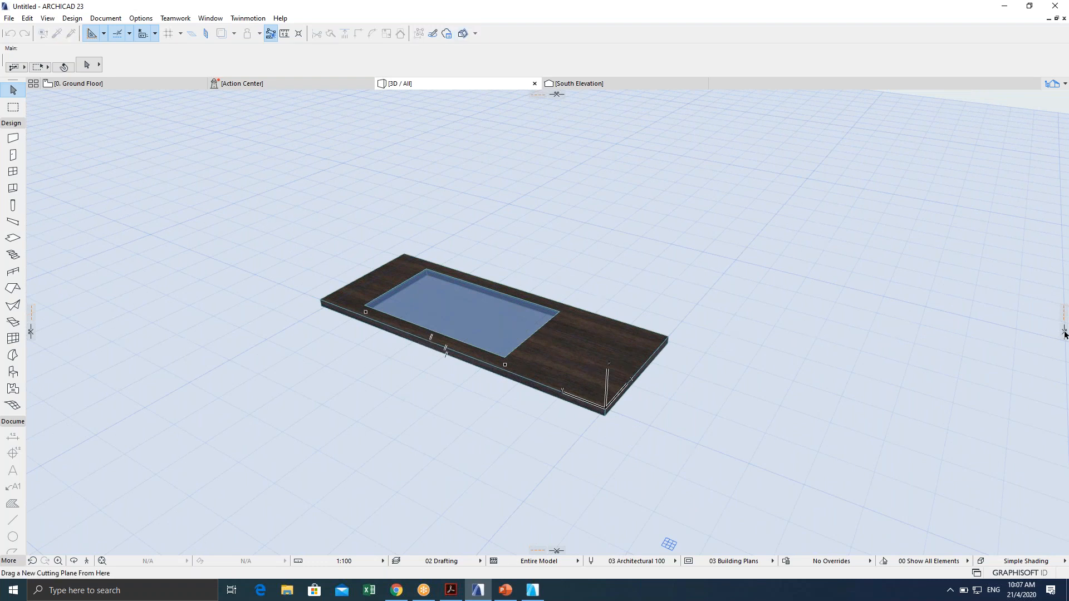
pyautogui.moveTo(1065, 333)
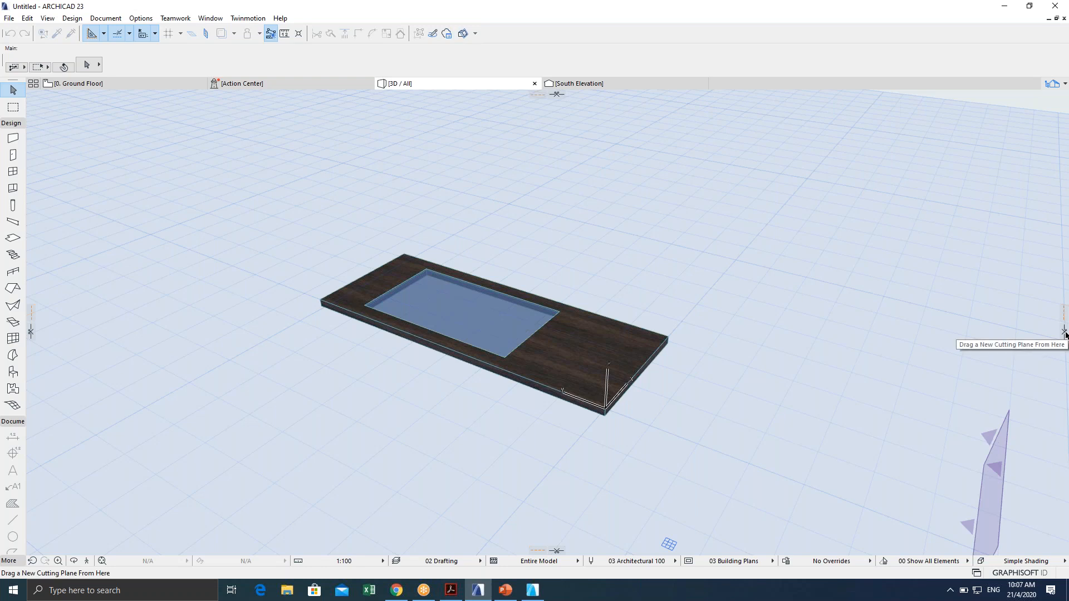
pyautogui.click(1066, 333)
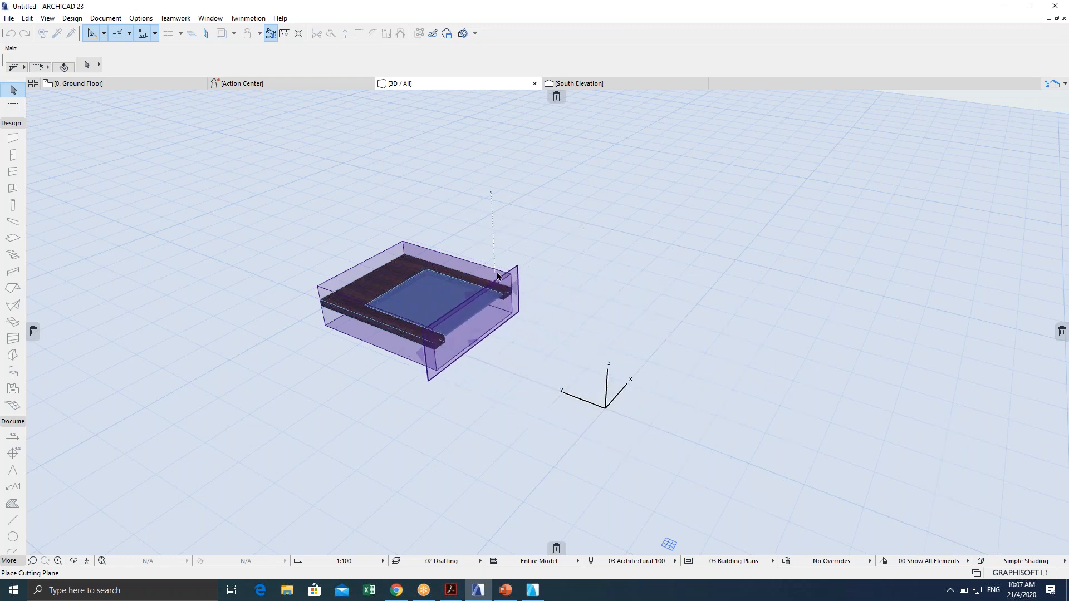
pyautogui.click(497, 275)
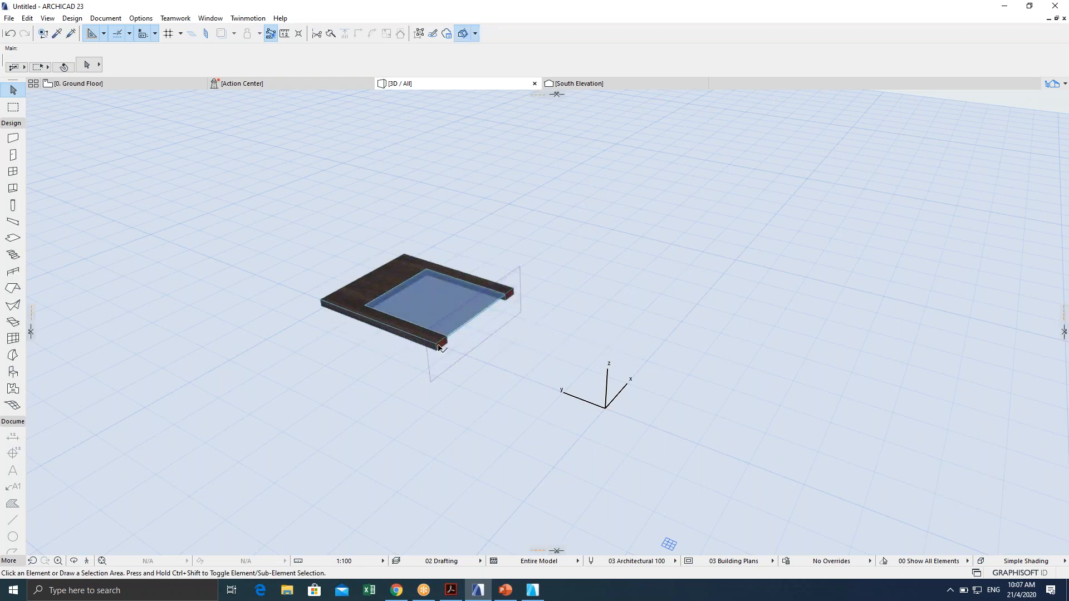
pyautogui.scroll(3, 449, 338)
pyautogui.scroll(2, 448, 338)
pyautogui.keyDown('shift'); pyautogui.moveTo(448, 338); pyautogui.dragTo(358, 342, button='middle'); pyautogui.keyUp('shift')
pyautogui.scroll(4, 401, 303)
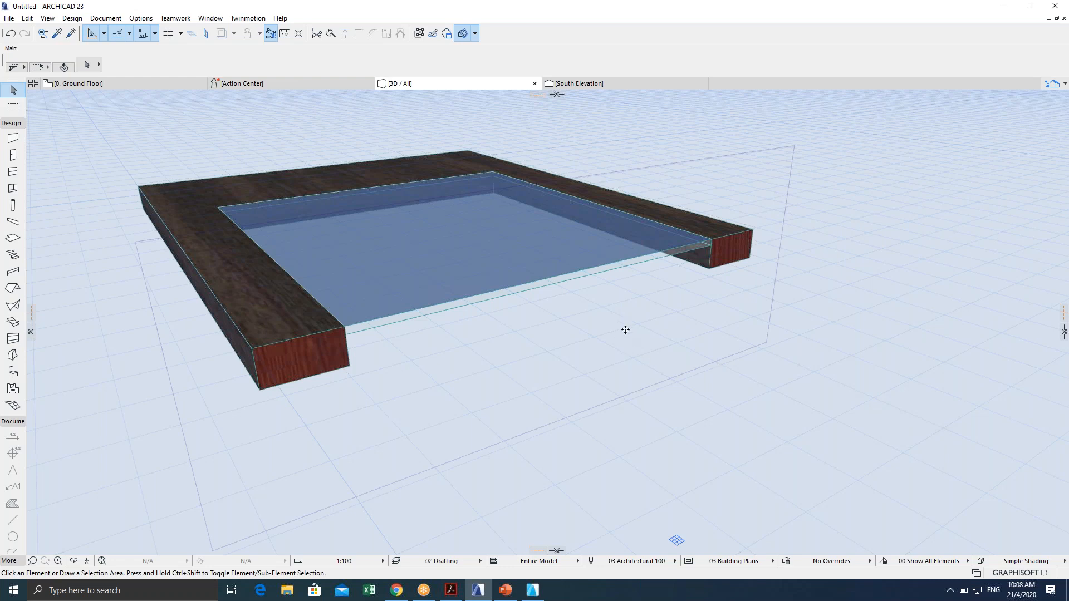
# Open the ground floor plan and turn off the 3D cutting planes' display there.
pyautogui.press('Escape')
pyautogui.press('F2')
pyautogui.press('Escape')
pyautogui.press('Escape')
pyautogui.press('Escape')
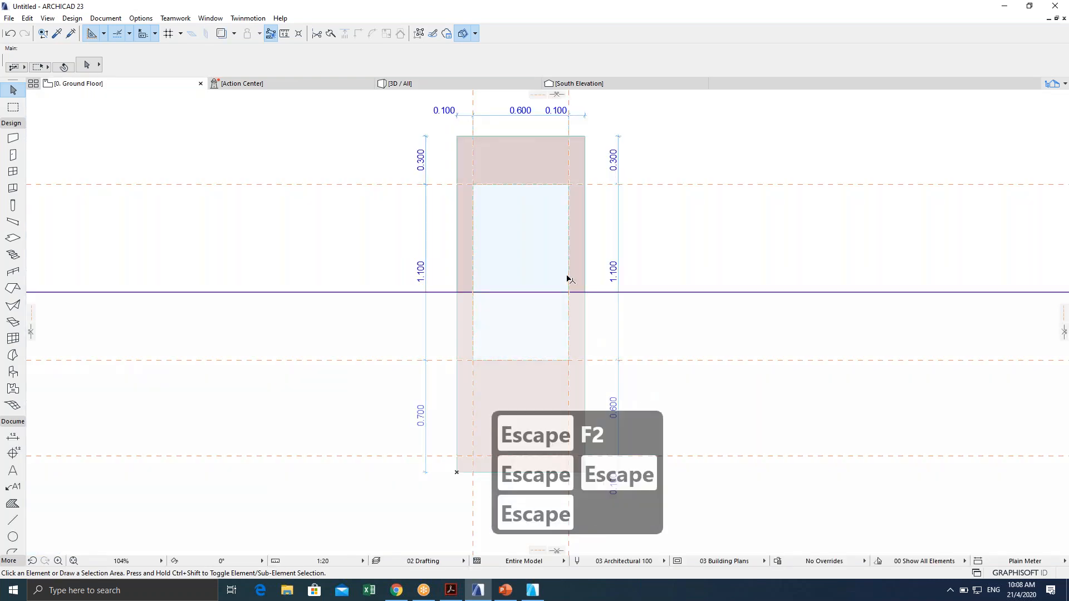
pyautogui.press('Escape')
pyautogui.press('Escape')
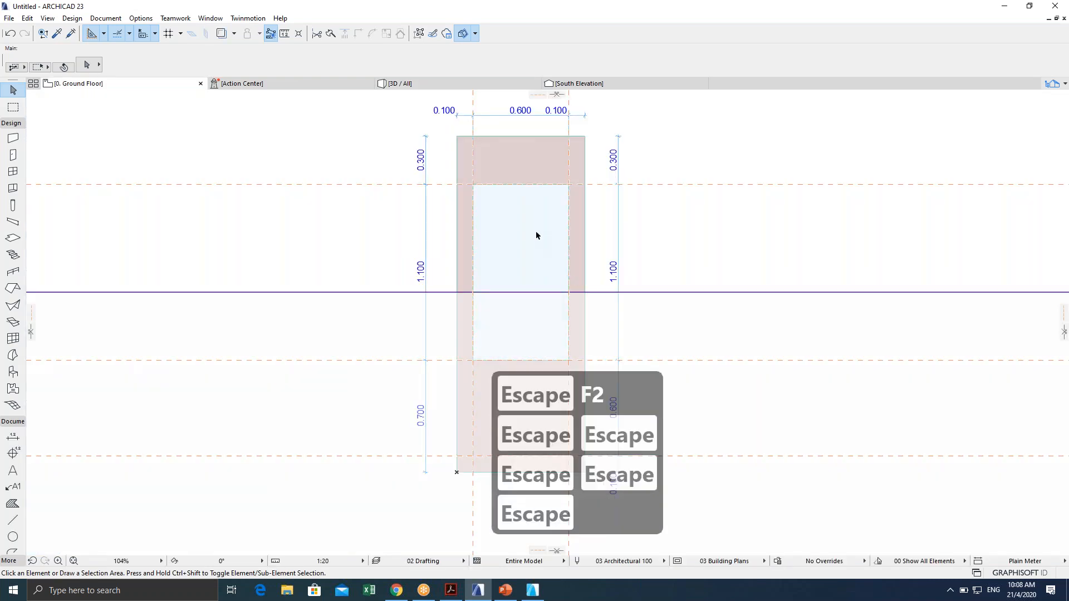
pyautogui.click(458, 38)
pyautogui.moveTo(519, 264); pyautogui.dragTo(499, 243, button='middle')
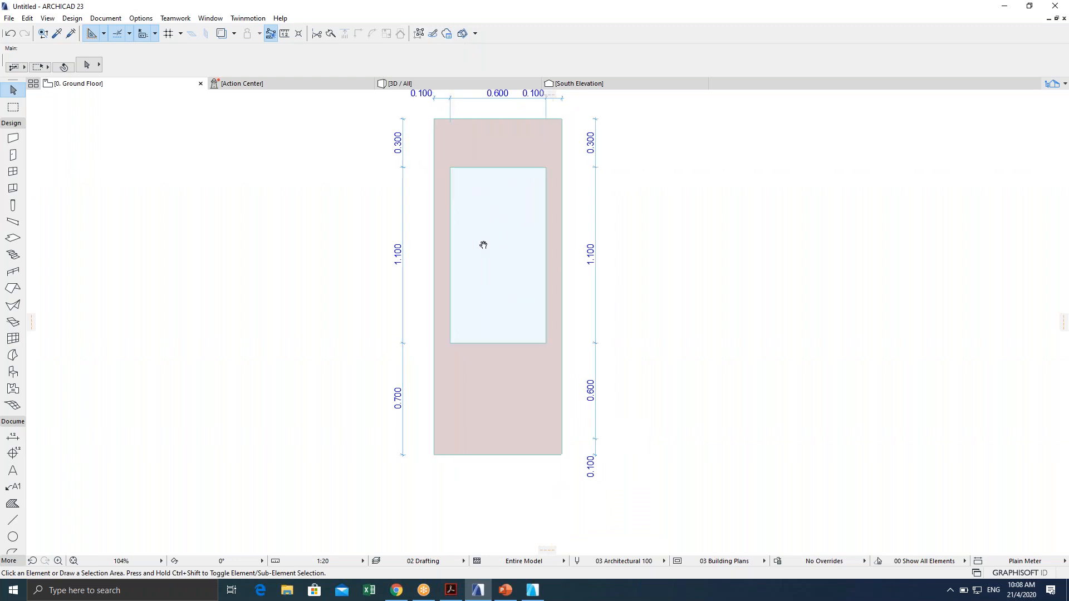
pyautogui.moveTo(483, 243); pyautogui.dragTo(465, 293, button='middle')
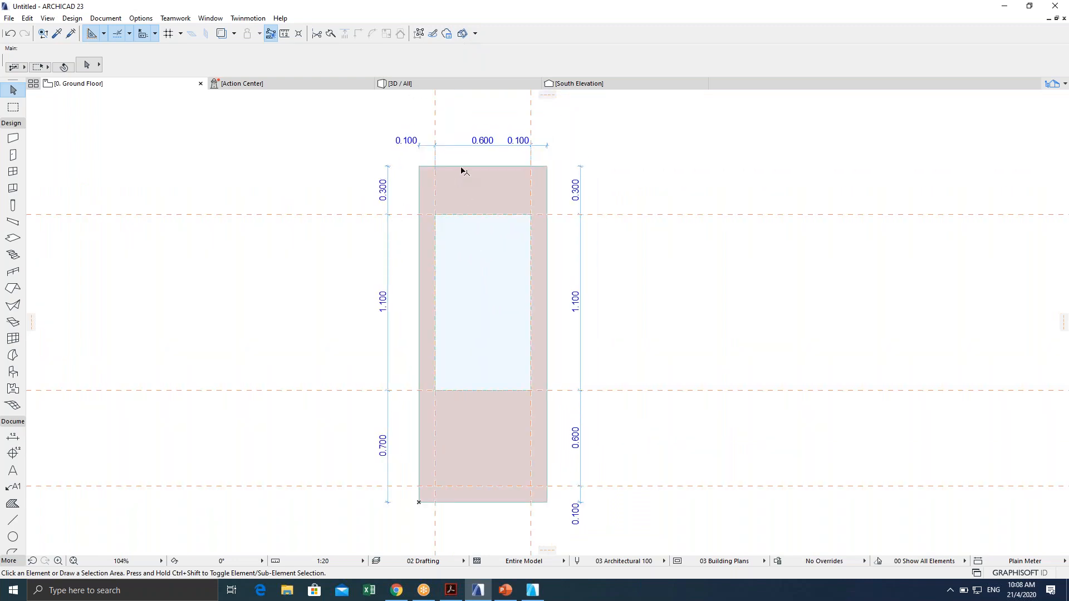
# Pick up the plywood door slab's settings as the Slab tool defaults on the floor plan, then leave the tool.
pyautogui.click(57, 35)
pyautogui.click(462, 166)
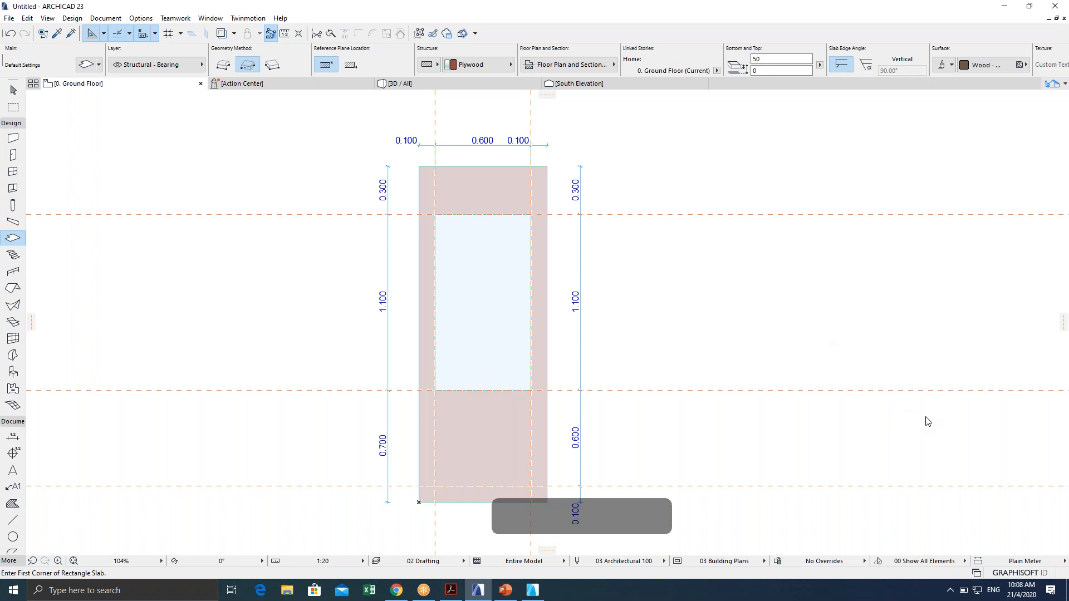
pyautogui.scroll(-3, 624, 341)
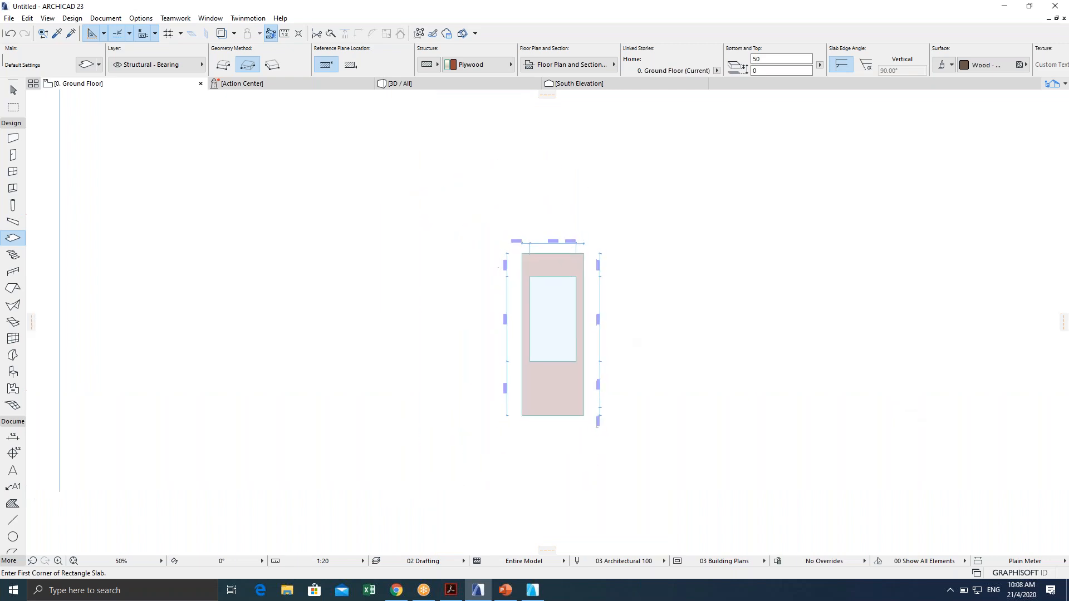
pyautogui.press('Escape')
pyautogui.press('F2')
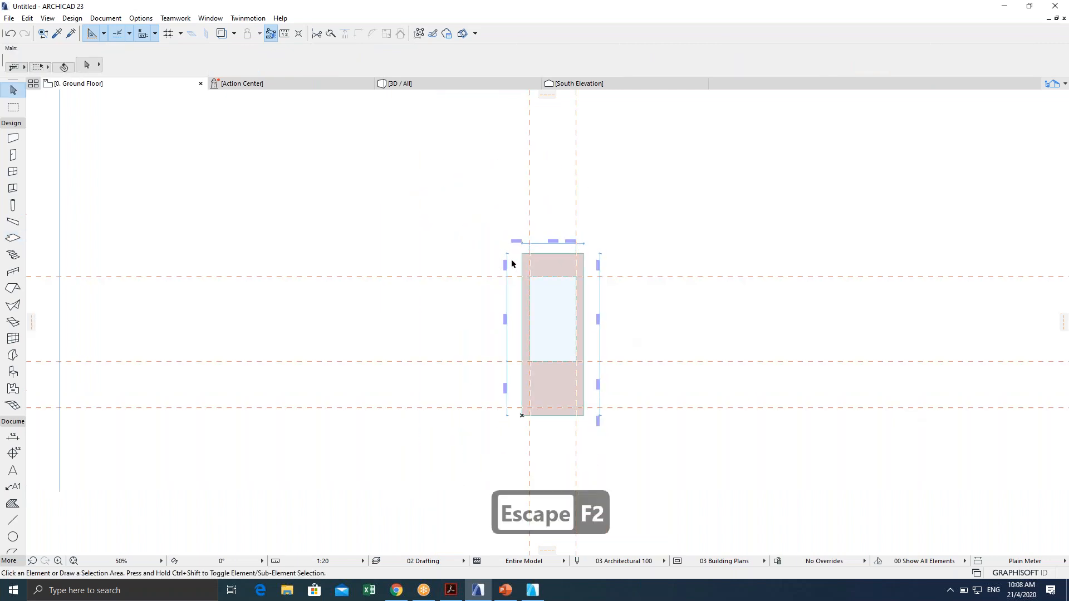
# Return to the 3D view and select the glass slab at the cut face of the door panel.
pyautogui.click(421, 84)
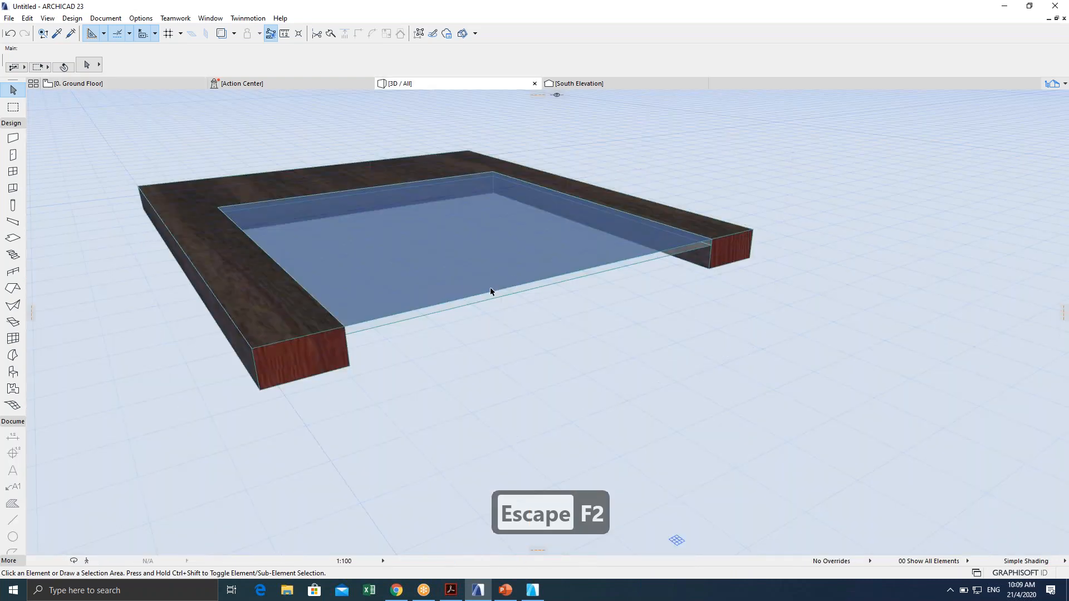
pyautogui.scroll(-1, 490, 292)
pyautogui.keyDown('shift'); pyautogui.moveTo(491, 292); pyautogui.dragTo(462, 269, button='middle'); pyautogui.keyUp('shift')
pyautogui.scroll(1, 394, 265)
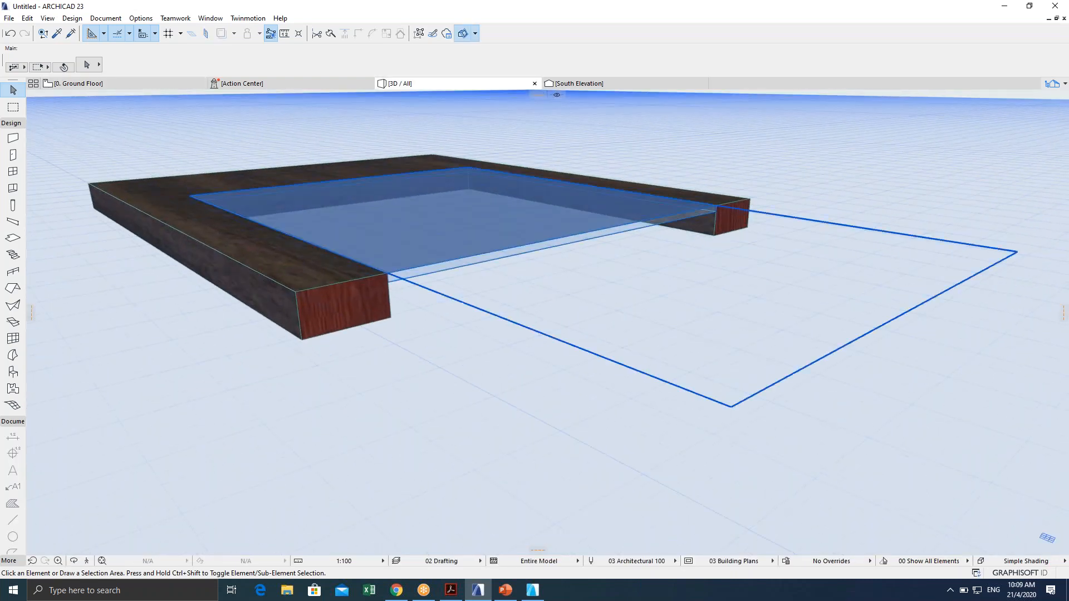
pyautogui.click(419, 225)
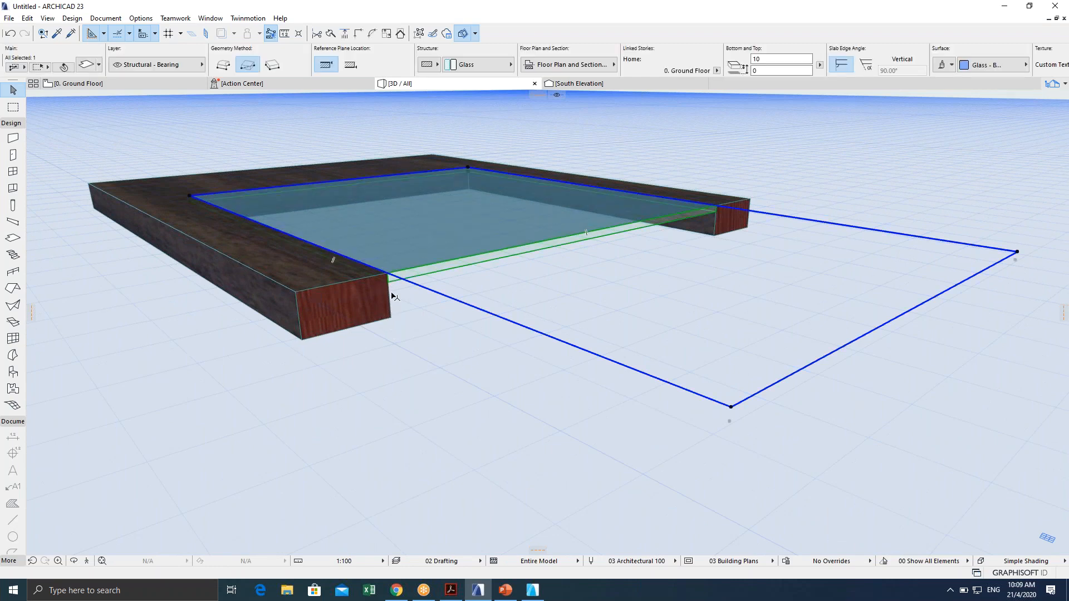
pyautogui.scroll(5, 387, 286)
pyautogui.scroll(-5, 366, 268)
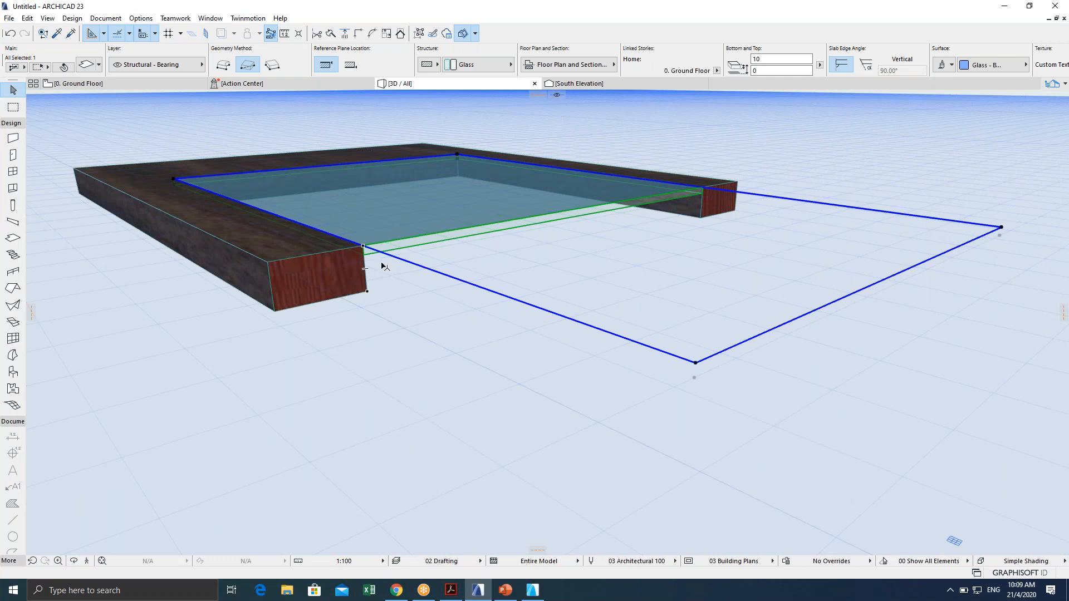
pyautogui.rightClick(387, 255)
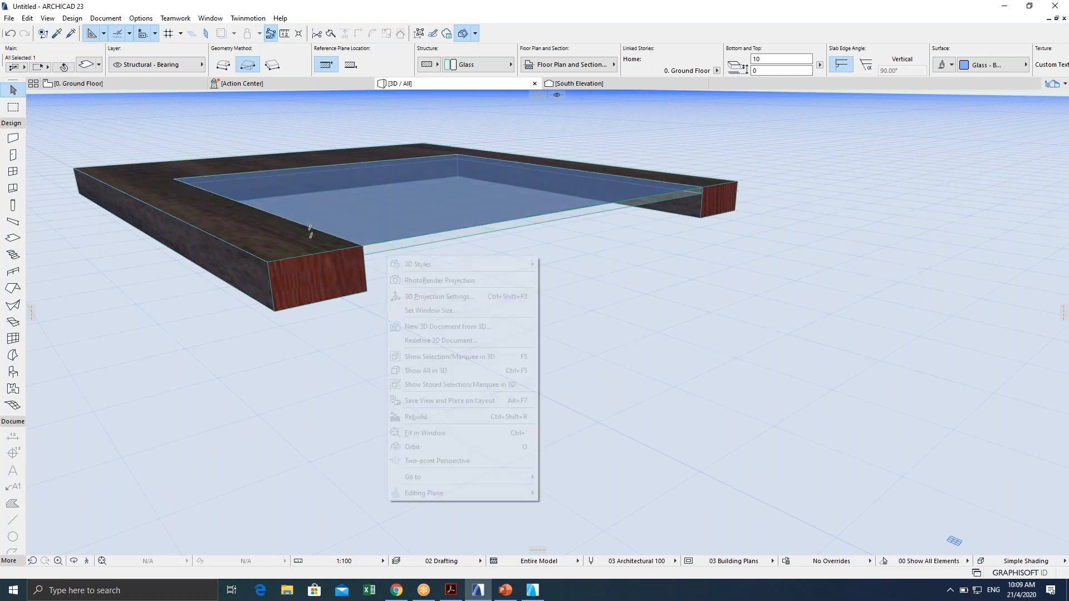
pyautogui.click(379, 244)
pyautogui.click(378, 248)
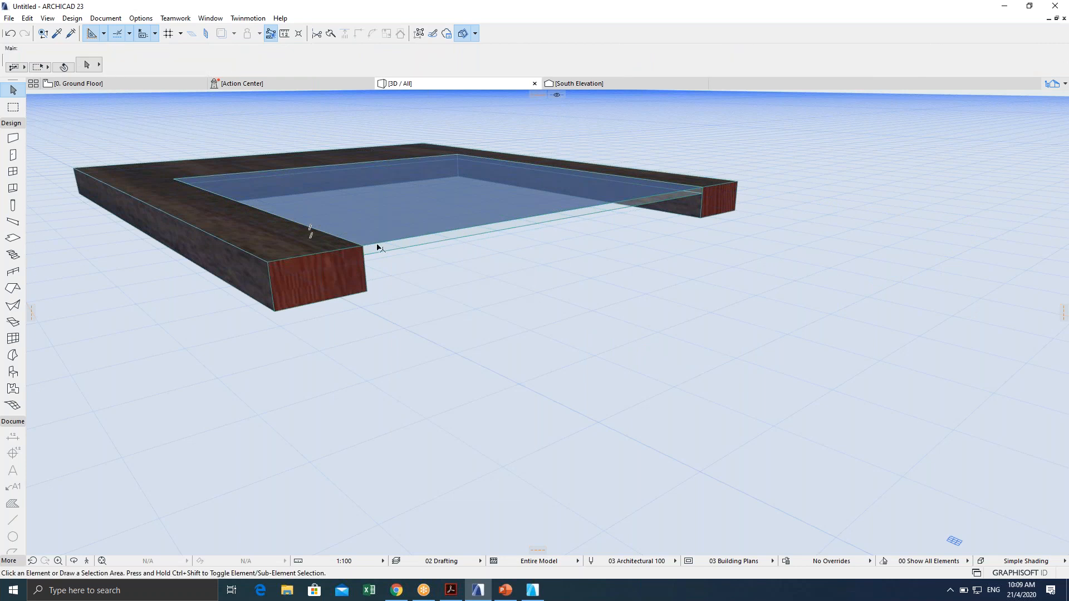
pyautogui.click(378, 248)
pyautogui.rightClick(379, 248)
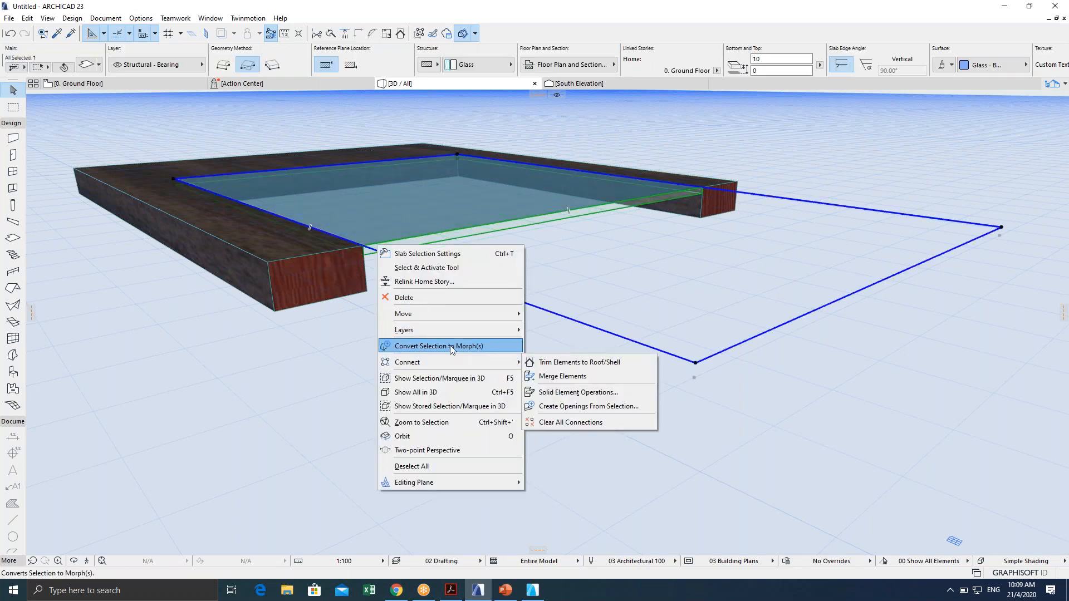
pyautogui.moveTo(456, 315)
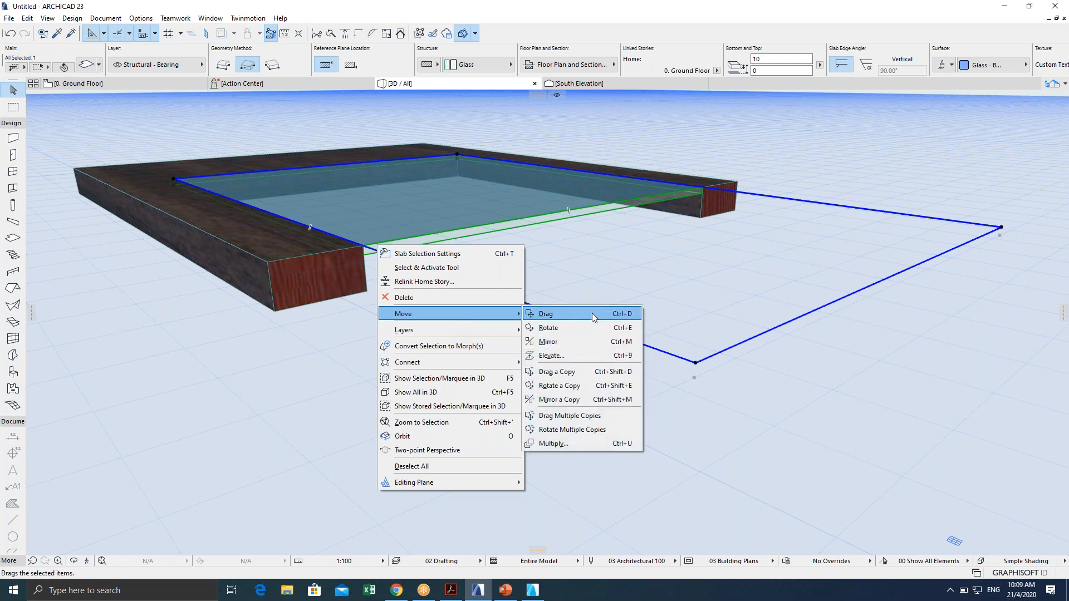
pyautogui.click(566, 317)
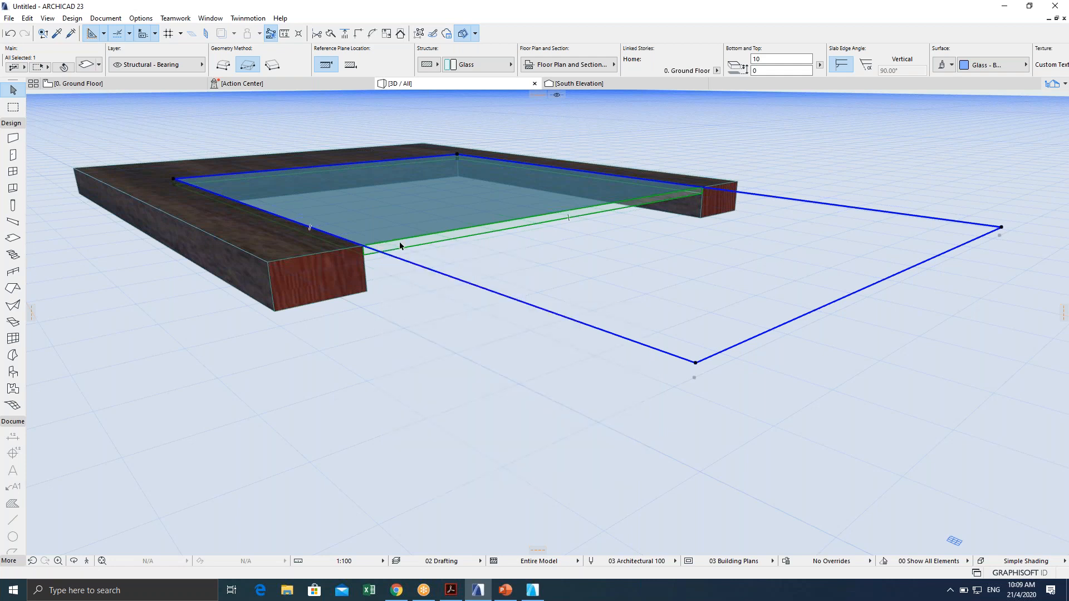
pyautogui.hotkey('ctrl', 'd')
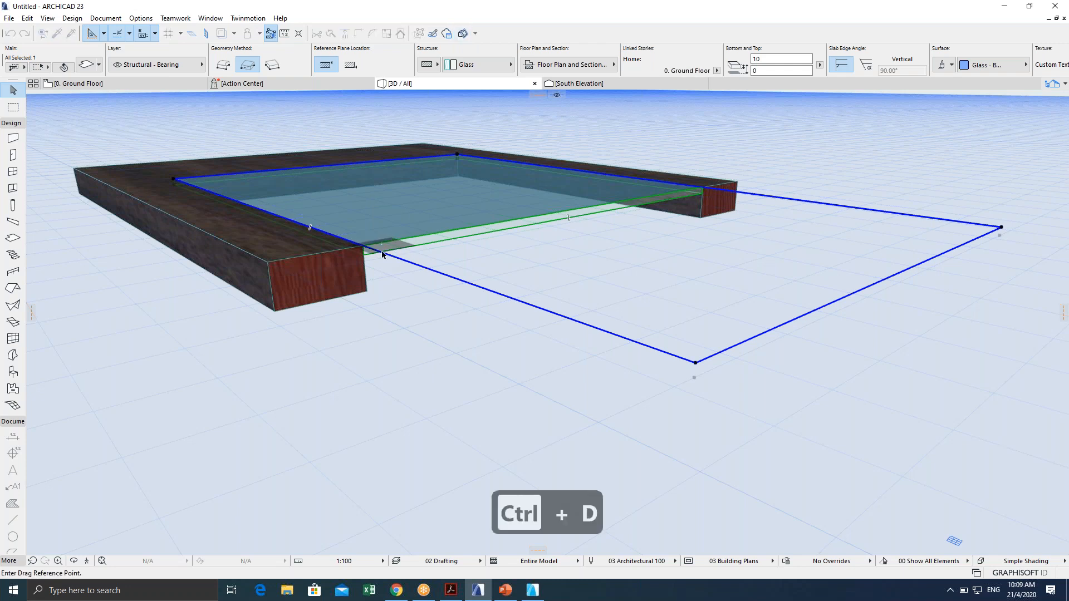
pyautogui.click(384, 246)
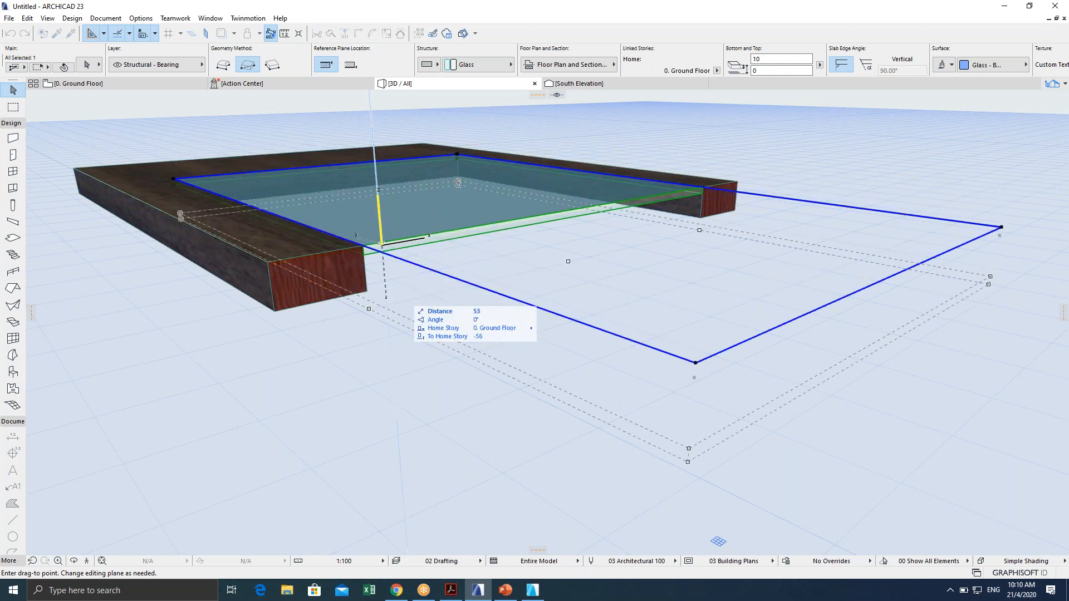
pyautogui.press('Escape')
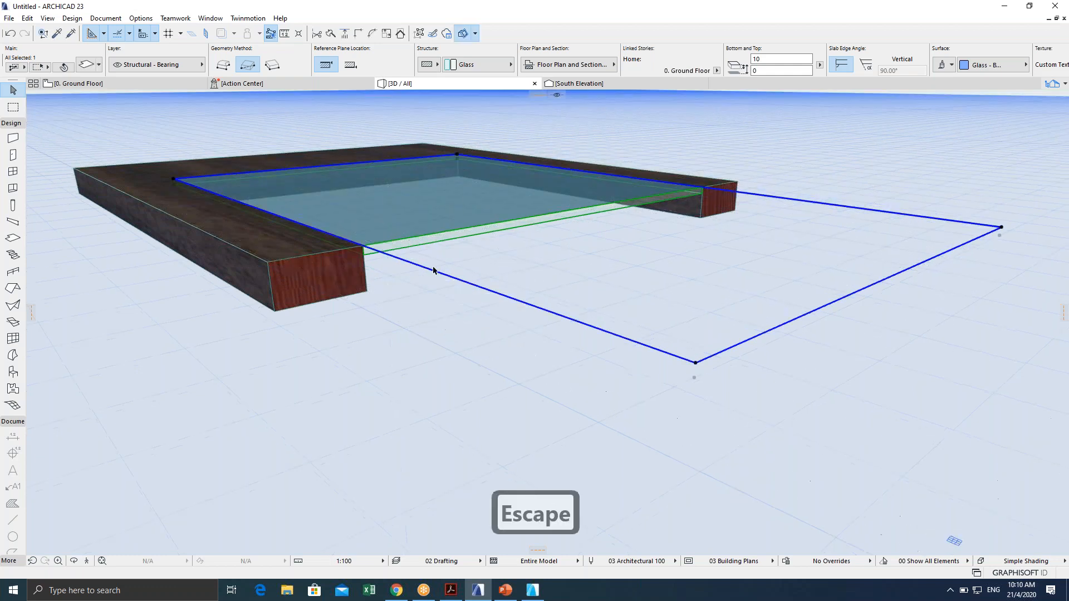
pyautogui.press('Escape')
pyautogui.press('Escape')
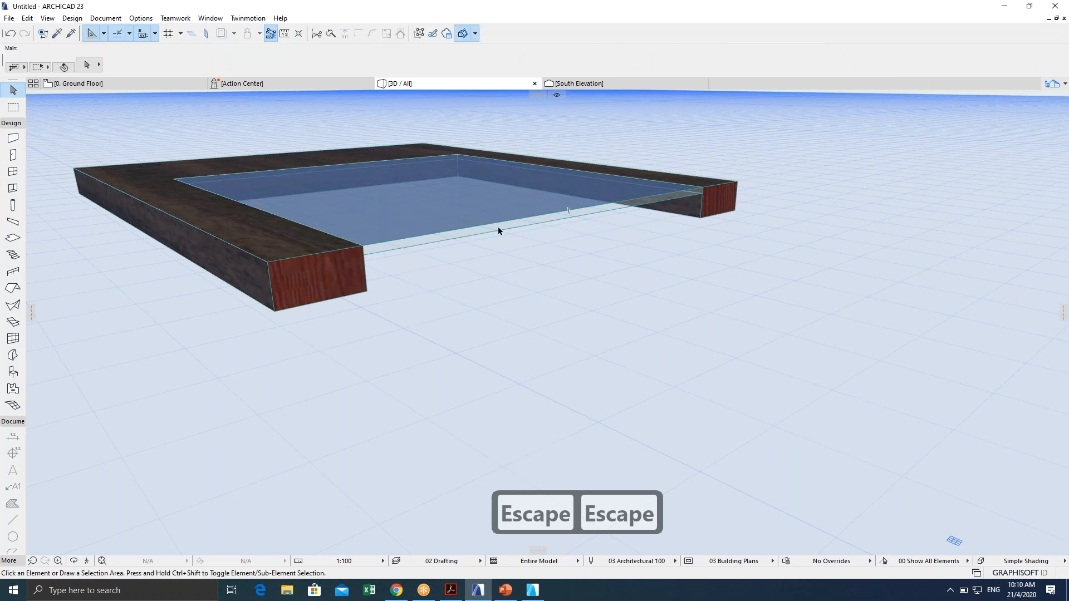
# Examine how the glass slab sits within the door panel's thickness at the cut, leaving the glass slab selected.
pyautogui.click(428, 240)
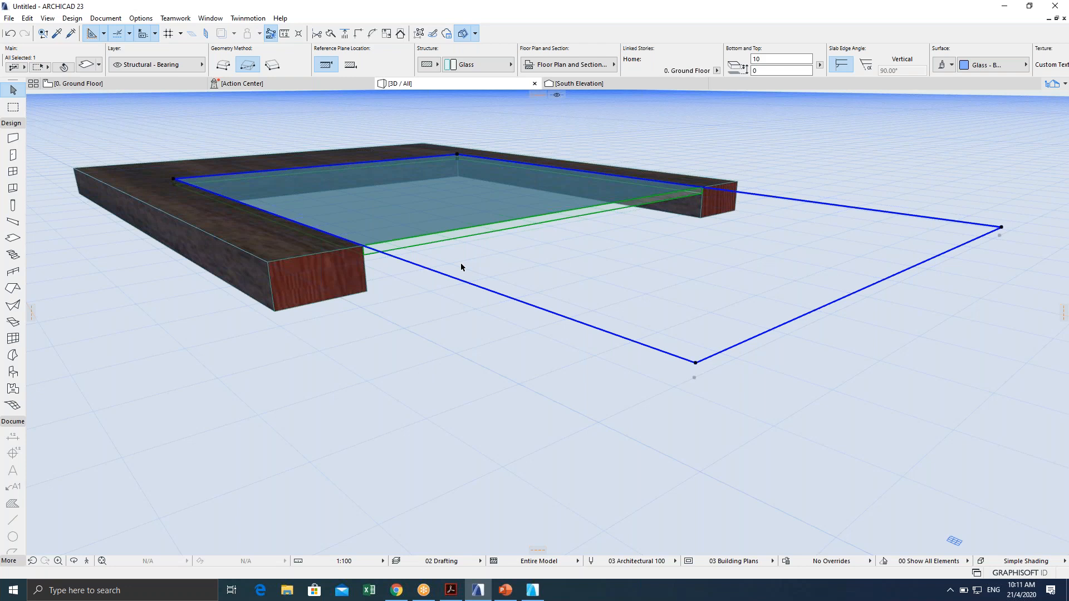
pyautogui.click(441, 326)
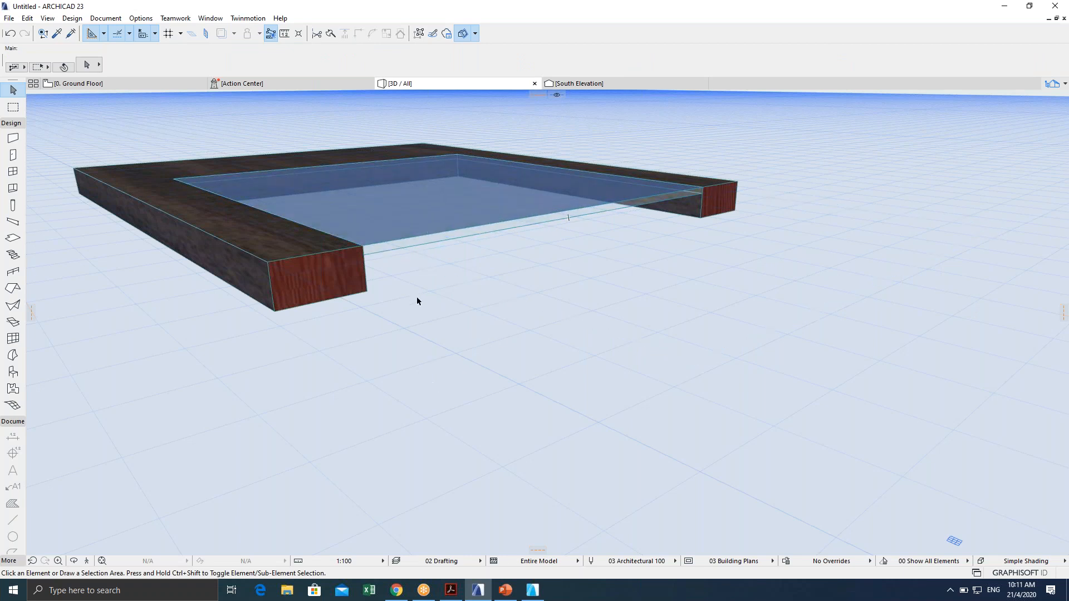
pyautogui.scroll(6, 405, 271)
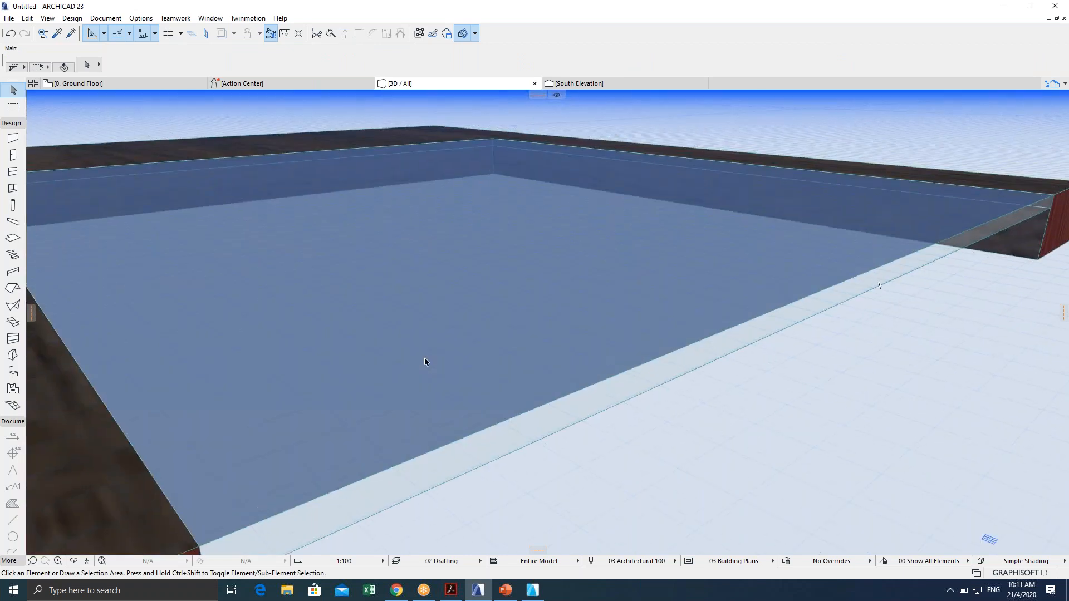
pyautogui.moveTo(419, 319); pyautogui.dragTo(411, 287, button='middle')
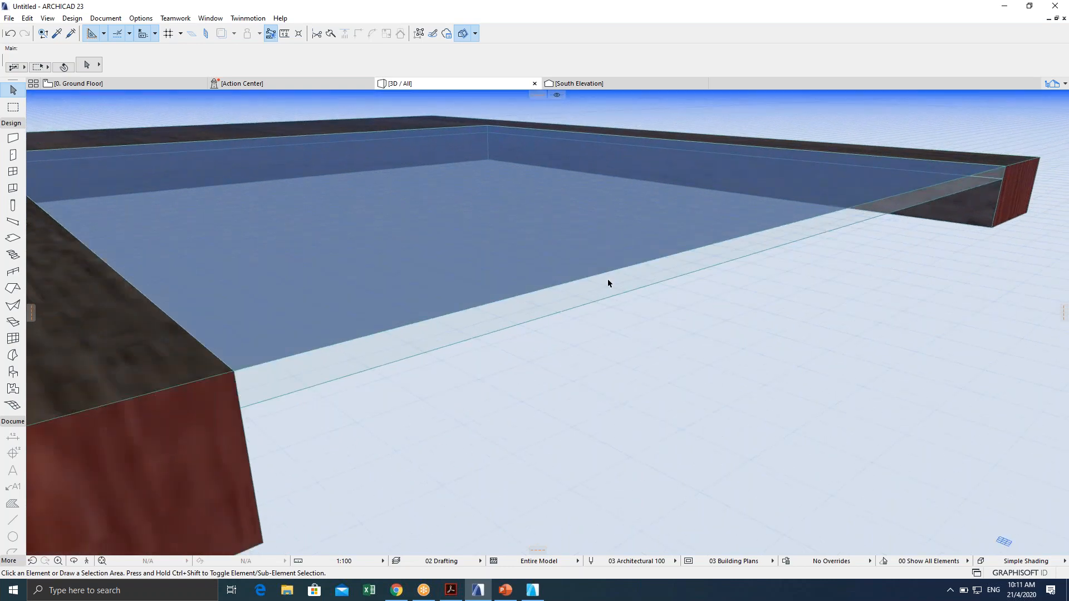
pyautogui.click(445, 317)
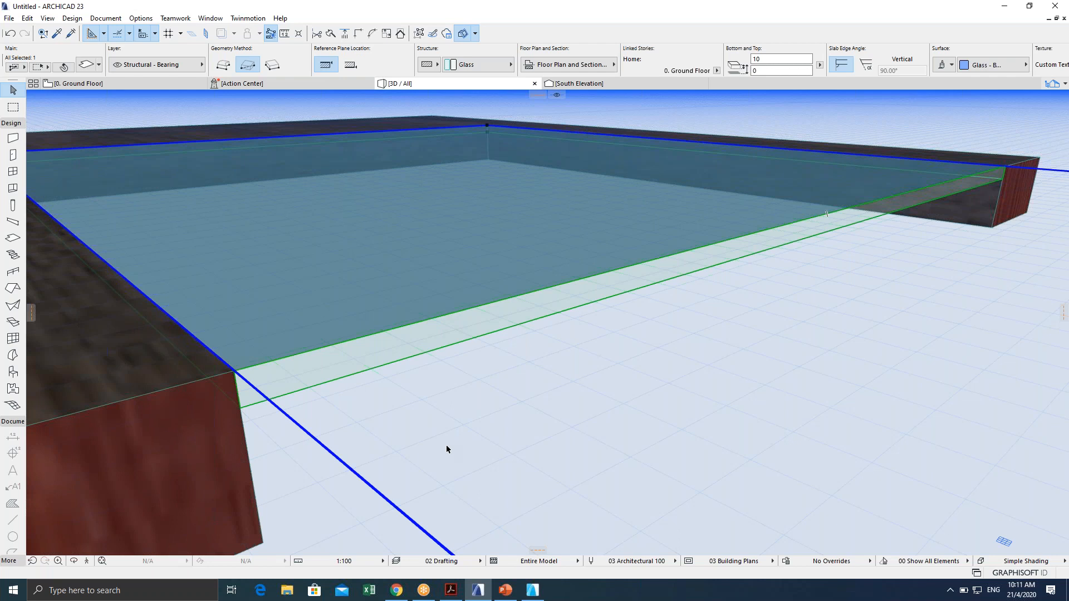
pyautogui.scroll(-8, 425, 399)
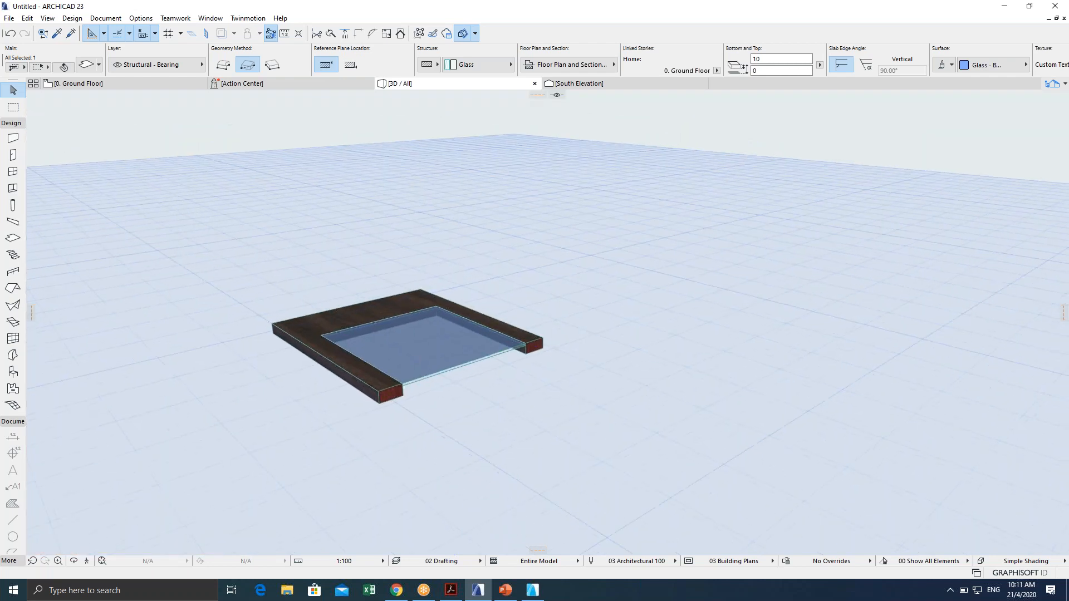
pyautogui.scroll(10, 410, 384)
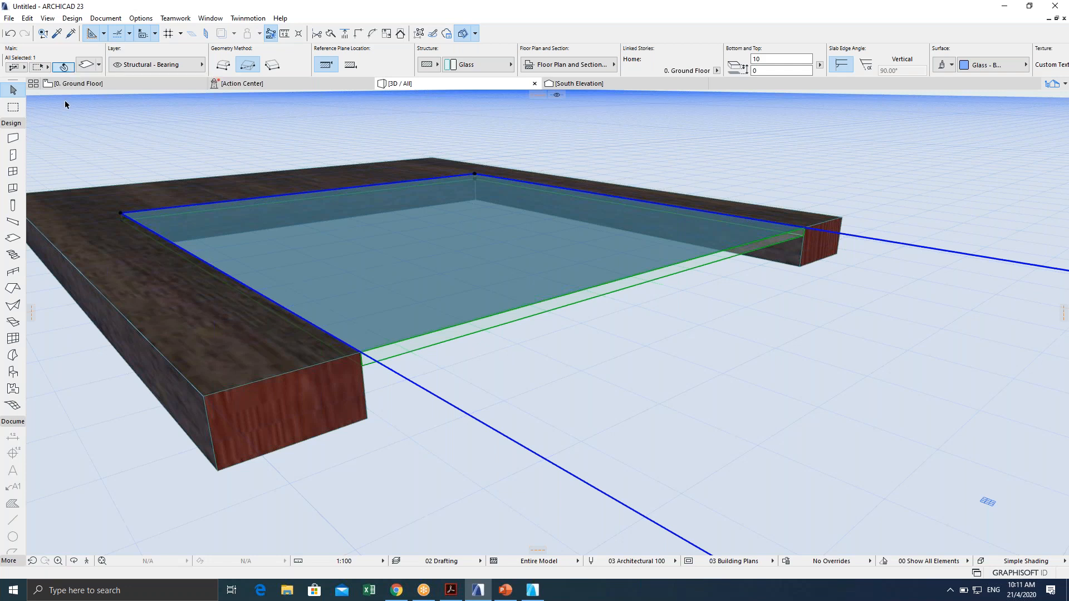
pyautogui.click(351, 476)
pyautogui.click(391, 338)
pyautogui.click(409, 390)
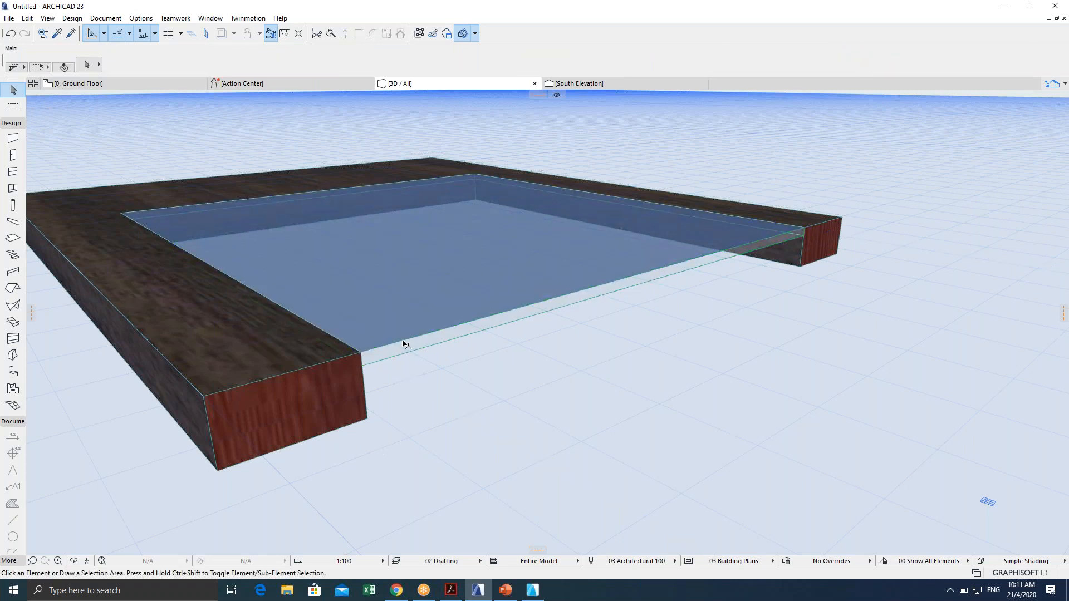
pyautogui.click(406, 341)
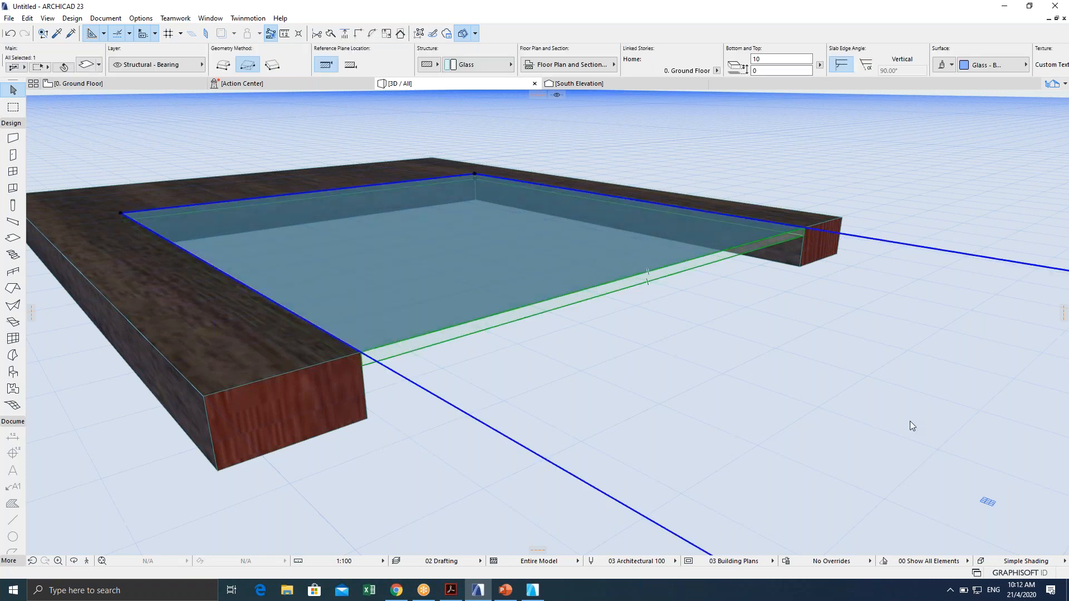
pyautogui.scroll(-5, 613, 397)
pyautogui.scroll(3, 610, 397)
pyautogui.click(533, 385)
pyautogui.click(533, 385)
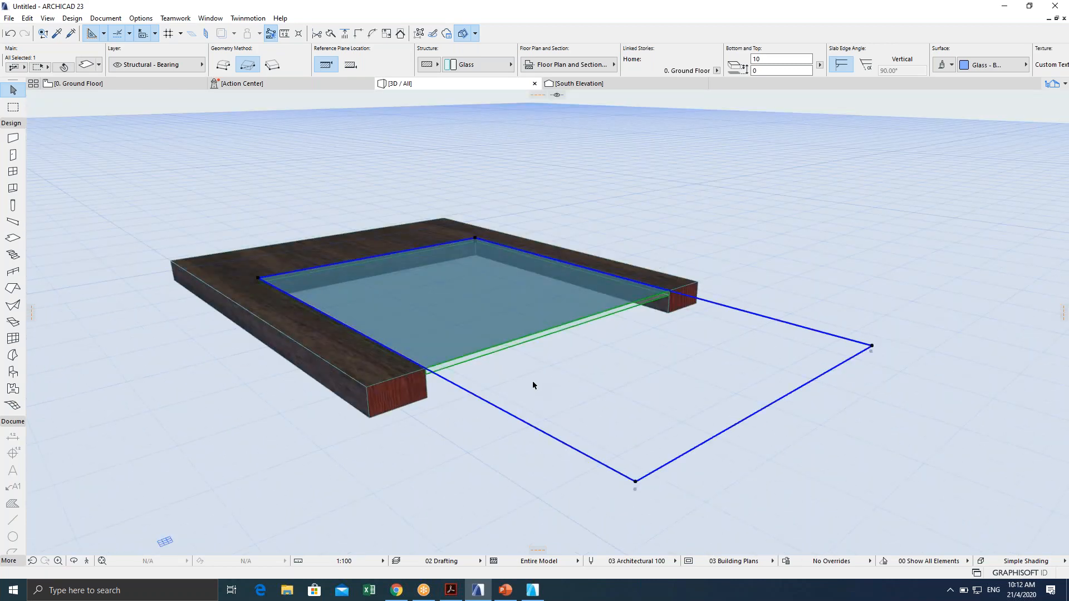
# Clear the selection and reselect the glass slab at its corner inside the door panel's opening.
pyautogui.click(461, 484)
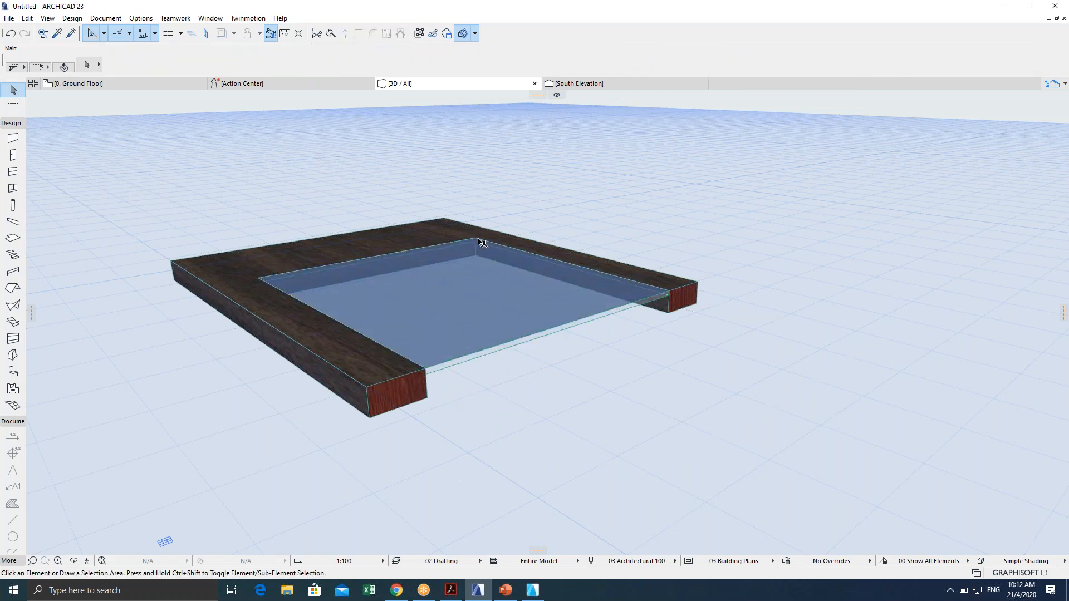
pyautogui.click(259, 279)
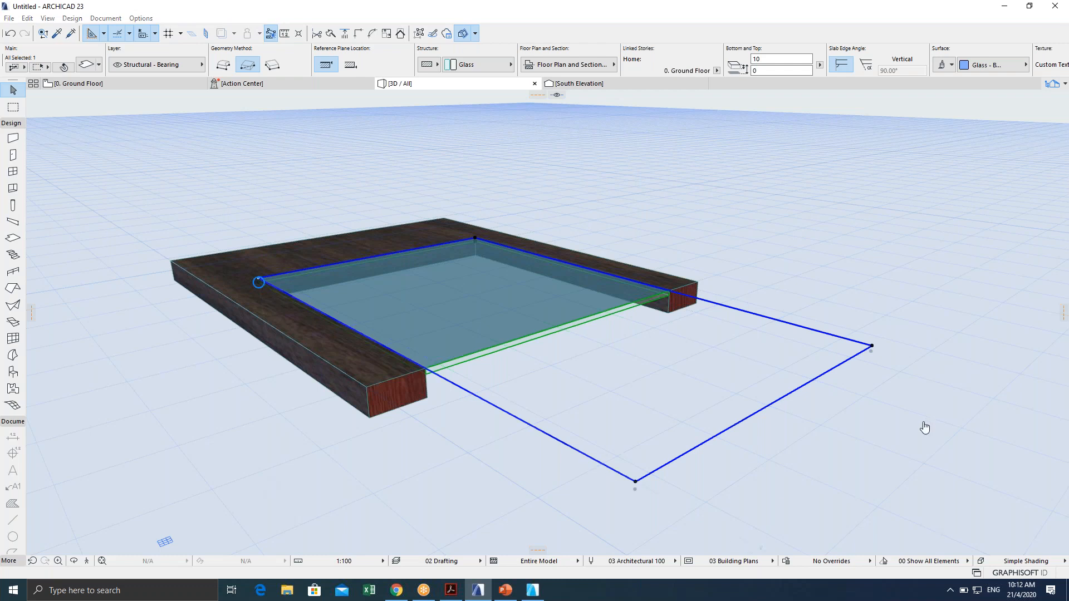
pyautogui.press('o')
pyautogui.press('k')
pyautogui.press('Return')
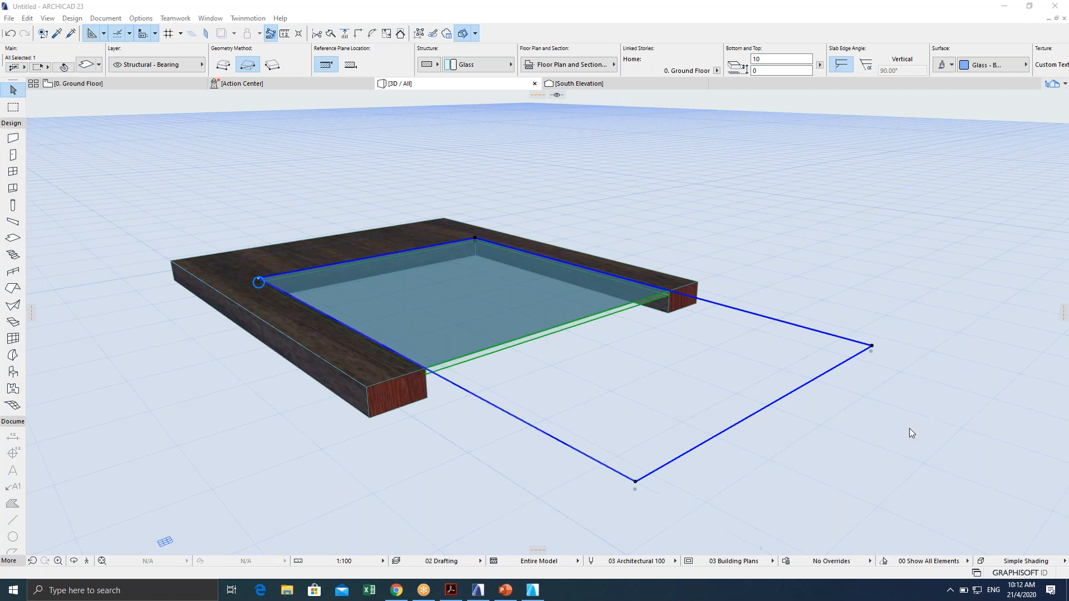
pyautogui.press('o')
pyautogui.press('k')
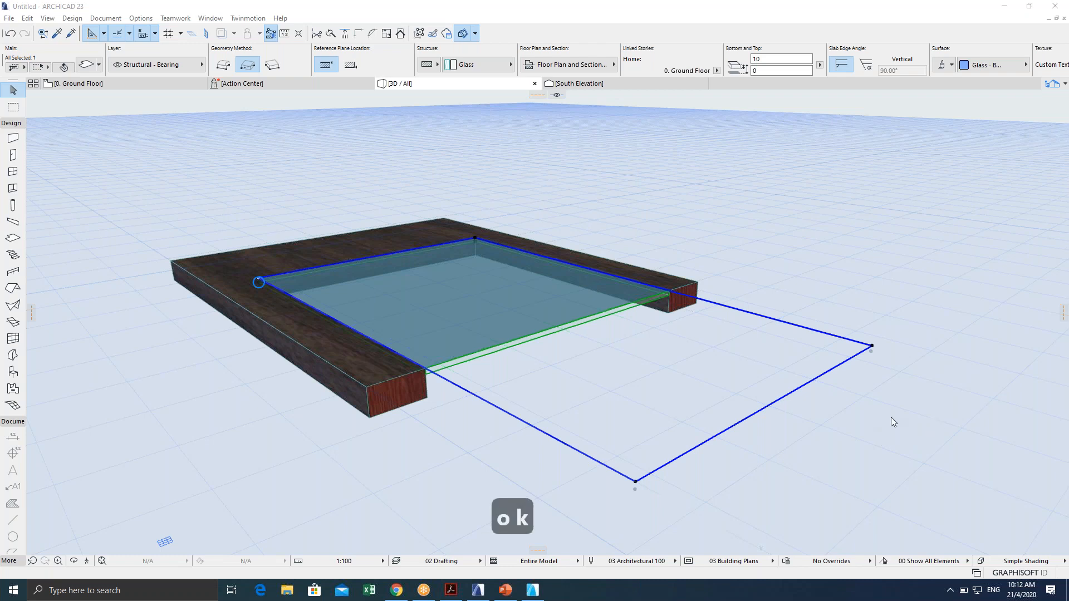
pyautogui.press(',')
pyautogui.press('BackSpace')
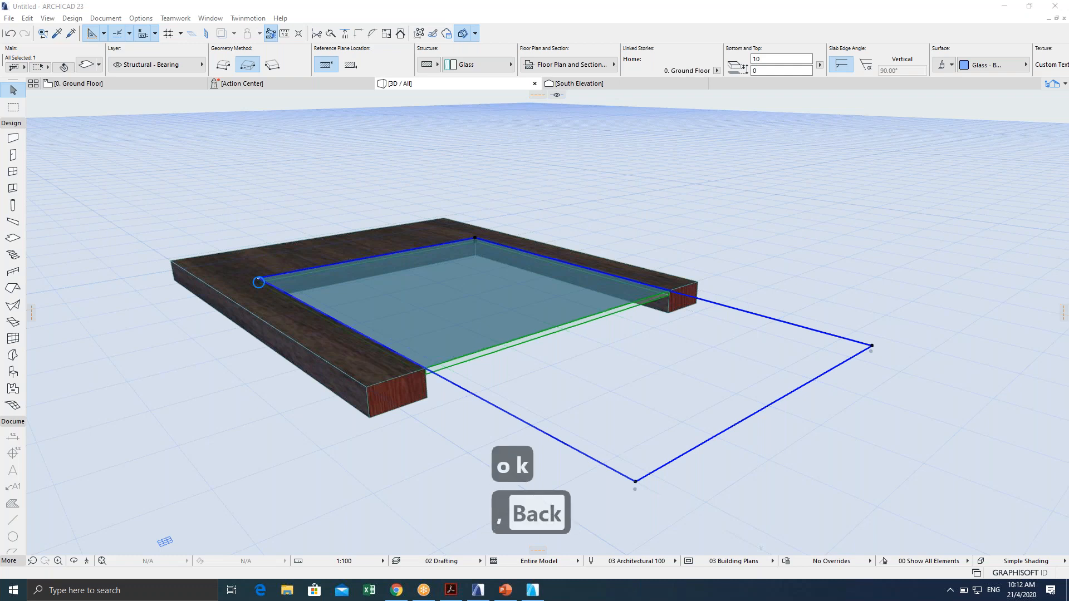
pyautogui.press('.')
pyautogui.press('.')
pyautogui.press('n')
pyautogui.press('n')
pyautogui.press('t')
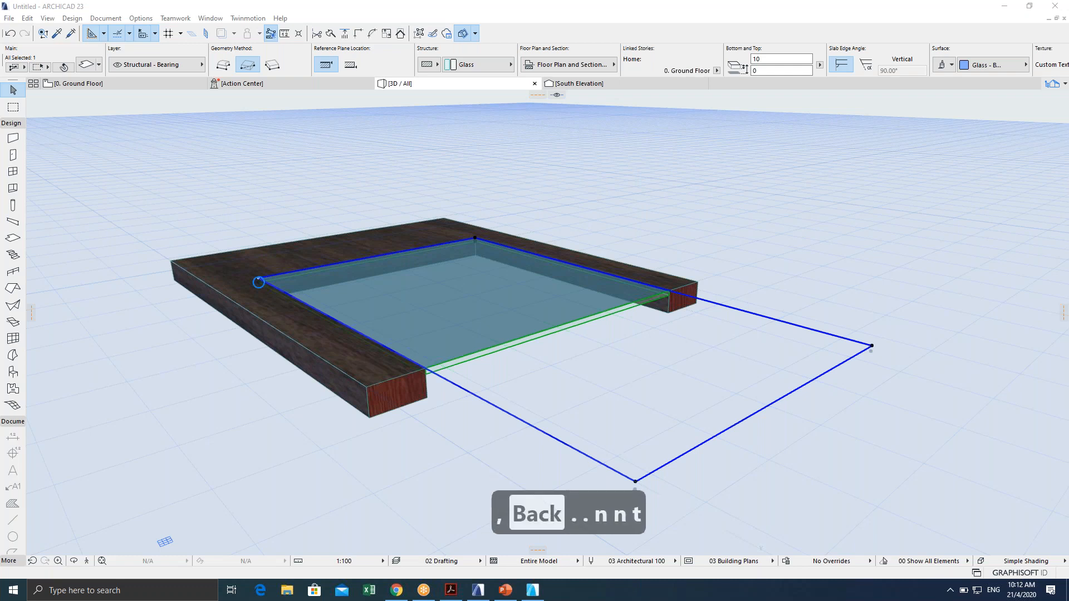
pyautogui.press('d')
pyautogui.press('l')
pyautogui.press('m')
pyautogui.press('p')
pyautogui.press('u')
pyautogui.press('k')
pyautogui.press('u')
pyautogui.press('l')
pyautogui.press('space')
pyautogui.press('1')
pyautogui.press('1')
pyautogui.press('.')
pyautogui.press('3')
pyautogui.press('0')
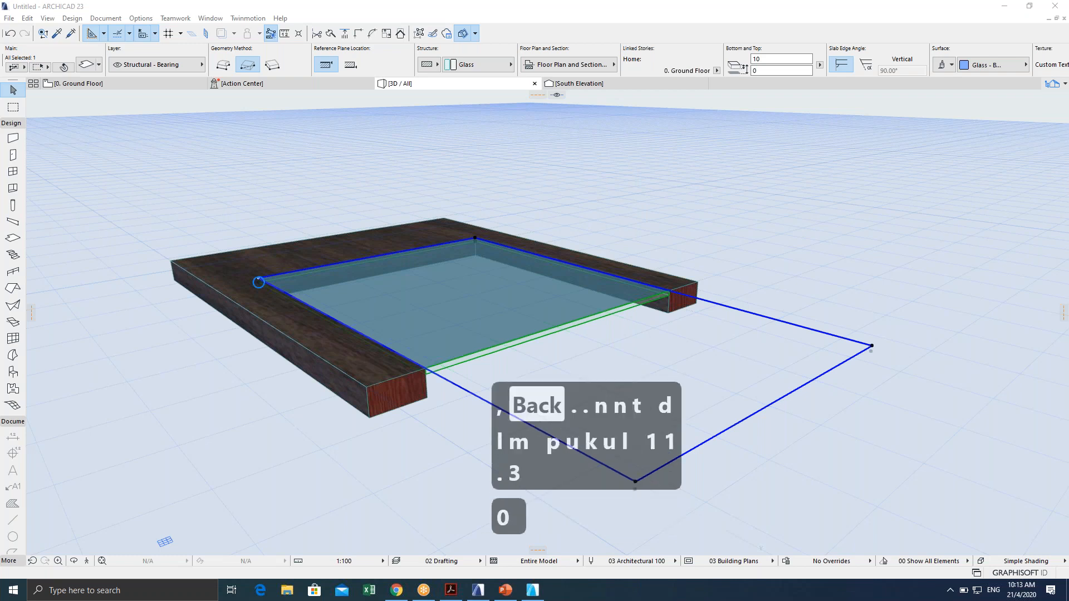
pyautogui.press('u')
pyautogui.press('d')
pyautogui.press('t')
pyautogui.press('g')
pyautogui.press('l')
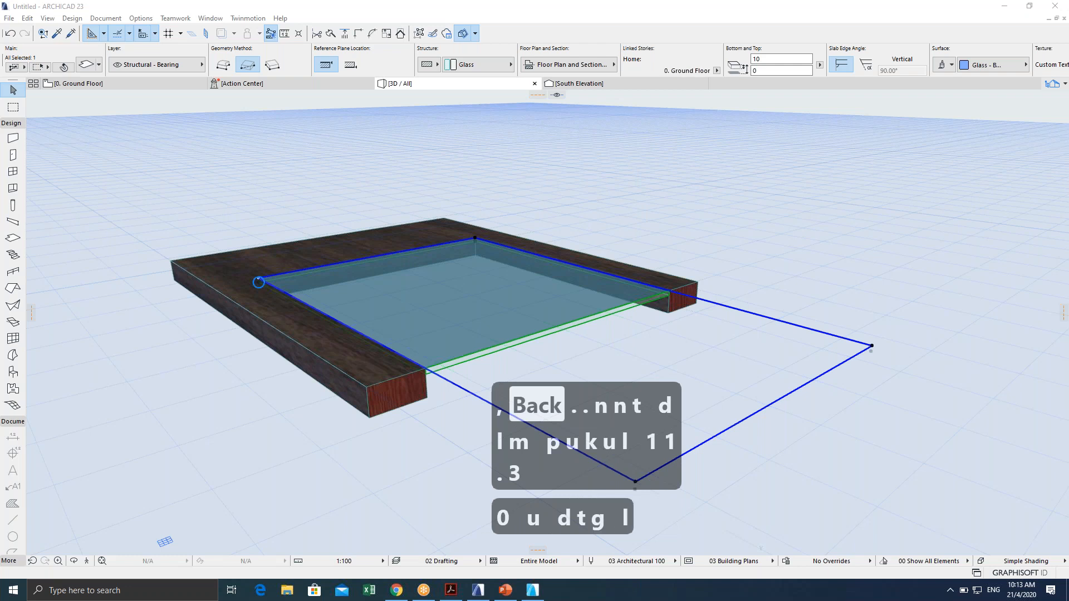
pyautogui.press('h')
pyautogui.press('b')
pyautogui.press('a')
pyautogui.press('l')
pyautogui.press('i')
pyautogui.press('k')
pyautogui.press('l')
pyautogui.press('a')
pyautogui.press('u')
pyautogui.press('s')
pyautogui.press('n')
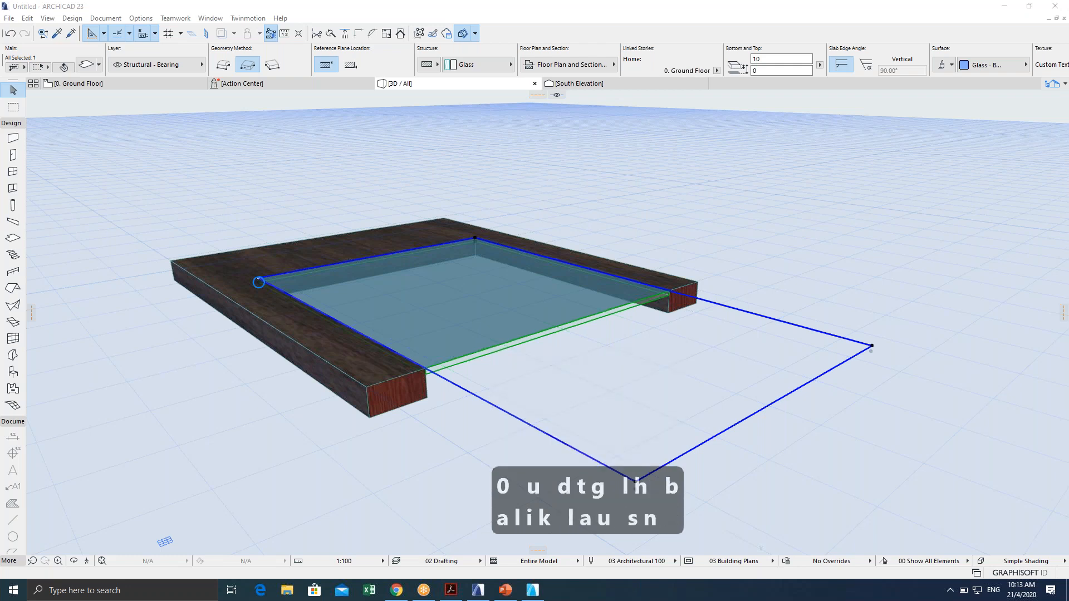
pyautogui.press('BackSpace')
pyautogui.write('mpt yea')
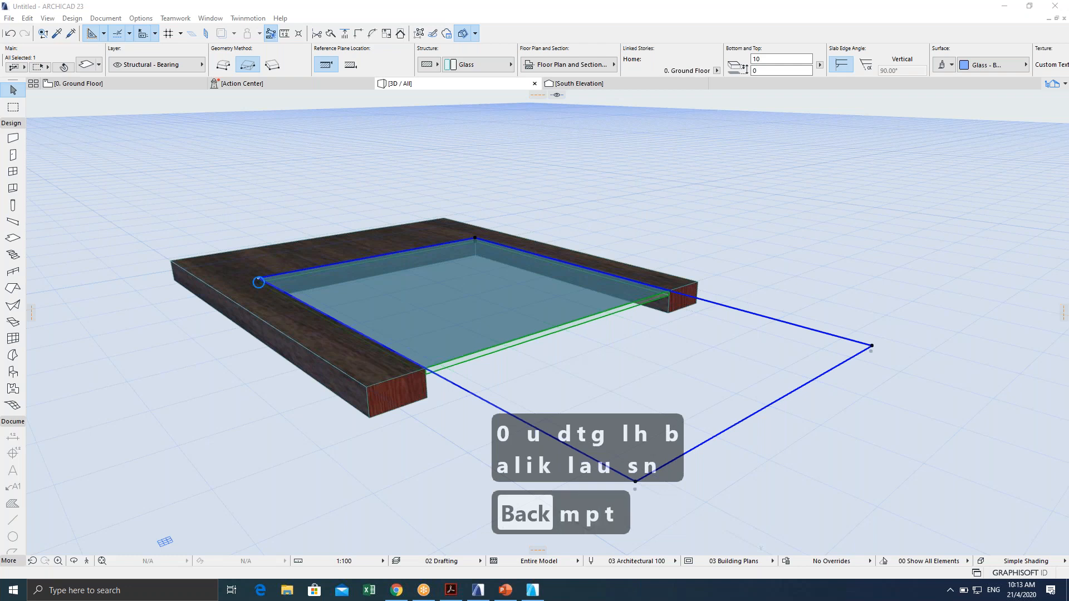
pyautogui.press('Return')
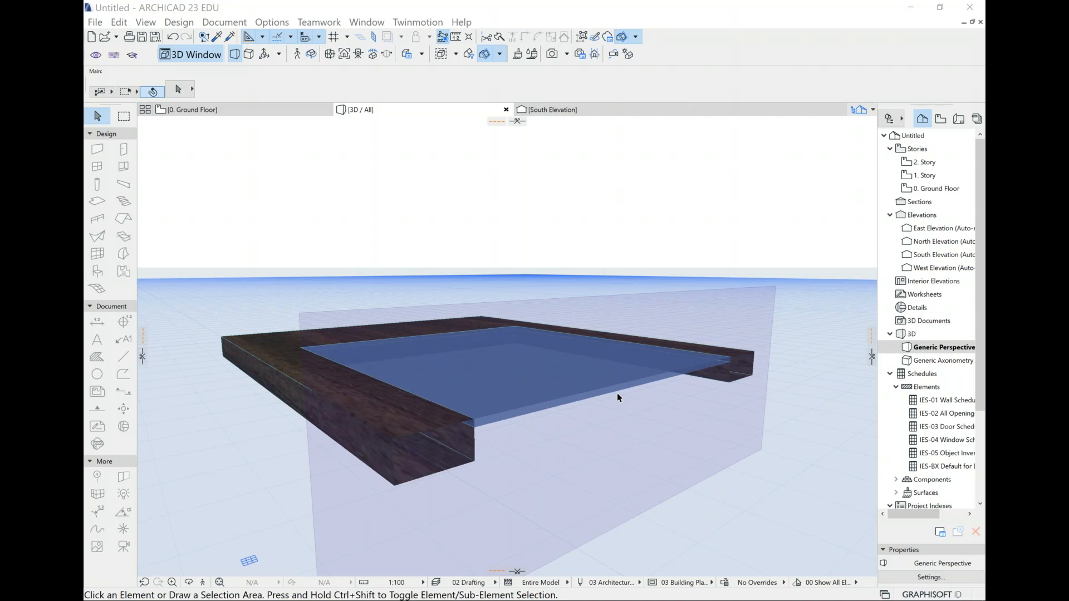
# Finalize the cutting plane through the door panel and view the cut face from above.
pyautogui.doubleClick(597, 389)
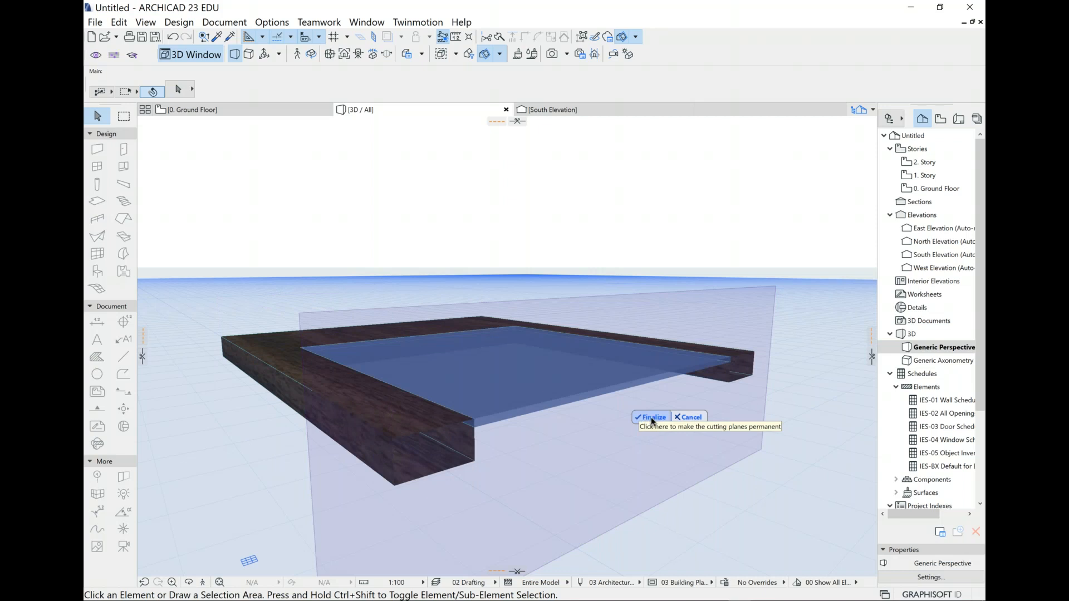
pyautogui.click(653, 420)
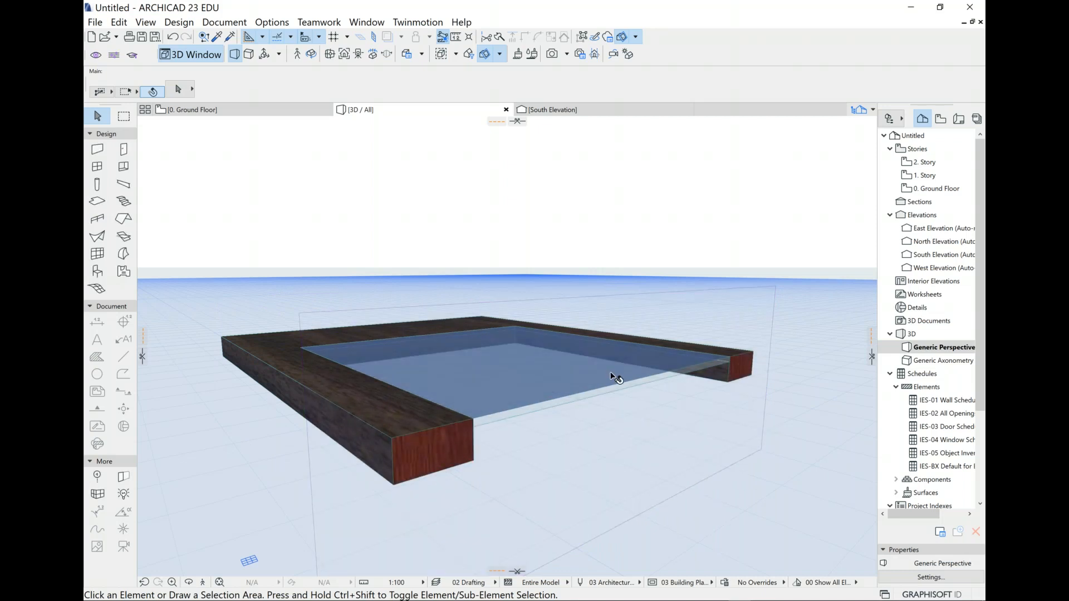
pyautogui.moveTo(586, 387); pyautogui.dragTo(590, 421)
pyautogui.moveTo(591, 423); pyautogui.dragTo(584, 465, button='middle')
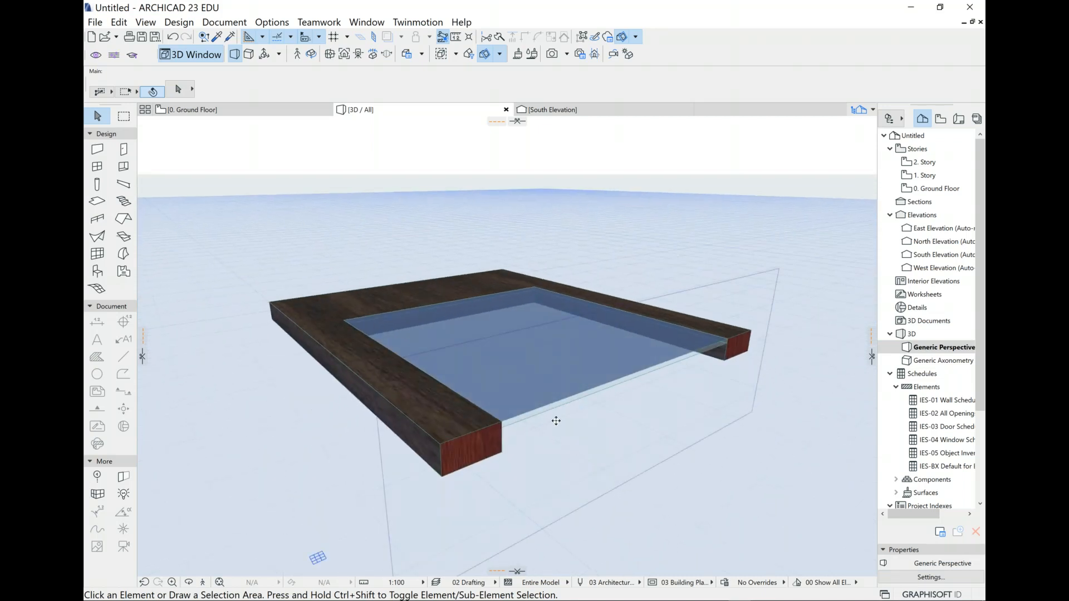
# Select the glass slab and start dragging it from its corner at the door panel's cut face.
pyautogui.click(637, 372)
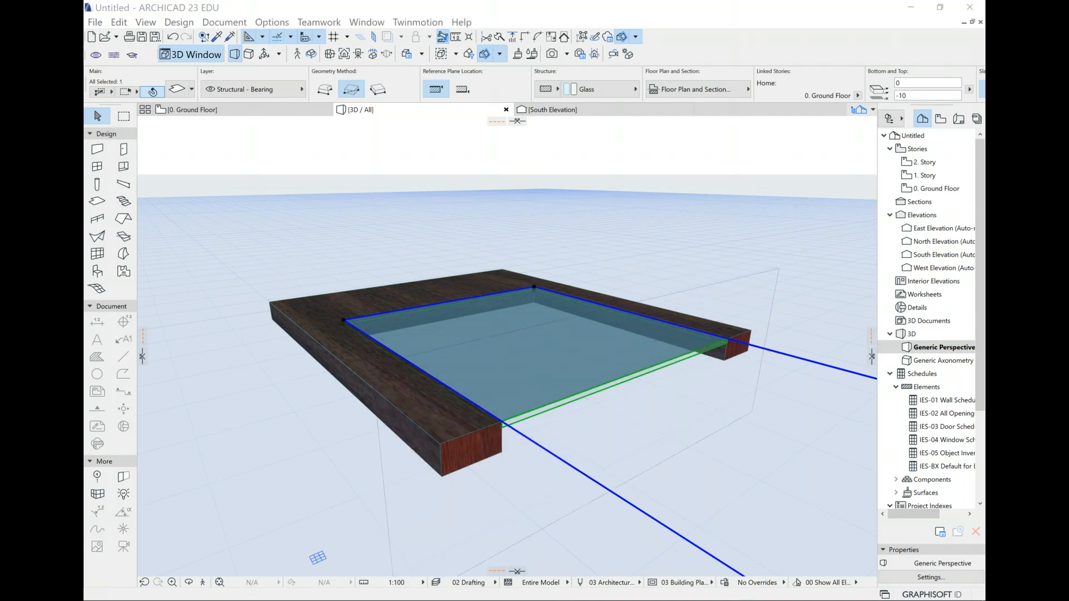
pyautogui.click(824, 232)
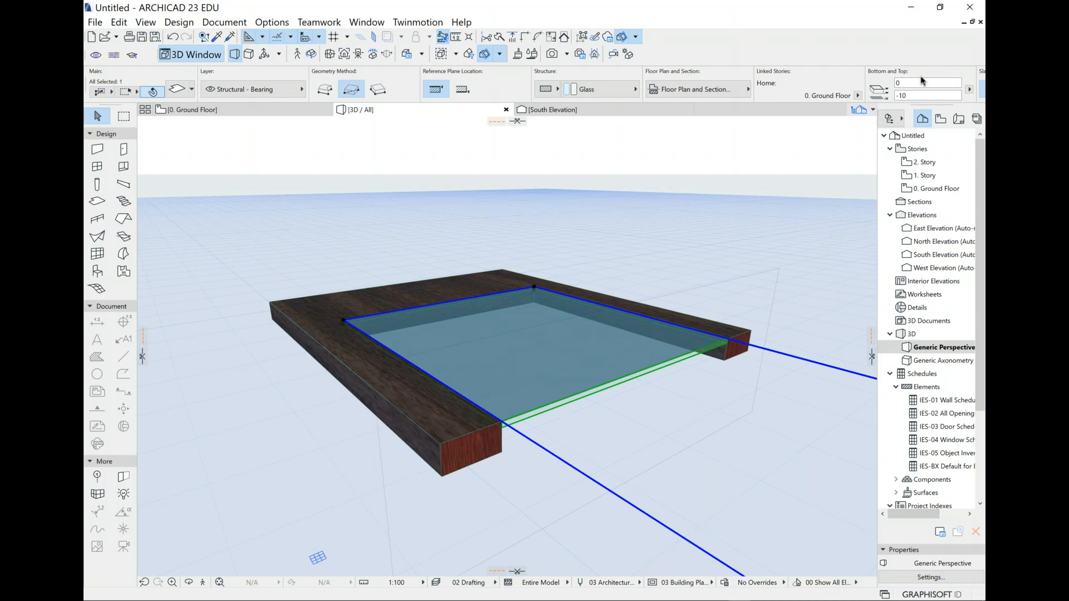
pyautogui.scroll(3, 503, 450)
pyautogui.scroll(-2, 507, 436)
pyautogui.scroll(-3, 511, 438)
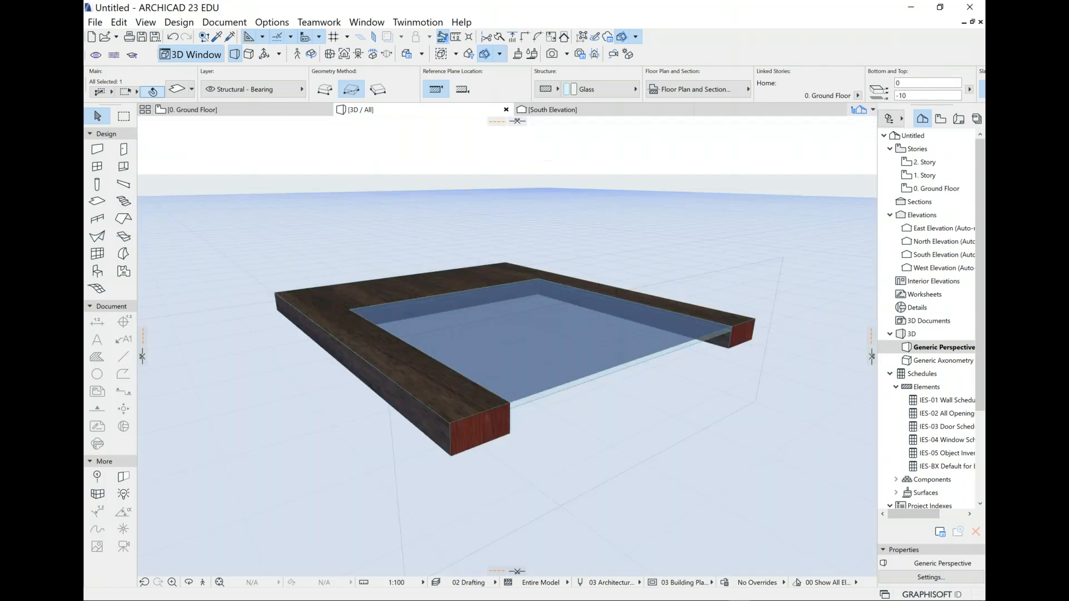
pyautogui.scroll(1, 518, 406)
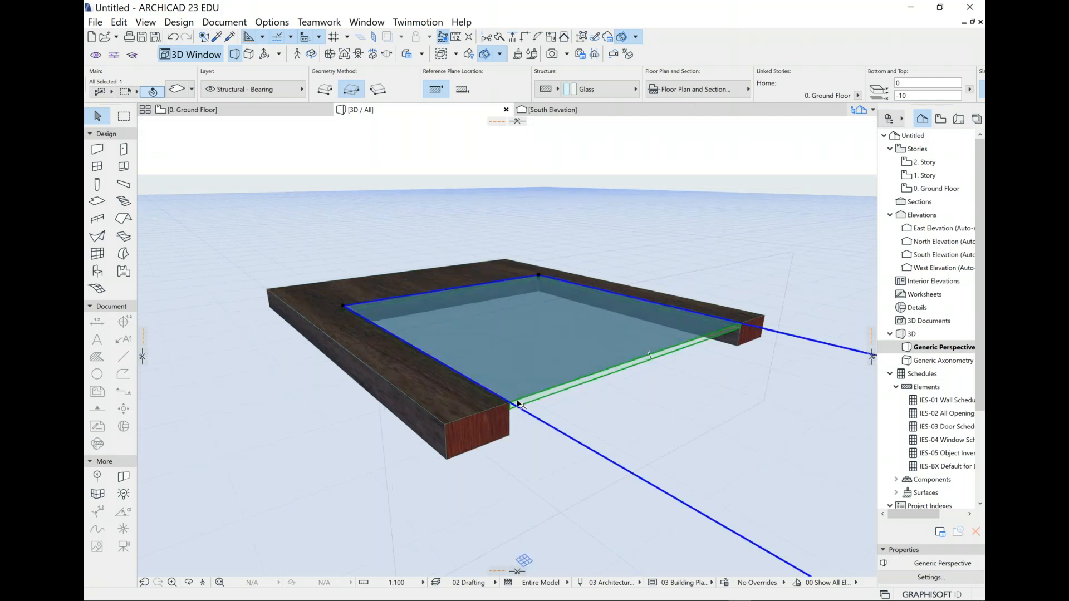
pyautogui.hotkey('ctrl', 'd')
pyautogui.click(518, 402)
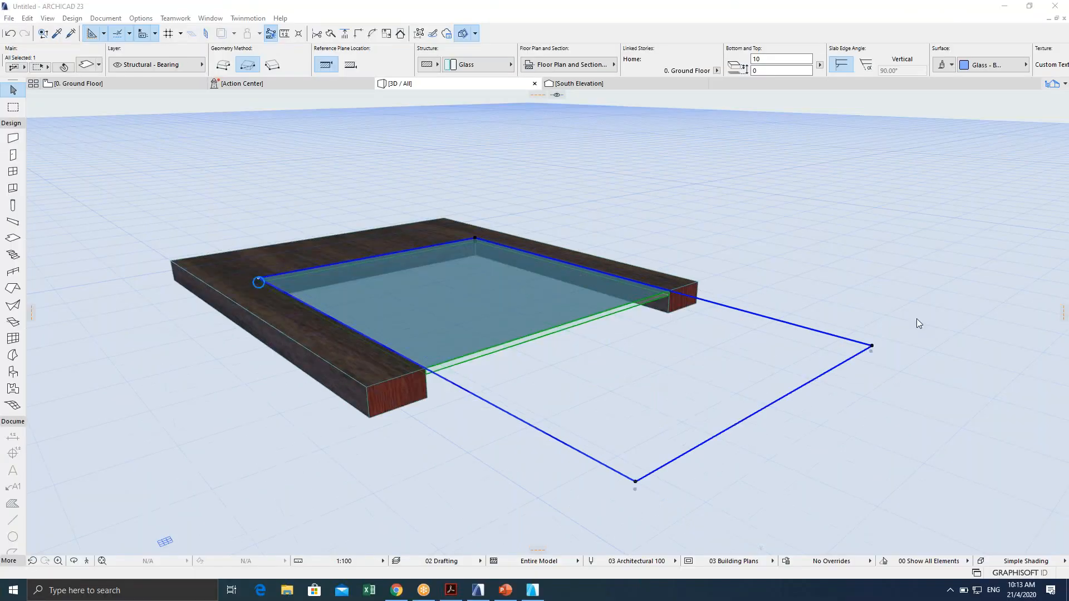
# Try to lower the glass slab about 18 mm within the door panel's thickness, dragging from its upper corner at the cut.
pyautogui.scroll(-3, 553, 335)
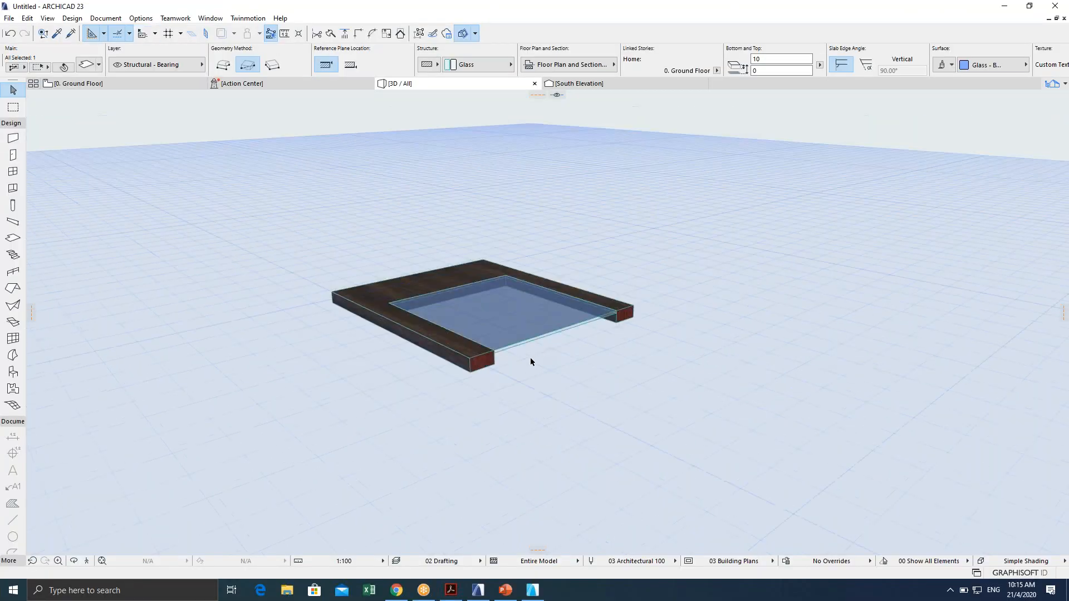
pyautogui.scroll(3, 503, 369)
pyautogui.scroll(3, 506, 372)
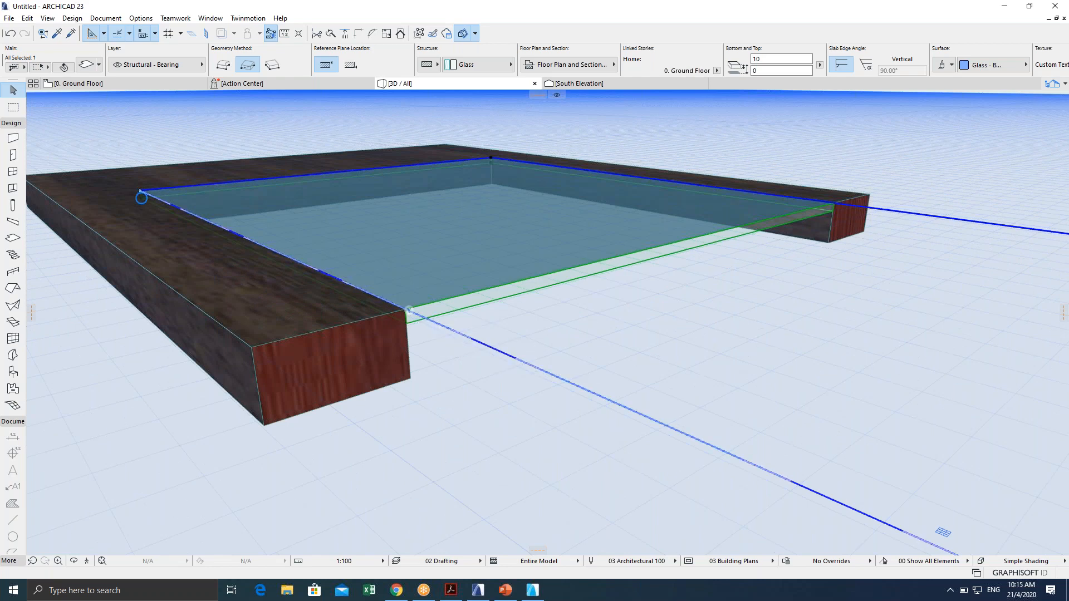
pyautogui.keyDown('shift'); pyautogui.moveTo(411, 313); pyautogui.dragTo(372, 307, button='middle'); pyautogui.keyUp('shift')
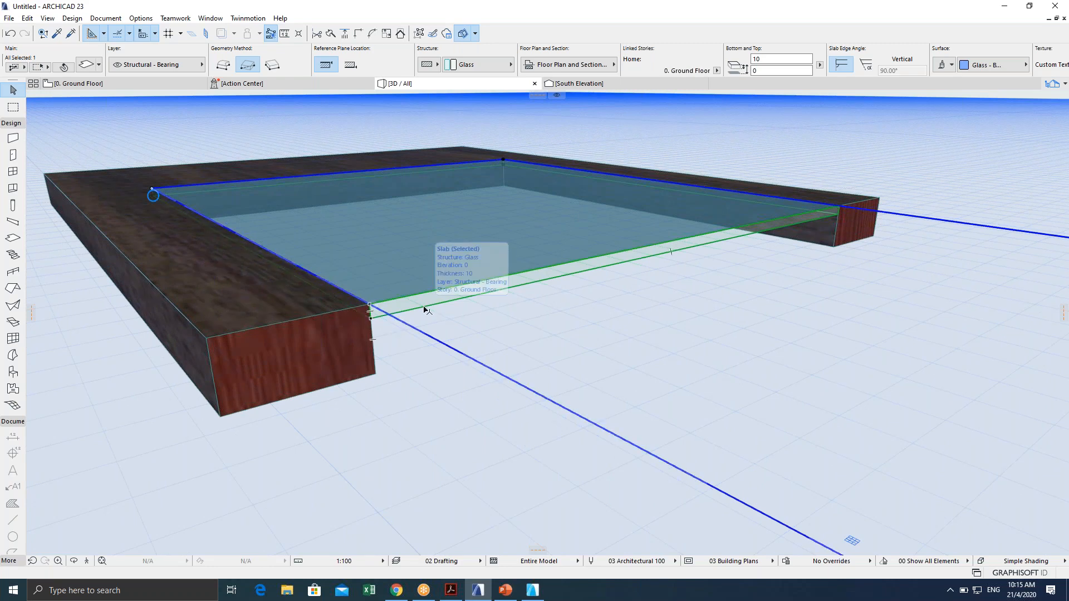
pyautogui.hotkey('ctrl', 'd')
pyautogui.click(370, 306)
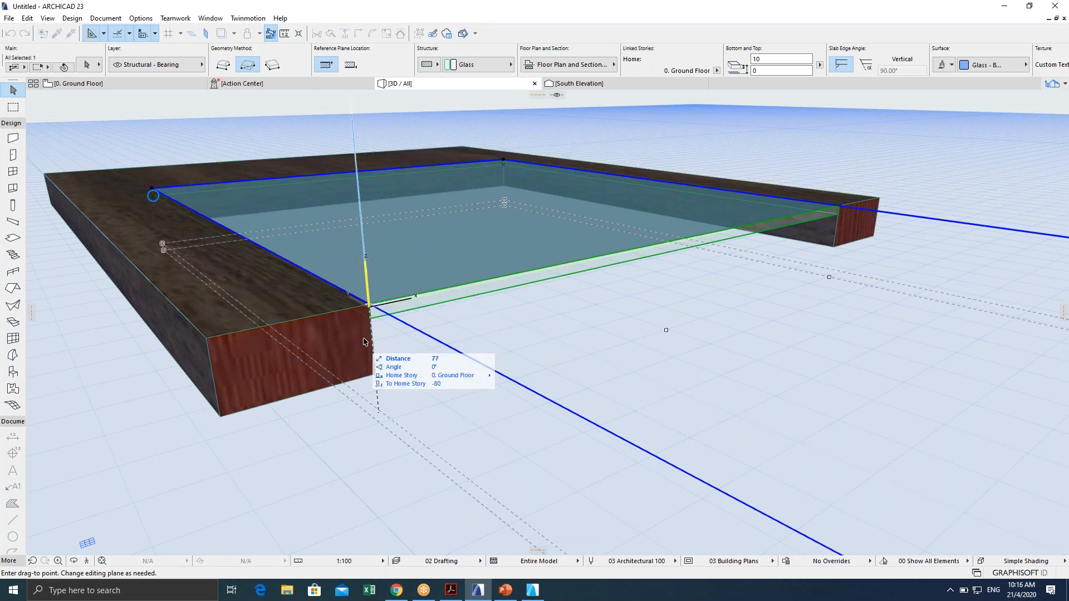
pyautogui.click(374, 355)
pyautogui.scroll(-5, 374, 345)
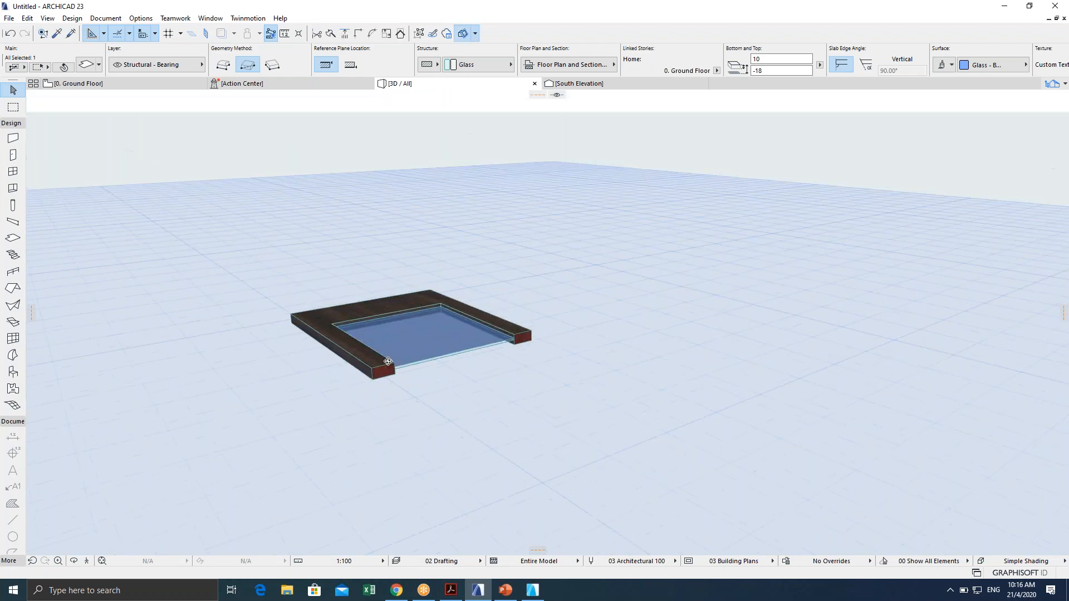
pyautogui.scroll(5, 374, 341)
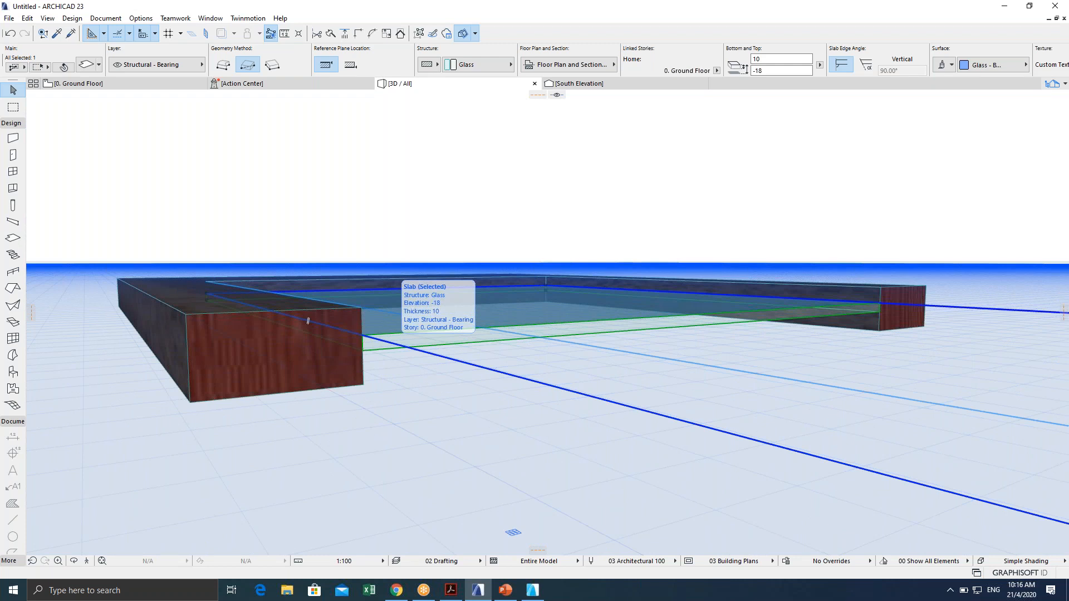
# Undo the glass slab's last drag and clear the selection.
pyautogui.hotkey('ctrl', 'z')
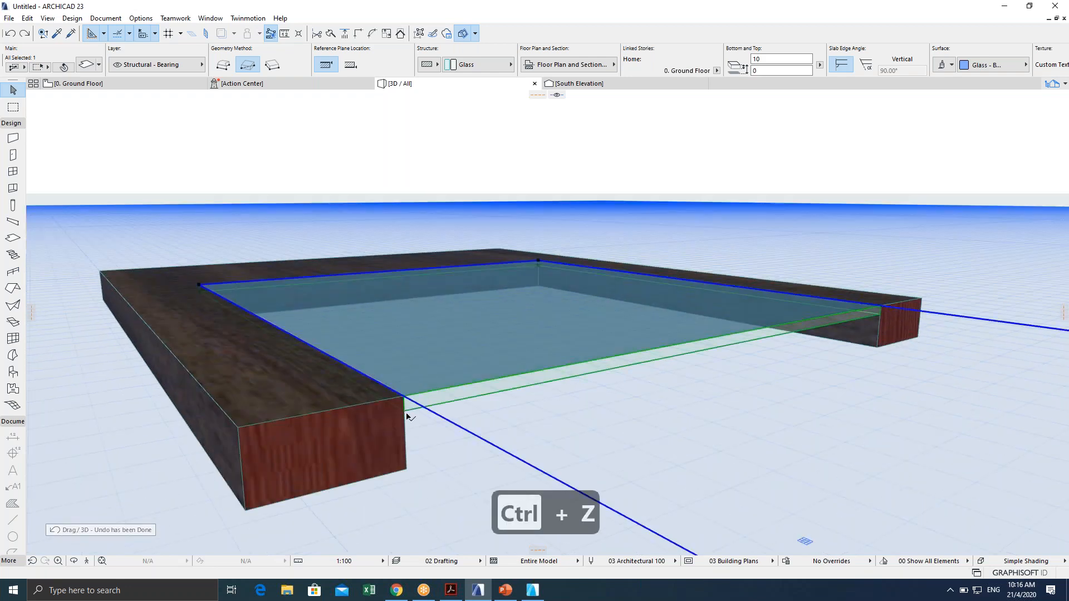
pyautogui.press('Escape')
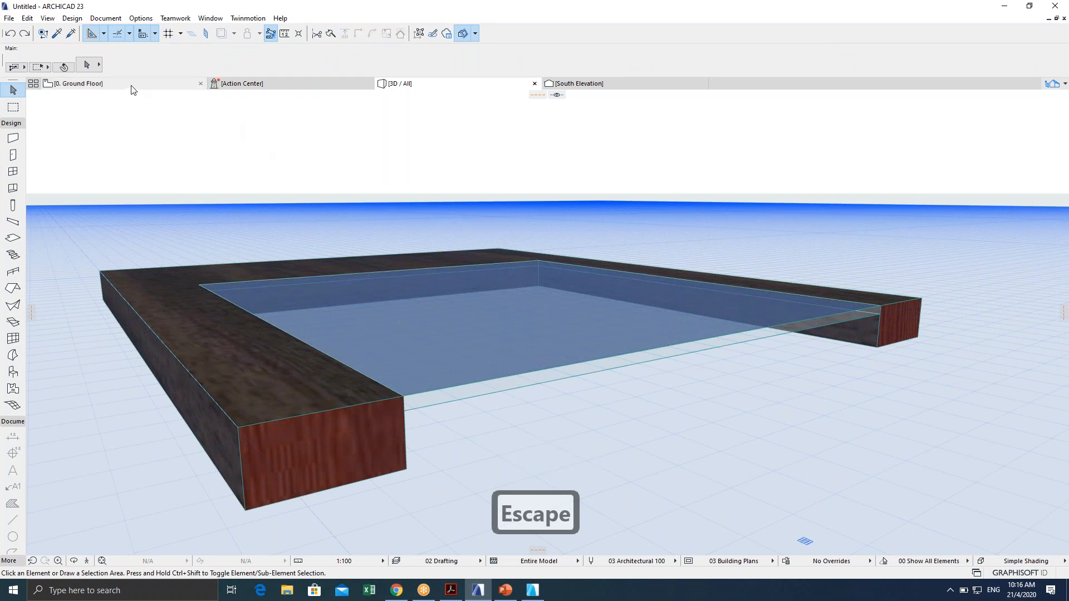
# Return to the Ground Floor plan and bring the whole door panel with its glass opening into view.
pyautogui.moveTo(132, 89)
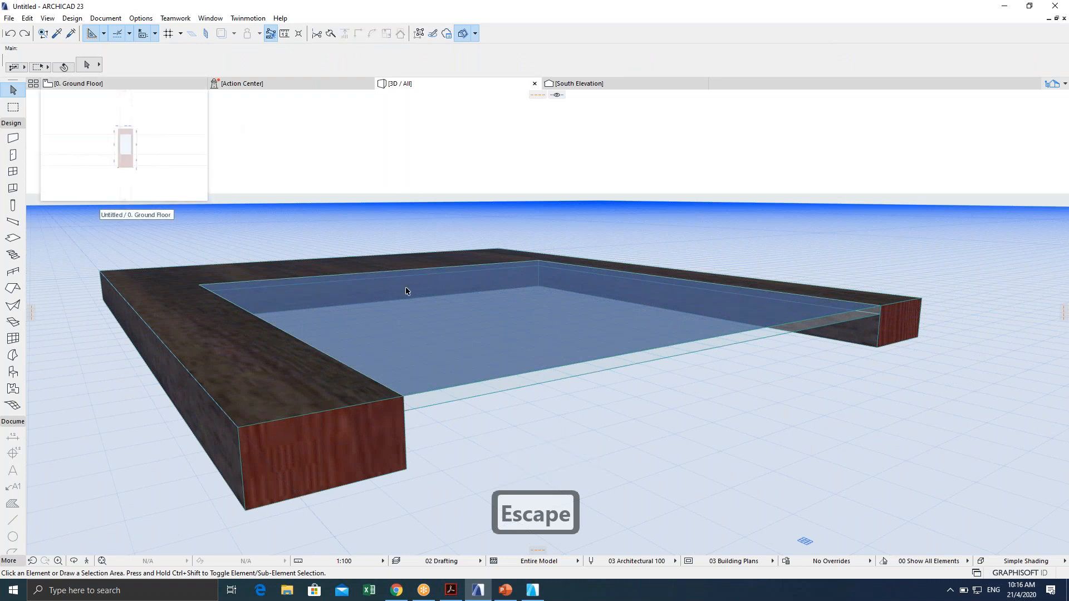
pyautogui.click(111, 85)
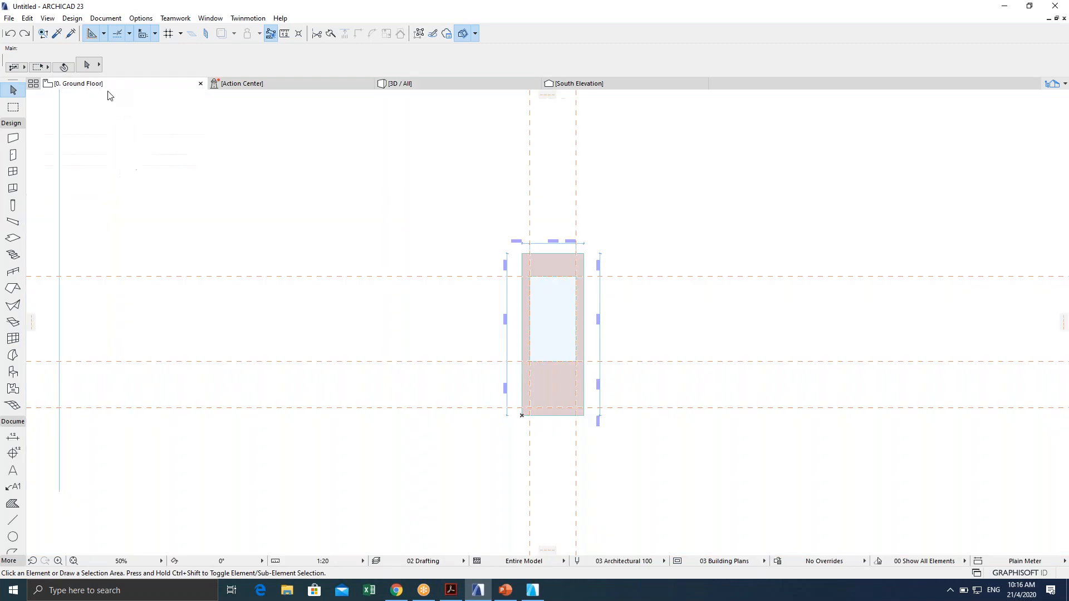
pyautogui.scroll(3, 493, 291)
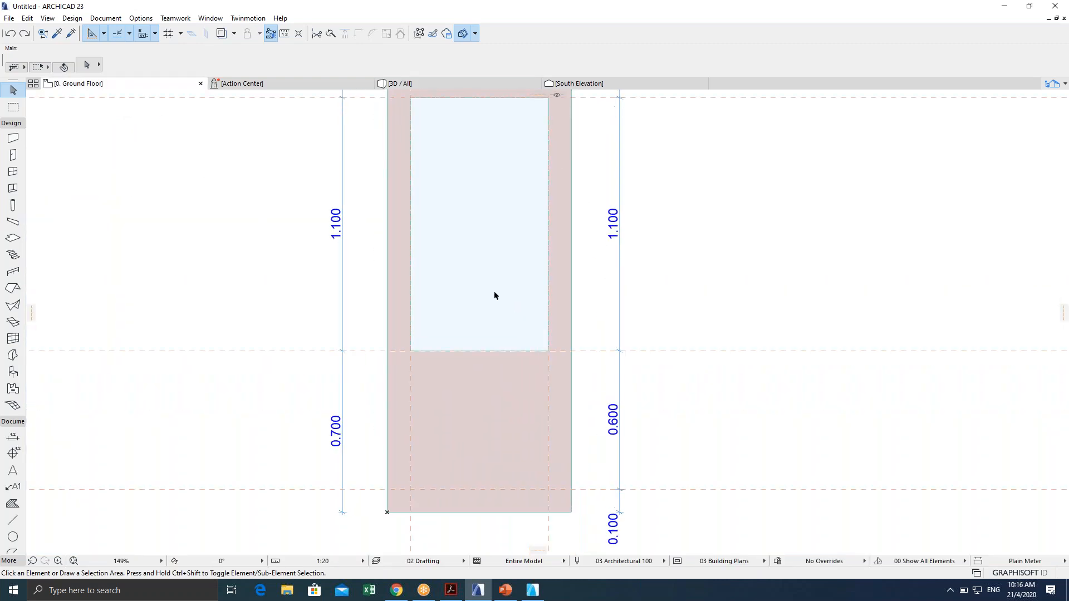
pyautogui.scroll(-2, 480, 279)
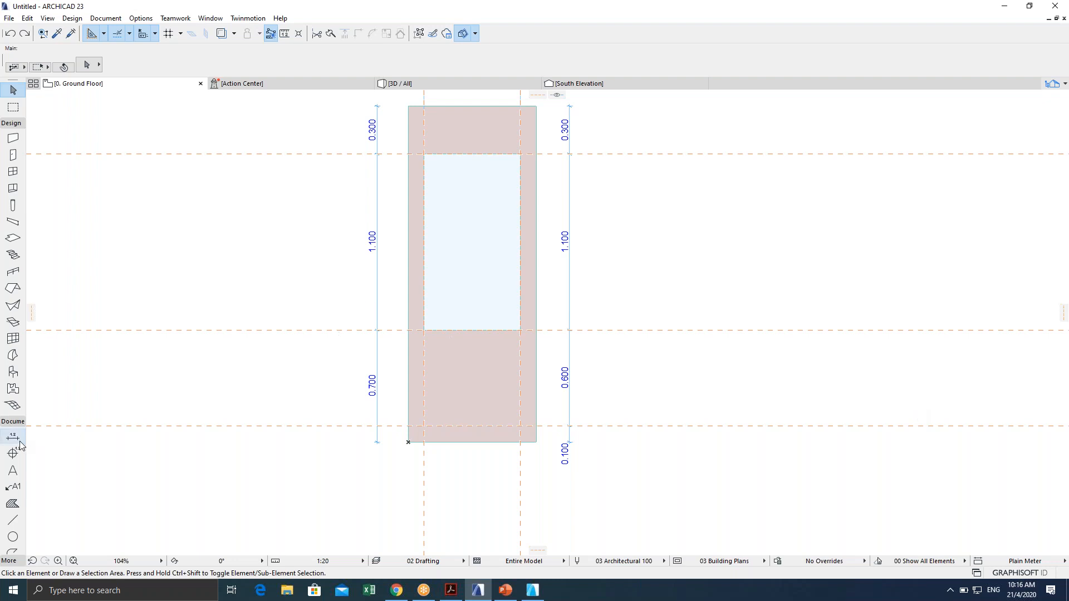
# Draw a vertical section line with the Section tool through the door panel and the left part of its glass opening, facing right.
pyautogui.click(11, 421)
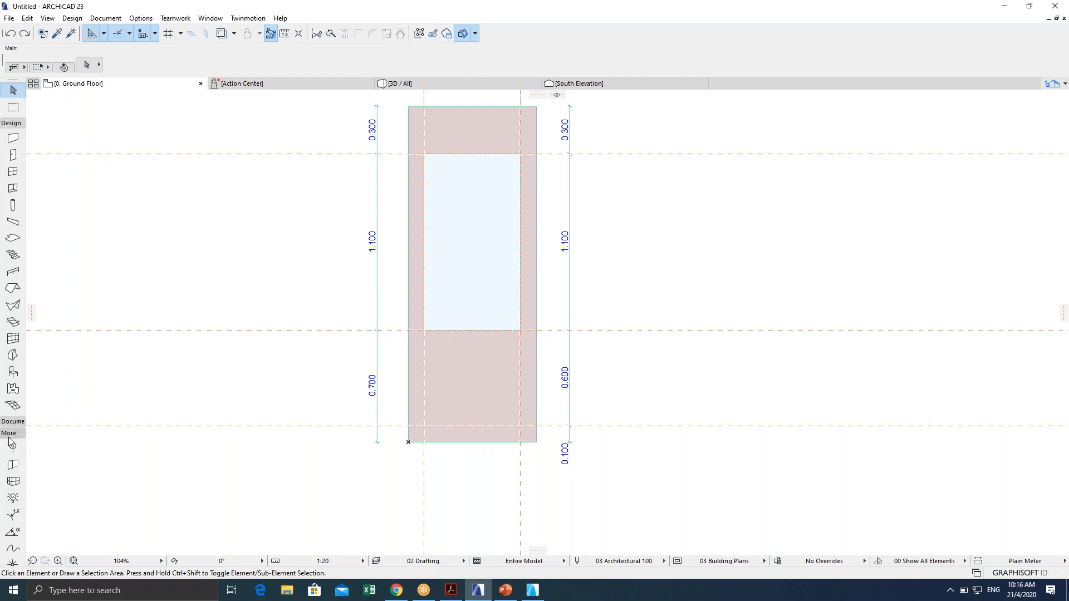
pyautogui.click(14, 430)
pyautogui.click(13, 427)
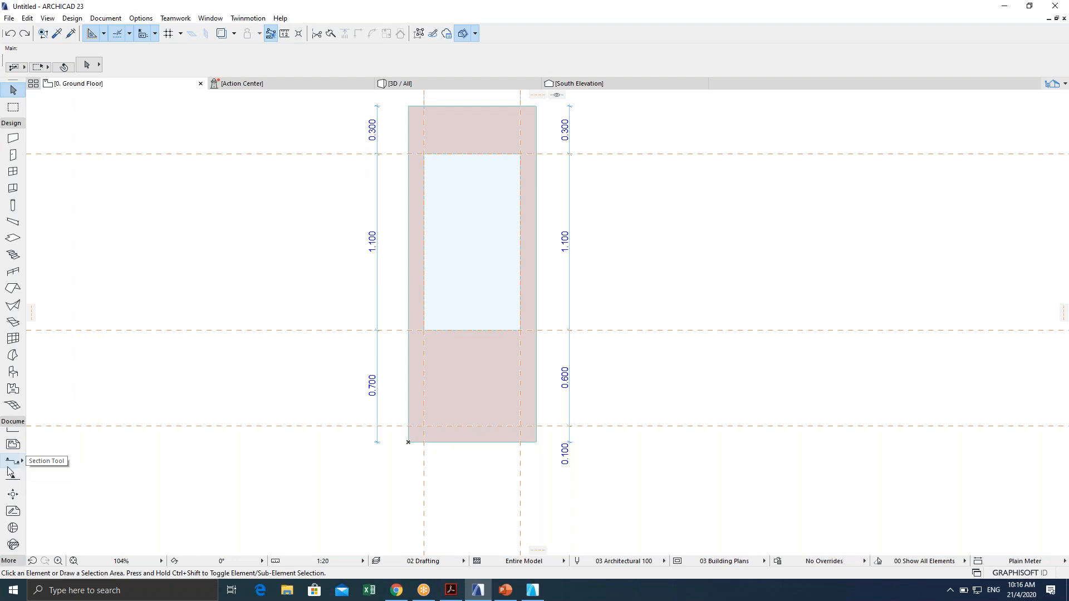
pyautogui.click(10, 467)
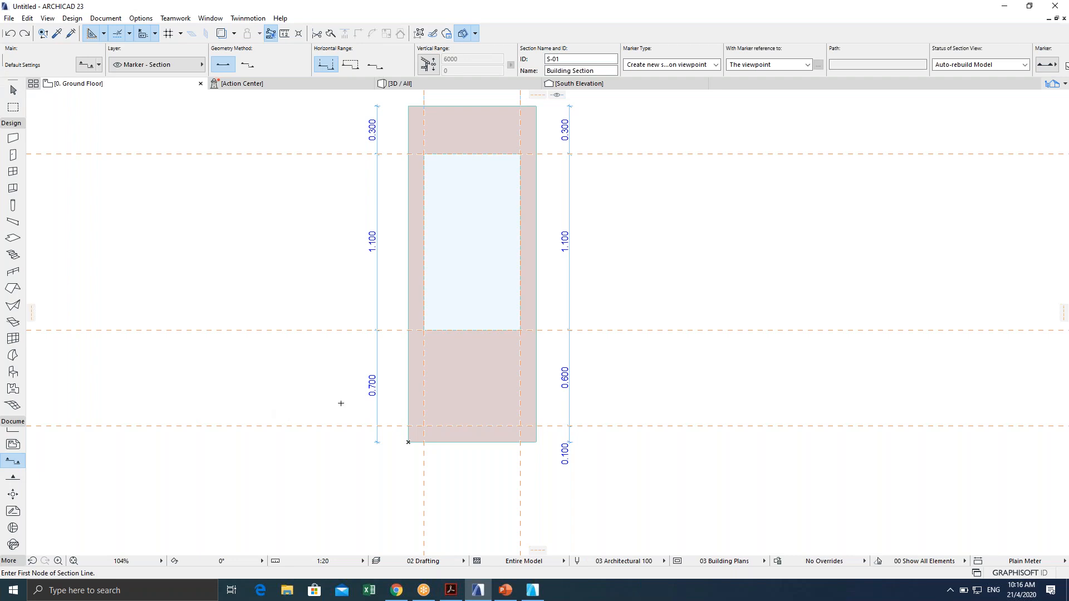
pyautogui.scroll(-3, 367, 398)
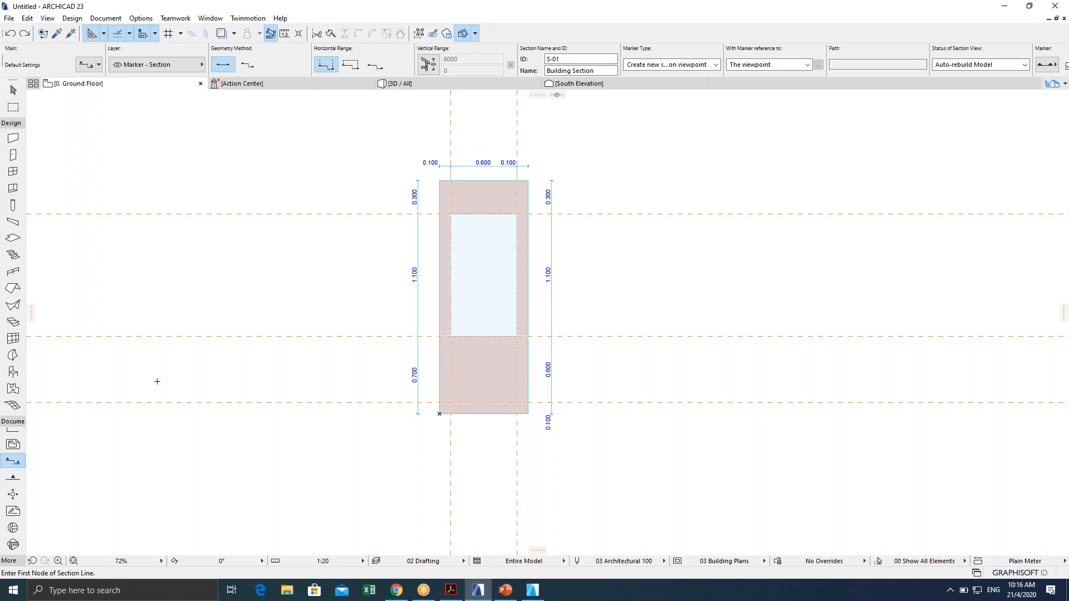
pyautogui.click(464, 156)
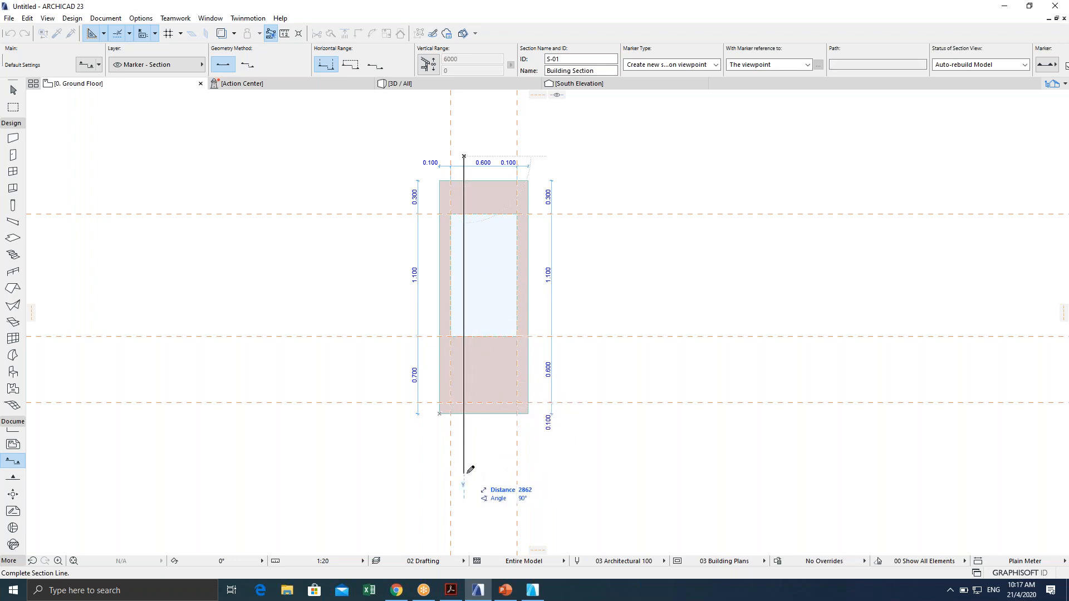
pyautogui.press('shift')
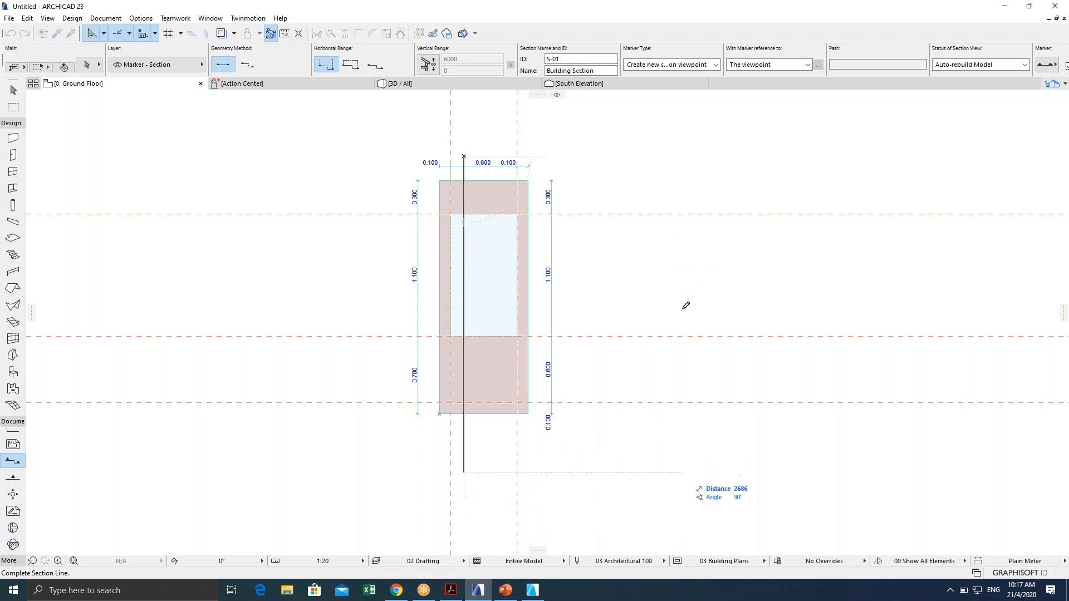
pyautogui.click(609, 433)
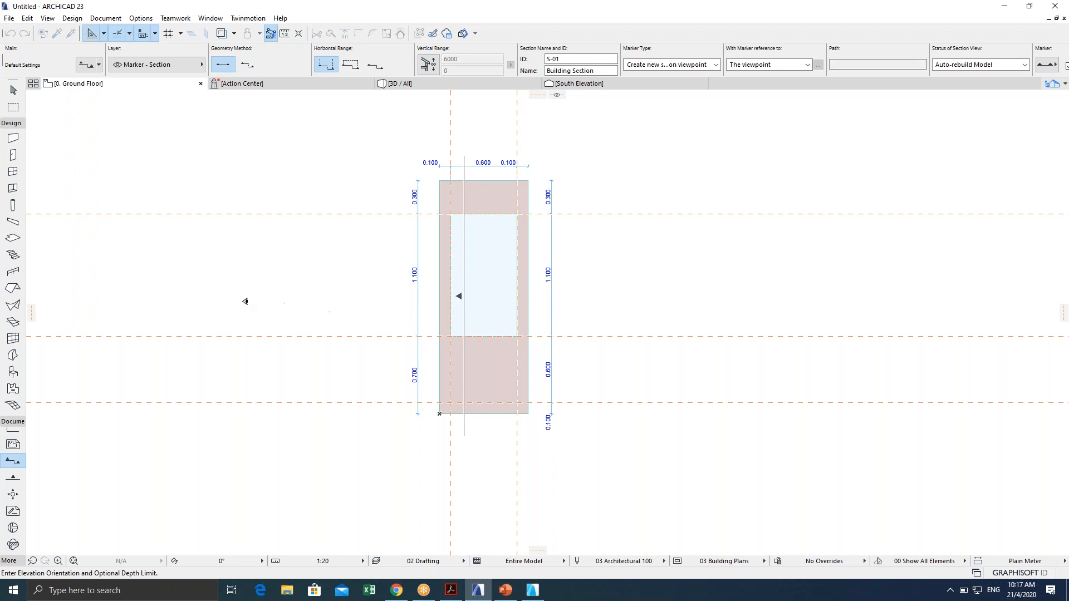
pyautogui.click(597, 296)
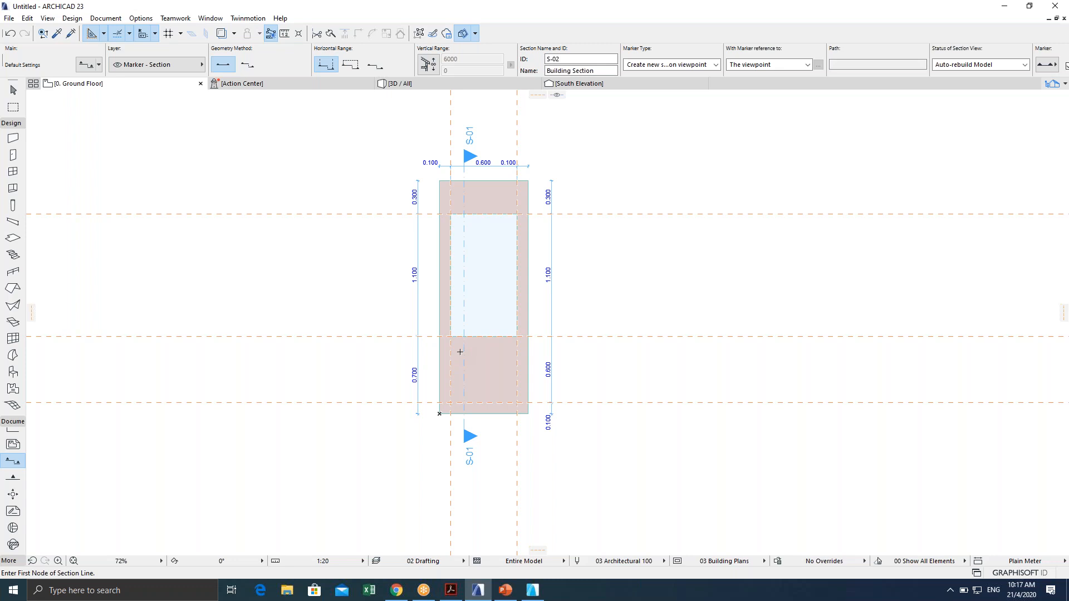
pyautogui.press('Escape')
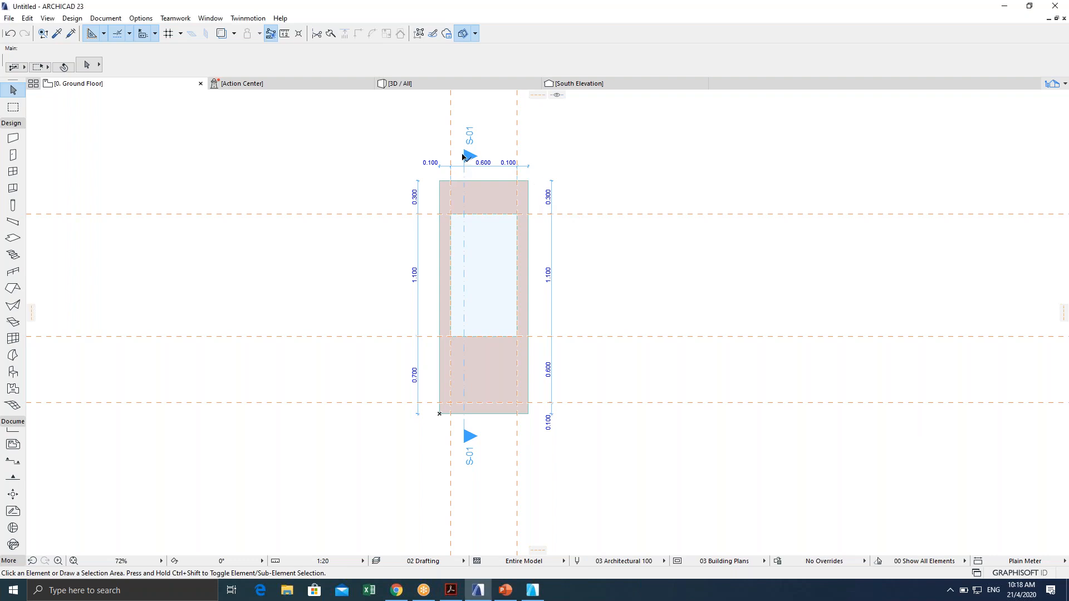
# Select the S-01 section marker above the door panel and open its section with the current view settings.
pyautogui.scroll(3, 462, 158)
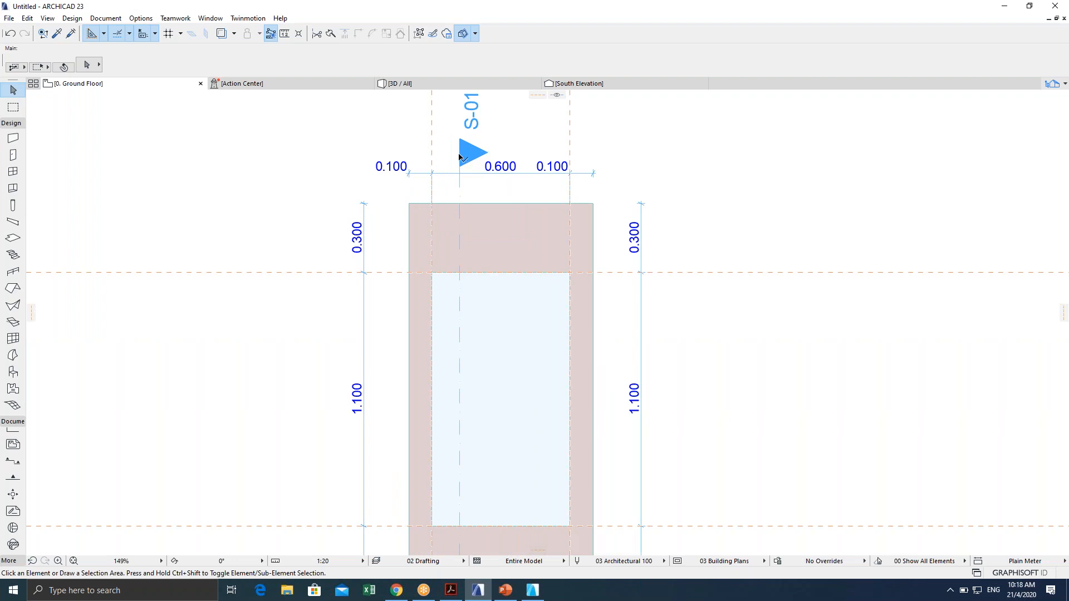
pyautogui.click(458, 158)
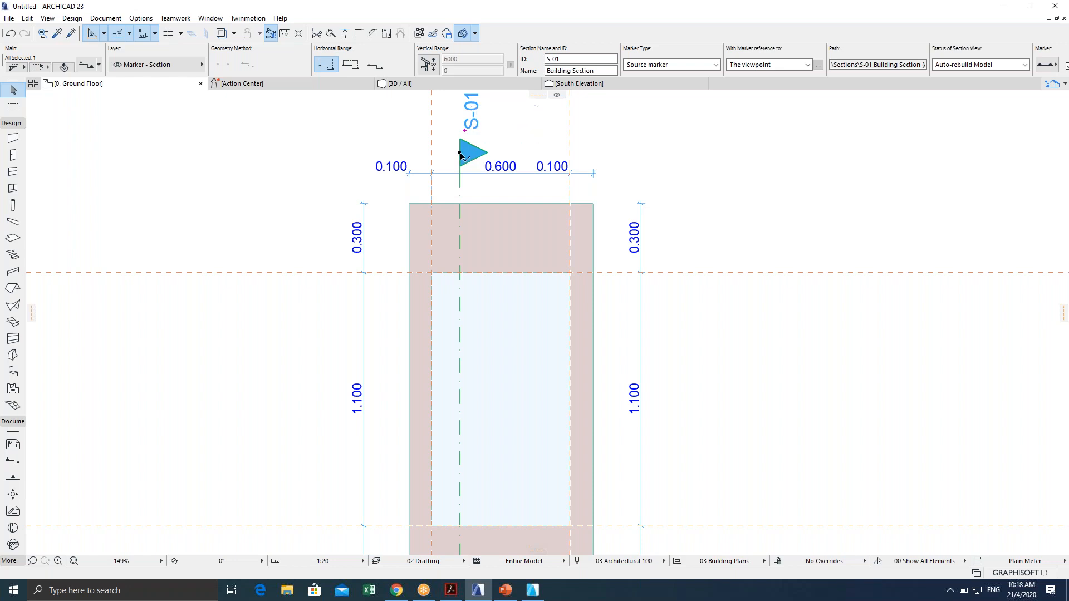
pyautogui.scroll(-3, 499, 284)
pyautogui.moveTo(499, 284)
pyautogui.mouseDown(button='middle')
pyautogui.moveTo(529, 128)
pyautogui.moveTo(535, 286)
pyautogui.mouseUp(button='middle')
pyautogui.scroll(5, 505, 345)
pyautogui.scroll(-6, 531, 300)
pyautogui.scroll(5, 524, 227)
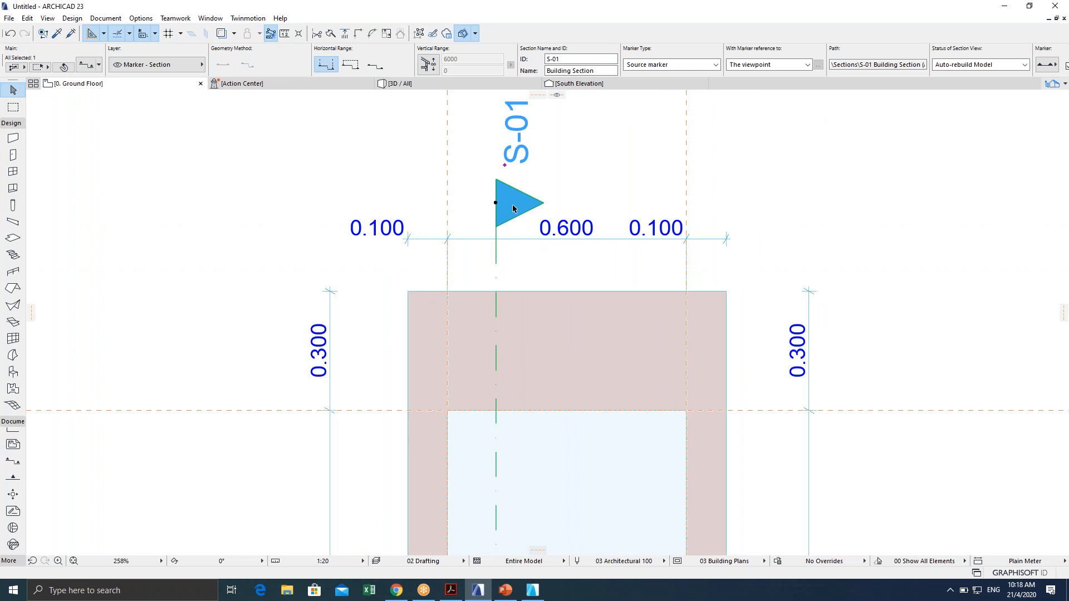
pyautogui.rightClick(509, 208)
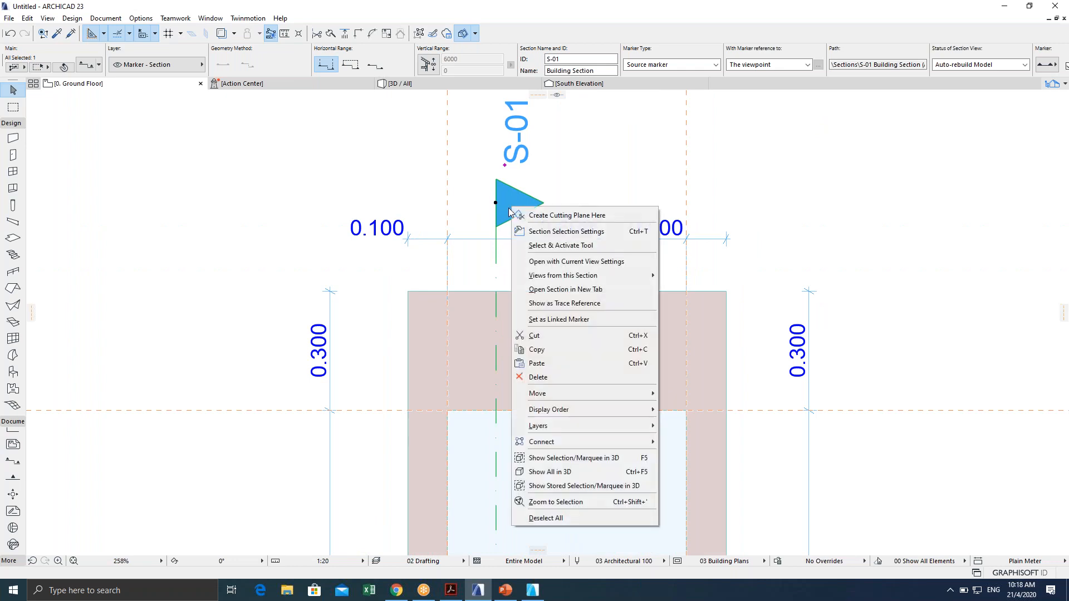
pyautogui.click(549, 262)
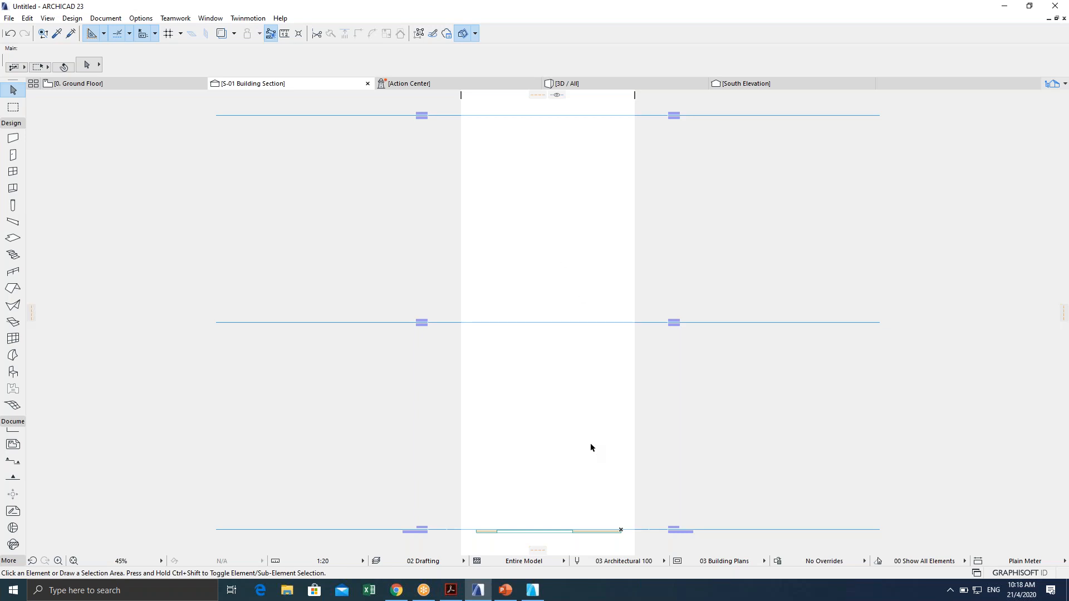
# Examine the cut door panel and glass slab in the S-01 section, and return to the Ground Floor plan.
pyautogui.moveTo(592, 445); pyautogui.dragTo(587, 305, button='middle')
pyautogui.scroll(9, 535, 395)
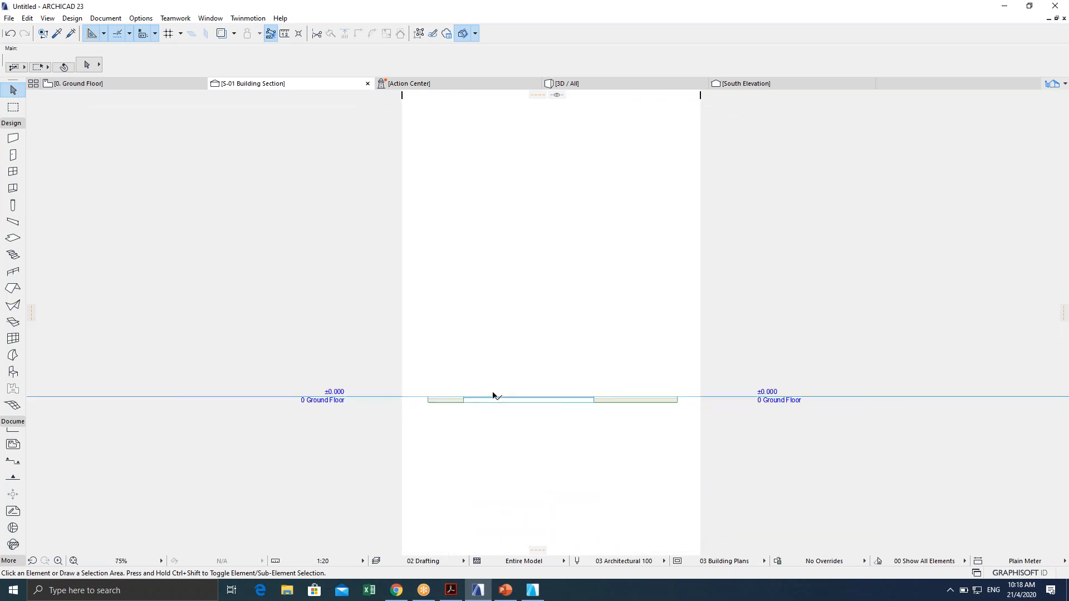
pyautogui.scroll(-3, 438, 362)
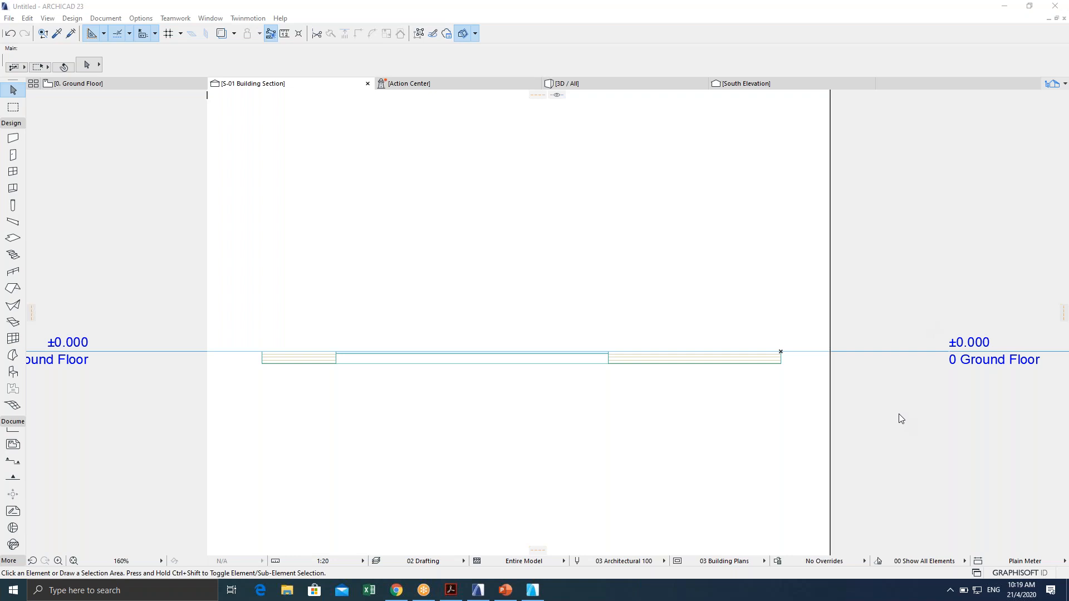
pyautogui.scroll(-3, 553, 345)
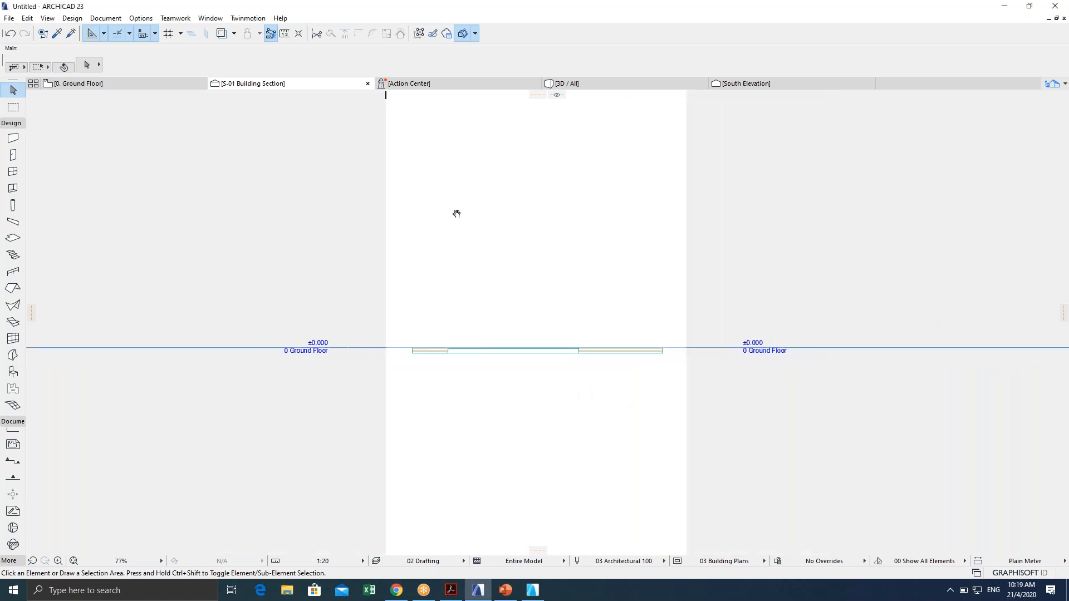
pyautogui.click(147, 79)
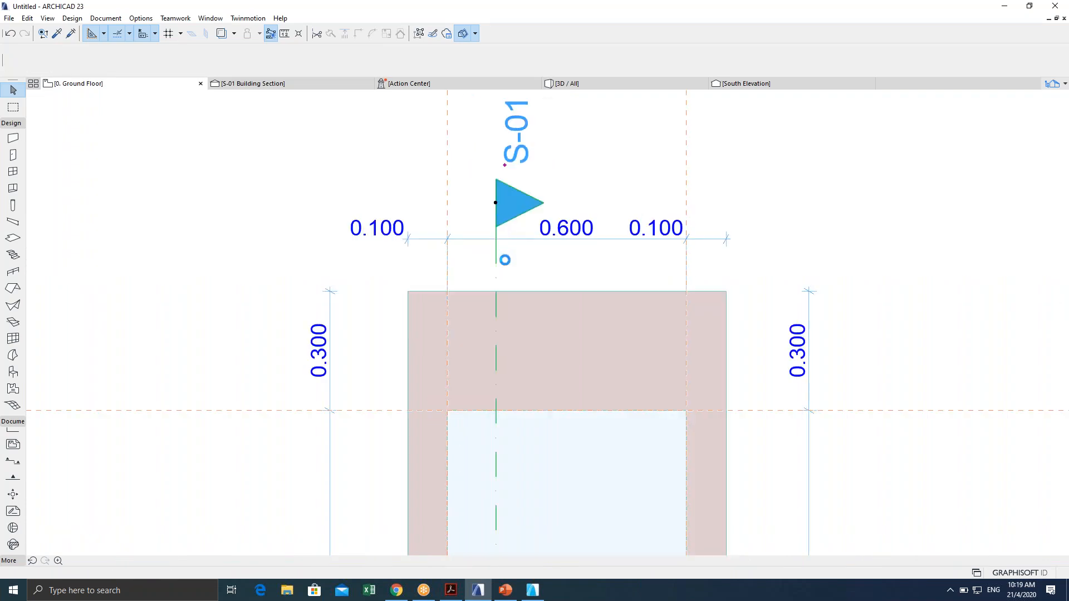
pyautogui.scroll(-3, 522, 300)
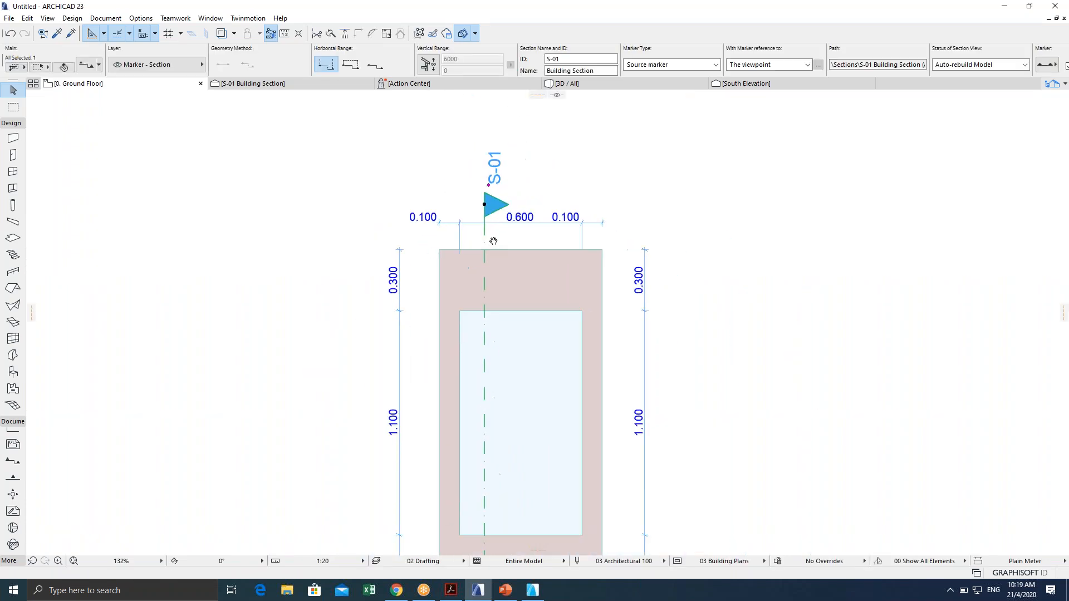
# Undo the existing building section line through the panel on the Ground Floor plan.
pyautogui.moveTo(475, 255); pyautogui.dragTo(489, 276, button='middle')
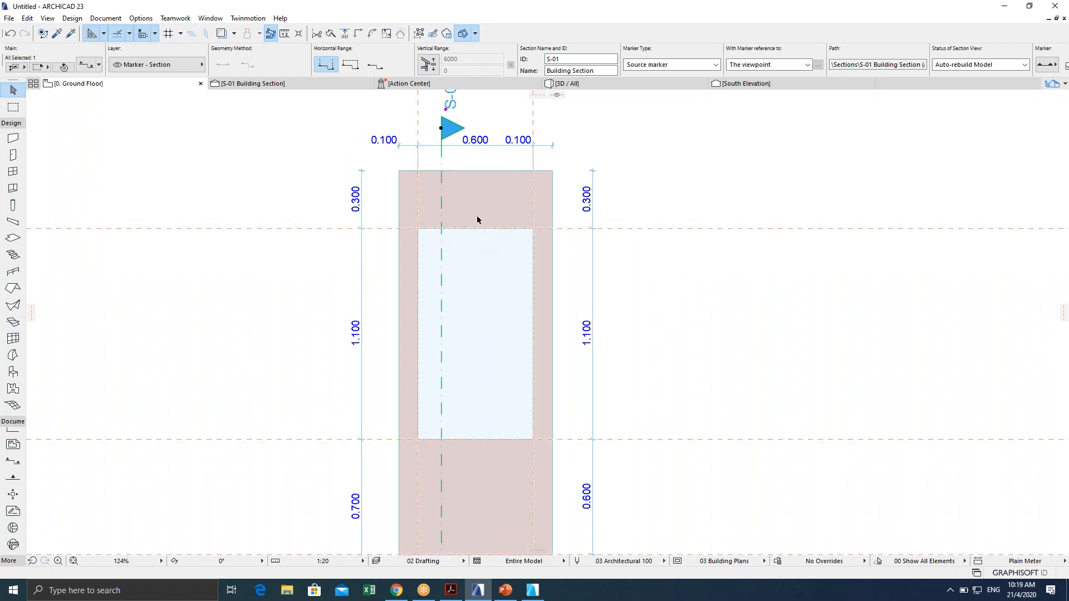
pyautogui.hotkey('ctrl', 'z')
pyautogui.scroll(-1, 480, 227)
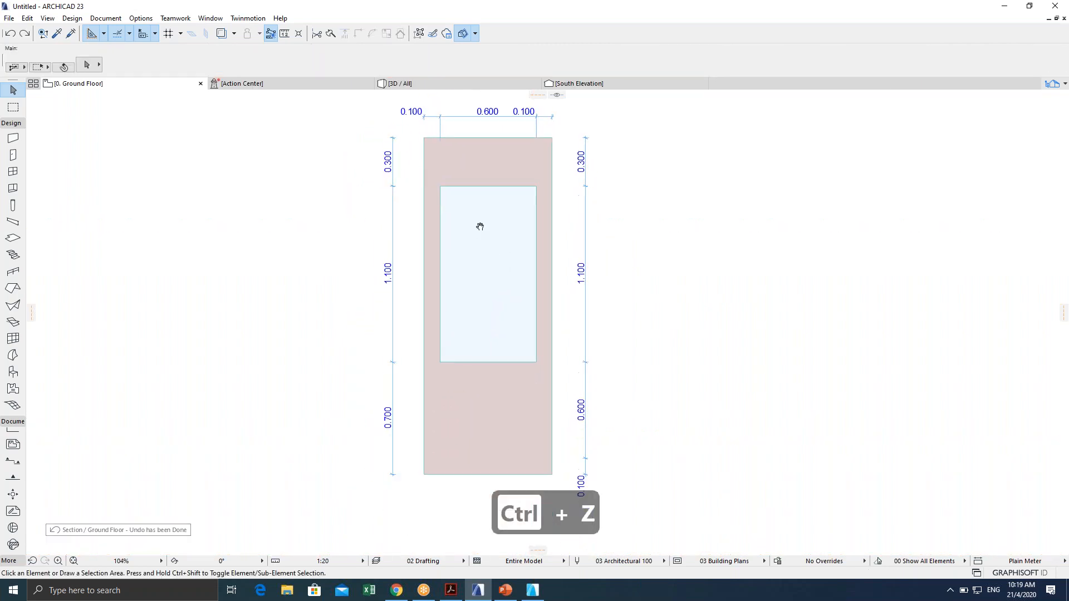
pyautogui.scroll(-1, 401, 286)
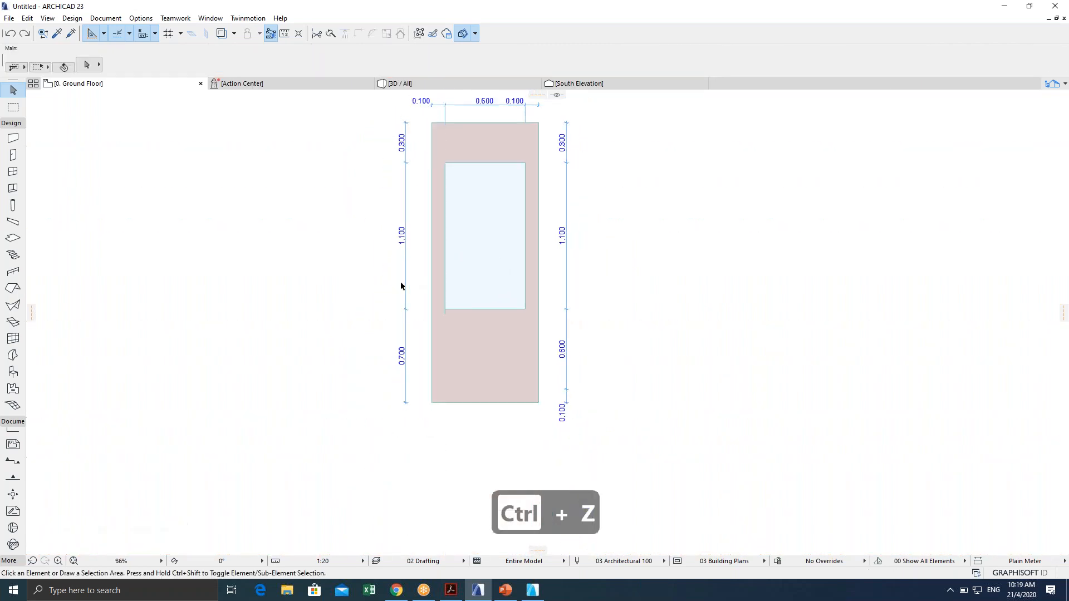
# Draw a vertical building section line through the frame and glass, left of the panel's centre, extending past both ends and looking right.
pyautogui.click(13, 421)
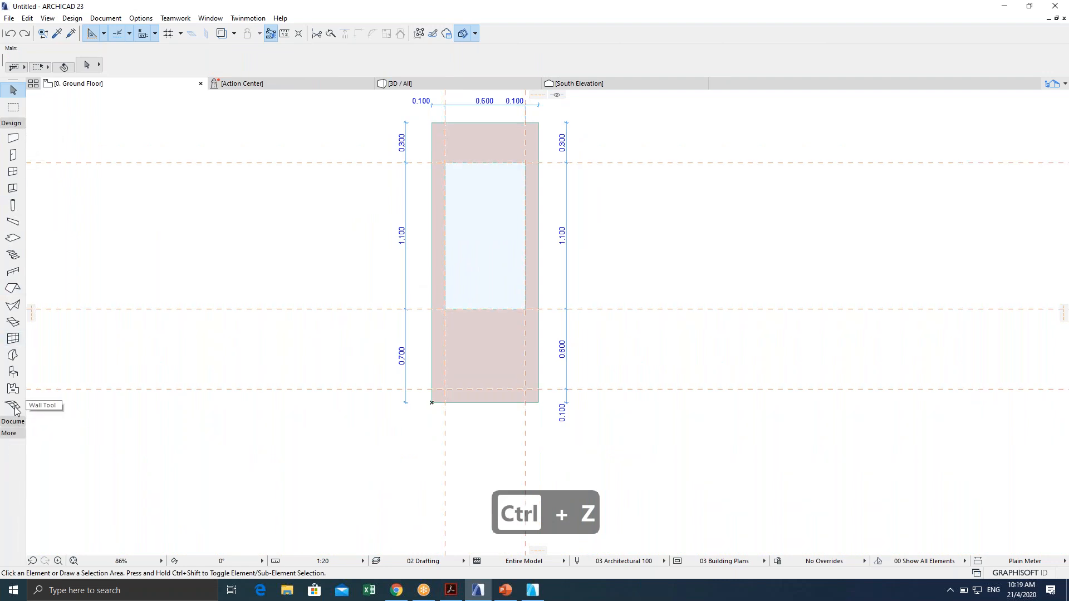
pyautogui.click(12, 124)
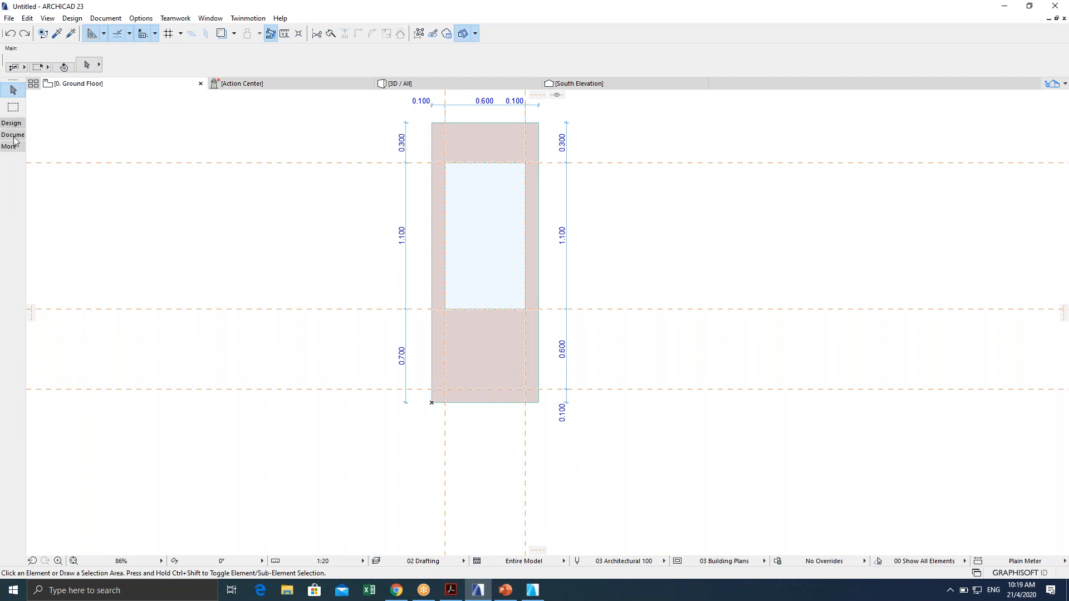
pyautogui.click(13, 135)
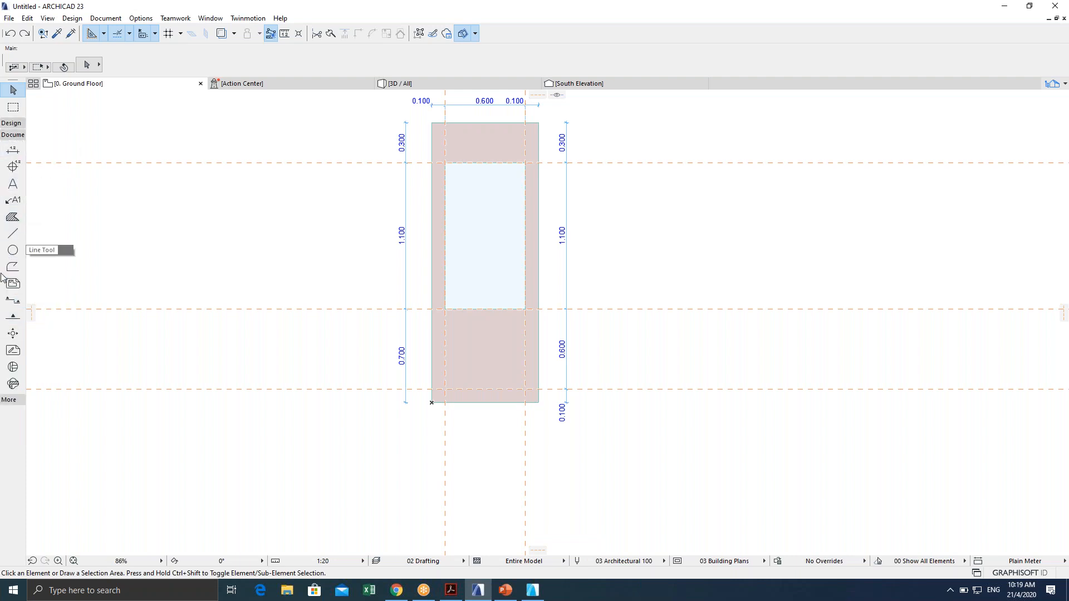
pyautogui.click(15, 304)
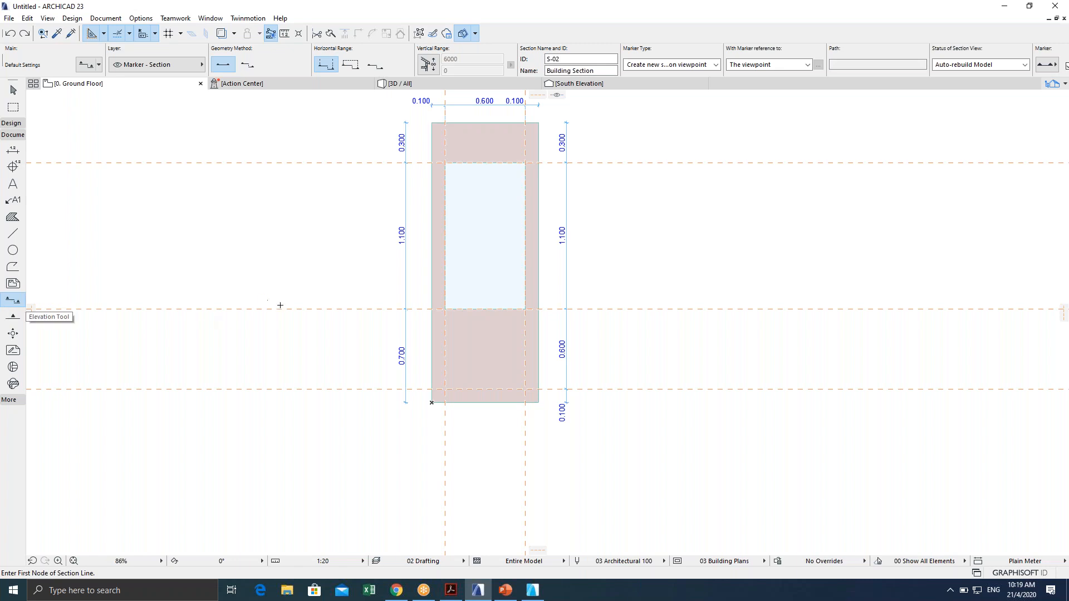
pyautogui.scroll(-2, 298, 319)
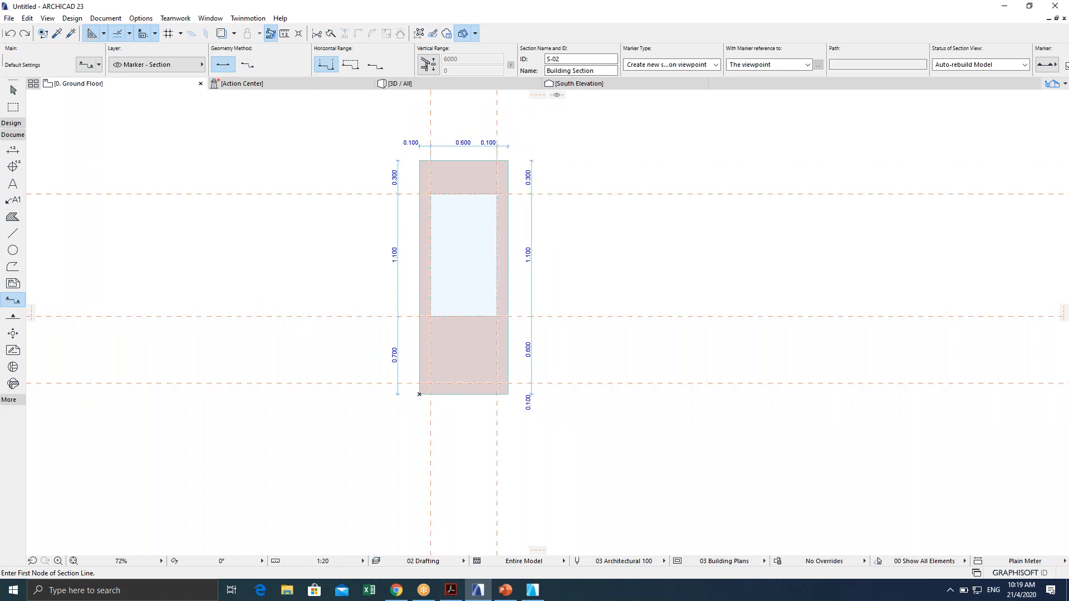
pyautogui.click(444, 135)
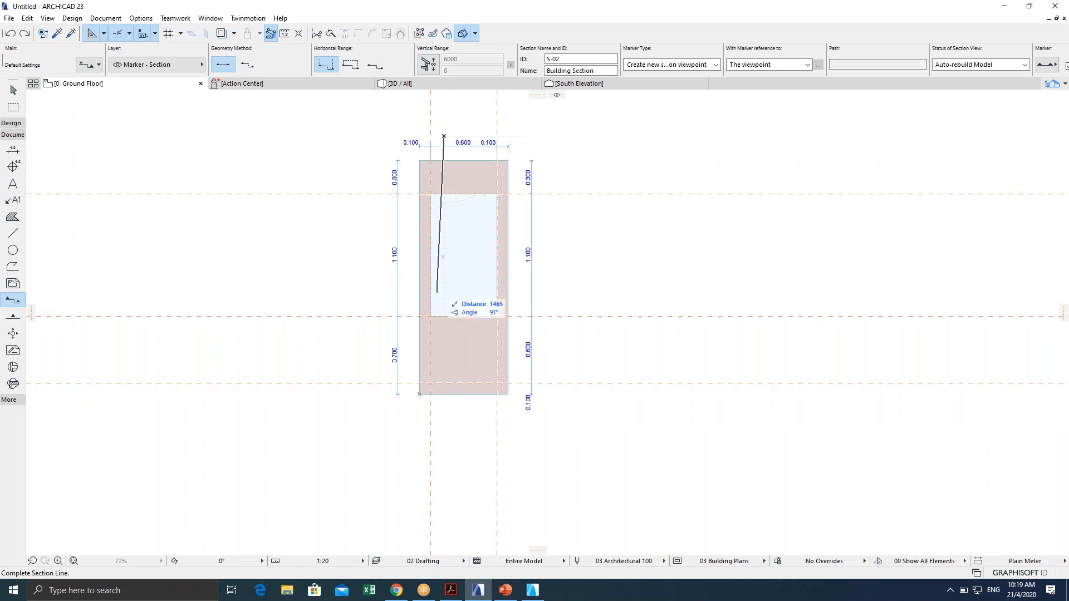
pyautogui.click(444, 413)
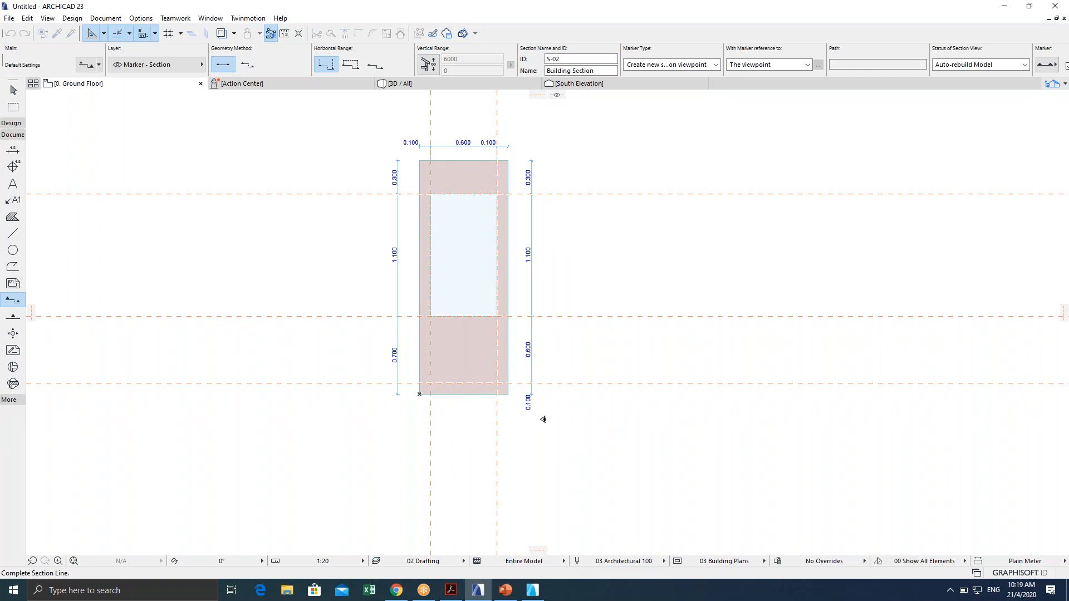
pyautogui.click(541, 414)
pyautogui.scroll(2, 457, 277)
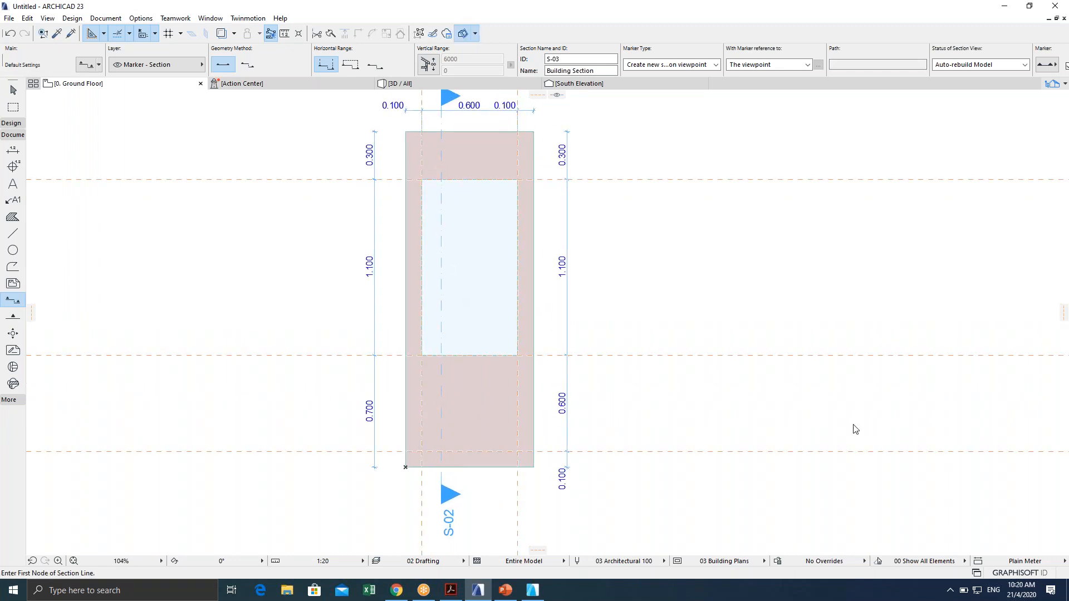
pyautogui.press('Escape')
pyautogui.scroll(-1, 466, 286)
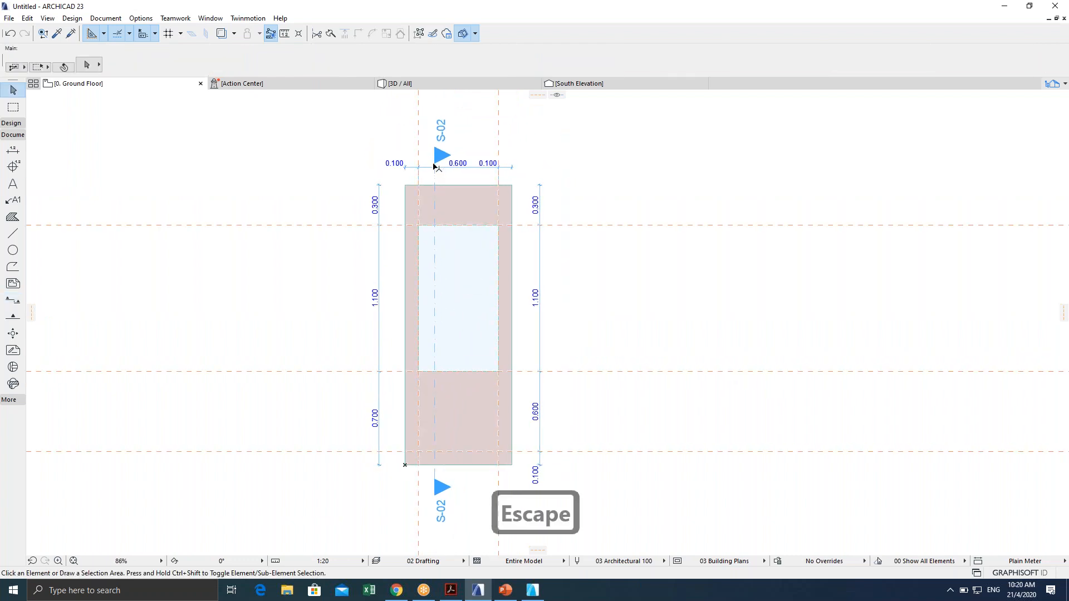
# Open the new building section from its marker with the current view settings.
pyautogui.click(437, 160)
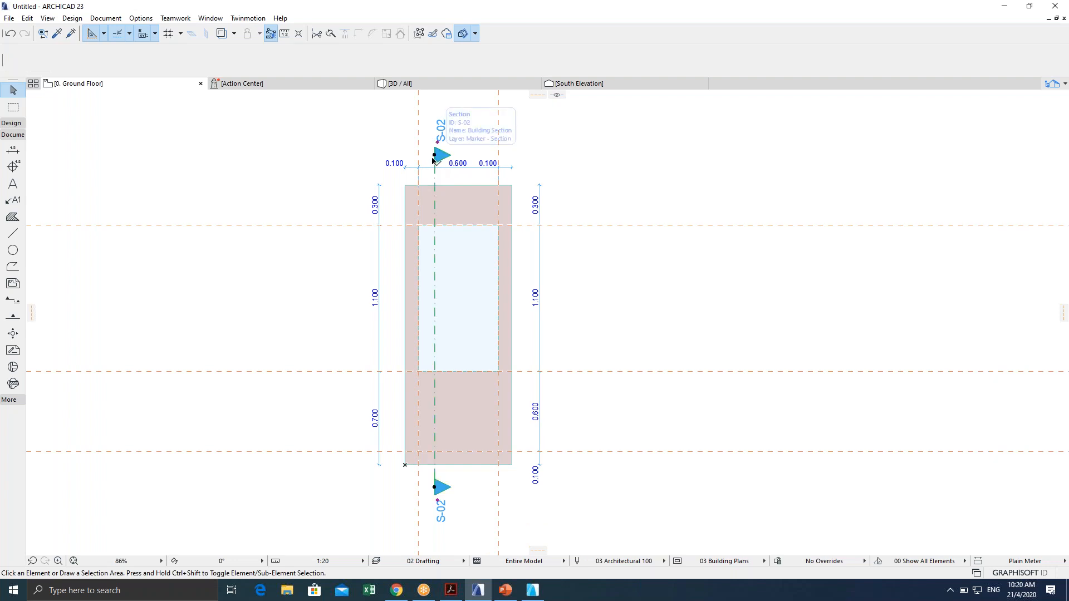
pyautogui.scroll(3, 434, 148)
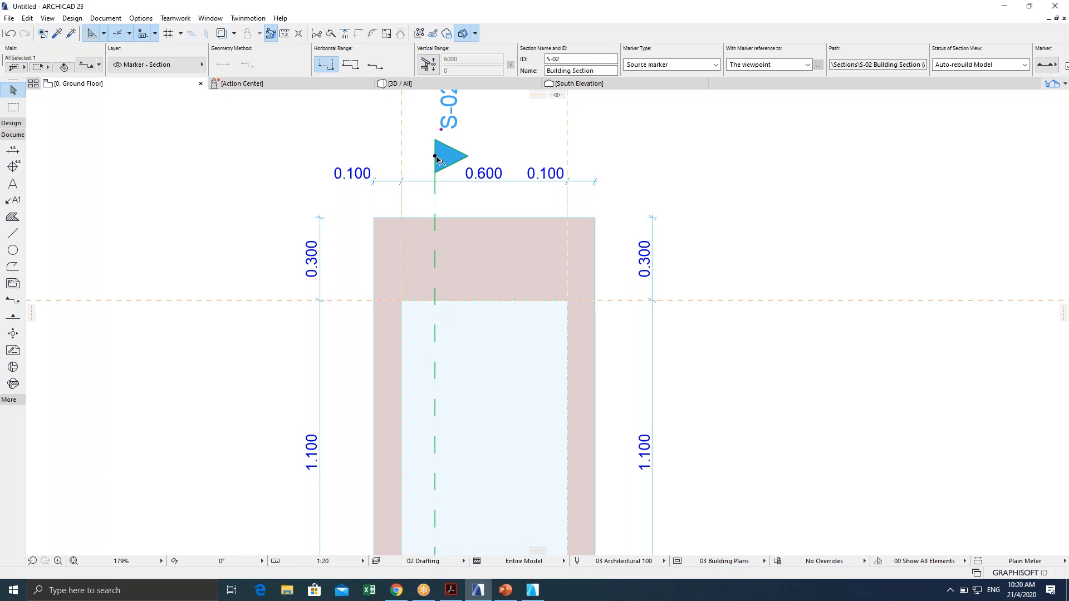
pyautogui.scroll(-2, 437, 161)
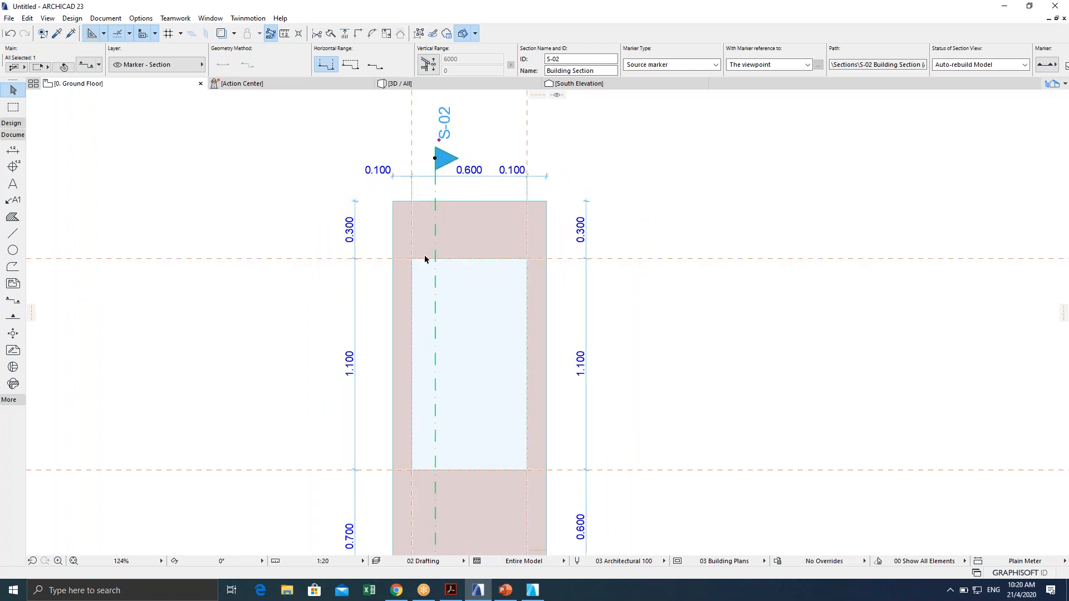
pyautogui.rightClick(438, 160)
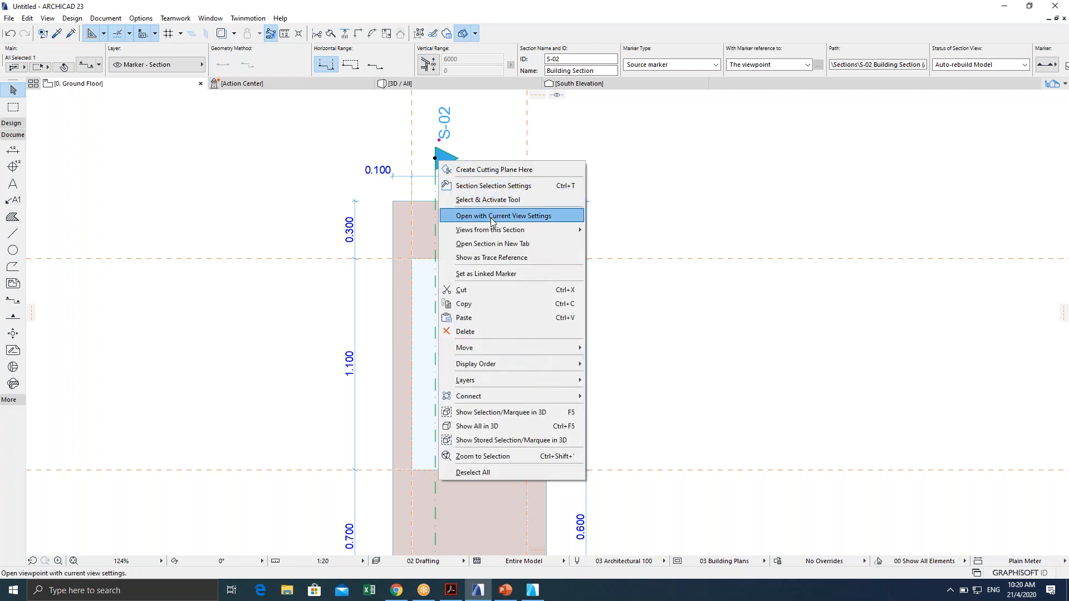
pyautogui.click(492, 217)
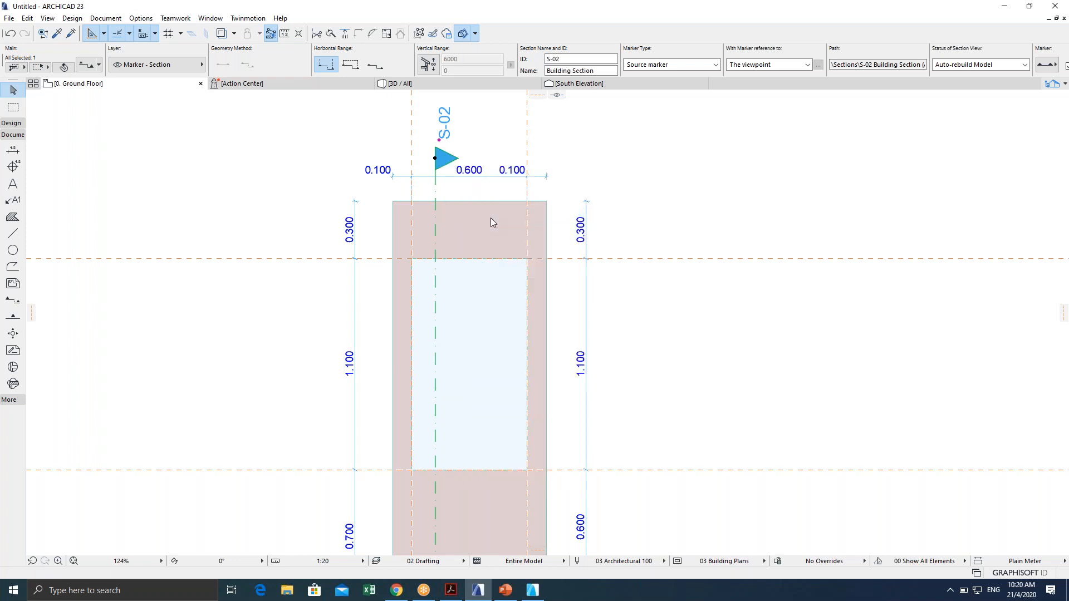
# Examine the plywood frame slab in the section view where its inner edge meets the glass.
pyautogui.scroll(7, 486, 410)
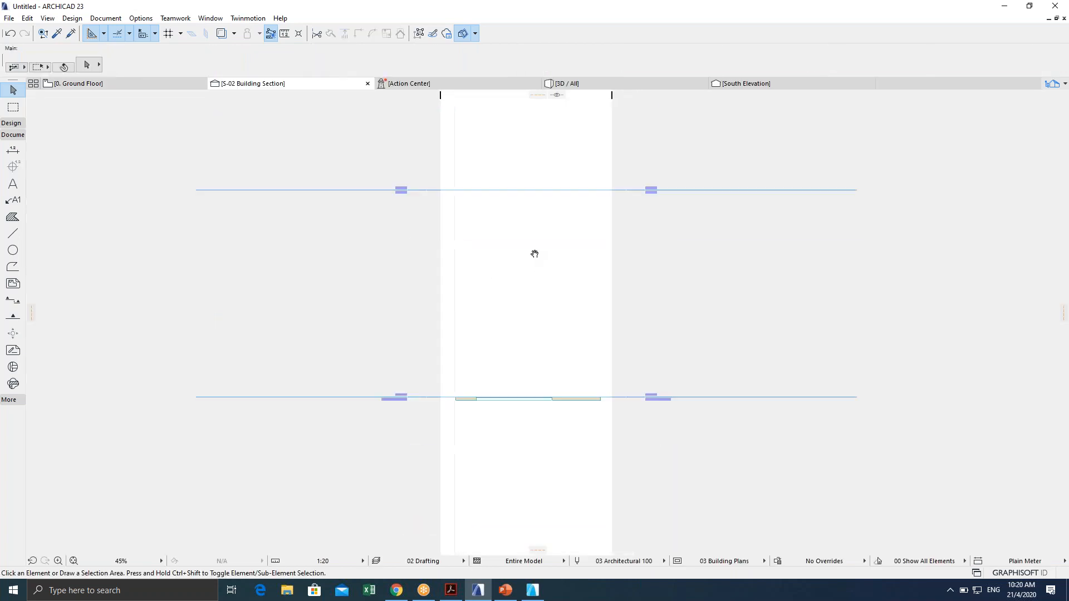
pyautogui.scroll(-4, 475, 347)
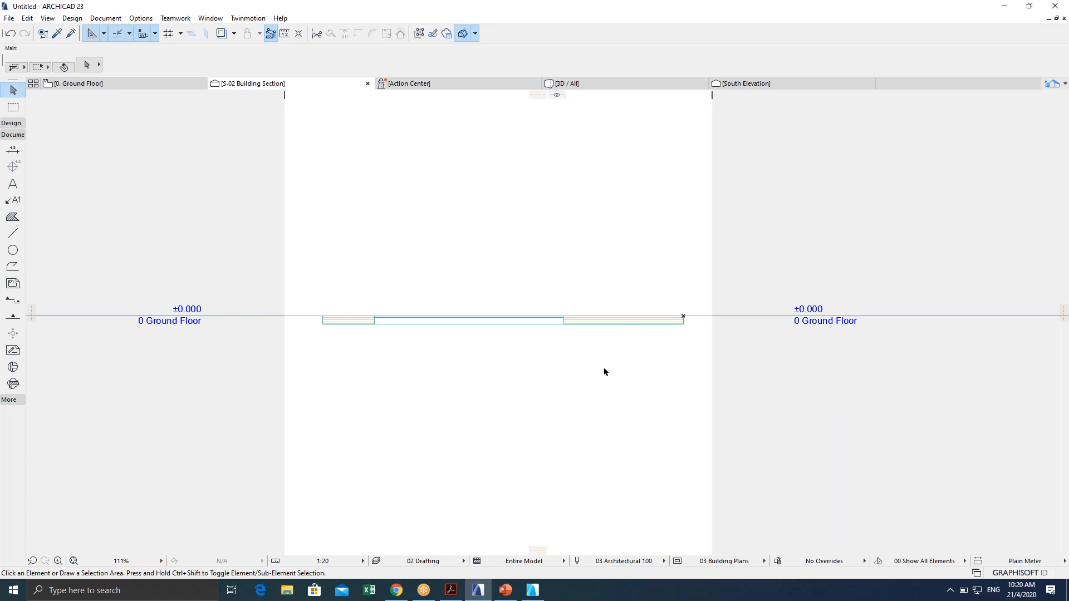
pyautogui.scroll(8, 331, 347)
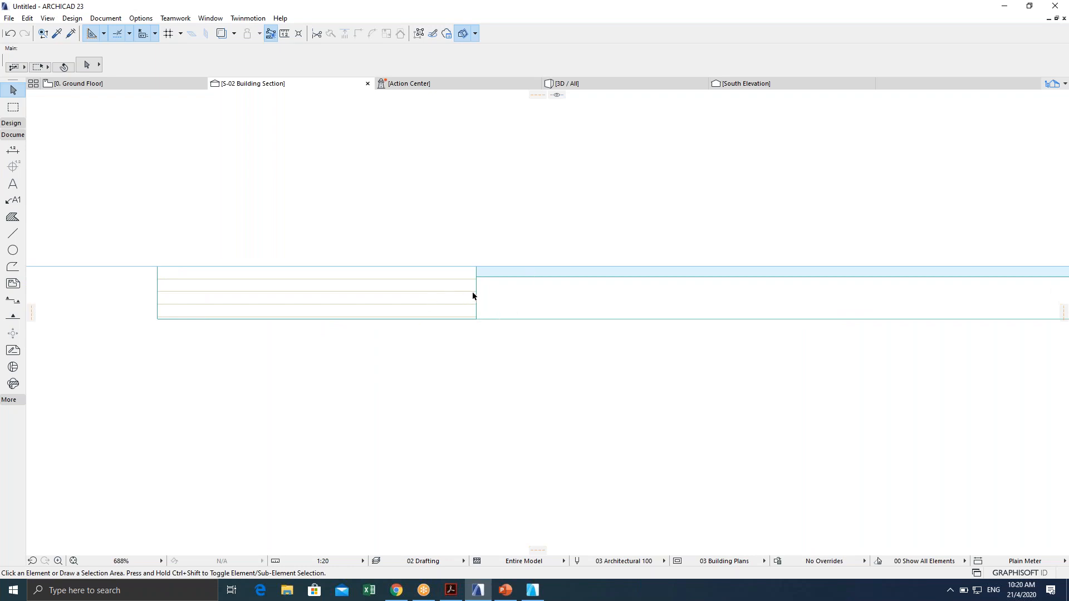
pyautogui.click(476, 296)
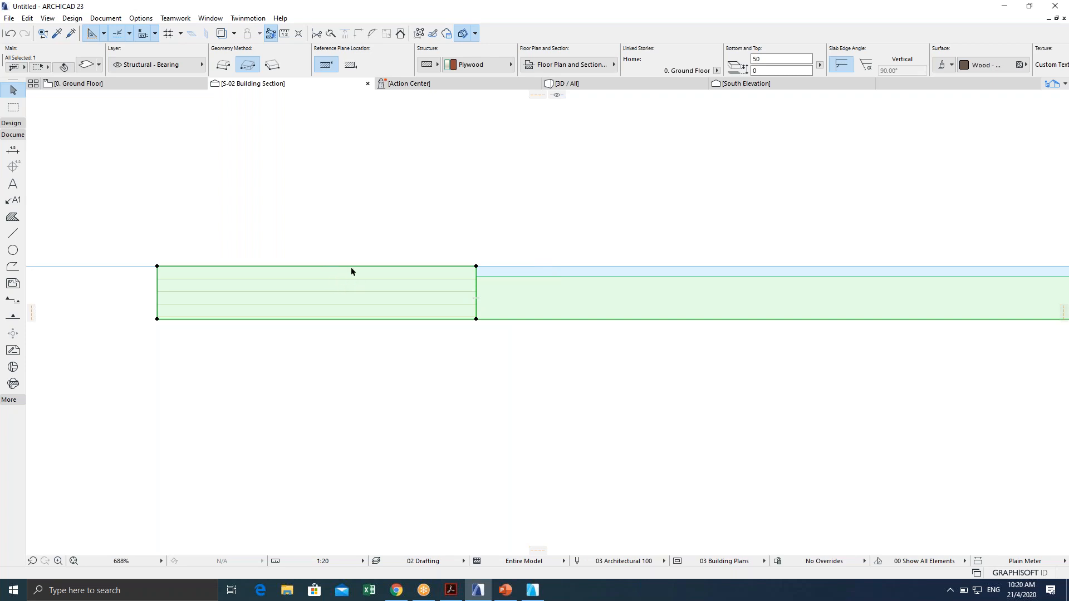
pyautogui.click(480, 268)
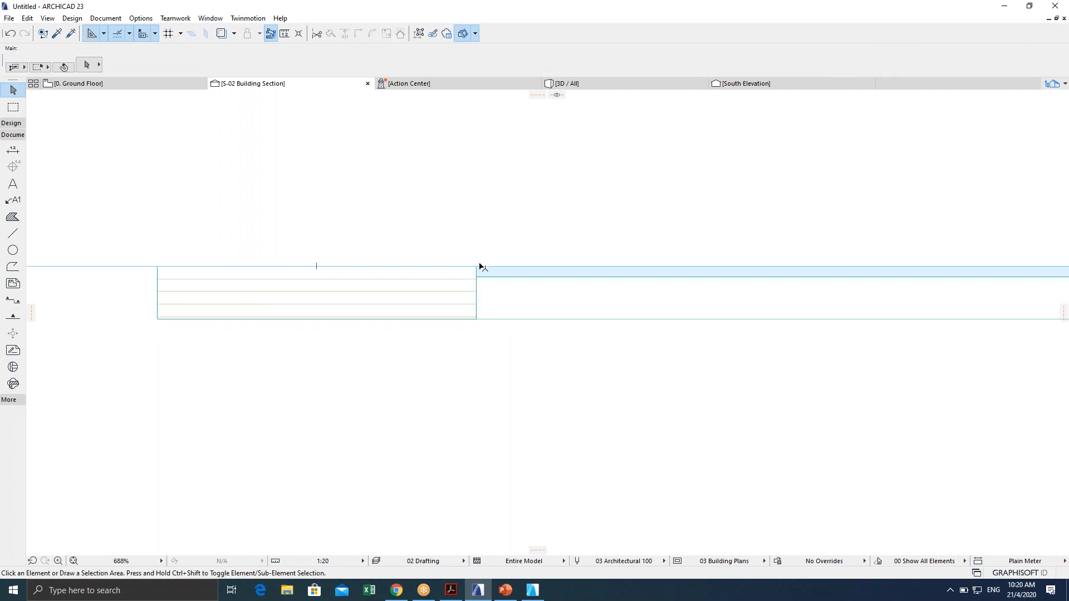
pyautogui.click(478, 272)
pyautogui.press('Escape')
pyautogui.scroll(-3, 410, 248)
pyautogui.scroll(4, 422, 254)
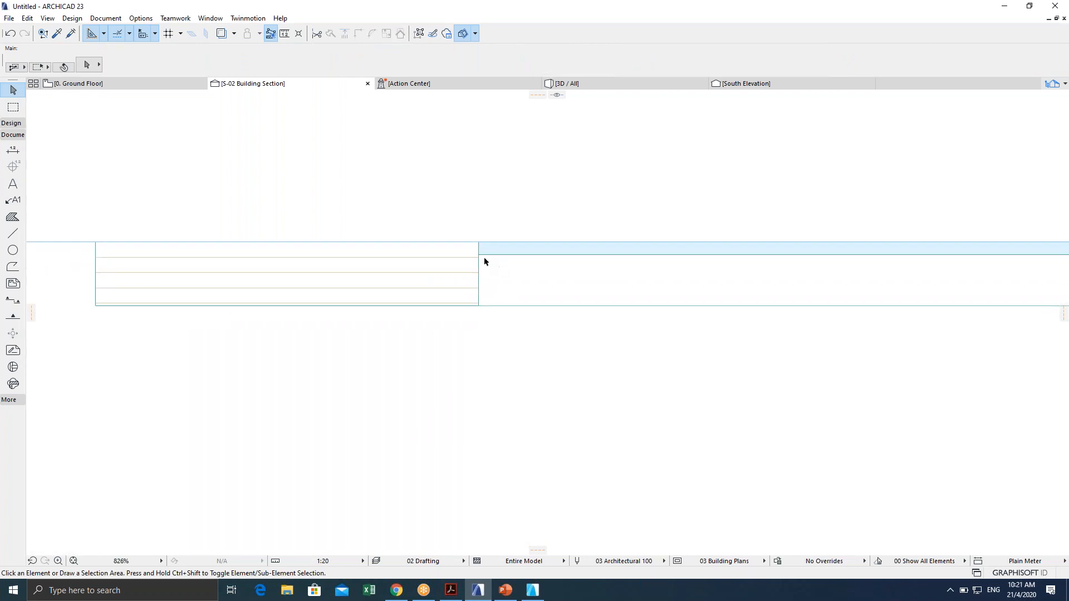
pyautogui.moveTo(516, 253); pyautogui.dragTo(588, 247, button='middle')
# Select the glass slab in the section and inspect its end against the plywood frame.
pyautogui.click(560, 241)
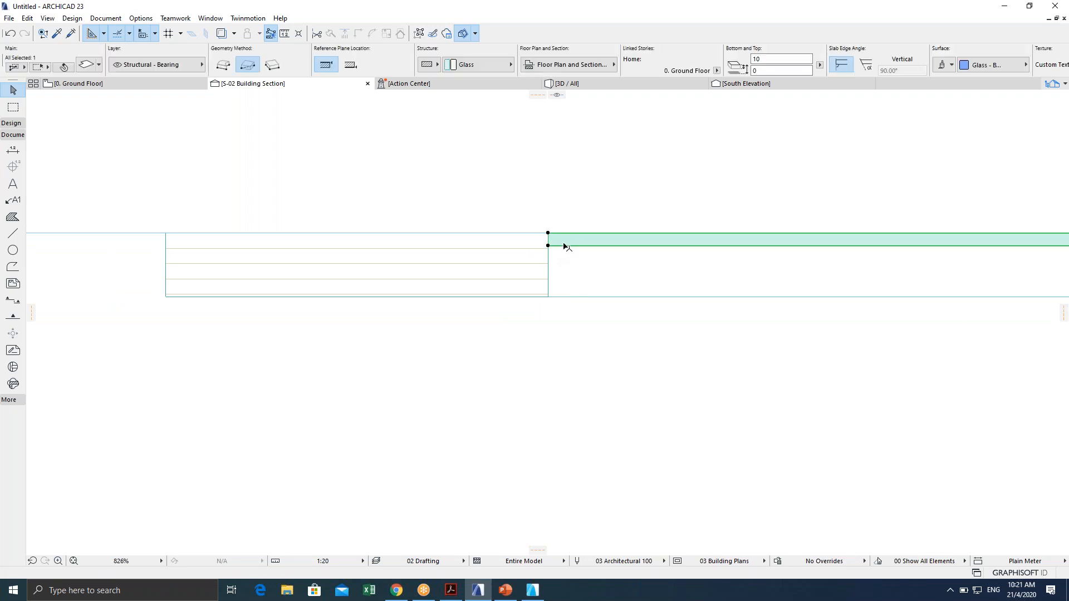
pyautogui.scroll(2, 549, 247)
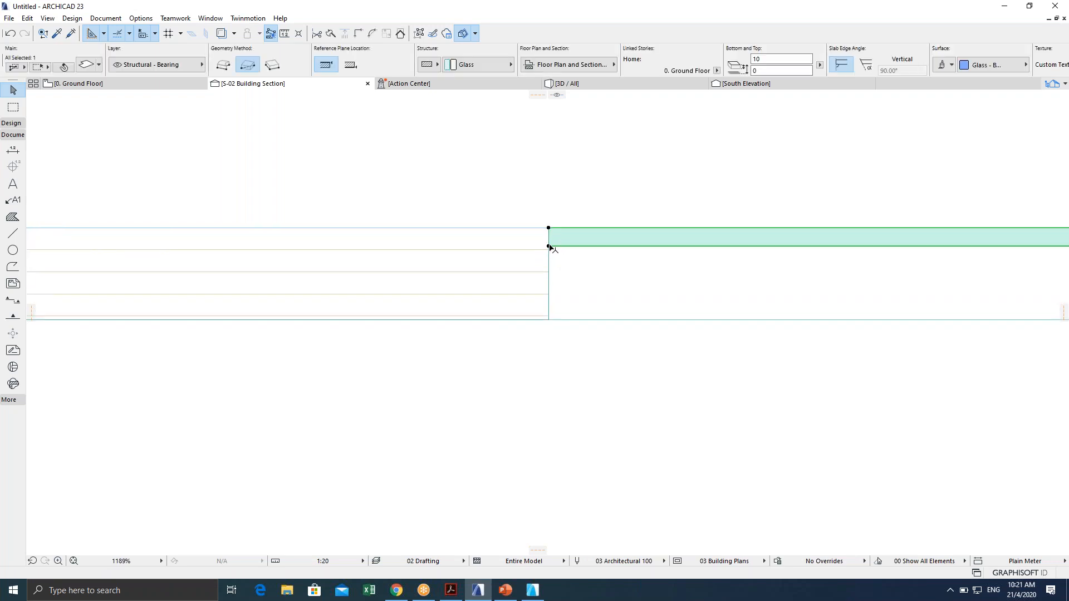
pyautogui.scroll(-2, 590, 272)
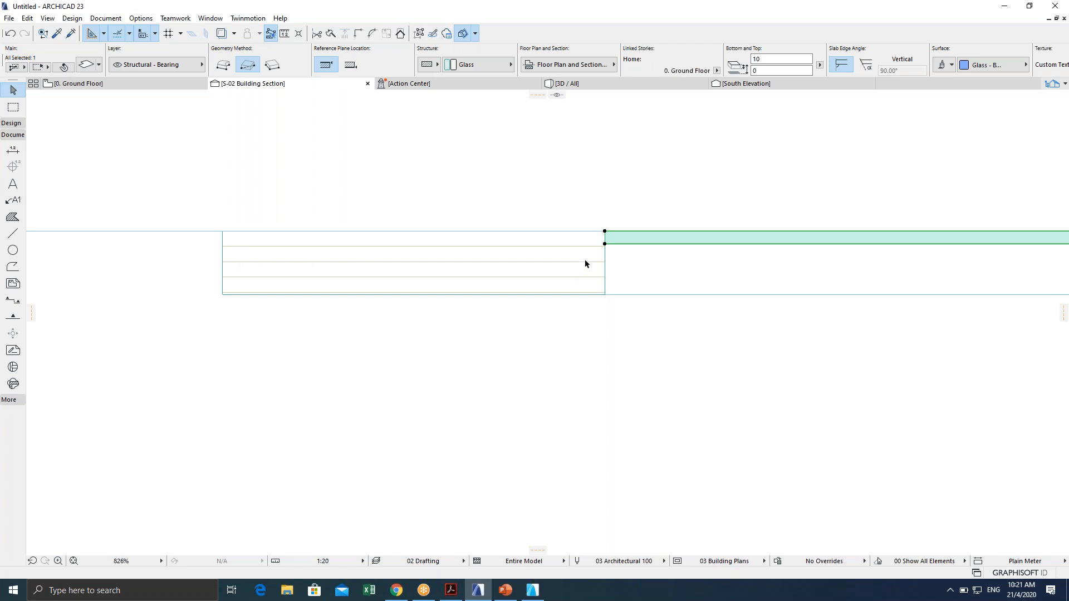
pyautogui.scroll(2, 597, 256)
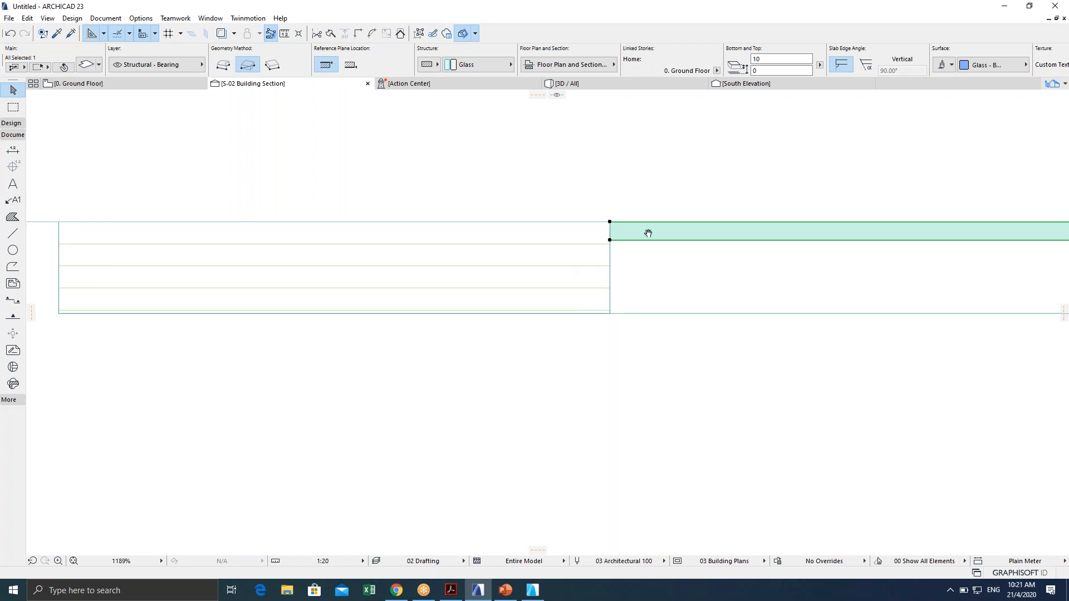
pyautogui.moveTo(678, 210); pyautogui.dragTo(724, 216, button='middle')
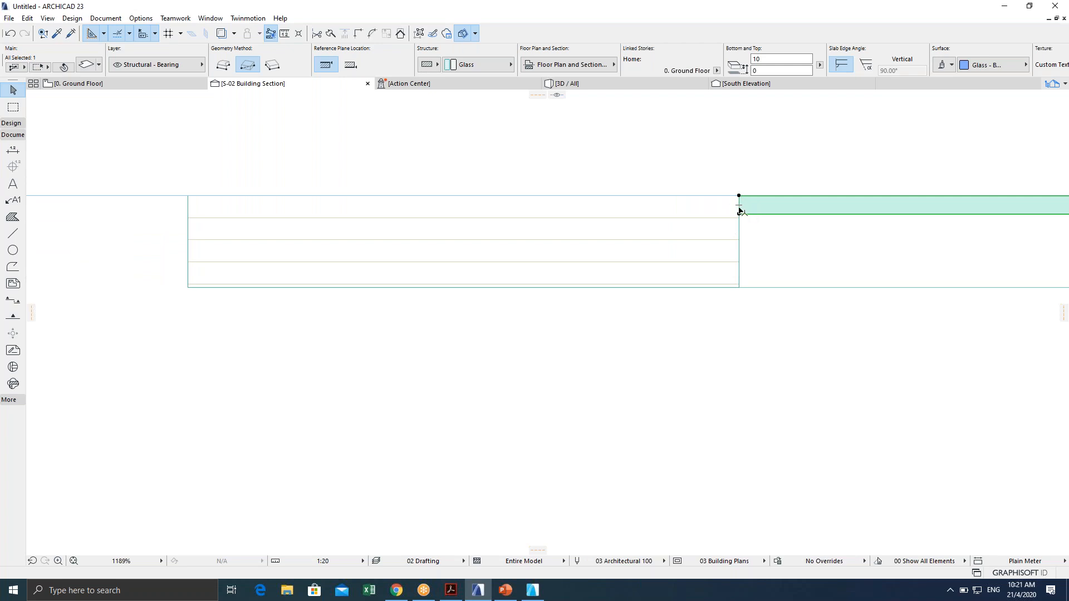
pyautogui.scroll(3, 740, 210)
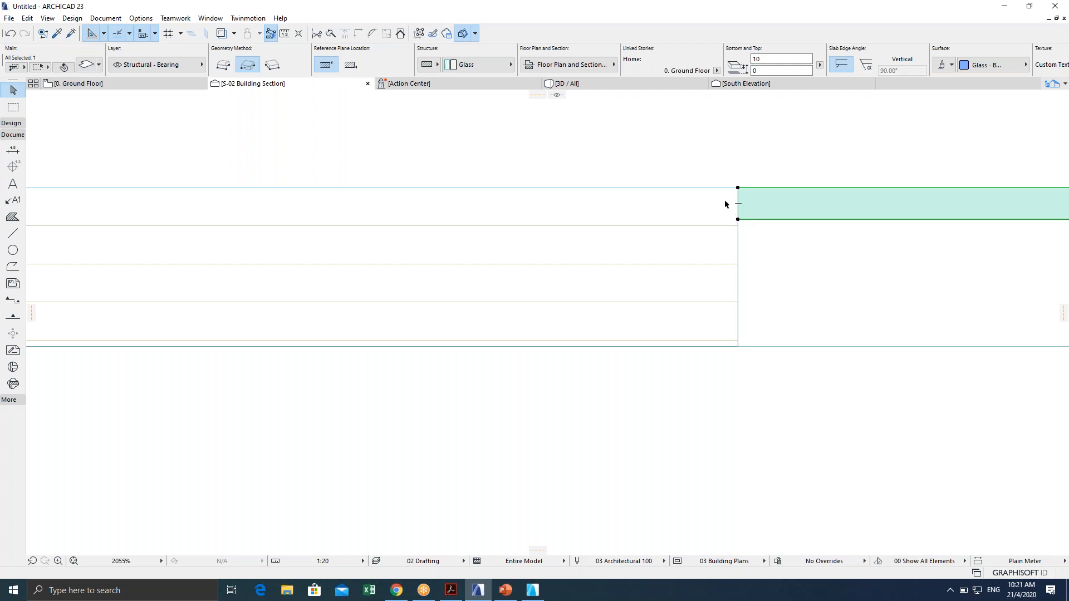
pyautogui.scroll(-1, 725, 204)
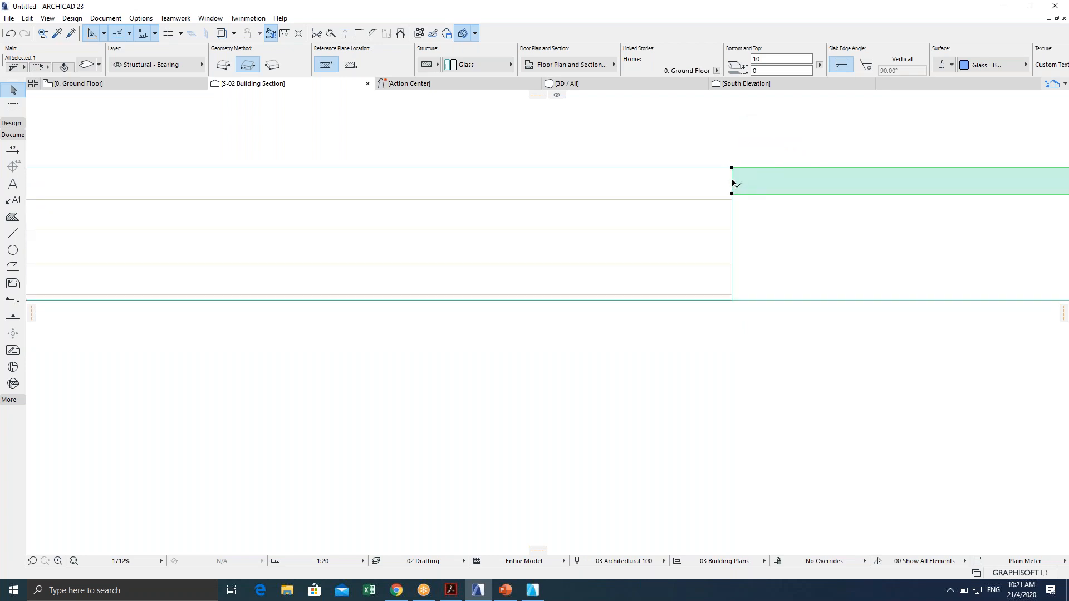
pyautogui.click(735, 185)
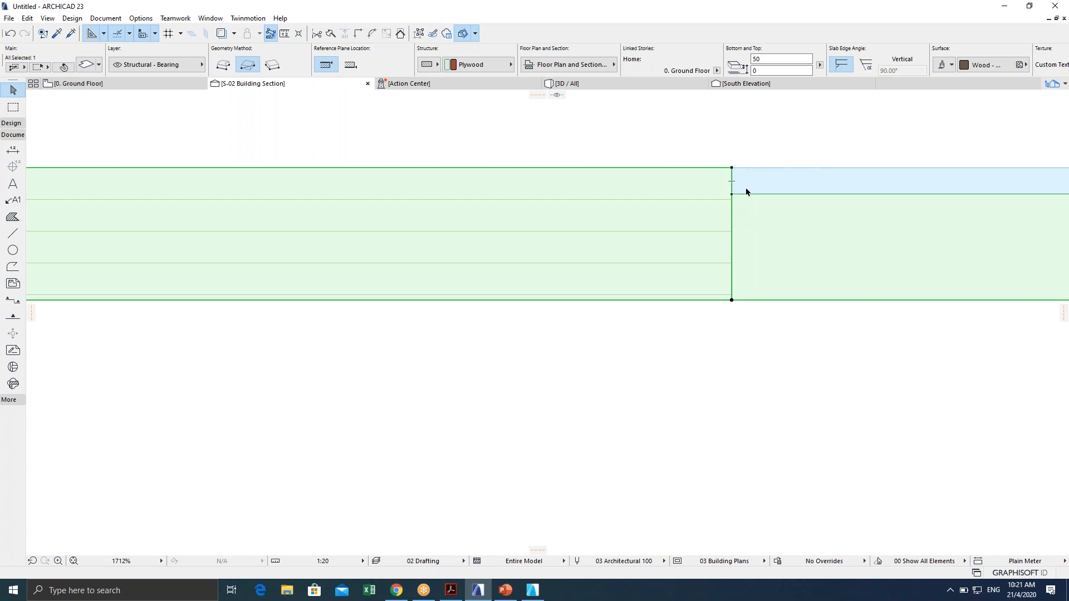
pyautogui.click(743, 159)
pyautogui.click(732, 181)
pyautogui.click(732, 182)
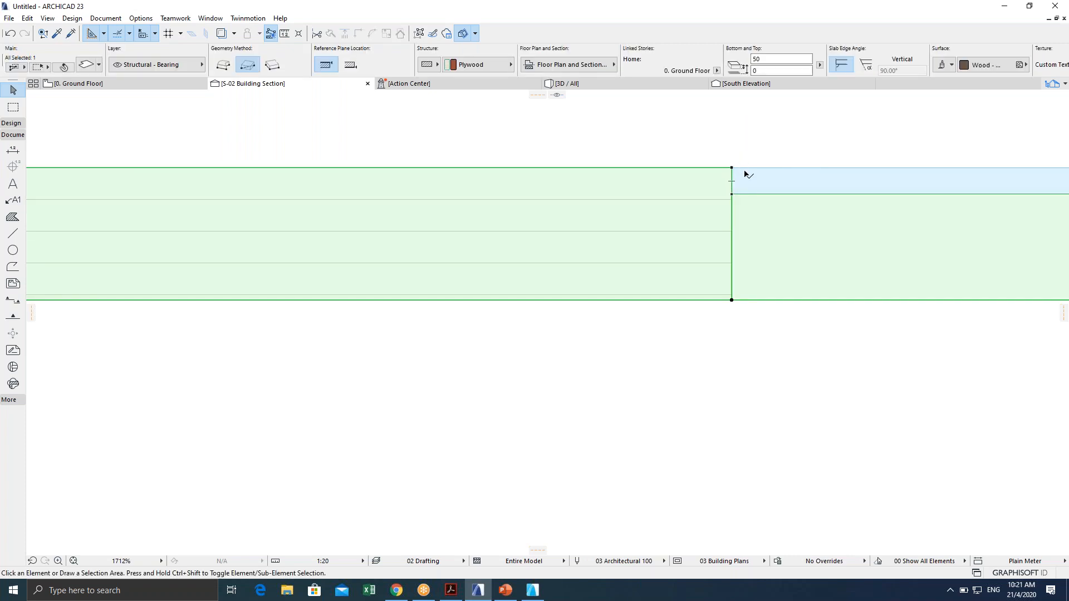
pyautogui.press('Escape')
pyautogui.press('Escape')
pyautogui.press('Escape')
pyautogui.press('Escape')
pyautogui.press('Escape')
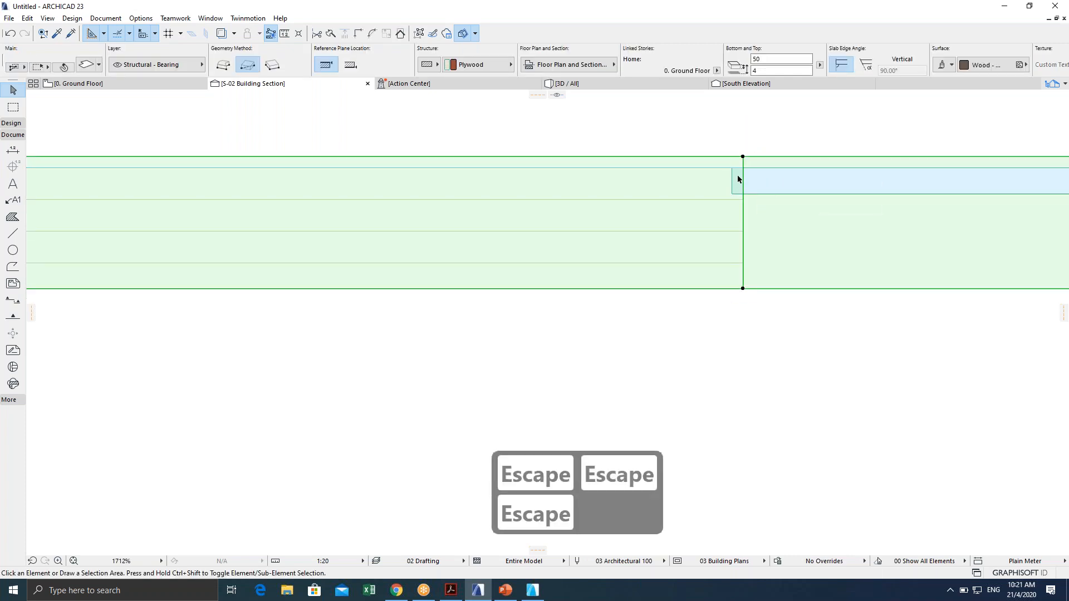
pyautogui.hotkey('ctrl', 'z')
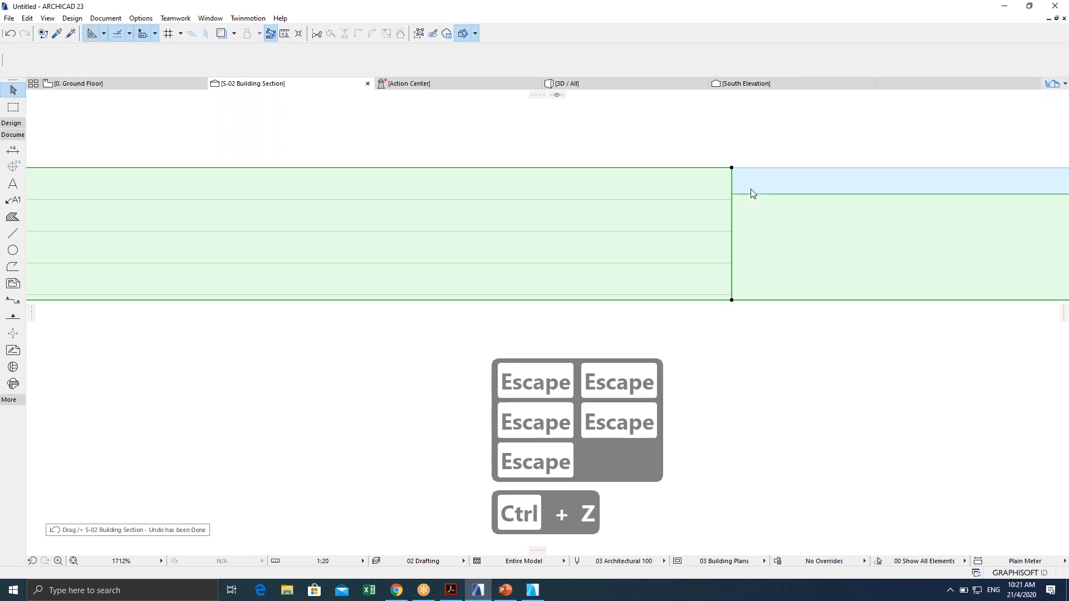
pyautogui.click(753, 162)
pyautogui.click(748, 175)
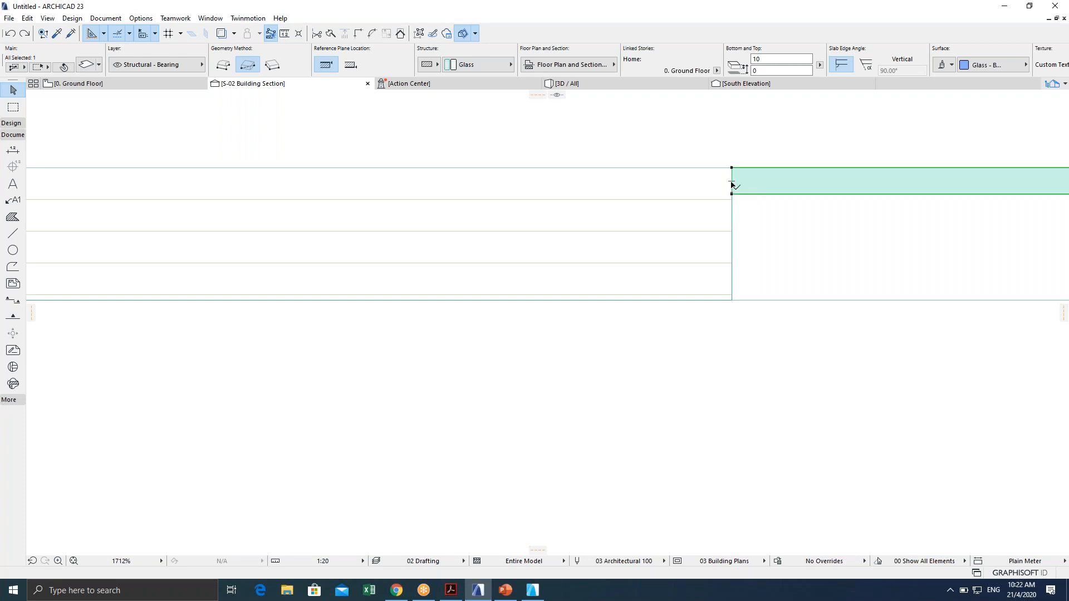
pyautogui.click(736, 204)
pyautogui.click(743, 165)
pyautogui.click(739, 175)
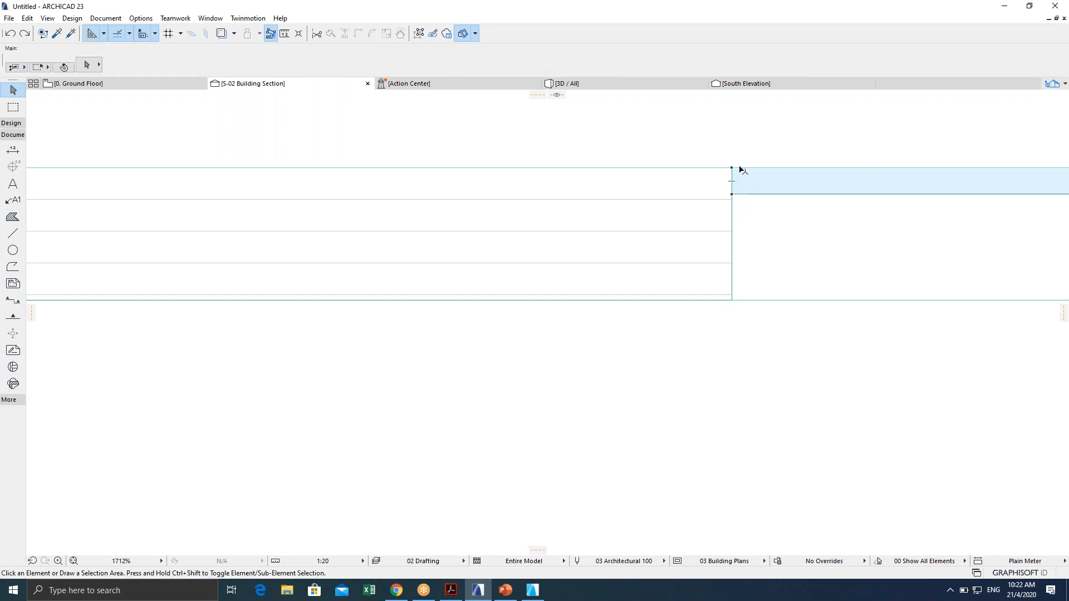
pyautogui.click(740, 177)
pyautogui.scroll(3, 653, 215)
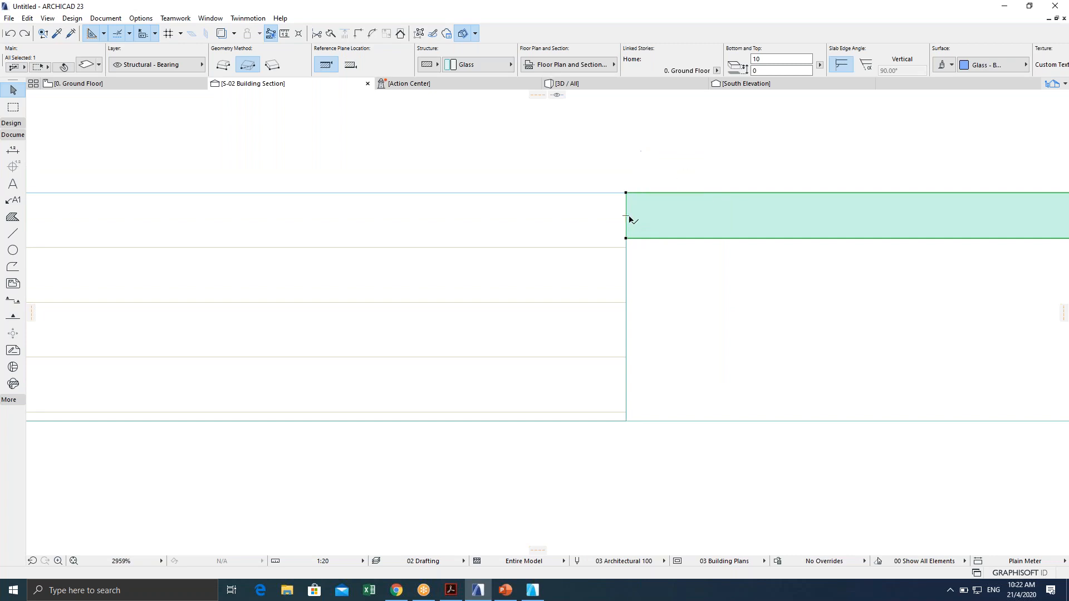
pyautogui.click(641, 210)
pyautogui.click(646, 195)
pyautogui.hotkey('shift', 'Tab')
pyautogui.hotkey('shift', 'Tab')
pyautogui.hotkey('shift', 'Tab')
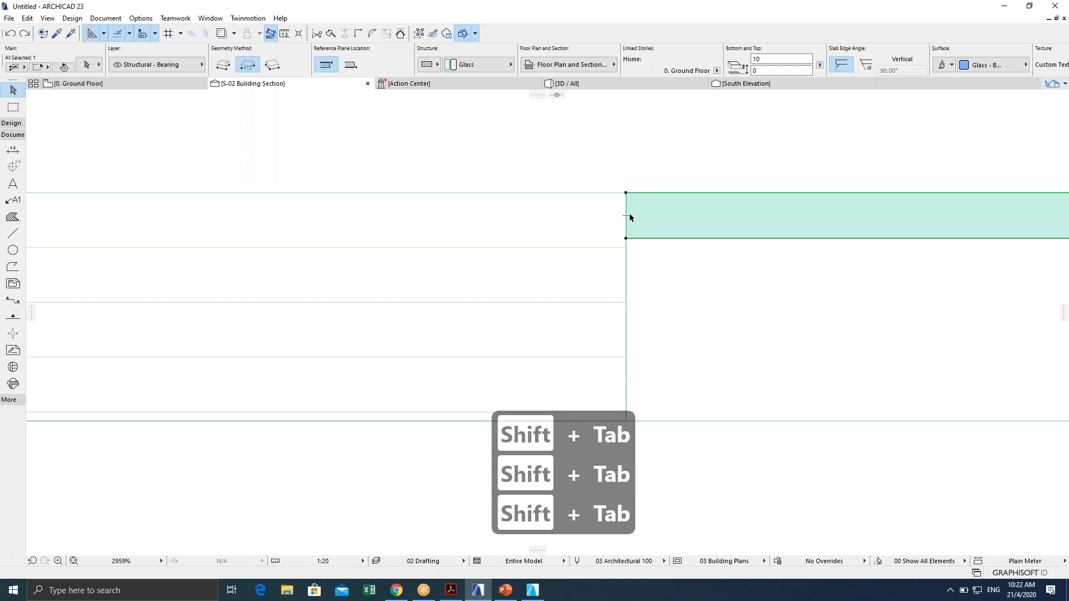
pyautogui.click(630, 217)
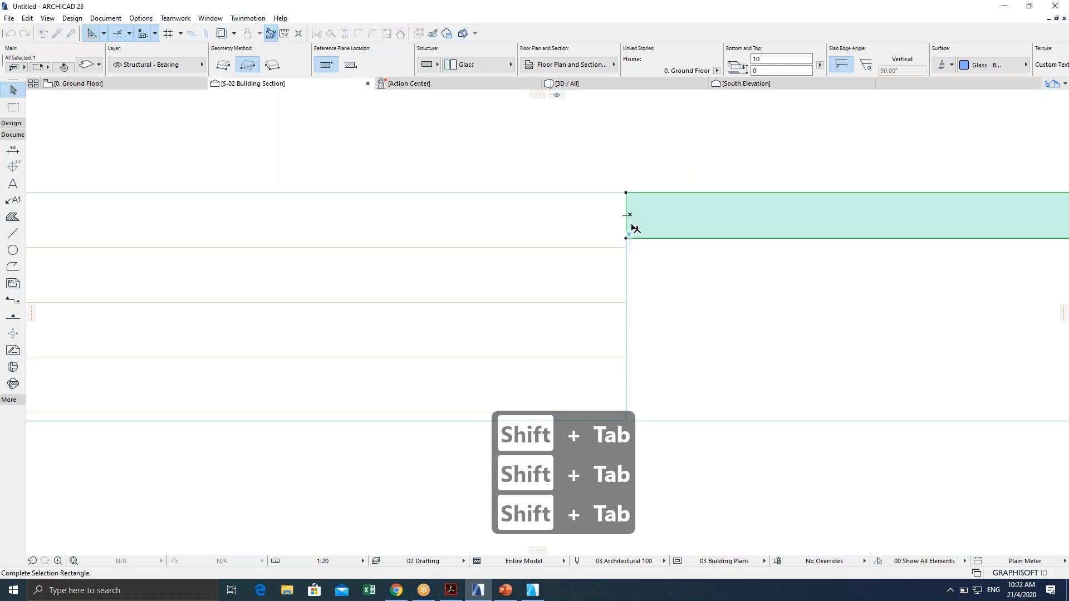
pyautogui.scroll(-1, 645, 252)
pyautogui.scroll(-1, 645, 251)
pyautogui.press('Escape')
pyautogui.press('Escape')
pyautogui.press('Escape')
pyautogui.press('Escape')
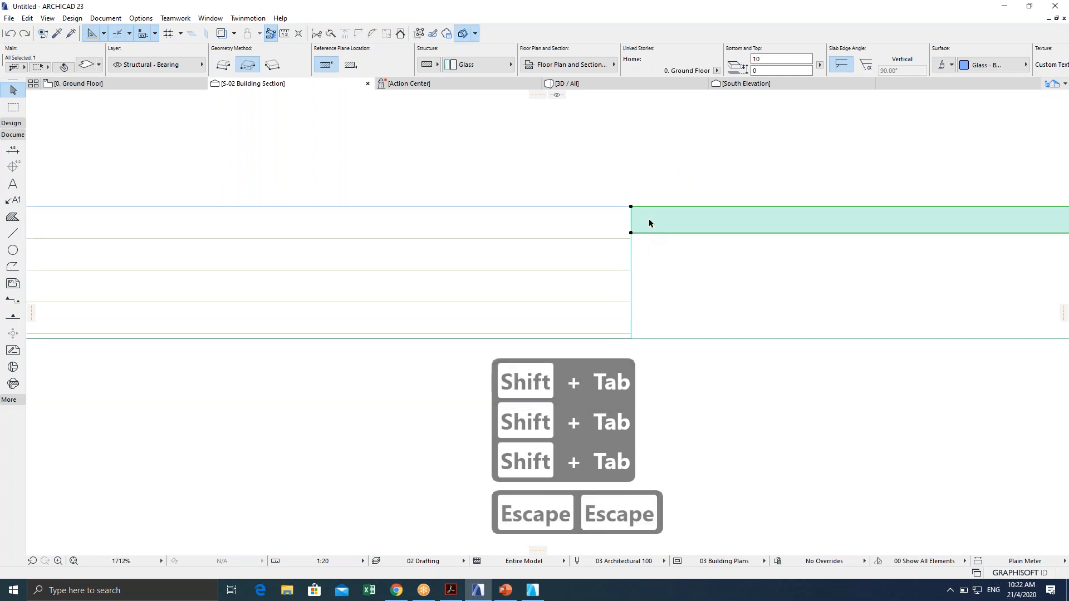
pyautogui.press('Escape')
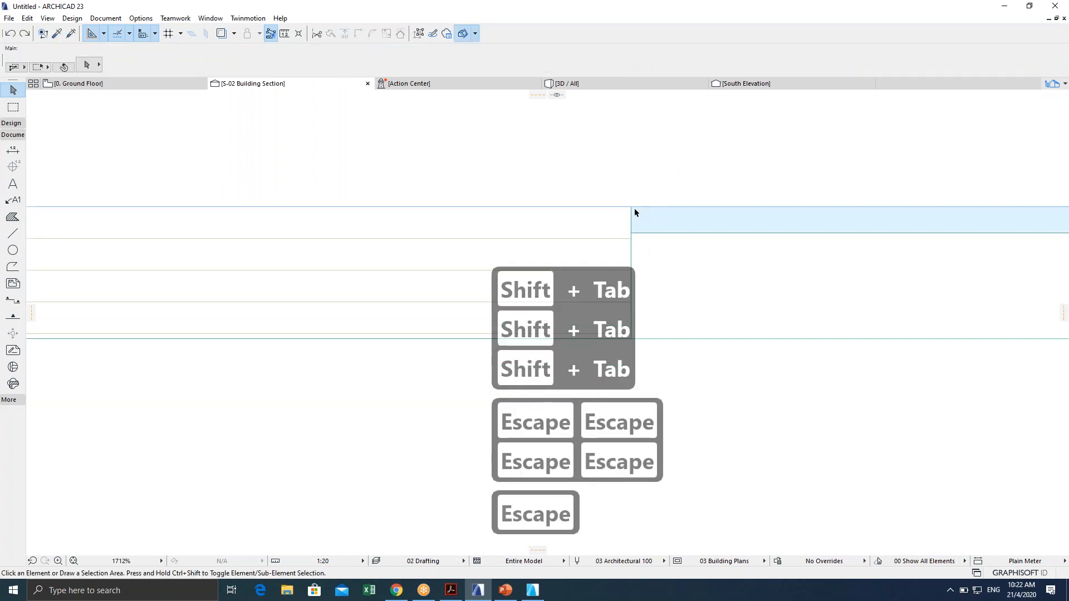
# Move the glass slab straight down 20 mm, aligning its end's midpoint with the mid-height of the plywood frame's outer edge.
pyautogui.click(635, 212)
pyautogui.scroll(3, 569, 220)
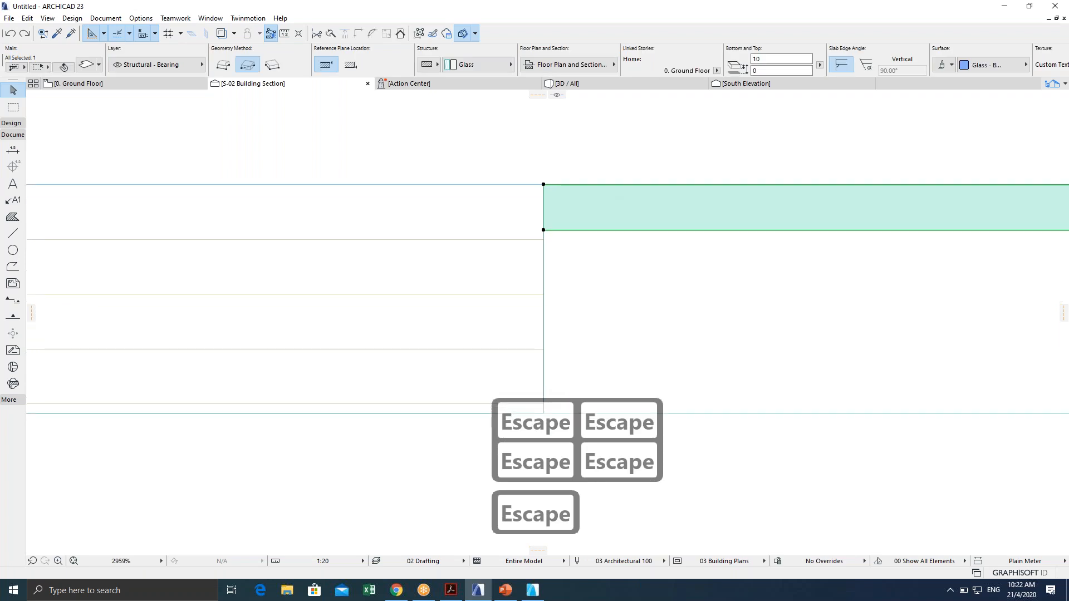
pyautogui.scroll(-3, 570, 220)
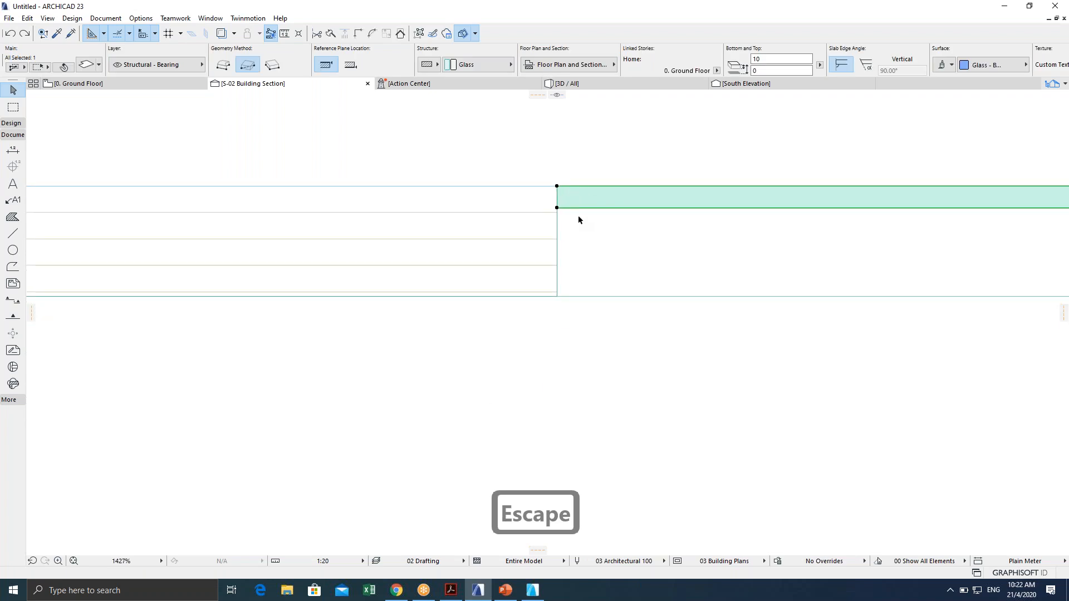
pyautogui.hotkey('ctrl', 'd')
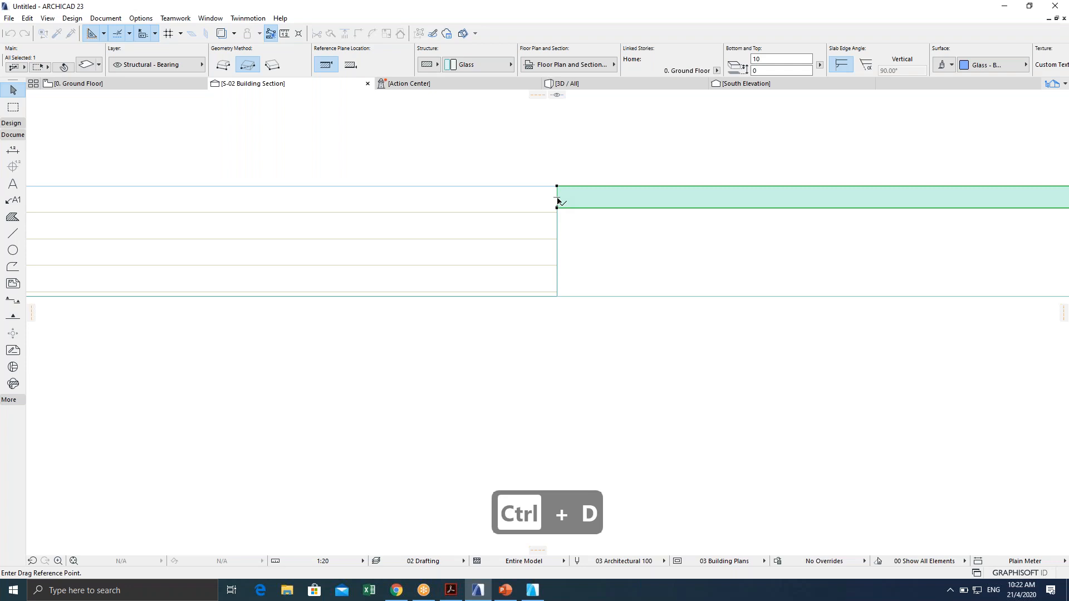
pyautogui.click(557, 198)
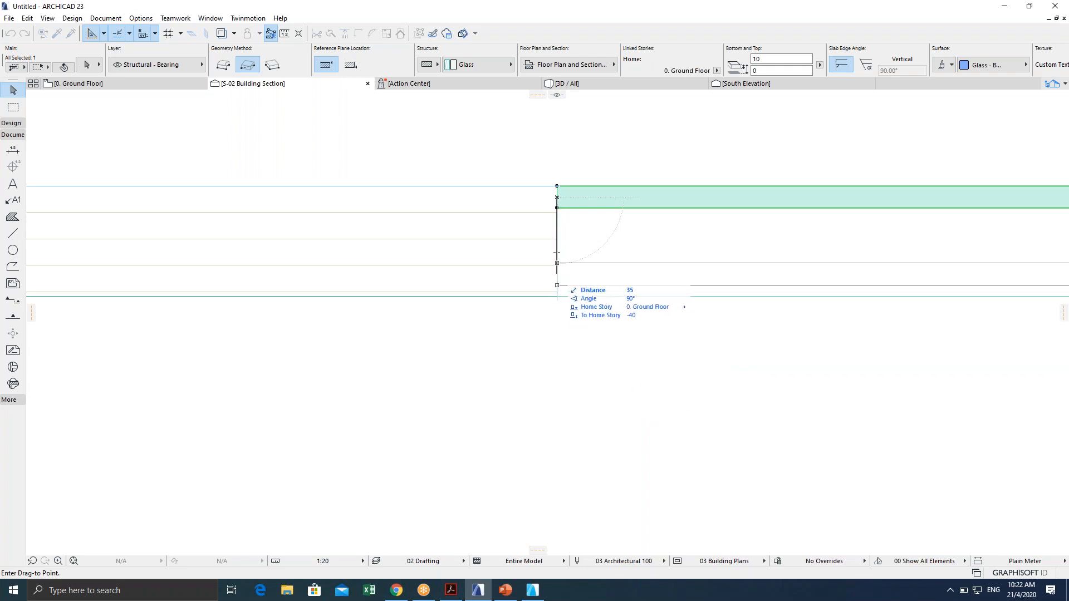
pyautogui.scroll(-3, 600, 274)
pyautogui.moveTo(601, 277); pyautogui.dragTo(645, 275, button='middle')
pyautogui.scroll(2, 624, 270)
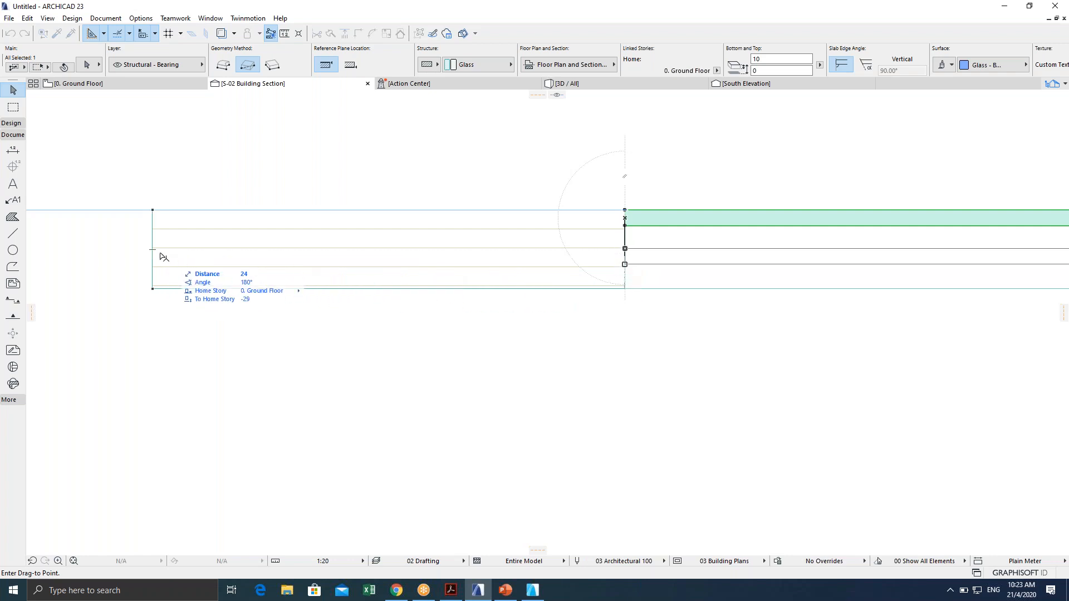
pyautogui.click(154, 255)
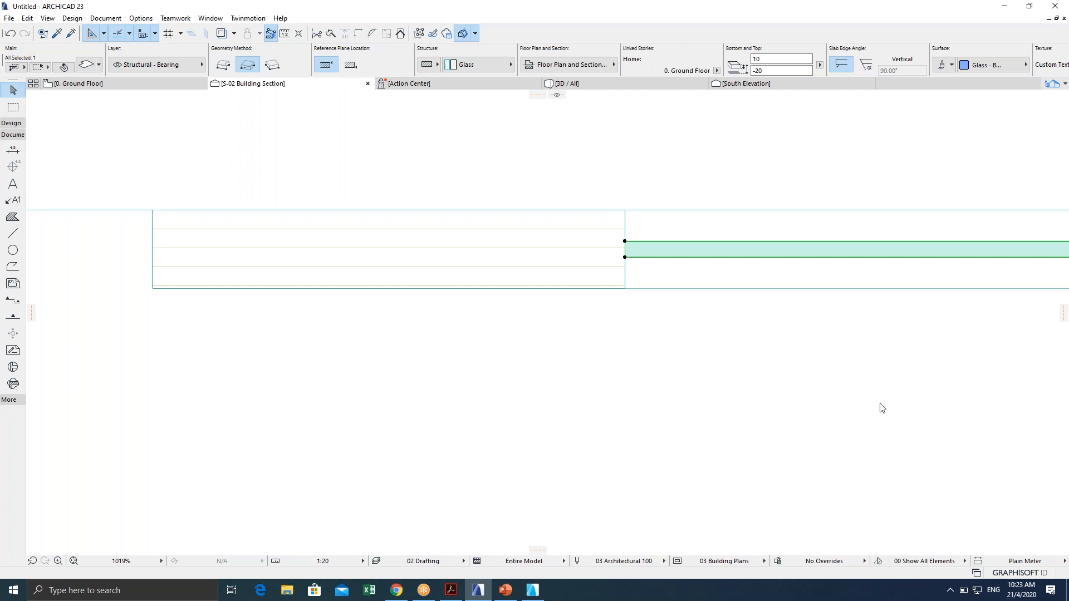
# Examine both ends of the glass slab where they meet the plywood frame in the section.
pyautogui.scroll(-2, 809, 401)
pyautogui.scroll(-3, 693, 377)
pyautogui.moveTo(667, 375); pyautogui.dragTo(490, 349, button='middle')
pyautogui.scroll(-5, 467, 343)
pyautogui.moveTo(405, 322); pyautogui.dragTo(181, 296, button='middle')
pyautogui.moveTo(676, 313); pyautogui.dragTo(587, 308, button='middle')
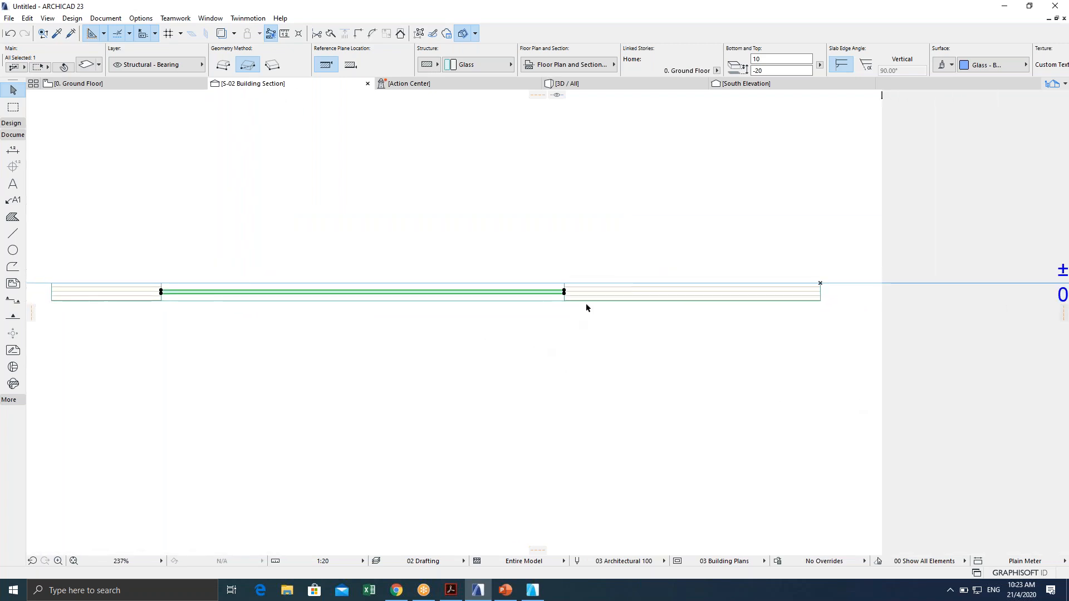
pyautogui.scroll(8, 567, 294)
pyautogui.scroll(-5, 560, 292)
pyautogui.moveTo(488, 307); pyautogui.dragTo(686, 300, button='middle')
pyautogui.moveTo(318, 311); pyautogui.dragTo(593, 293, button='middle')
pyautogui.moveTo(357, 295); pyautogui.dragTo(505, 288, button='middle')
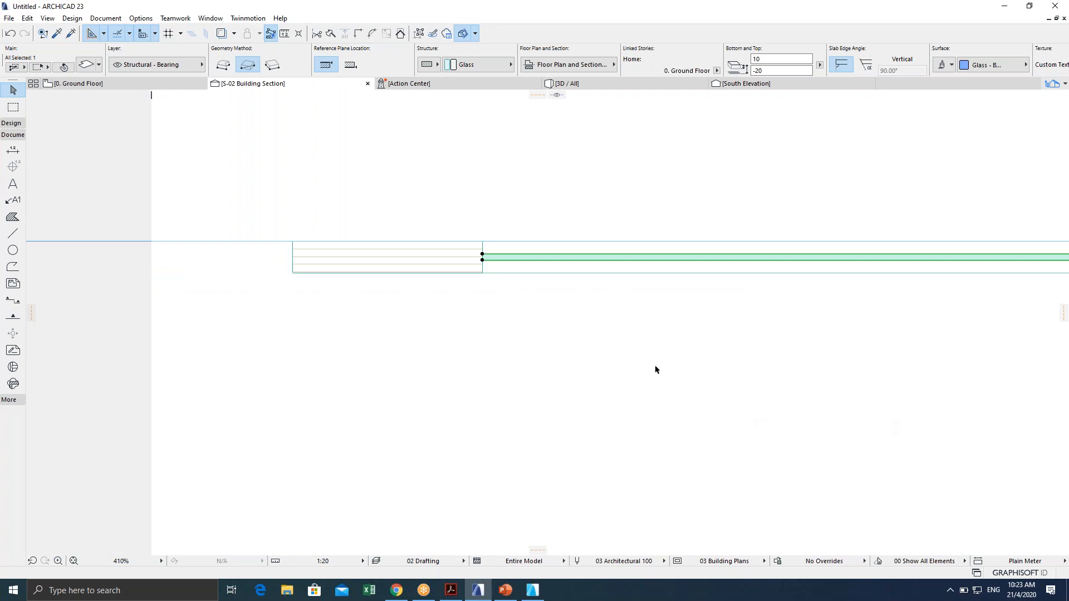
pyautogui.scroll(2, 472, 255)
pyautogui.scroll(4, 473, 254)
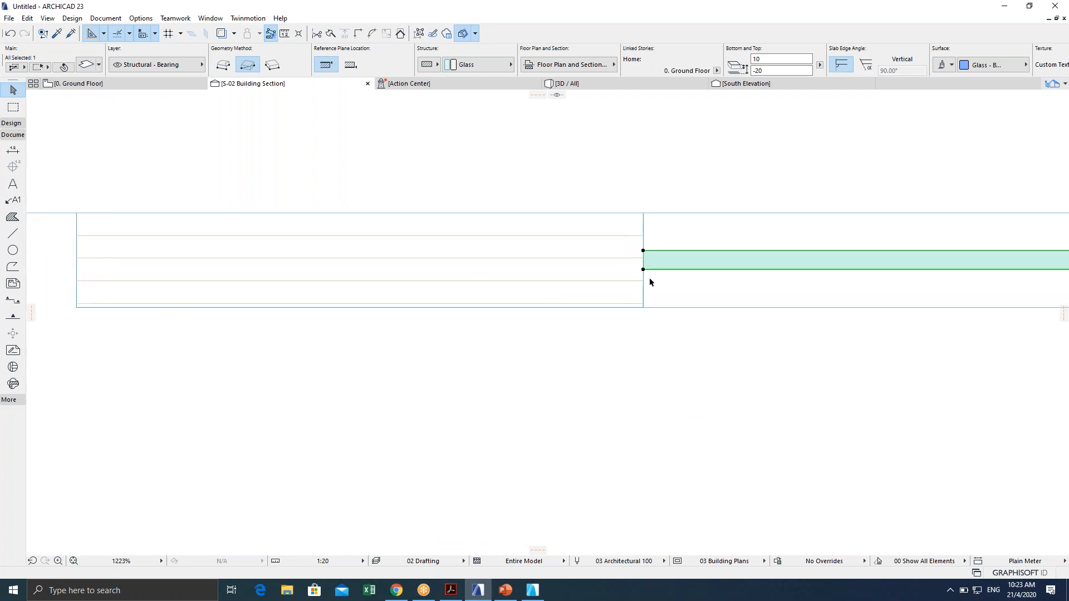
pyautogui.scroll(-2, 646, 276)
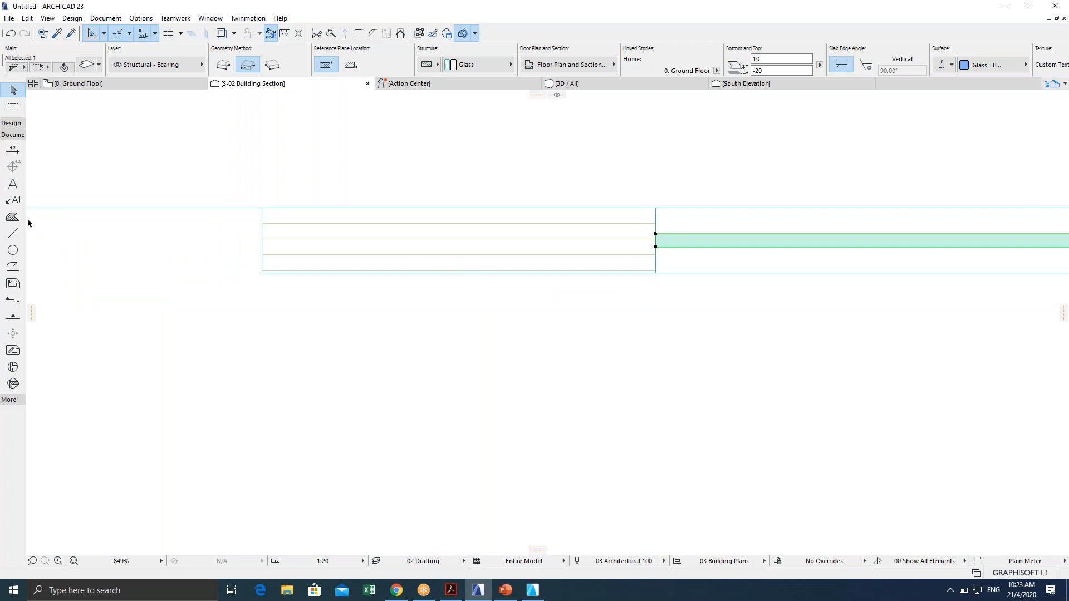
pyautogui.scroll(2, 723, 235)
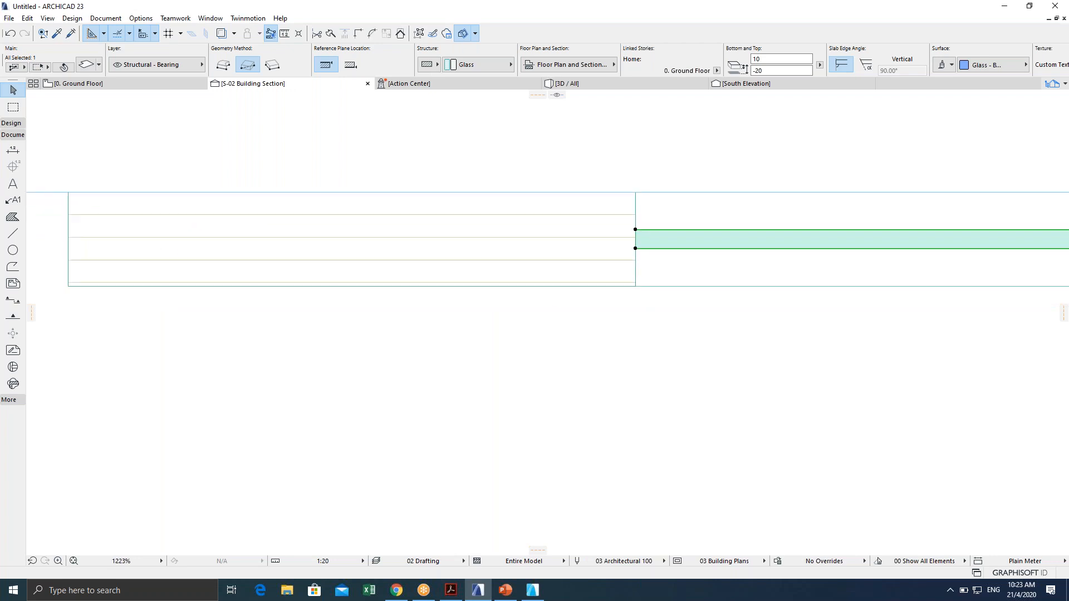
pyautogui.scroll(-2, 438, 240)
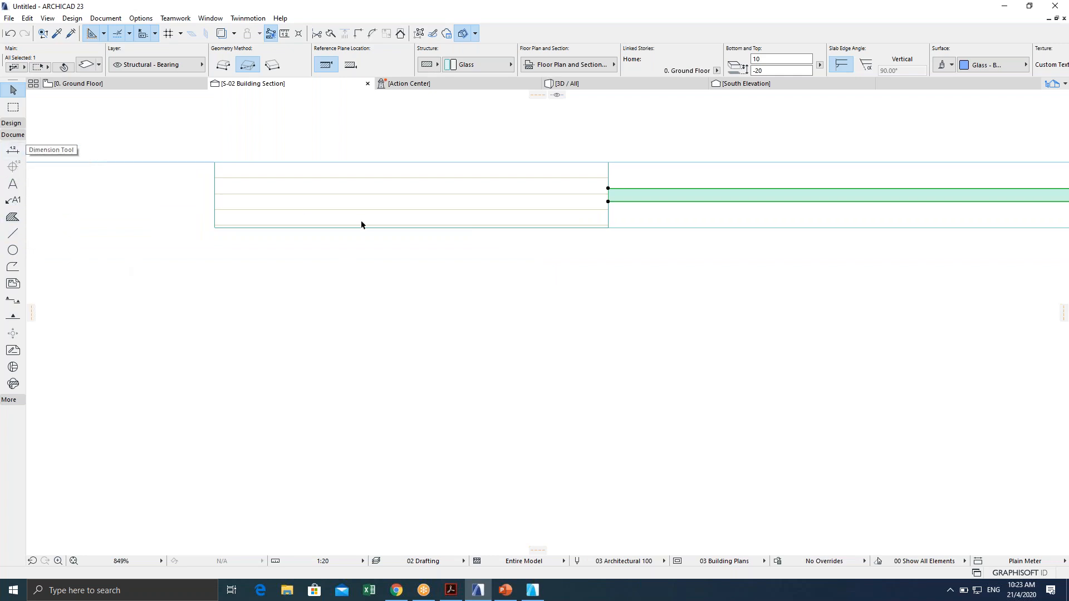
# With the Line tool active, place a horizontal guide line 25 mm below the plywood frame's top edge.
pyautogui.click(11, 237)
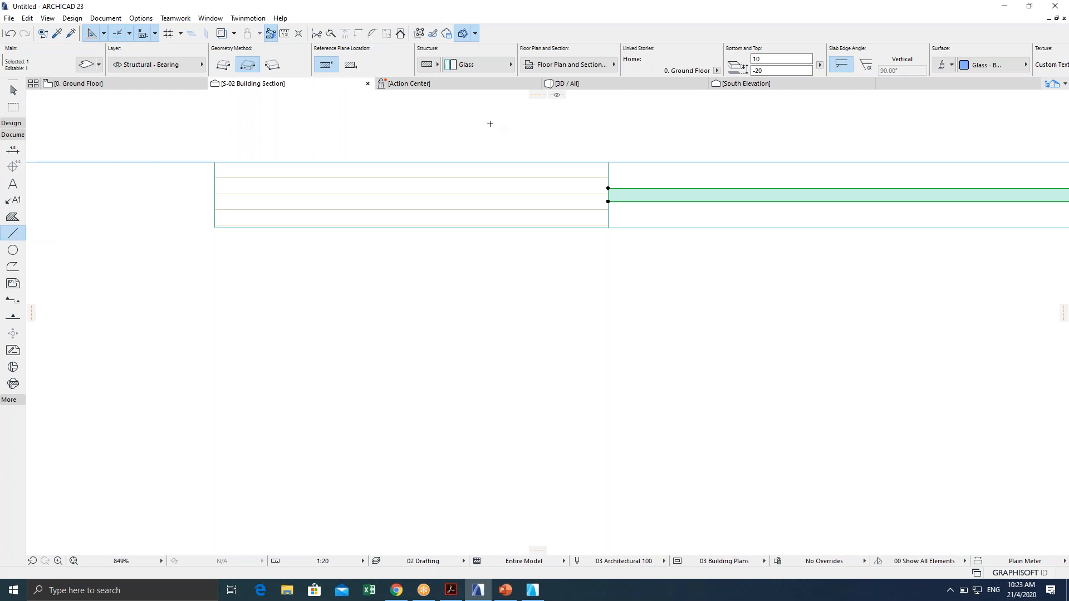
pyautogui.moveTo(537, 95); pyautogui.dragTo(587, 200)
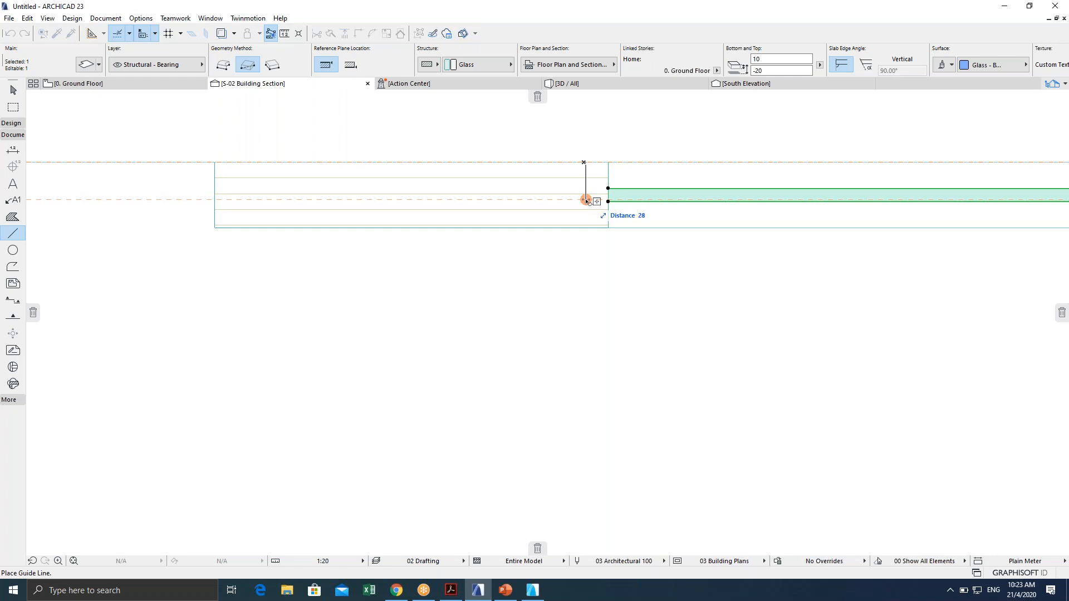
pyautogui.write('25')
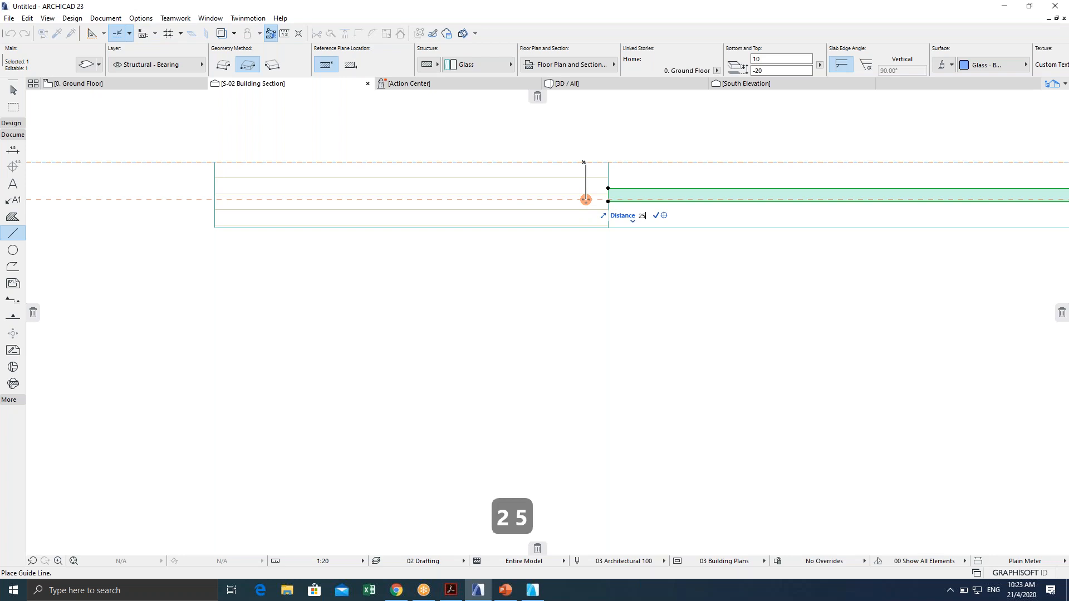
pyautogui.press('Return')
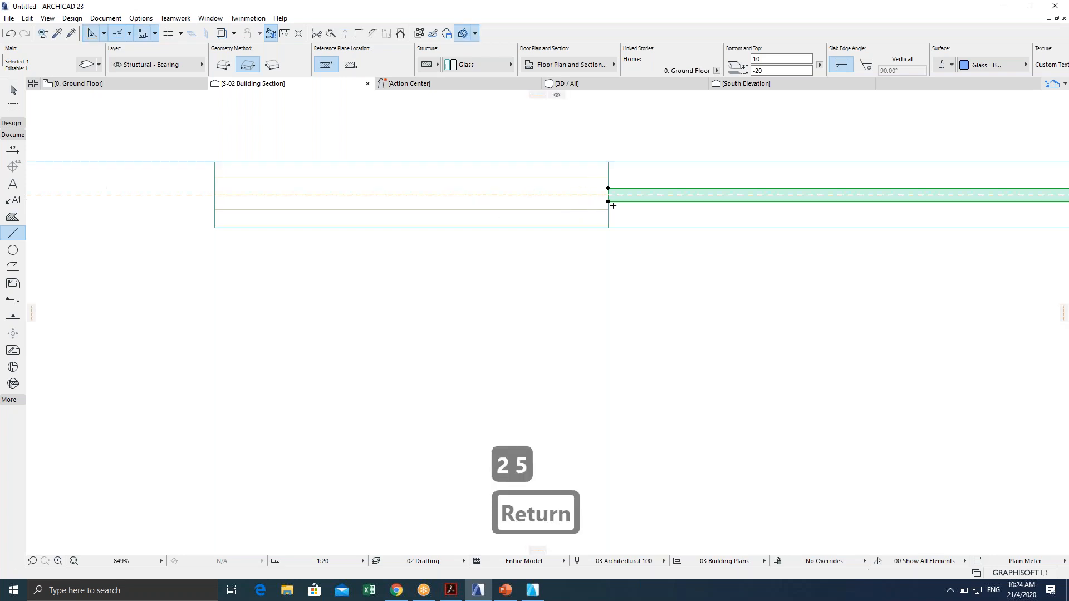
# Check the glass slab's end against the guide line and the plywood frame's lower edge.
pyautogui.scroll(3, 612, 205)
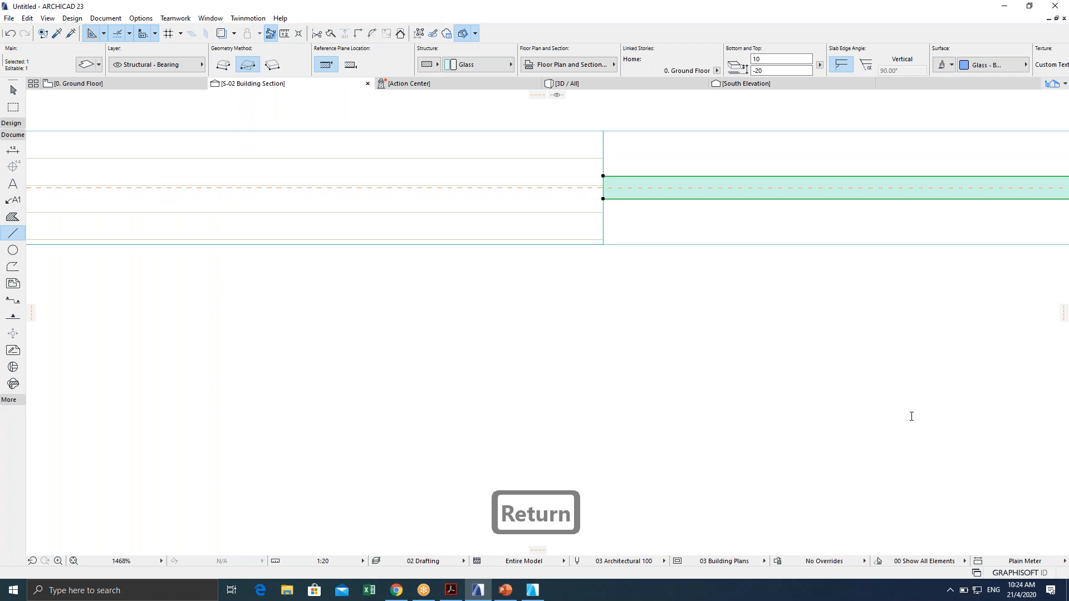
pyautogui.scroll(-3, 615, 272)
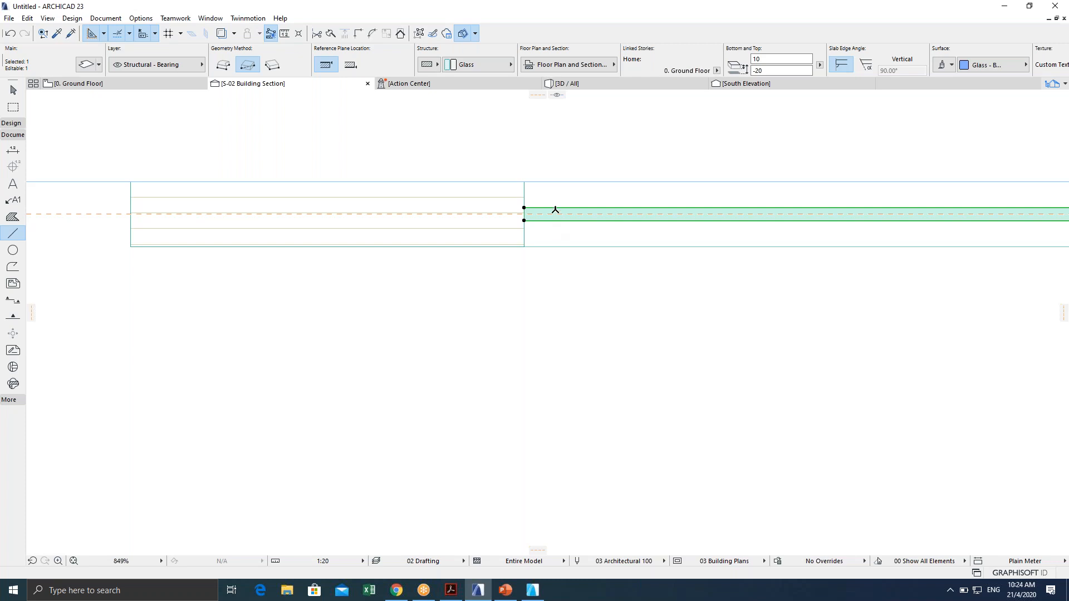
pyautogui.scroll(3, 524, 216)
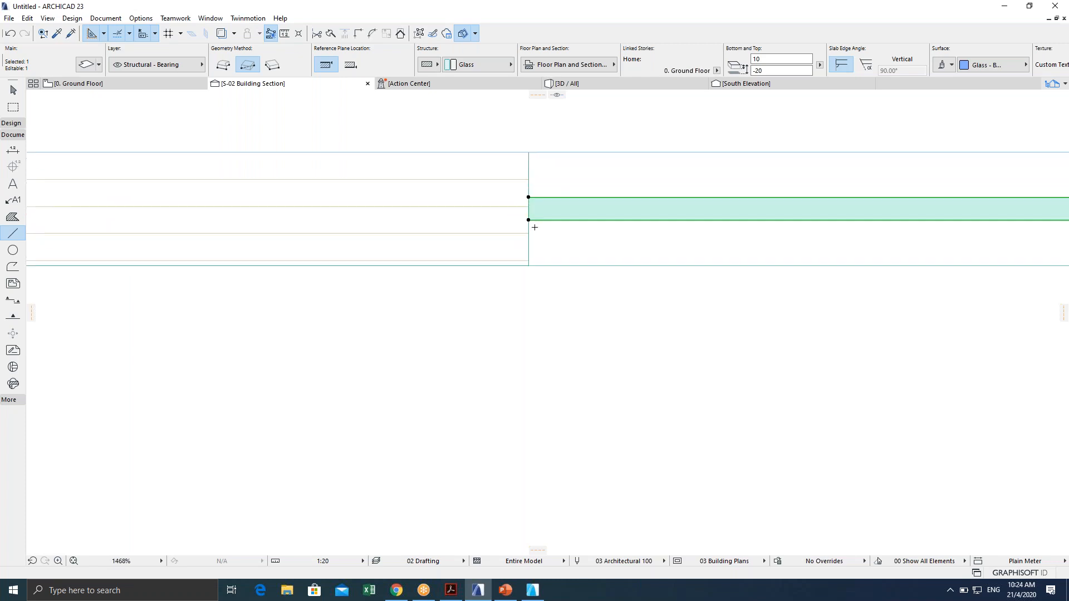
pyautogui.scroll(3, 526, 215)
pyautogui.scroll(-5, 531, 224)
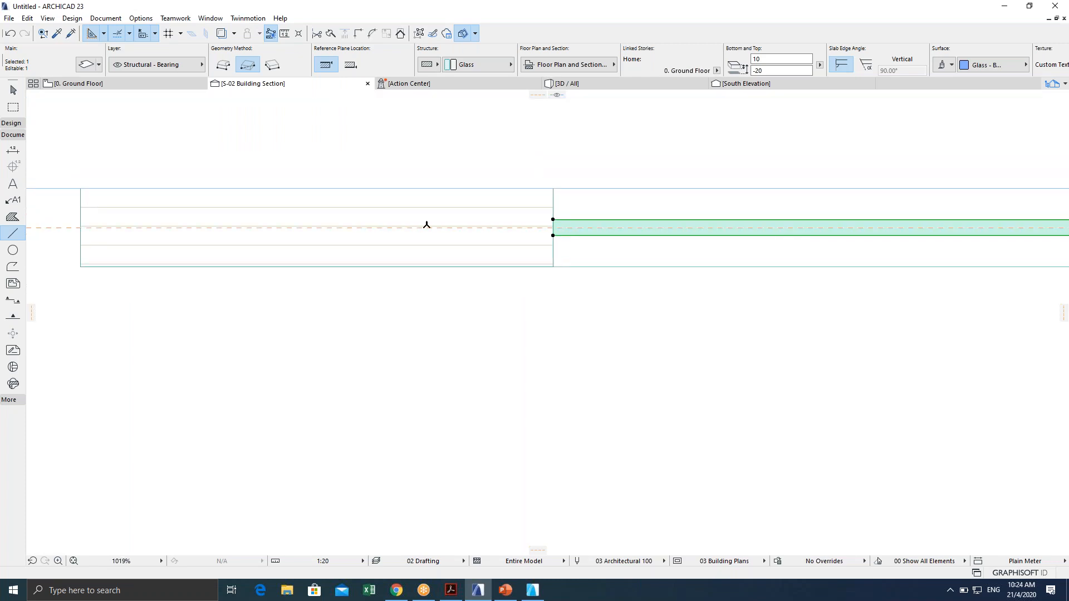
pyautogui.click(80, 267)
pyautogui.click(553, 267)
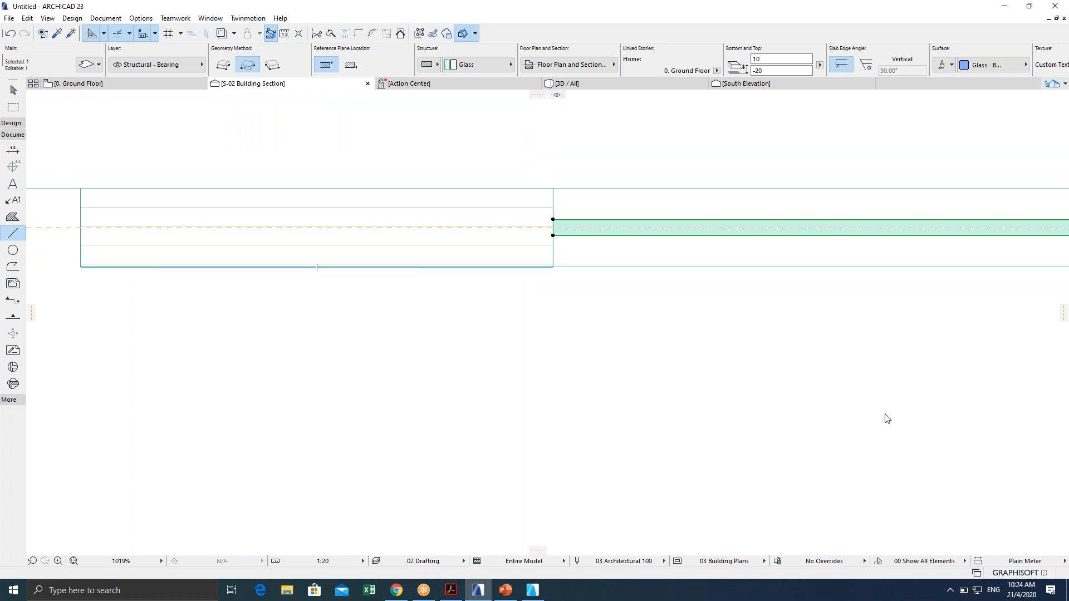
# Deselect the glass slab and examine its alignment with the guide line across the full section.
pyautogui.scroll(-7, 600, 351)
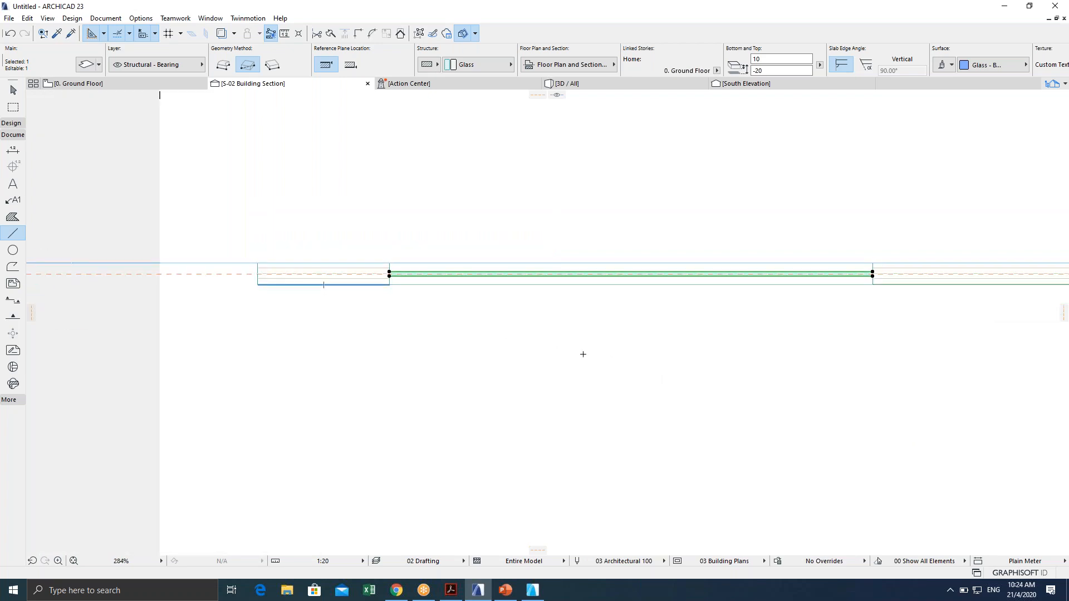
pyautogui.press('Escape')
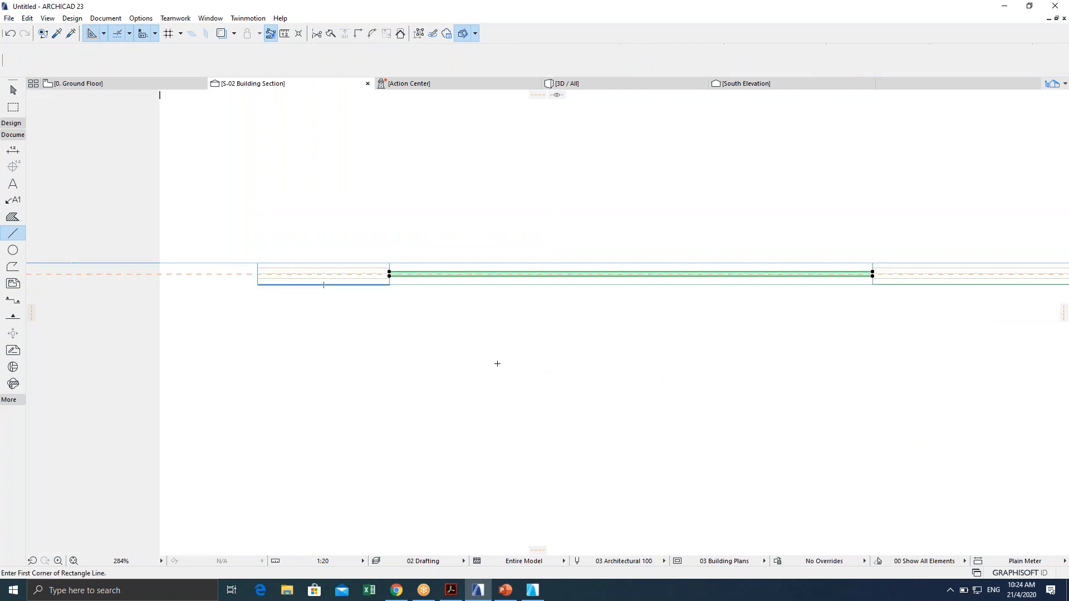
pyautogui.scroll(-1, 501, 362)
pyautogui.moveTo(452, 316); pyautogui.dragTo(254, 287, button='middle')
pyautogui.scroll(-1, 543, 323)
pyautogui.moveTo(543, 323); pyautogui.dragTo(509, 318, button='middle')
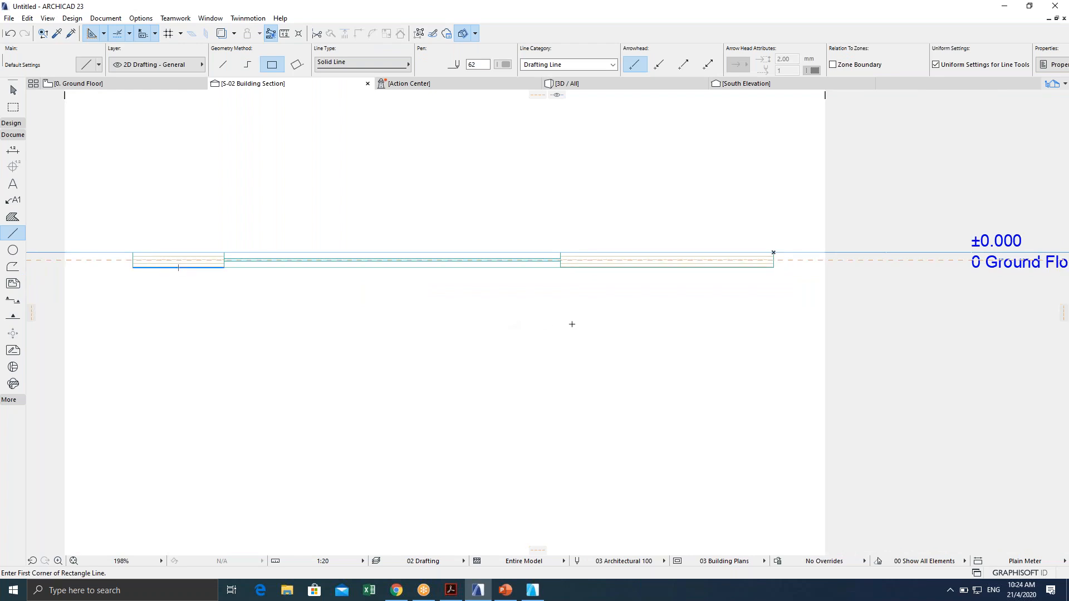
pyautogui.moveTo(572, 331); pyautogui.dragTo(684, 344, button='middle')
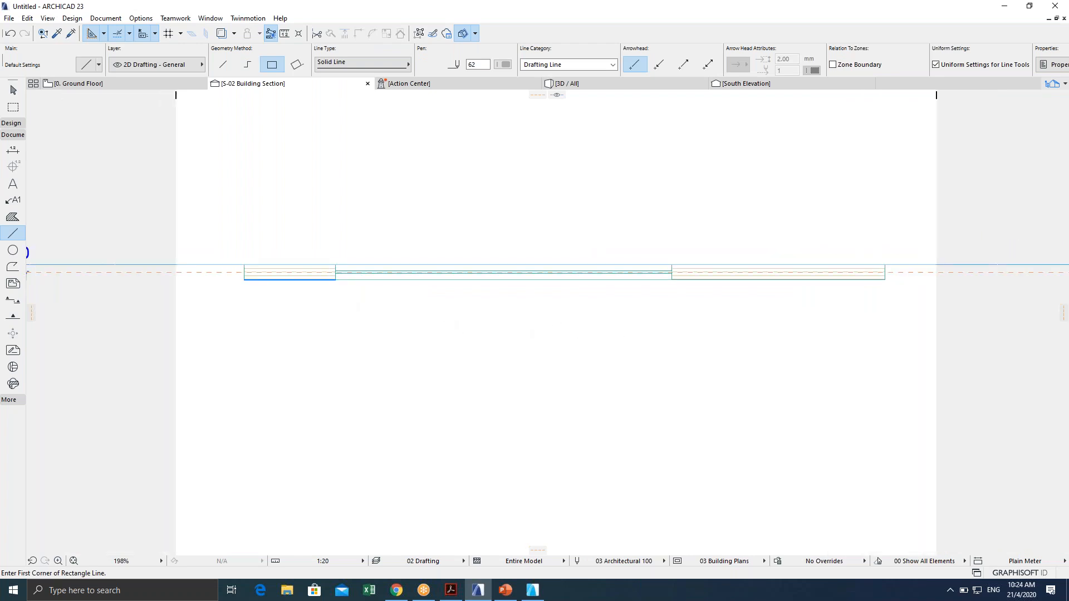
pyautogui.scroll(2, 460, 312)
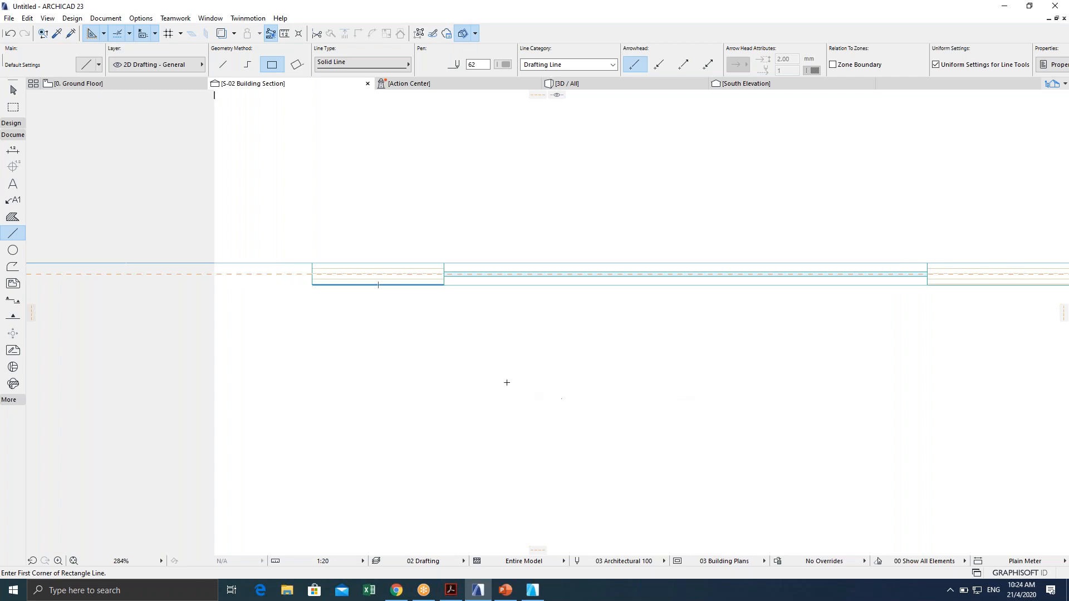
pyautogui.scroll(-3, 507, 382)
pyautogui.press('Escape')
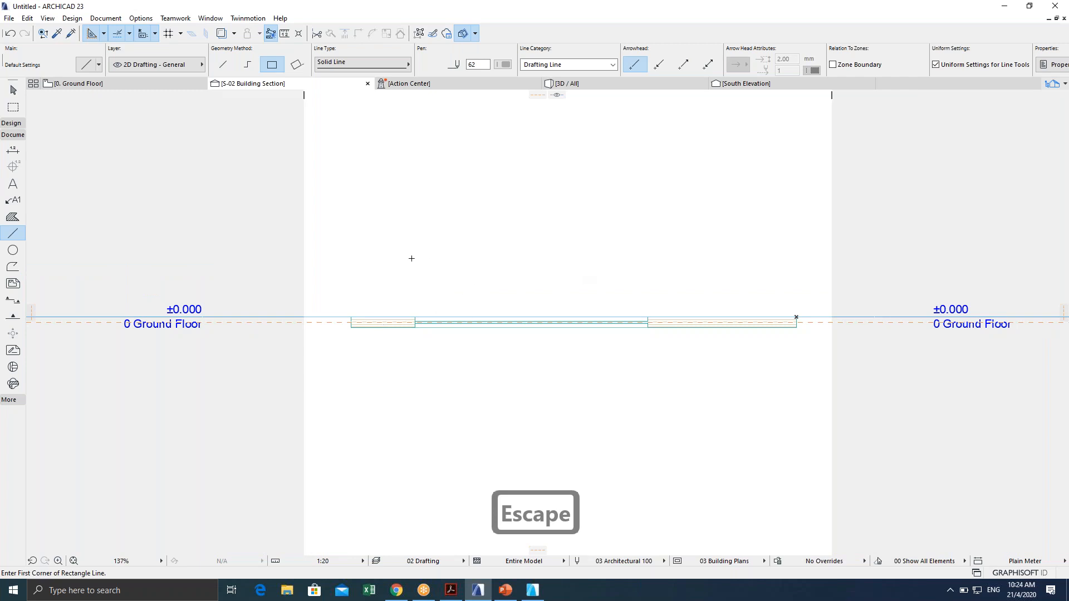
pyautogui.scroll(5, 403, 330)
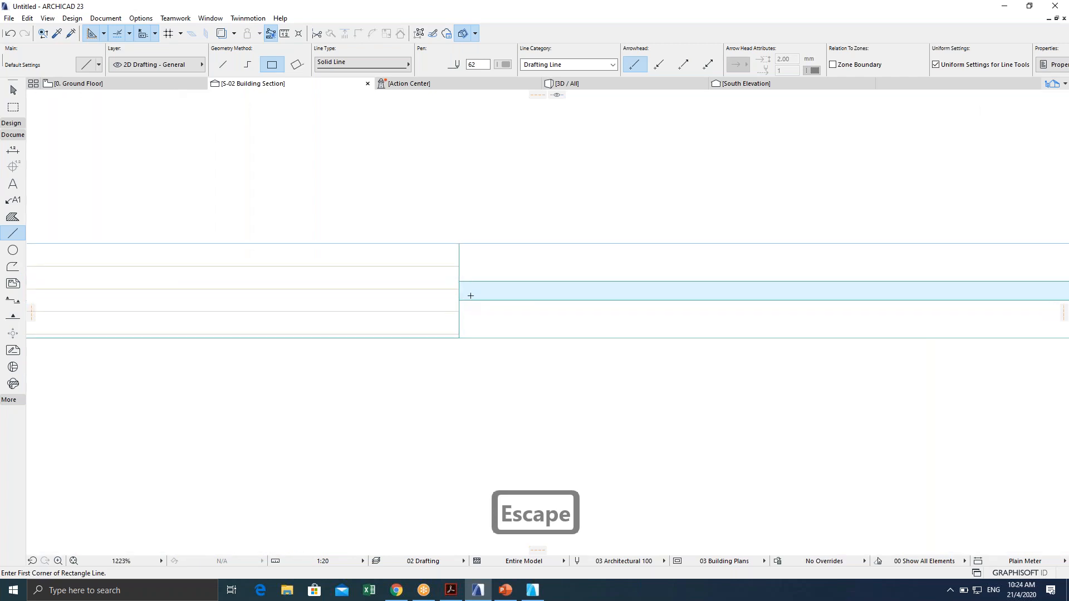
# Return from the building section to the ground floor plan and leave the slabs deselected.
pyautogui.scroll(-2, 468, 292)
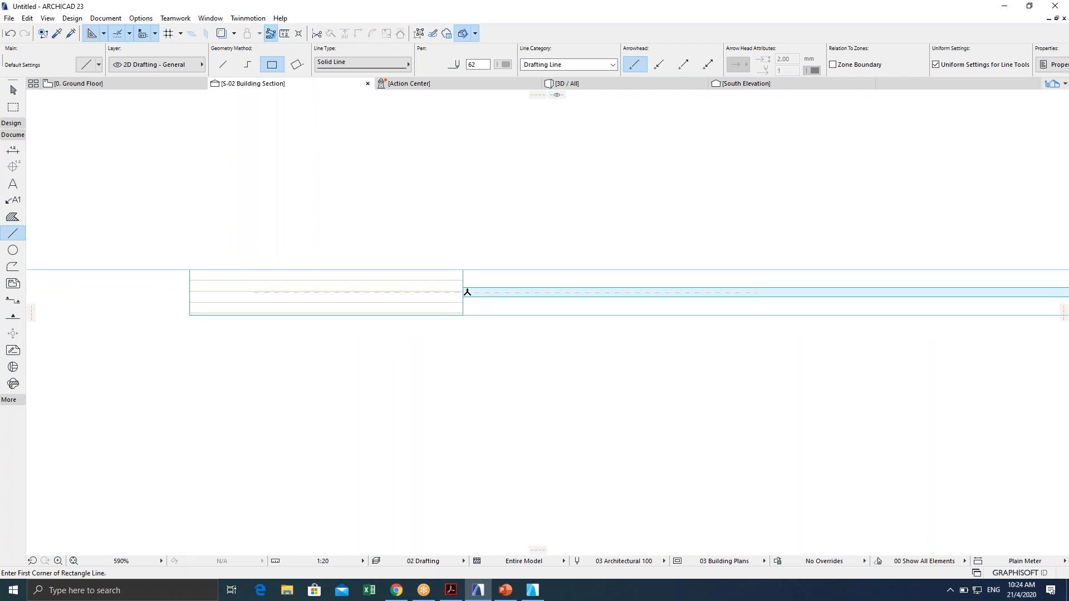
pyautogui.scroll(-1, 468, 292)
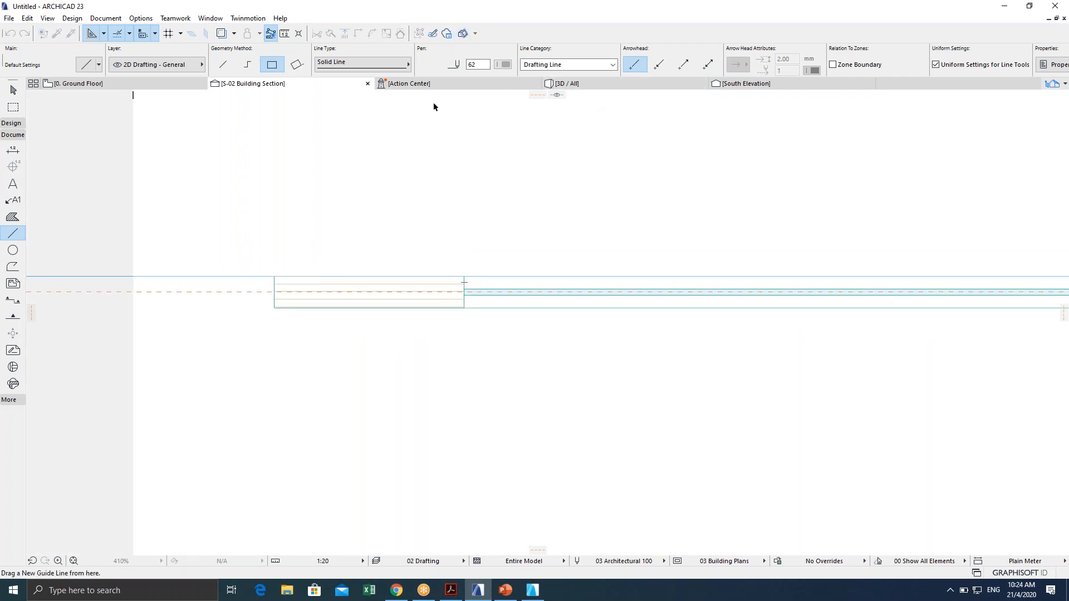
pyautogui.click(83, 83)
pyautogui.keyDown('shift'); pyautogui.click(453, 221); pyautogui.keyUp('shift')
pyautogui.scroll(-1, 448, 301)
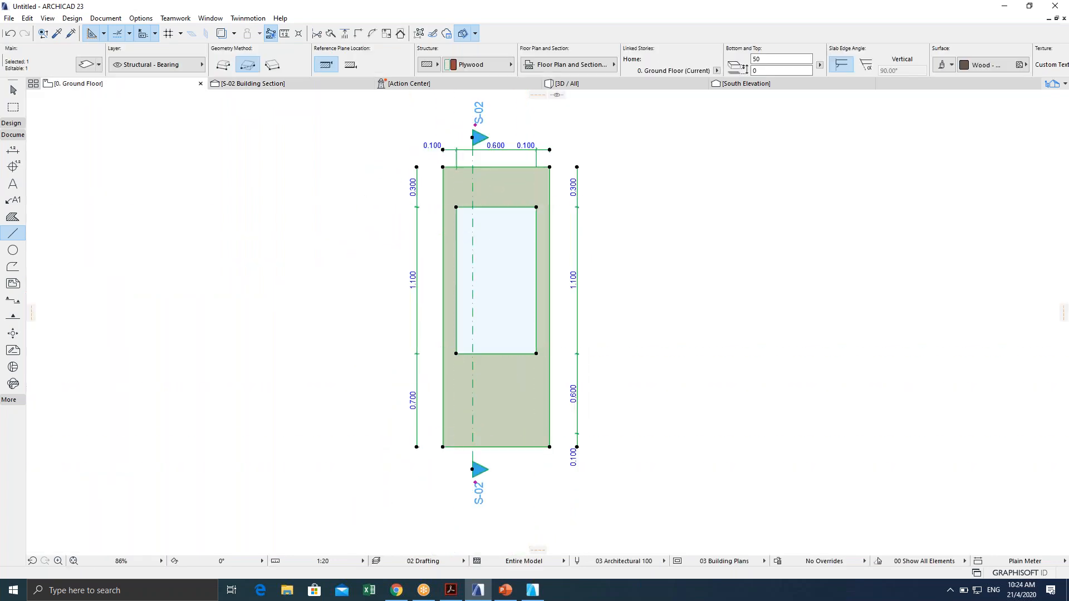
pyautogui.press('Escape')
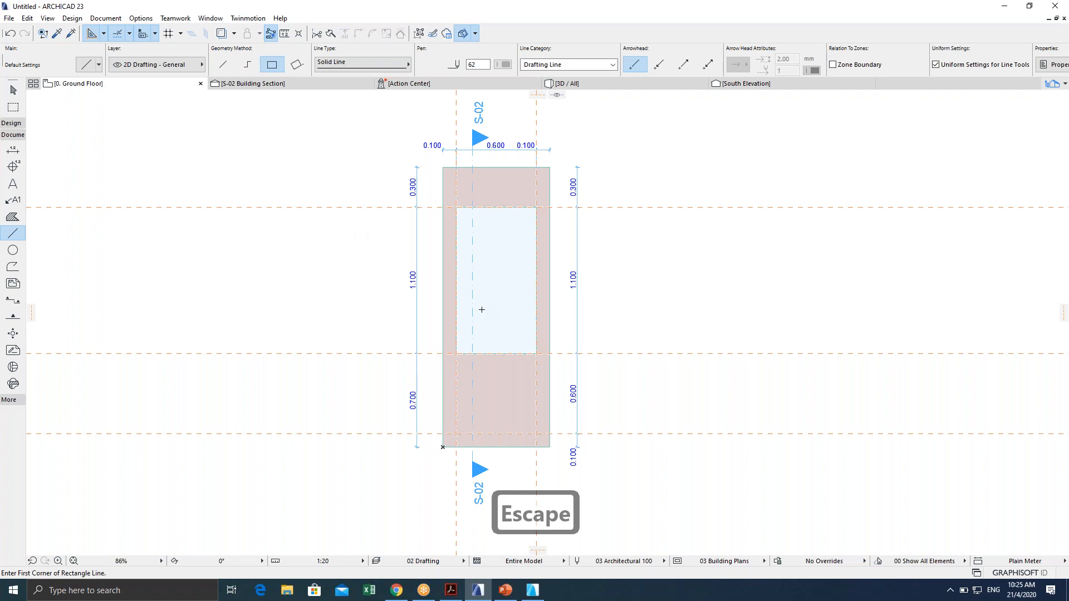
pyautogui.scroll(2, 479, 308)
pyautogui.scroll(-1, 498, 301)
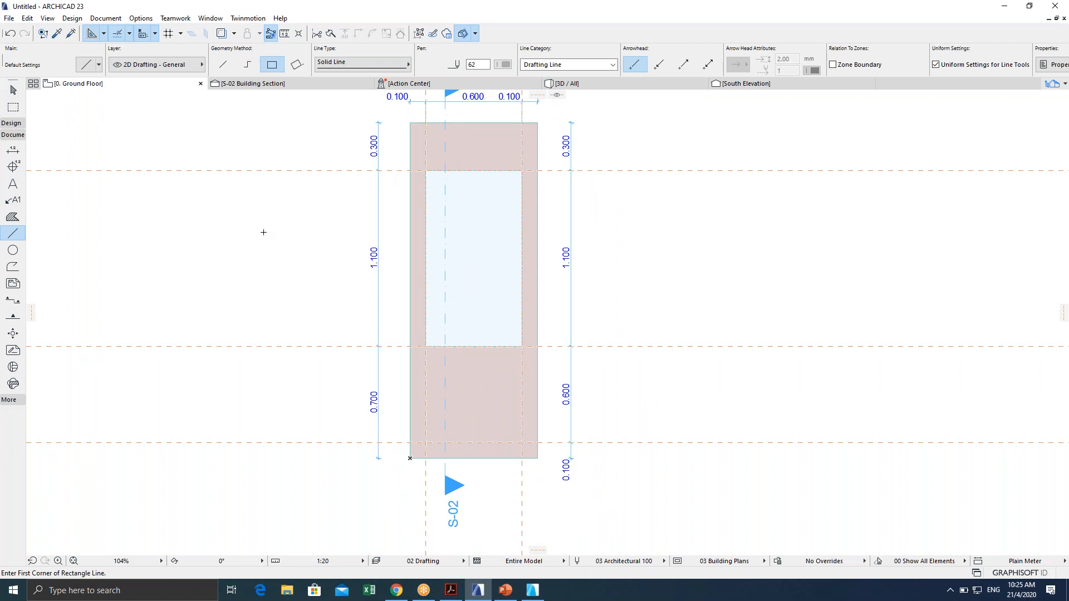
pyautogui.scroll(-2, 268, 205)
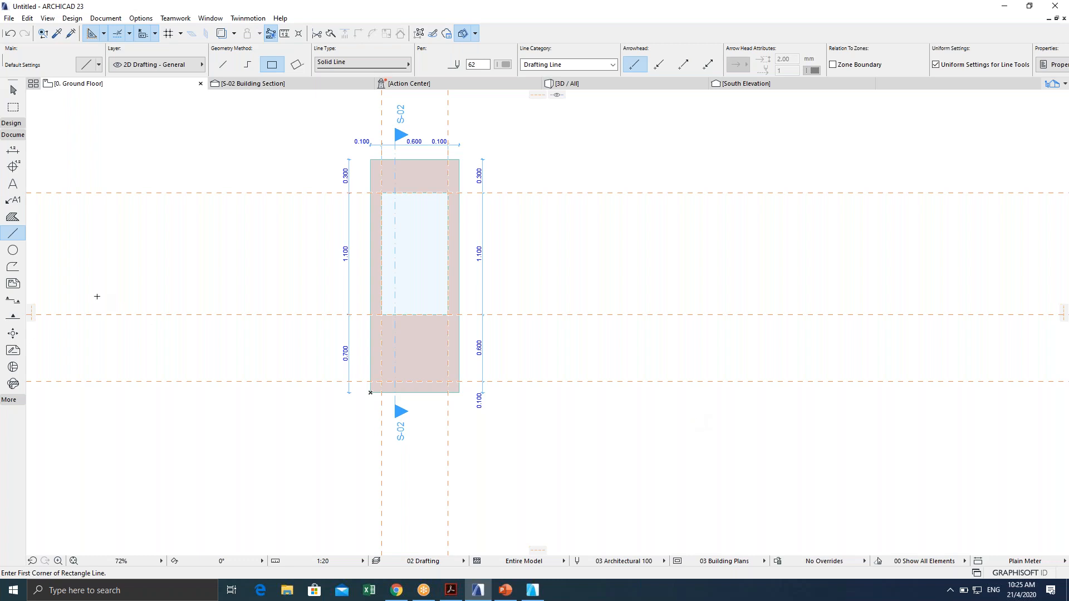
# Select both the plywood frame slab and the glass slab together using the Slab tool.
pyautogui.click(12, 135)
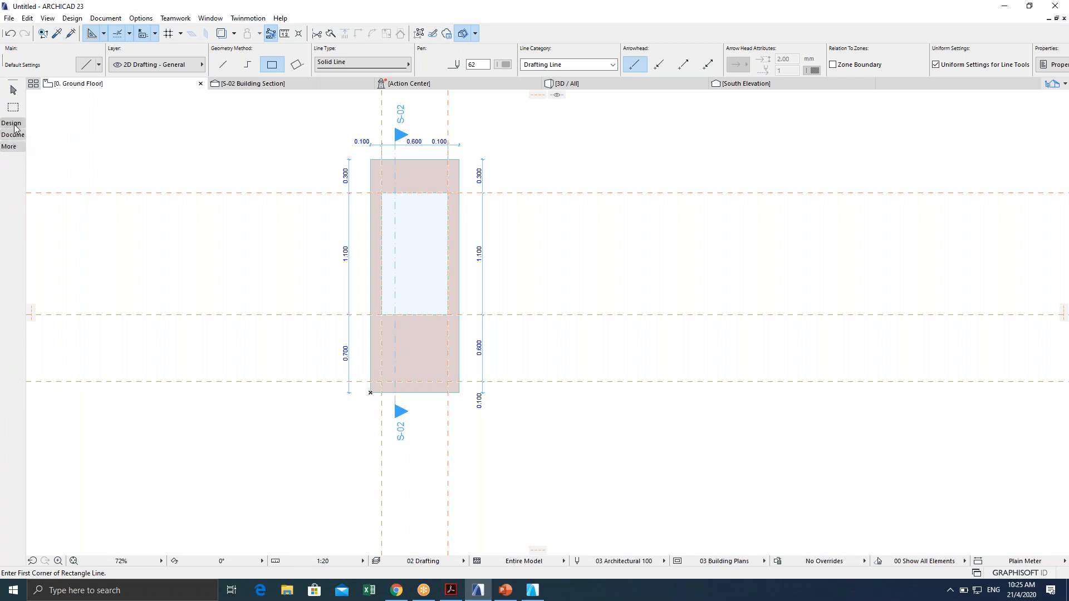
pyautogui.click(14, 125)
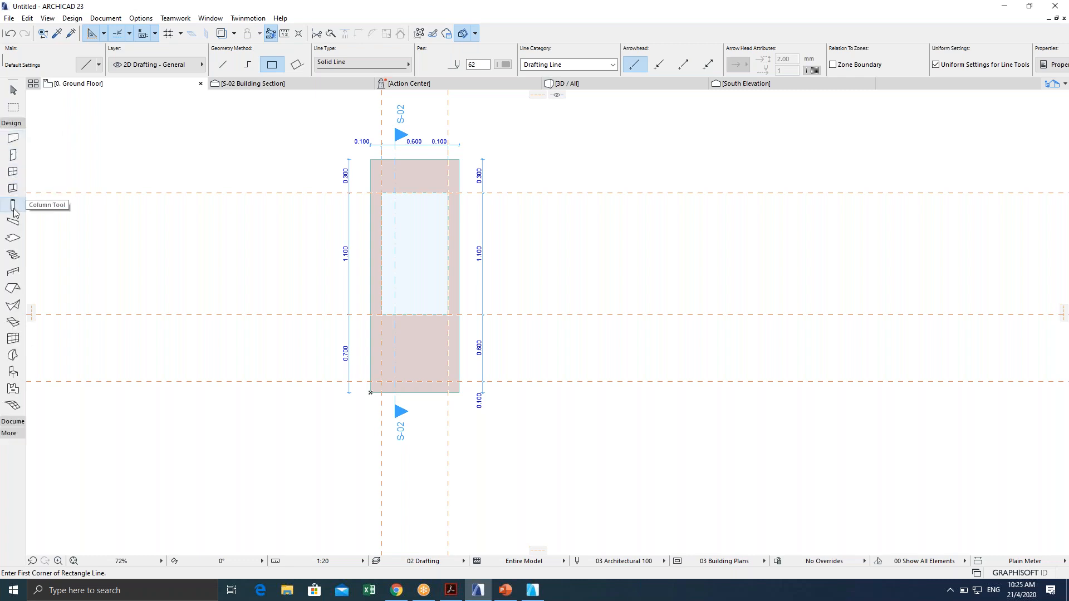
pyautogui.click(13, 239)
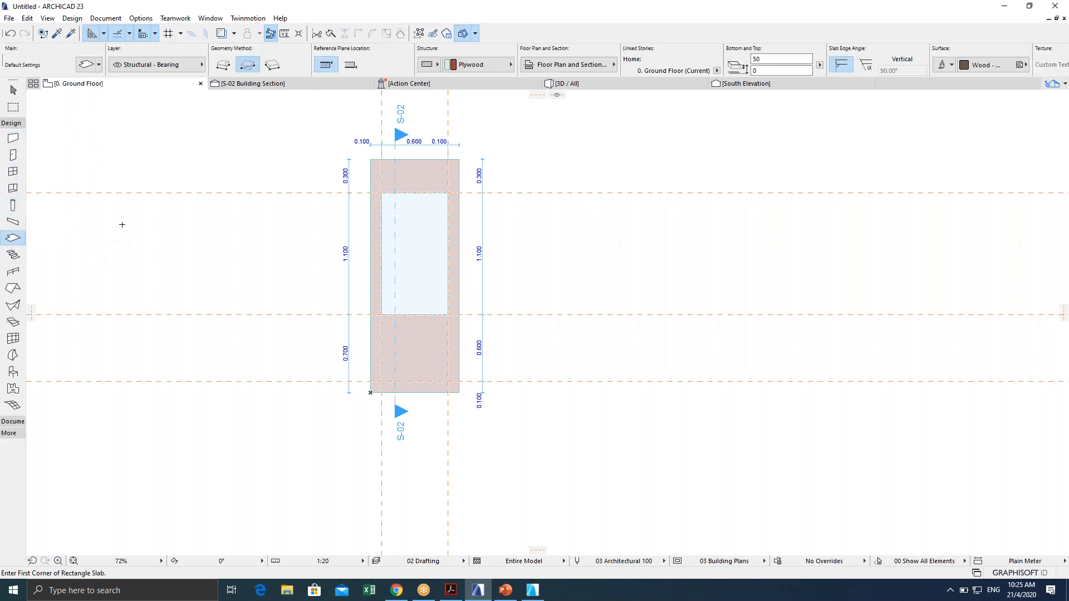
pyautogui.hotkey('ctrl', 'a')
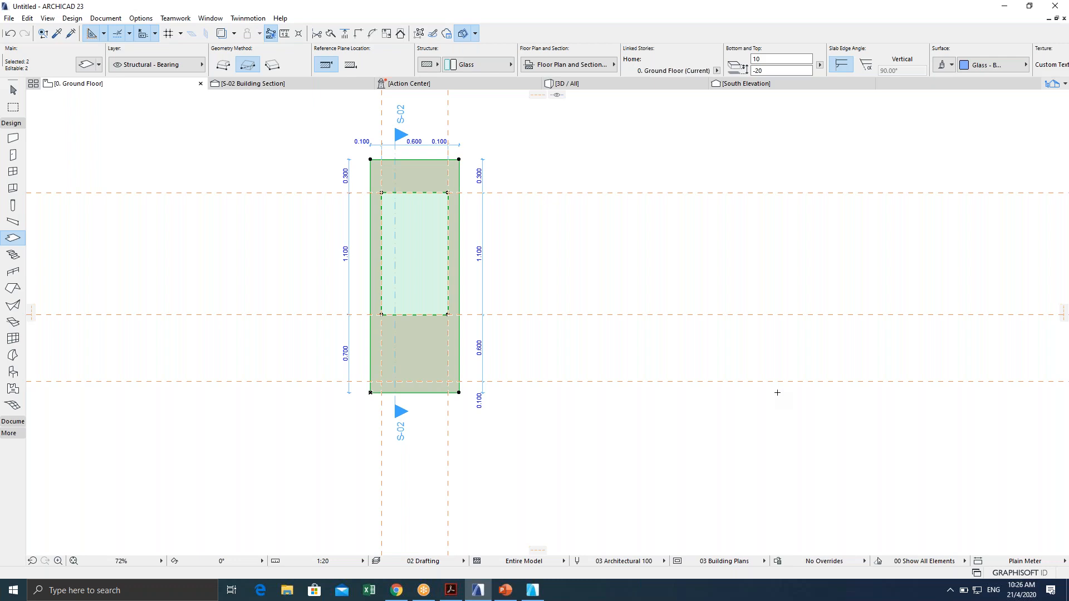
pyautogui.scroll(1, 777, 392)
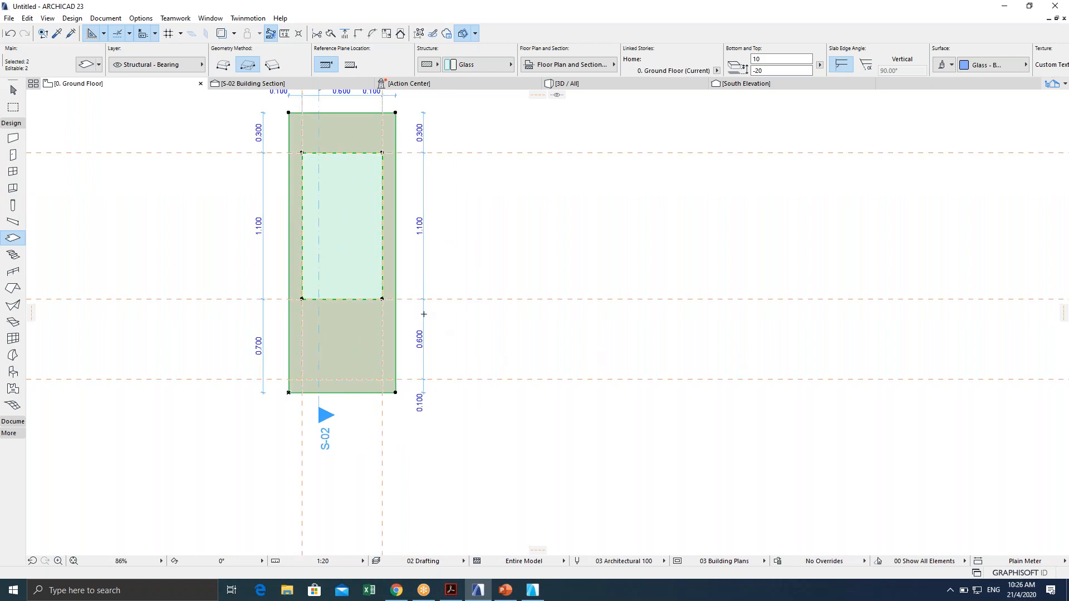
pyautogui.scroll(-2, 424, 314)
pyautogui.moveTo(424, 314); pyautogui.dragTo(449, 361, button='middle')
pyautogui.scroll(1, 426, 338)
pyautogui.moveTo(383, 298); pyautogui.dragTo(399, 306, button='middle')
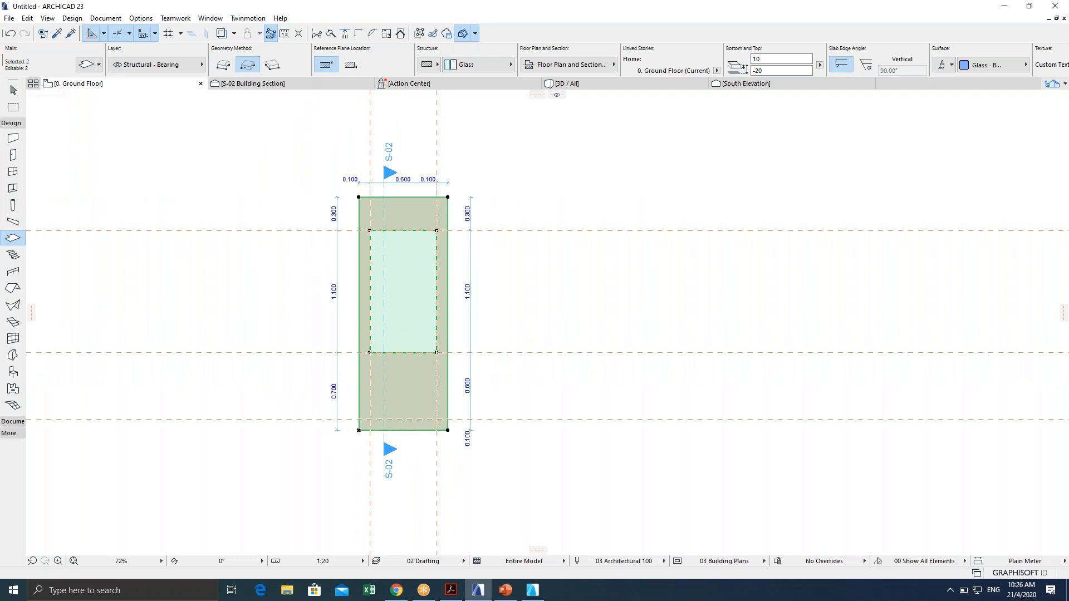
# Save the selected slabs as a custom door leaf in the Embedded Library under the default name, then deselect them.
pyautogui.click(10, 19)
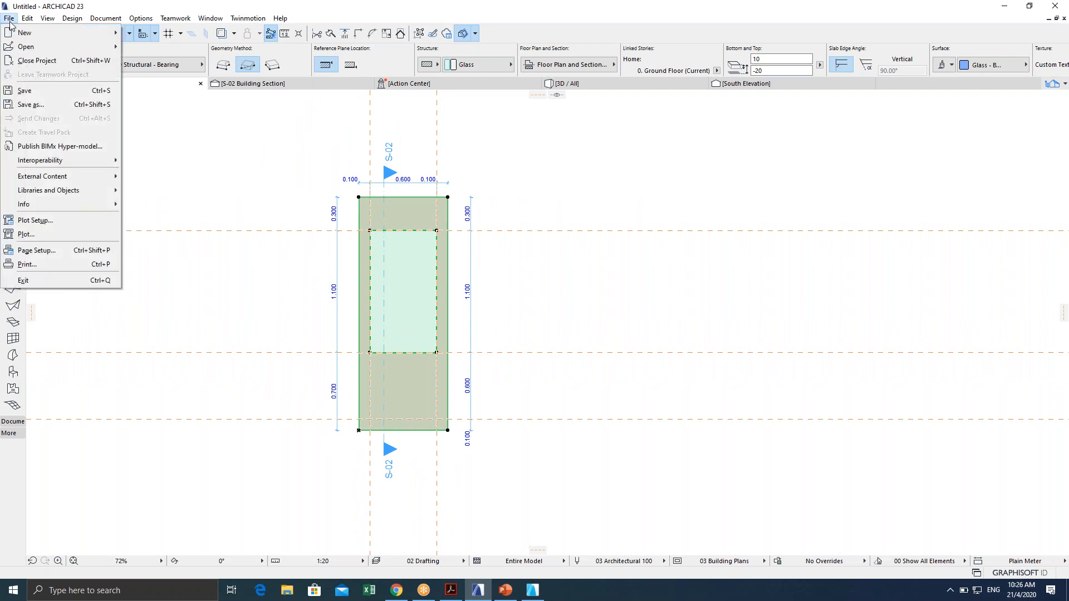
pyautogui.moveTo(85, 191)
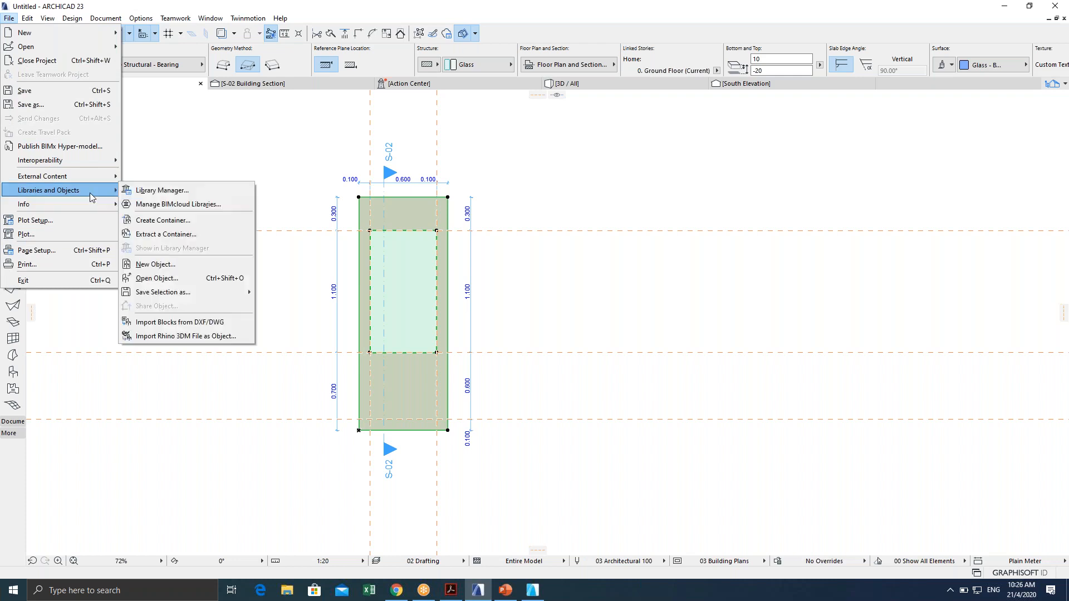
pyautogui.moveTo(211, 287)
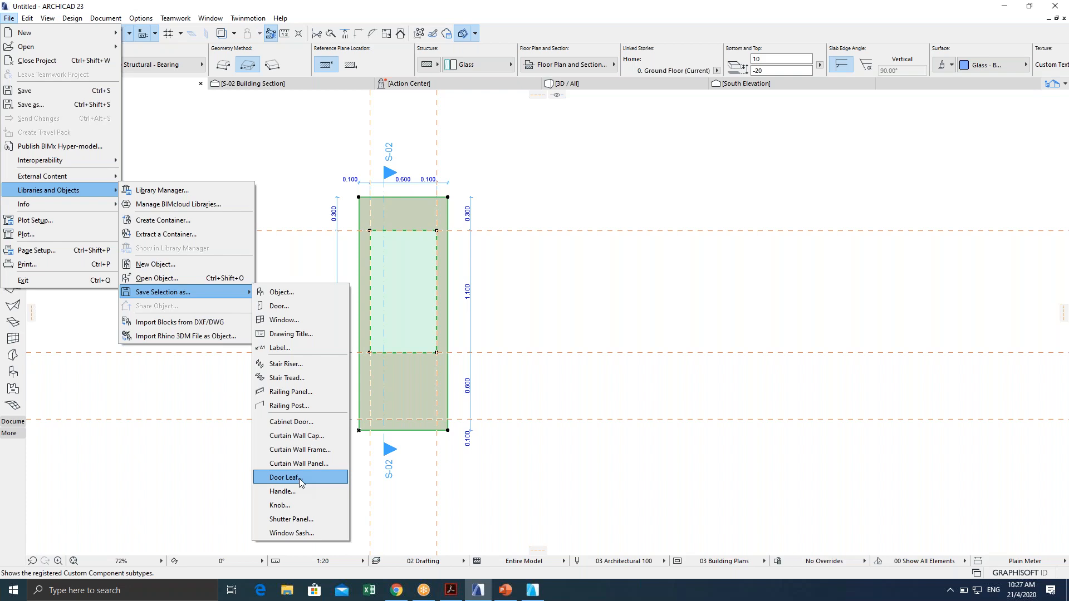
pyautogui.click(299, 479)
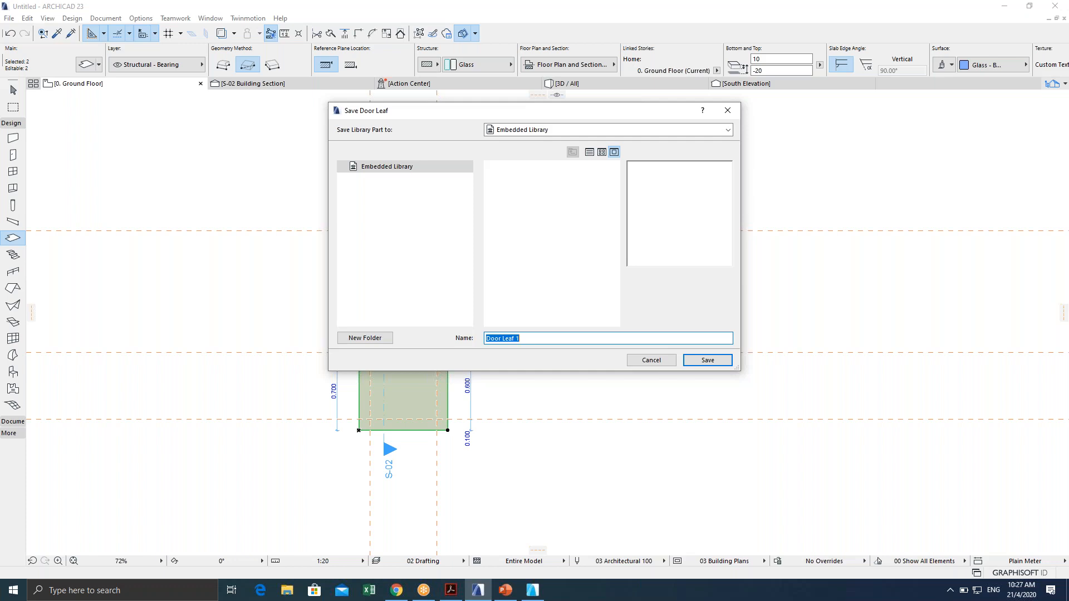
pyautogui.click(706, 362)
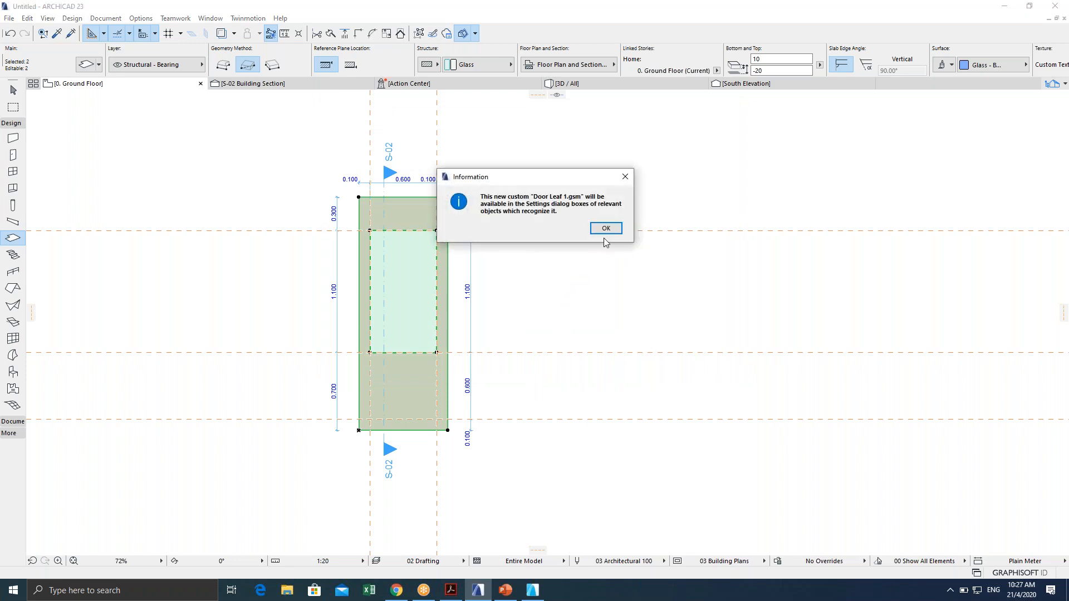
pyautogui.click(607, 230)
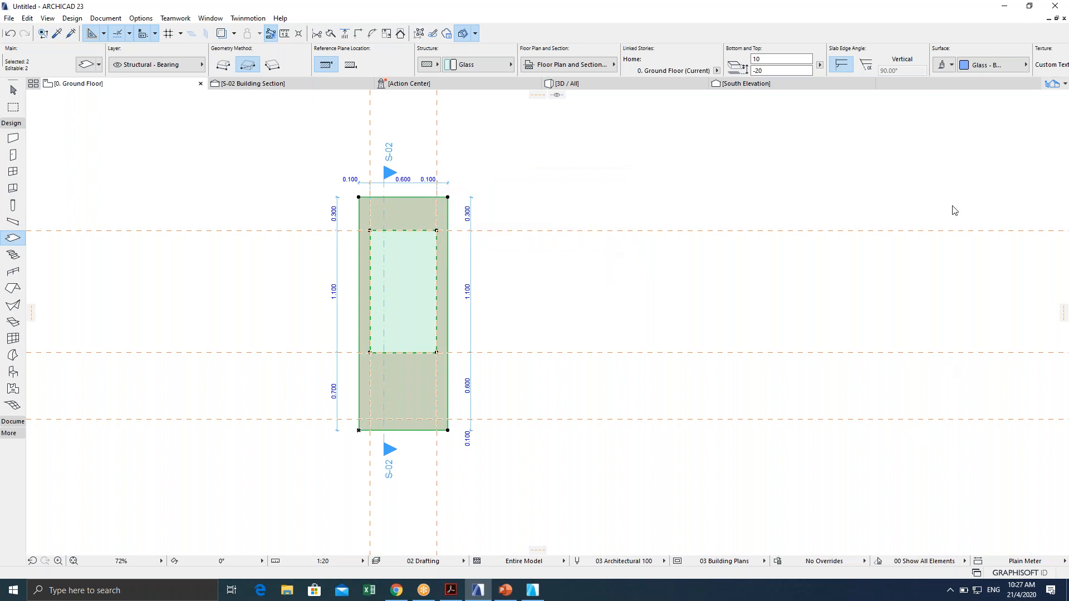
pyautogui.click(956, 17)
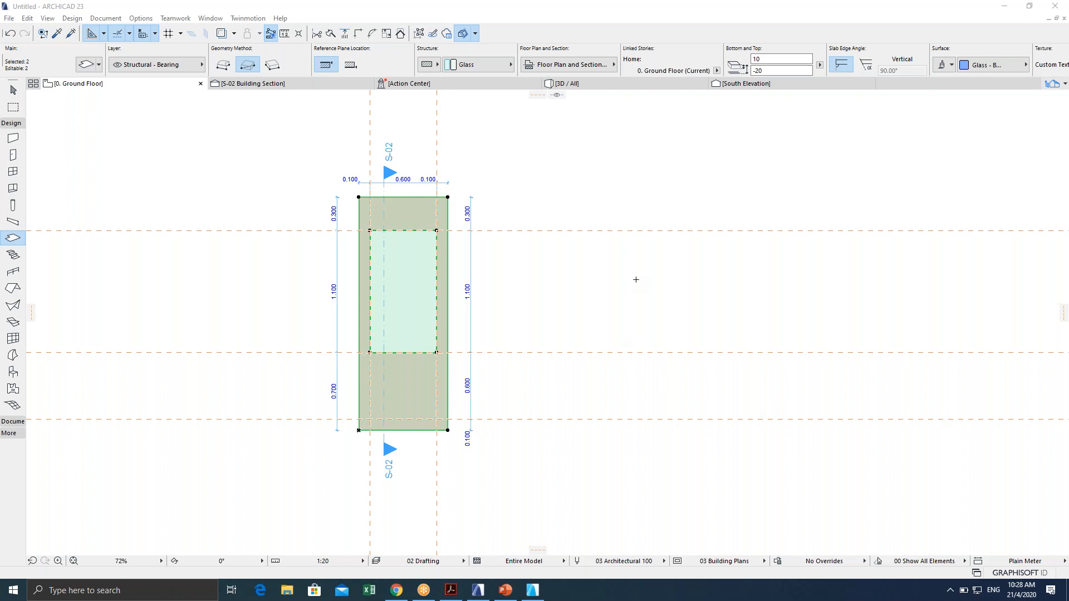
pyautogui.press('Escape')
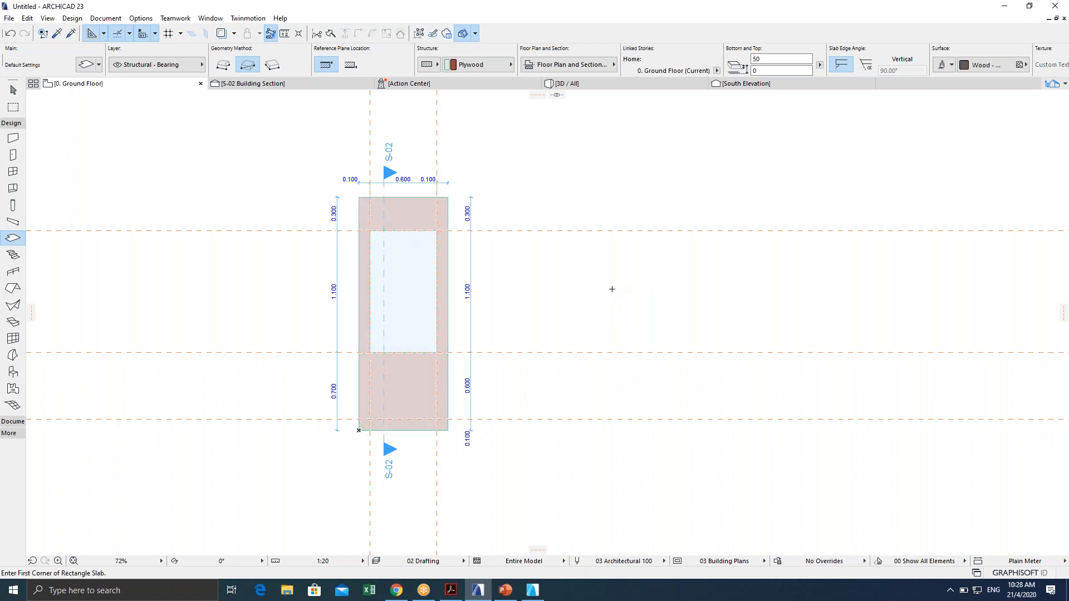
# With single straight geometry, Center reference line and the Brick Double Plastered composite, draw a vertical wall about 9 m long beside the door panel.
pyautogui.scroll(-3, 612, 289)
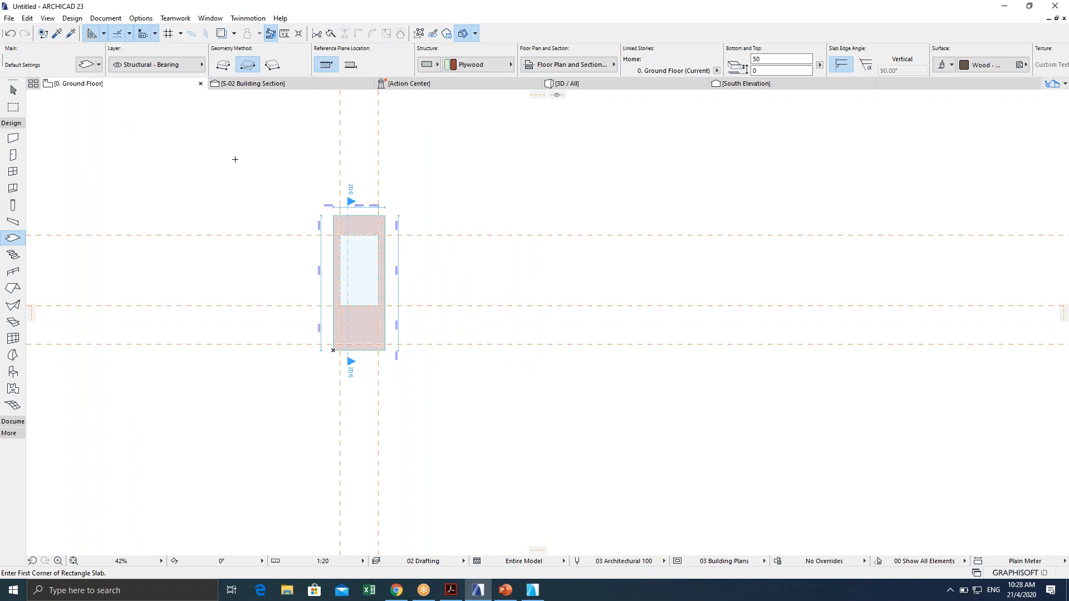
pyautogui.click(13, 139)
pyautogui.scroll(-3, 381, 235)
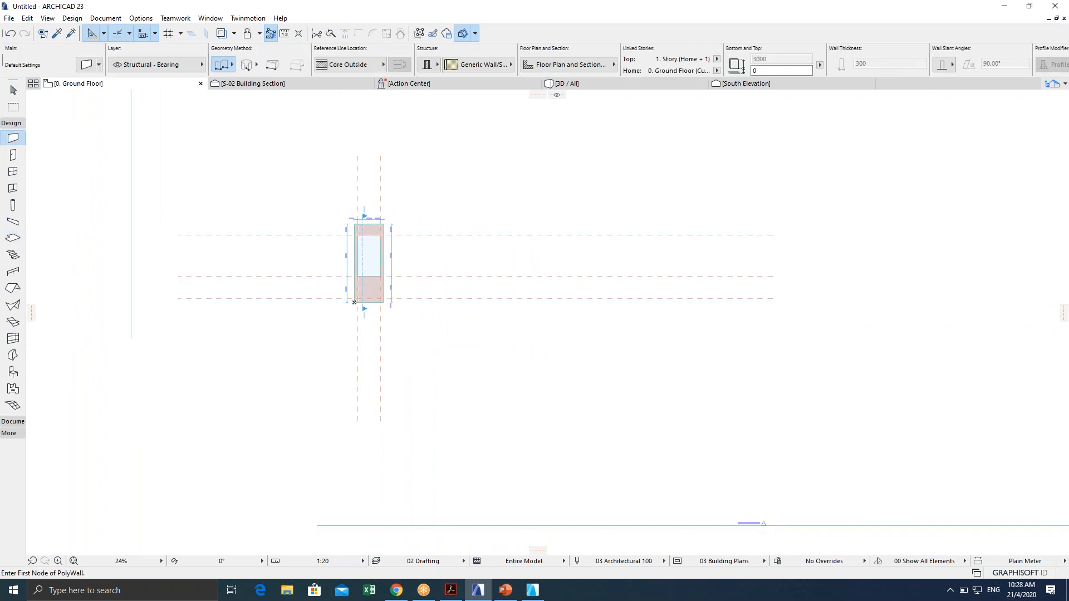
pyautogui.scroll(-2, 398, 265)
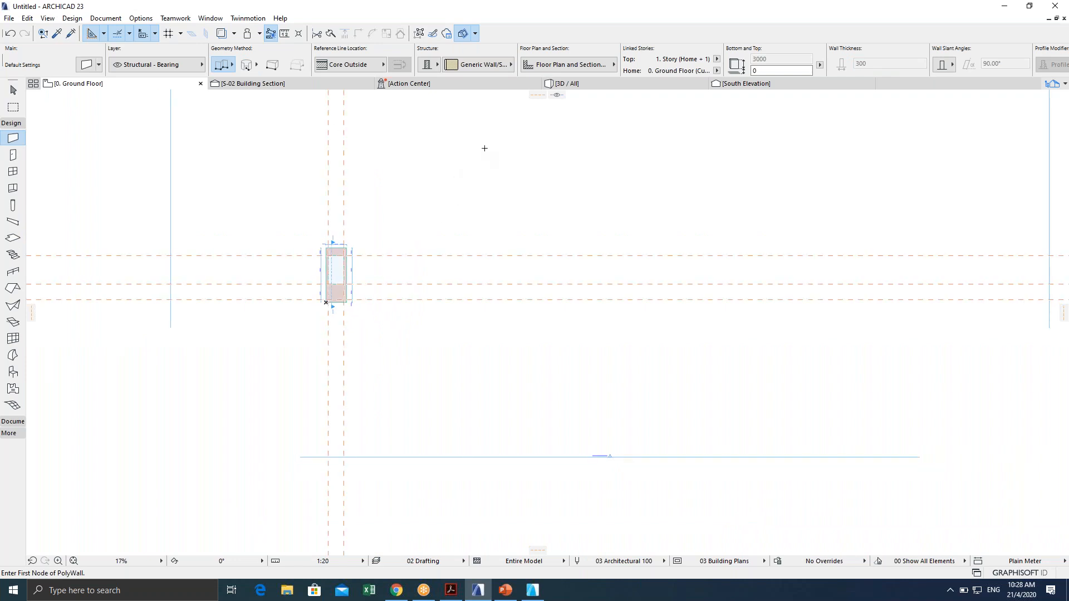
pyautogui.click(221, 66)
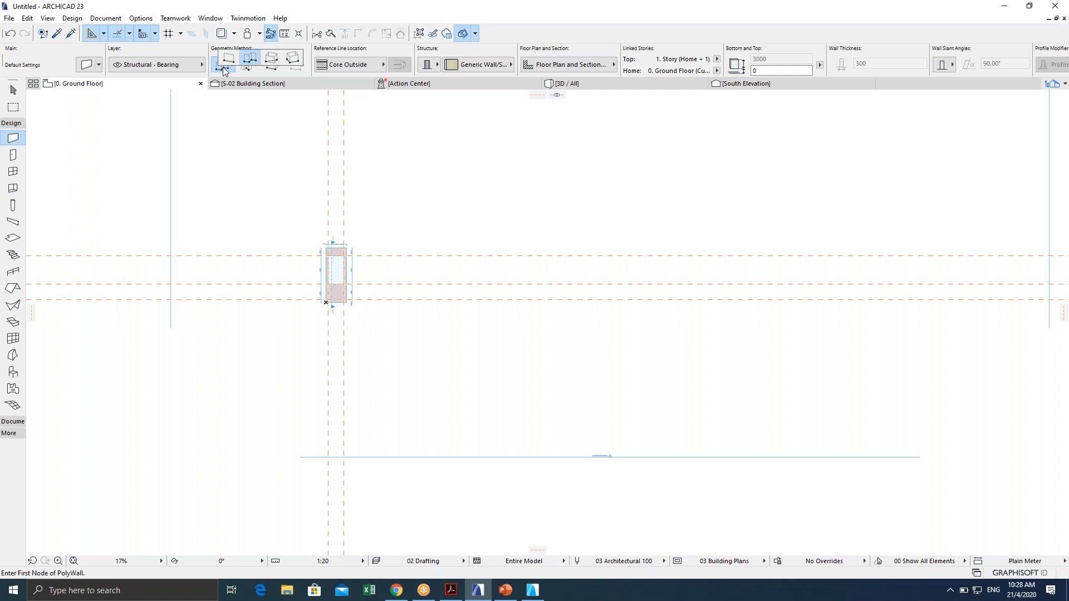
pyautogui.click(229, 62)
pyautogui.click(466, 172)
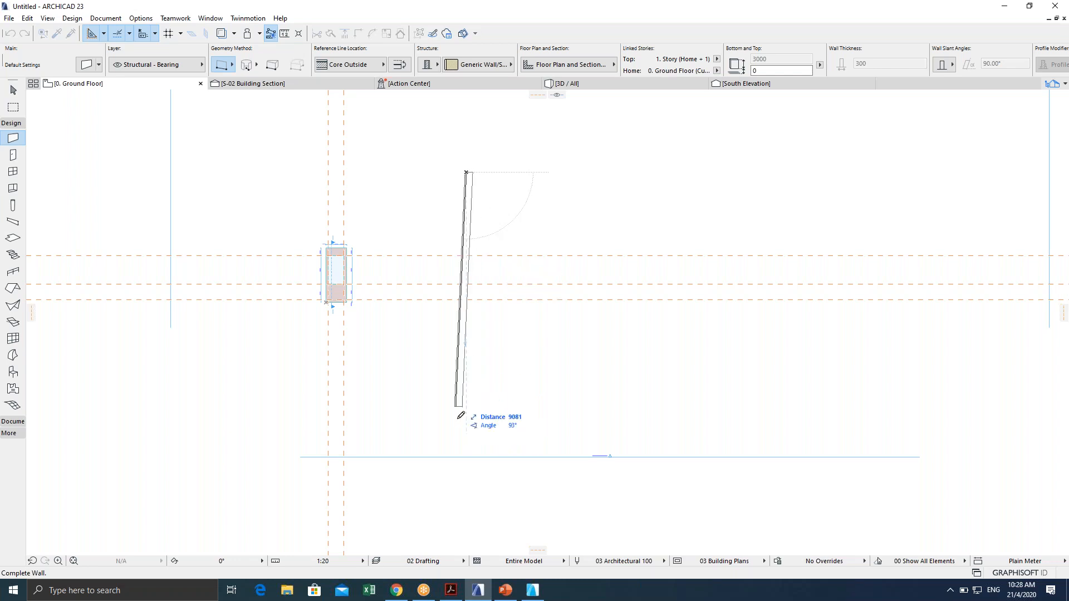
pyautogui.click(365, 72)
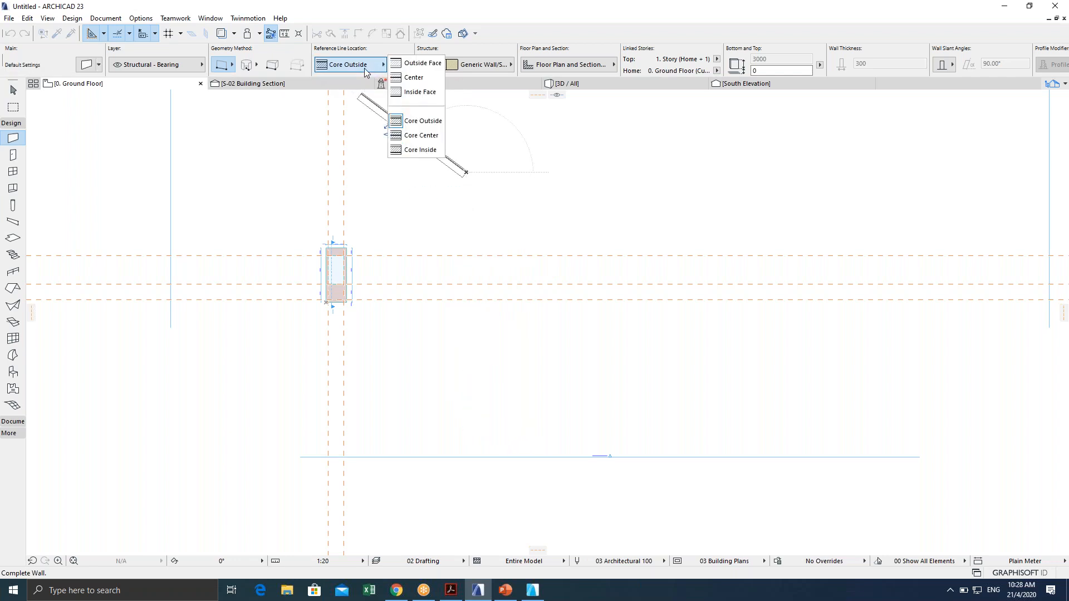
pyautogui.click(413, 78)
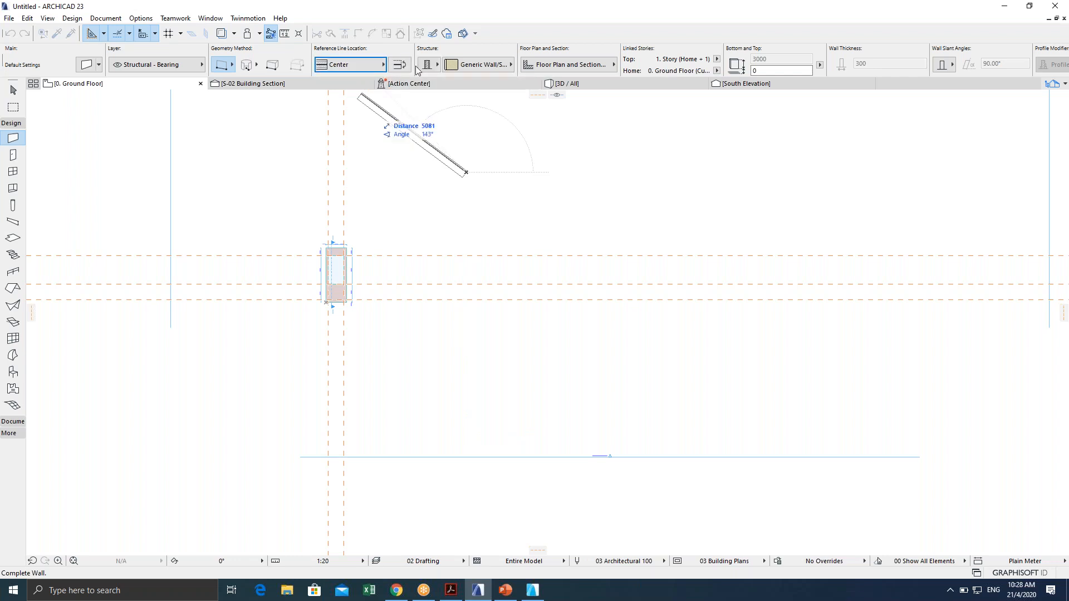
pyautogui.click(479, 65)
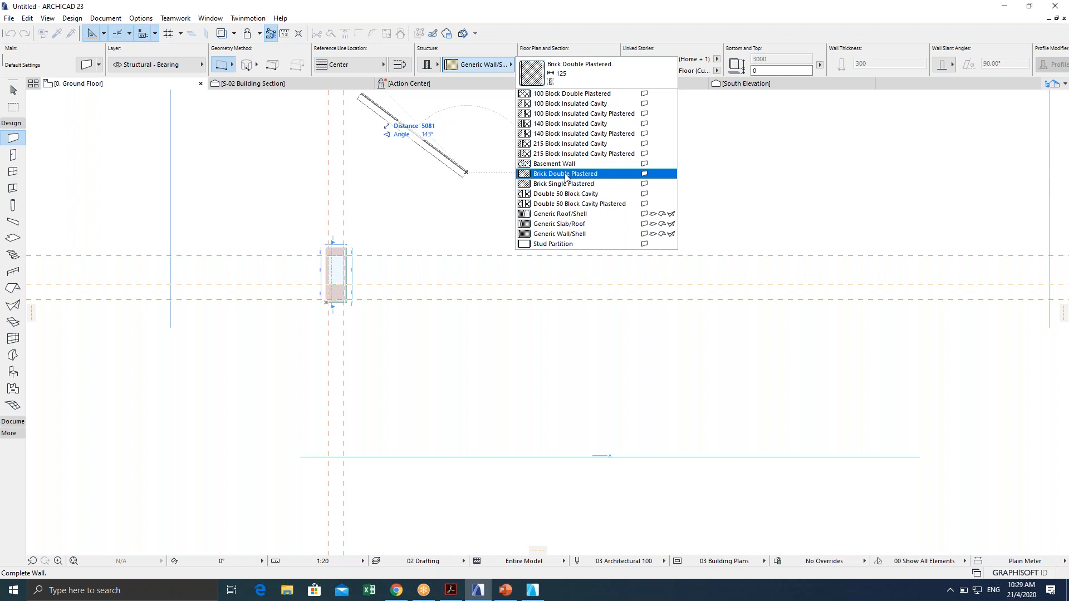
pyautogui.click(566, 174)
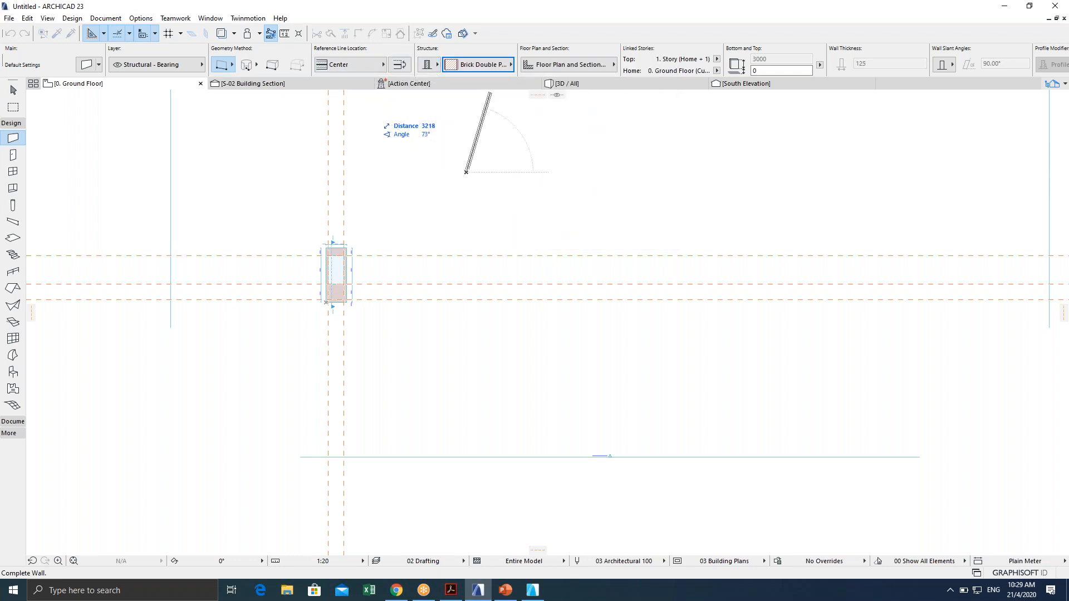
pyautogui.click(467, 402)
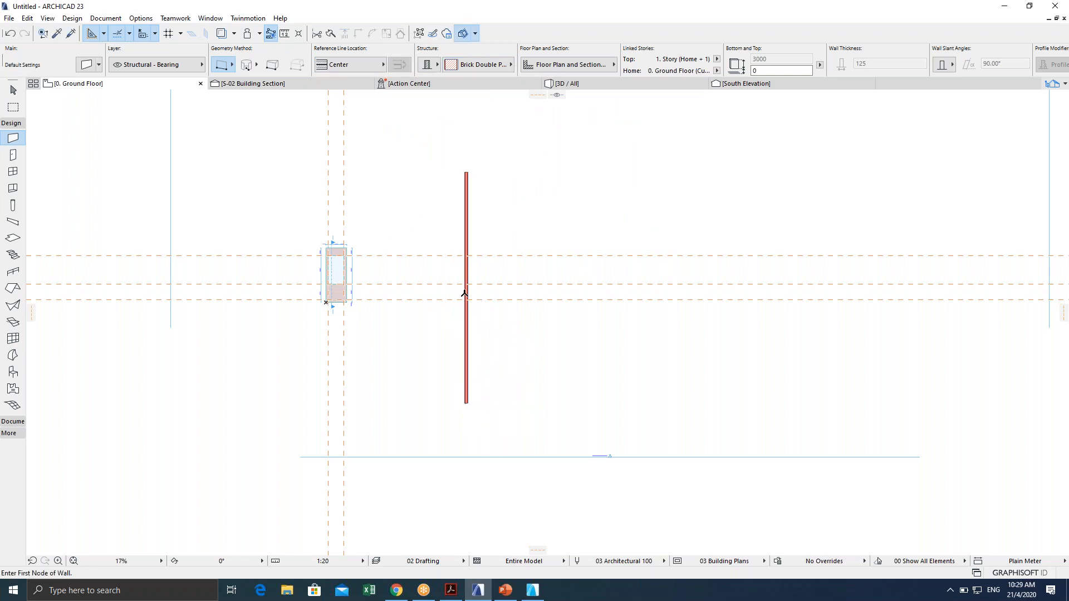
# Switch to Adobe Acrobat and close the PDF with the custom door examples.
pyautogui.scroll(3, 457, 262)
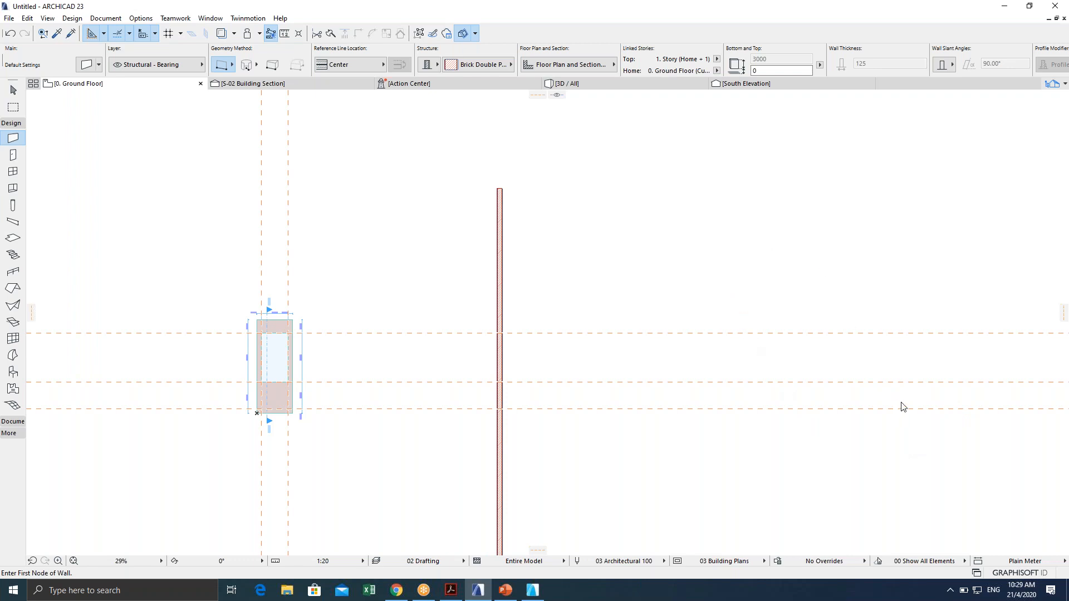
pyautogui.scroll(-3, 513, 318)
pyautogui.scroll(-1, 514, 318)
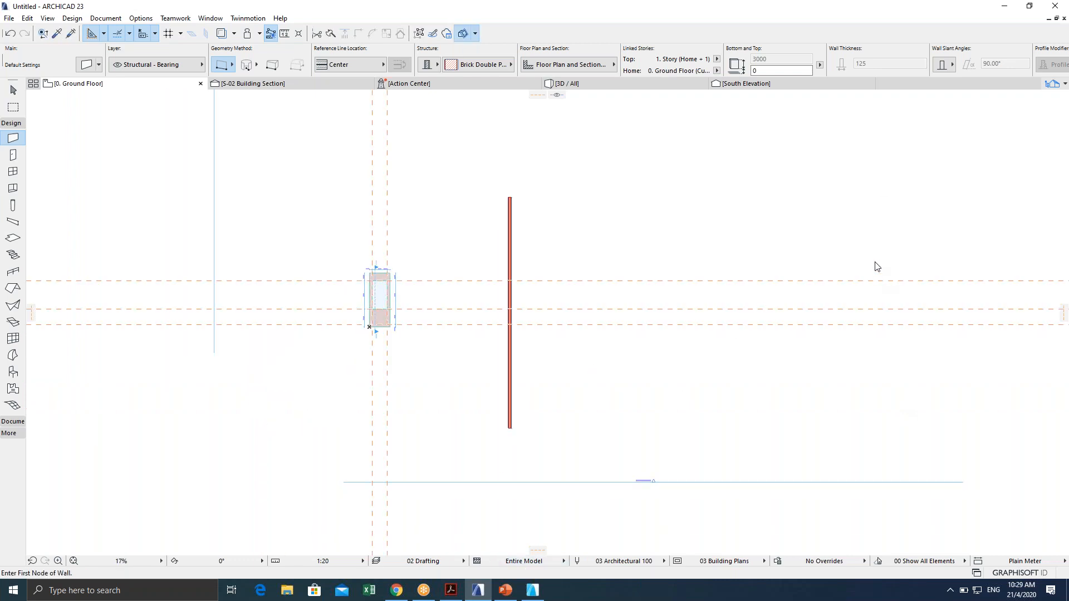
pyautogui.moveTo(504, 598)
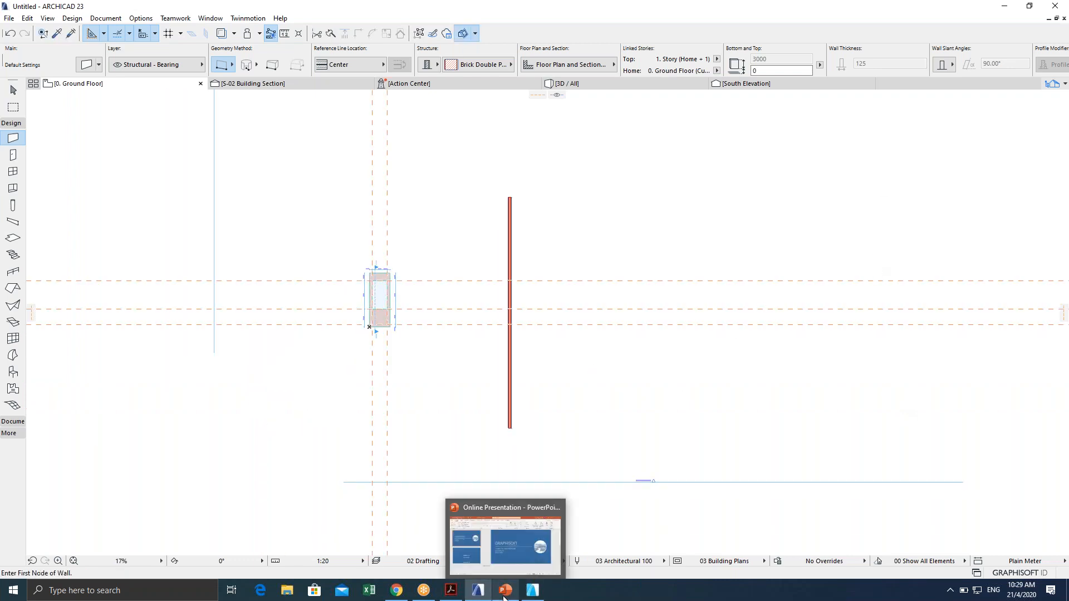
pyautogui.click(461, 585)
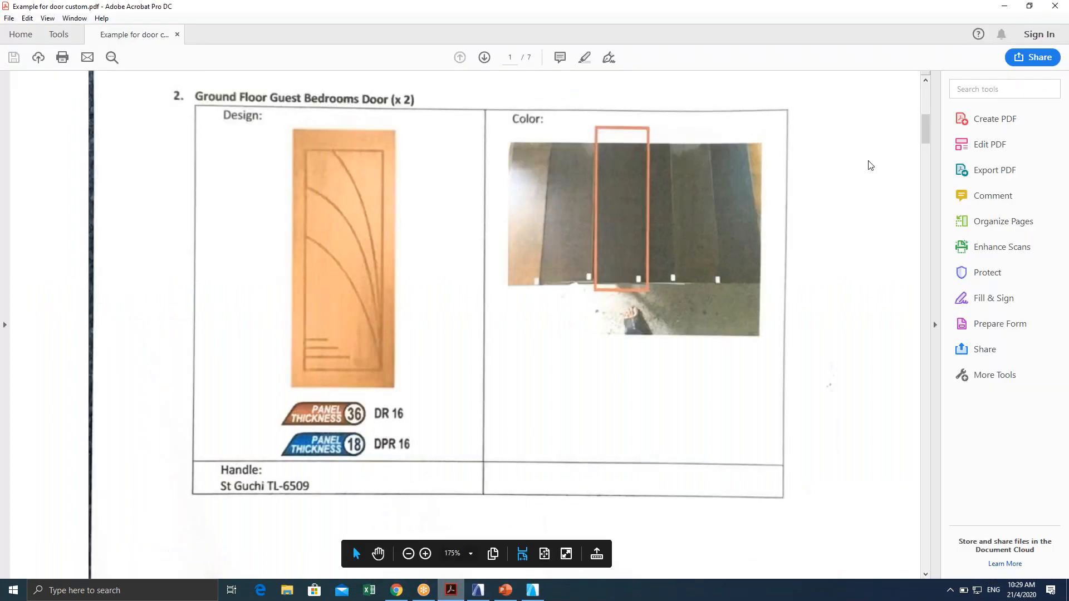
pyautogui.click(1054, 6)
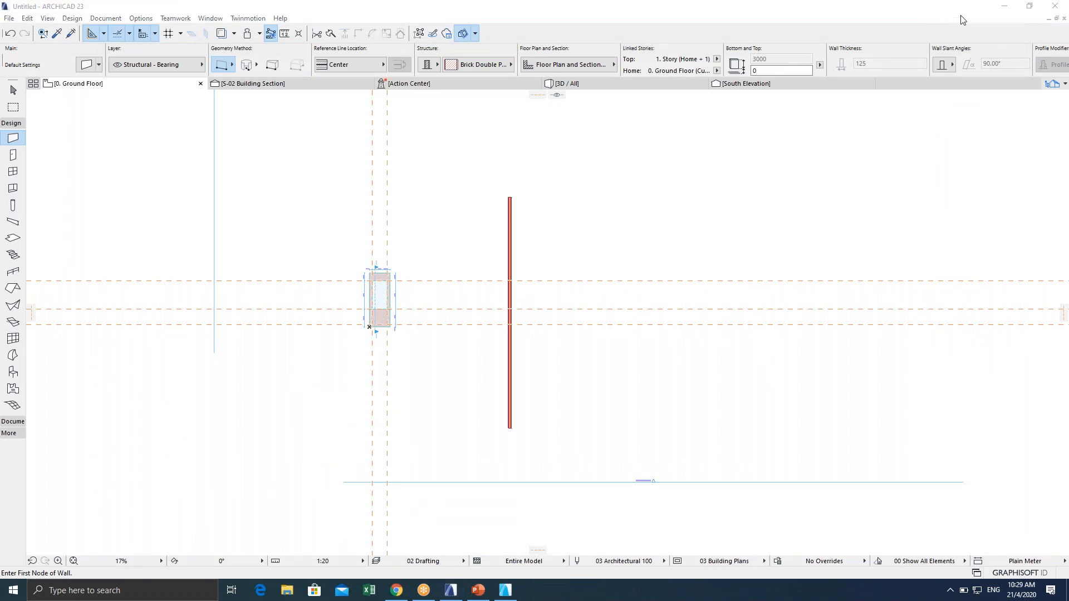
pyautogui.click(551, 4)
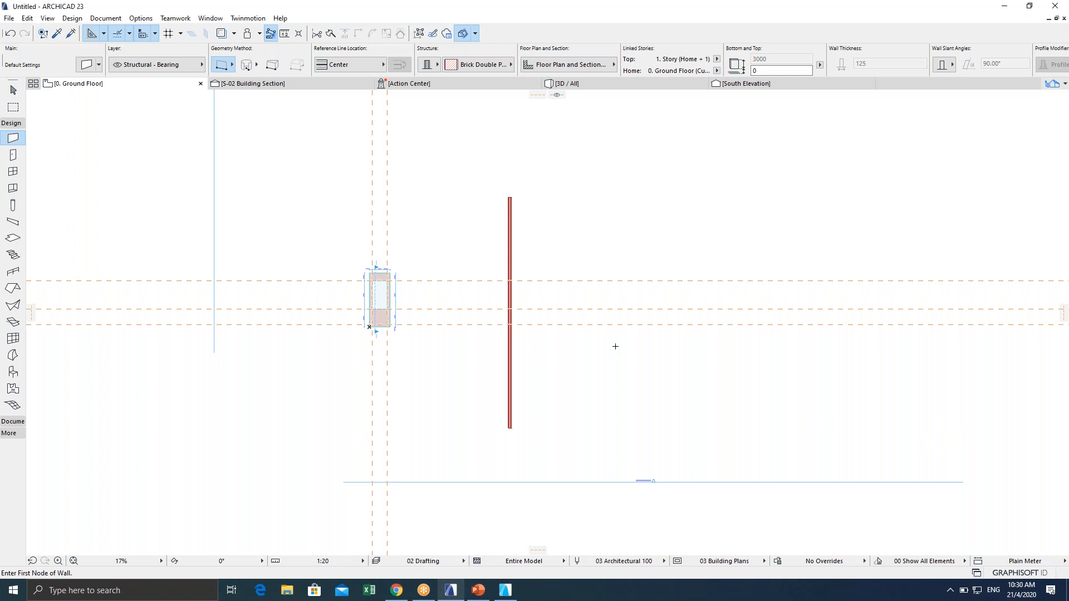
pyautogui.scroll(4, 513, 327)
pyautogui.scroll(2, 560, 289)
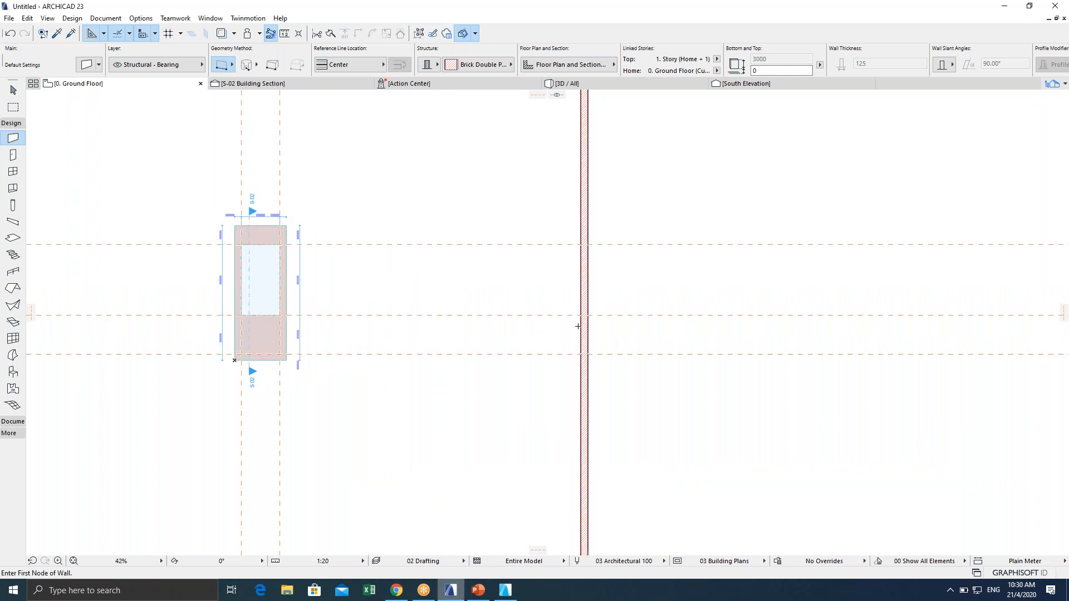
pyautogui.scroll(-3, 578, 327)
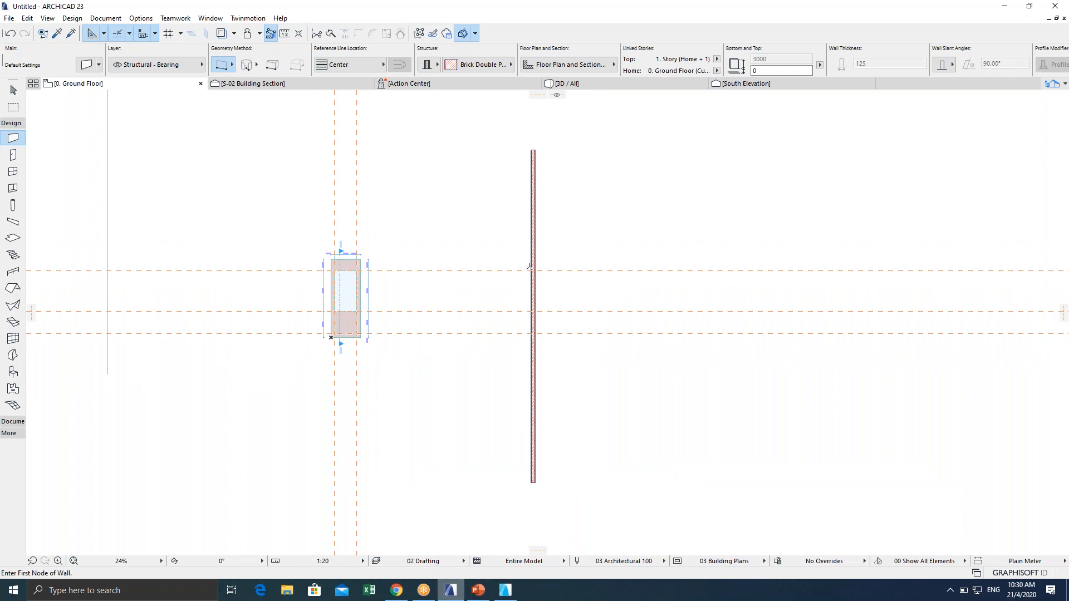
# Place a 900 x 2100 hinged Door 23 near the middle of the vertical wall, opening towards the custom door panel.
pyautogui.press('Escape')
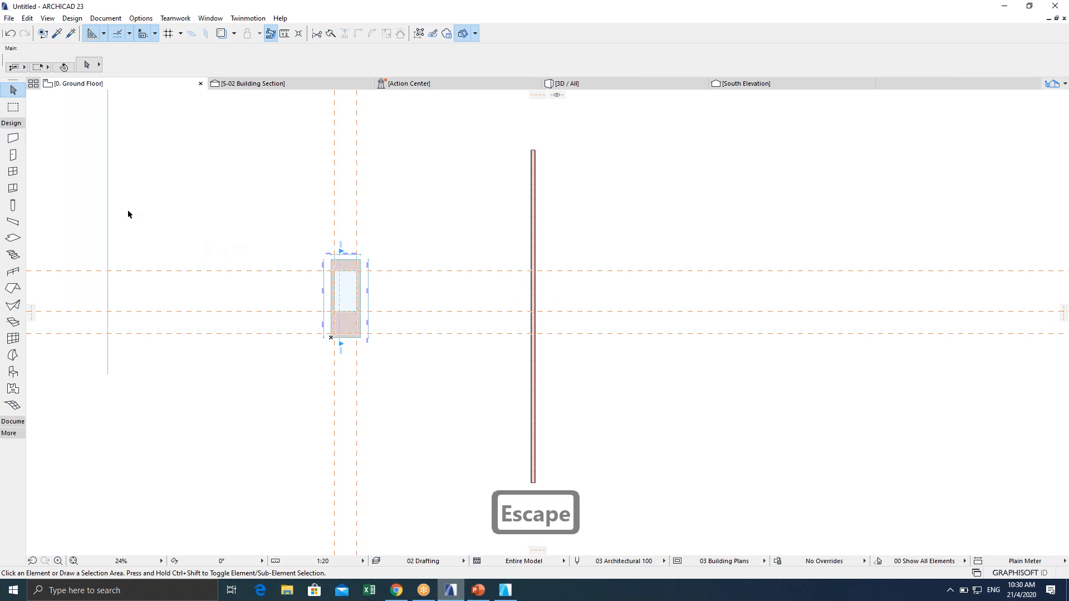
pyautogui.click(12, 158)
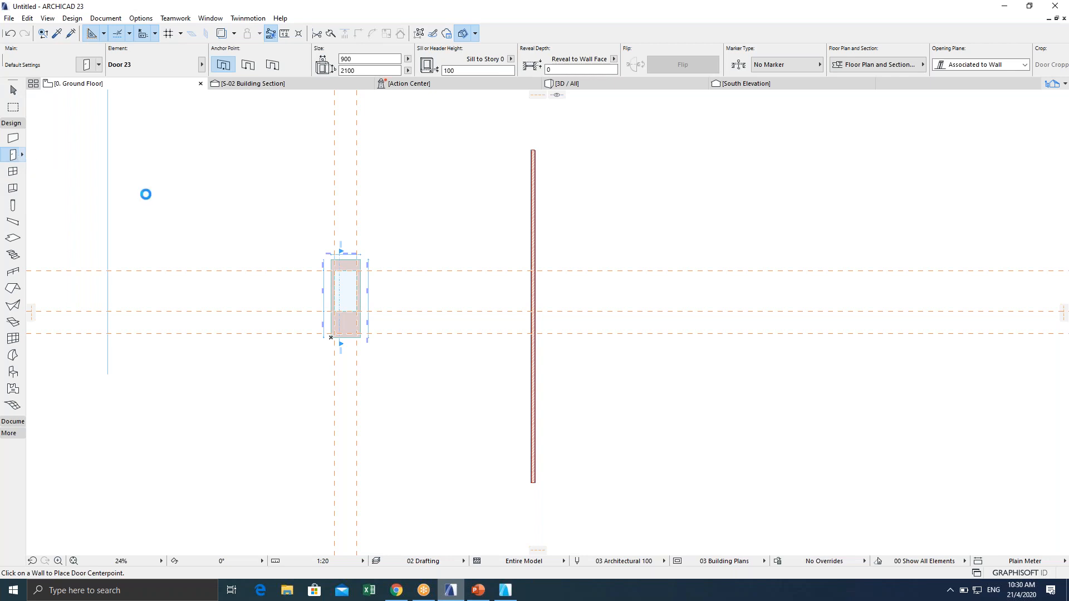
pyautogui.hotkey('ctrl', 't')
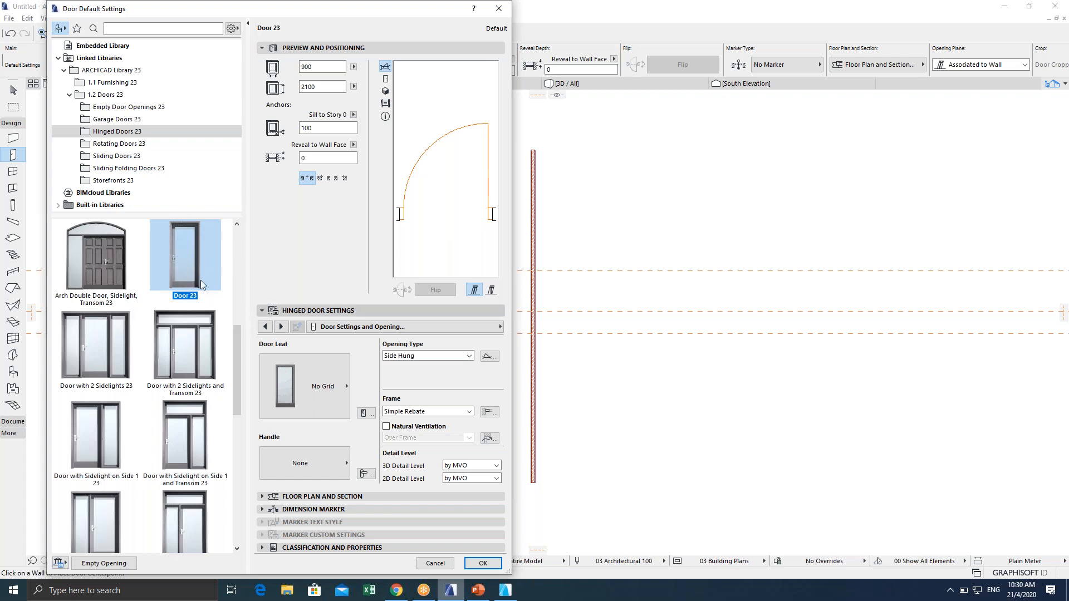
pyautogui.click(493, 558)
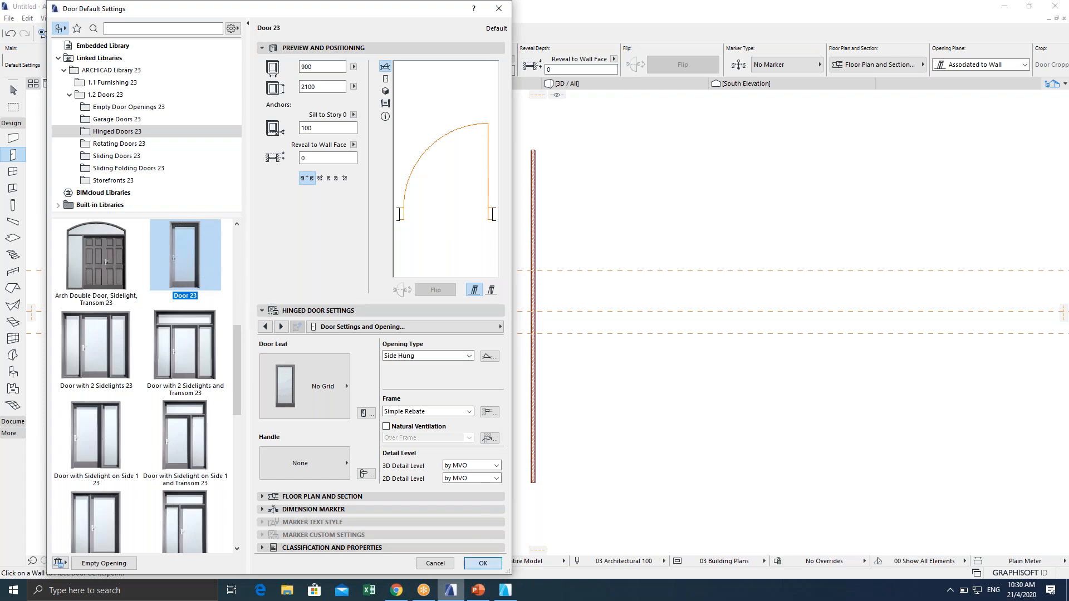
pyautogui.click(534, 287)
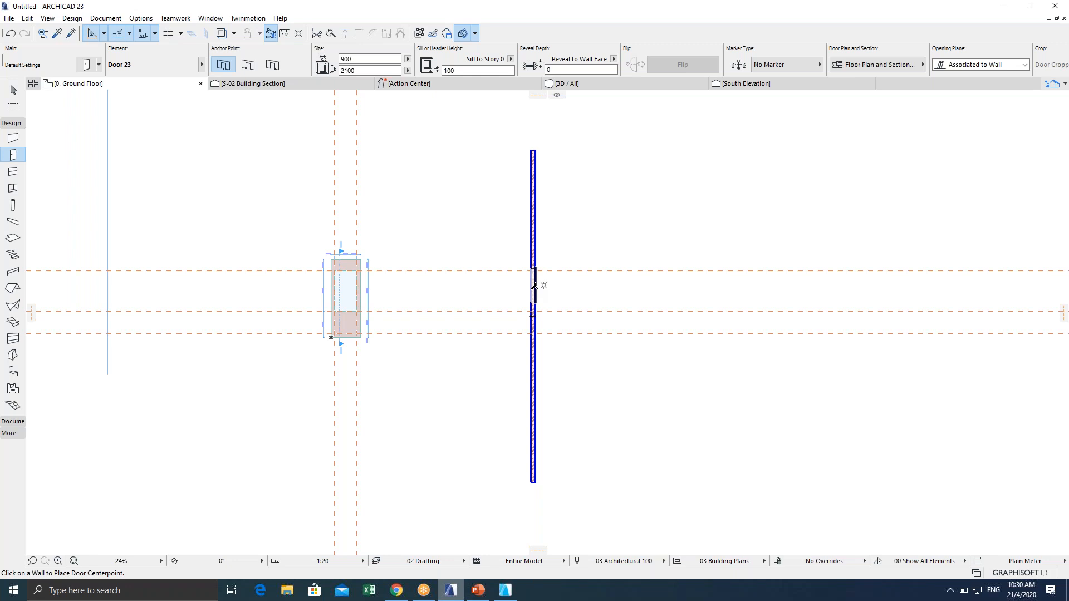
pyautogui.click(535, 291)
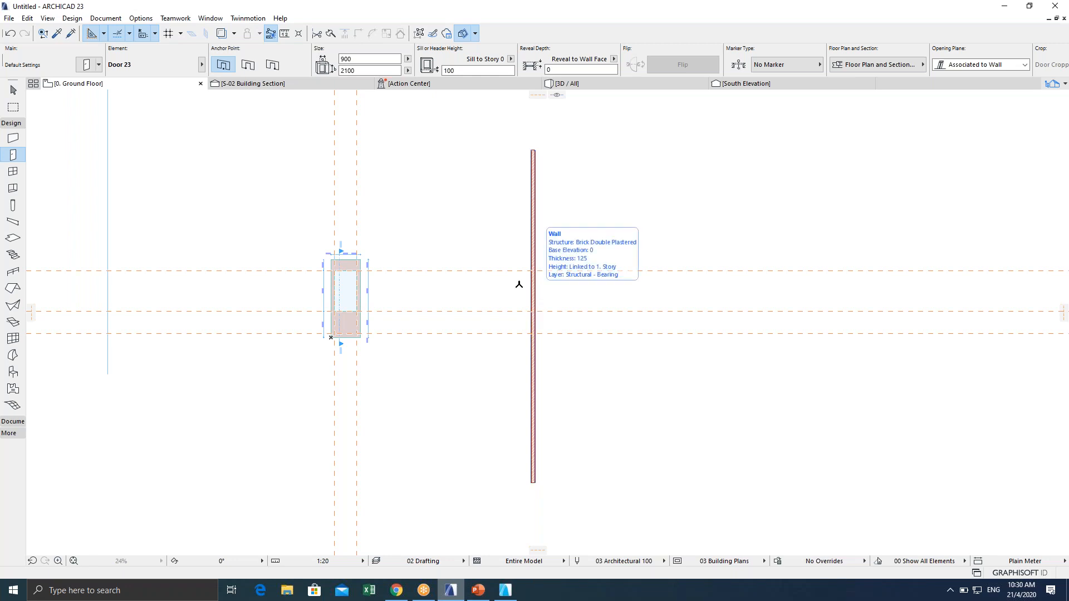
pyautogui.click(494, 269)
pyautogui.scroll(4, 525, 296)
pyautogui.moveTo(532, 313)
pyautogui.mouseDown(button='middle')
pyautogui.moveTo(513, 355)
pyautogui.moveTo(532, 327)
pyautogui.mouseUp(button='middle')
pyautogui.scroll(-1, 532, 327)
pyautogui.press('Escape')
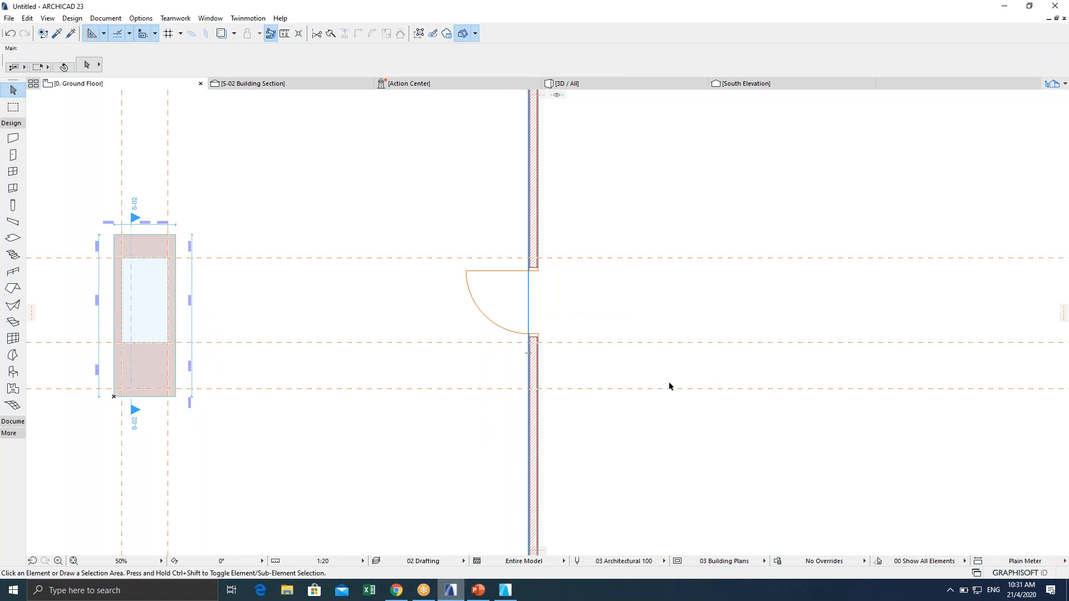
# Turn off the guide lines so the dashed lines across the floor plan are hidden.
pyautogui.scroll(2, 539, 305)
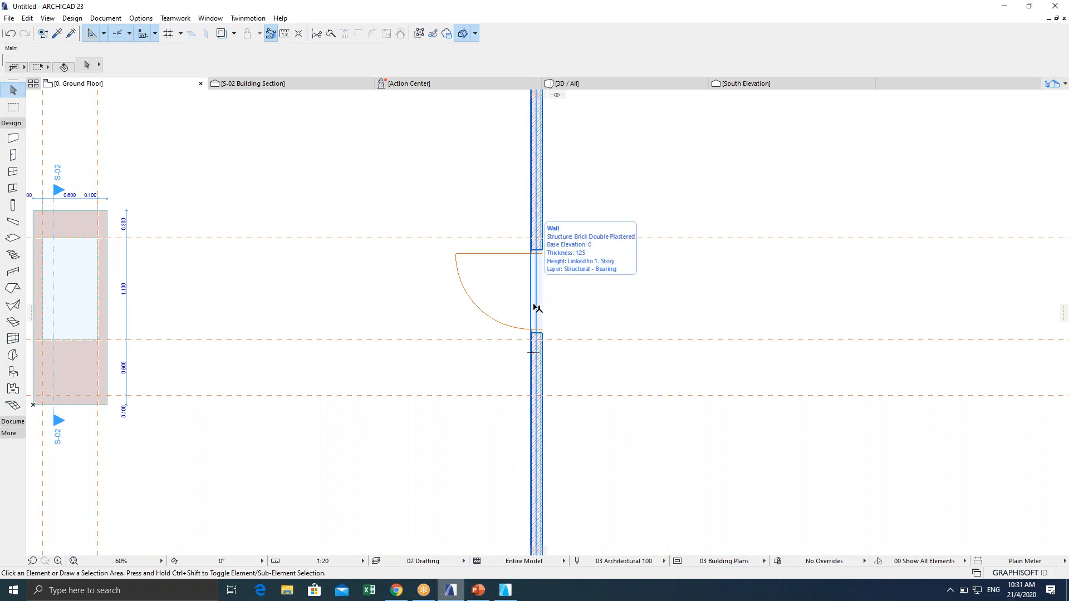
pyautogui.scroll(-2, 634, 384)
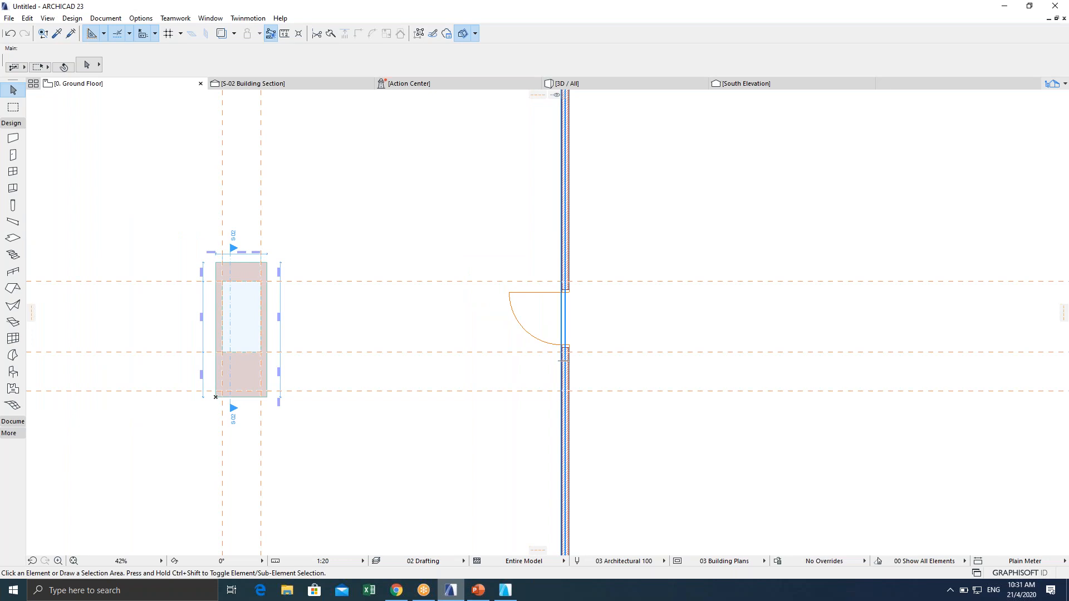
pyautogui.scroll(2, 428, 306)
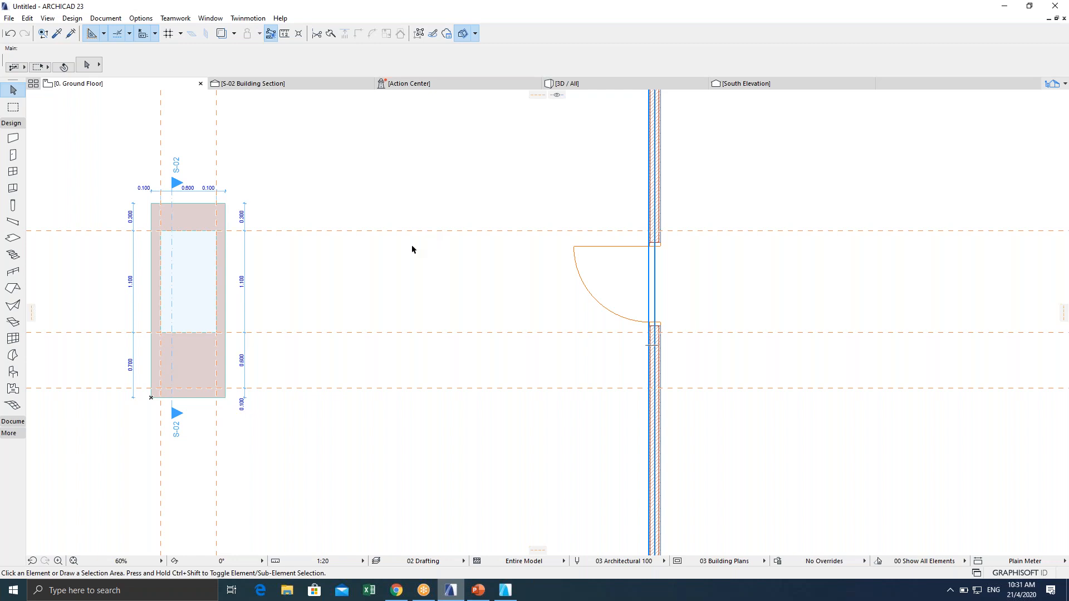
pyautogui.click(91, 35)
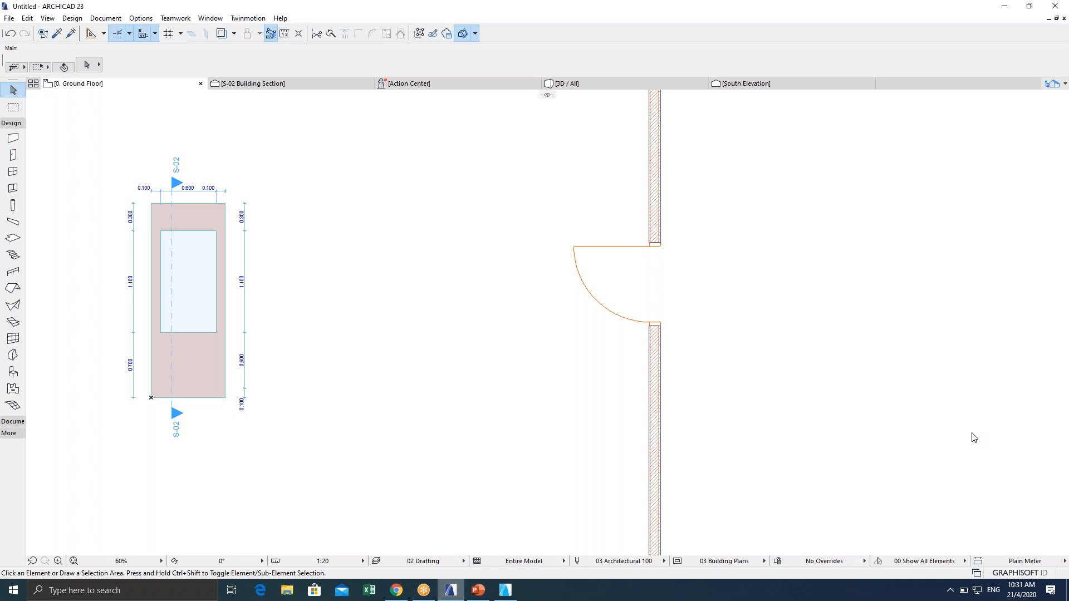
pyautogui.scroll(-3, 593, 324)
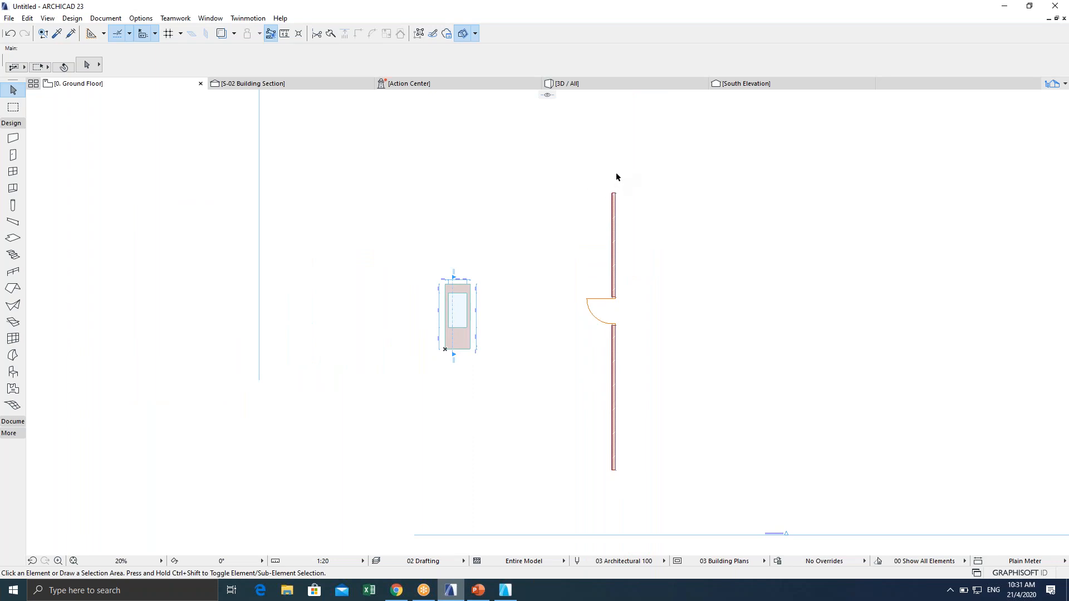
pyautogui.scroll(3, 596, 313)
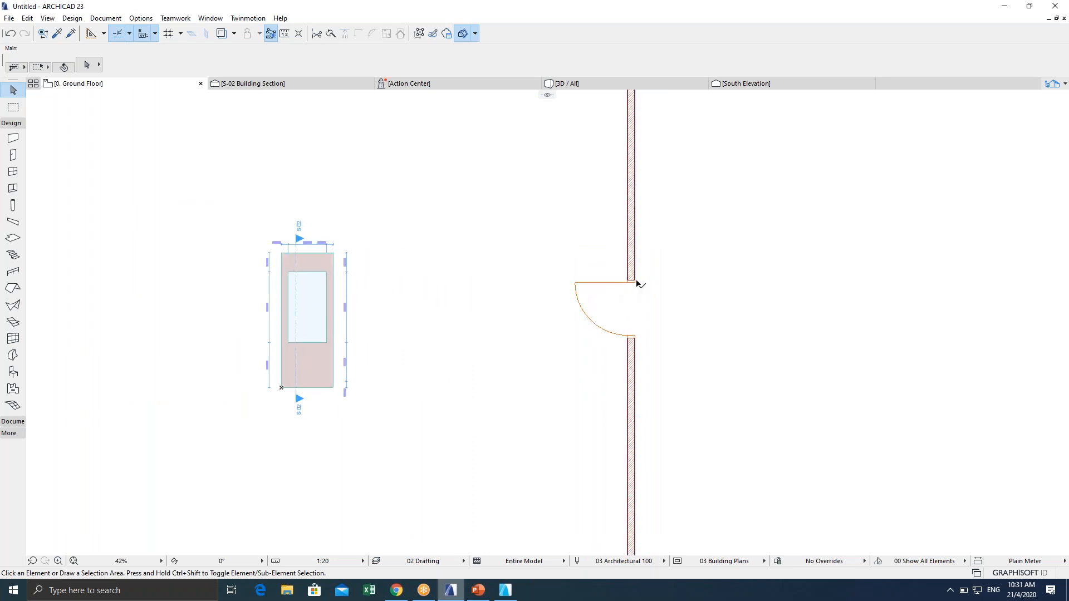
# Try placing a second 900 x 2100 Door 23 in the wall below the first door, and undo the placement.
pyautogui.click(13, 155)
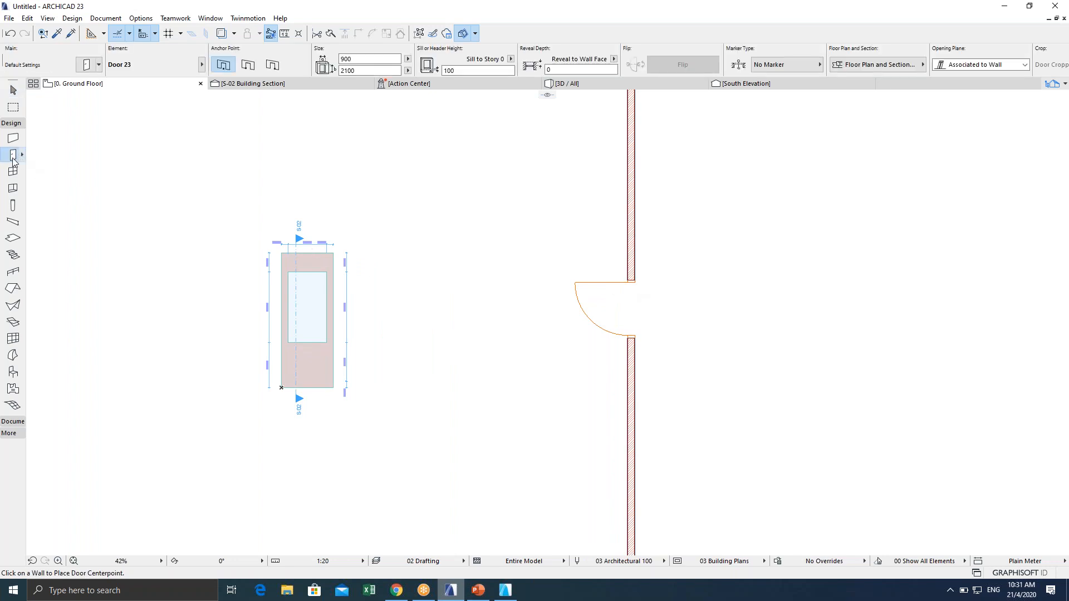
pyautogui.doubleClick(14, 158)
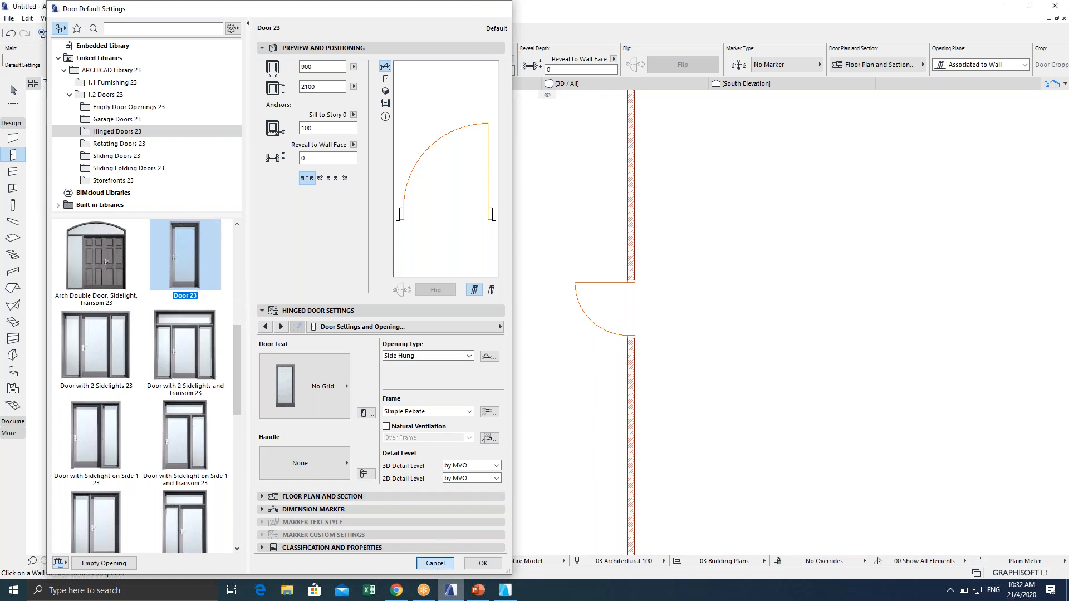
pyautogui.click(436, 564)
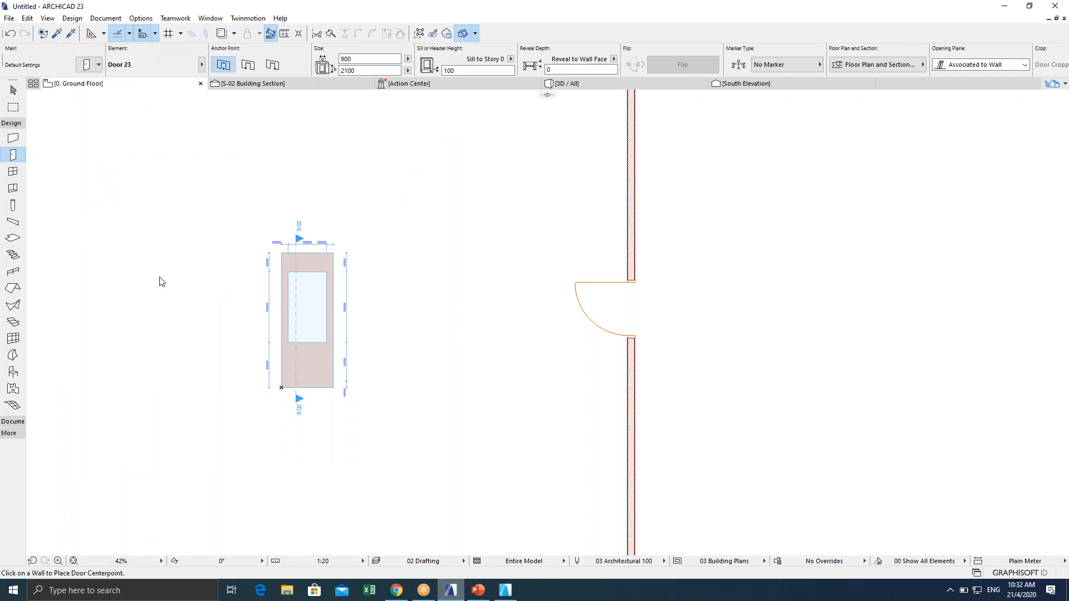
pyautogui.hotkey('ctrl', 't')
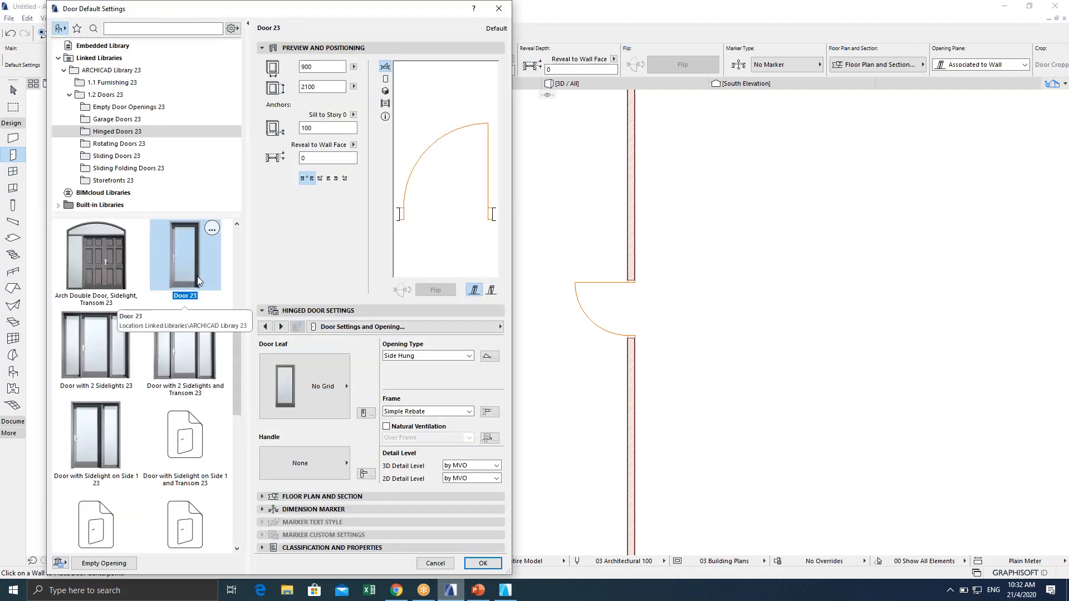
pyautogui.click(482, 563)
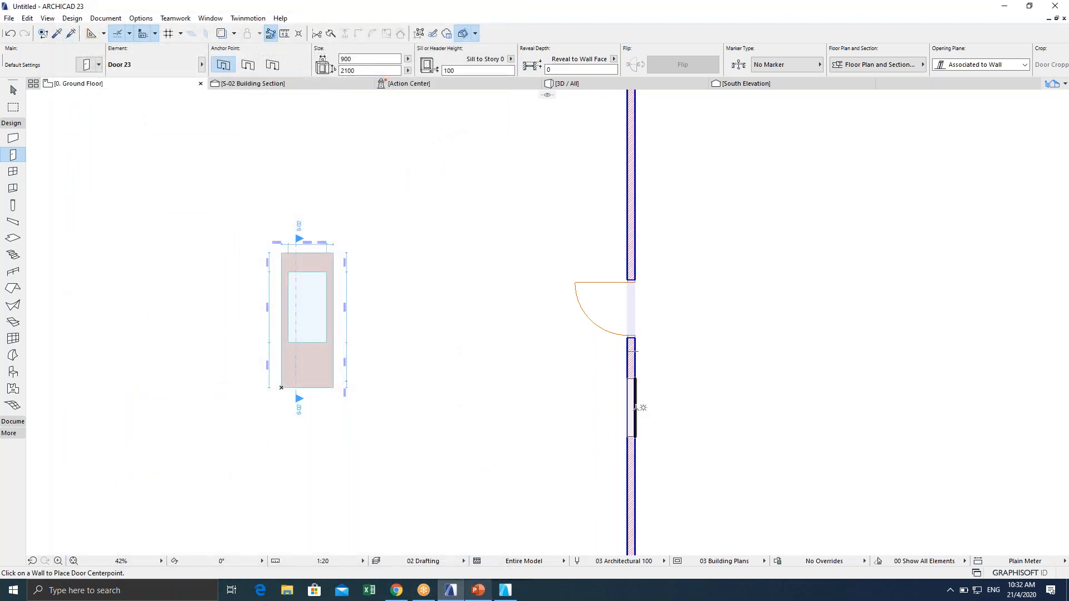
pyautogui.click(579, 419)
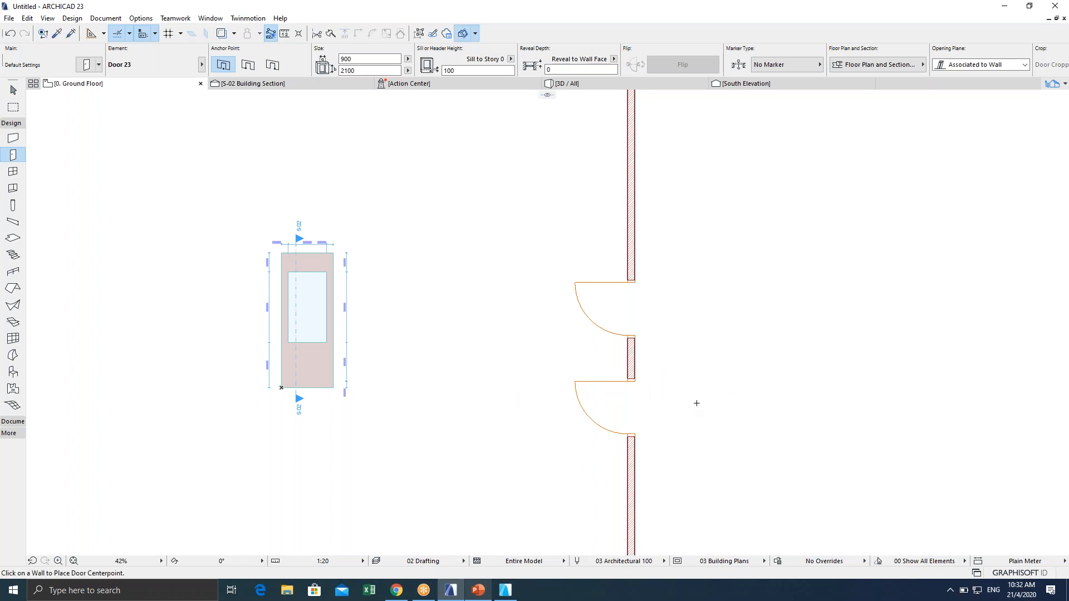
pyautogui.hotkey('ctrl', 'z')
pyautogui.scroll(-2, 641, 370)
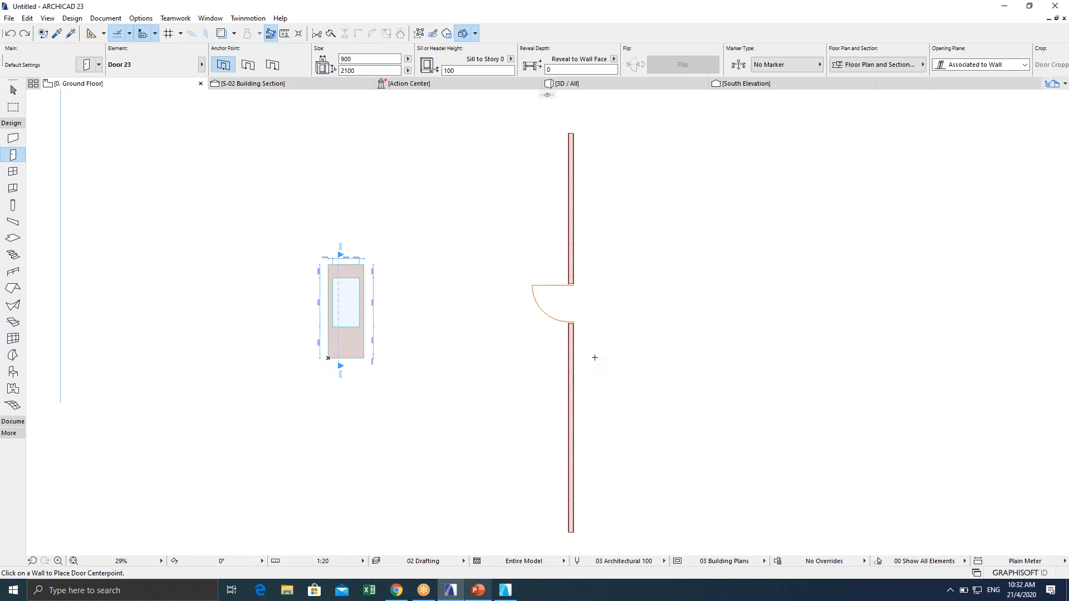
pyautogui.scroll(3, 576, 324)
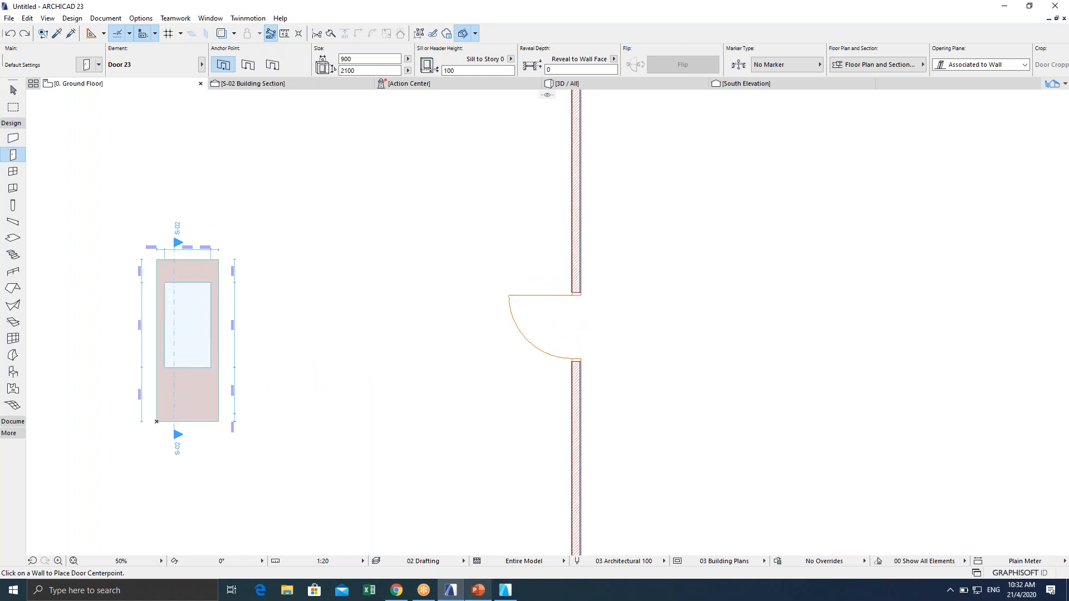
pyautogui.press('Escape')
pyautogui.scroll(-3, 577, 308)
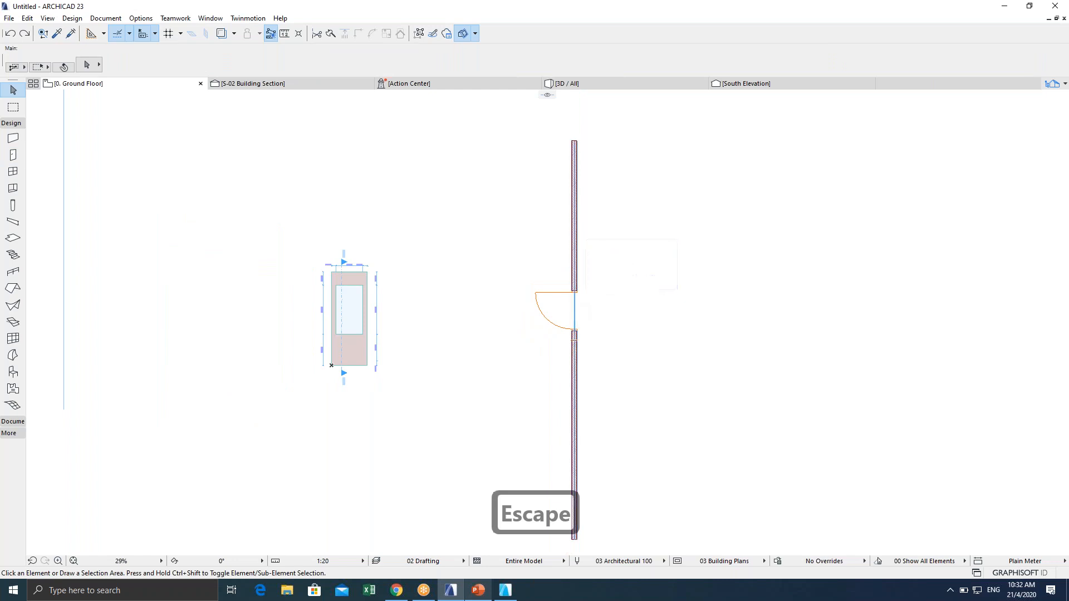
# Select the wall, check its composite structure and reference line location options, keeping Center, and deselect it.
pyautogui.click(580, 148)
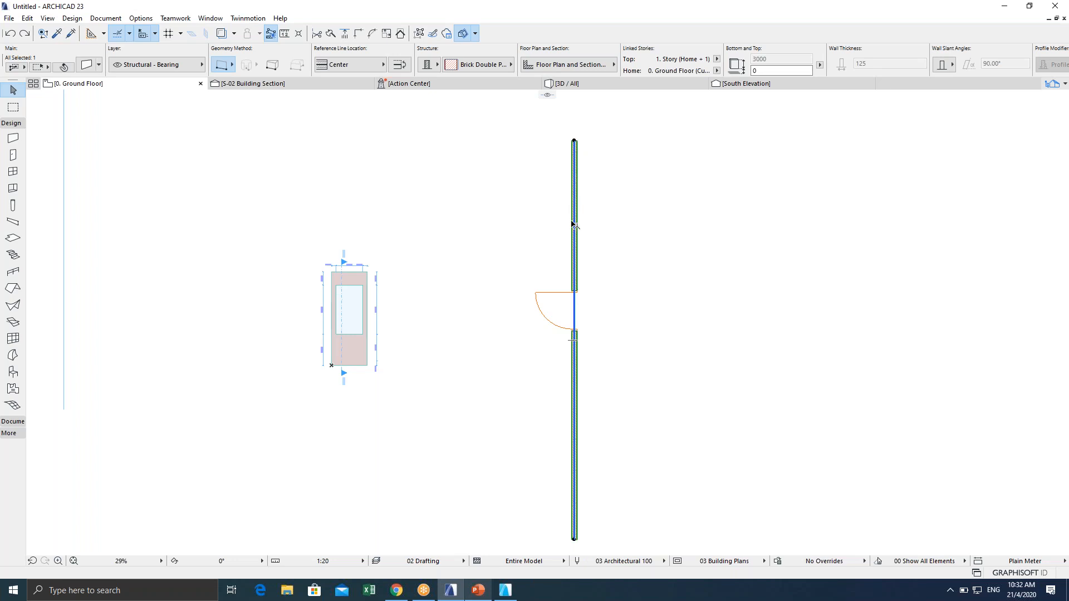
pyautogui.scroll(3, 574, 242)
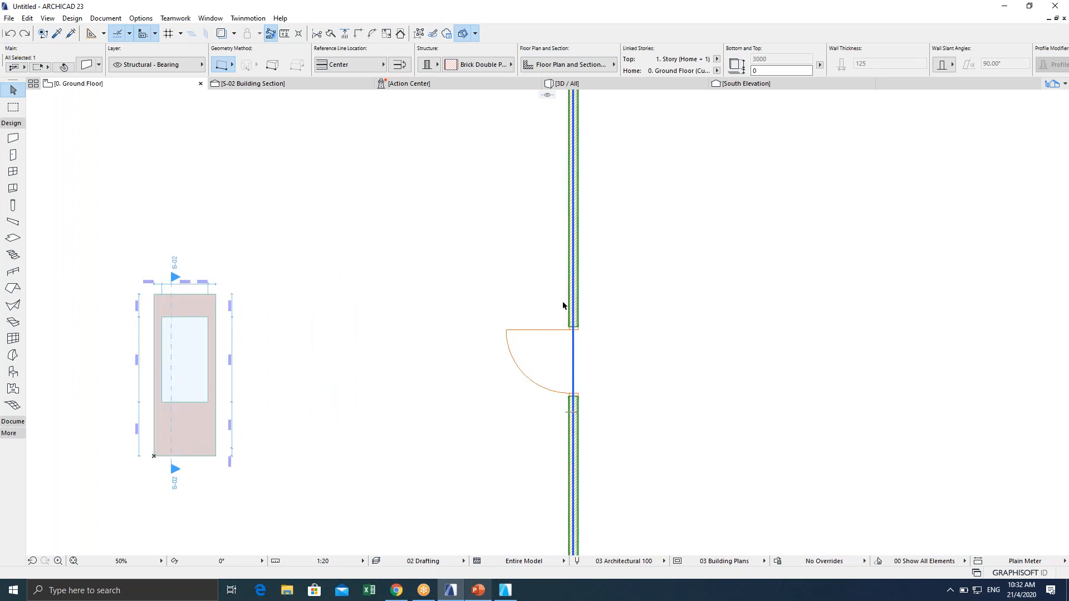
pyautogui.scroll(-2, 565, 303)
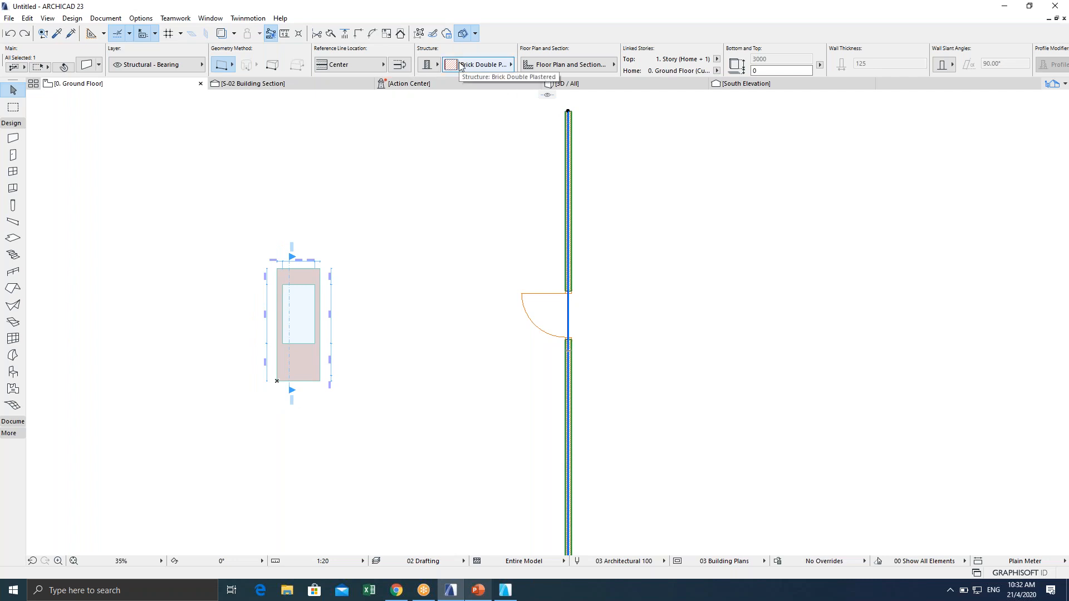
pyautogui.click(479, 66)
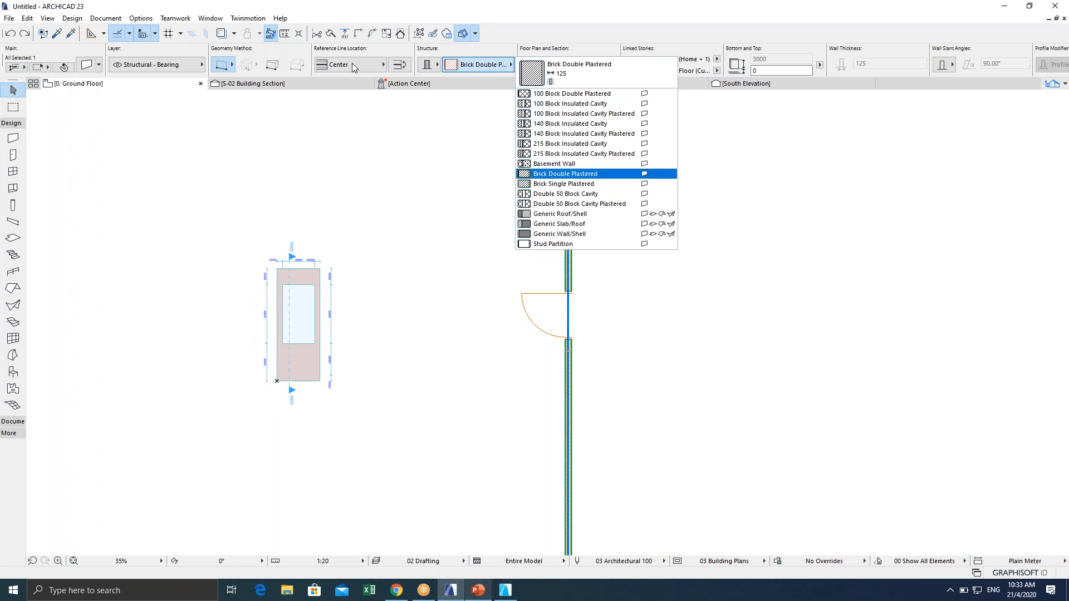
pyautogui.click(362, 66)
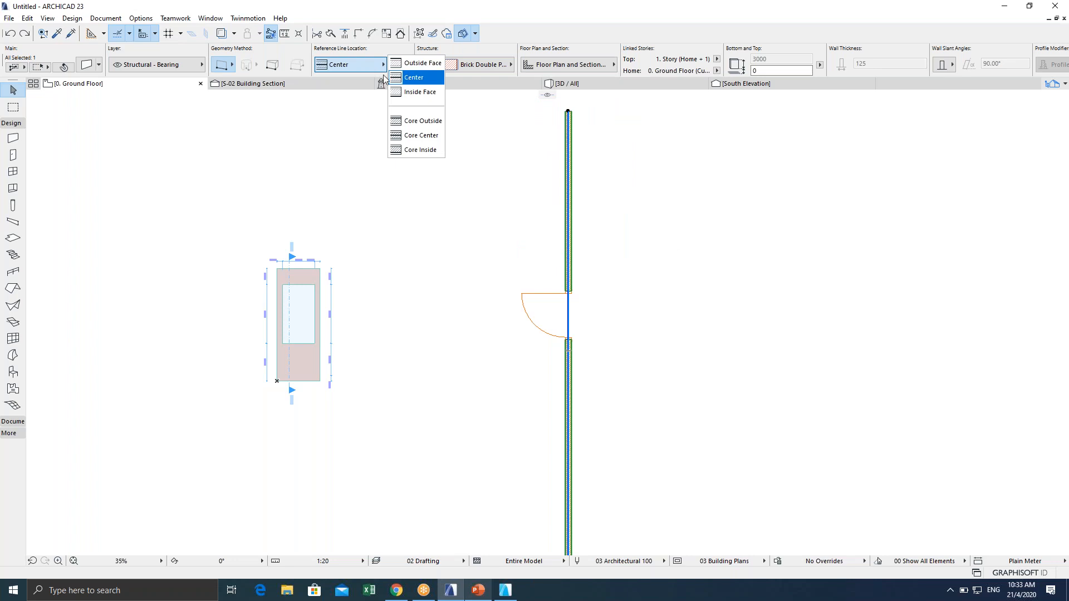
pyautogui.click(411, 80)
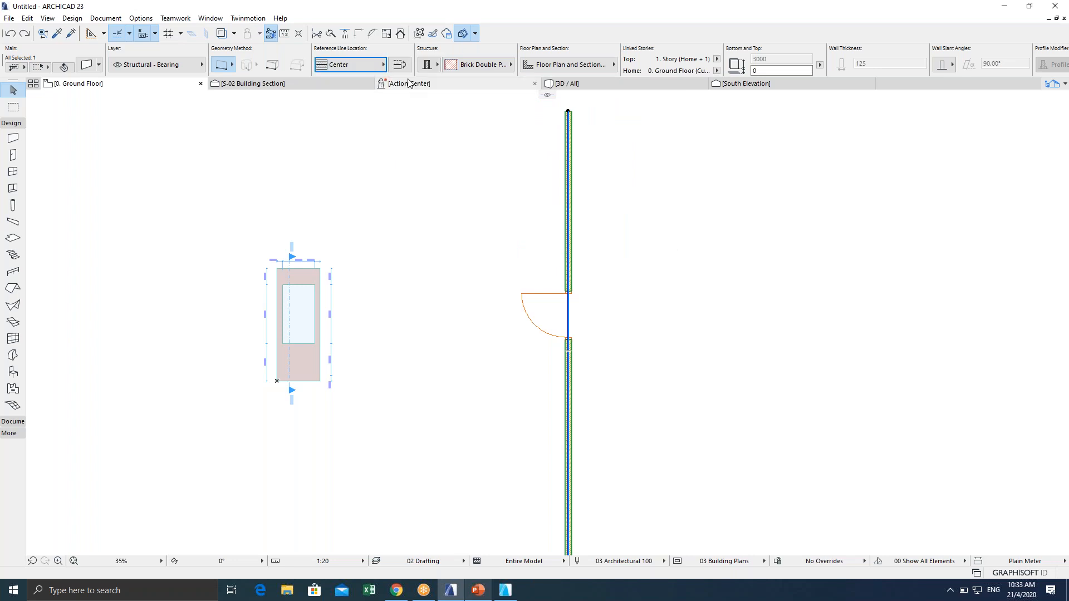
pyautogui.click(613, 305)
pyautogui.scroll(-1, 599, 356)
pyautogui.moveTo(599, 356); pyautogui.dragTo(562, 360, button='middle')
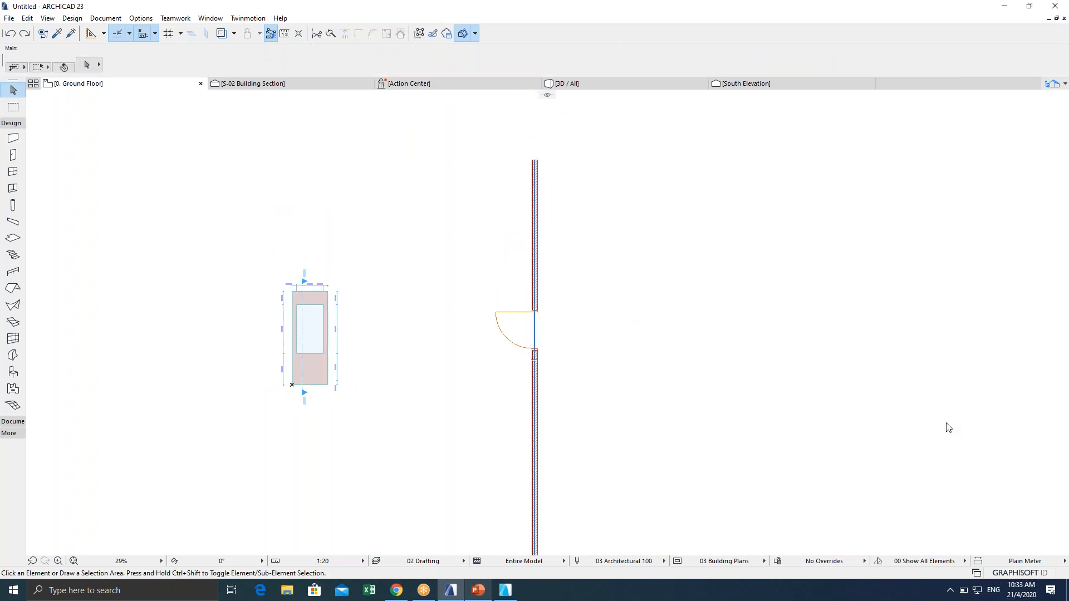
pyautogui.scroll(3, 577, 390)
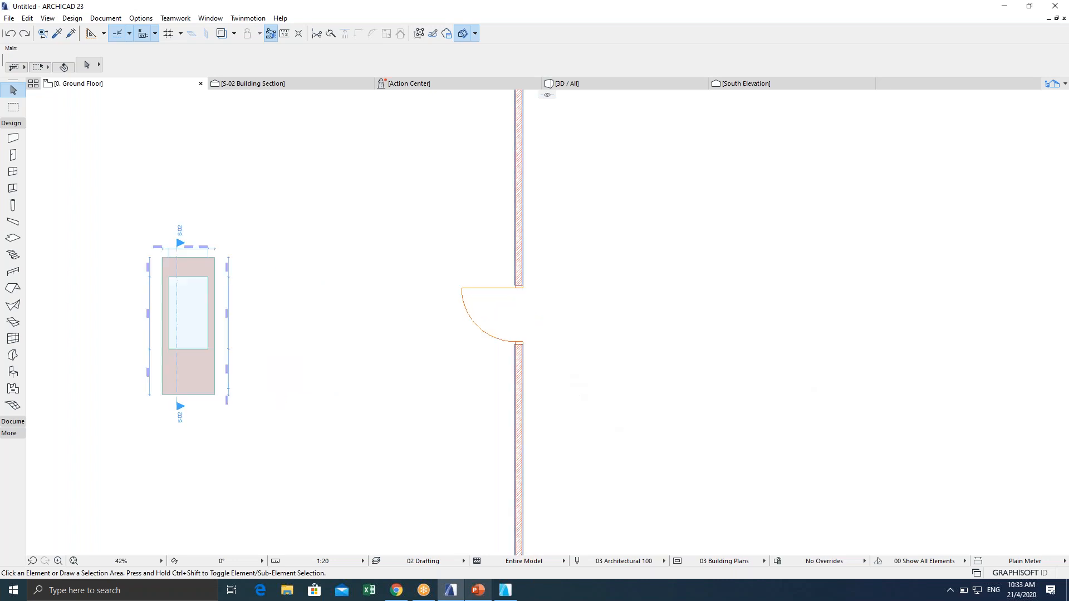
pyautogui.click(623, 309)
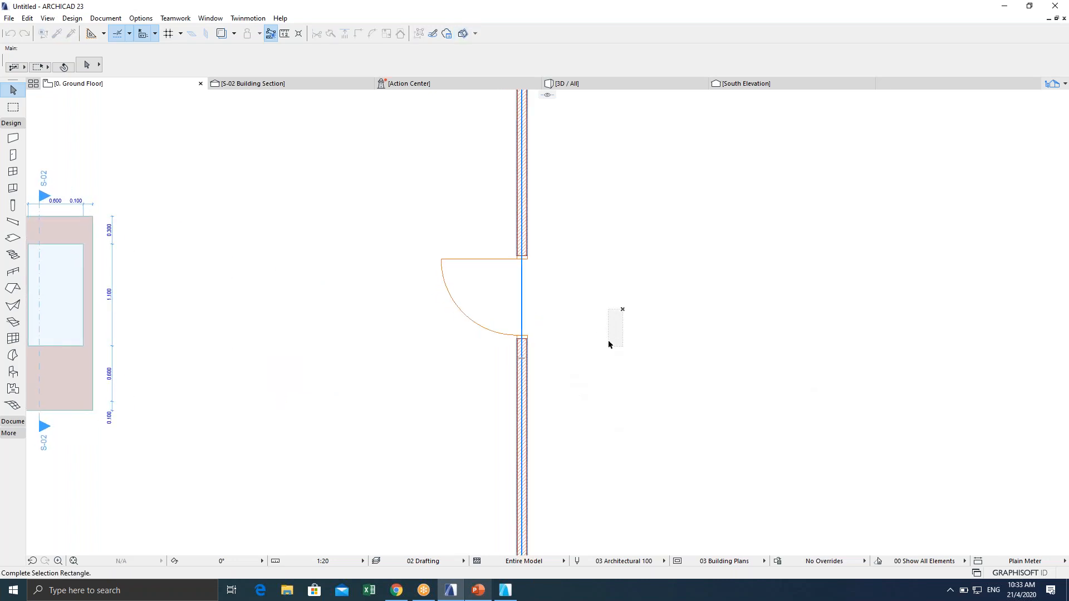
pyautogui.press('Escape')
pyautogui.scroll(-2, 613, 290)
pyautogui.press('Escape')
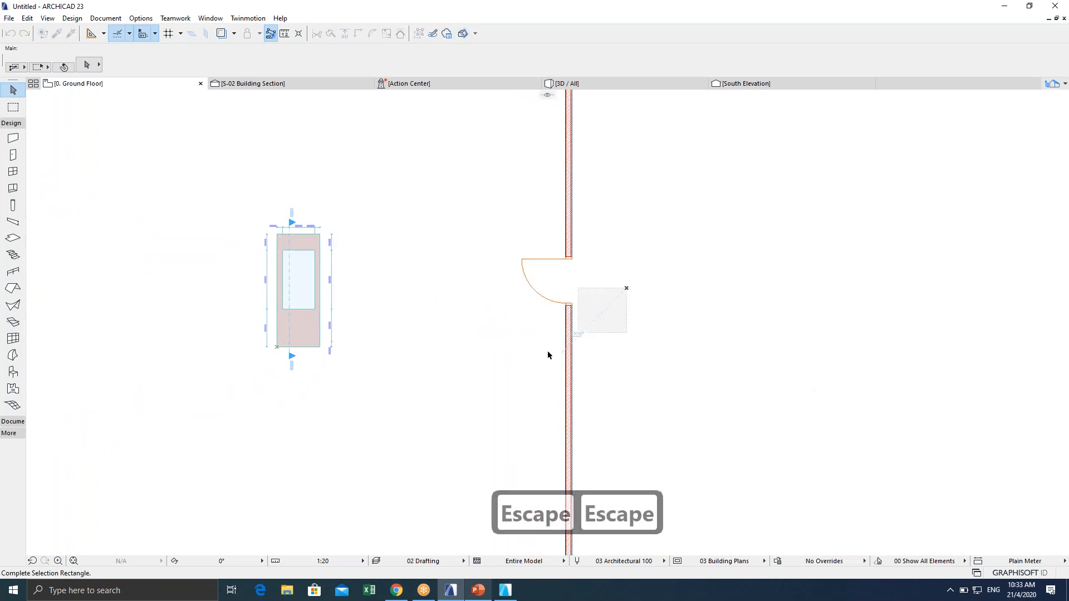
# Examine the wall and its hinged door in 3D, from the front and from an angle.
pyautogui.press('Escape')
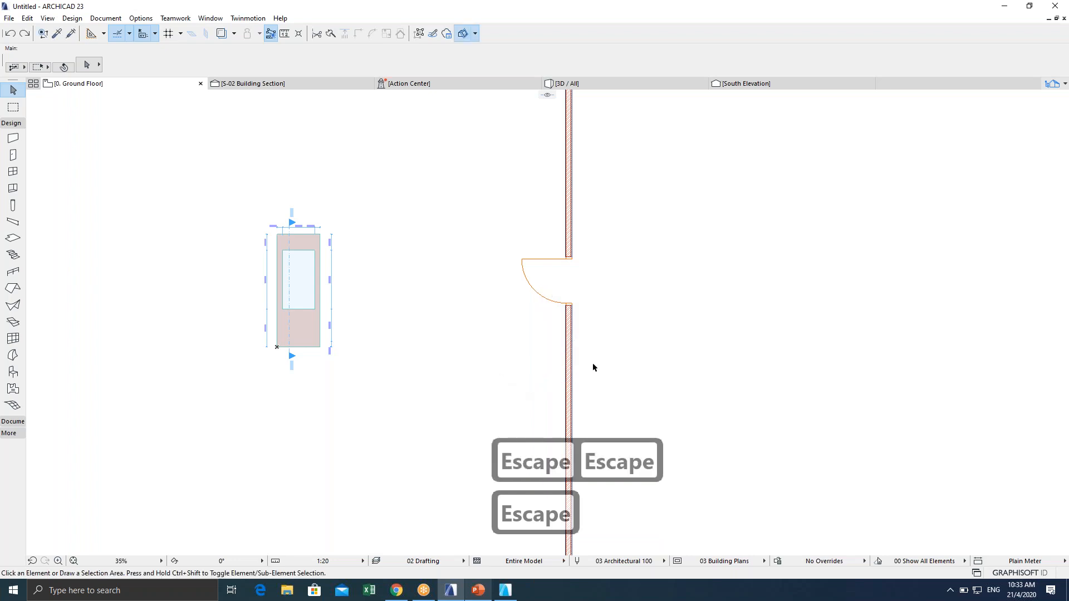
pyautogui.press('F5')
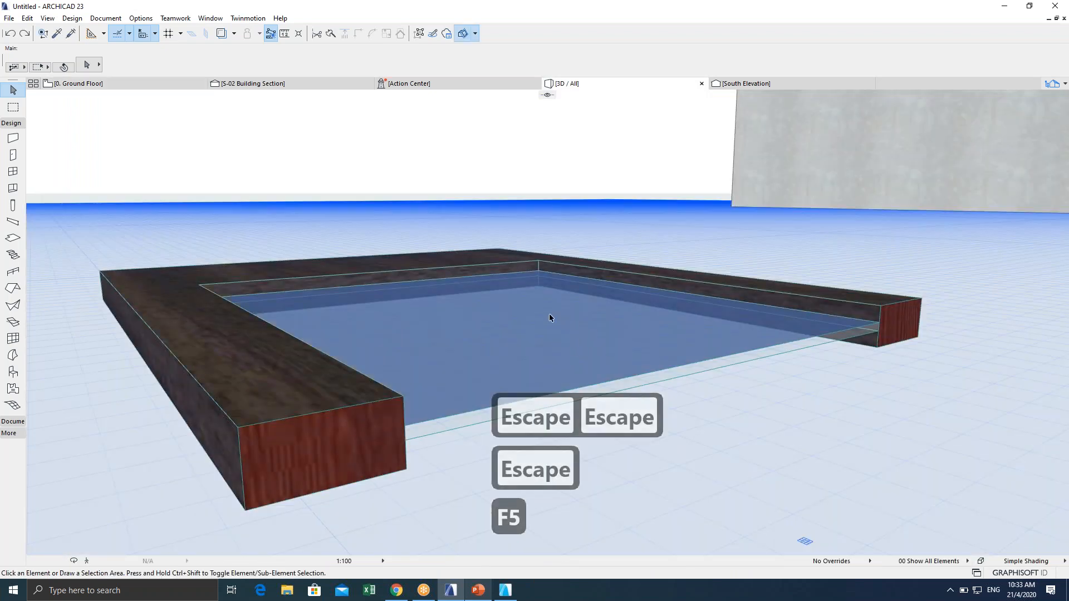
pyautogui.scroll(-10, 550, 318)
pyautogui.keyDown('shift'); pyautogui.moveTo(550, 318); pyautogui.dragTo(711, 250, button='middle'); pyautogui.keyUp('shift')
pyautogui.scroll(1, 711, 250)
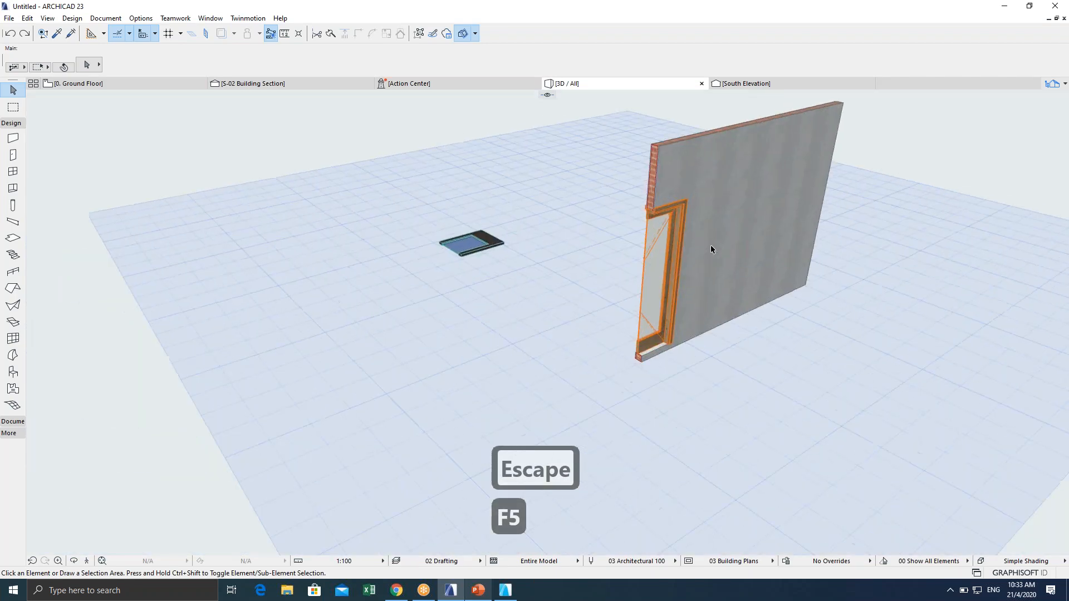
pyautogui.scroll(1, 711, 246)
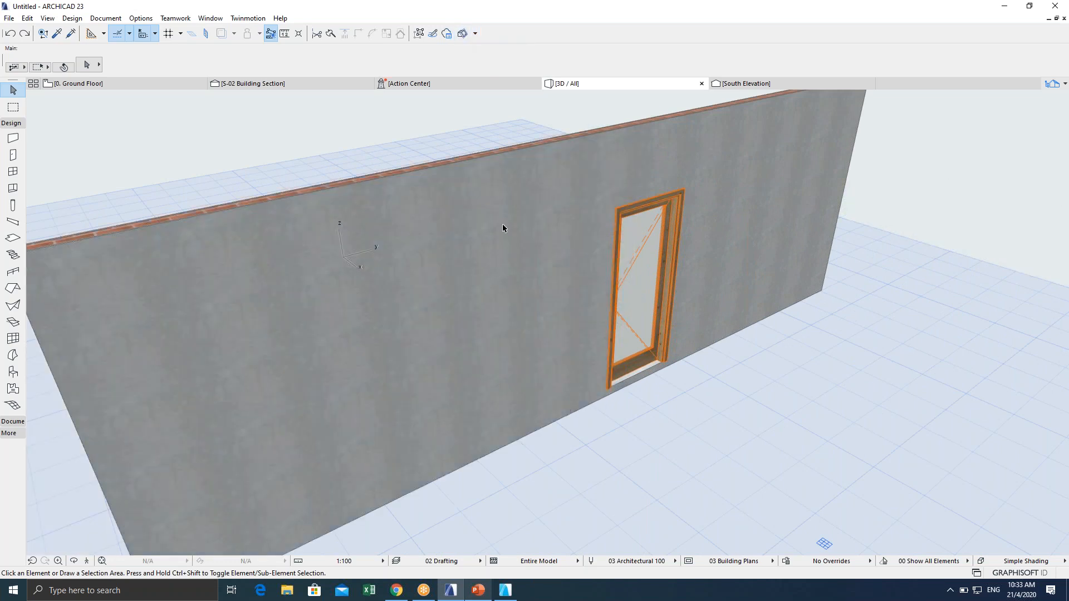
pyautogui.scroll(-2, 504, 225)
pyautogui.keyDown('shift'); pyautogui.moveTo(422, 256); pyautogui.dragTo(624, 278, button='middle'); pyautogui.keyUp('shift')
pyautogui.scroll(1, 556, 270)
pyautogui.scroll(3, 623, 278)
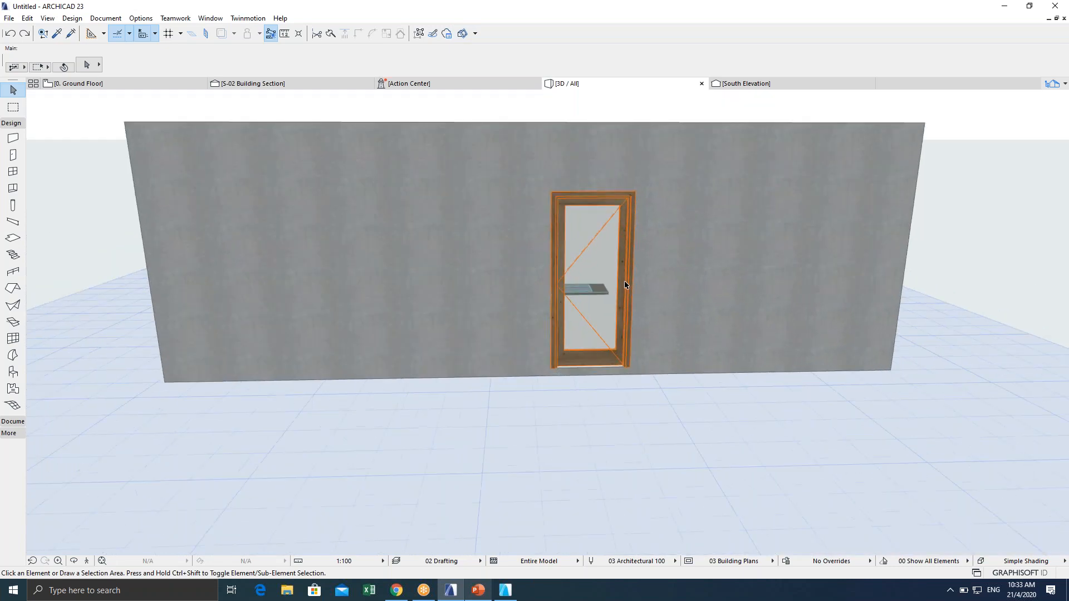
pyautogui.keyDown('shift'); pyautogui.moveTo(558, 266); pyautogui.dragTo(392, 245, button='middle'); pyautogui.keyUp('shift')
pyautogui.scroll(1, 585, 232)
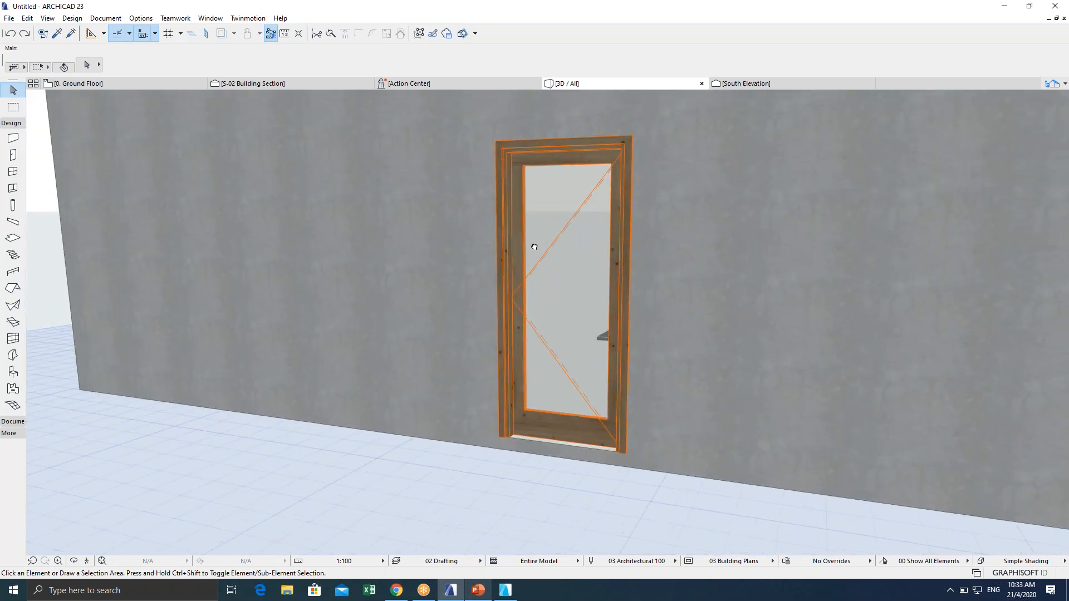
pyautogui.moveTo(535, 243); pyautogui.dragTo(479, 255, button='middle')
pyautogui.keyDown('shift'); pyautogui.moveTo(458, 184); pyautogui.dragTo(454, 173, button='middle'); pyautogui.keyUp('shift')
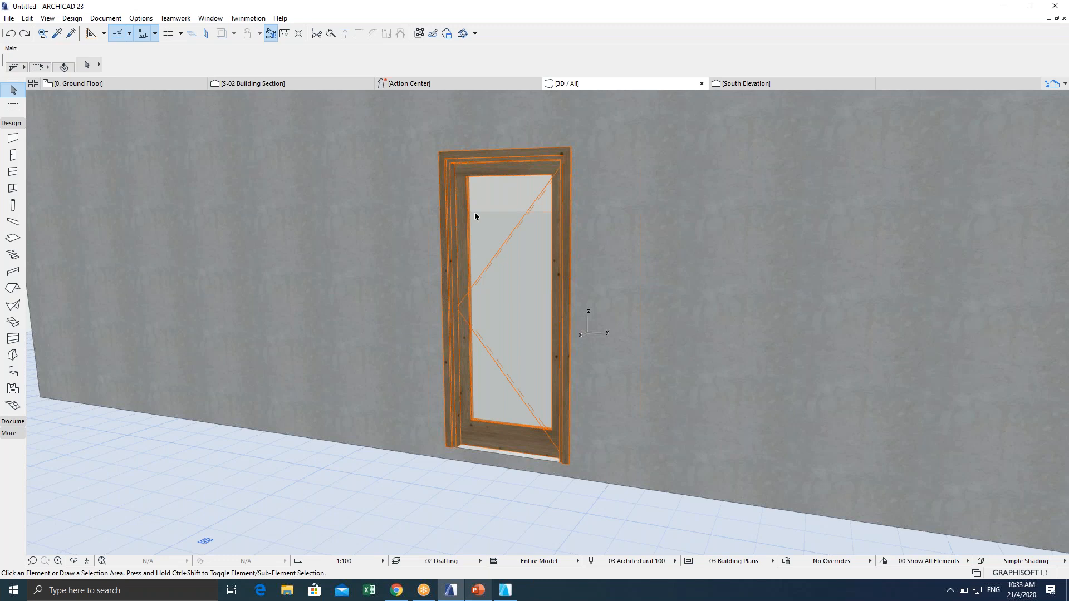
pyautogui.keyDown('shift'); pyautogui.moveTo(483, 199); pyautogui.dragTo(479, 305, button='middle'); pyautogui.keyUp('shift')
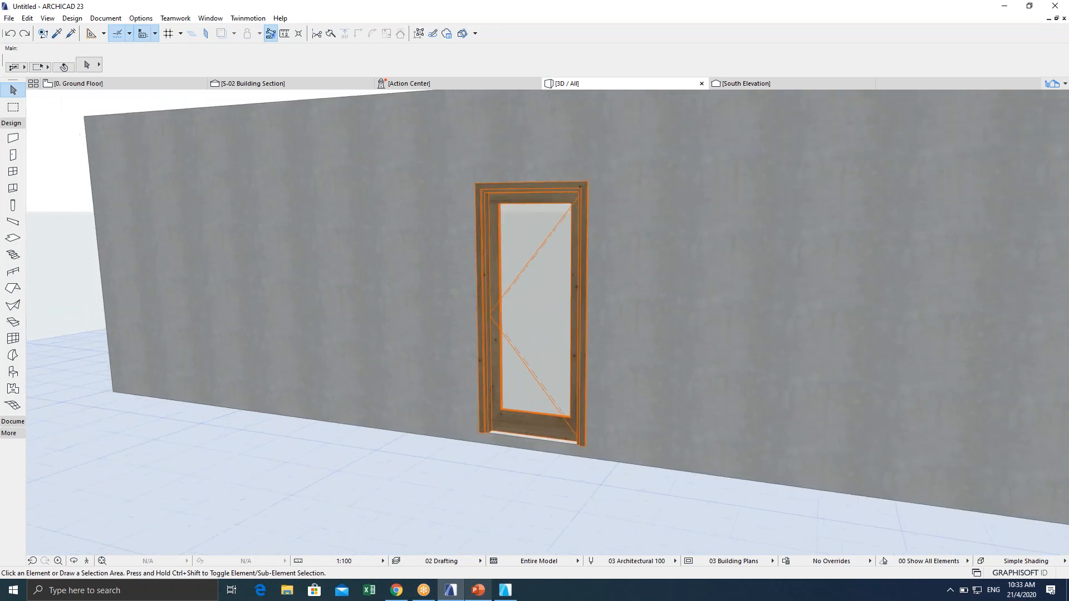
# Return to the ground floor plan and inspect the hinged door's frame and swing within the wall.
pyautogui.press('F2')
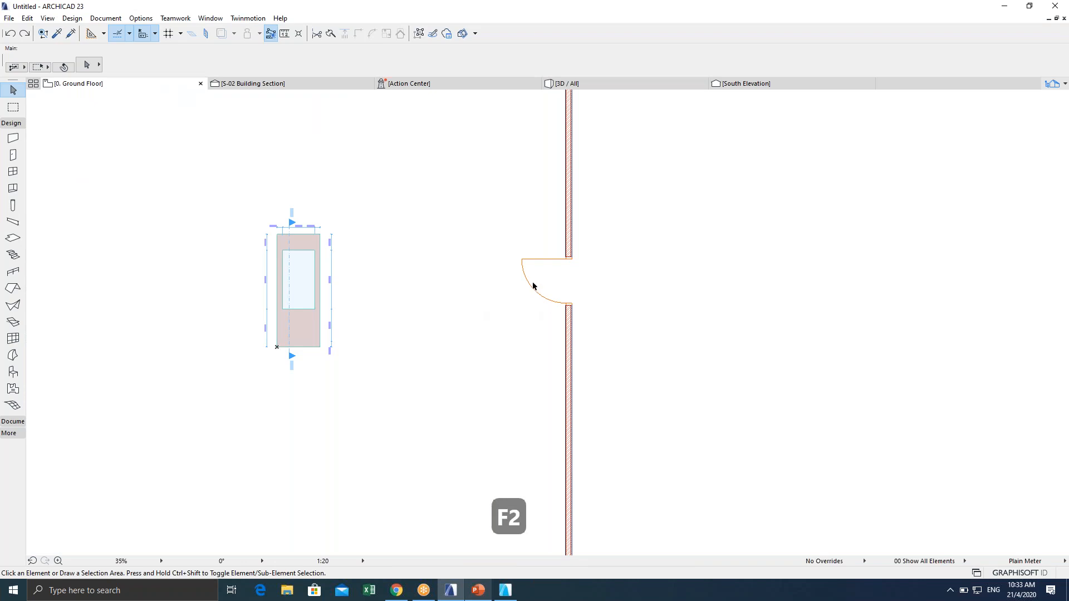
pyautogui.press('Escape')
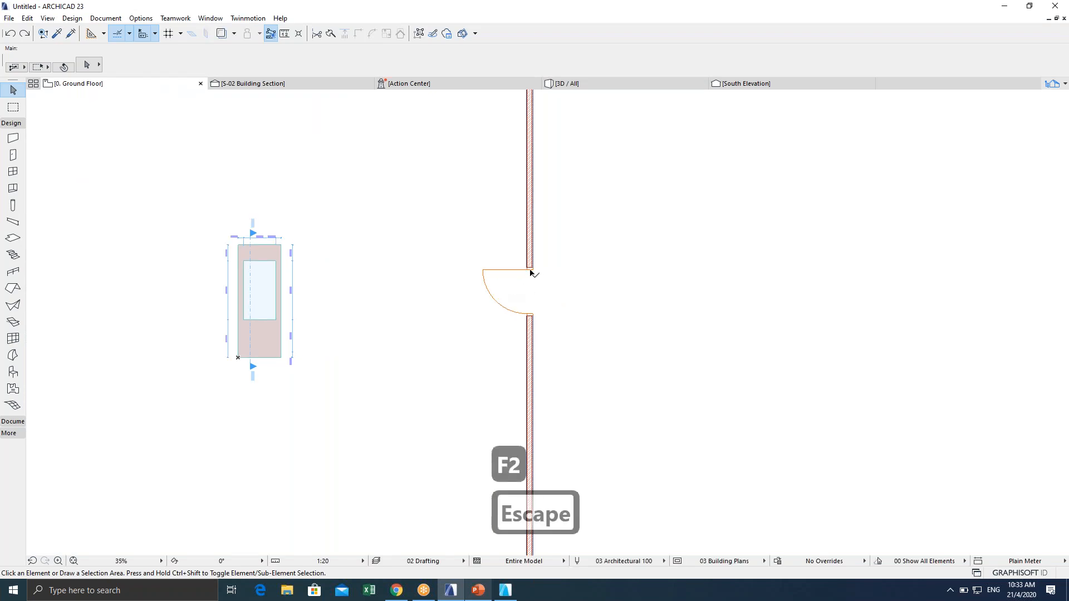
pyautogui.scroll(5, 530, 276)
pyautogui.moveTo(530, 280); pyautogui.dragTo(518, 236, button='middle')
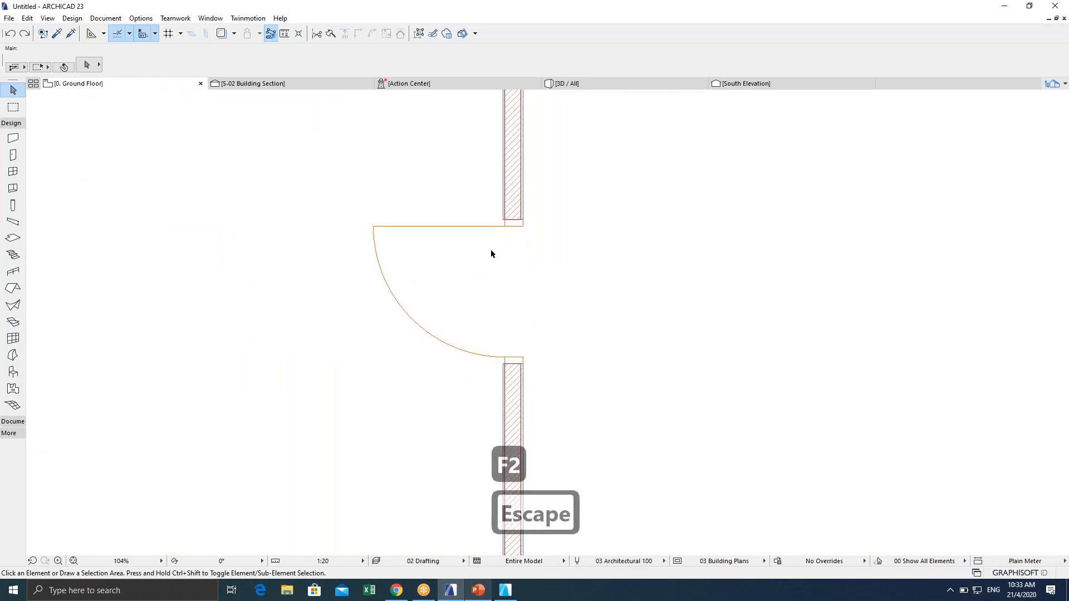
pyautogui.scroll(2, 521, 218)
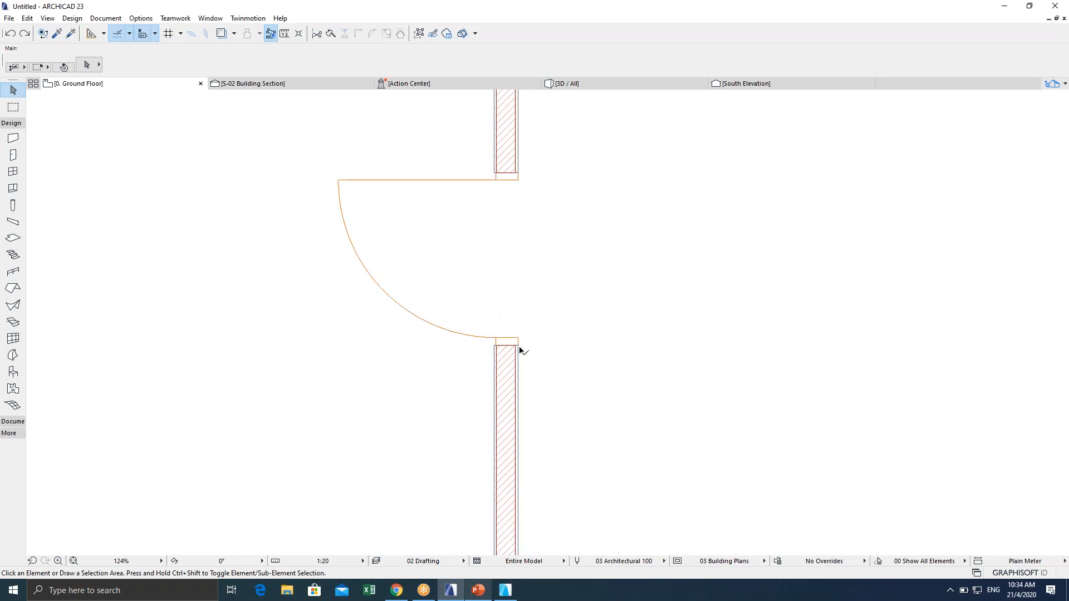
# Select the hinged door in the wall and change its leaf type to Custom Door Leaf in its settings.
pyautogui.click(518, 178)
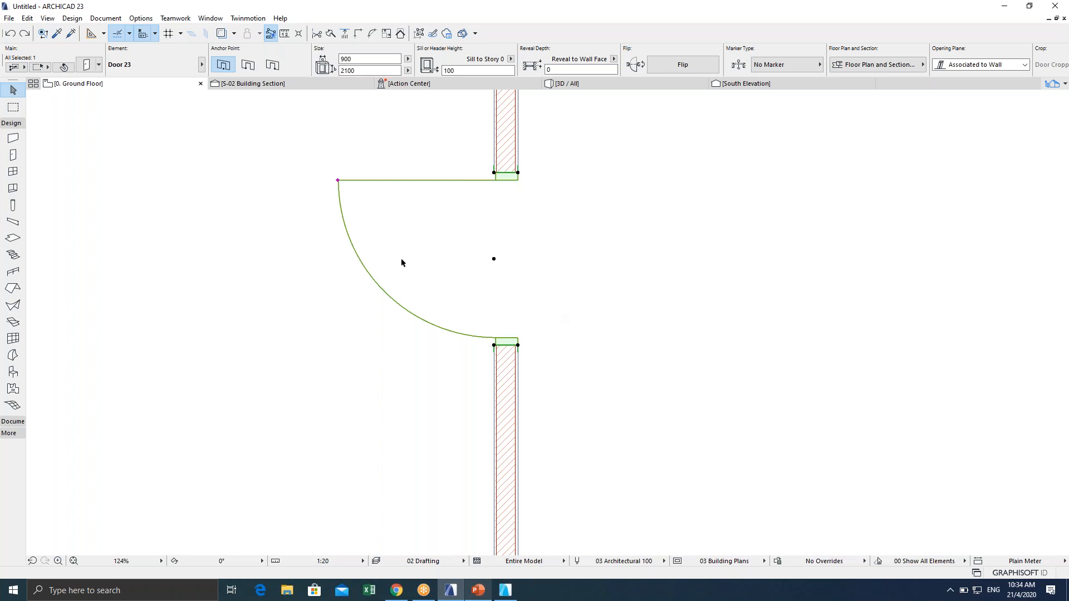
pyautogui.scroll(-5, 538, 217)
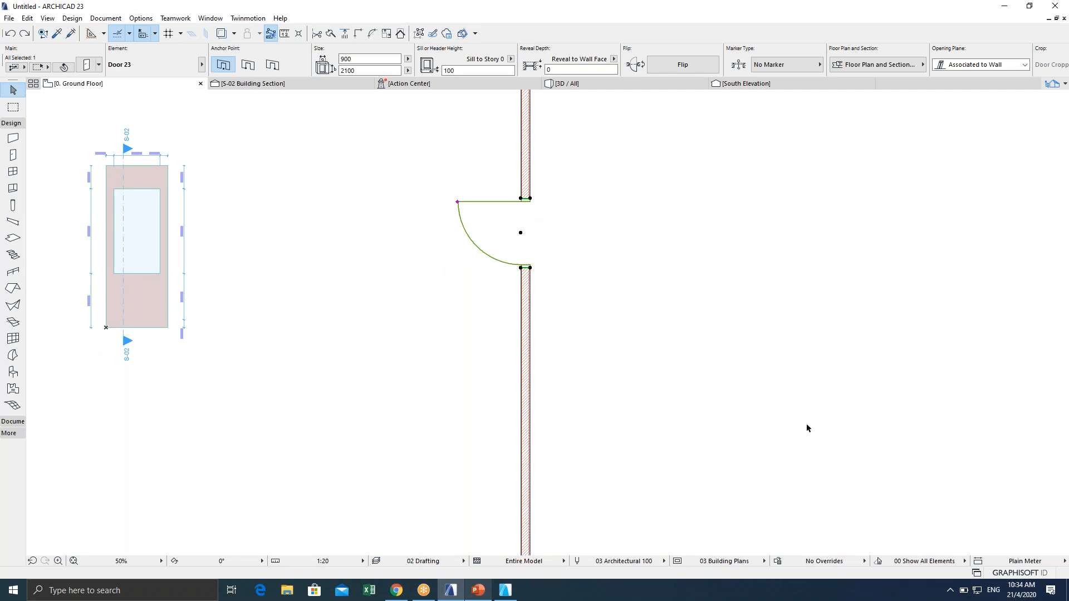
pyautogui.moveTo(637, 332)
pyautogui.mouseDown(button='middle')
pyautogui.moveTo(596, 358)
pyautogui.moveTo(591, 387)
pyautogui.mouseUp(button='middle')
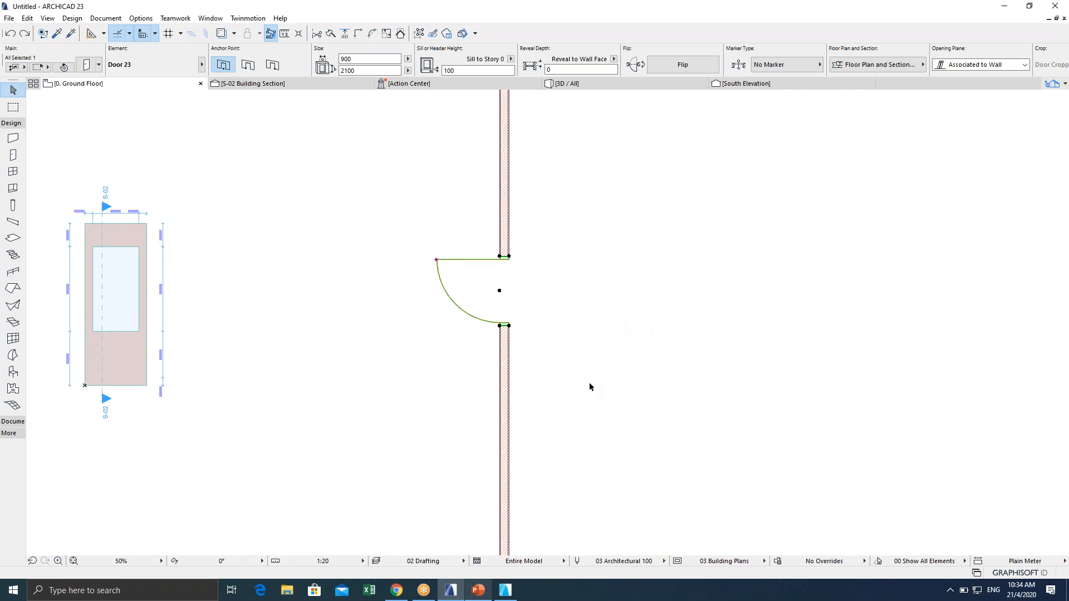
pyautogui.hotkey('ctrl', 't')
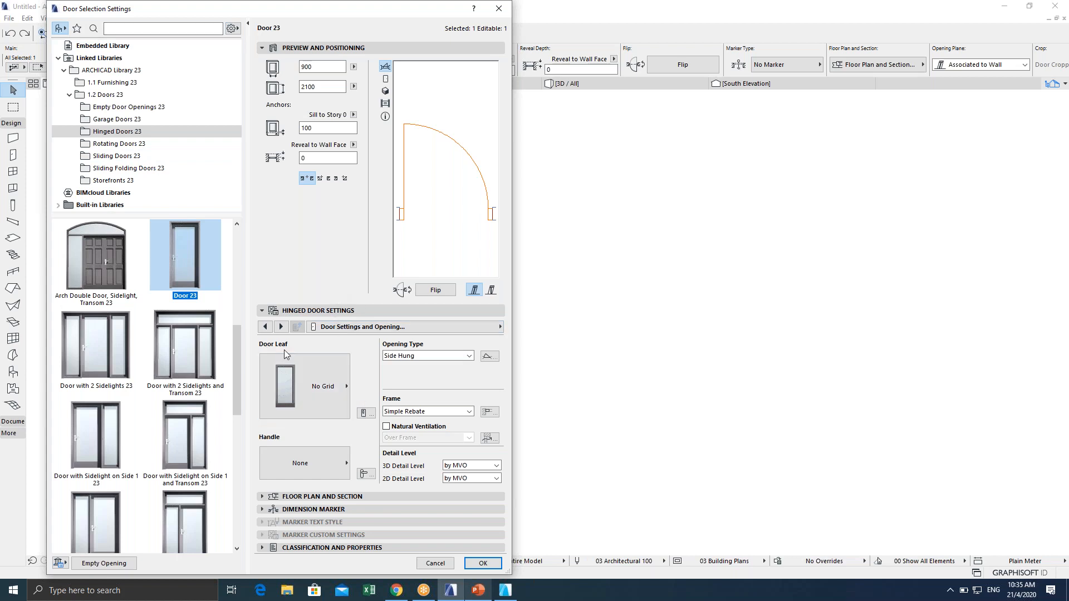
pyautogui.click(325, 395)
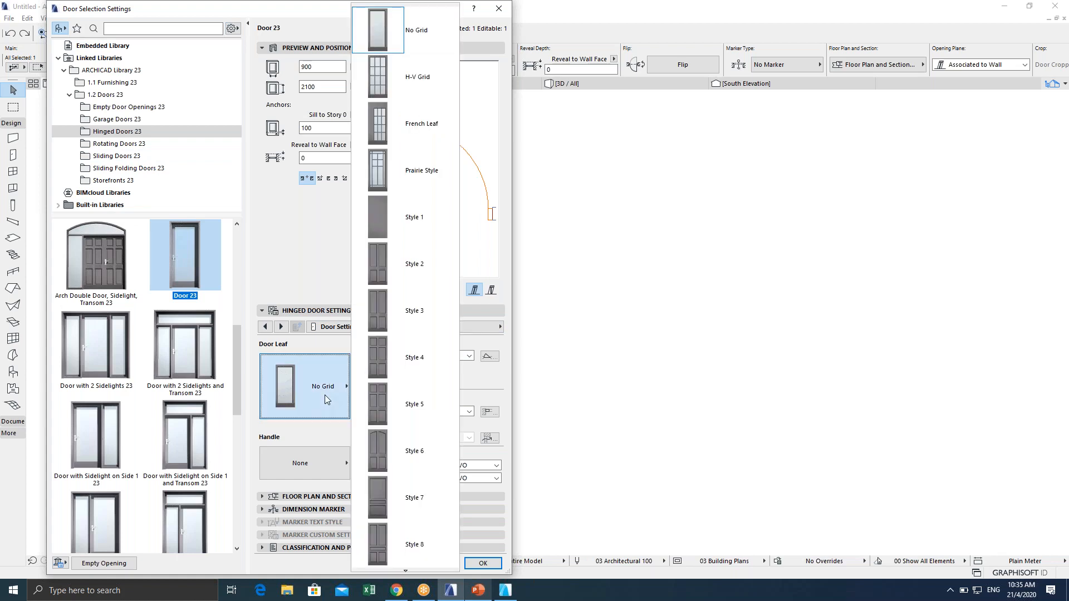
pyautogui.scroll(-2, 437, 325)
pyautogui.scroll(-14, 436, 324)
pyautogui.scroll(-2, 419, 415)
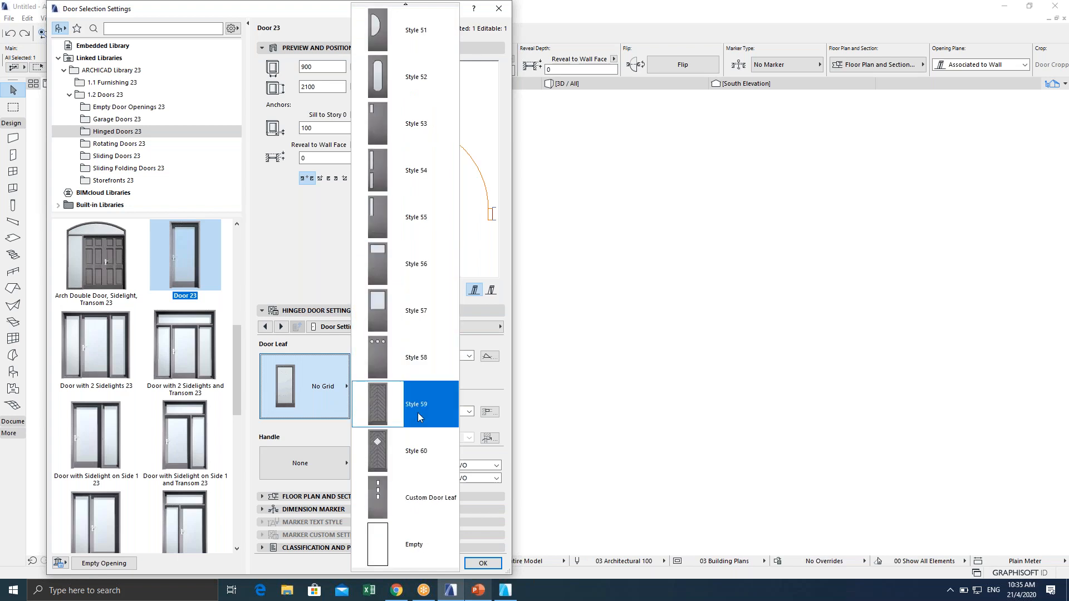
pyautogui.click(419, 508)
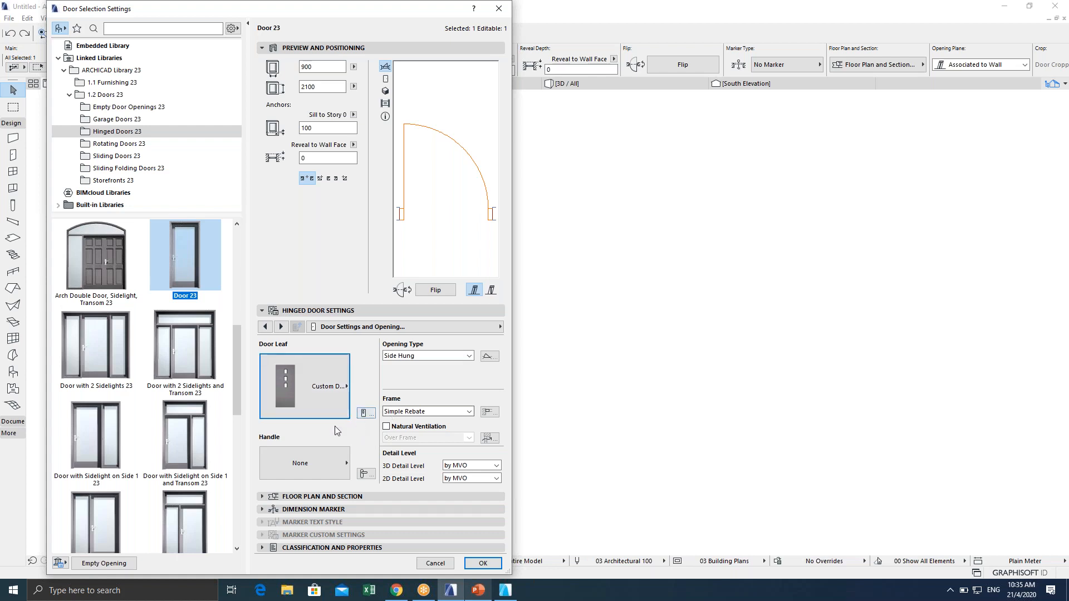
# Check the custom door leaf name in the leaf type settings, apply the door settings and deselect the door.
pyautogui.click(366, 414)
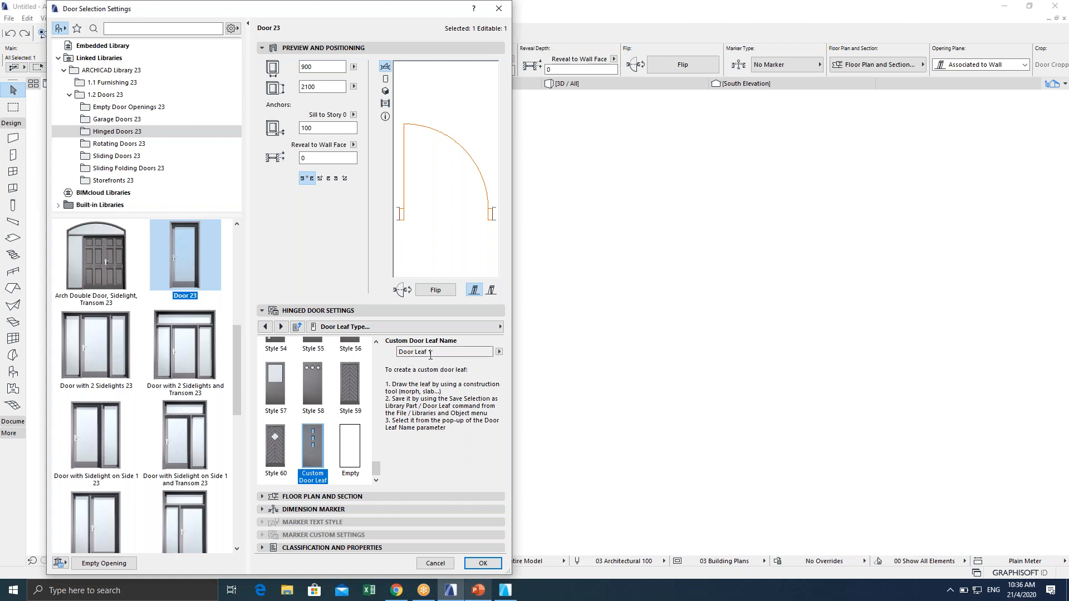
pyautogui.click(483, 564)
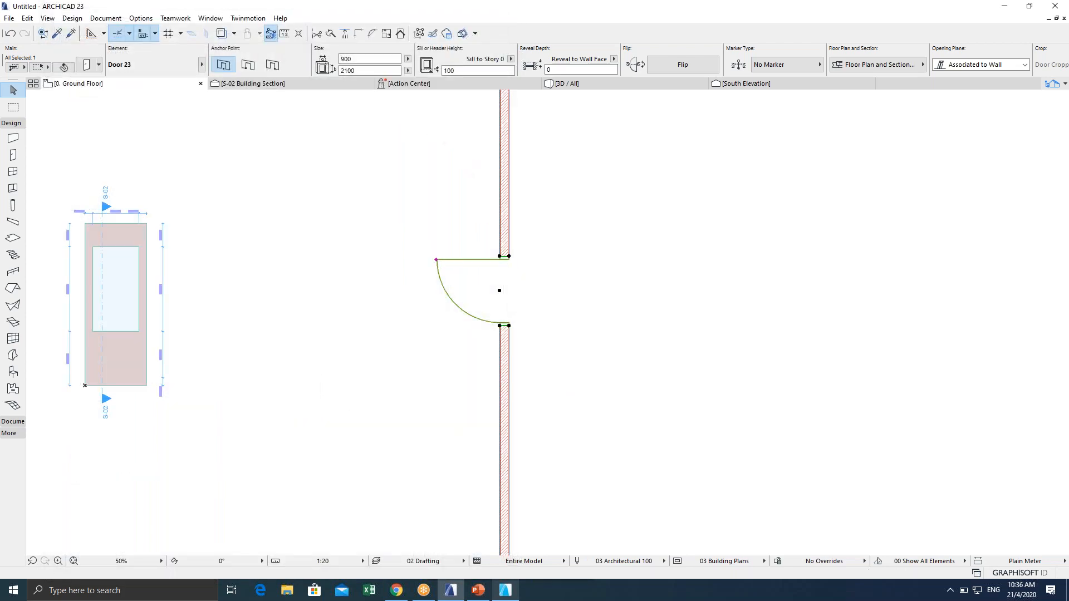
pyautogui.click(580, 403)
pyautogui.moveTo(559, 316); pyautogui.dragTo(530, 343, button='middle')
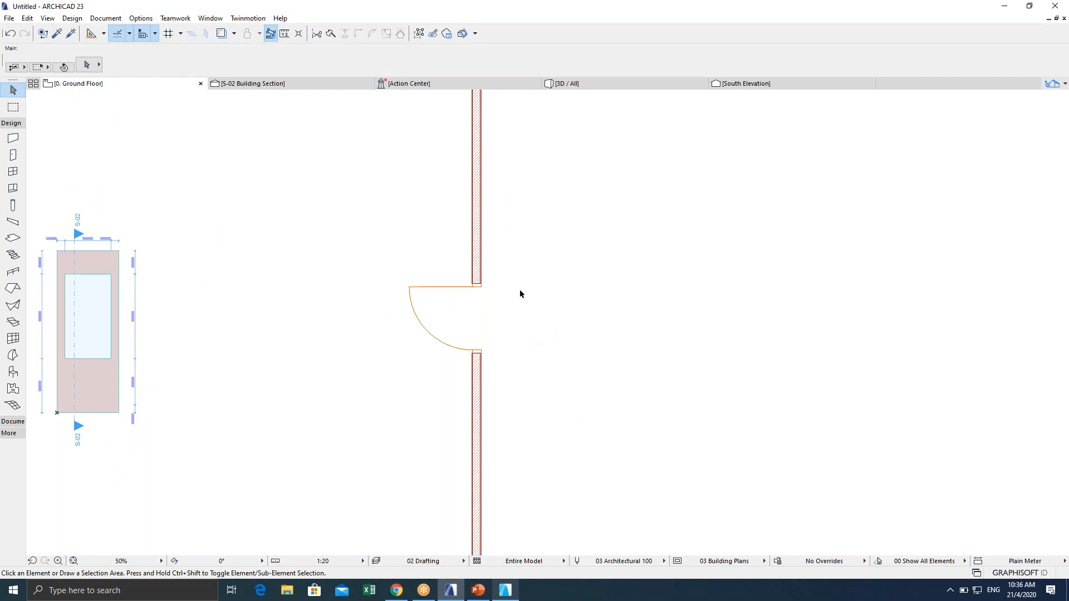
# Examine the custom leaf in the wall door in 3D, checking how it fits the frame opening.
pyautogui.click(592, 84)
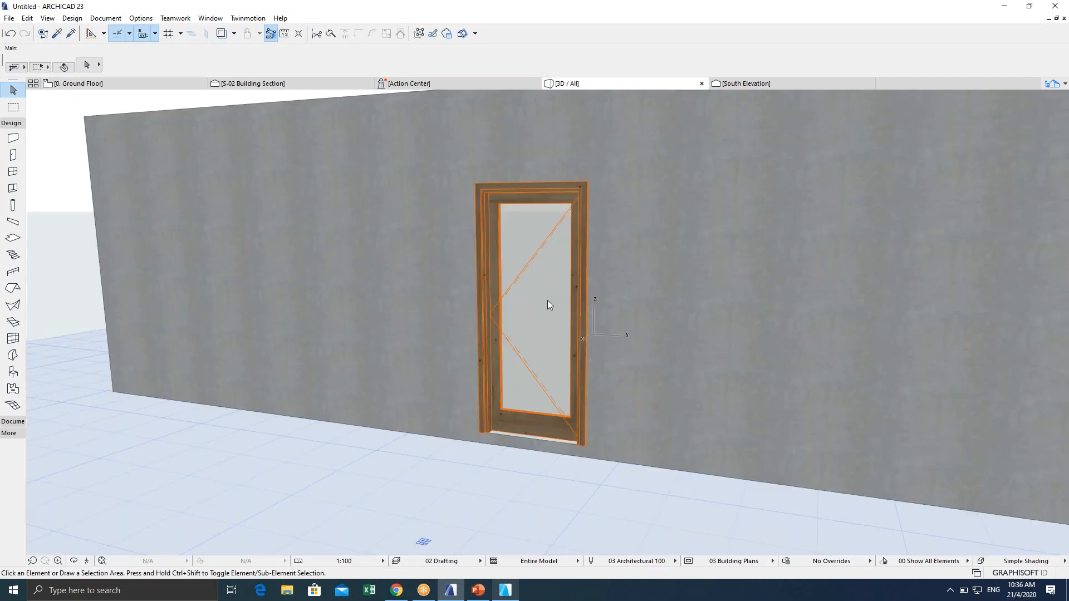
pyautogui.scroll(2, 512, 342)
pyautogui.scroll(1, 513, 342)
pyautogui.moveTo(470, 329); pyautogui.dragTo(382, 346, button='middle')
pyautogui.scroll(2, 469, 314)
pyautogui.keyDown('shift'); pyautogui.moveTo(520, 300); pyautogui.dragTo(520, 255, button='middle'); pyautogui.keyUp('shift')
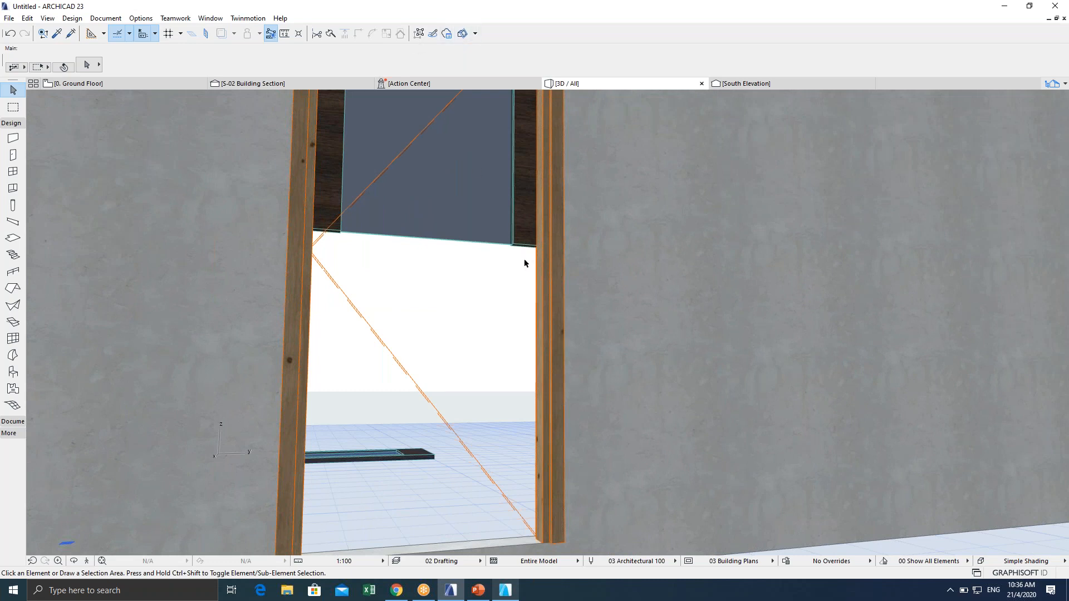
pyautogui.scroll(-5, 494, 291)
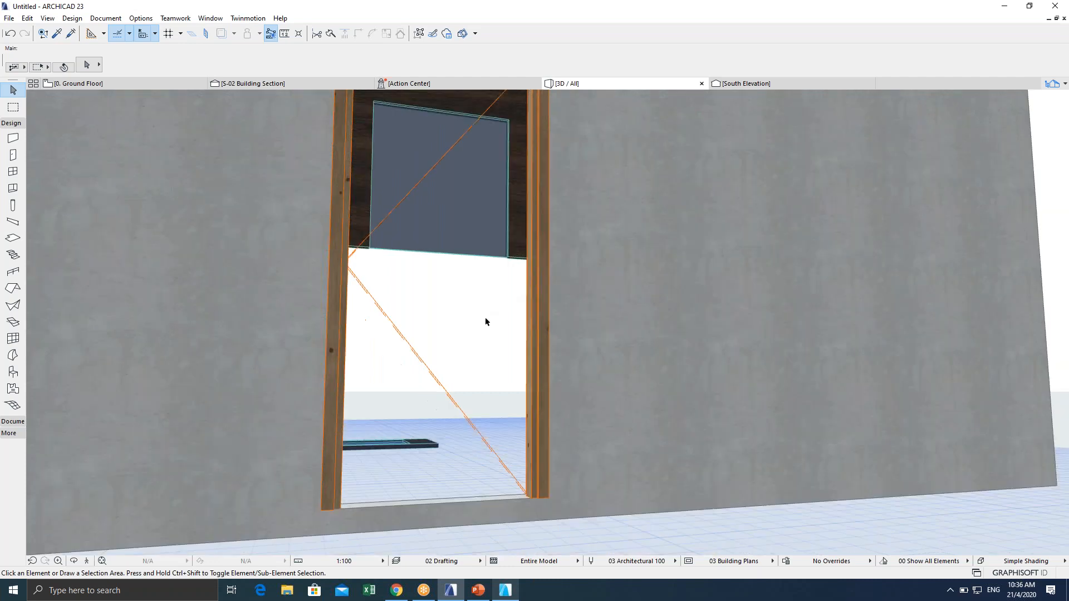
pyautogui.keyDown('shift'); pyautogui.moveTo(484, 320); pyautogui.dragTo(477, 335, button='middle'); pyautogui.keyUp('shift')
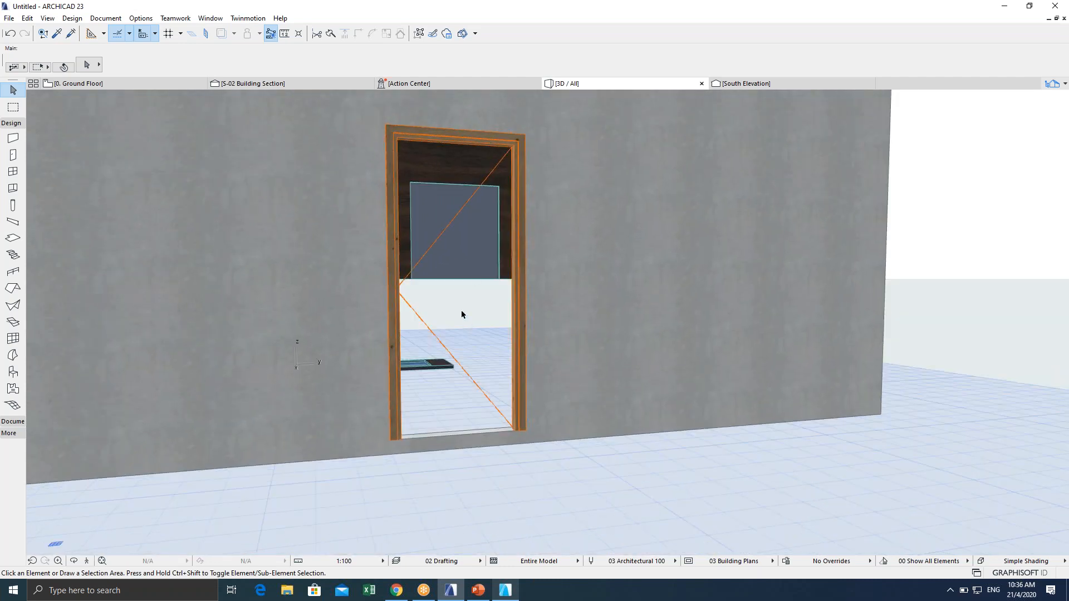
pyautogui.scroll(2, 461, 315)
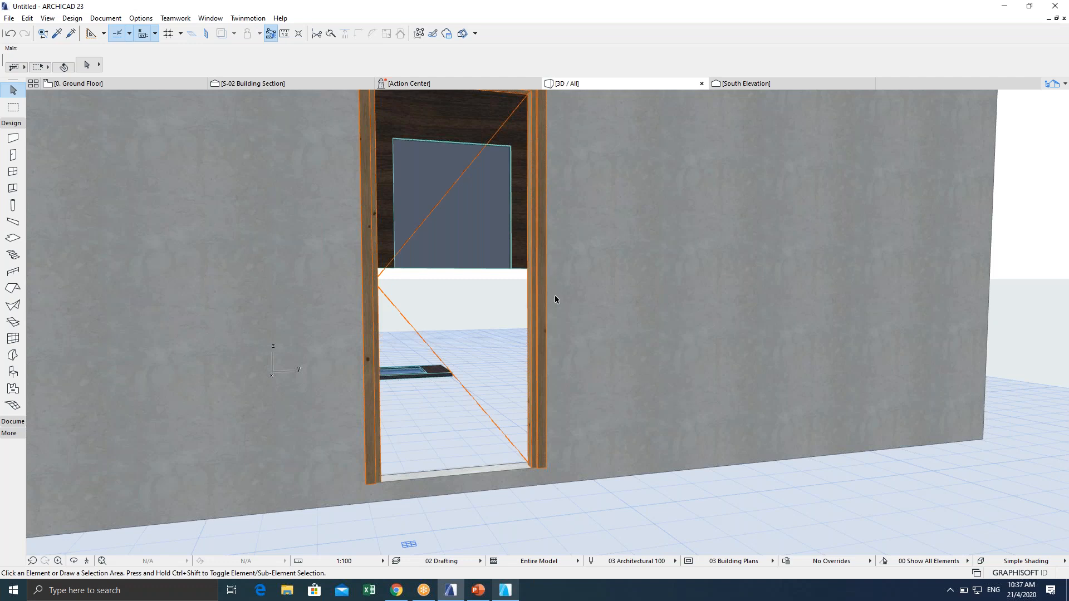
pyautogui.moveTo(547, 374); pyautogui.dragTo(564, 418, button='middle')
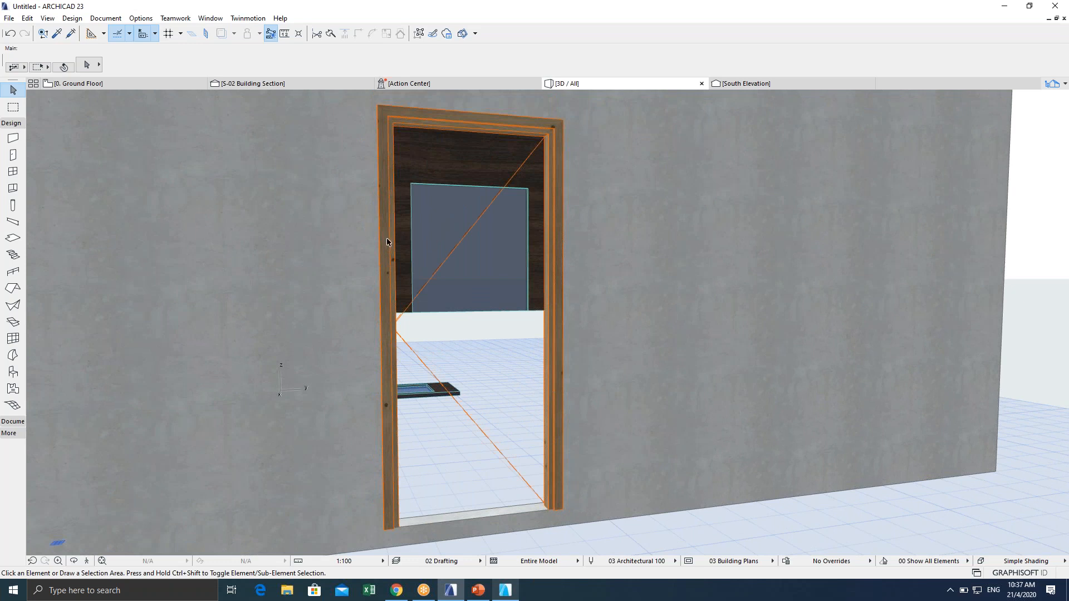
# Return to the ground floor plan and inspect the custom door panel with its dimensions.
pyautogui.click(109, 81)
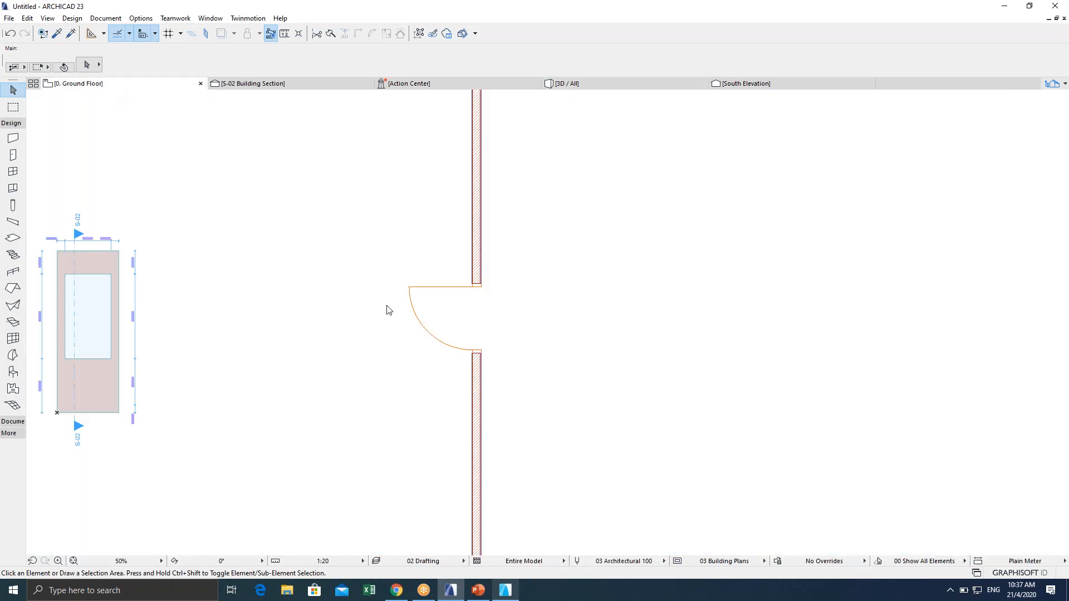
pyautogui.scroll(-2, 88, 321)
pyautogui.moveTo(88, 321); pyautogui.dragTo(451, 288, button='middle')
pyautogui.scroll(3, 362, 294)
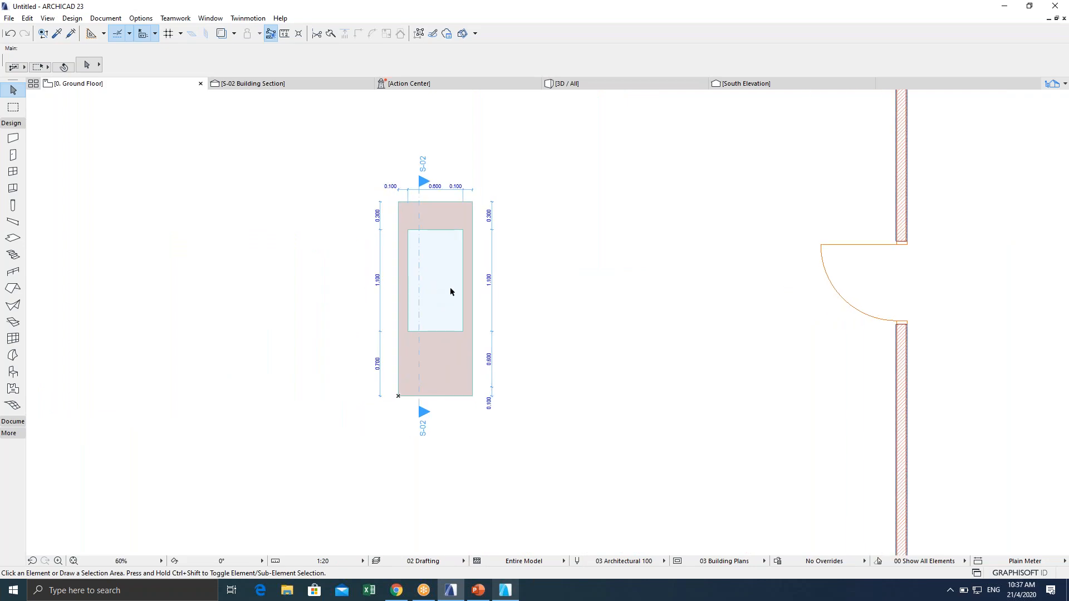
pyautogui.scroll(2, 458, 295)
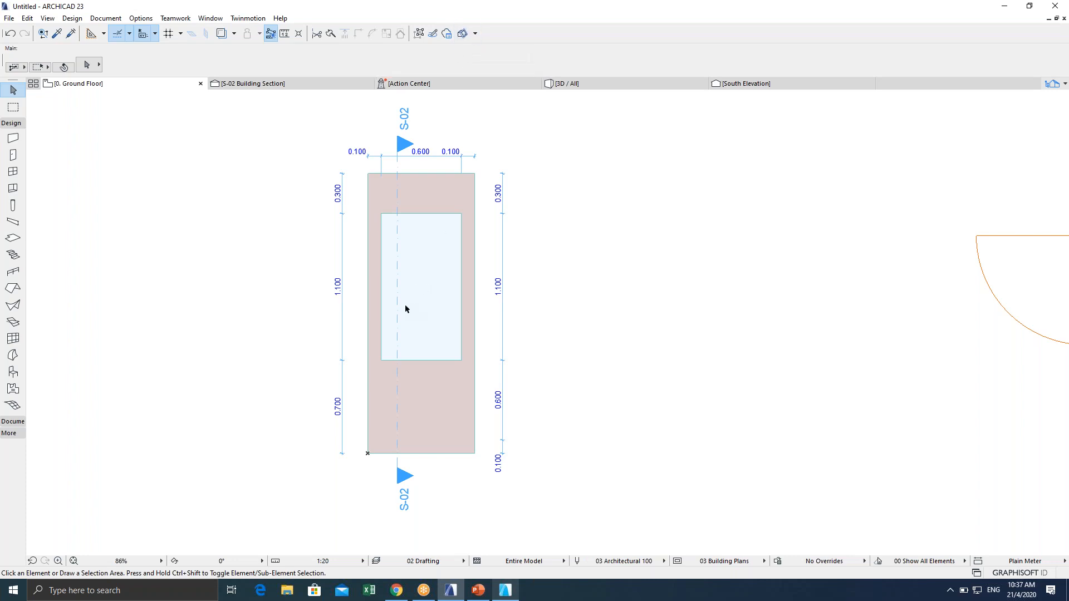
pyautogui.click(13, 156)
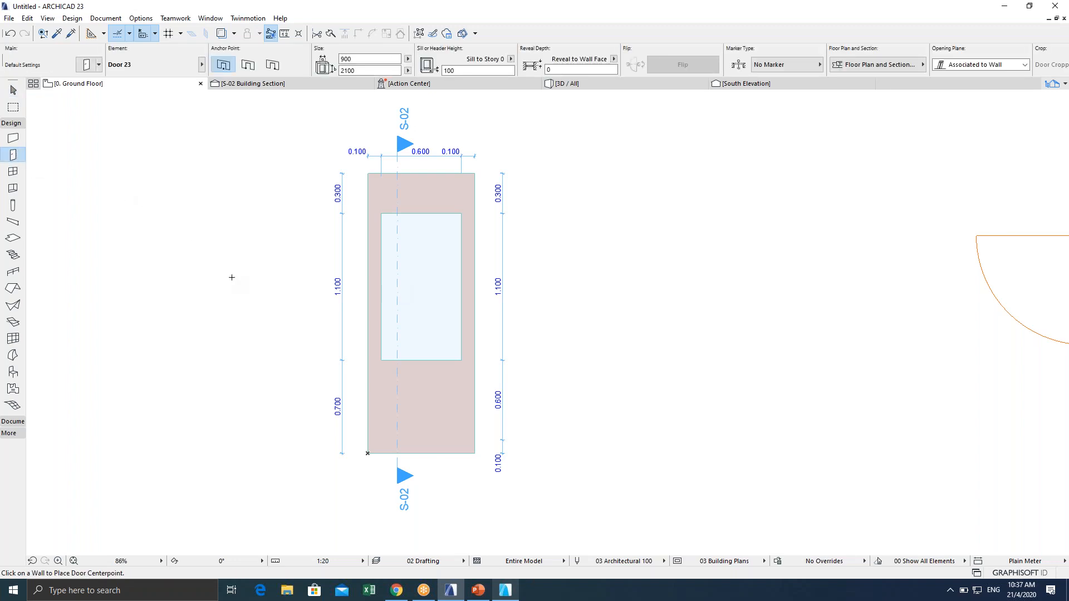
pyautogui.hotkey('ctrl', 'a')
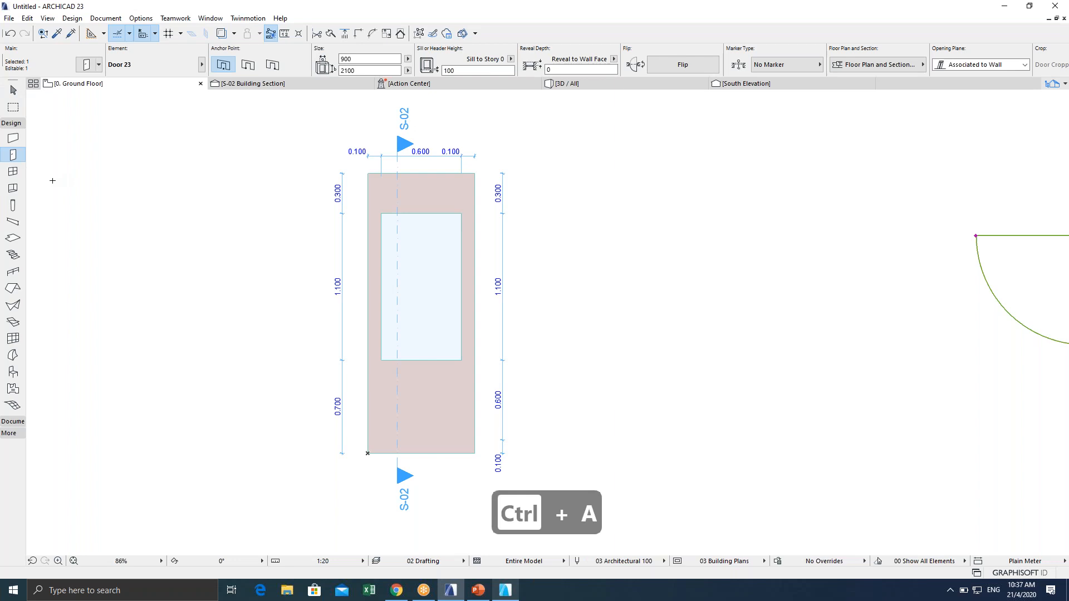
pyautogui.hotkey('ctrl', 'a')
pyautogui.press('Escape')
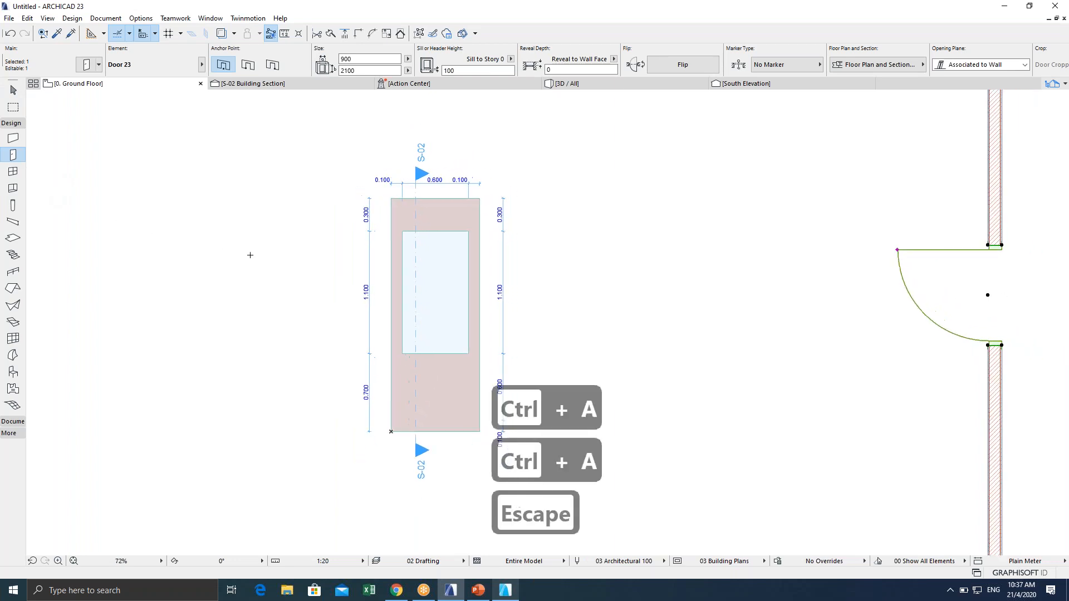
pyautogui.press('Escape')
pyautogui.press('Escape')
pyautogui.click(13, 158)
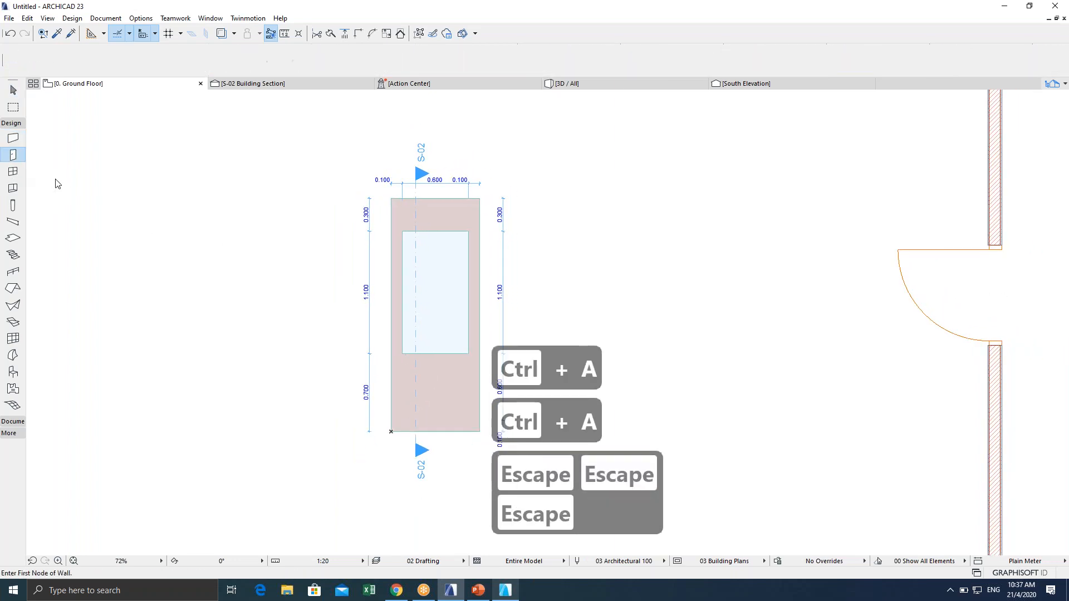
pyautogui.hotkey('ctrl', 'a')
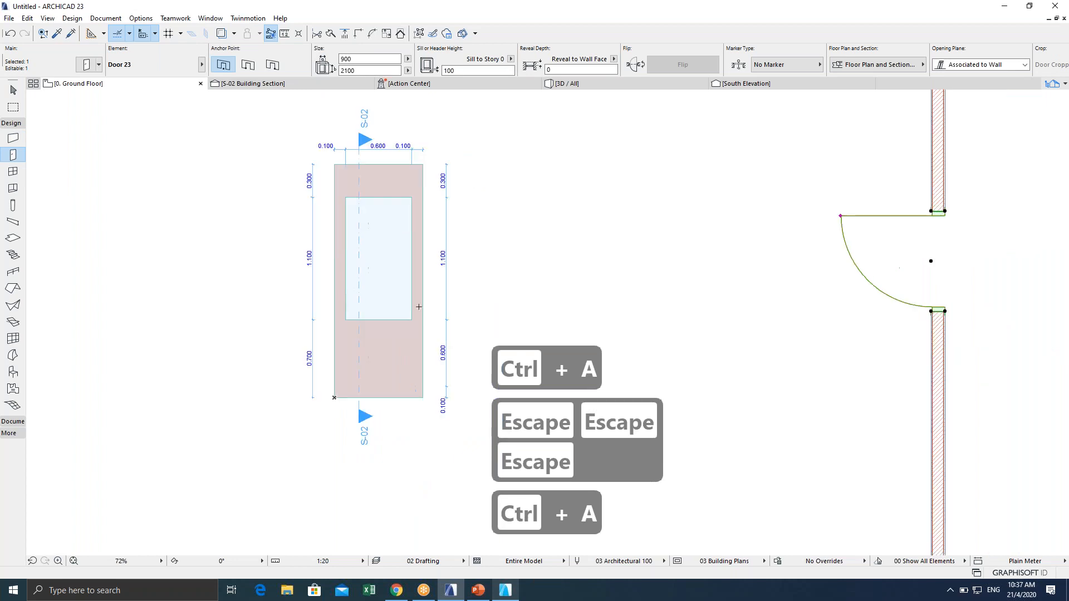
pyautogui.press('Escape')
pyautogui.press('Escape')
pyautogui.press('Escape')
pyautogui.press('Escape')
pyautogui.scroll(2, 360, 229)
pyautogui.press('Escape')
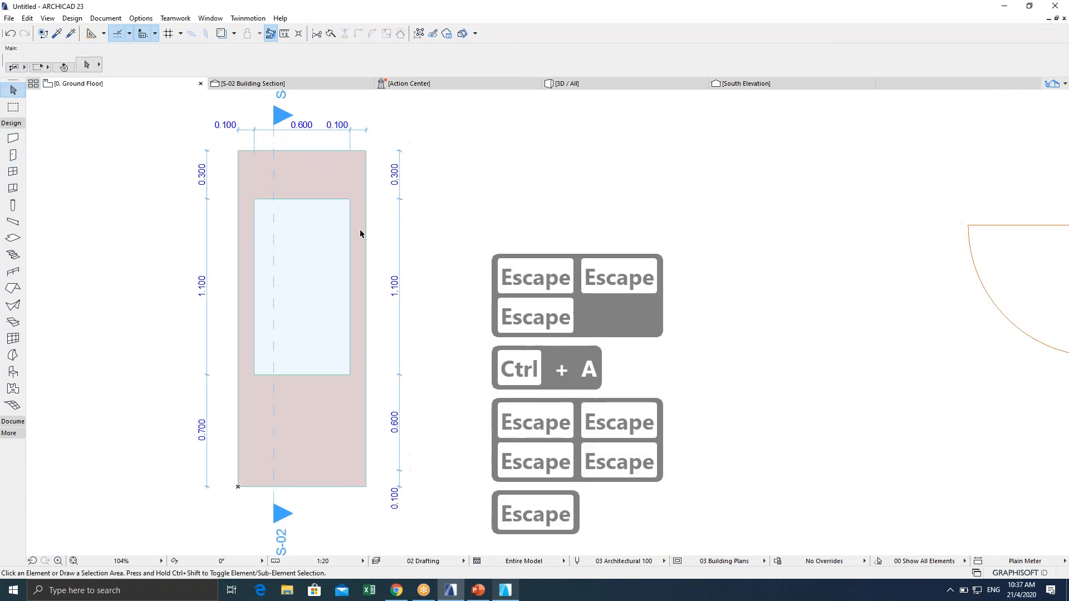
pyautogui.click(366, 152)
pyautogui.press('Escape')
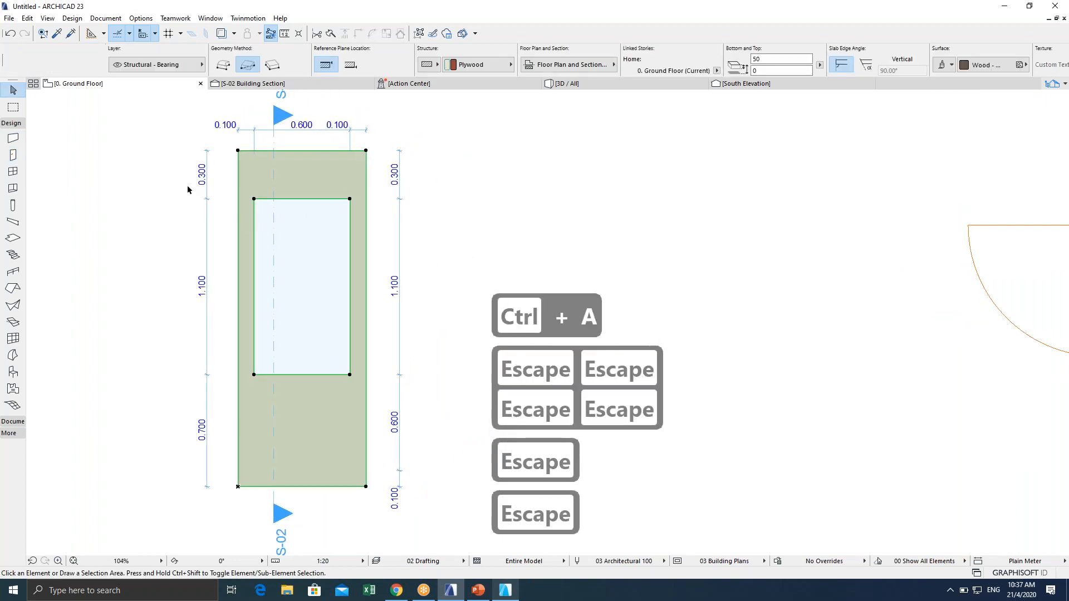
pyautogui.press('Escape')
pyautogui.click(13, 155)
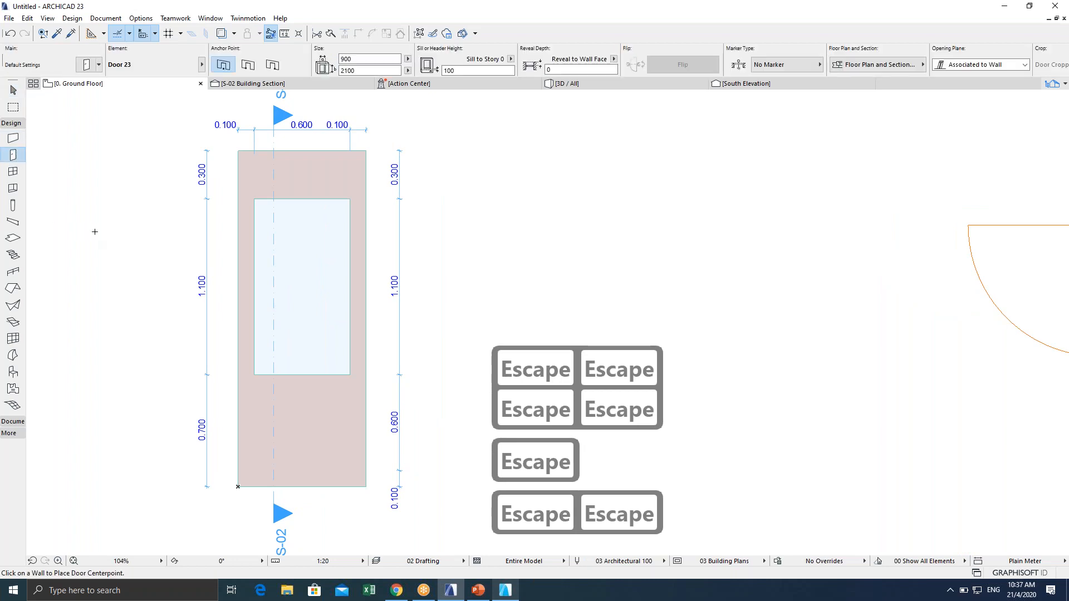
pyautogui.hotkey('ctrl', 'a')
pyautogui.scroll(-2, 244, 298)
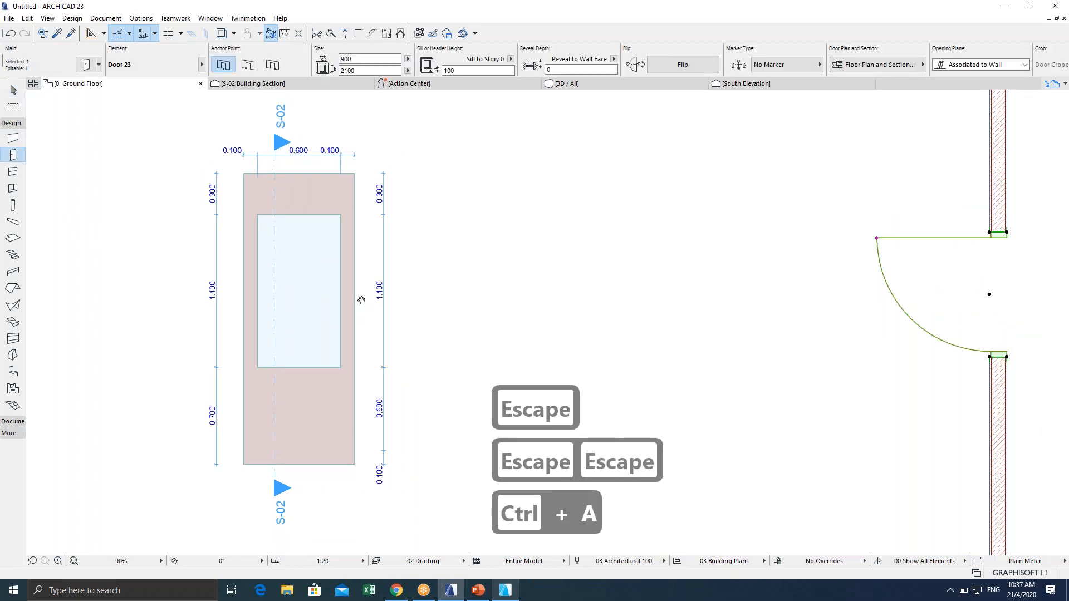
pyautogui.moveTo(363, 298); pyautogui.dragTo(540, 282, button='middle')
pyautogui.press('Escape')
pyautogui.press('Escape')
pyautogui.press('Escape')
pyautogui.press('Escape')
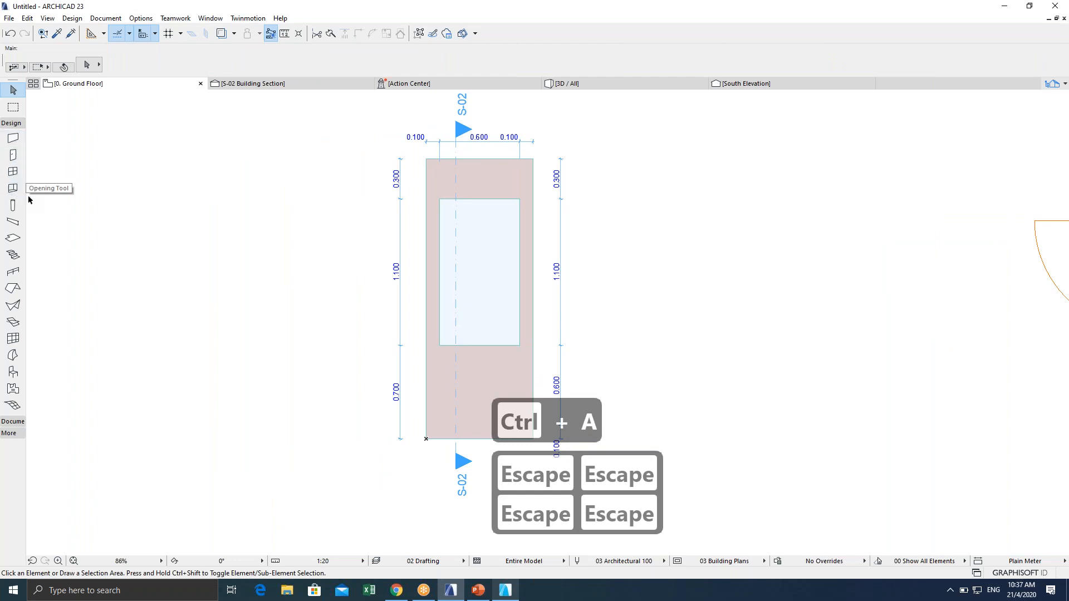
pyautogui.click(13, 156)
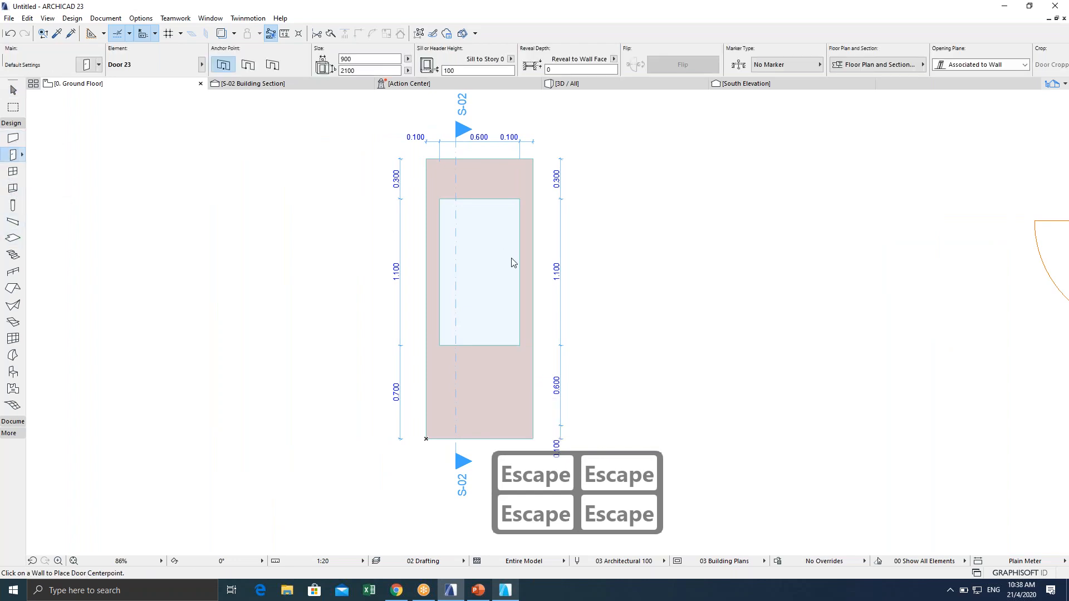
pyautogui.hotkey('ctrl', 't')
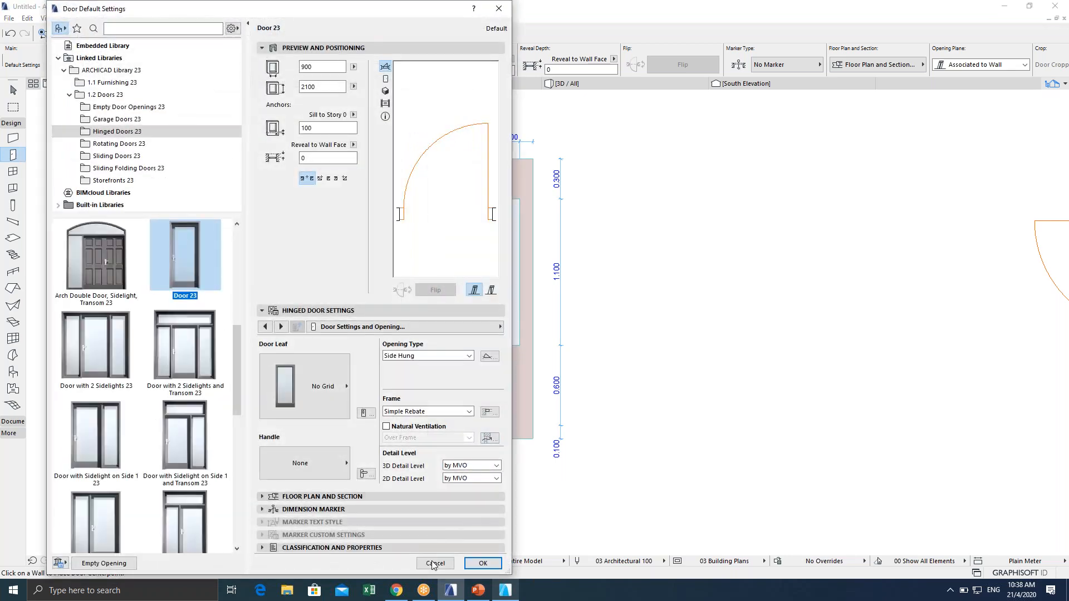
pyautogui.click(433, 563)
pyautogui.press('Escape')
pyautogui.press('Escape')
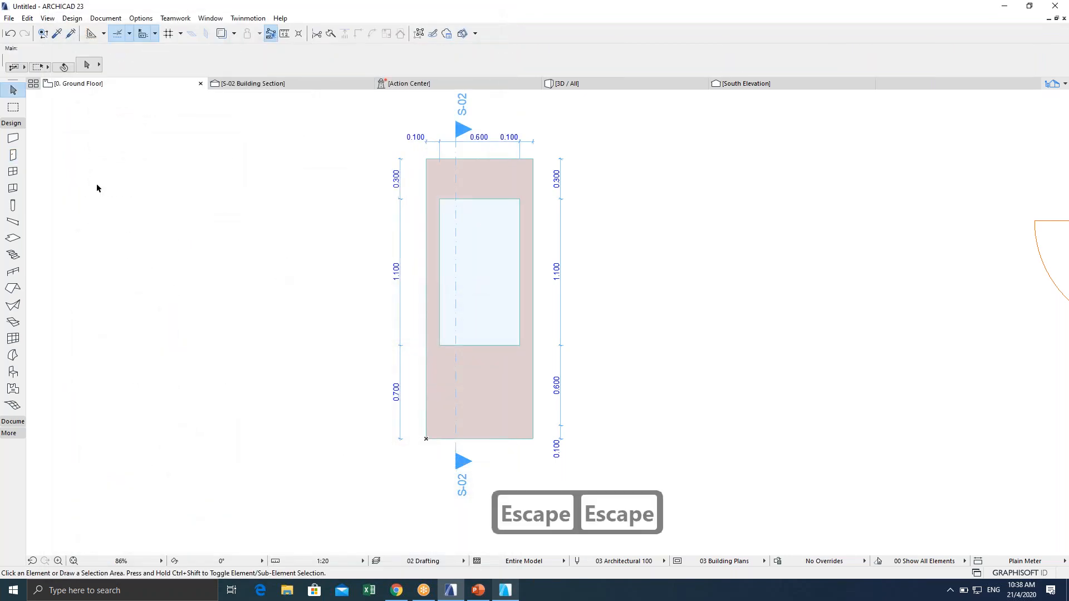
# Select all slabs of the door panel and save them as a door leaf in the Embedded Library, replacing Door Leaf 1.gsm.
pyautogui.click(13, 238)
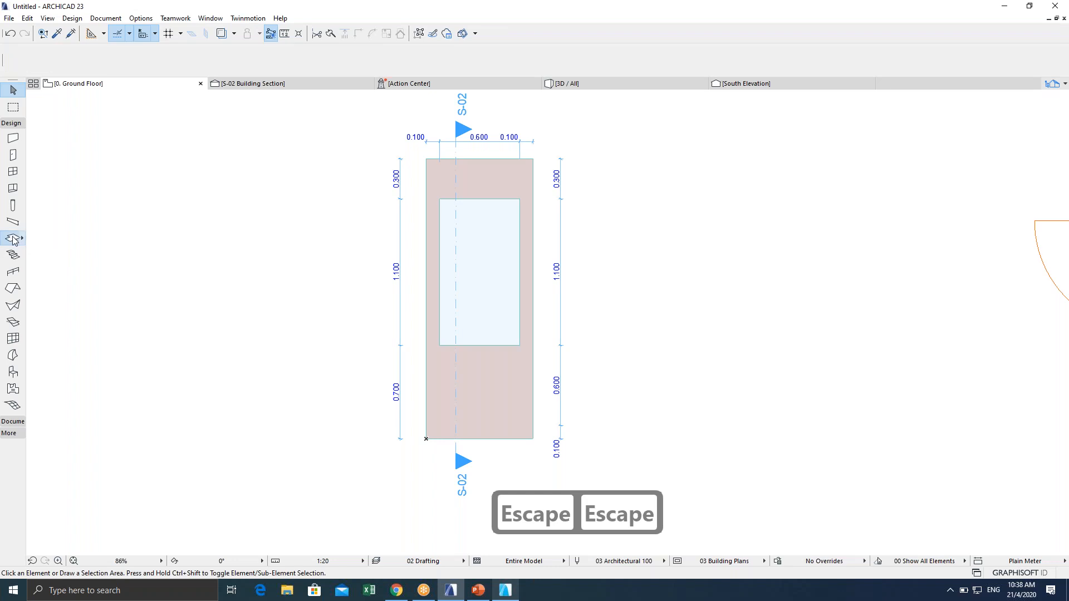
pyautogui.hotkey('ctrl', 'a')
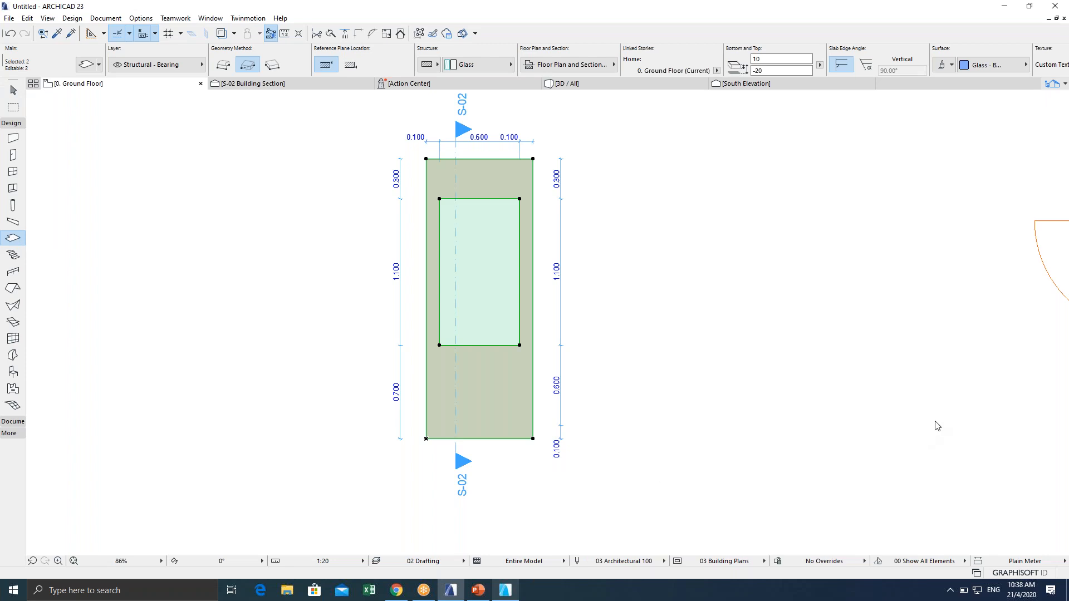
pyautogui.click(9, 18)
pyautogui.moveTo(78, 190)
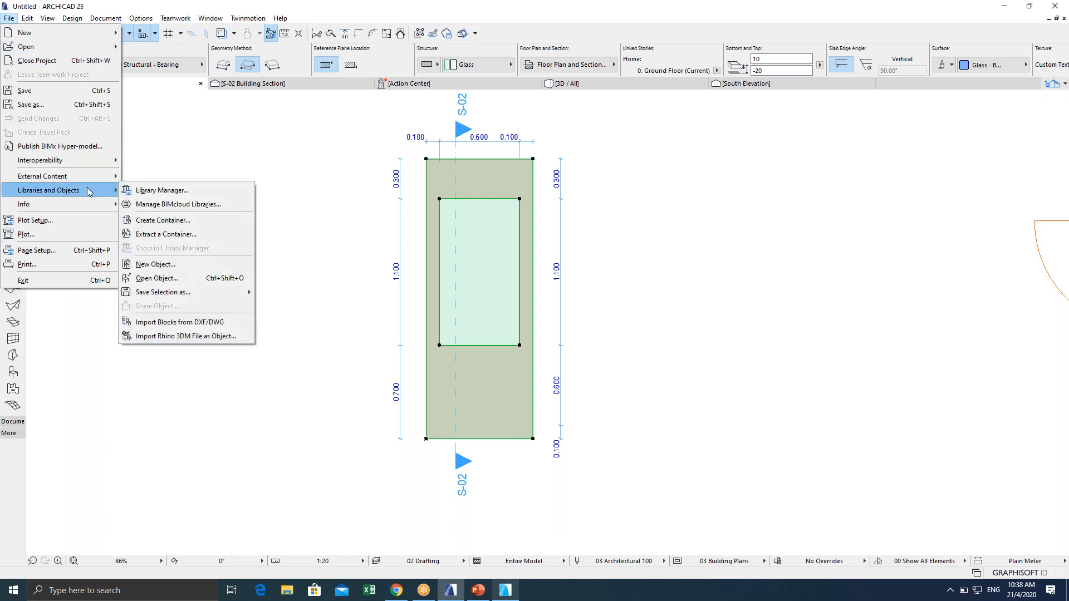
pyautogui.moveTo(195, 293)
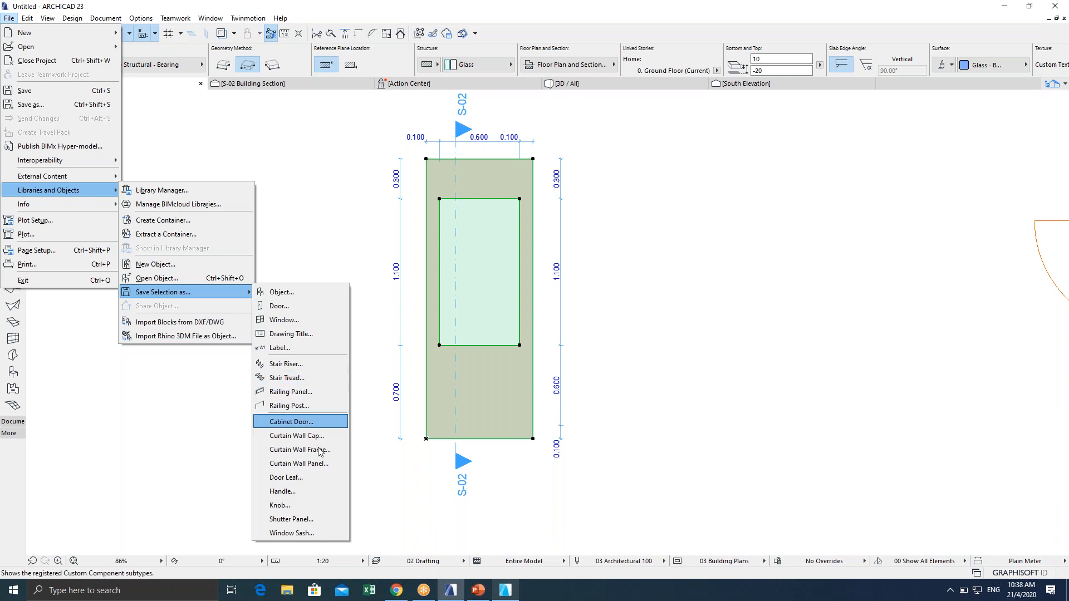
pyautogui.click(295, 478)
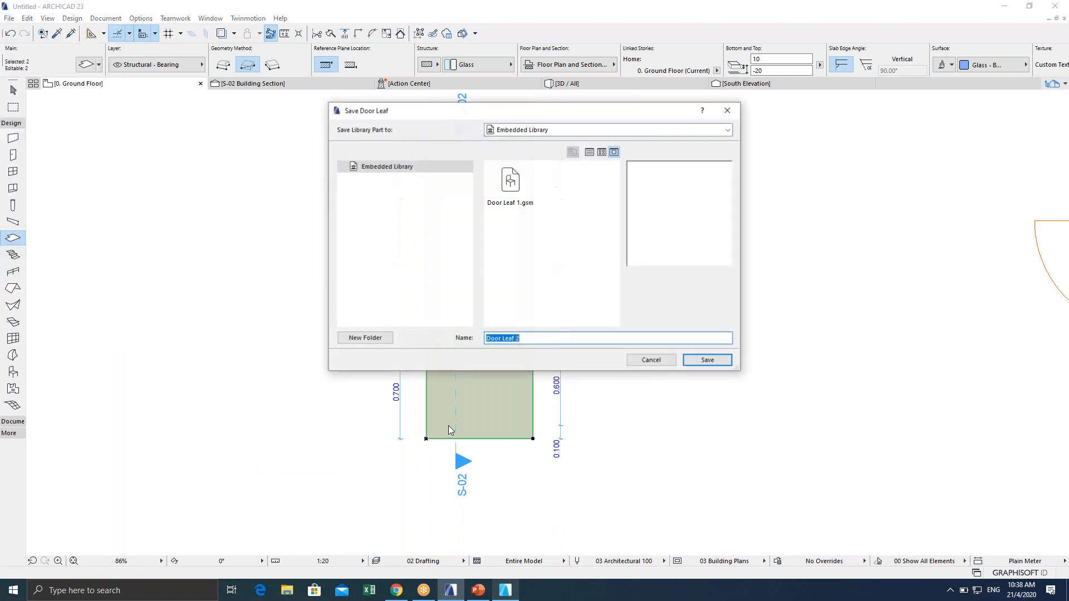
pyautogui.click(517, 205)
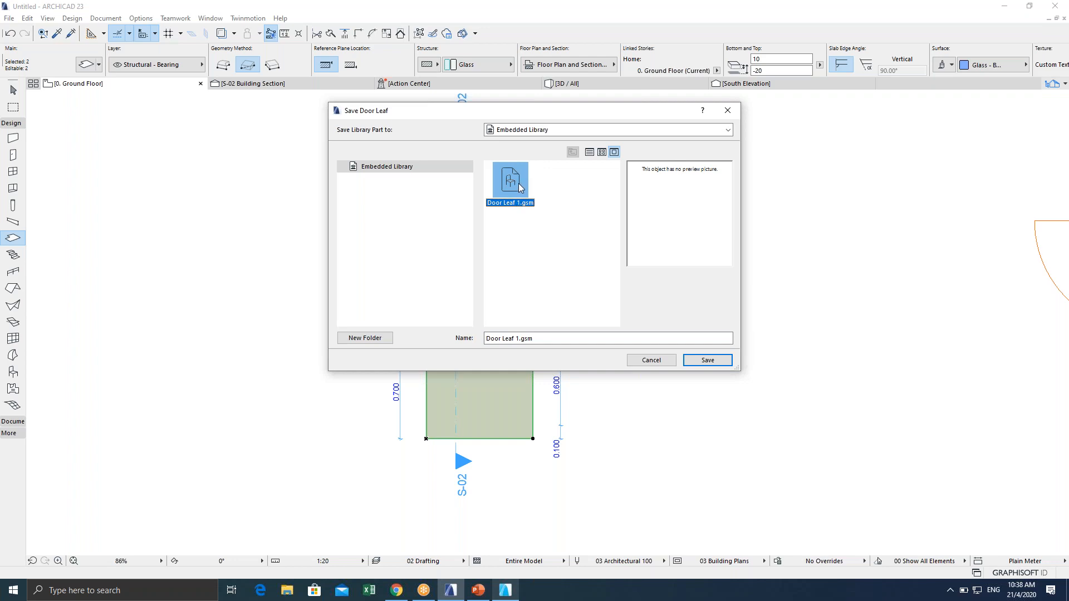
pyautogui.click(699, 360)
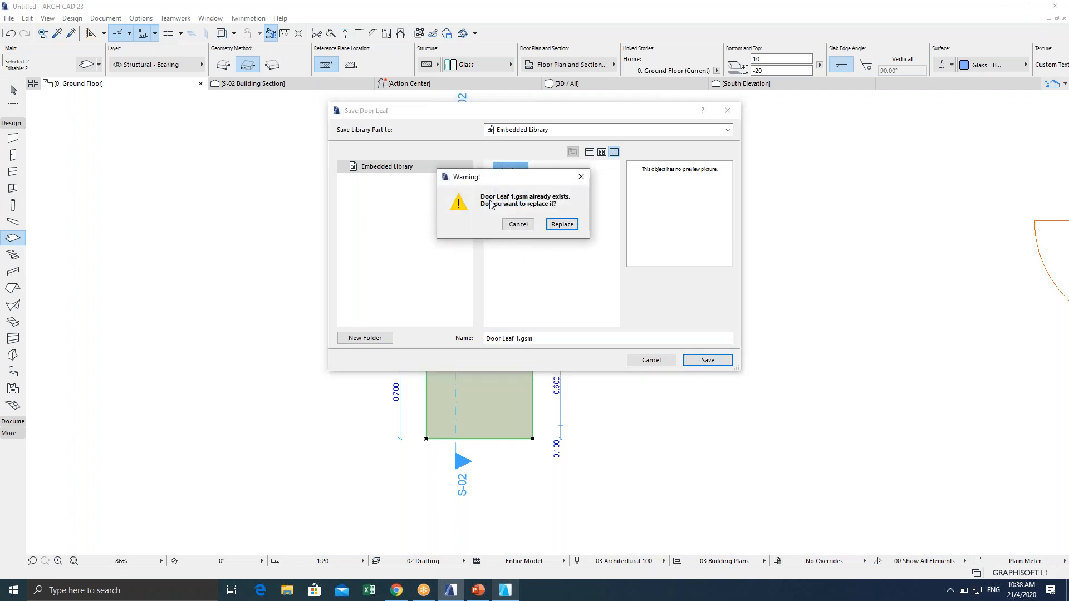
pyautogui.click(562, 225)
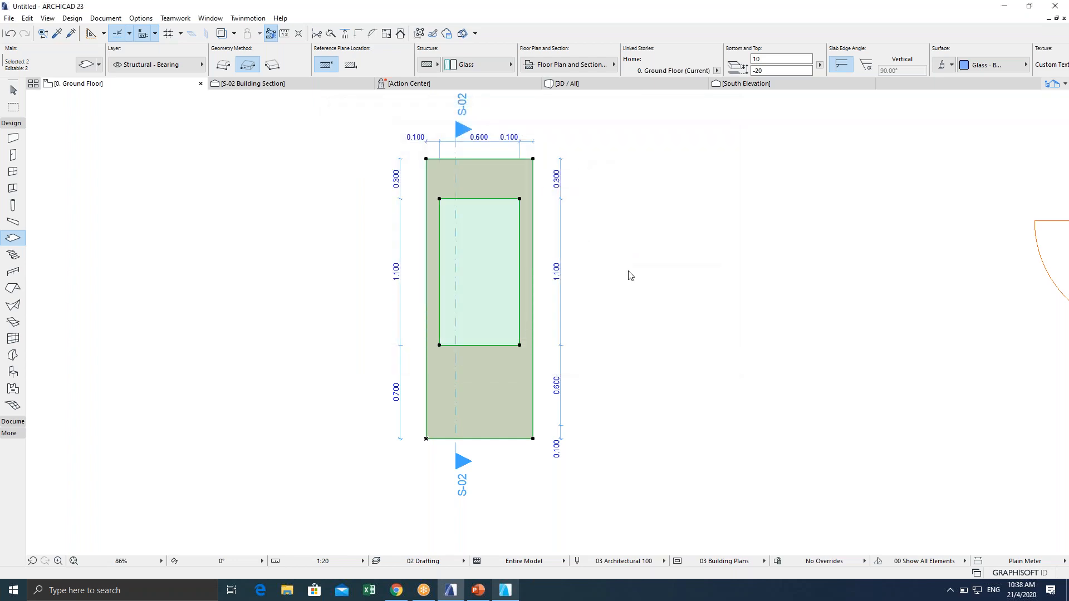
pyautogui.click(606, 229)
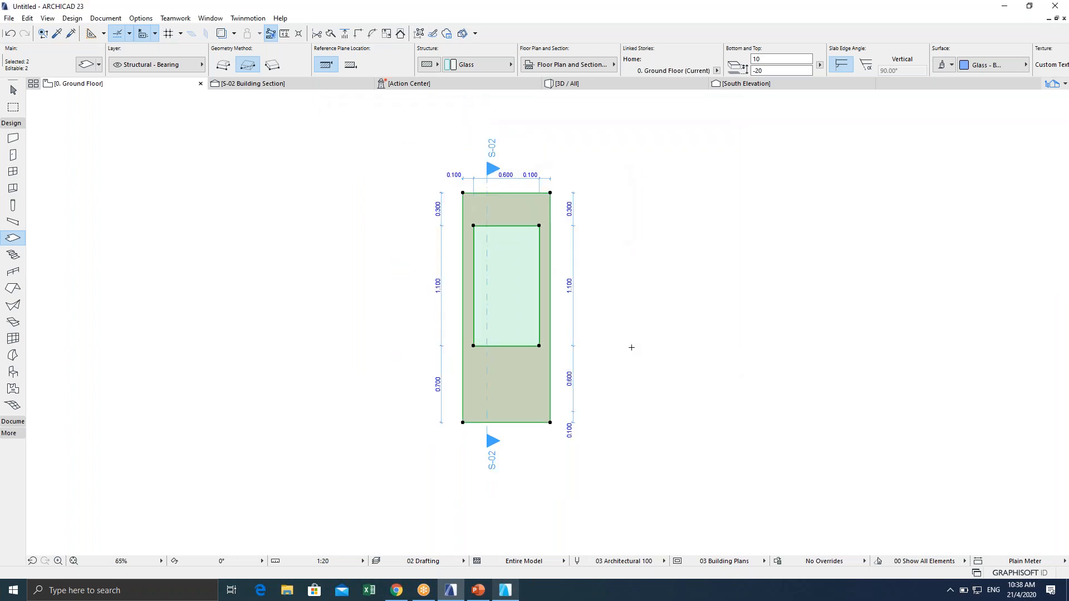
# Deselect the panel slabs and inspect the wall door with its re-saved custom leaf in 3D, from the whole wall down to the glass.
pyautogui.scroll(-3, 430, 311)
pyautogui.moveTo(563, 314); pyautogui.dragTo(530, 331, button='middle')
pyautogui.press('Escape')
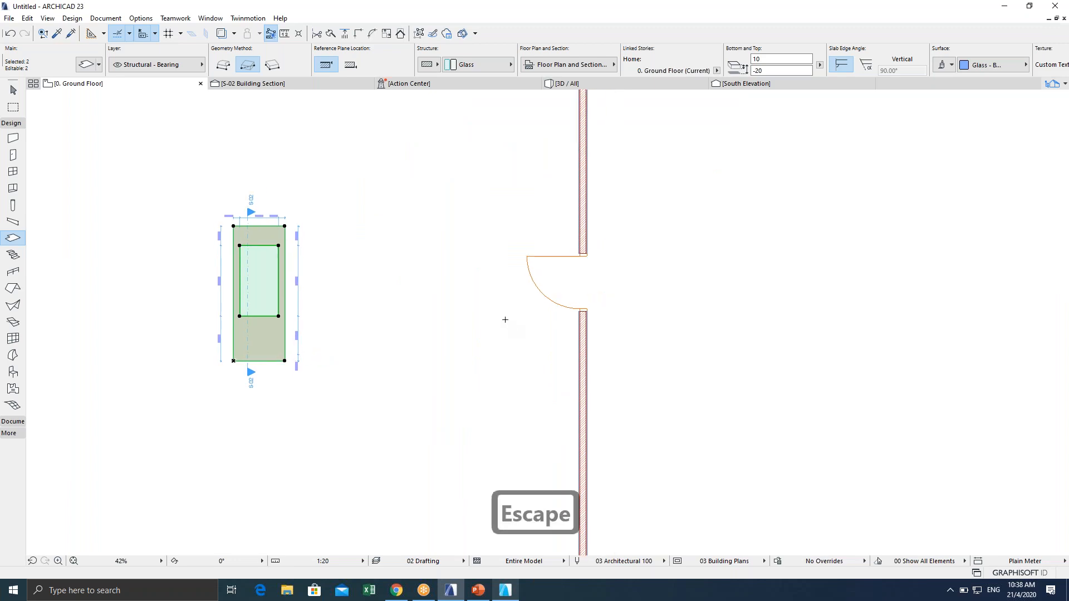
pyautogui.press('F5')
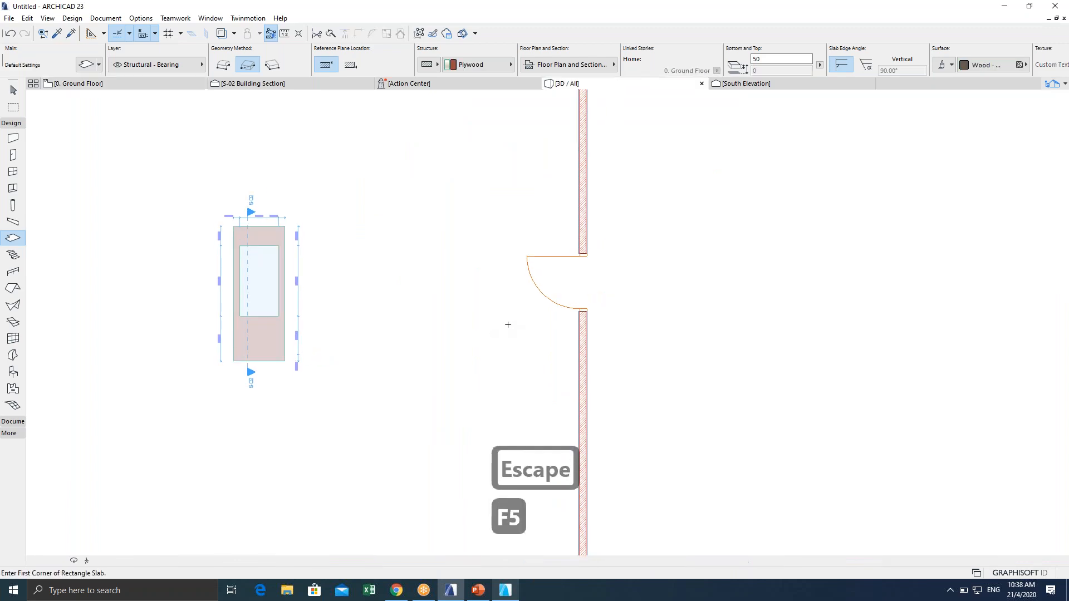
pyautogui.keyDown('shift'); pyautogui.moveTo(390, 317); pyautogui.dragTo(450, 285, button='middle'); pyautogui.keyUp('shift')
pyautogui.scroll(1, 479, 370)
pyautogui.scroll(-3, 356, 301)
pyautogui.scroll(-2, 354, 297)
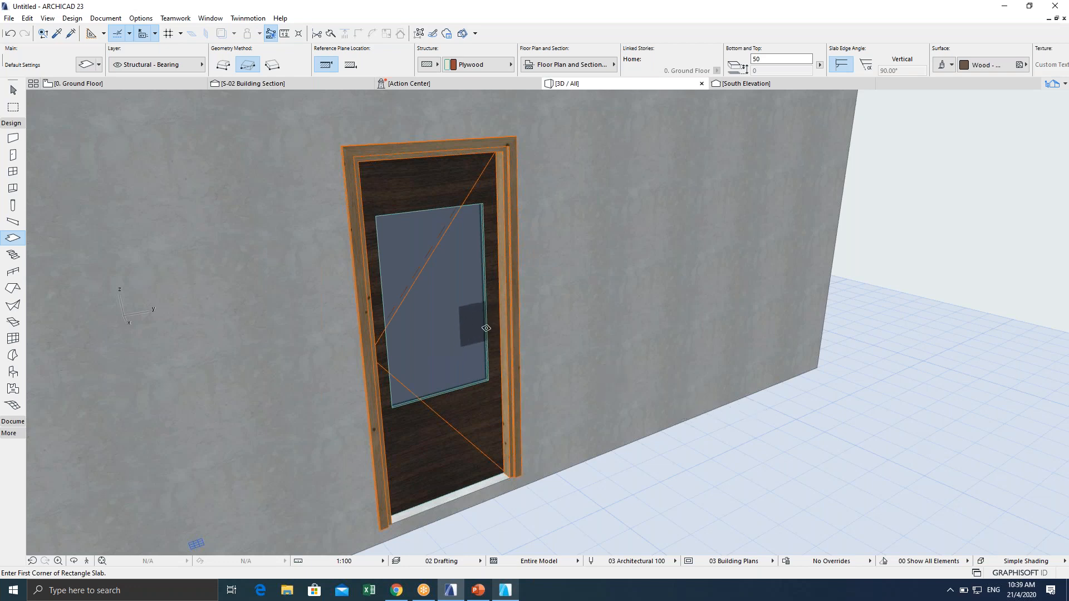
pyautogui.scroll(-2, 472, 334)
pyautogui.scroll(-3, 473, 334)
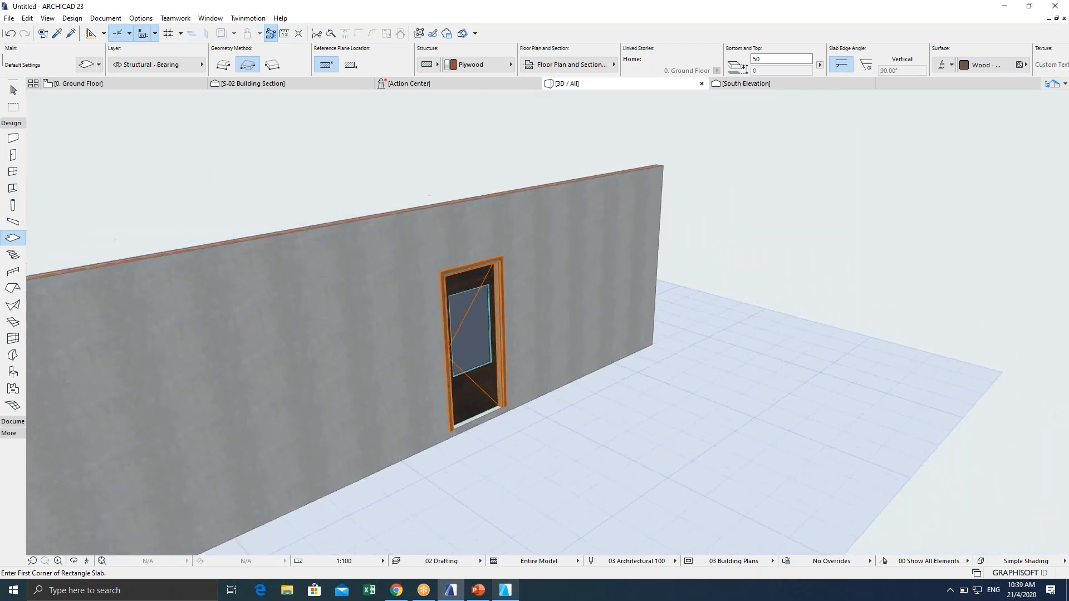
pyautogui.scroll(2, 473, 334)
pyautogui.scroll(6, 472, 334)
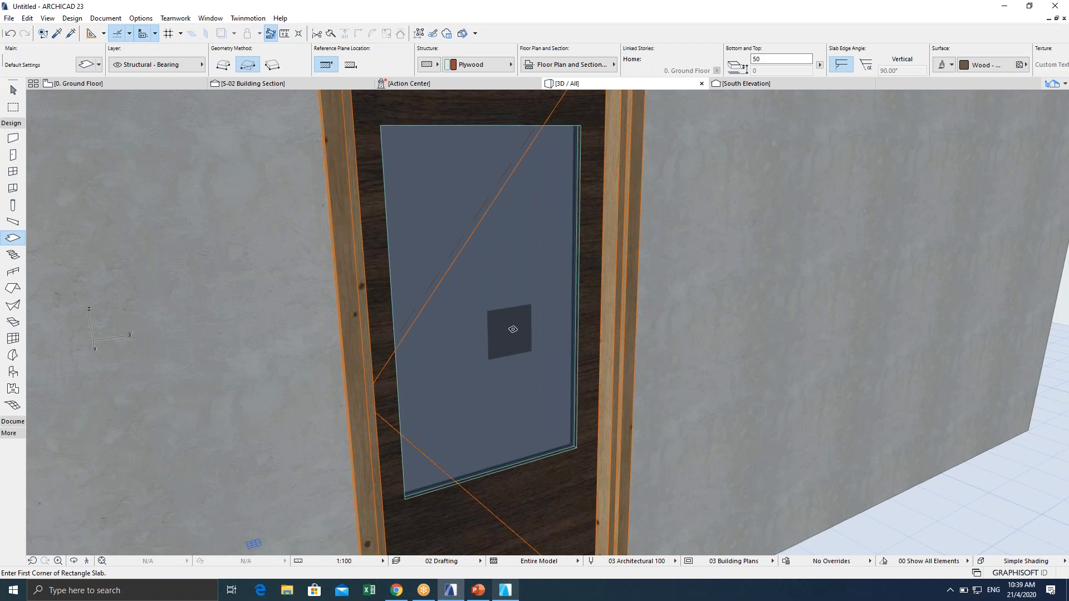
# Examine how the plywood and glass leaf sits within the door frame in 3D, including its lower edge at the threshold.
pyautogui.scroll(-3, 508, 323)
pyautogui.scroll(-3, 508, 313)
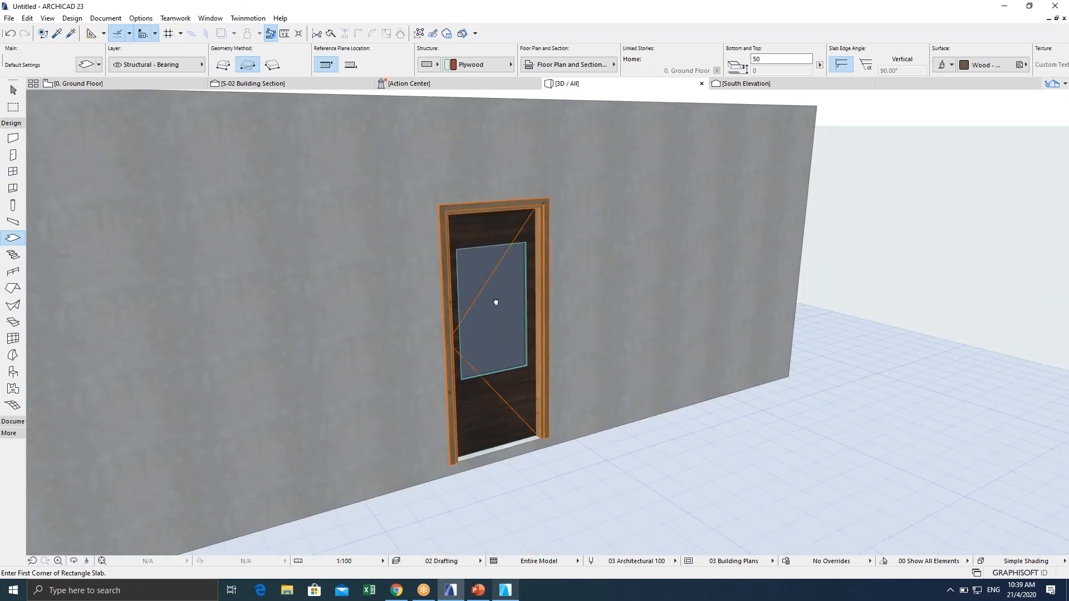
pyautogui.press('Escape')
pyautogui.scroll(3, 494, 304)
pyautogui.scroll(1, 493, 319)
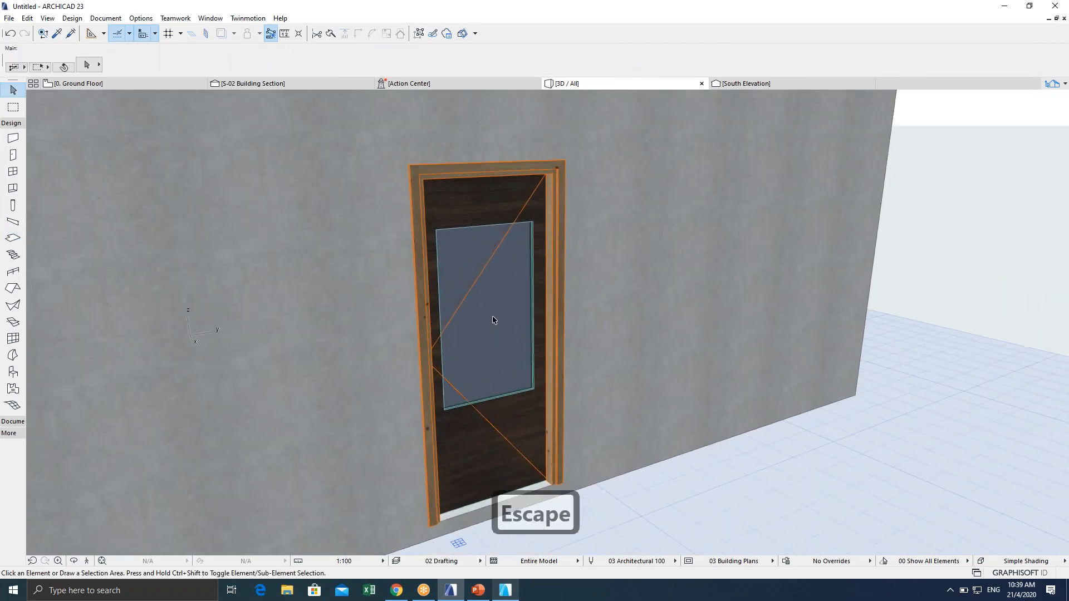
pyautogui.moveTo(516, 399); pyautogui.dragTo(552, 361, button='middle')
pyautogui.moveTo(552, 358); pyautogui.dragTo(564, 333, button='middle')
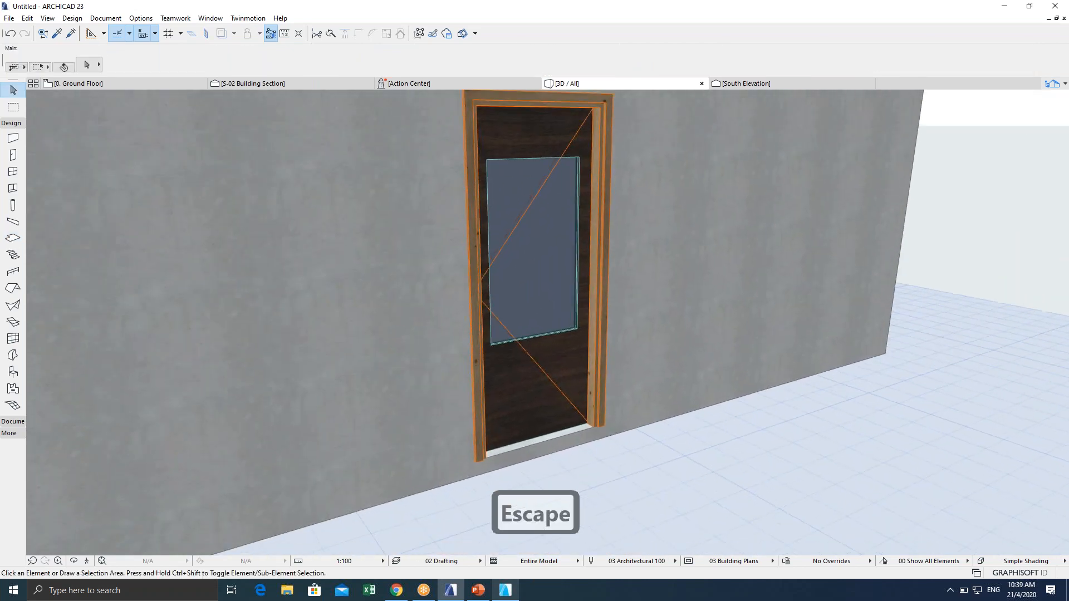
pyautogui.scroll(3, 574, 372)
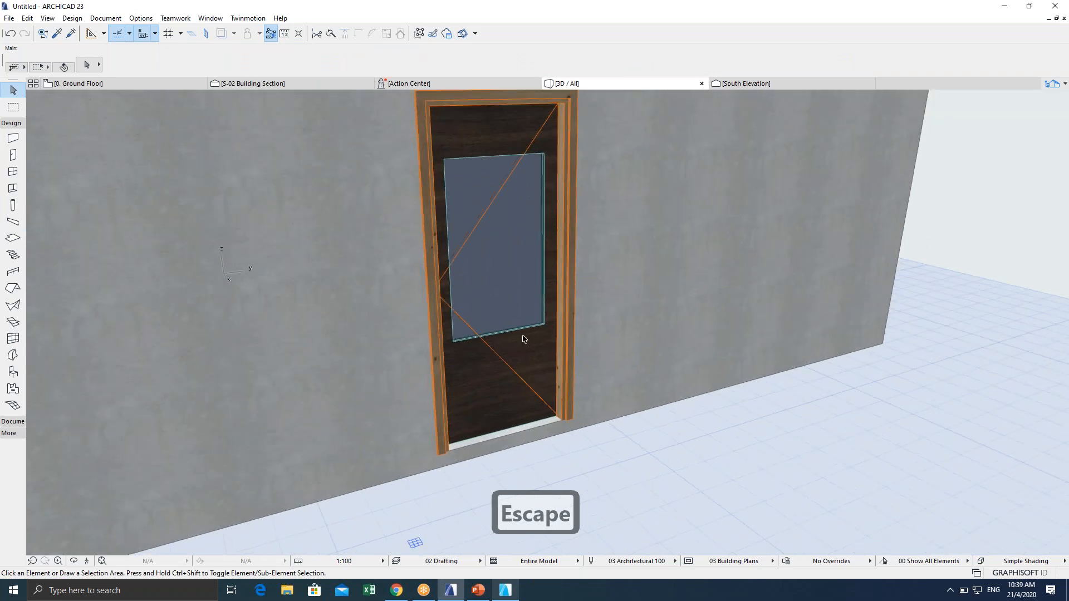
pyautogui.moveTo(530, 250); pyautogui.dragTo(536, 311, button='middle')
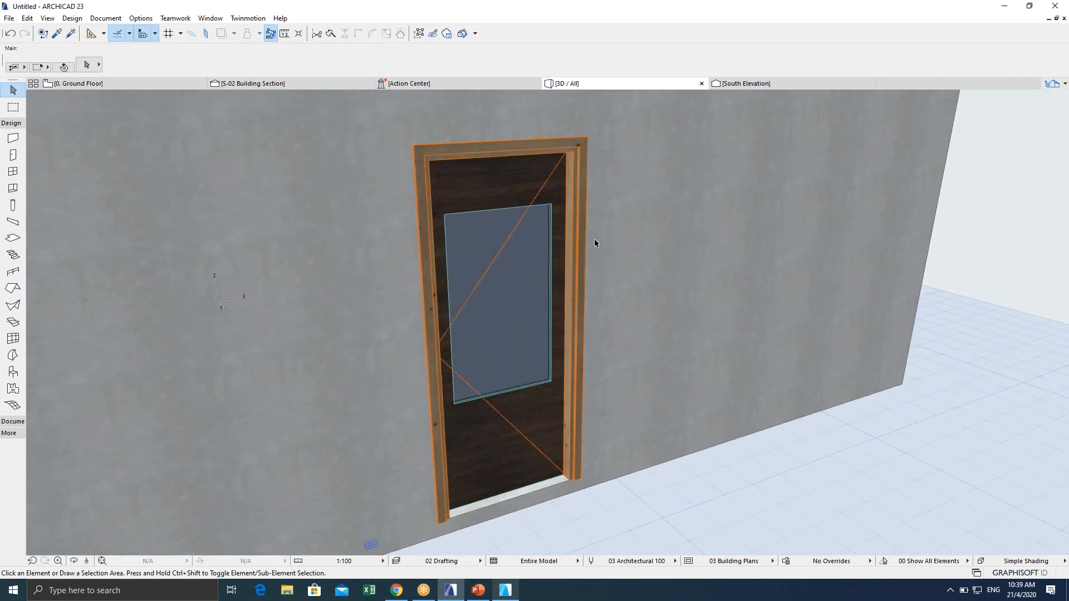
pyautogui.scroll(1, 489, 355)
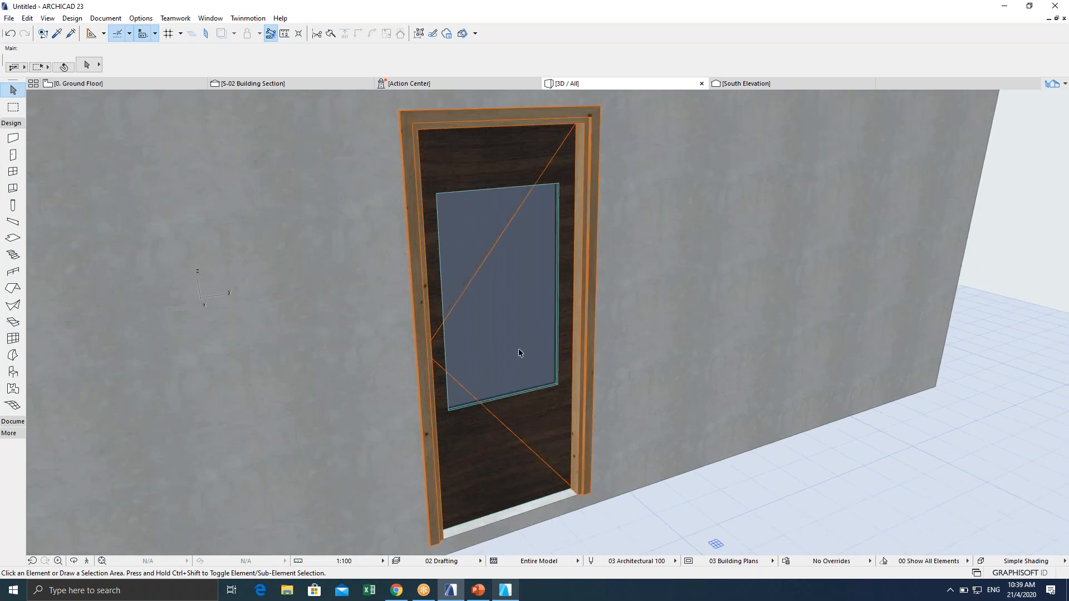
pyautogui.scroll(-1, 588, 318)
pyautogui.moveTo(566, 487); pyautogui.dragTo(584, 434, button='middle')
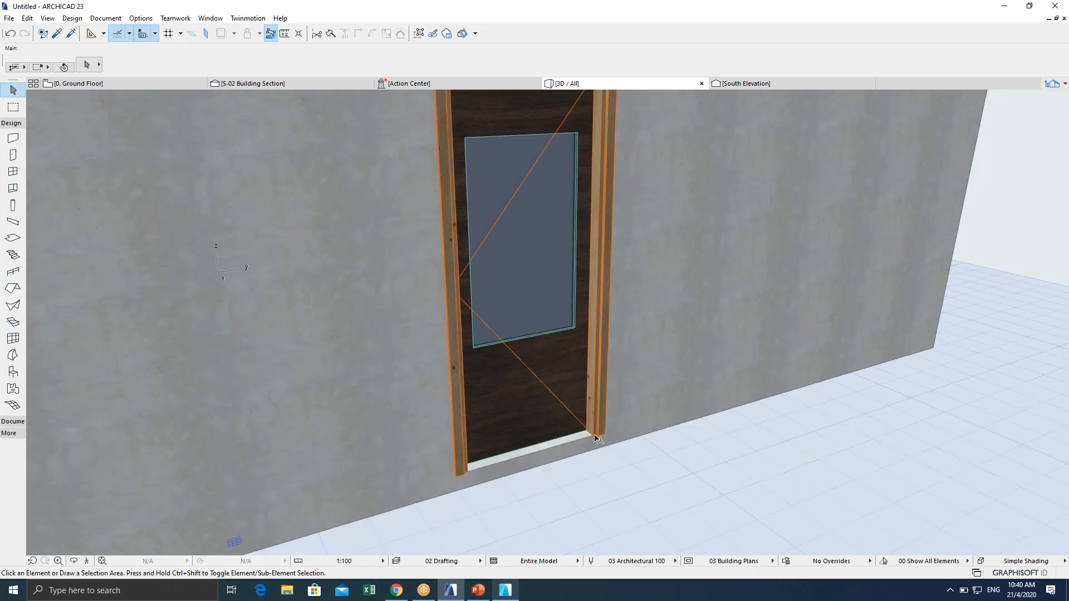
# Examine the whole wall with its door in 3D and clear the selection of the wall and the panel slabs.
pyautogui.scroll(-2, 595, 438)
pyautogui.scroll(-1, 618, 462)
pyautogui.press('Escape')
pyautogui.moveTo(677, 483); pyautogui.dragTo(557, 342)
pyautogui.scroll(-1, 580, 335)
pyautogui.moveTo(579, 335); pyautogui.dragTo(611, 287, button='middle')
pyautogui.press('Escape')
pyautogui.press('Escape')
pyautogui.press('Escape')
pyautogui.scroll(-3, 608, 322)
pyautogui.moveTo(495, 435); pyautogui.dragTo(681, 307)
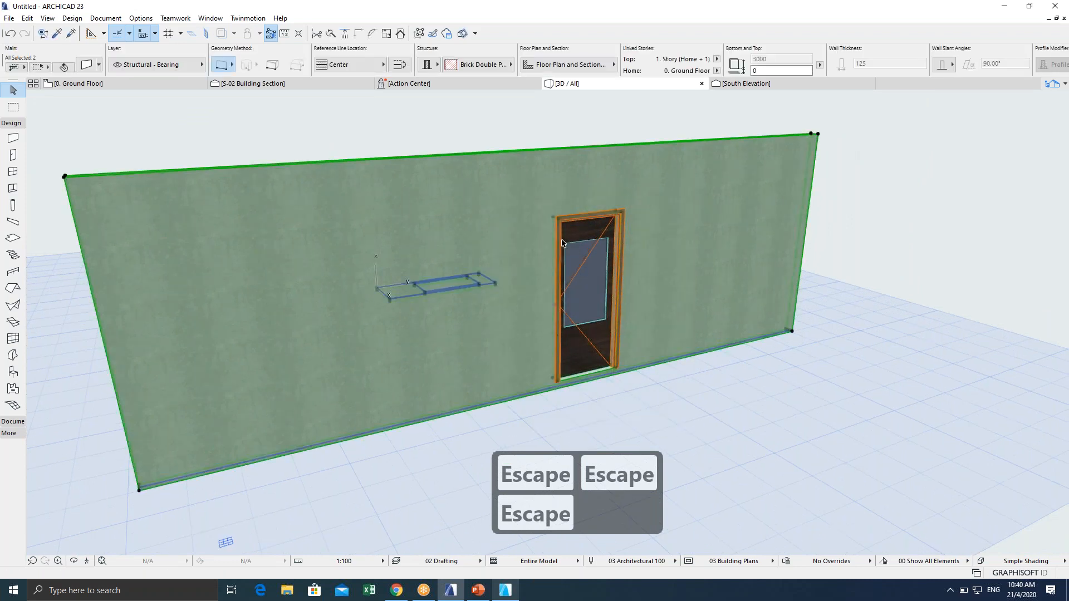
pyautogui.press('Escape')
pyautogui.press('Escape')
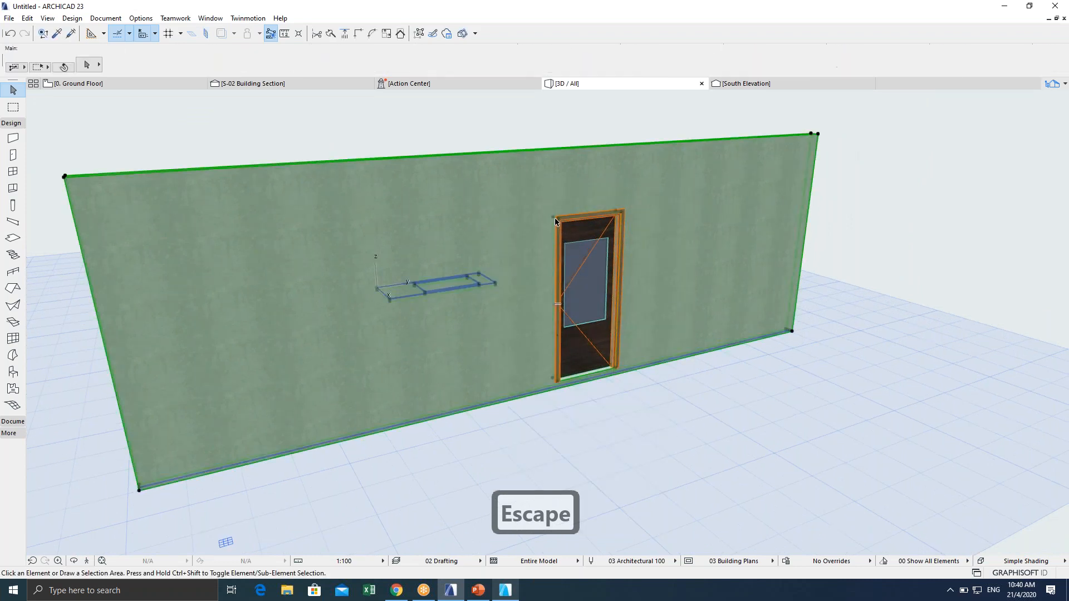
pyautogui.moveTo(523, 435); pyautogui.dragTo(696, 137)
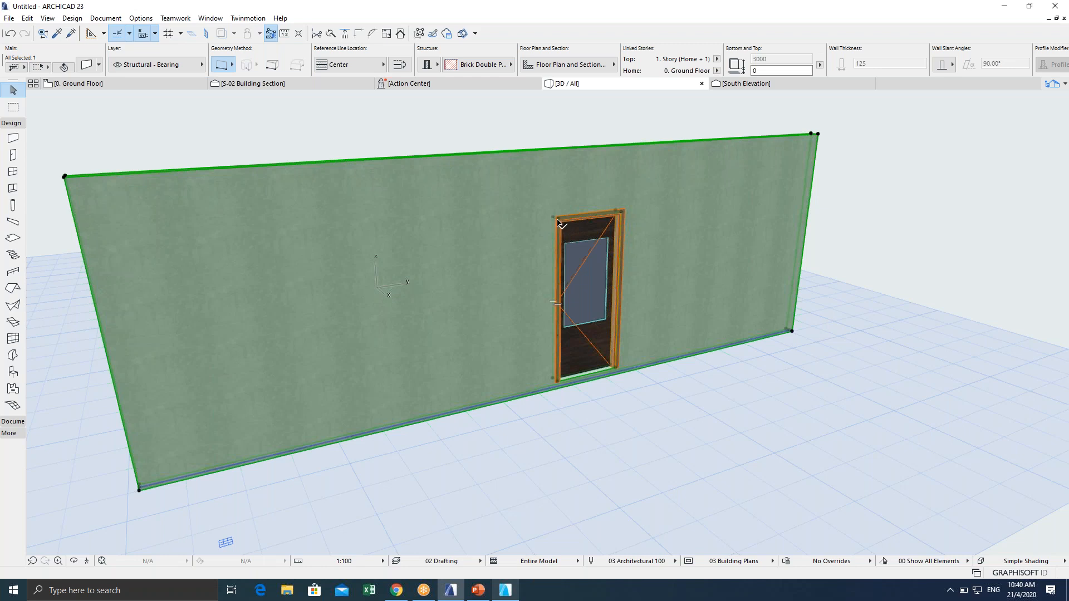
pyautogui.press('Escape')
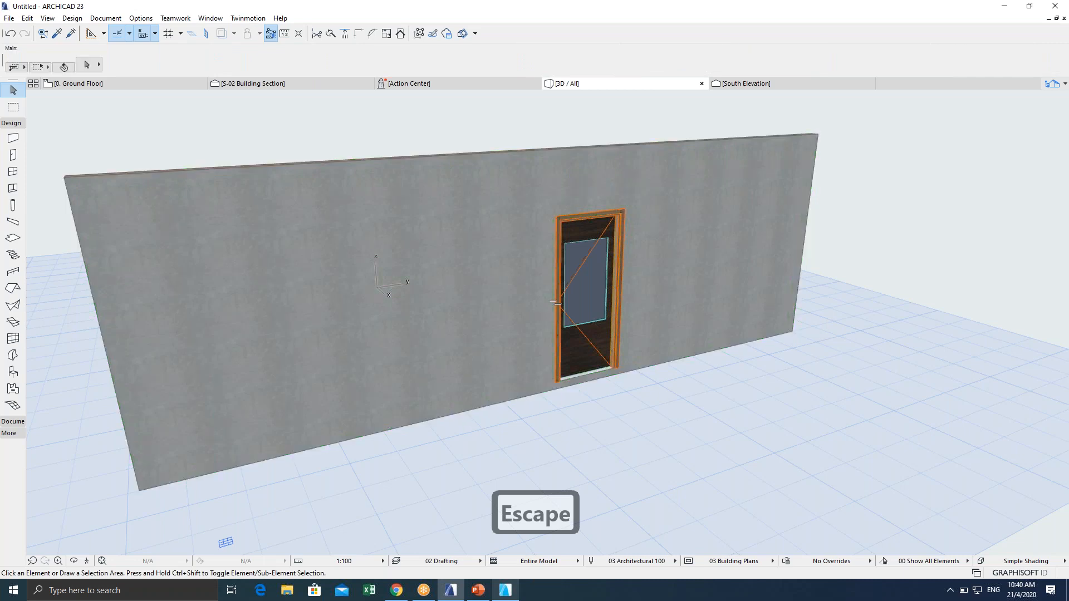
pyautogui.click(558, 219)
pyautogui.click(559, 221)
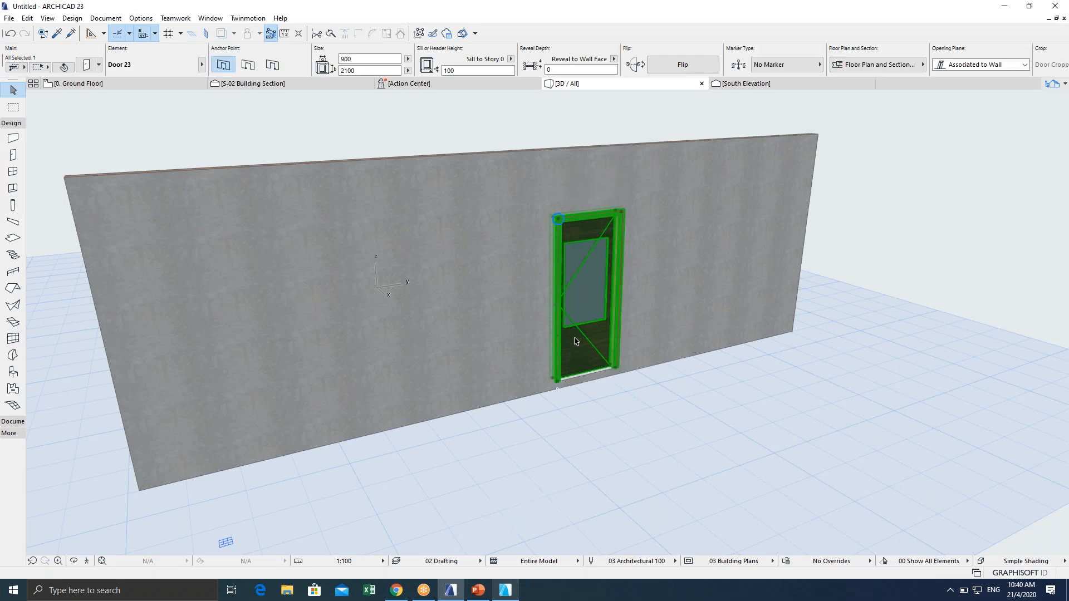
pyautogui.scroll(3, 570, 295)
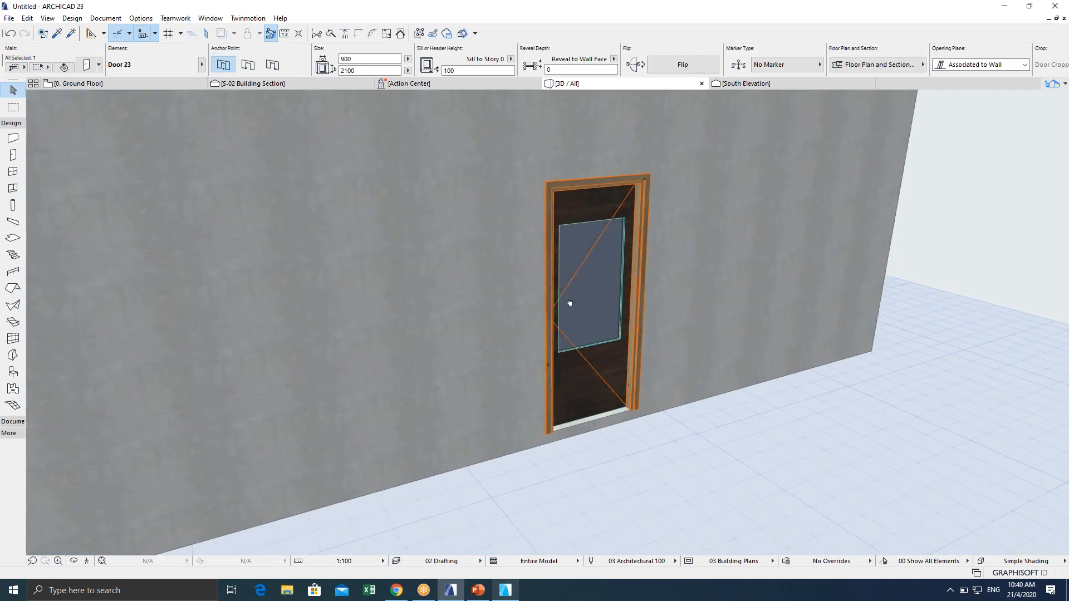
pyautogui.press('Escape')
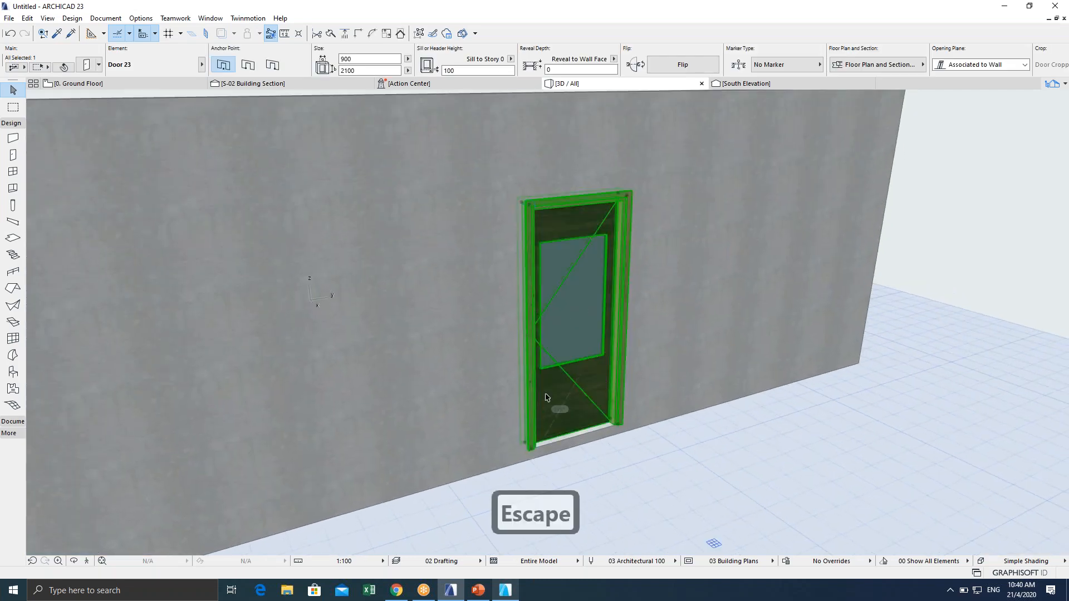
pyautogui.press('Escape')
pyautogui.press('Escape')
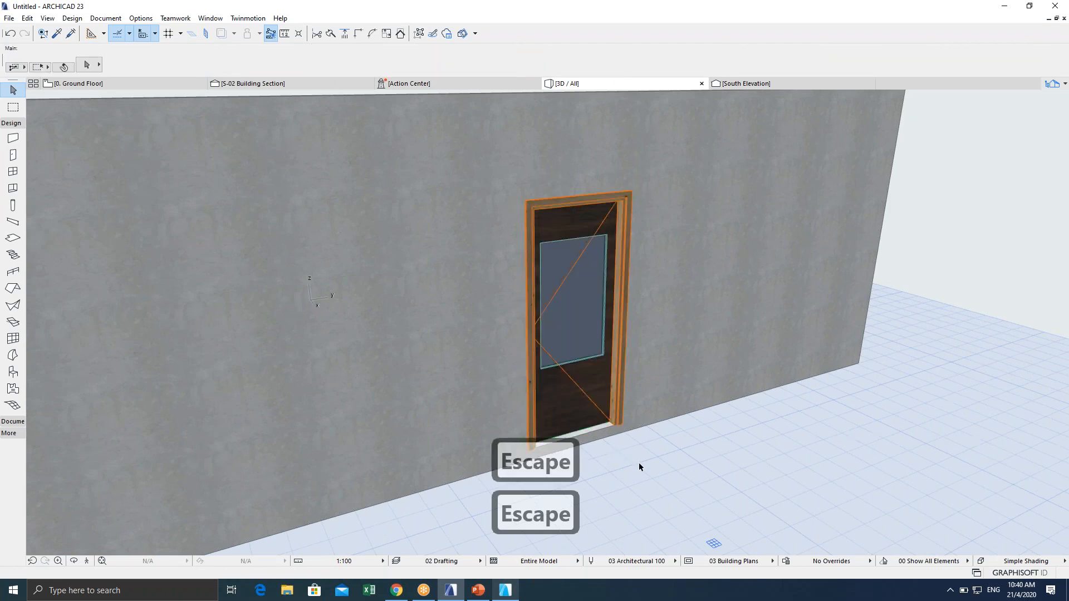
# Select the door in the wall with the Door tool active and open its selection settings.
pyautogui.click(13, 155)
pyautogui.hotkey('ctrl', 'a')
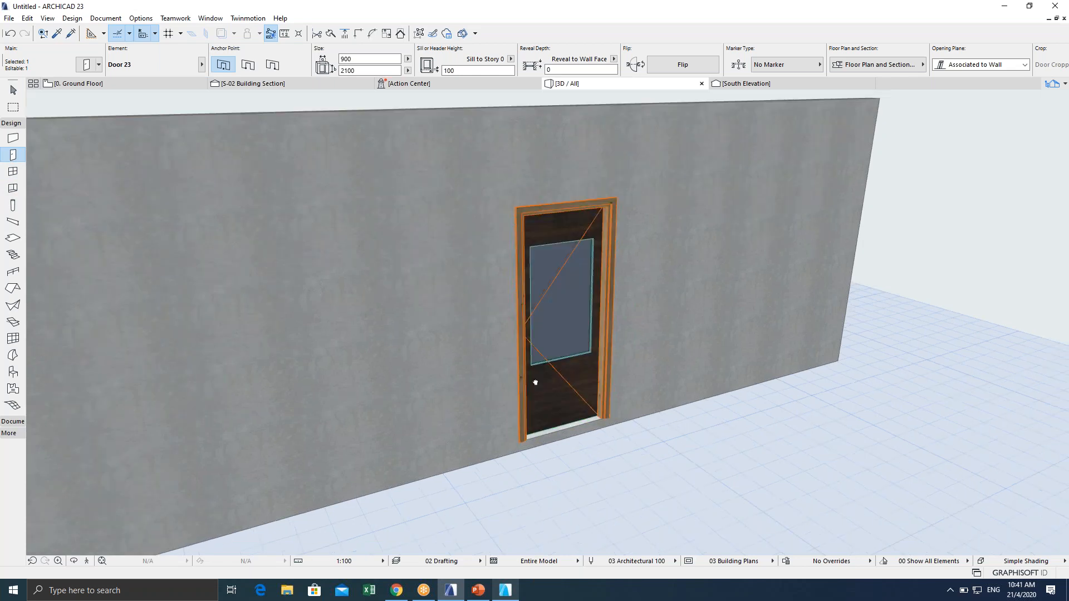
pyautogui.moveTo(536, 383); pyautogui.dragTo(538, 408, button='middle')
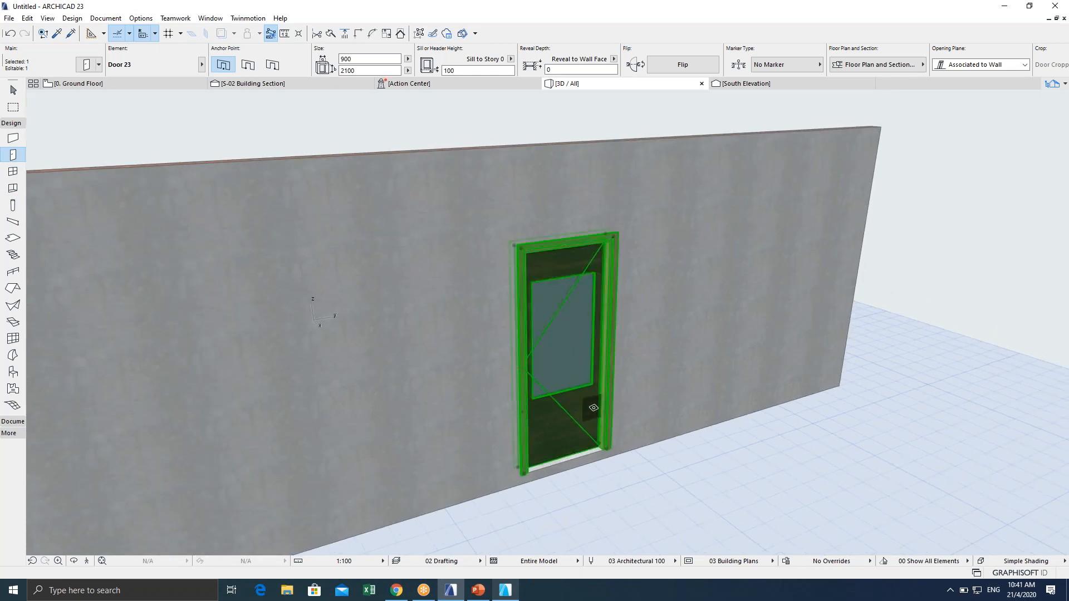
pyautogui.hotkey('ctrl', 't')
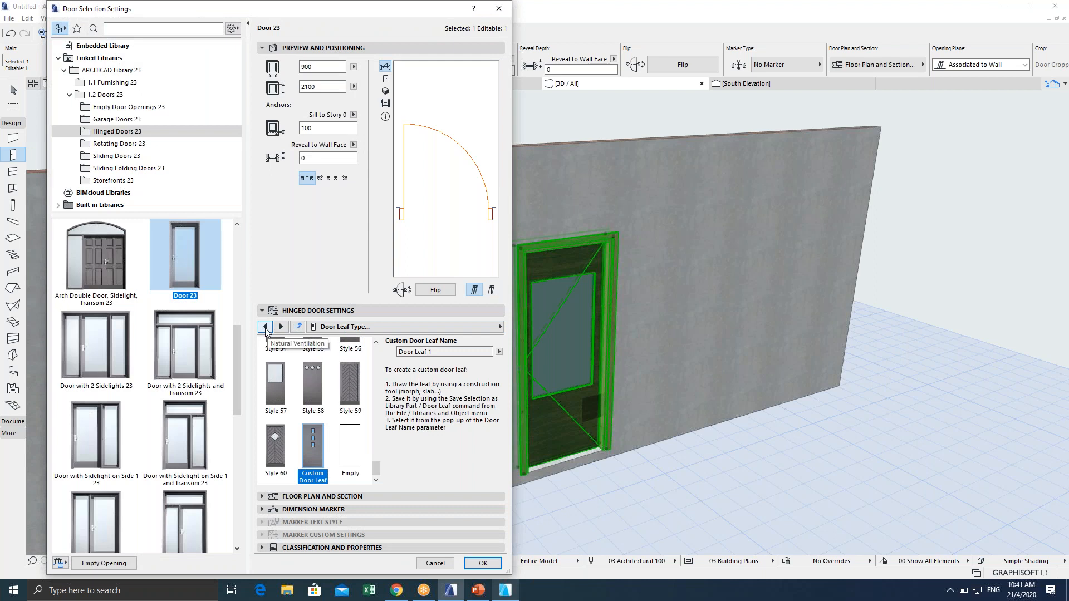
# Choose Knob 3 as the door's opening handle in its Door Settings and Opening options.
pyautogui.click(265, 327)
pyautogui.click(266, 327)
pyautogui.click(265, 327)
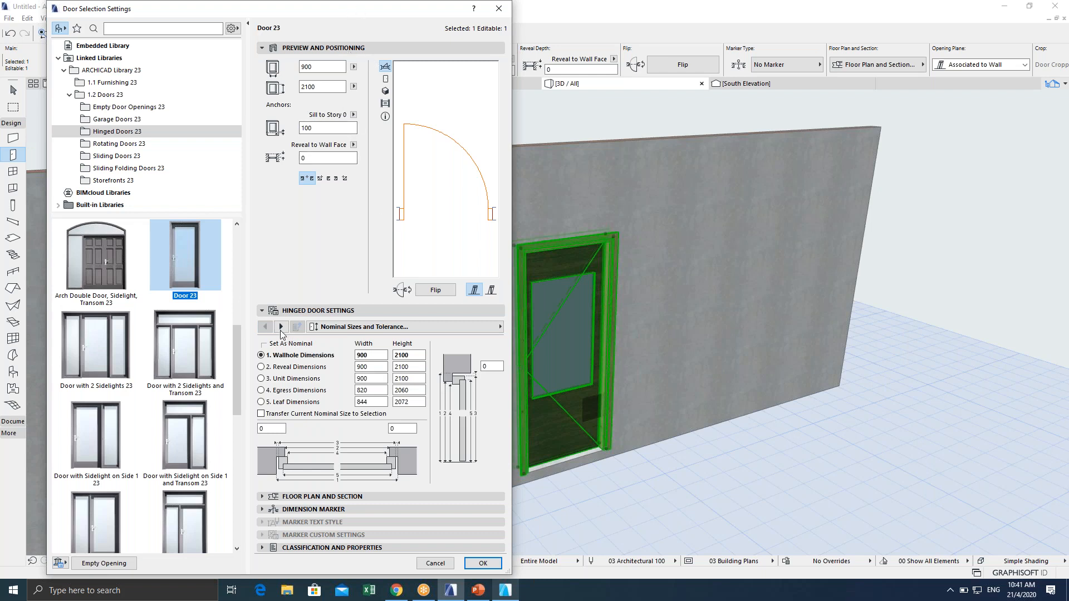
pyautogui.click(338, 330)
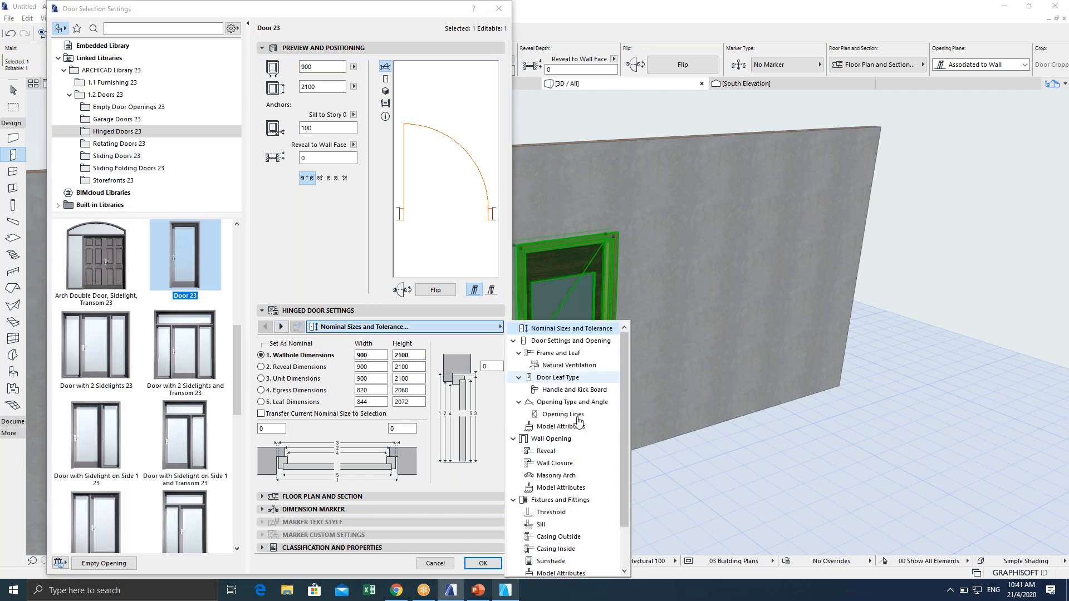
pyautogui.scroll(-2, 557, 462)
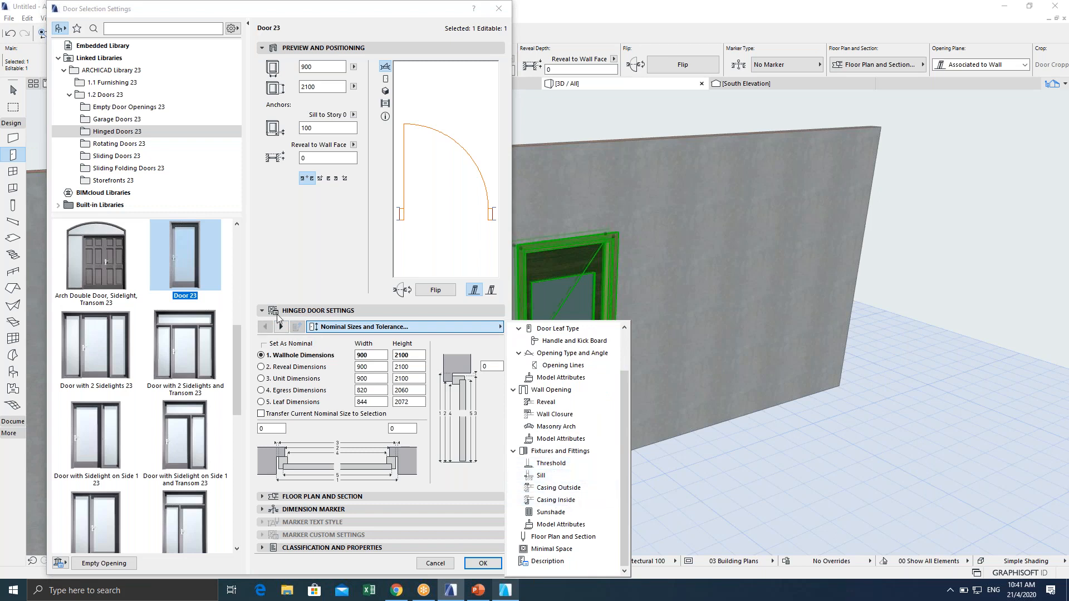
pyautogui.click(345, 324)
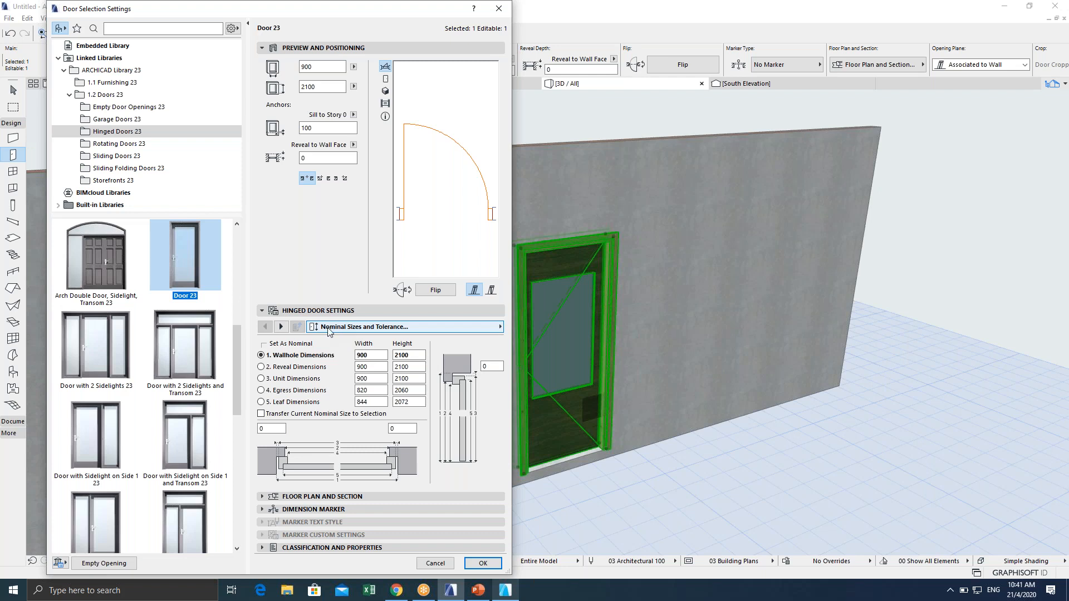
pyautogui.click(282, 327)
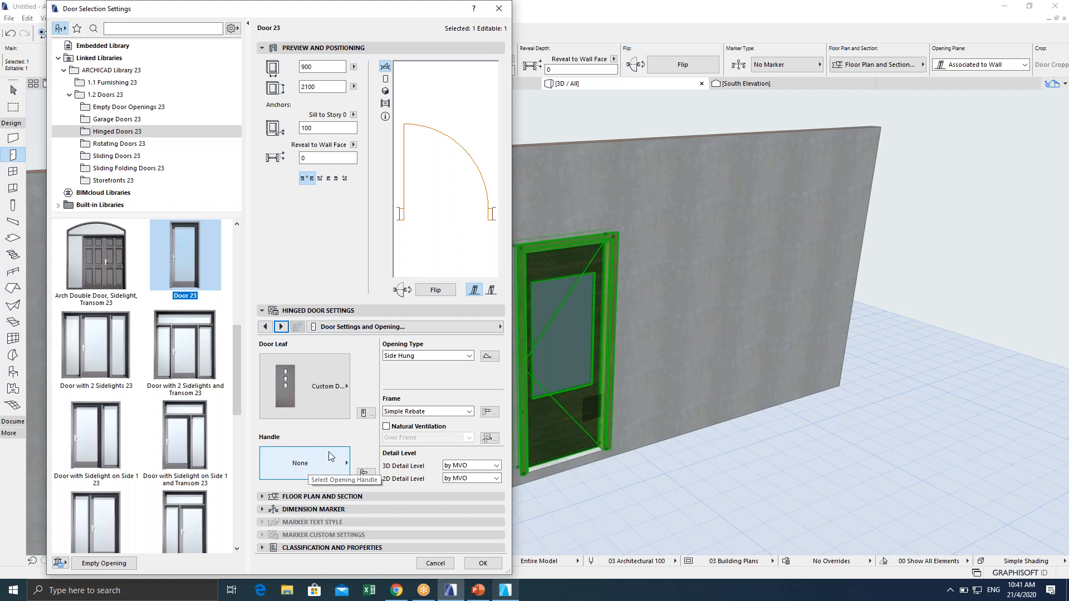
pyautogui.click(322, 469)
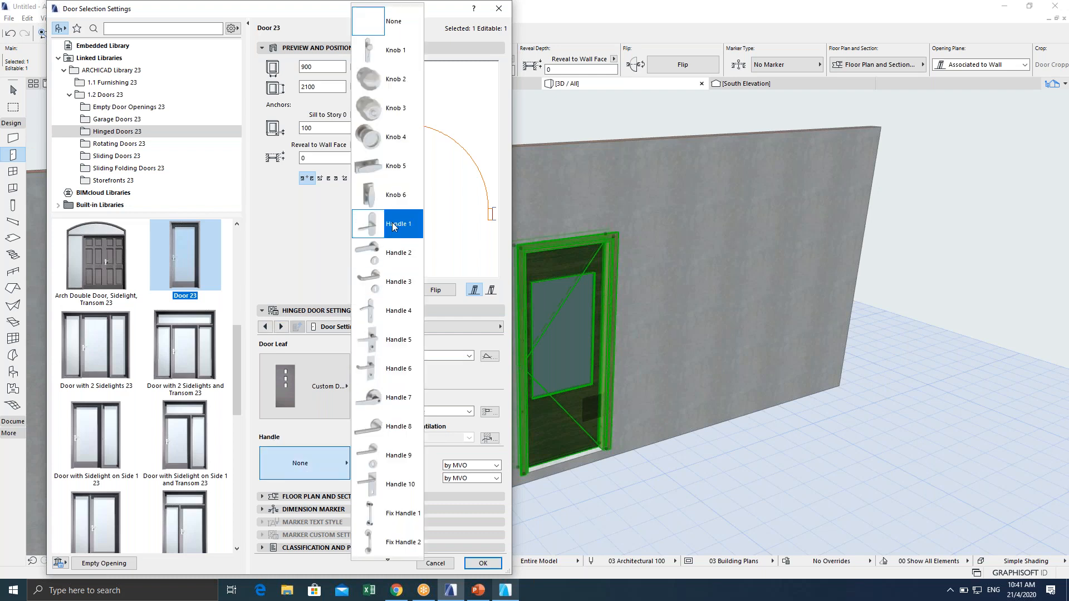
pyautogui.scroll(-2, 390, 174)
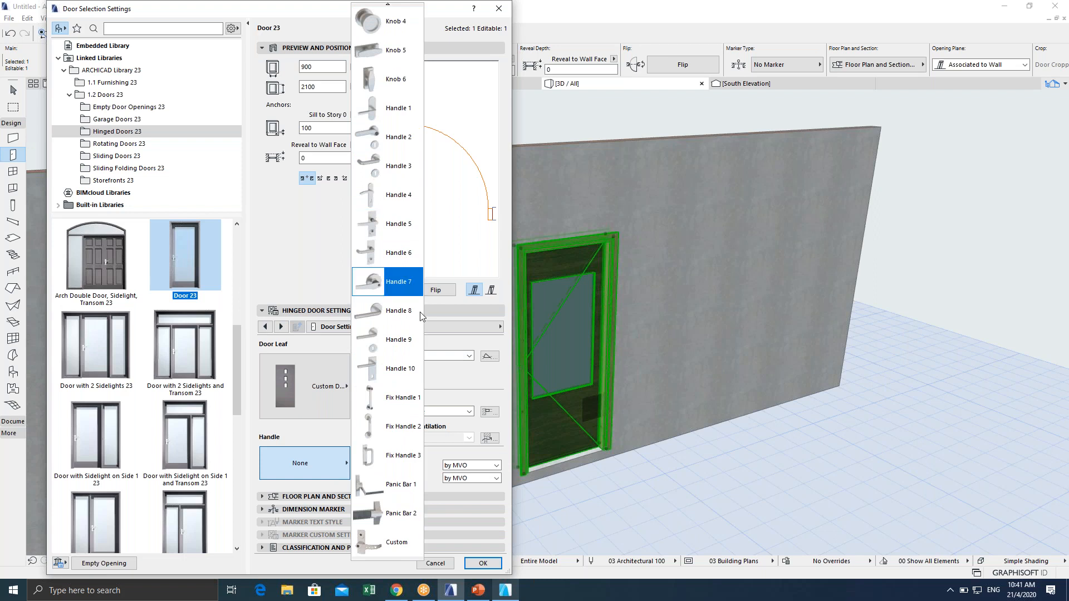
pyautogui.scroll(2, 387, 130)
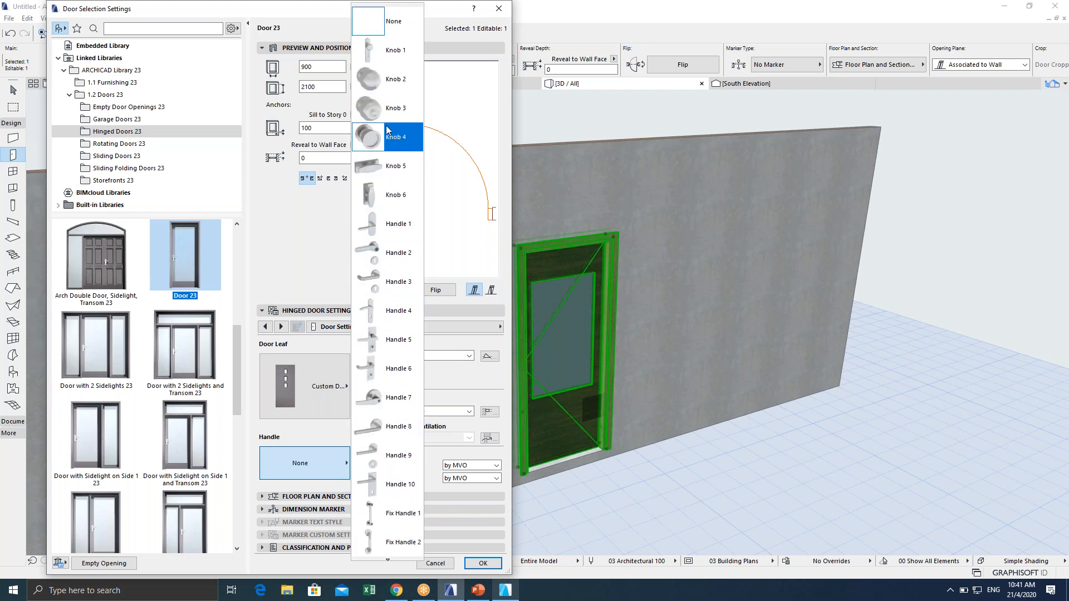
pyautogui.click(386, 114)
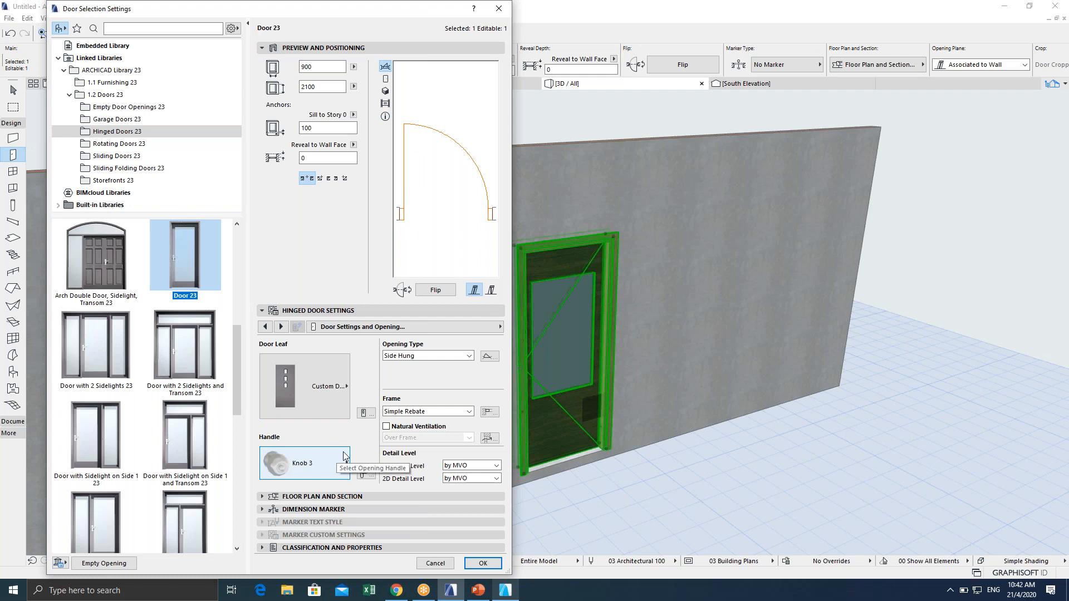
# Turn off the outside casing in the hinged door settings.
pyautogui.click(415, 328)
pyautogui.click(414, 329)
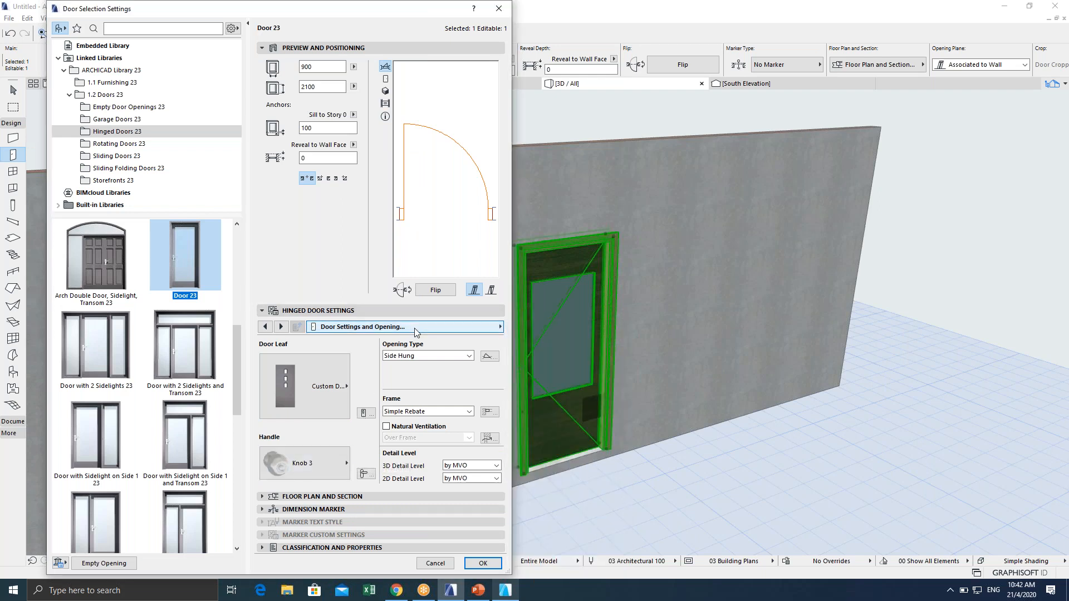
pyautogui.click(382, 328)
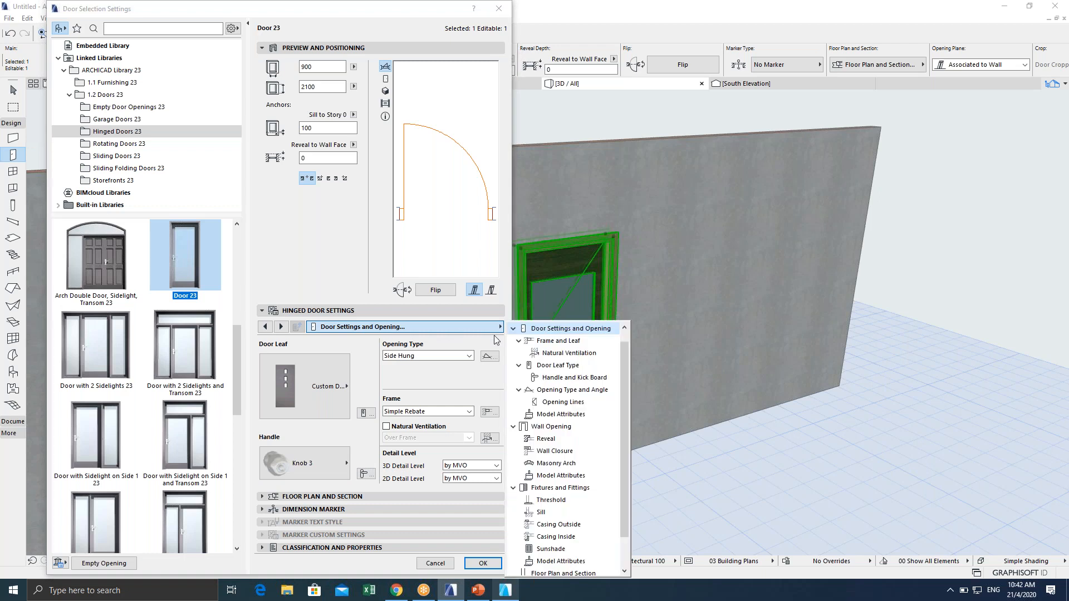
pyautogui.scroll(-1, 563, 396)
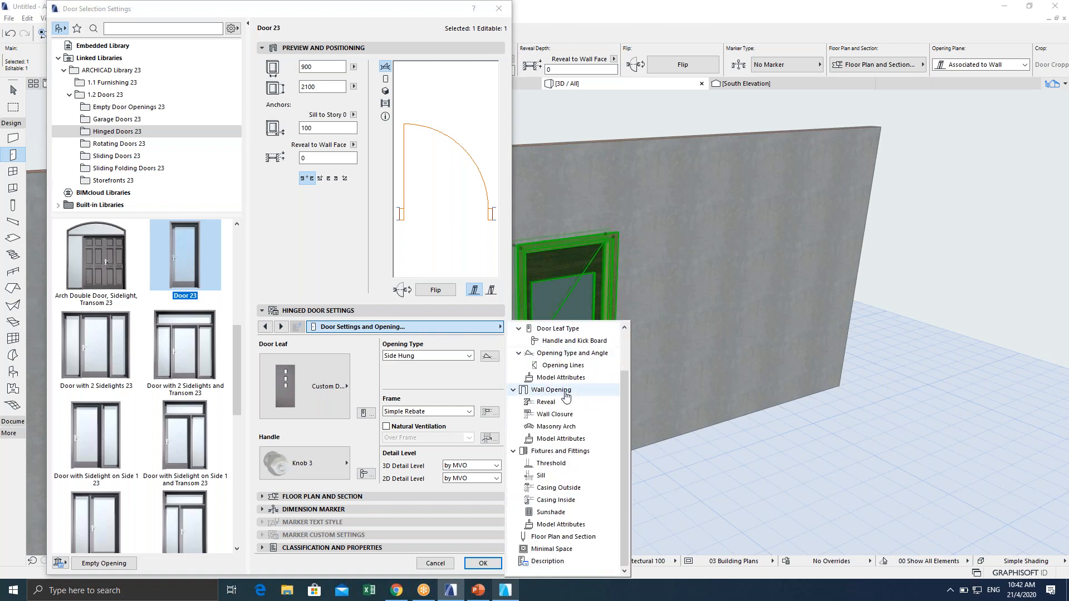
pyautogui.click(559, 488)
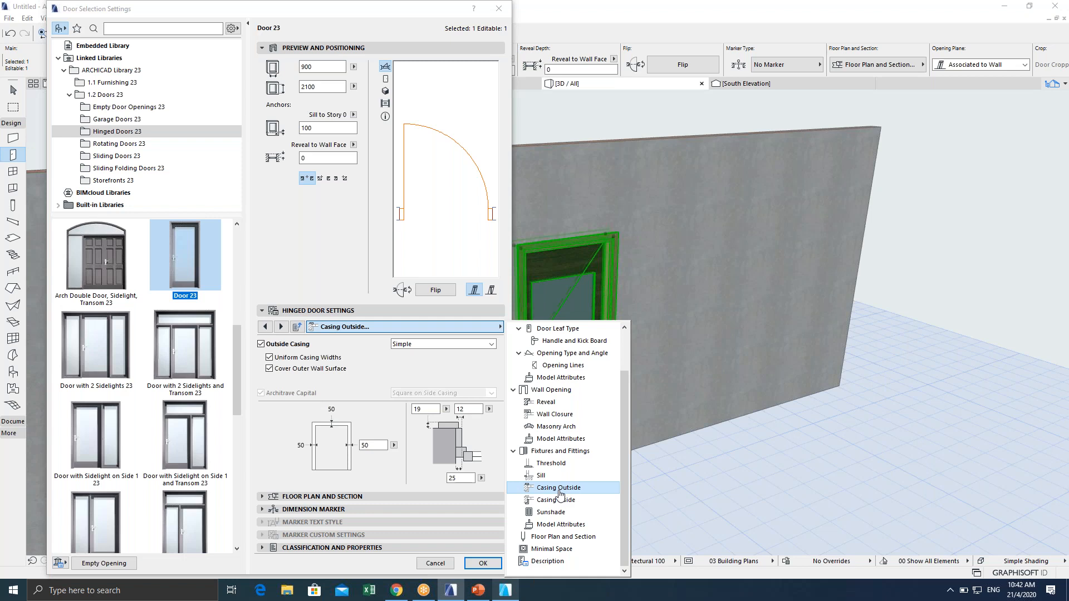
pyautogui.click(260, 345)
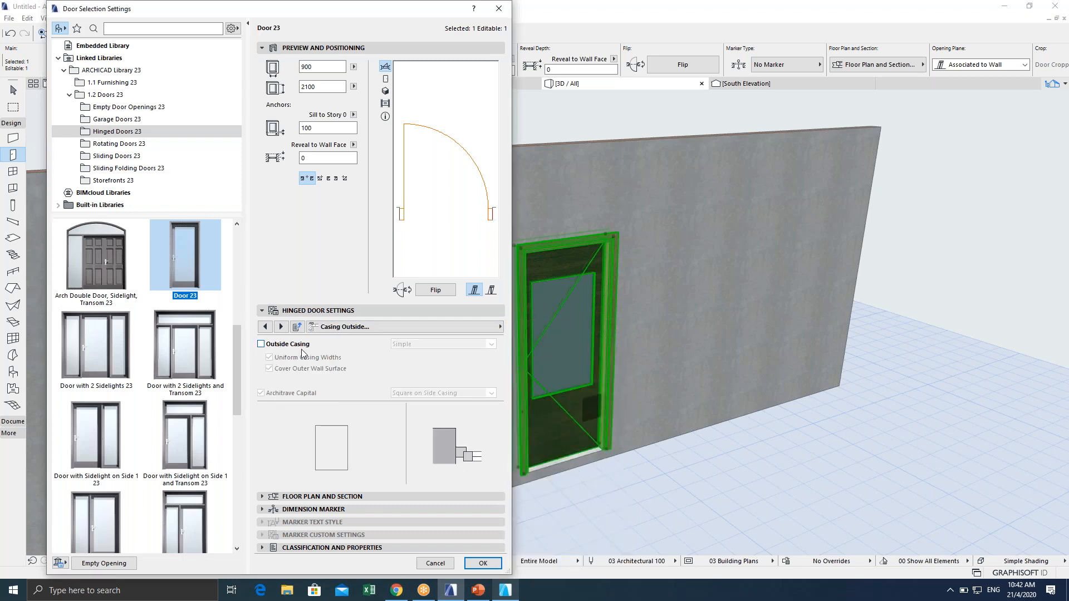
# Turn off the inside casing as well and apply the changed door settings.
pyautogui.click(440, 329)
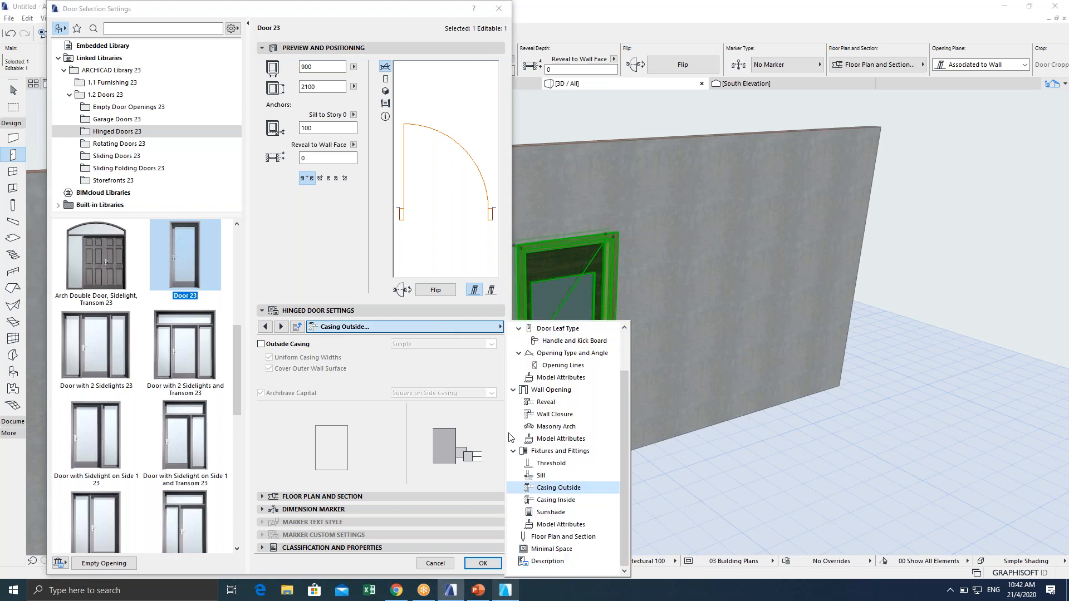
pyautogui.click(546, 500)
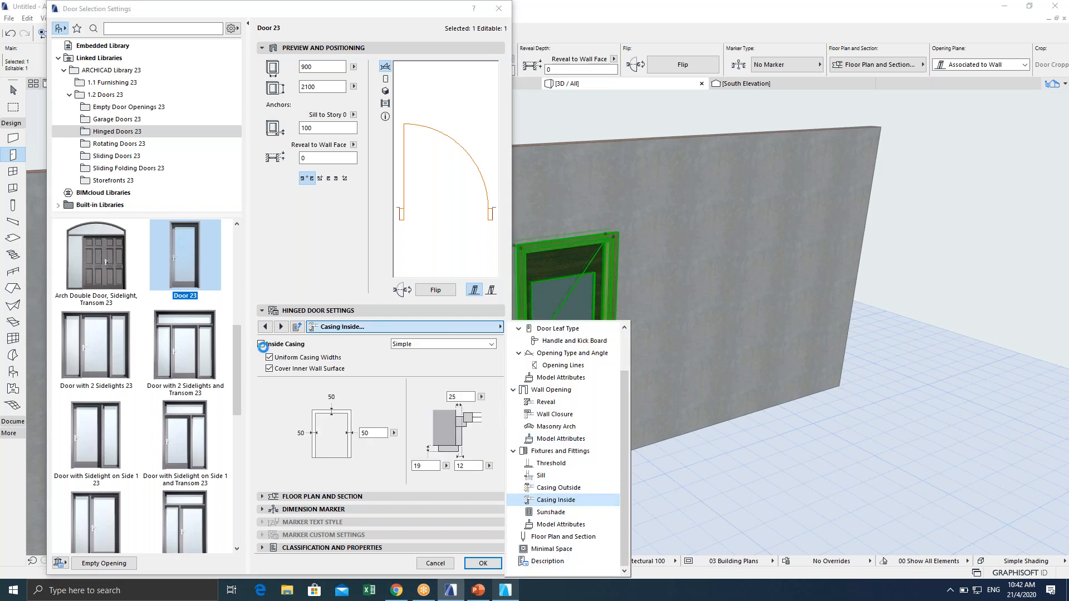
pyautogui.click(260, 345)
pyautogui.click(262, 344)
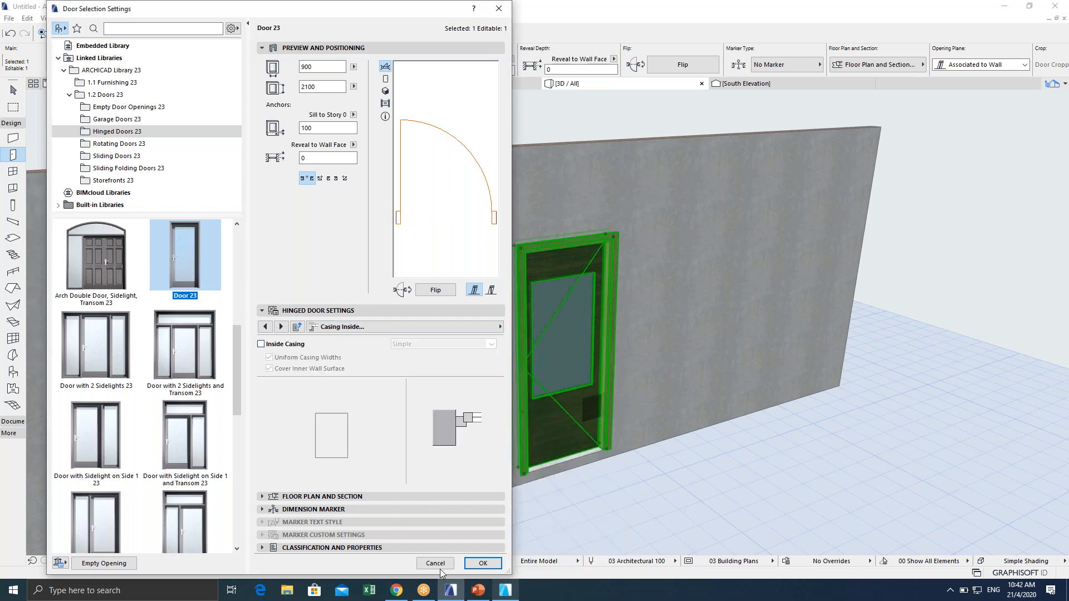
pyautogui.click(482, 564)
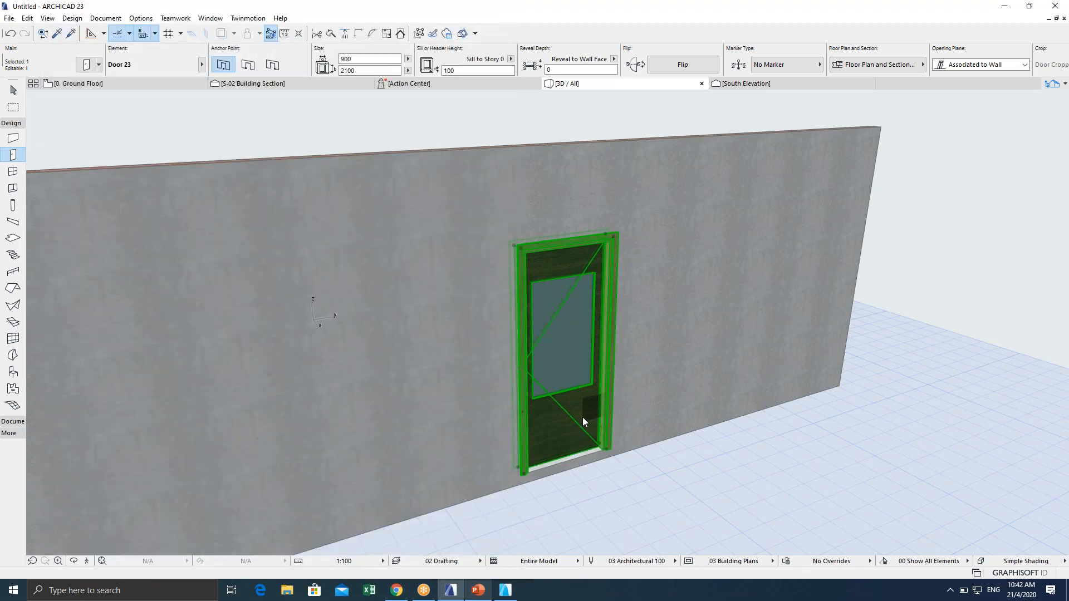
# Inspect the door in 3D, from the knob close up to the whole leaf and frame on both sides of the wall.
pyautogui.scroll(3, 586, 395)
pyautogui.keyDown('shift'); pyautogui.moveTo(588, 372); pyautogui.dragTo(566, 358, button='middle'); pyautogui.keyUp('shift')
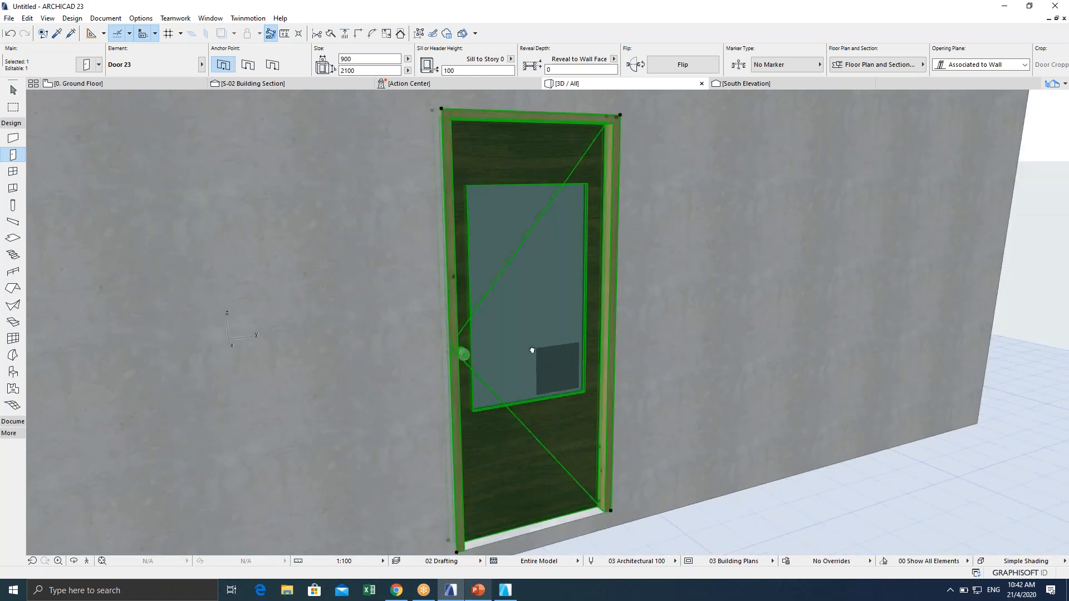
pyautogui.scroll(10, 532, 350)
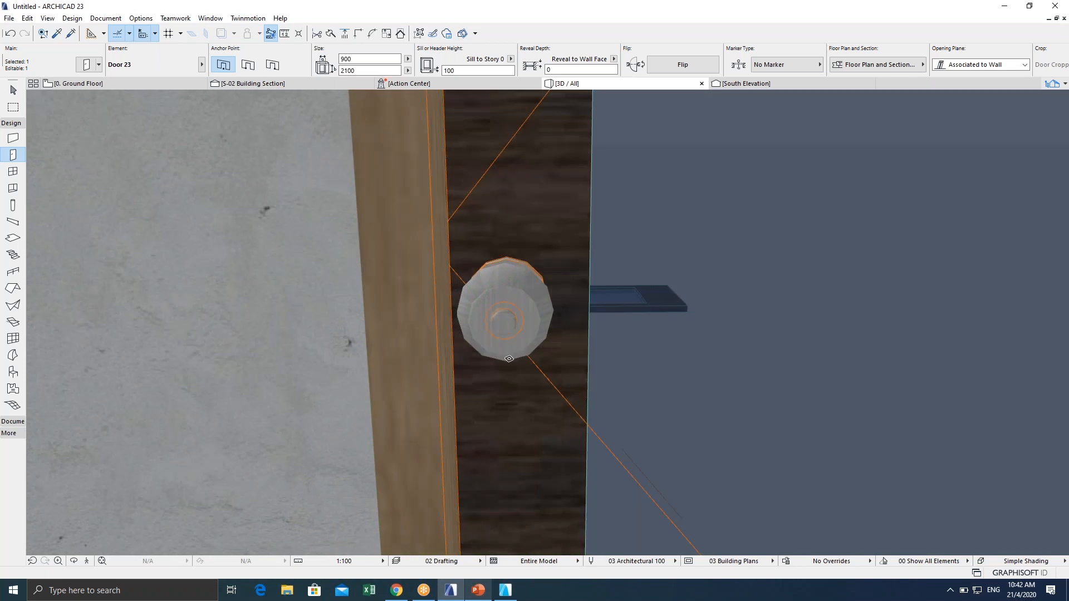
pyautogui.scroll(-10, 509, 359)
pyautogui.scroll(3, 557, 354)
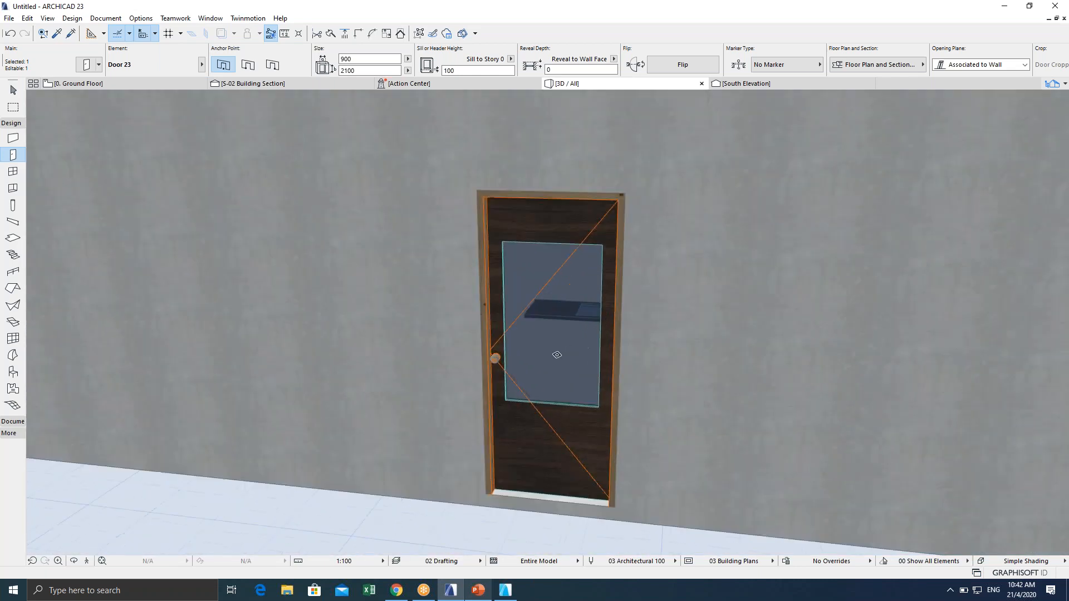
pyautogui.moveTo(537, 341); pyautogui.dragTo(463, 314, button='middle')
pyautogui.scroll(3, 463, 313)
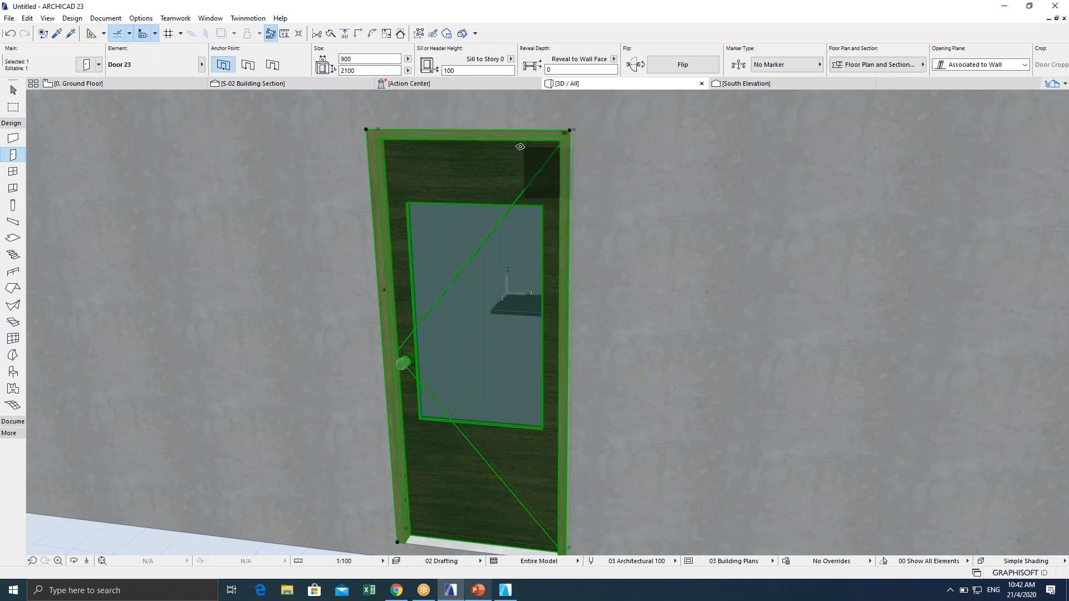
pyautogui.scroll(-1, 447, 296)
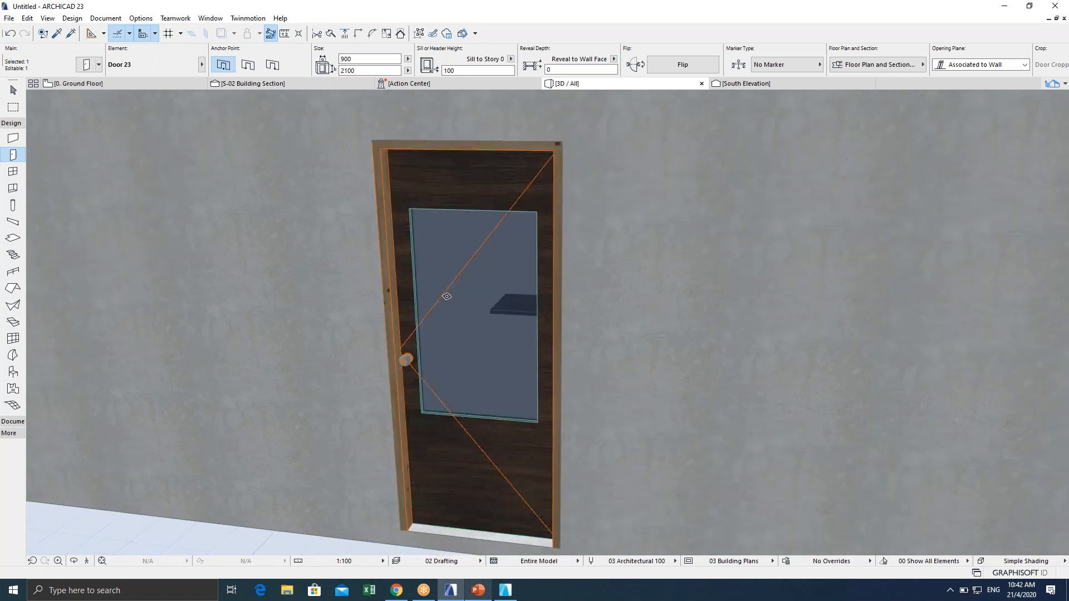
pyautogui.moveTo(447, 296); pyautogui.dragTo(400, 304, button='middle')
# Open the selected door's hinged door settings at the Model Attributes page under Door Settings and Opening.
pyautogui.hotkey('ctrl', 't')
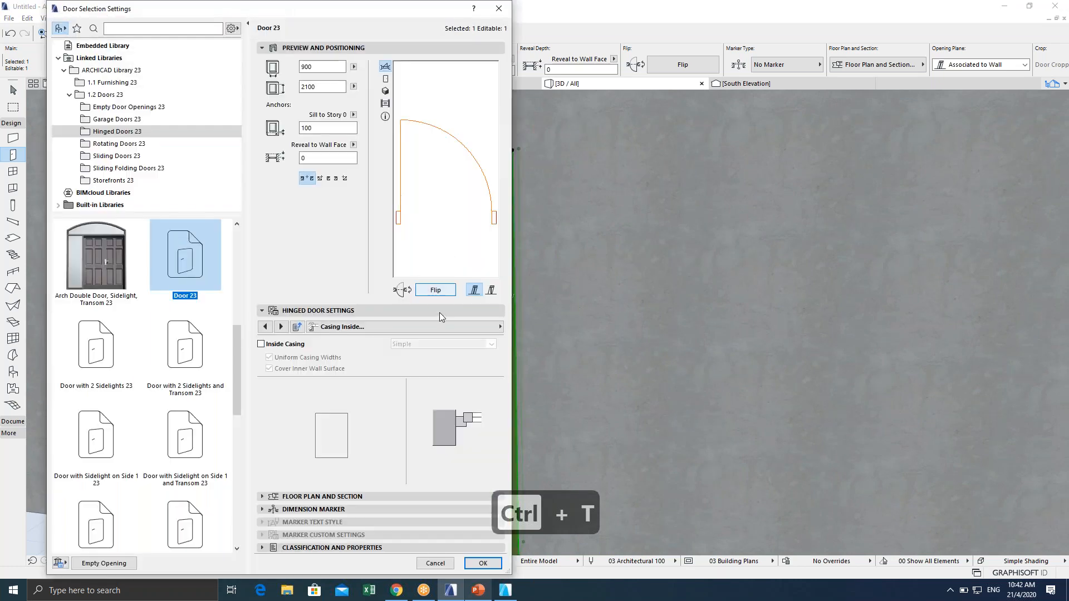
pyautogui.click(265, 327)
pyautogui.click(265, 327)
pyautogui.click(265, 327)
pyautogui.click(265, 327)
pyautogui.click(265, 327)
pyautogui.click(265, 327)
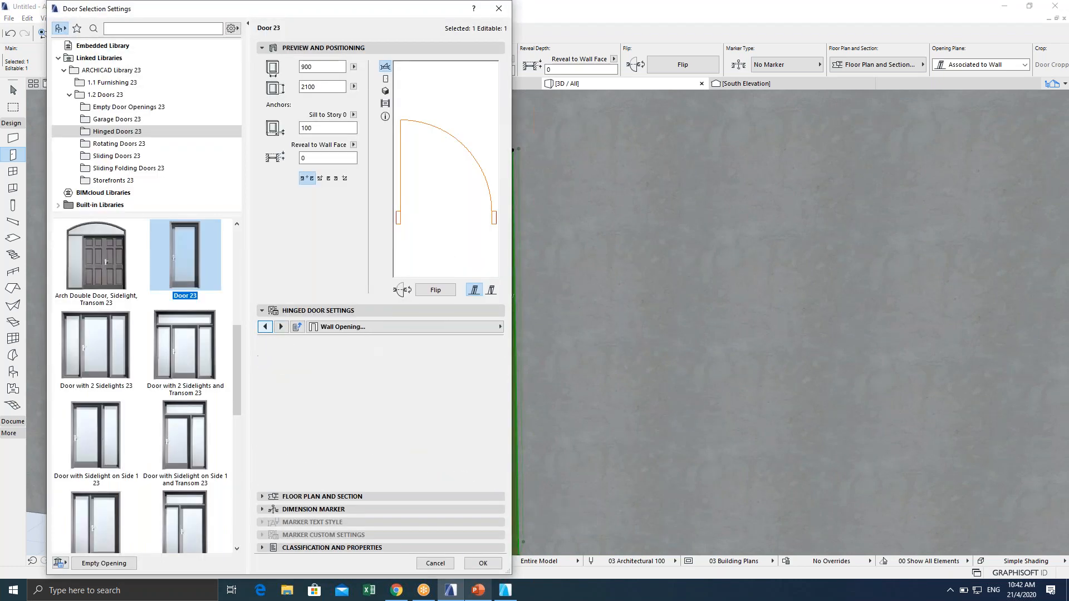
pyautogui.click(265, 327)
pyautogui.click(265, 327)
pyautogui.click(265, 327)
pyautogui.click(265, 327)
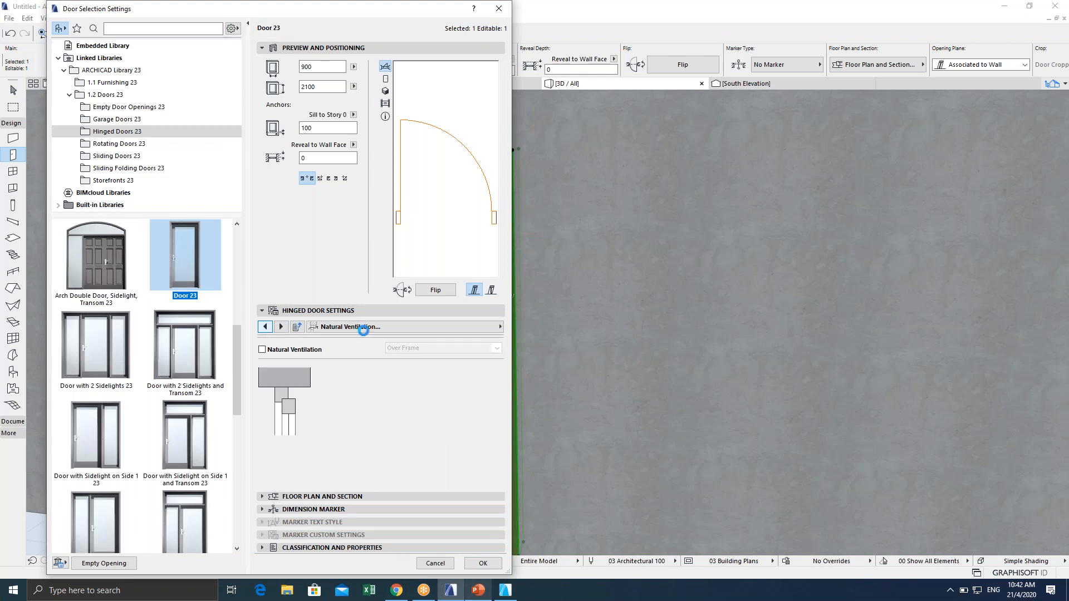
pyautogui.click(379, 327)
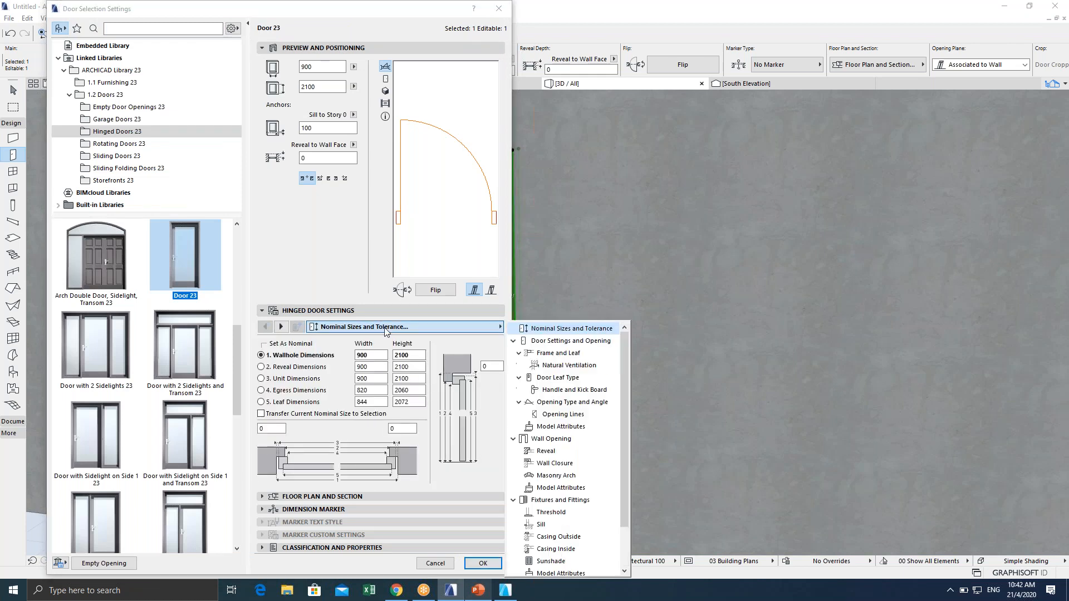
pyautogui.click(555, 427)
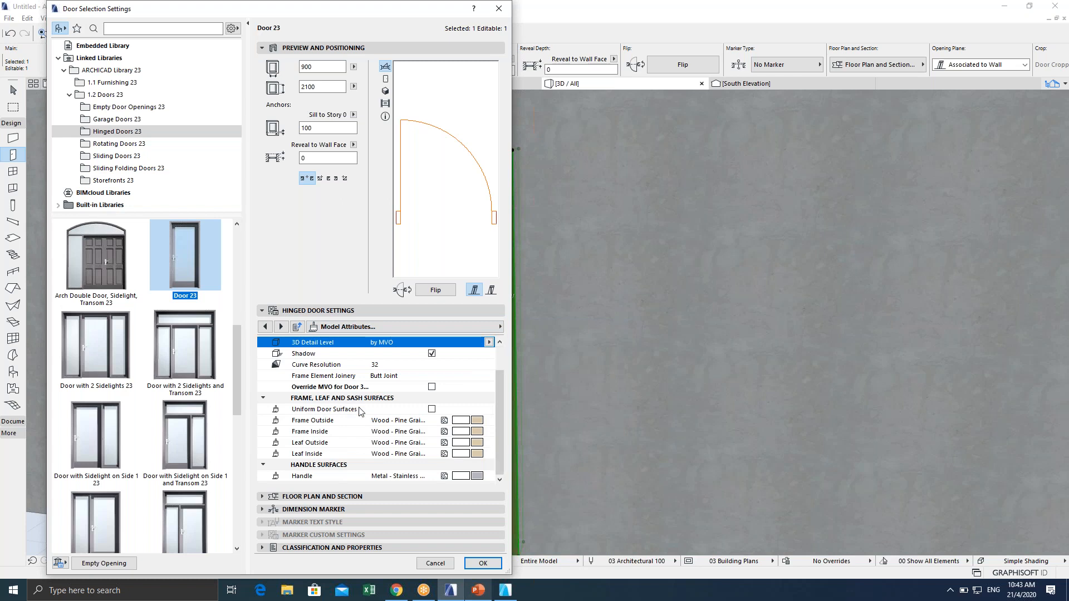
# Turn on Uniform Door Surfaces, set the outside frame surface to Wood - Walnut Horizontal and apply the door settings.
pyautogui.scroll(-1, 355, 408)
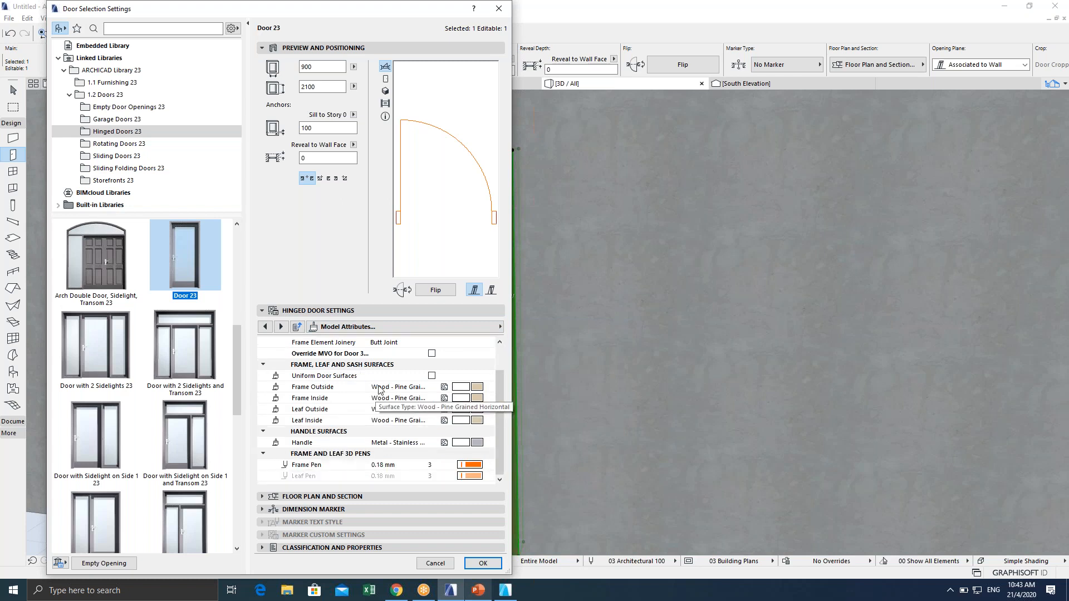
pyautogui.click(432, 376)
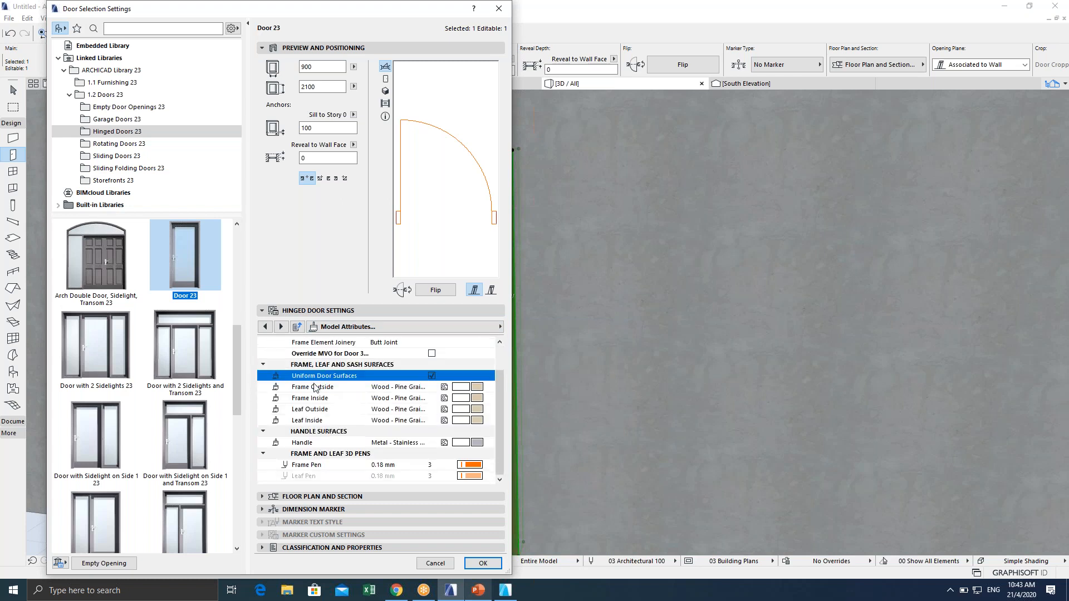
pyautogui.click(477, 387)
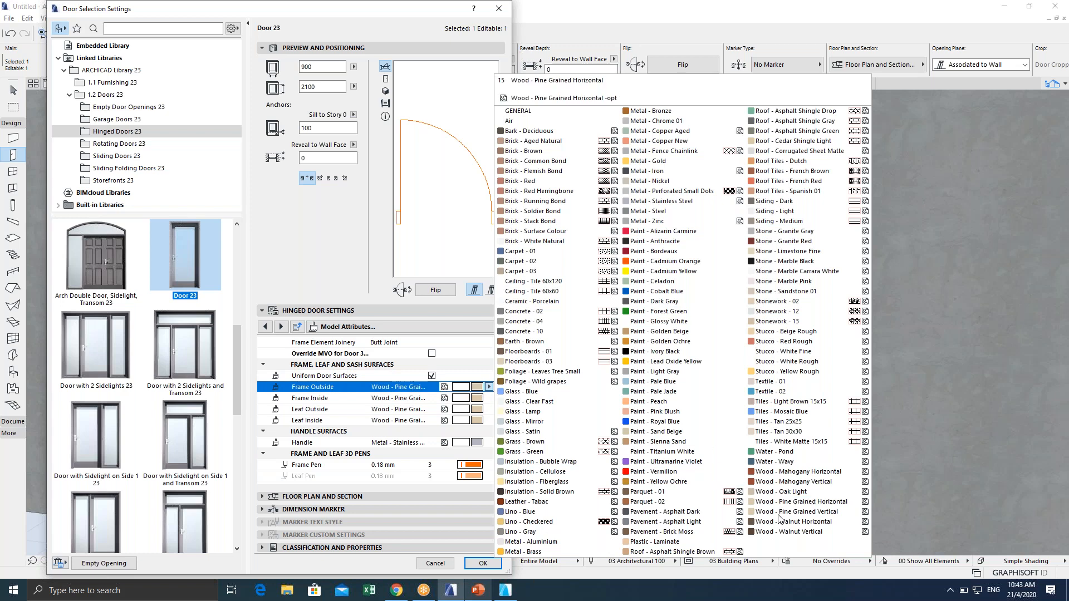
pyautogui.click(783, 523)
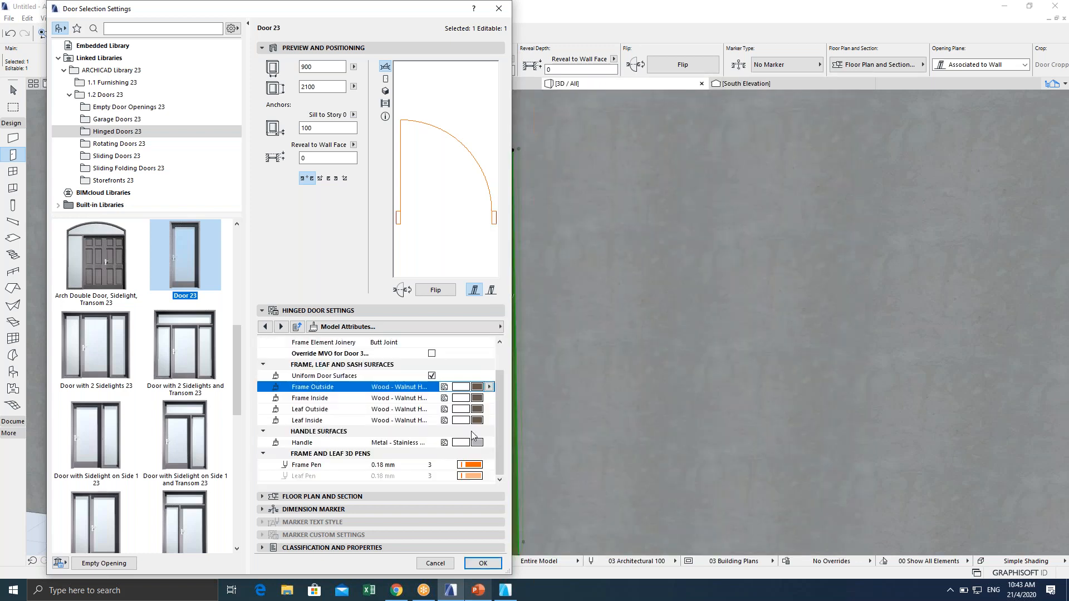
pyautogui.click(483, 563)
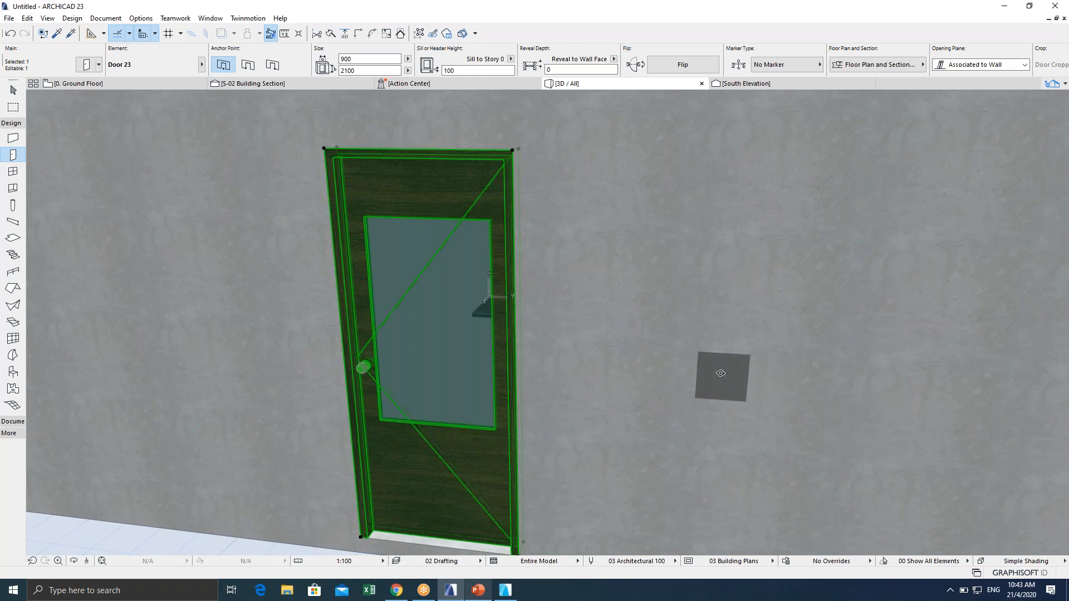
# Inspect the frame and leaf surfaces of the door in 3D from both sides of the wall.
pyautogui.scroll(-10, 683, 360)
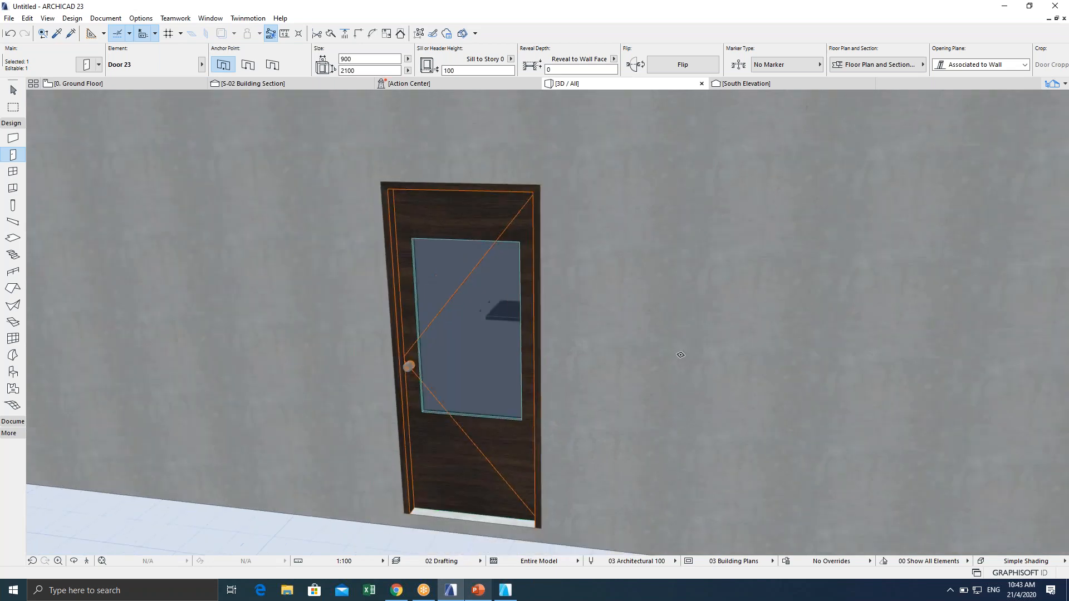
pyautogui.moveTo(604, 379); pyautogui.dragTo(640, 357, button='middle')
pyautogui.scroll(2, 640, 357)
pyautogui.scroll(-2, 362, 392)
pyautogui.scroll(-2, 573, 387)
pyautogui.keyDown('shift'); pyautogui.moveTo(356, 385); pyautogui.dragTo(562, 385, button='middle'); pyautogui.keyUp('shift')
pyautogui.scroll(2, 515, 383)
pyautogui.scroll(2, 524, 383)
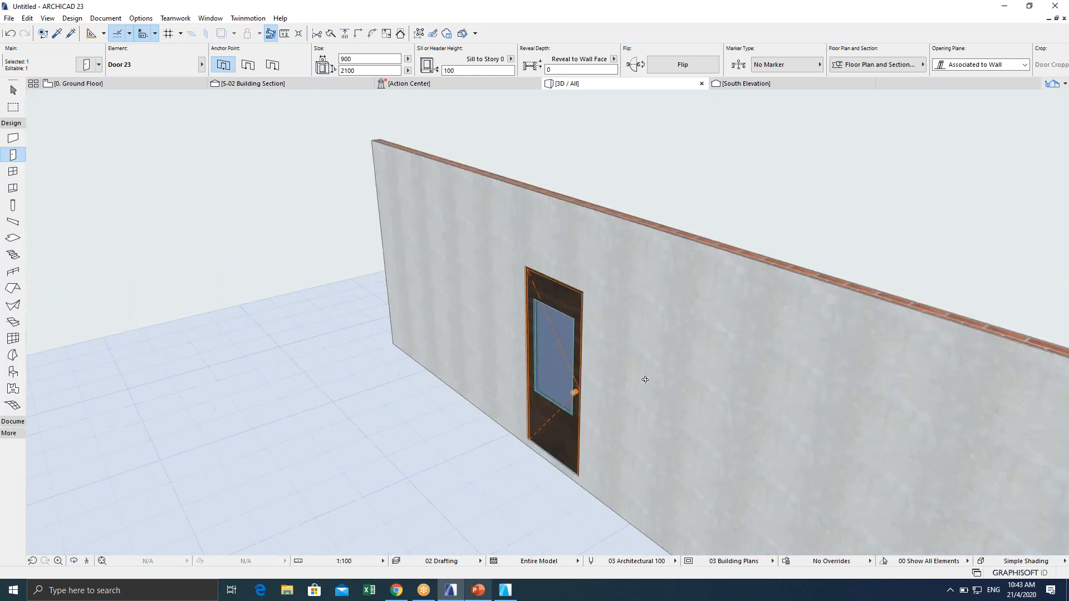
pyautogui.keyDown('shift'); pyautogui.moveTo(644, 377); pyautogui.dragTo(768, 377, button='middle'); pyautogui.keyUp('shift')
pyautogui.scroll(2, 562, 390)
pyautogui.keyDown('shift'); pyautogui.moveTo(646, 367); pyautogui.dragTo(510, 439, button='middle'); pyautogui.keyUp('shift')
pyautogui.scroll(1, 639, 405)
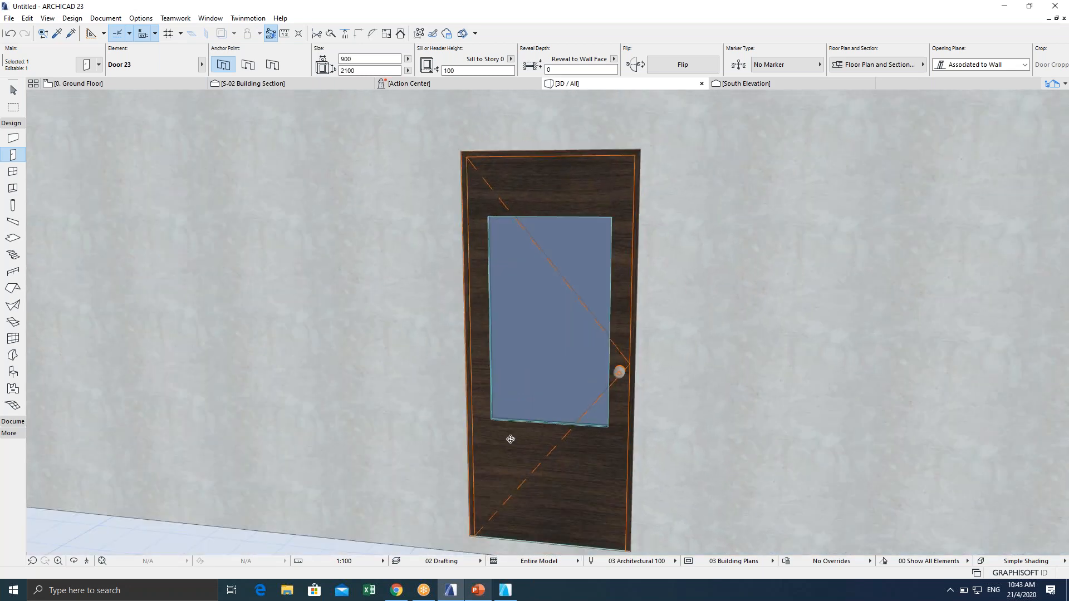
pyautogui.scroll(-1, 590, 407)
pyautogui.keyDown('shift'); pyautogui.moveTo(590, 407); pyautogui.dragTo(556, 421, button='middle'); pyautogui.keyUp('shift')
# Deselect the door and leave the Door tool without placing another door.
pyautogui.press('Escape')
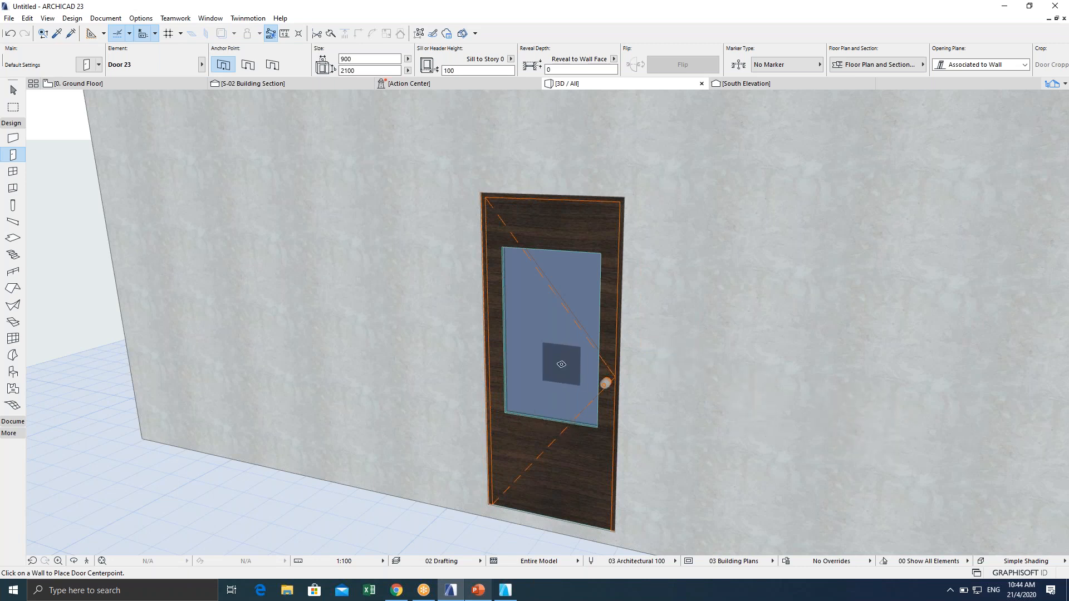
pyautogui.scroll(-5, 551, 370)
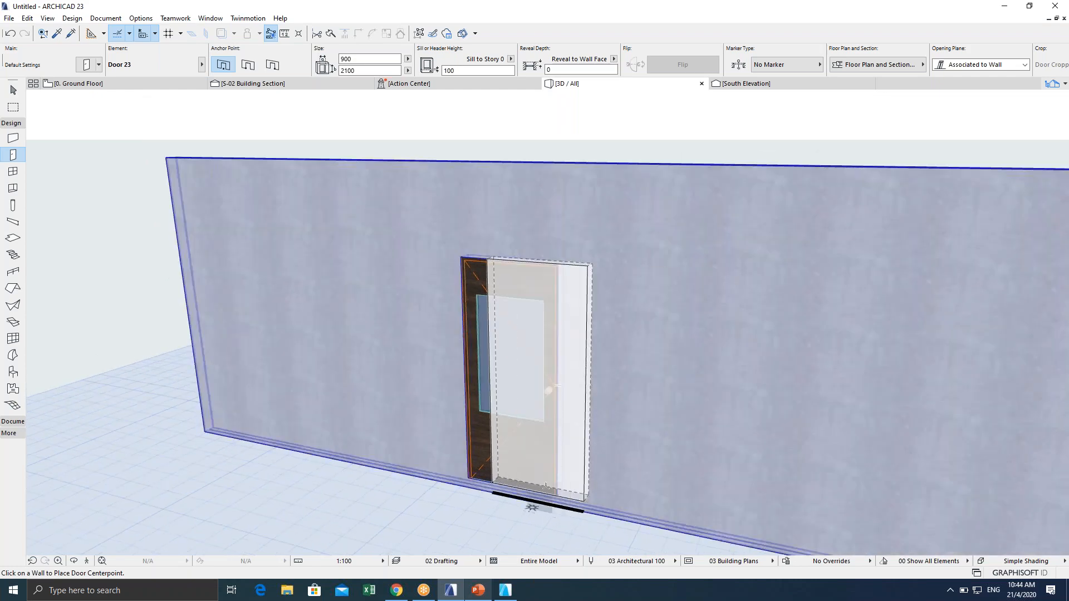
pyautogui.click(546, 486)
pyautogui.press('Escape')
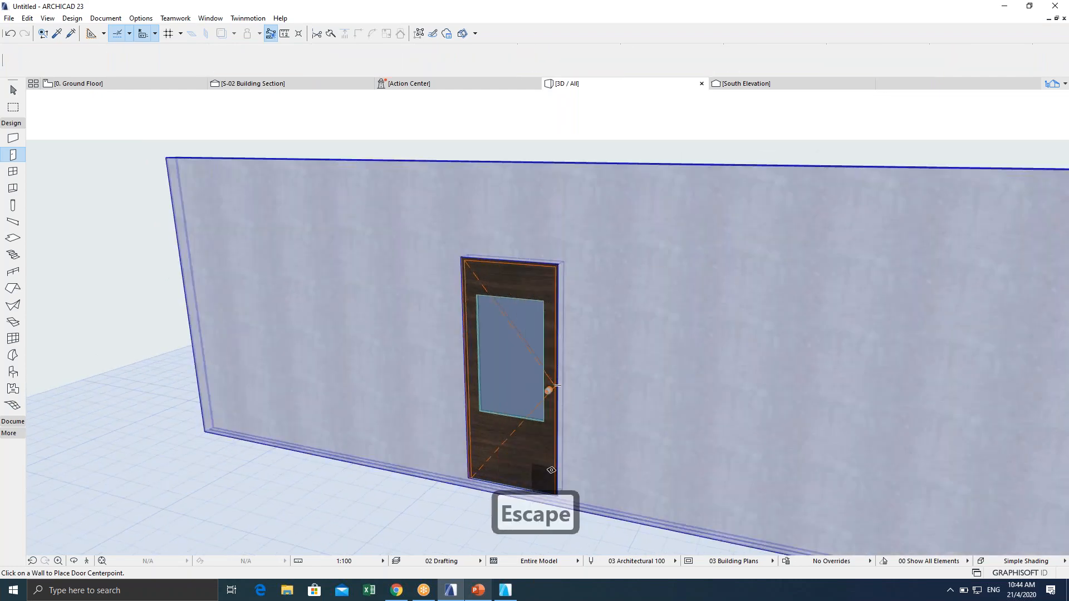
pyautogui.scroll(3, 573, 447)
pyautogui.scroll(-1, 602, 374)
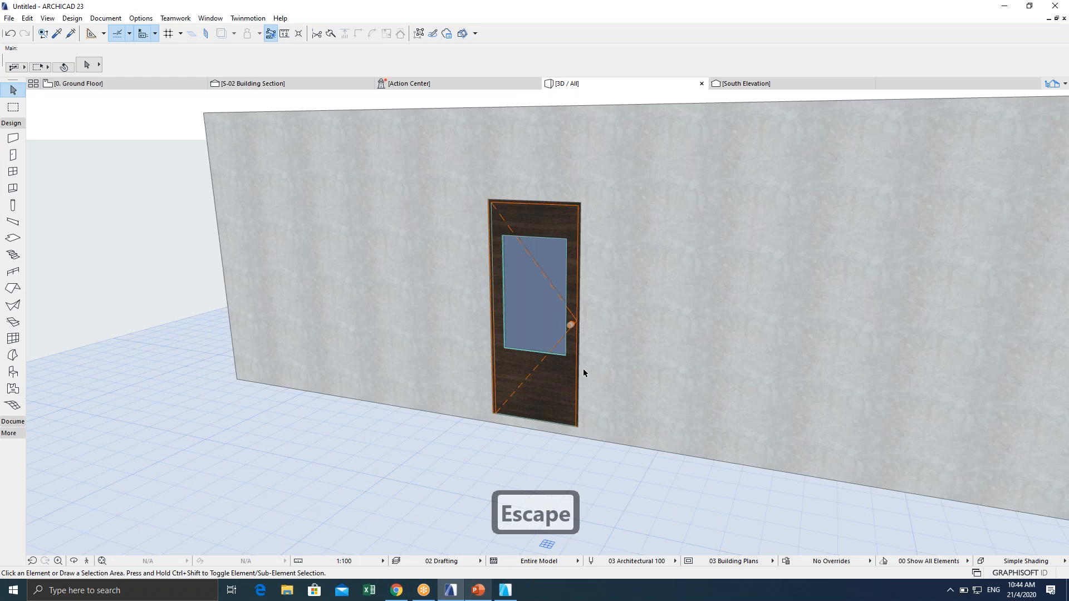
# Select the glazed door itself, rather than the wall, from the opposite side of the wall.
pyautogui.scroll(-2, 583, 368)
pyautogui.keyDown('shift'); pyautogui.moveTo(586, 372); pyautogui.dragTo(517, 332, button='middle'); pyautogui.keyUp('shift')
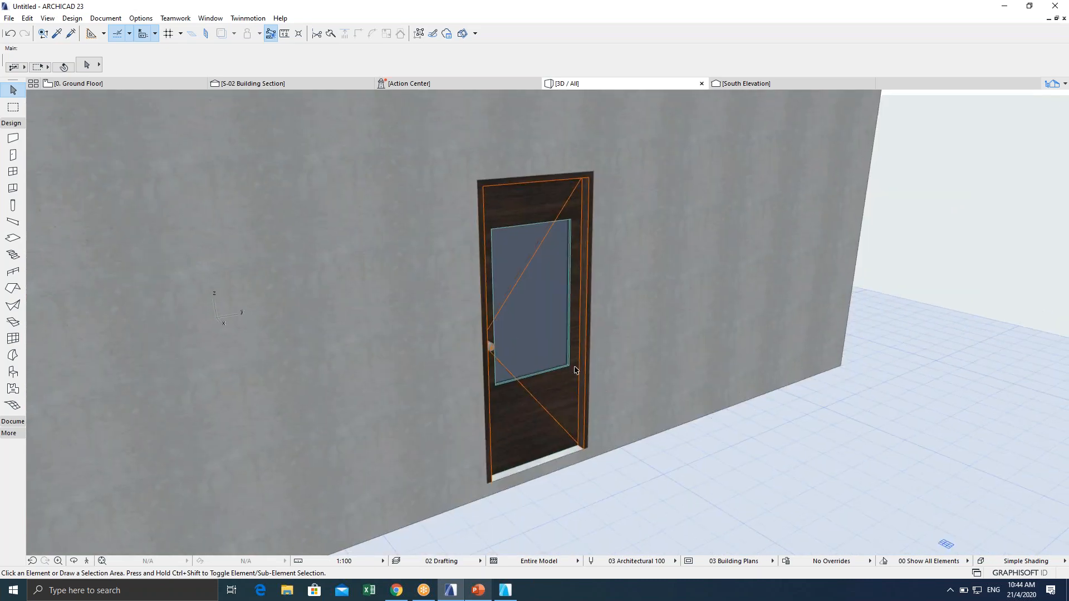
pyautogui.moveTo(576, 371); pyautogui.dragTo(499, 322, button='middle')
pyautogui.moveTo(516, 394); pyautogui.dragTo(530, 425, button='middle')
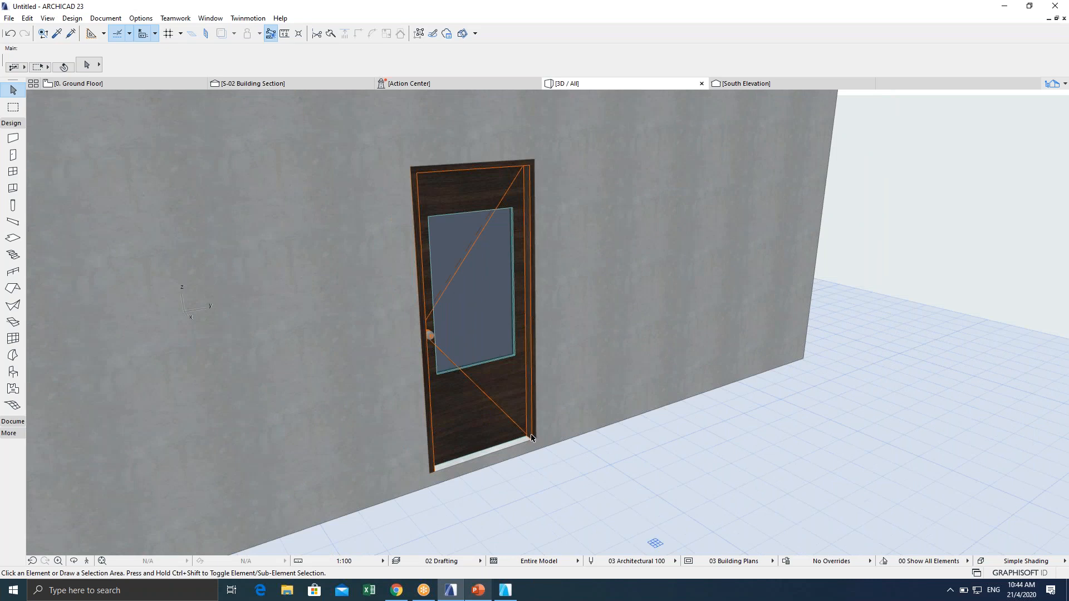
pyautogui.click(536, 438)
pyautogui.press('Escape')
pyautogui.press('Escape')
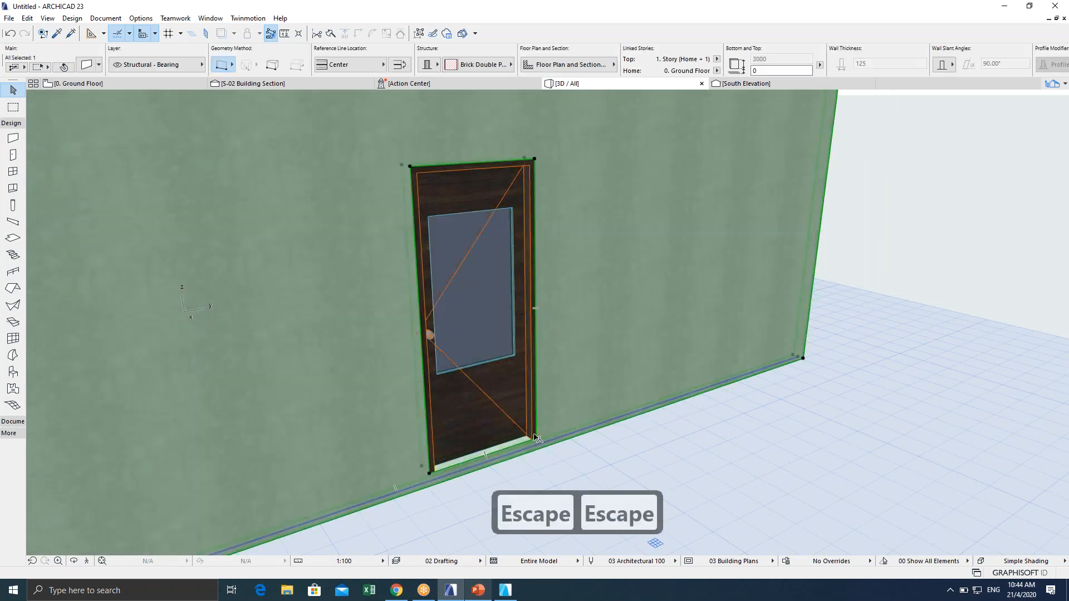
pyautogui.press('Escape')
pyautogui.click(526, 440)
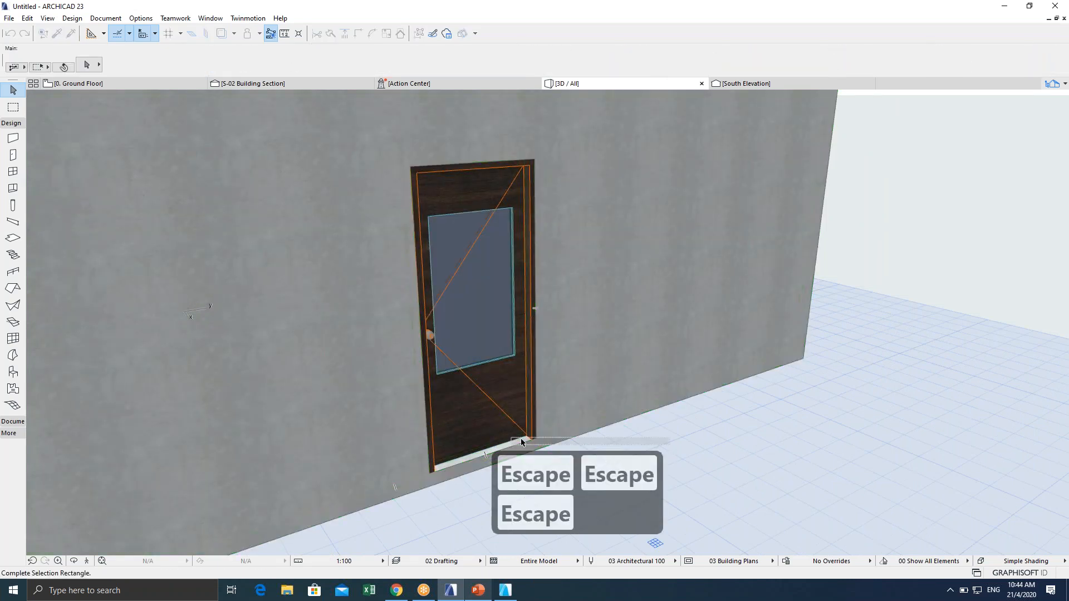
pyautogui.press('Escape')
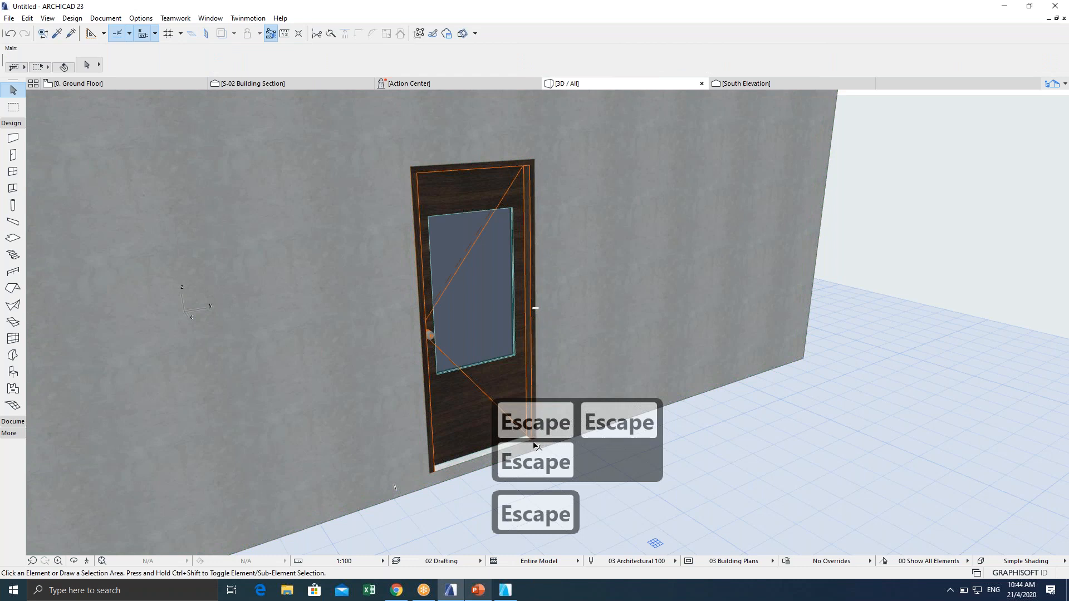
pyautogui.click(415, 174)
pyautogui.moveTo(449, 183); pyautogui.dragTo(338, 190, button='middle')
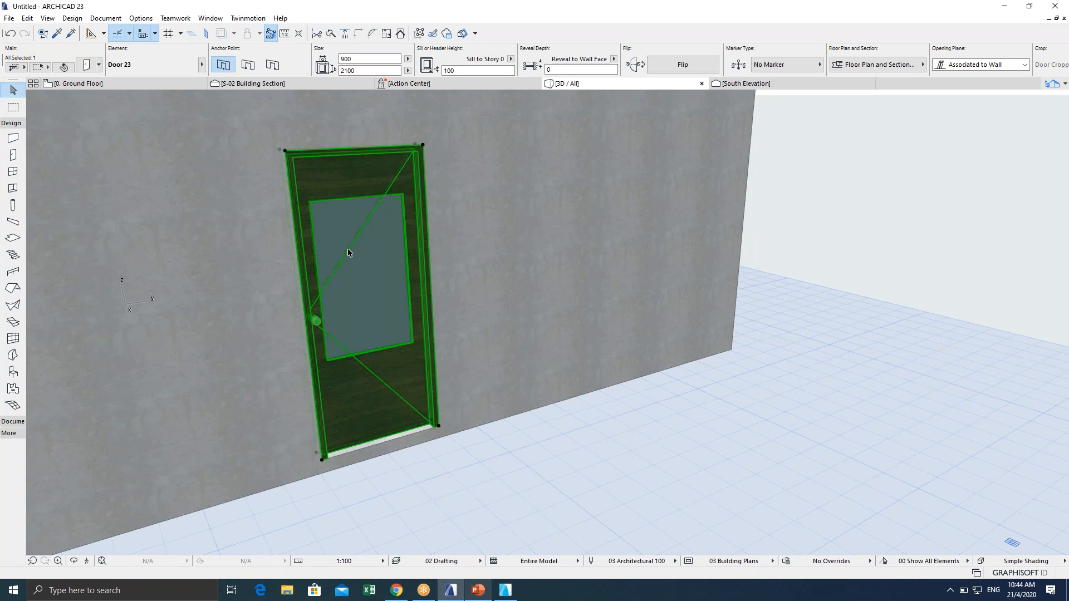
# Review the door leaf and handle choices in Door Settings and Opening, keep Knob 3 and confirm the settings.
pyautogui.hotkey('ctrl', 't')
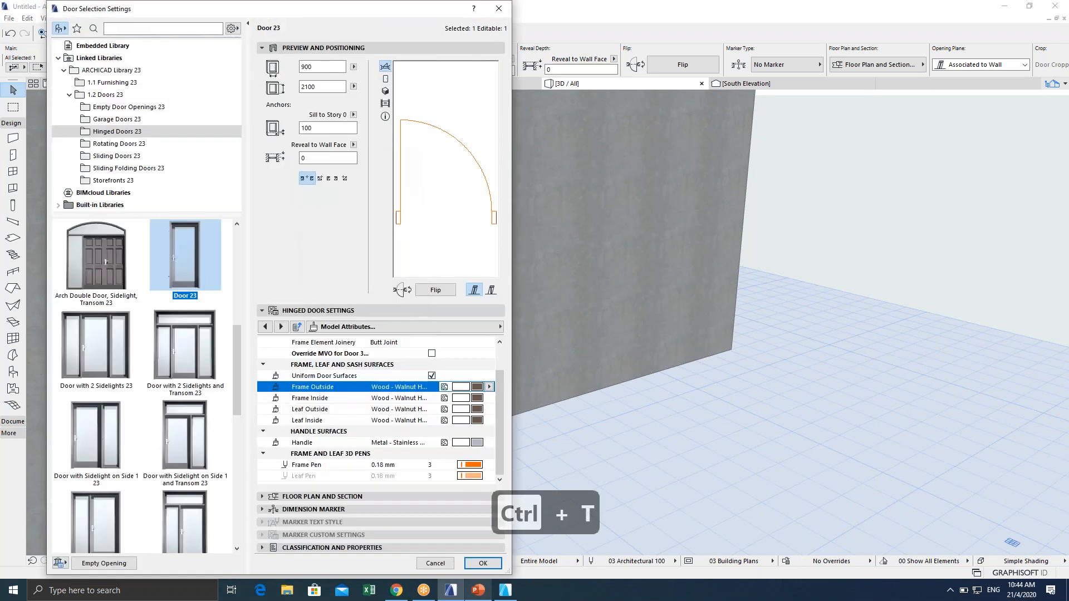
pyautogui.click(356, 330)
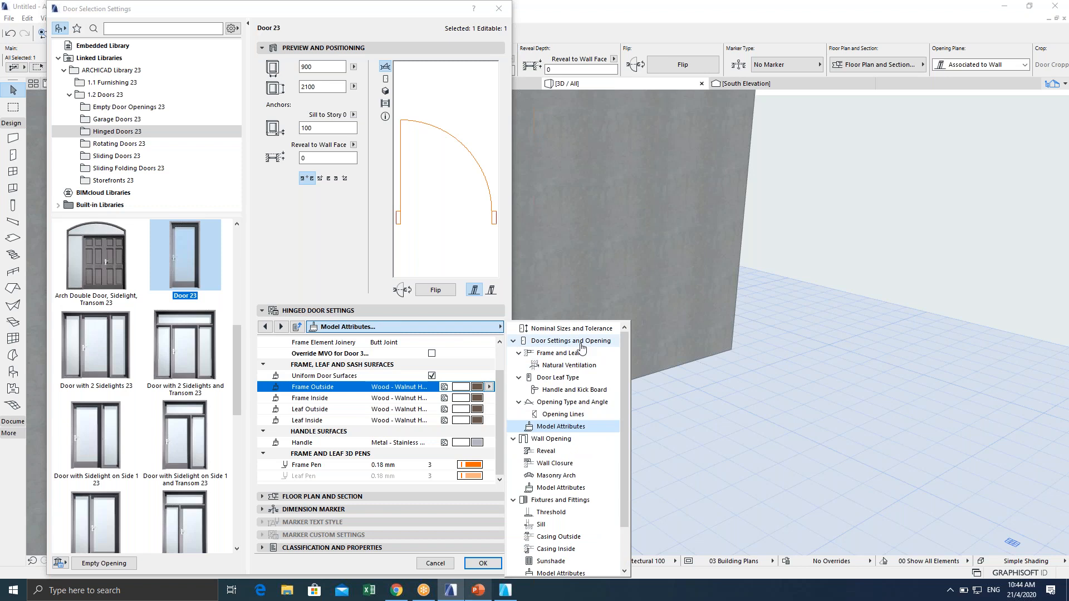
pyautogui.click(580, 342)
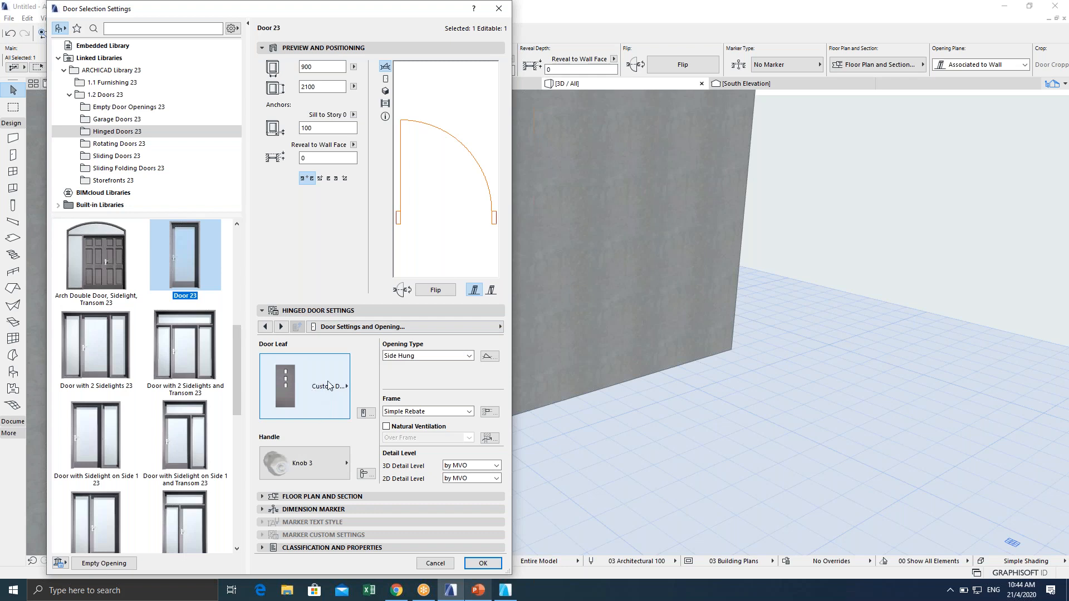
pyautogui.click(307, 466)
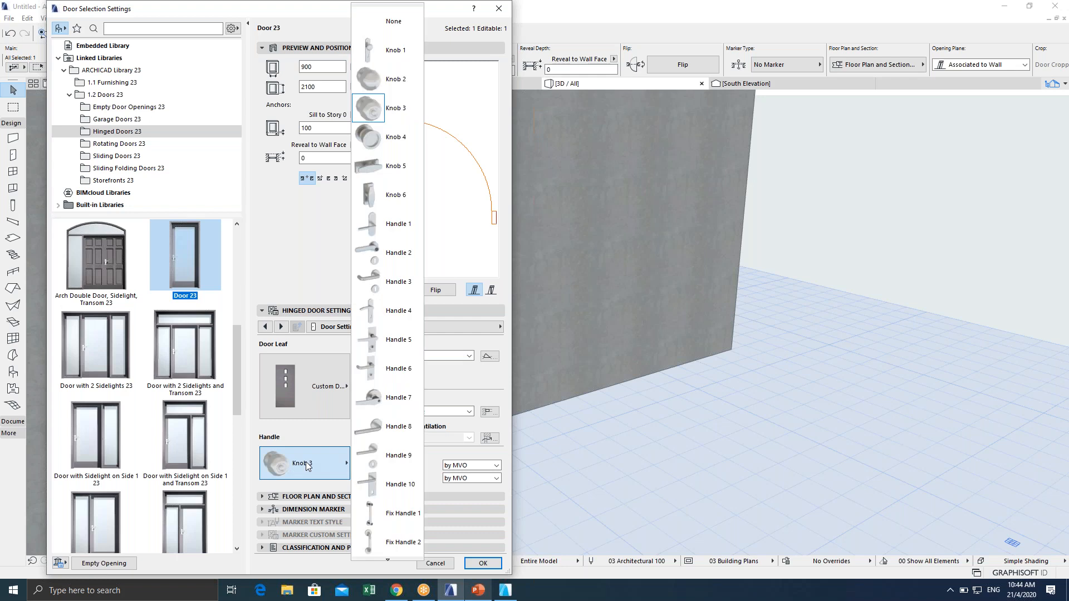
pyautogui.click(399, 106)
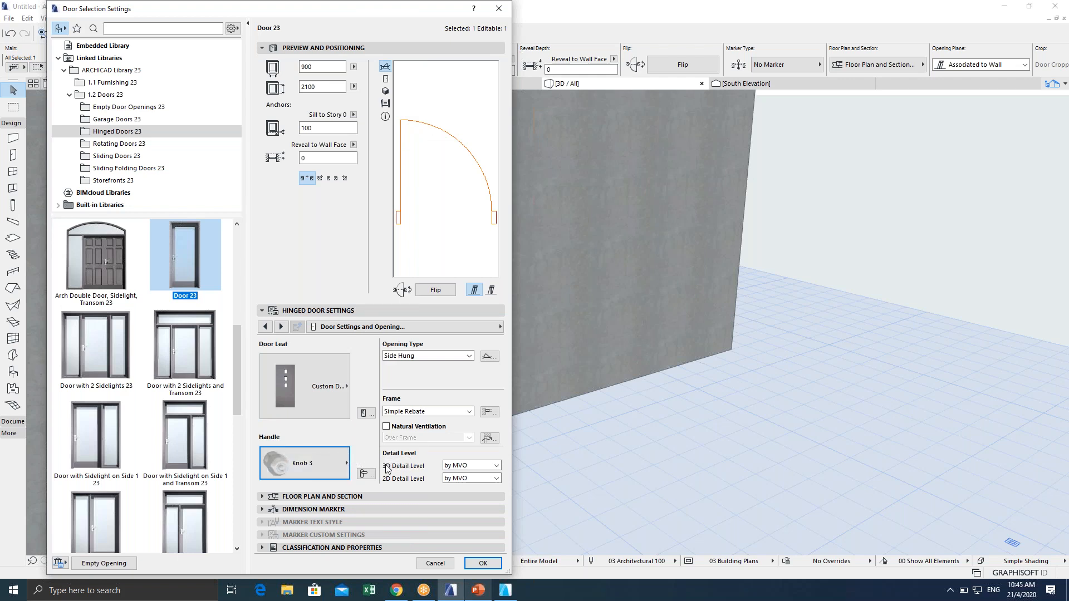
pyautogui.click(472, 564)
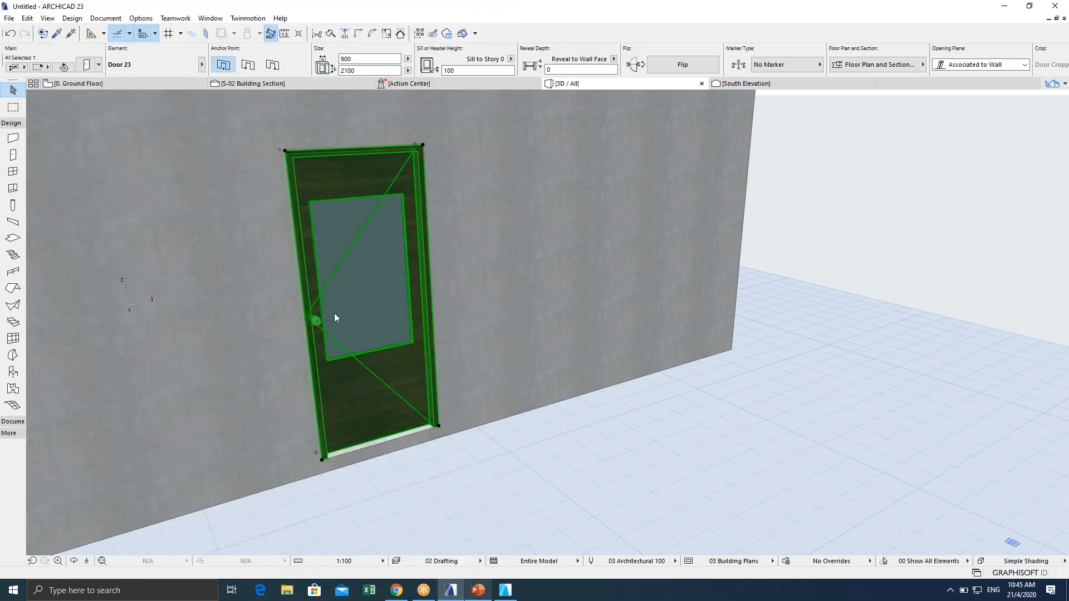
# Inspect the door in 3D from the knob close up to the whole wall, and clear the selection.
pyautogui.scroll(6, 323, 323)
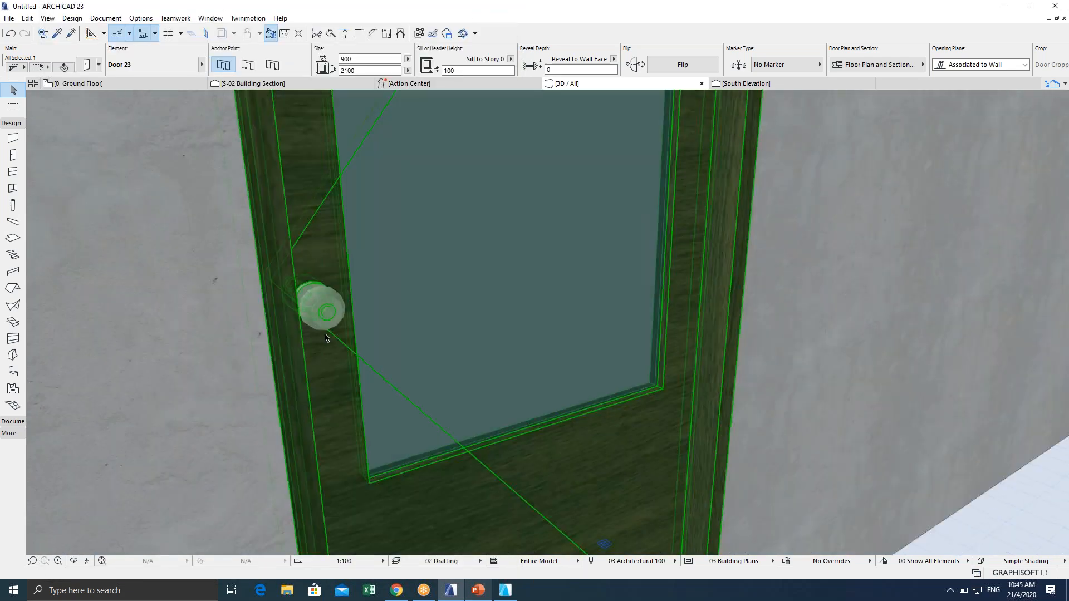
pyautogui.scroll(-1, 329, 338)
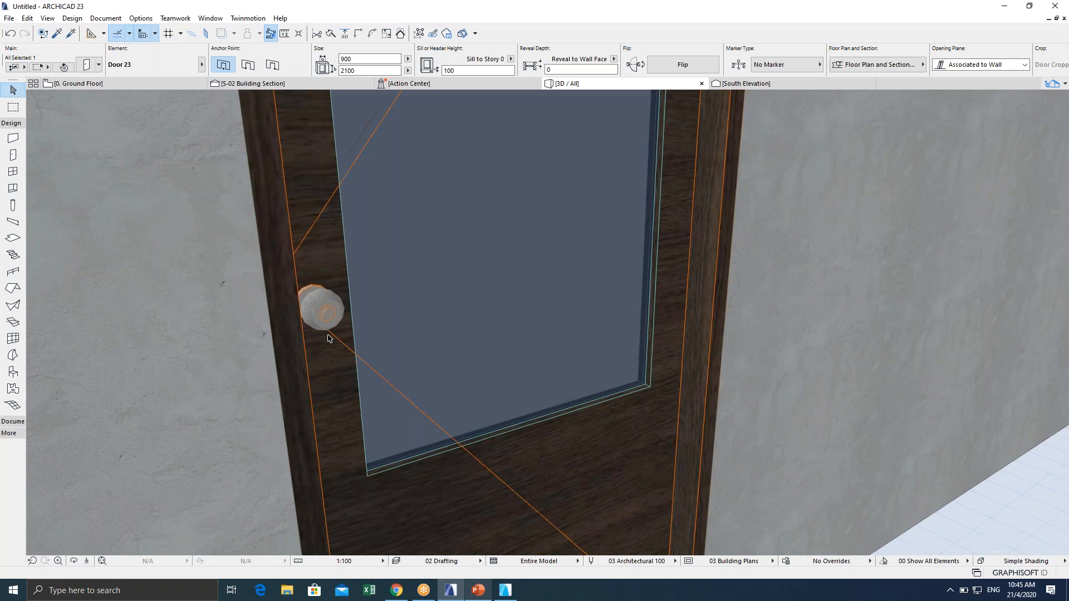
pyautogui.scroll(-2, 356, 357)
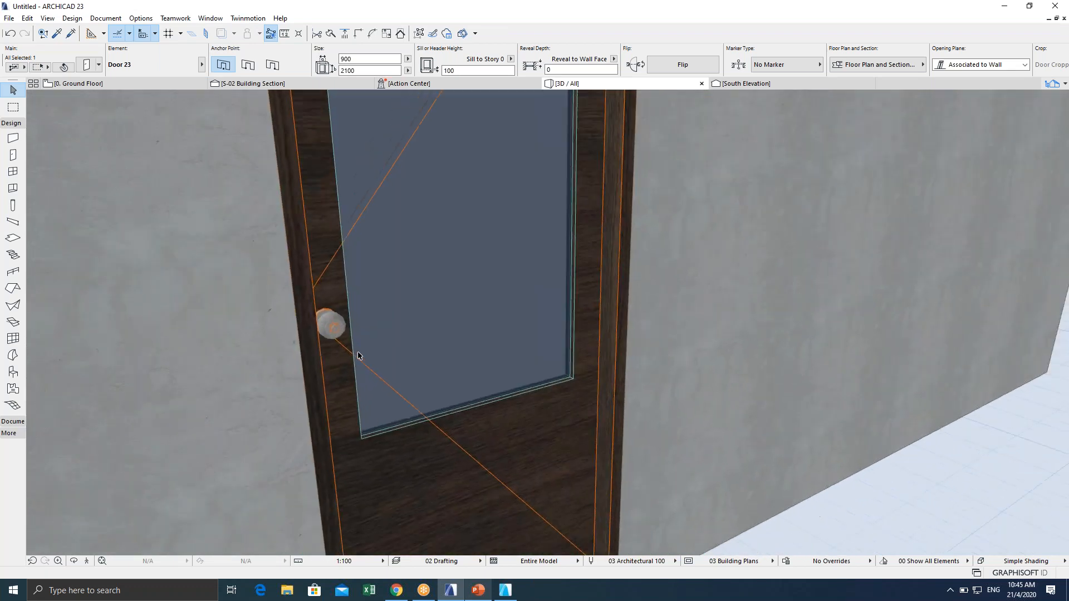
pyautogui.keyDown('shift'); pyautogui.moveTo(312, 345); pyautogui.dragTo(369, 360, button='middle'); pyautogui.keyUp('shift')
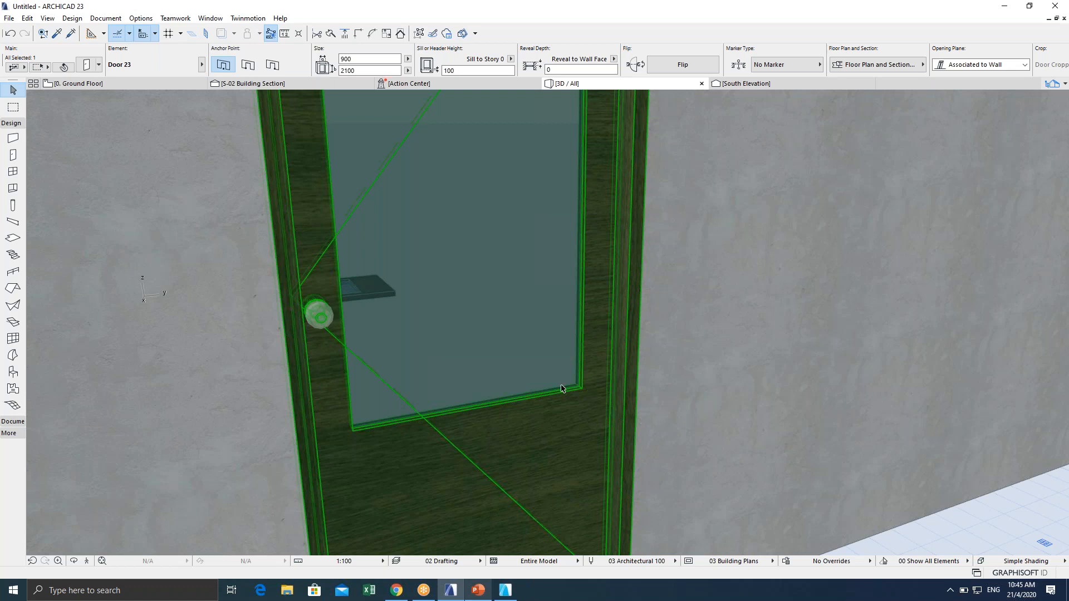
pyautogui.scroll(-10, 568, 383)
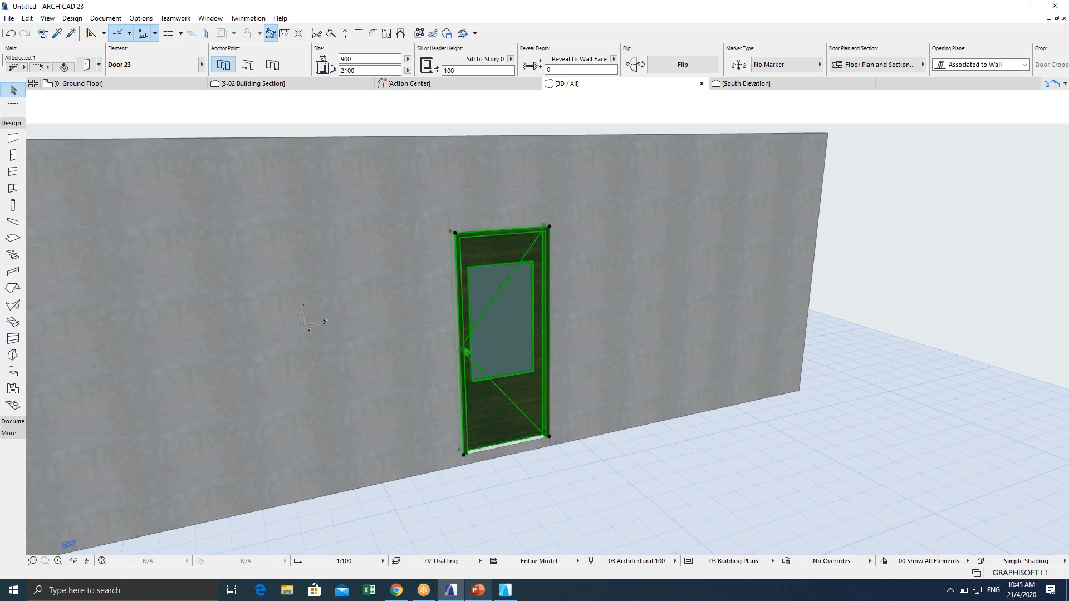
pyautogui.press('Escape')
pyautogui.press('Escape')
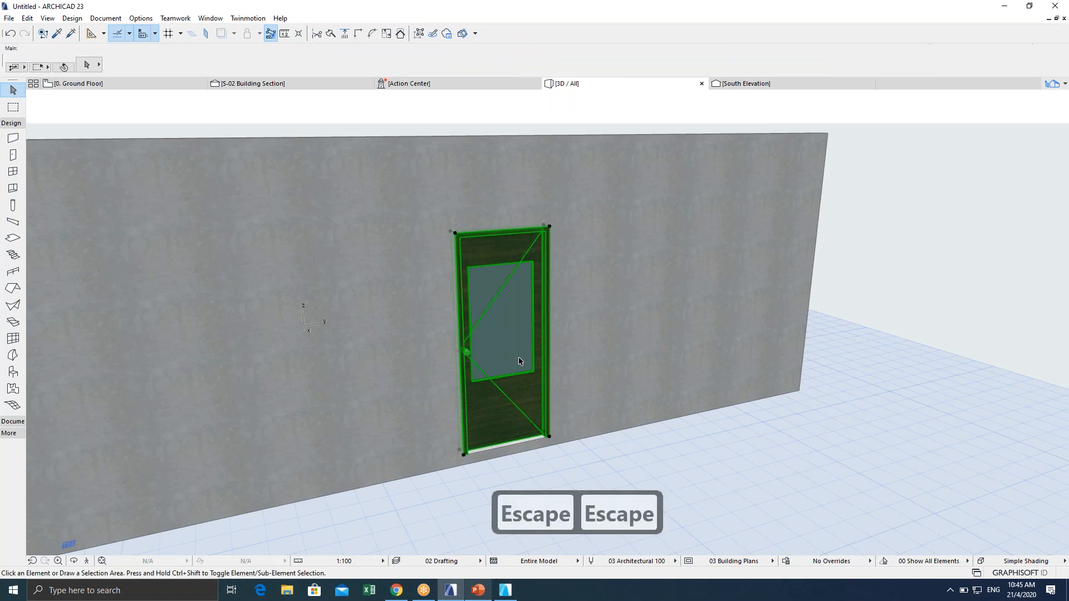
# Examine the glazed door and its wall in 3D from close up, above and an oblique front angle.
pyautogui.scroll(2, 519, 358)
pyautogui.moveTo(506, 352); pyautogui.dragTo(492, 347, button='middle')
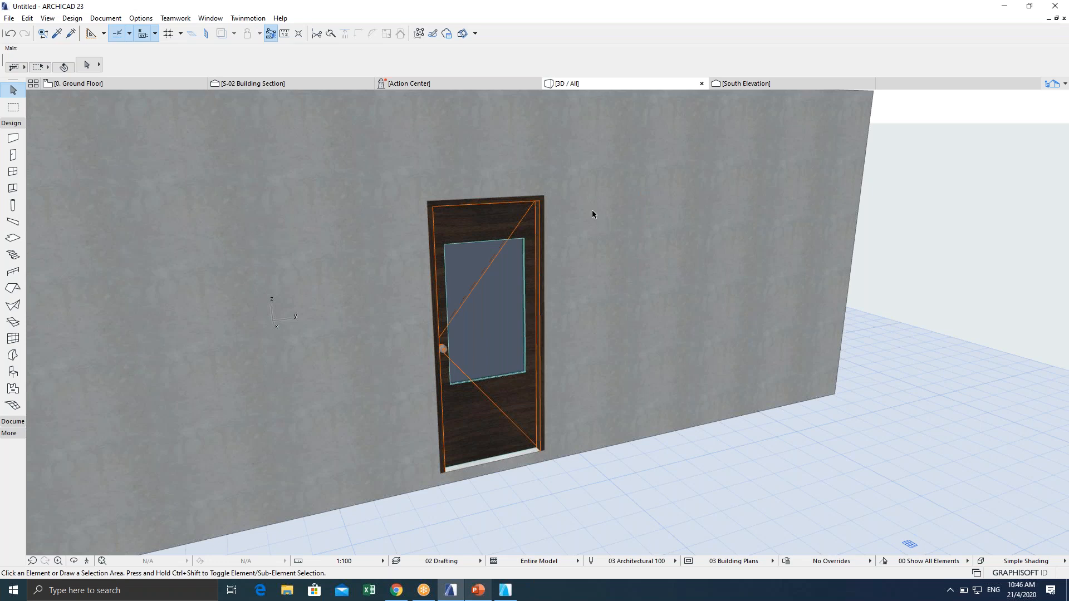
pyautogui.click(442, 476)
pyautogui.scroll(-5, 416, 360)
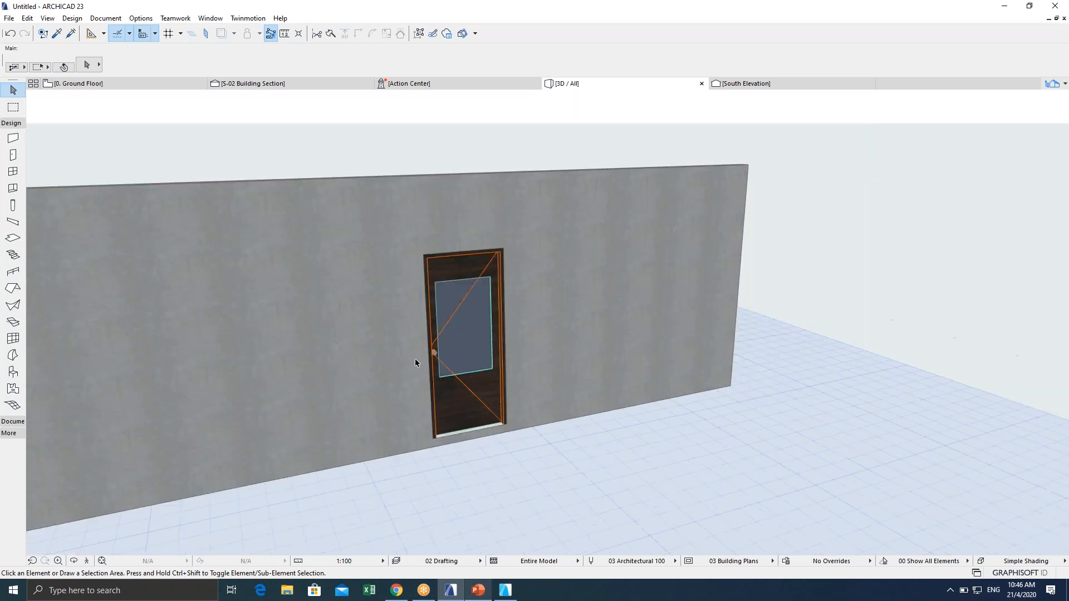
pyautogui.keyDown('shift'); pyautogui.moveTo(416, 360); pyautogui.dragTo(238, 365, button='middle'); pyautogui.keyUp('shift')
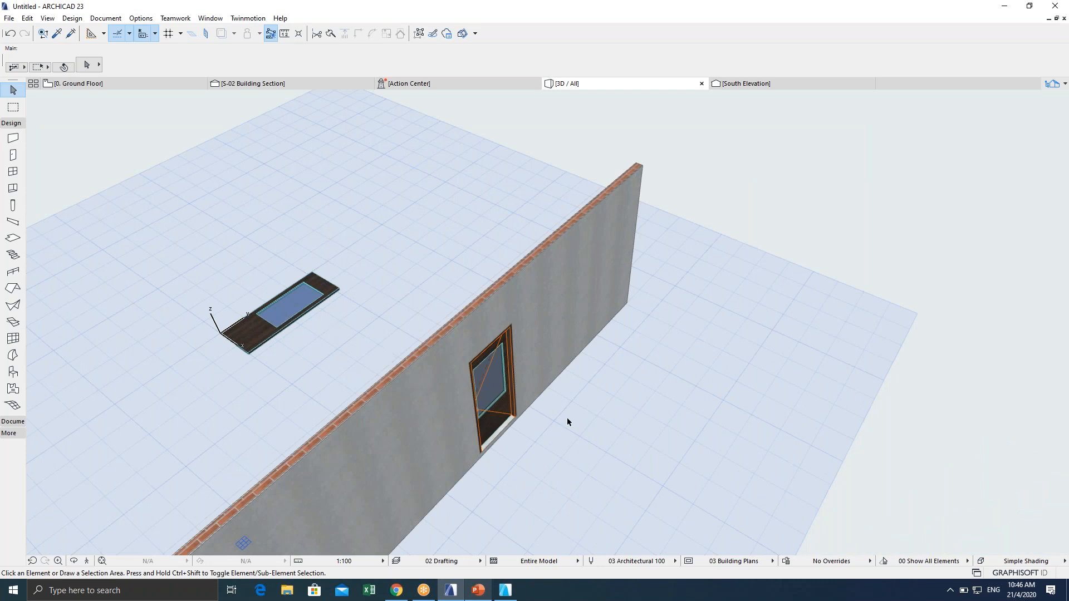
pyautogui.scroll(3, 567, 416)
pyautogui.keyDown('shift'); pyautogui.moveTo(456, 378); pyautogui.dragTo(343, 234, button='middle'); pyautogui.keyUp('shift')
pyautogui.scroll(2, 343, 234)
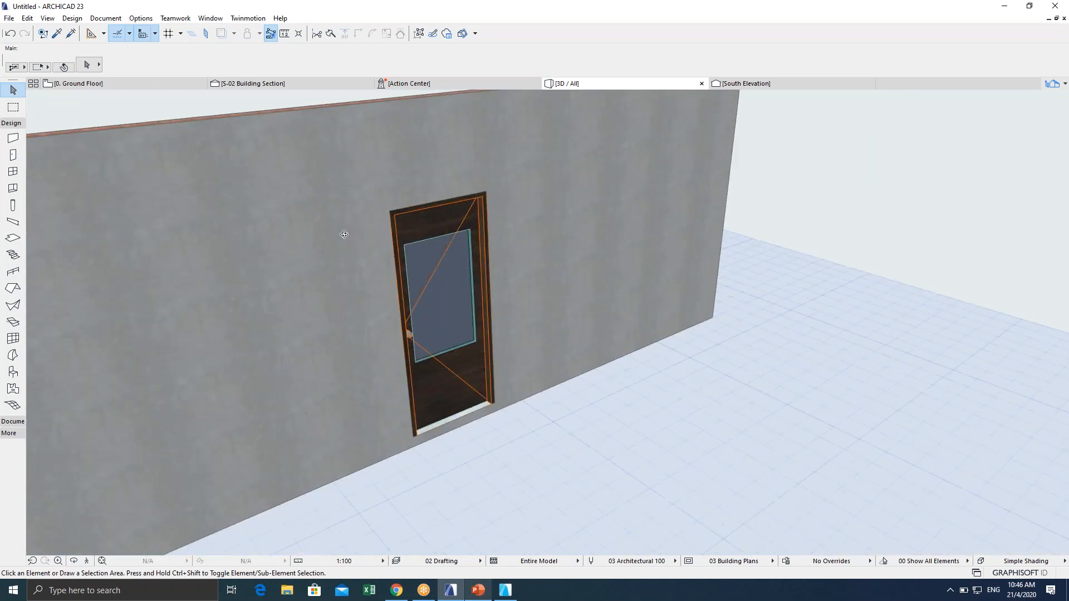
# Set the glazed door's width to 1000 in its selection settings and clear the selection.
pyautogui.click(435, 259)
pyautogui.hotkey('ctrl', 't')
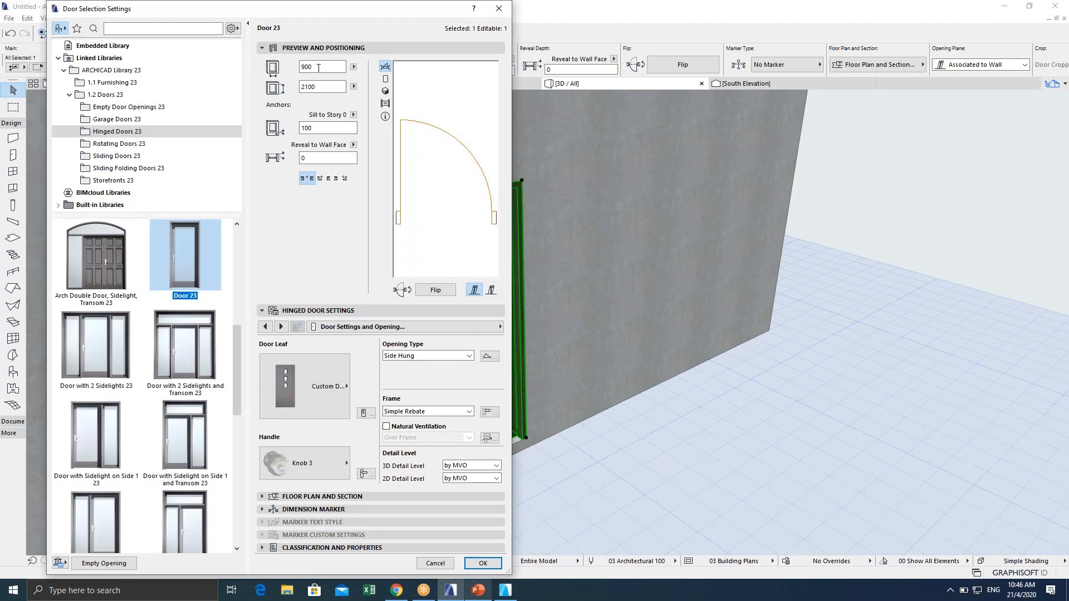
pyautogui.doubleClick(319, 67)
pyautogui.write('1000')
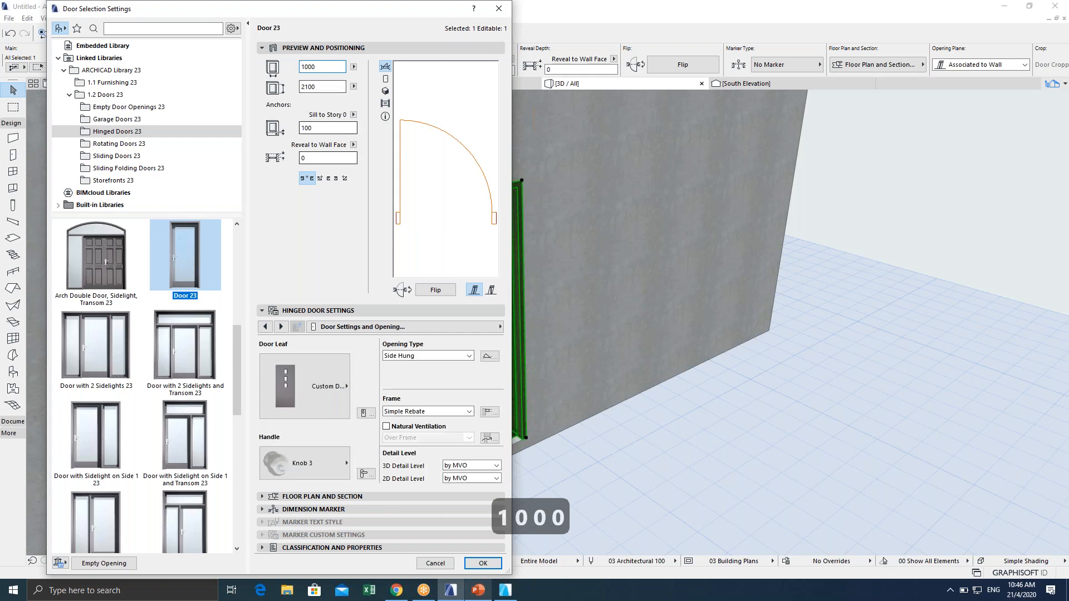
pyautogui.click(482, 563)
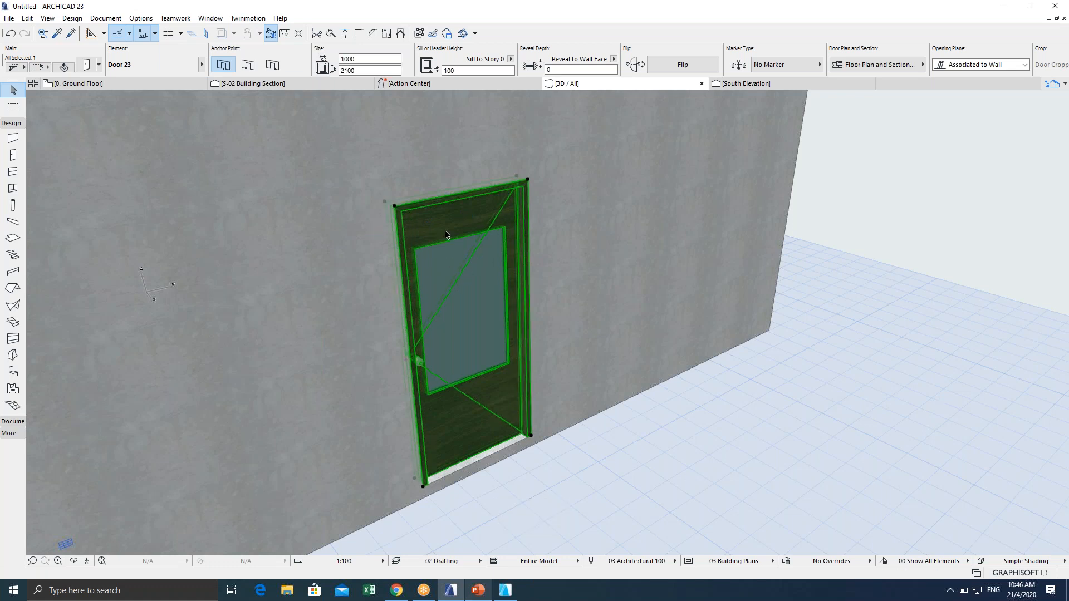
pyautogui.click(537, 477)
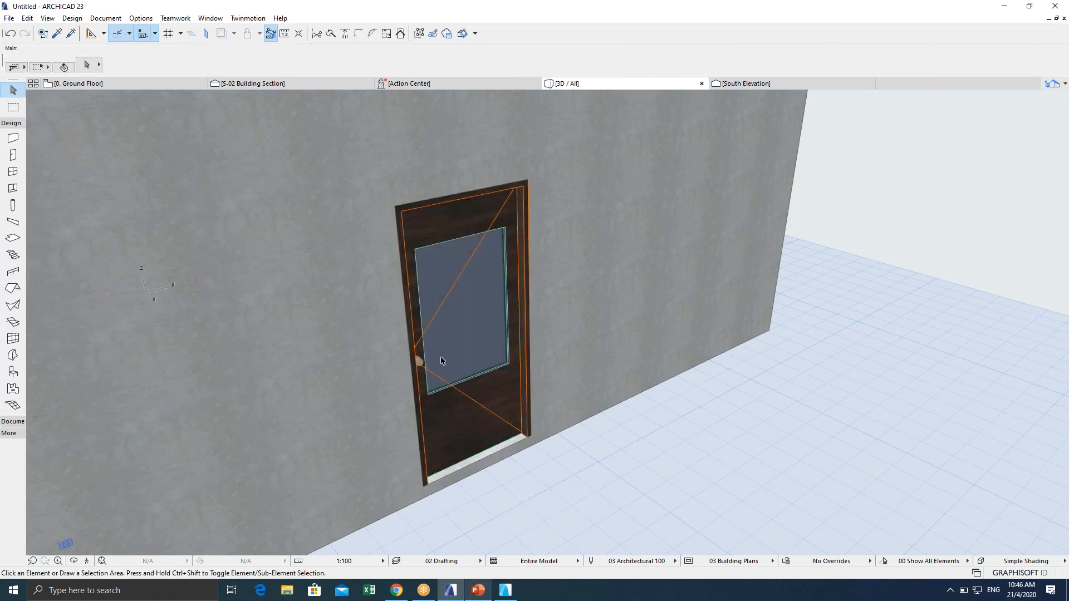
# Inspect the widened door in 3D, checking its glass panel, knob and frame from several angles and distances.
pyautogui.scroll(2, 424, 360)
pyautogui.moveTo(424, 360); pyautogui.dragTo(368, 389, button='middle')
pyautogui.scroll(-1, 435, 300)
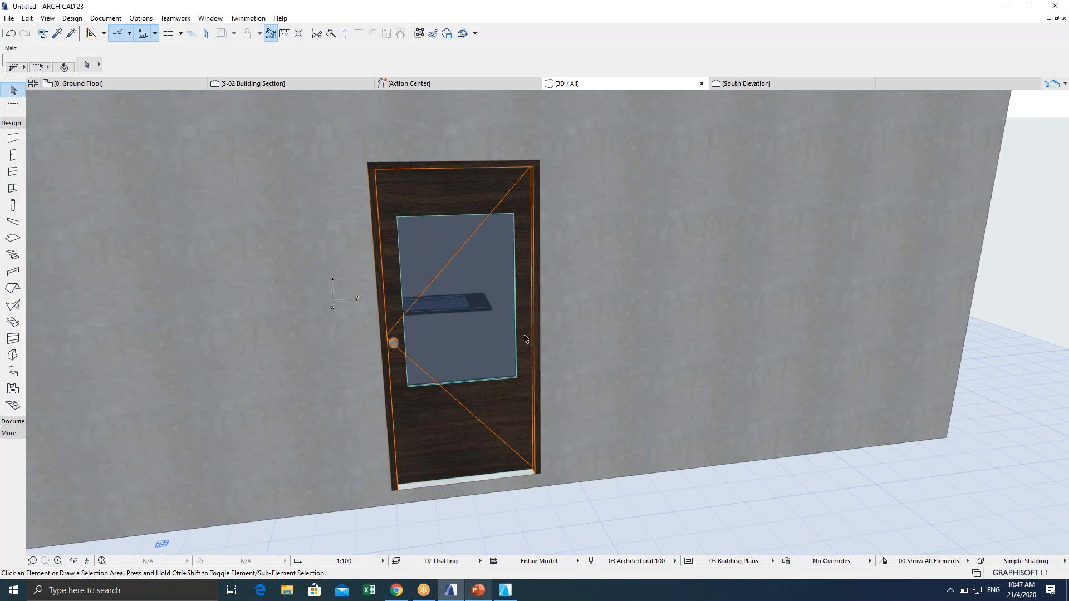
pyautogui.scroll(-3, 518, 336)
pyautogui.keyDown('shift'); pyautogui.moveTo(485, 329); pyautogui.dragTo(791, 348, button='middle'); pyautogui.keyUp('shift')
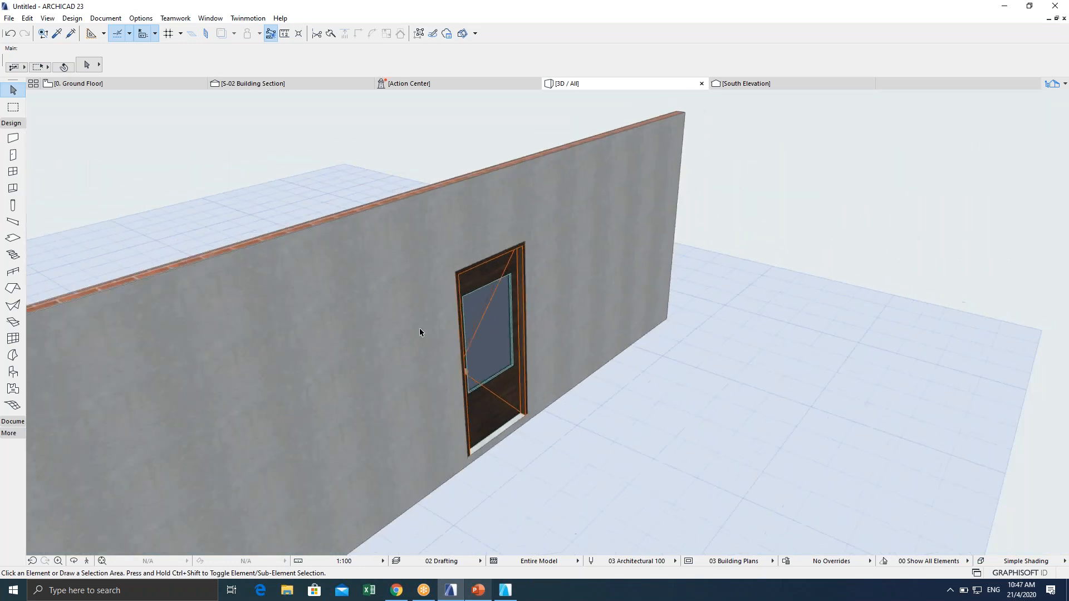
pyautogui.scroll(-1, 419, 329)
pyautogui.keyDown('shift'); pyautogui.moveTo(406, 355); pyautogui.dragTo(449, 383, button='middle'); pyautogui.keyUp('shift')
pyautogui.scroll(4, 621, 360)
pyautogui.scroll(-5, 642, 360)
pyautogui.scroll(5, 443, 379)
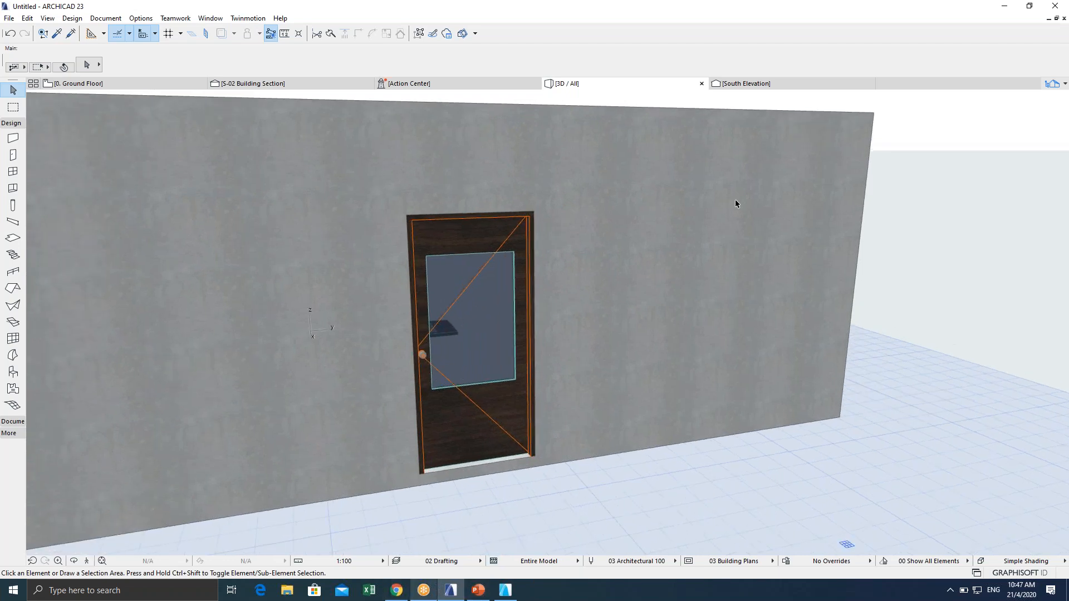
# Switch to the Windows desktop and refresh it.
pyautogui.click(1005, 6)
pyautogui.rightClick(730, 143)
pyautogui.click(747, 167)
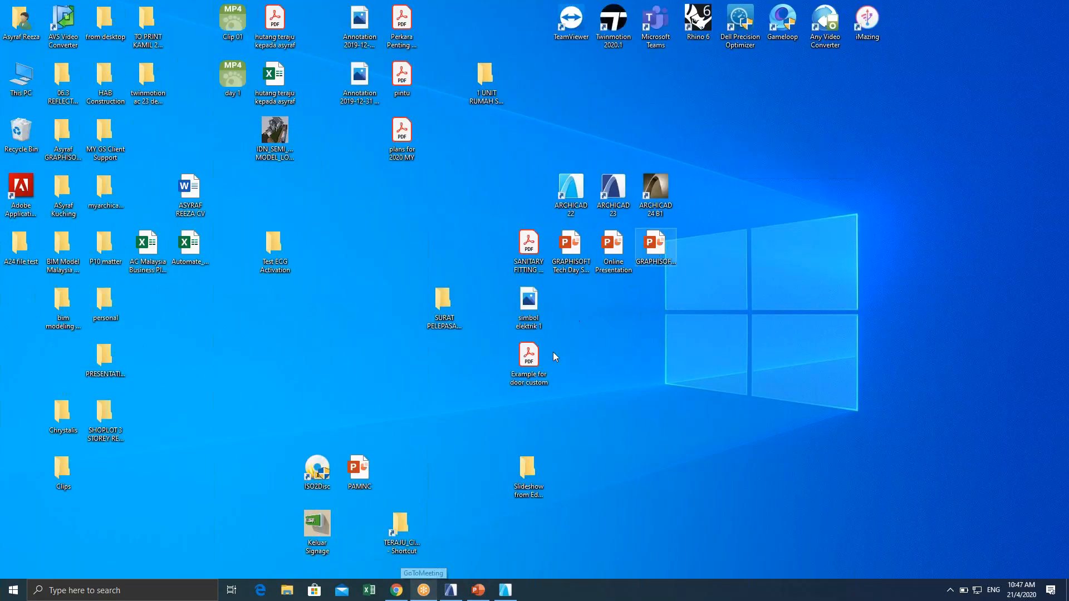
pyautogui.click(517, 255)
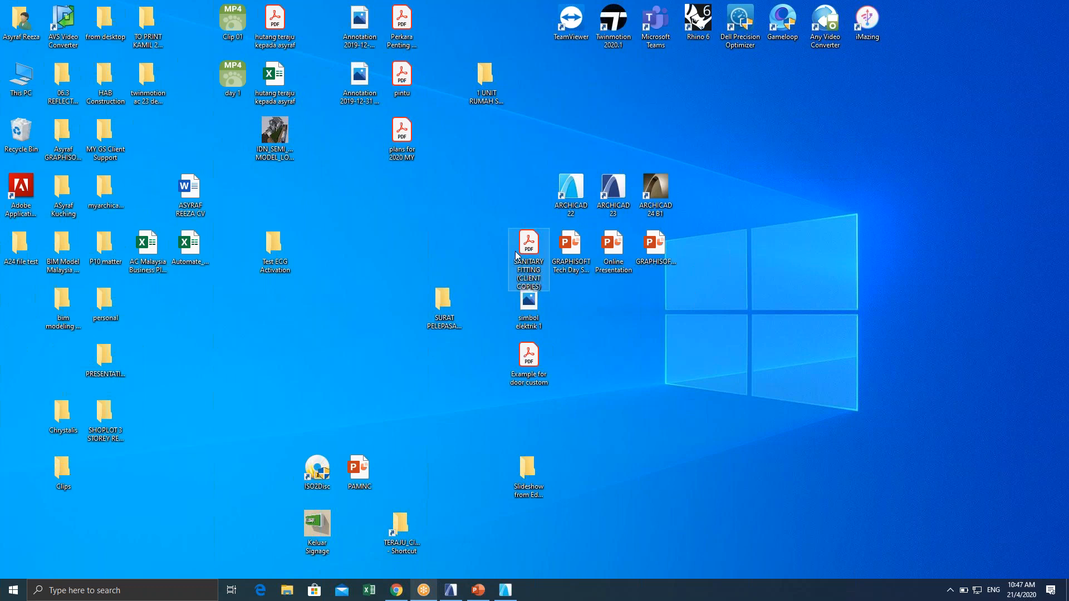
pyautogui.doubleClick(516, 255)
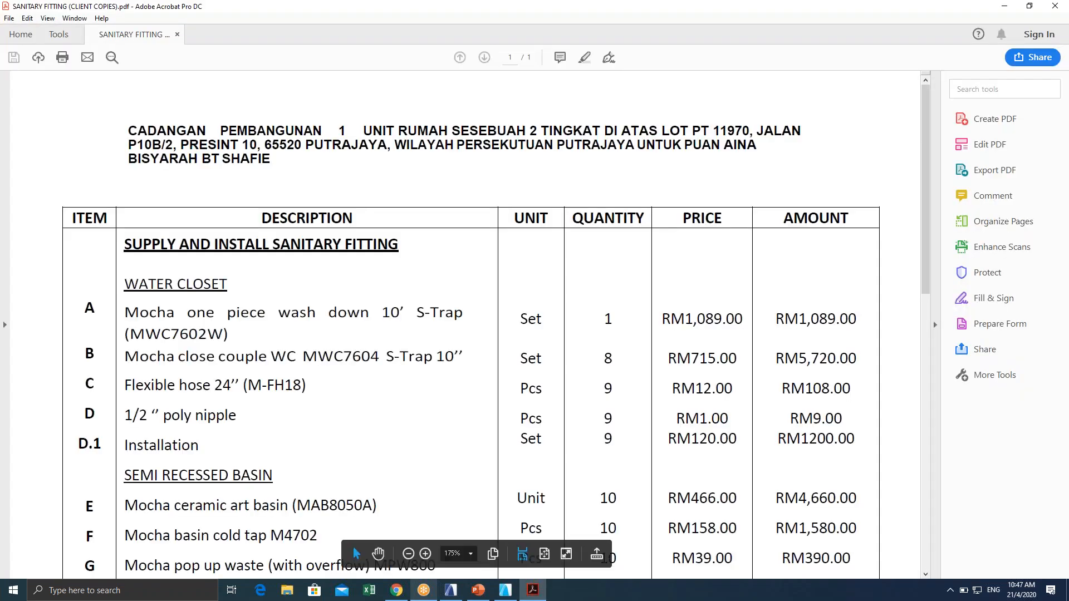
pyautogui.click(1055, 5)
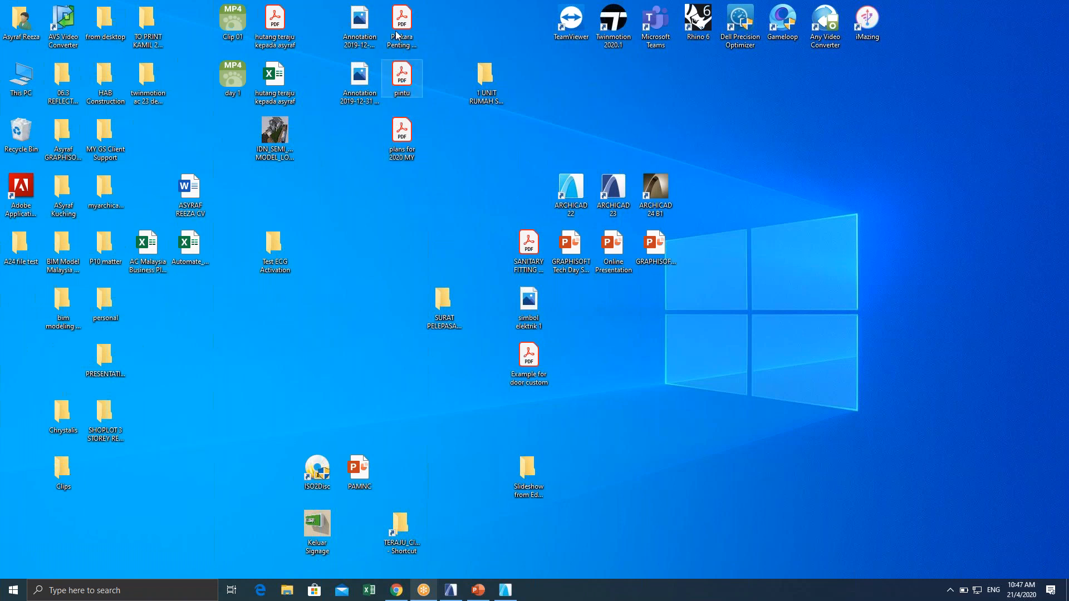
# Open pintu.pdf from the desktop and reduce its magnification so that whole pages fit in view.
pyautogui.click(399, 78)
pyautogui.press('Return')
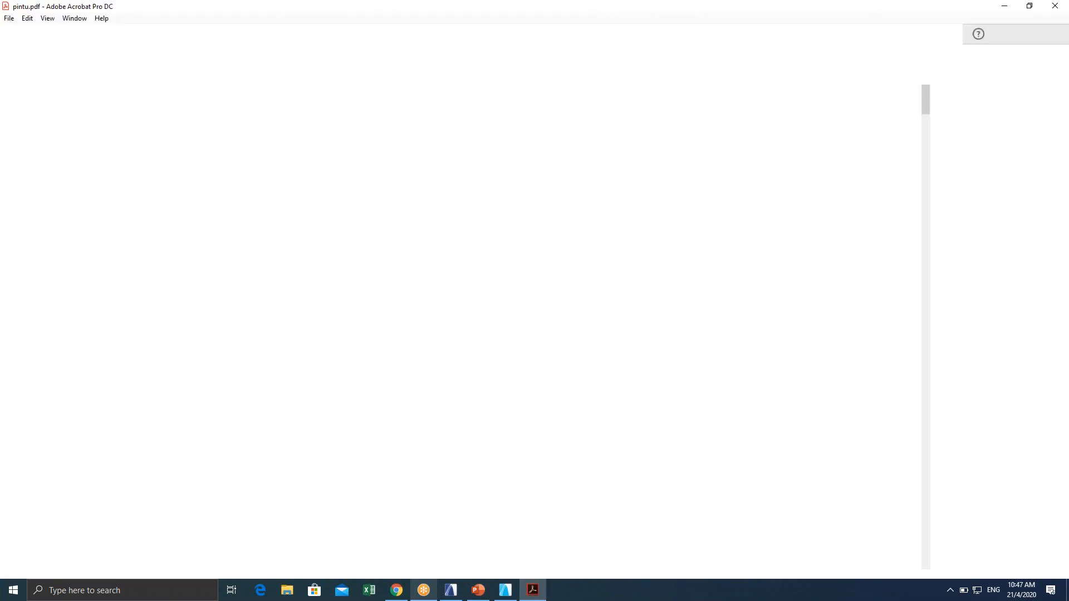
pyautogui.scroll(-5, 586, 276)
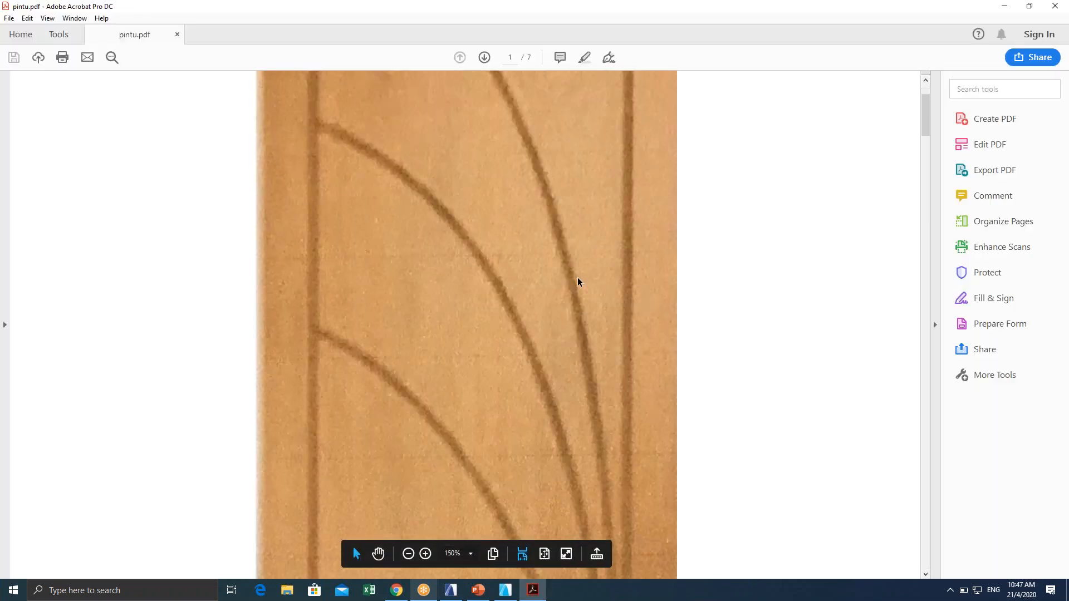
pyautogui.keyDown('ctrl'); pyautogui.scroll(-6, 577, 278); pyautogui.keyUp('ctrl')
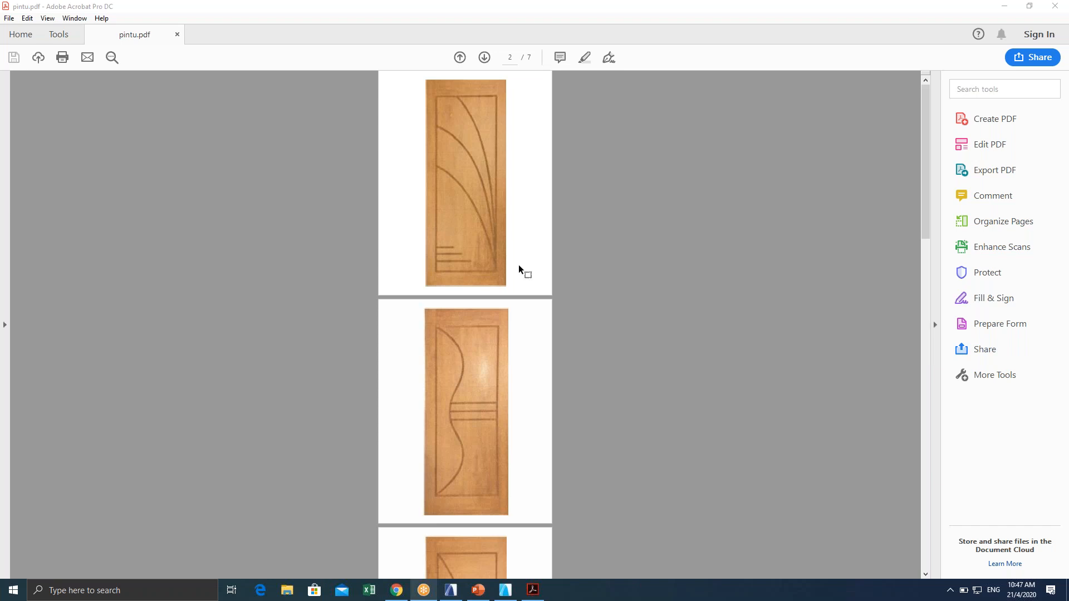
# Browse all the door designs in pintu.pdf, return to the first page and shrink the PDF window.
pyautogui.scroll(-6, 519, 267)
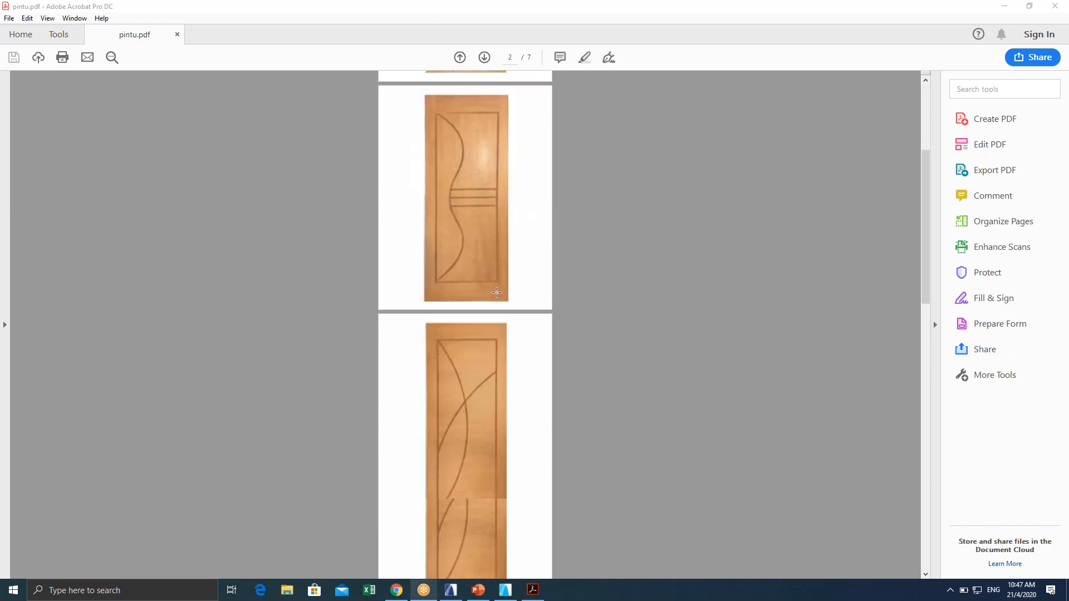
pyautogui.scroll(-3, 507, 251)
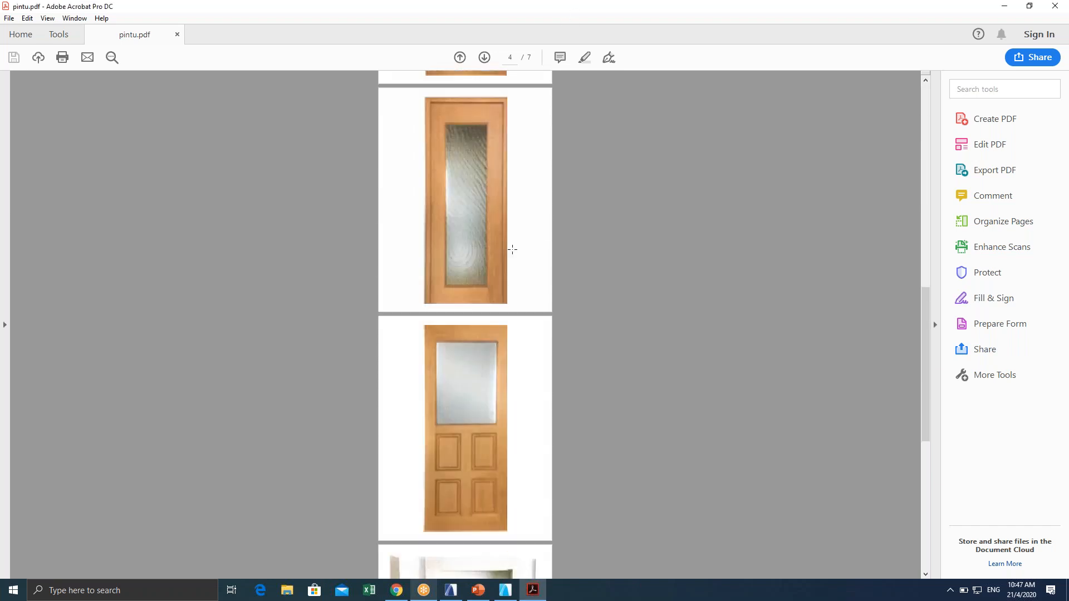
pyautogui.scroll(-6, 508, 249)
pyautogui.scroll(10, 475, 331)
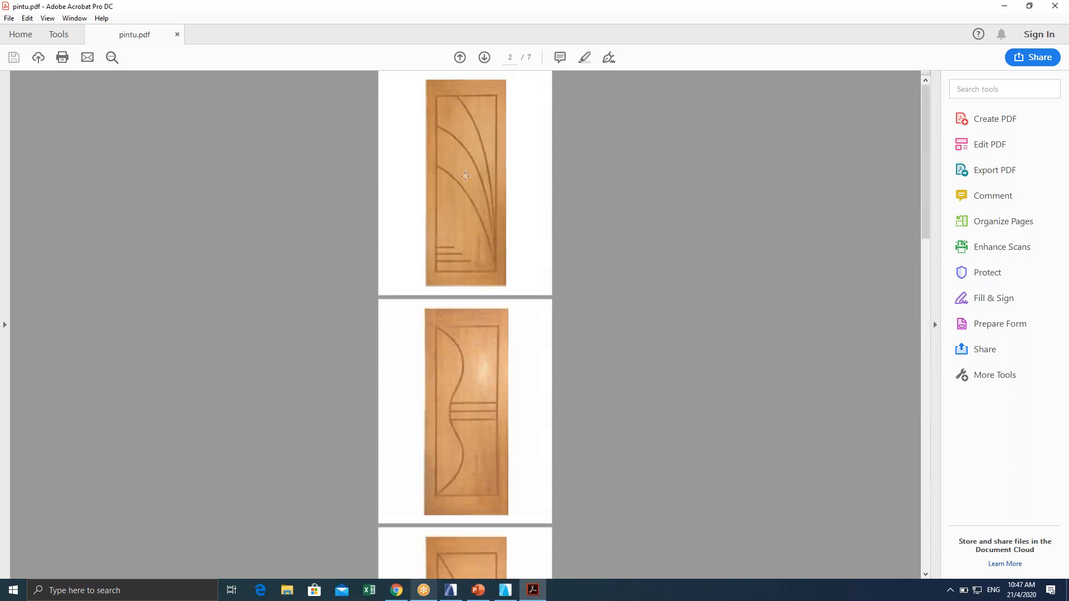
pyautogui.scroll(-3, 489, 248)
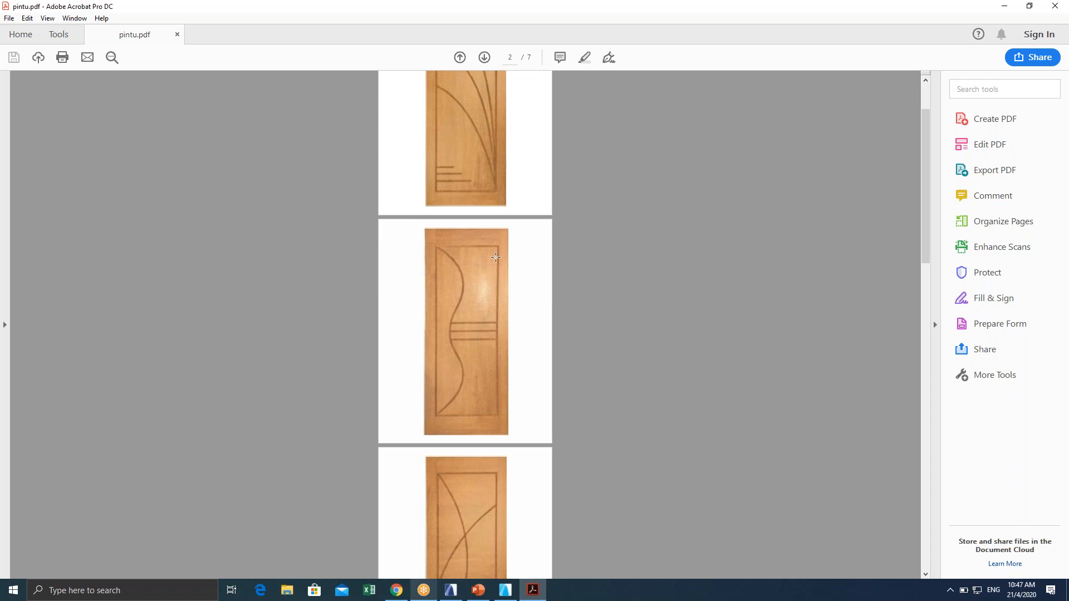
pyautogui.scroll(-20, 496, 257)
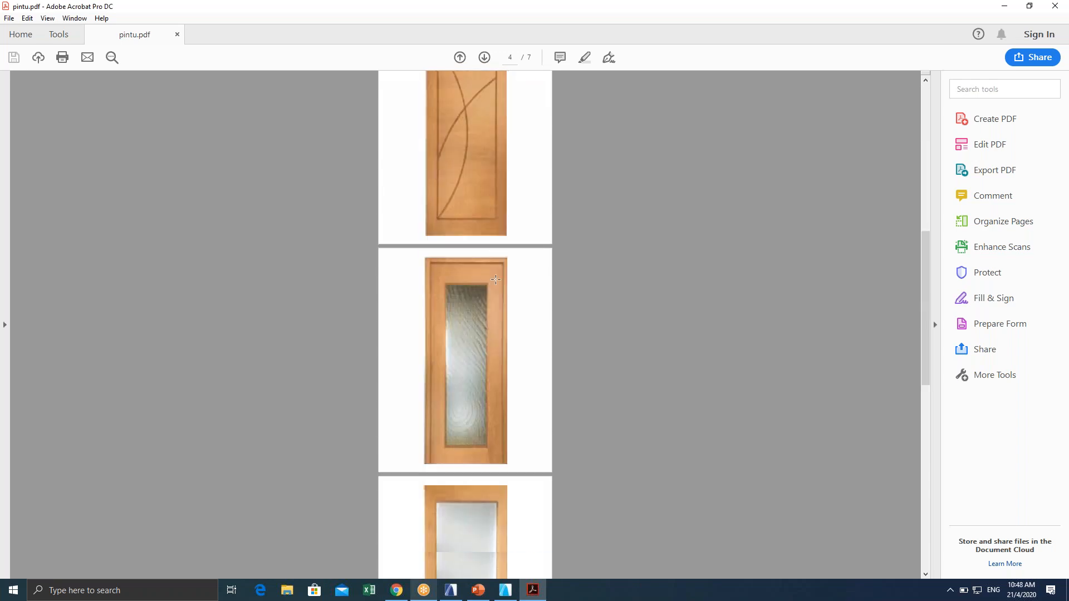
pyautogui.scroll(-15, 504, 295)
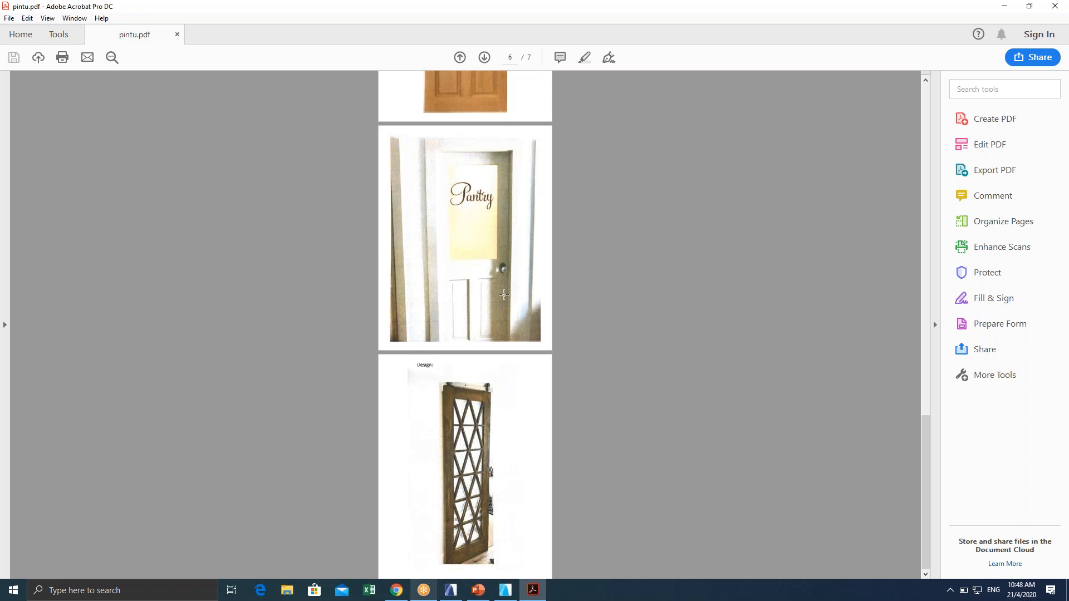
pyautogui.scroll(20, 504, 294)
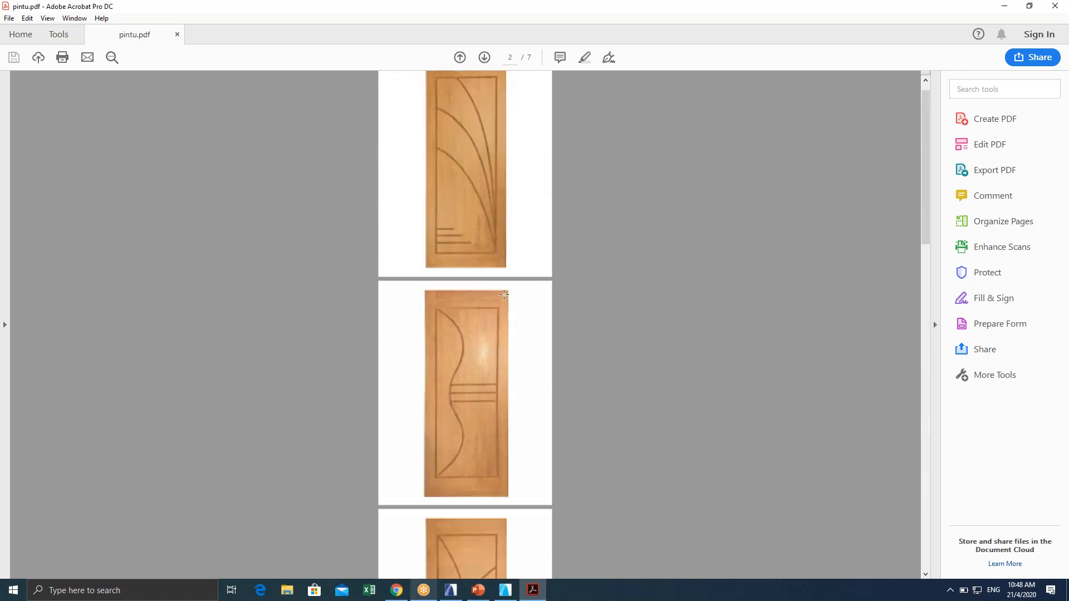
pyautogui.scroll(1, 504, 294)
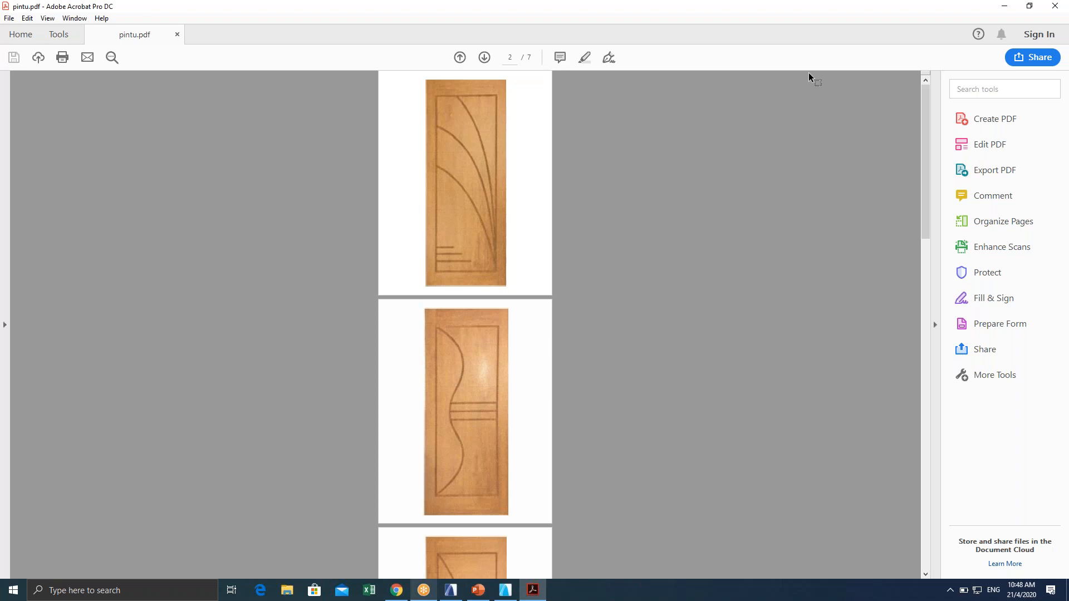
pyautogui.click(1026, 7)
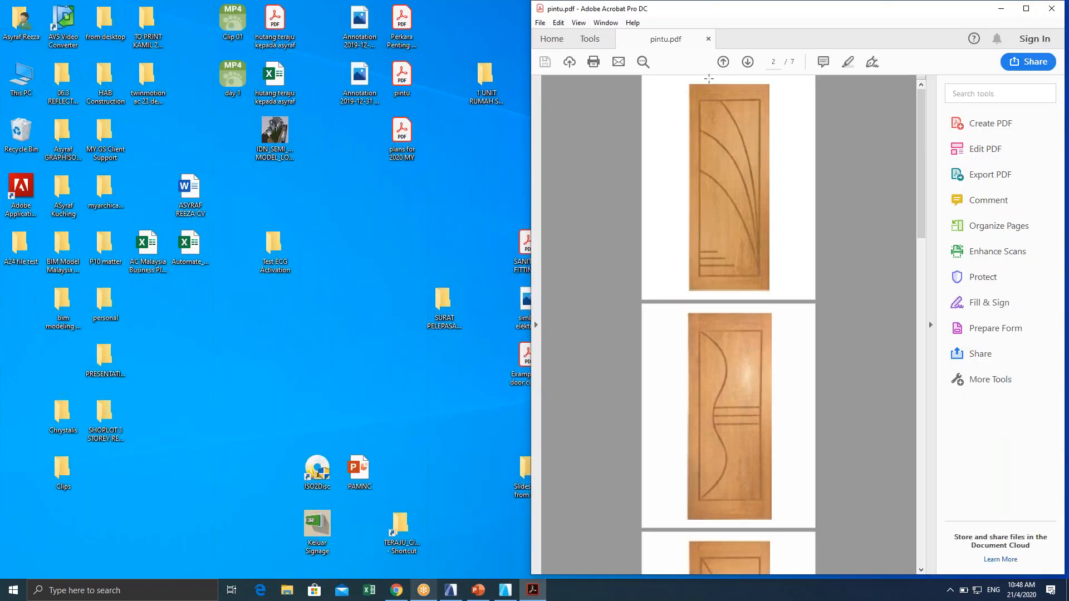
pyautogui.click(506, 591)
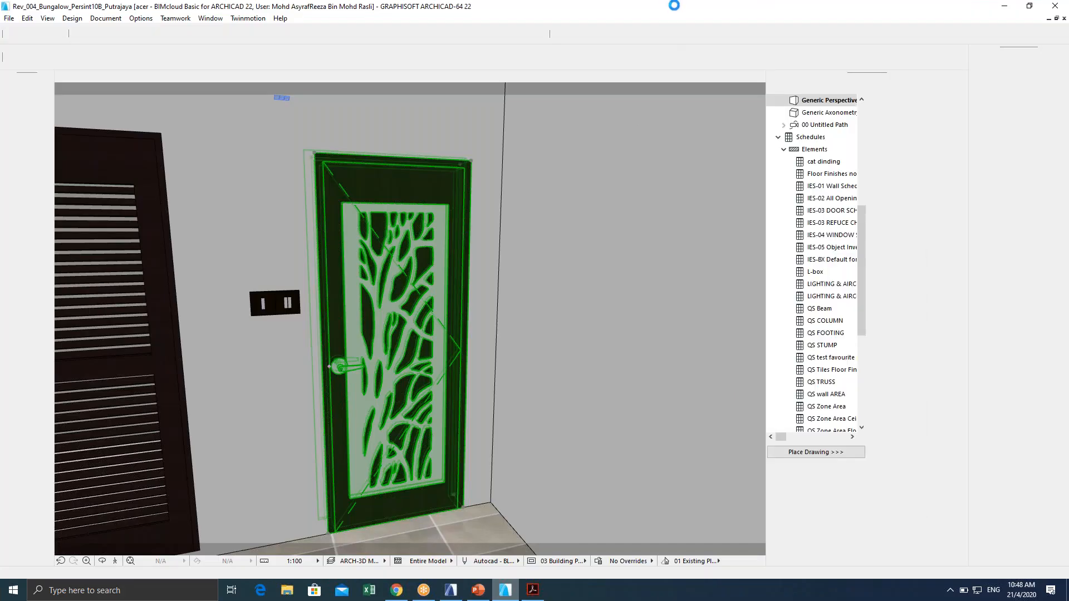
pyautogui.press('Escape')
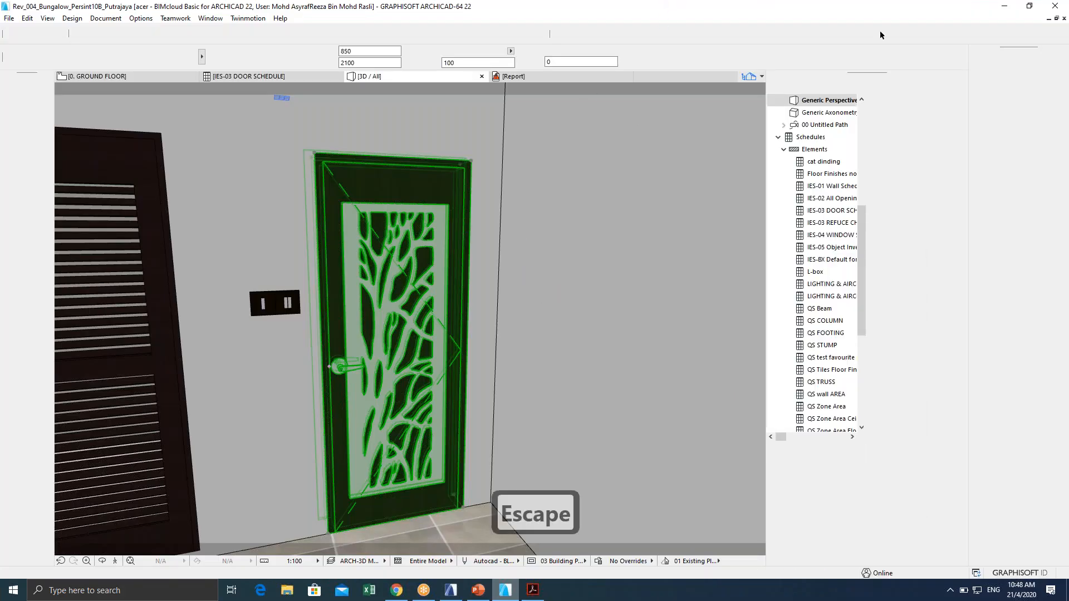
pyautogui.click(1005, 7)
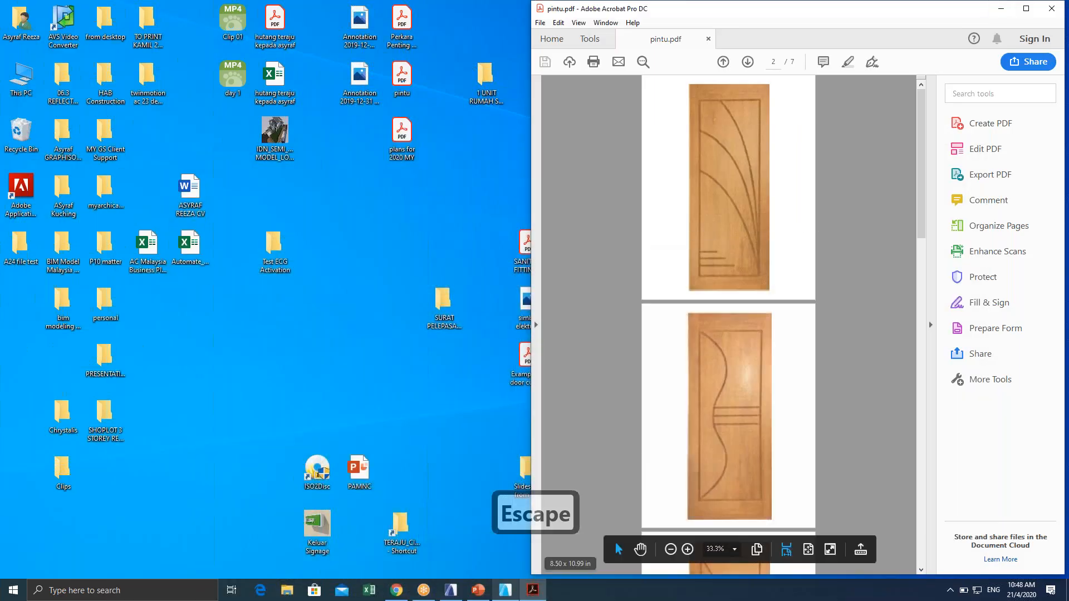
# Return to the untitled ARCHICAD 23 project and show the ground floor plan with free space around the panel and wall.
pyautogui.click(451, 589)
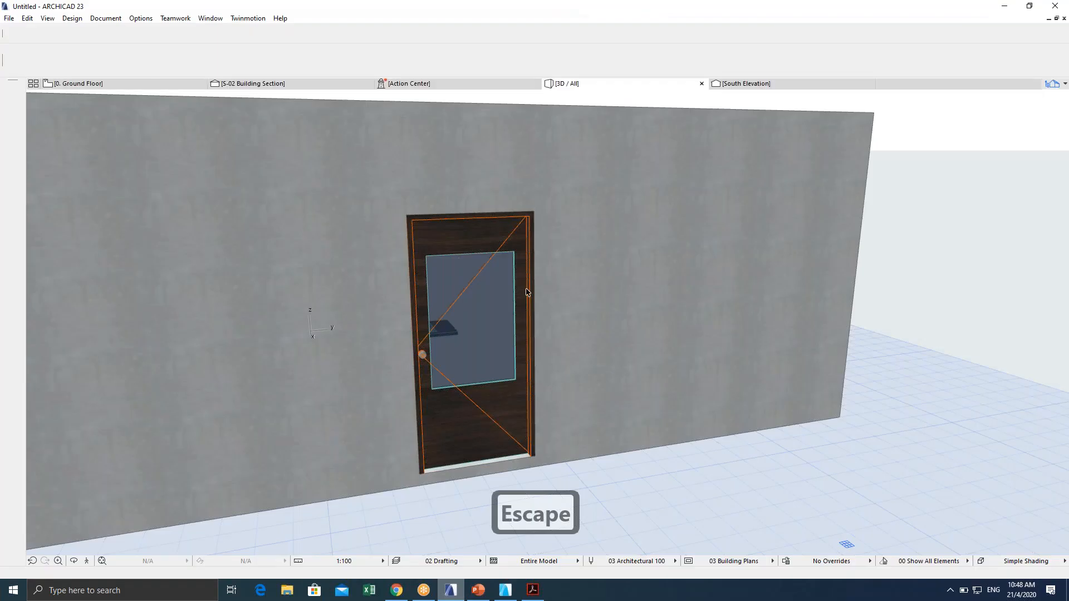
pyautogui.press('Escape')
pyautogui.press('F2')
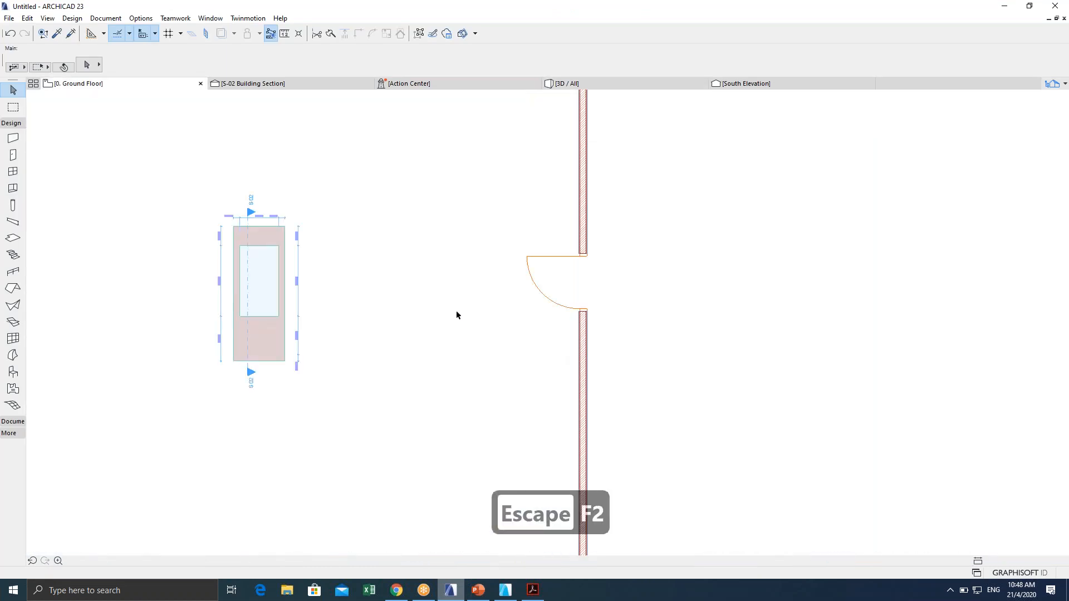
pyautogui.scroll(-4, 413, 315)
pyautogui.moveTo(412, 326); pyautogui.dragTo(476, 332, button='middle')
# Open the Desktop folder in File Explorer and move its window aside so the ground floor plan is exposed.
pyautogui.click(285, 594)
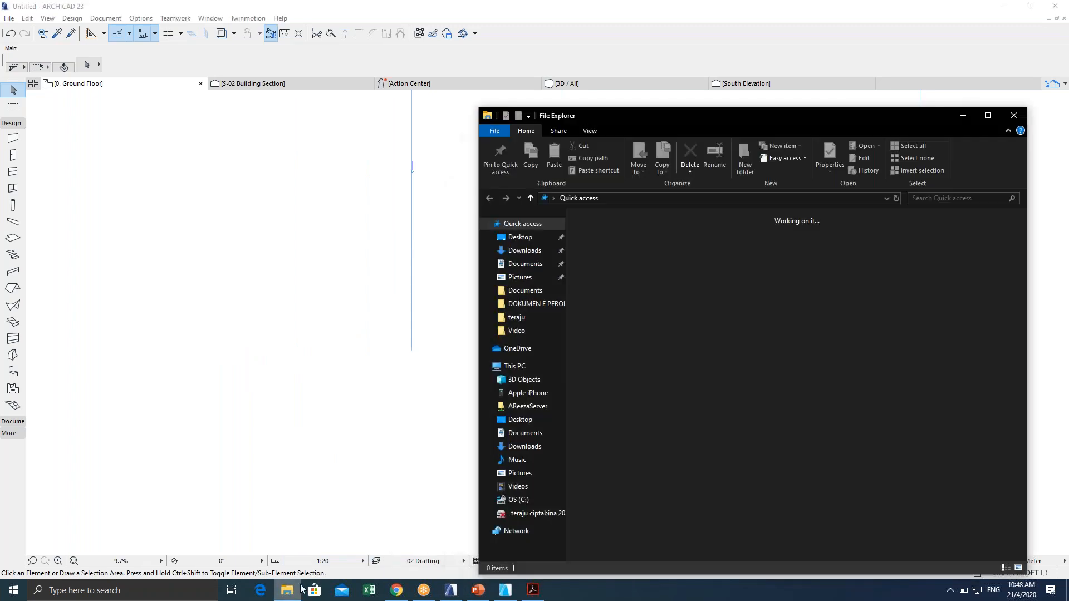
pyautogui.moveTo(653, 115); pyautogui.dragTo(351, 97)
pyautogui.click(220, 219)
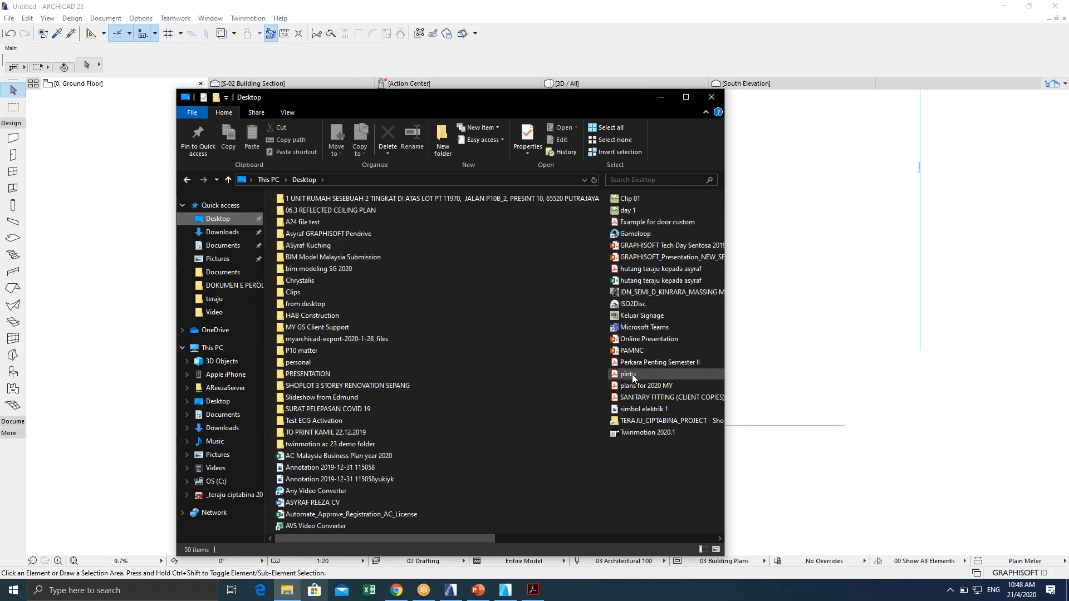
pyautogui.moveTo(542, 102); pyautogui.dragTo(213, 98)
# Place page 1 of pintu.pdf from the Desktop folder on the ground floor plan, below the glazed panel.
pyautogui.moveTo(272, 372); pyautogui.dragTo(504, 334)
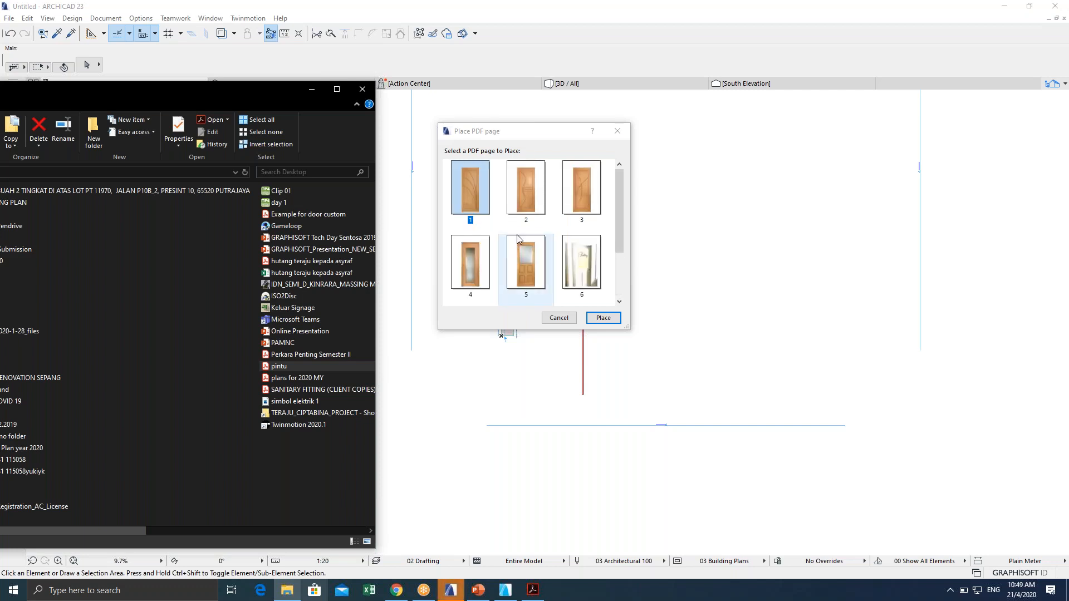
pyautogui.click(529, 199)
pyautogui.click(473, 195)
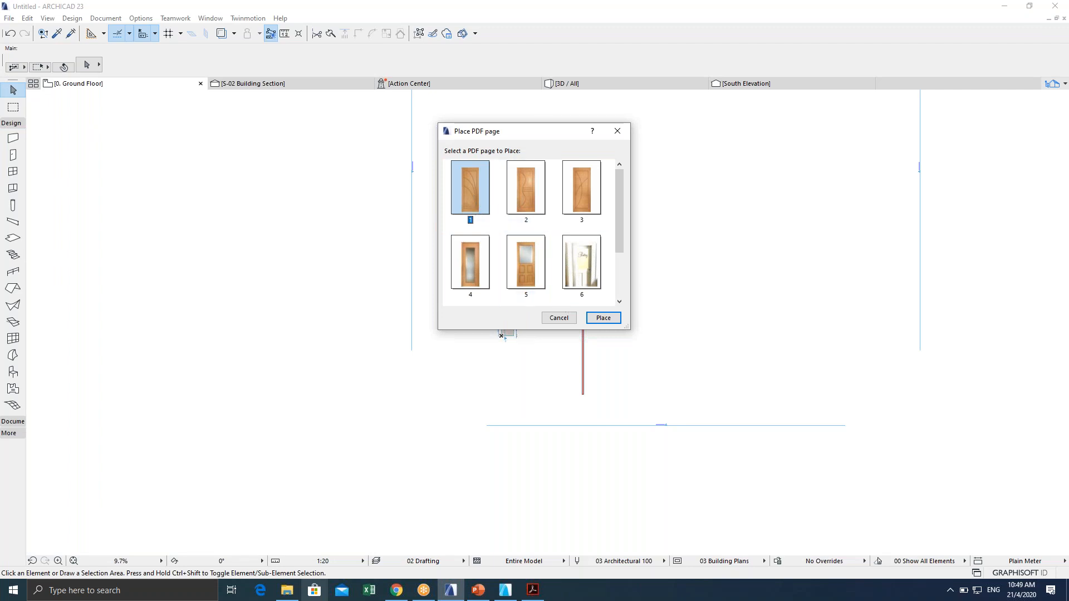
pyautogui.click(604, 318)
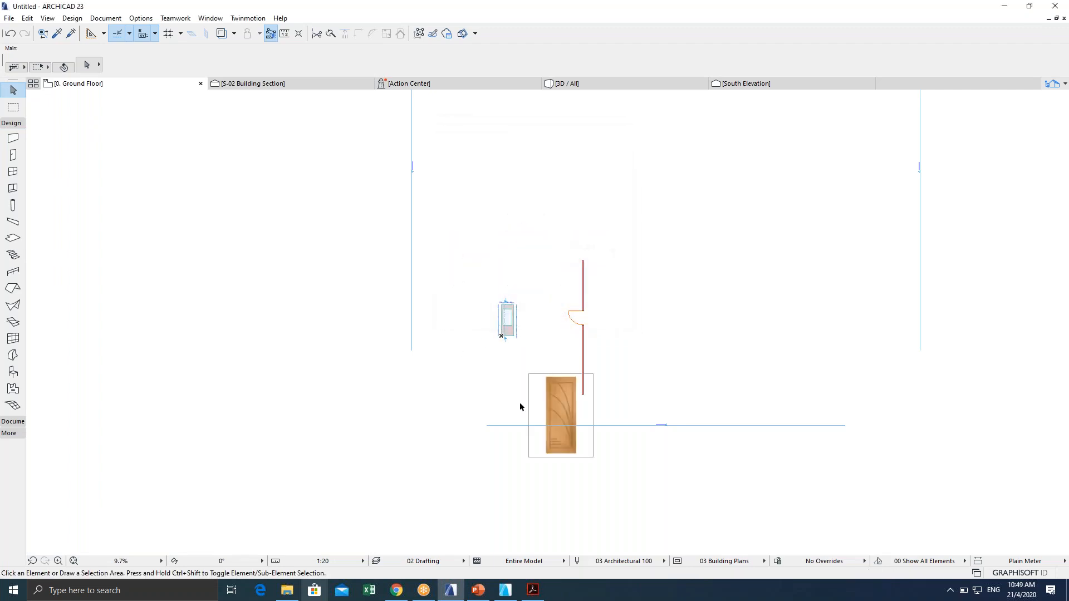
# Select the placed door drawing by its frame on the ground floor plan.
pyautogui.scroll(4, 565, 429)
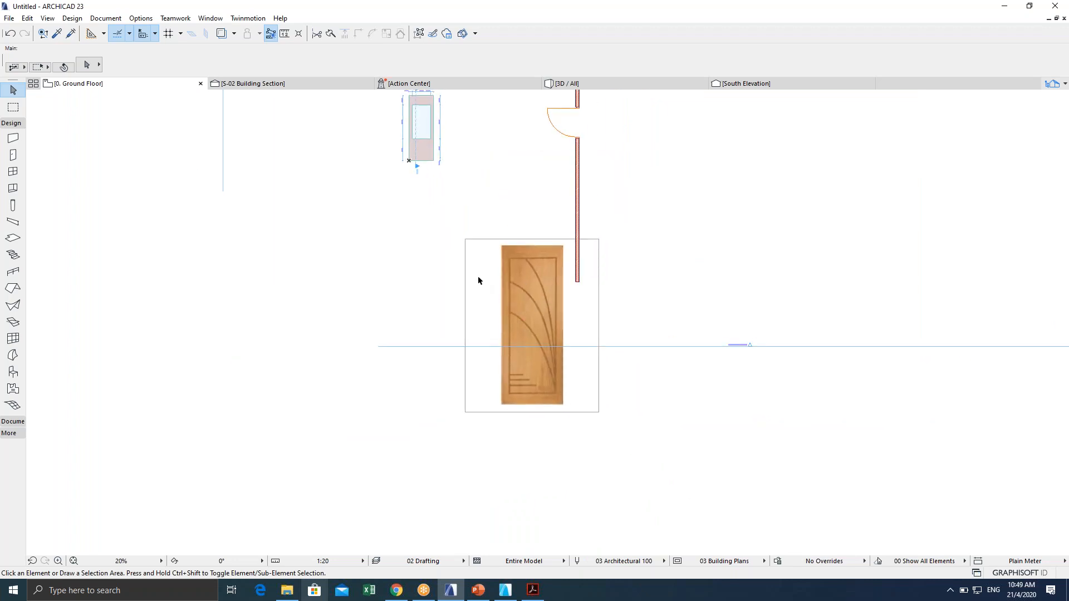
pyautogui.click(473, 243)
pyautogui.scroll(-2, 568, 316)
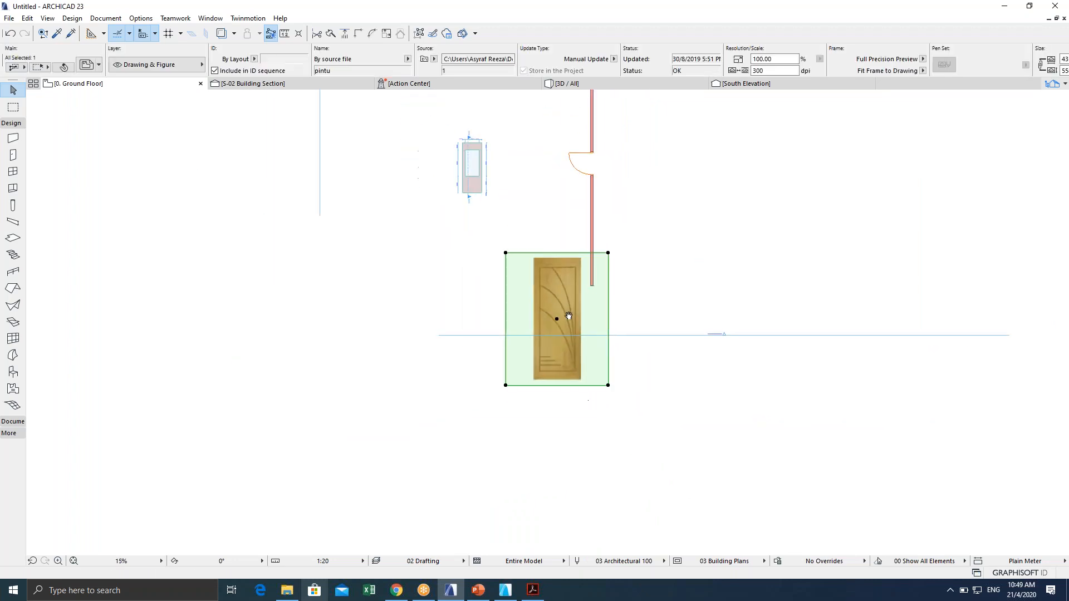
pyautogui.scroll(-1, 550, 330)
pyautogui.scroll(2, 556, 359)
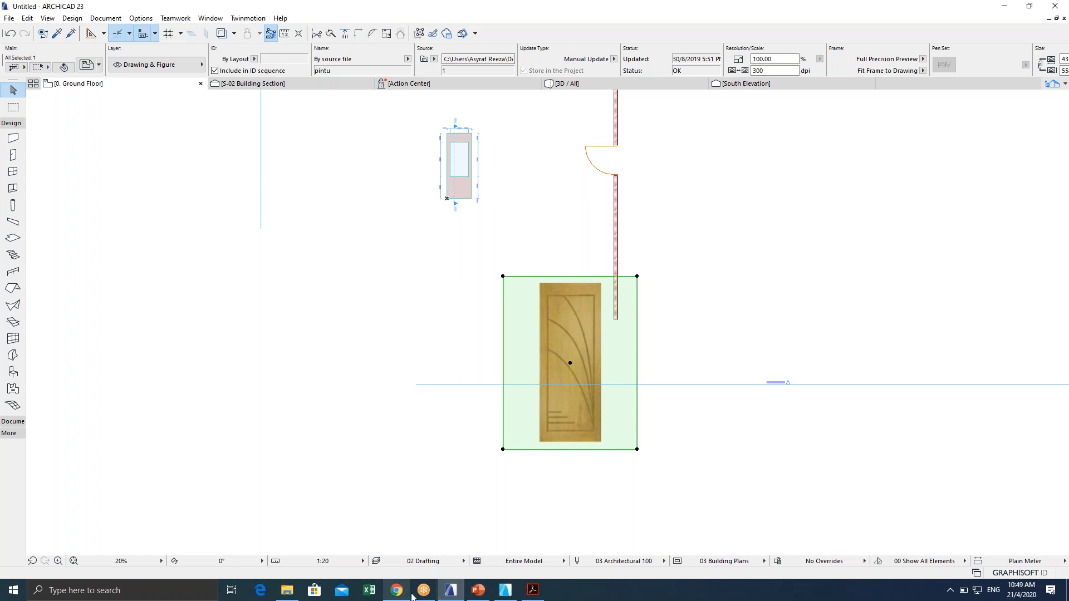
# Try to bring pintu.pdf from the Desktop folder onto the plan again, and return to the ARCHICAD project.
pyautogui.click(298, 589)
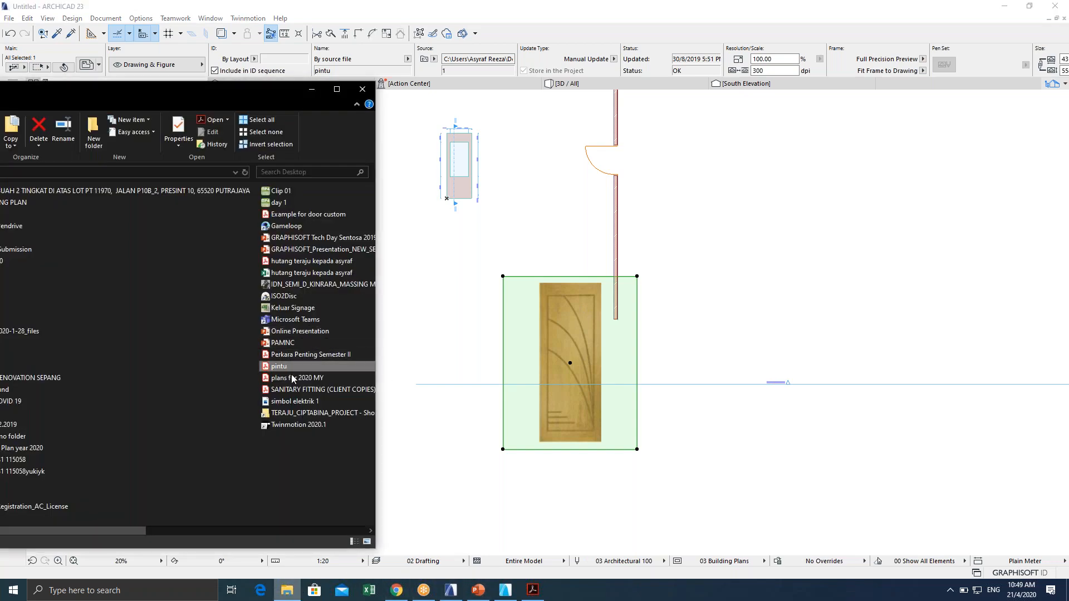
pyautogui.moveTo(279, 367); pyautogui.dragTo(826, 458)
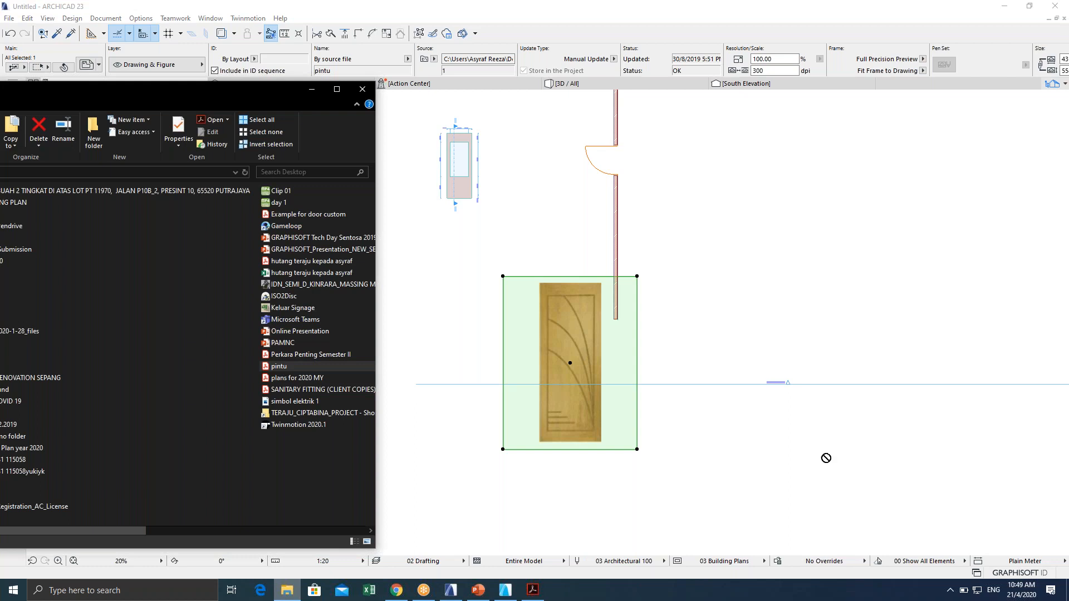
pyautogui.click(1027, 506)
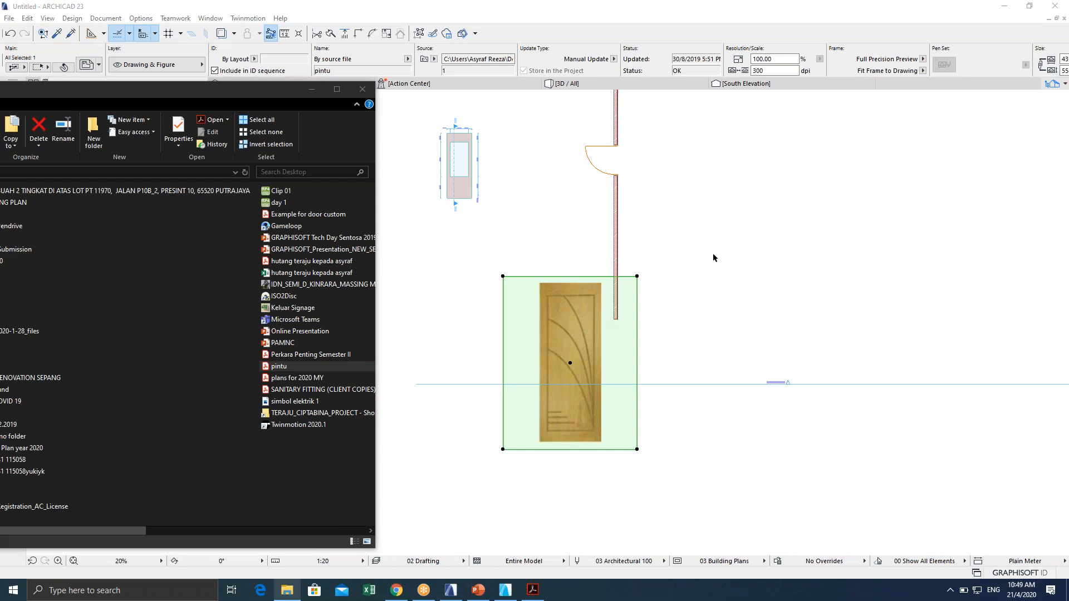
pyautogui.click(588, 27)
# Compare the size of the placed door drawing with the dimensioned glazed panel above it.
pyautogui.scroll(3, 563, 334)
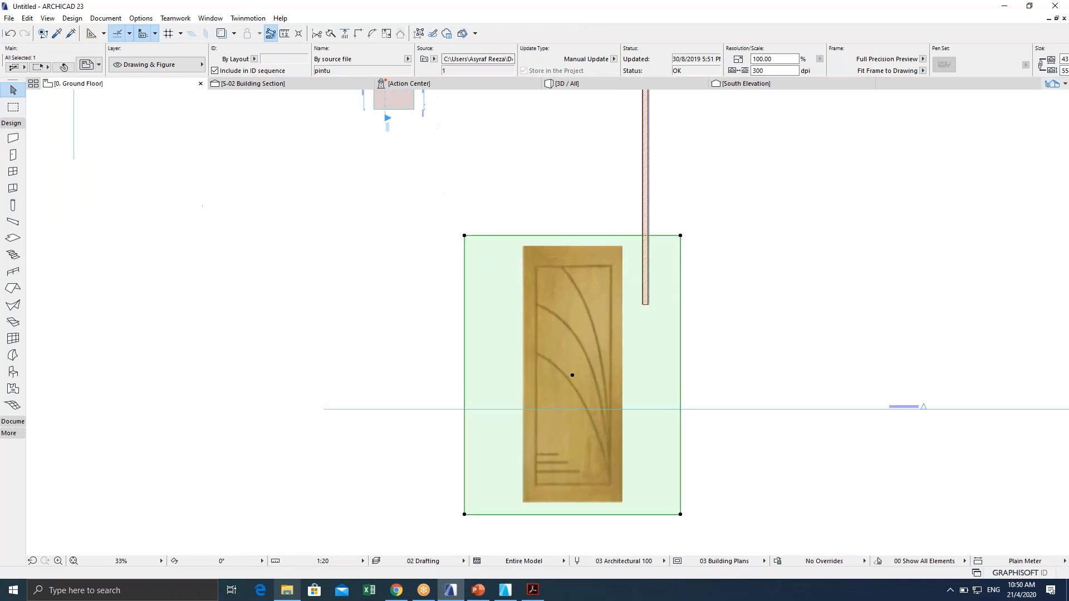
pyautogui.moveTo(591, 337); pyautogui.dragTo(565, 333, button='middle')
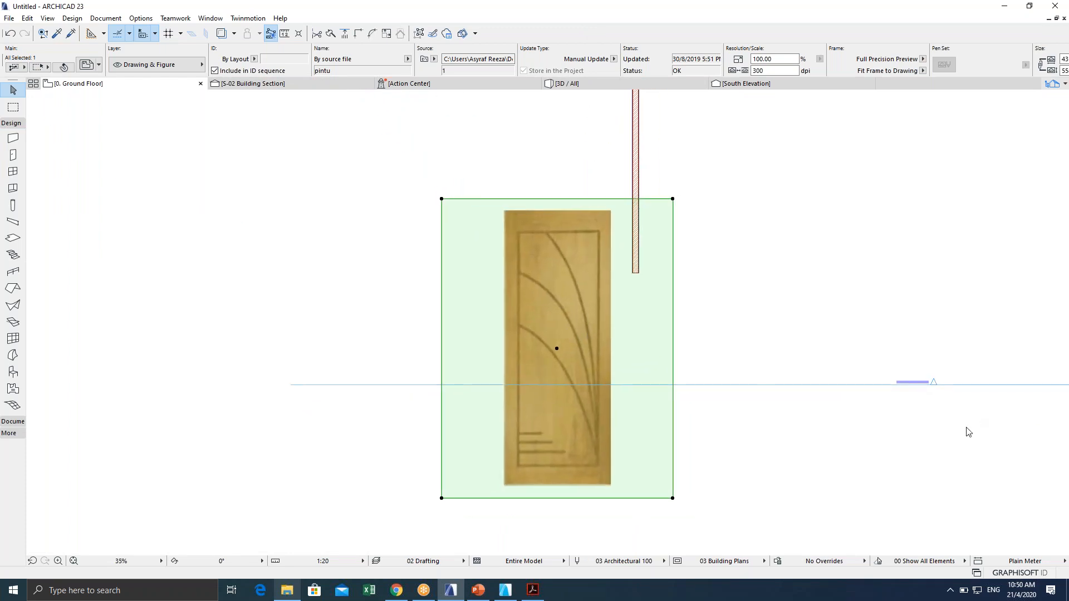
pyautogui.scroll(-5, 564, 346)
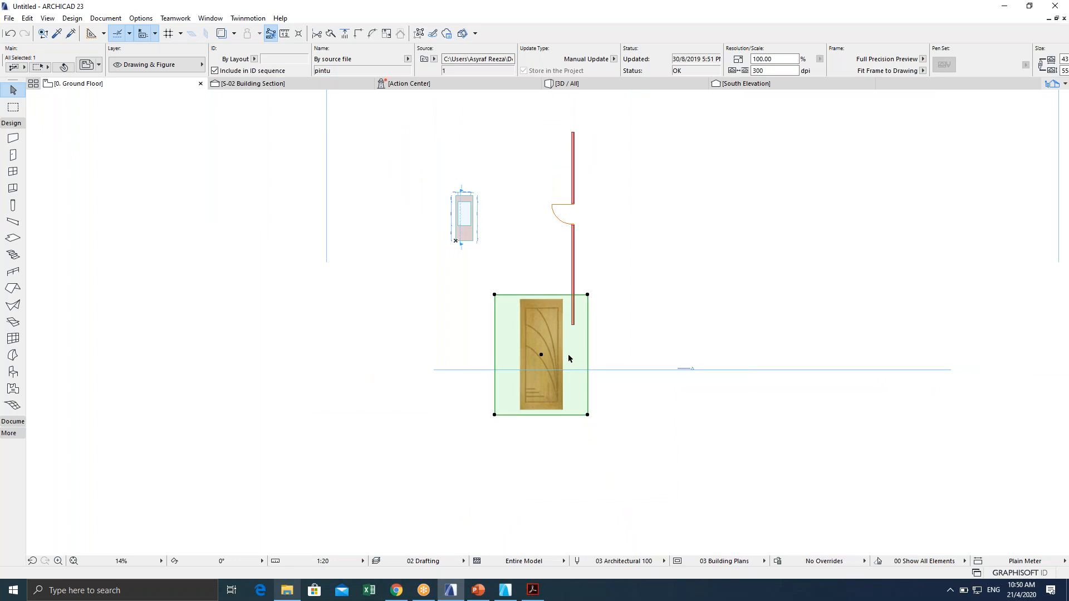
pyautogui.scroll(3, 506, 389)
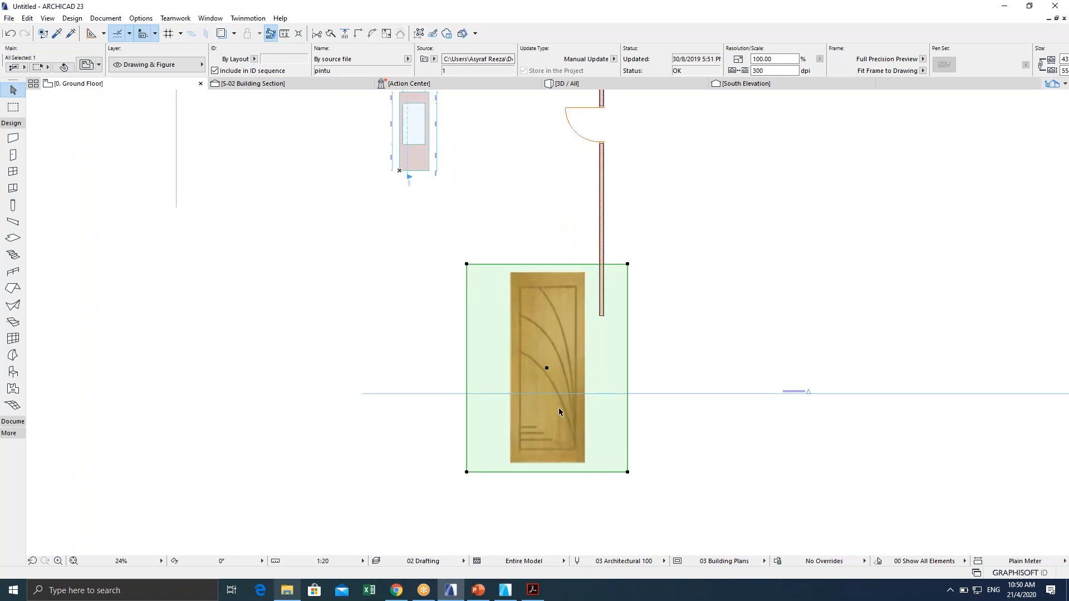
pyautogui.scroll(6, 460, 248)
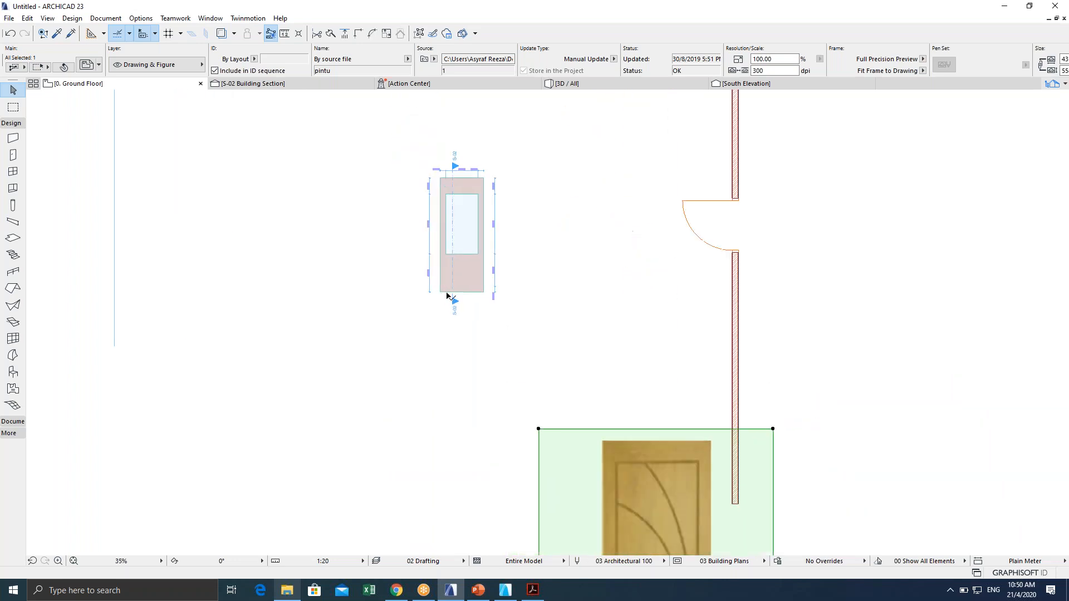
pyautogui.scroll(-5, 461, 248)
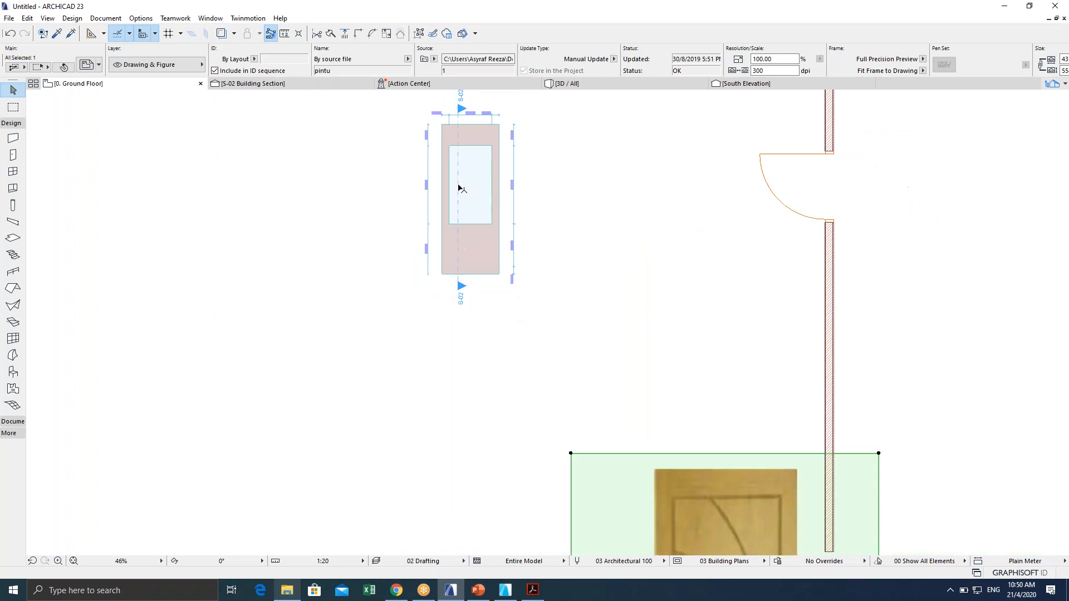
pyautogui.moveTo(500, 290); pyautogui.dragTo(508, 236, button='middle')
pyautogui.moveTo(571, 368); pyautogui.dragTo(541, 247, button='middle')
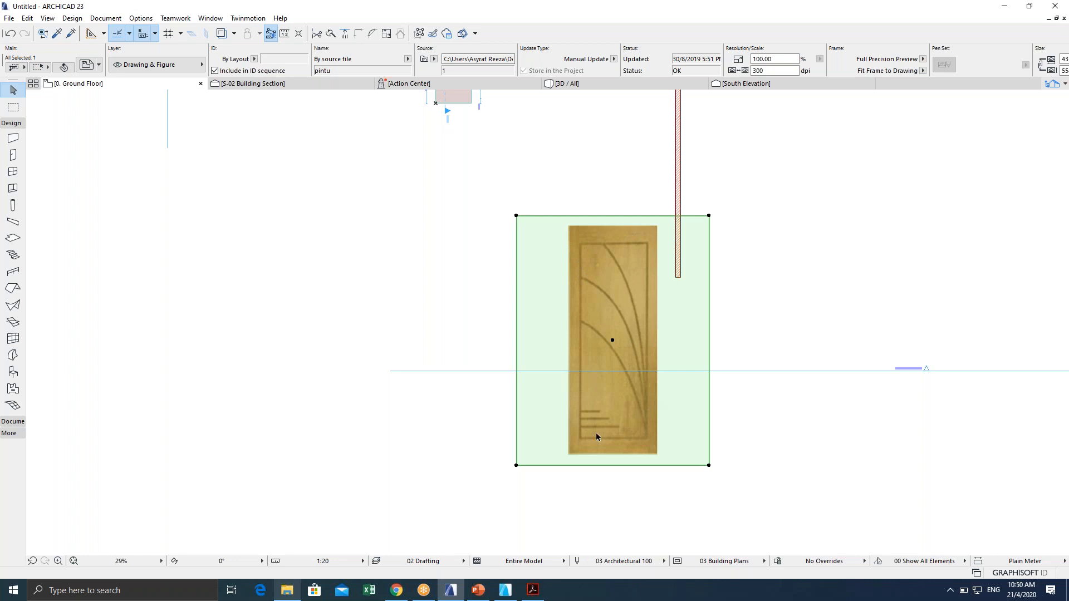
pyautogui.scroll(-2, 596, 432)
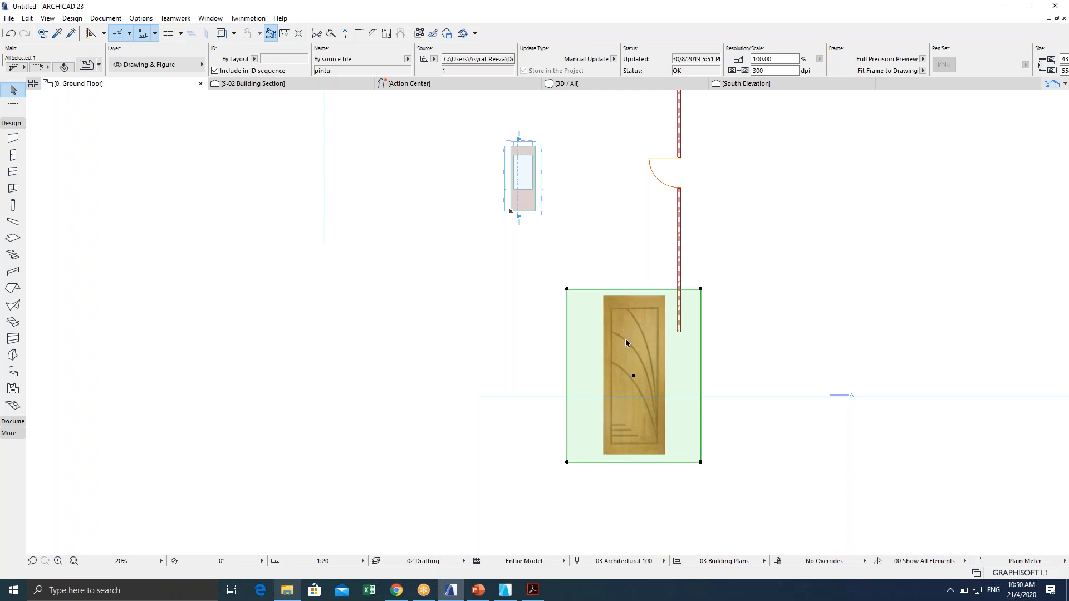
pyautogui.scroll(1, 628, 342)
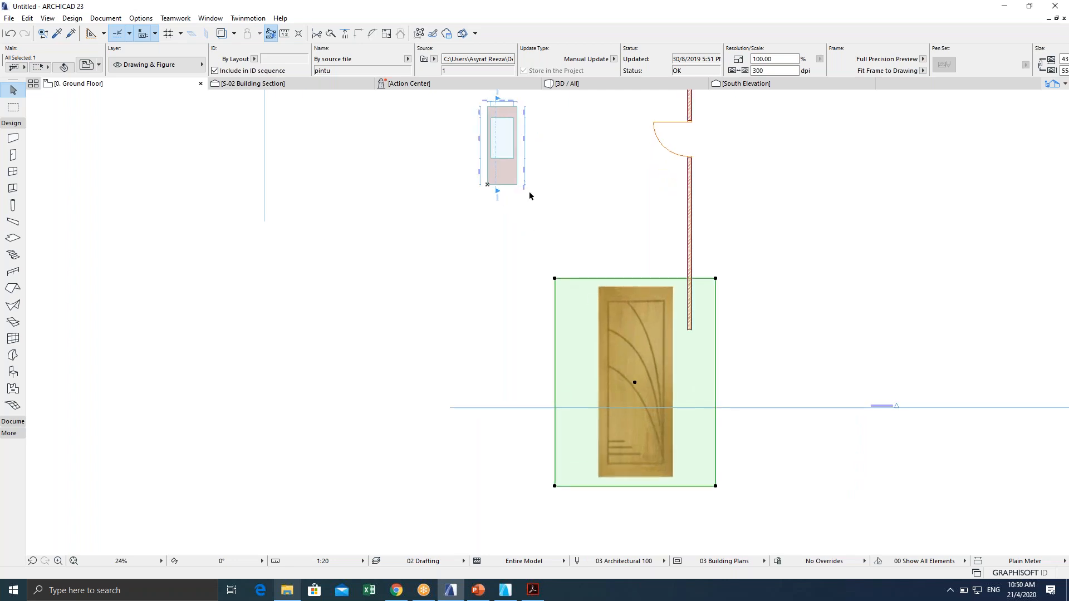
pyautogui.scroll(3, 509, 152)
pyautogui.moveTo(504, 103); pyautogui.dragTo(535, 260, button='middle')
pyautogui.scroll(3, 534, 258)
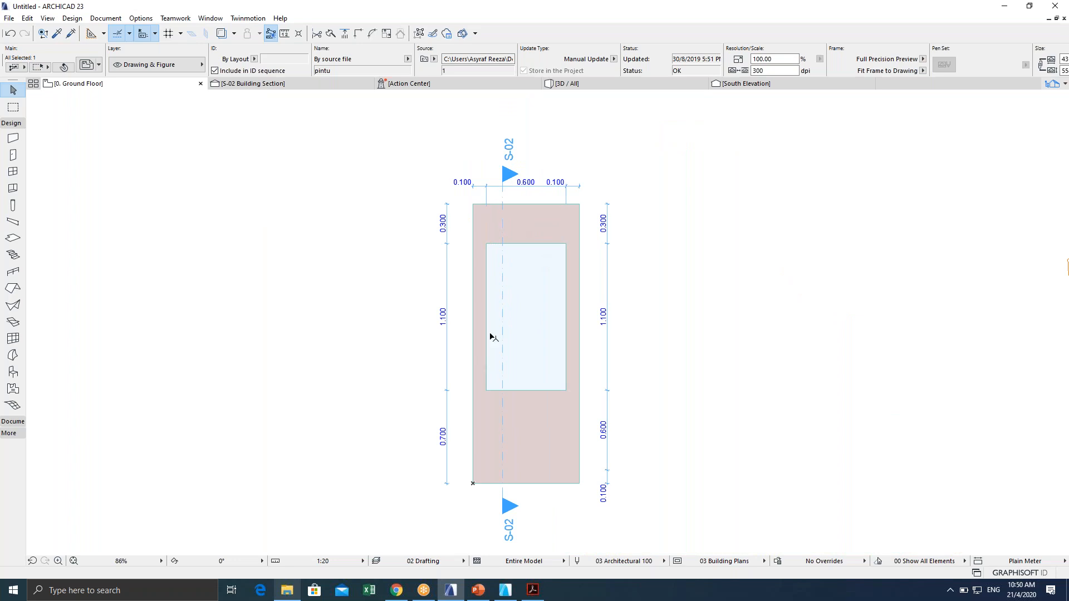
pyautogui.scroll(-6, 490, 335)
pyautogui.moveTo(490, 334); pyautogui.dragTo(510, 194, button='middle')
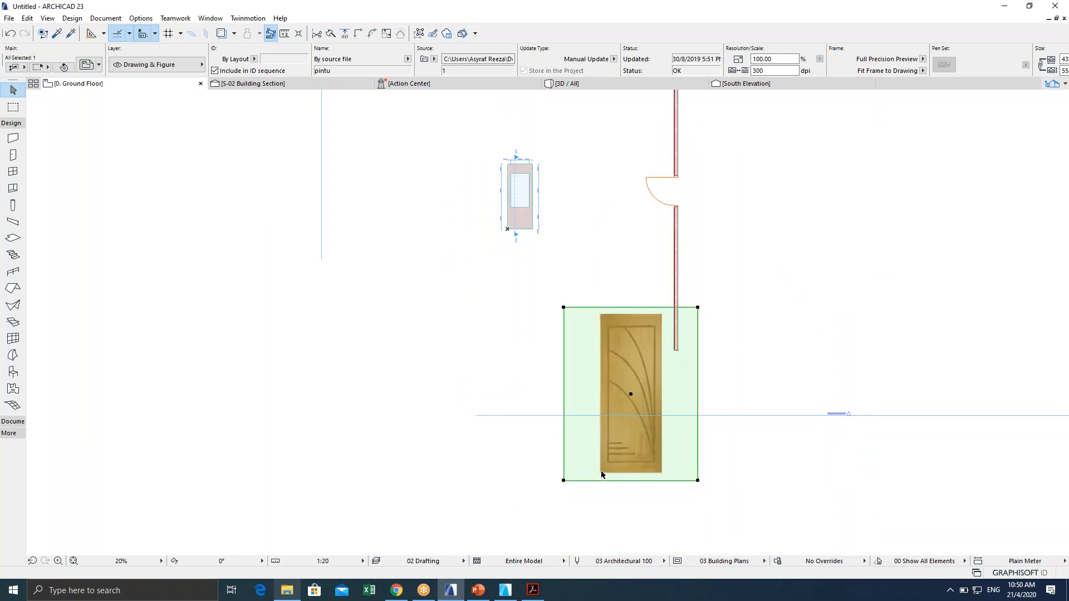
# Clear the current selection, cancel the stray selection rectangle and reselect the door drawing by its frame's lower-left corner.
pyautogui.click(542, 355)
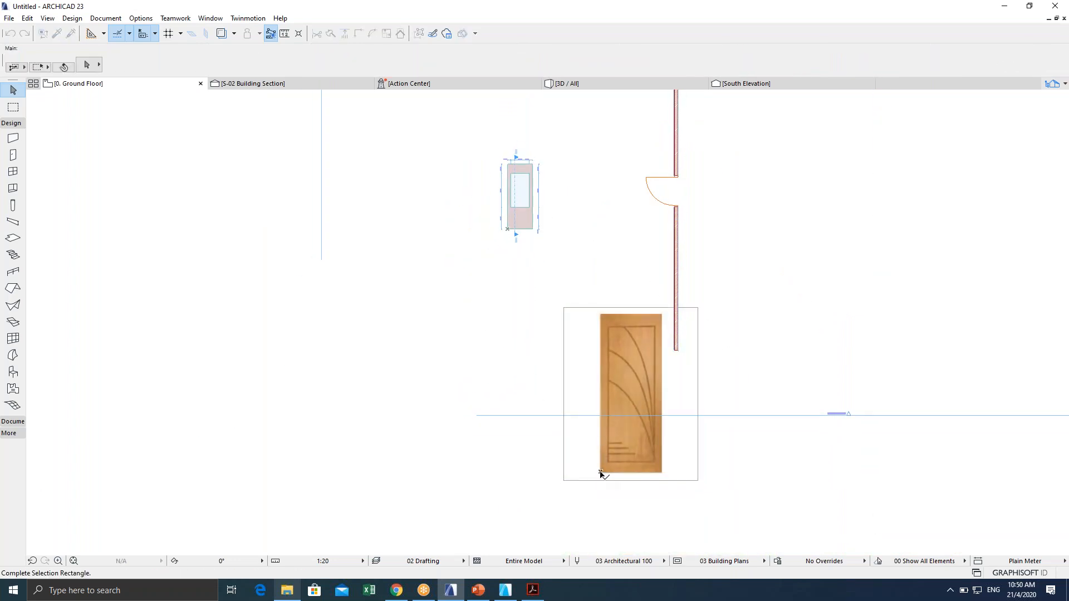
pyautogui.scroll(3, 602, 490)
pyautogui.press('Escape')
pyautogui.press('Escape')
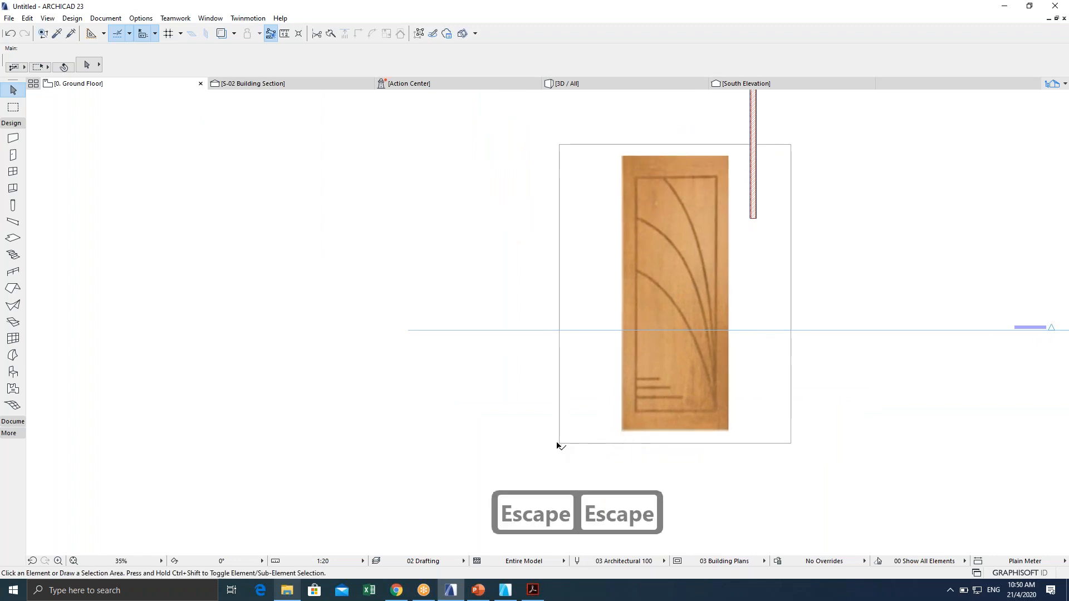
pyautogui.click(561, 446)
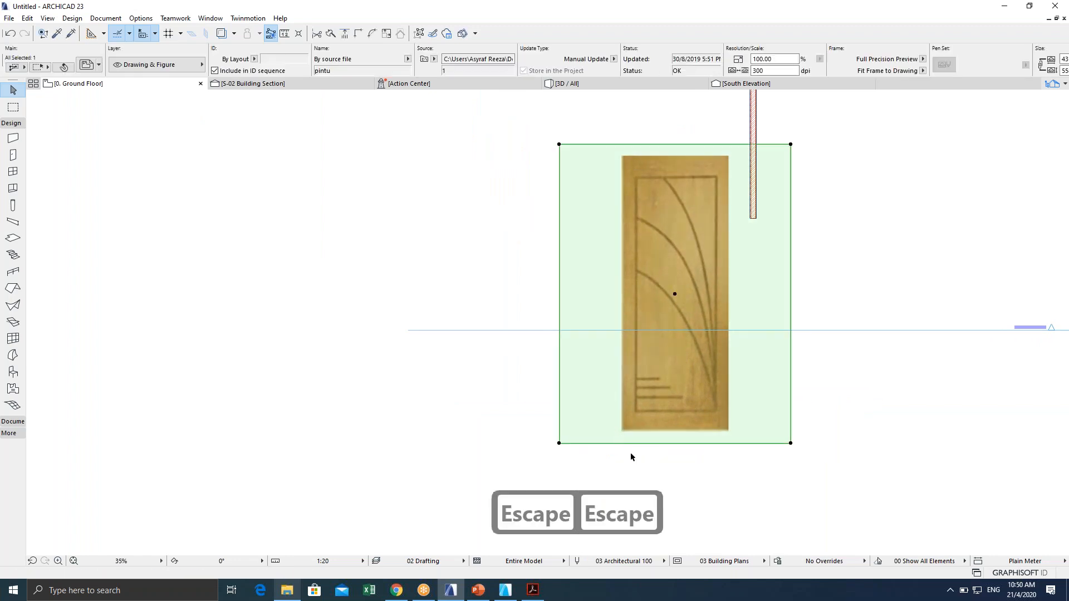
# Move the wooden door image so the door's lower-left corner sits on the lower-left corner of the dimensioned door panel.
pyautogui.hotkey('ctrl', 'd')
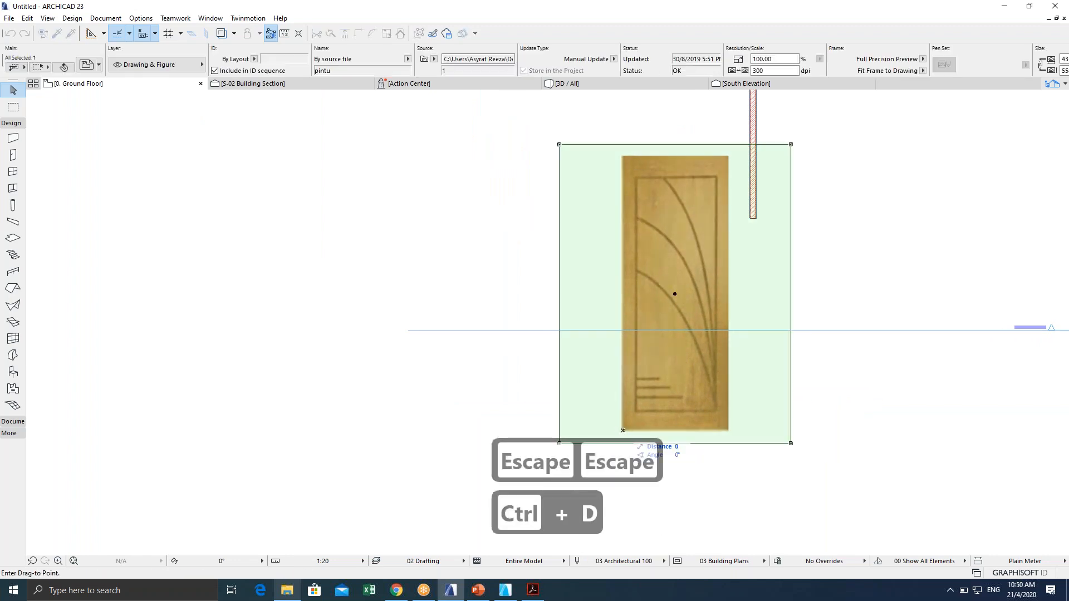
pyautogui.click(675, 443)
pyautogui.scroll(-4, 544, 354)
pyautogui.scroll(3, 574, 334)
pyautogui.scroll(4, 570, 324)
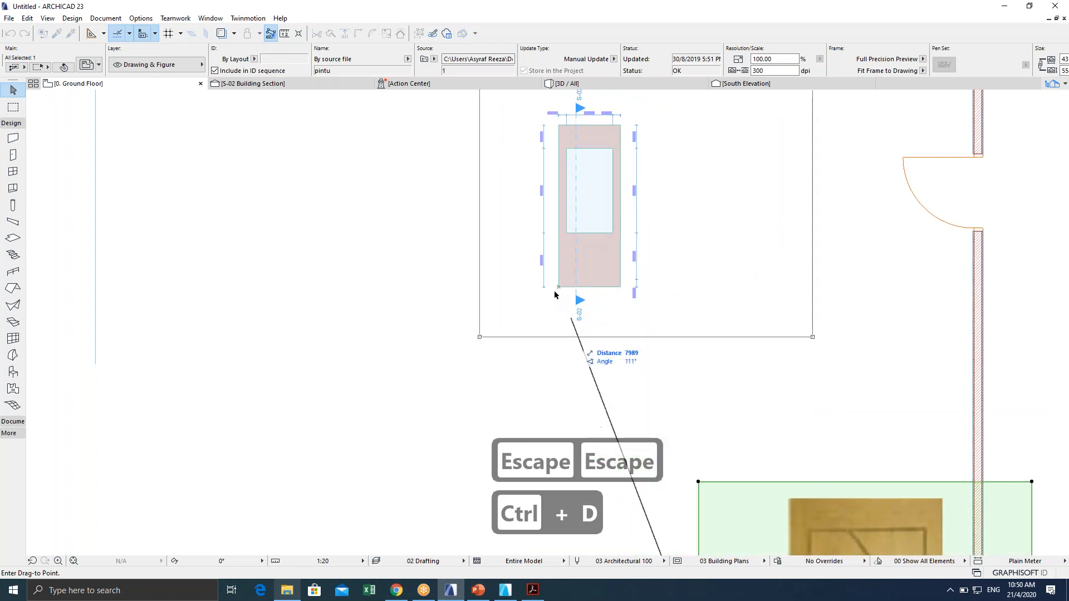
pyautogui.click(567, 294)
pyautogui.scroll(-5, 567, 295)
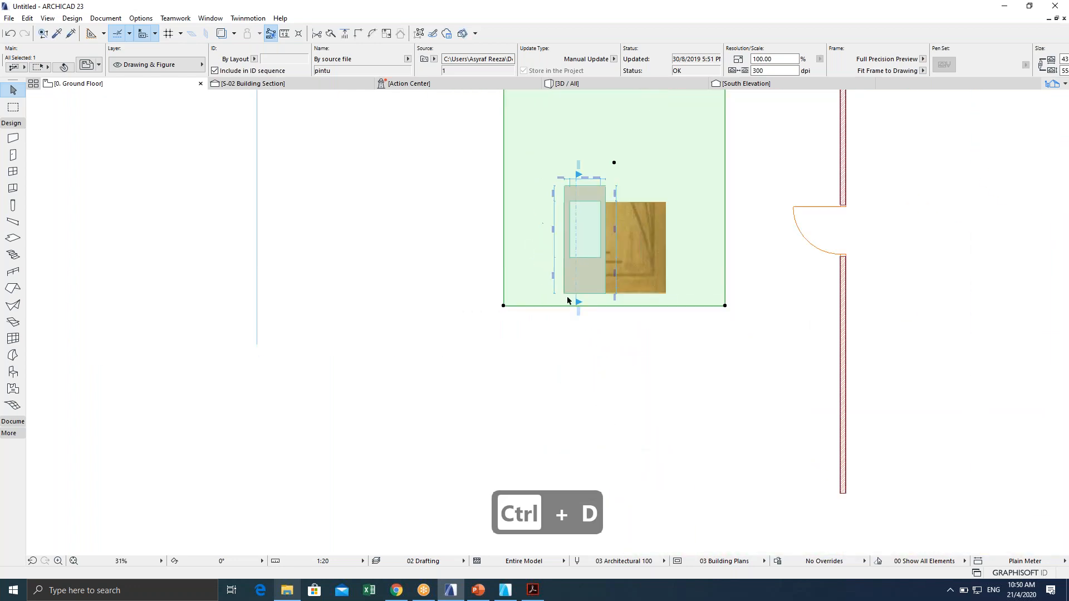
pyautogui.scroll(3, 564, 331)
pyautogui.moveTo(563, 326); pyautogui.dragTo(537, 378, button='middle')
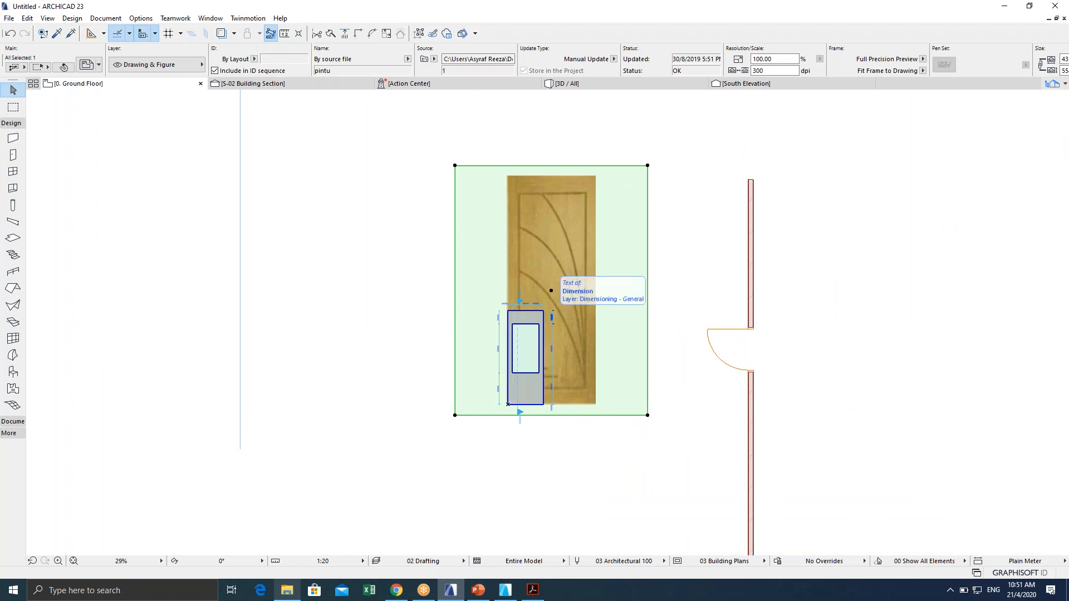
# Resize the door image graphically from the shared lower-left corner, scaling its door height to the drawn panel's height.
pyautogui.hotkey('ctrl', '=')
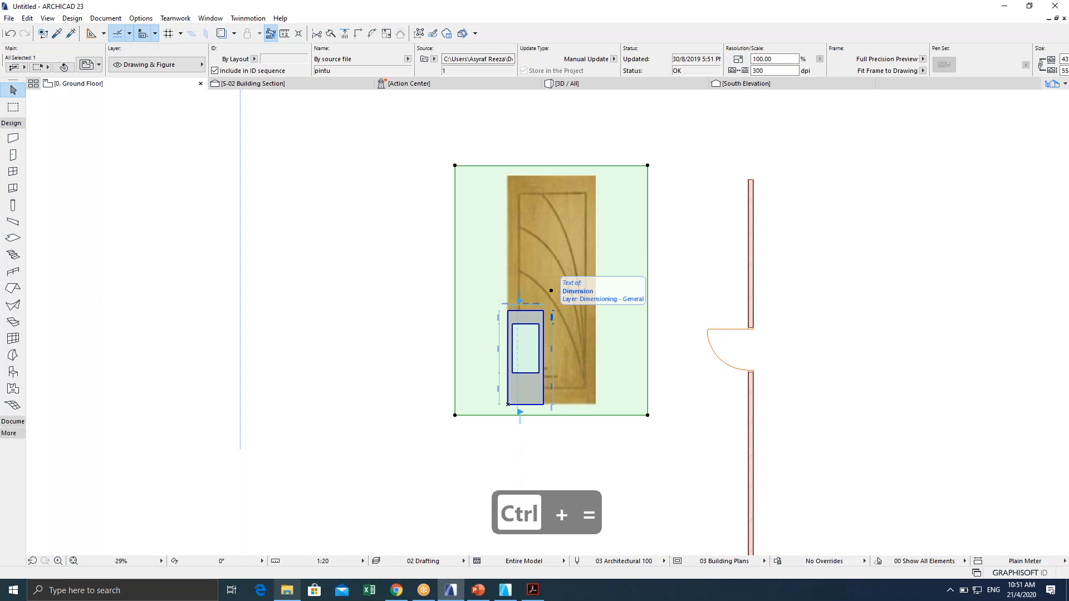
pyautogui.click(575, 312)
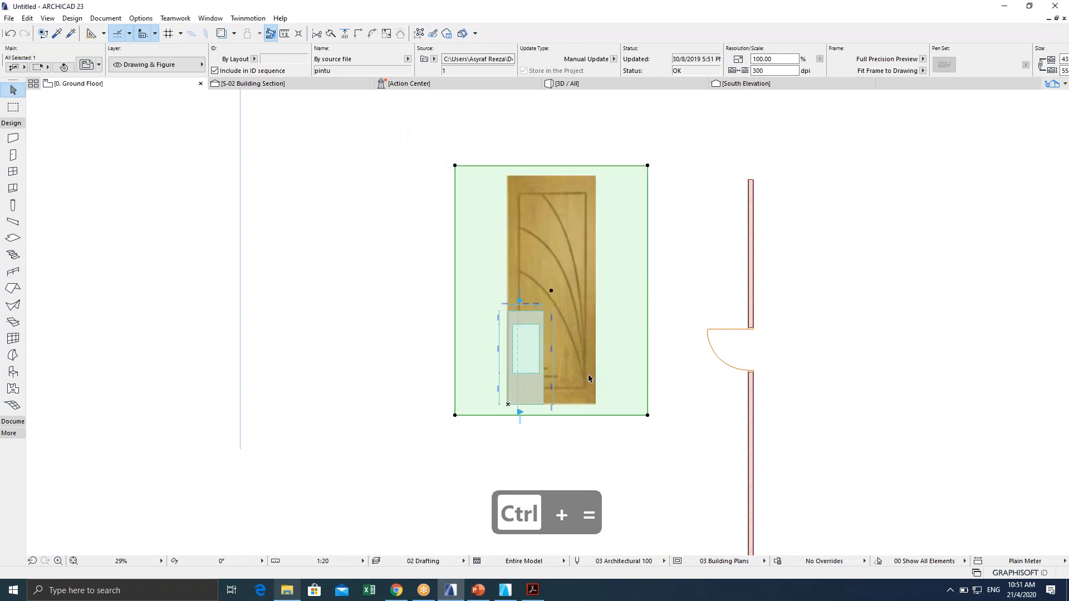
pyautogui.hotkey('ctrl', 'k')
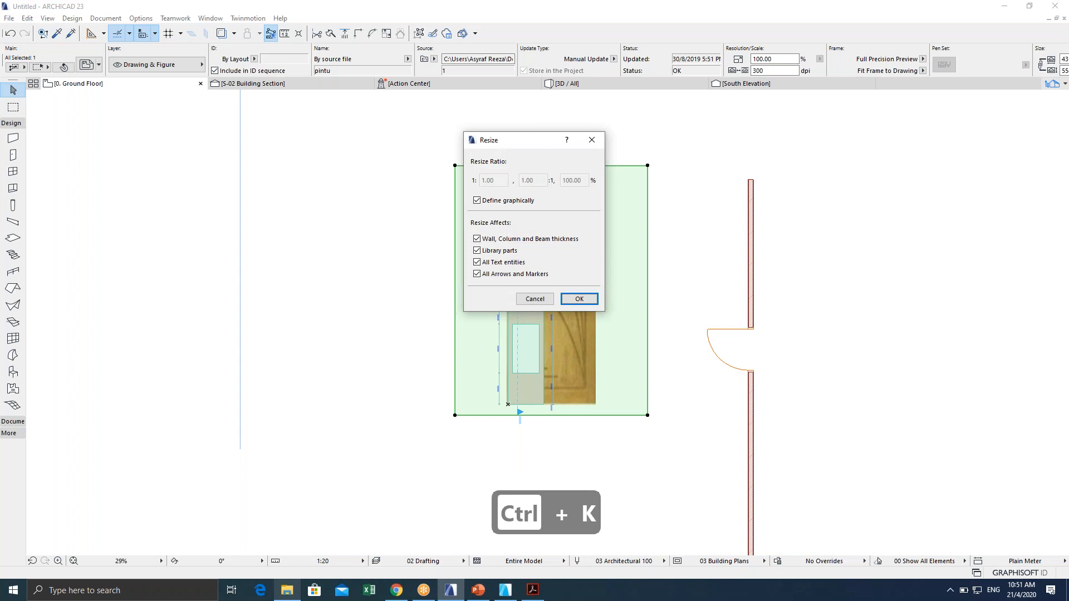
pyautogui.moveTo(530, 146); pyautogui.dragTo(388, 181)
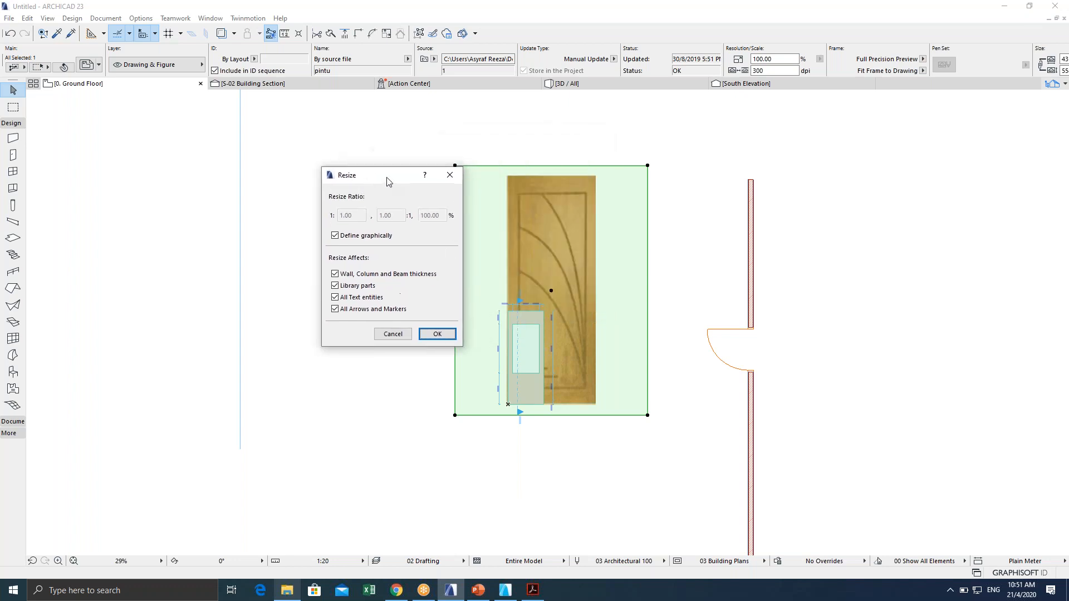
pyautogui.click(437, 334)
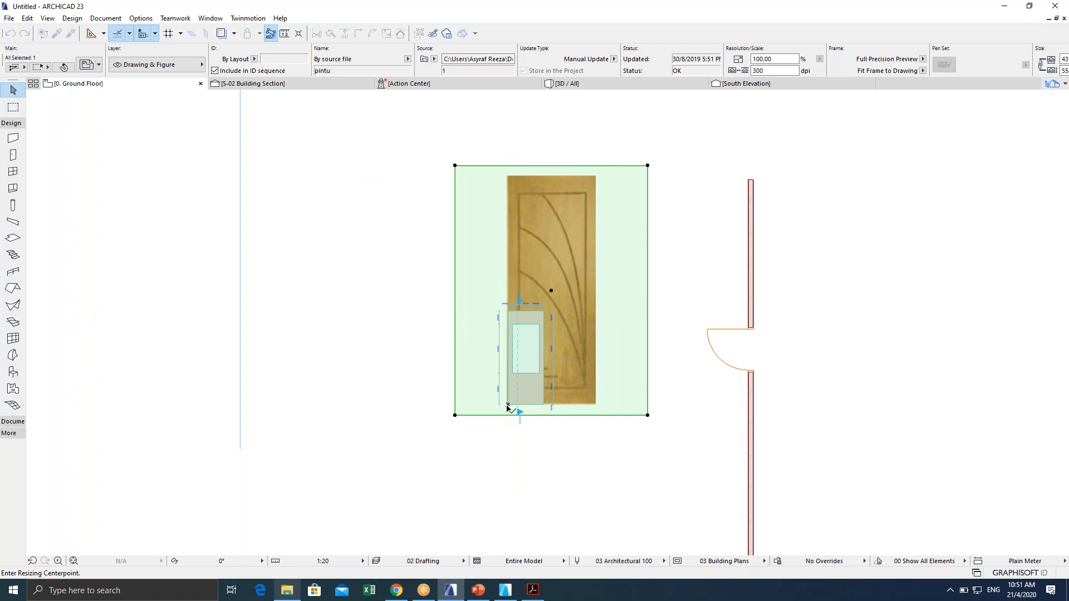
pyautogui.click(508, 404)
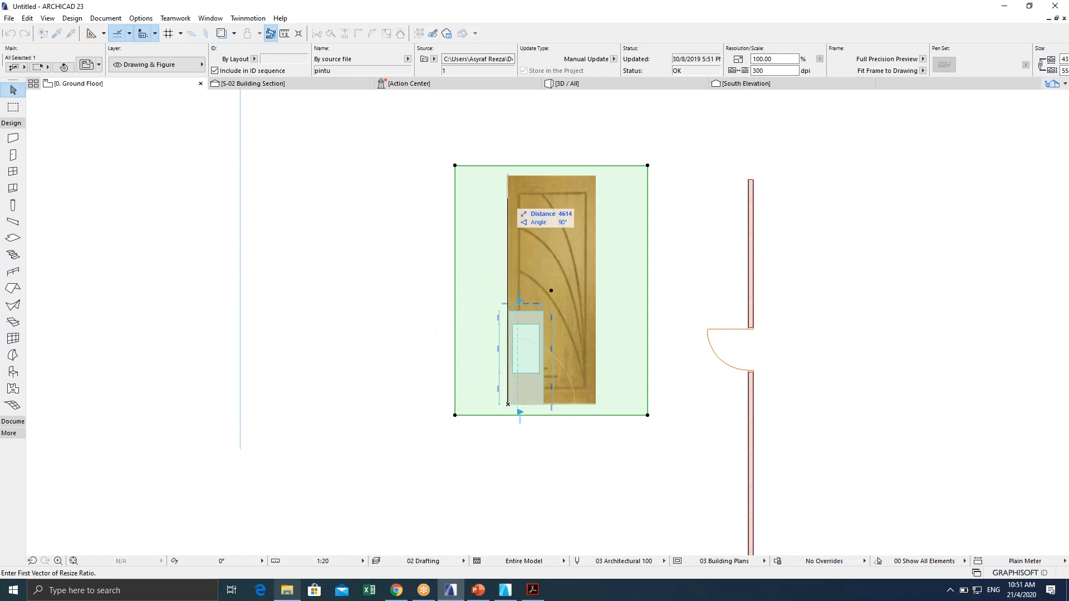
pyautogui.click(509, 178)
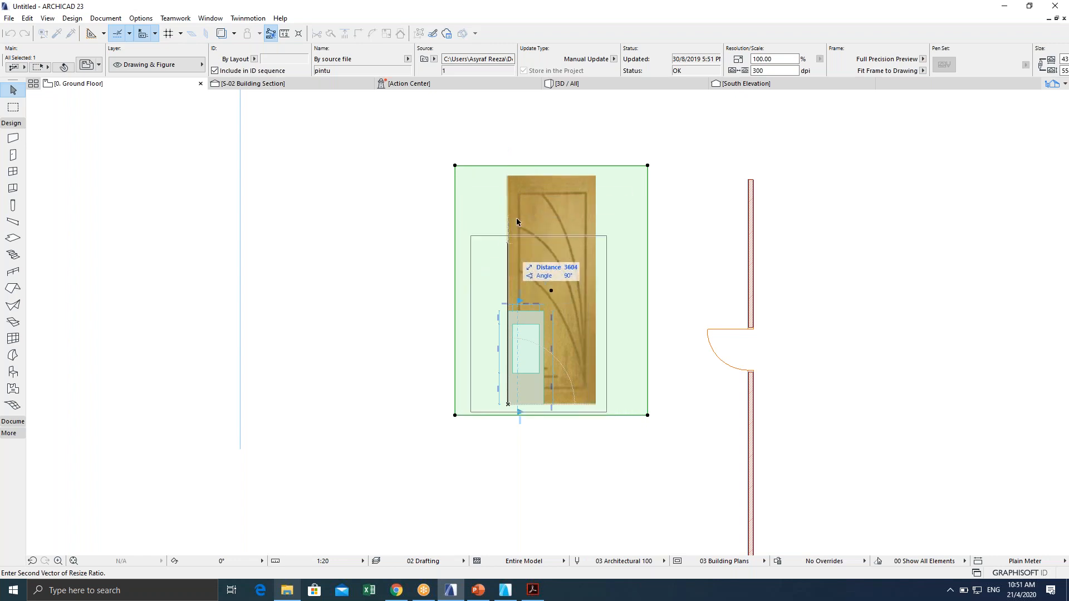
pyautogui.scroll(3, 518, 332)
pyautogui.moveTo(518, 331); pyautogui.dragTo(517, 275, button='middle')
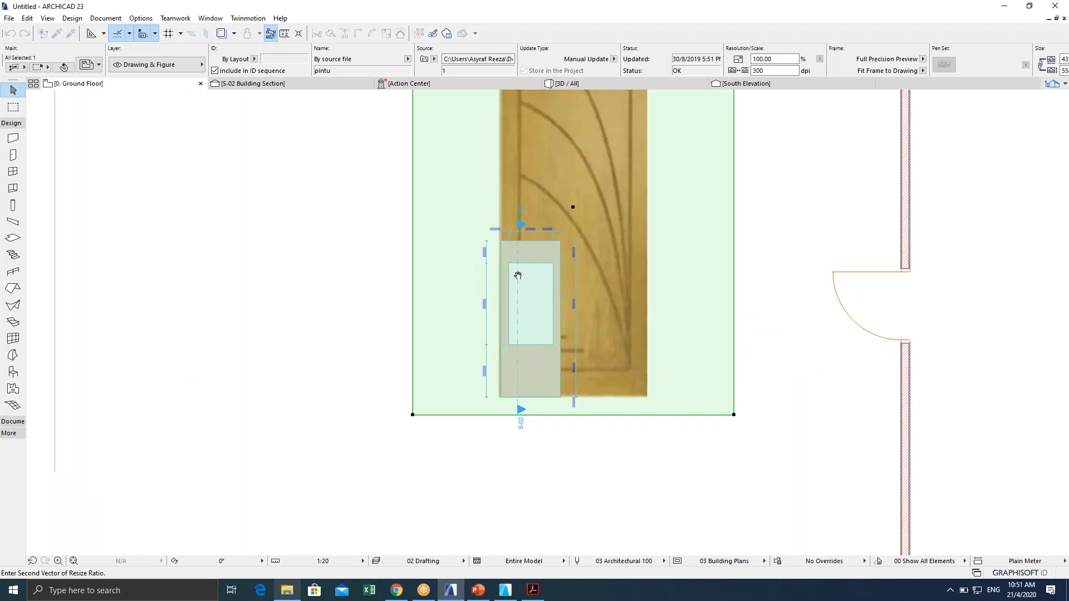
pyautogui.scroll(-1, 518, 275)
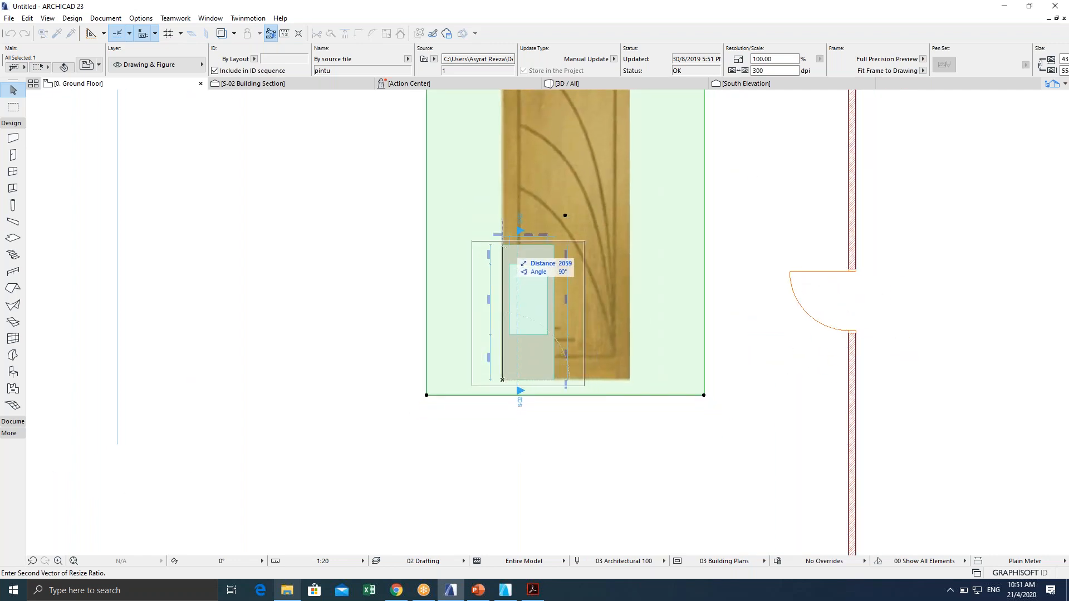
pyautogui.click(505, 248)
pyautogui.scroll(5, 509, 261)
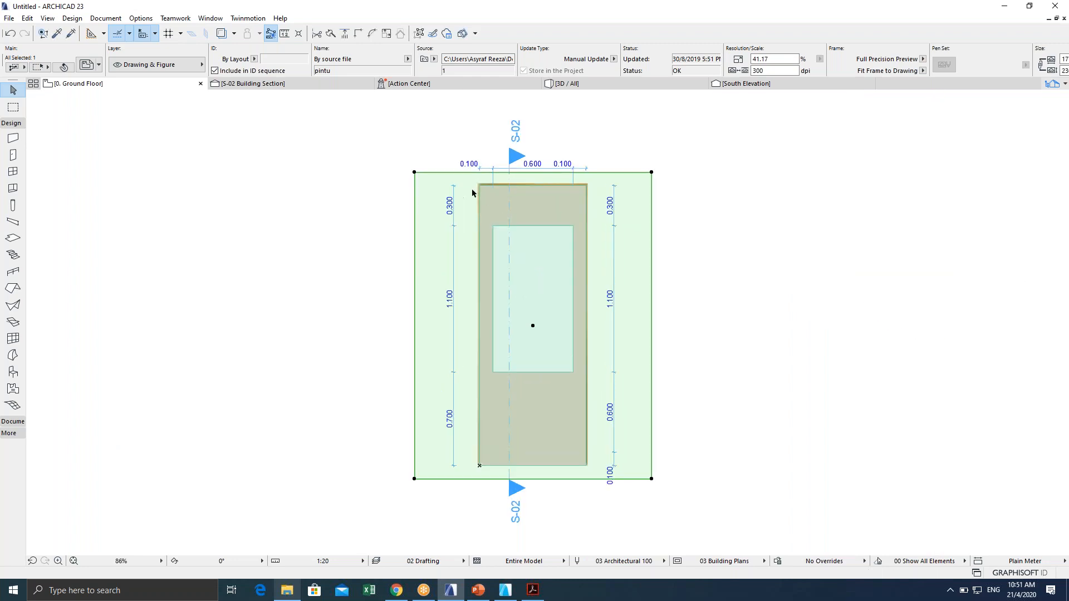
# Move the resized door image clear of the dimensioned panel to its left and clear the selection.
pyautogui.hotkey('ctrl', 'd')
pyautogui.click(515, 249)
pyautogui.click(222, 243)
pyautogui.moveTo(291, 282); pyautogui.dragTo(366, 275, button='middle')
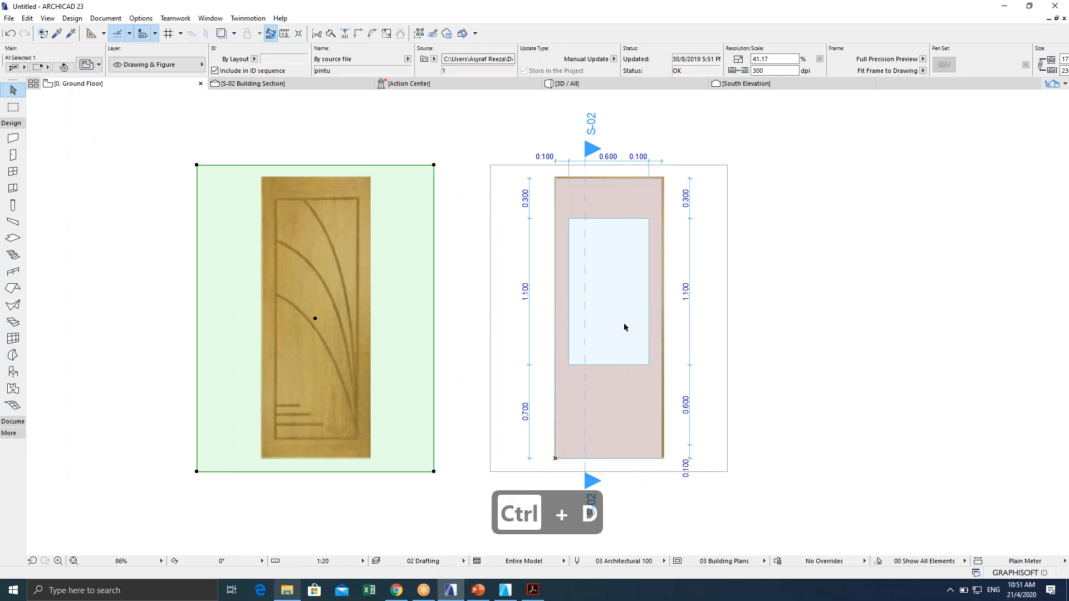
pyautogui.scroll(-3, 435, 288)
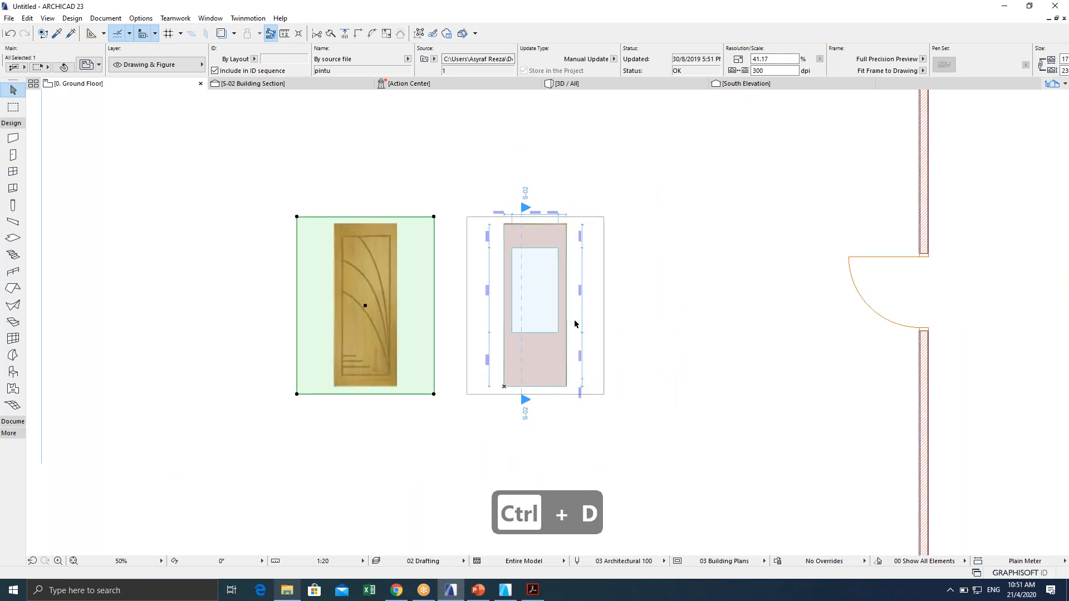
pyautogui.click(641, 258)
pyautogui.scroll(-2, 641, 262)
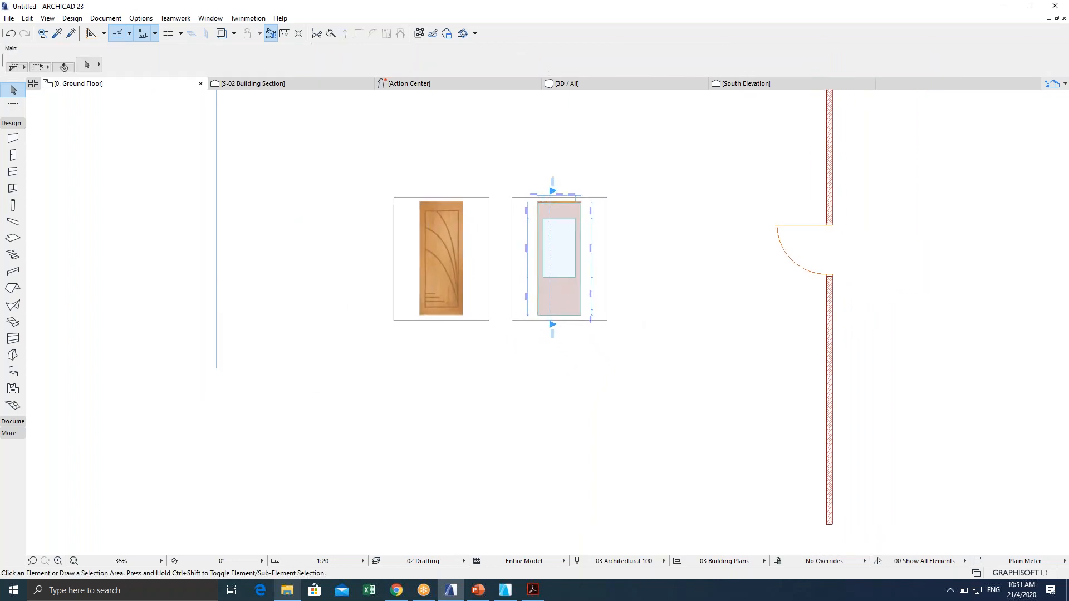
# Open the Object tool's default settings and browse the linked ARCHICAD Library 23.
pyautogui.scroll(-3, 637, 320)
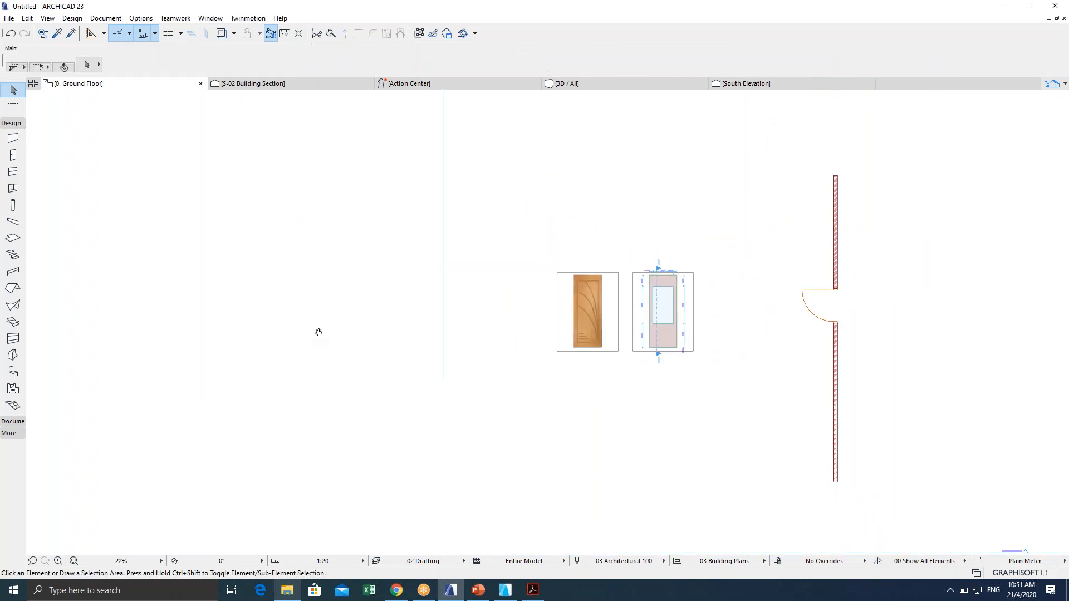
pyautogui.click(18, 376)
pyautogui.hotkey('ctrl', 't')
pyautogui.click(589, 40)
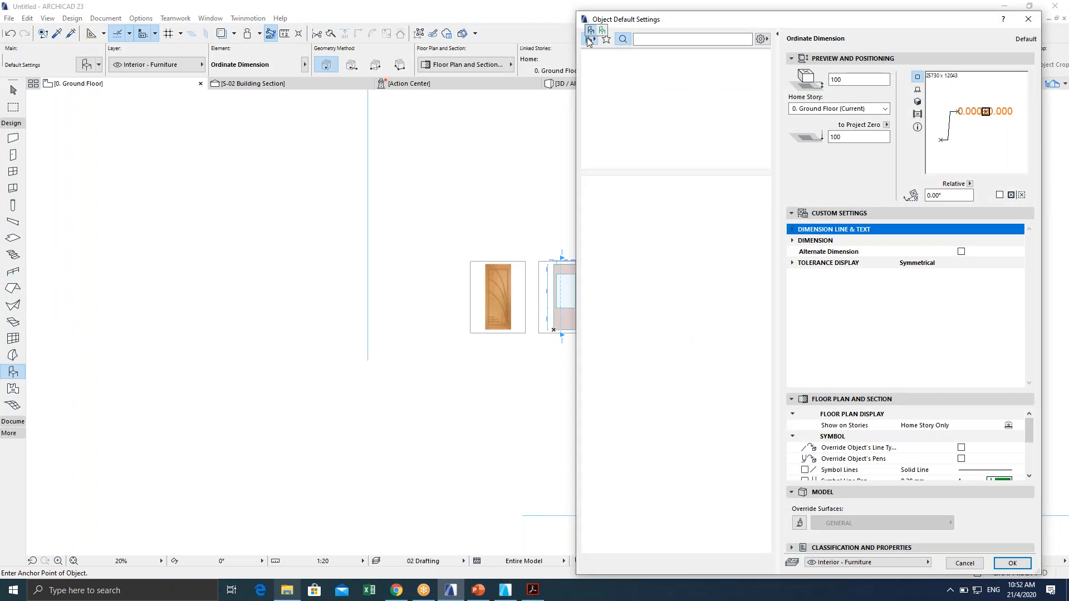
pyautogui.moveTo(689, 21); pyautogui.dragTo(528, 27)
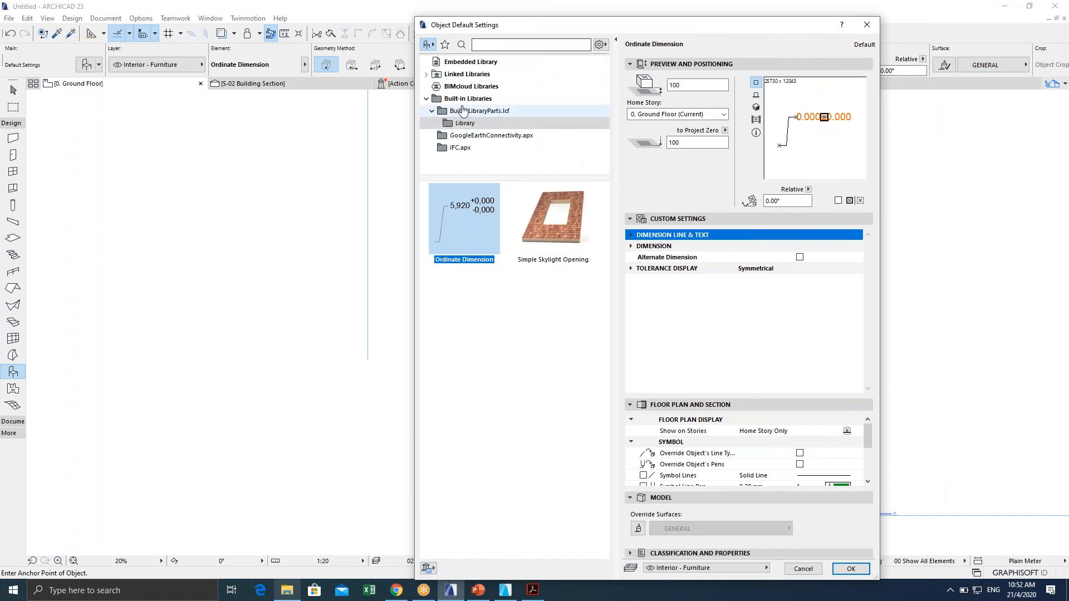
pyautogui.click(460, 75)
pyautogui.click(461, 207)
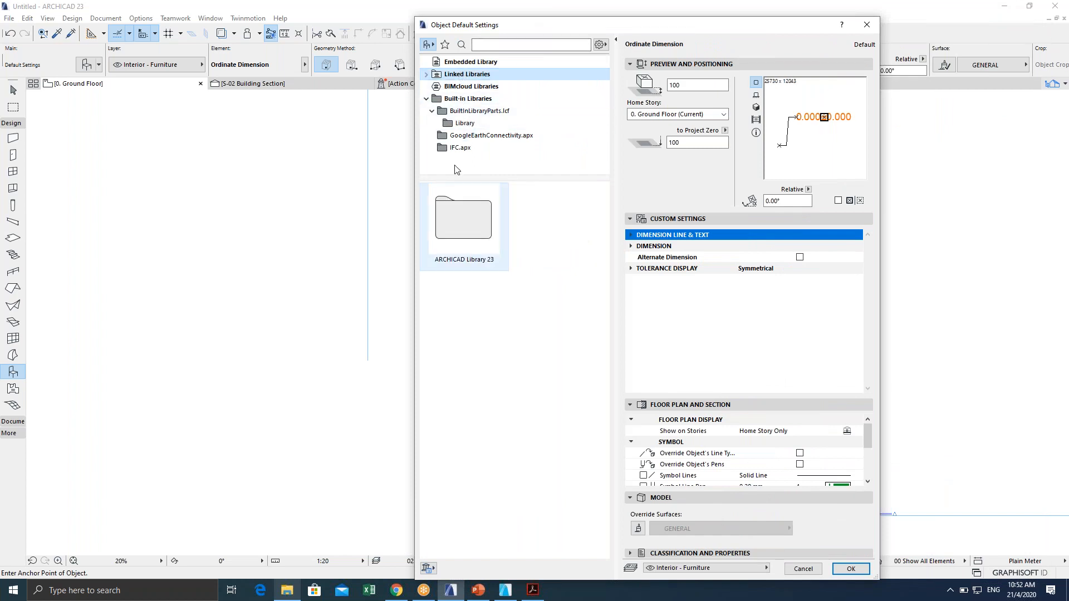
pyautogui.doubleClick(461, 208)
# Search the object library for "chair" and set Chair 02 23 as the default object.
pyautogui.click(503, 46)
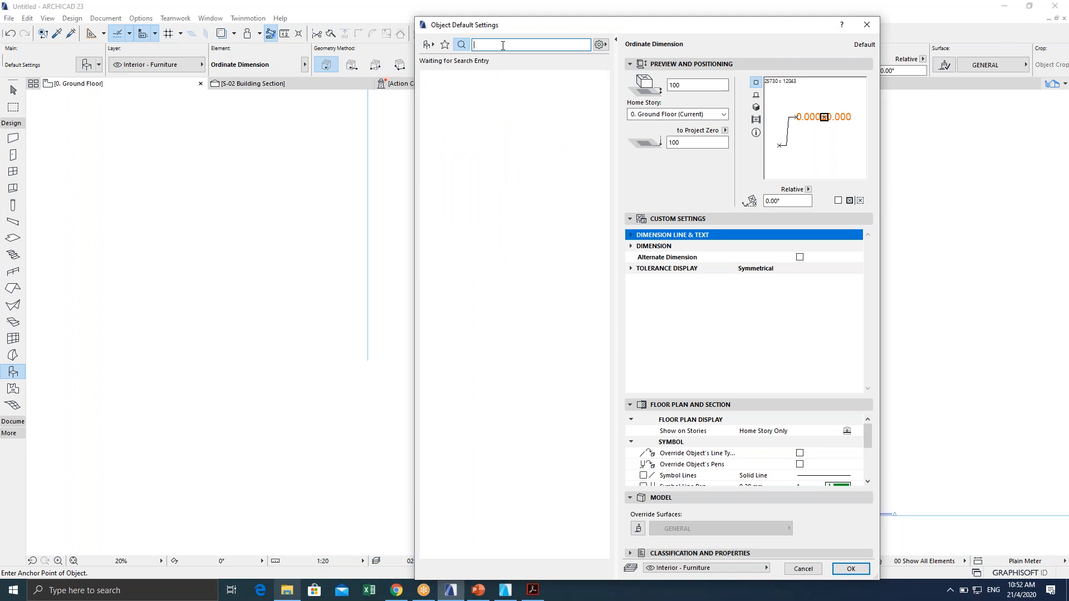
pyautogui.write('chair')
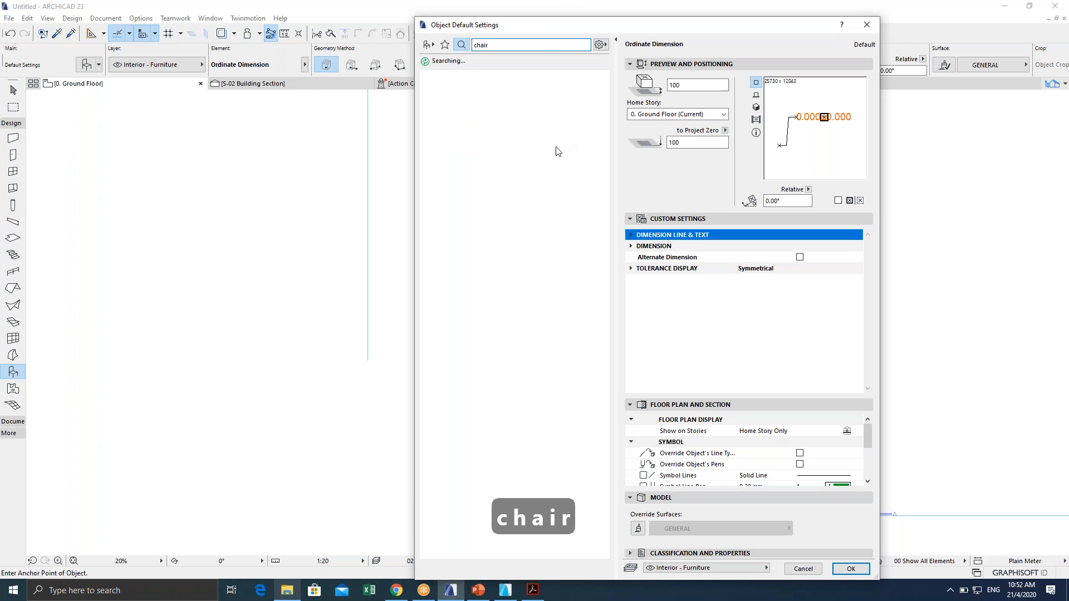
pyautogui.click(428, 44)
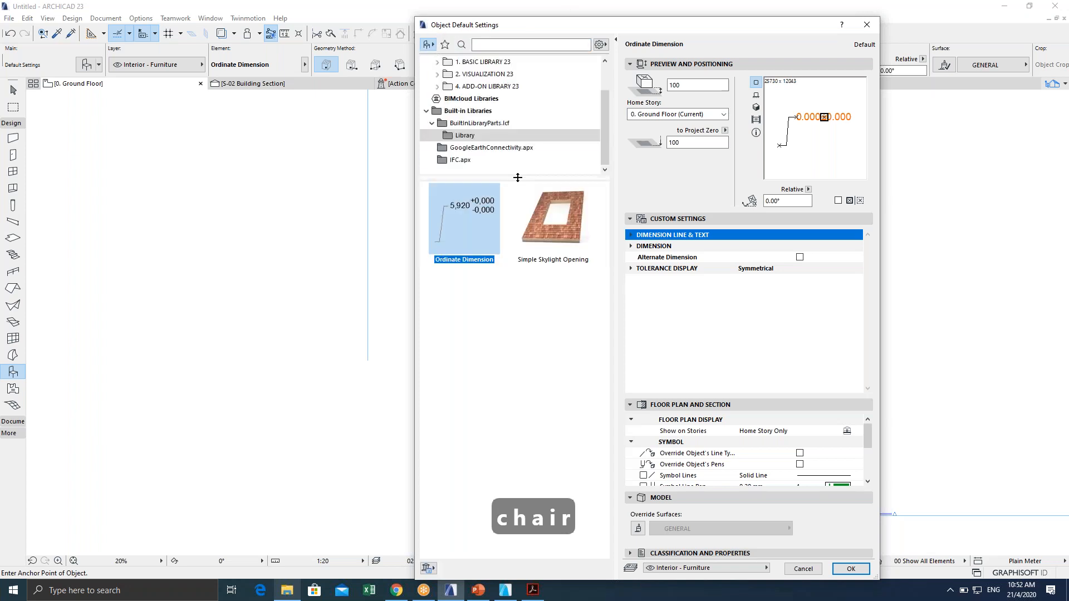
pyautogui.click(496, 48)
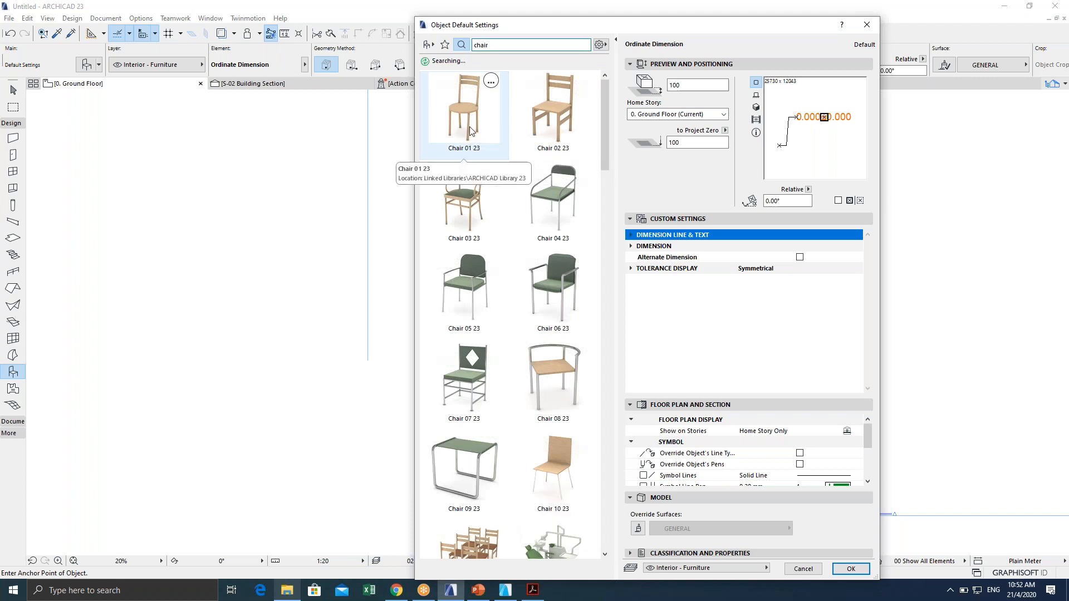
pyautogui.click(554, 129)
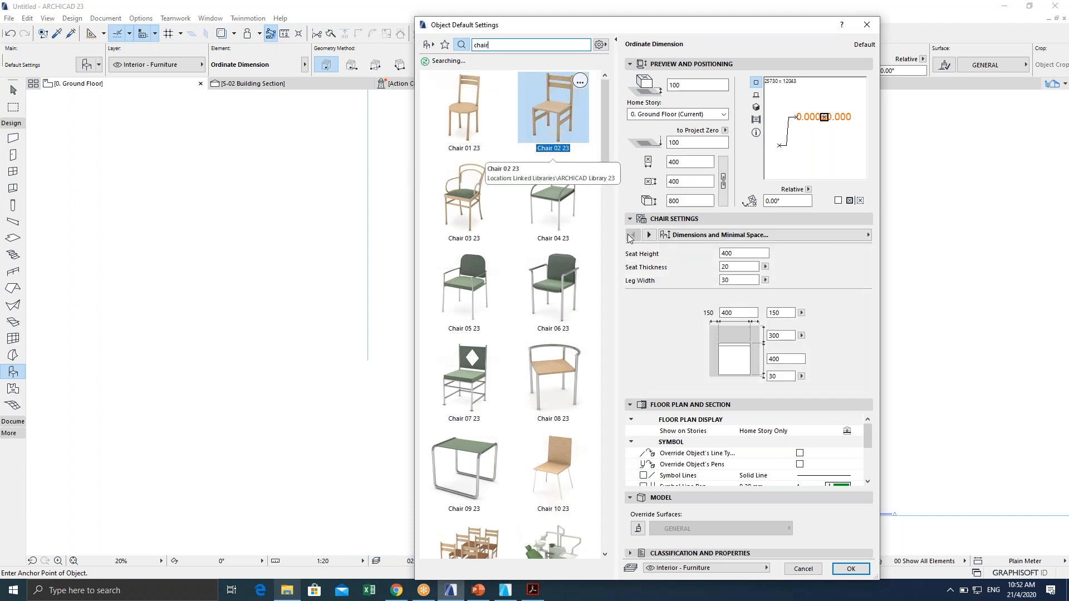
pyautogui.click(851, 569)
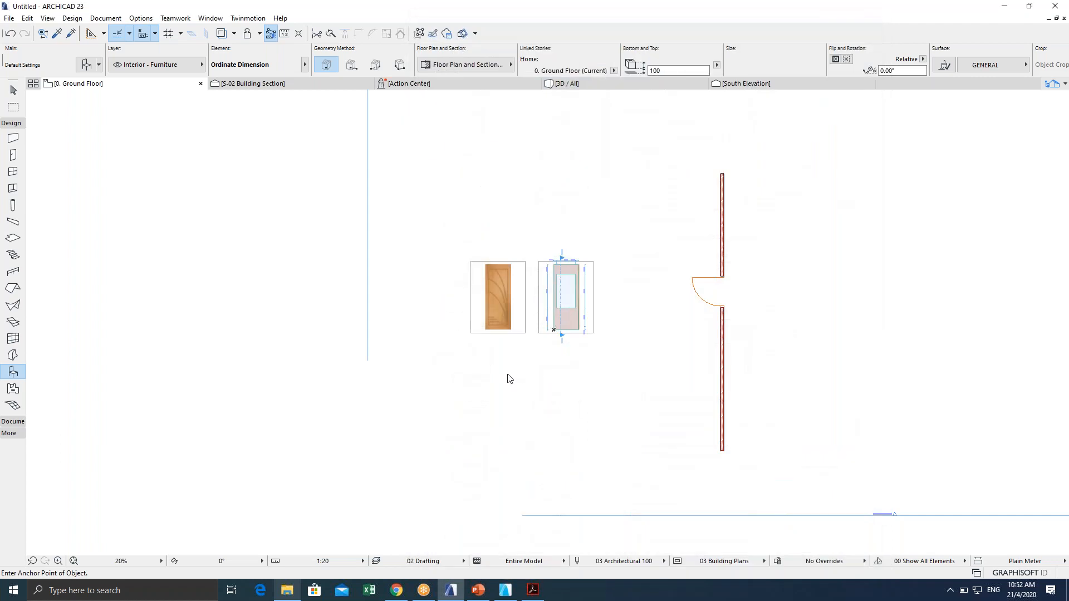
# Place the chair in the empty area below and left of the door image, and end placement.
pyautogui.scroll(2, 590, 358)
pyautogui.click(544, 326)
pyautogui.scroll(5, 540, 314)
pyautogui.press('Escape')
pyautogui.press('Escape')
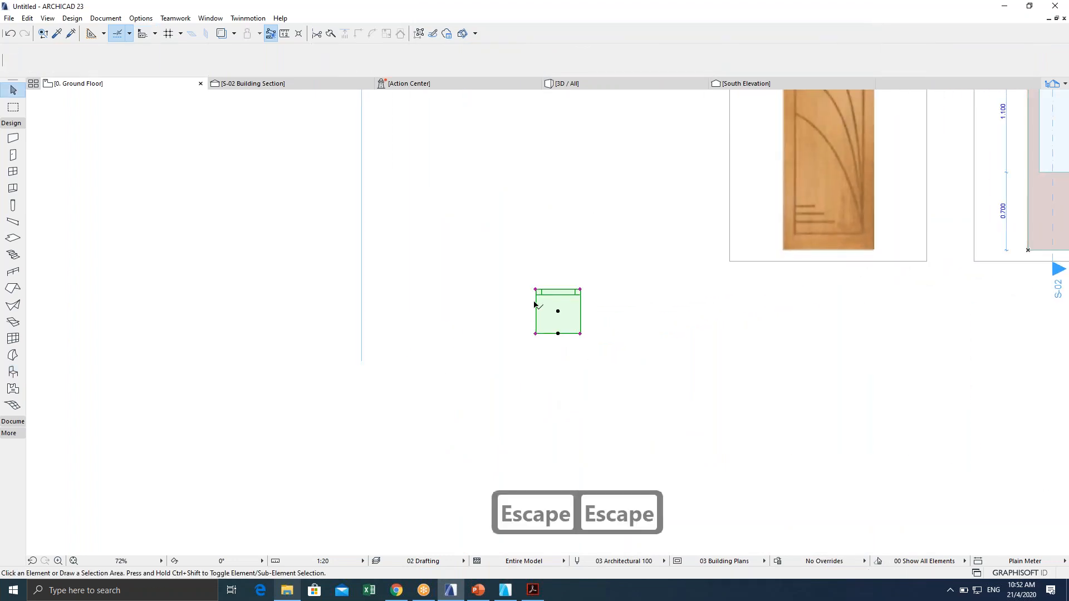
# Try to resize the chair graphically from its upper-left corner to about 173 mm wide.
pyautogui.click(534, 305)
pyautogui.hotkey('ctrl', 'k')
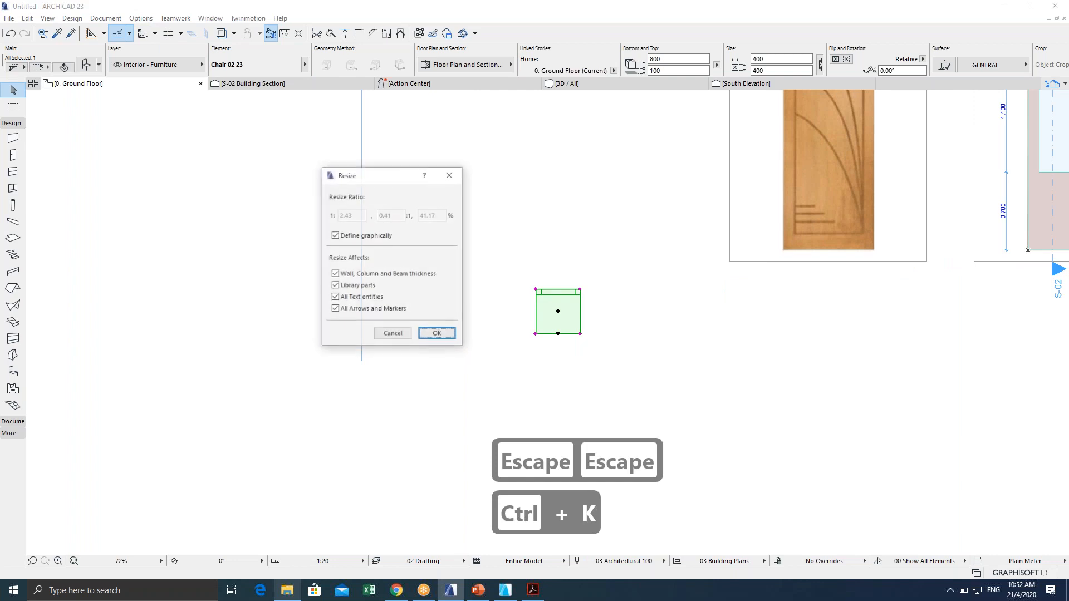
pyautogui.click(438, 336)
pyautogui.click(536, 289)
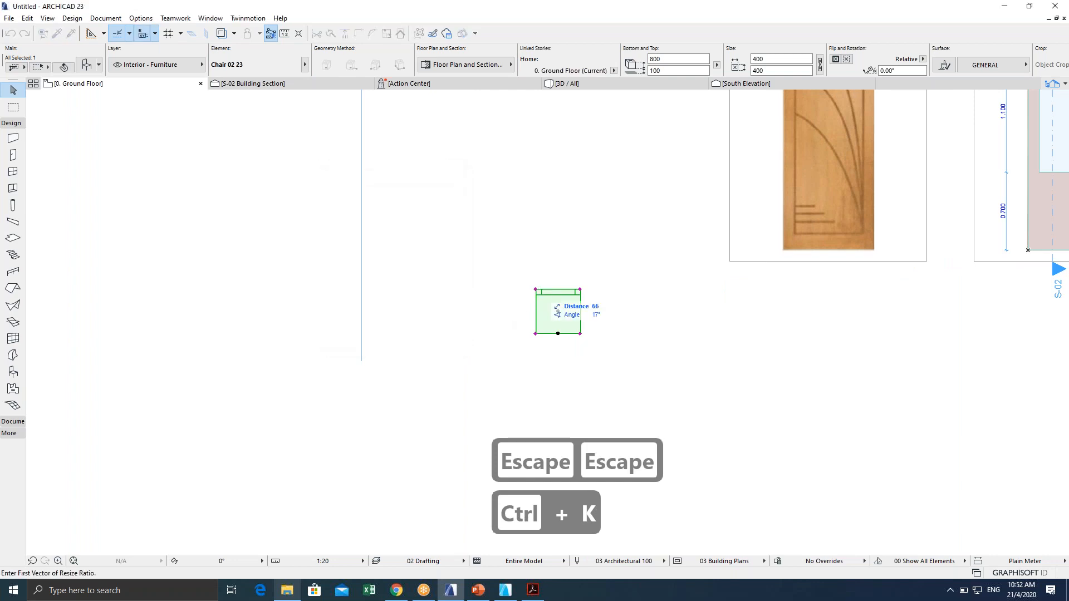
pyautogui.click(580, 289)
pyautogui.click(556, 289)
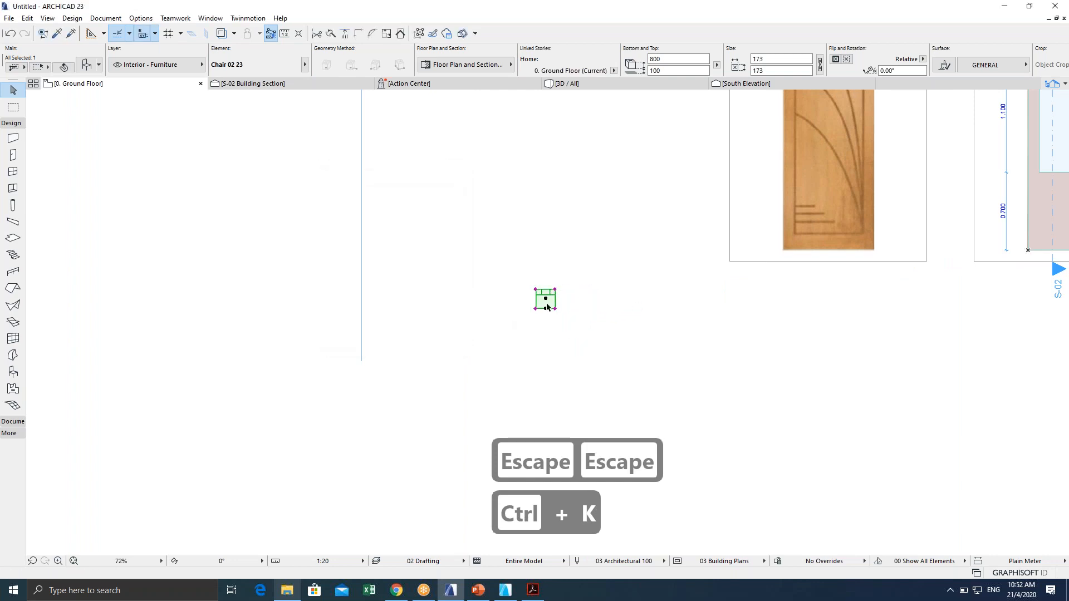
pyautogui.scroll(5, 550, 302)
pyautogui.scroll(-4, 550, 302)
pyautogui.scroll(-1, 550, 300)
# Undo the chair's resizing and clear the selection.
pyautogui.hotkey('ctrl', 'z')
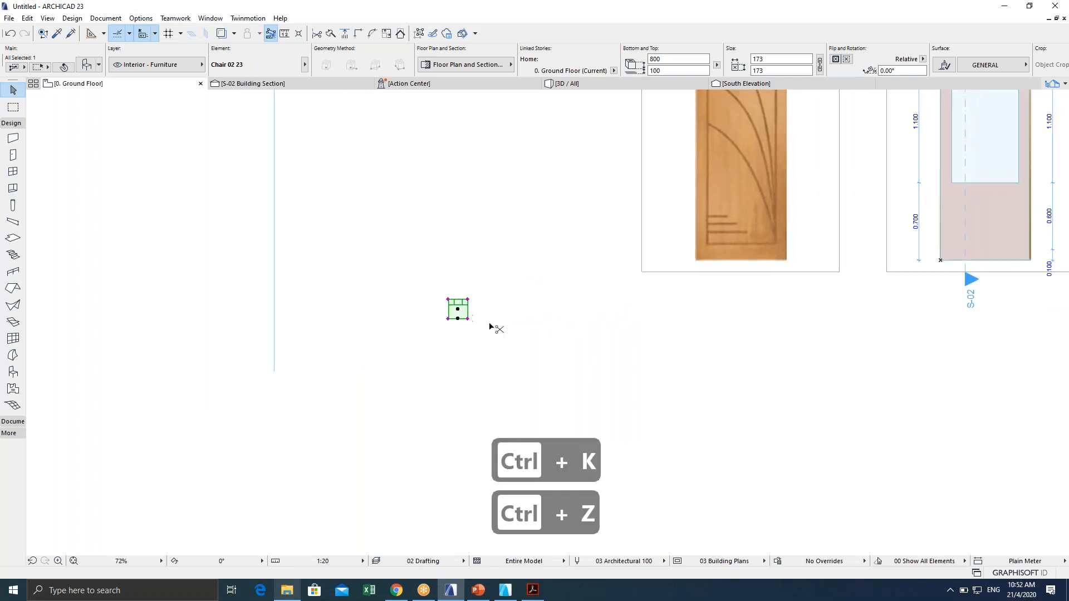
pyautogui.press('Escape')
pyautogui.press('Escape')
pyautogui.scroll(-3, 508, 337)
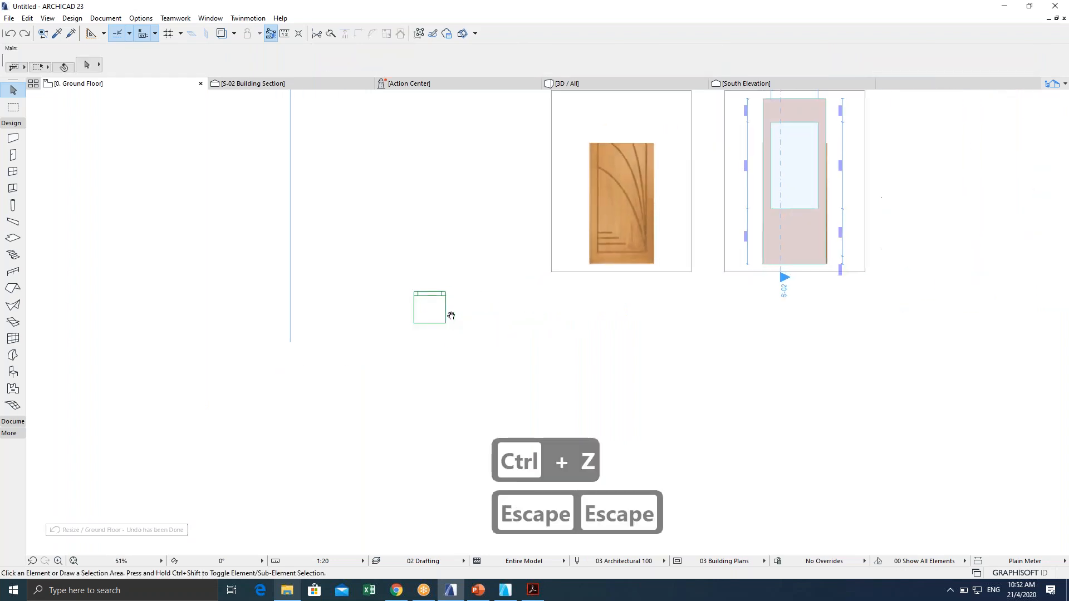
# Compare Chair 01 23 with Chair 02 23 in the object defaults and confirm Chair 02 23 as the object to place.
pyautogui.doubleClick(13, 372)
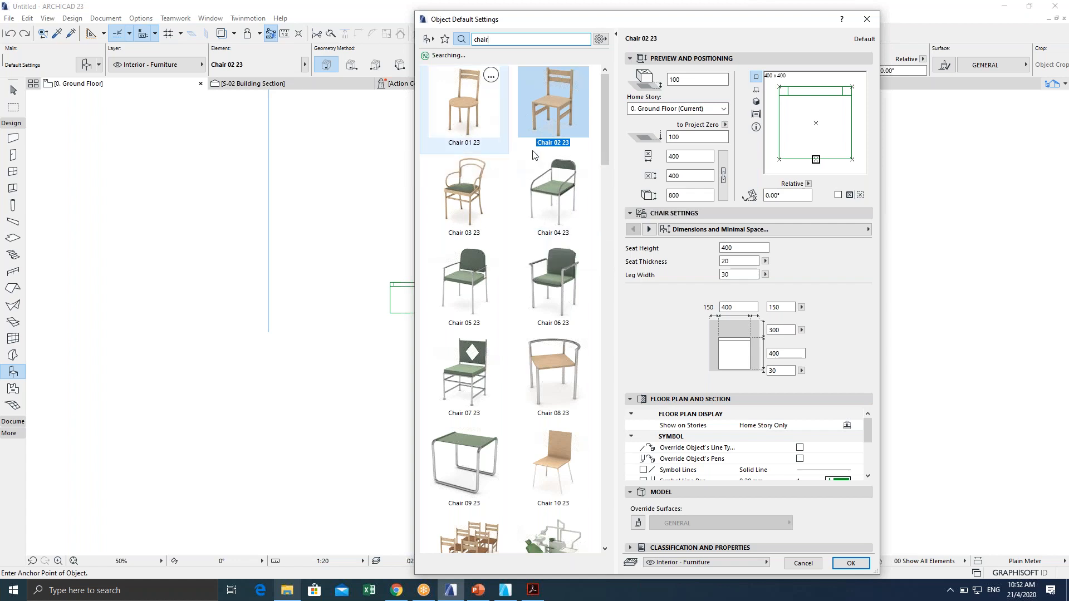
pyautogui.click(470, 139)
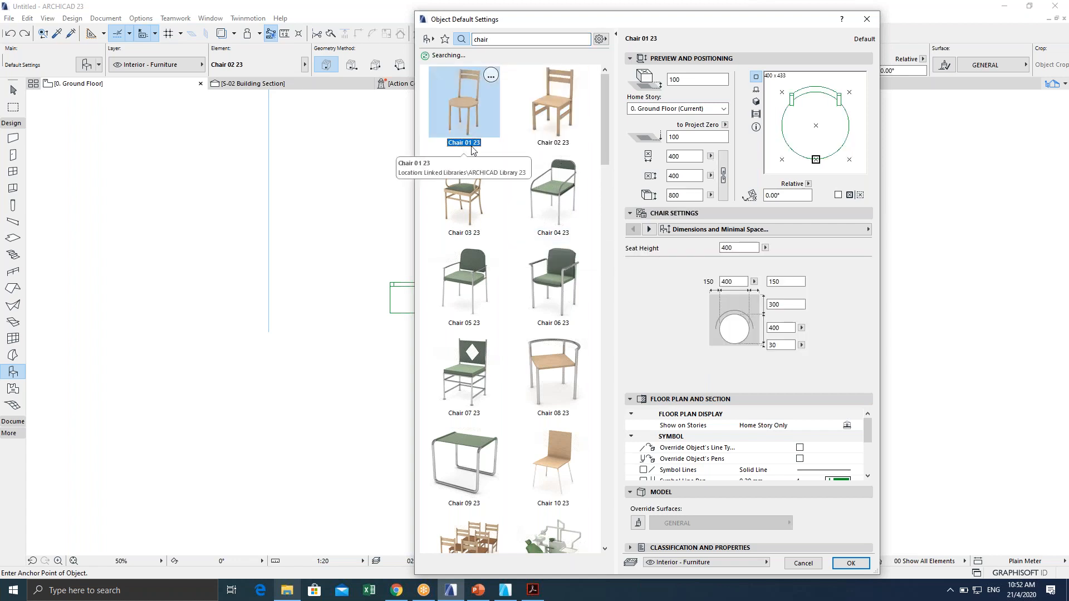
pyautogui.click(551, 109)
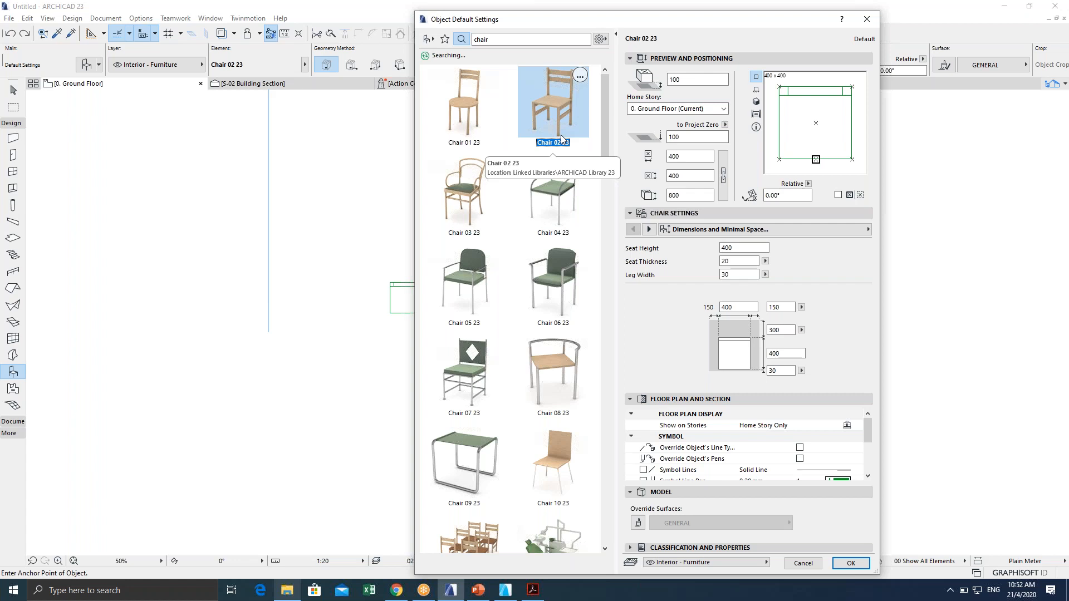
pyautogui.click(851, 563)
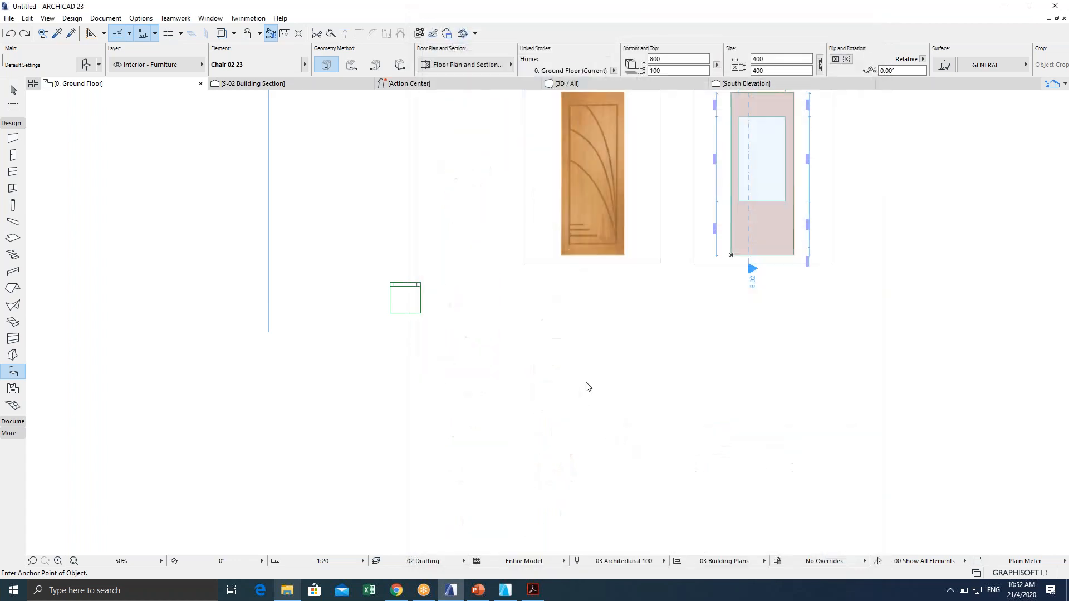
# Place a second chair below the door image, to the right of the first chair, and end placement.
pyautogui.scroll(2, 391, 332)
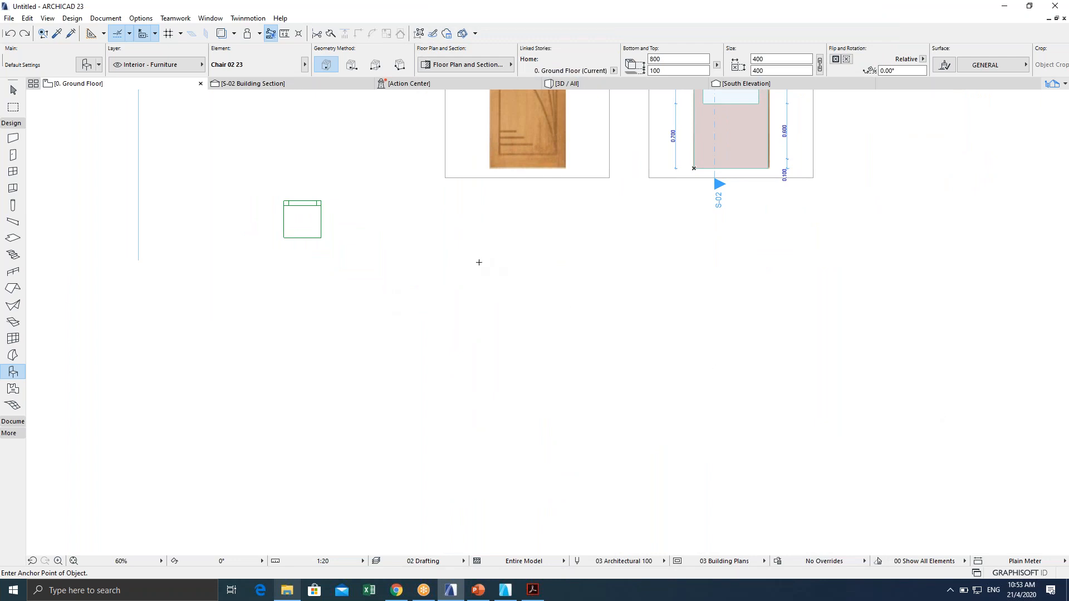
pyautogui.click(473, 245)
pyautogui.scroll(-3, 396, 244)
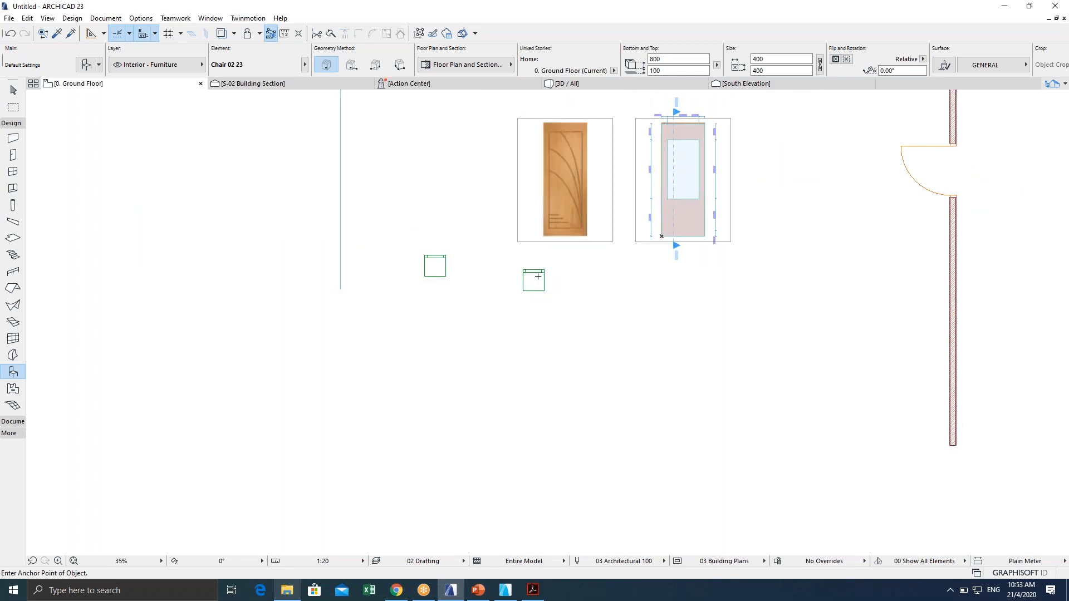
pyautogui.scroll(5, 538, 276)
pyautogui.press('Escape')
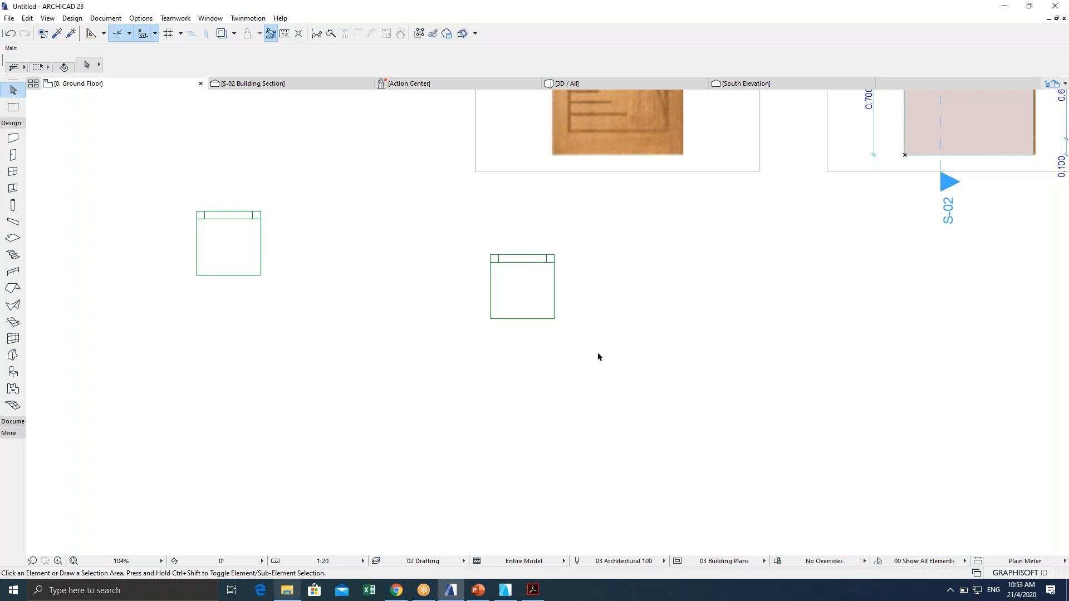
pyautogui.scroll(-5, 585, 356)
pyautogui.click(469, 319)
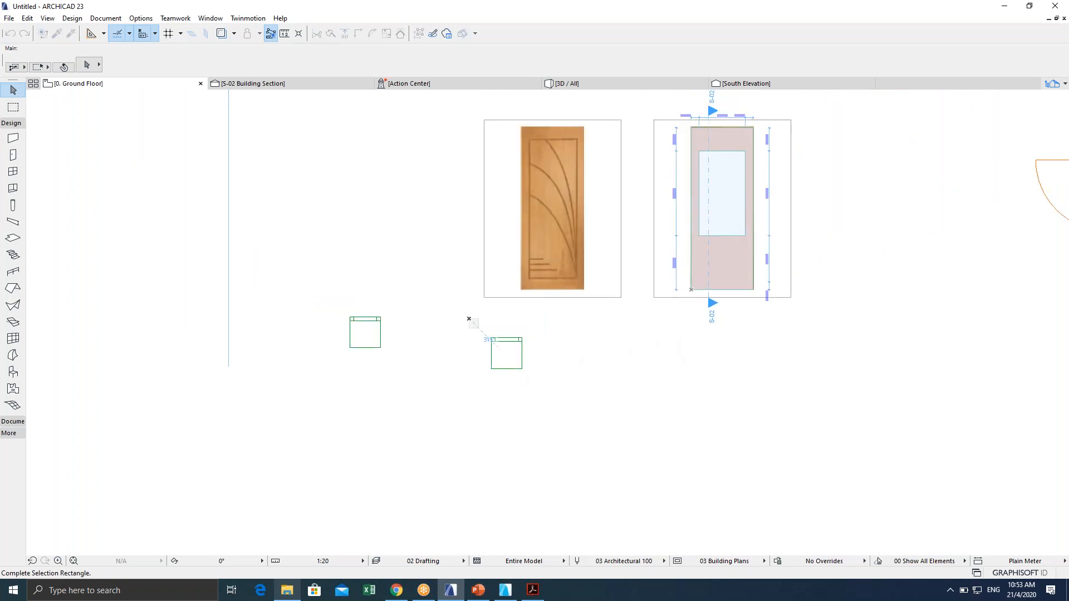
pyautogui.click(588, 392)
pyautogui.scroll(3, 537, 365)
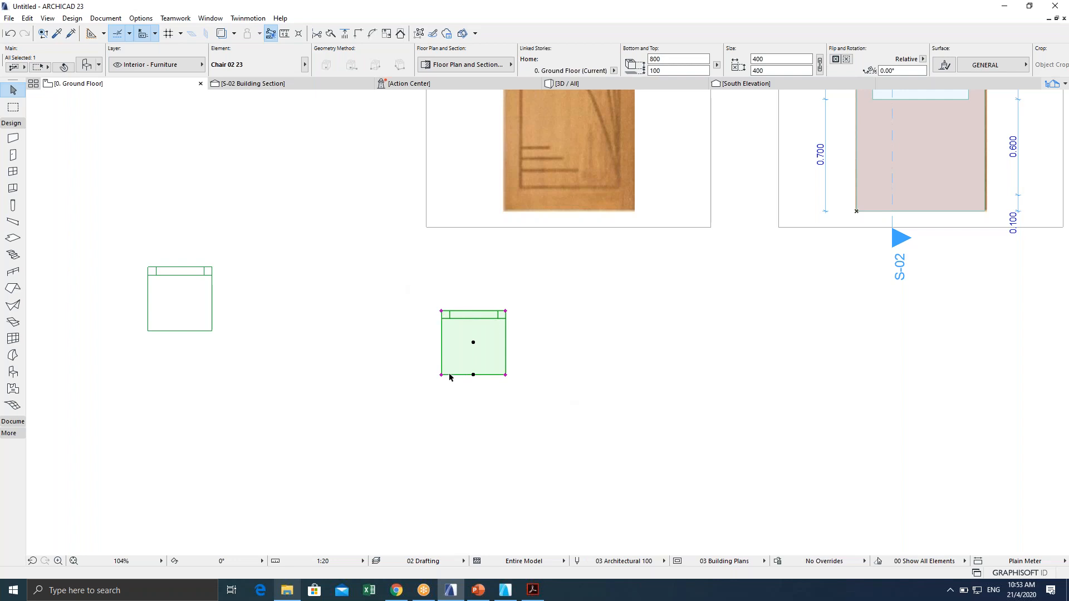
pyautogui.scroll(-2, 451, 352)
pyautogui.moveTo(454, 352); pyautogui.dragTo(466, 412, button='middle')
pyautogui.scroll(-1, 628, 372)
pyautogui.moveTo(620, 372); pyautogui.dragTo(520, 362, button='middle')
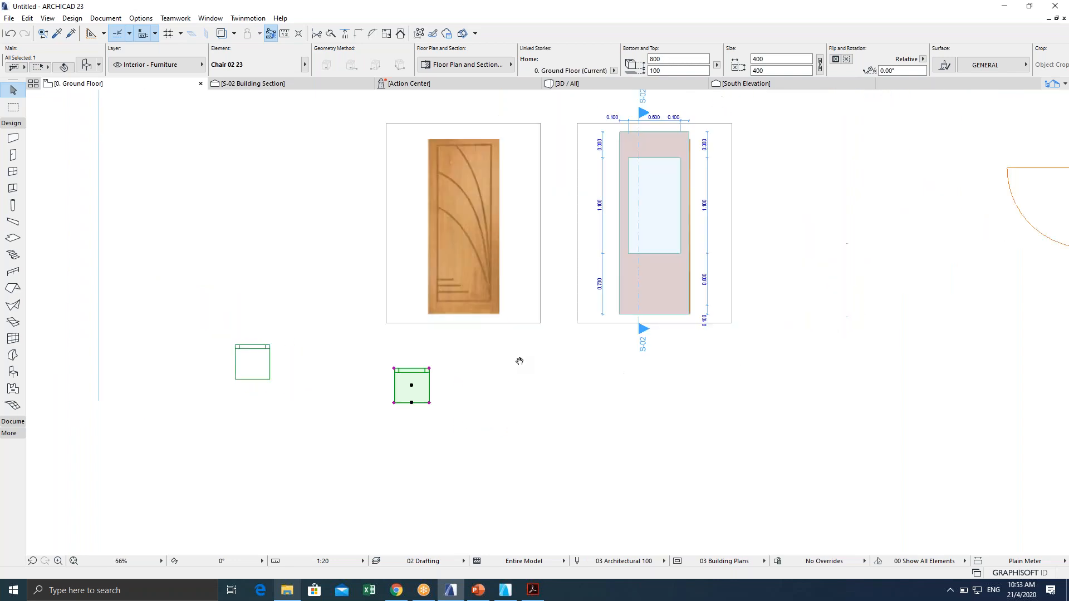
pyautogui.scroll(-1, 499, 383)
pyautogui.scroll(5, 466, 394)
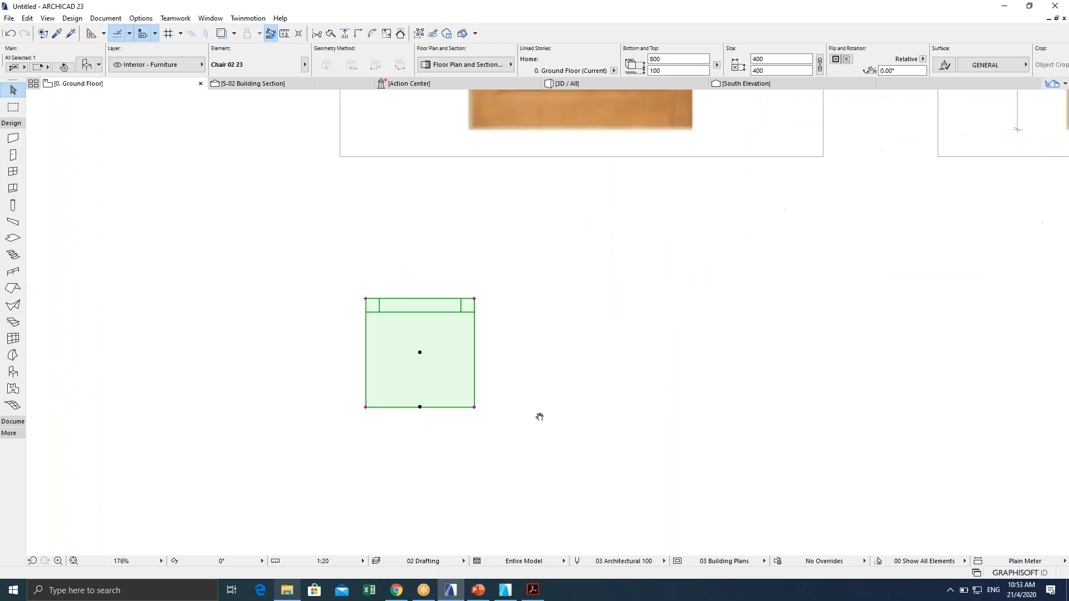
pyautogui.hotkey('ctrl', 'k')
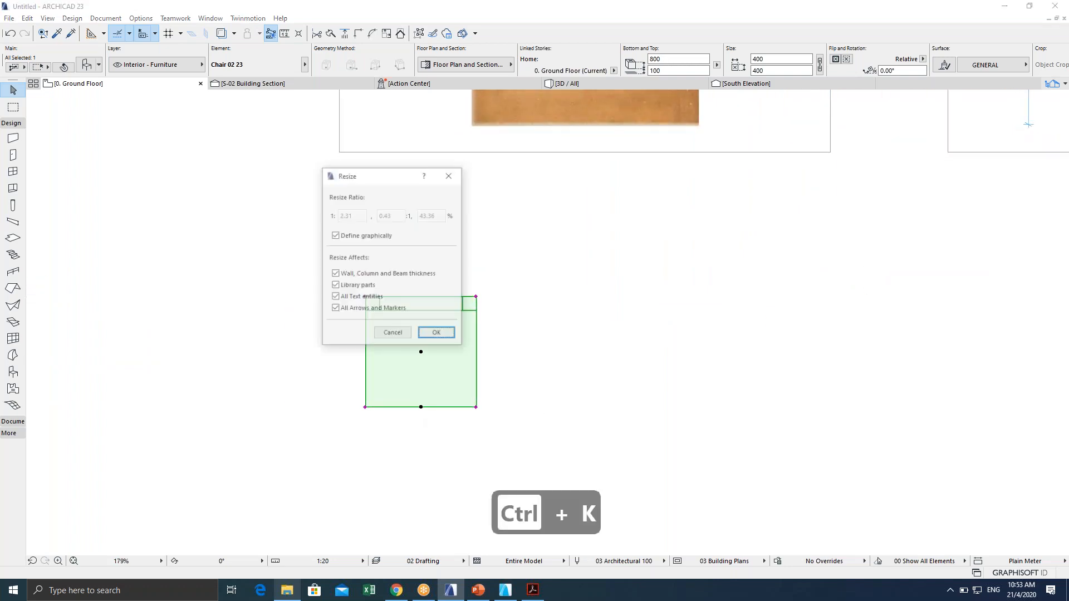
pyautogui.moveTo(370, 177); pyautogui.dragTo(511, 264)
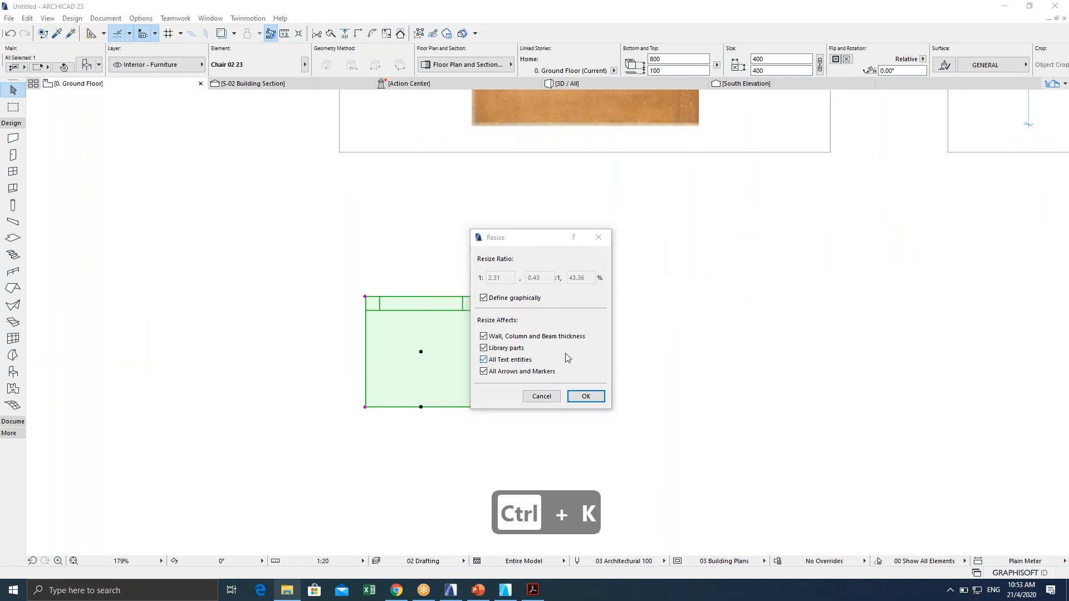
pyautogui.click(586, 396)
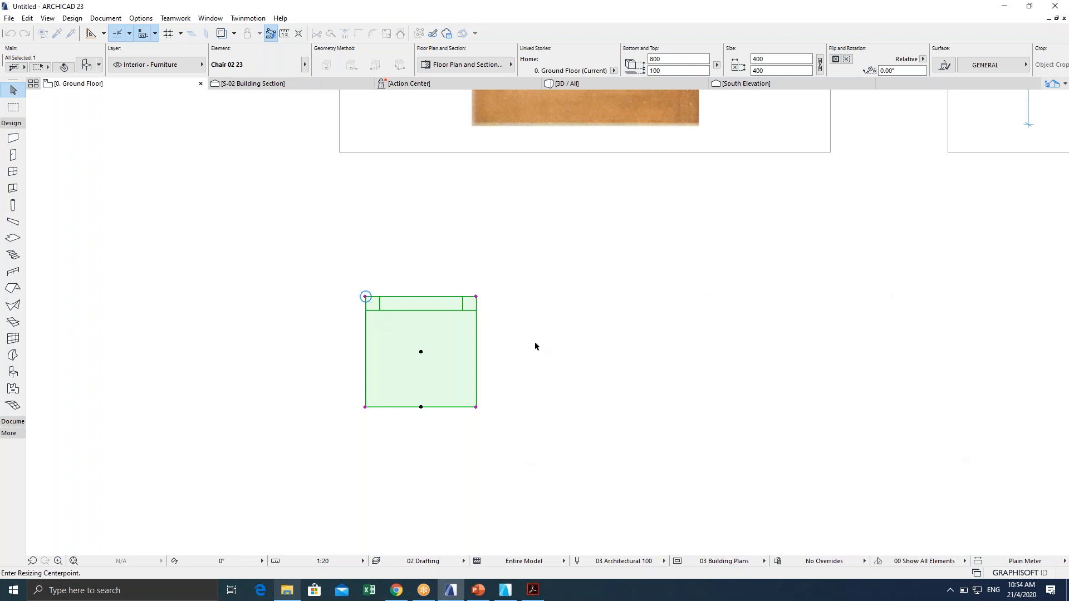
pyautogui.press('Escape')
pyautogui.press('Escape')
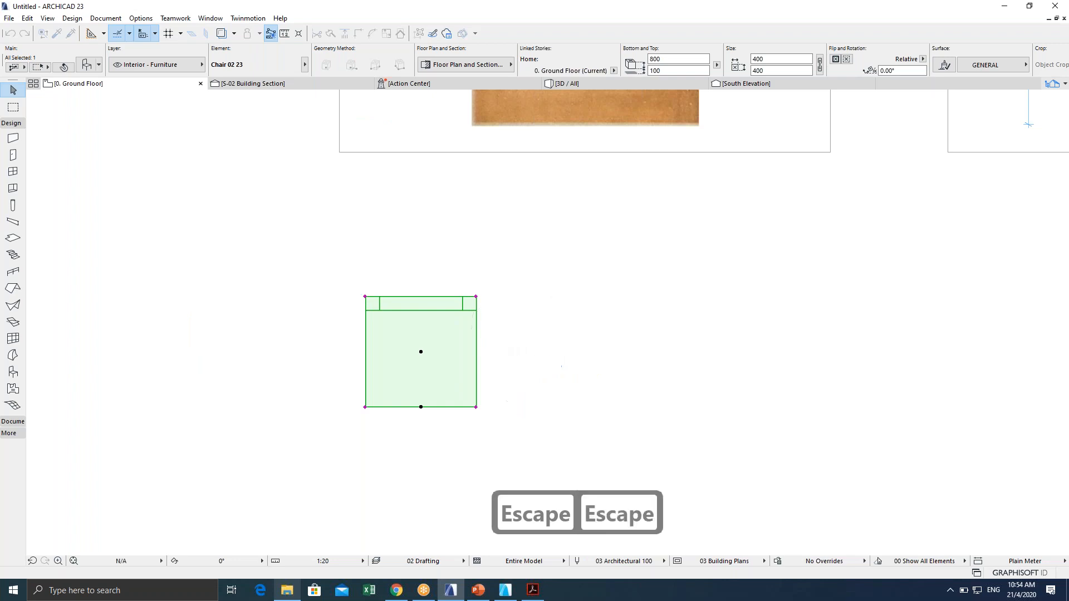
pyautogui.press('Escape')
pyautogui.press('Escape')
pyautogui.press('Escape')
pyautogui.press('Escape')
# Check the Chairs 23 library folder, return to the "chair" search and keep Chair 02 23 as the default object.
pyautogui.doubleClick(12, 372)
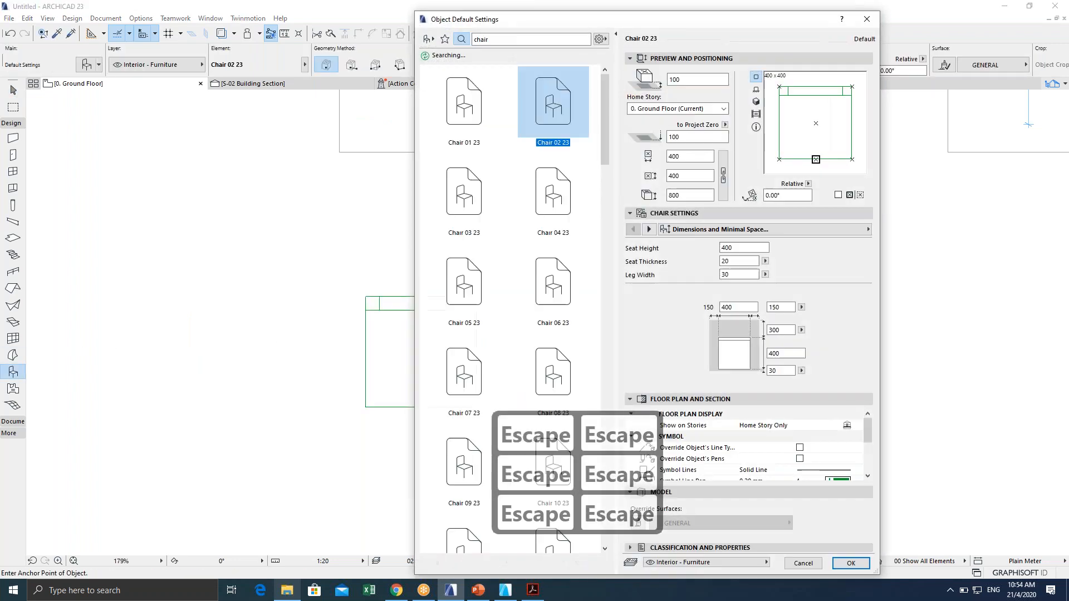
pyautogui.click(427, 40)
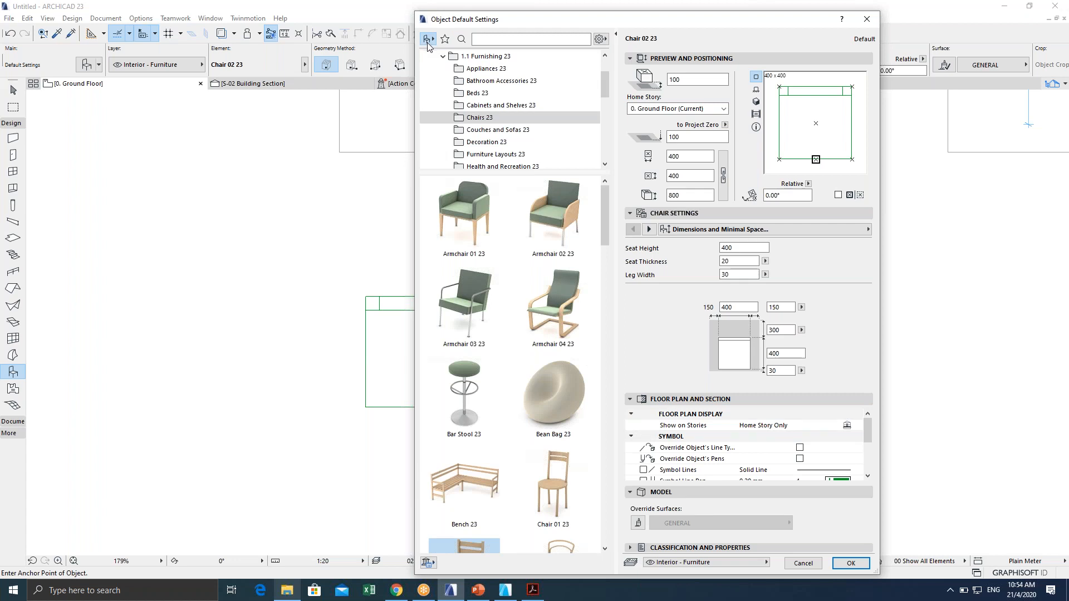
pyautogui.click(500, 43)
pyautogui.click(500, 43)
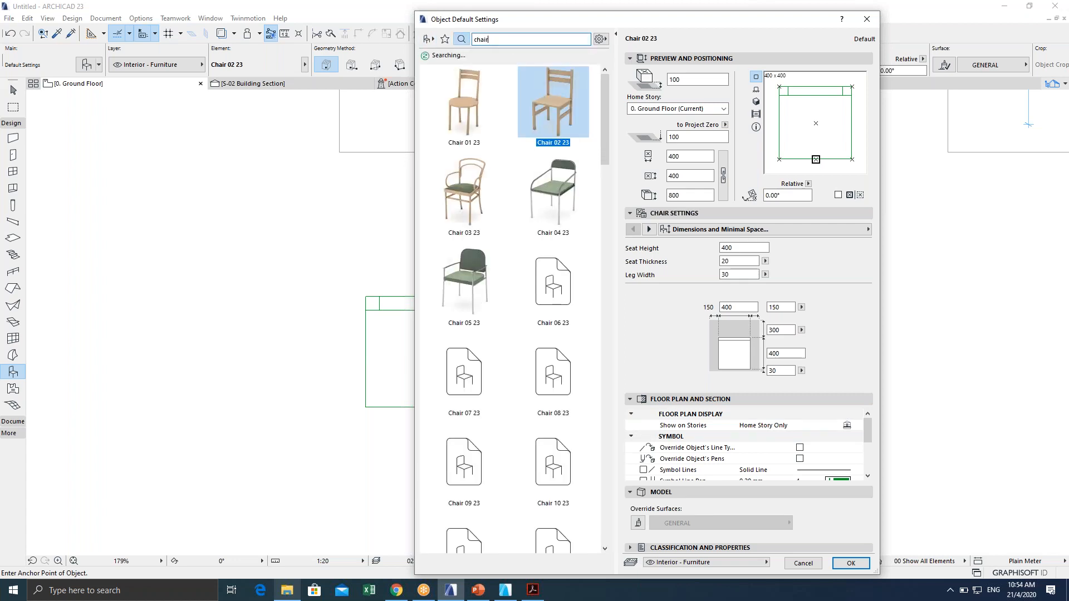
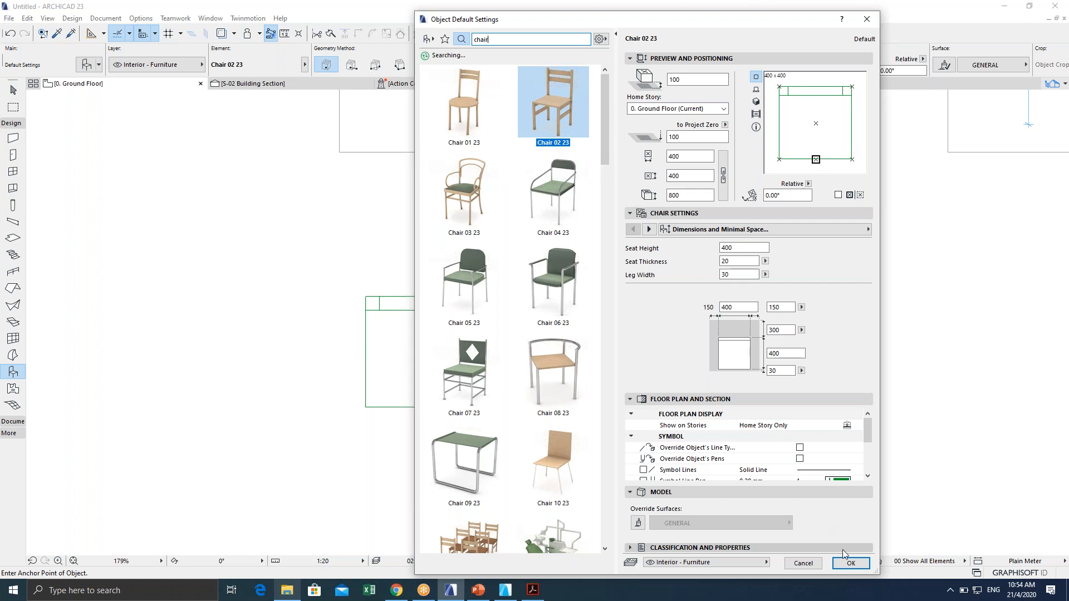
pyautogui.click(851, 564)
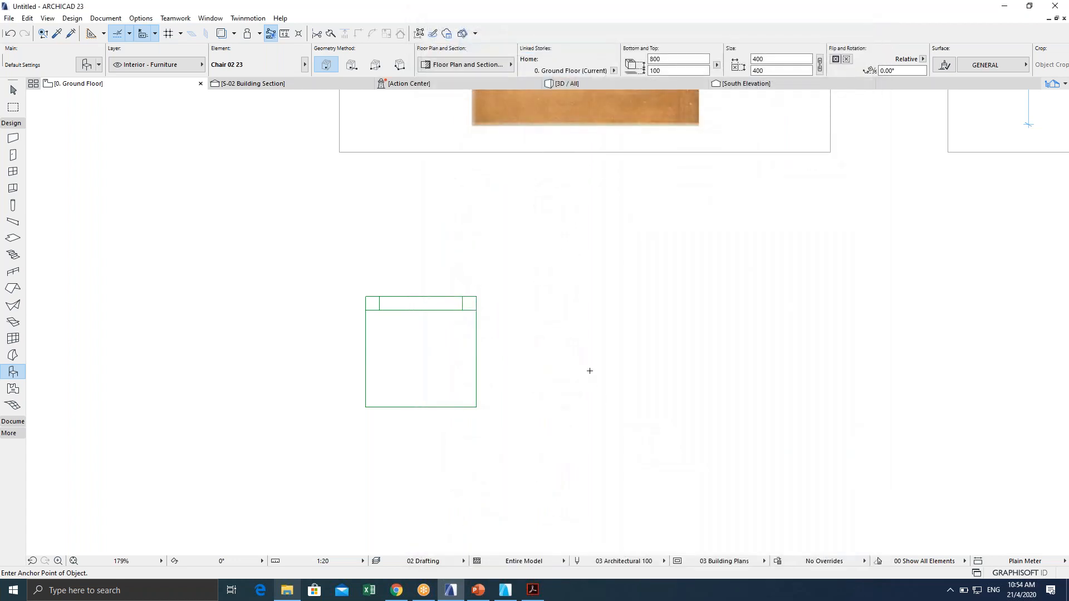
# Place a third chair to the right of the second one and delete that new chair.
pyautogui.scroll(-4, 589, 371)
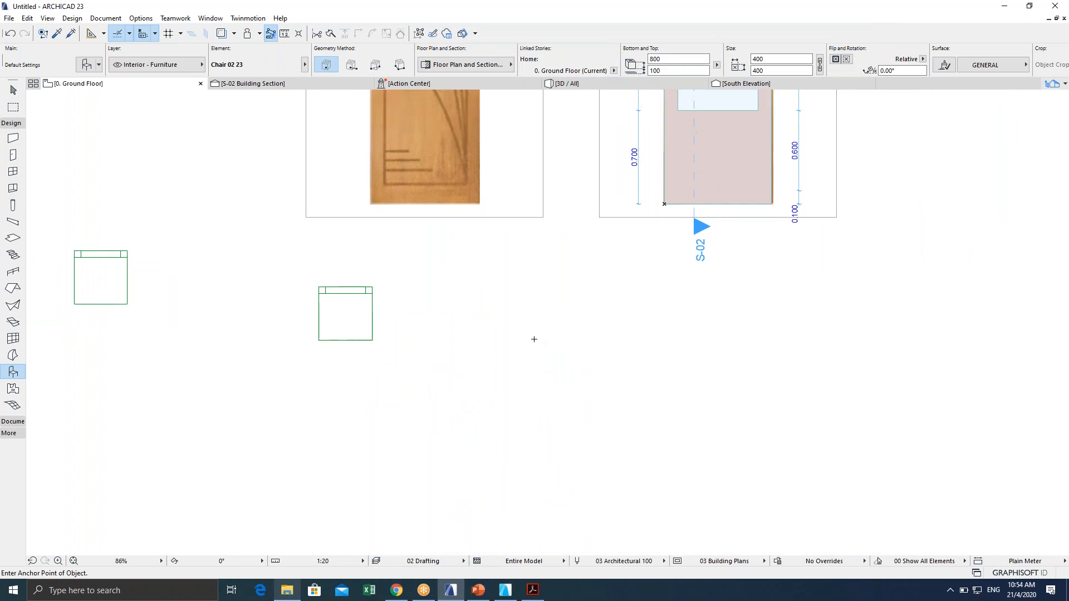
pyautogui.click(535, 340)
pyautogui.scroll(3, 519, 323)
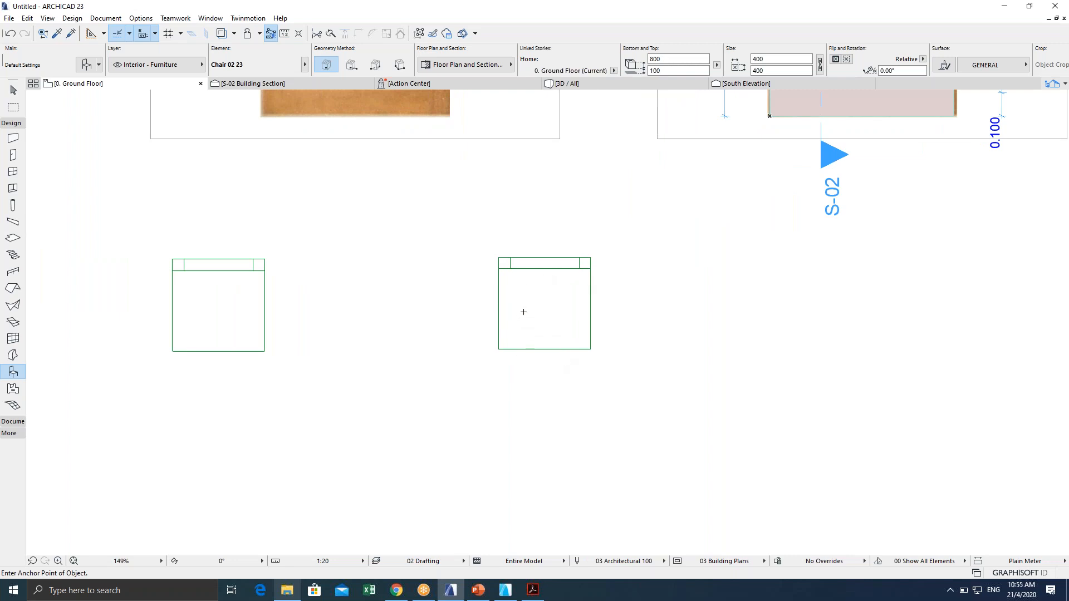
pyautogui.moveTo(518, 327); pyautogui.dragTo(600, 340, button='middle')
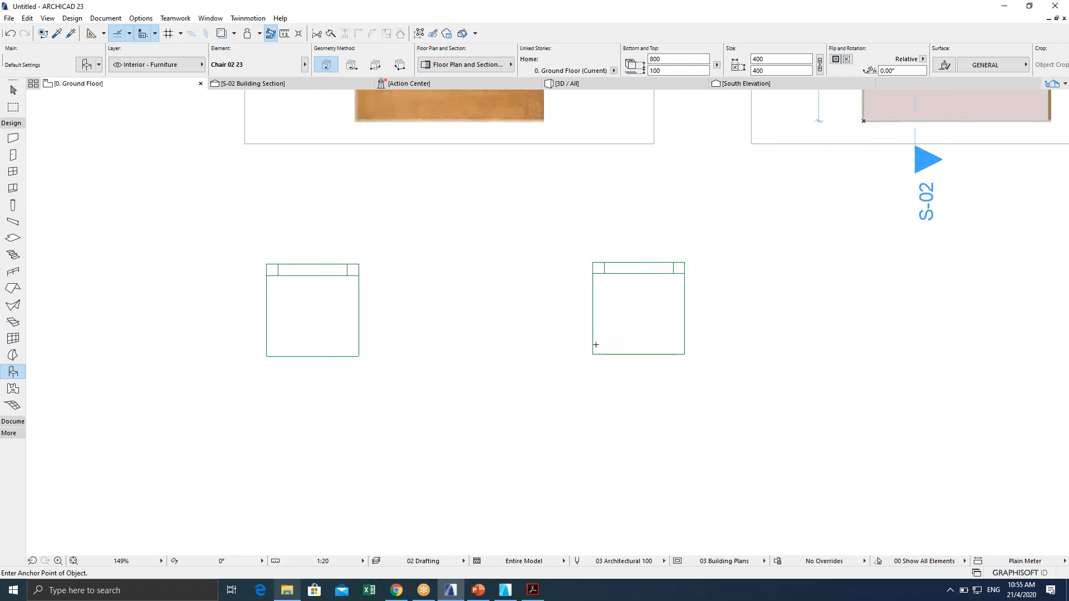
pyautogui.press('Escape')
pyautogui.moveTo(575, 390); pyautogui.dragTo(692, 248)
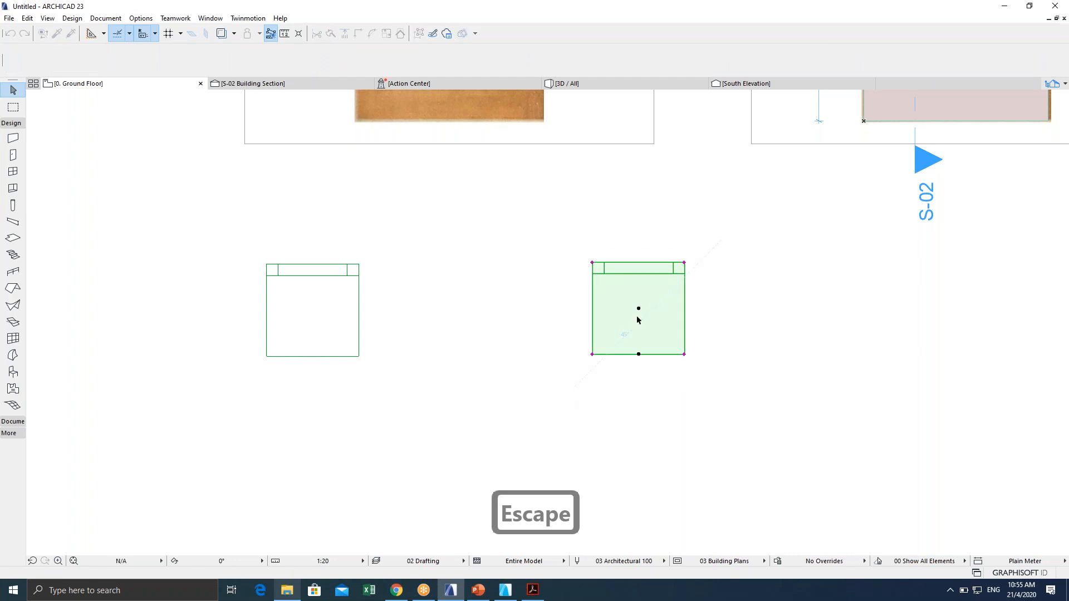
pyautogui.press('Delete')
# Start a graphical resize of the chair below the door image, with its lower-left corner as centre and its left edge as the reference vector.
pyautogui.moveTo(235, 392); pyautogui.dragTo(346, 400, button='middle')
pyautogui.moveTo(347, 403); pyautogui.dragTo(493, 243)
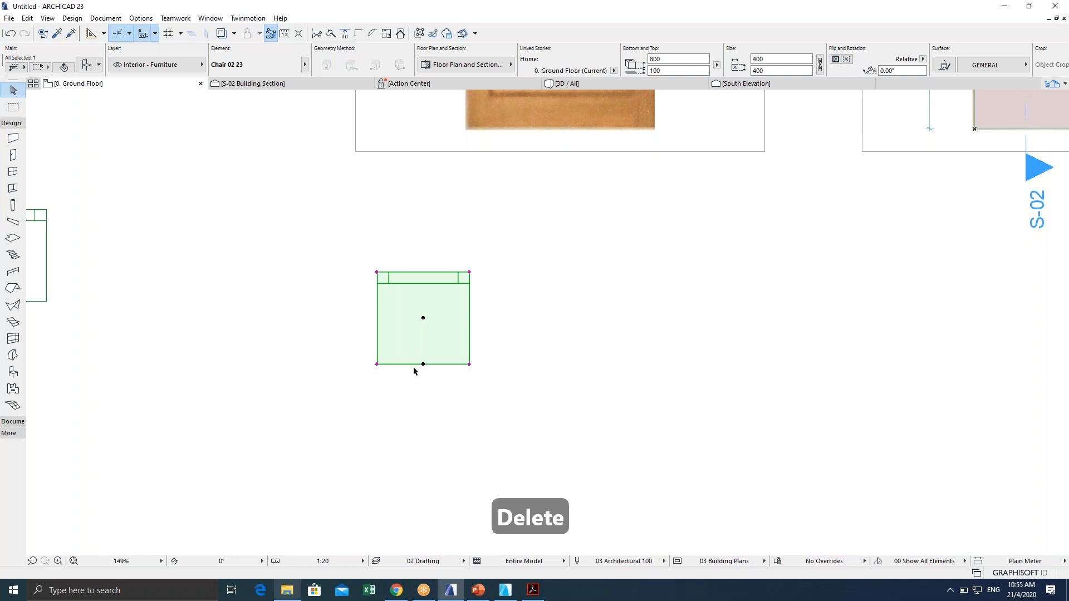
pyautogui.scroll(-2, 430, 346)
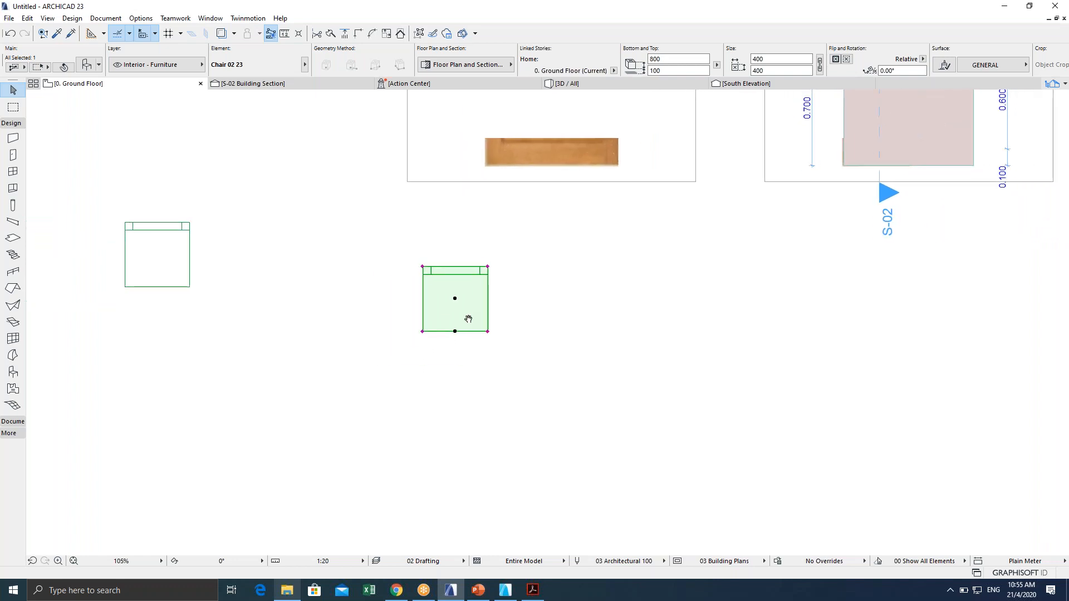
pyautogui.hotkey('ctrl', 'k')
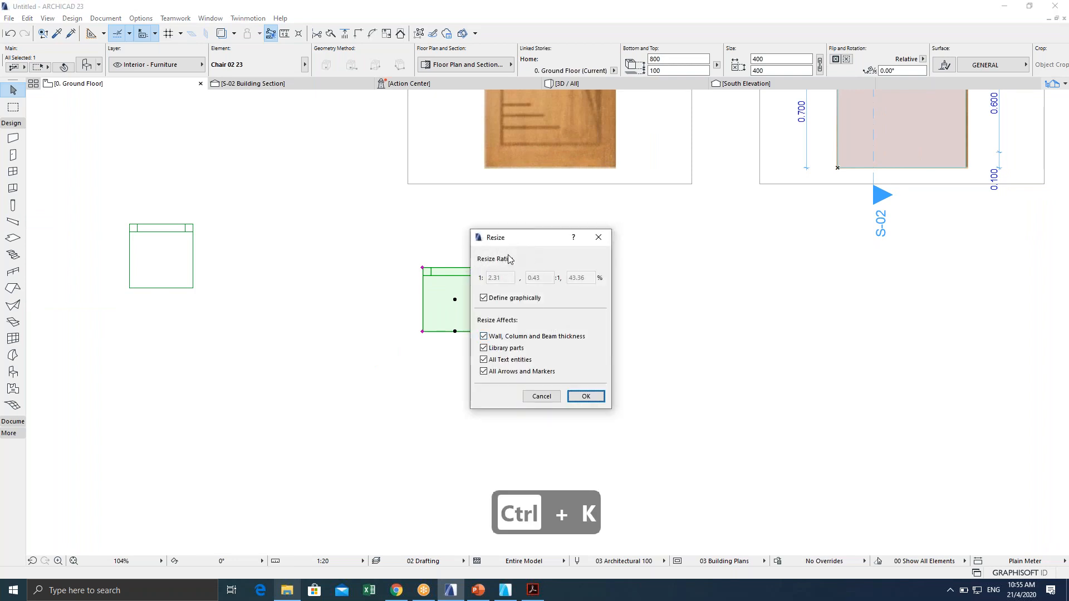
pyautogui.click(579, 397)
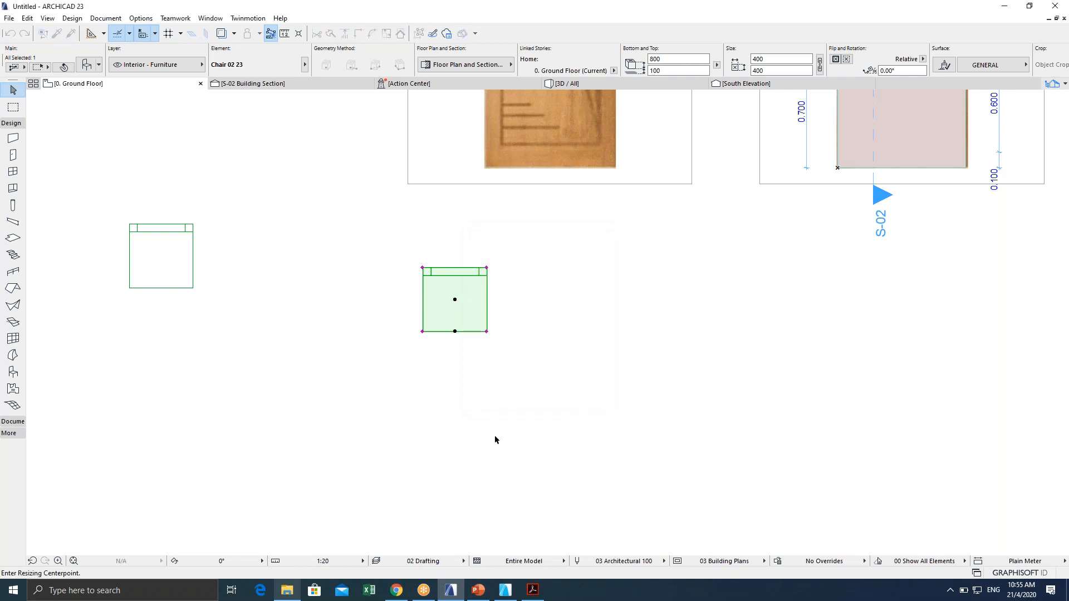
pyautogui.scroll(2, 446, 312)
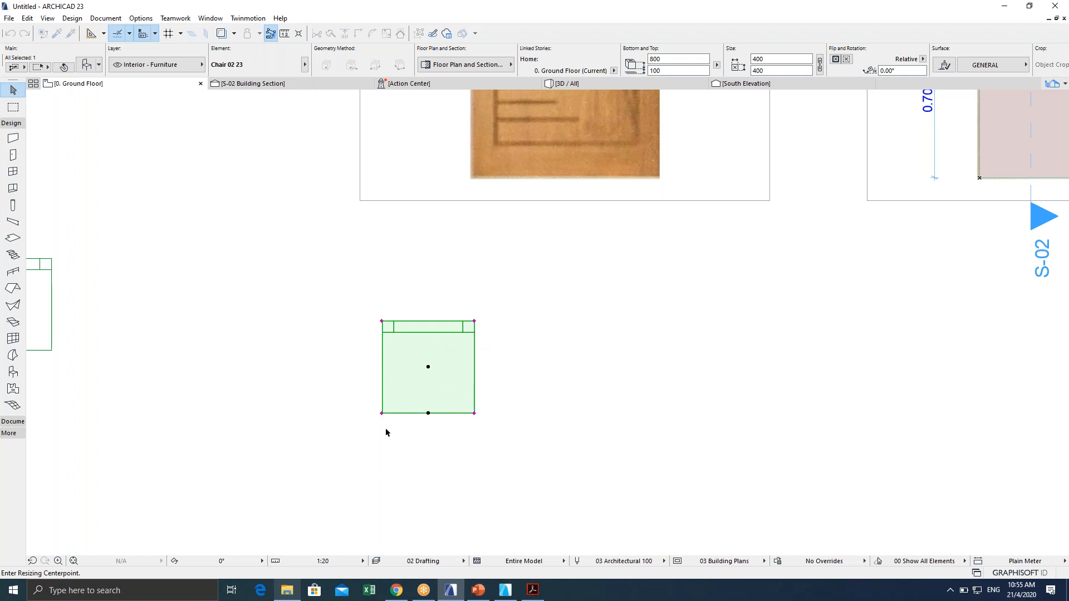
pyautogui.click(382, 413)
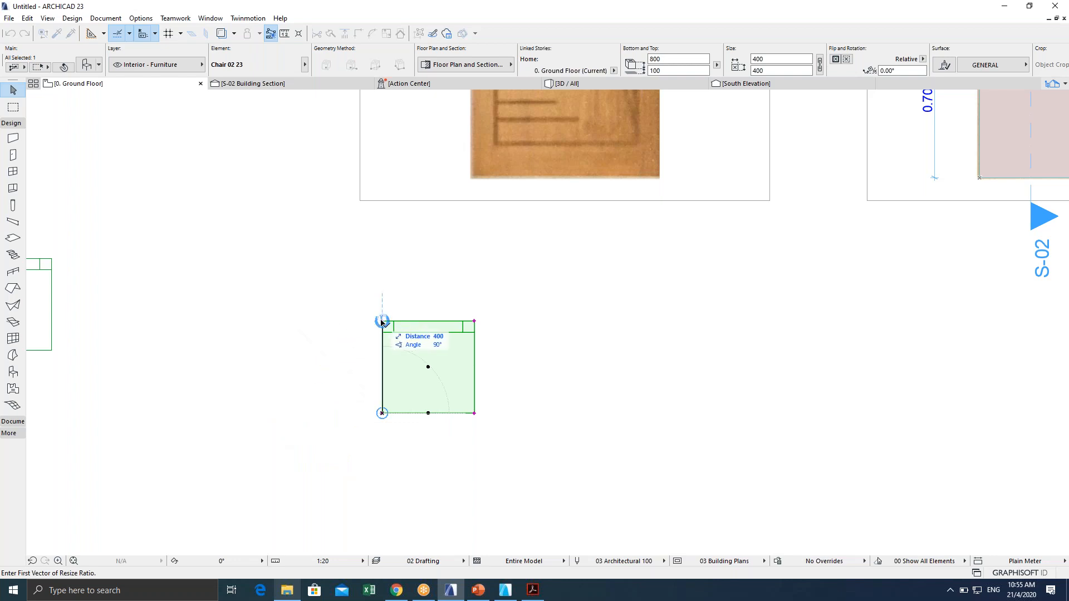
pyautogui.scroll(3, 389, 330)
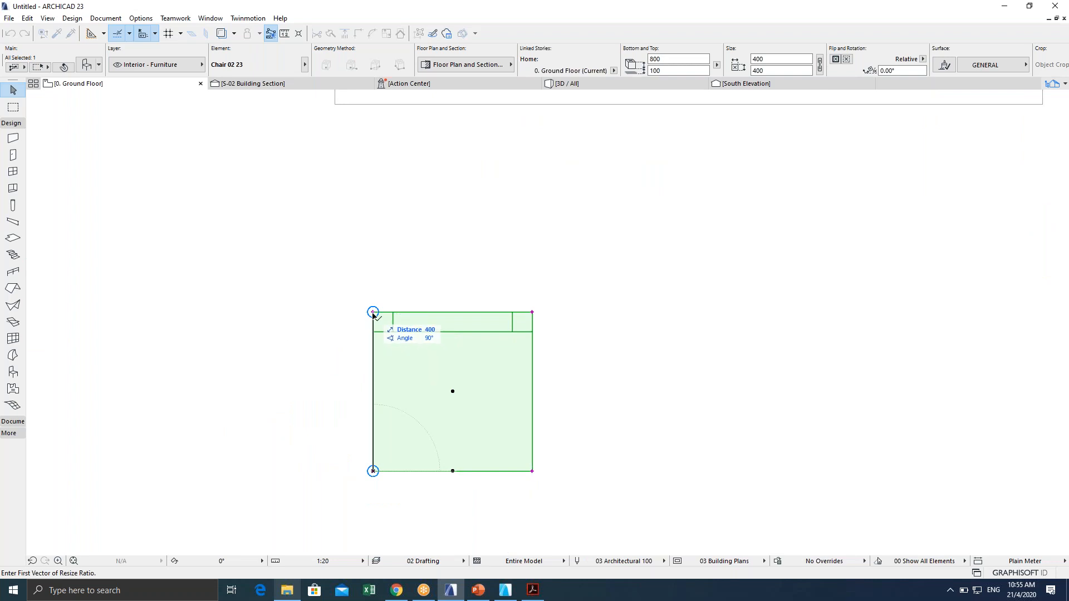
pyautogui.click(373, 315)
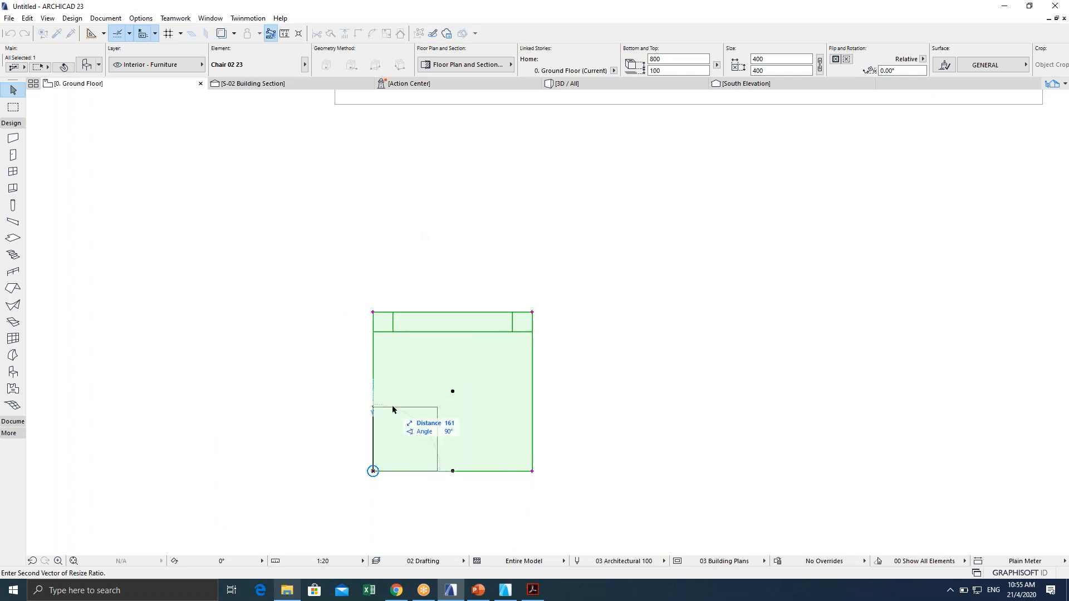
# Set the resized length of the chair's left reference edge to 200 and deselect the chair.
pyautogui.scroll(-2, 367, 367)
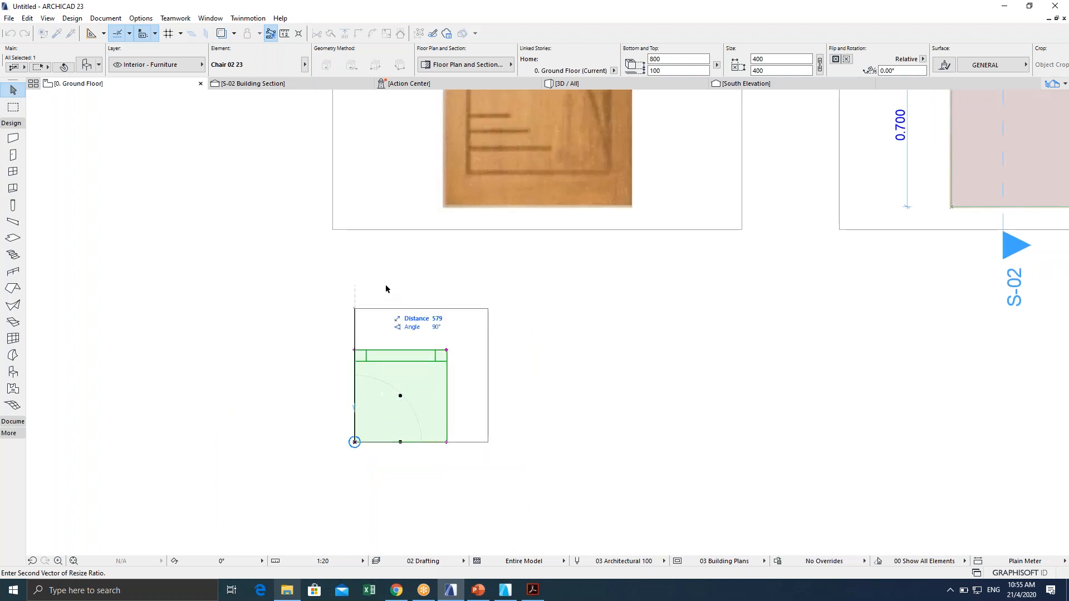
pyautogui.scroll(1, 367, 387)
pyautogui.scroll(1, 367, 387)
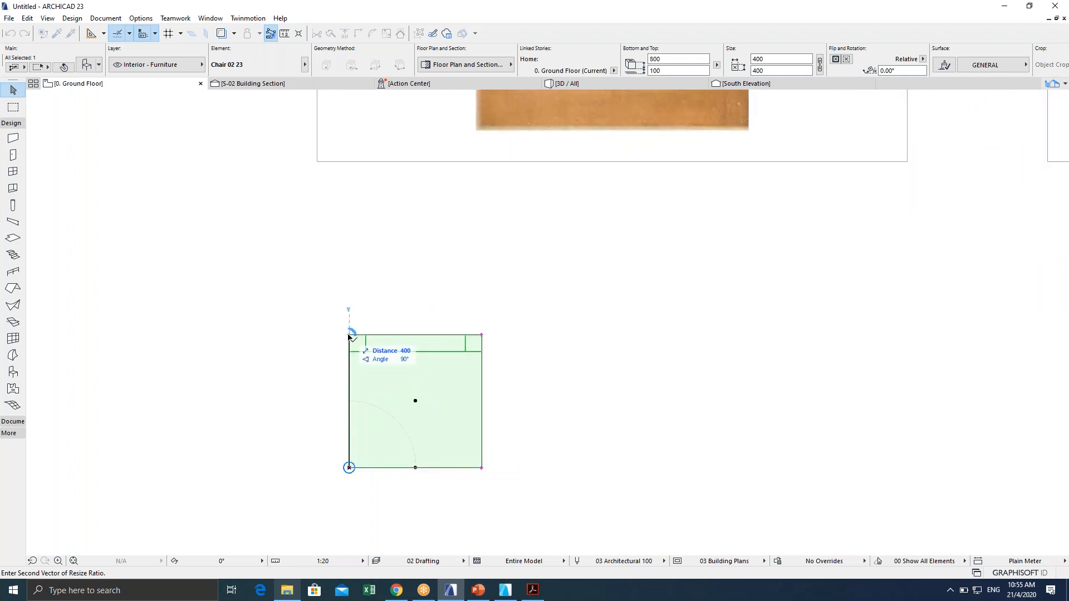
pyautogui.scroll(1, 349, 336)
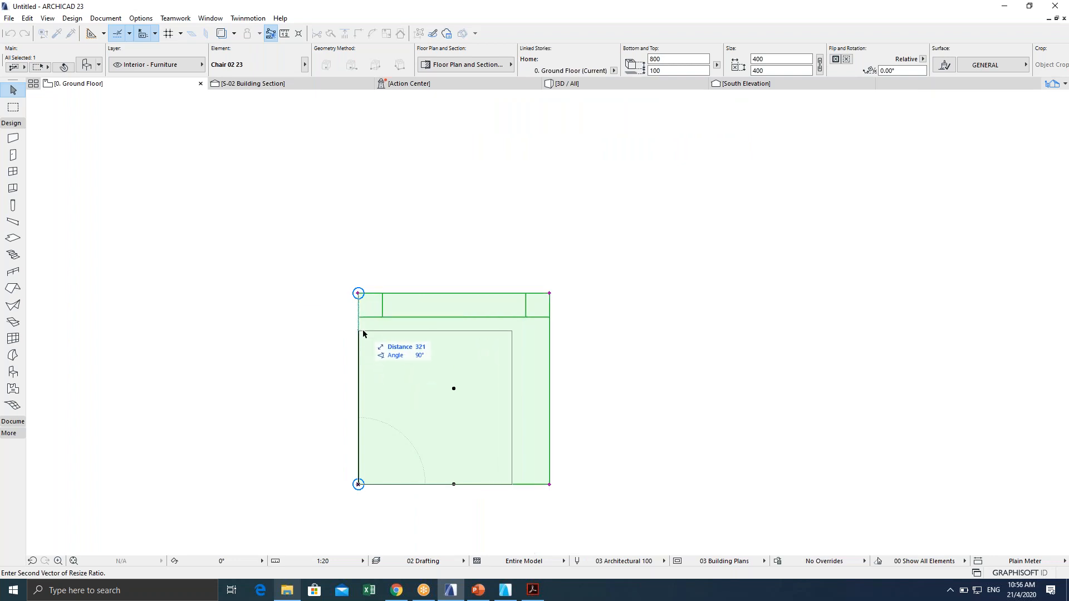
pyautogui.write('200')
pyautogui.press('Return')
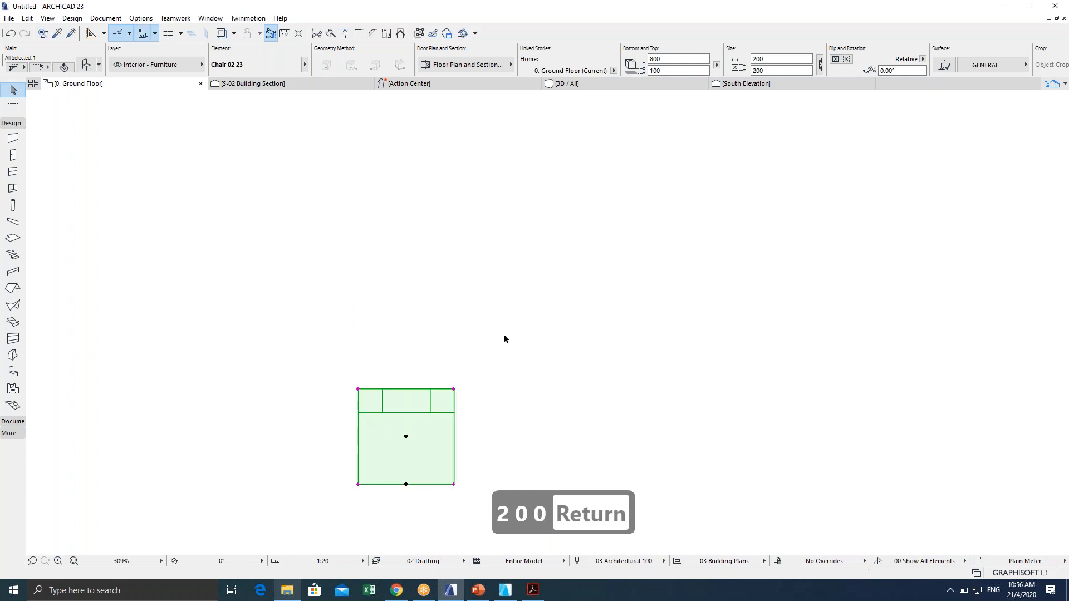
pyautogui.click(506, 339)
pyautogui.scroll(-2, 472, 390)
pyautogui.moveTo(480, 396); pyautogui.dragTo(424, 392, button='middle')
pyautogui.scroll(-2, 425, 392)
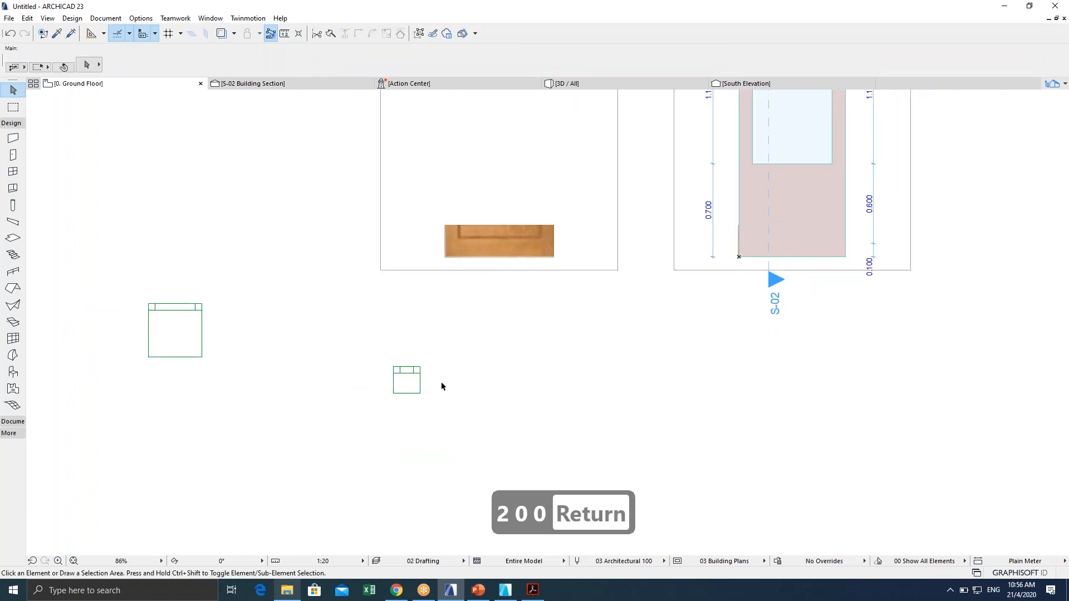
pyautogui.scroll(-2, 442, 385)
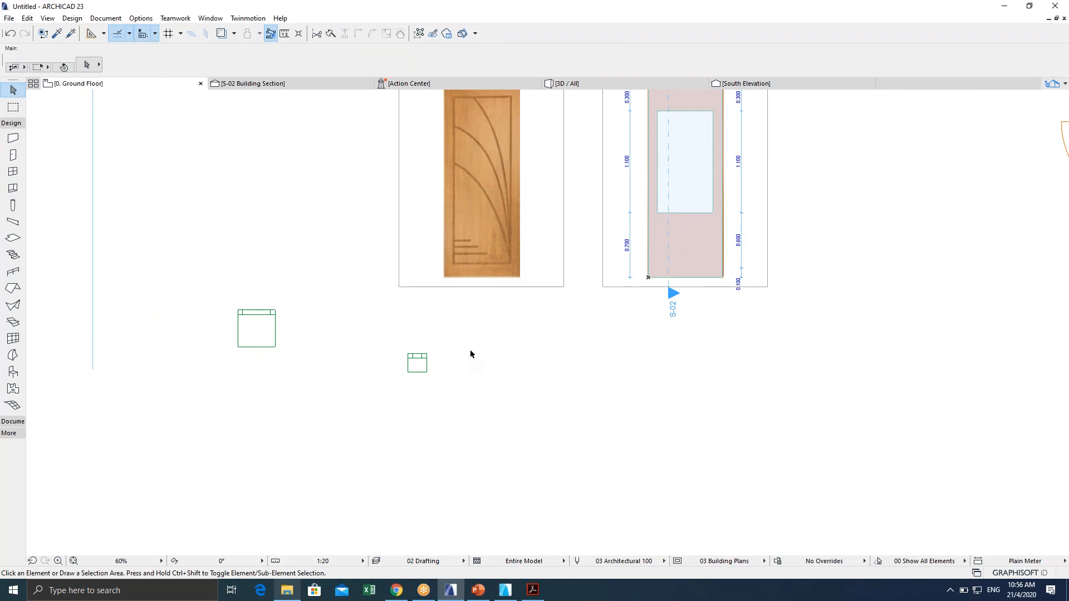
pyautogui.scroll(-1, 472, 356)
pyautogui.scroll(-5, 473, 354)
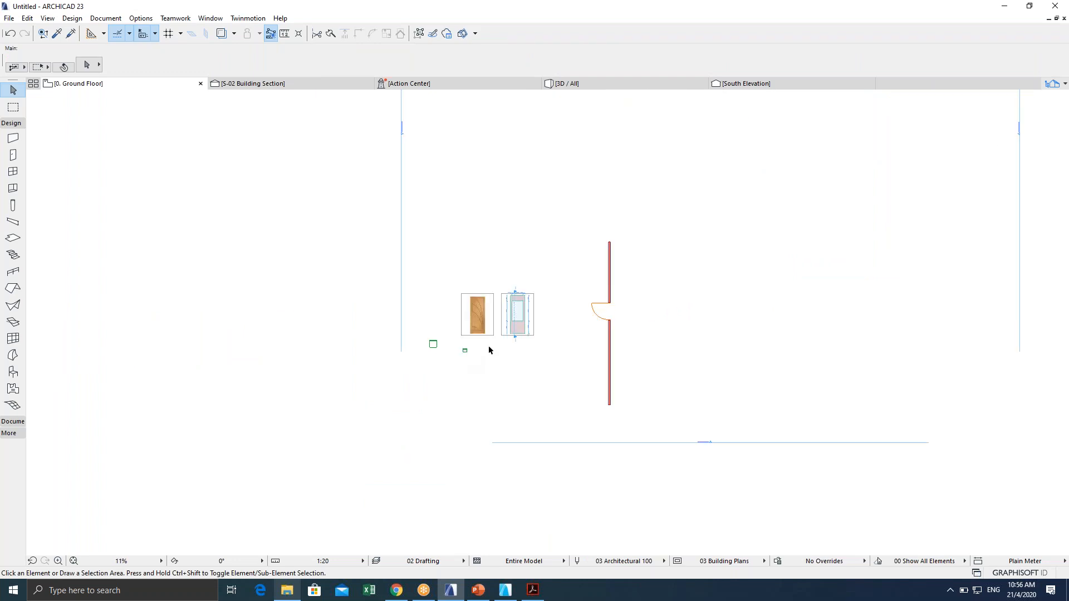
# Switch to File Explorer and check the SEPANG SHOPLOT and ENERVIVE PROJECT folders under Desktop > personal > projects for drawing files.
pyautogui.click(287, 591)
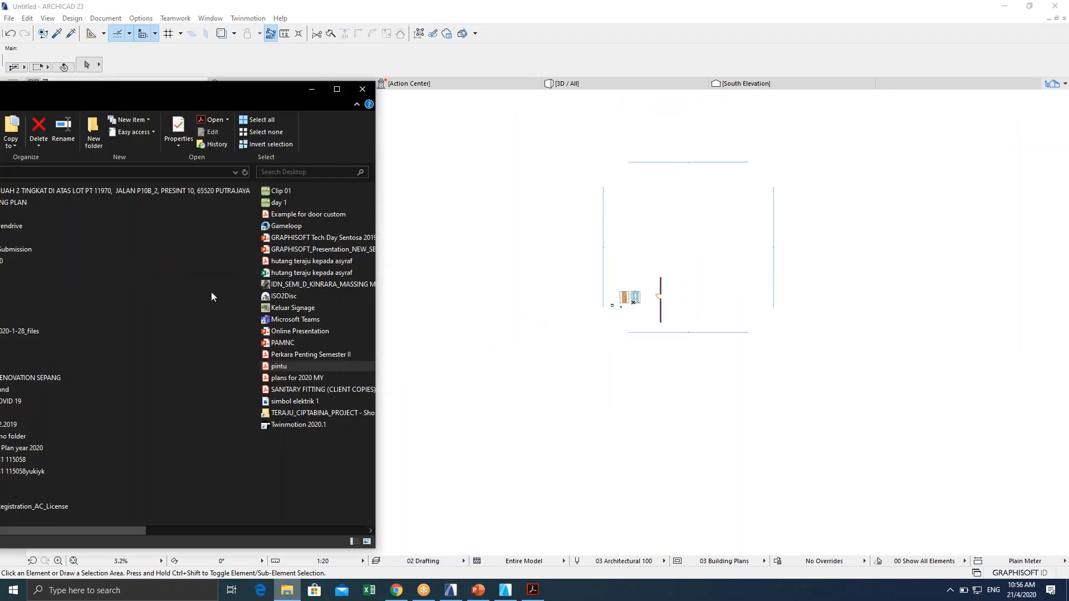
pyautogui.moveTo(200, 89); pyautogui.dragTo(385, 59)
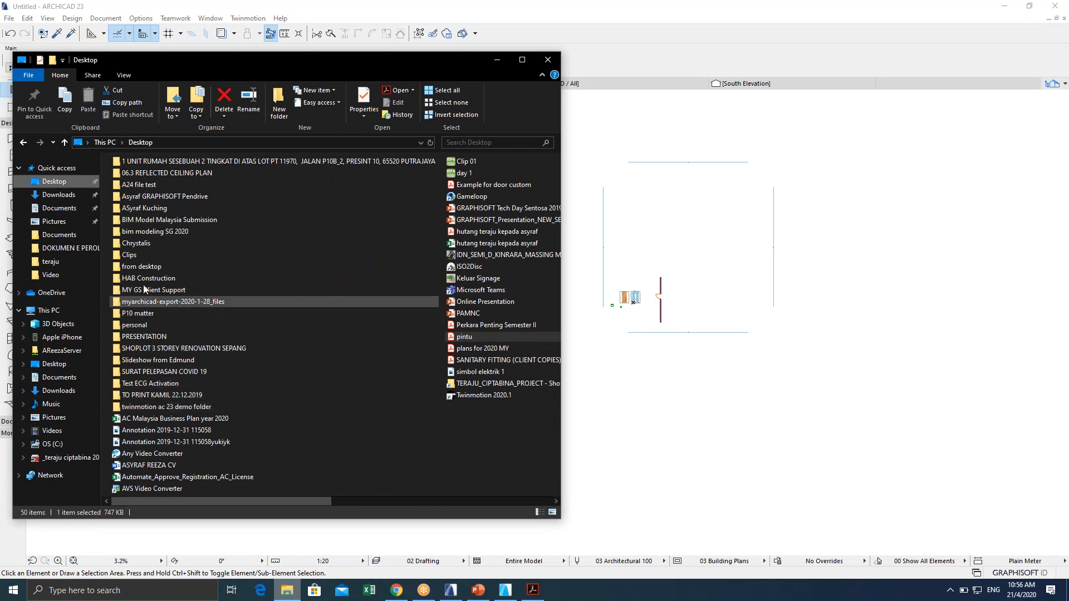
pyautogui.doubleClick(139, 327)
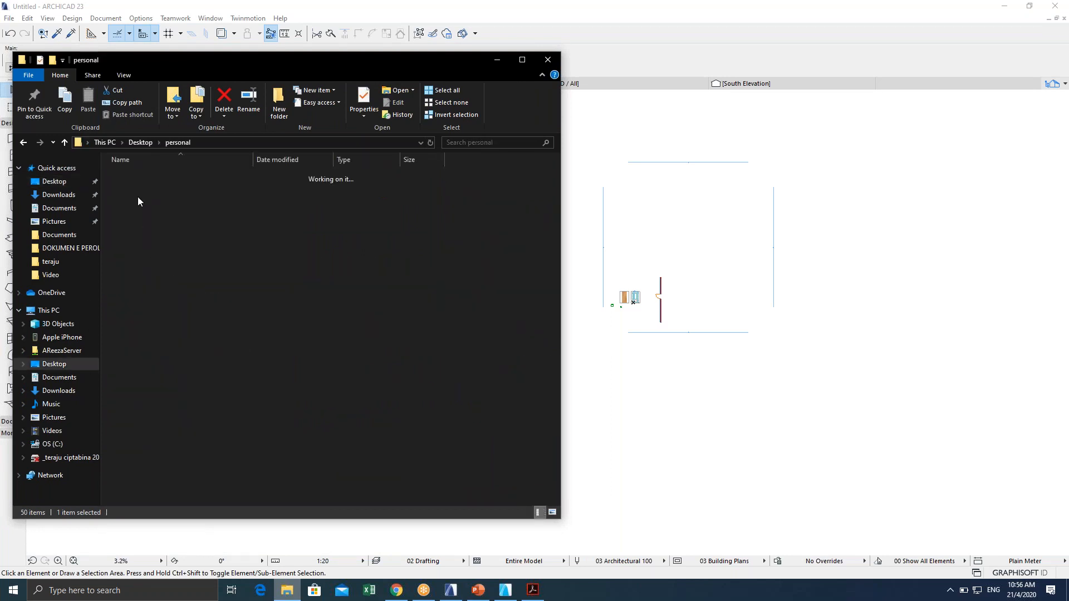
pyautogui.click(144, 197)
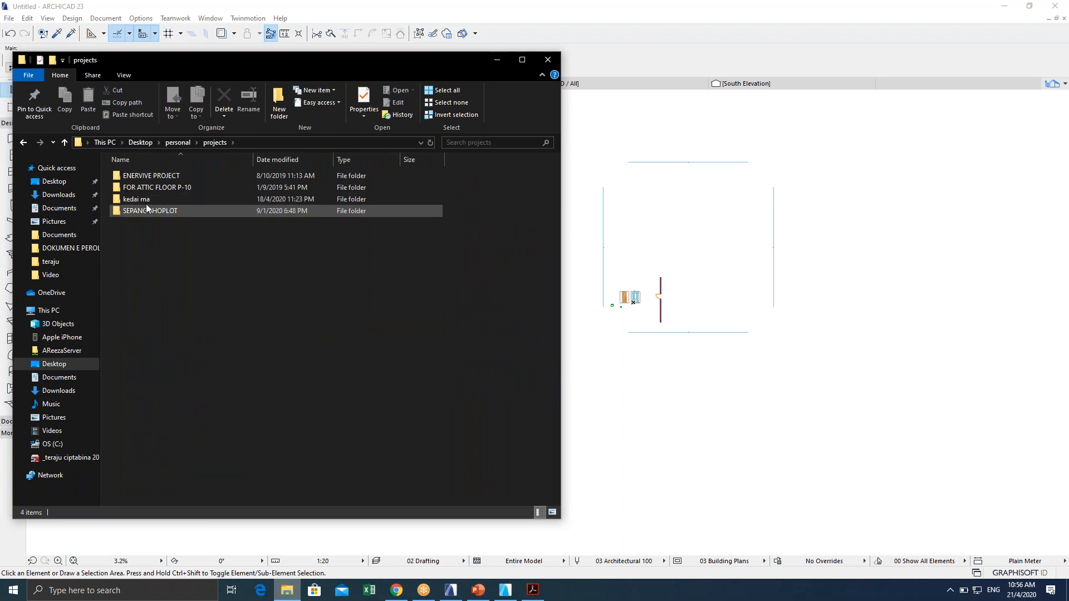
pyautogui.doubleClick(152, 212)
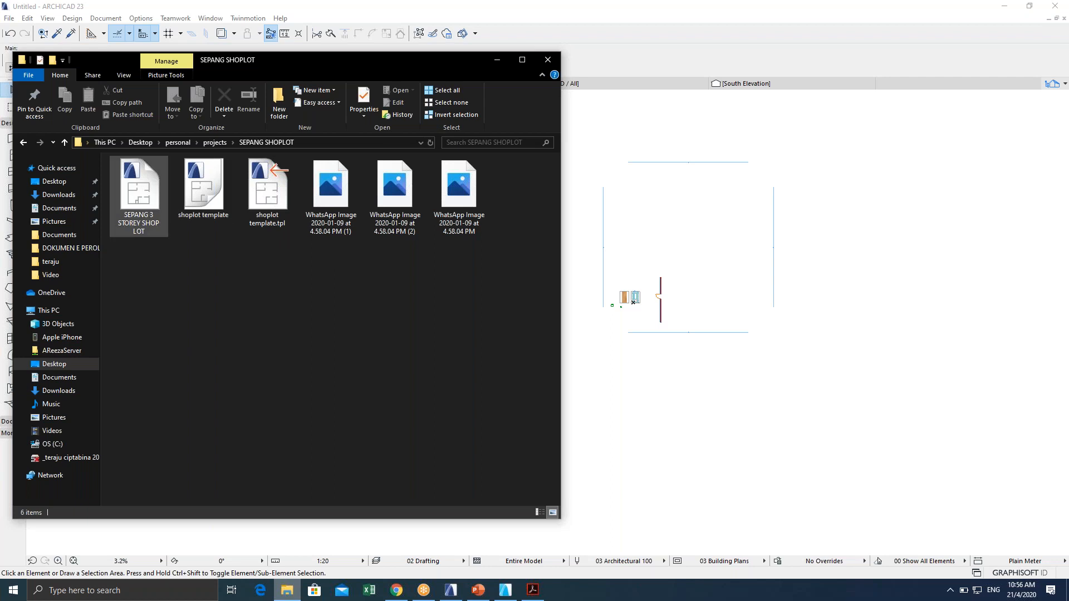
pyautogui.click(65, 143)
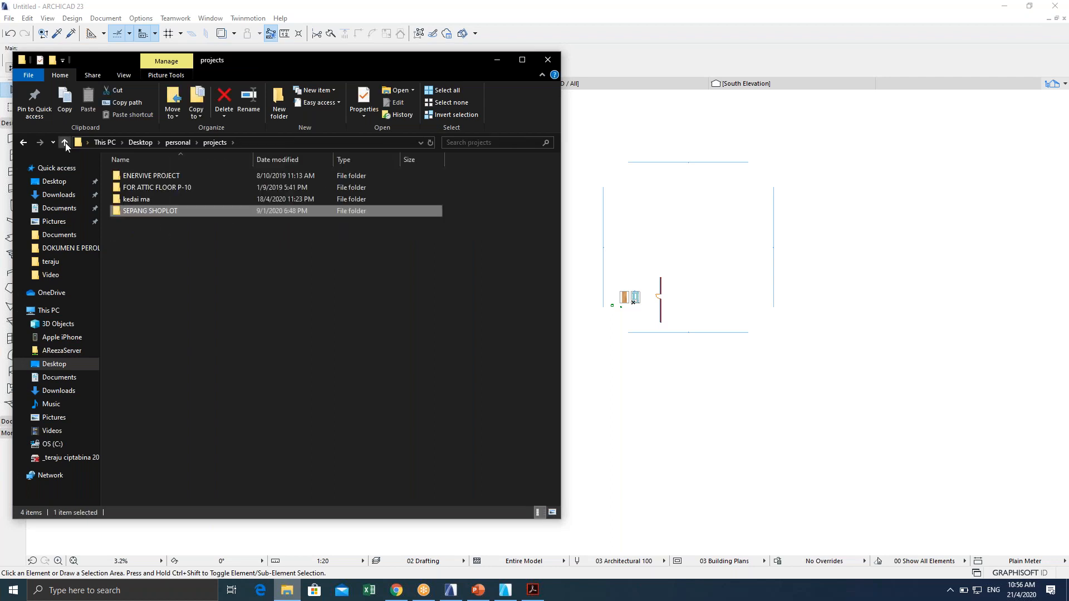
pyautogui.doubleClick(141, 176)
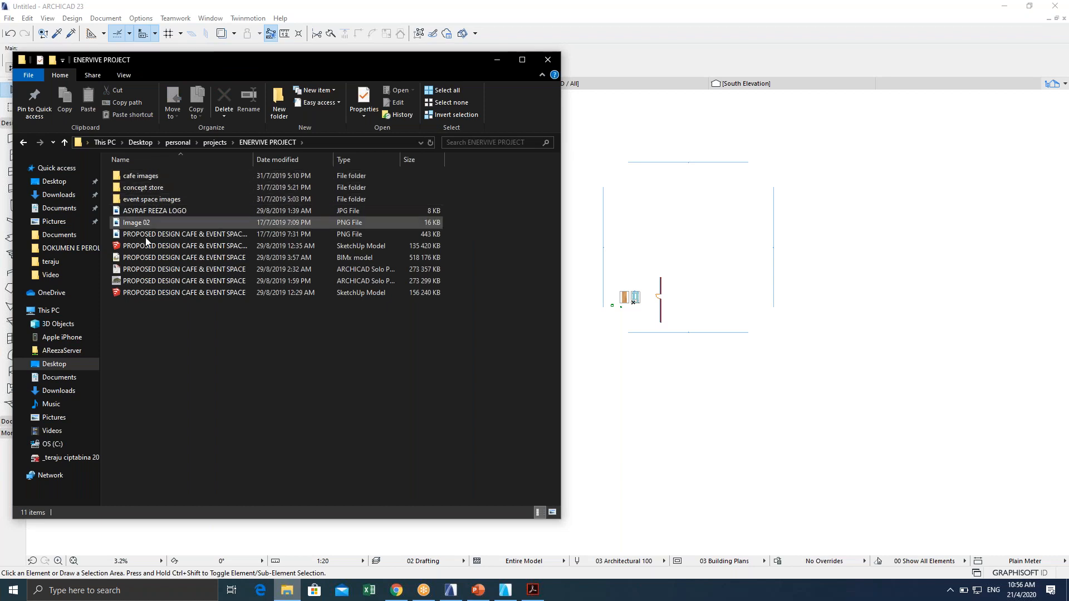
pyautogui.click(65, 143)
# Check the kedai ma project folder and open the drawing folder inside its INCOMING subfolder.
pyautogui.doubleClick(133, 199)
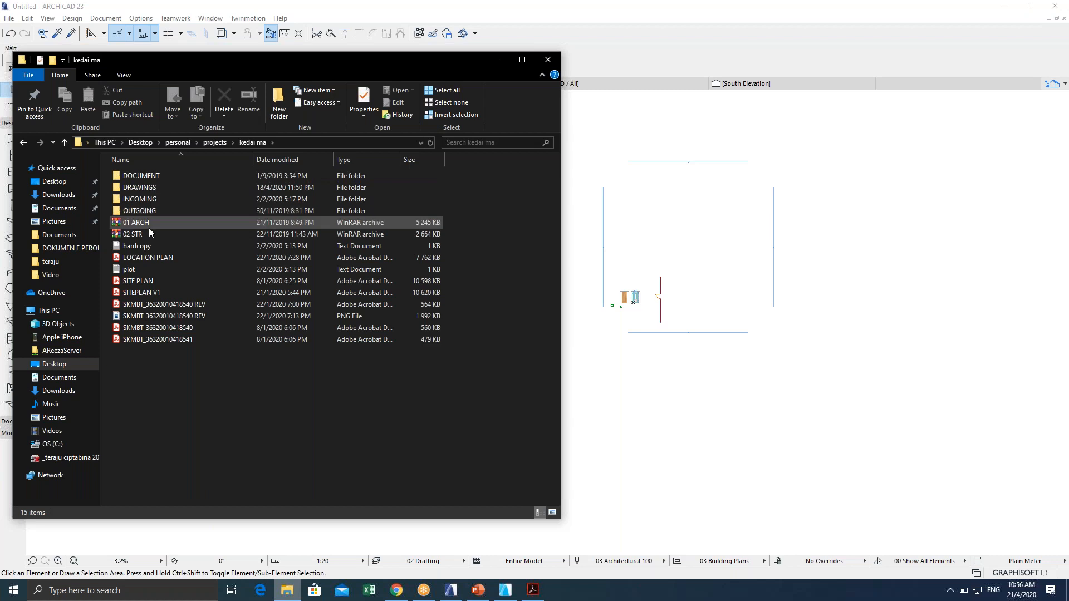
pyautogui.doubleClick(133, 174)
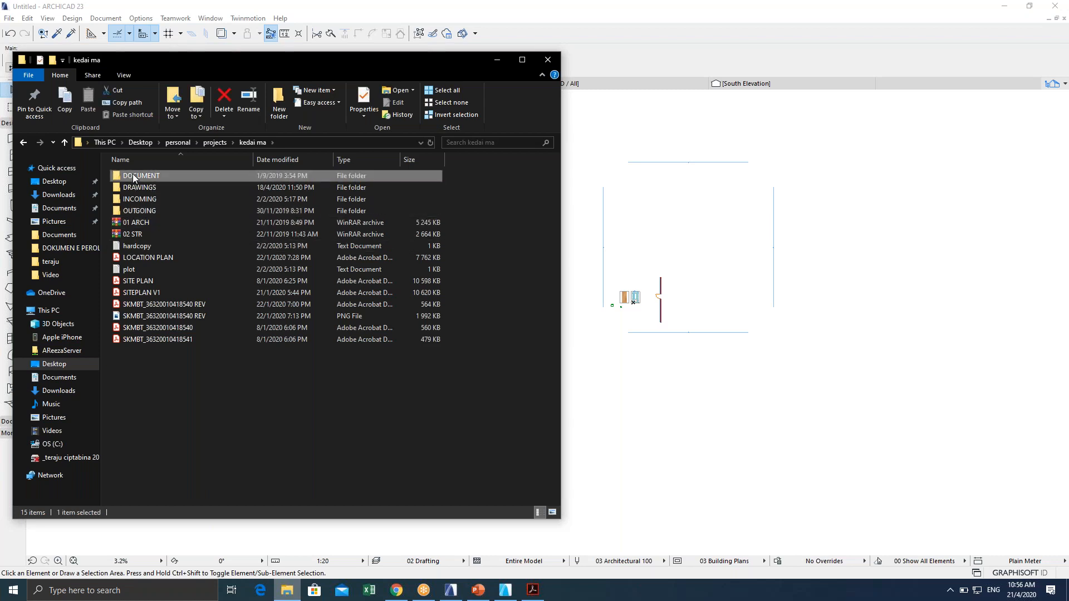
pyautogui.click(65, 143)
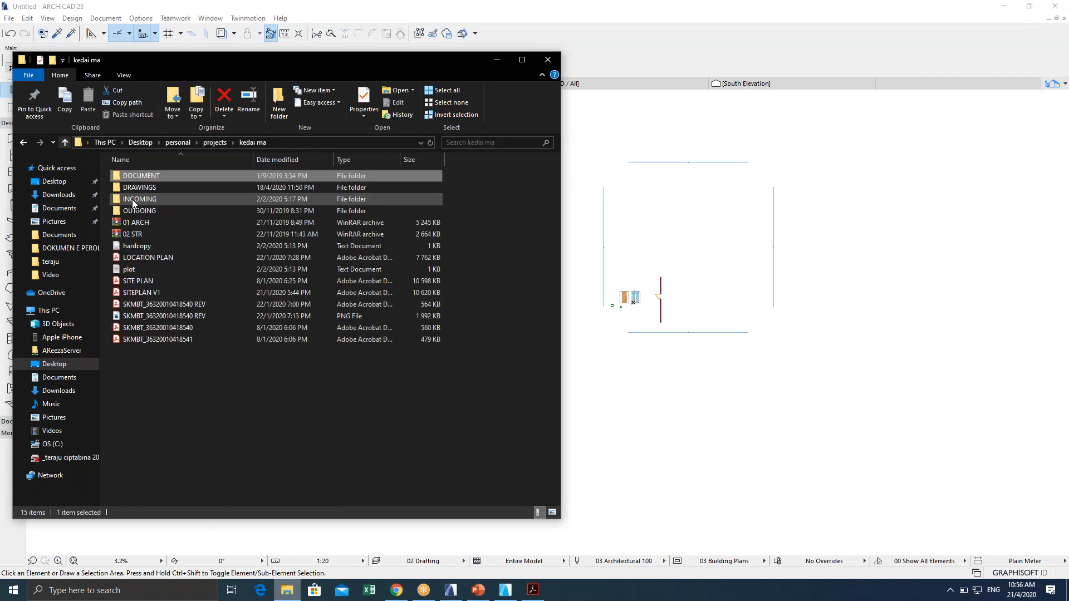
pyautogui.click(144, 201)
pyautogui.doubleClick(144, 203)
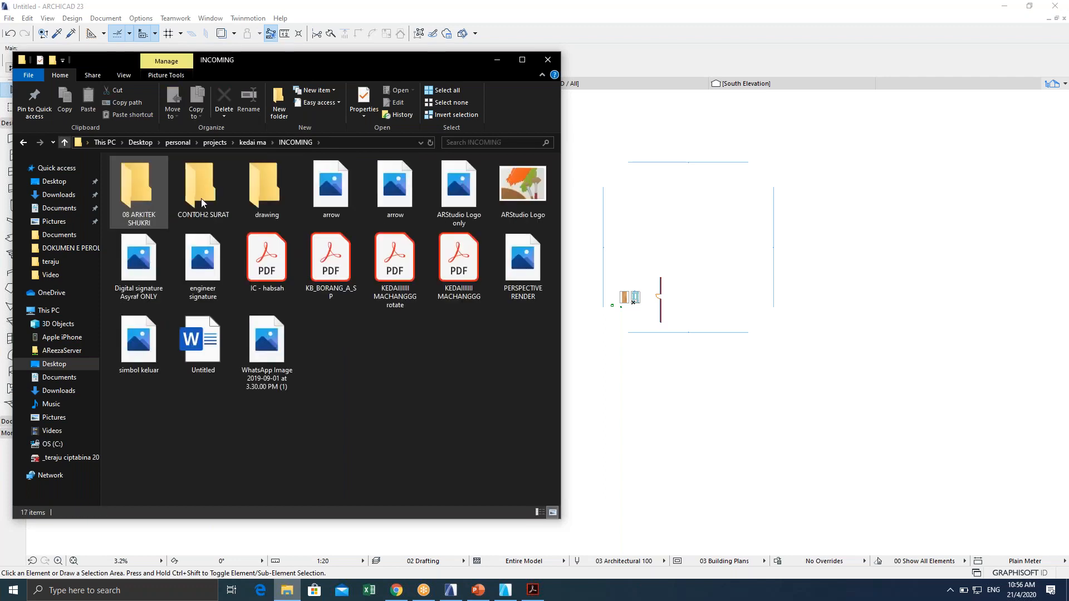
pyautogui.click(252, 193)
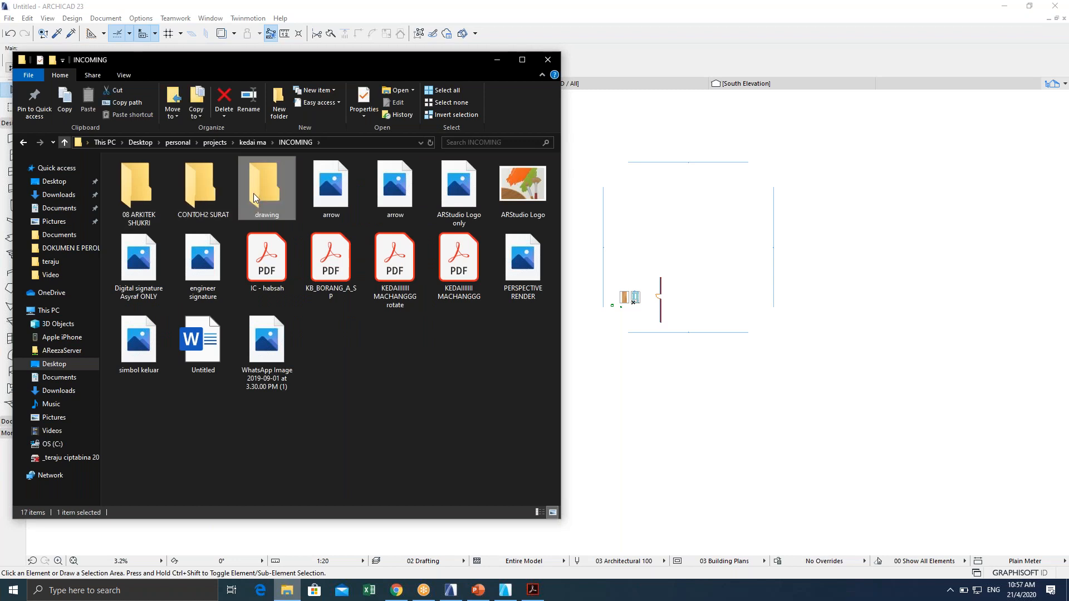
pyautogui.doubleClick(253, 193)
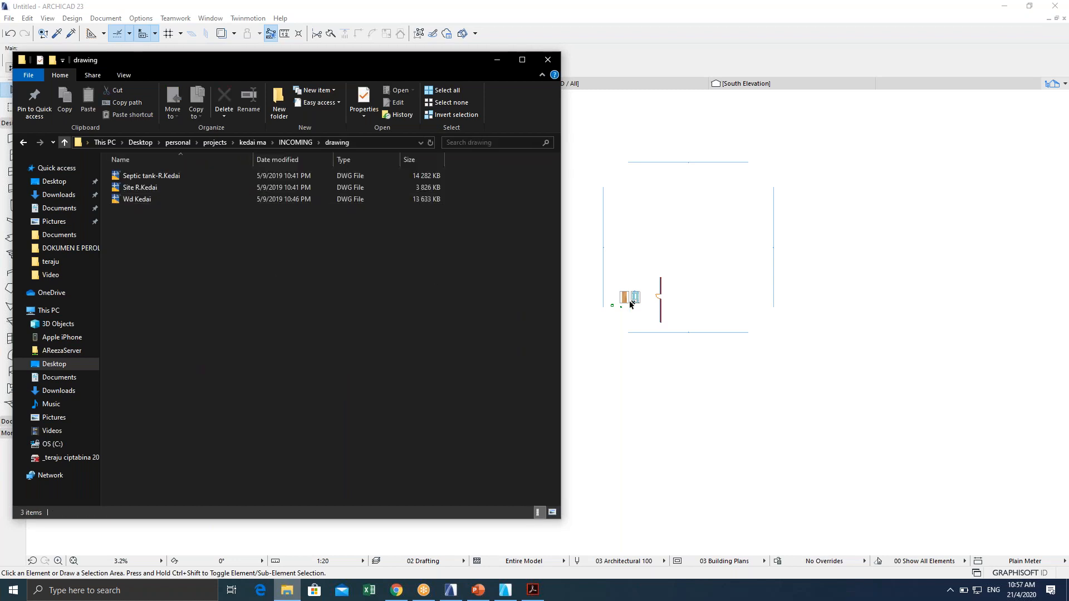
# Switch back to ARCHICAD and examine the ground floor plan and the empty area beside its elevation markers.
pyautogui.click(674, 269)
pyautogui.scroll(-3, 609, 323)
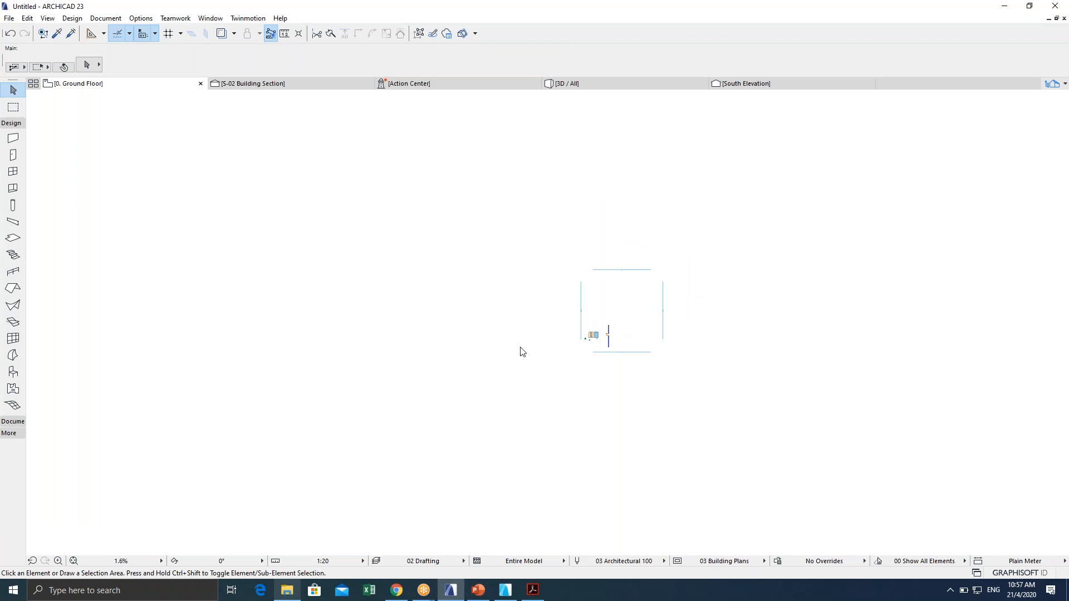
pyautogui.scroll(2, 748, 351)
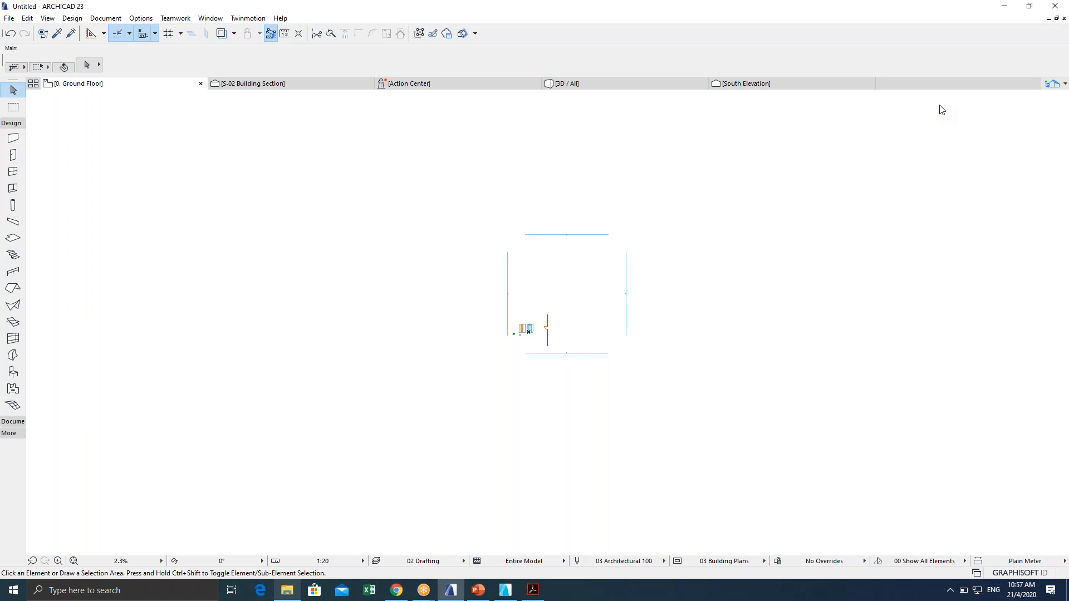
pyautogui.scroll(4, 553, 340)
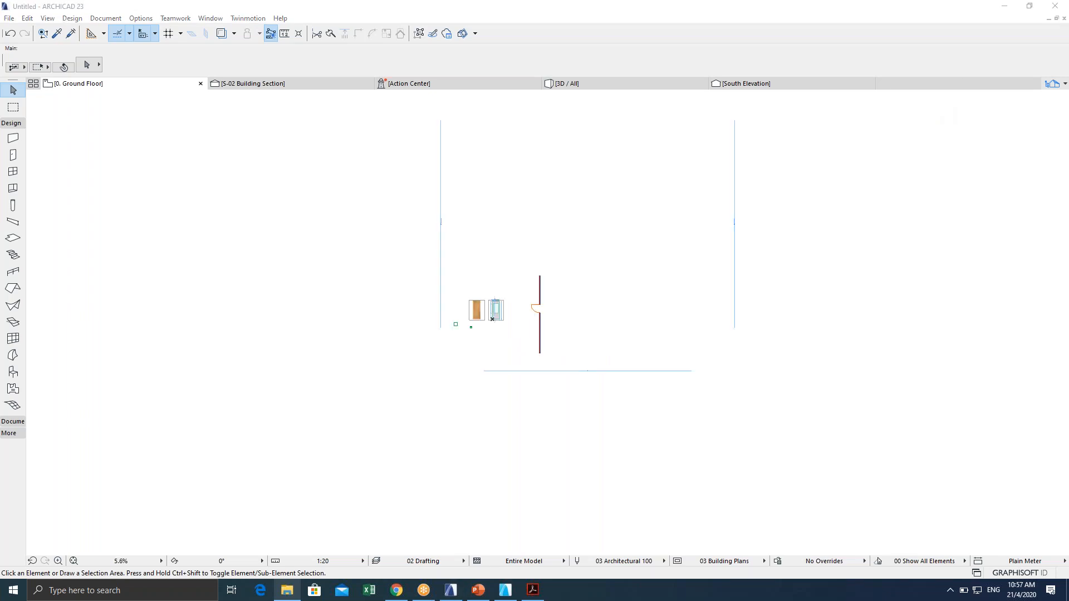
pyautogui.scroll(5, 501, 297)
pyautogui.scroll(-3, 563, 376)
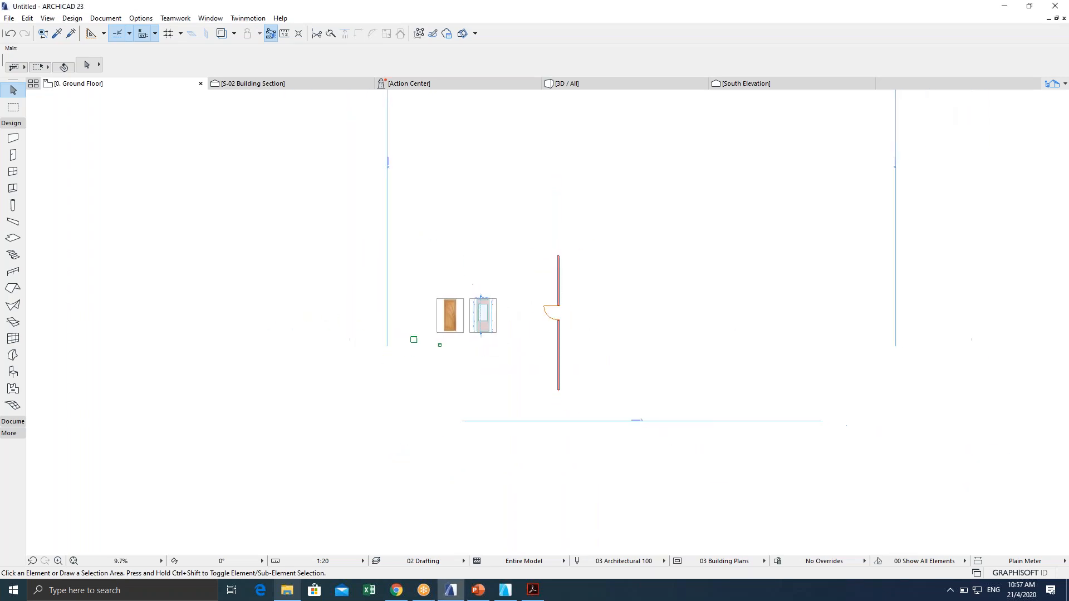
pyautogui.scroll(-3, 557, 454)
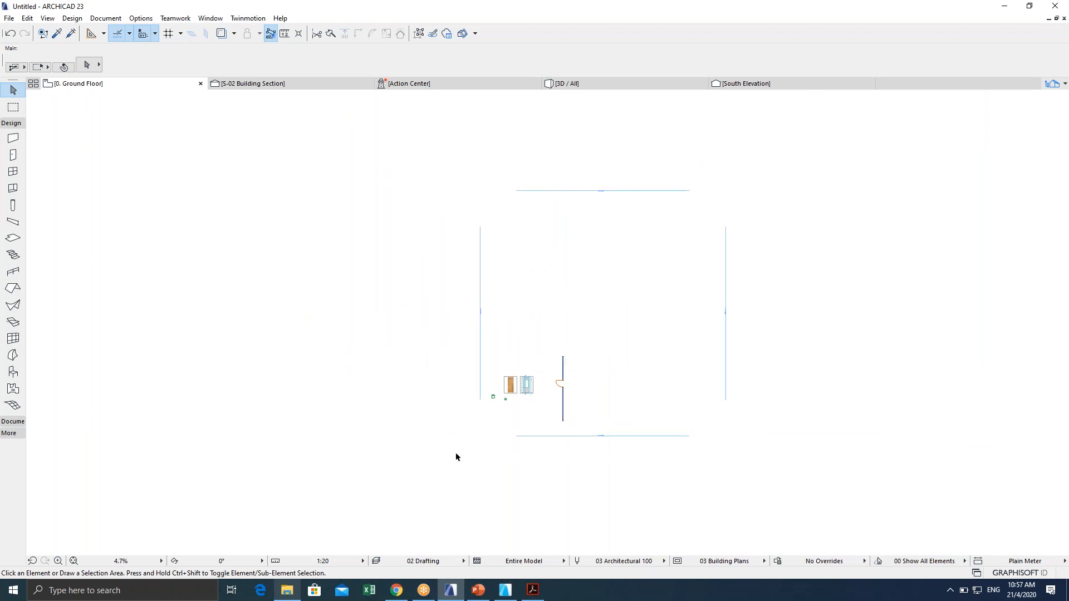
pyautogui.scroll(-1, 505, 409)
pyautogui.moveTo(505, 409); pyautogui.dragTo(577, 357, button='middle')
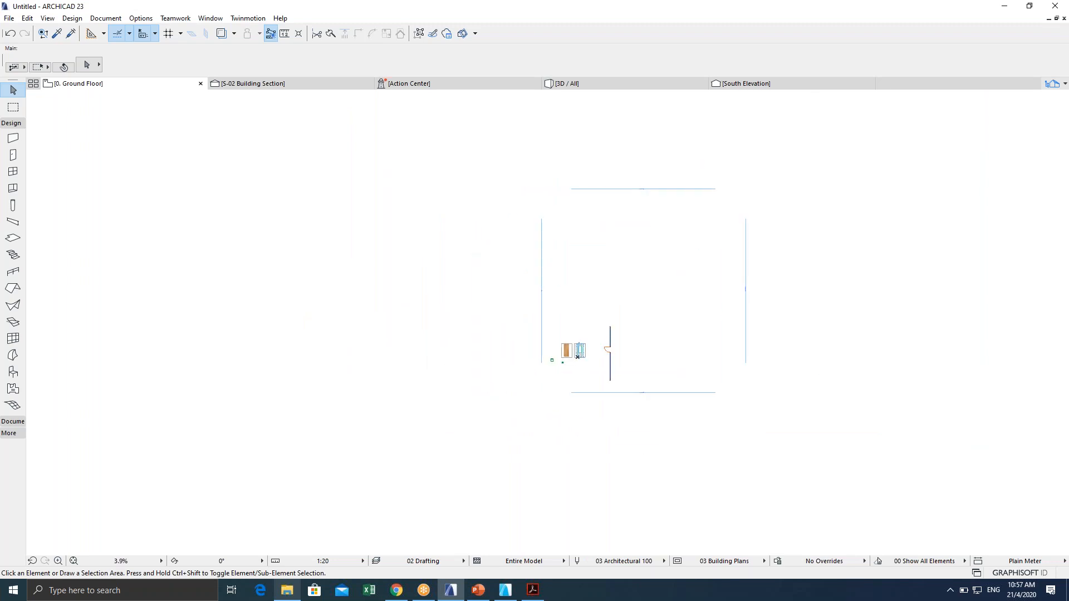
pyautogui.moveTo(411, 413); pyautogui.dragTo(496, 410, button='middle')
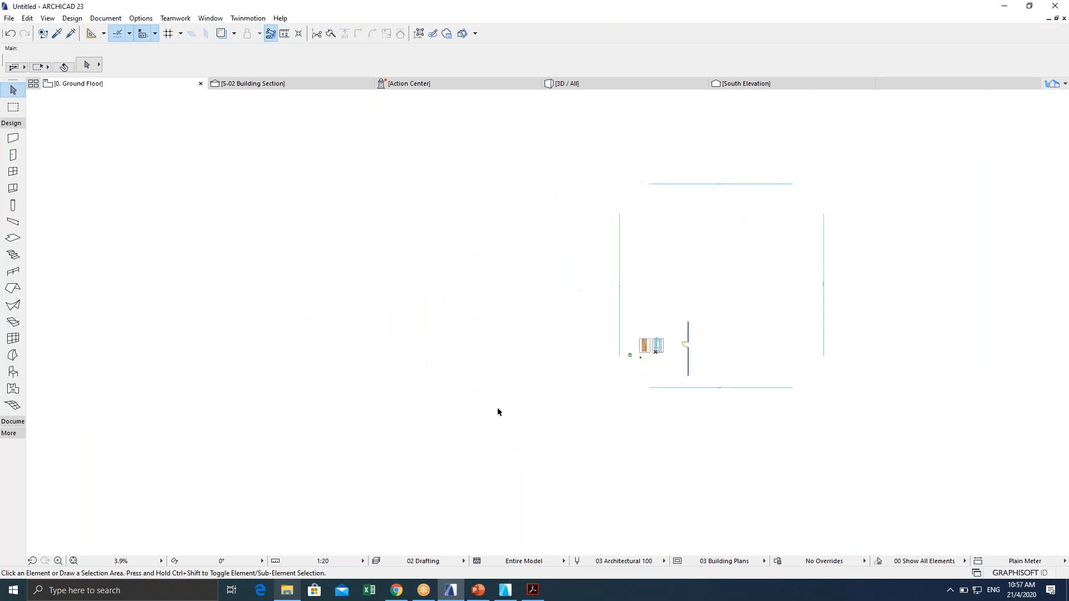
# Place Wd Kedai.dwg from File Explorer on the ARCHICAD ground floor plan with a 1 millimeter drawing unit, skipping all missing font files.
pyautogui.click(287, 591)
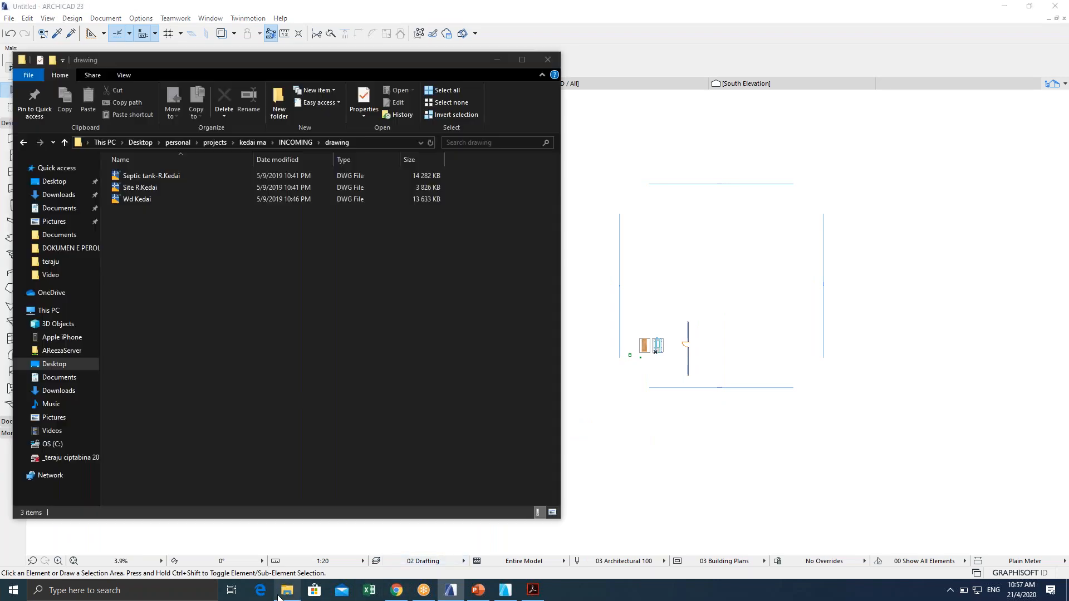
pyautogui.click(135, 202)
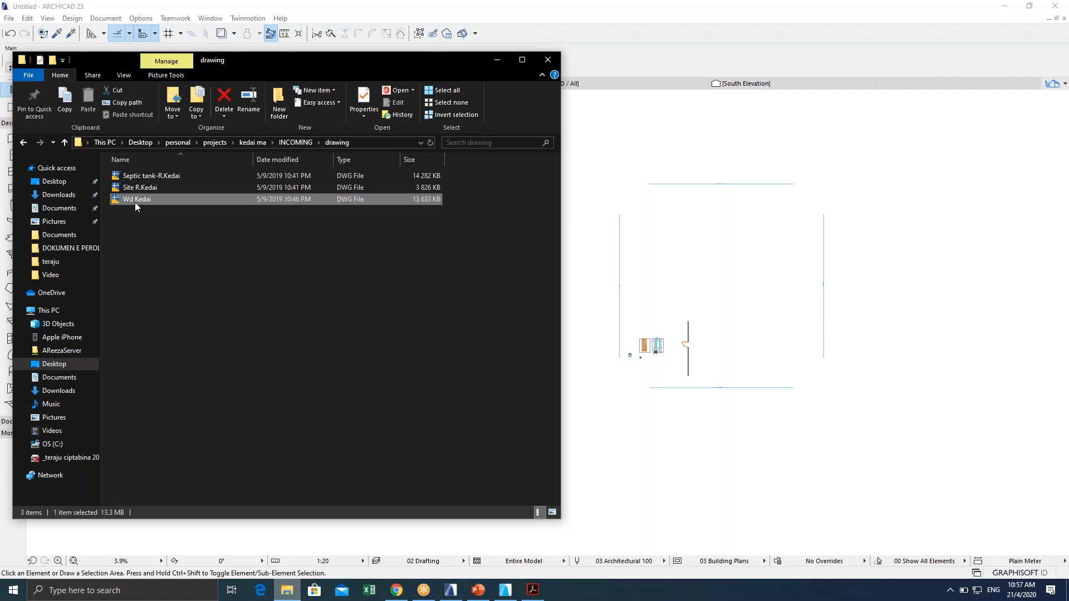
pyautogui.moveTo(131, 199)
pyautogui.mouseDown()
pyautogui.moveTo(284, 265)
pyautogui.moveTo(611, 249)
pyautogui.mouseUp()
pyautogui.click(497, 60)
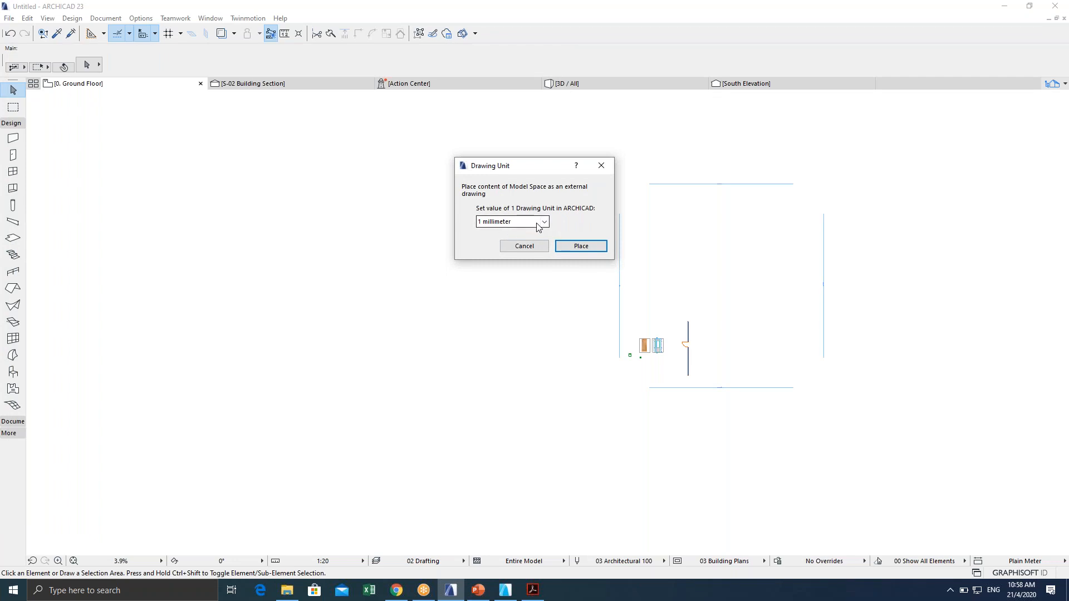
pyautogui.click(579, 245)
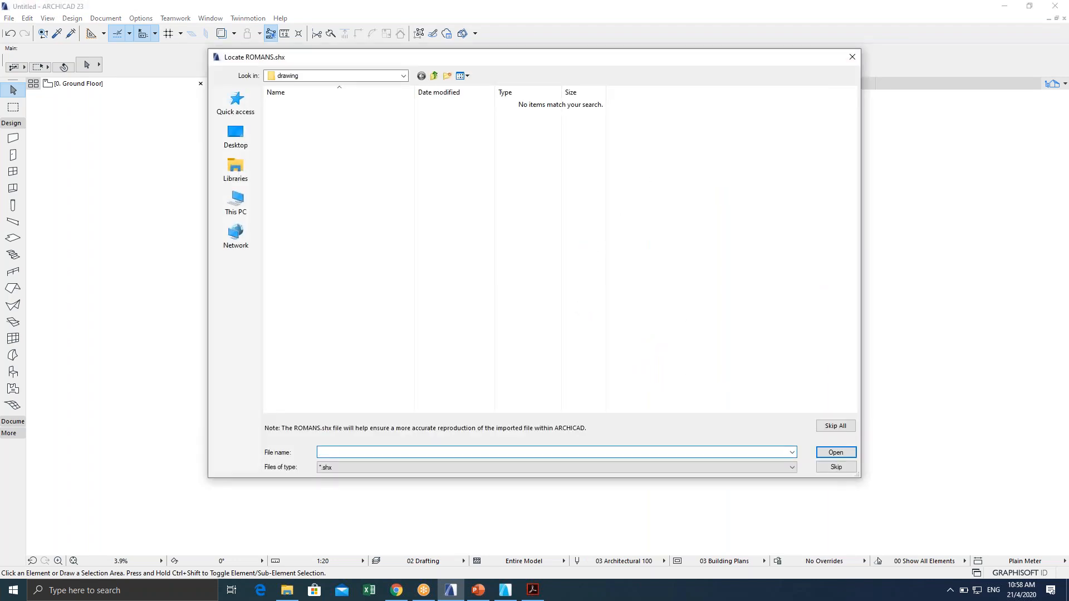
pyautogui.click(835, 426)
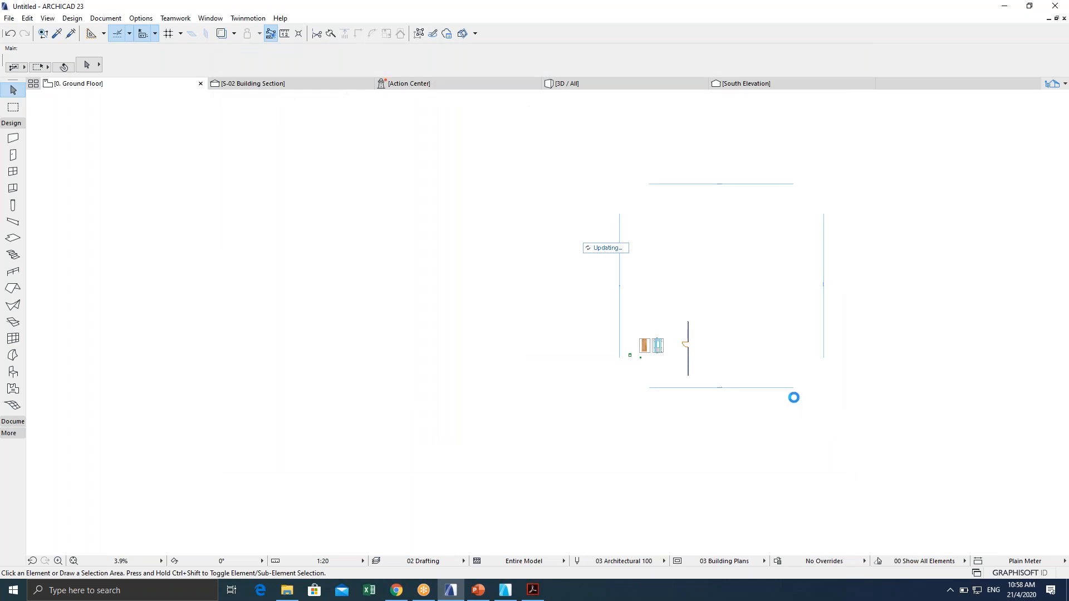
# Move the placed Wd Kedai drawing clear of the West Elevation line into the empty area beside it, and deselect it.
pyautogui.scroll(10, 608, 255)
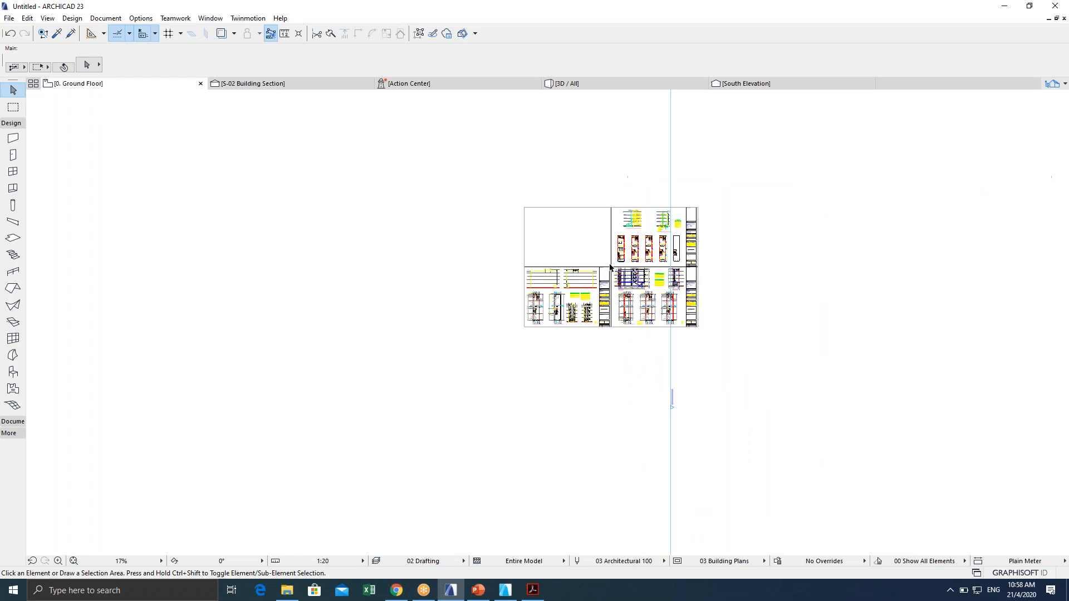
pyautogui.scroll(4, 633, 274)
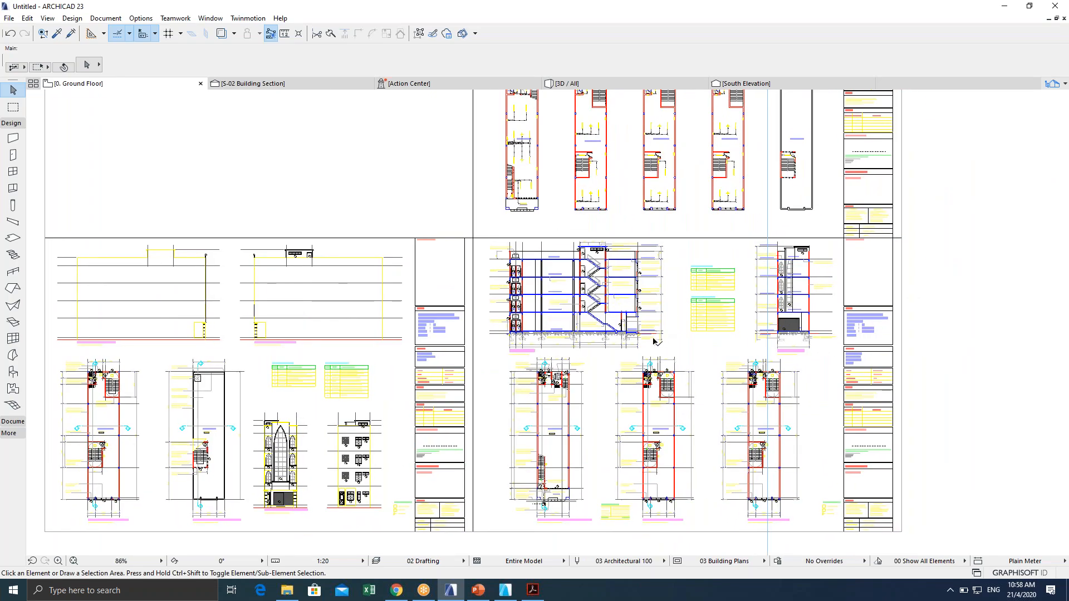
pyautogui.scroll(-5, 656, 341)
pyautogui.scroll(4, 633, 260)
pyautogui.scroll(-6, 559, 244)
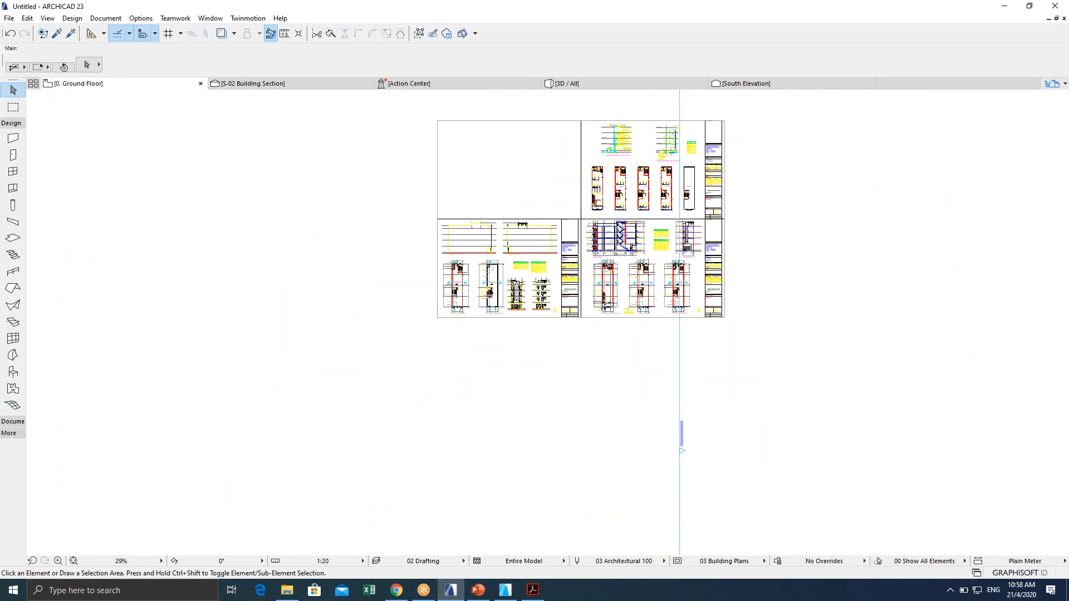
pyautogui.click(411, 185)
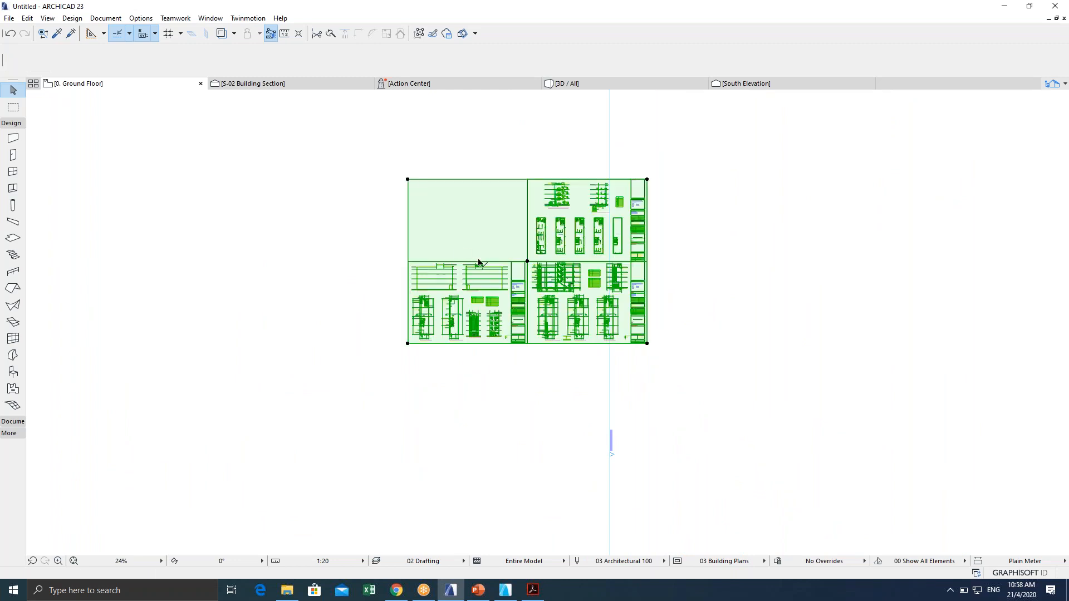
pyautogui.hotkey('ctrl', 'd')
pyautogui.click(480, 262)
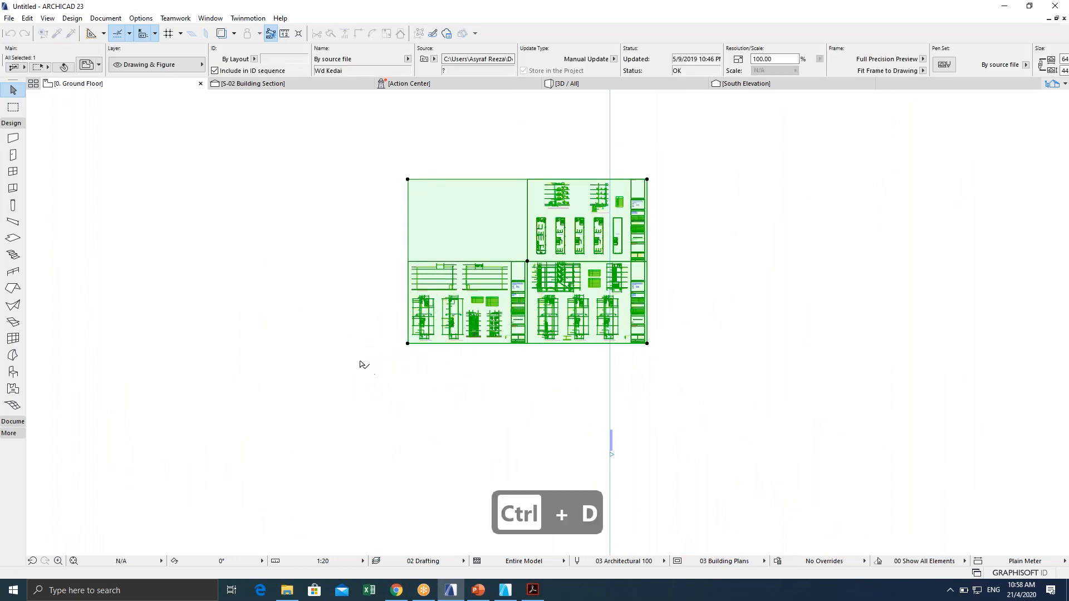
pyautogui.click(352, 343)
pyautogui.scroll(2, 252, 395)
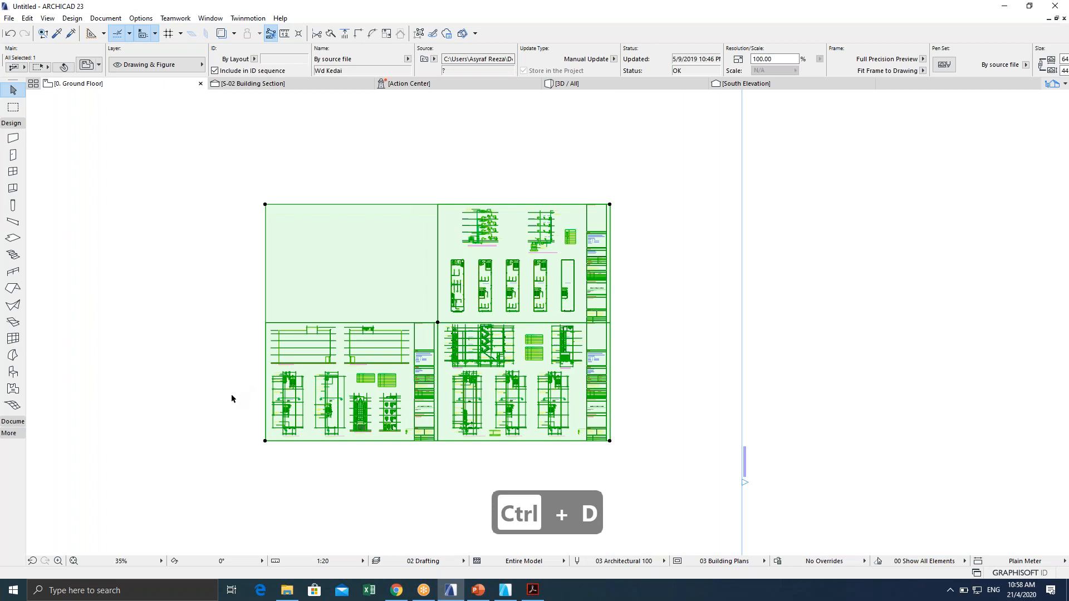
pyautogui.click(232, 398)
# Examine the placed drawing's extent relative to the model elements, selecting it briefly to check its information.
pyautogui.scroll(2, 350, 421)
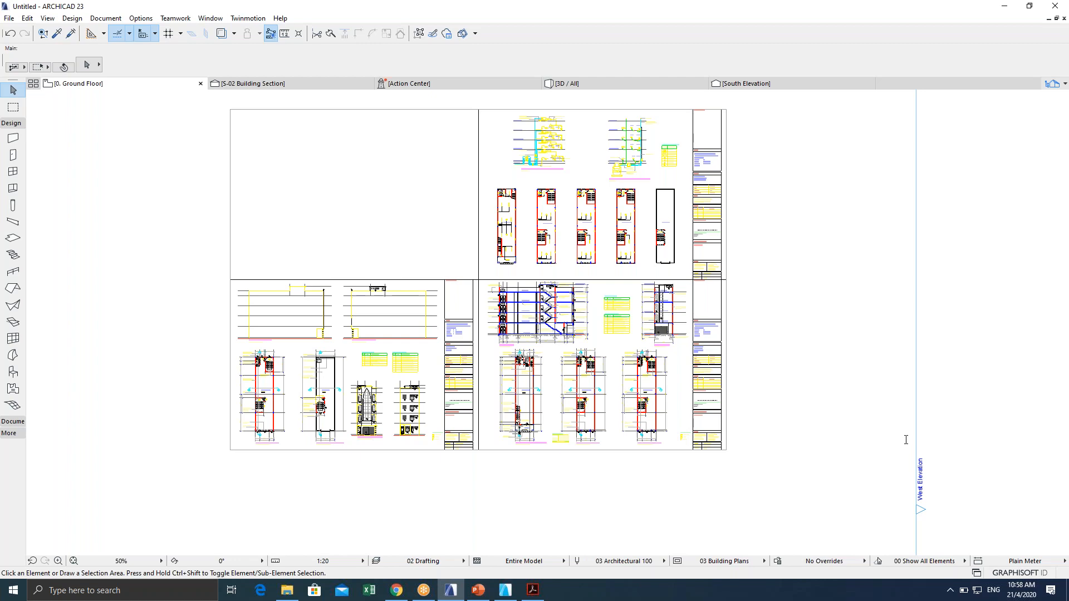
pyautogui.scroll(-3, 568, 425)
pyautogui.scroll(2, 493, 403)
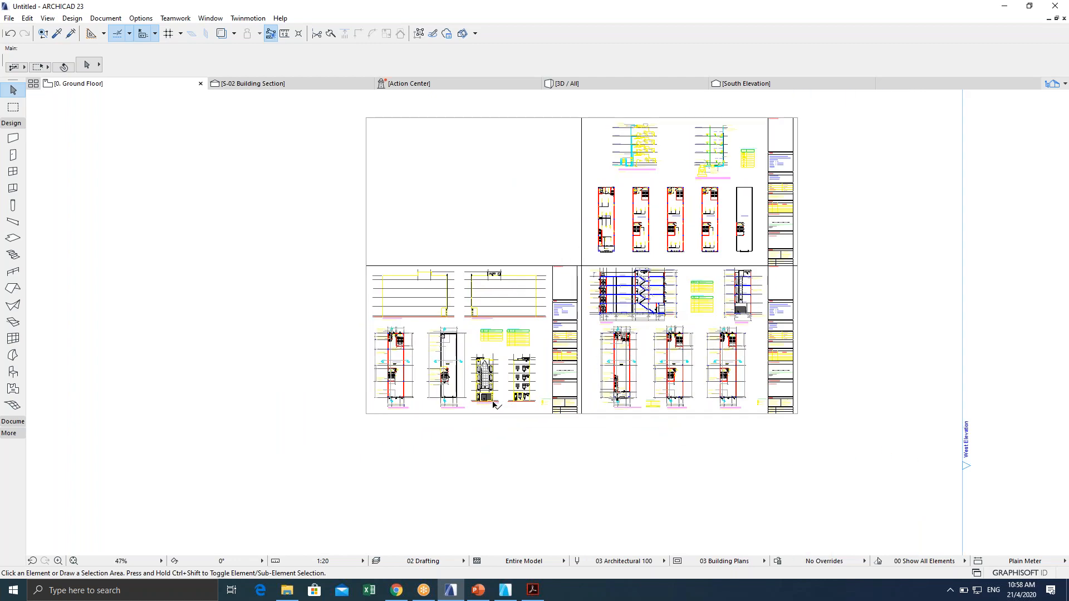
pyautogui.scroll(1, 493, 402)
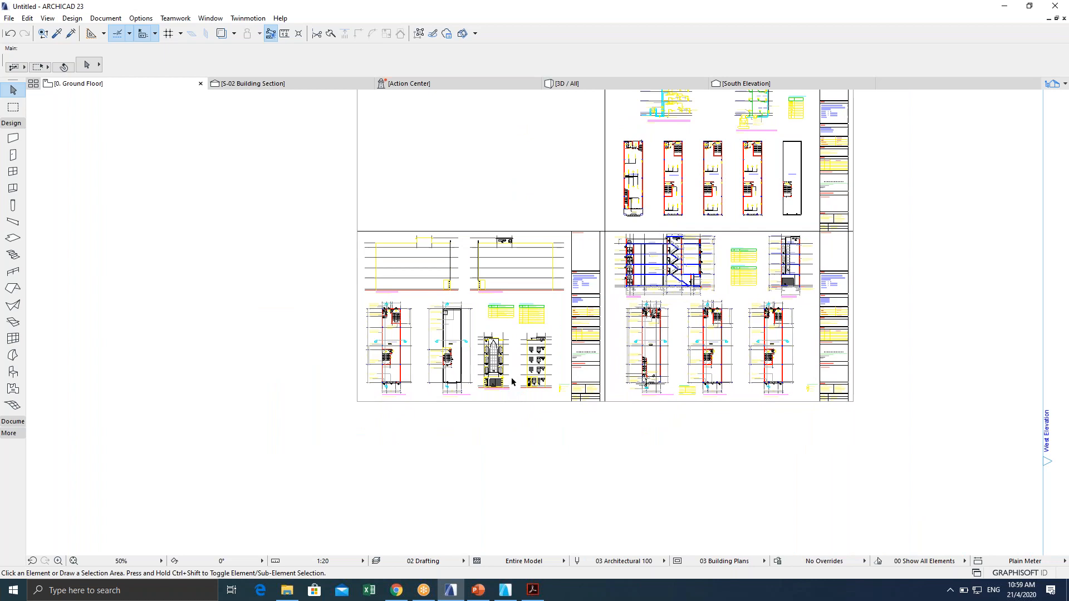
pyautogui.scroll(-12, 516, 386)
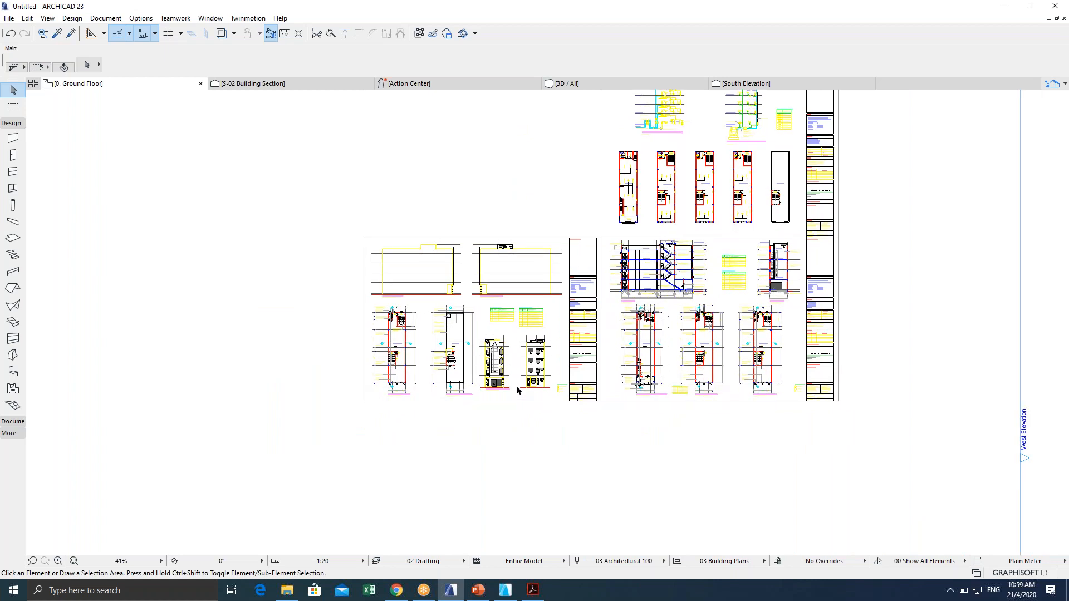
pyautogui.scroll(4, 579, 362)
pyautogui.click(551, 316)
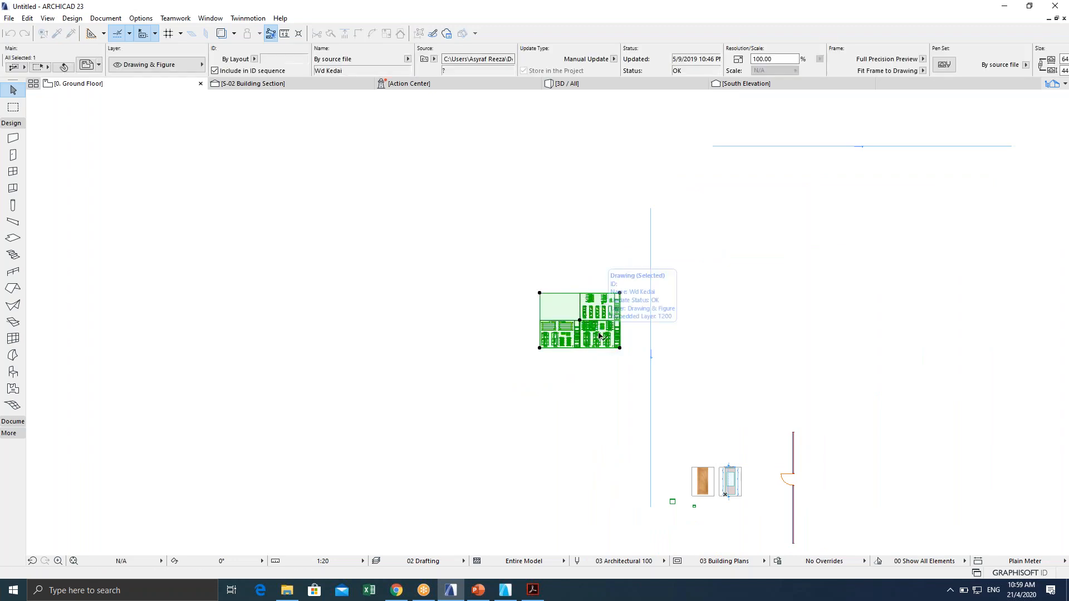
pyautogui.scroll(6, 598, 337)
pyautogui.scroll(2, 565, 432)
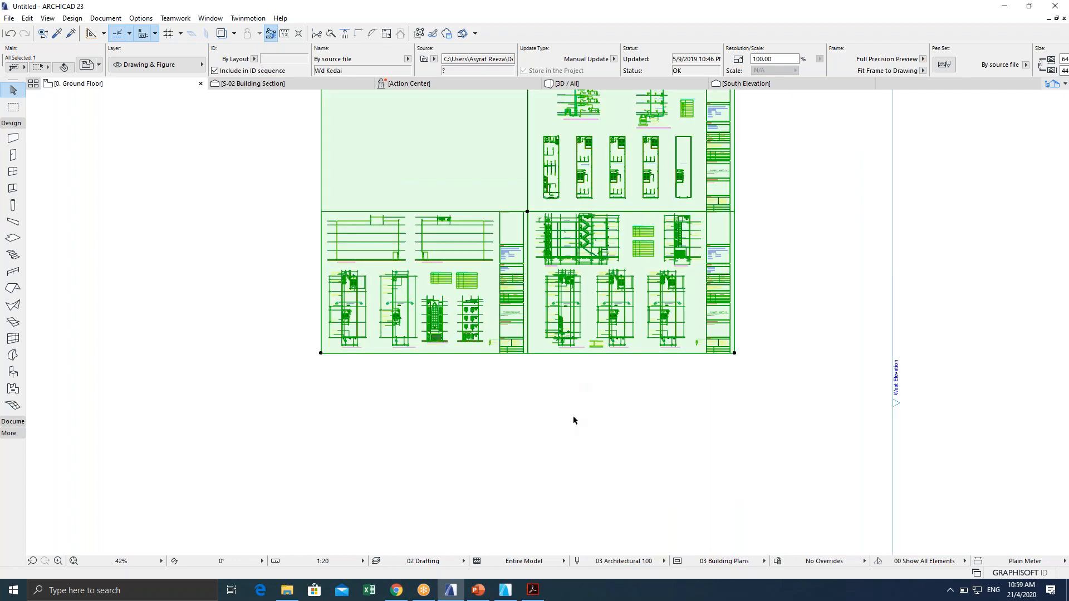
pyautogui.click(582, 400)
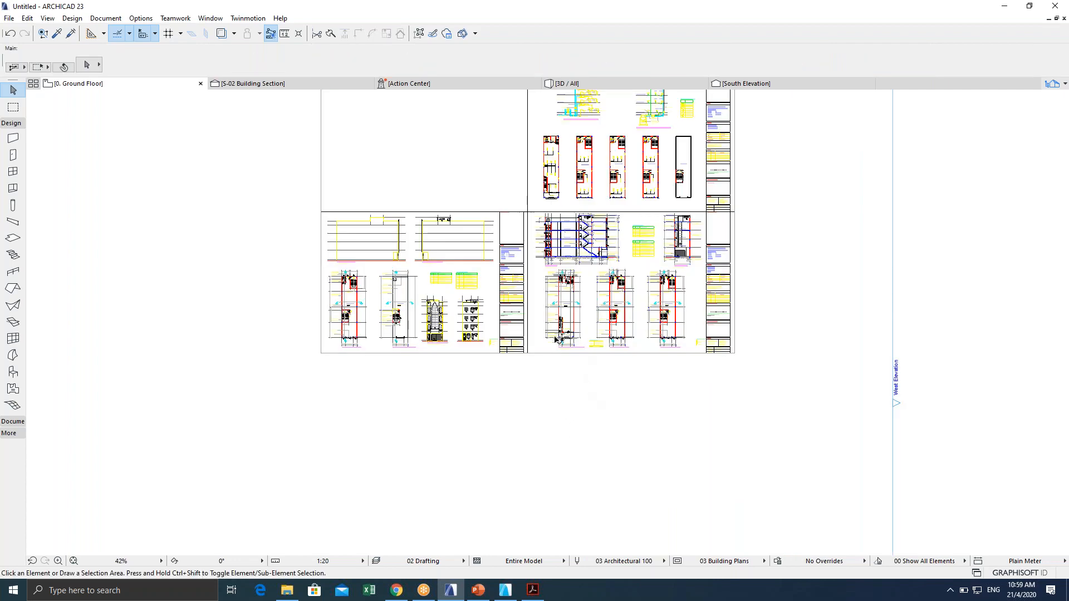
# Inspect the 1st and 2nd floor plans in the placed drawing and compare the sheets' size with the existing model.
pyautogui.scroll(5, 556, 336)
pyautogui.scroll(1, 563, 325)
pyautogui.scroll(-3, 562, 354)
pyautogui.moveTo(563, 354); pyautogui.dragTo(426, 334, button='middle')
pyautogui.scroll(-4, 556, 364)
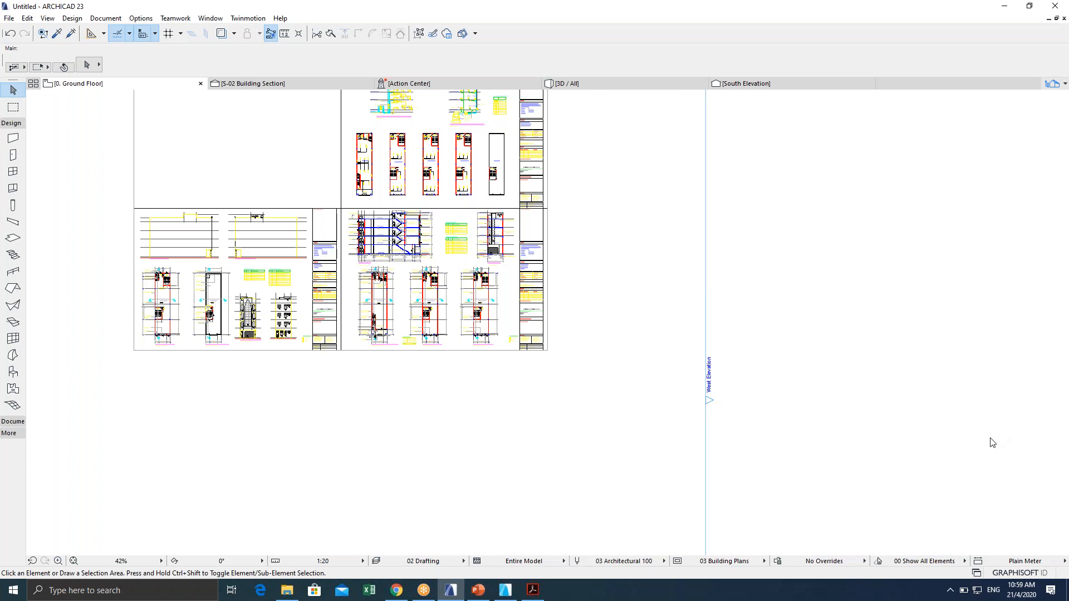
pyautogui.scroll(-2, 599, 398)
pyautogui.scroll(-3, 579, 382)
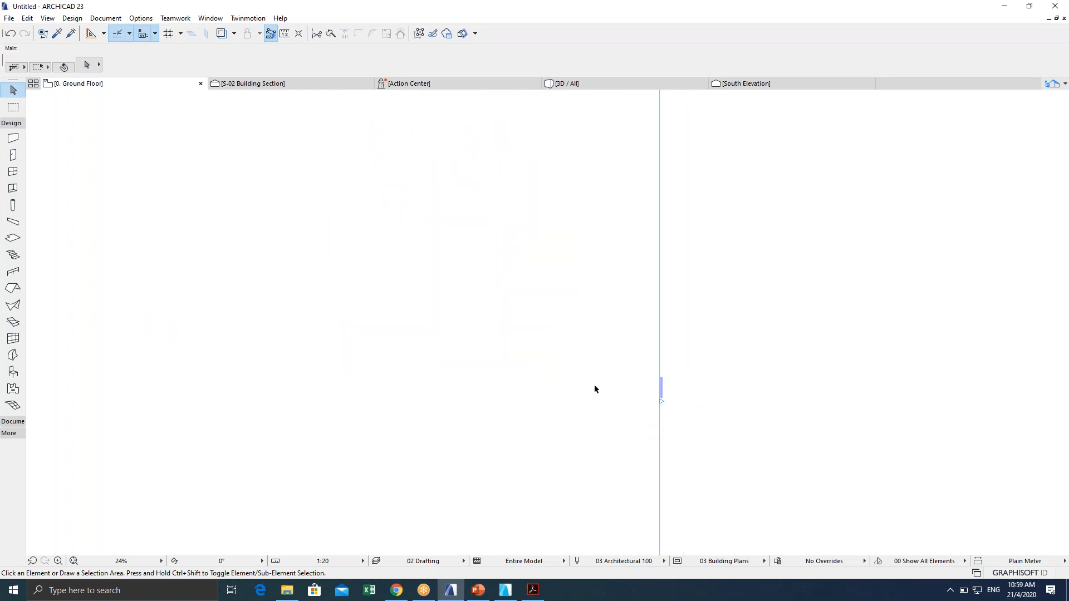
pyautogui.scroll(3, 615, 372)
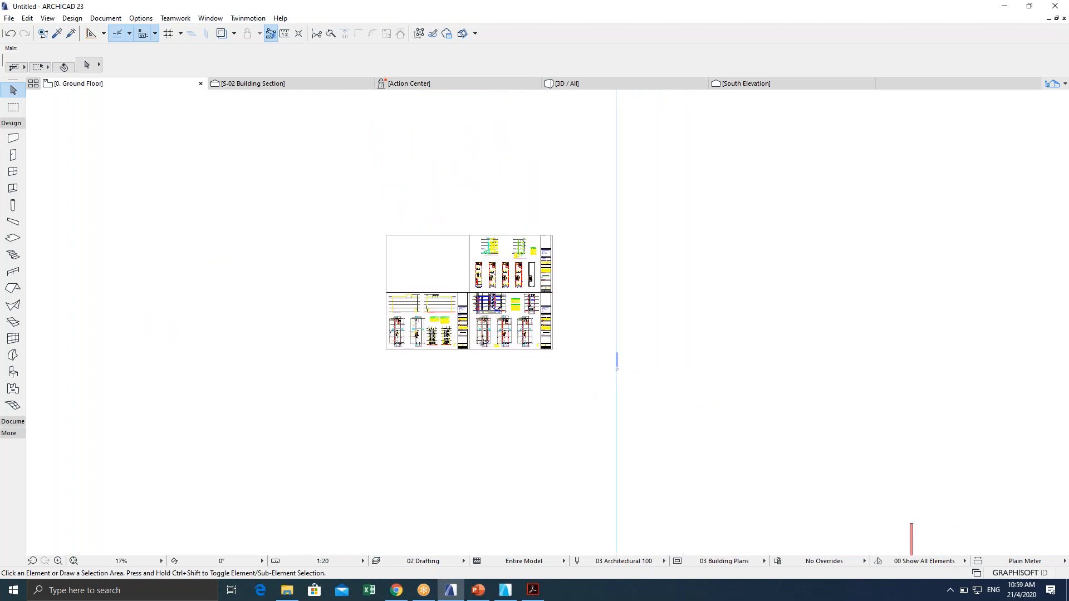
pyautogui.scroll(8, 543, 338)
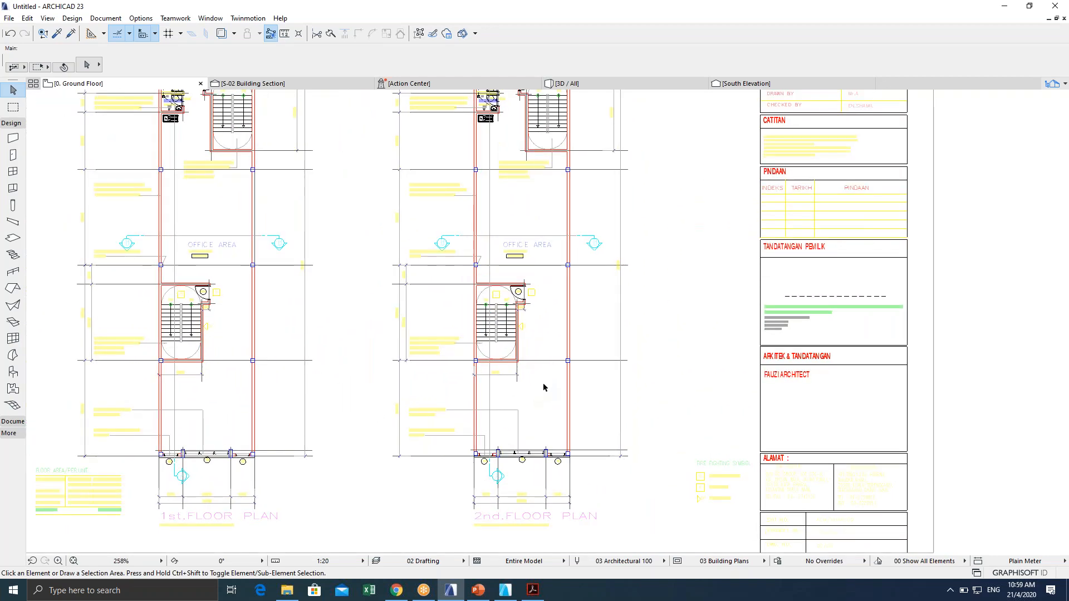
pyautogui.scroll(-5, 555, 378)
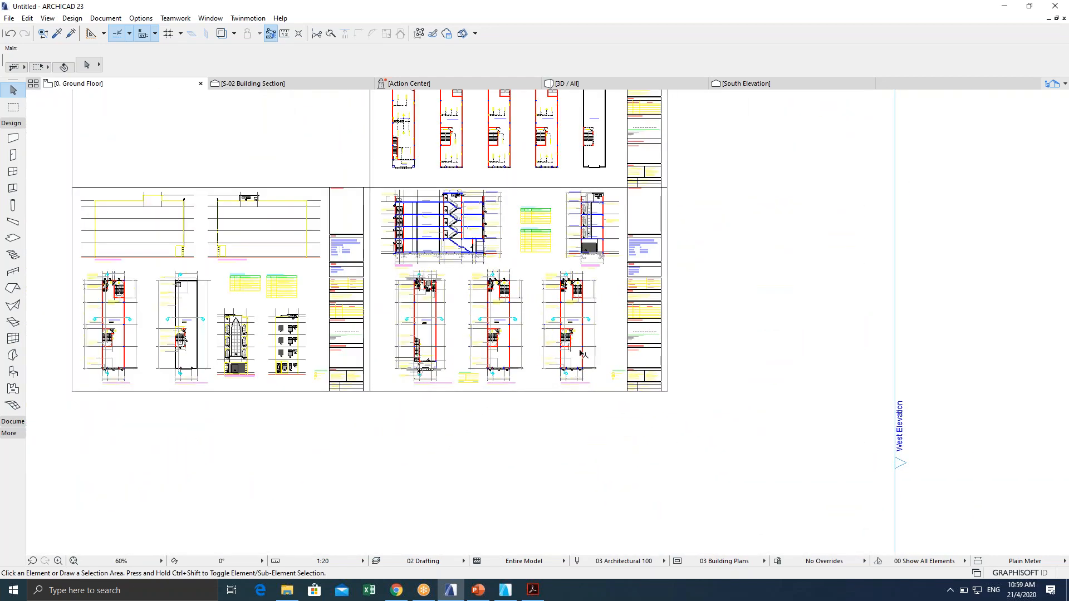
pyautogui.scroll(-5, 593, 360)
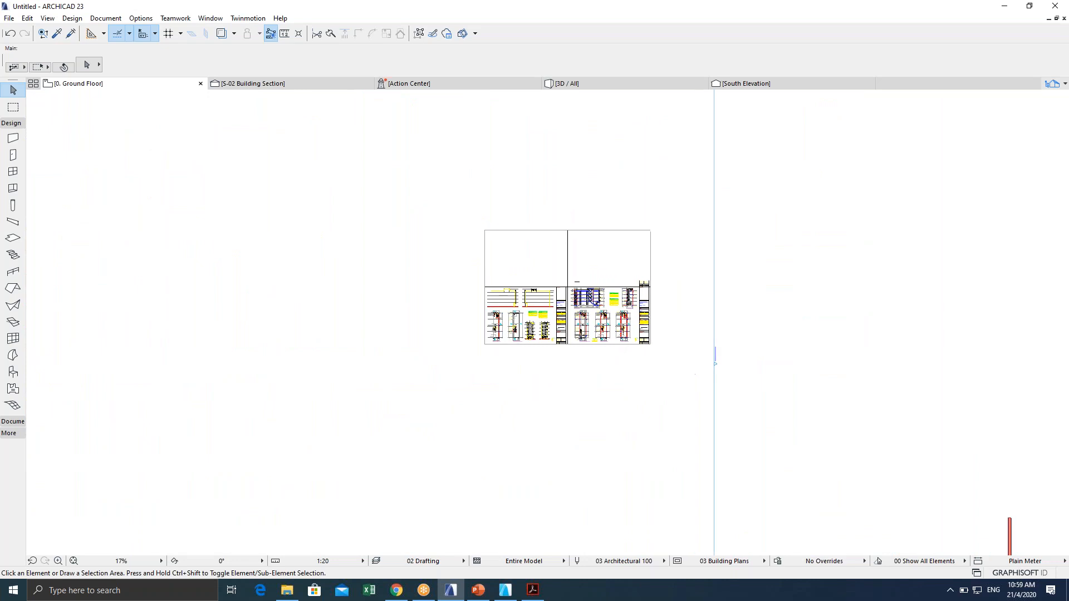
pyautogui.scroll(-3, 604, 356)
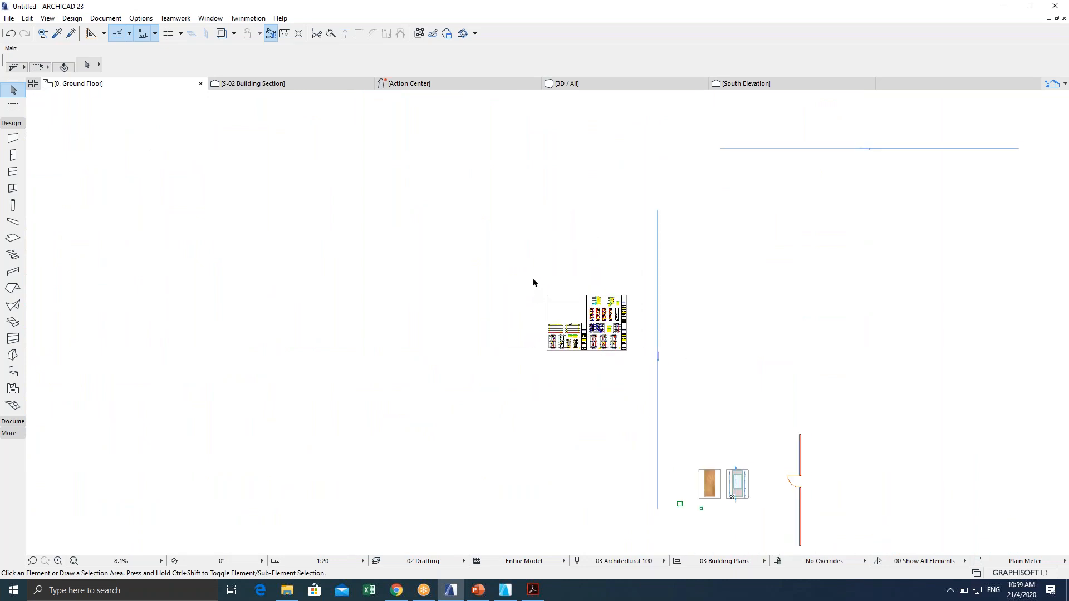
# Check that the imported sheets select together by area-selecting the whole Wd Kedai drawing, and deselect it.
pyautogui.moveTo(532, 278)
pyautogui.mouseDown()
pyautogui.moveTo(553, 406)
pyautogui.moveTo(599, 357)
pyautogui.mouseUp()
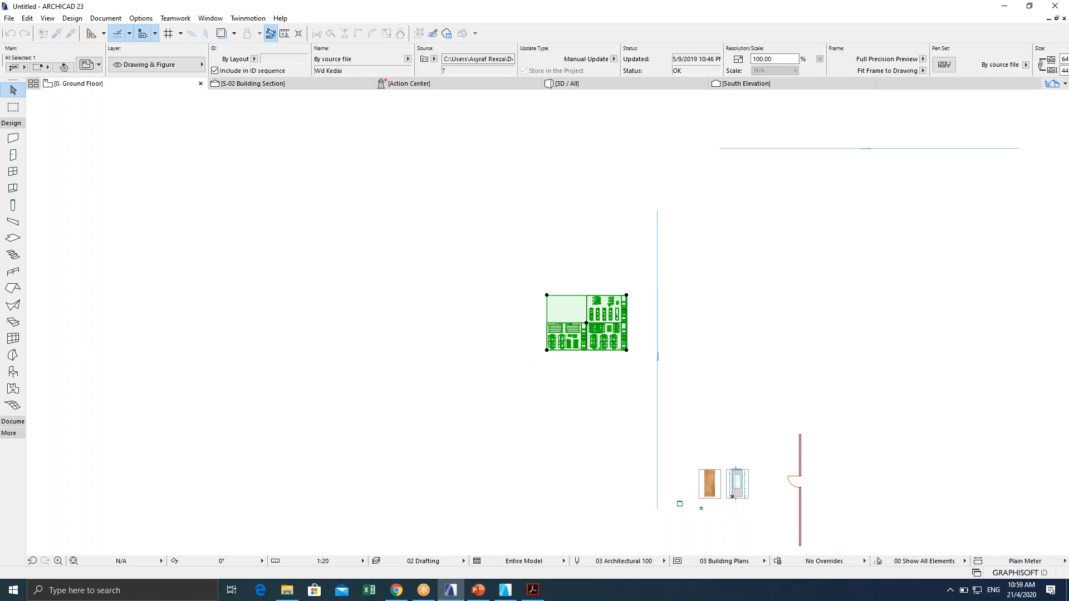
pyautogui.press('Escape')
pyautogui.press('Escape')
pyautogui.press('Escape')
pyautogui.scroll(3, 607, 346)
pyautogui.press('Escape')
pyautogui.scroll(1, 609, 352)
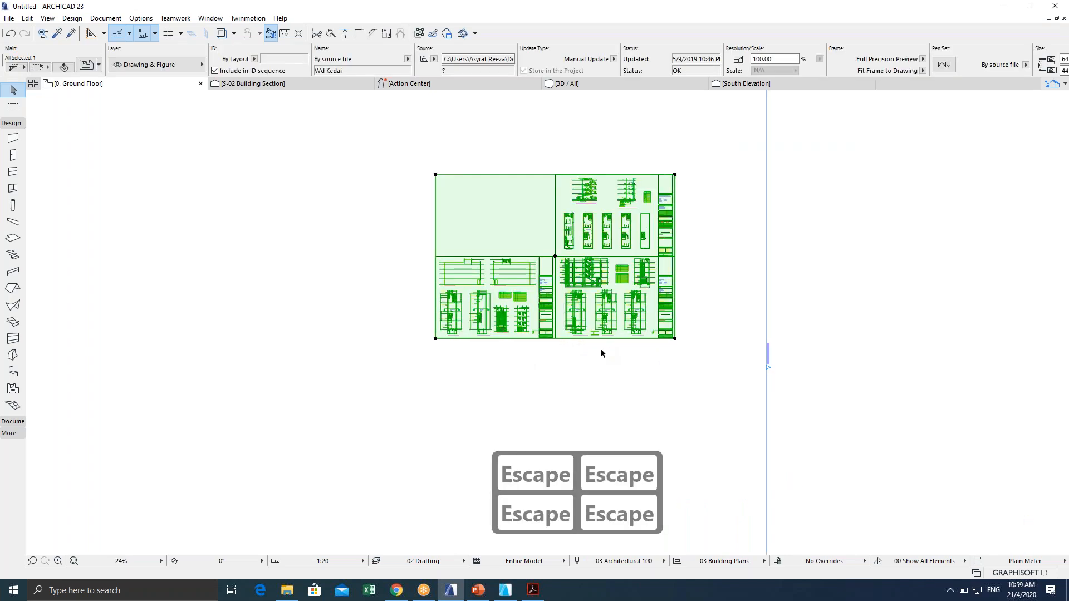
pyautogui.click(603, 344)
# Examine the elevations, sections and floor plans across the sheets of the placed drawing.
pyautogui.scroll(2, 611, 336)
pyautogui.scroll(5, 608, 329)
pyautogui.scroll(-2, 592, 317)
pyautogui.scroll(-2, 408, 290)
pyautogui.moveTo(408, 290); pyautogui.dragTo(738, 343, button='middle')
pyautogui.moveTo(398, 255); pyautogui.dragTo(437, 460, button='middle')
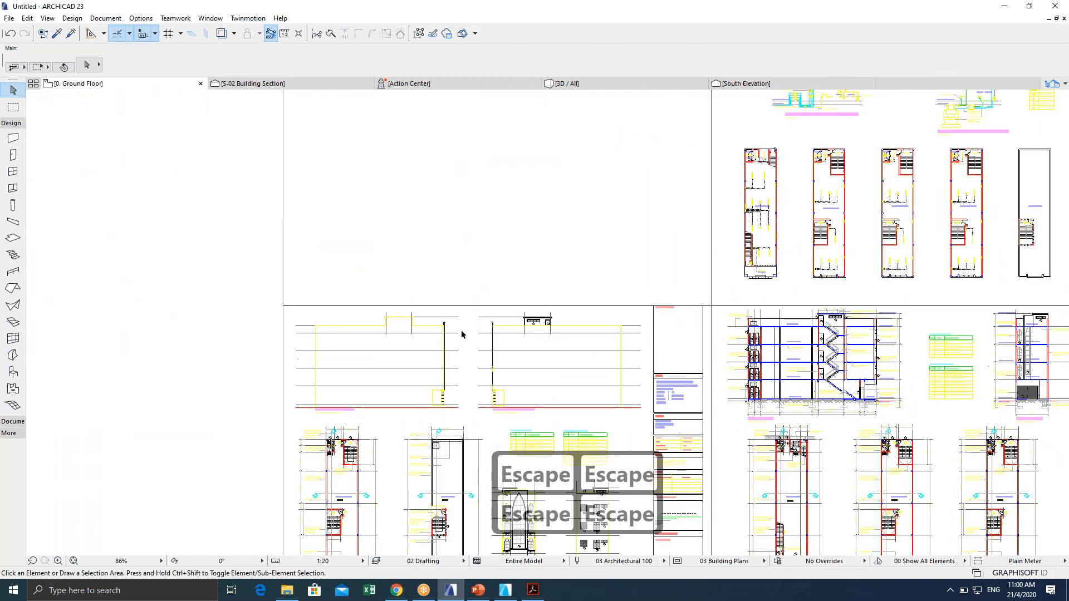
pyautogui.scroll(-2, 447, 270)
pyautogui.moveTo(447, 270); pyautogui.dragTo(343, 329, button='middle')
pyautogui.scroll(3, 561, 259)
pyautogui.scroll(-2, 561, 258)
pyautogui.scroll(1, 427, 254)
pyautogui.moveTo(426, 253); pyautogui.dragTo(444, 302, button='middle')
pyautogui.scroll(-3, 445, 302)
pyautogui.moveTo(490, 421); pyautogui.dragTo(605, 209, button='middle')
# Inspect the vertical dimension and aluminium window notes near the front of the leftmost floor plan in the lower sheets.
pyautogui.scroll(5, 320, 346)
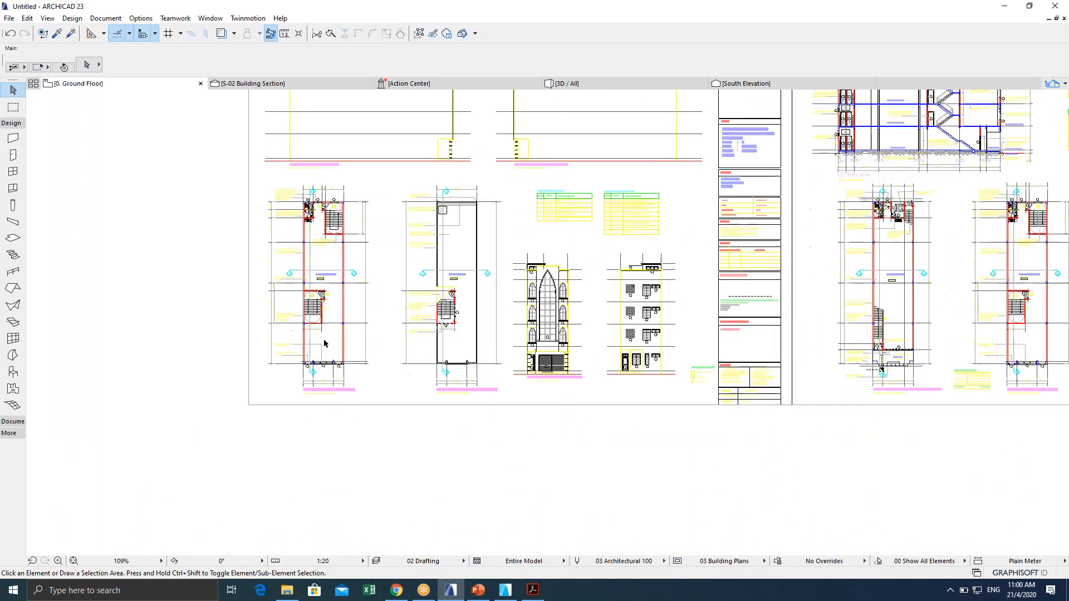
pyautogui.scroll(2, 319, 346)
pyautogui.scroll(3, 167, 365)
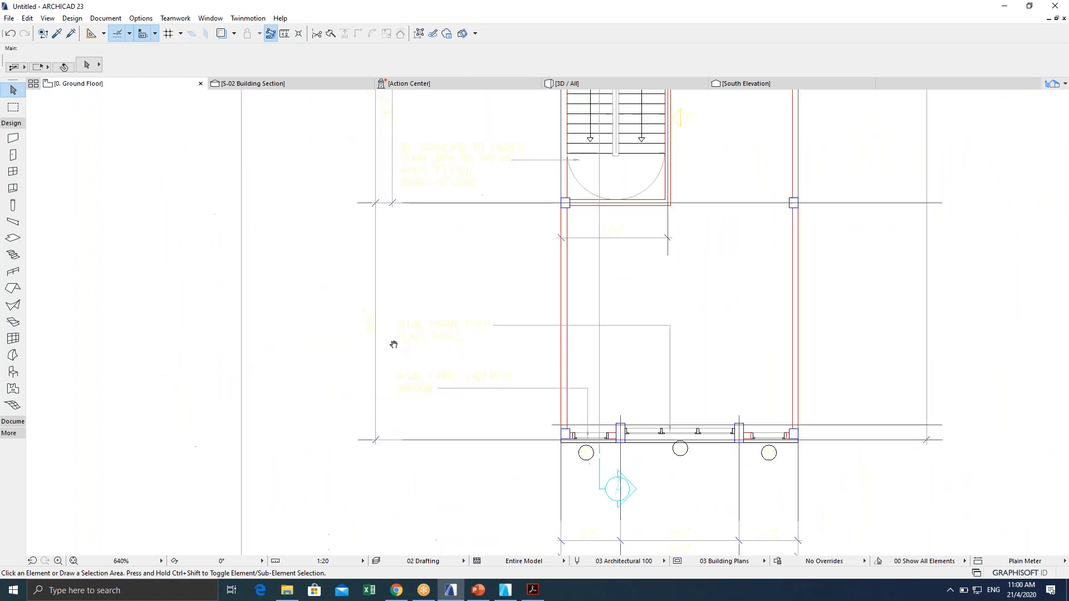
pyautogui.scroll(2, 384, 341)
pyautogui.scroll(1, 440, 294)
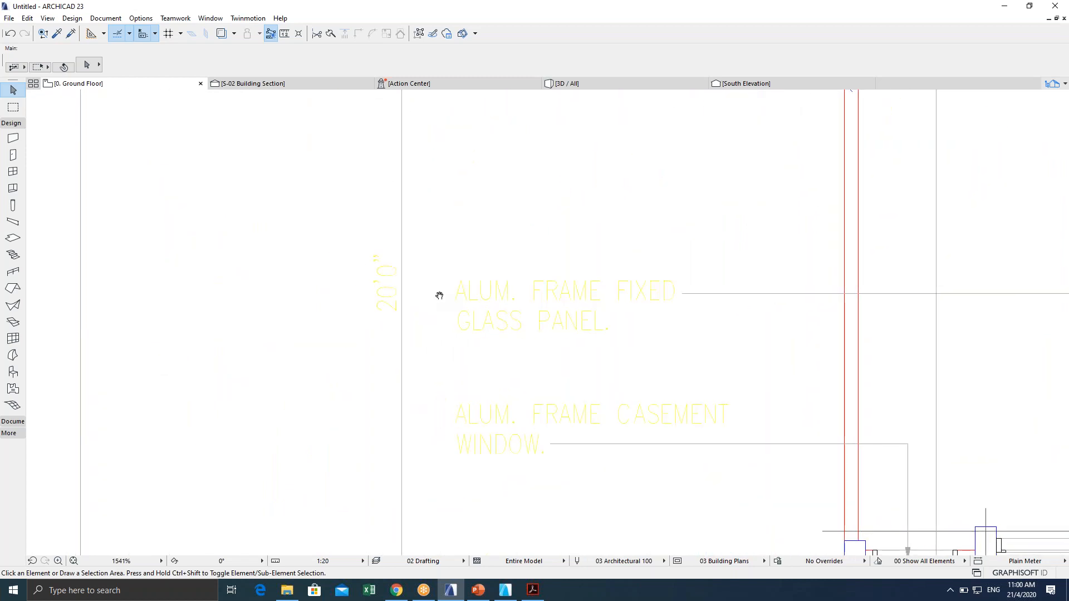
pyautogui.scroll(-3, 280, 218)
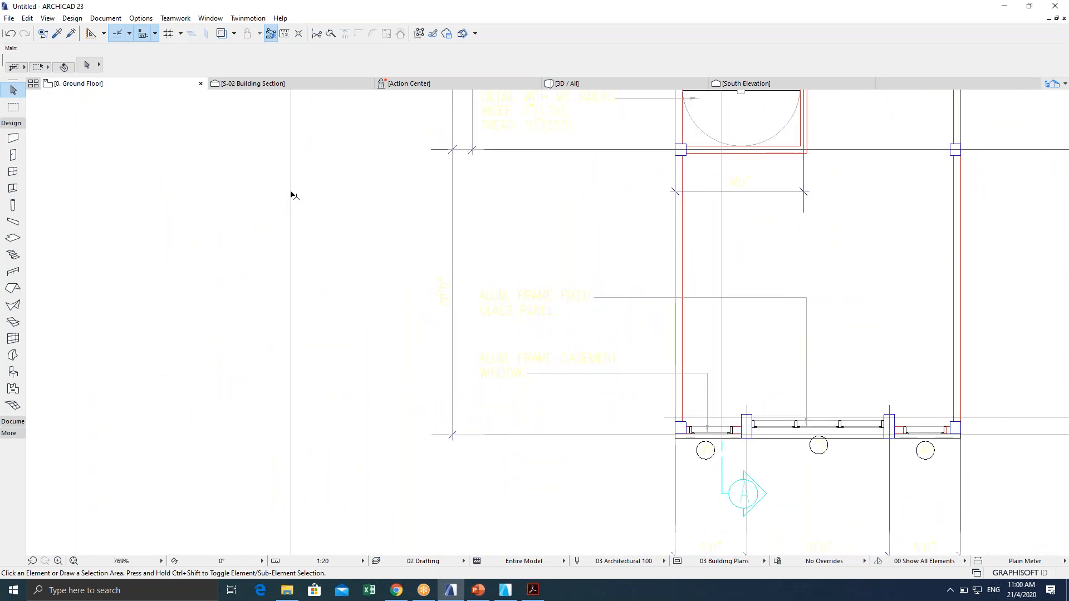
# Set the placed Wd Kedai drawing's pen set to 10 Grayscale in its size and appearance settings.
pyautogui.click(292, 195)
pyautogui.rightClick(314, 186)
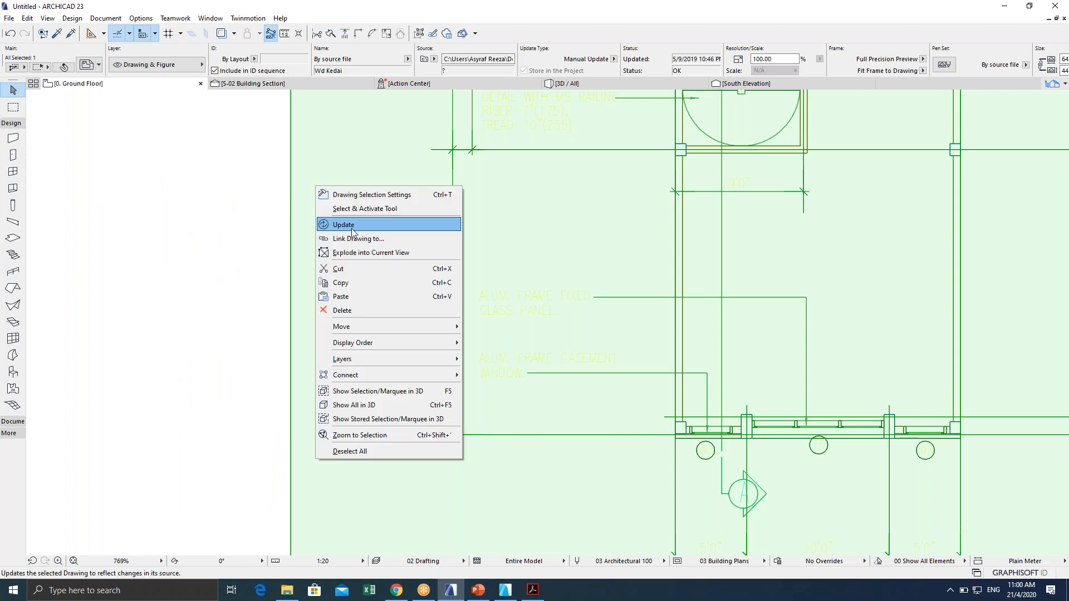
pyautogui.click(368, 195)
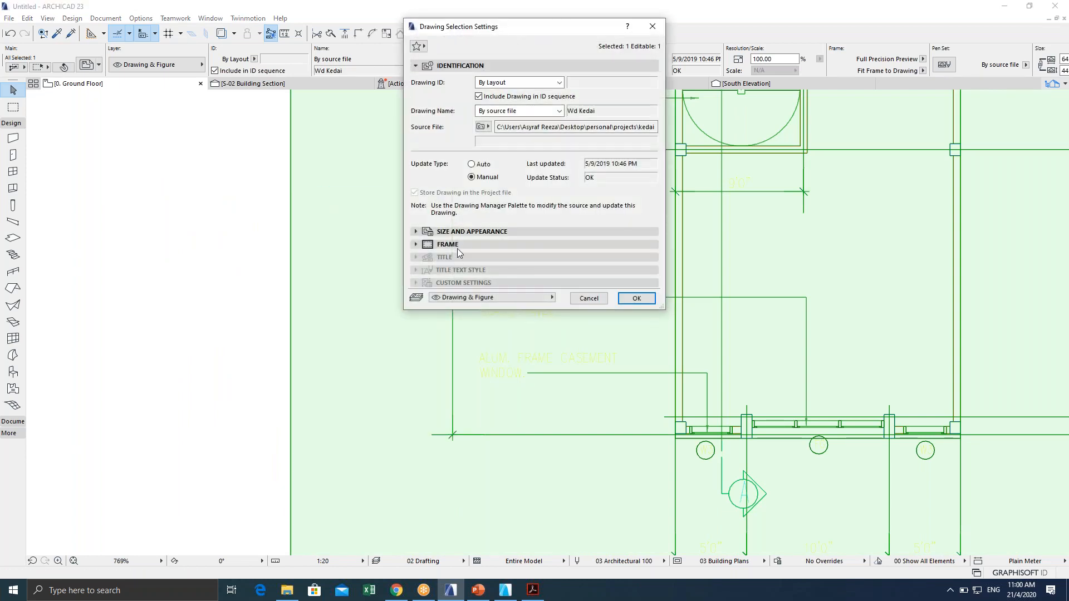
pyautogui.click(464, 232)
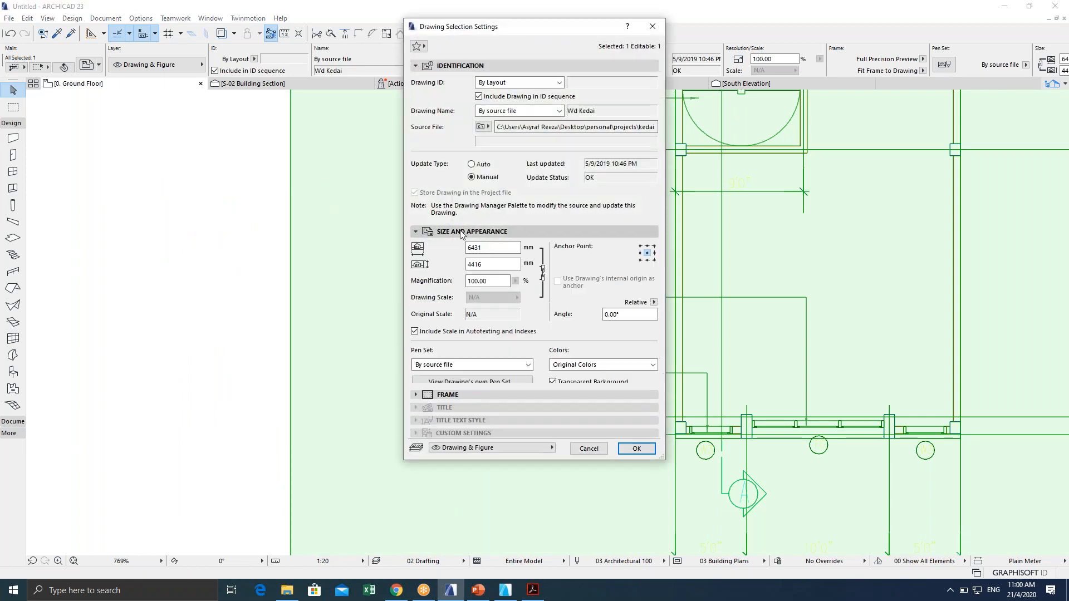
pyautogui.click(499, 369)
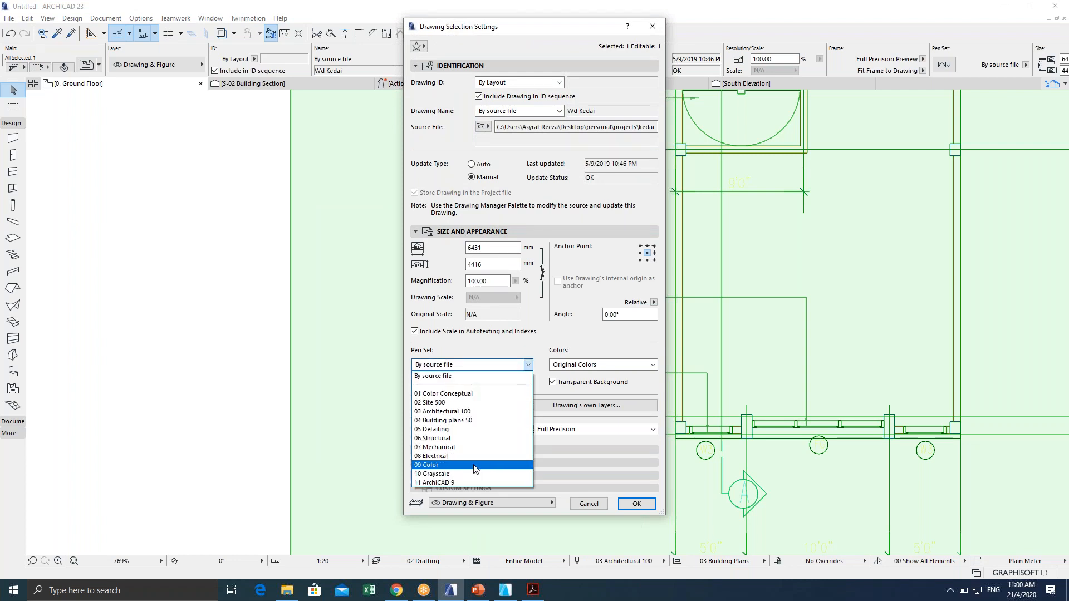
pyautogui.click(473, 474)
pyautogui.click(637, 504)
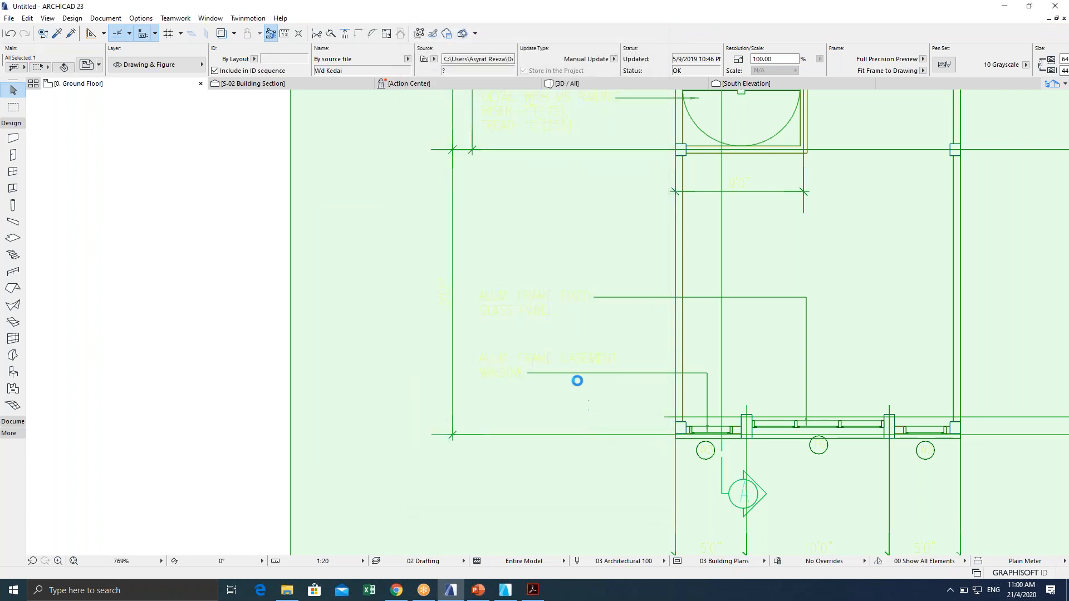
pyautogui.click(220, 288)
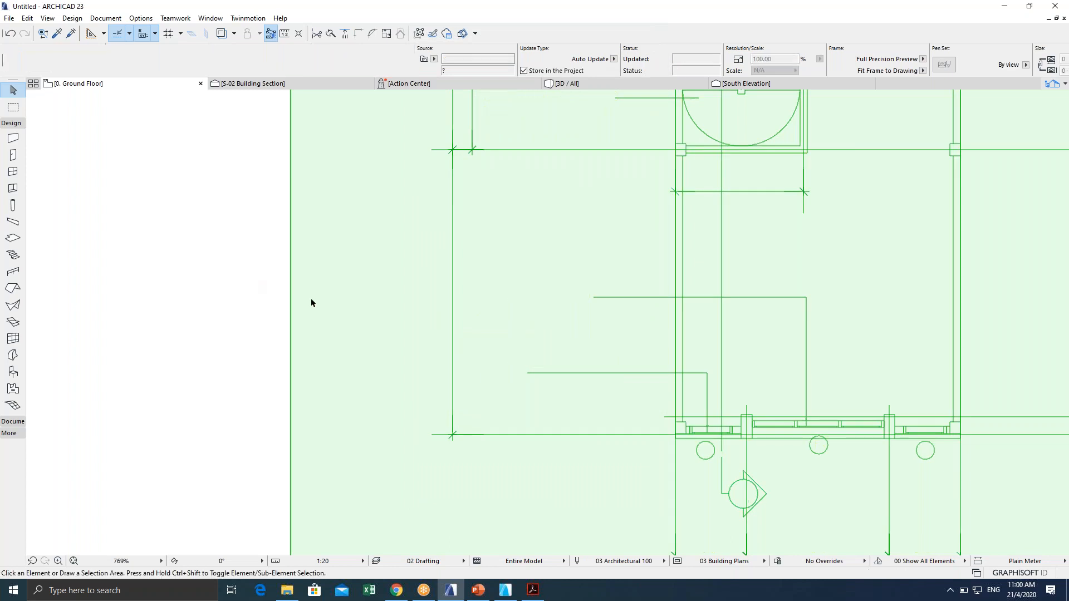
# Set the placed Wd Kedai drawing's pen set to 03 Architectural 100 and deselect the drawing.
pyautogui.scroll(-3, 457, 284)
pyautogui.moveTo(458, 284); pyautogui.dragTo(433, 404, button='middle')
pyautogui.scroll(3, 433, 404)
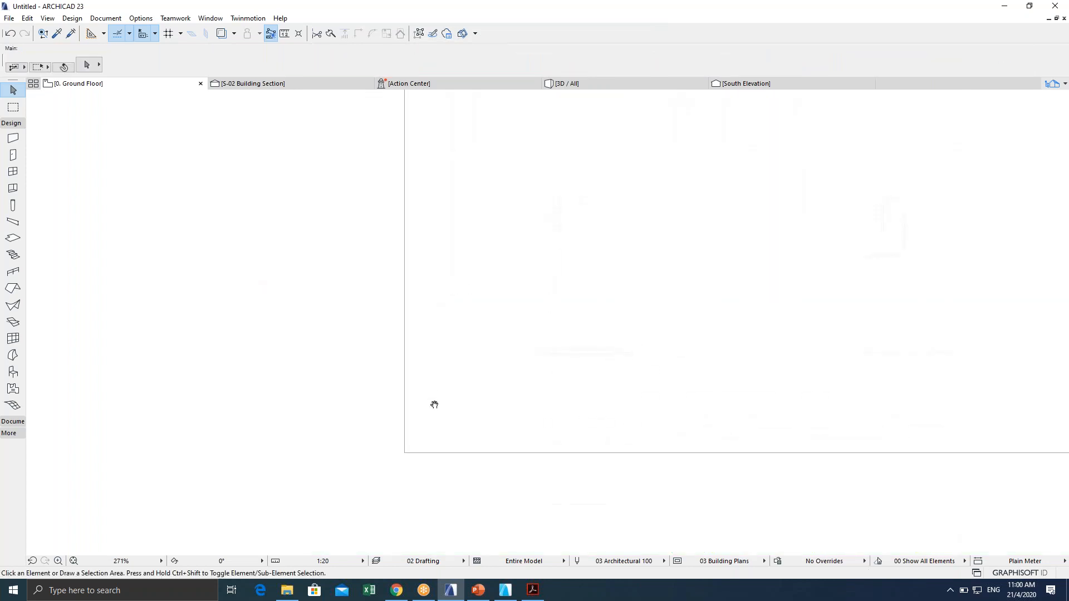
pyautogui.click(382, 499)
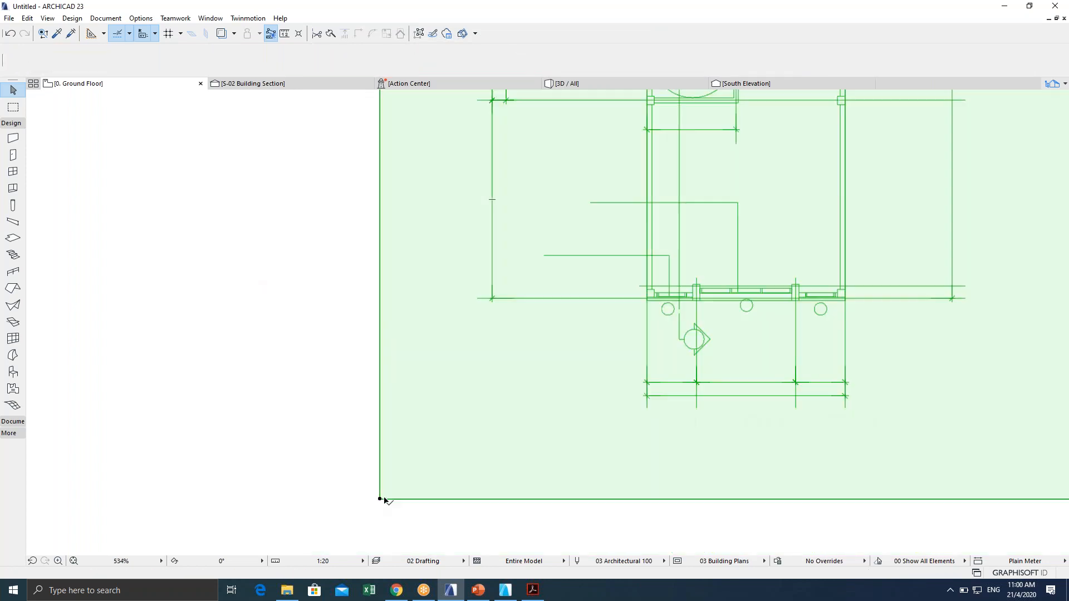
pyautogui.rightClick(496, 328)
pyautogui.click(573, 62)
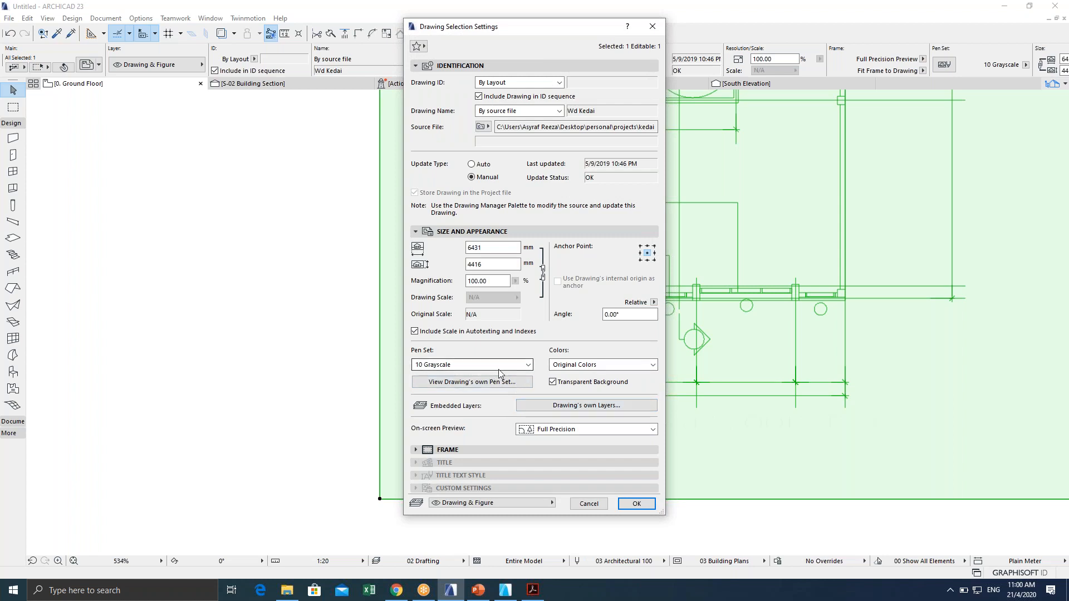
pyautogui.click(507, 366)
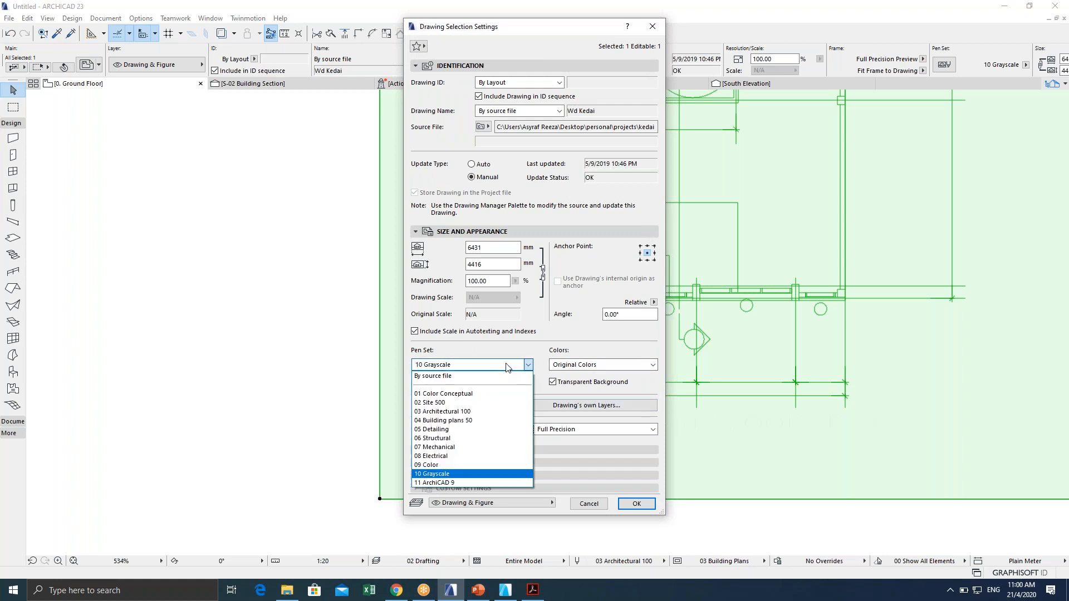
pyautogui.click(469, 413)
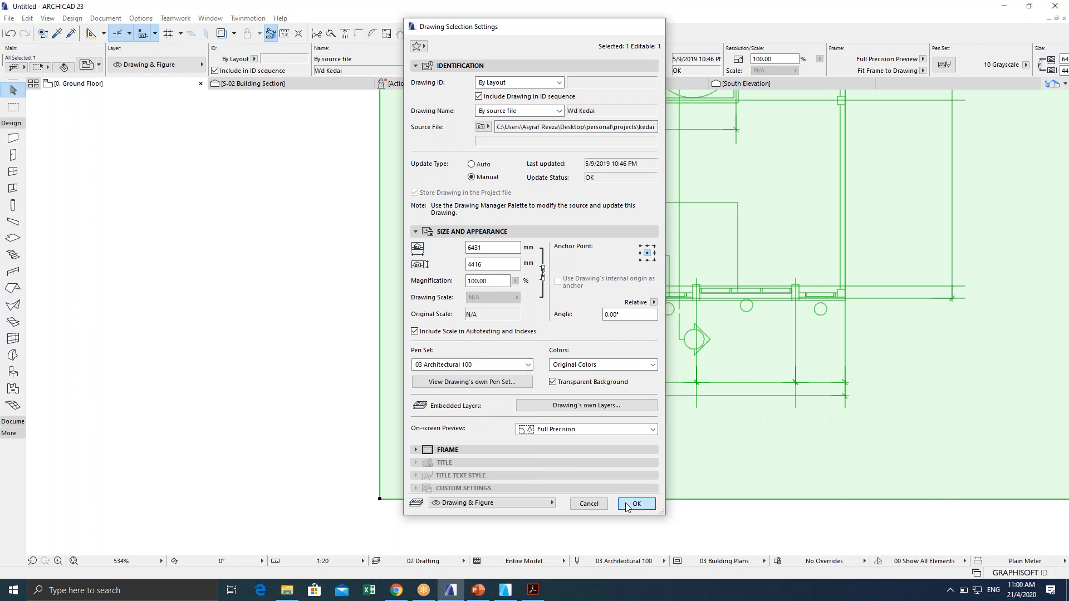
pyautogui.click(624, 502)
pyautogui.click(307, 328)
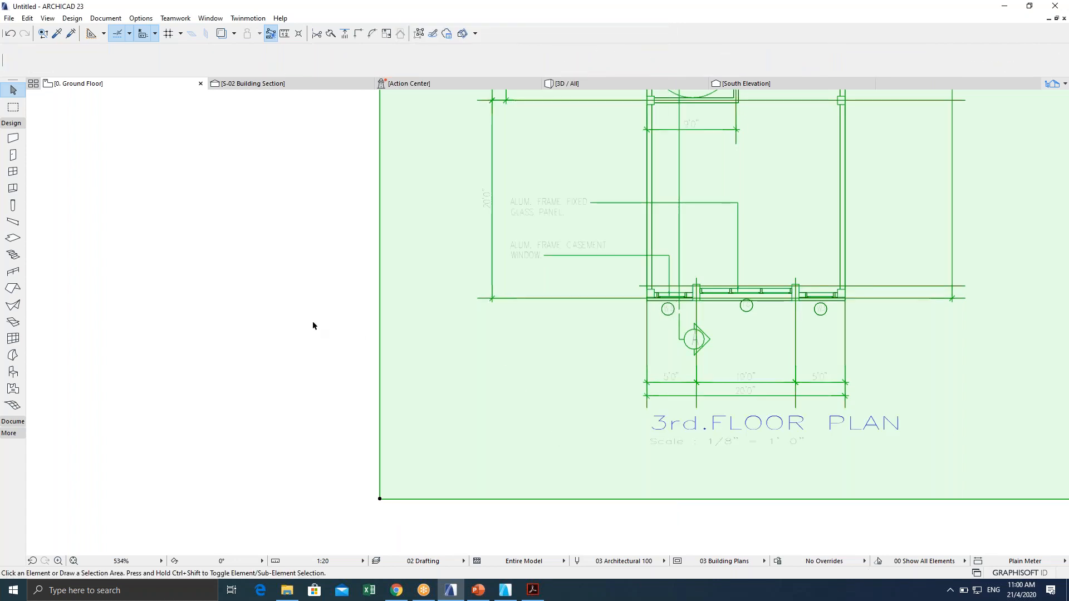
# Measure the length of the 20'0" vertical dimension line beside the front of the 3rd floor plan.
pyautogui.scroll(5, 509, 204)
pyautogui.scroll(3, 512, 206)
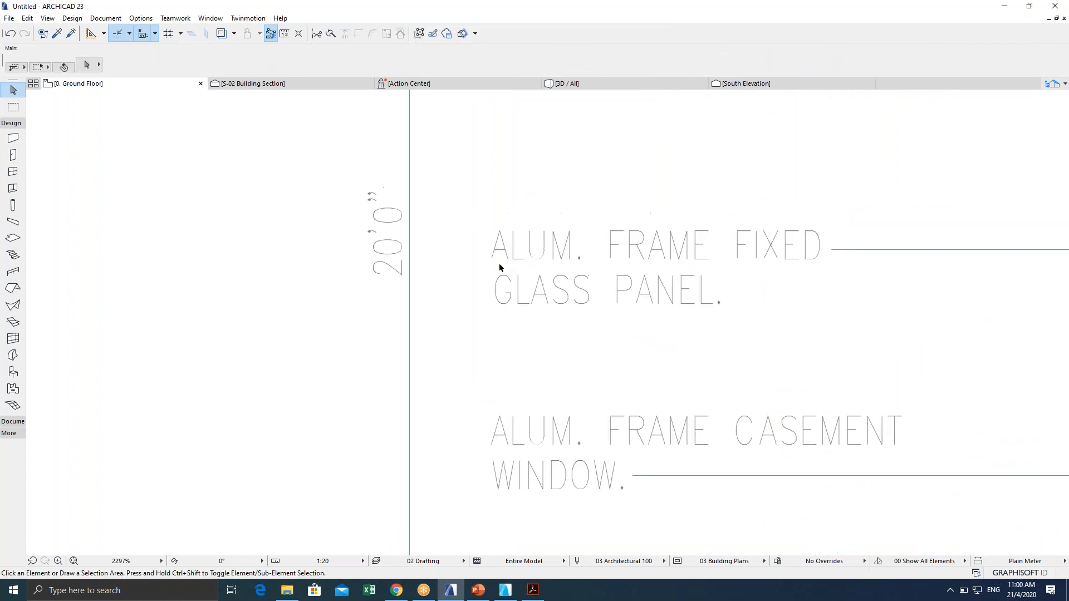
pyautogui.scroll(-5, 391, 217)
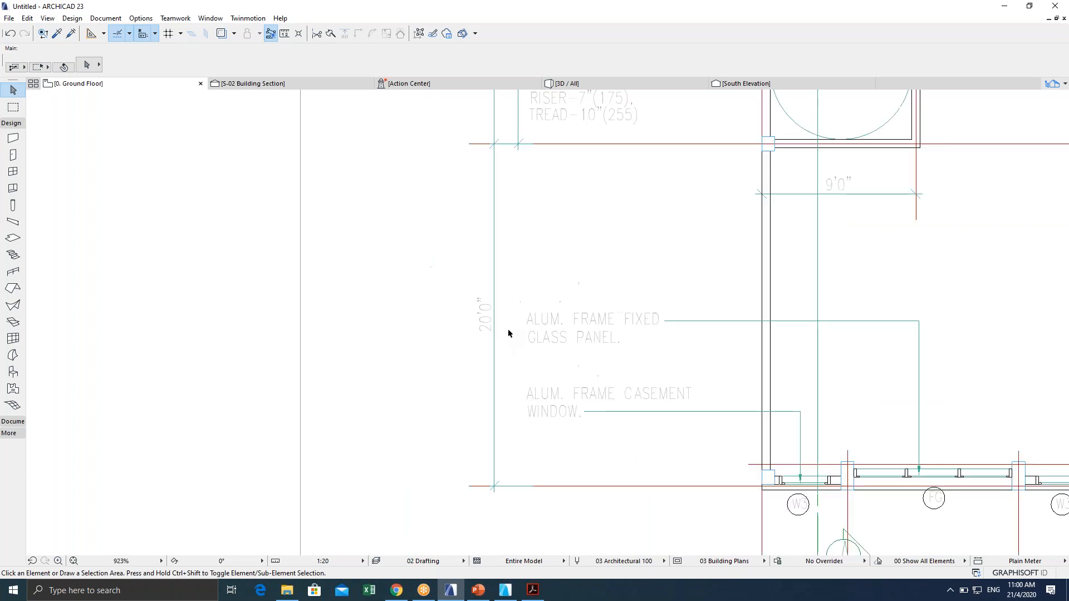
pyautogui.scroll(2, 506, 324)
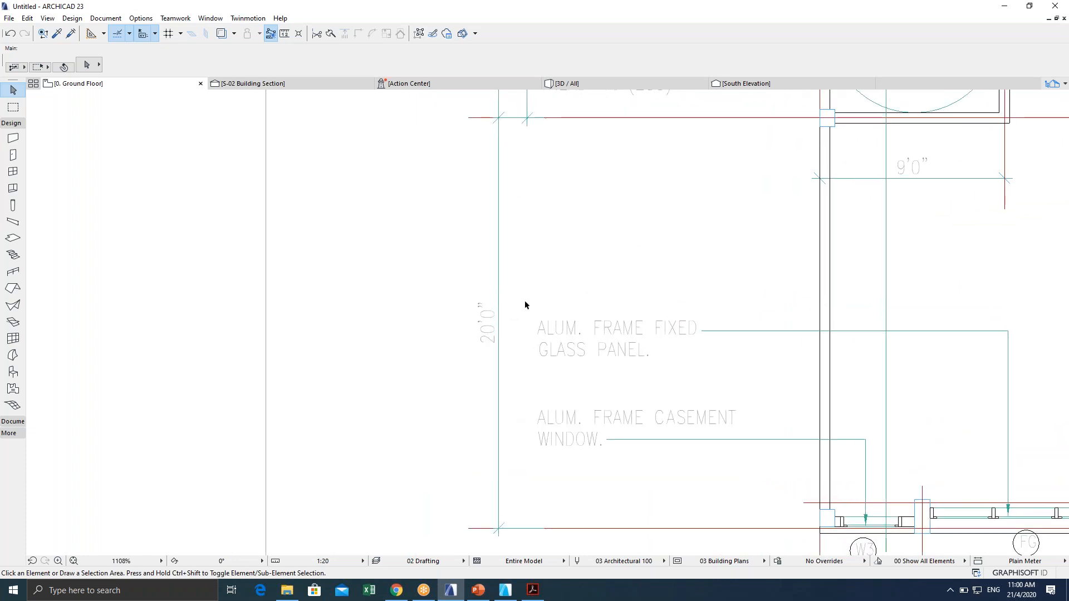
pyautogui.moveTo(538, 372); pyautogui.dragTo(535, 357, button='middle')
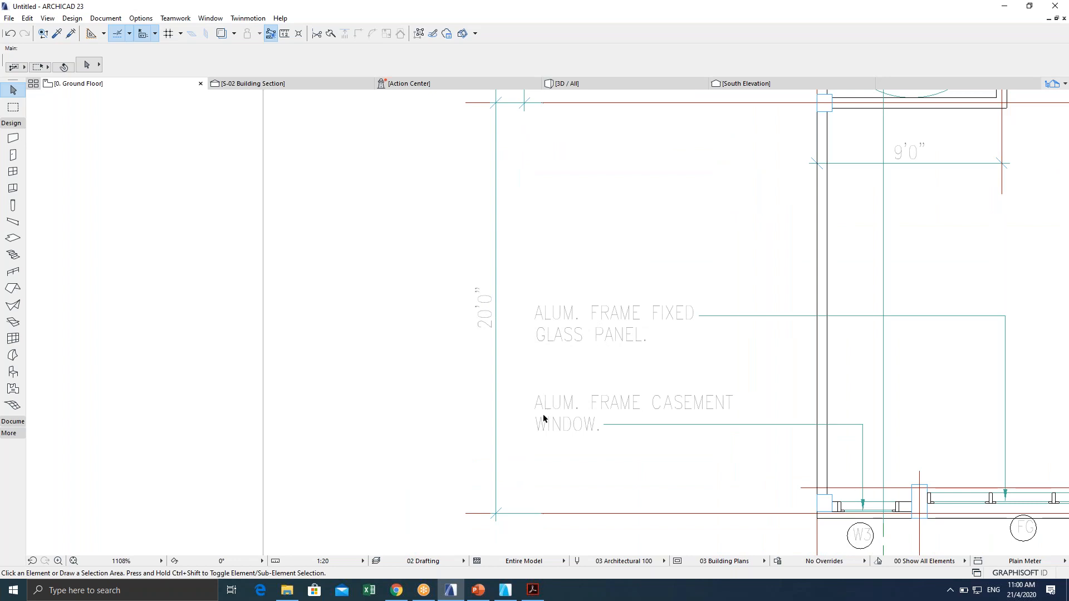
pyautogui.scroll(-2, 525, 445)
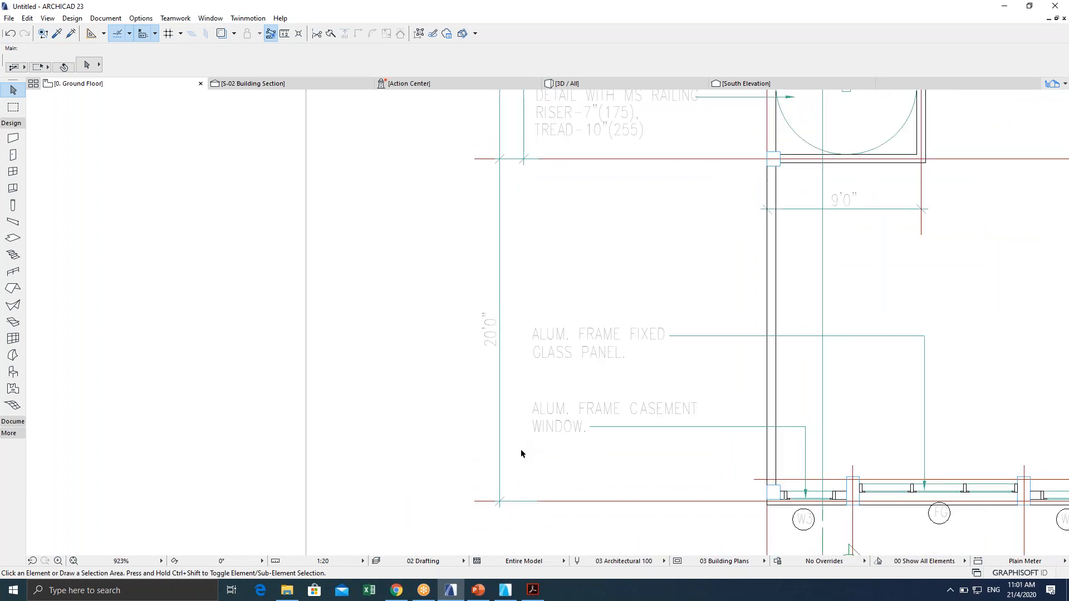
pyautogui.press('m')
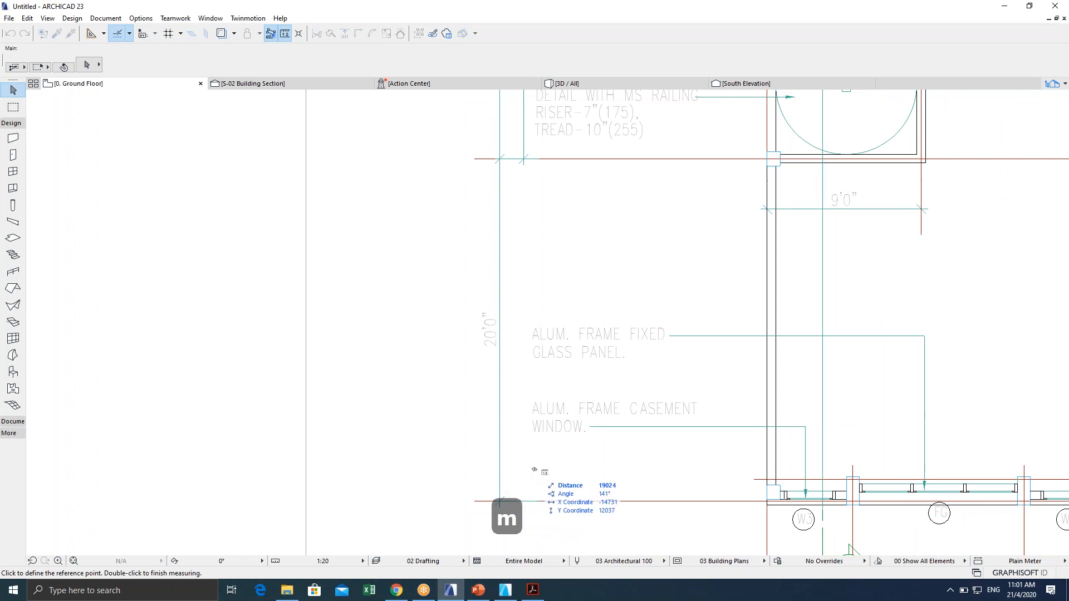
pyautogui.moveTo(499, 501); pyautogui.dragTo(438, 475, button='middle')
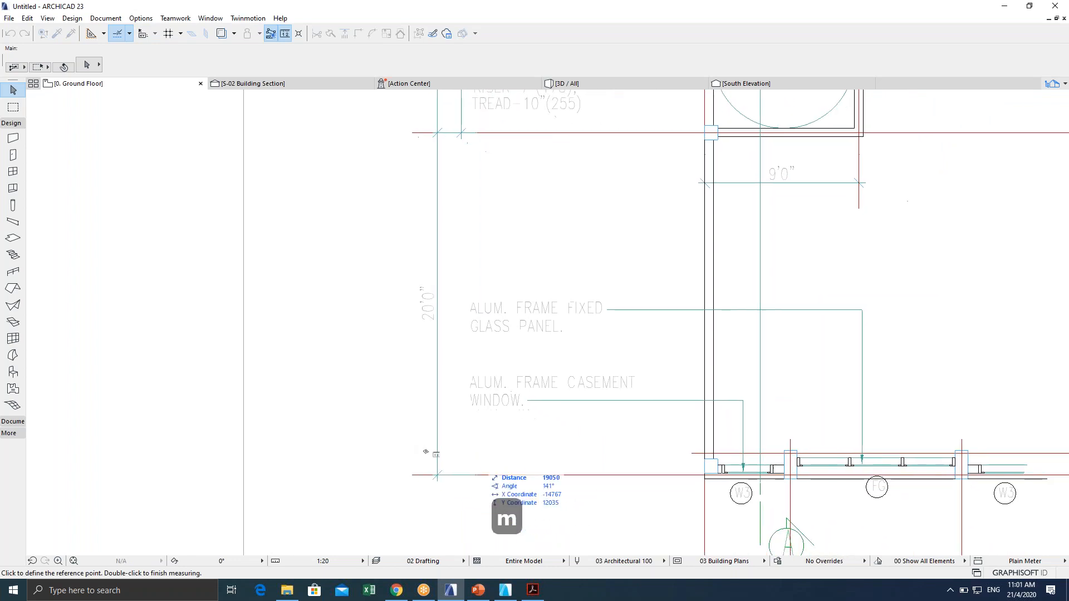
pyautogui.click(437, 475)
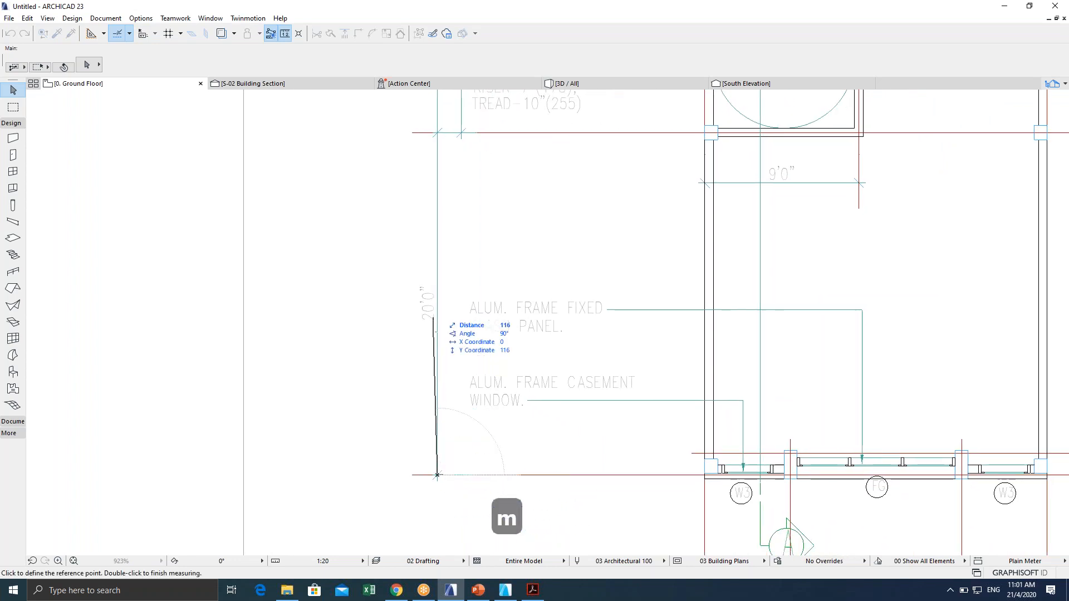
pyautogui.click(437, 132)
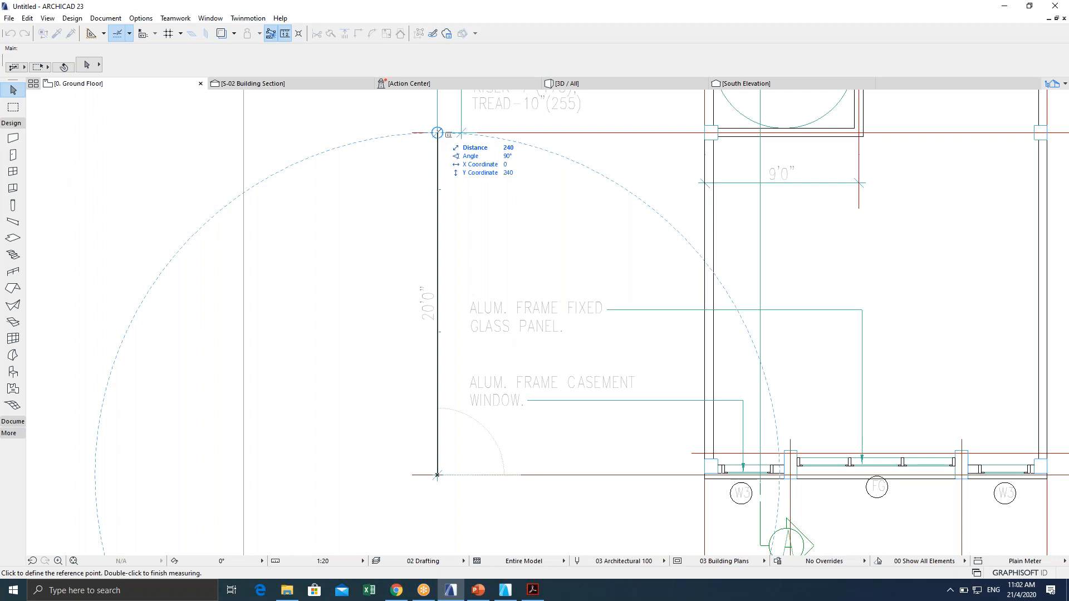
pyautogui.press('Escape')
pyautogui.press('Escape')
pyautogui.scroll(-5, 440, 245)
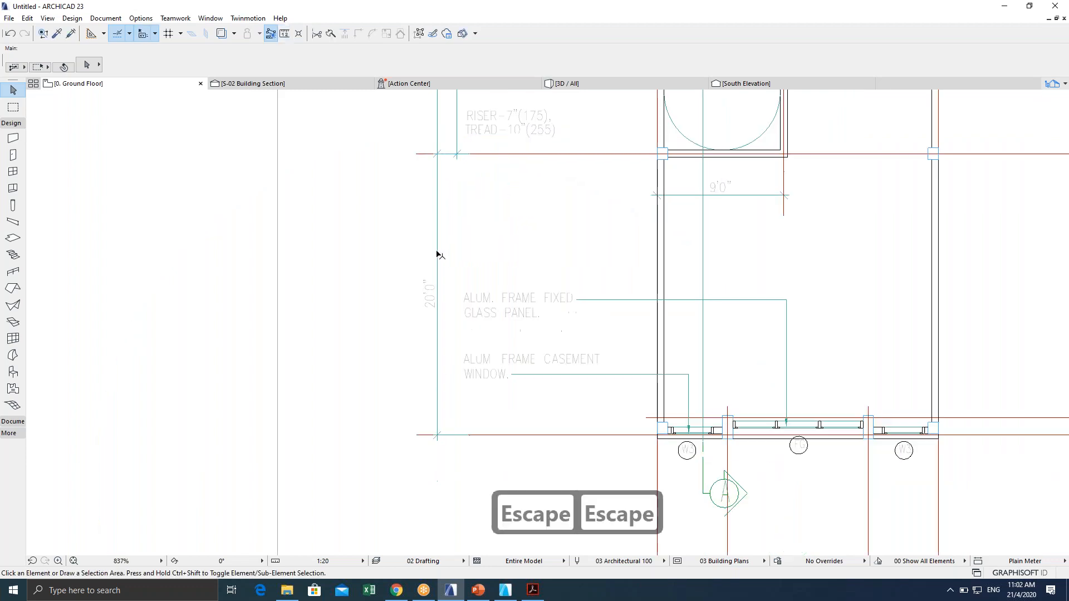
pyautogui.scroll(-1, 478, 263)
pyautogui.click(449, 395)
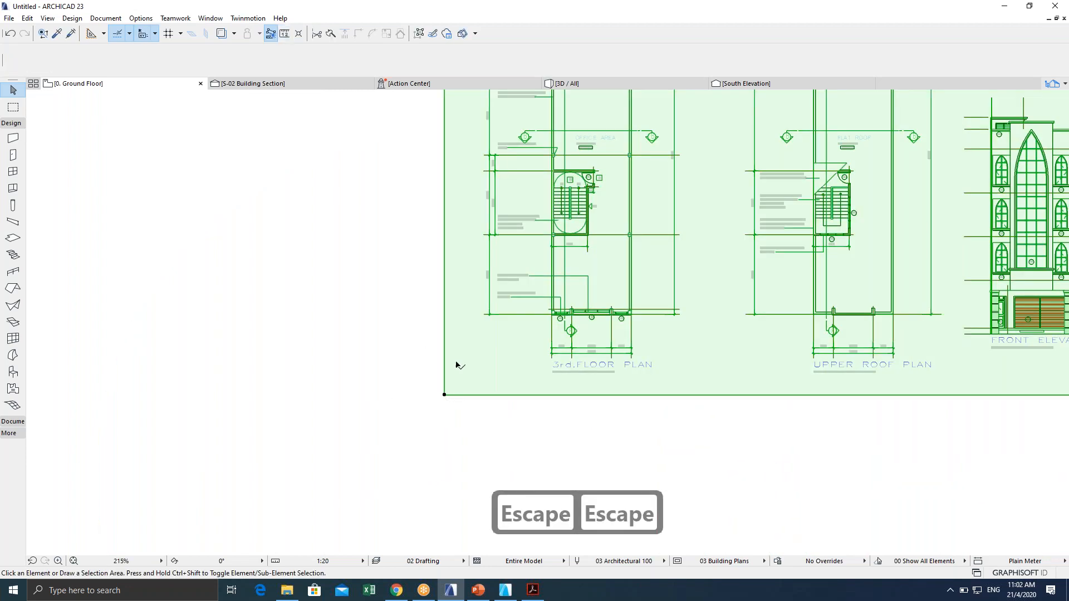
pyautogui.scroll(5, 491, 308)
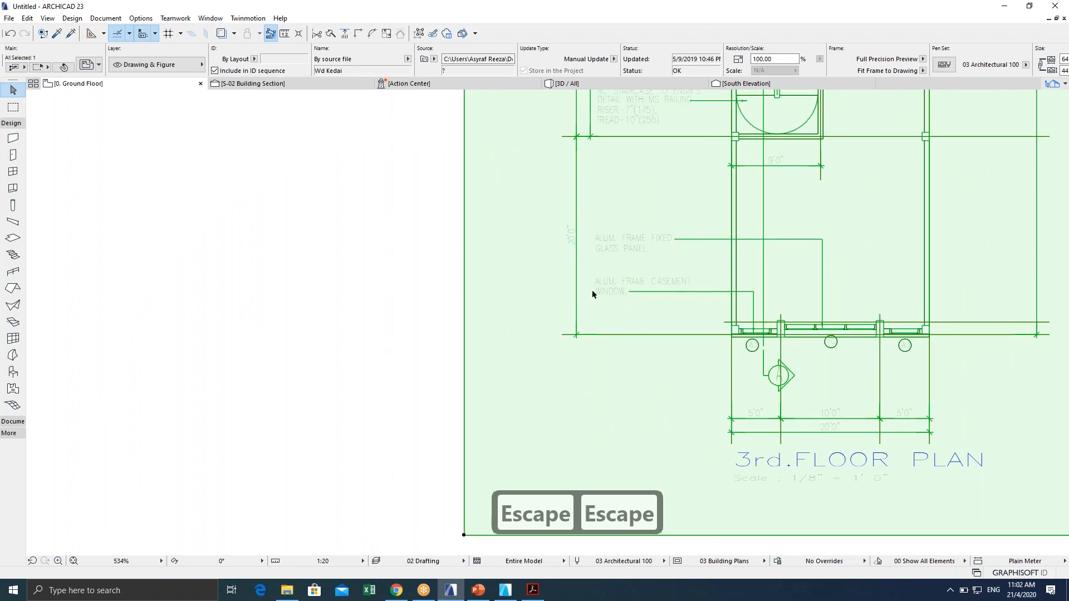
pyautogui.scroll(-3, 580, 295)
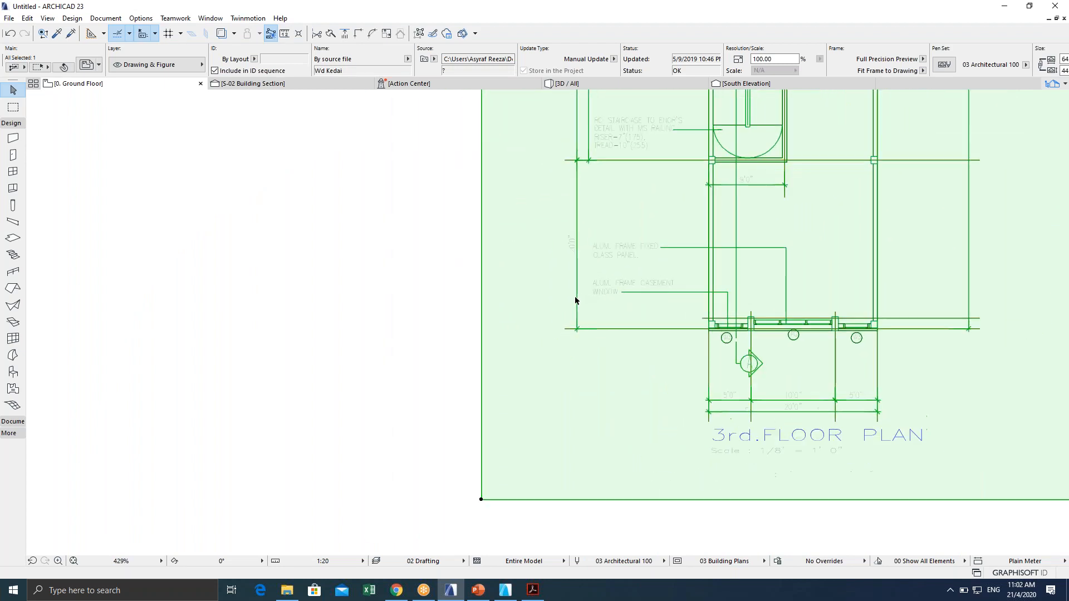
pyautogui.press('Escape')
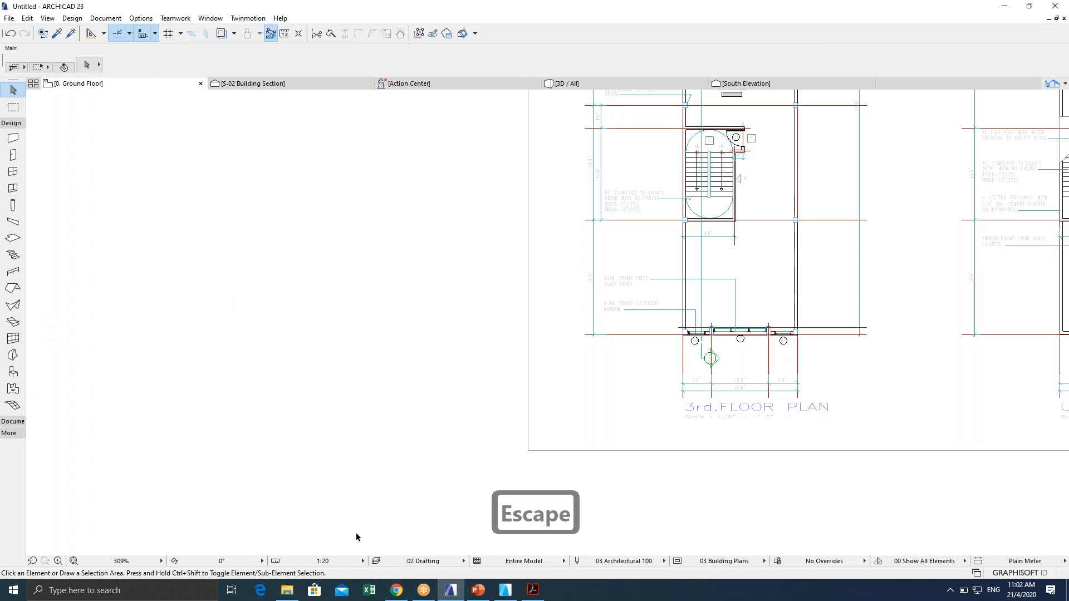
# Turn on guide lines and place a horizontal one through the lower end of the 3rd floor plan's 20'0" dimension.
pyautogui.scroll(2, 561, 340)
pyautogui.click(91, 36)
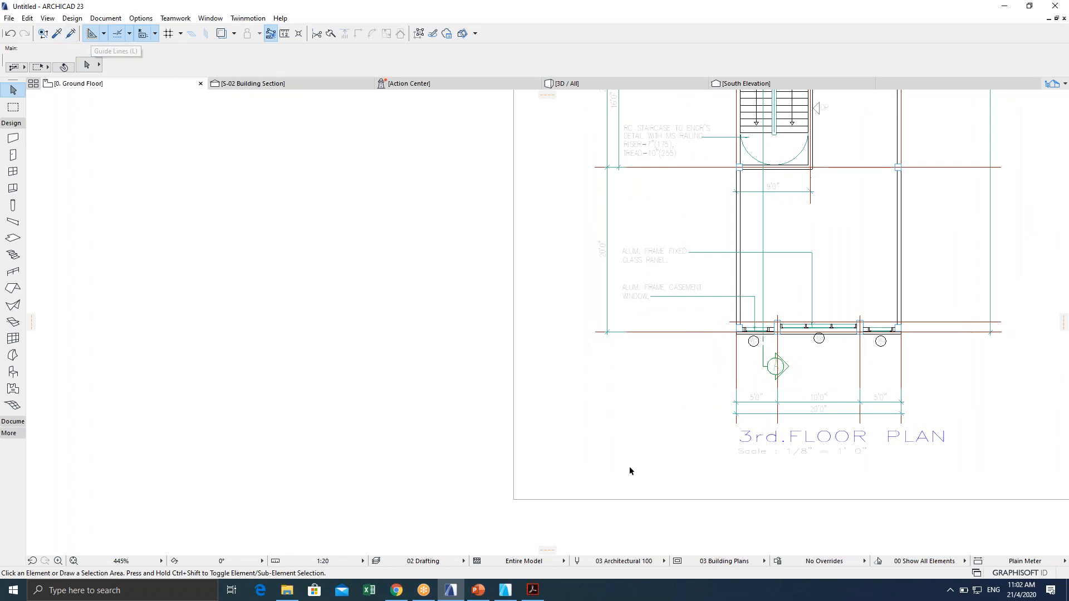
pyautogui.moveTo(544, 551); pyautogui.dragTo(608, 333)
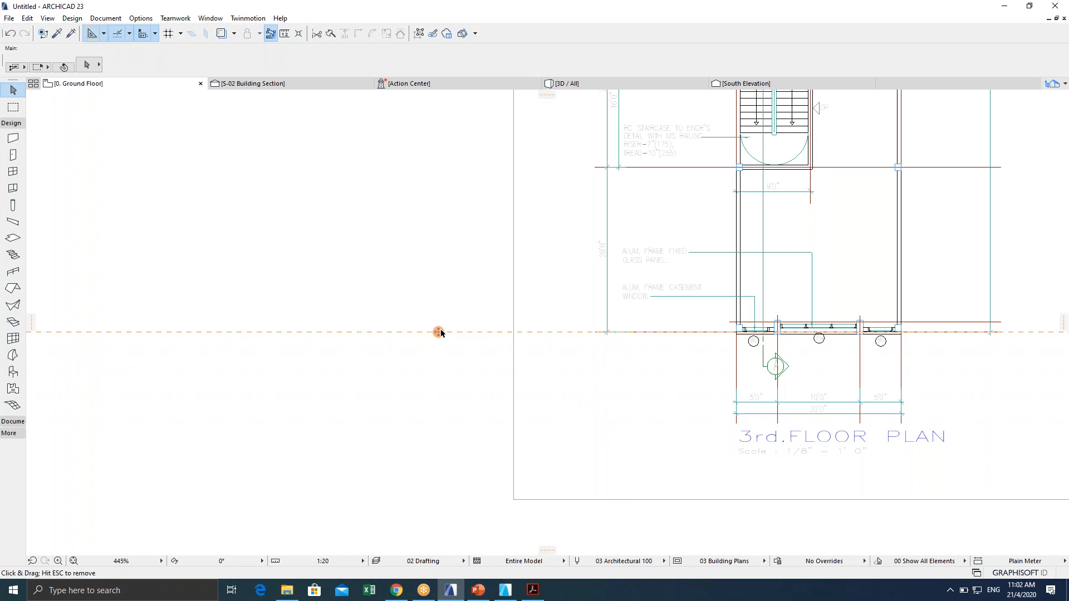
# Move the horizontal guide line upward by exactly 6096 mm from the lower end of the 20'0" dimension.
pyautogui.scroll(-5, 432, 303)
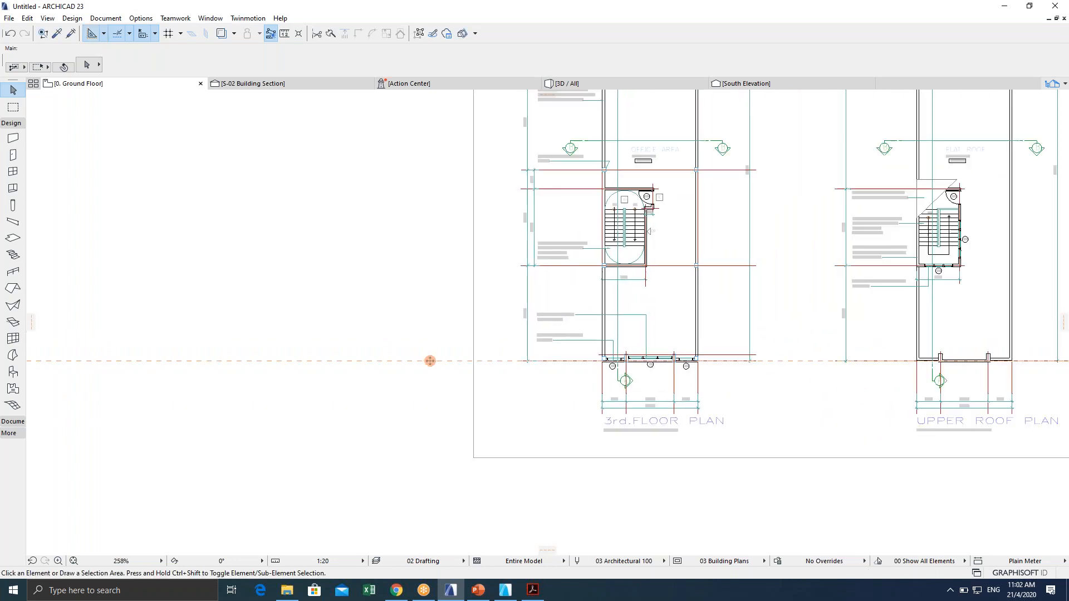
pyautogui.click(430, 361)
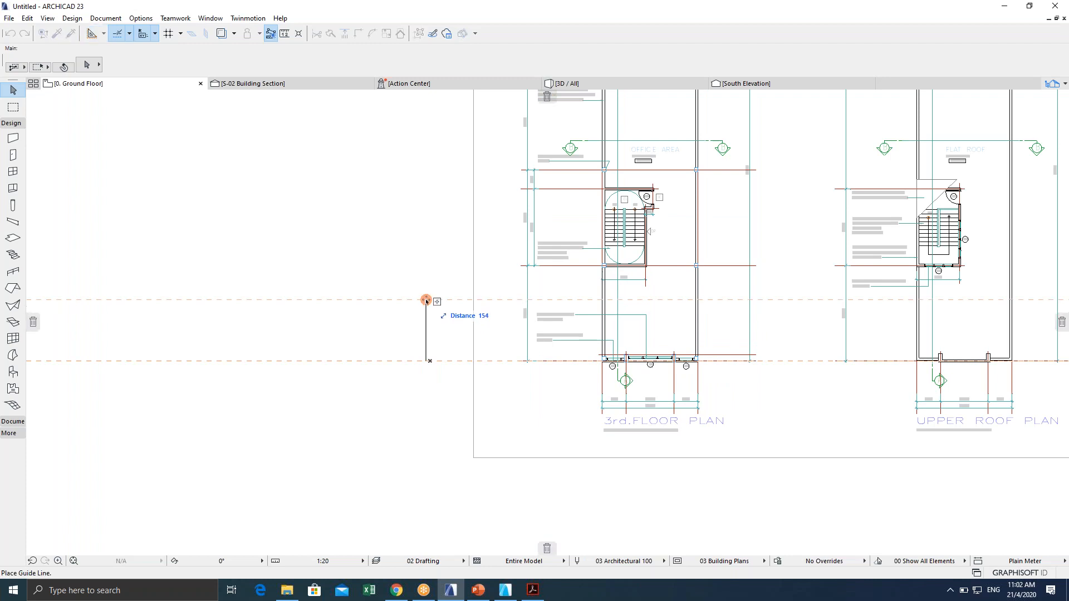
pyautogui.press('Tab')
pyautogui.write('6')
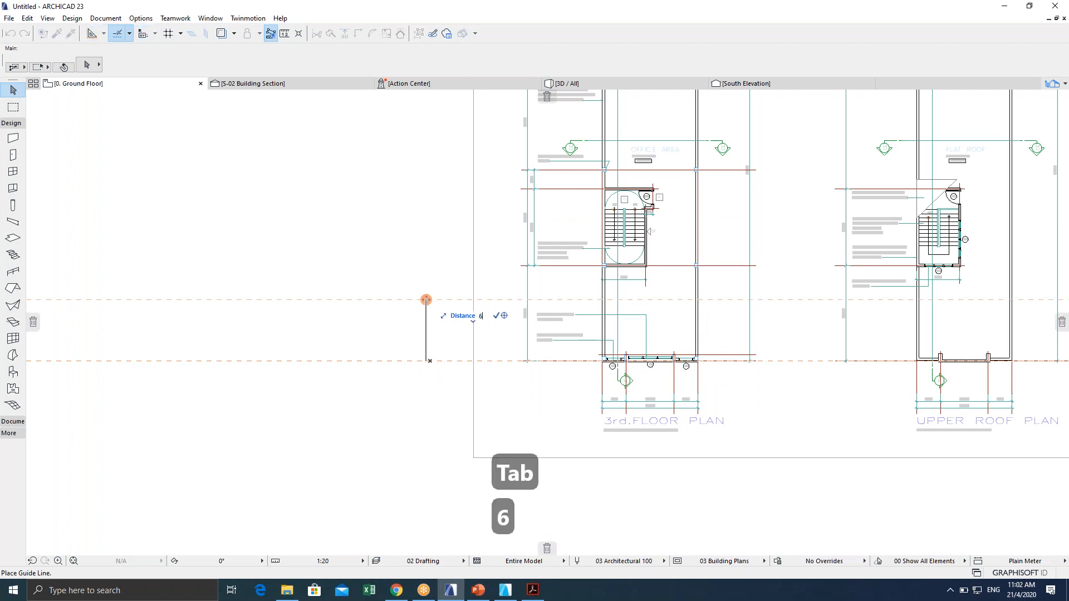
pyautogui.write('096')
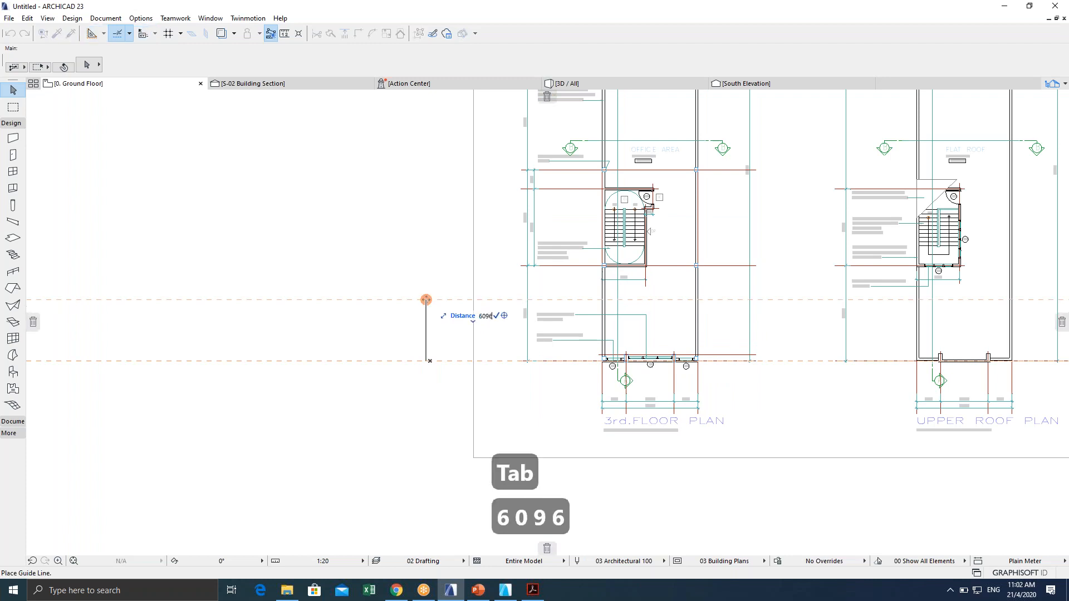
pyautogui.press('Return')
pyautogui.scroll(-5, 479, 269)
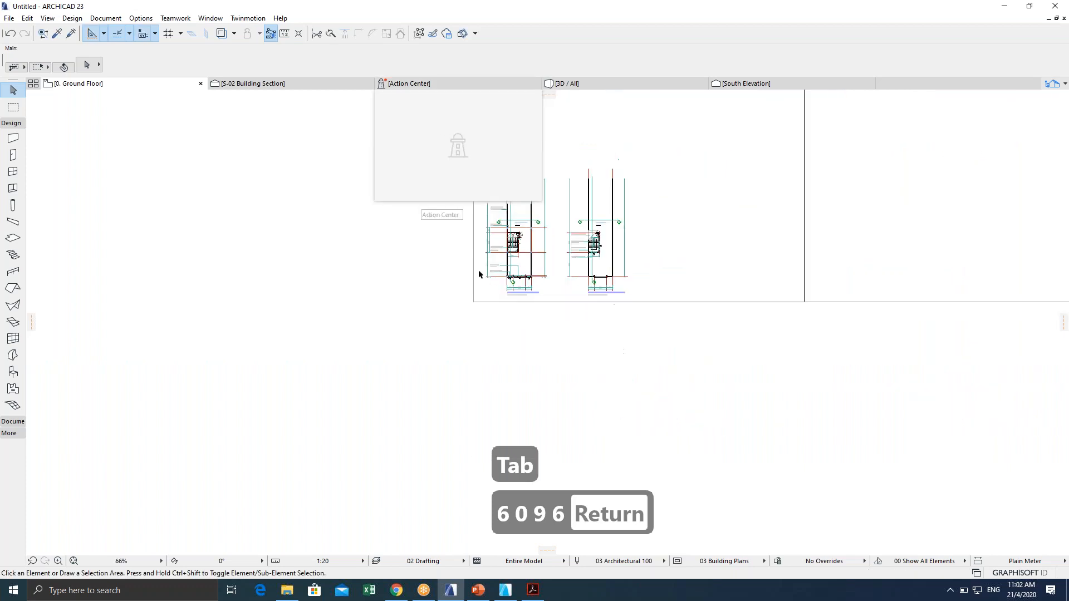
pyautogui.scroll(-3, 358, 382)
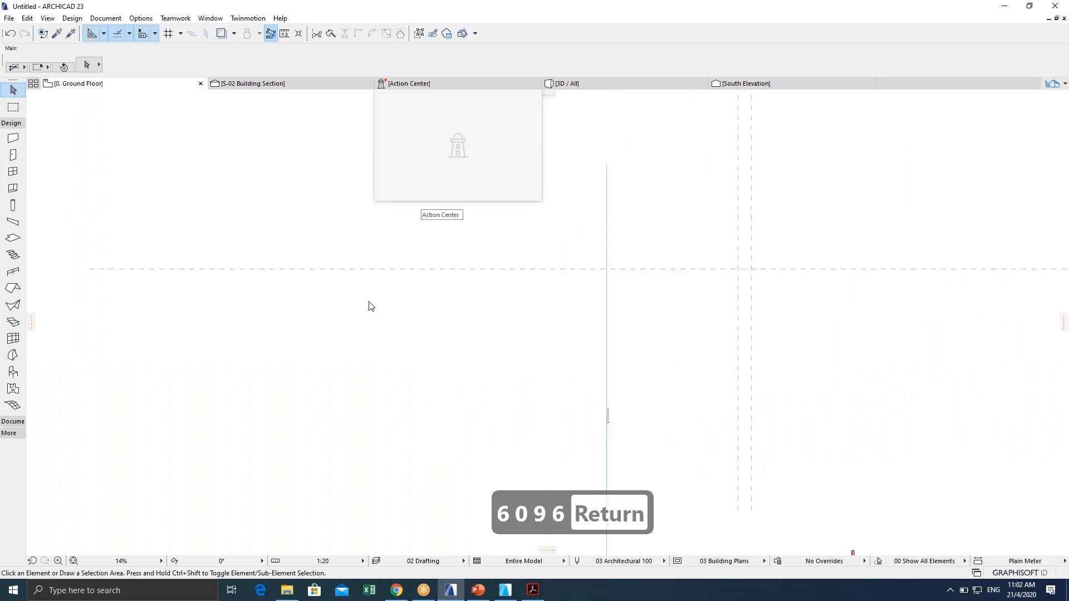
pyautogui.scroll(5, 403, 379)
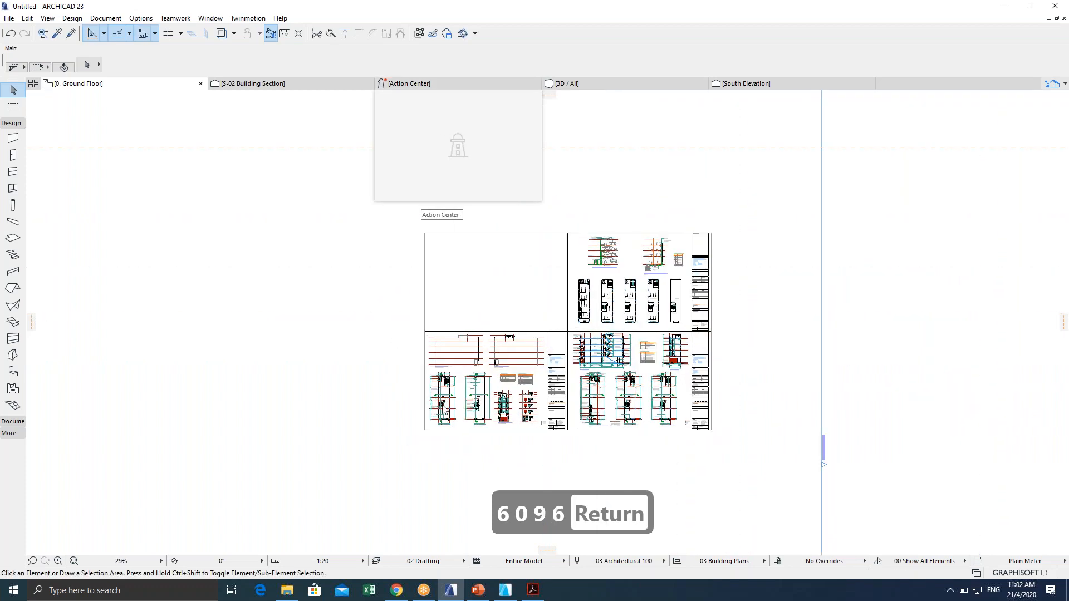
# Resize the Wd Kedai drawing graphically, stretching the 3rd floor plan's lower 20'0" dimension up to the horizontal guide line, and deselect it.
pyautogui.scroll(4, 443, 378)
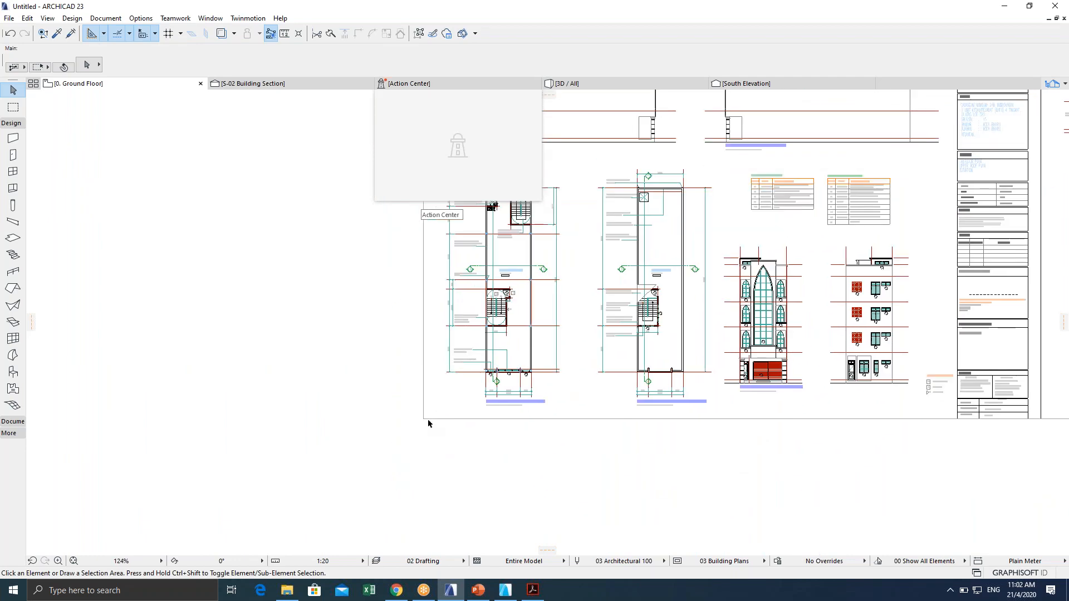
pyautogui.click(425, 421)
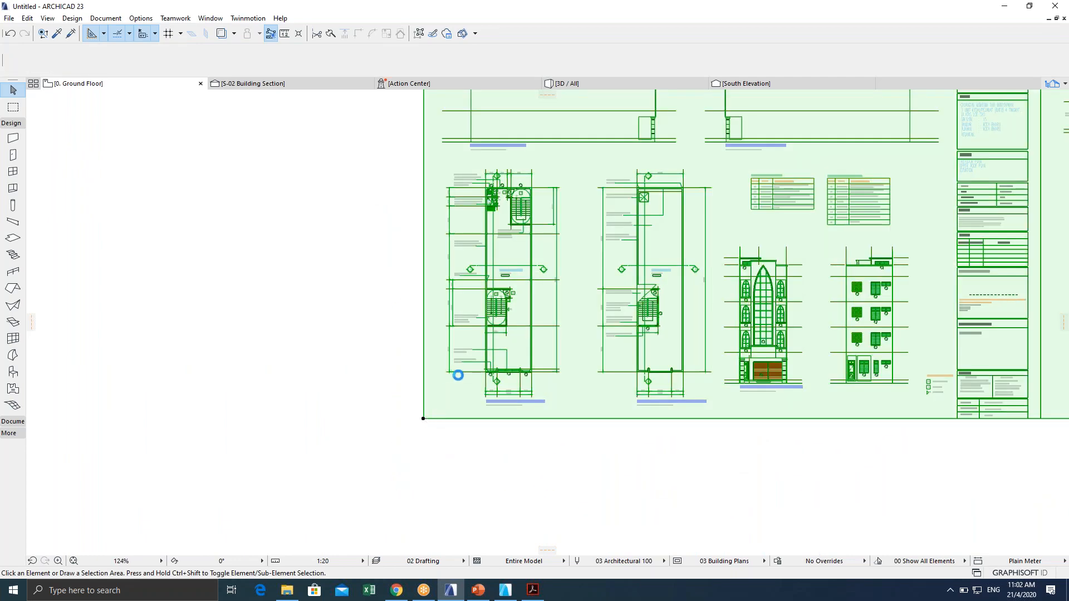
pyautogui.scroll(8, 452, 382)
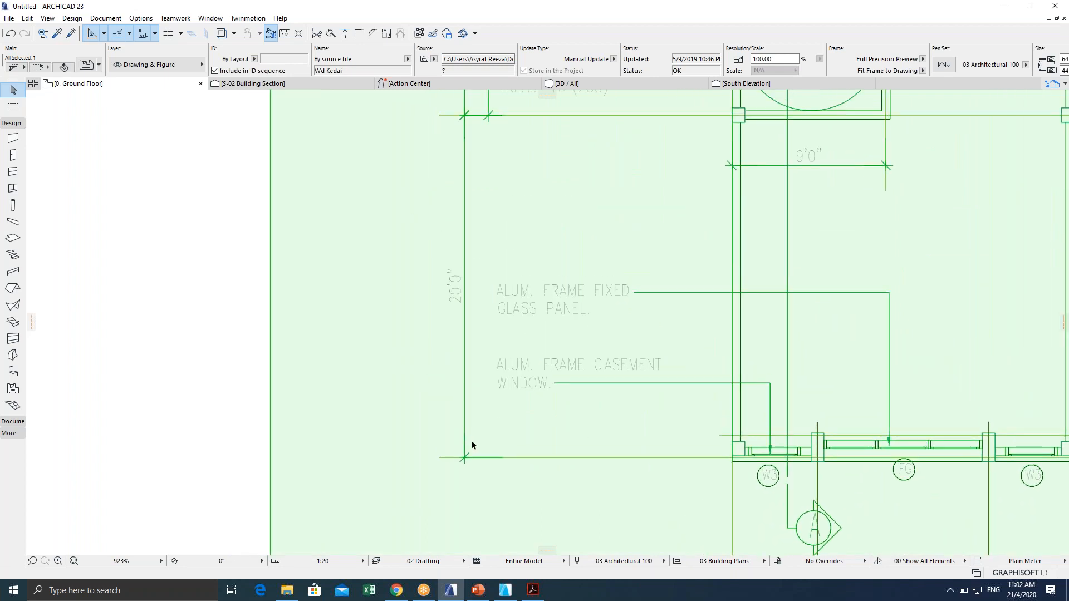
pyautogui.hotkey('ctrl', 'k')
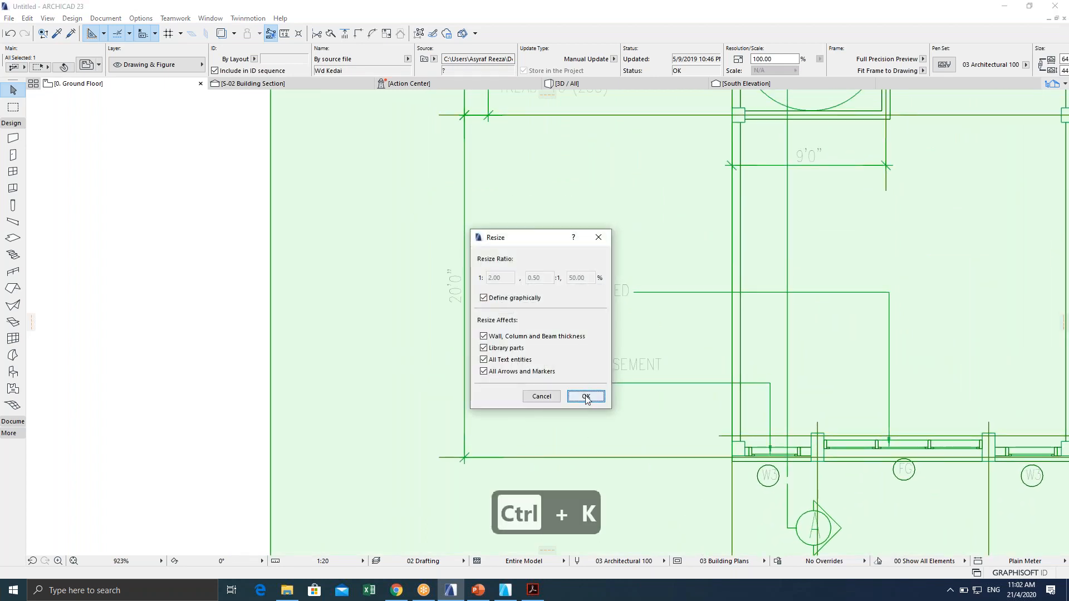
pyautogui.click(586, 396)
pyautogui.scroll(-3, 455, 390)
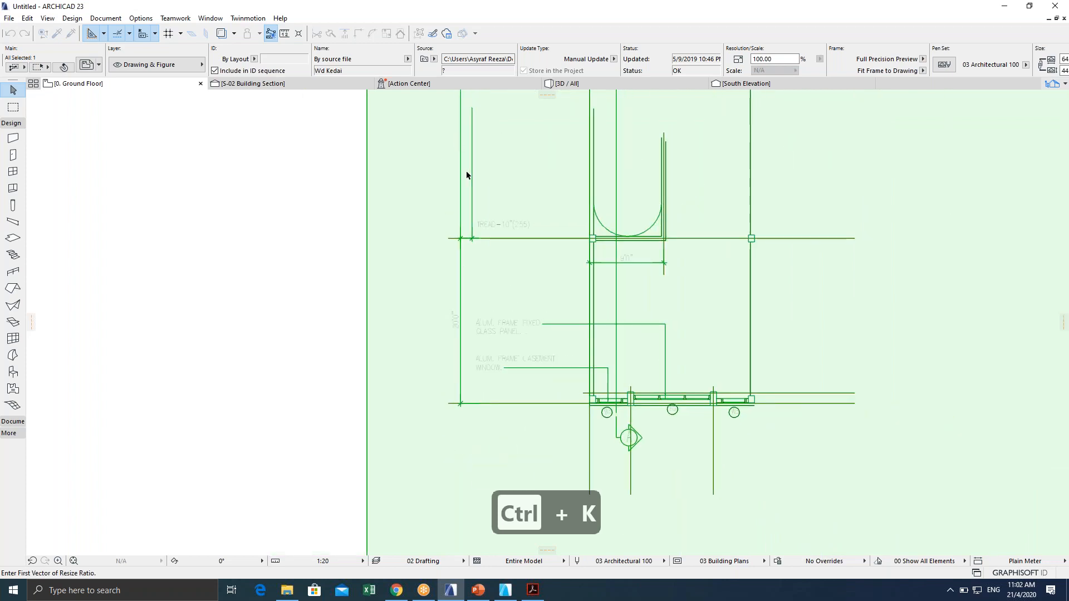
pyautogui.click(460, 403)
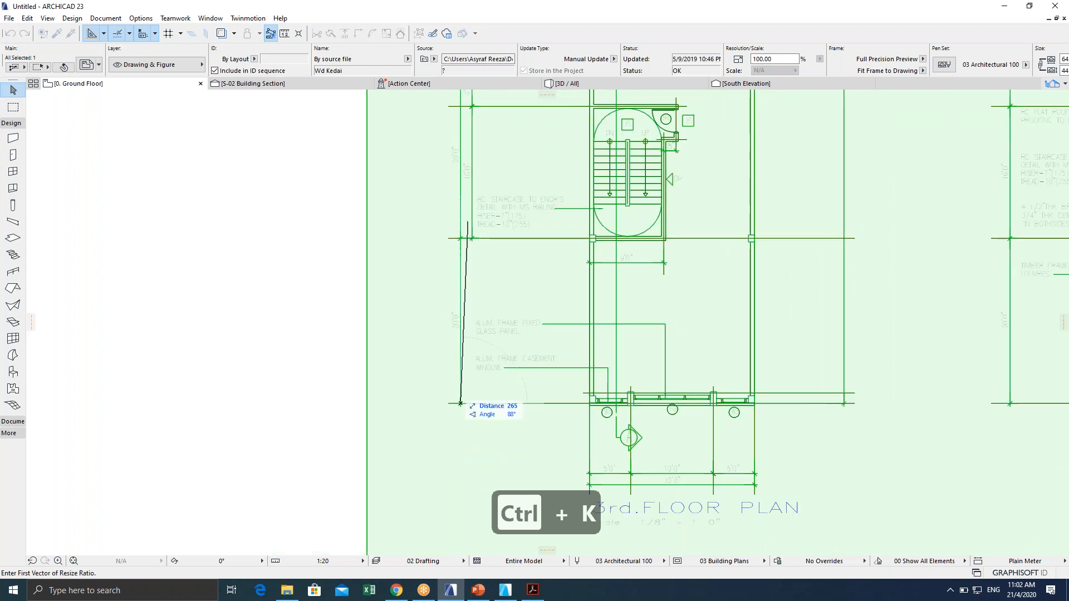
pyautogui.click(461, 239)
pyautogui.scroll(-8, 456, 237)
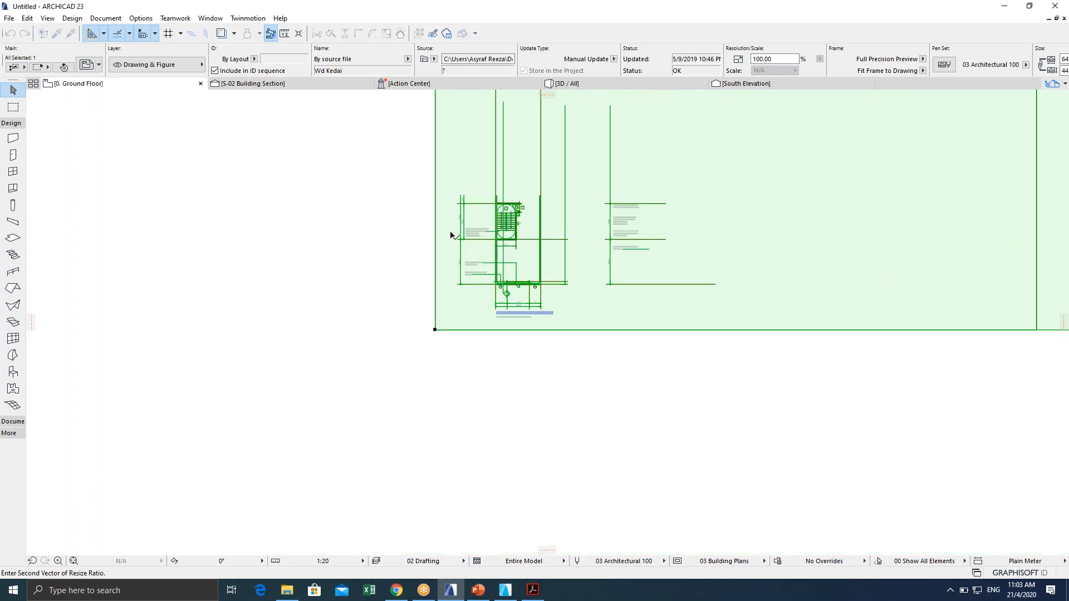
pyautogui.scroll(-4, 459, 331)
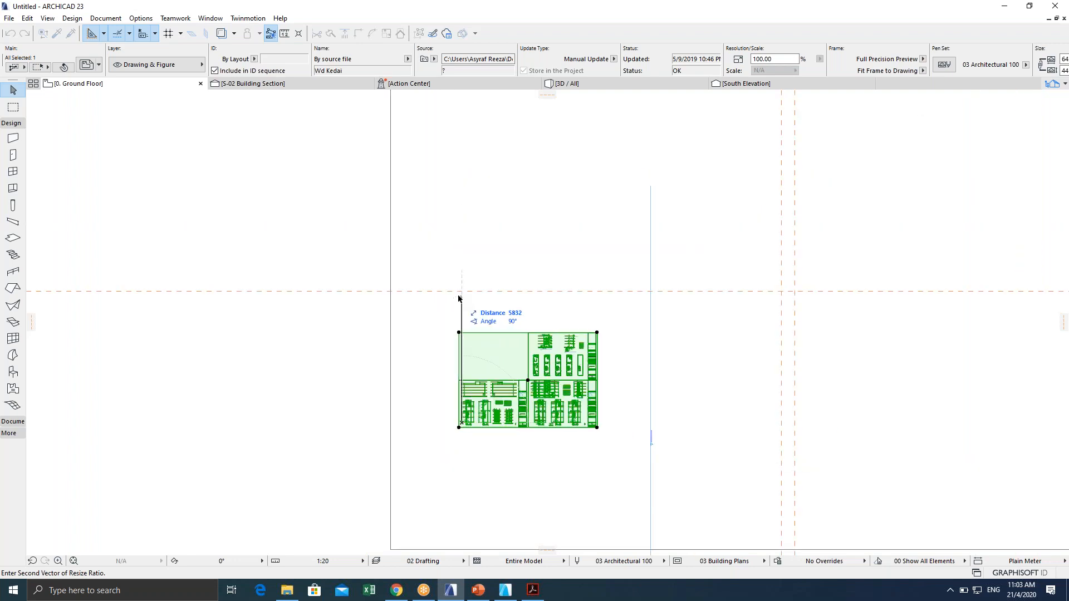
pyautogui.click(433, 291)
pyautogui.scroll(4, 470, 384)
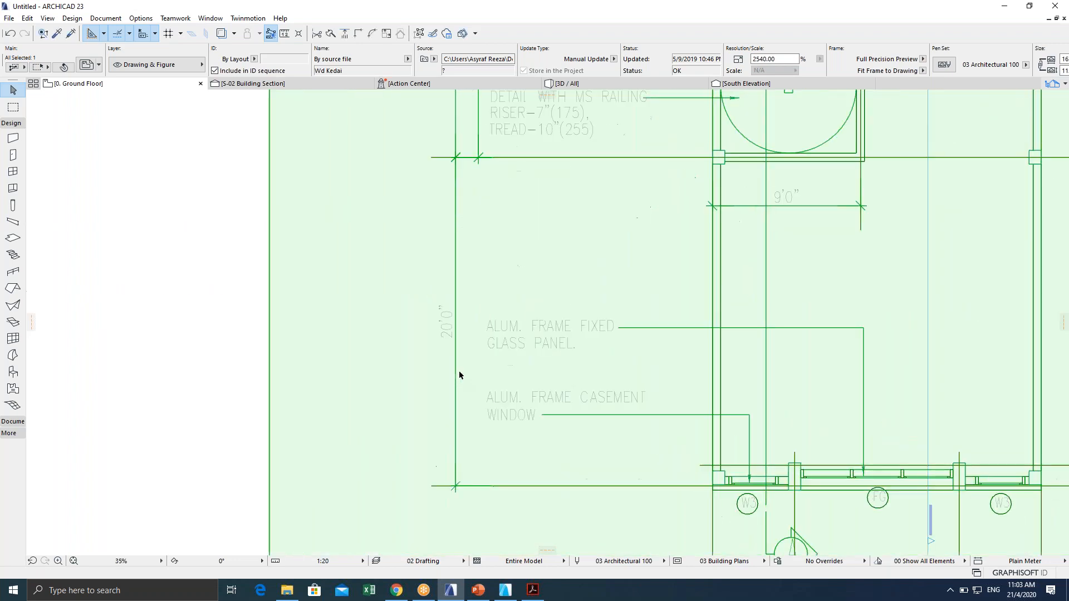
pyautogui.scroll(-2, 508, 362)
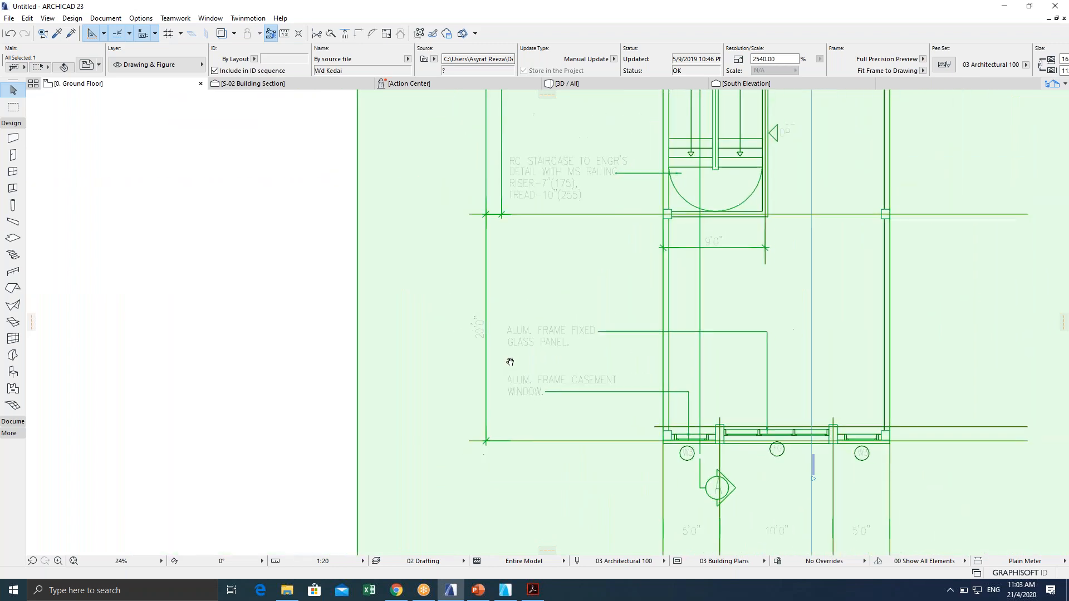
pyautogui.press('Escape')
pyautogui.press('Escape')
pyautogui.press('Escape')
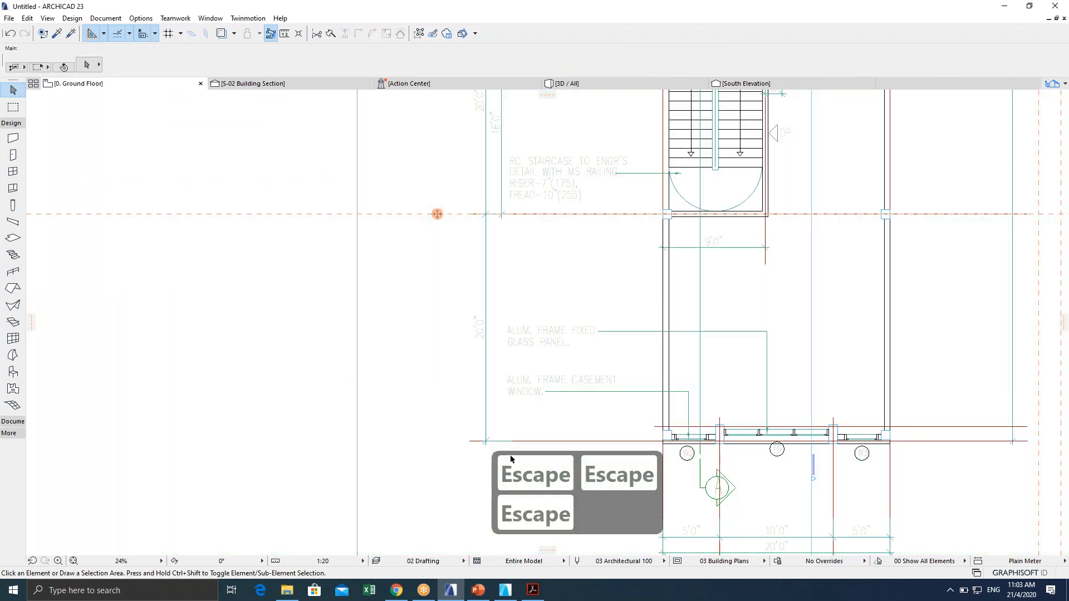
# Measure the 20'0" vertical dimension line beside the front of the resized 3rd floor plan.
pyautogui.press('m')
pyautogui.moveTo(486, 441); pyautogui.dragTo(427, 438, button='middle')
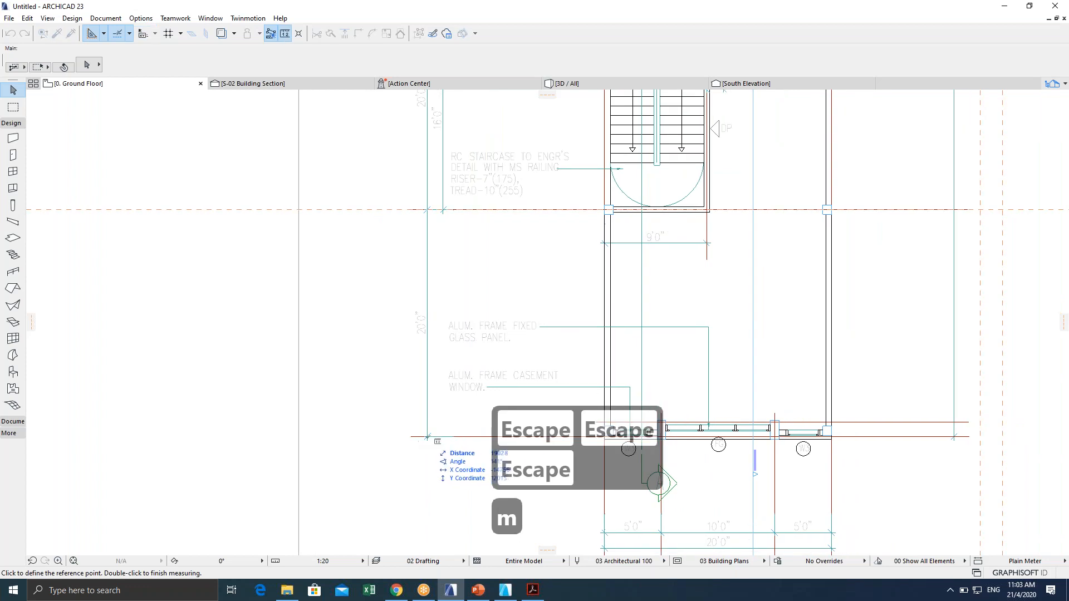
pyautogui.click(427, 437)
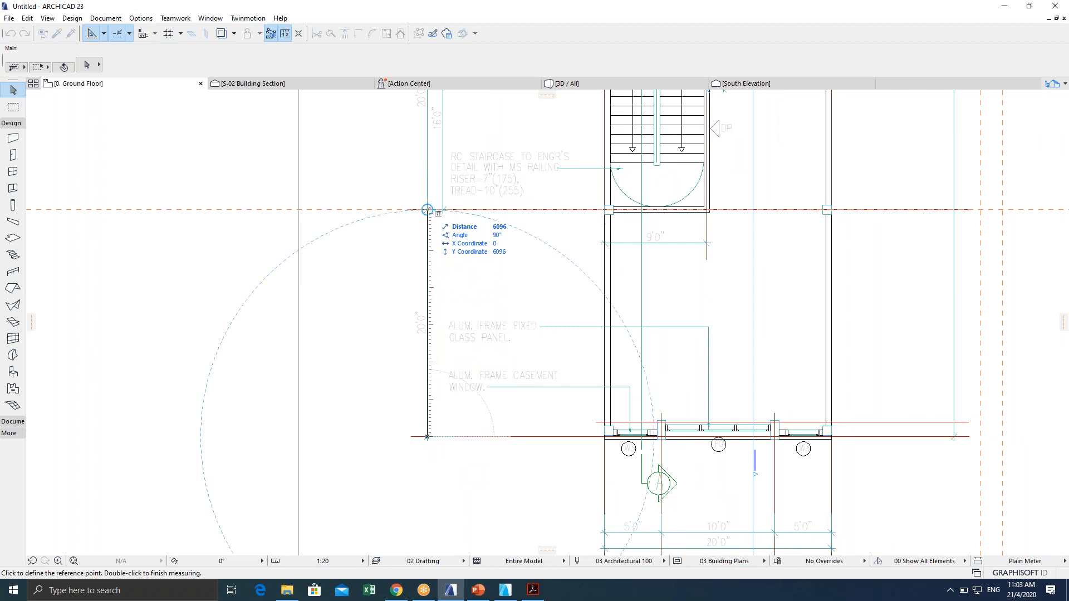
pyautogui.press('Escape')
pyautogui.press('Escape')
pyautogui.press('Escape')
pyautogui.press('Escape')
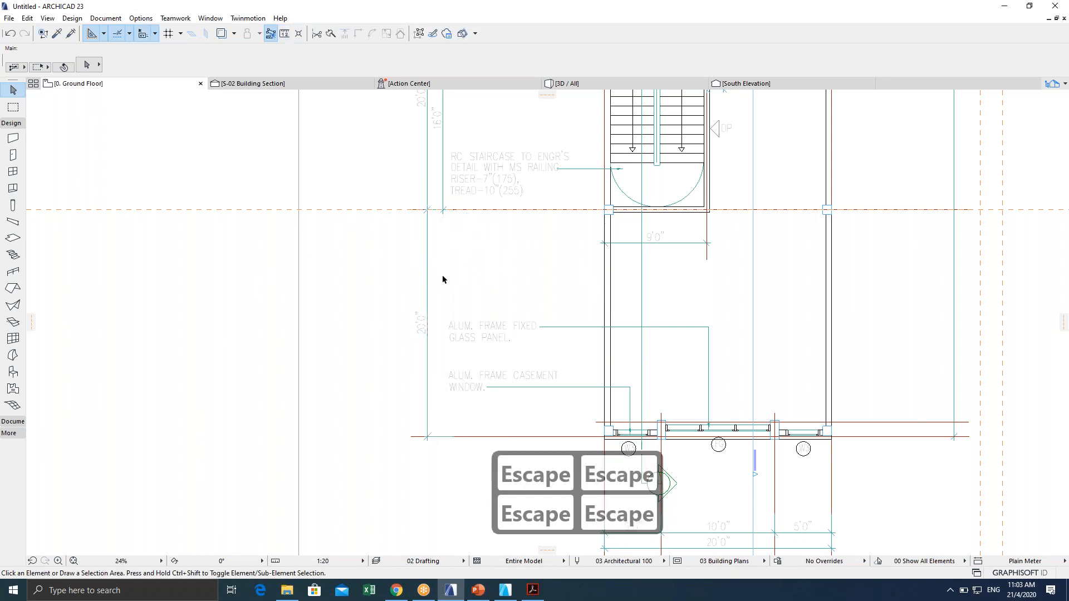
# Examine the resized drawing's floor plans, elevations and title blocks against the existing model on the ground floor.
pyautogui.scroll(-3, 443, 275)
pyautogui.scroll(-3, 477, 272)
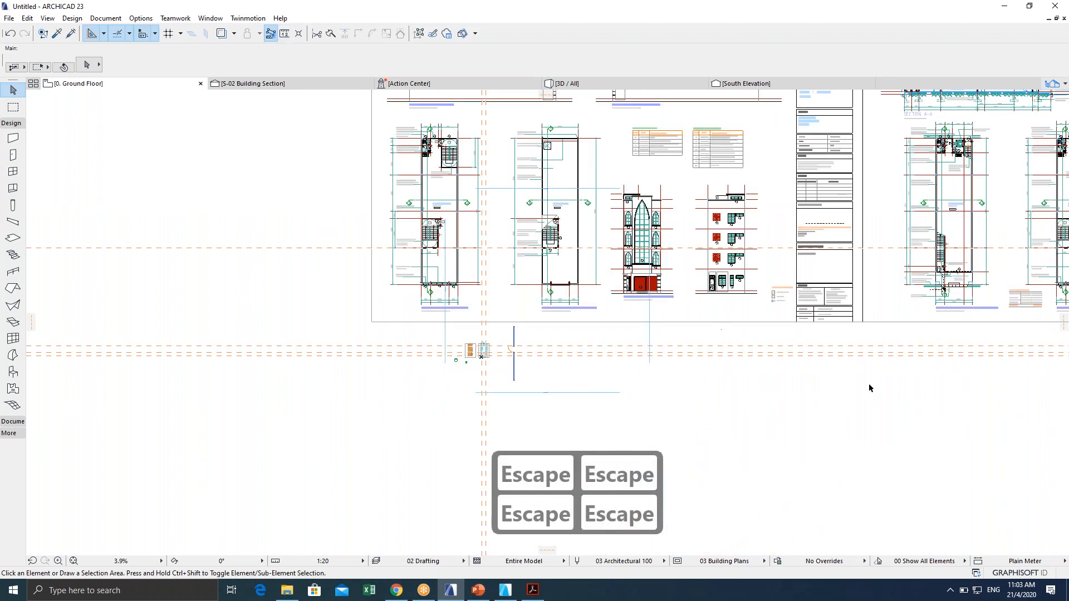
pyautogui.scroll(-2, 696, 310)
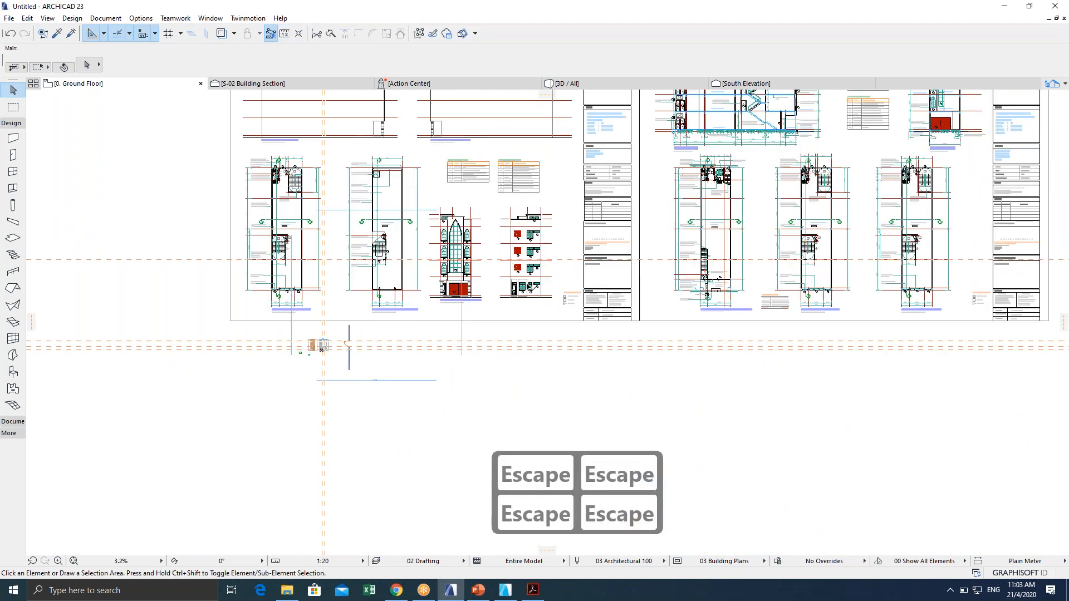
pyautogui.scroll(-3, 453, 280)
pyautogui.moveTo(528, 286); pyautogui.dragTo(406, 294, button='middle')
pyautogui.scroll(1, 406, 293)
pyautogui.scroll(6, 271, 309)
pyautogui.scroll(-4, 362, 319)
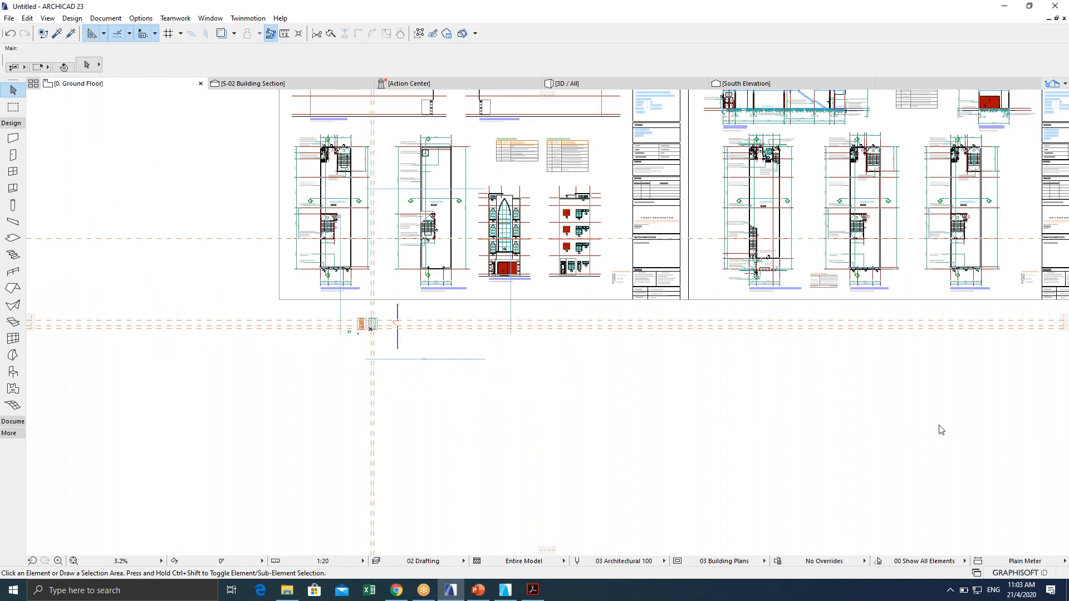
pyautogui.scroll(-1, 869, 415)
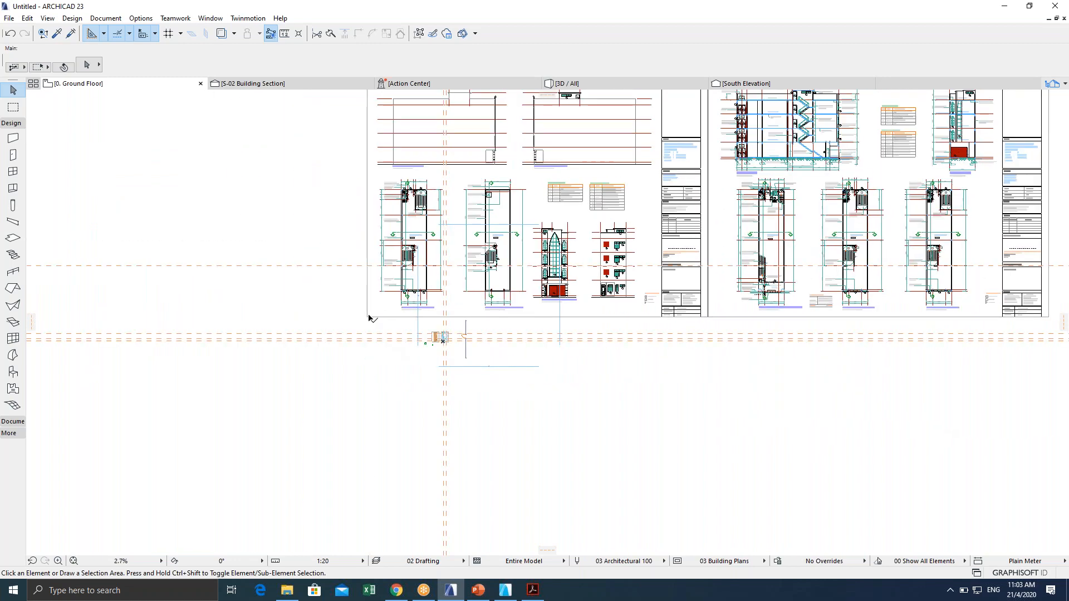
# Delete the placed Wd Kedai drawing from the ground floor plan.
pyautogui.click(369, 316)
pyautogui.scroll(-2, 382, 362)
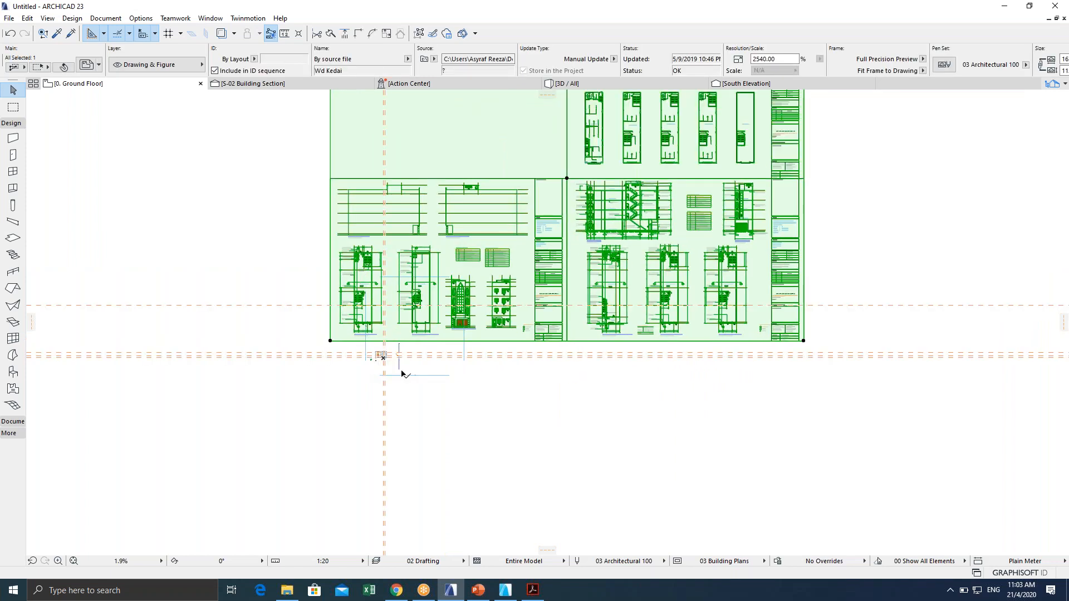
pyautogui.press('Delete')
# Delete the framed drawing over the dimensioned door panel and the framed wooden door picture beside it.
pyautogui.scroll(10, 385, 365)
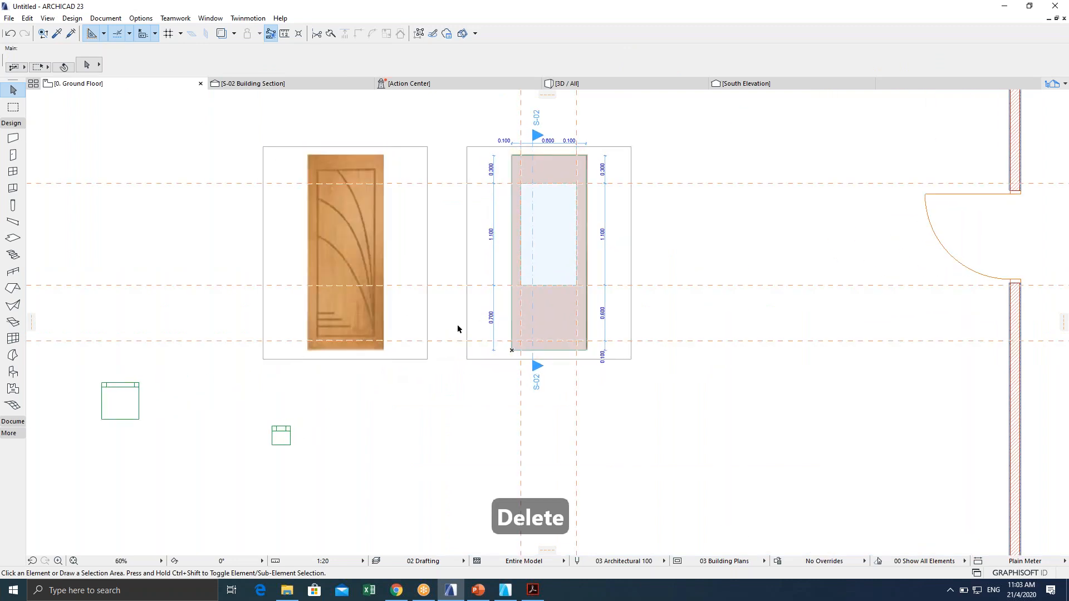
pyautogui.moveTo(457, 324); pyautogui.dragTo(345, 298, button='middle')
pyautogui.scroll(-3, 455, 326)
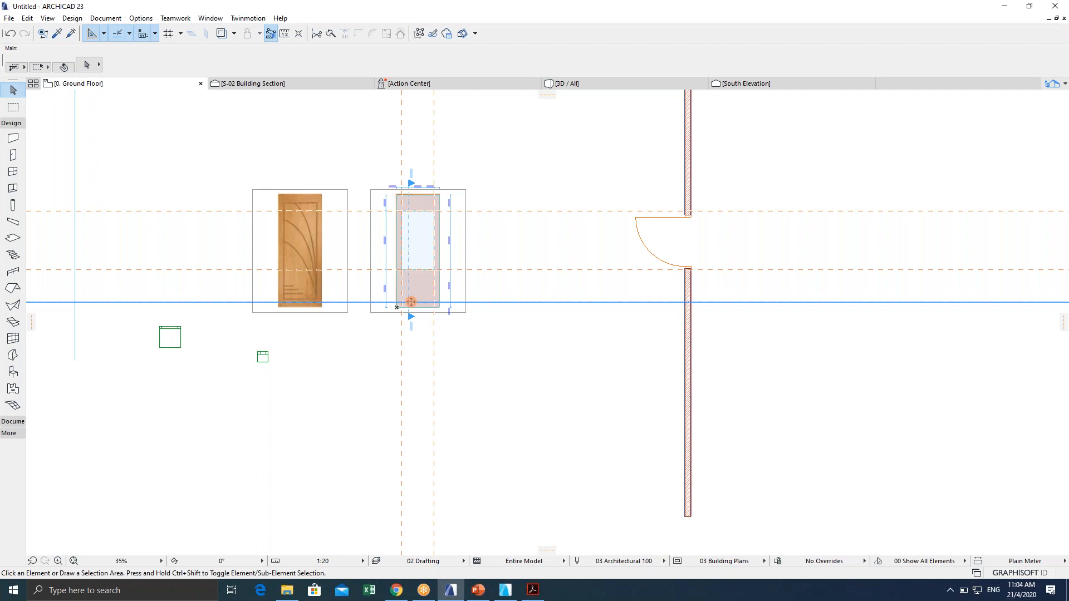
pyautogui.scroll(5, 353, 277)
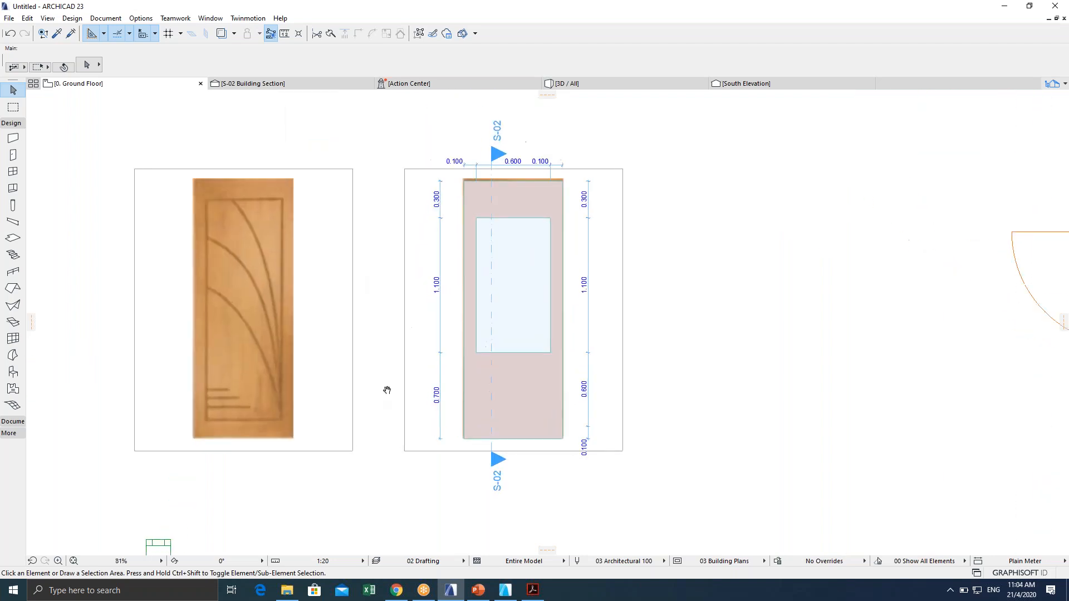
pyautogui.press('Escape')
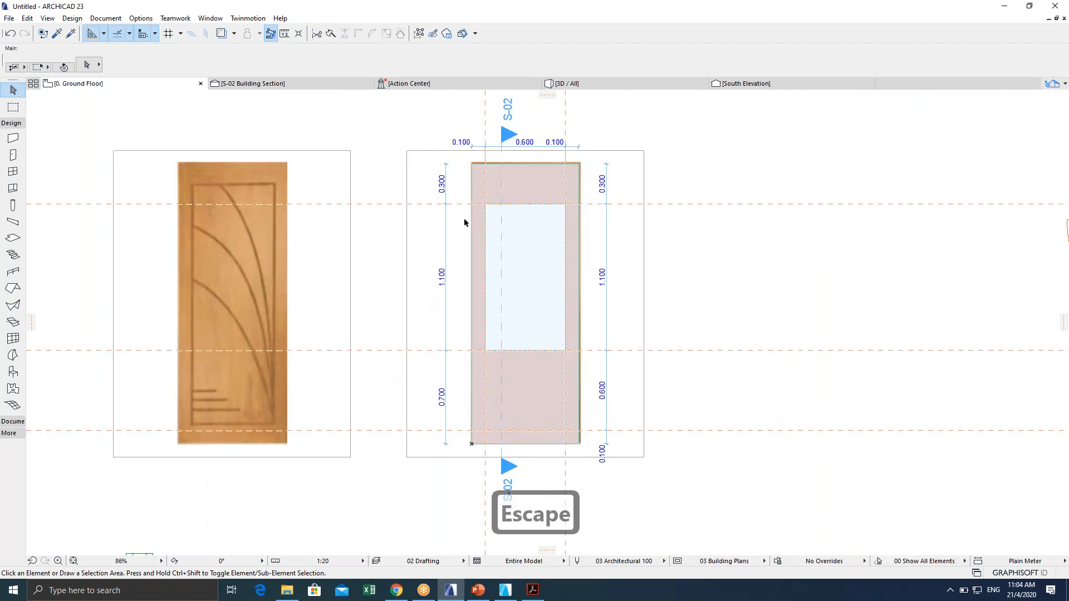
pyautogui.click(644, 152)
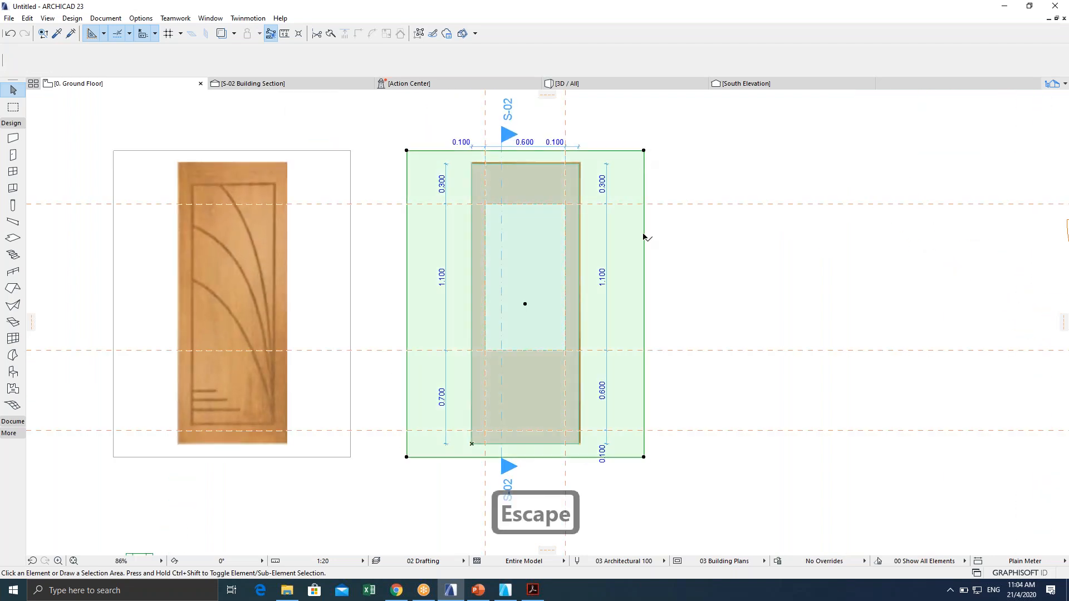
pyautogui.press('Delete')
pyautogui.click(350, 151)
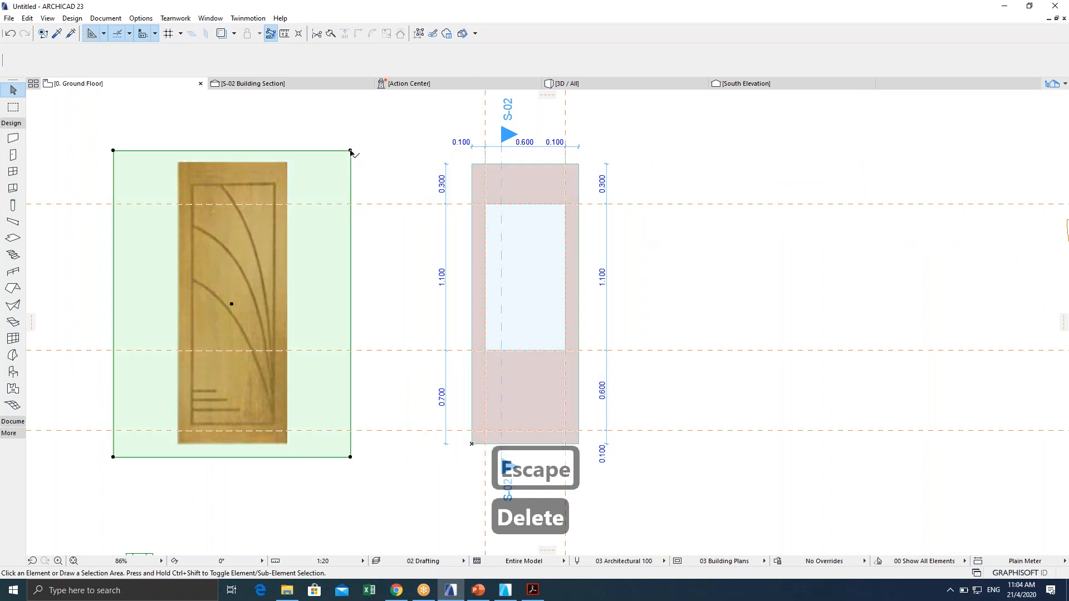
pyautogui.press('Delete')
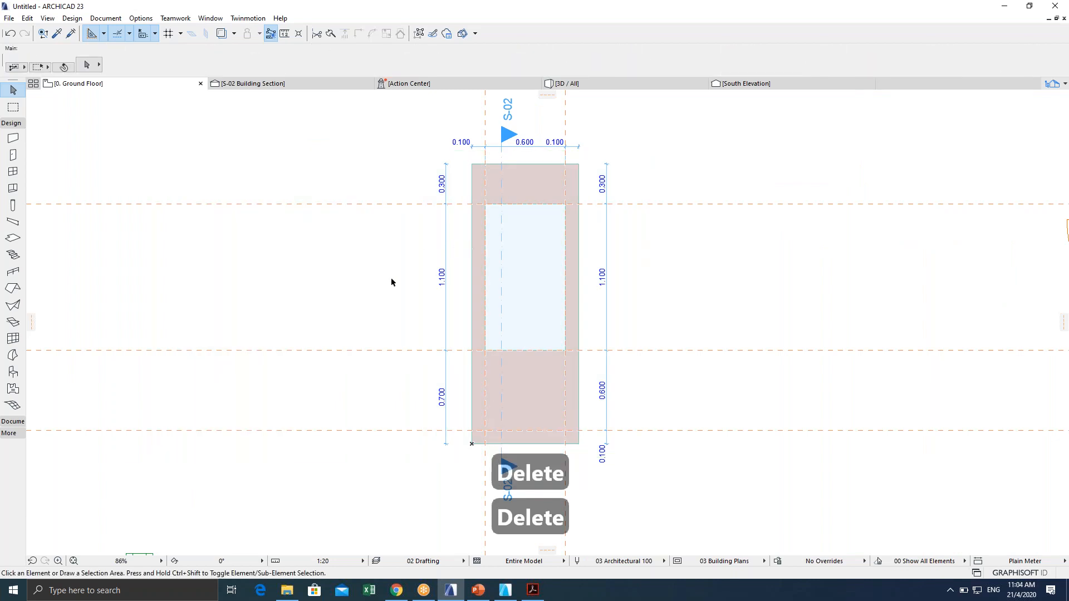
# Activate the Morph tool with the Box geometry method for modelling on the ground floor plan.
pyautogui.scroll(-3, 391, 282)
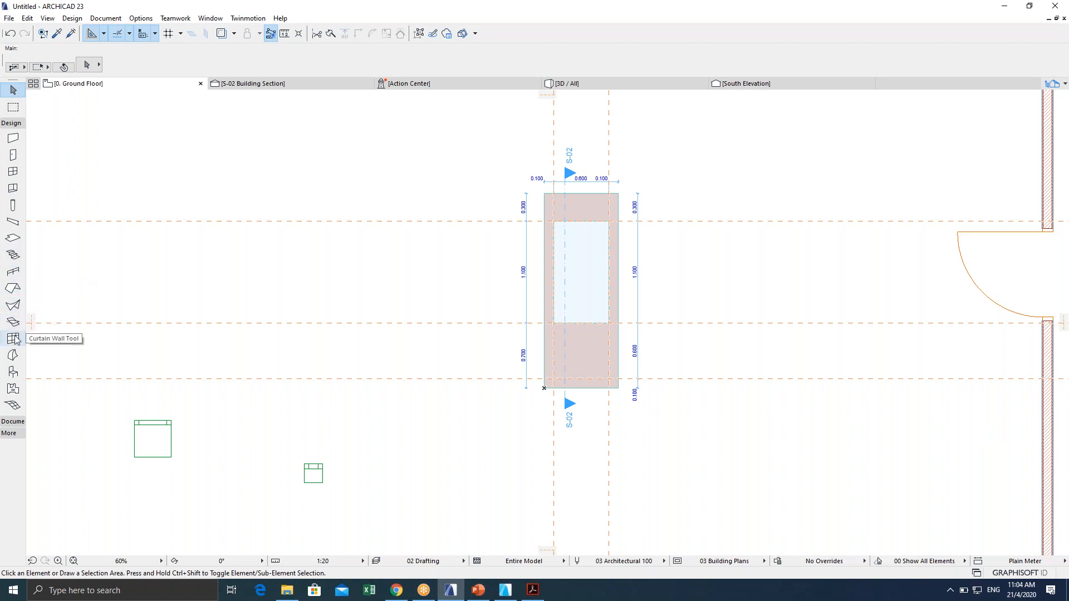
pyautogui.click(13, 361)
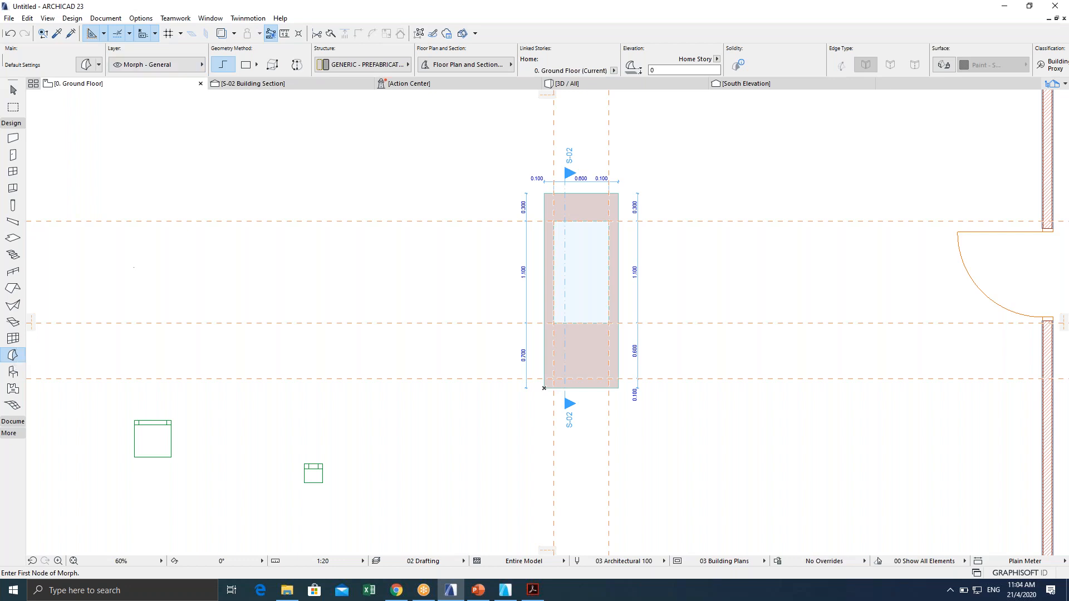
pyautogui.click(252, 65)
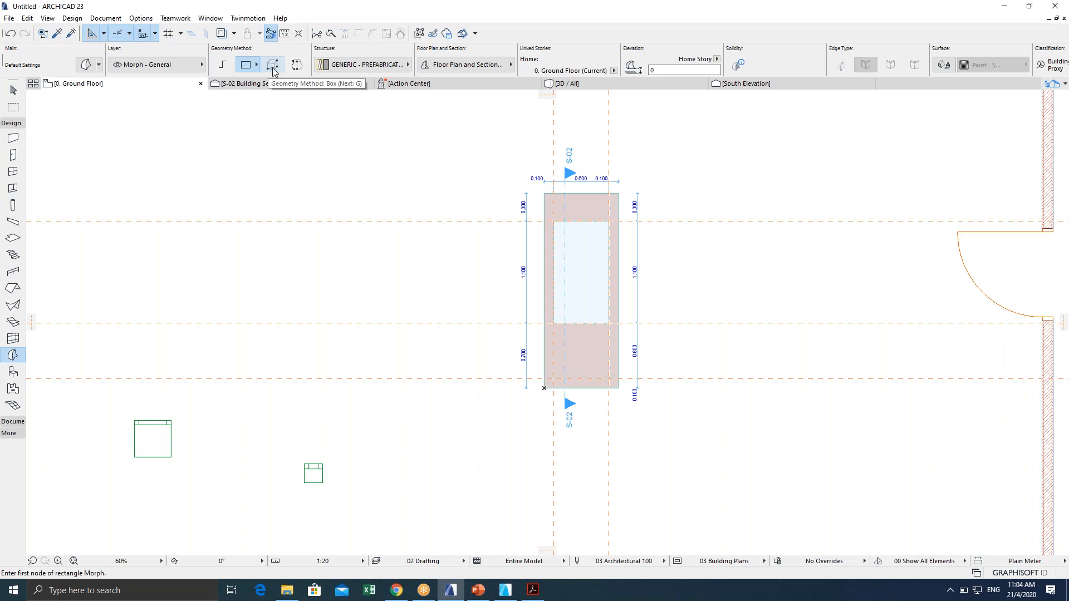
pyautogui.click(272, 65)
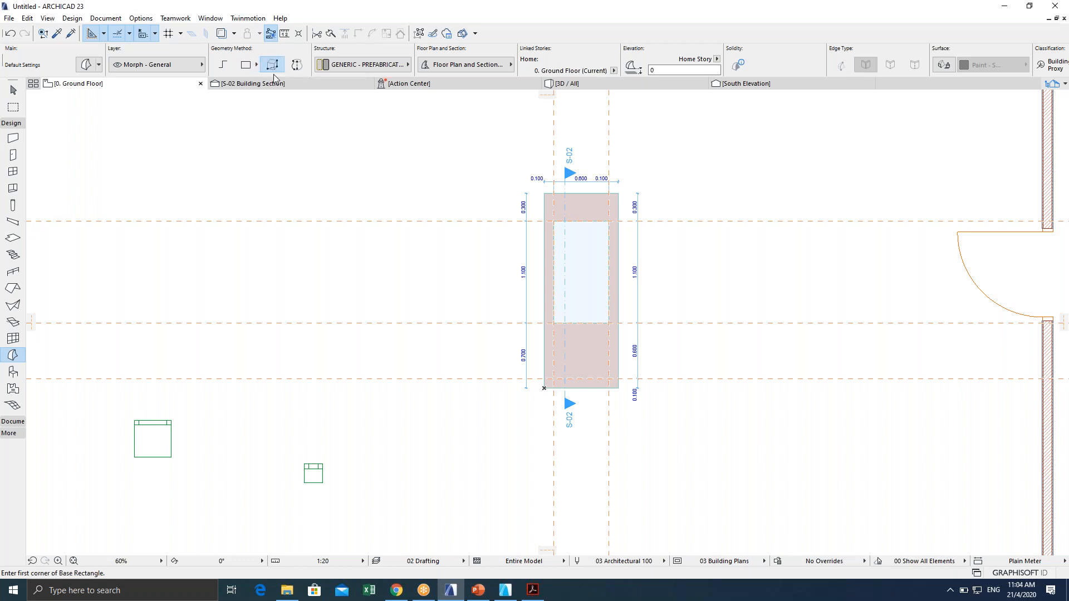
# Draw a box morph about 46 mm by 1890 mm along the door panel's right stile beside the glass, with an extrusion length of 30 mm.
pyautogui.moveTo(456, 258); pyautogui.dragTo(330, 231, button='middle')
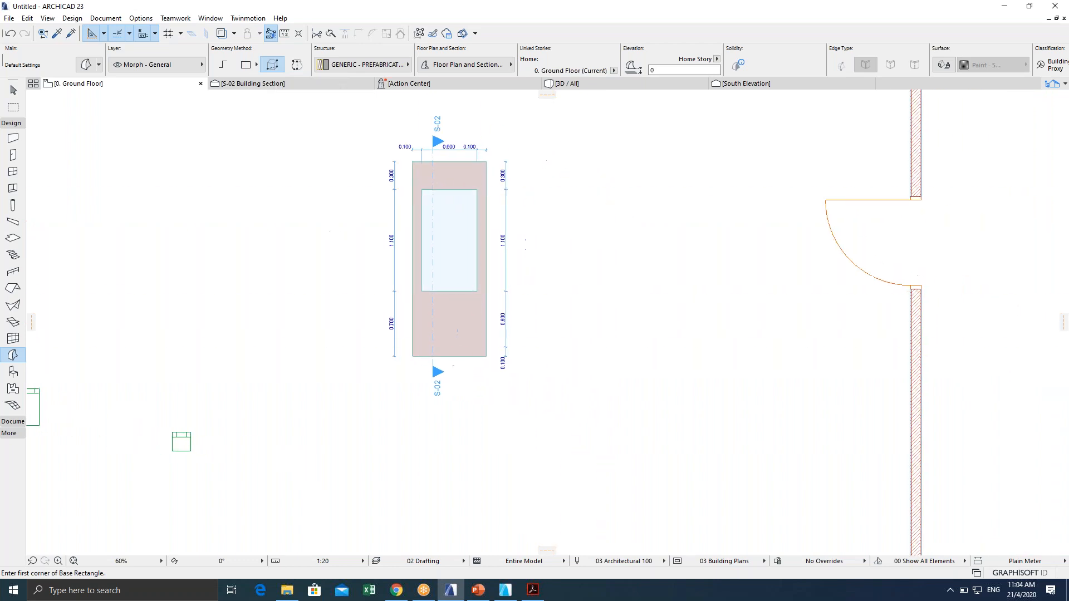
pyautogui.scroll(2, 437, 239)
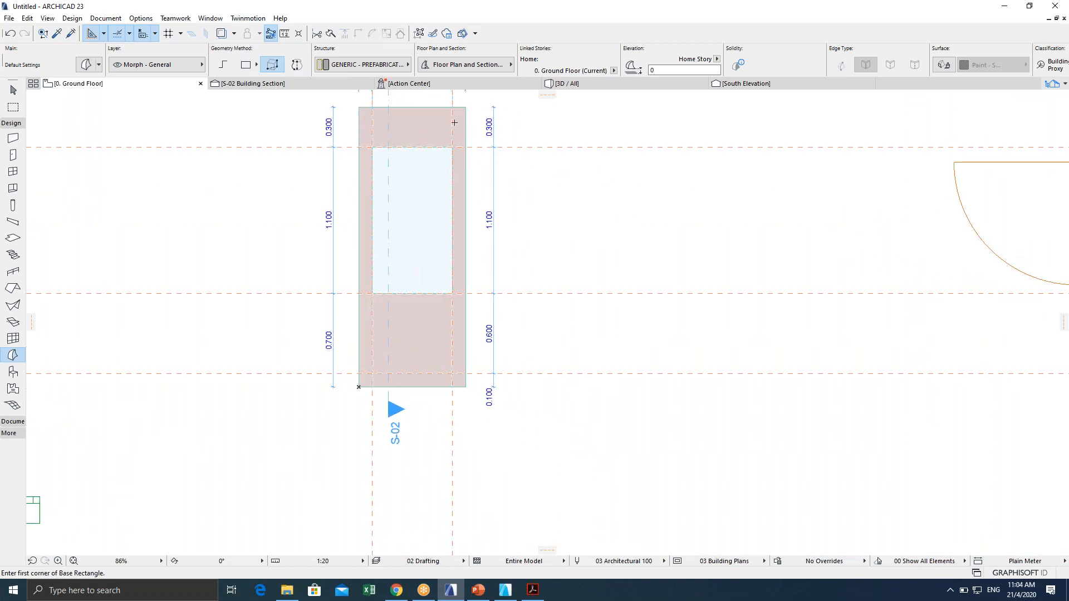
pyautogui.moveTo(430, 147); pyautogui.dragTo(361, 160, button='middle')
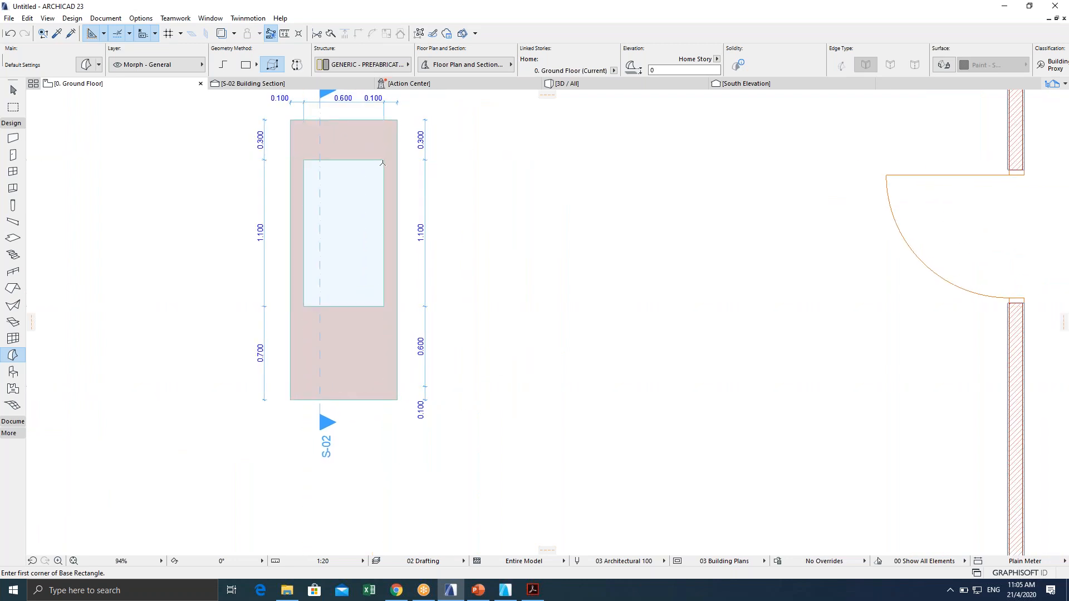
pyautogui.scroll(2, 382, 167)
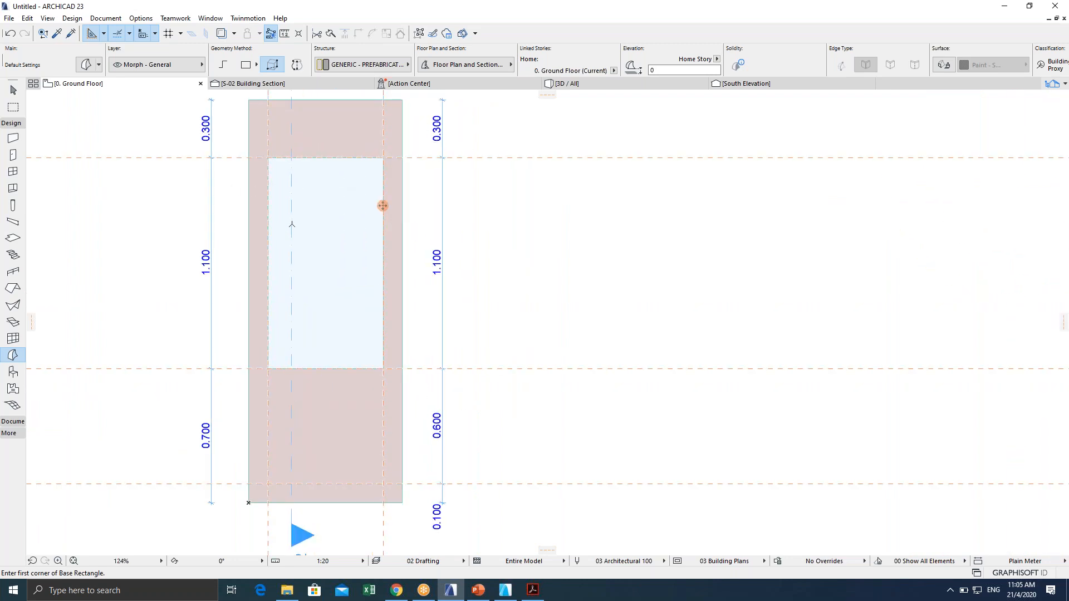
pyautogui.scroll(-1, 379, 248)
pyautogui.moveTo(399, 249); pyautogui.dragTo(415, 218, button='middle')
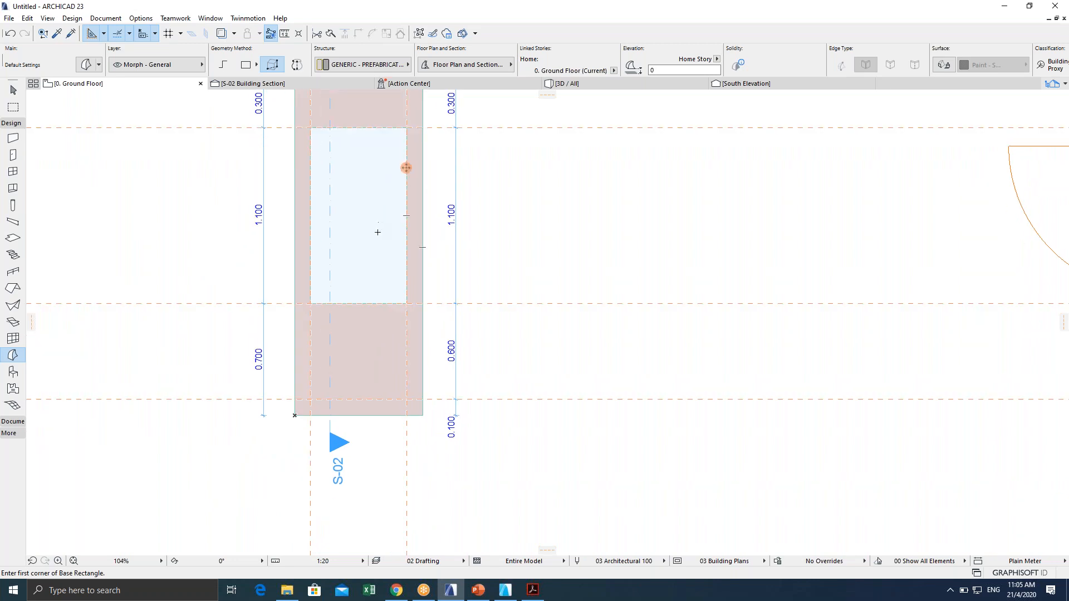
pyautogui.moveTo(378, 229); pyautogui.dragTo(391, 271, button='middle')
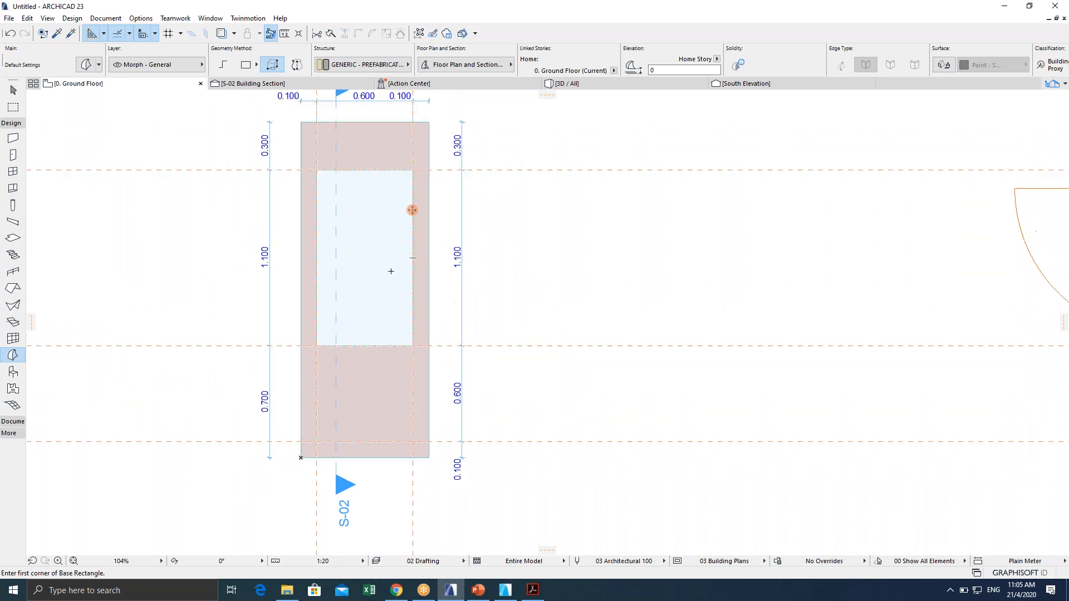
pyautogui.click(414, 140)
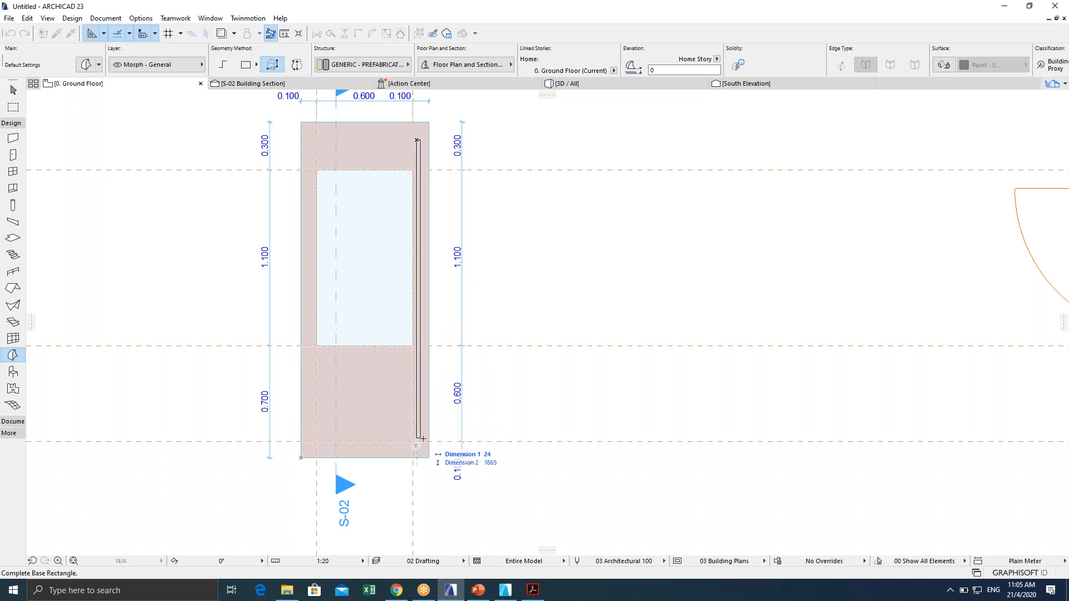
pyautogui.scroll(3, 424, 440)
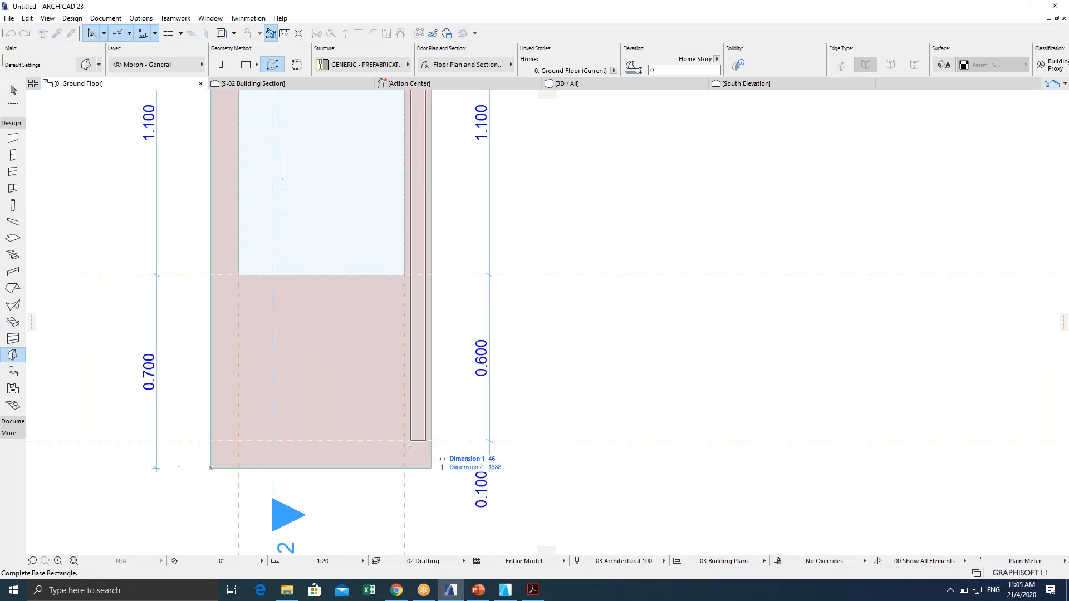
pyautogui.click(395, 440)
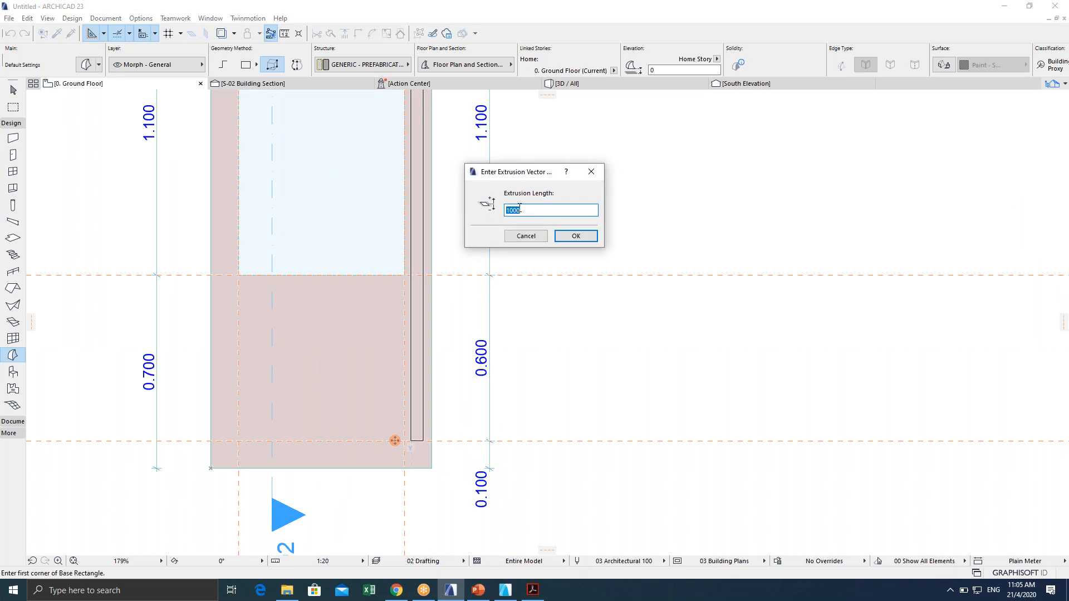
pyautogui.write('30')
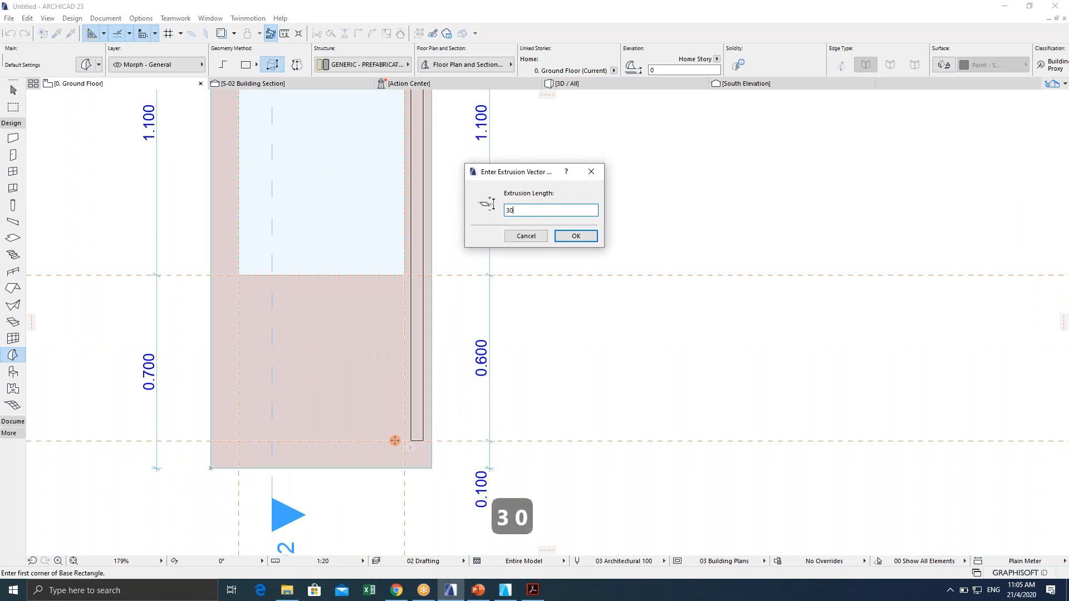
pyautogui.press('Return')
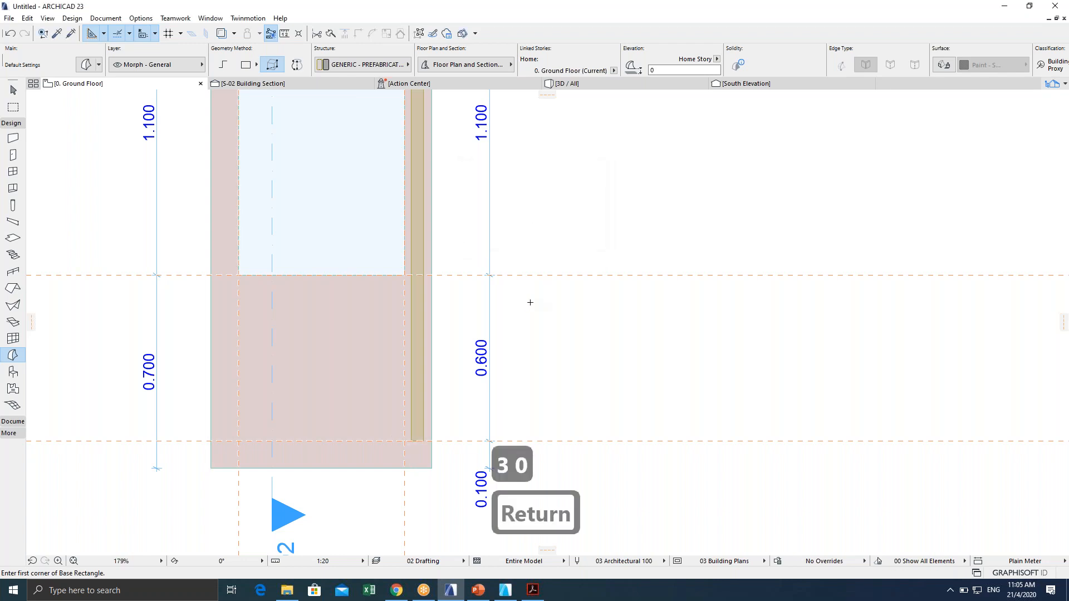
pyautogui.scroll(-3, 530, 300)
pyautogui.moveTo(470, 351); pyautogui.dragTo(421, 343, button='middle')
pyautogui.press('Escape')
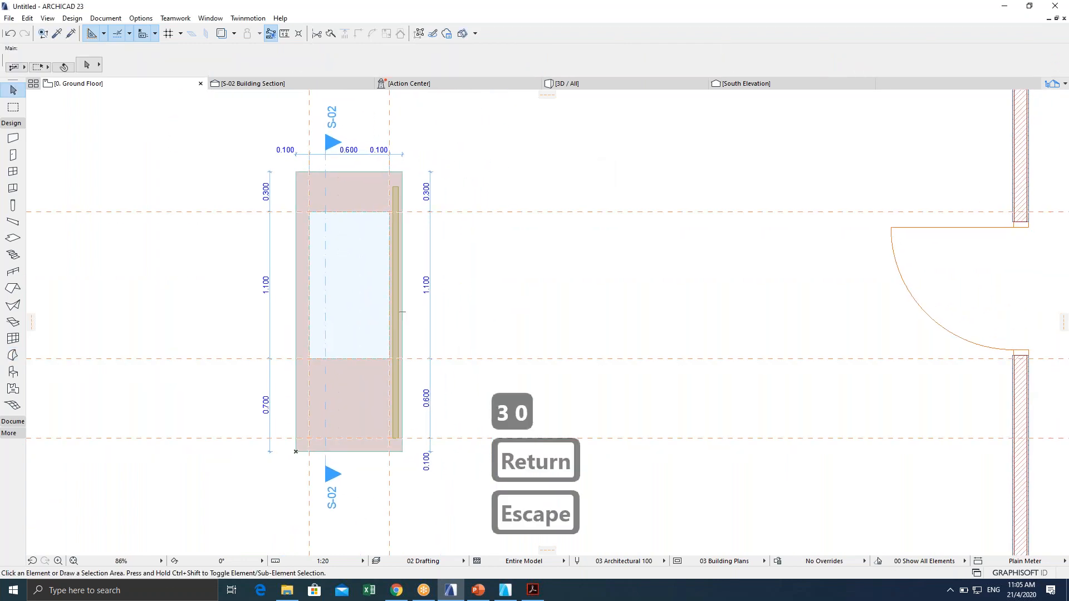
# Draw a second box morph about 73 mm by 1600 mm in the empty space beside the door panel, with an extrusion length of 30 mm.
pyautogui.click(425, 280)
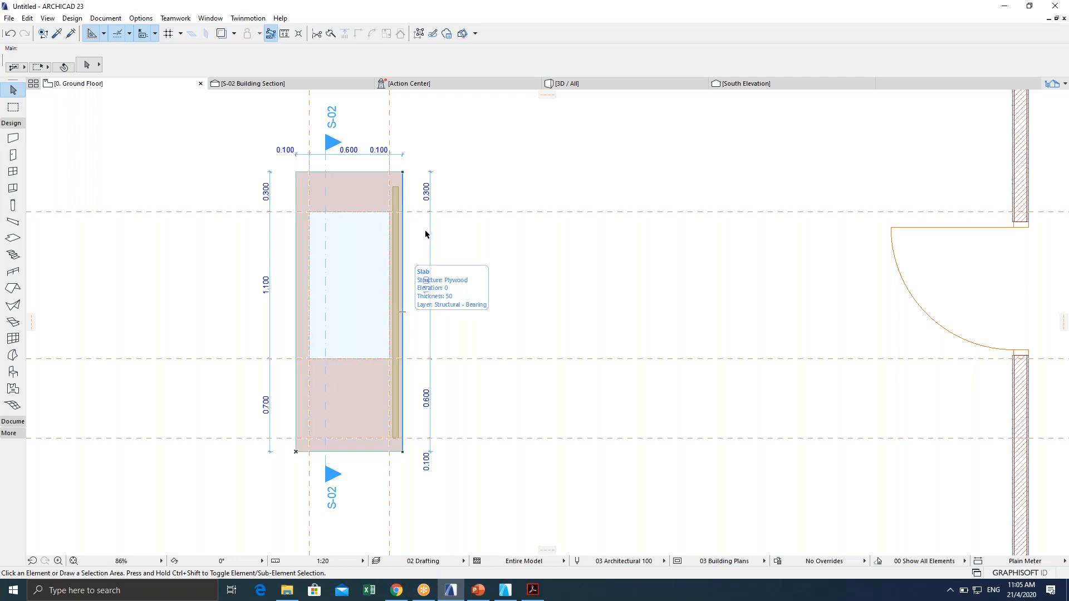
pyautogui.scroll(4, 406, 312)
pyautogui.scroll(-2, 401, 313)
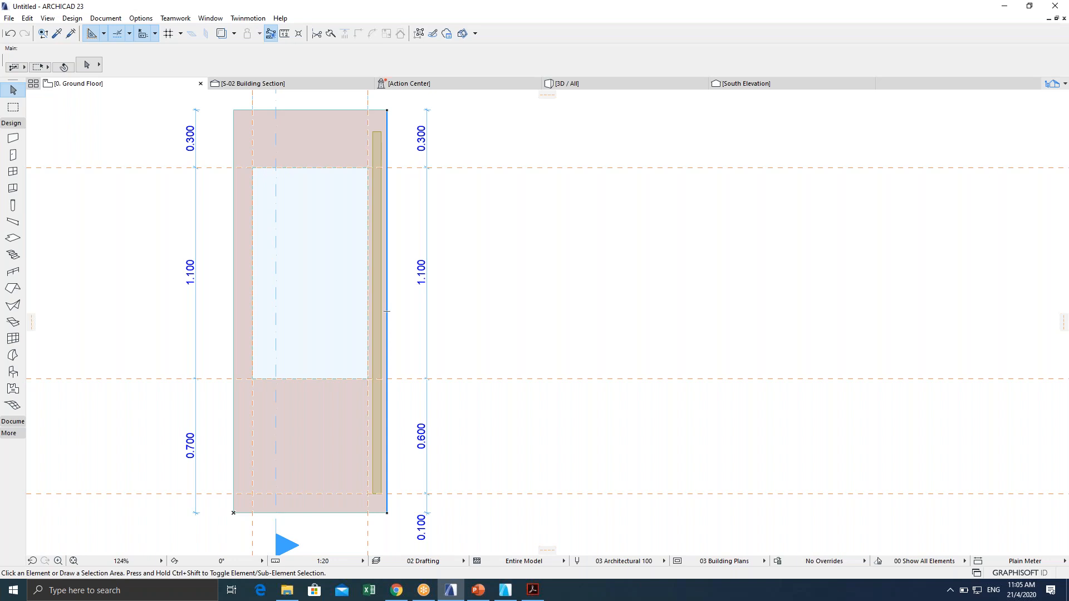
pyautogui.click(7, 360)
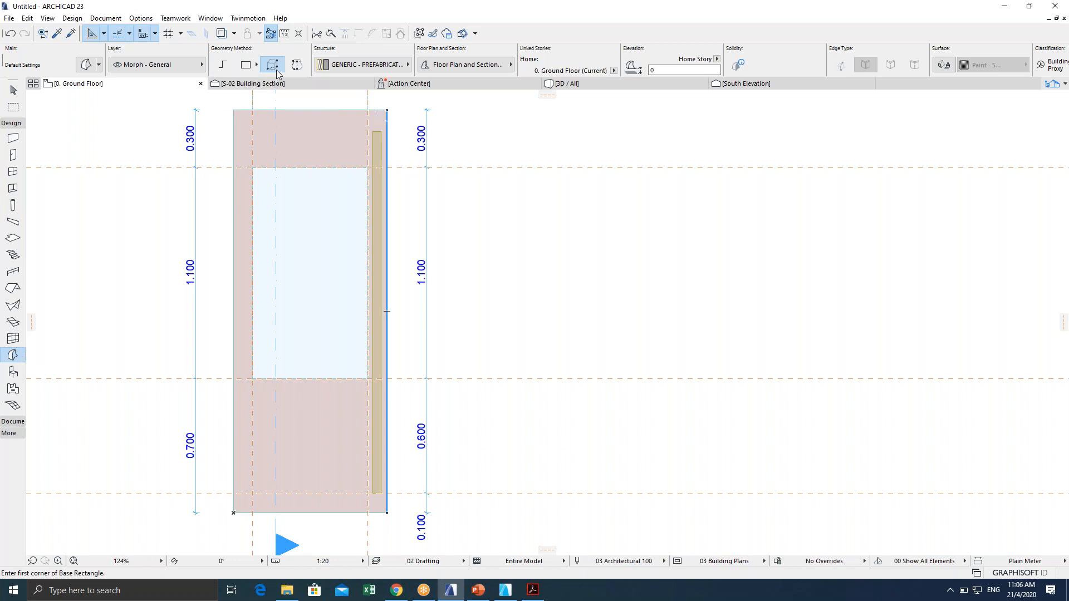
pyautogui.click(529, 459)
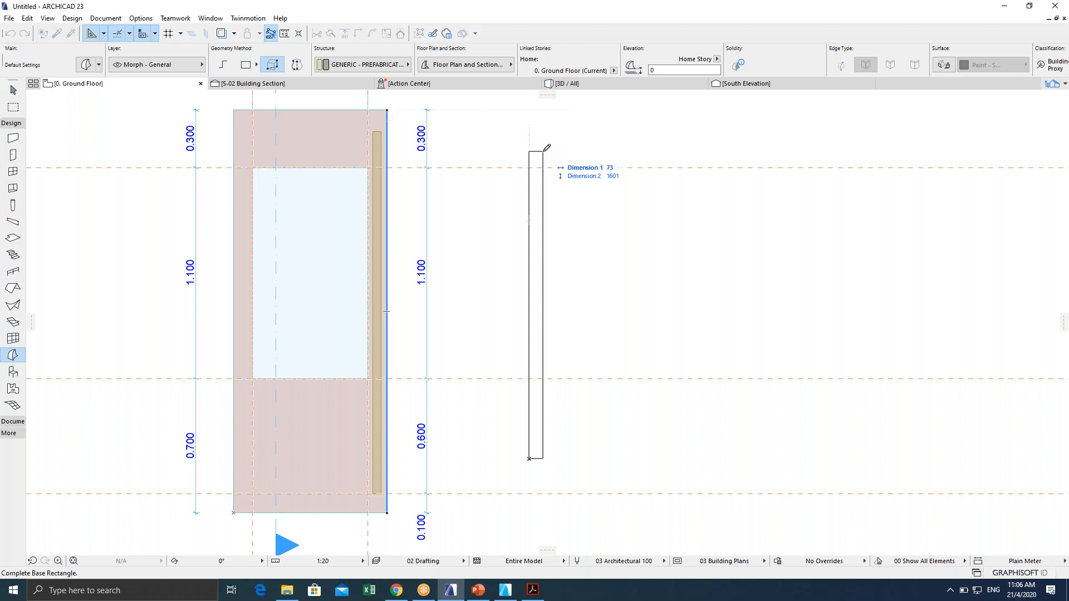
pyautogui.click(544, 151)
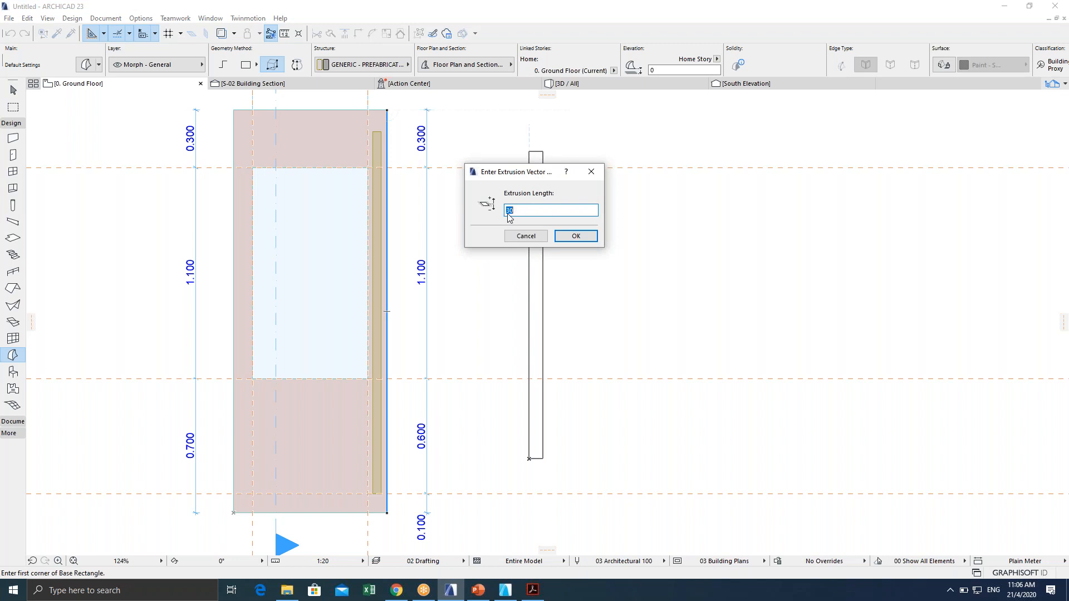
pyautogui.click(576, 238)
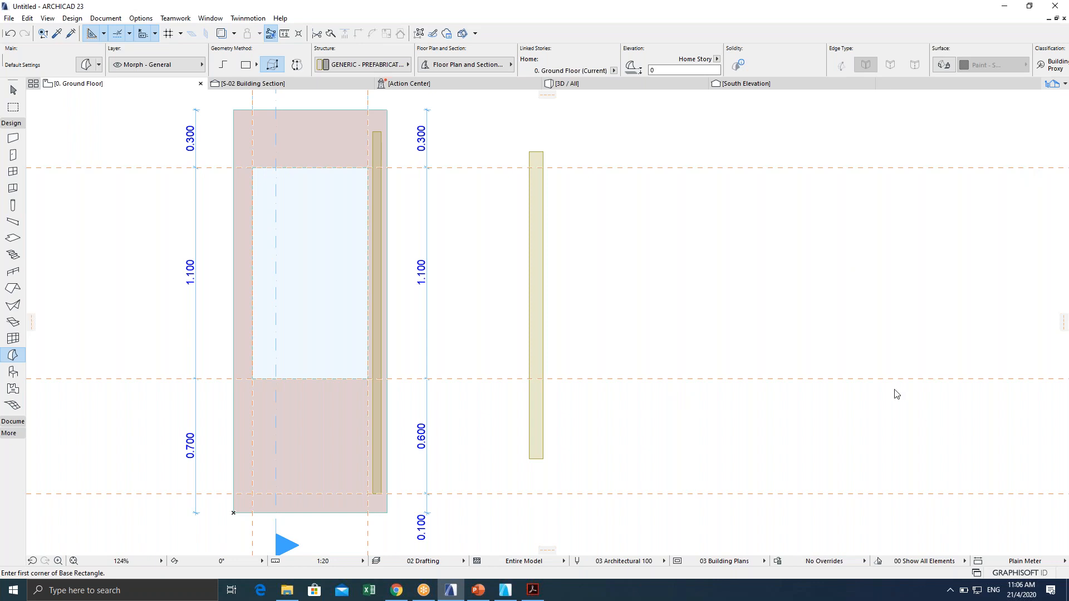
# Examine the door panel and both box morphs from several angles in 3D, and return to the ground floor plan.
pyautogui.scroll(-3, 853, 374)
pyautogui.scroll(2, 642, 328)
pyautogui.moveTo(643, 328); pyautogui.dragTo(597, 312, button='middle')
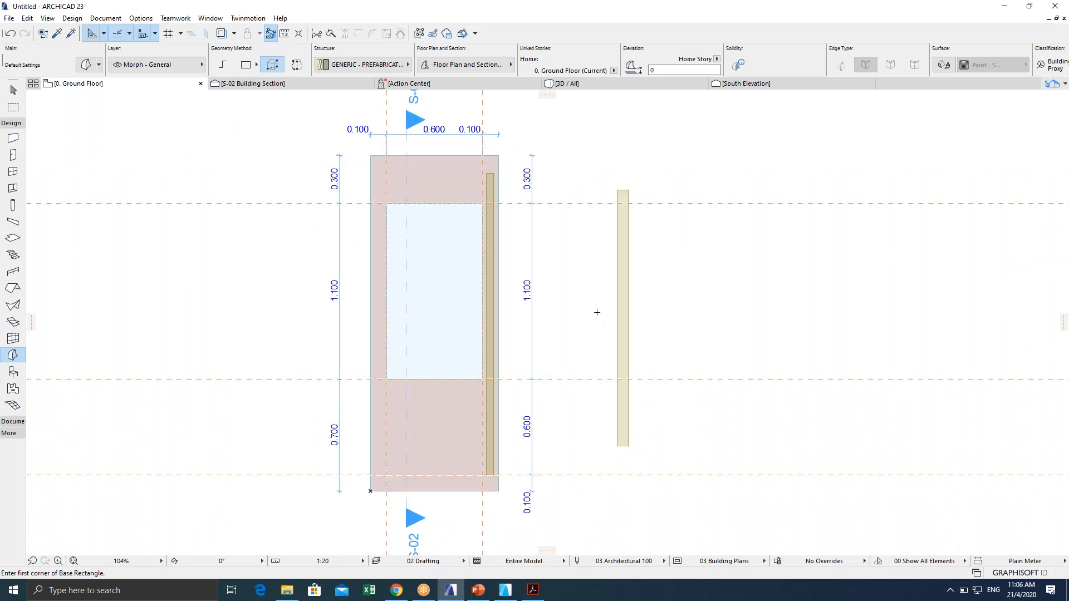
pyautogui.click(585, 90)
pyautogui.keyDown('shift'); pyautogui.moveTo(523, 280); pyautogui.dragTo(529, 412, button='middle'); pyautogui.keyUp('shift')
pyautogui.keyDown('shift'); pyautogui.moveTo(449, 417); pyautogui.dragTo(568, 483, button='middle'); pyautogui.keyUp('shift')
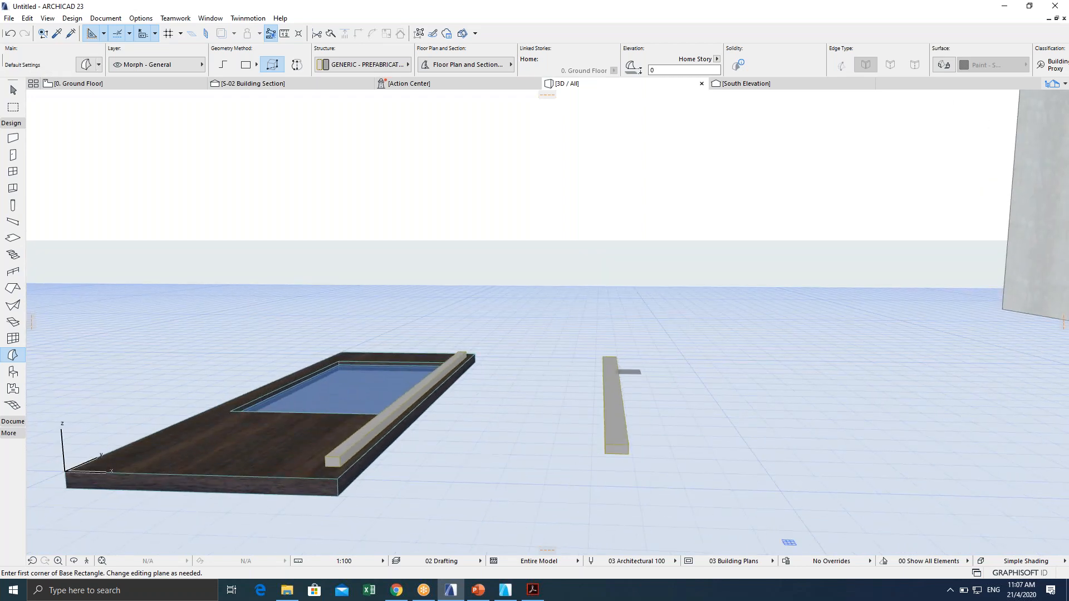
pyautogui.keyDown('shift'); pyautogui.moveTo(623, 387); pyautogui.dragTo(577, 477, button='middle'); pyautogui.keyUp('shift')
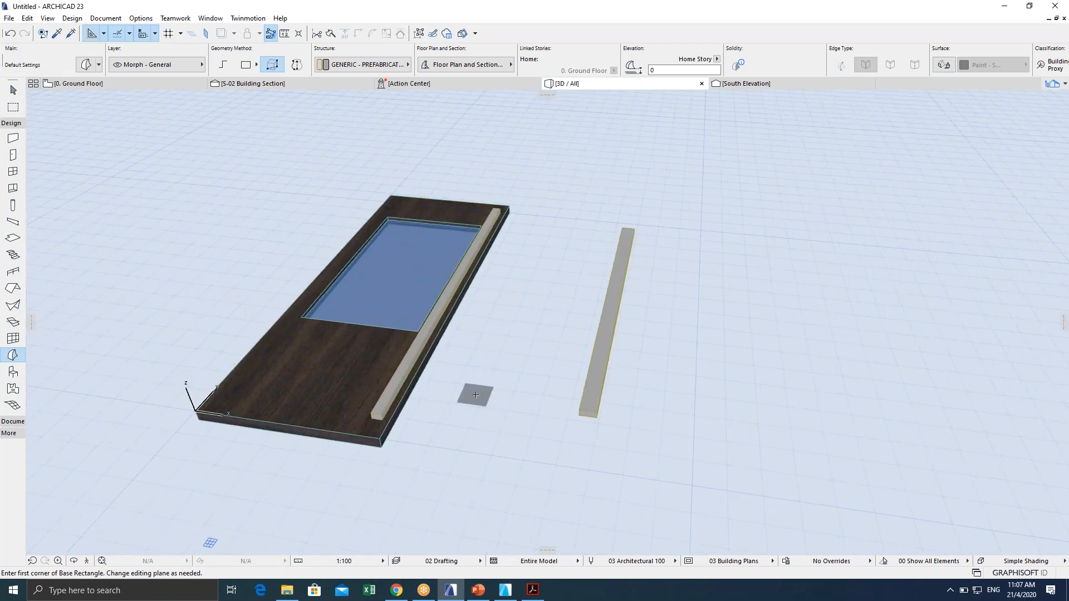
pyautogui.press('Escape')
pyautogui.press('F2')
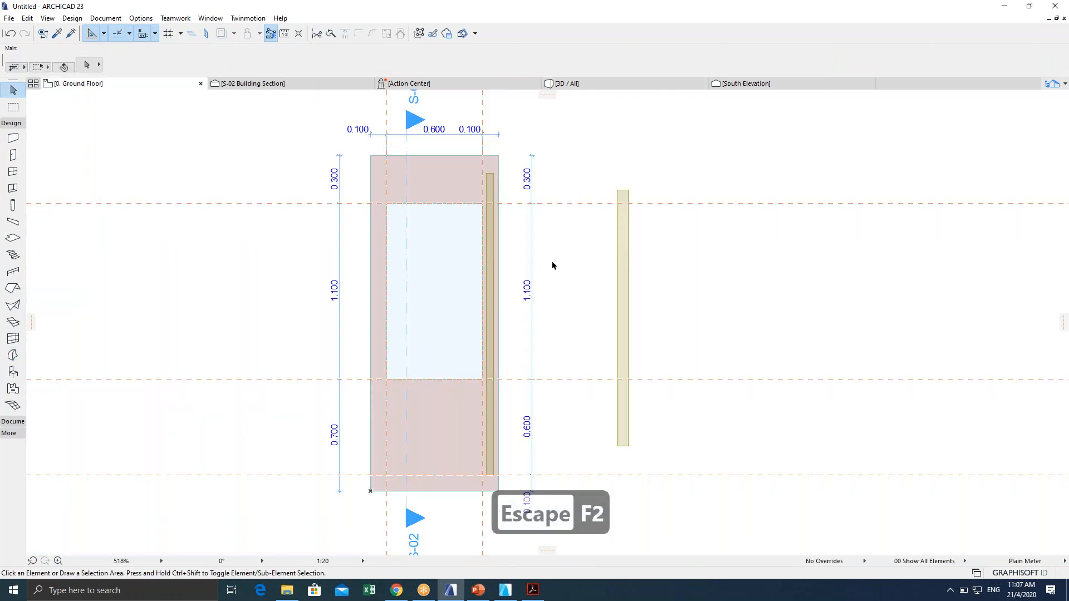
# Delete the wider box morph standing in the empty space beside the door panel.
pyautogui.press('Escape')
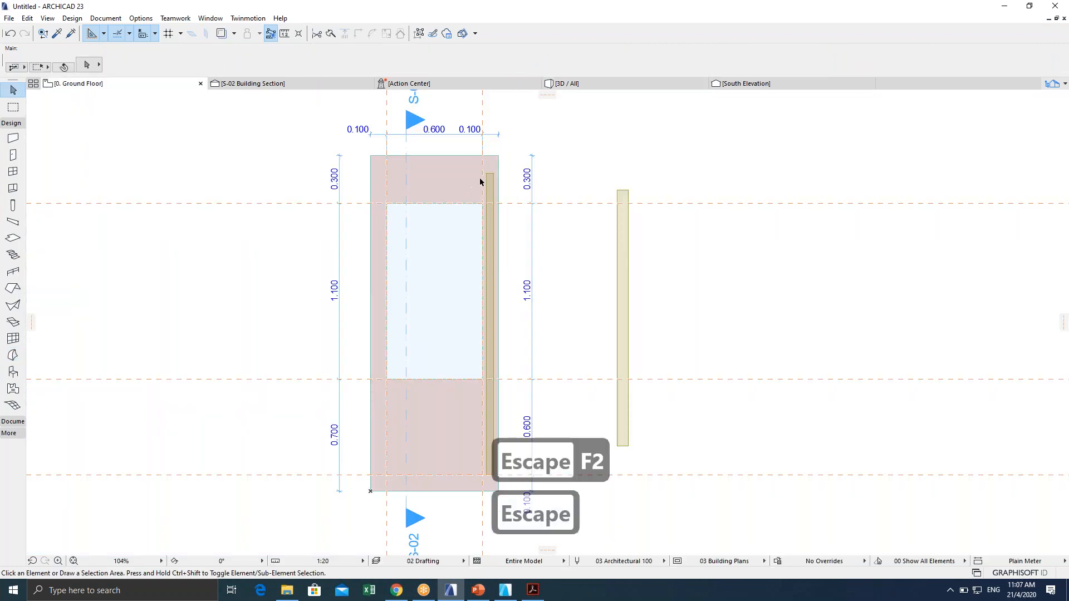
pyautogui.click(622, 193)
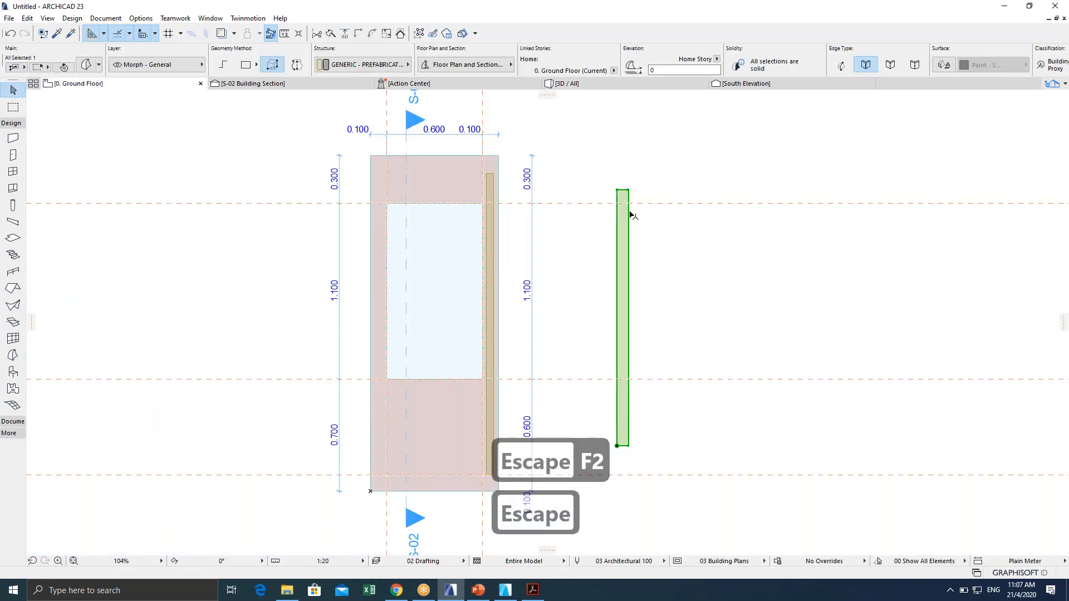
pyautogui.press('Delete')
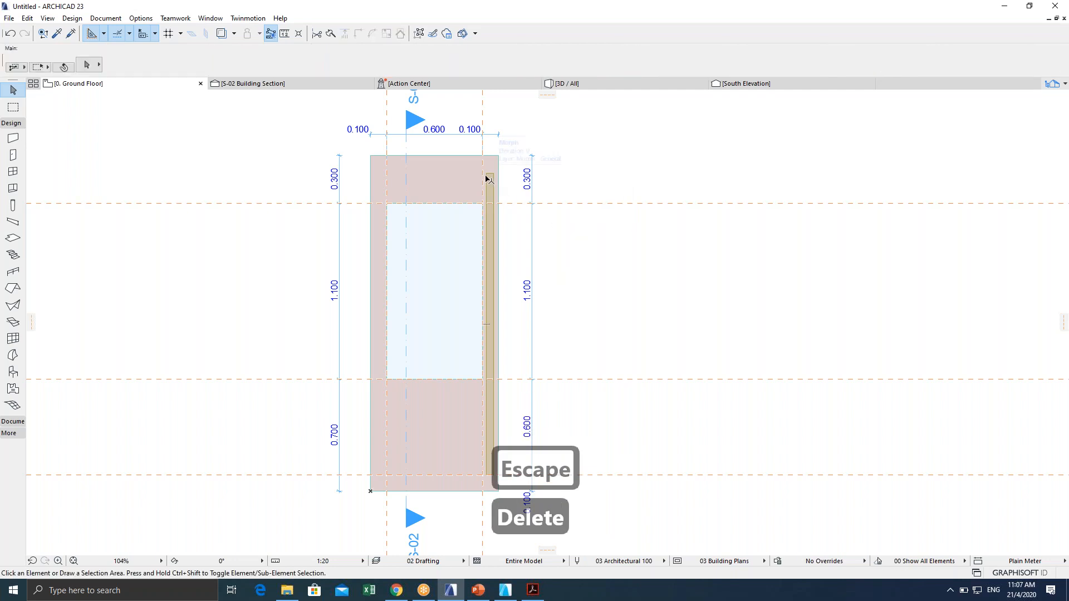
# Move the narrow box morph about 1085 mm horizontally off the door panel into the empty space beside it, and deselect it.
pyautogui.click(487, 177)
pyautogui.hotkey('ctrl', 'd')
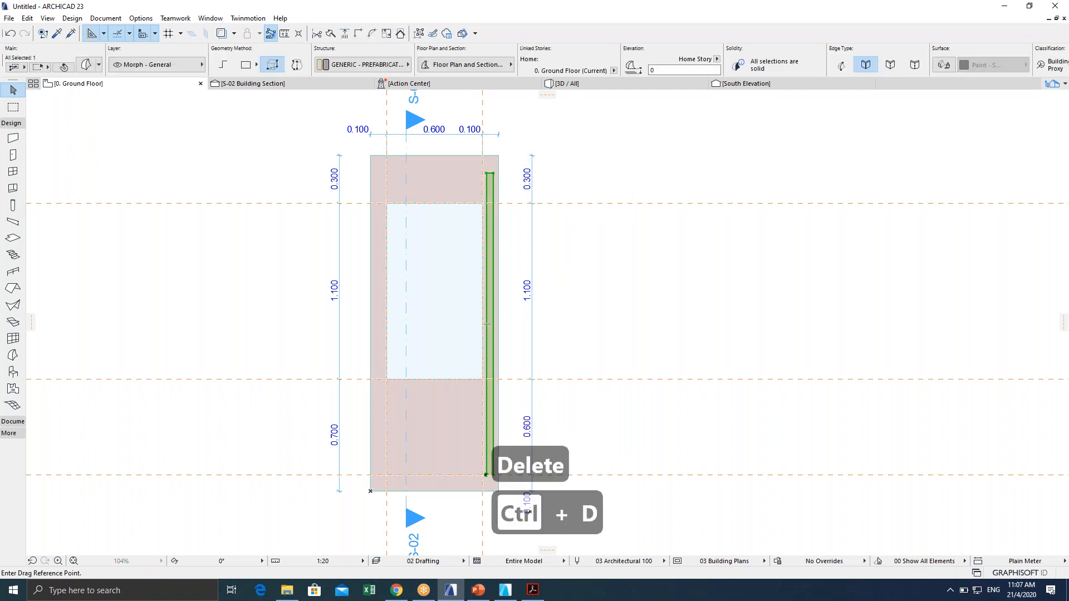
pyautogui.click(490, 174)
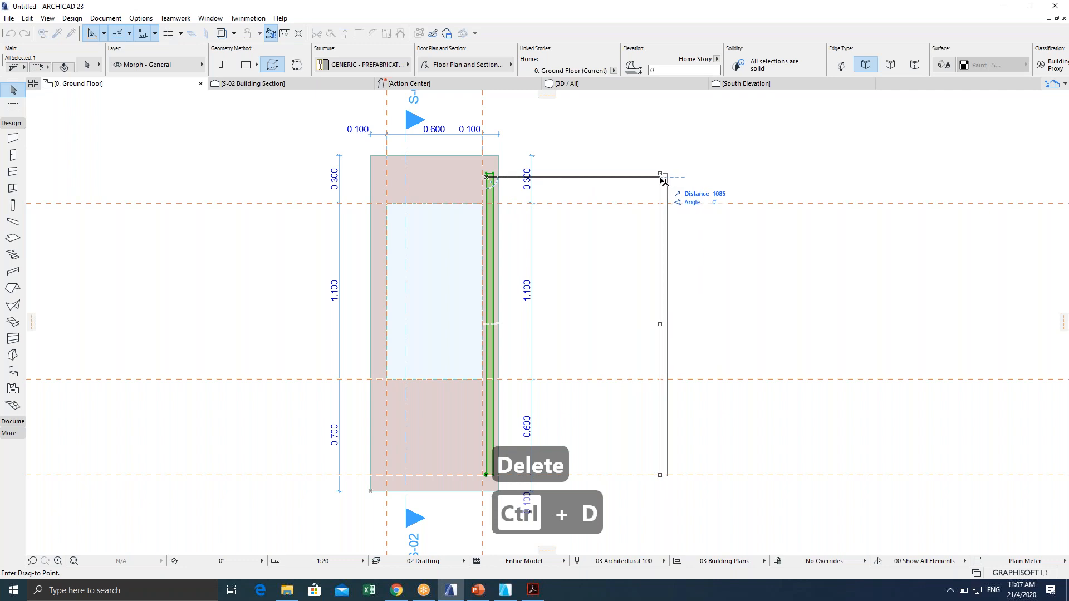
pyautogui.click(662, 175)
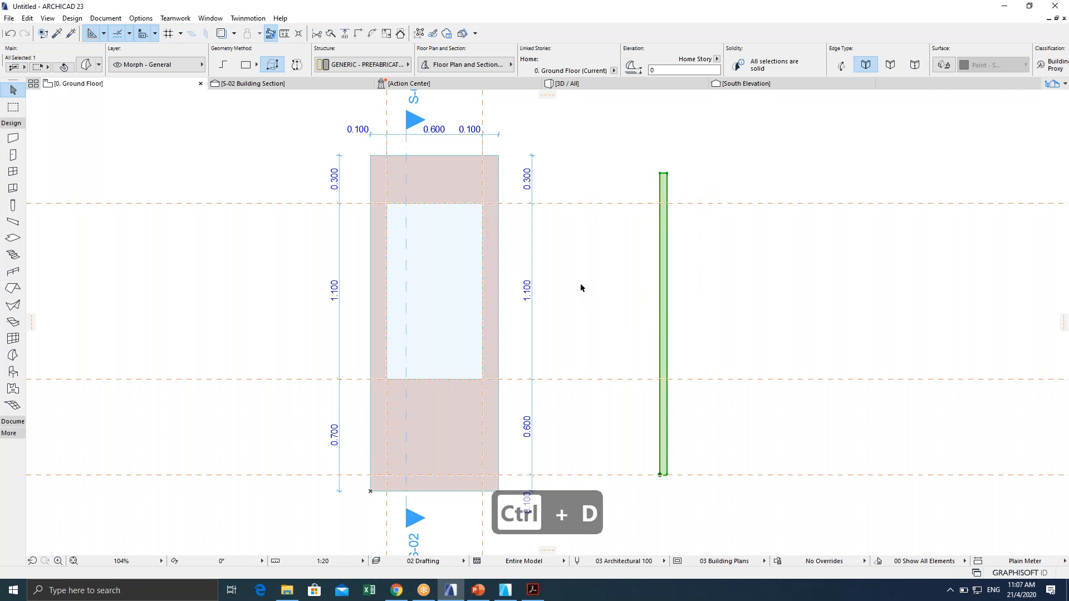
pyautogui.scroll(-2, 616, 295)
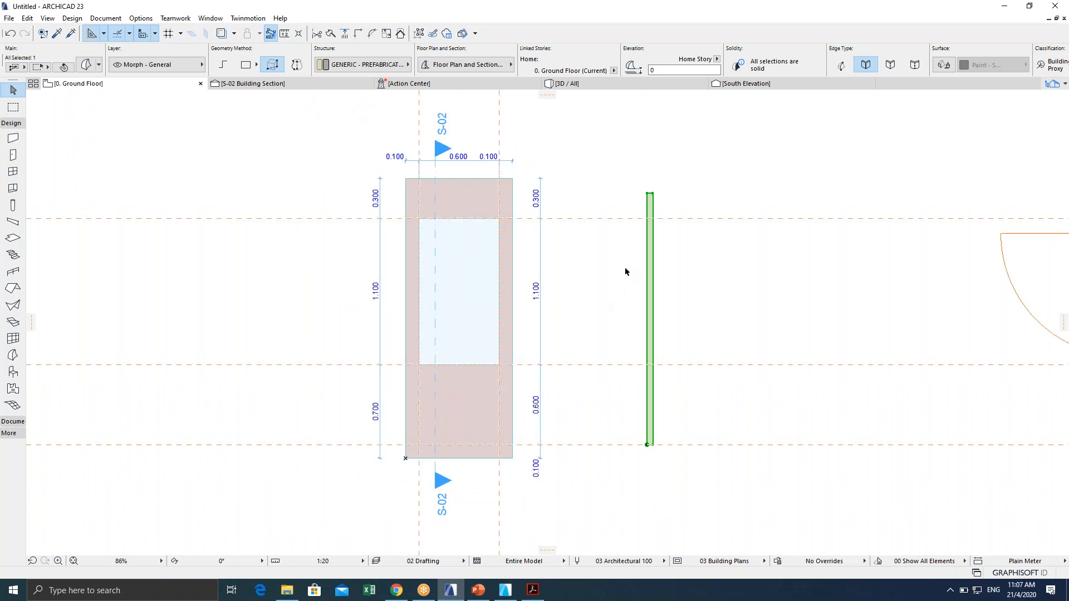
pyautogui.click(626, 272)
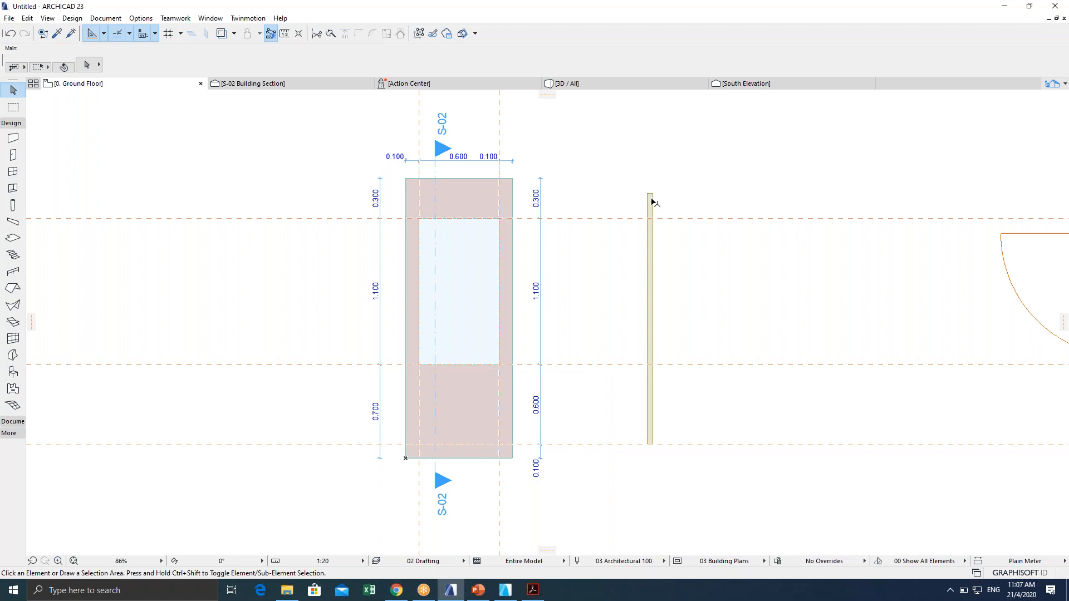
pyautogui.moveTo(652, 199); pyautogui.dragTo(620, 216, button='middle')
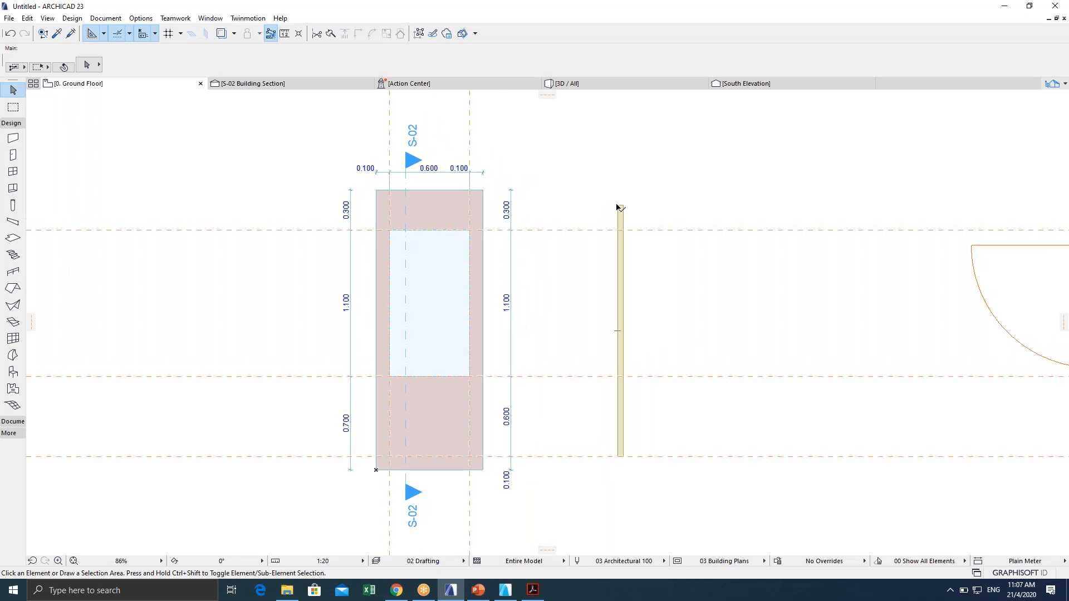
# Isolate the narrow box morph in 3D and examine it from several angles.
pyautogui.click(618, 209)
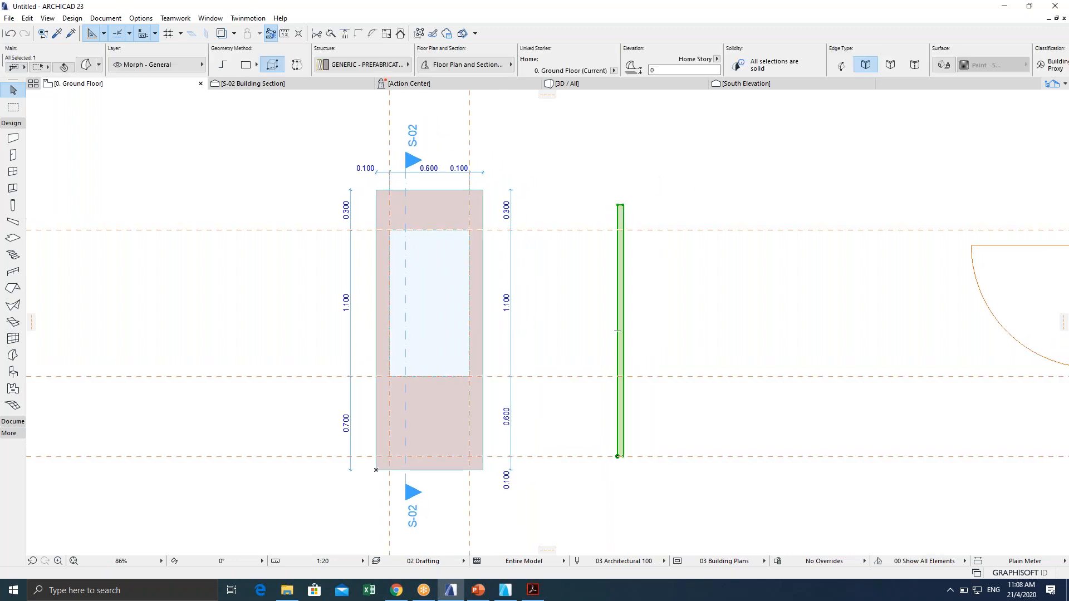
pyautogui.press('F5')
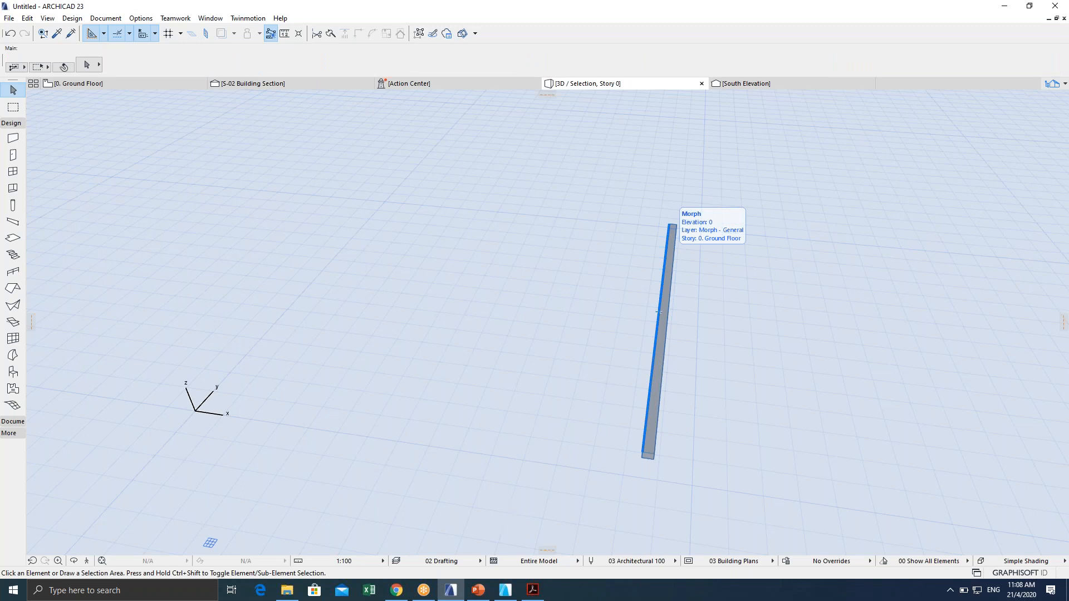
pyautogui.scroll(-4, 618, 335)
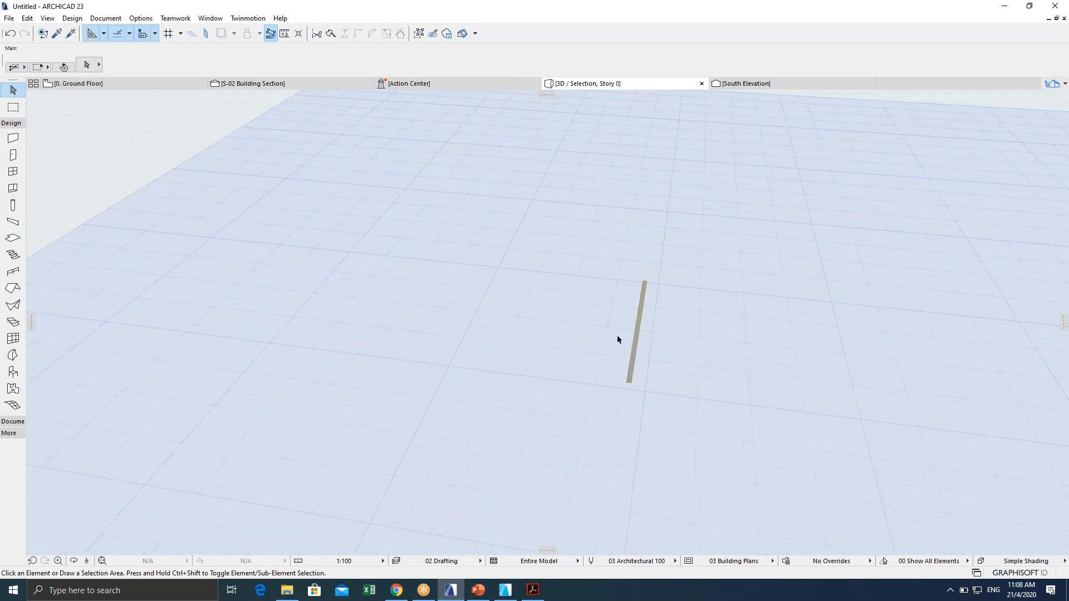
pyautogui.scroll(-3, 616, 336)
pyautogui.moveTo(635, 329); pyautogui.dragTo(559, 326, button='middle')
pyautogui.scroll(6, 539, 338)
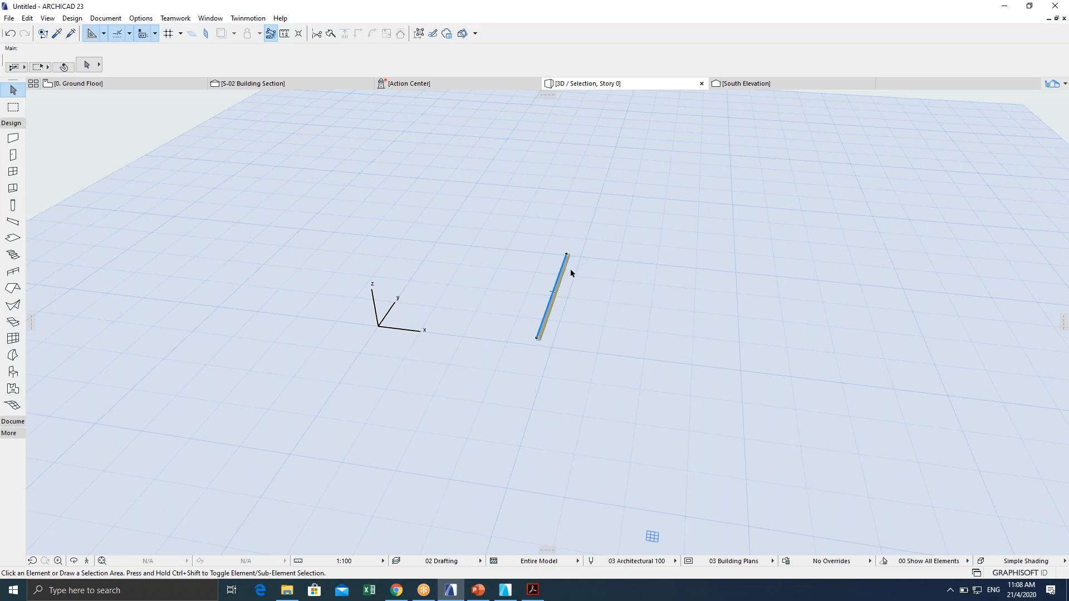
pyautogui.scroll(6, 558, 286)
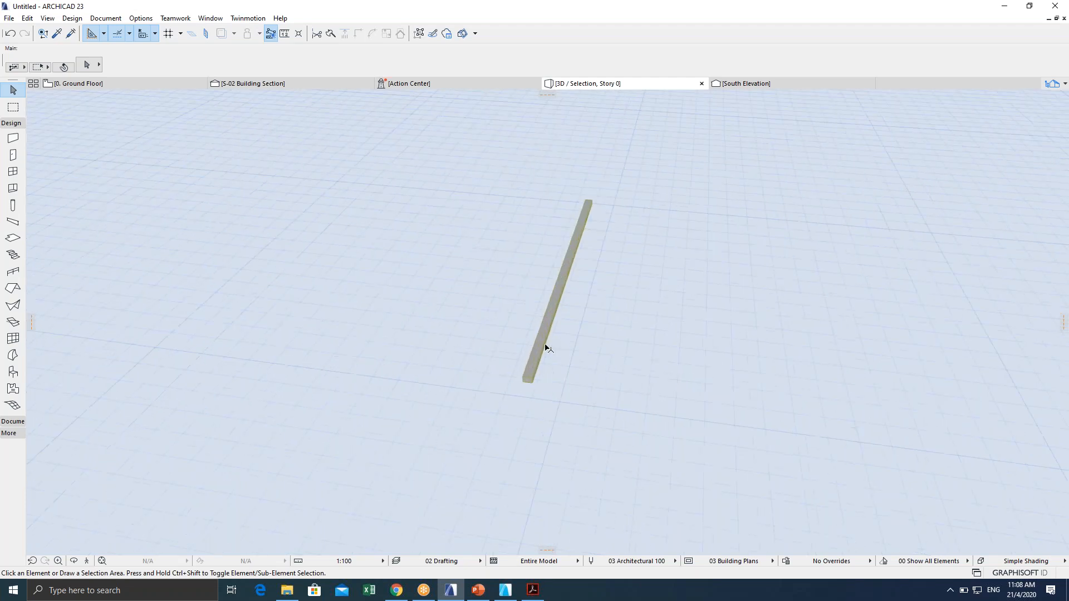
pyautogui.scroll(-5, 551, 349)
pyautogui.keyDown('shift'); pyautogui.moveTo(546, 334); pyautogui.dragTo(471, 334, button='middle'); pyautogui.keyUp('shift')
pyautogui.scroll(6, 541, 373)
pyautogui.scroll(-5, 540, 373)
pyautogui.keyDown('shift'); pyautogui.moveTo(540, 373); pyautogui.dragTo(616, 308, button='middle'); pyautogui.keyUp('shift')
pyautogui.scroll(1, 549, 359)
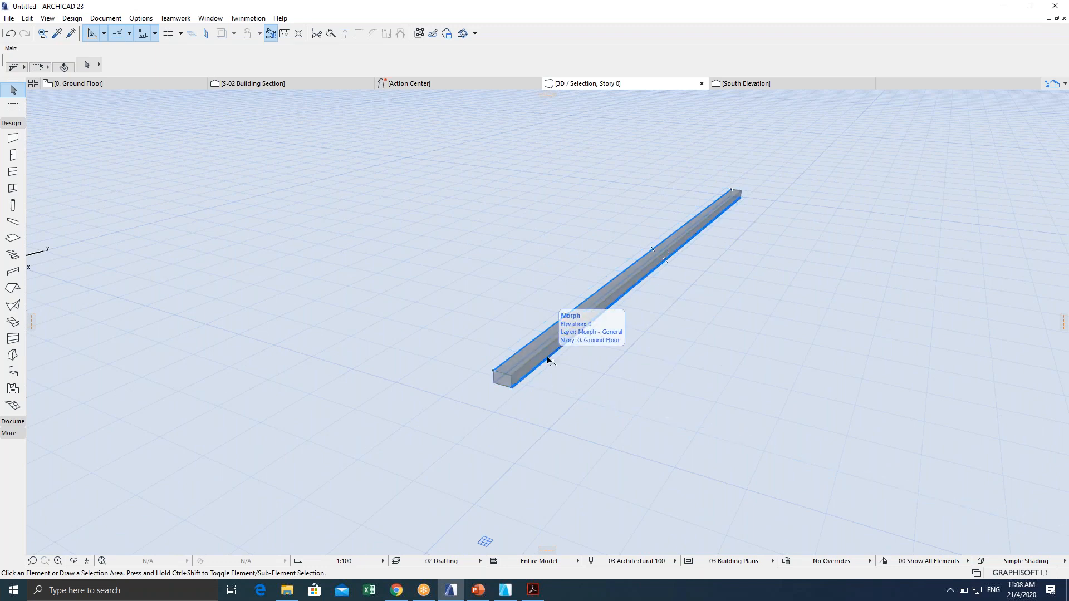
# Show the whole model in 3D and look at the box morph among the surrounding elements.
pyautogui.press('F5')
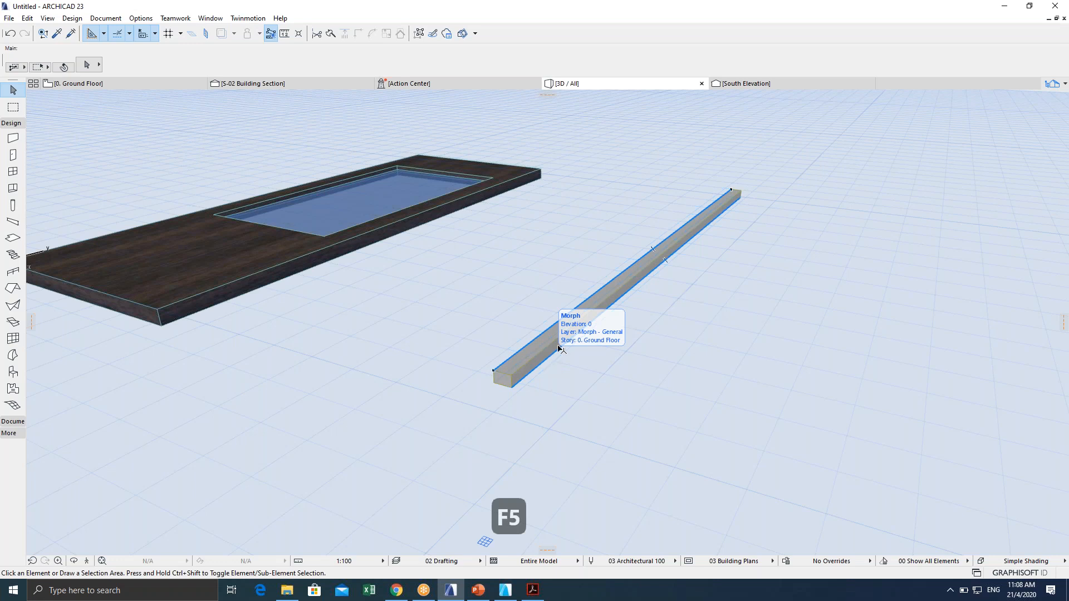
pyautogui.scroll(-6, 562, 340)
pyautogui.scroll(-1, 589, 364)
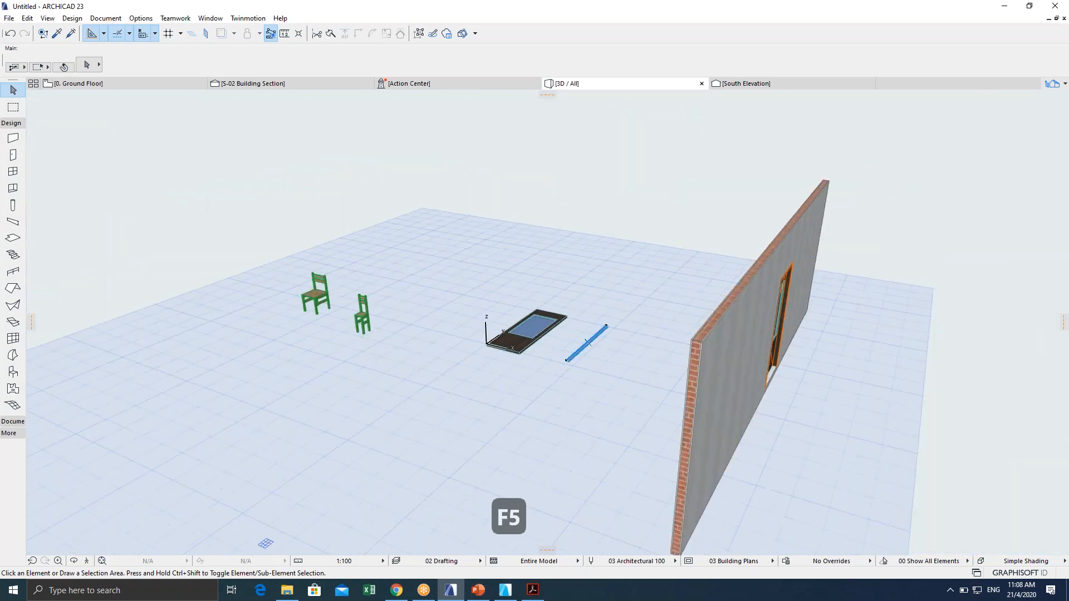
pyautogui.scroll(4, 571, 347)
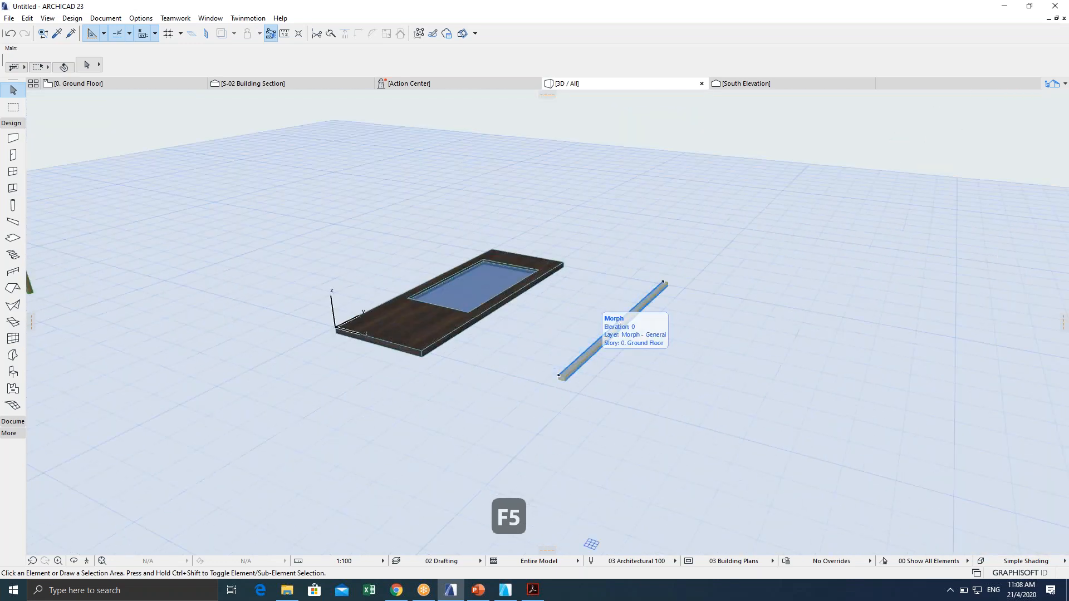
pyautogui.keyDown('shift'); pyautogui.moveTo(573, 366); pyautogui.dragTo(568, 339, button='middle'); pyautogui.keyUp('shift')
pyautogui.scroll(-5, 596, 365)
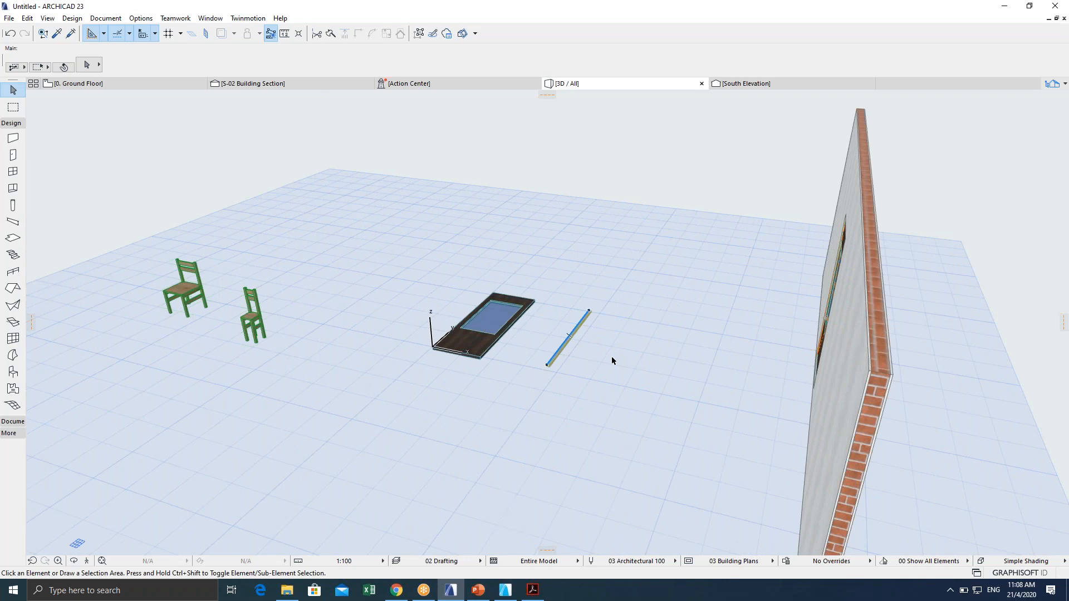
# Reselect the narrow box morph on the ground floor plan and isolate it in 3D, viewing the underside of its end.
pyautogui.press('F2')
pyautogui.press('Escape')
pyautogui.press('Escape')
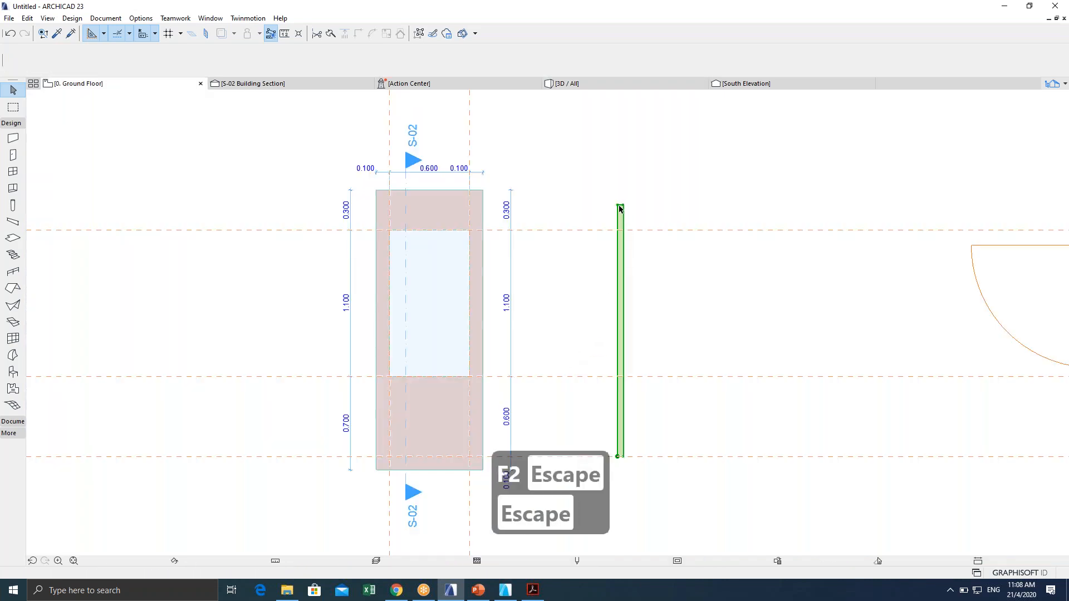
pyautogui.press('Escape')
pyautogui.click(619, 208)
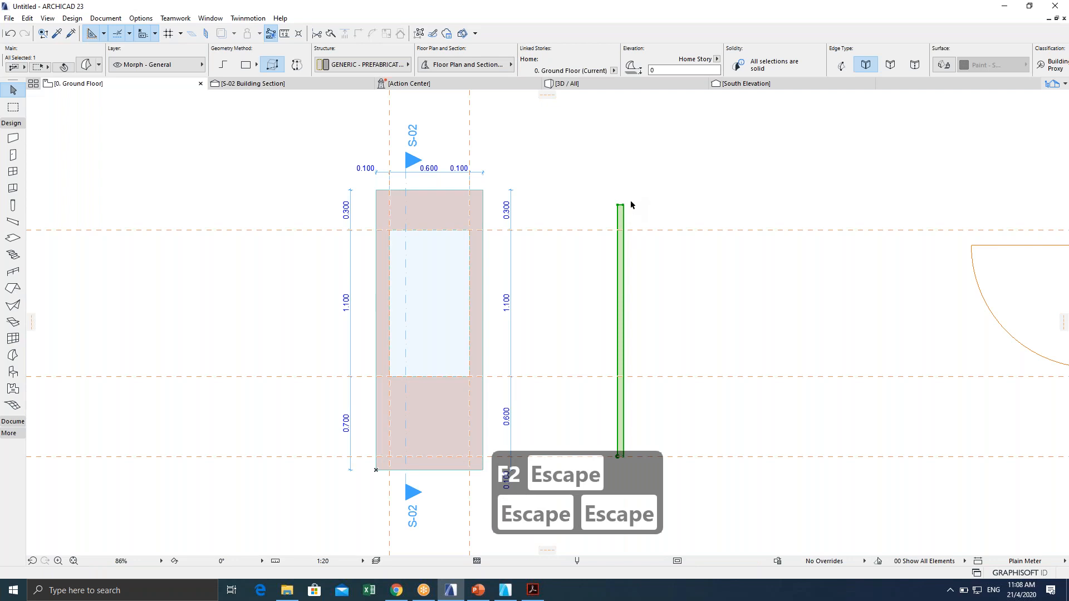
pyautogui.press('F5')
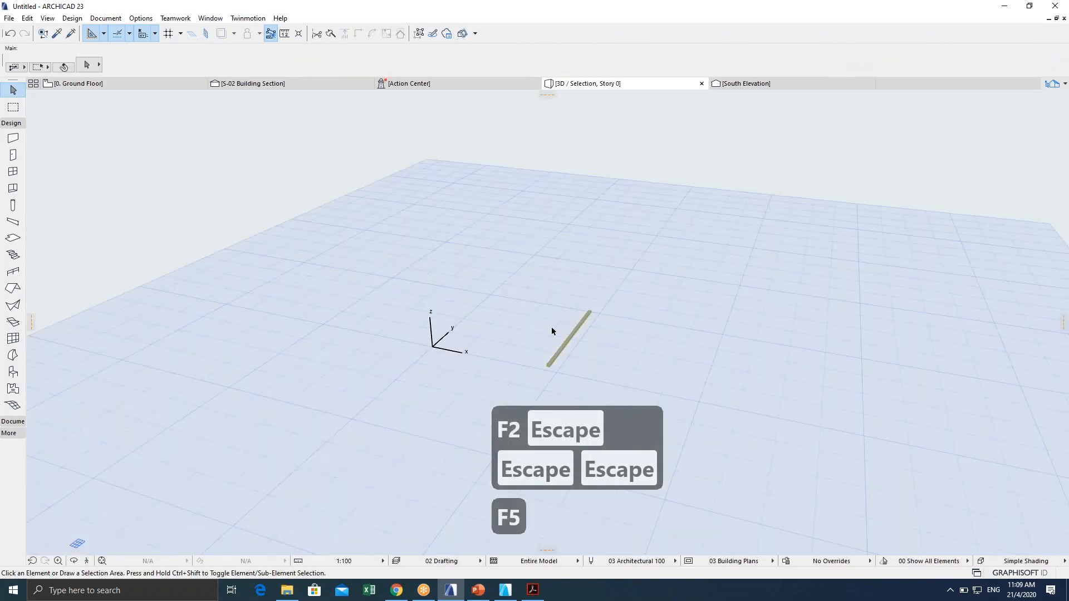
pyautogui.scroll(5, 551, 334)
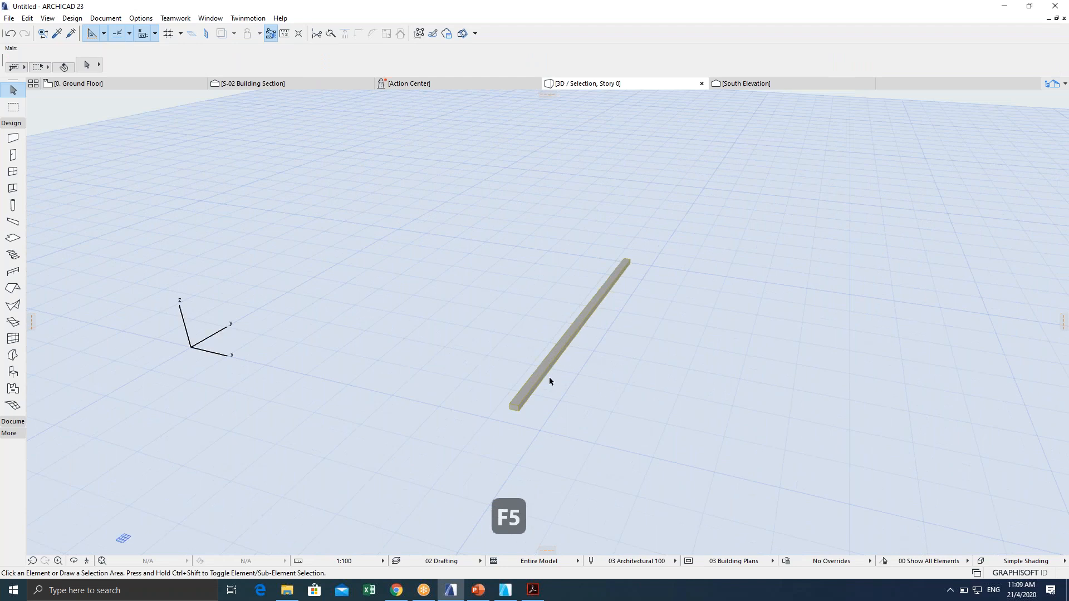
pyautogui.scroll(5, 548, 381)
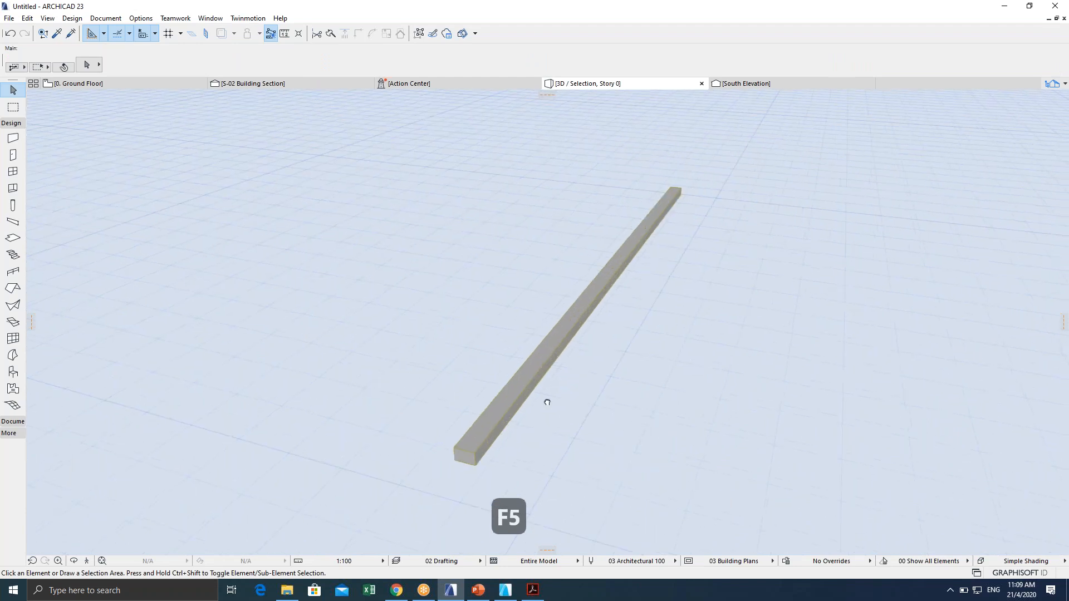
pyautogui.keyDown('shift'); pyautogui.moveTo(548, 417); pyautogui.dragTo(525, 279, button='middle'); pyautogui.keyUp('shift')
pyautogui.scroll(3, 525, 274)
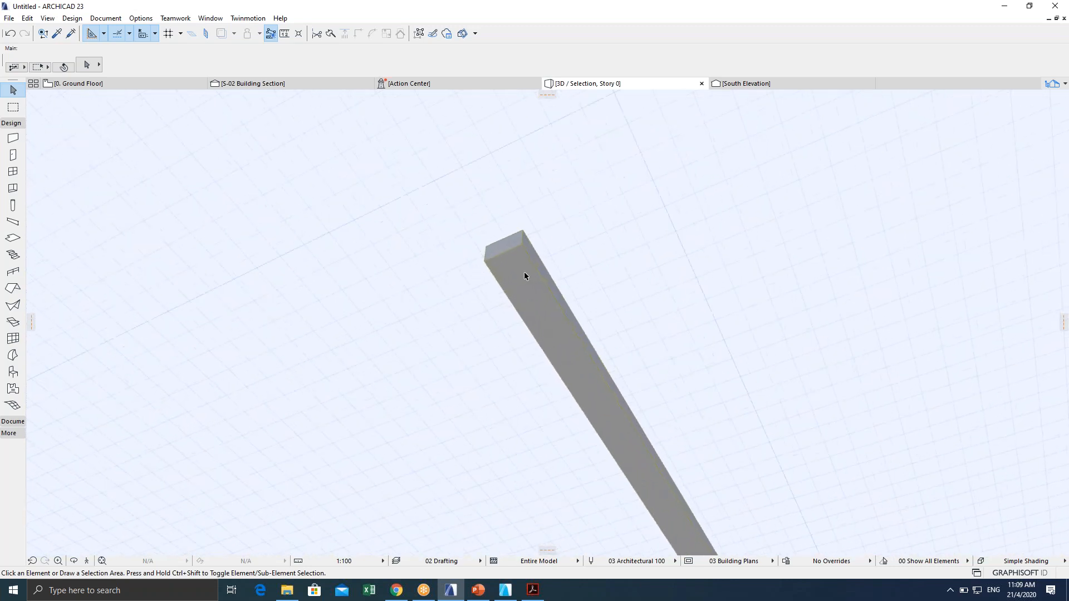
pyautogui.scroll(3, 524, 273)
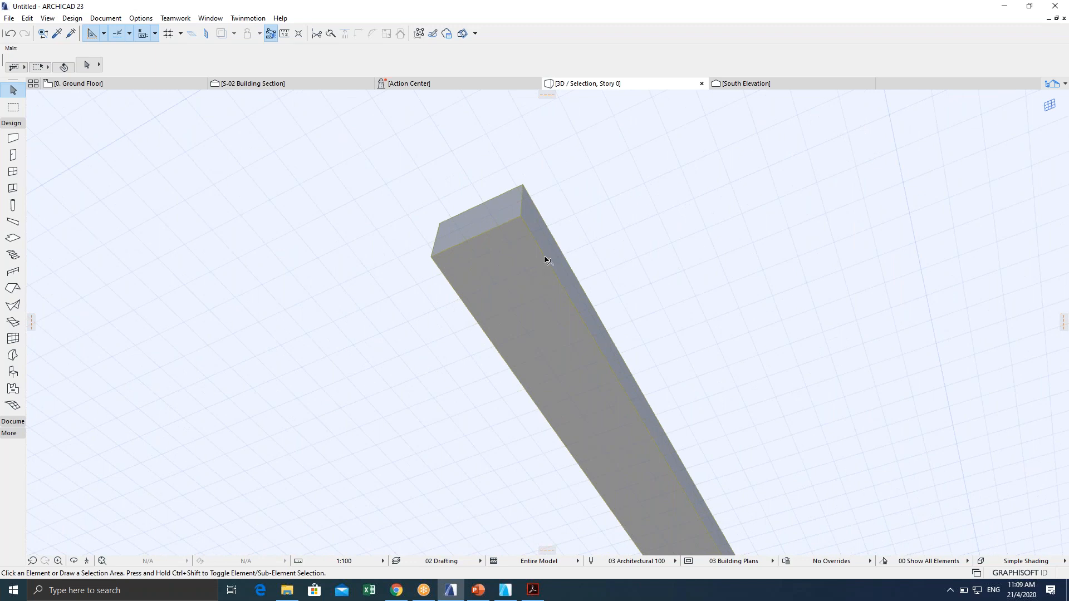
# Add a polyline edge straight across the underside of the box morph near its end.
pyautogui.click(546, 260)
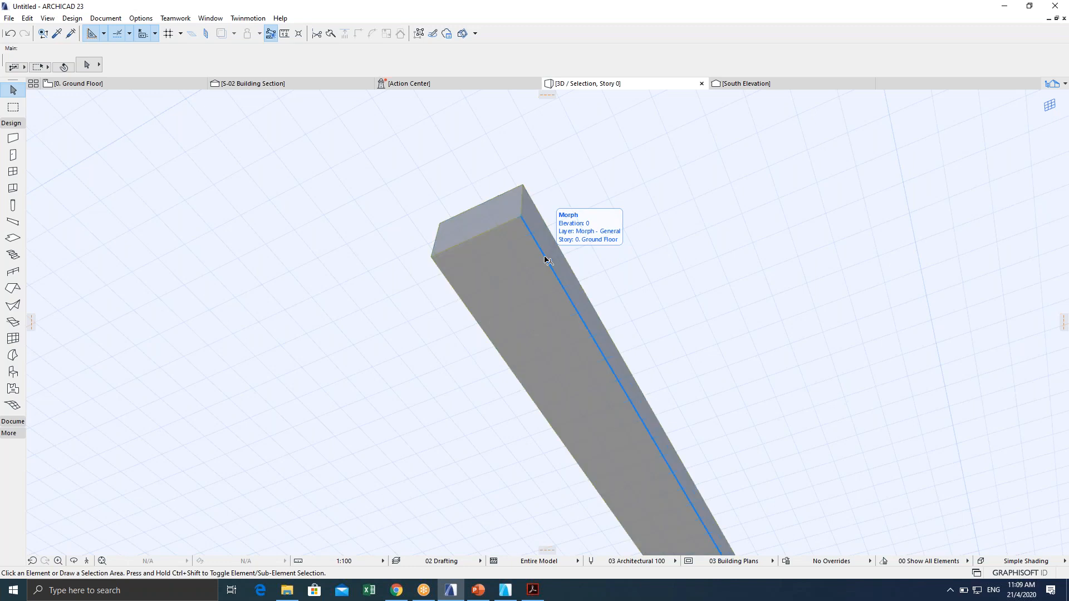
pyautogui.click(547, 262)
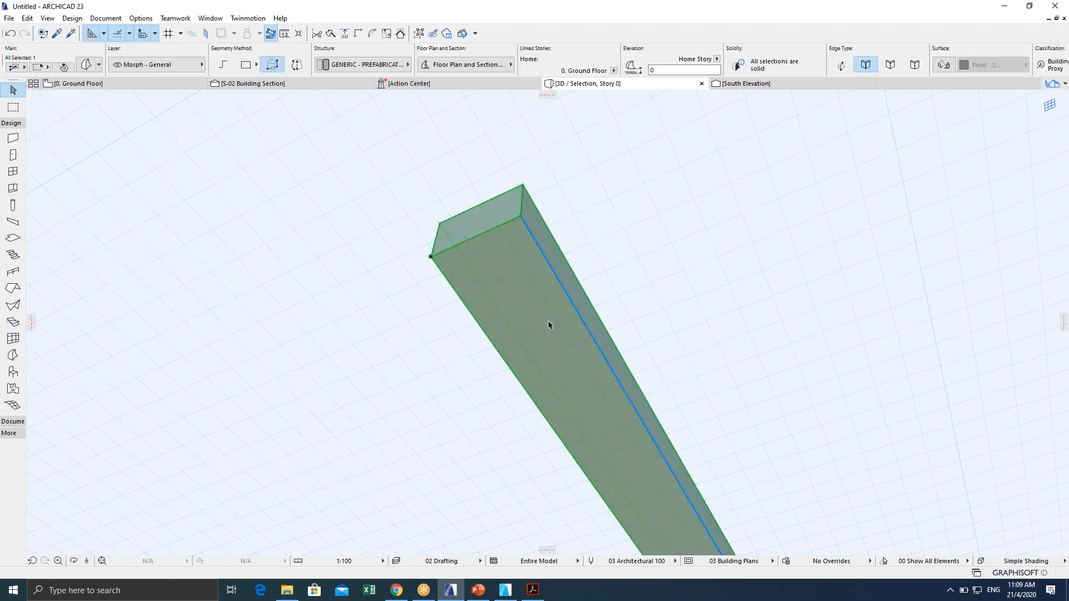
pyautogui.click(545, 259)
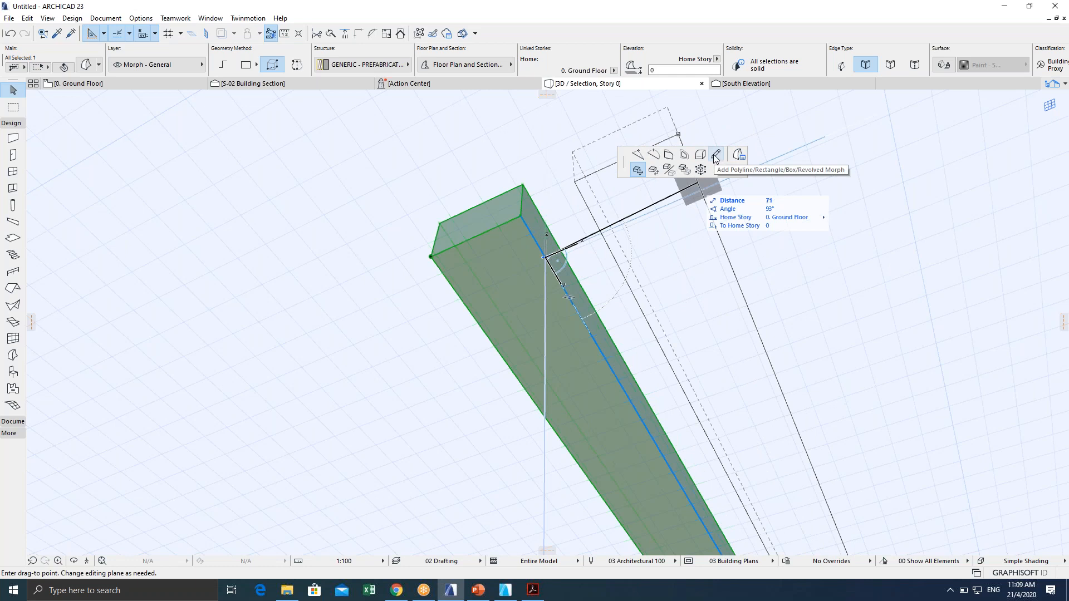
pyautogui.click(716, 156)
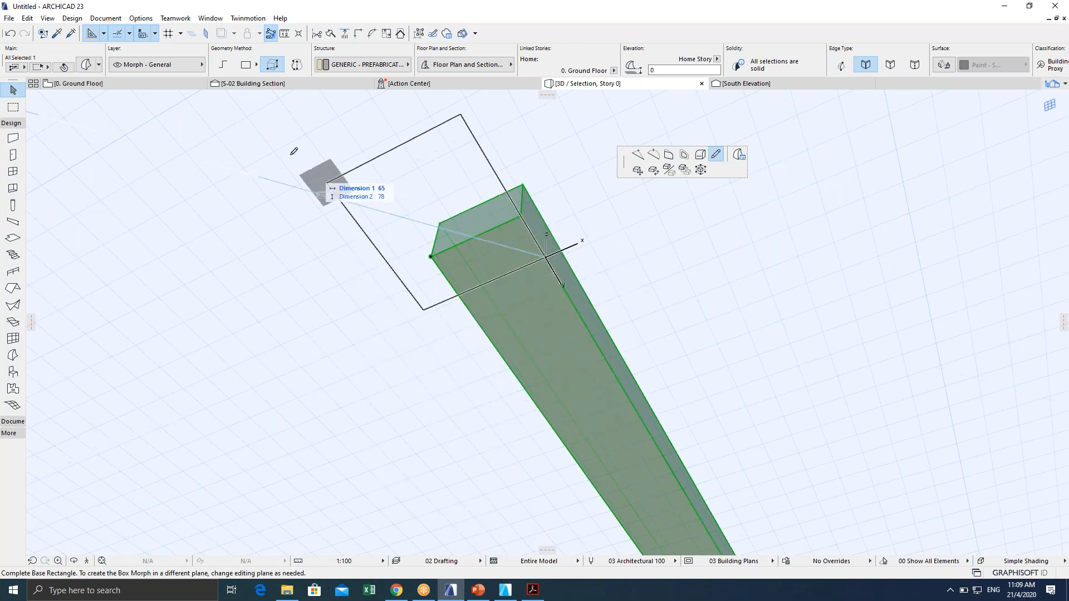
pyautogui.click(224, 66)
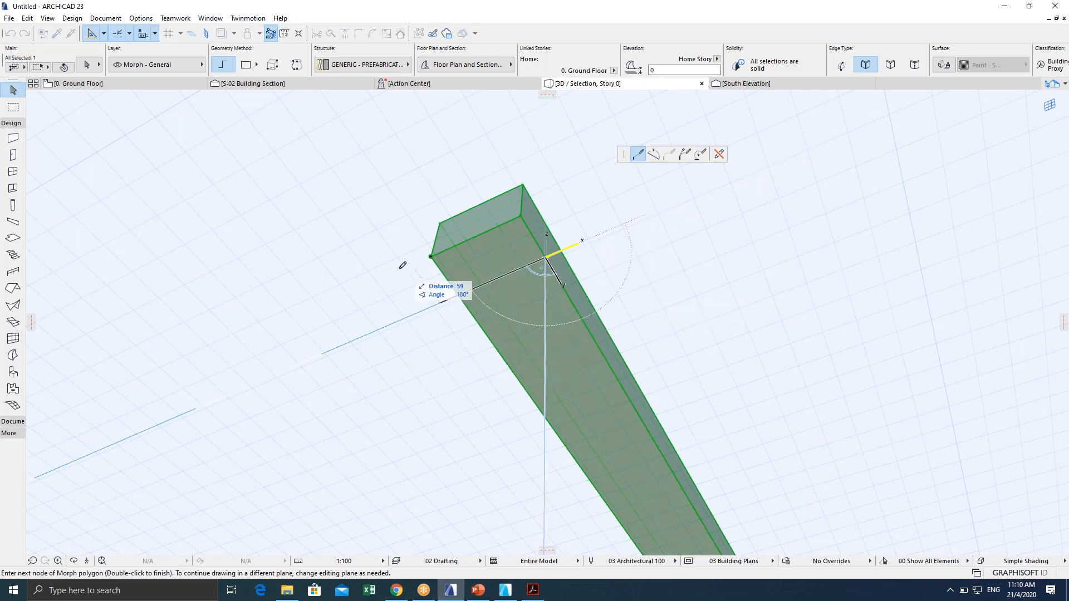
pyautogui.click(431, 256)
pyautogui.click(432, 255)
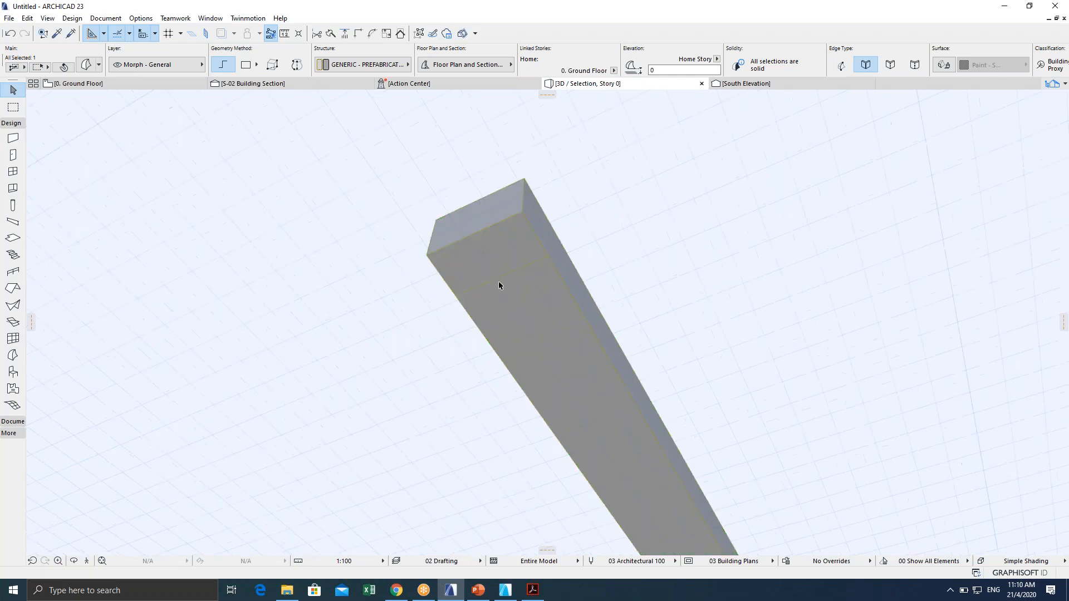
pyautogui.scroll(2, 499, 281)
pyautogui.moveTo(499, 281)
pyautogui.mouseDown(button='middle')
pyautogui.moveTo(478, 332)
pyautogui.moveTo(460, 311)
pyautogui.moveTo(494, 362)
pyautogui.moveTo(490, 345)
pyautogui.moveTo(487, 362)
pyautogui.moveTo(531, 310)
pyautogui.mouseUp(button='middle')
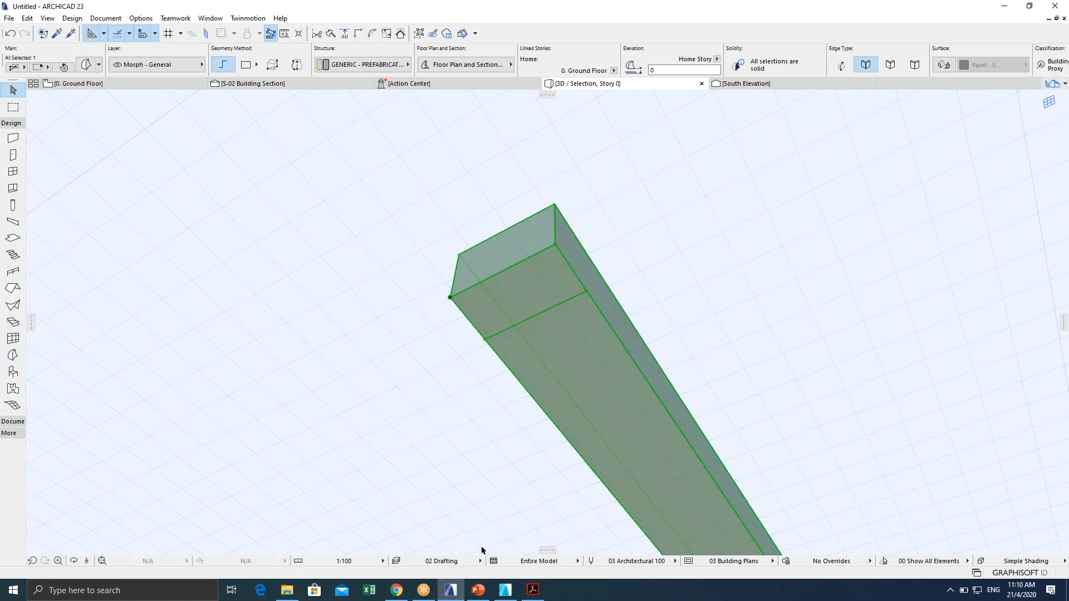
# Switch to the Chrome browser, close the WhatsApp page, and return to ARCHICAD.
pyautogui.click(397, 589)
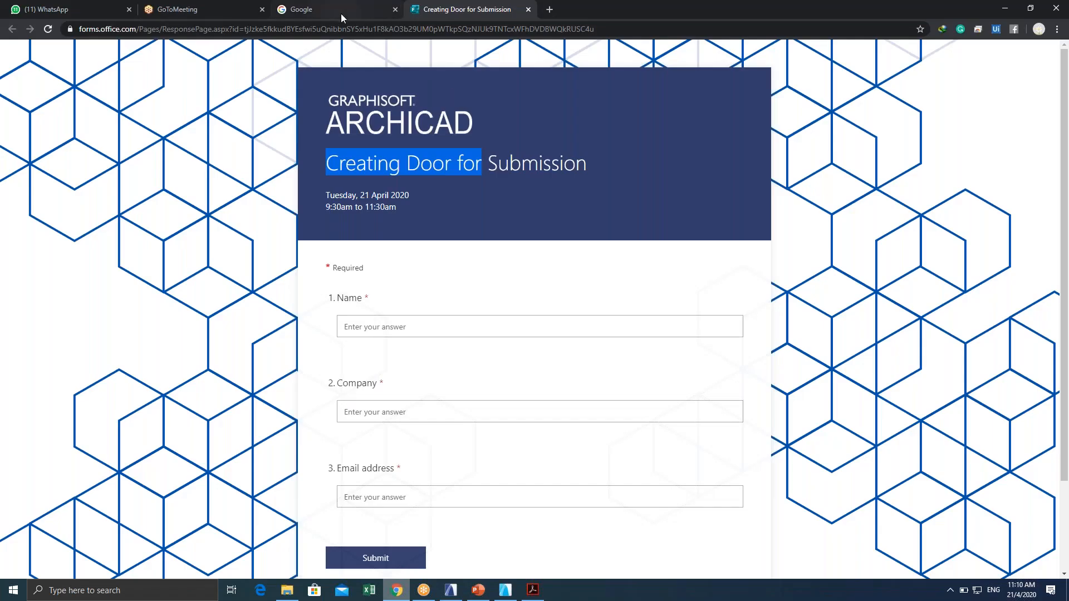
pyautogui.click(128, 10)
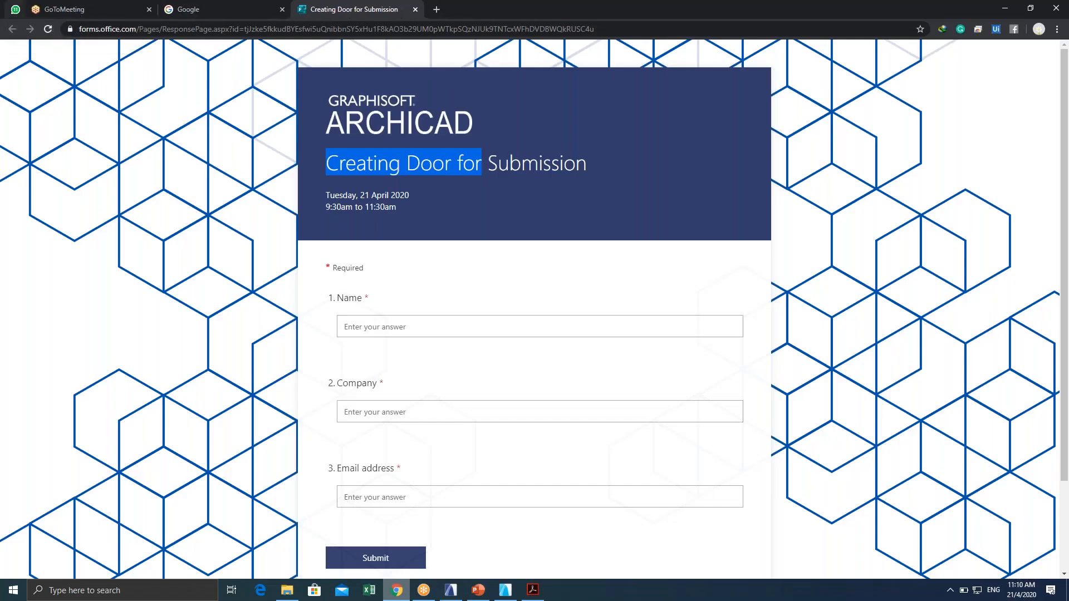
pyautogui.click(1005, 9)
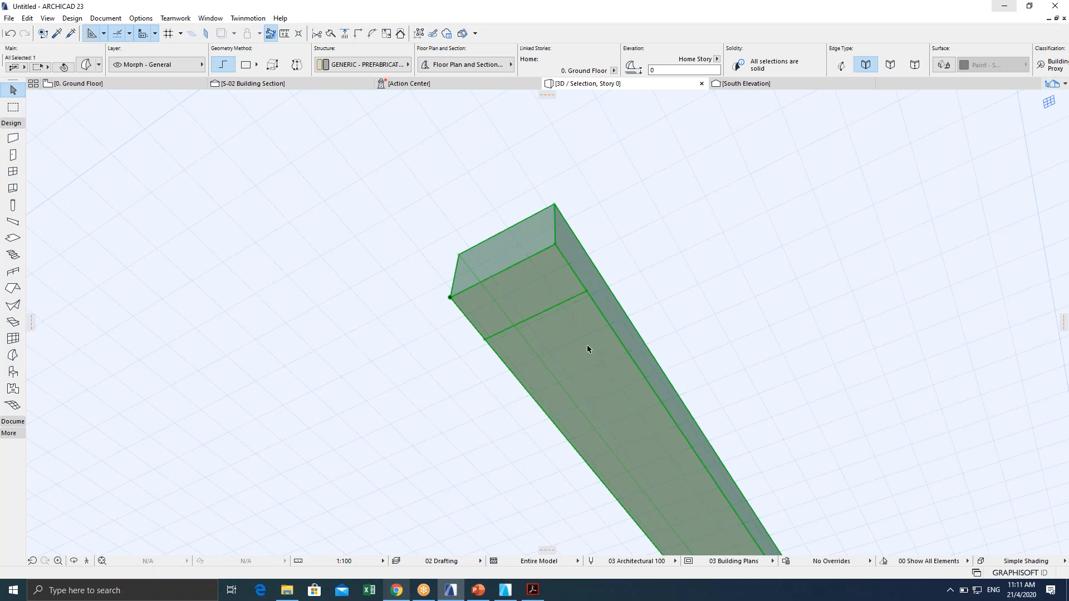
# Undo the edge added across the box morph's underside and deselect the morph.
pyautogui.hotkey('ctrl', 'z')
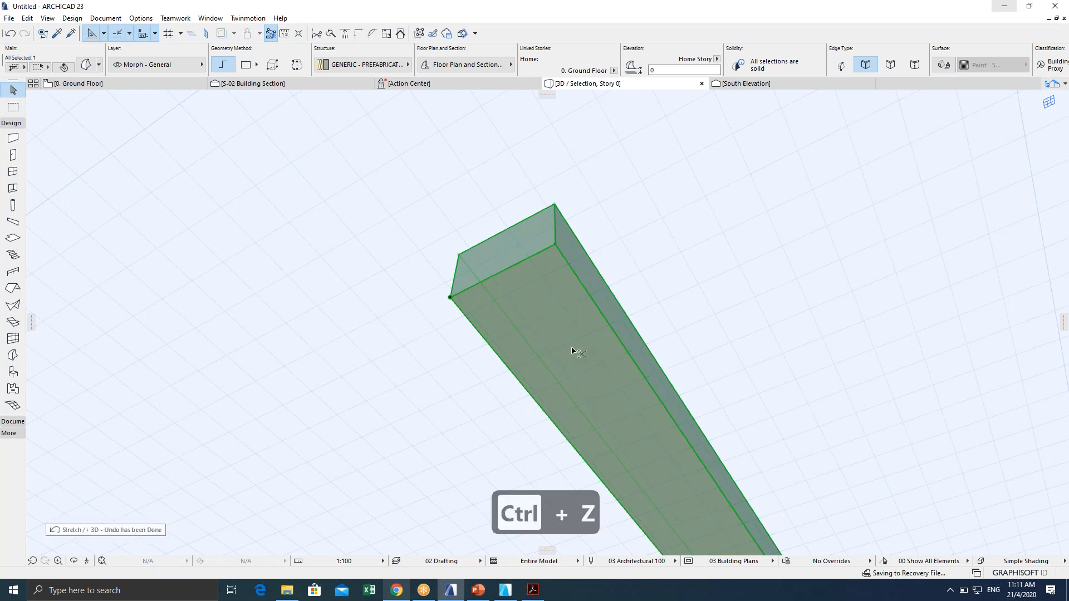
pyautogui.click(590, 292)
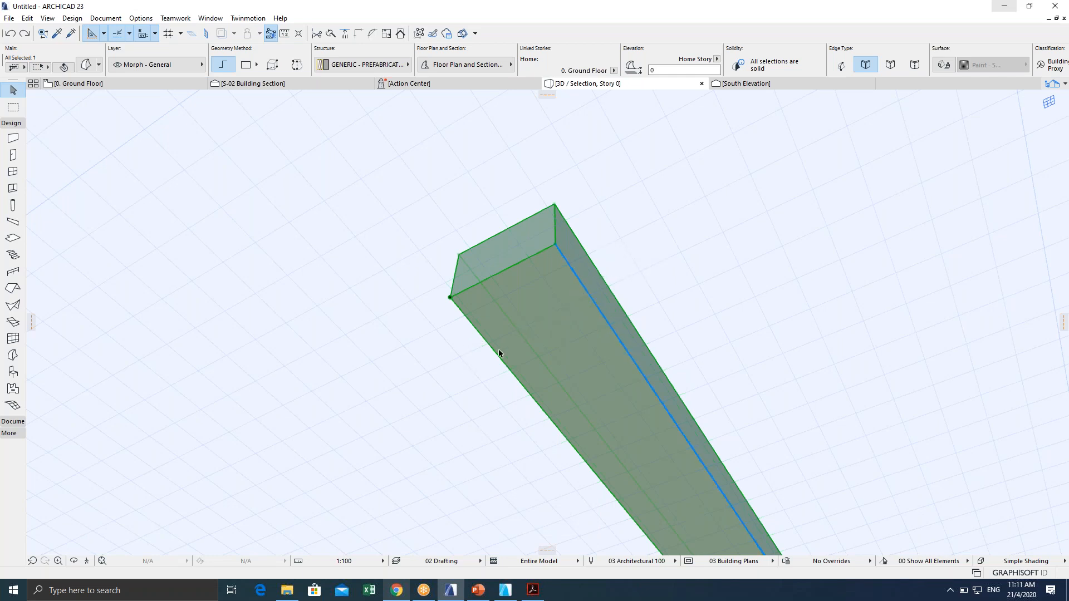
pyautogui.moveTo(522, 332); pyautogui.dragTo(440, 356, button='middle')
pyautogui.click(567, 281)
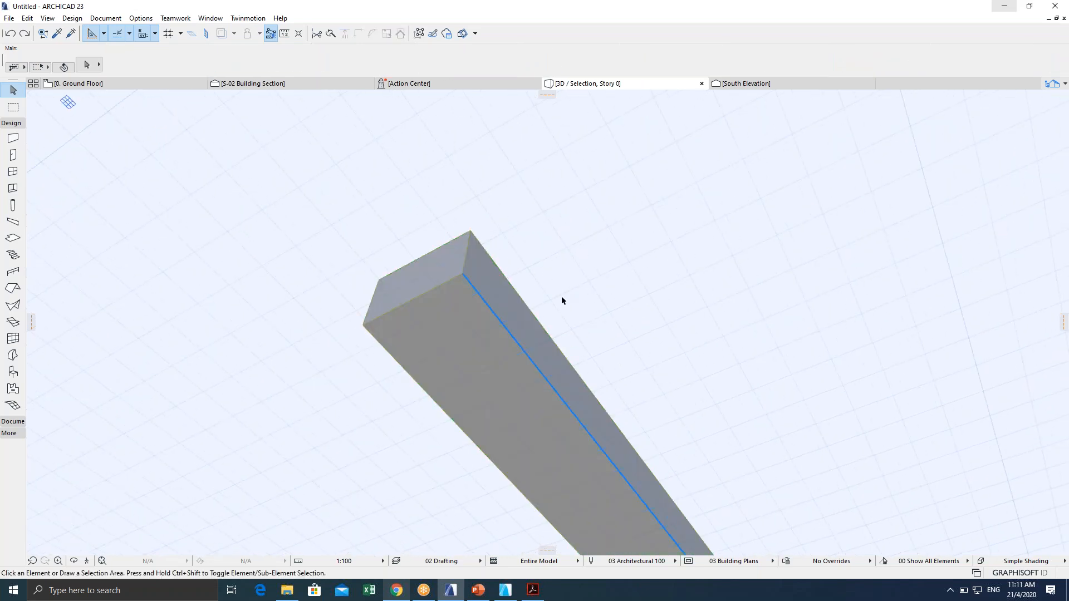
pyautogui.scroll(-4, 549, 309)
pyautogui.keyDown('shift'); pyautogui.moveTo(550, 318); pyautogui.dragTo(523, 310, button='middle'); pyautogui.keyUp('shift')
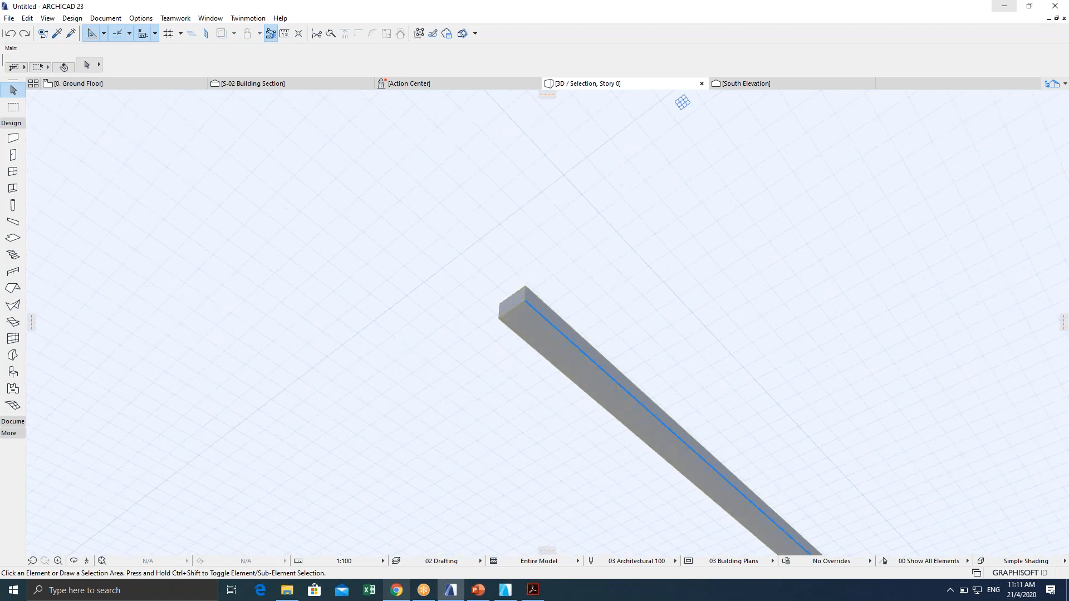
pyautogui.scroll(2, 519, 310)
# Draw a perpendicular polyline edge about 44 mm long between the two long underside edges of the box morph, close to its end.
pyautogui.click(547, 317)
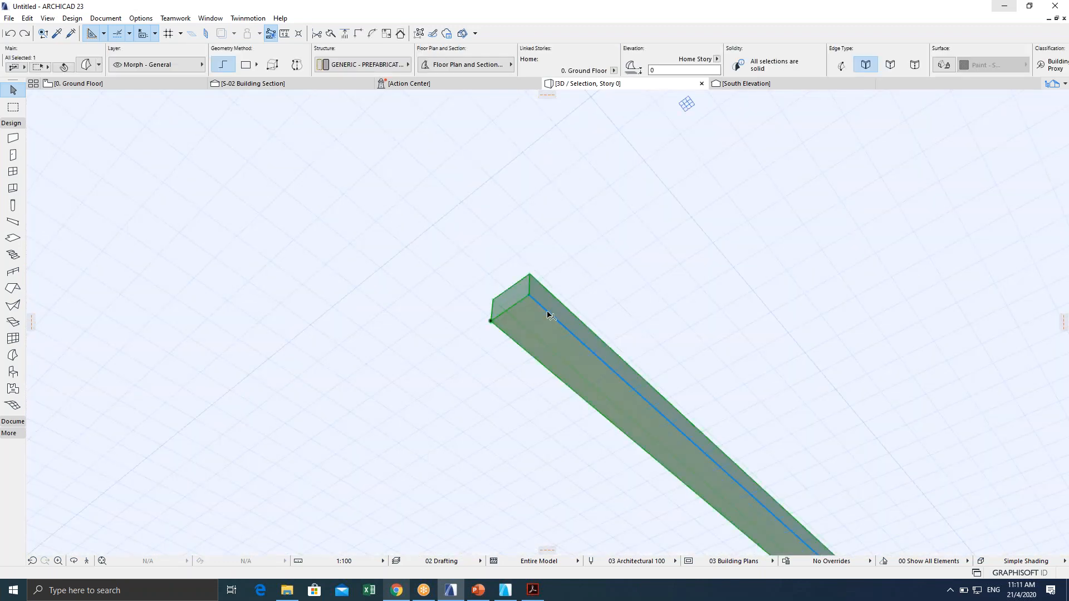
pyautogui.click(548, 312)
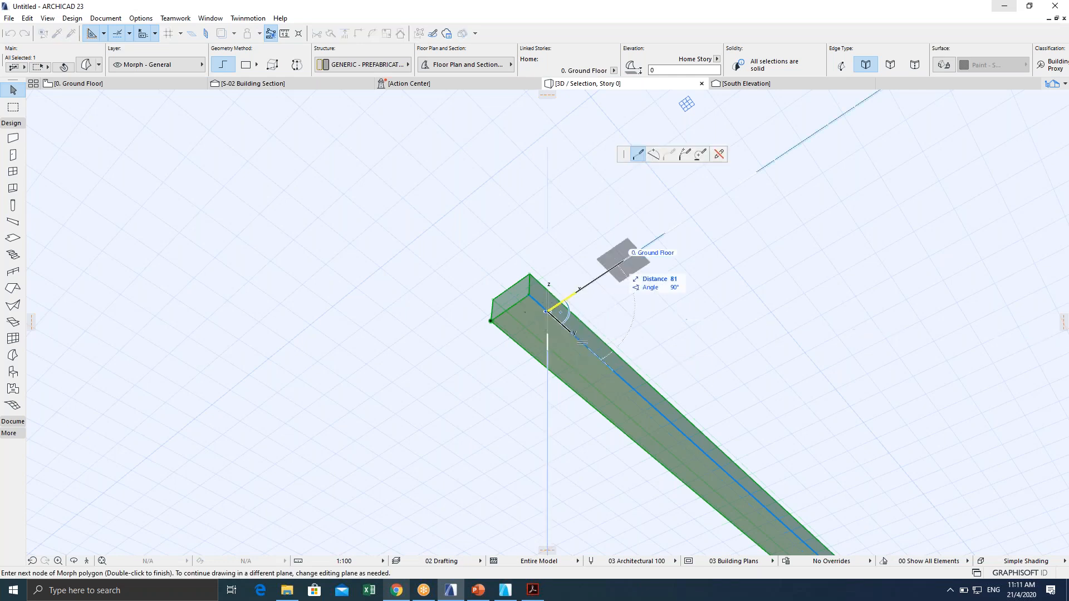
pyautogui.click(718, 155)
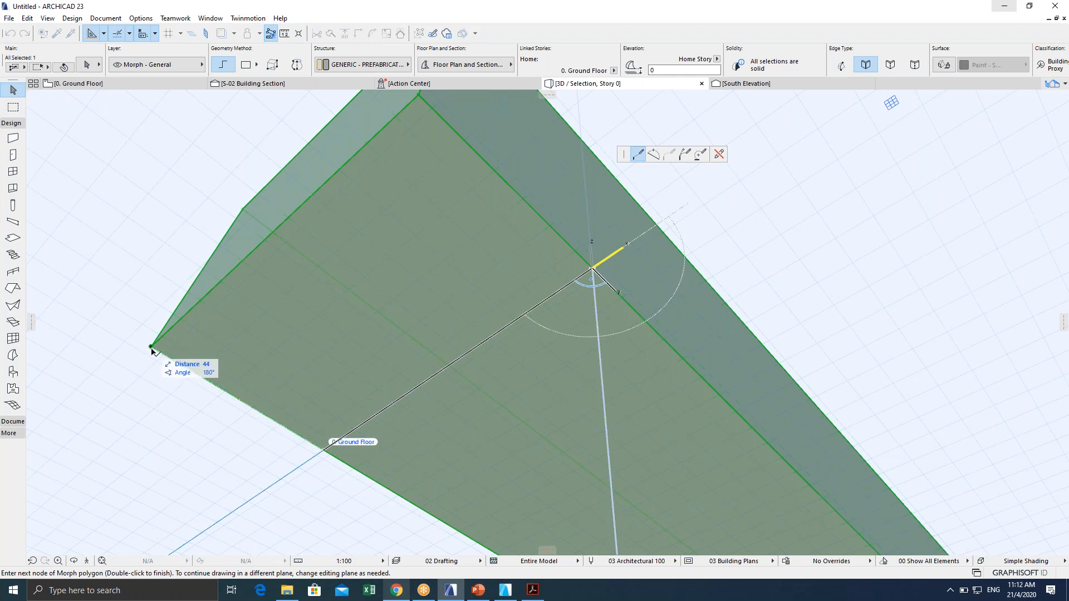
pyautogui.doubleClick(325, 452)
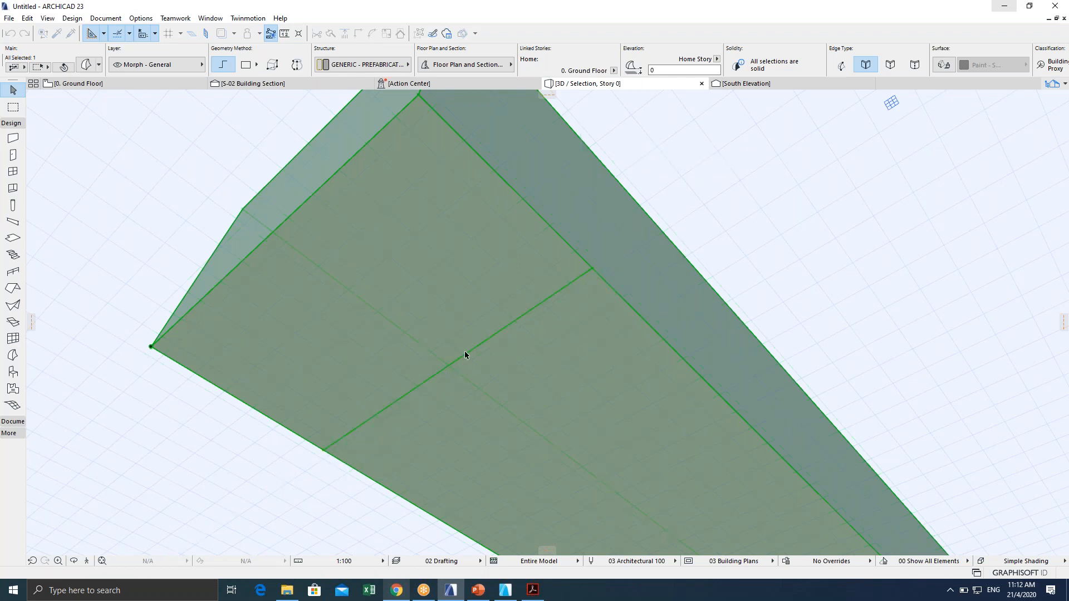
# Select the box morph again and turn on Quick Selection for picking its faces.
pyautogui.scroll(-5, 454, 398)
pyautogui.scroll(5, 470, 374)
pyautogui.scroll(-5, 449, 382)
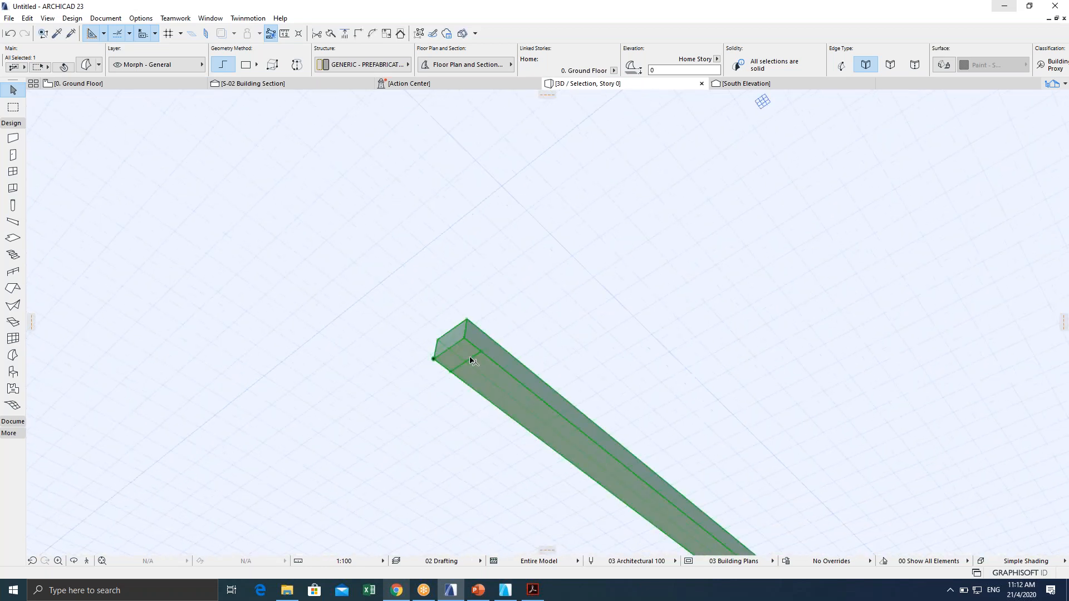
pyautogui.scroll(4, 474, 362)
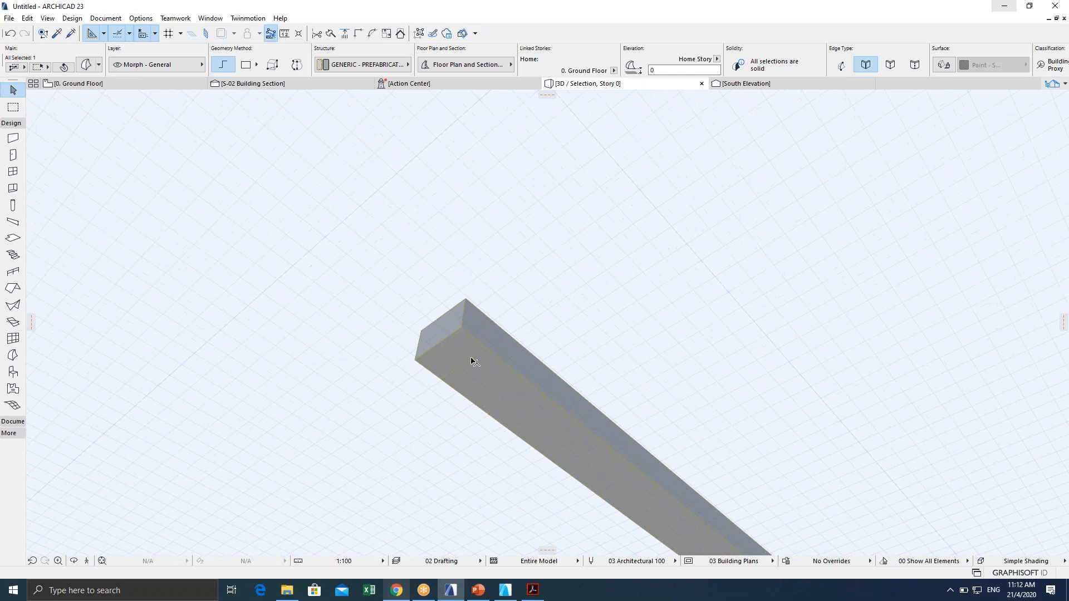
pyautogui.scroll(1, 471, 361)
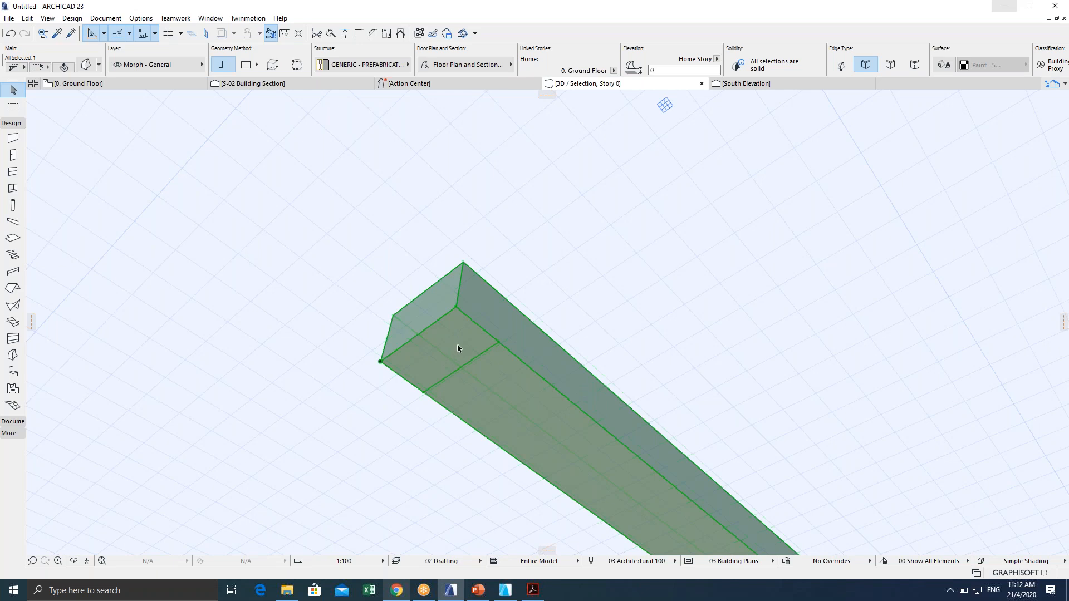
pyautogui.press('Escape')
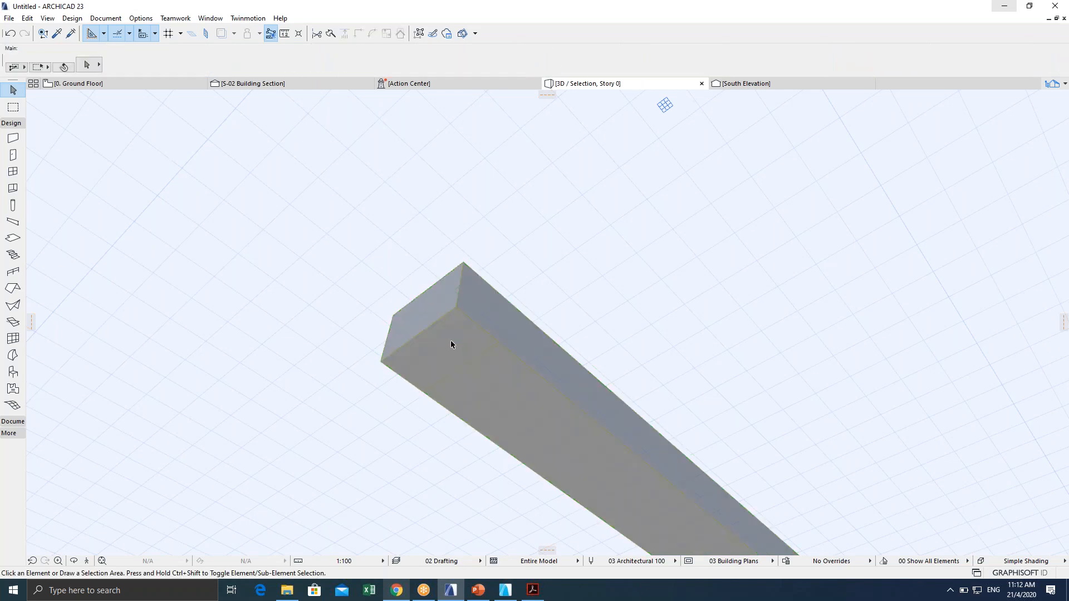
pyautogui.click(451, 341)
pyautogui.press('Escape')
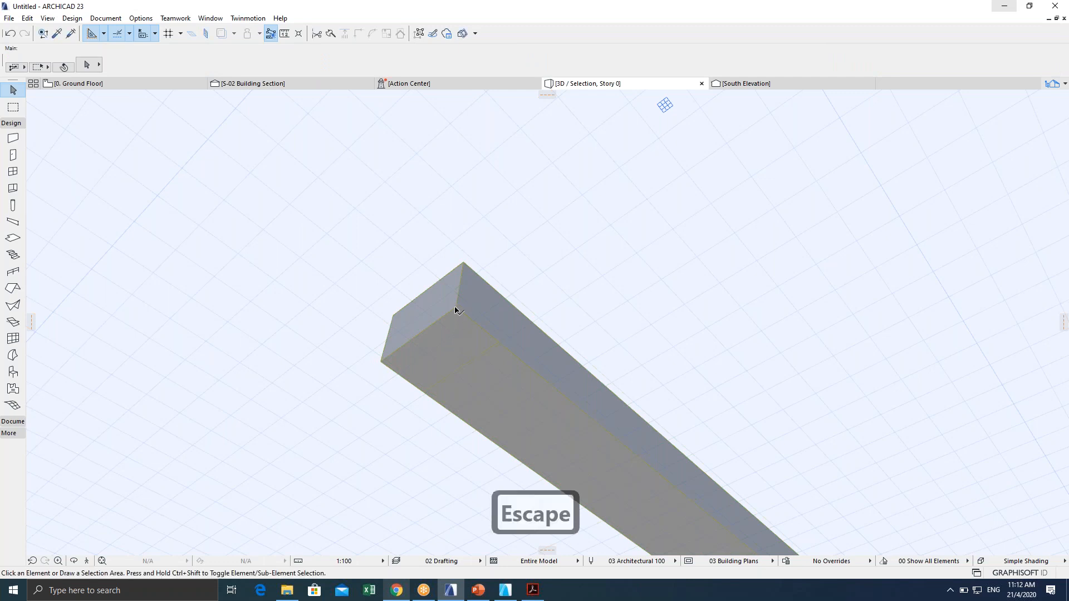
pyautogui.click(455, 326)
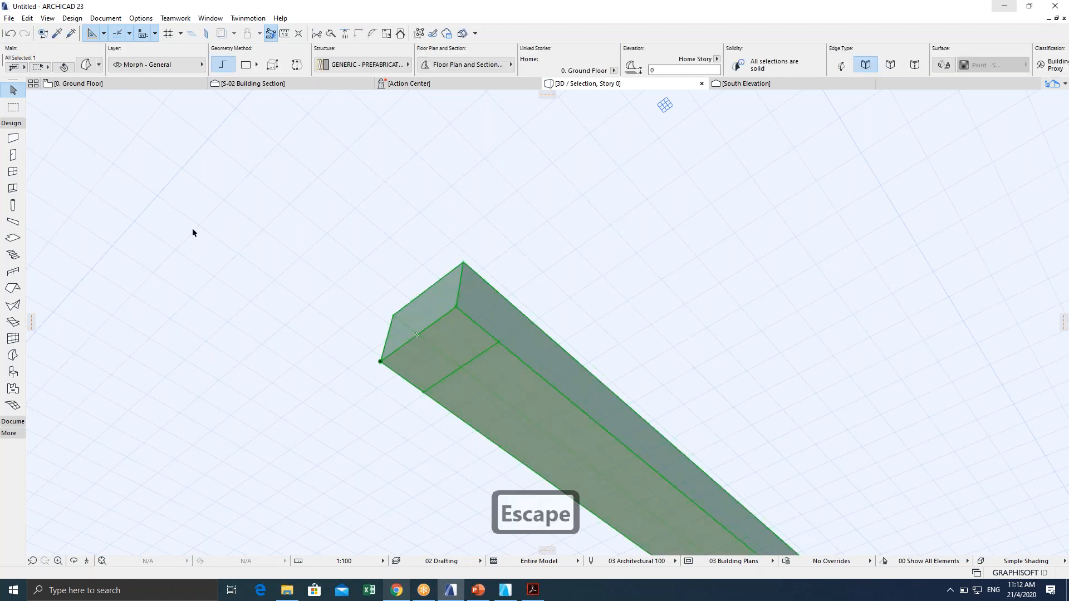
pyautogui.click(63, 68)
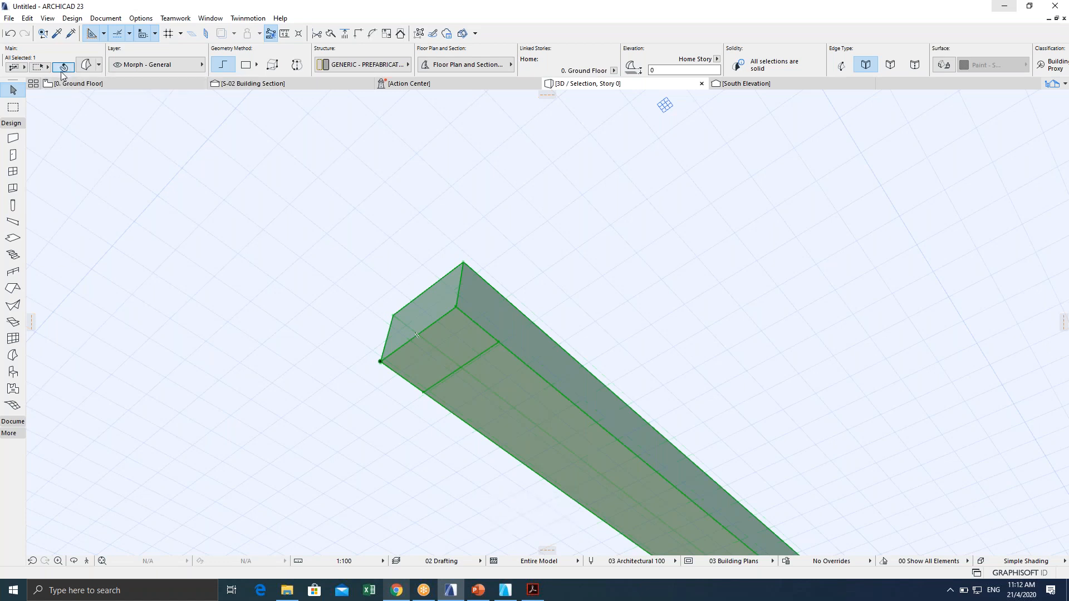
pyautogui.click(447, 334)
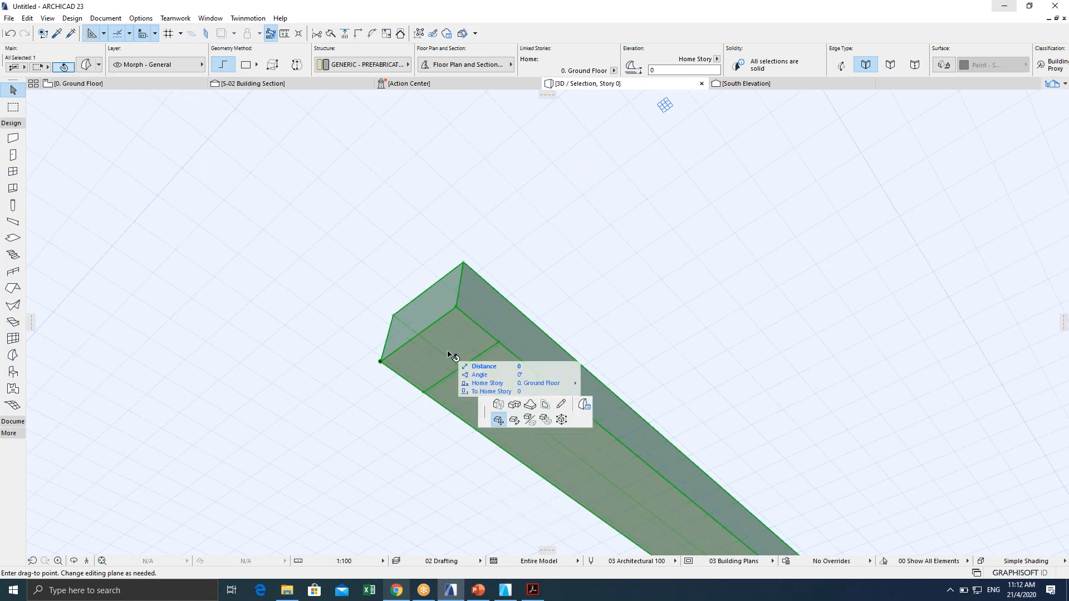
pyautogui.press('Escape')
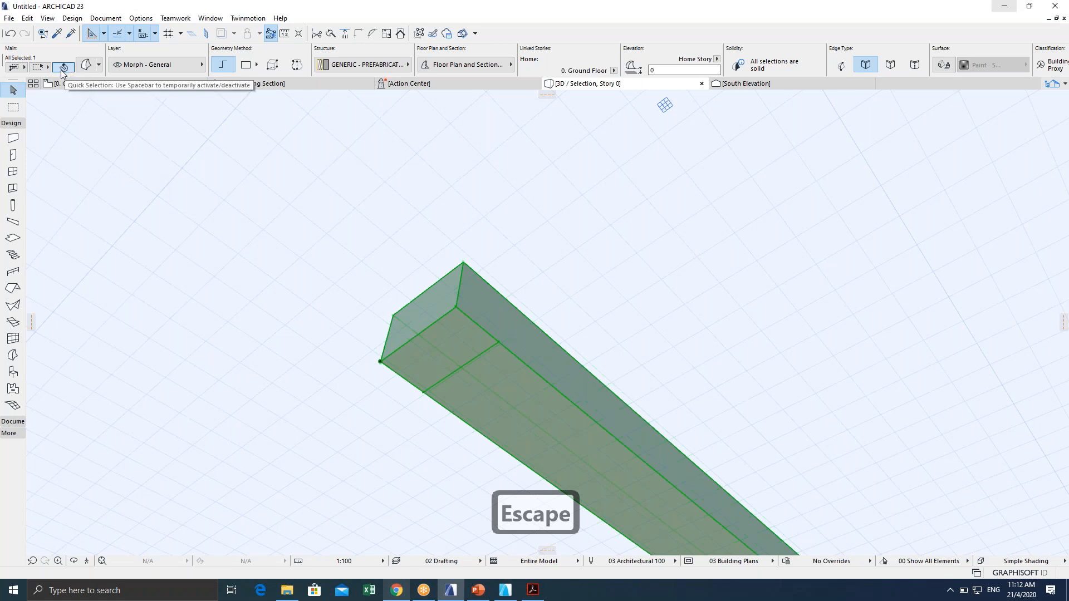
# Push/pull the small divided face at the end of the box morph's underside 50 mm downward.
pyautogui.click(455, 346)
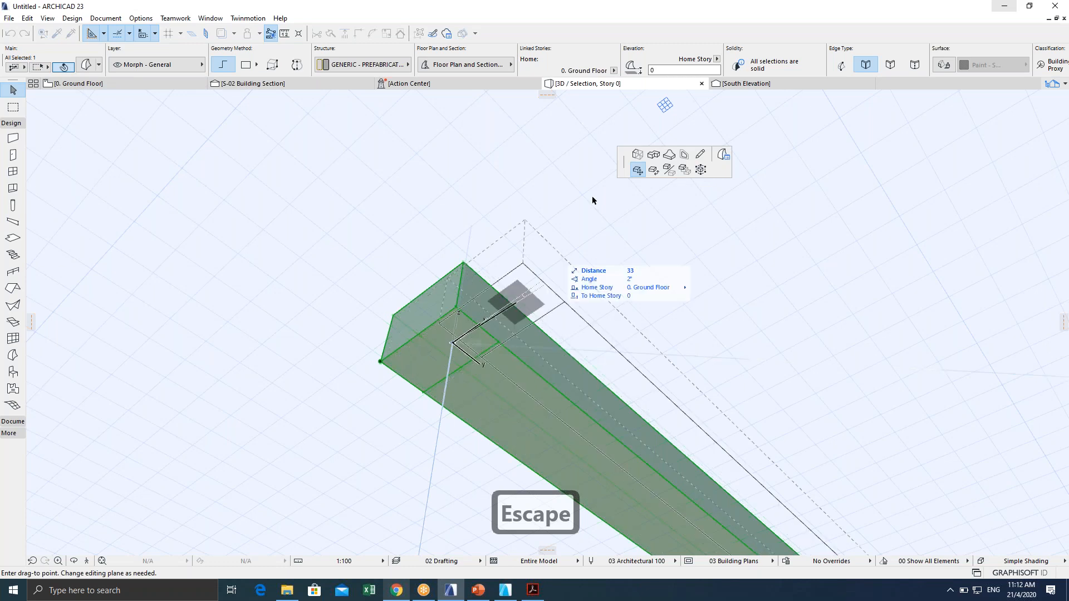
pyautogui.click(639, 160)
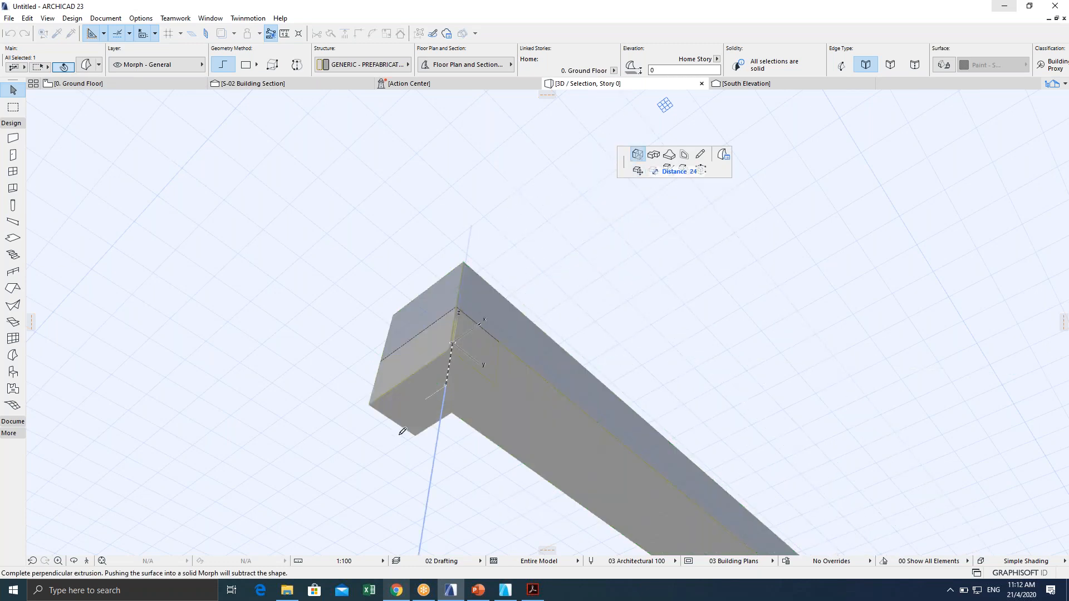
pyautogui.scroll(-3, 411, 439)
pyautogui.moveTo(412, 438); pyautogui.dragTo(417, 379, button='middle')
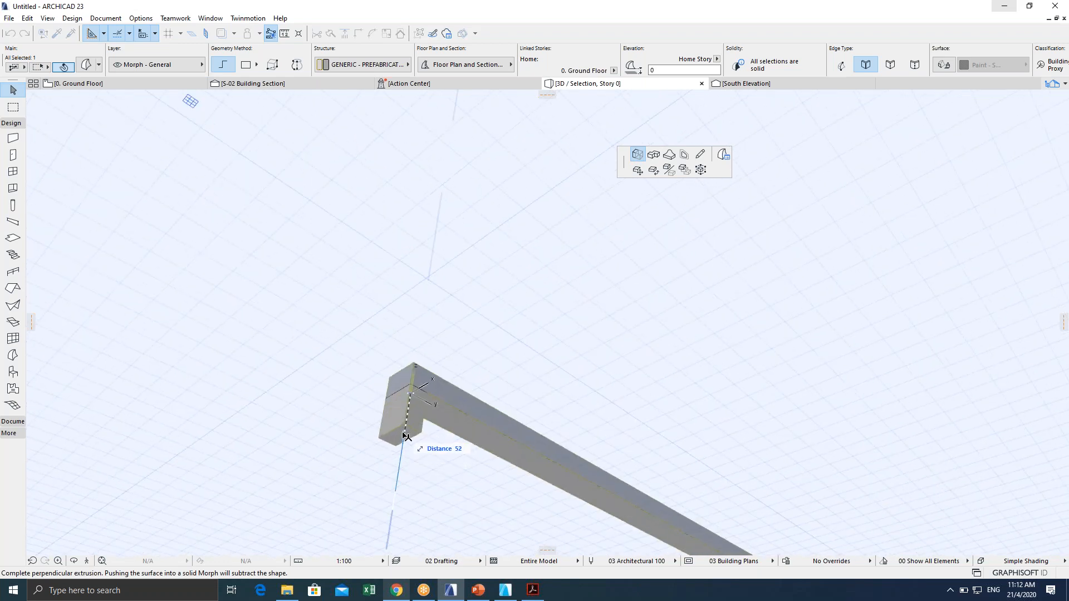
pyautogui.press('Tab')
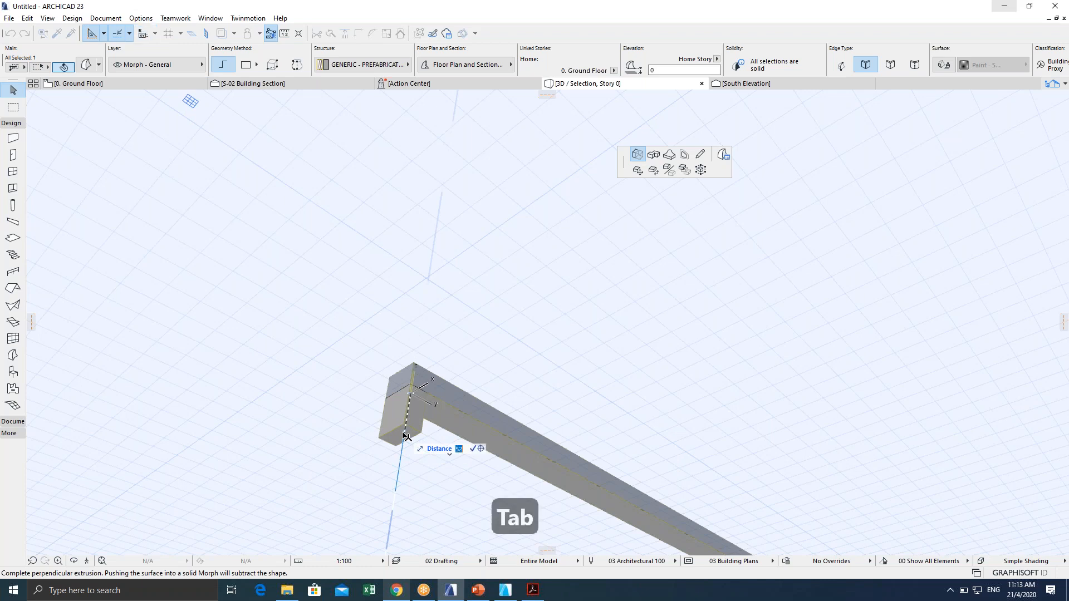
pyautogui.write('50')
pyautogui.press('Tab')
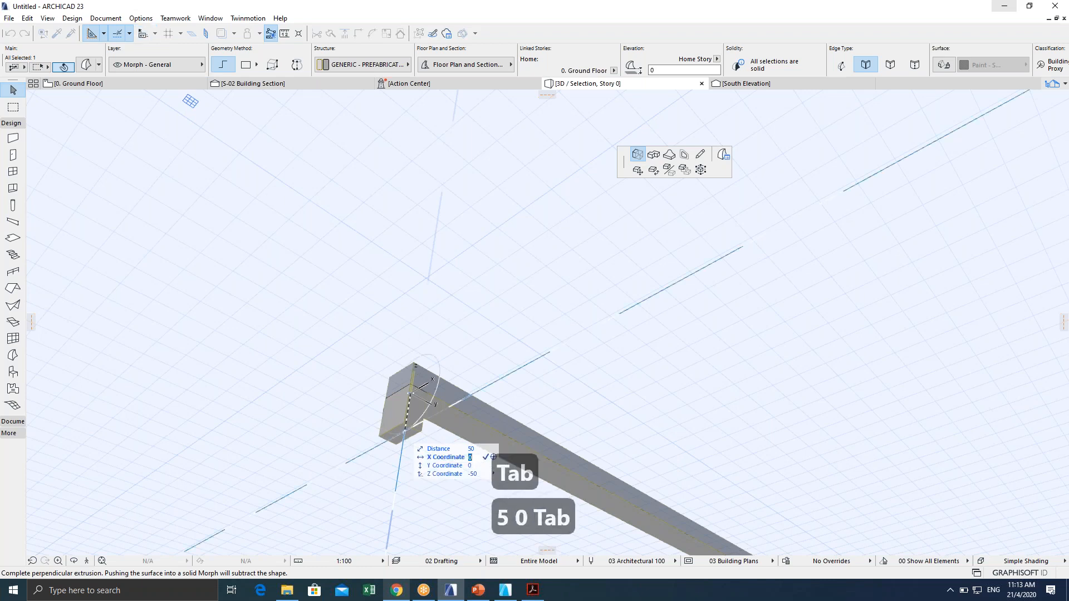
pyautogui.press('Return')
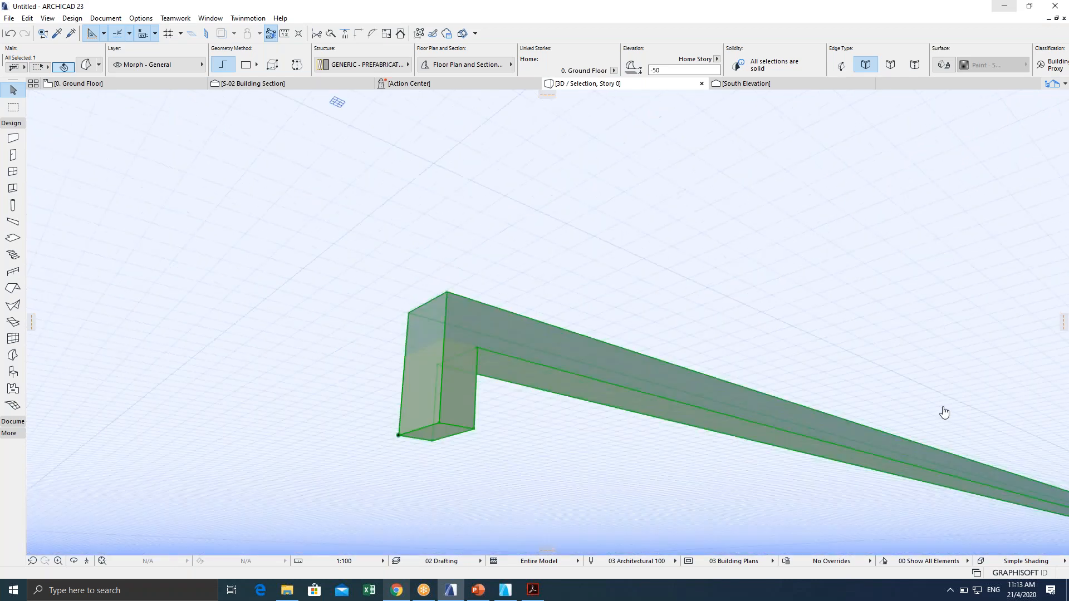
pyautogui.keyDown('shift'); pyautogui.moveTo(551, 449); pyautogui.dragTo(478, 413, button='middle'); pyautogui.keyUp('shift')
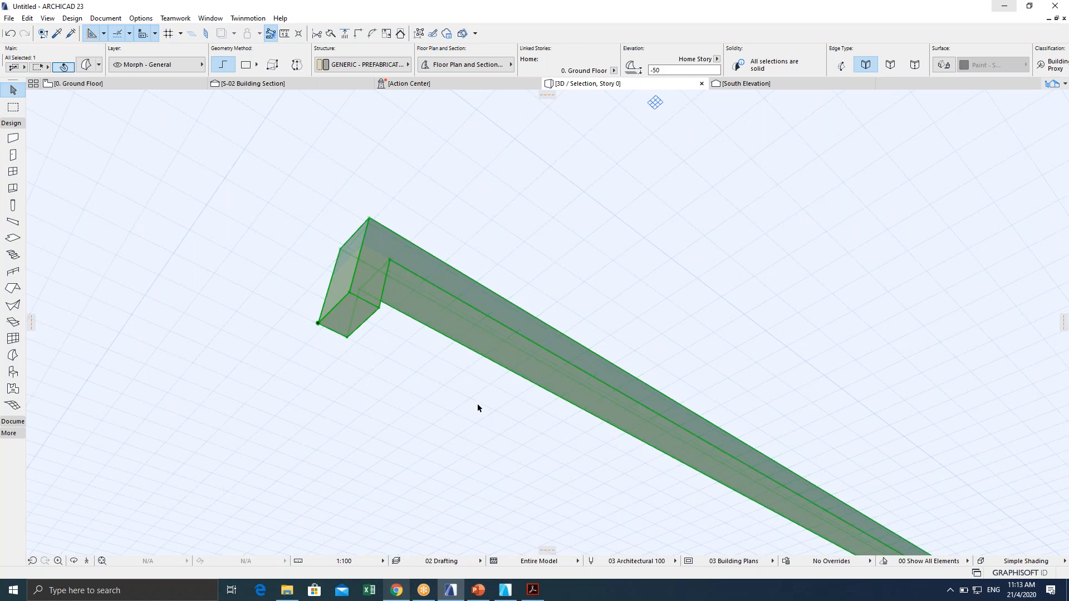
pyautogui.scroll(-6, 478, 397)
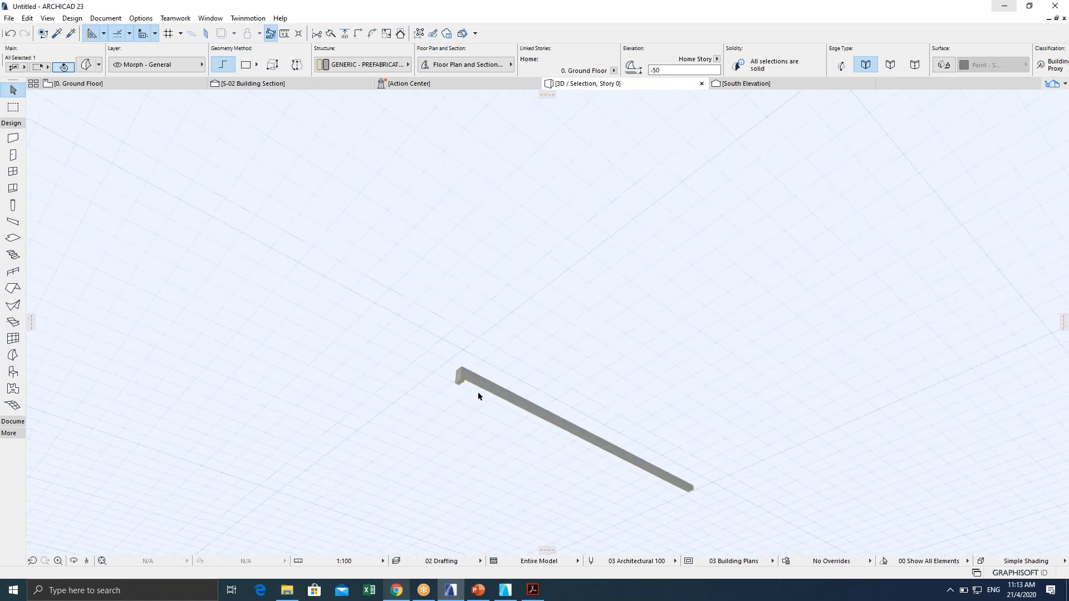
pyautogui.keyDown('shift'); pyautogui.moveTo(478, 396); pyautogui.dragTo(733, 440, button='middle'); pyautogui.keyUp('shift')
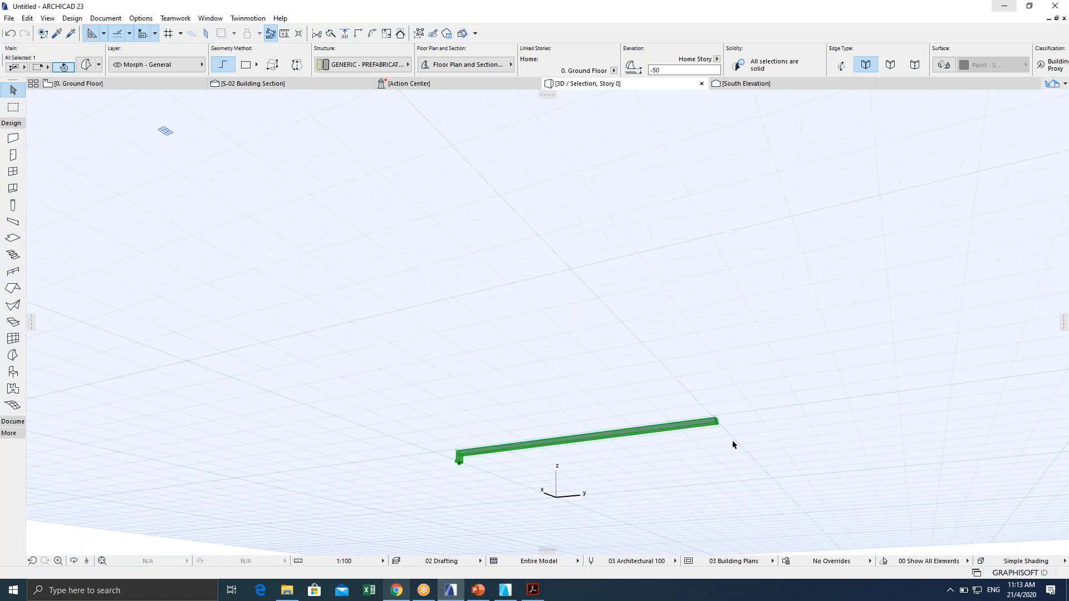
pyautogui.scroll(7, 733, 440)
pyautogui.keyDown('shift'); pyautogui.moveTo(701, 401); pyautogui.dragTo(699, 395, button='middle'); pyautogui.keyUp('shift')
pyautogui.moveTo(646, 358); pyautogui.dragTo(679, 437, button='middle')
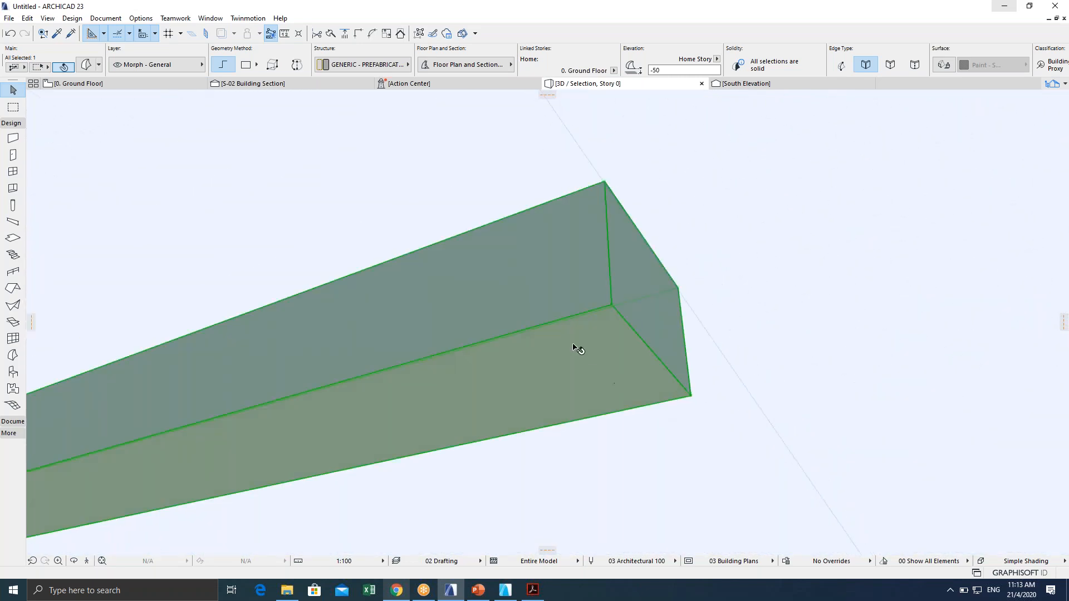
pyautogui.click(513, 335)
pyautogui.click(557, 387)
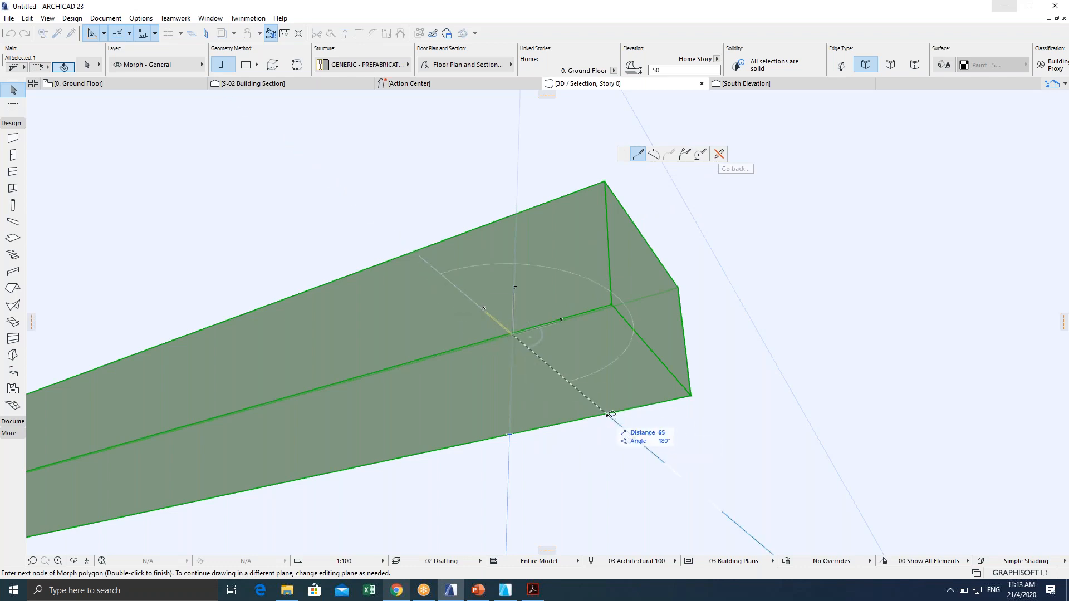
pyautogui.click(607, 412)
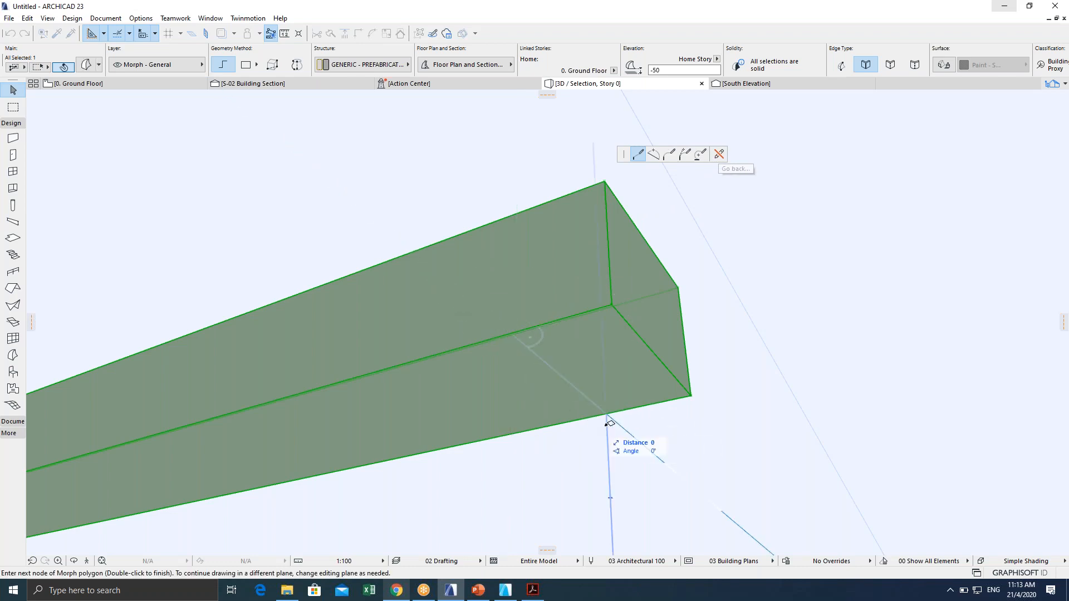
pyautogui.scroll(-5, 609, 345)
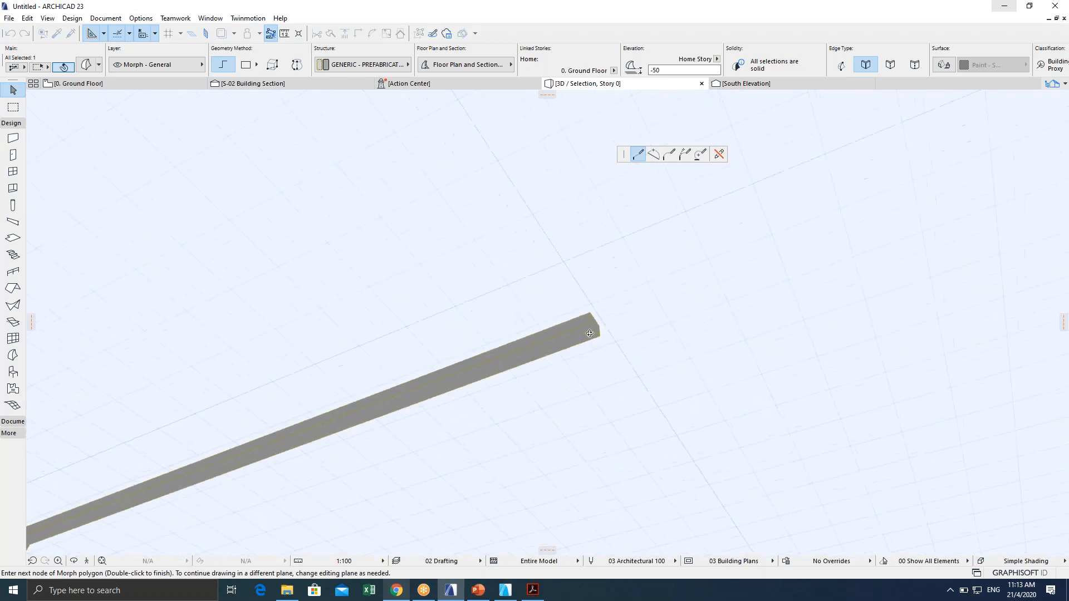
pyautogui.scroll(5, 591, 334)
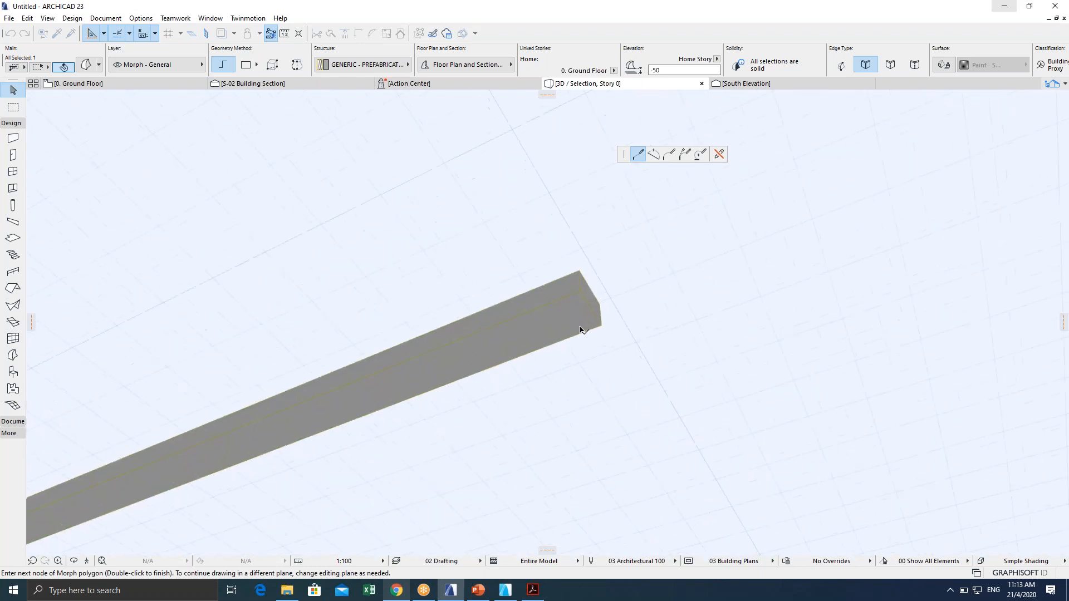
pyautogui.scroll(4, 580, 332)
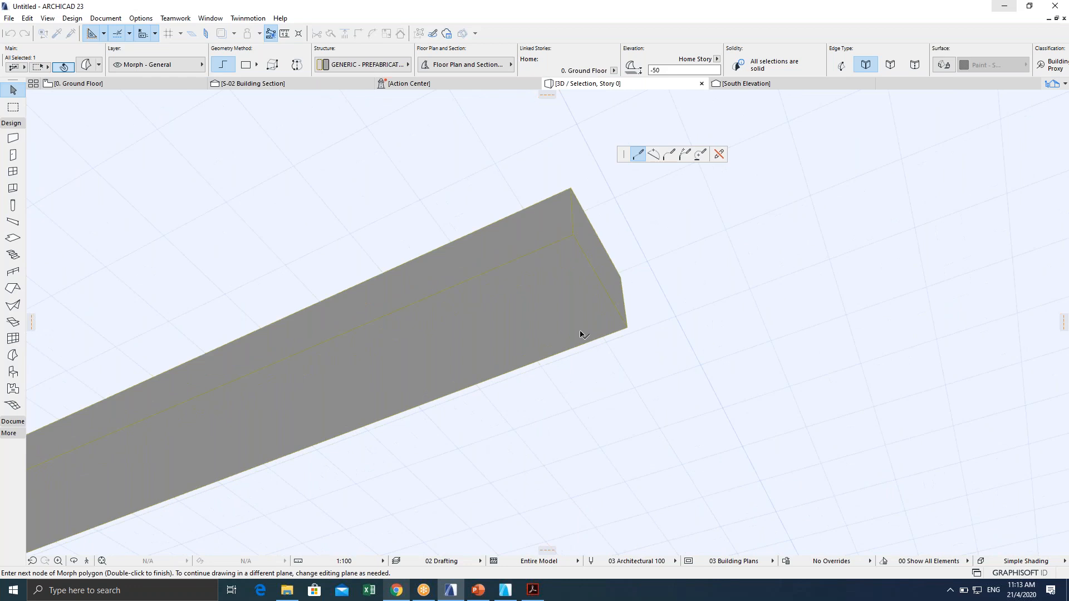
pyautogui.scroll(-2, 574, 445)
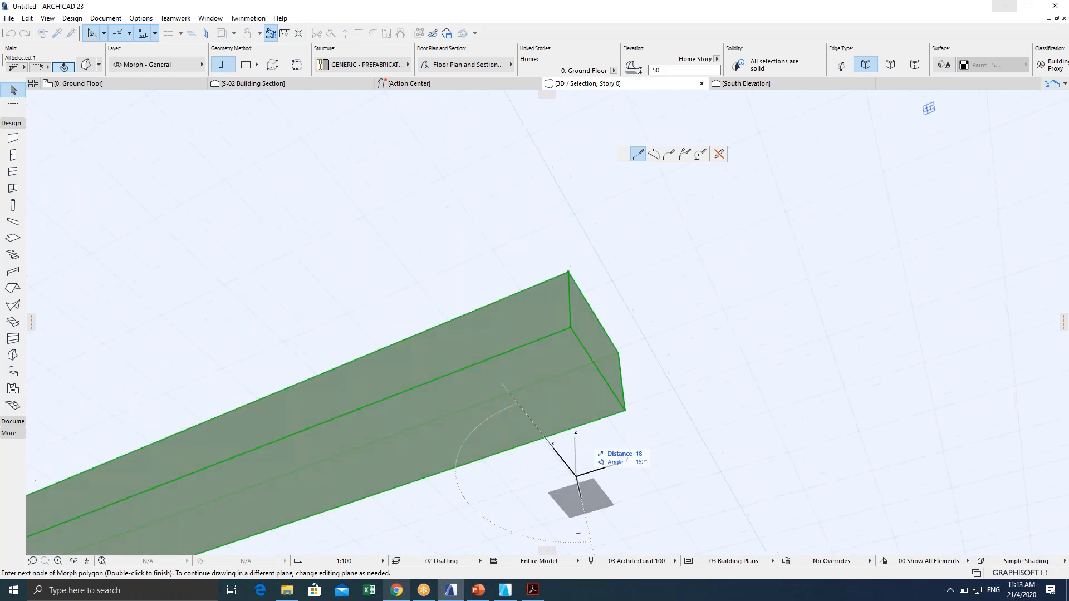
pyautogui.press('Escape')
pyautogui.press('Escape')
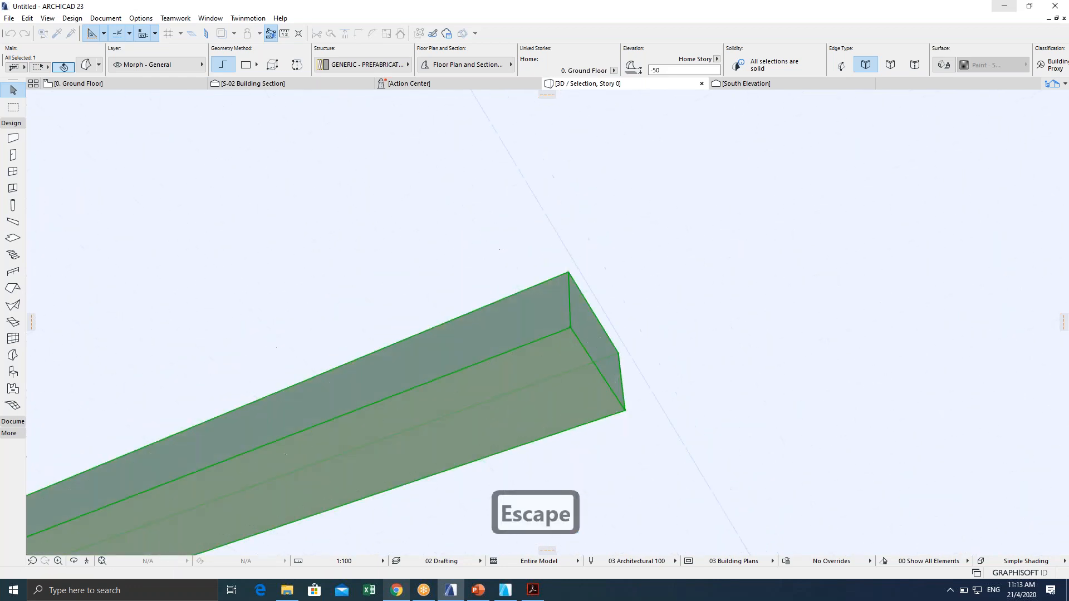
# Draw a perpendicular polyline edge between the two long underside edges of the morph, close to its other, still straight end.
pyautogui.click(498, 359)
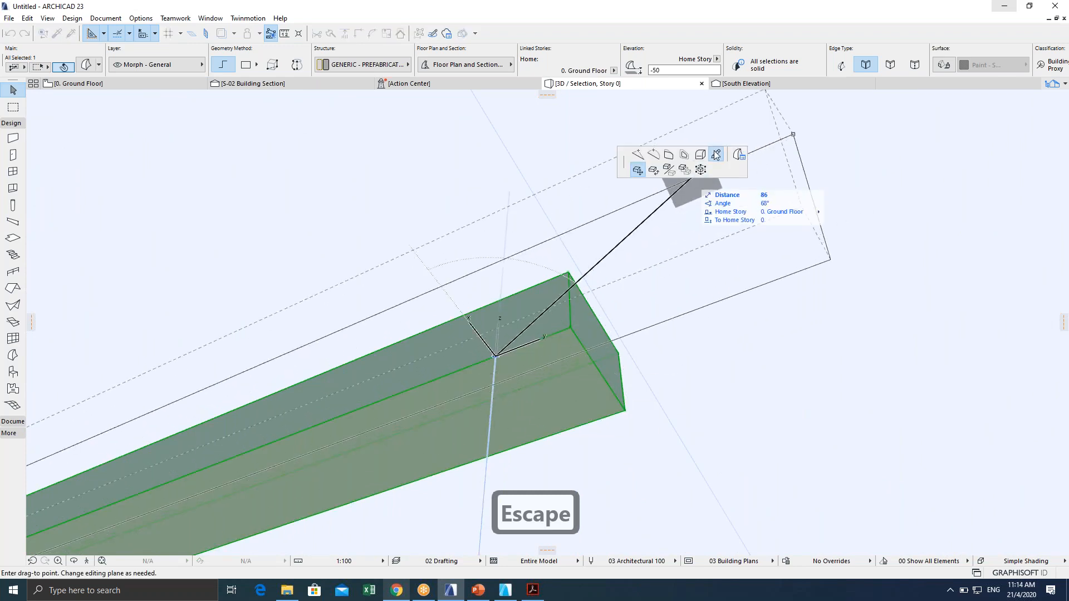
pyautogui.click(717, 154)
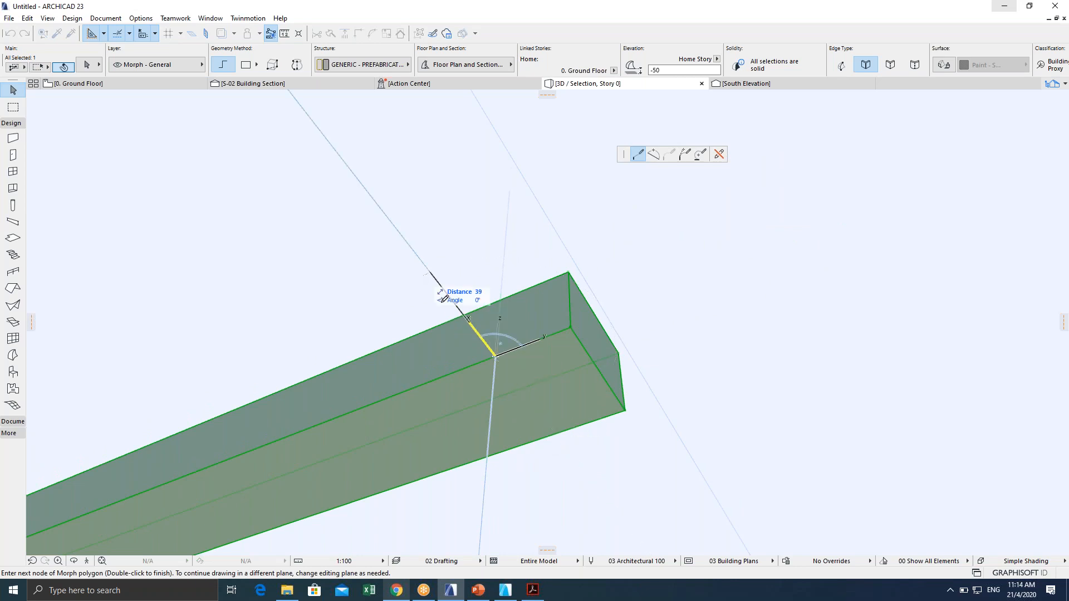
pyautogui.click(560, 429)
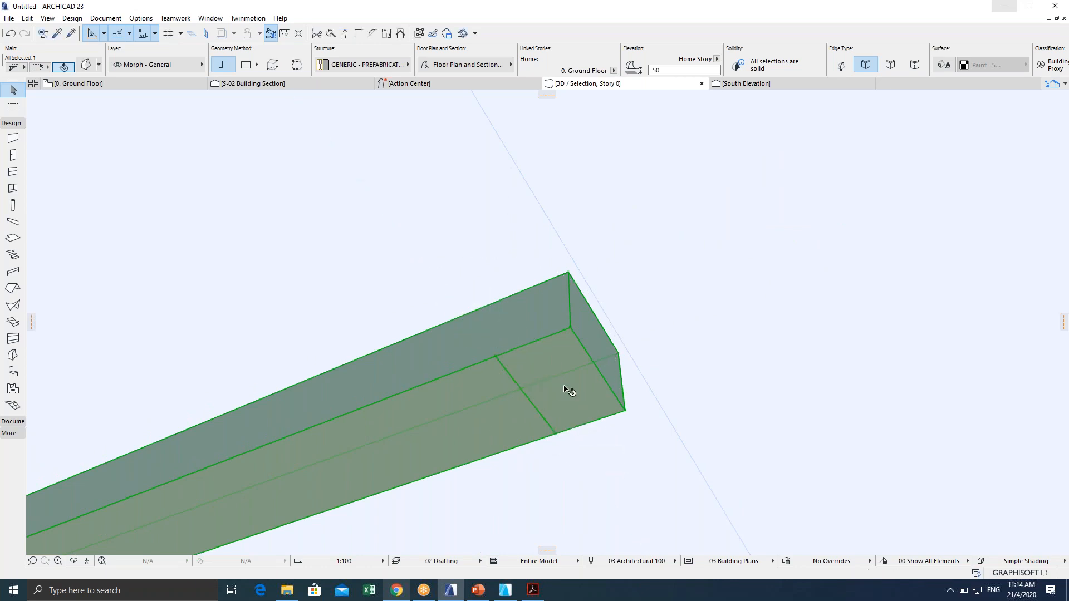
# Push/pull the newly divided underside face at the morph's second end 50 mm downward.
pyautogui.click(64, 69)
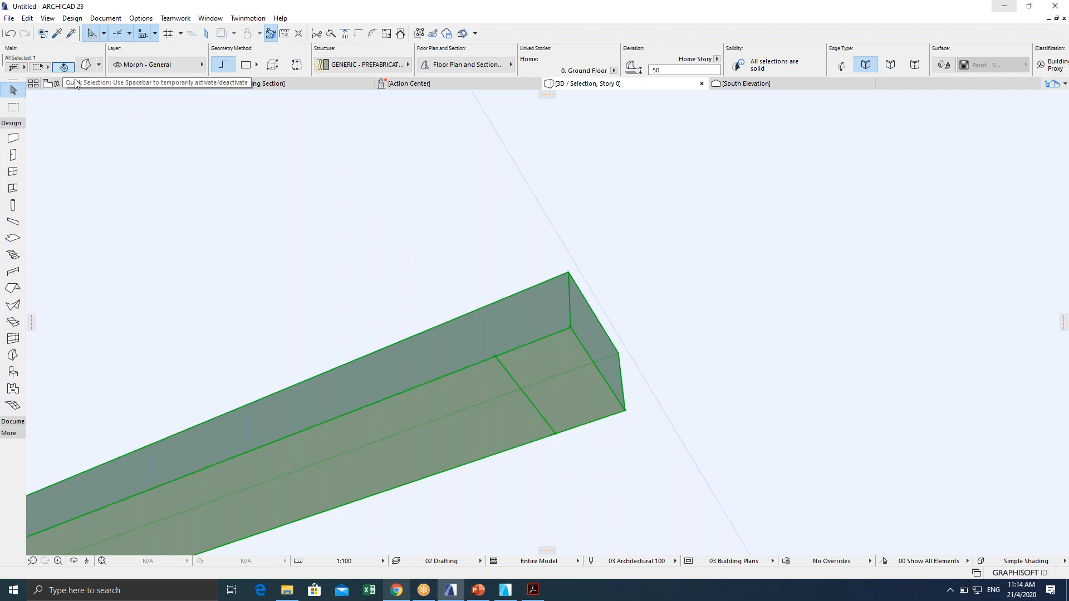
pyautogui.click(577, 410)
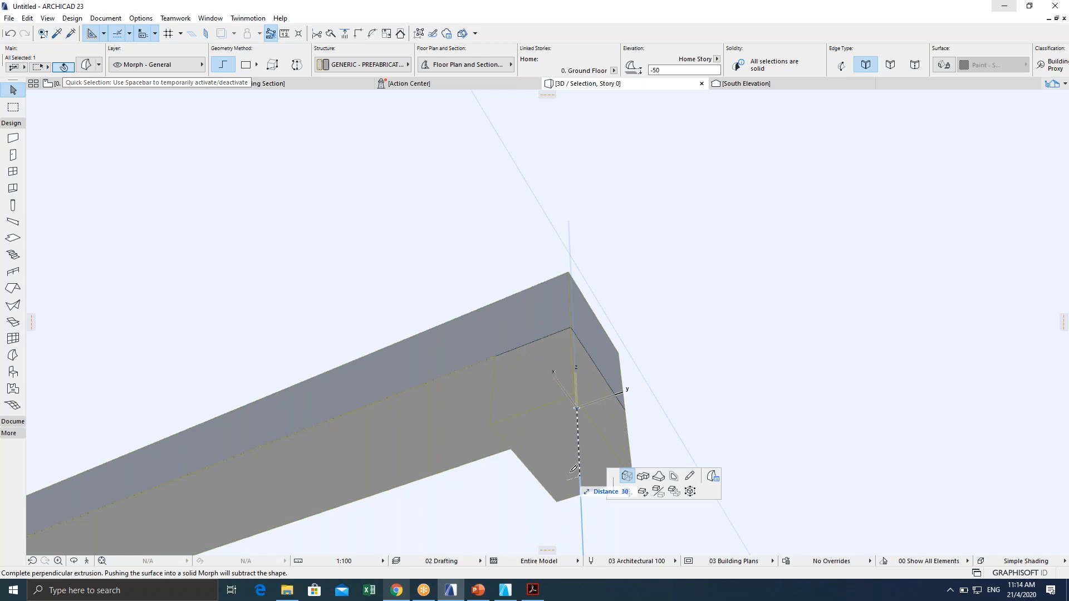
pyautogui.scroll(-6, 568, 400)
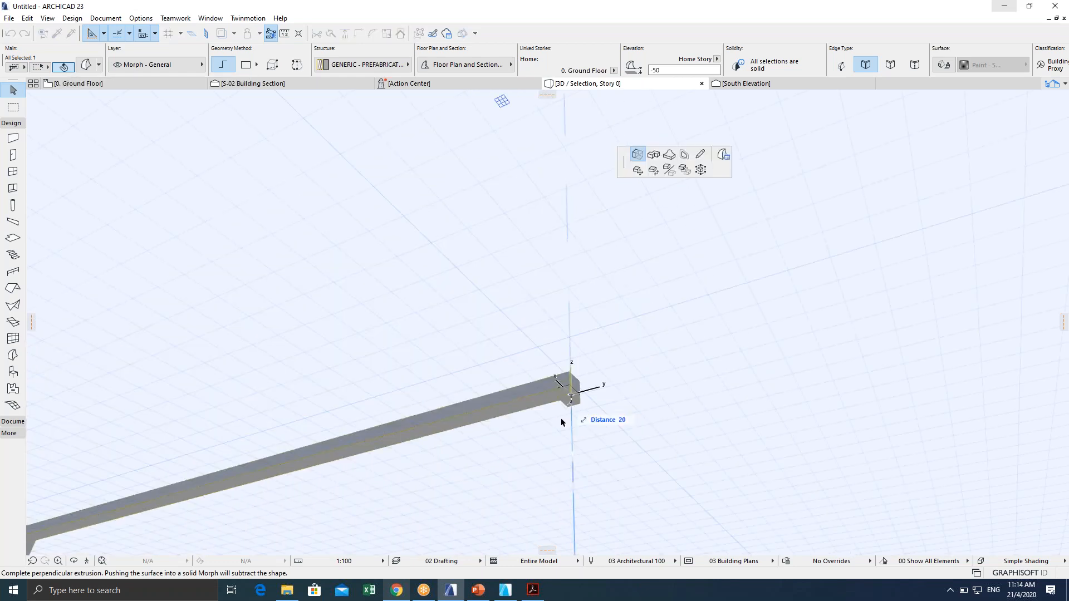
pyautogui.press('Tab')
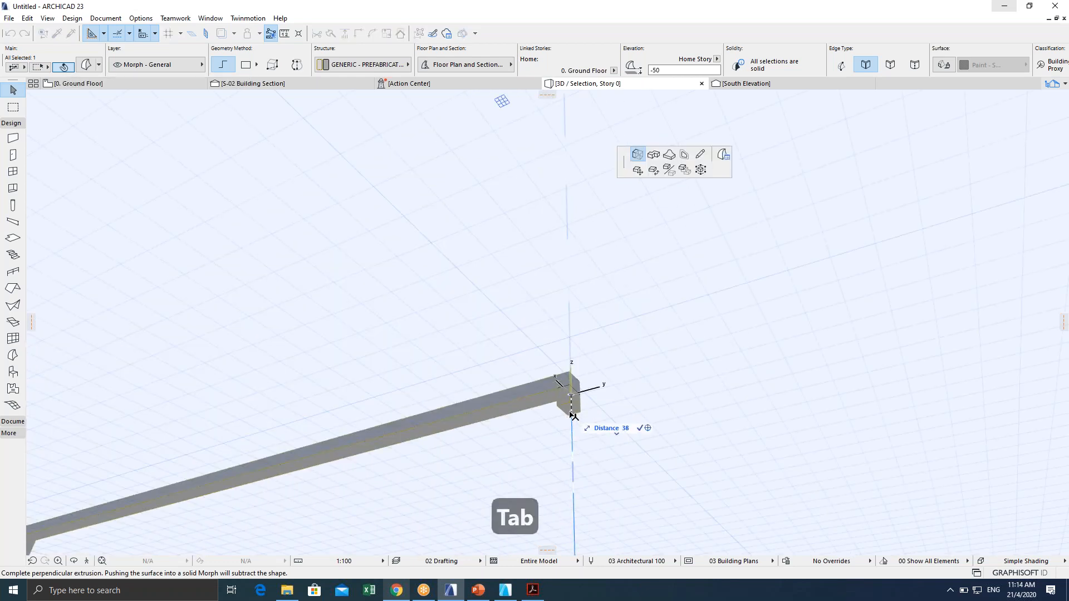
pyautogui.write('50')
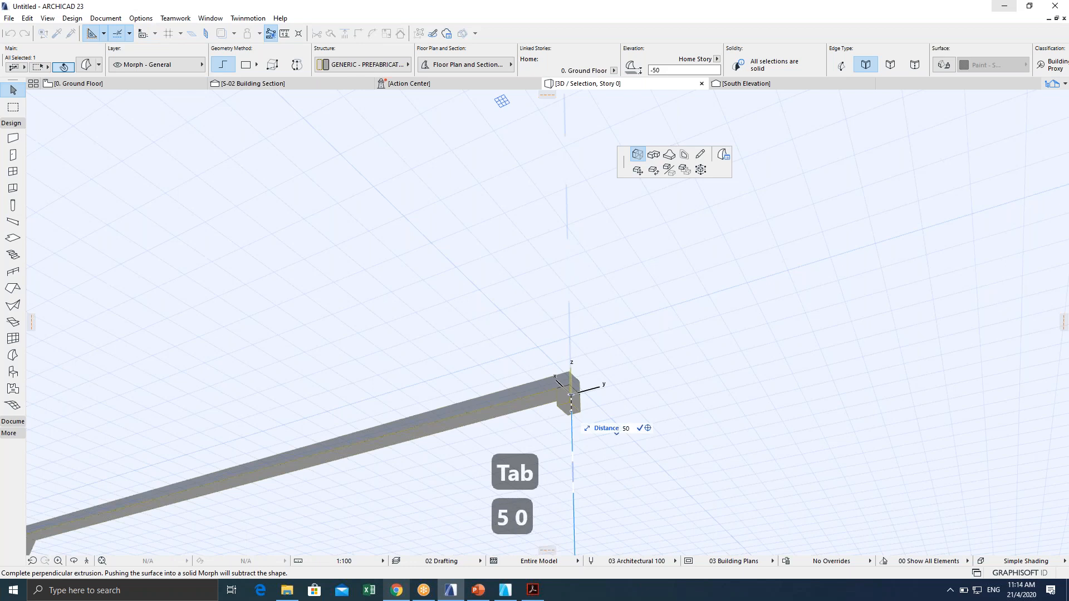
pyautogui.press('Return')
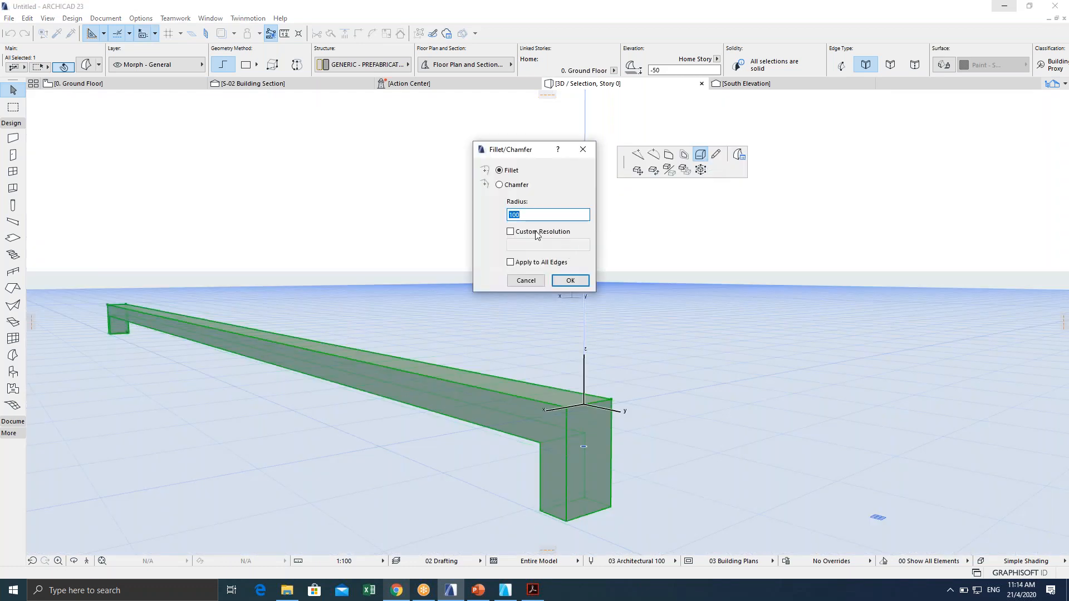
# Try a 50 mm radius fillet on the top edge at the morph's near end, and undo it.
pyautogui.write('50')
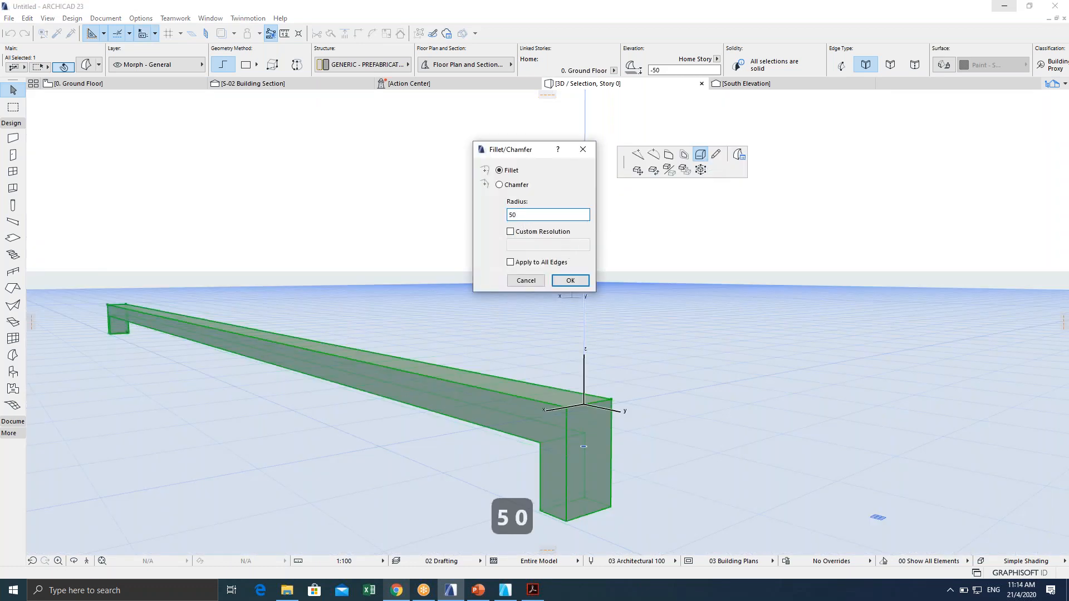
pyautogui.press('Tab')
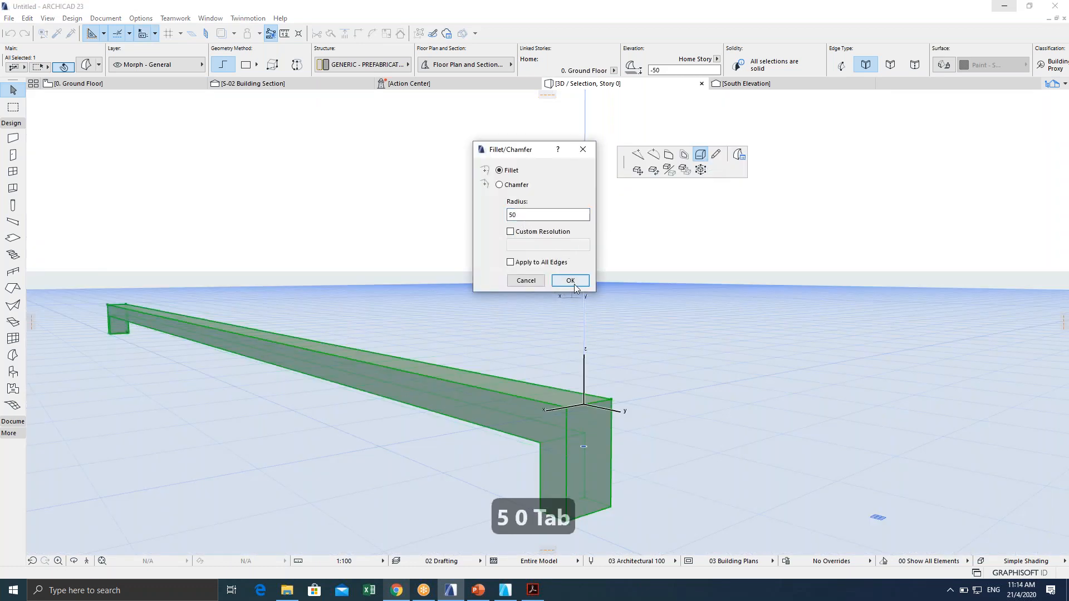
pyautogui.click(577, 281)
pyautogui.keyDown('shift'); pyautogui.moveTo(590, 411); pyautogui.dragTo(551, 415, button='middle'); pyautogui.keyUp('shift')
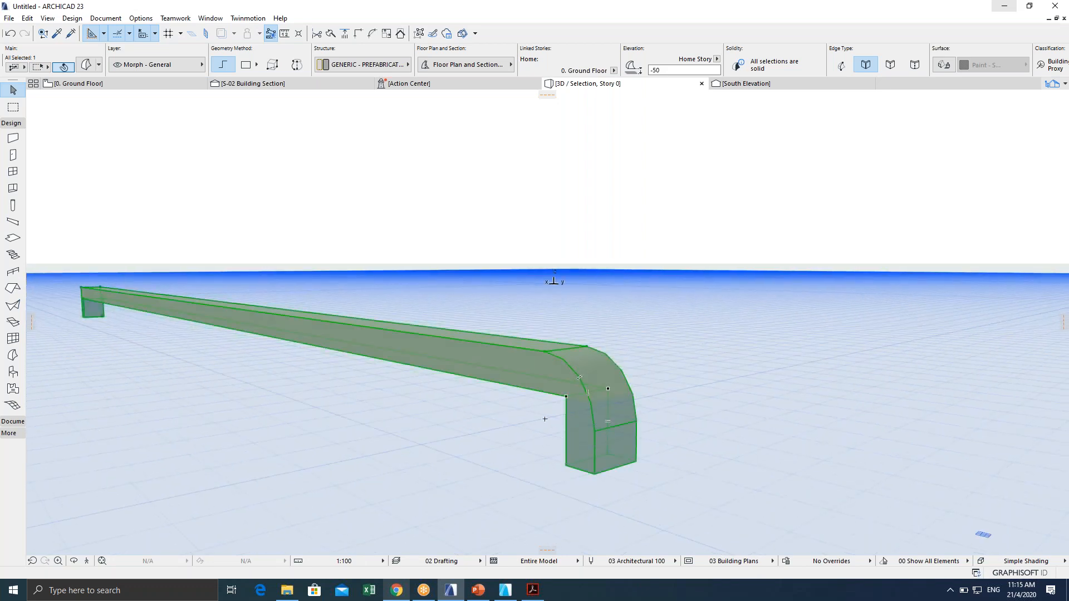
pyautogui.hotkey('ctrl', 'z')
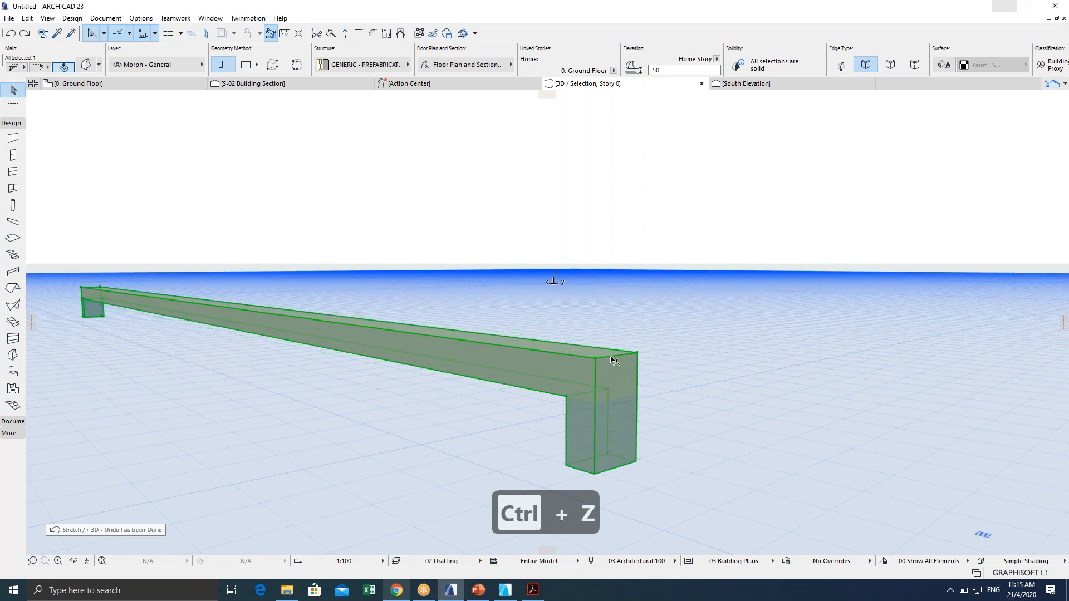
# Fillet the top edge at the near end of the handle morph with a 10 mm radius.
pyautogui.moveTo(614, 361); pyautogui.dragTo(584, 355, button='middle')
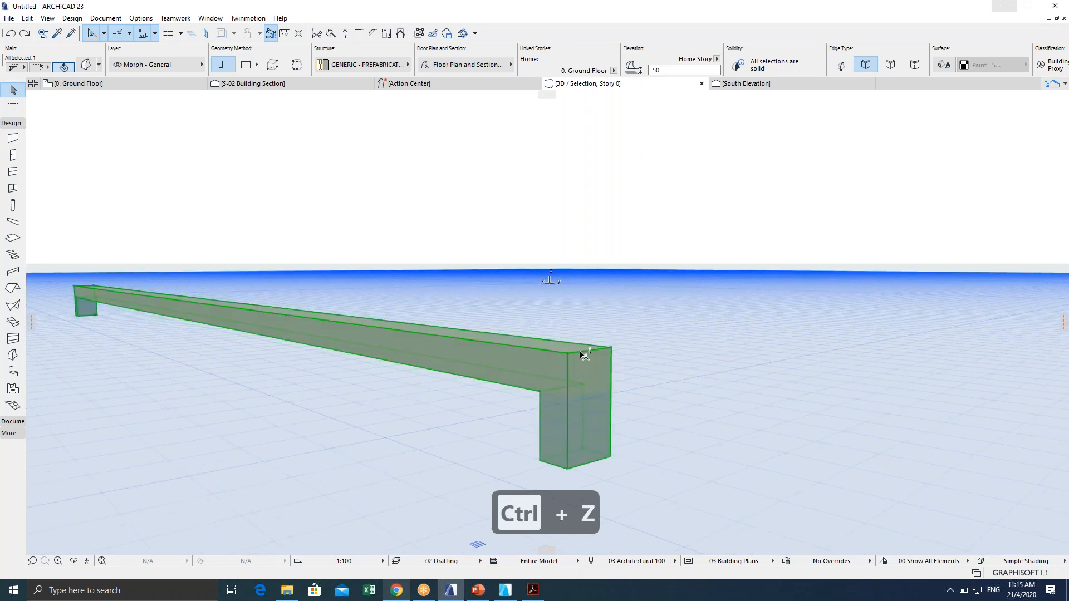
pyautogui.click(581, 352)
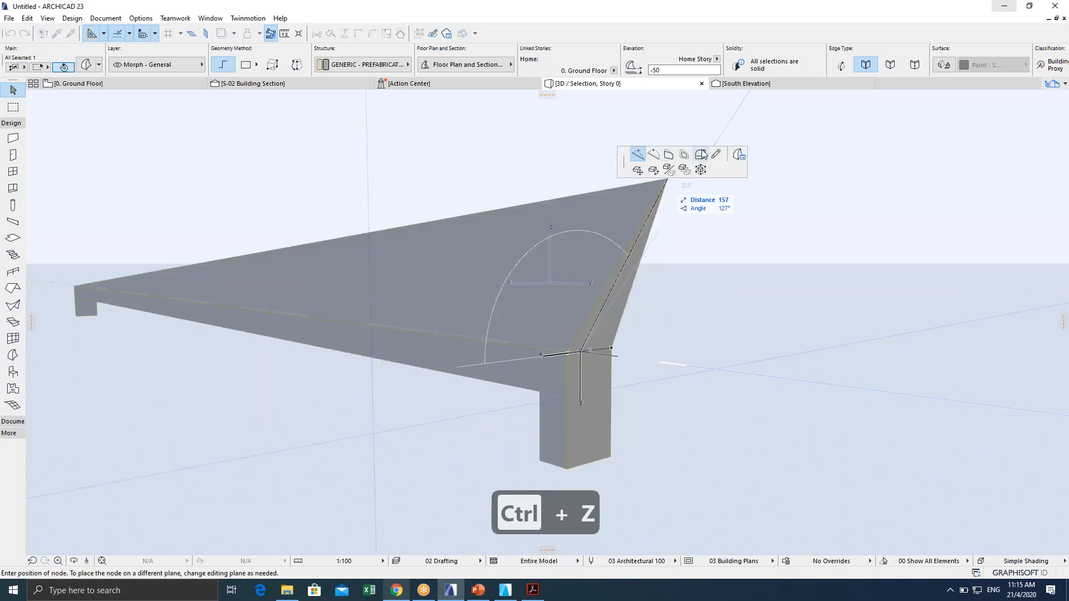
pyautogui.click(701, 155)
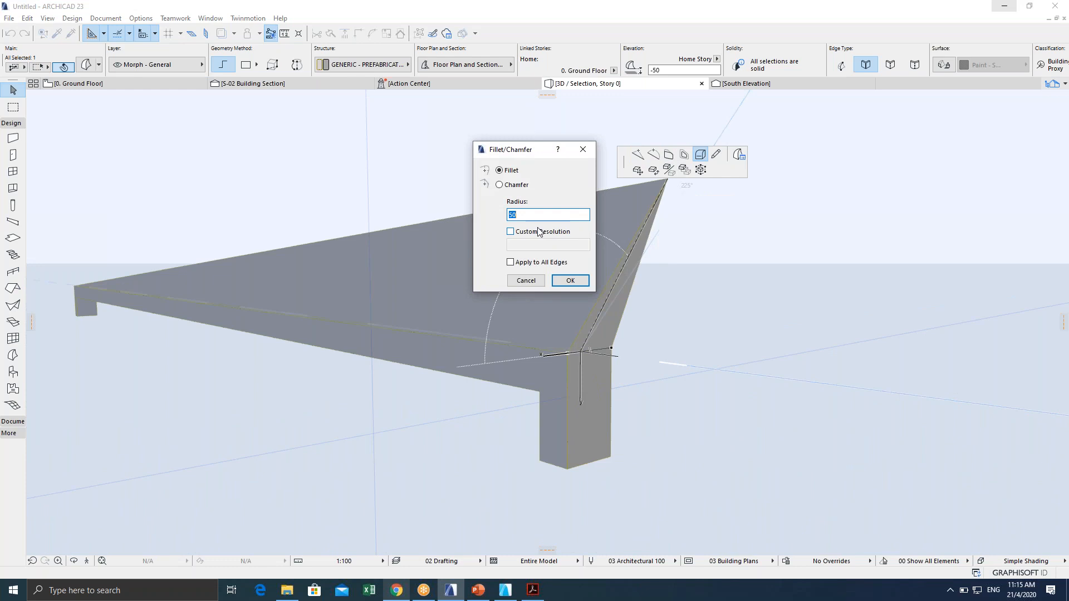
pyautogui.write('10')
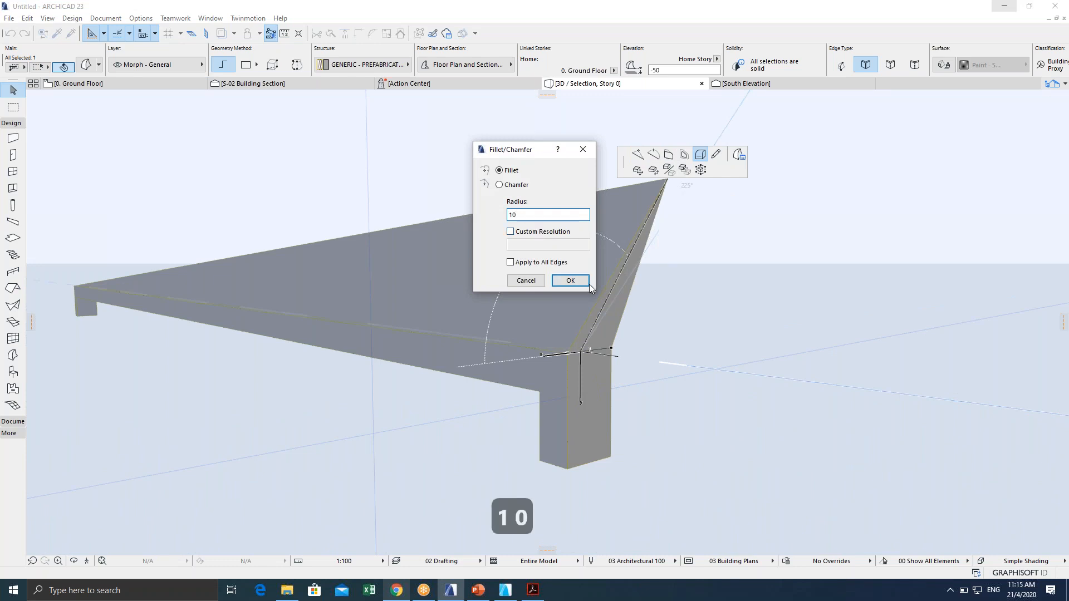
pyautogui.click(581, 281)
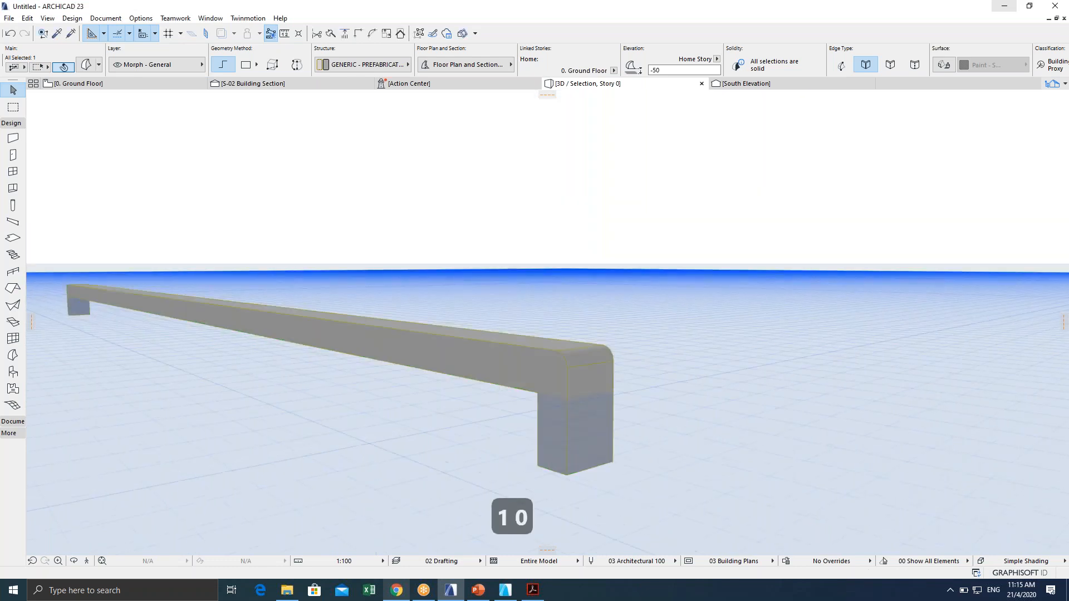
# Fillet the top edge at the handle morph's opposite end with the same 10 mm radius, and deselect the morph.
pyautogui.keyDown('shift'); pyautogui.moveTo(490, 425); pyautogui.dragTo(475, 406, button='middle'); pyautogui.keyUp('shift')
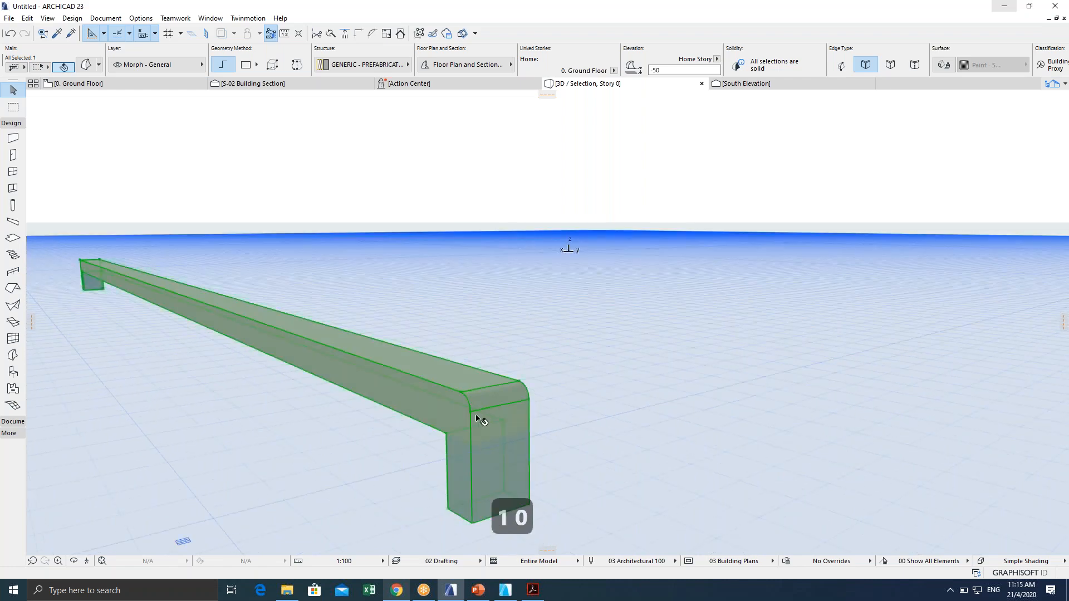
pyautogui.scroll(-5, 396, 365)
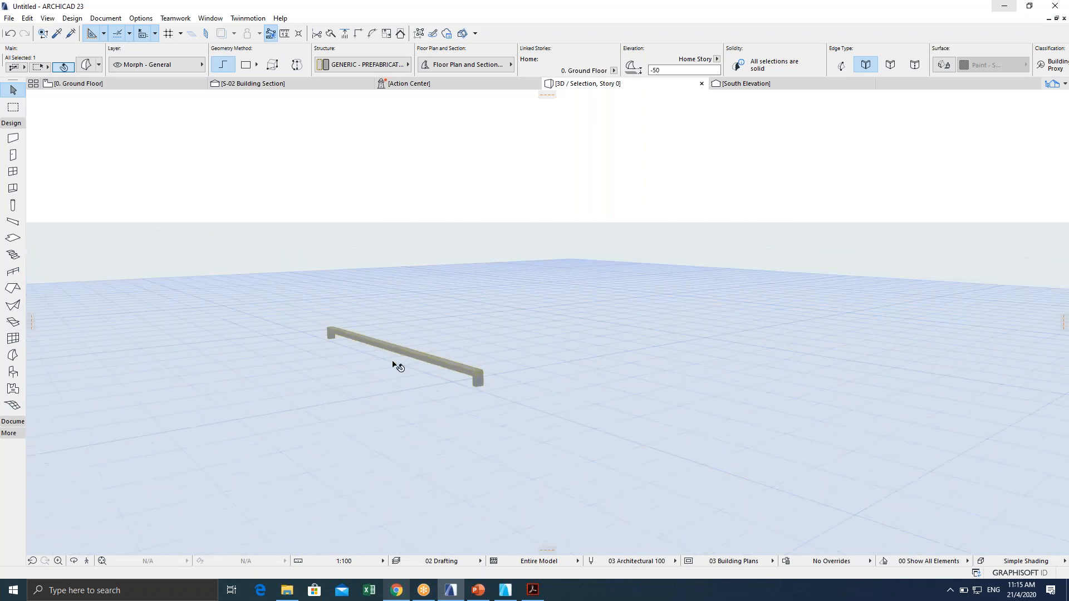
pyautogui.keyDown('shift'); pyautogui.moveTo(414, 380); pyautogui.dragTo(282, 387, button='middle'); pyautogui.keyUp('shift')
pyautogui.scroll(3, 332, 395)
pyautogui.scroll(3, 331, 394)
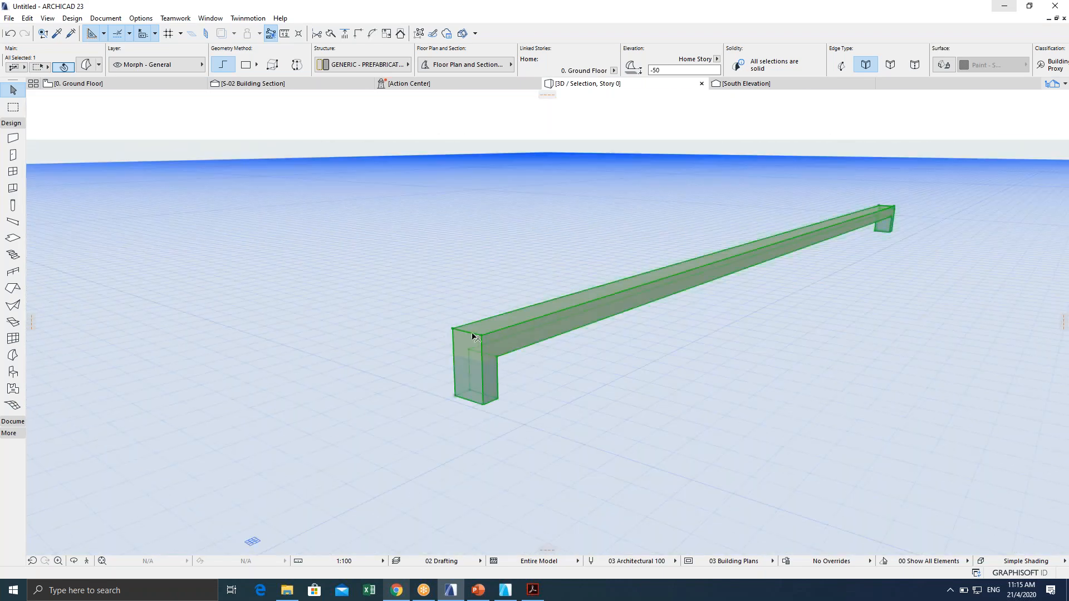
pyautogui.click(472, 337)
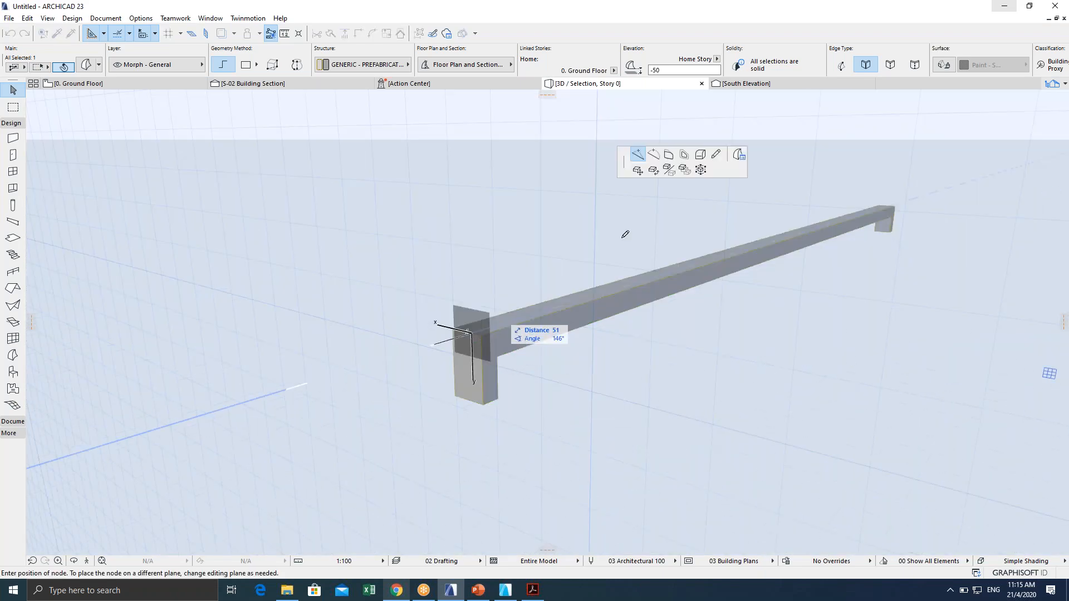
pyautogui.click(701, 155)
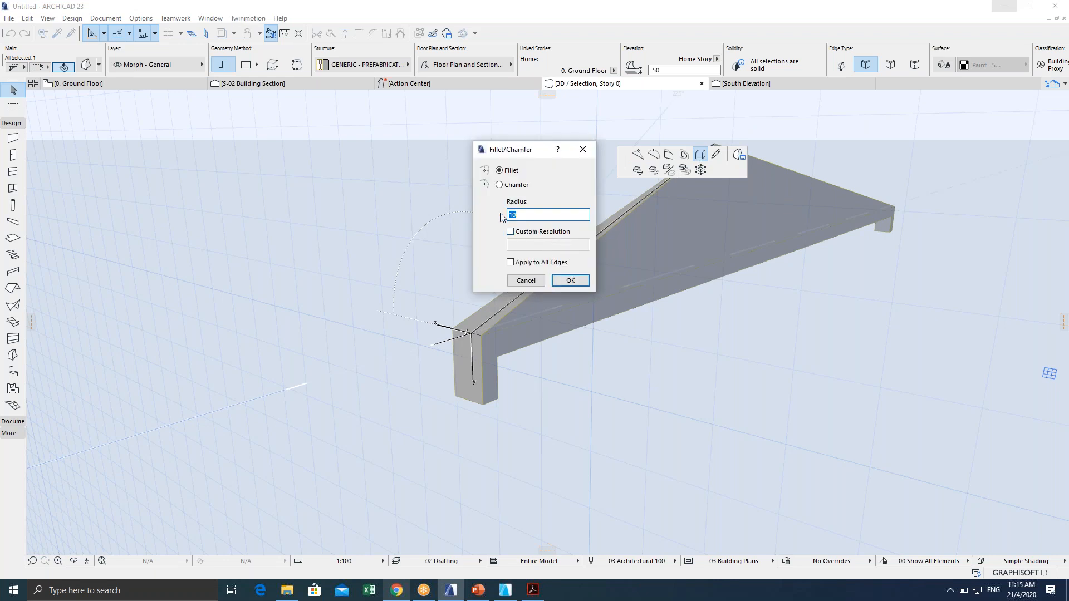
pyautogui.click(569, 280)
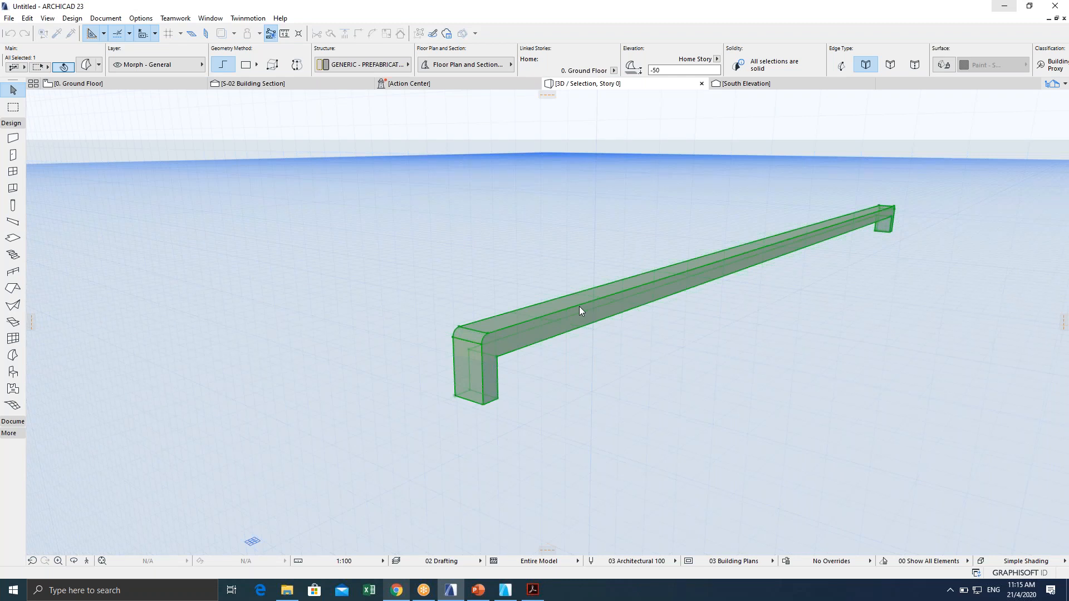
pyautogui.press('Escape')
pyautogui.press('Escape')
pyautogui.keyDown('shift'); pyautogui.moveTo(579, 306); pyautogui.dragTo(501, 320, button='middle'); pyautogui.keyUp('shift')
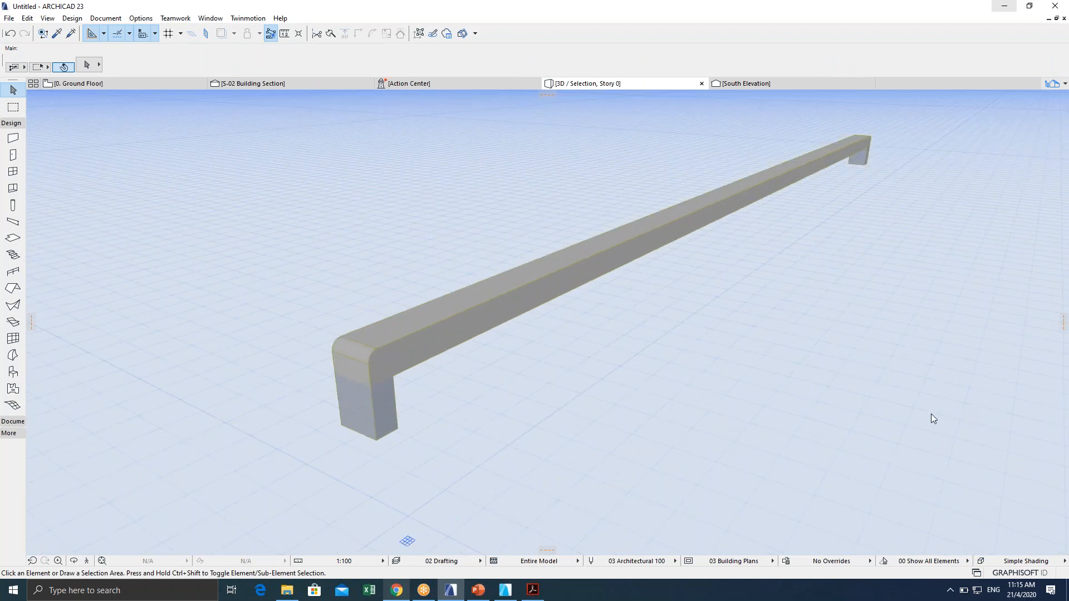
pyautogui.moveTo(485, 371); pyautogui.dragTo(582, 350, button='middle')
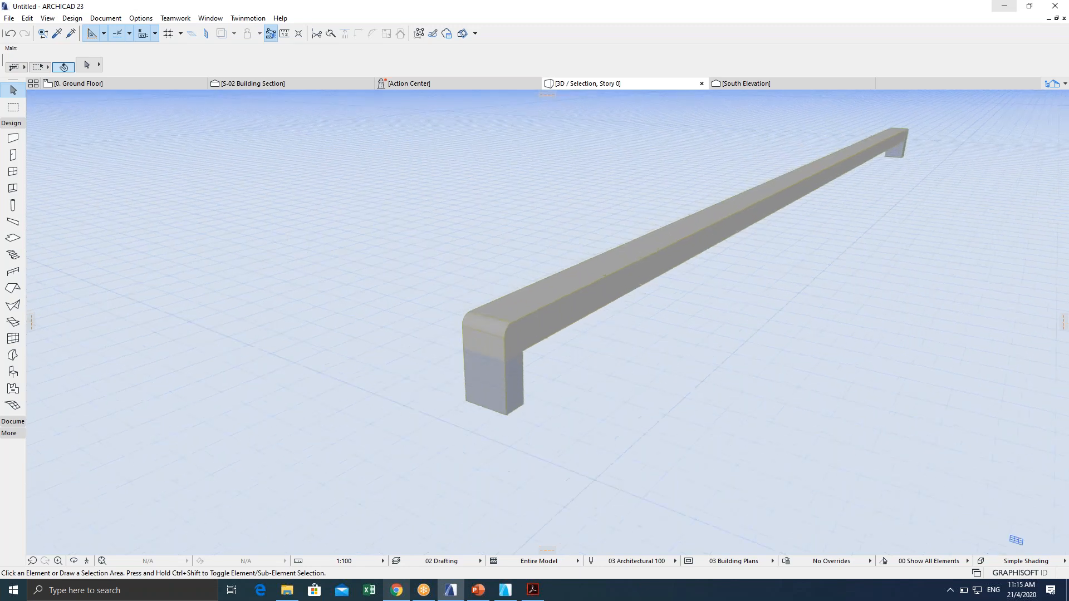
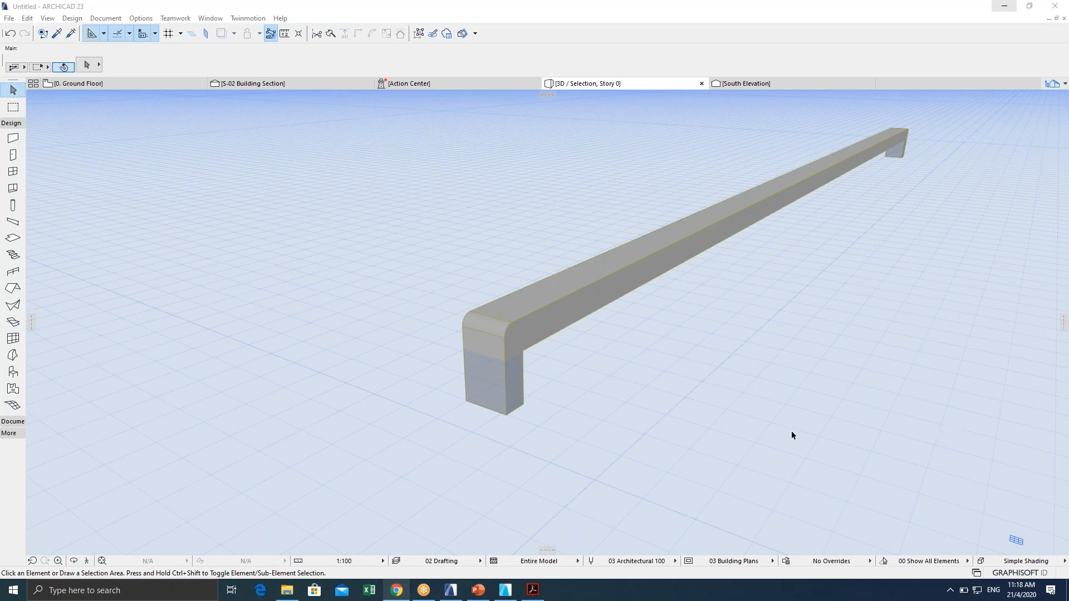
# Select the handle morph and set its building material to Steel - Stainless.
pyautogui.scroll(-3, 565, 403)
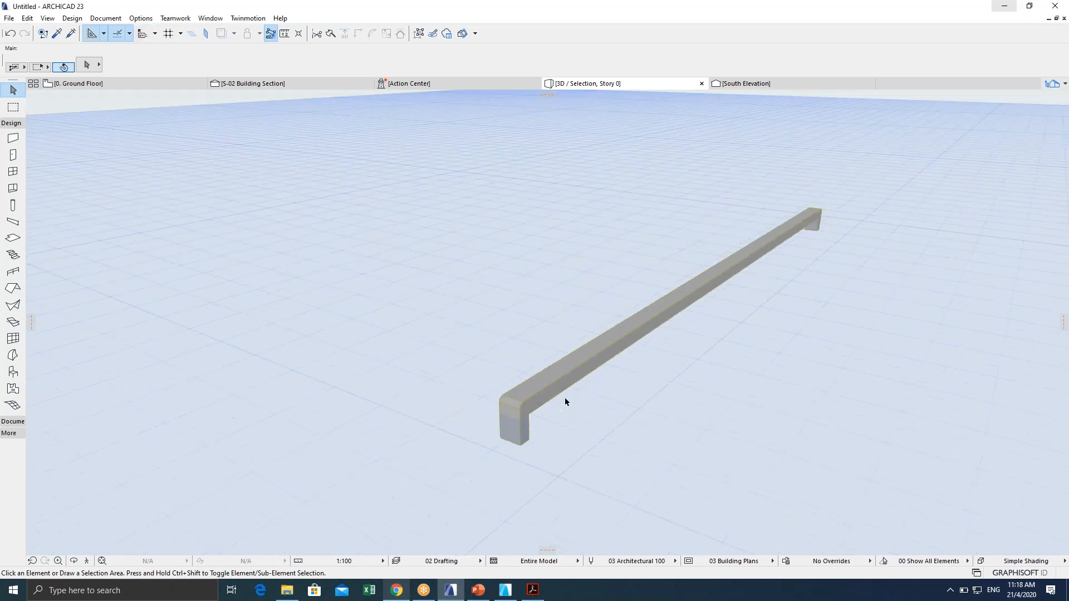
pyautogui.keyDown('shift'); pyautogui.moveTo(574, 403); pyautogui.dragTo(565, 373, button='middle'); pyautogui.keyUp('shift')
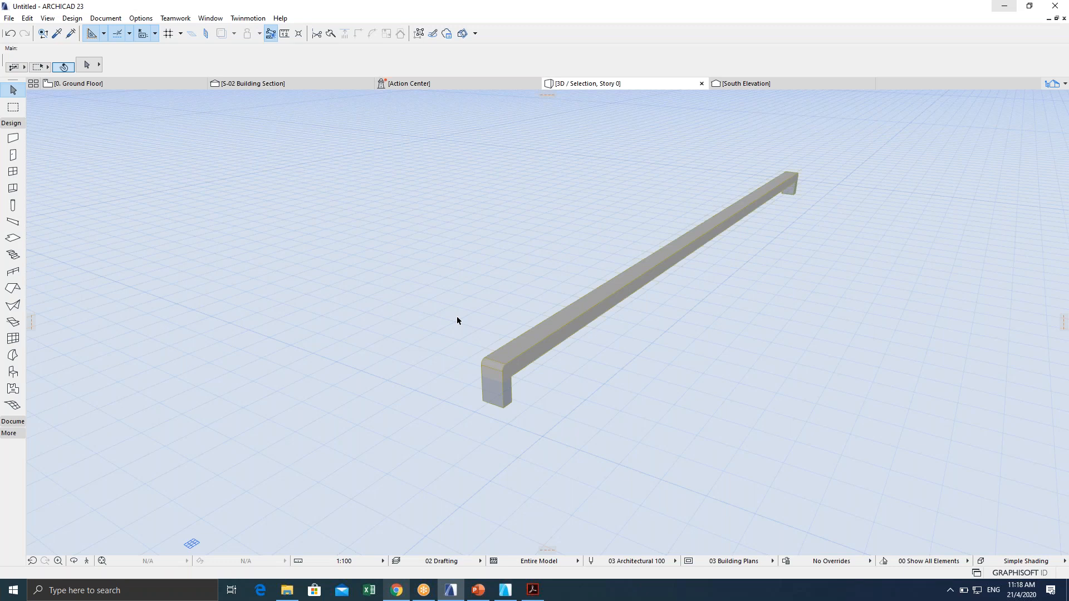
pyautogui.moveTo(457, 319); pyautogui.dragTo(586, 438)
pyautogui.click(526, 346)
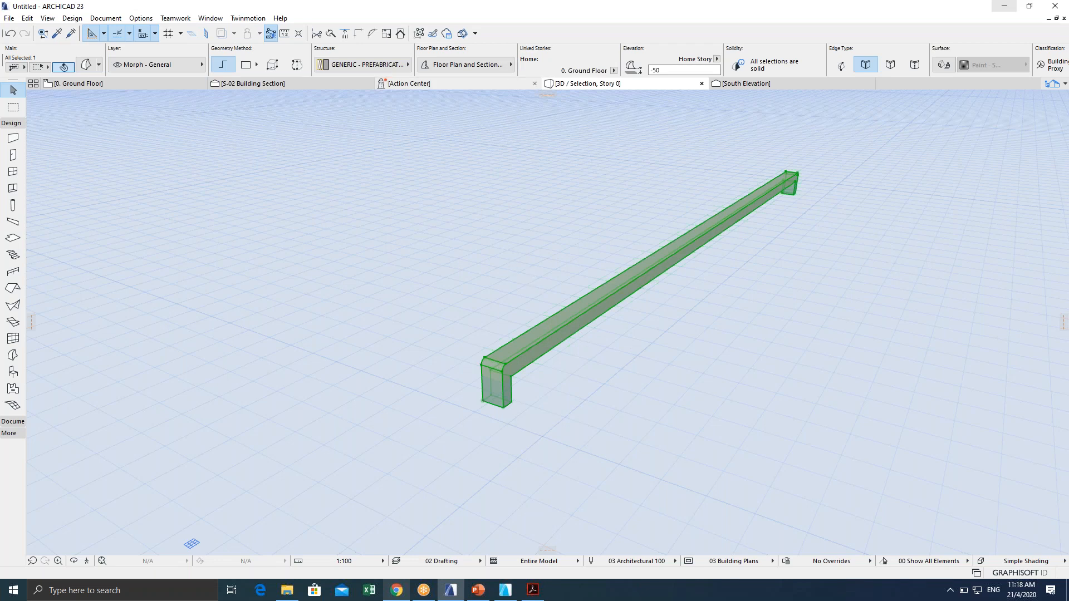
pyautogui.click(360, 65)
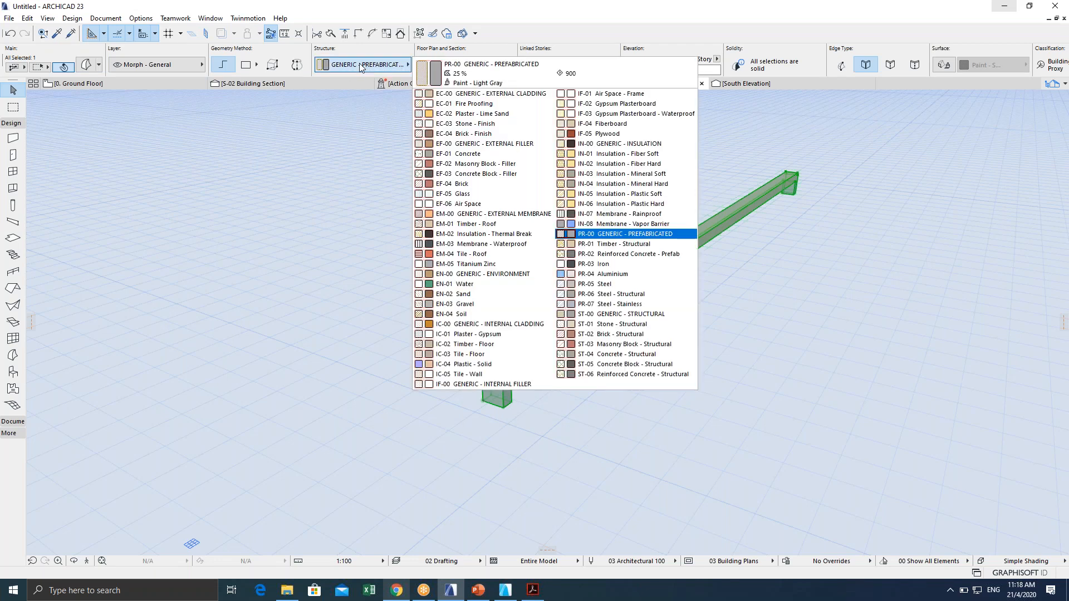
pyautogui.click(620, 305)
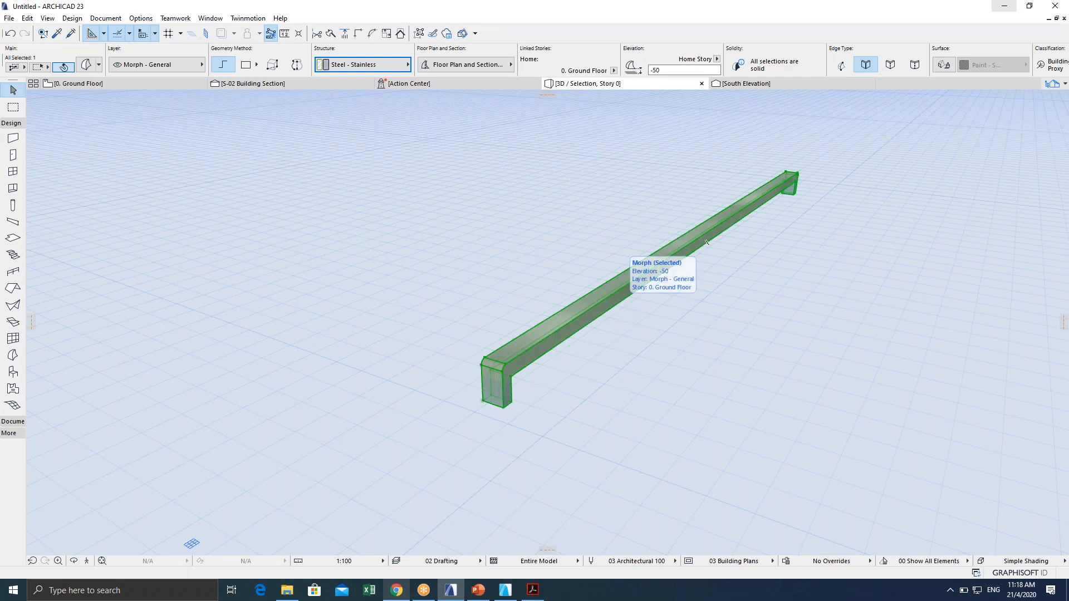
# Override the handle morph's surface with Metal - Stainless Steel in its selection settings, and deselect it.
pyautogui.scroll(2, 515, 373)
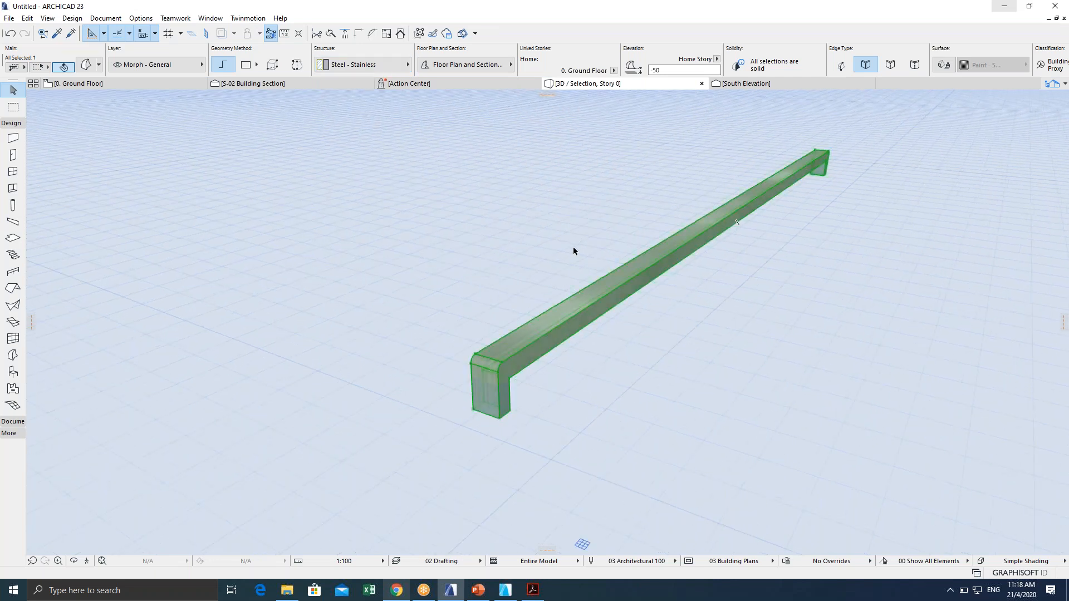
pyautogui.hotkey('ctrl', 't')
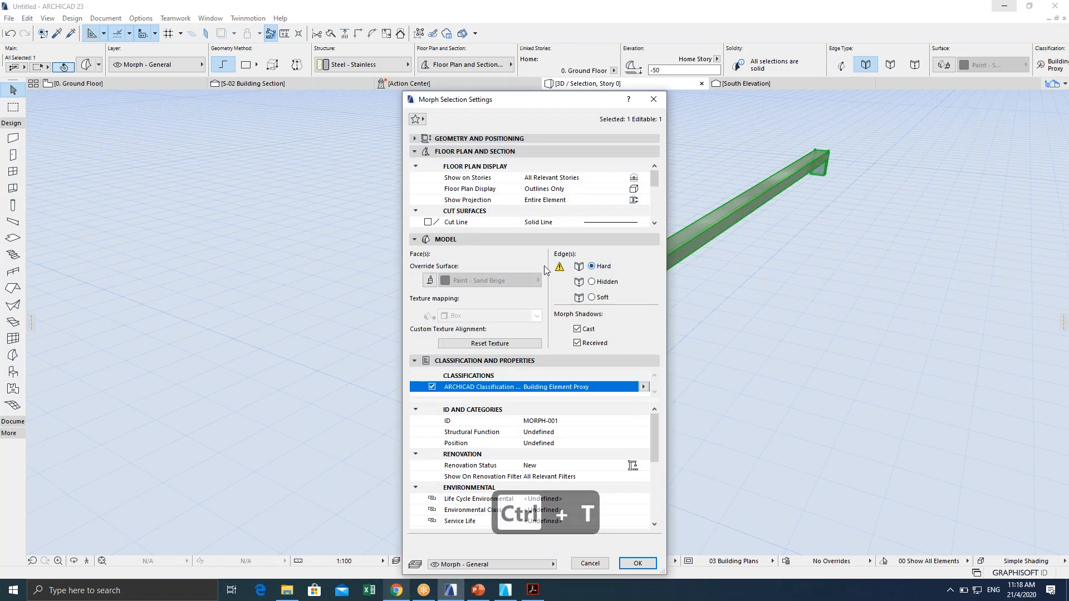
pyautogui.click(430, 280)
pyautogui.click(444, 281)
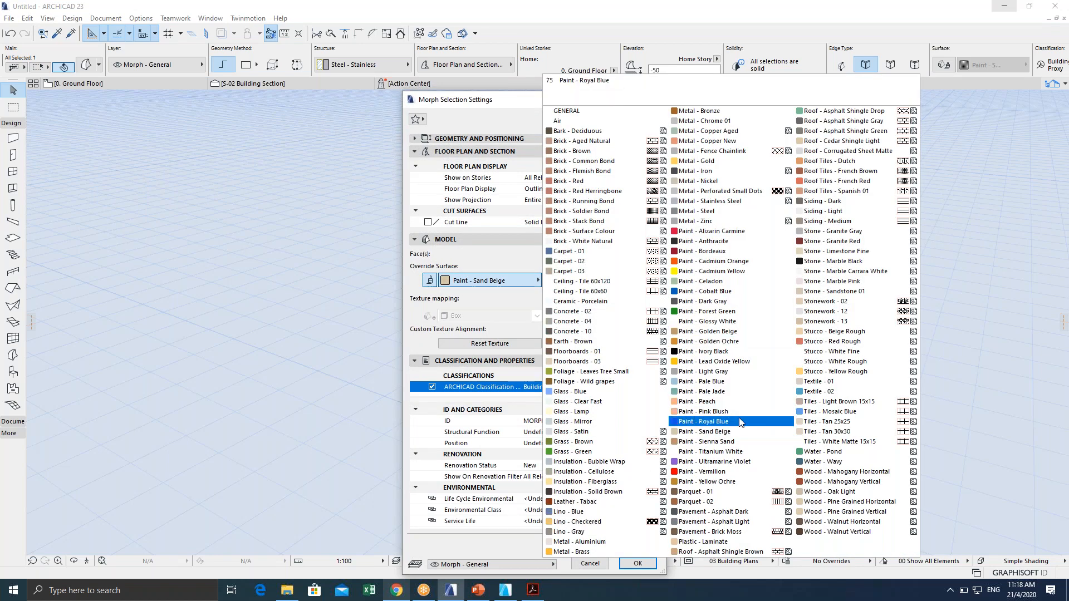
pyautogui.click(714, 203)
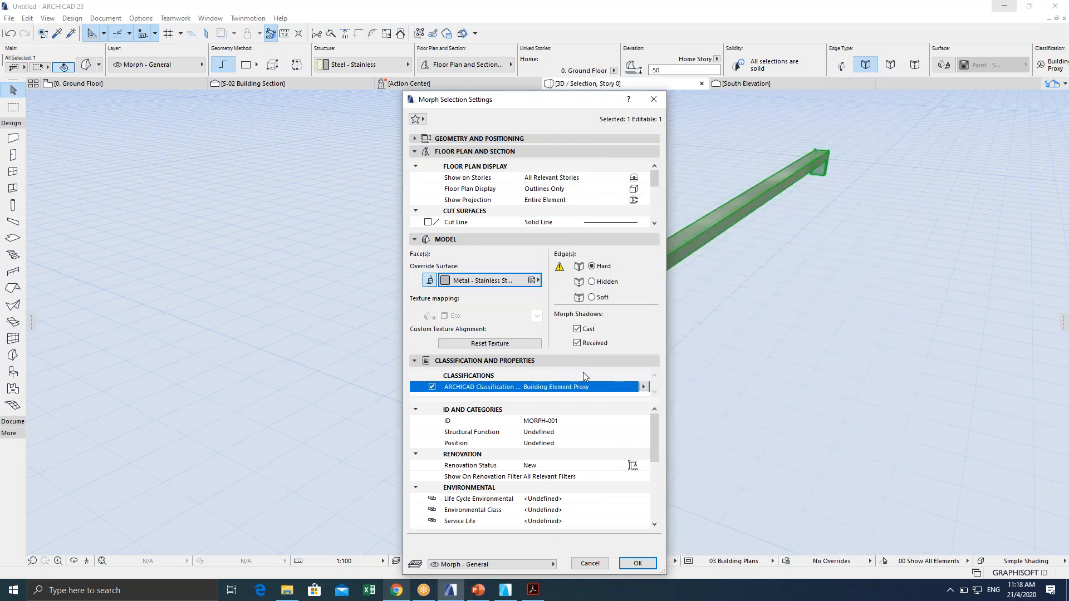
pyautogui.click(639, 564)
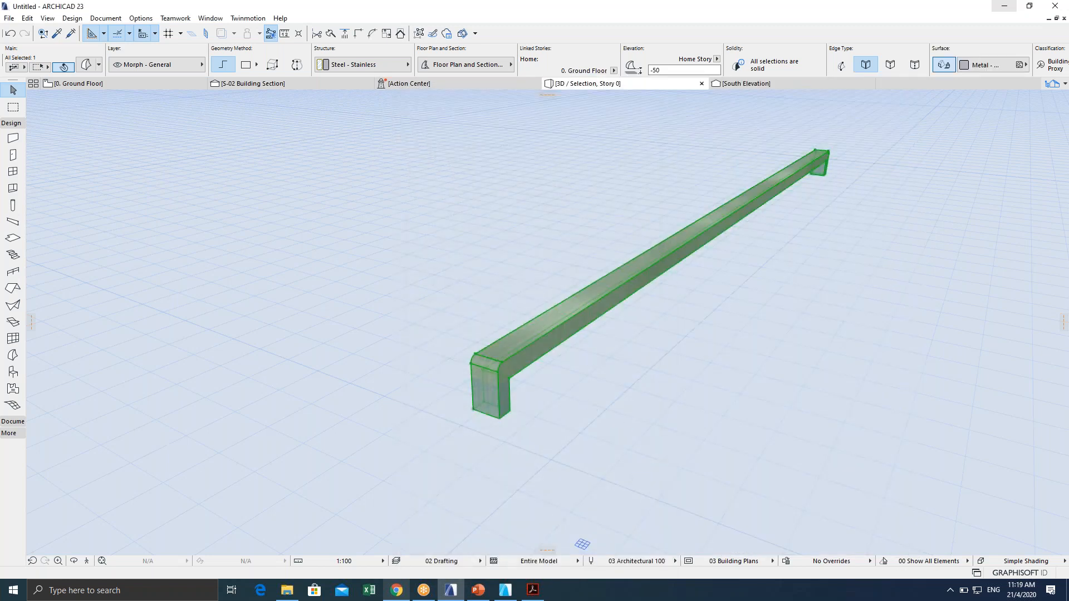
pyautogui.press('Escape')
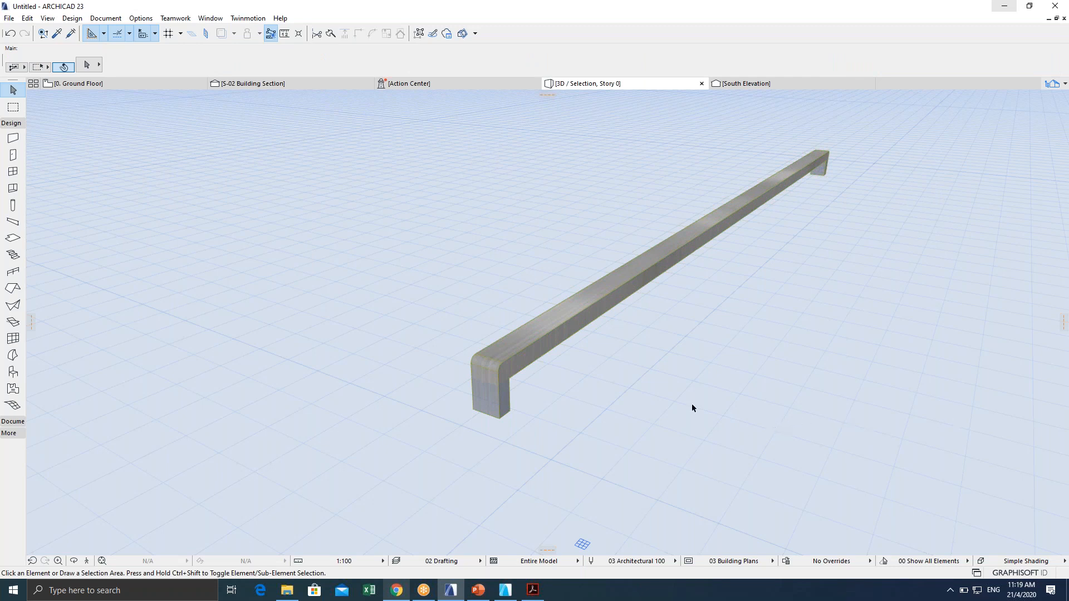
# Select the whole handle morph again and switch to the ground floor plan.
pyautogui.click(440, 449)
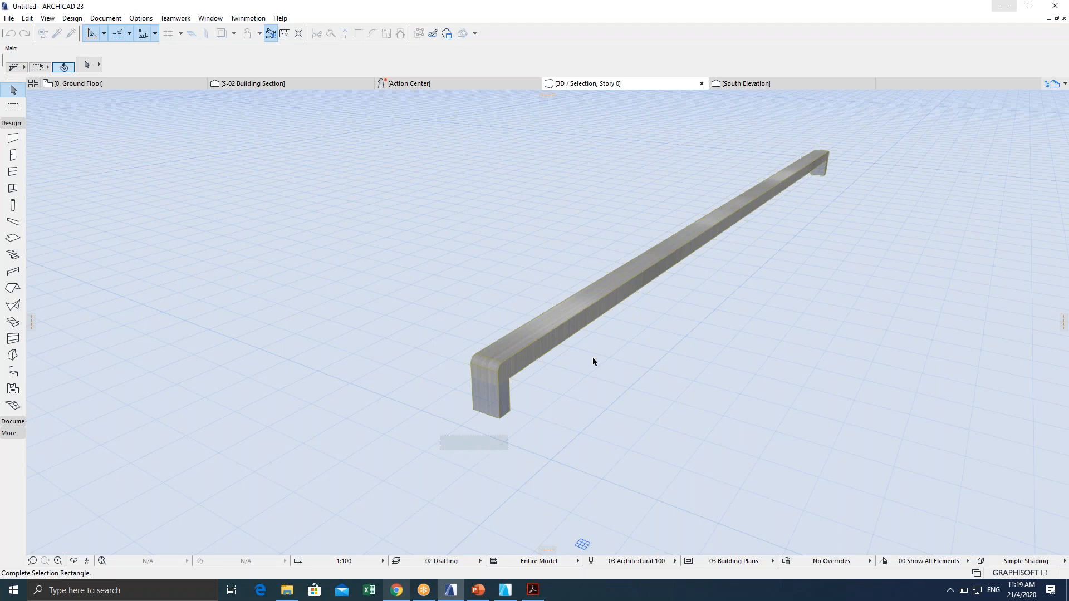
pyautogui.click(637, 241)
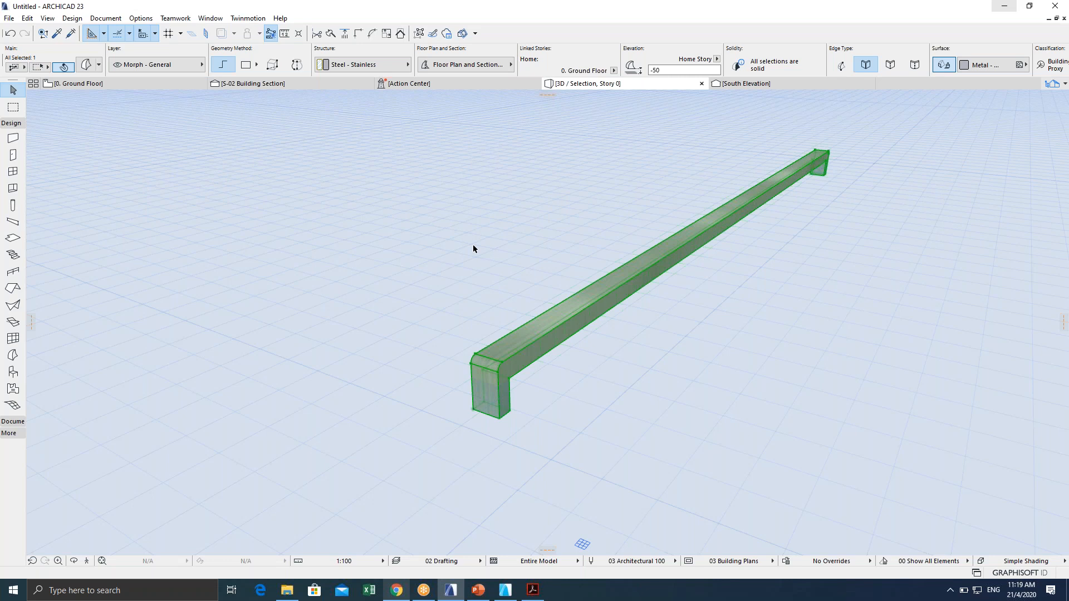
pyautogui.press('Escape')
pyautogui.press('Escape')
pyautogui.press('Escape')
pyautogui.press('Escape')
pyautogui.press('F2')
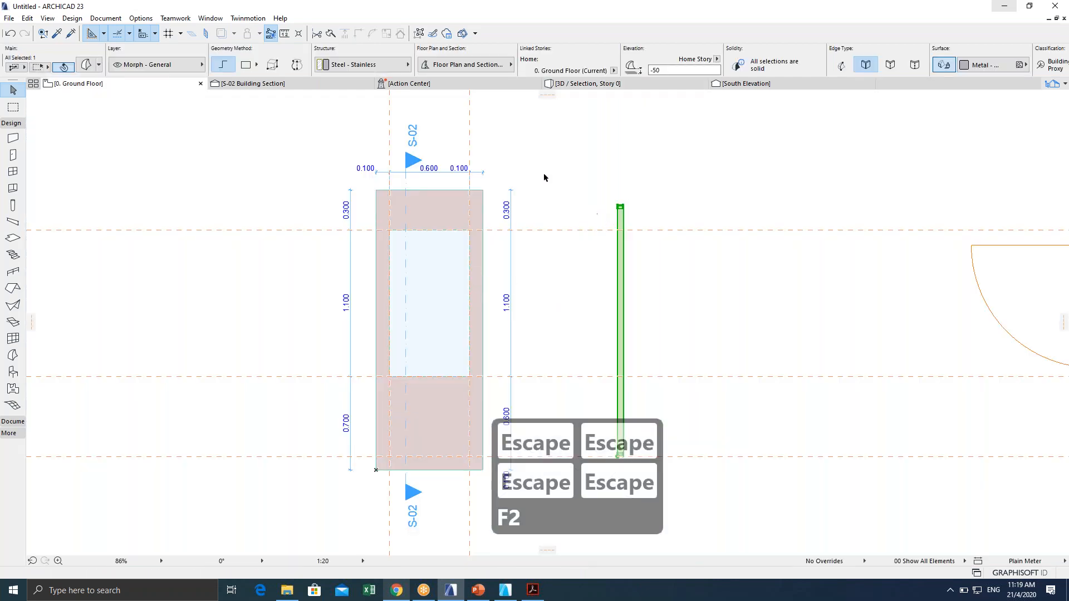
# Set the selected handle morph's cover fill pen to the light grey 0.15 mm pen 18 in its floor plan settings.
pyautogui.scroll(5, 504, 190)
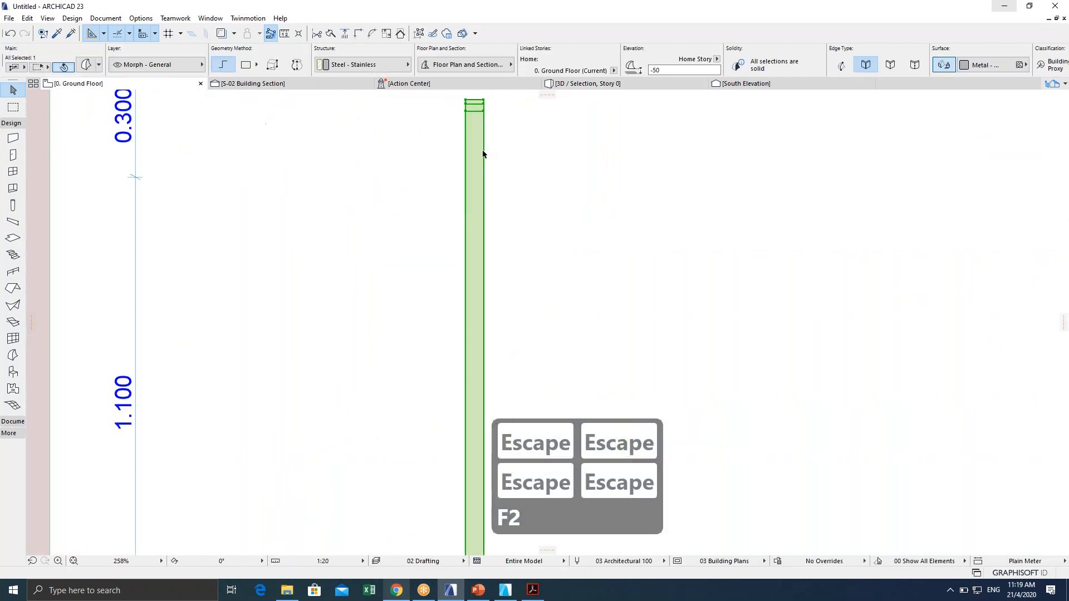
pyautogui.scroll(2, 482, 155)
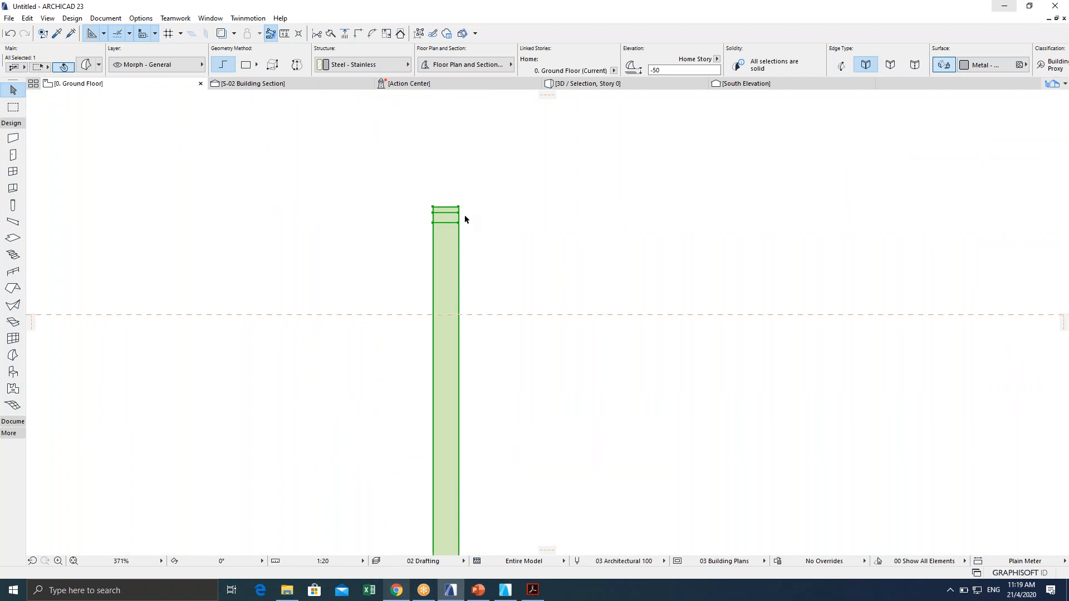
pyautogui.scroll(-5, 449, 246)
pyautogui.moveTo(422, 379); pyautogui.dragTo(429, 293, button='middle')
pyautogui.hotkey('ctrl', 't')
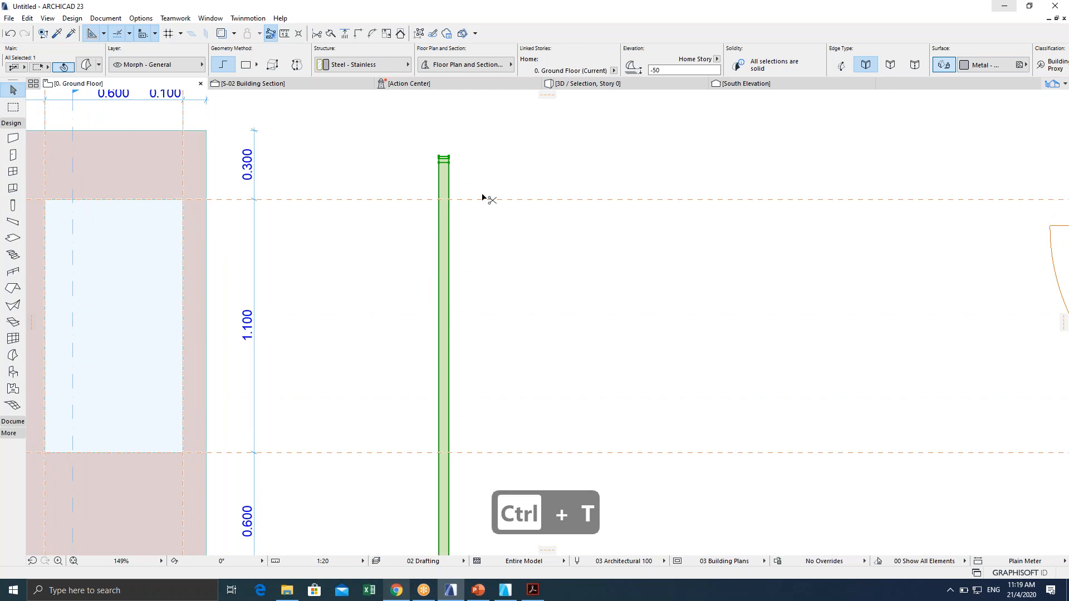
pyautogui.scroll(-2, 557, 209)
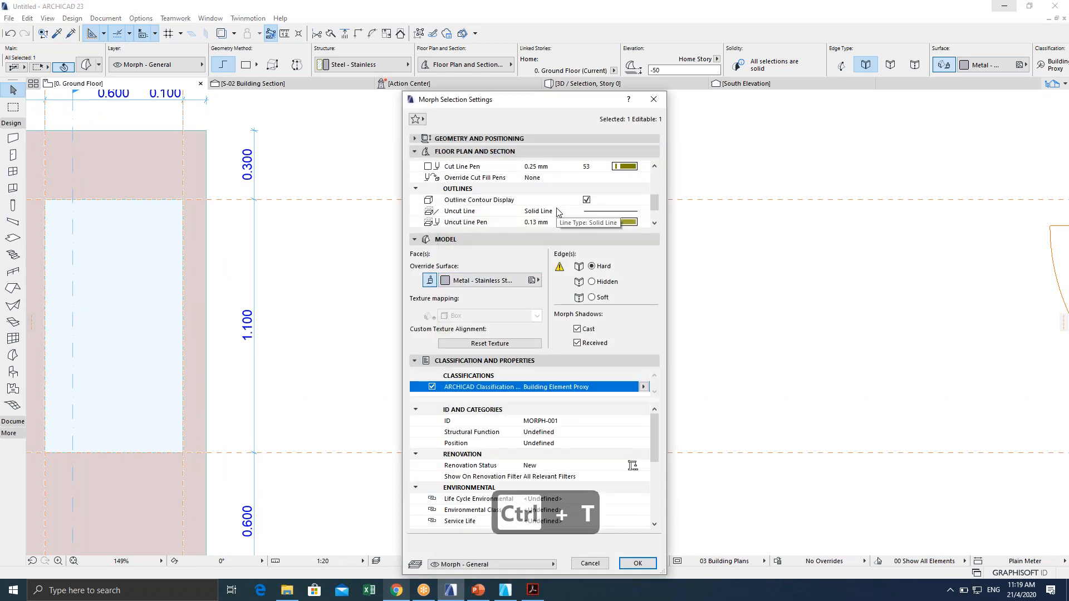
pyautogui.scroll(-3, 557, 211)
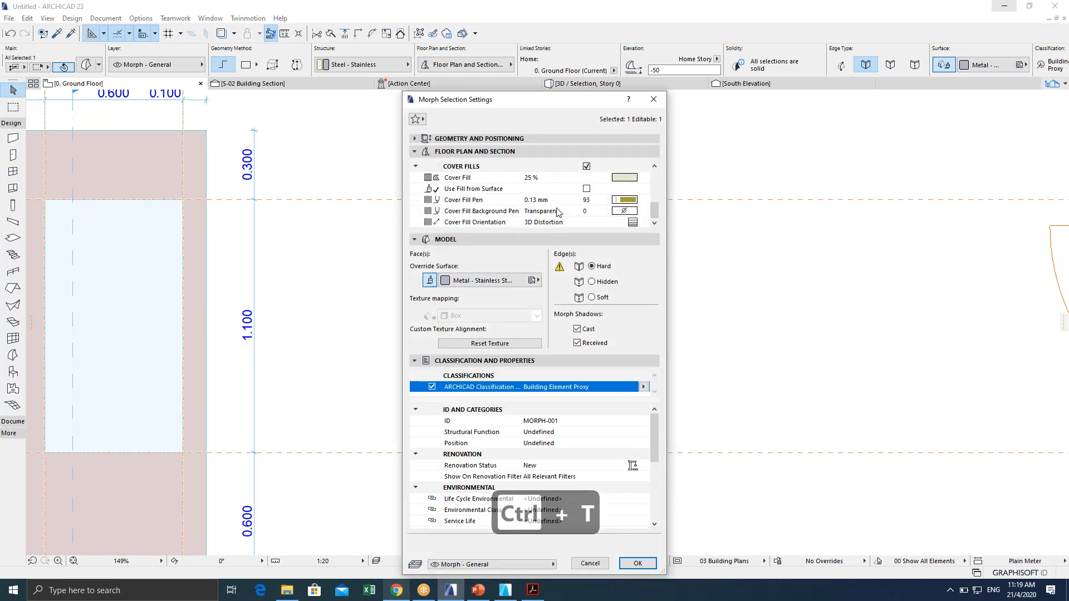
pyautogui.click(627, 200)
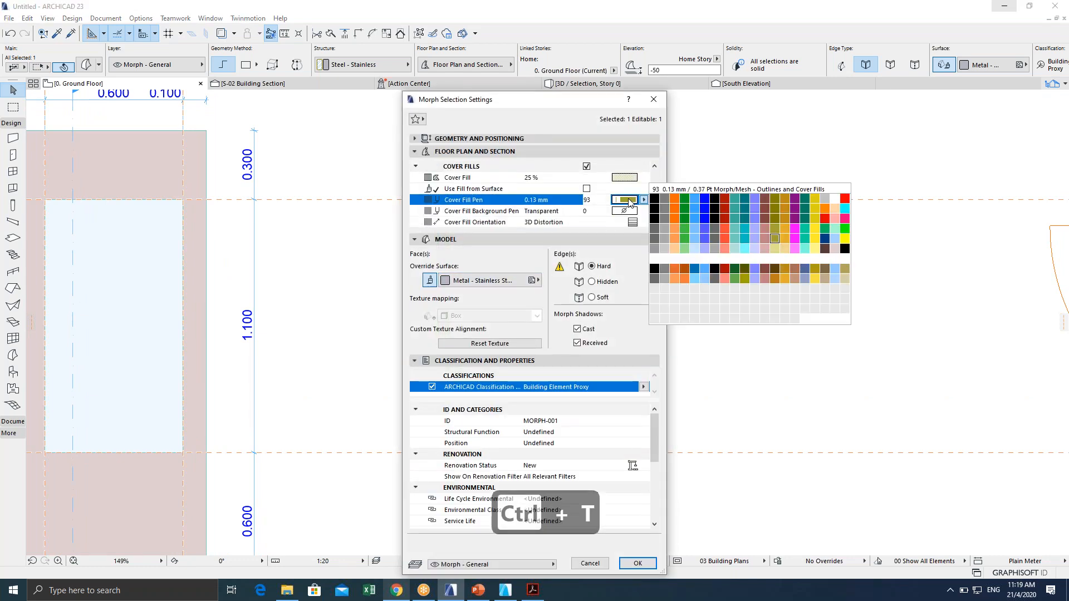
pyautogui.click(828, 202)
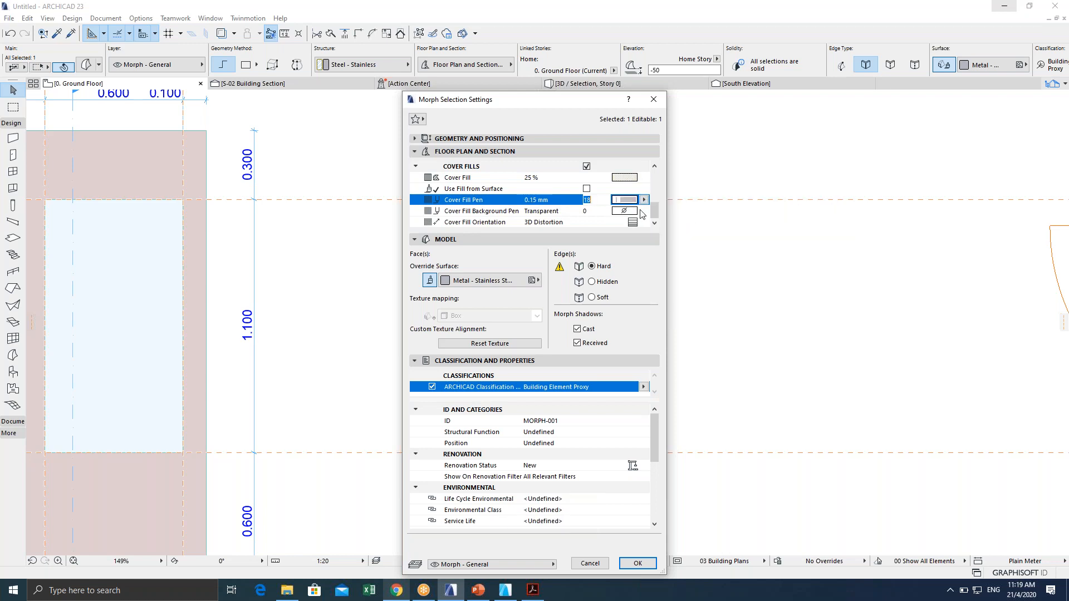
pyautogui.click(638, 564)
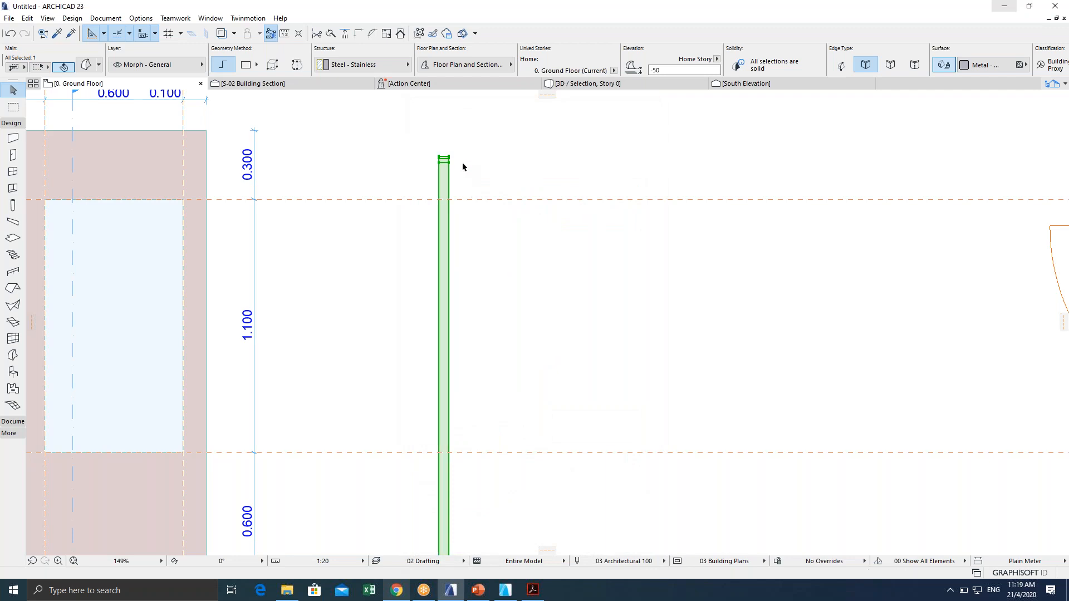
# Reopen the selection settings of the handle morph.
pyautogui.hotkey('ctrl', 't')
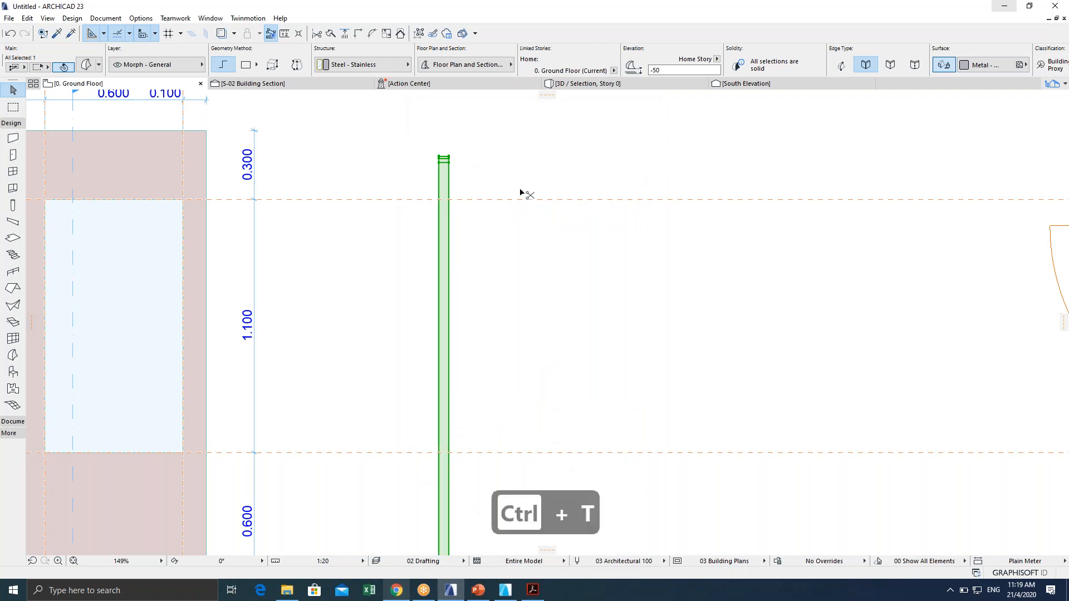
# Set the selected handle morph's cover fill to the 75 % solid fill and apply the change.
pyautogui.scroll(-5, 568, 196)
pyautogui.scroll(-3, 568, 196)
pyautogui.click(624, 180)
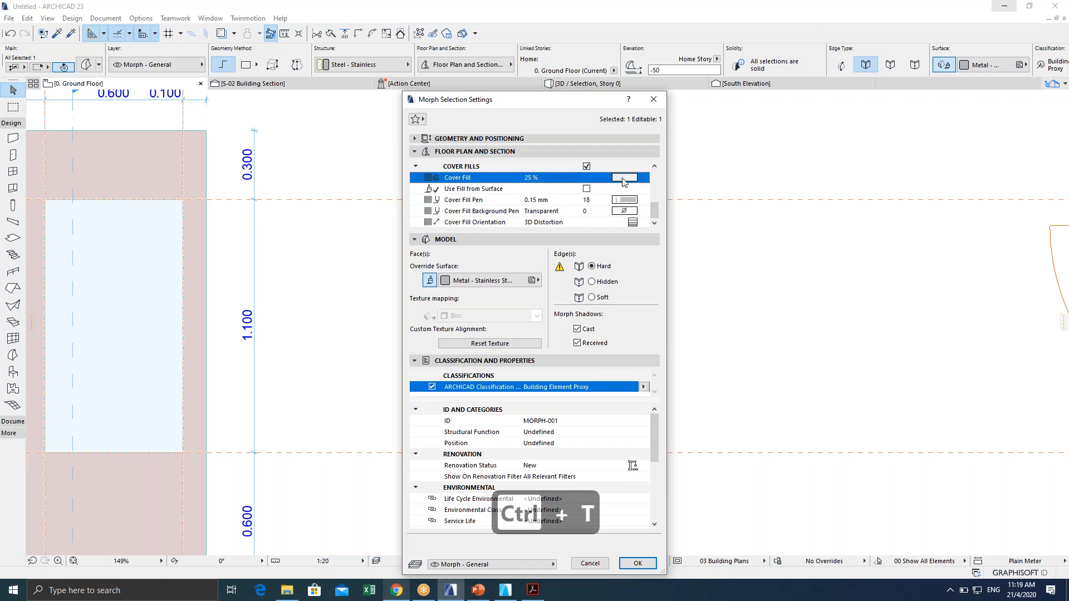
pyautogui.click(624, 178)
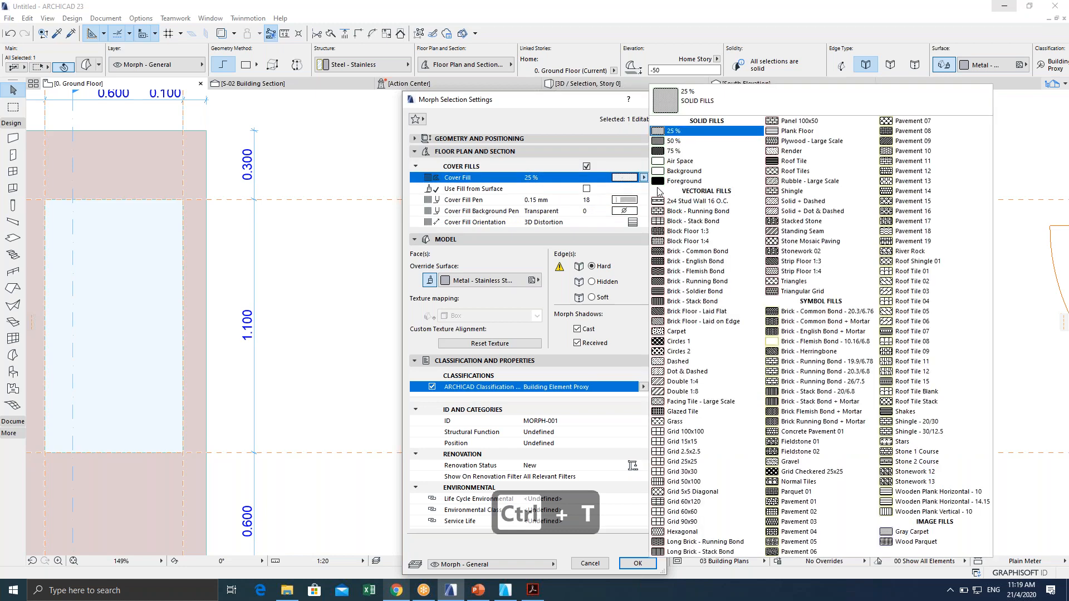
pyautogui.click(670, 151)
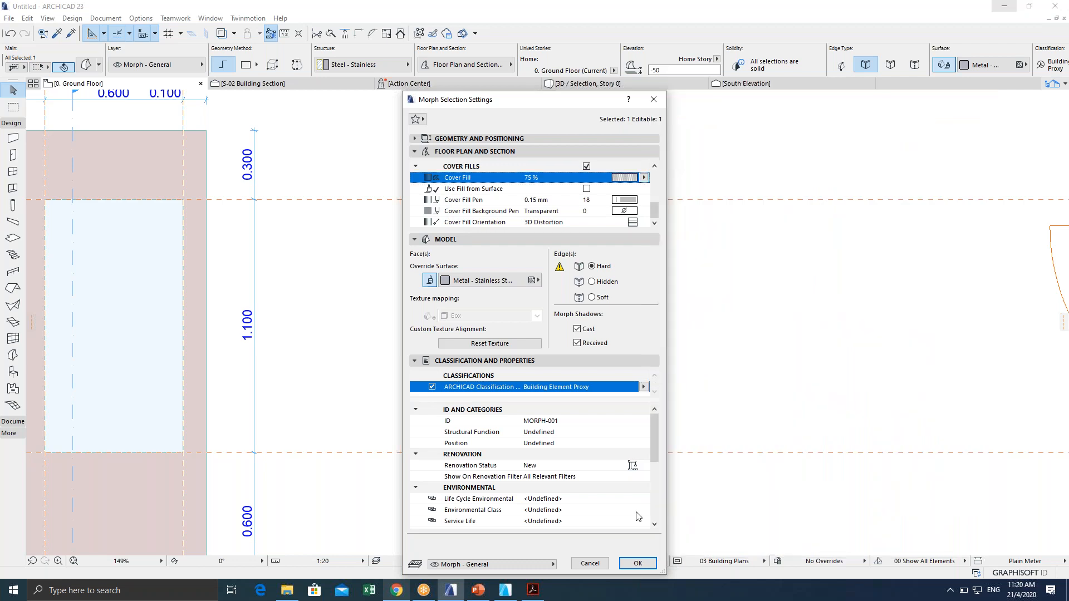
pyautogui.click(637, 563)
pyautogui.click(513, 232)
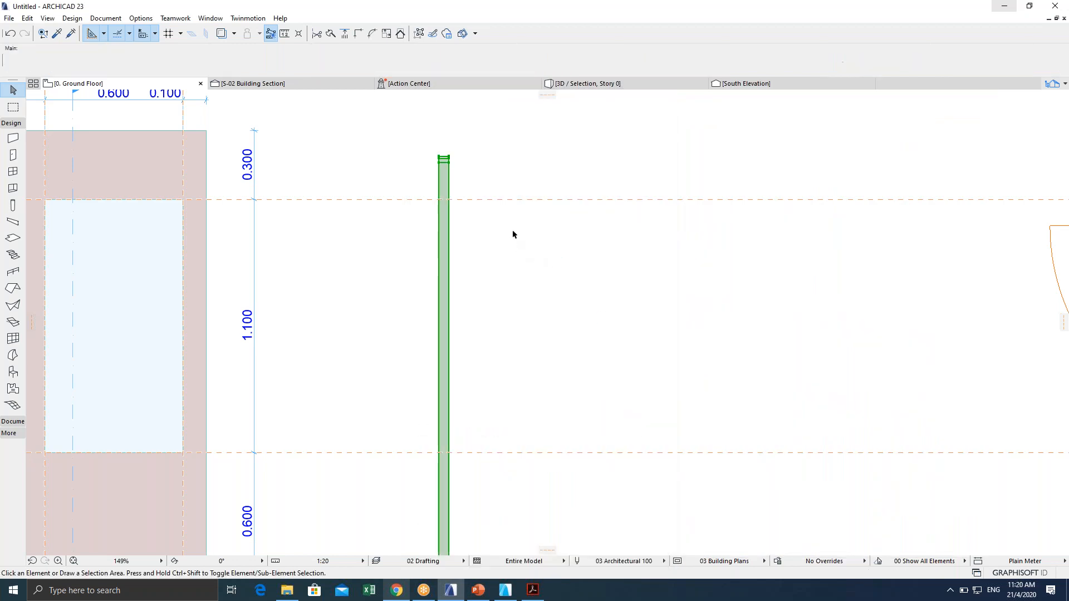
pyautogui.scroll(5, 446, 162)
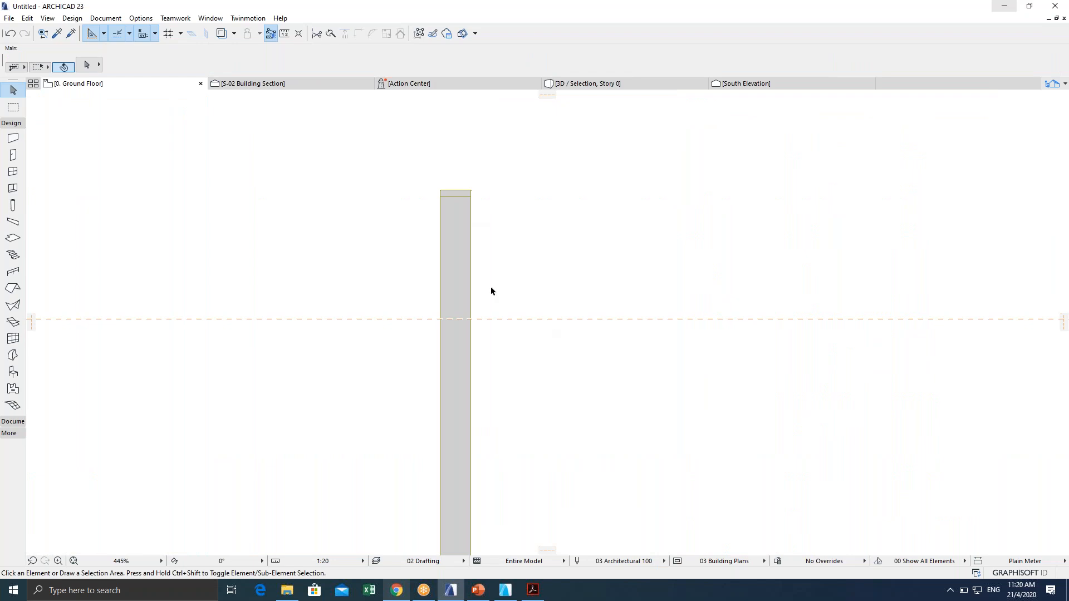
# Save the handle morph as a door Handle library part named Handle 1 in the Embedded Library.
pyautogui.click(452, 215)
pyautogui.scroll(-8, 468, 301)
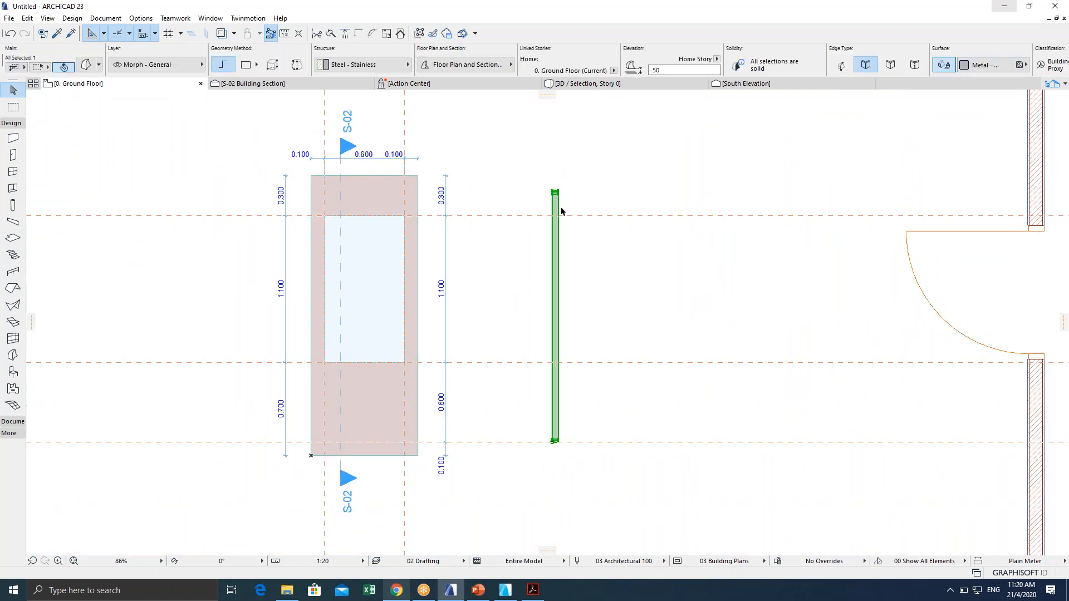
pyautogui.click(9, 18)
pyautogui.moveTo(69, 191)
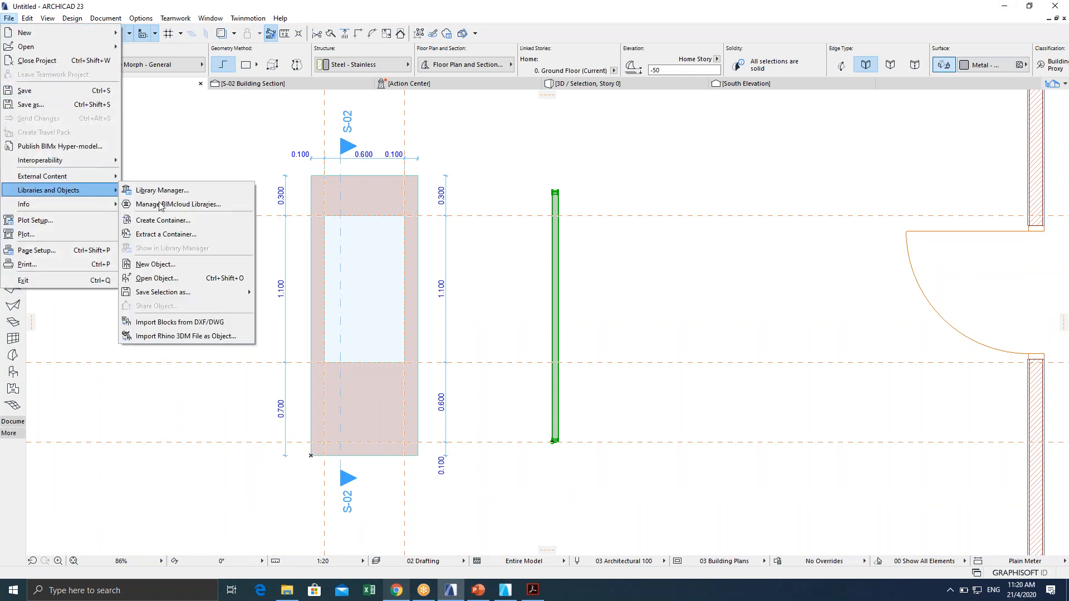
pyautogui.moveTo(216, 291)
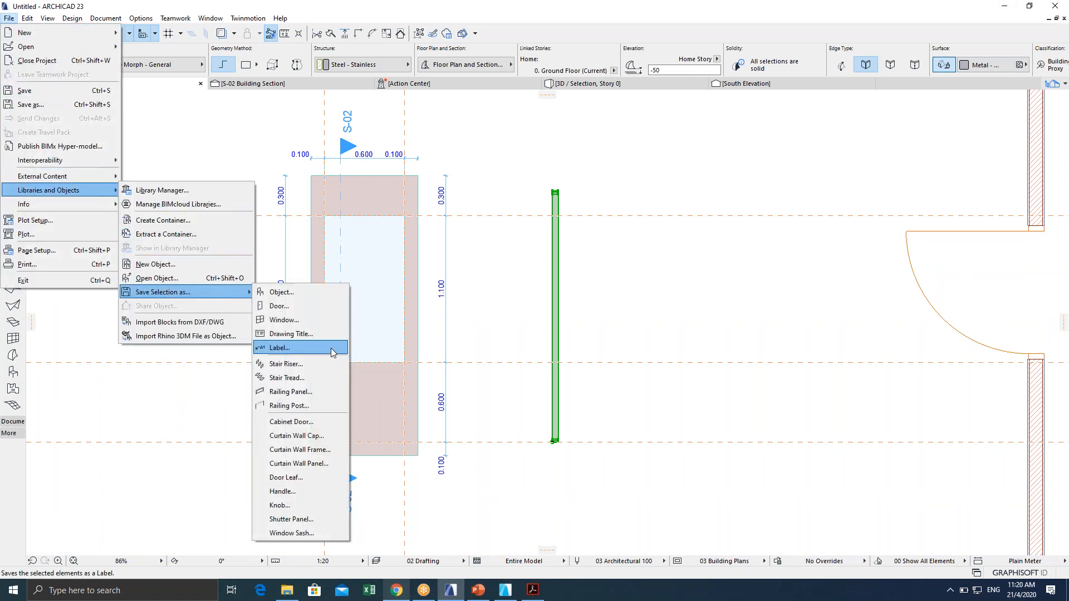
pyautogui.click(303, 498)
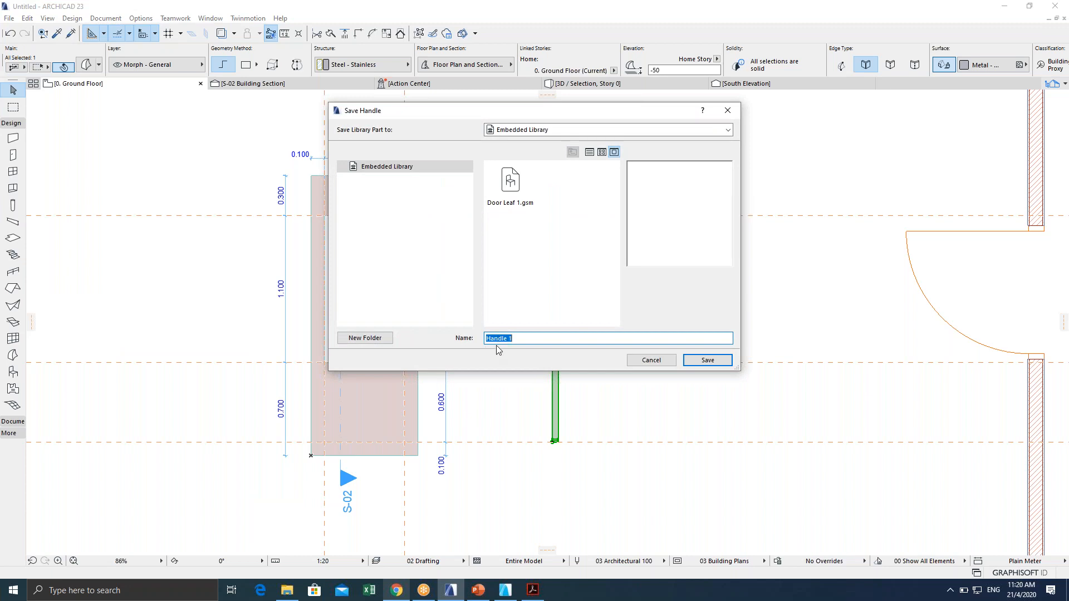
pyautogui.click(703, 362)
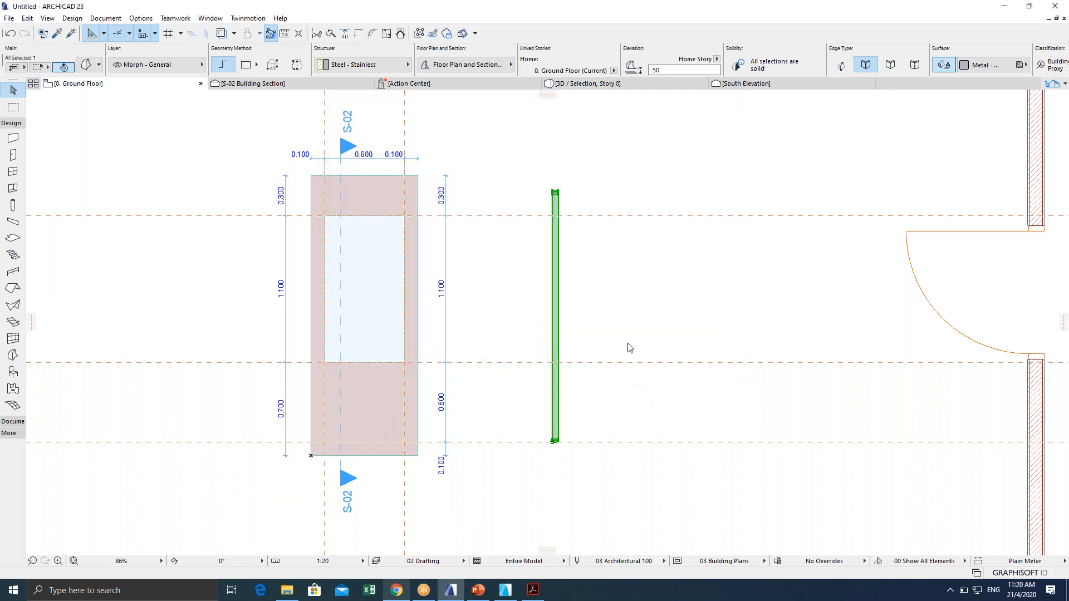
pyautogui.click(603, 228)
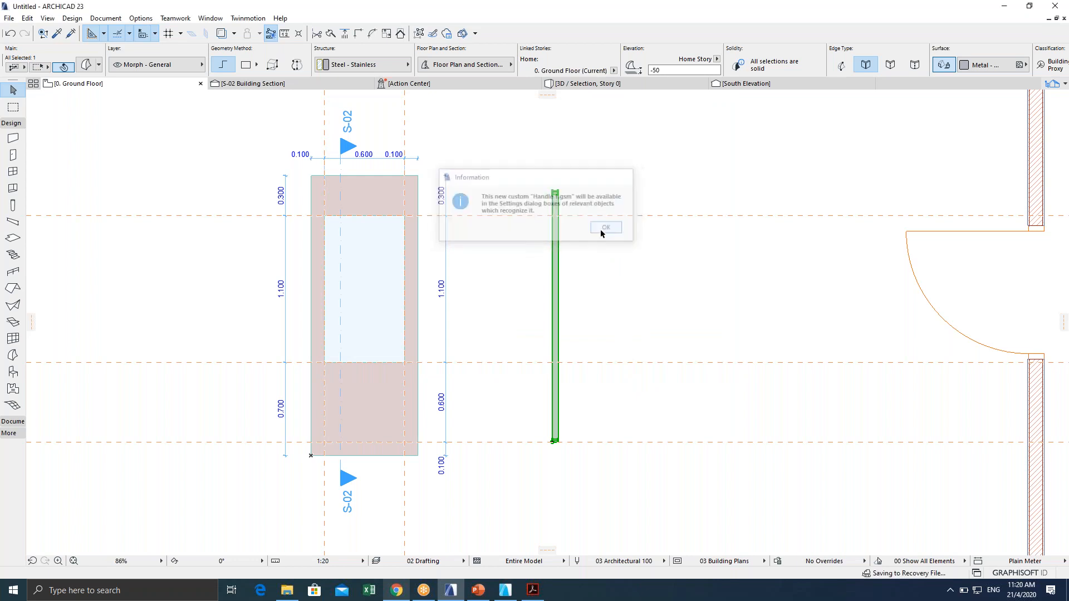
pyautogui.click(624, 295)
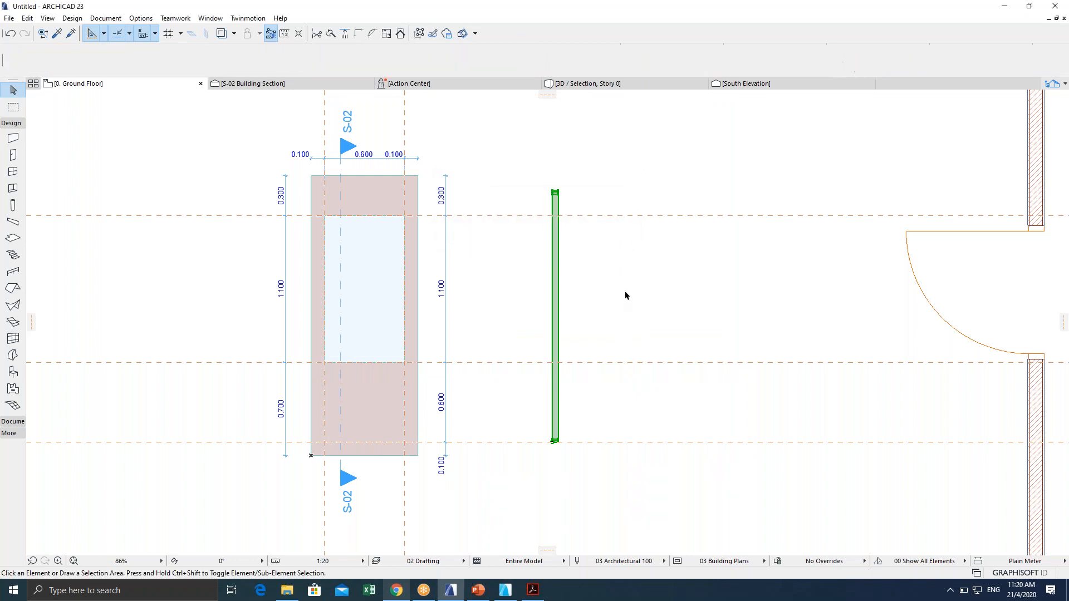
# Review the leaf and handle settings of the hinged door in the wall.
pyautogui.scroll(-3, 626, 299)
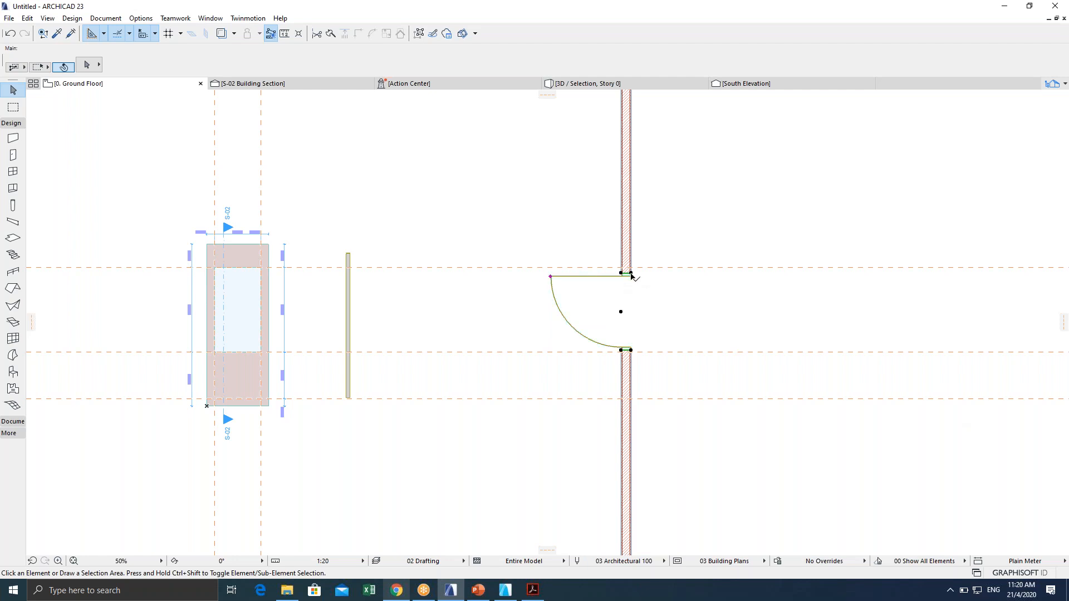
pyautogui.click(634, 276)
pyautogui.hotkey('ctrl', 't')
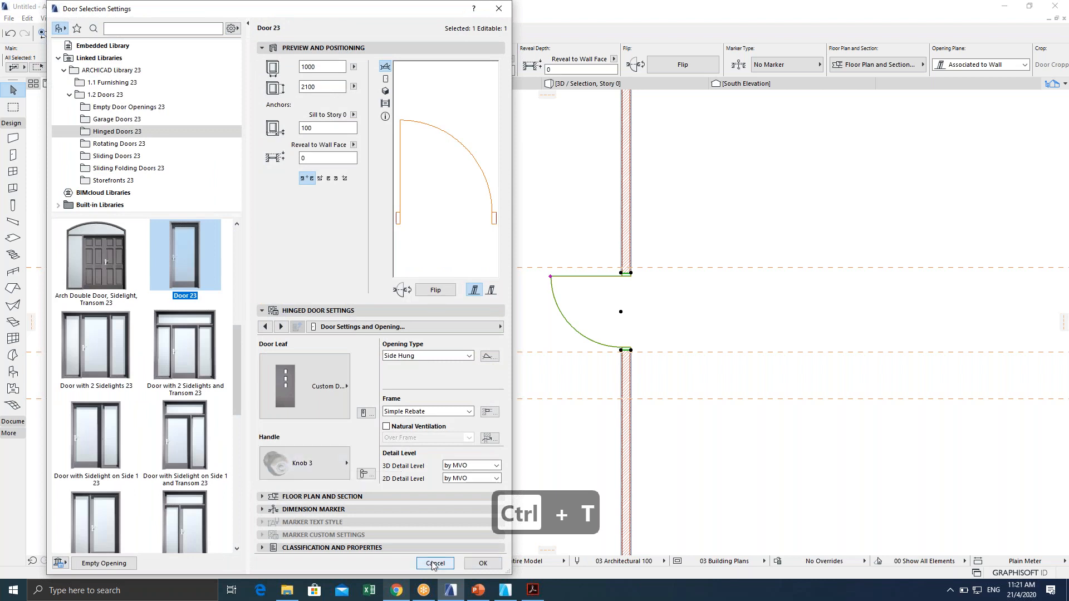
pyautogui.click(483, 563)
pyautogui.click(527, 309)
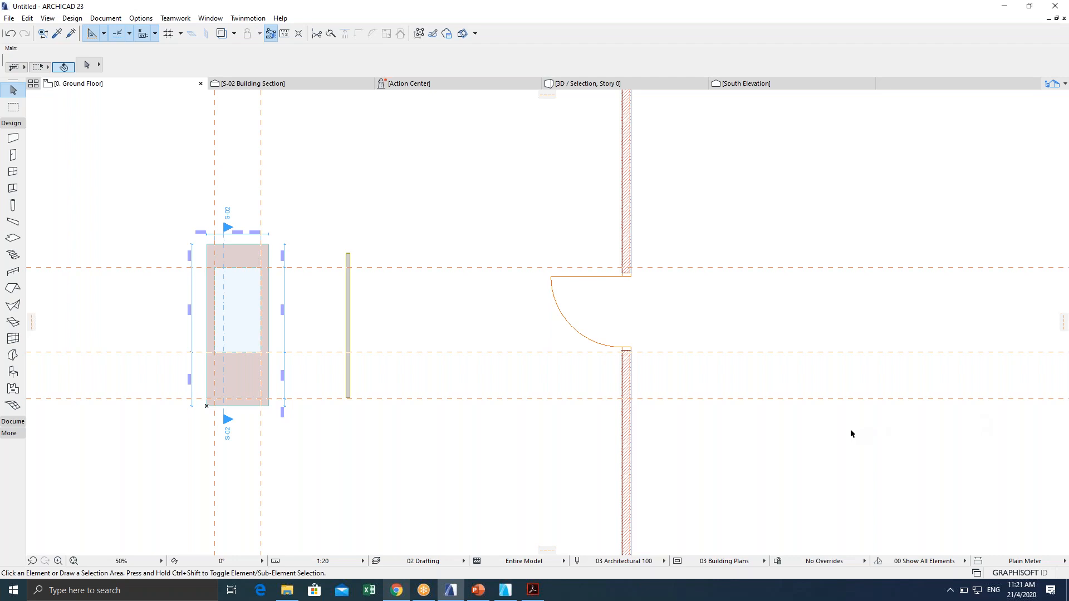
# Review the library part types that a selection can be saved as.
pyautogui.click(9, 18)
pyautogui.moveTo(67, 190)
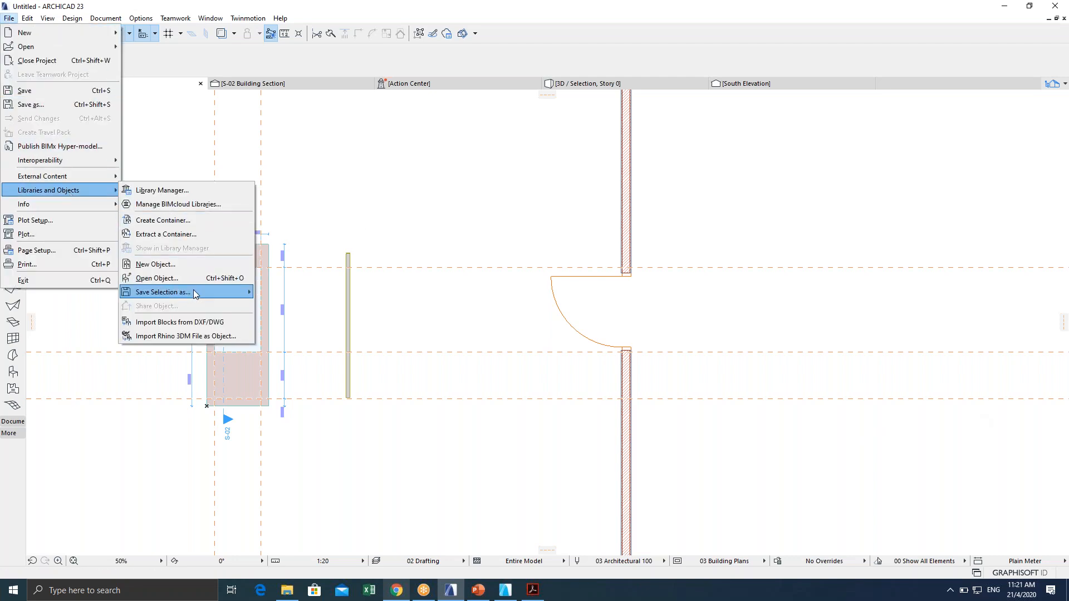
pyautogui.moveTo(193, 291)
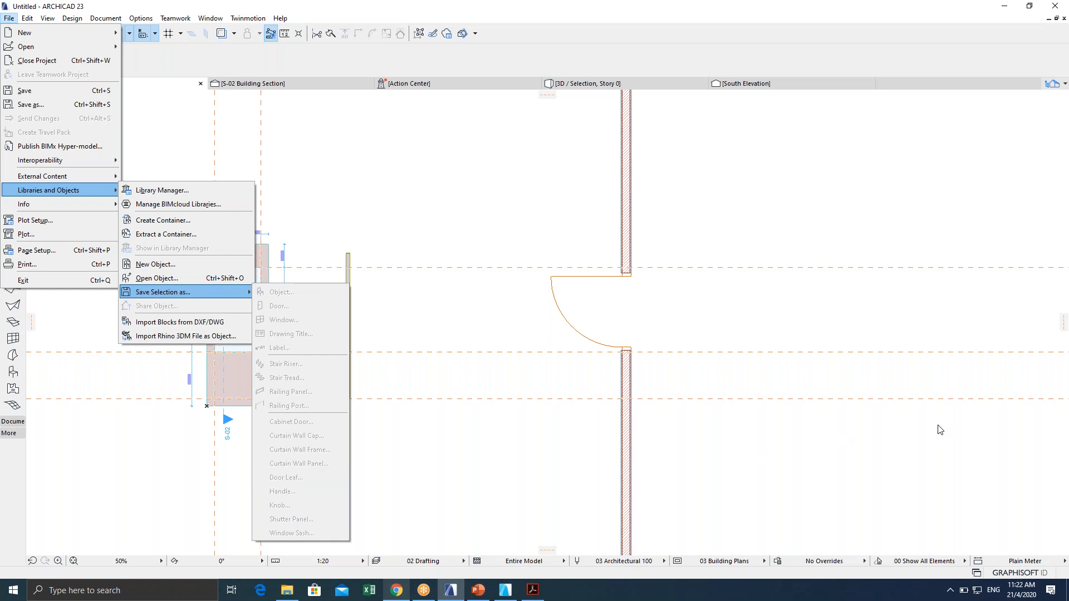
pyautogui.click(523, 247)
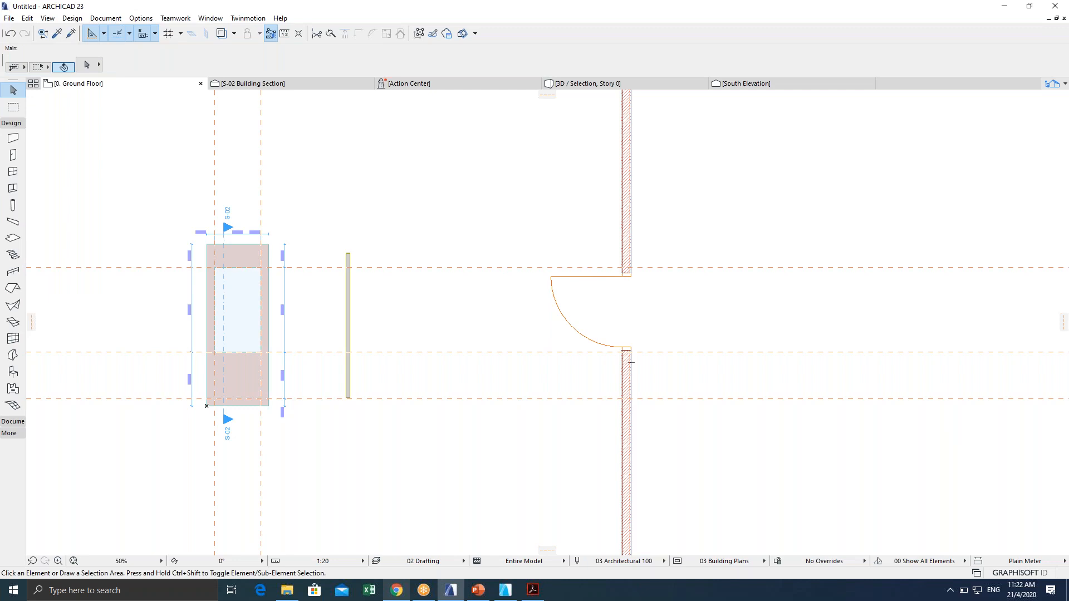
# Set the handle type of the hinged door in the wall to Custom.
pyautogui.click(634, 276)
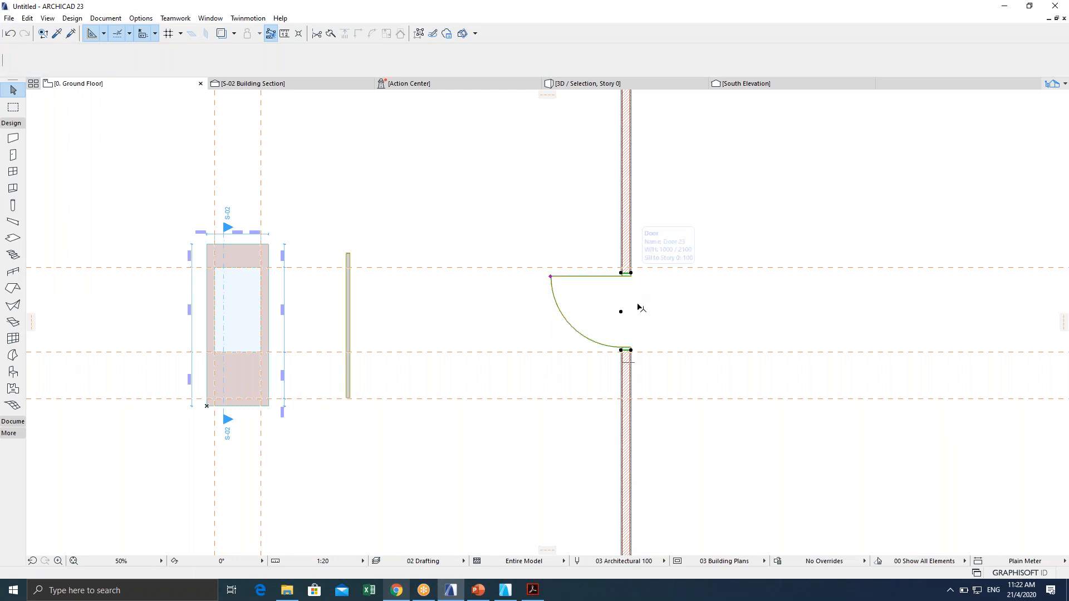
pyautogui.scroll(2, 650, 320)
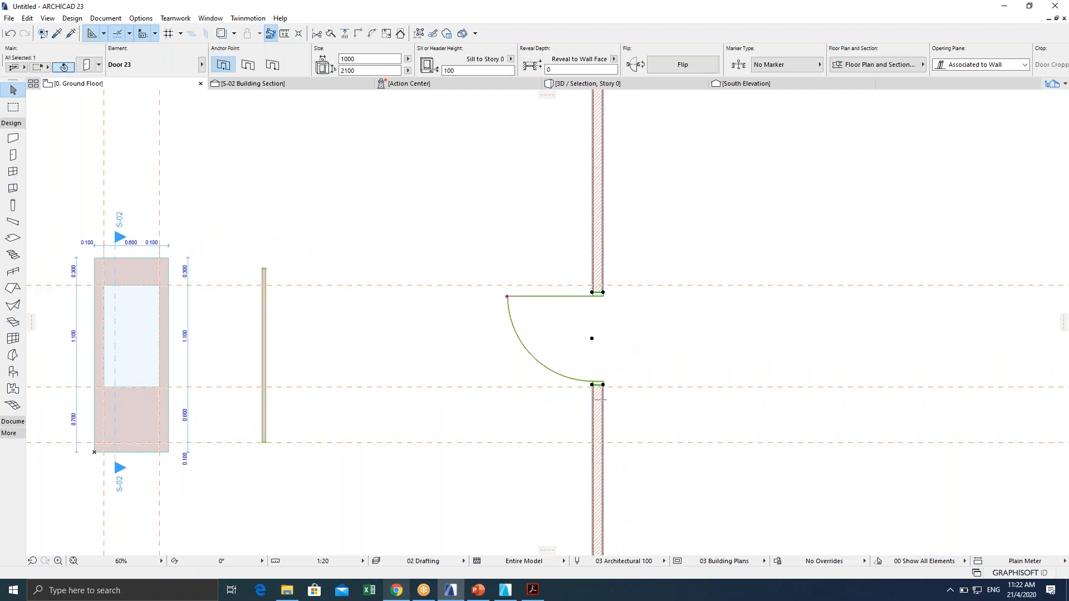
pyautogui.hotkey('ctrl', 't')
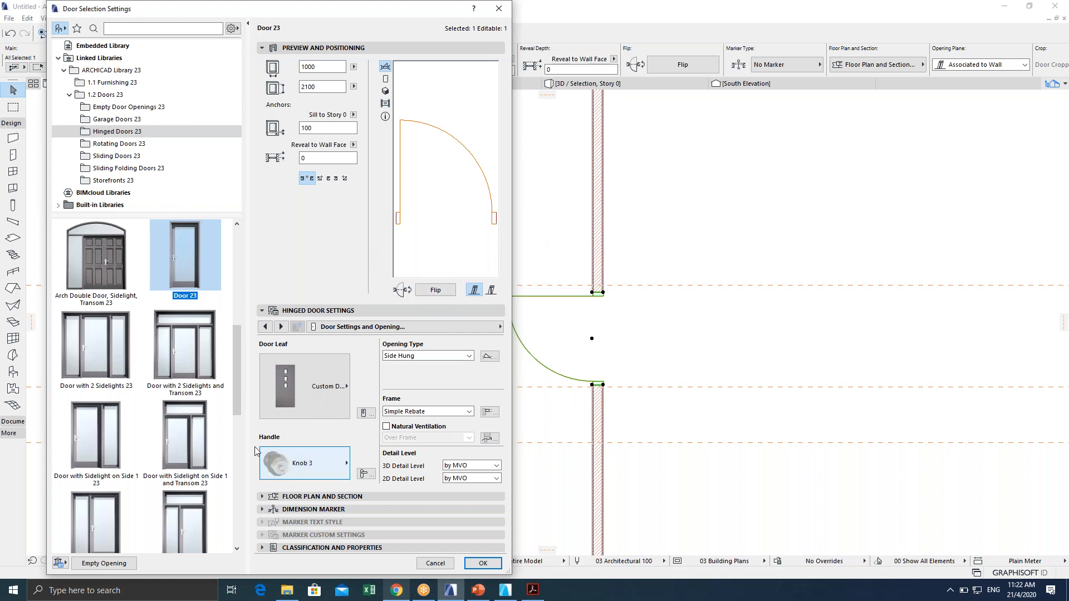
pyautogui.click(295, 467)
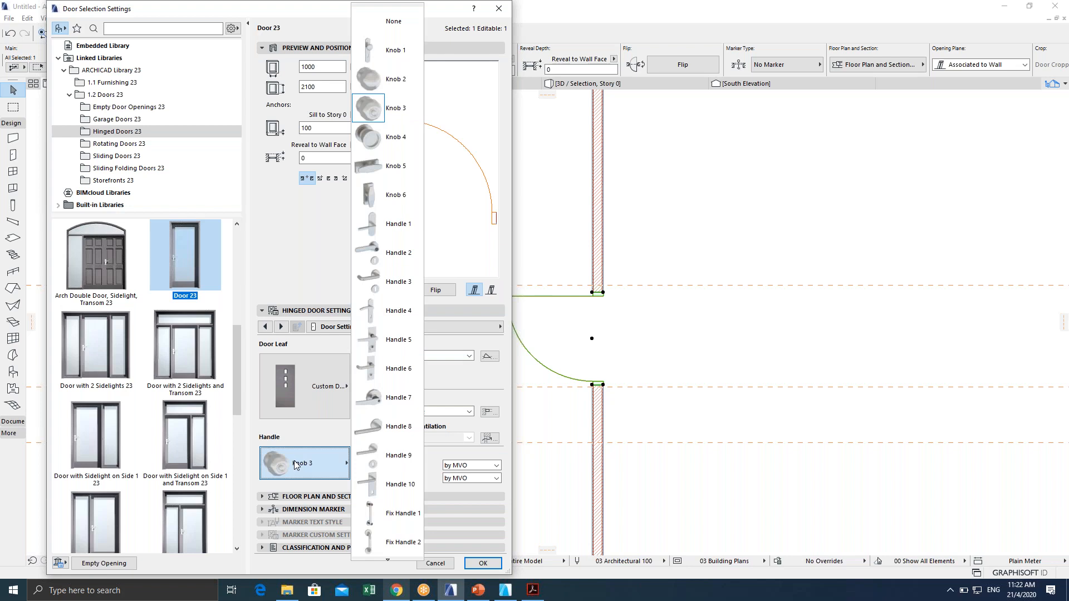
pyautogui.scroll(-2, 389, 454)
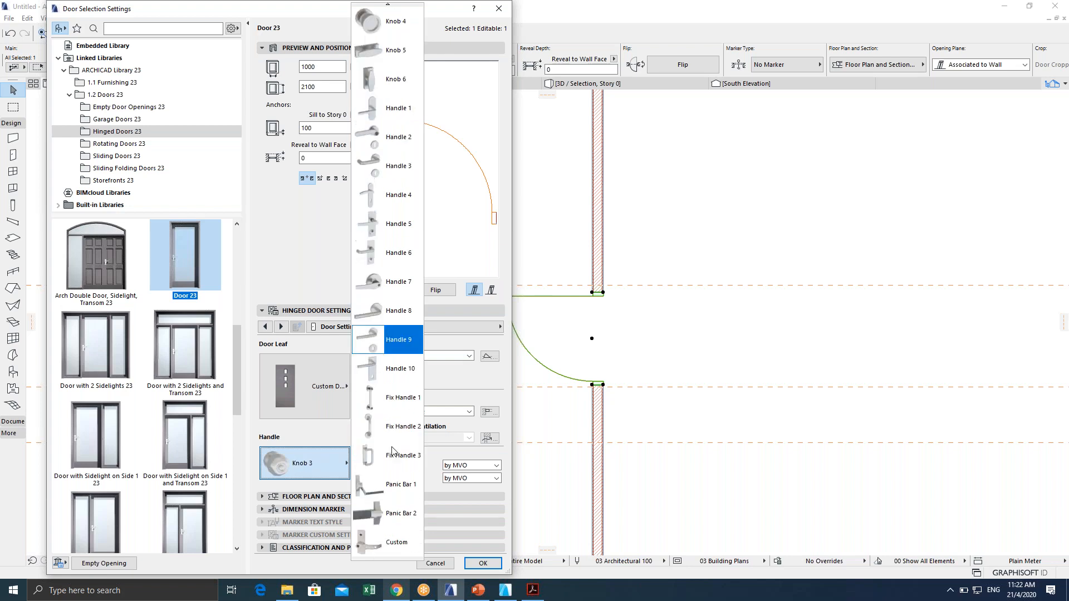
pyautogui.click(399, 545)
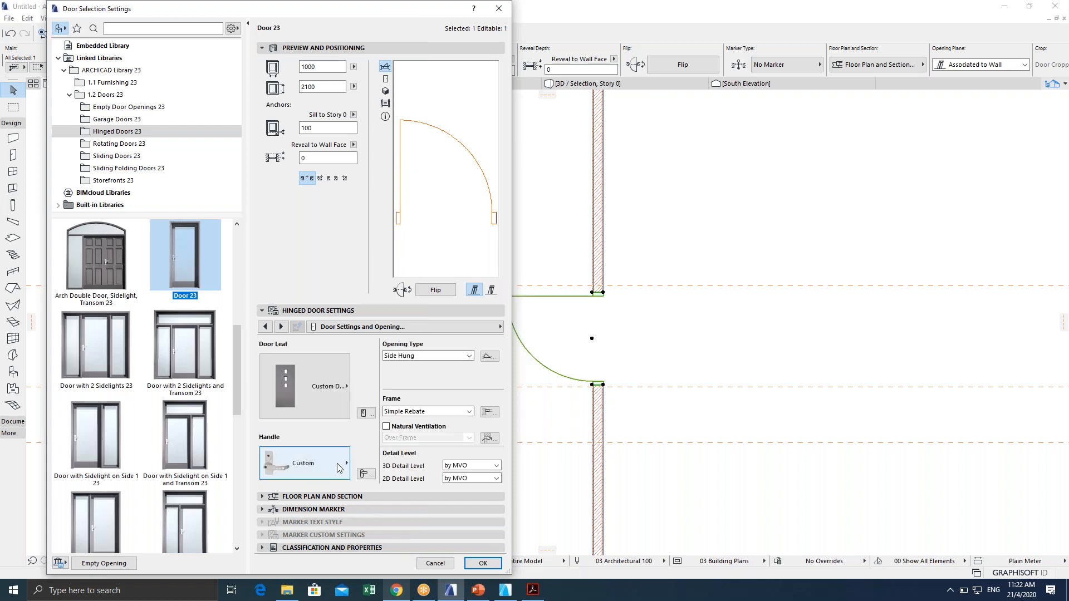
pyautogui.click(340, 467)
pyautogui.scroll(-2, 384, 502)
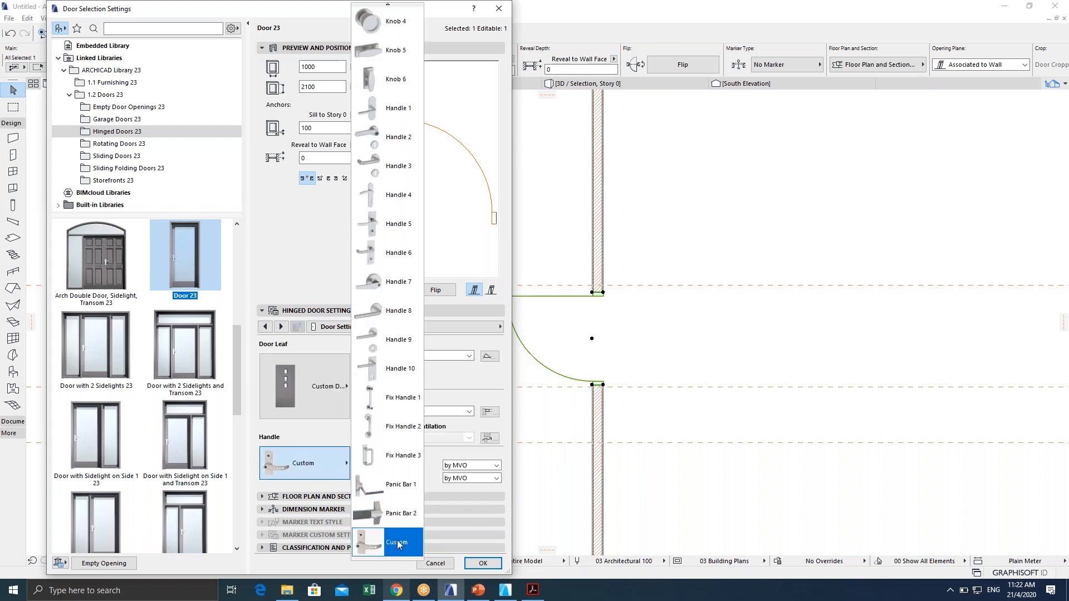
pyautogui.click(399, 544)
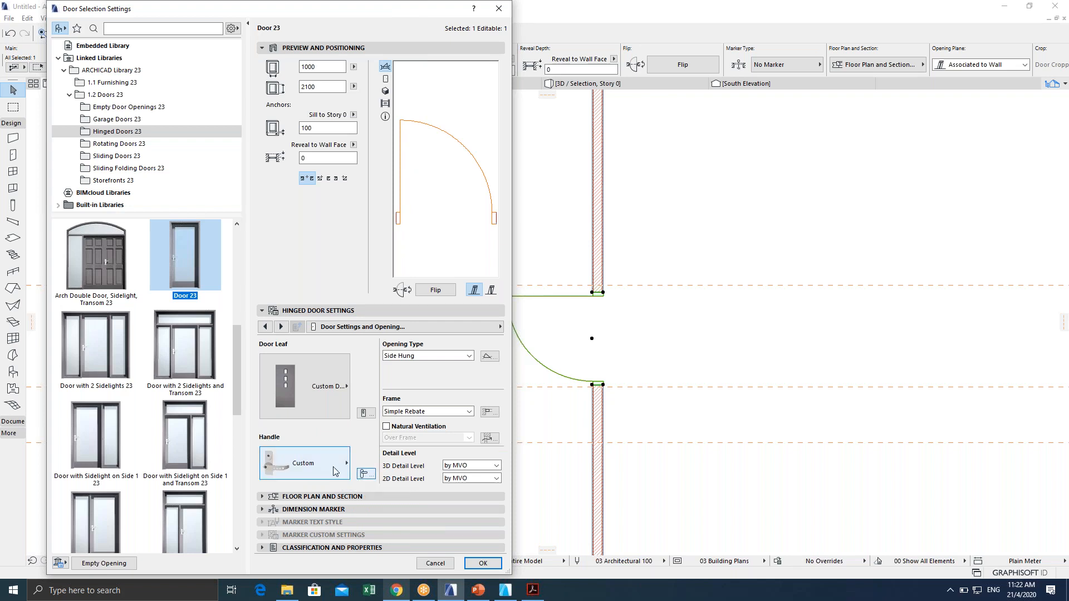
# Choose Handle 1 as the door's custom handle in the handle and kick board settings and apply them.
pyautogui.click(365, 474)
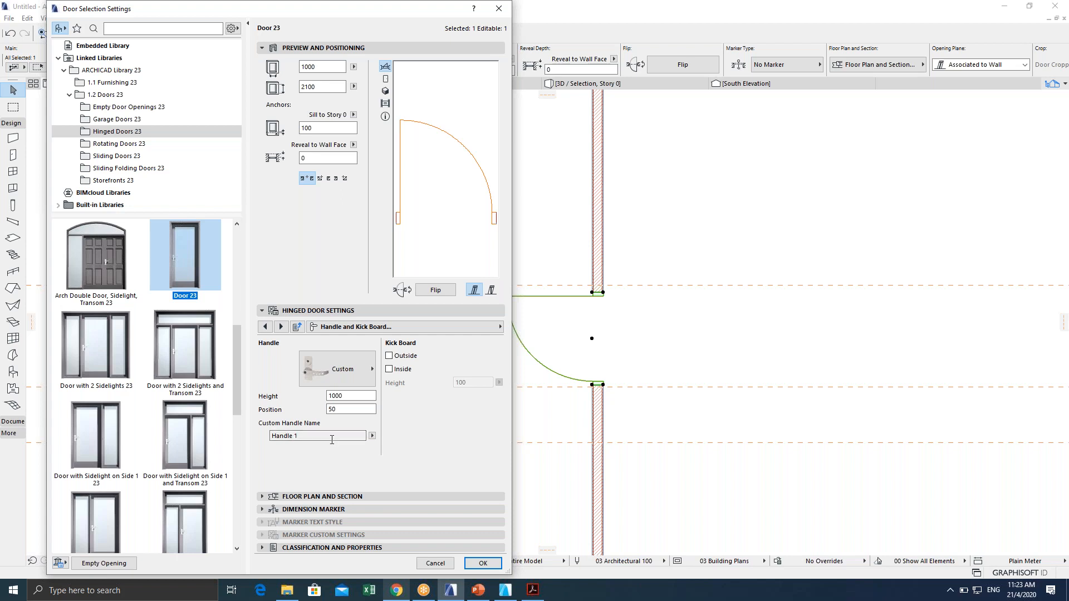
pyautogui.click(372, 437)
pyautogui.click(396, 437)
pyautogui.click(372, 437)
pyautogui.click(404, 472)
pyautogui.click(372, 437)
pyautogui.click(483, 563)
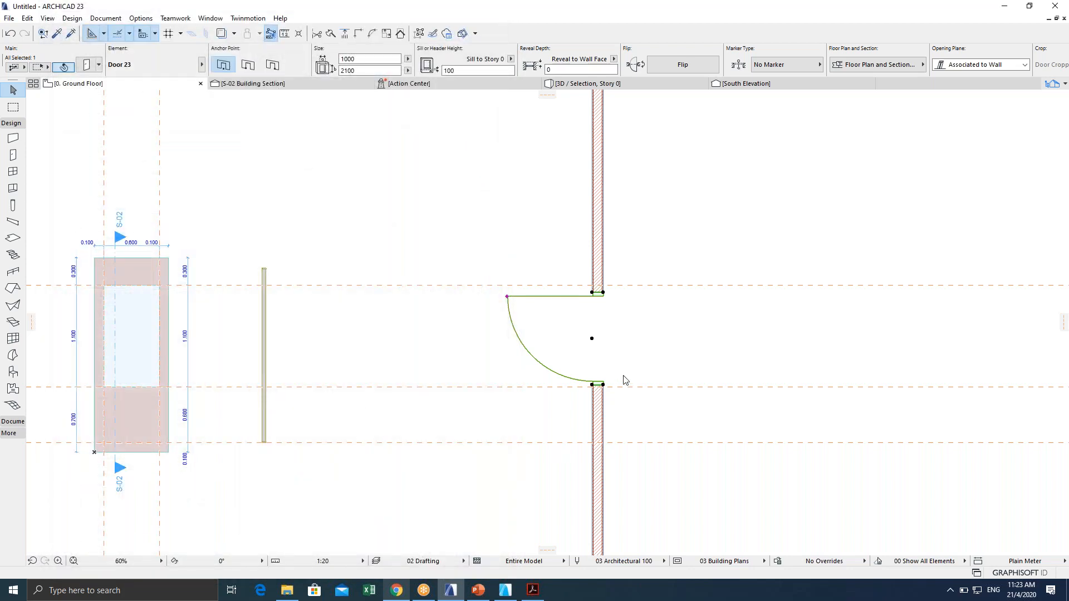
pyautogui.click(668, 238)
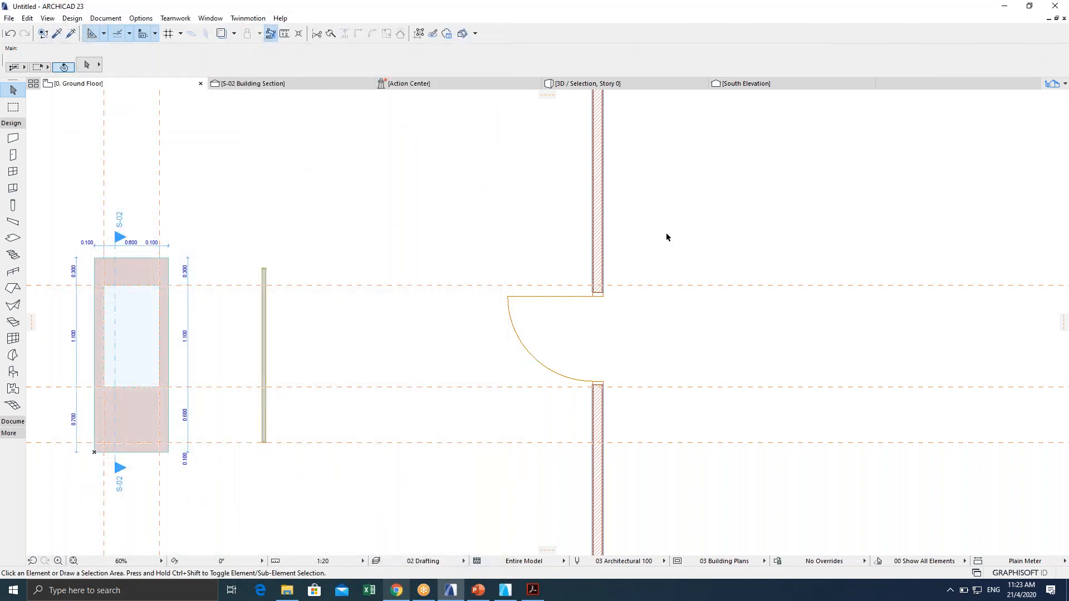
# Show the whole model in 3D and examine the custom handle's position and length on the door.
pyautogui.press('F5')
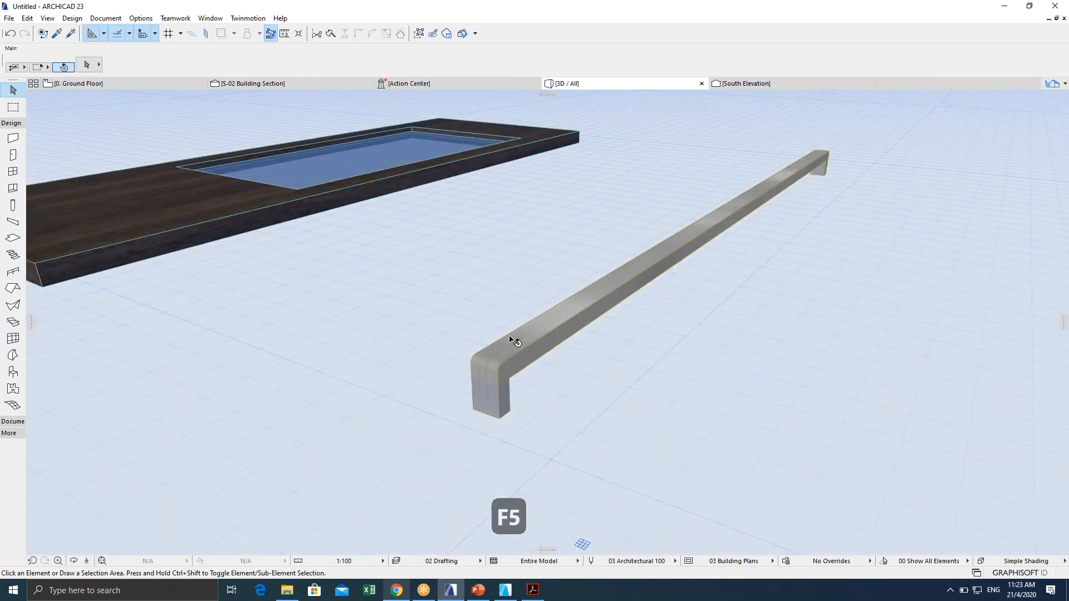
pyautogui.scroll(-7, 504, 331)
pyautogui.keyDown('shift'); pyautogui.moveTo(501, 329); pyautogui.dragTo(521, 362, button='middle'); pyautogui.keyUp('shift')
pyautogui.scroll(3, 408, 312)
pyautogui.scroll(-1, 423, 327)
pyautogui.scroll(1, 531, 462)
pyautogui.moveTo(534, 461); pyautogui.dragTo(540, 450, button='middle')
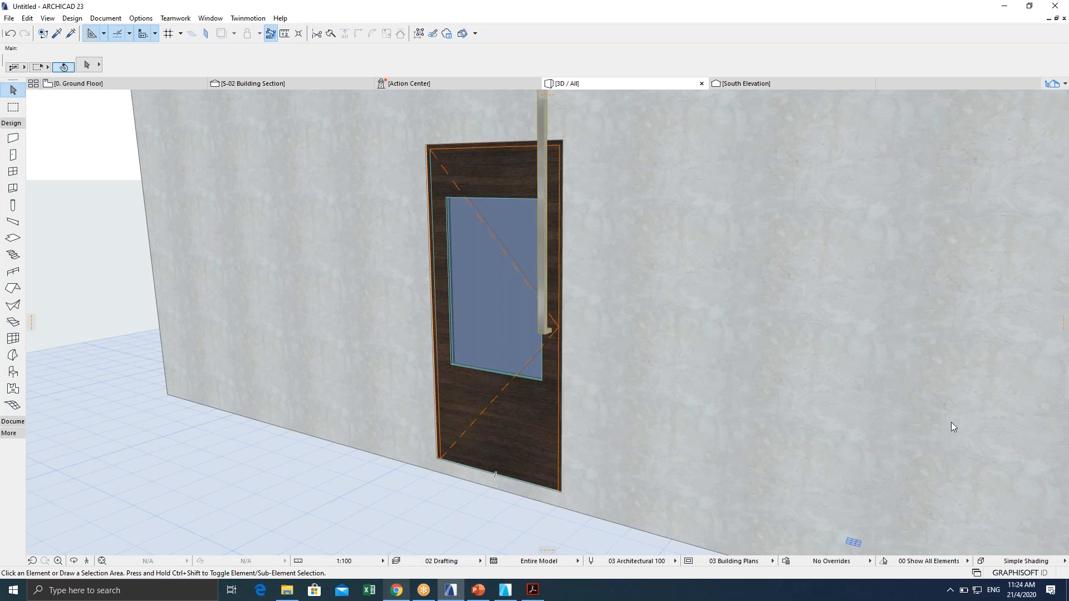
pyautogui.scroll(-2, 641, 342)
pyautogui.moveTo(569, 364); pyautogui.dragTo(552, 334, button='middle')
pyautogui.scroll(-1, 543, 418)
pyautogui.scroll(-4, 551, 334)
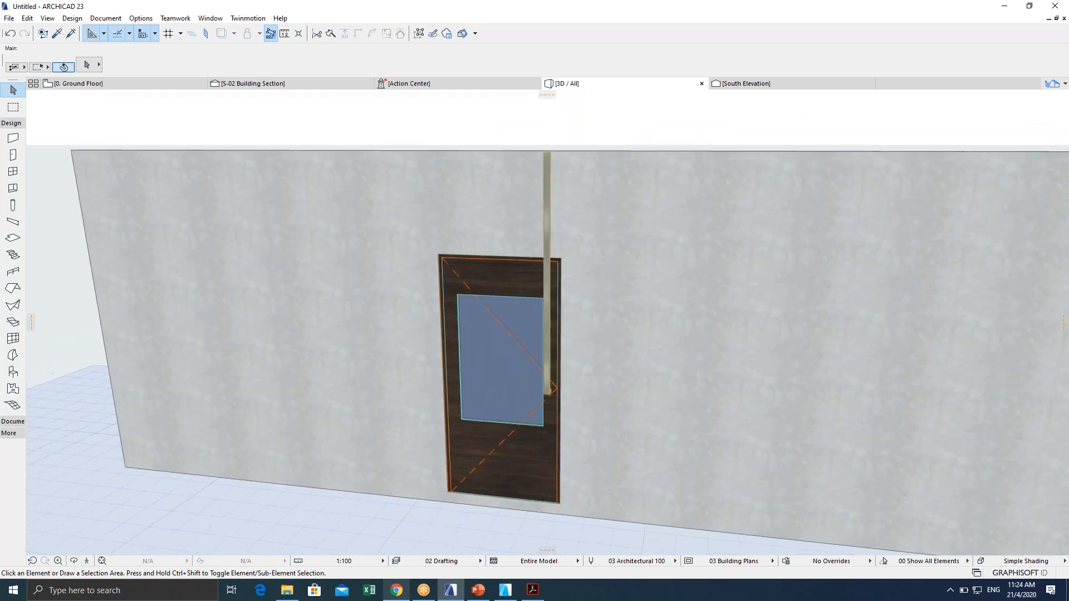
pyautogui.scroll(2, 571, 421)
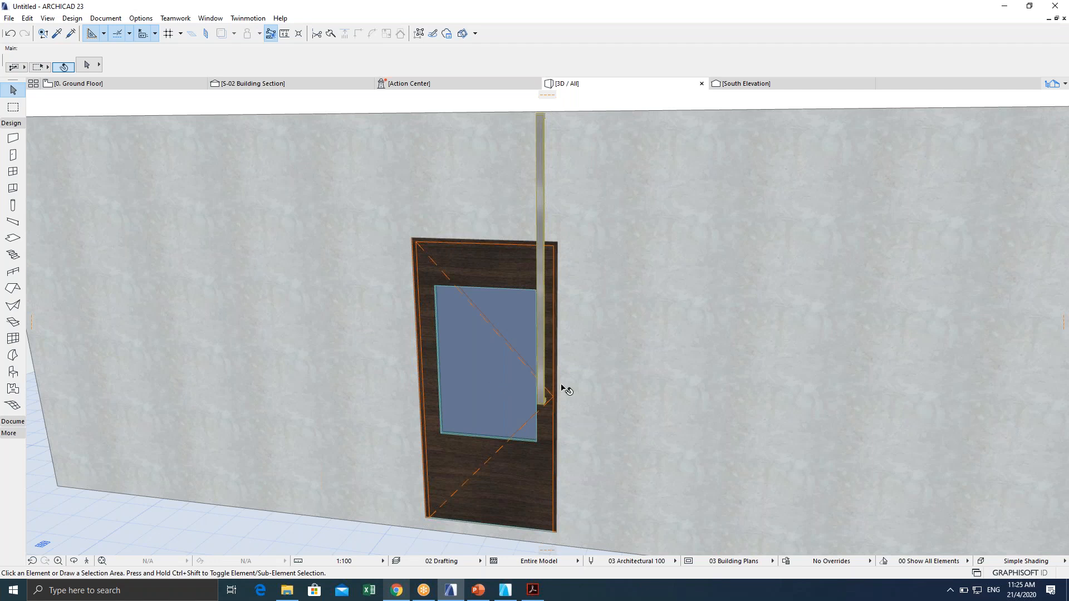
pyautogui.scroll(-1, 563, 389)
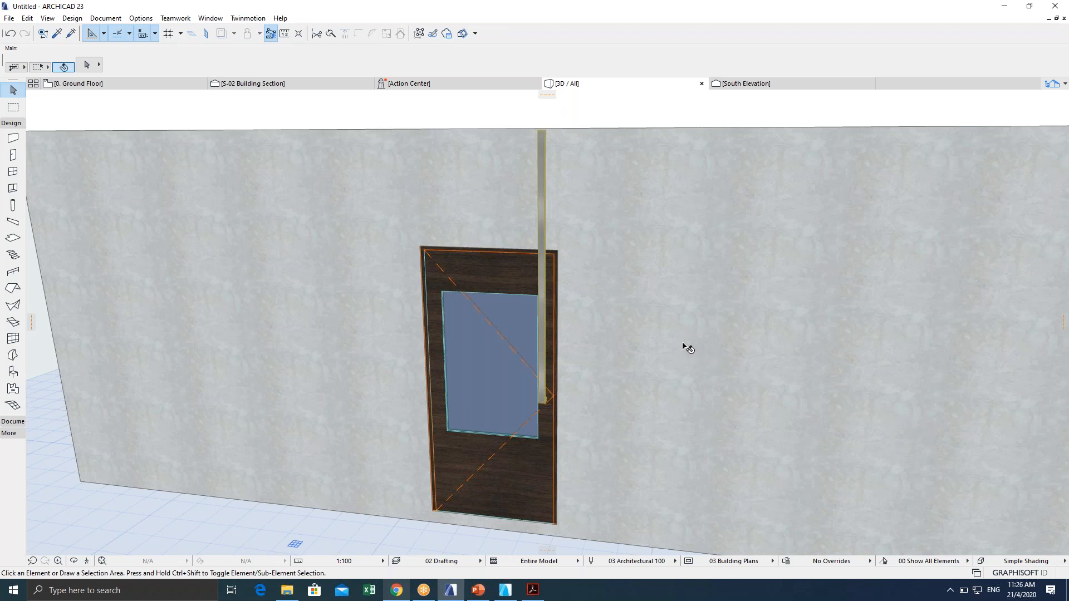
pyautogui.moveTo(684, 345)
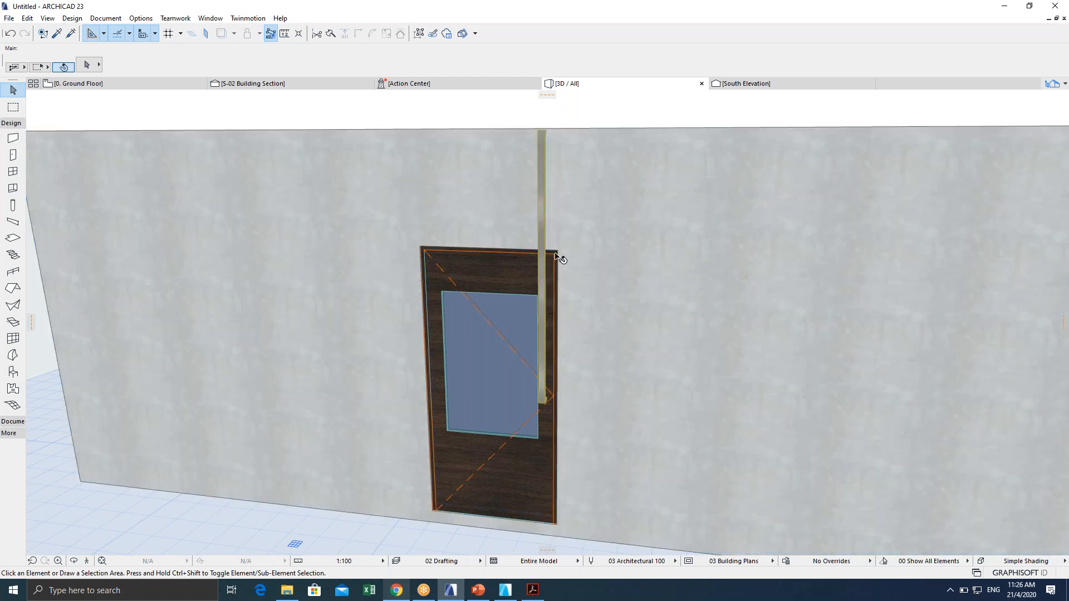
# Set the custom handle height of the hinged door in the wall to 30.
pyautogui.click(557, 258)
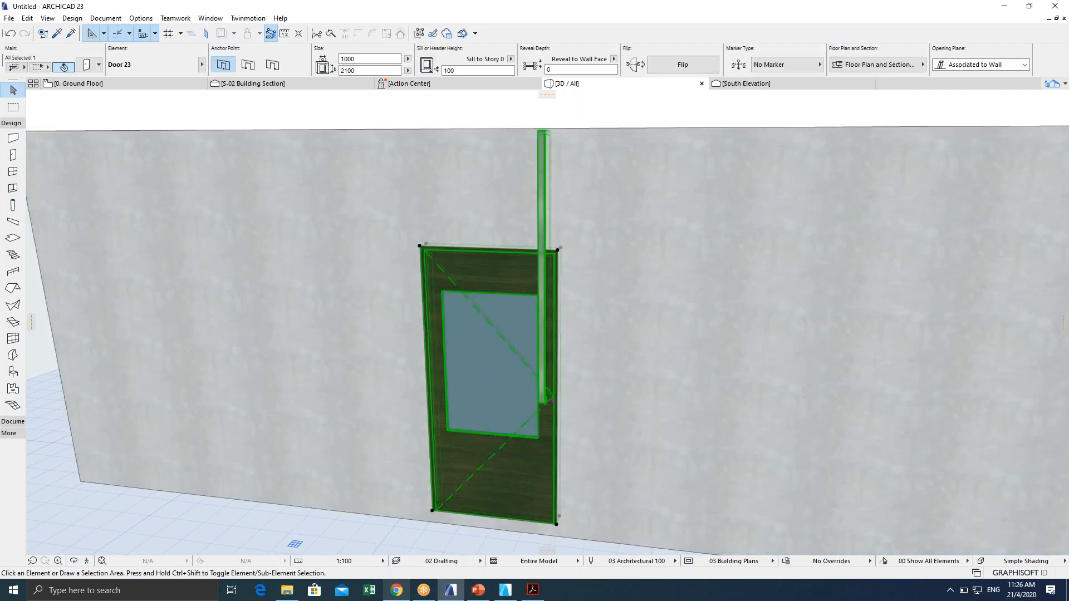
pyautogui.moveTo(785, 304)
pyautogui.hotkey('ctrl', 't')
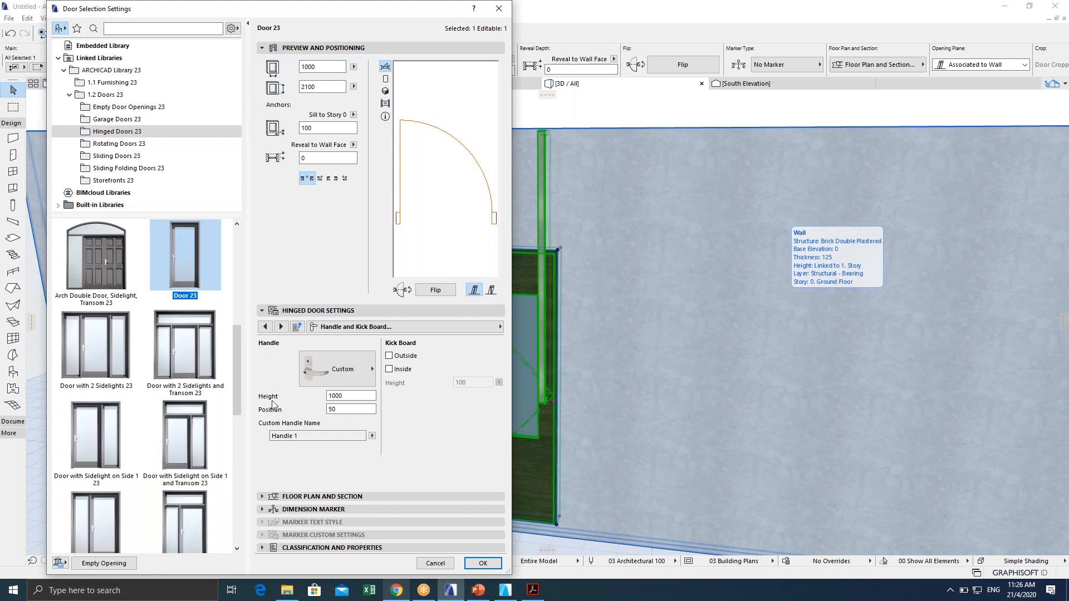
pyautogui.click(340, 408)
pyautogui.moveTo(340, 396); pyautogui.dragTo(298, 391)
pyautogui.write('30')
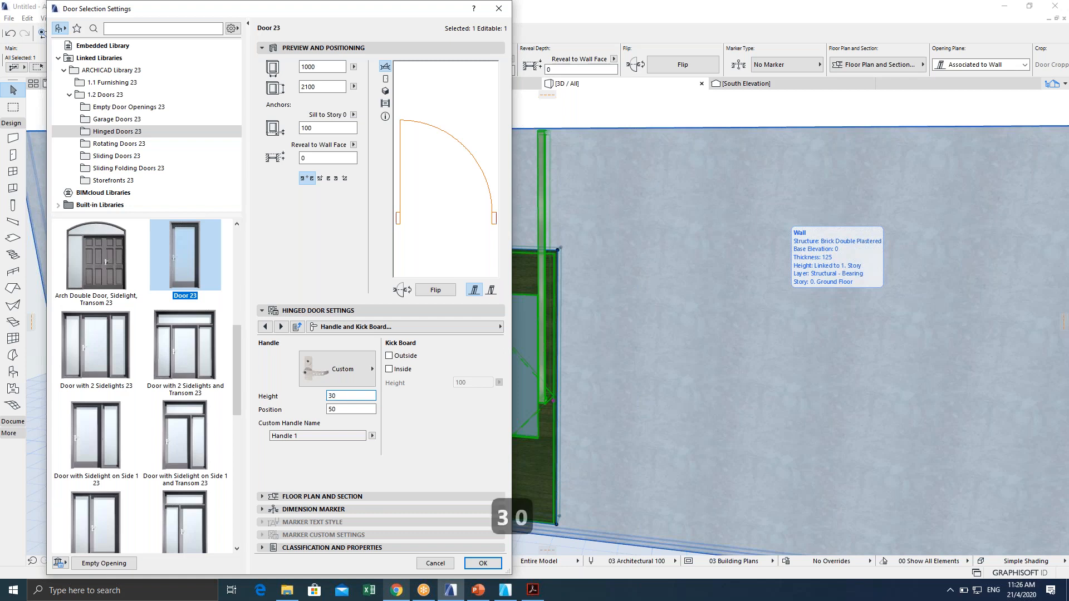
pyautogui.click(483, 563)
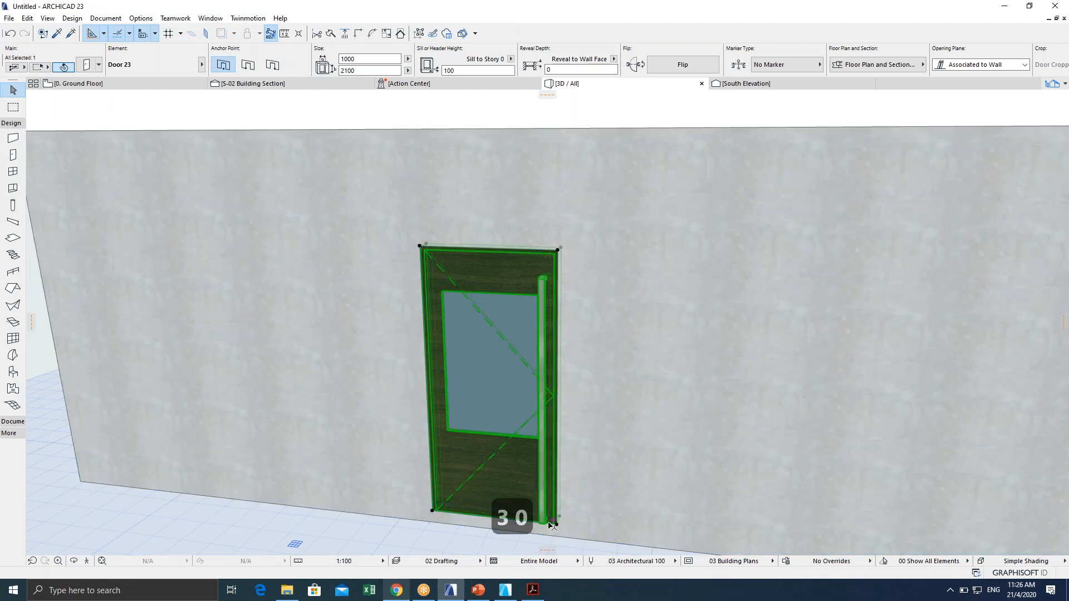
# Set the door's custom handle height to 50.
pyautogui.moveTo(562, 503); pyautogui.dragTo(558, 470, button='middle')
pyautogui.hotkey('ctrl', 't')
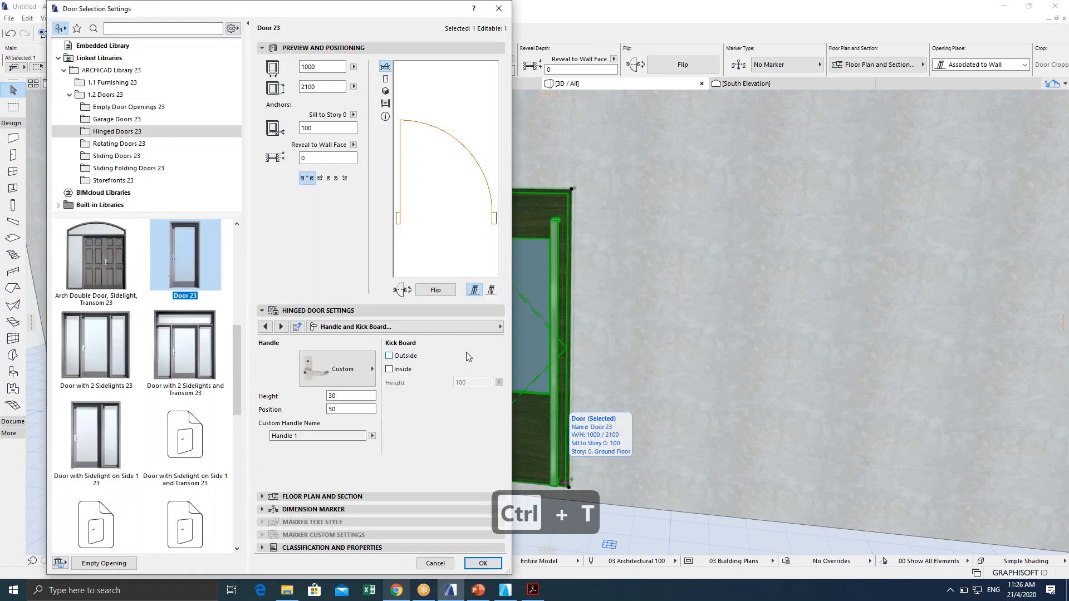
pyautogui.write('50')
pyautogui.press('Return')
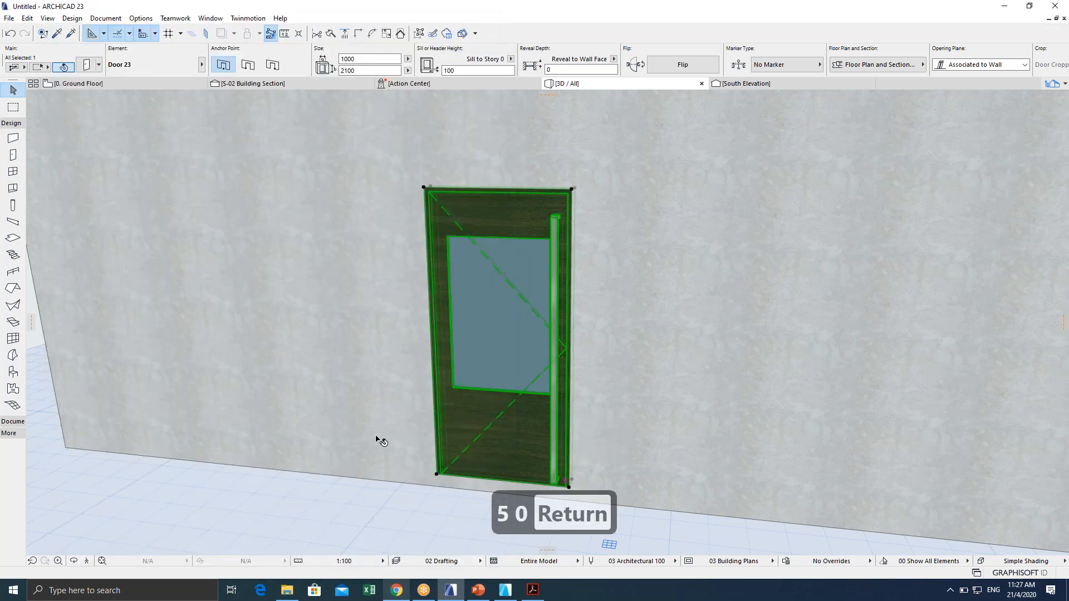
# Raise the custom handle on the door by setting its height to 100.
pyautogui.scroll(2, 544, 389)
pyautogui.moveTo(518, 379); pyautogui.dragTo(466, 315, button='middle')
pyautogui.moveTo(464, 368); pyautogui.dragTo(488, 437, button='middle')
pyautogui.hotkey('ctrl', 't')
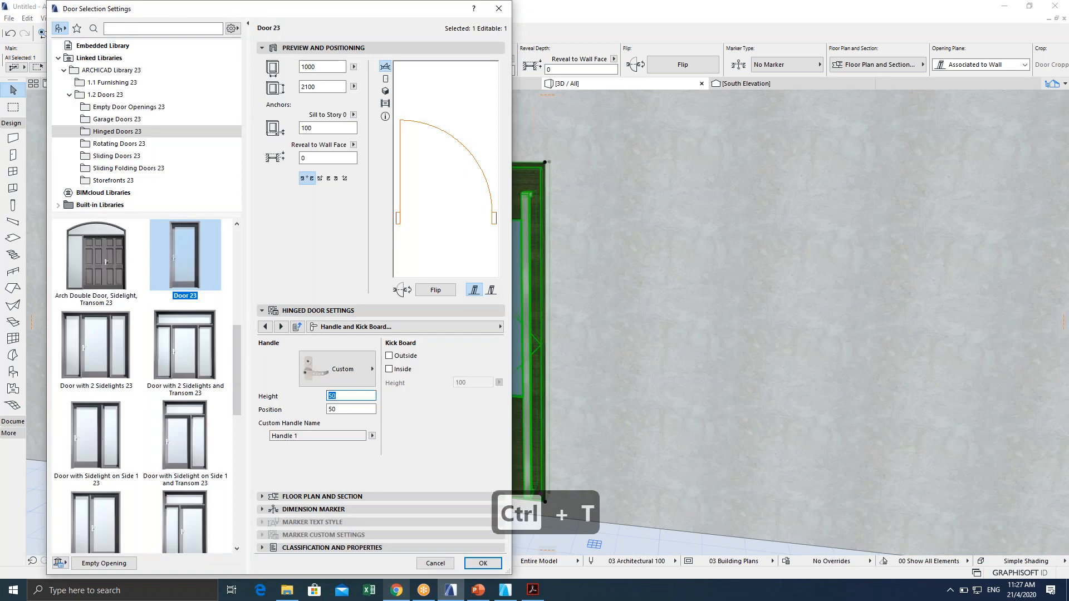
pyautogui.write('100')
pyautogui.press('Return')
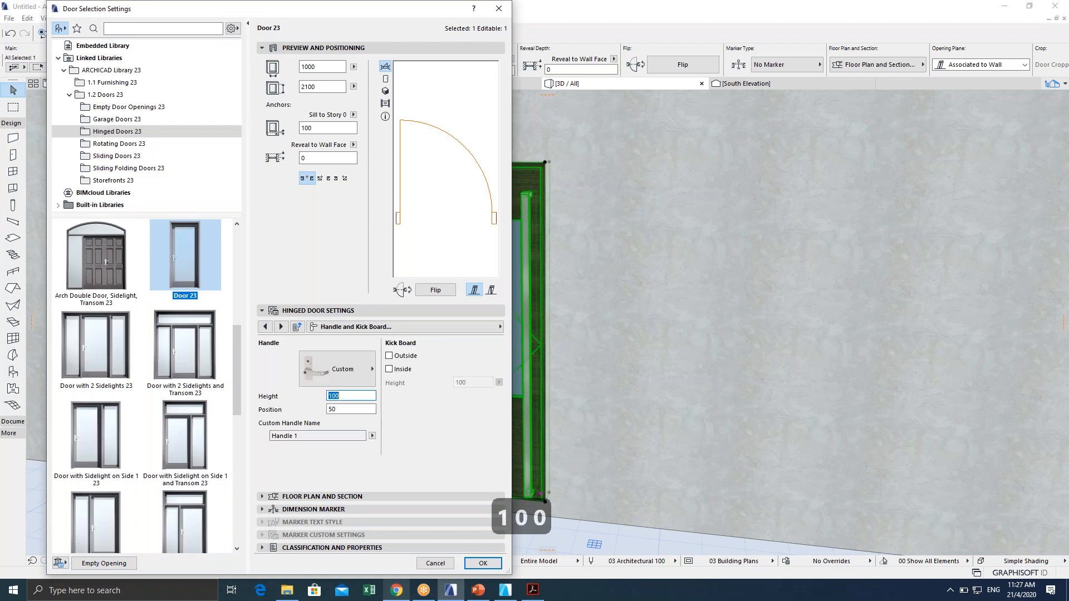
pyautogui.press('Return')
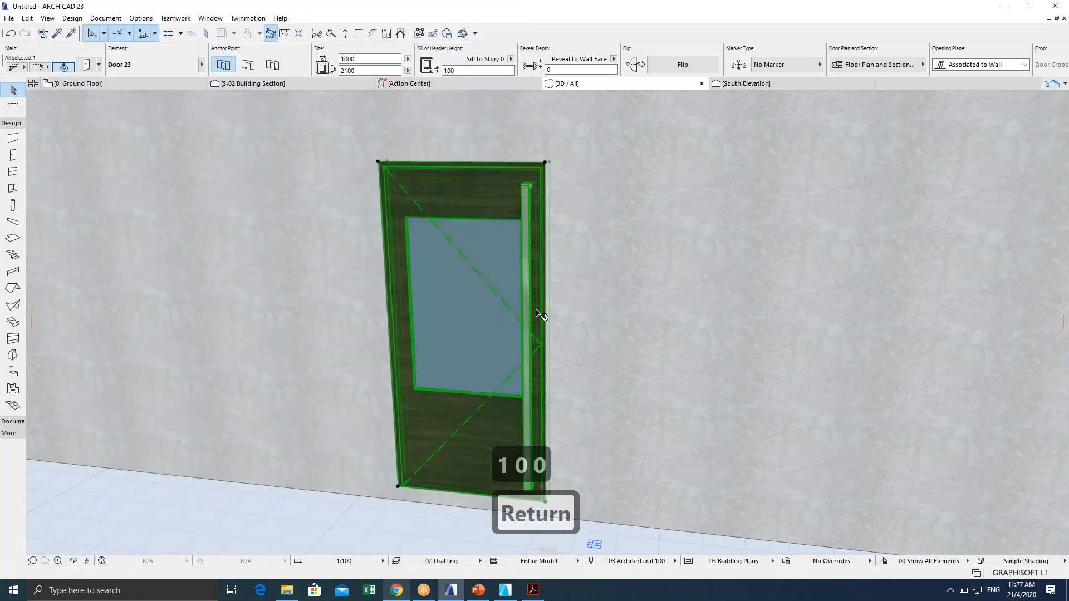
# Examine the custom handle's placement relative to the door leaf's edges and glass from several angles in 3D.
pyautogui.scroll(-1, 507, 312)
pyautogui.moveTo(523, 348); pyautogui.dragTo(382, 343, button='middle')
pyautogui.scroll(1, 456, 313)
pyautogui.scroll(1, 455, 317)
pyautogui.keyDown('shift'); pyautogui.moveTo(774, 251); pyautogui.dragTo(433, 369, button='middle'); pyautogui.keyUp('shift')
pyautogui.scroll(1, 393, 398)
pyautogui.moveTo(390, 399); pyautogui.dragTo(437, 348, button='middle')
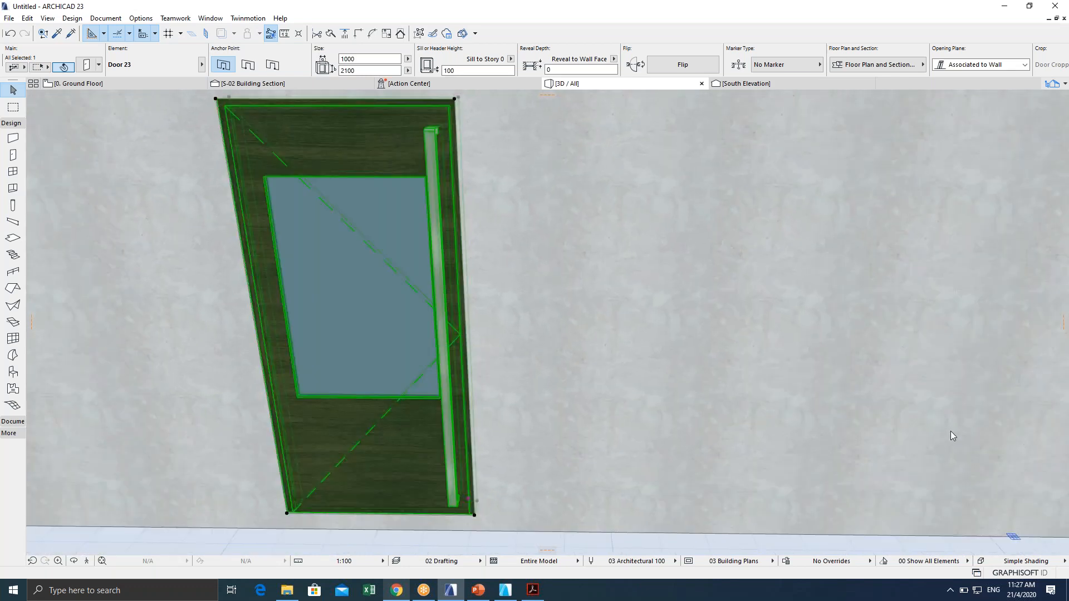
pyautogui.scroll(-3, 521, 385)
pyautogui.moveTo(523, 384); pyautogui.dragTo(591, 375, button='middle')
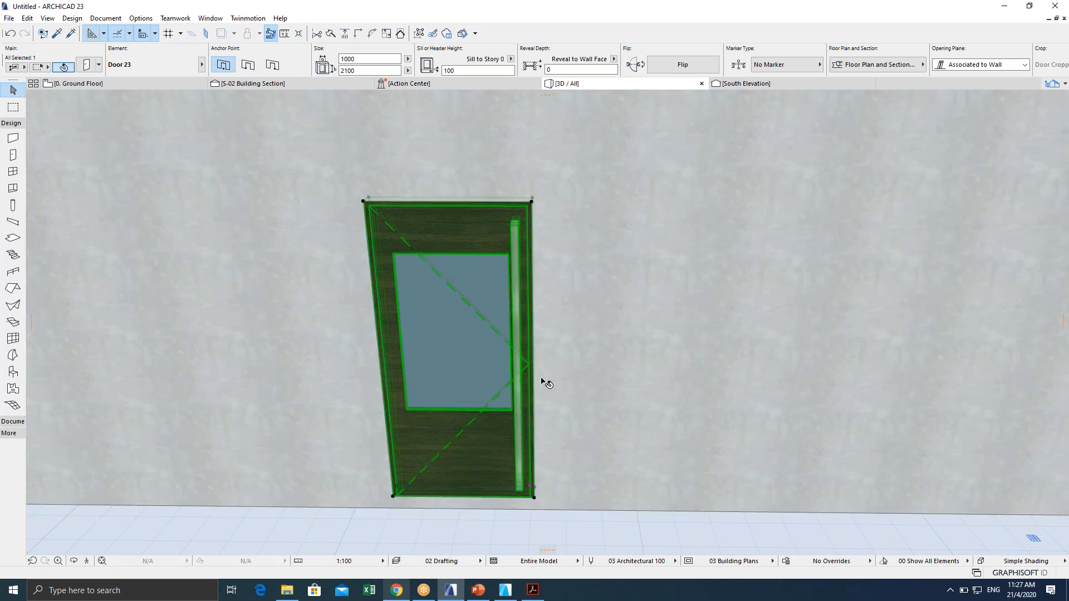
pyautogui.scroll(2, 543, 382)
pyautogui.keyDown('shift'); pyautogui.moveTo(544, 382); pyautogui.dragTo(472, 385, button='middle'); pyautogui.keyUp('shift')
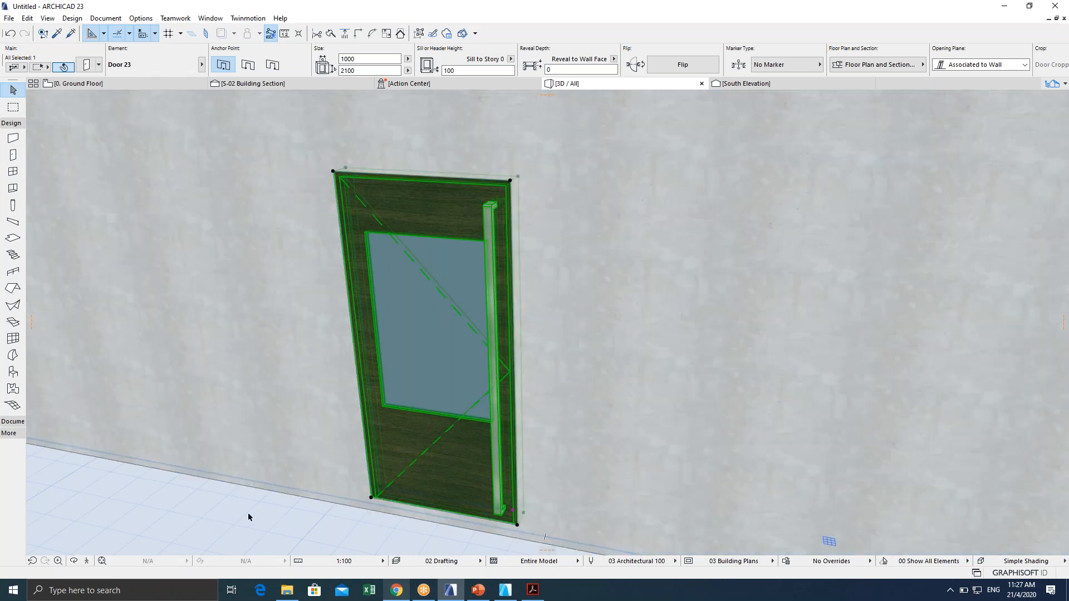
# Set the custom handle's position from the door edge to 100.
pyautogui.moveTo(516, 498); pyautogui.dragTo(475, 440, button='middle')
pyautogui.hotkey('ctrl', 't')
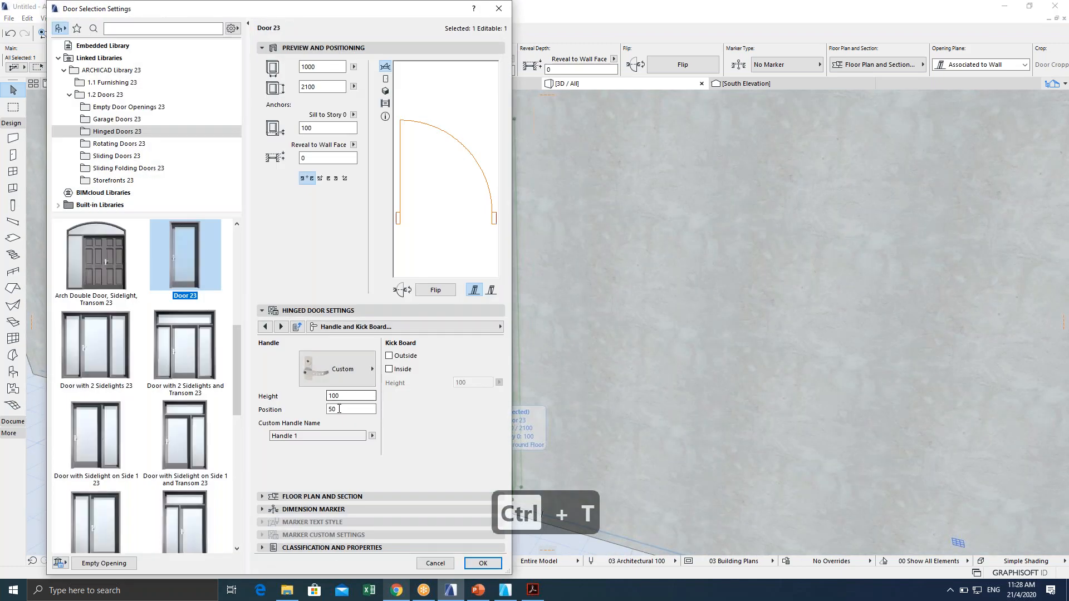
pyautogui.moveTo(339, 409); pyautogui.dragTo(295, 408)
pyautogui.write('100')
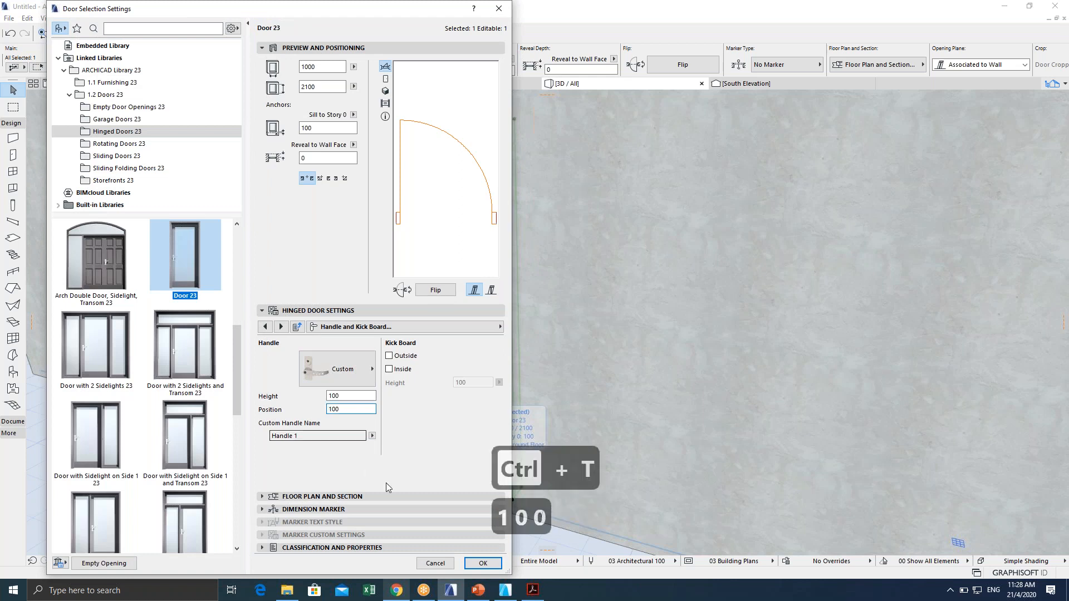
pyautogui.click(481, 564)
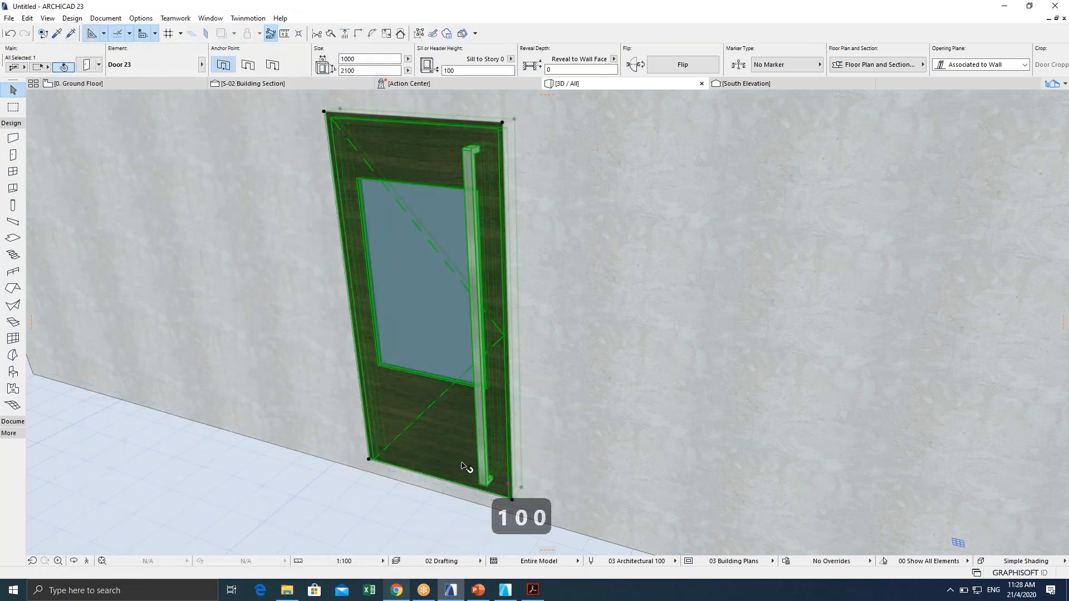
# Examine the custom handle and door leaf from both sides of the wall in 3D.
pyautogui.keyDown('shift'); pyautogui.moveTo(462, 383); pyautogui.dragTo(520, 327, button='middle'); pyautogui.keyUp('shift')
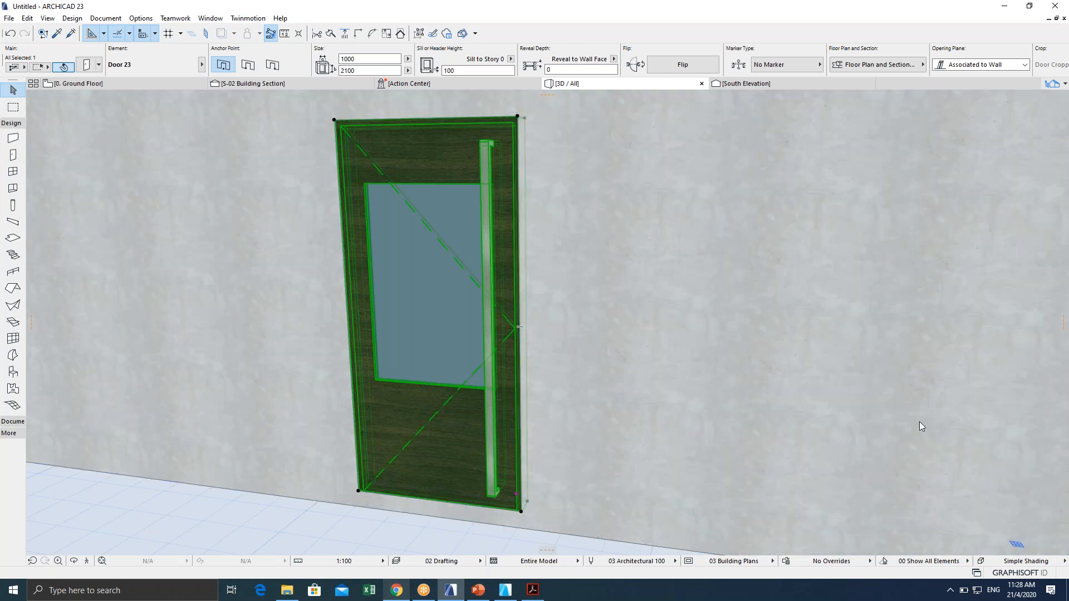
pyautogui.scroll(-5, 576, 336)
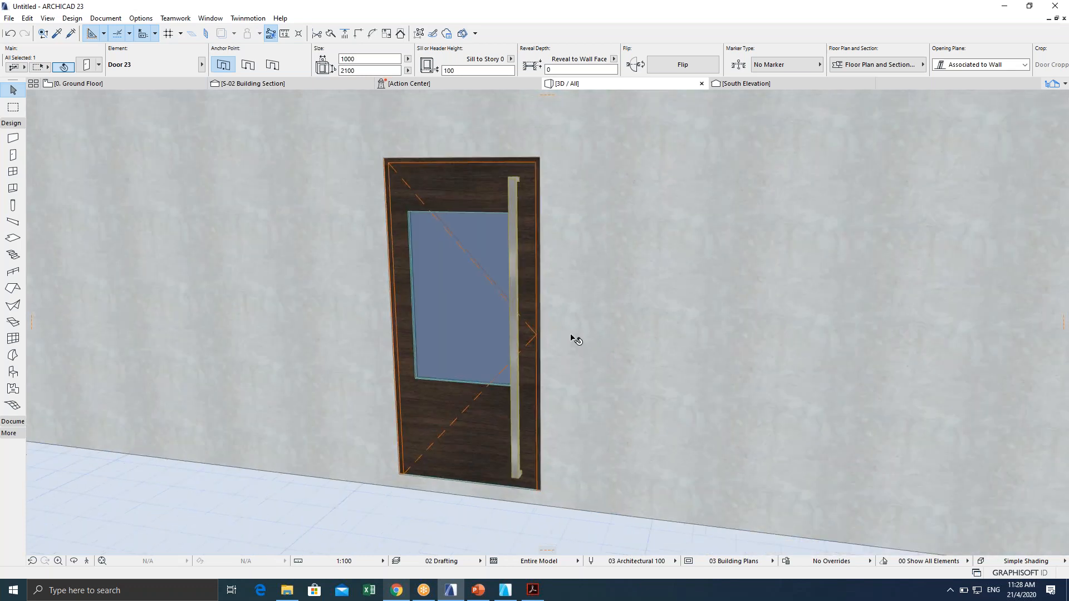
pyautogui.keyDown('shift'); pyautogui.moveTo(585, 331); pyautogui.dragTo(513, 304, button='middle'); pyautogui.keyUp('shift')
pyautogui.scroll(1, 480, 298)
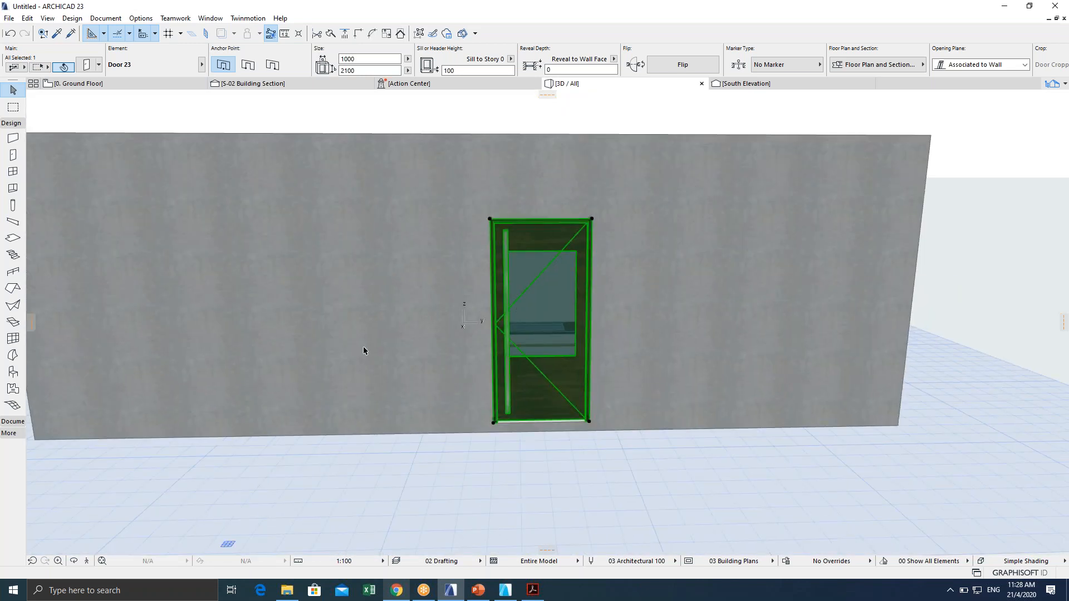
pyautogui.scroll(4, 506, 350)
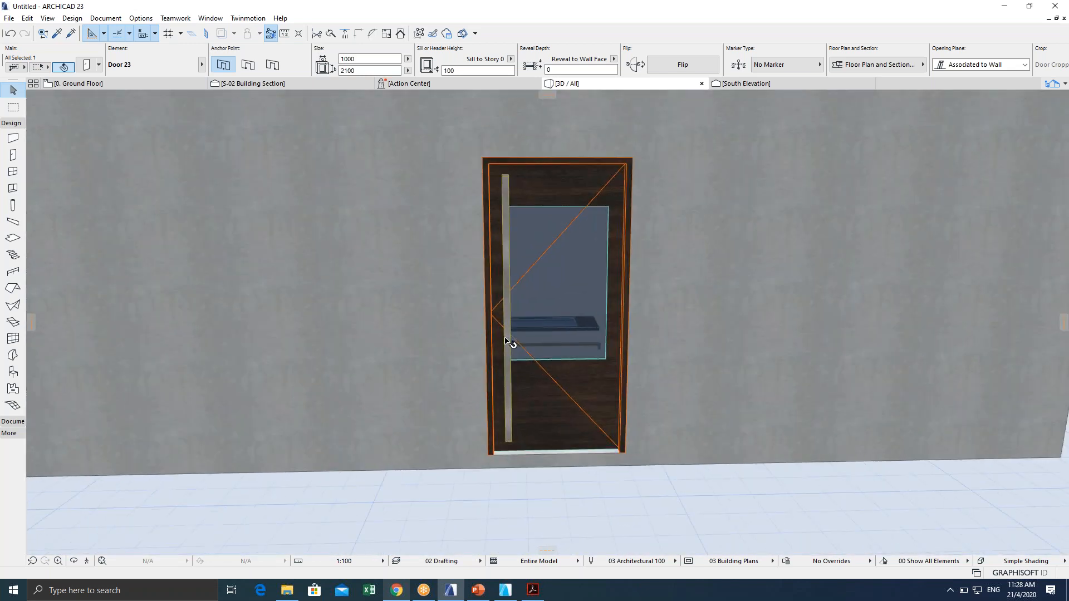
pyautogui.keyDown('shift'); pyautogui.moveTo(505, 351); pyautogui.dragTo(394, 367, button='middle'); pyautogui.keyUp('shift')
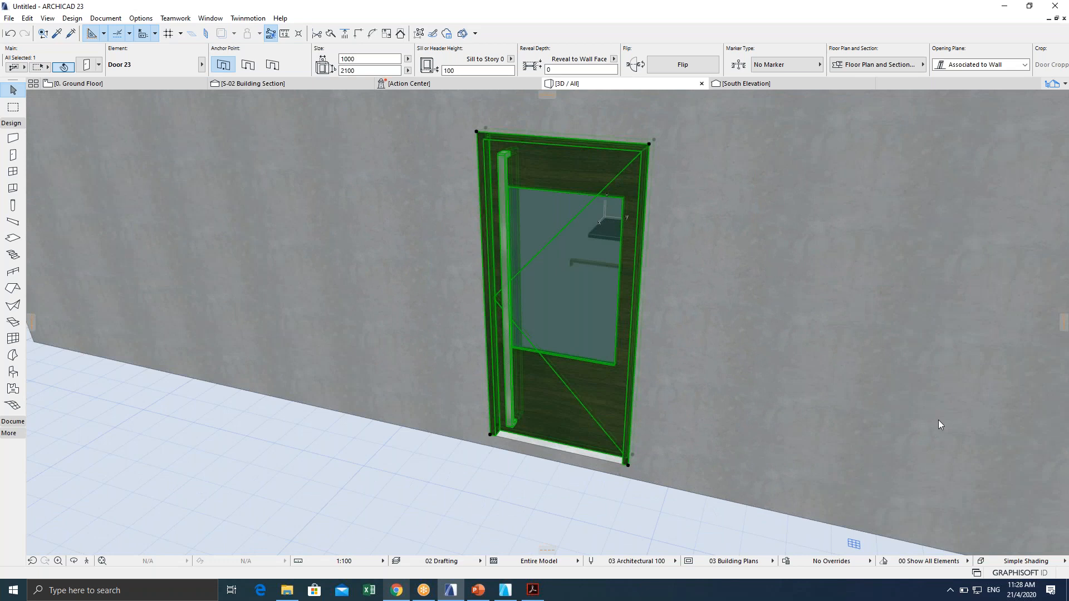
pyautogui.scroll(-4, 539, 374)
pyautogui.keyDown('shift'); pyautogui.moveTo(582, 388); pyautogui.dragTo(620, 370, button='middle'); pyautogui.keyUp('shift')
pyautogui.scroll(1, 525, 340)
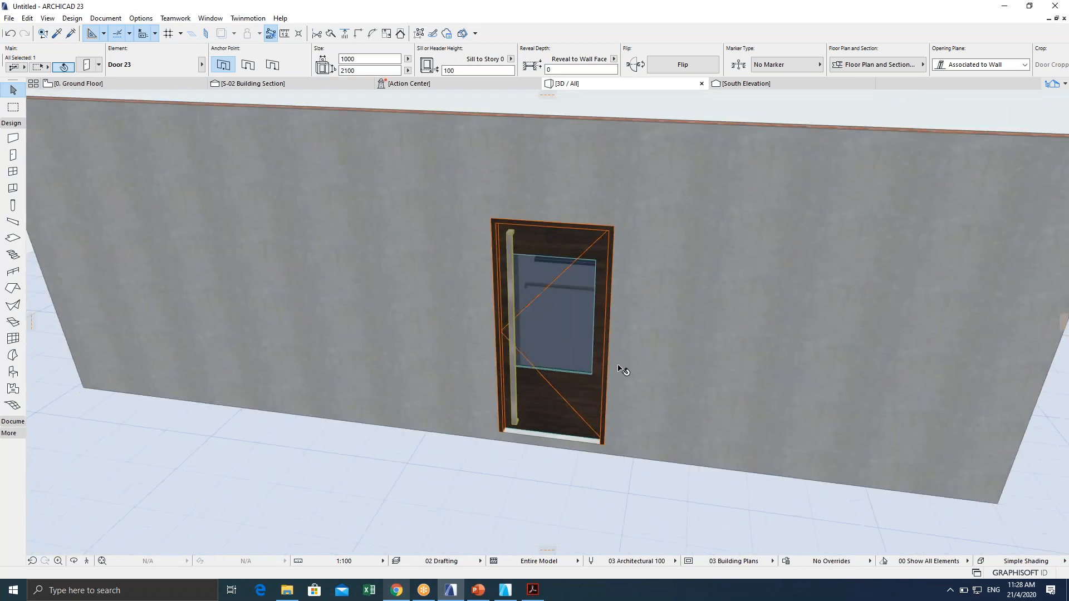
pyautogui.moveTo(460, 360); pyautogui.dragTo(534, 373, button='middle')
pyautogui.scroll(-3, 544, 370)
pyautogui.scroll(-1, 477, 351)
# Deselect the door and return to the Ground Floor plan, centred on the door leaf slabs.
pyautogui.press('Escape')
pyautogui.press('Escape')
pyautogui.press('F2')
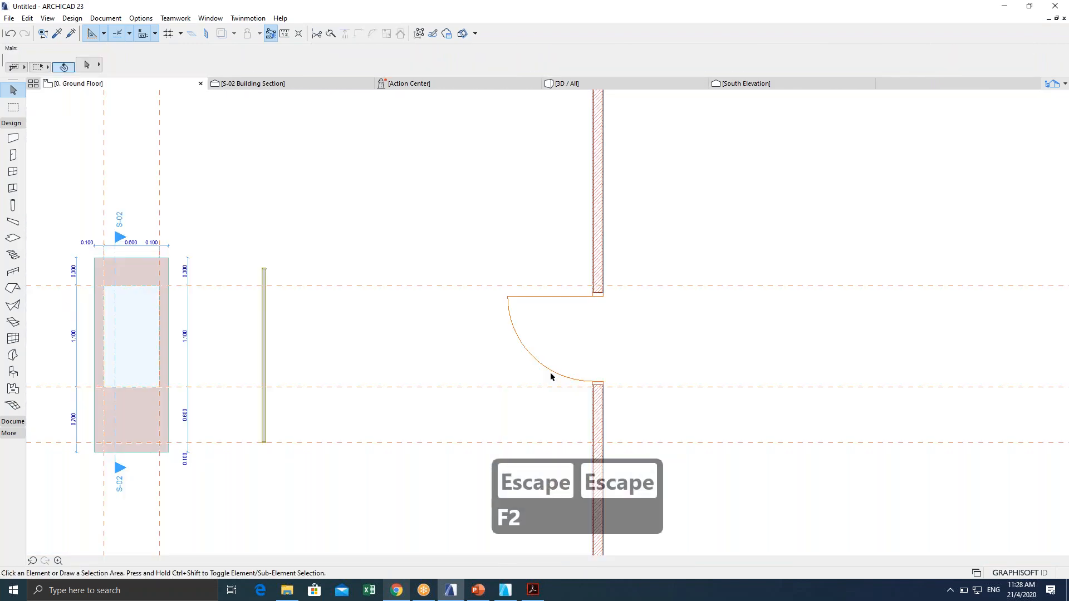
pyautogui.moveTo(315, 346); pyautogui.dragTo(661, 332, button='middle')
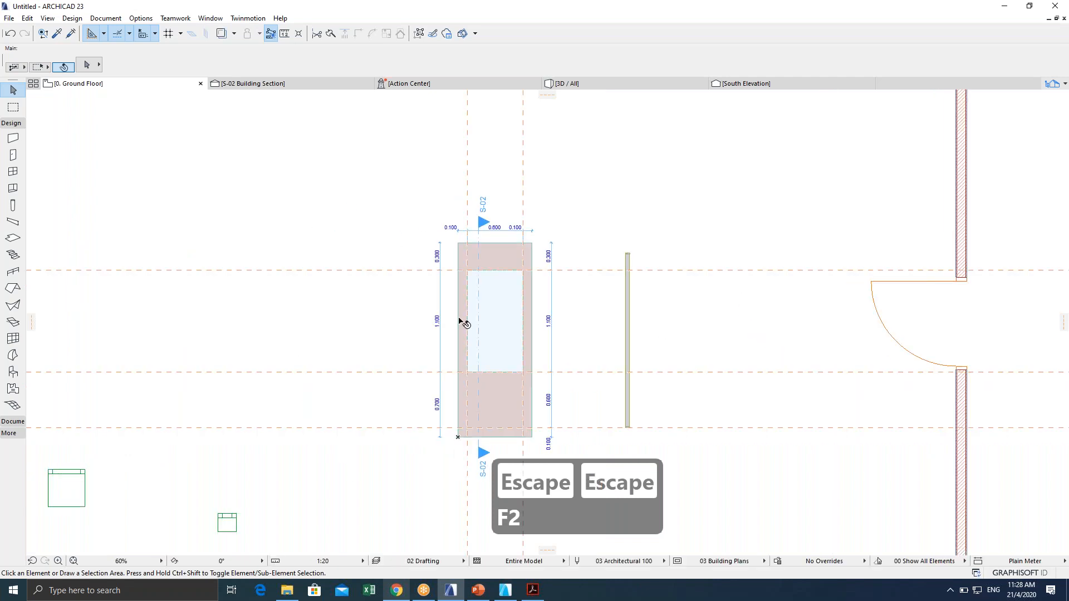
pyautogui.moveTo(465, 323); pyautogui.dragTo(585, 289, button='middle')
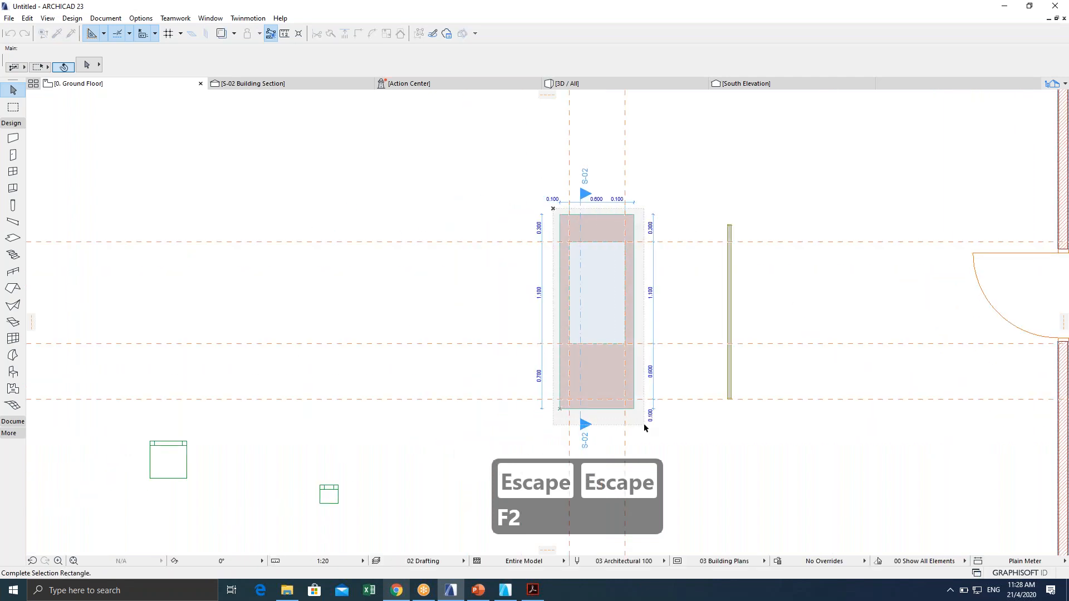
pyautogui.press('Escape')
pyautogui.click(12, 107)
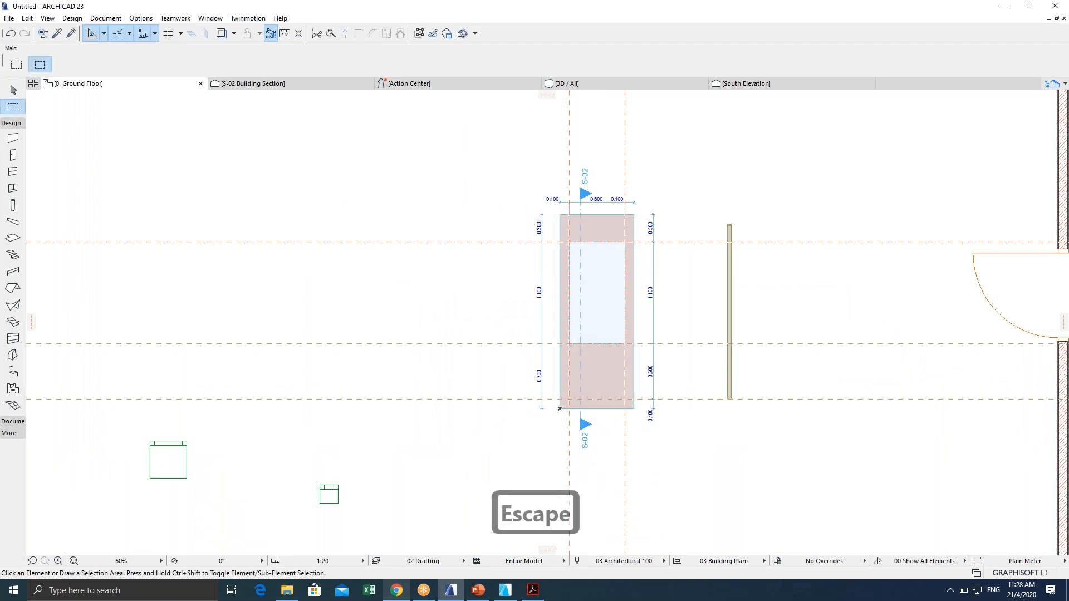
pyautogui.click(550, 211)
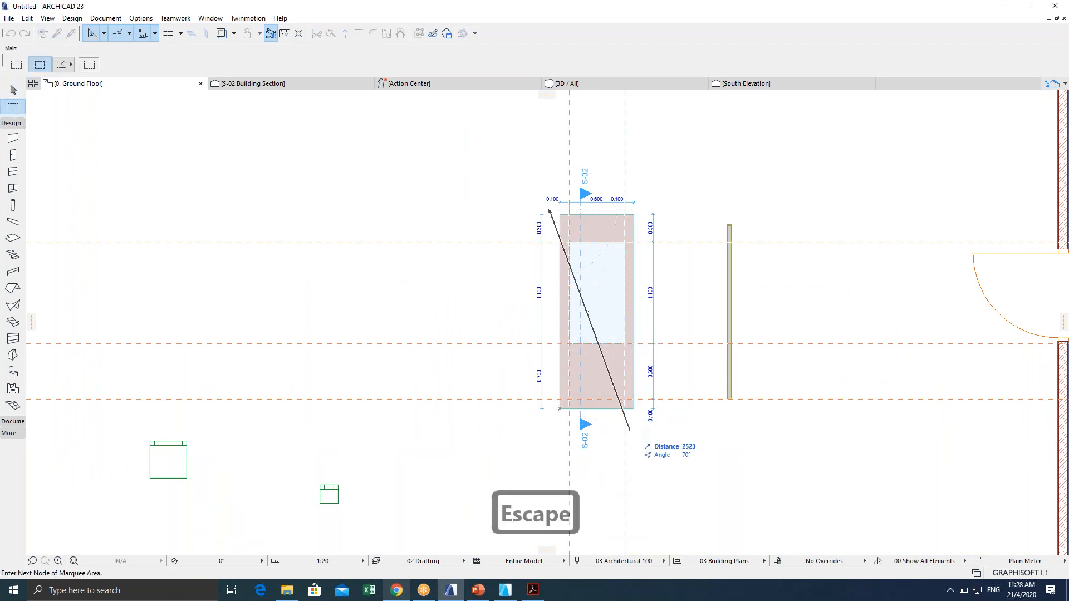
pyautogui.press('Escape')
pyautogui.press('Escape')
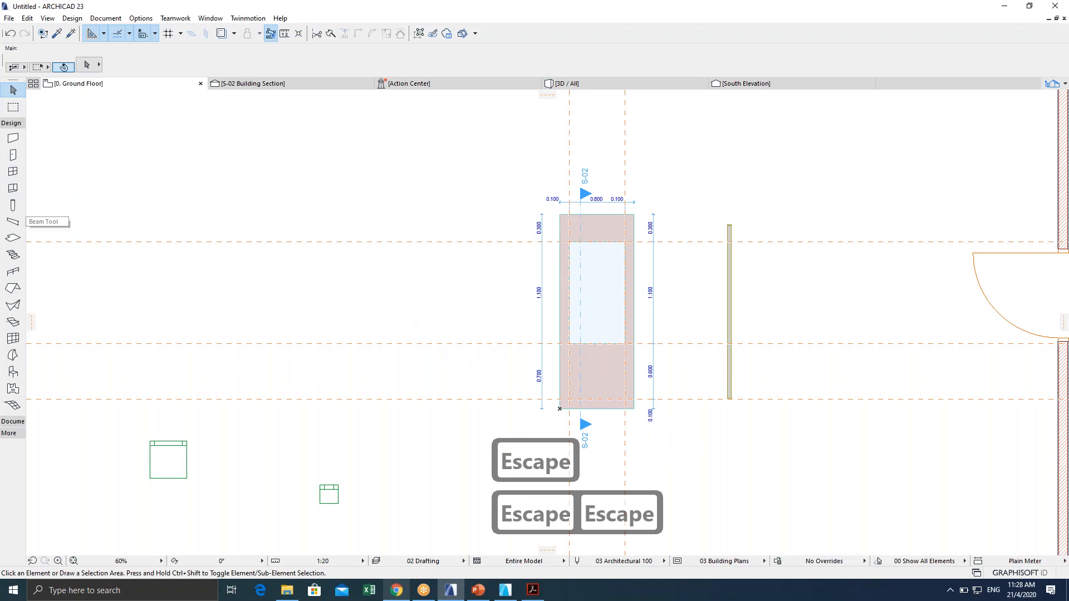
# Select both the plywood and glass slabs of the door leaf and drag a copy horizontally to the left of the original.
pyautogui.click(13, 238)
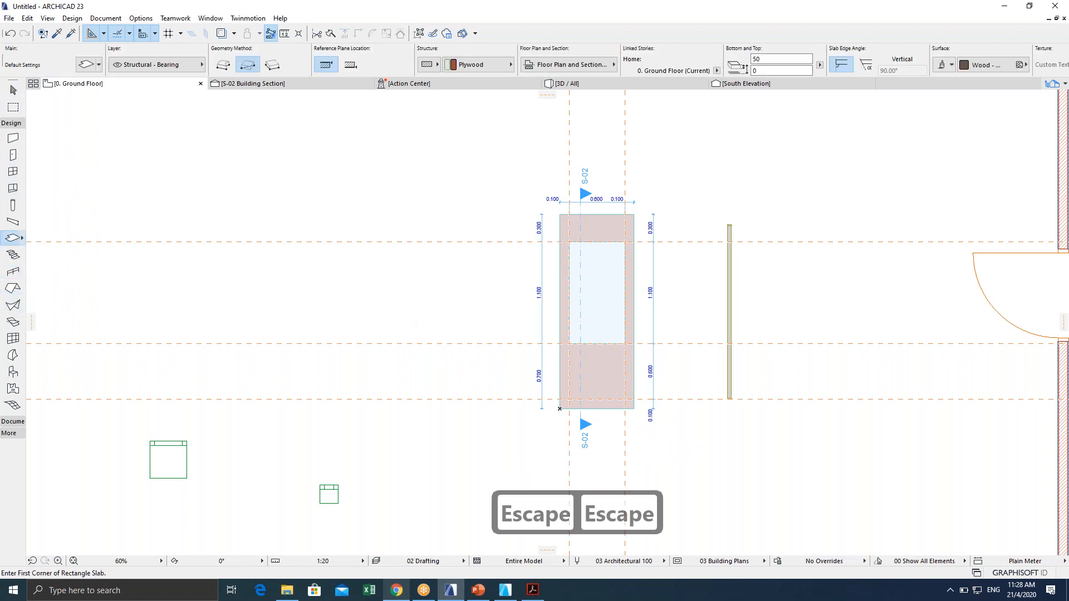
pyautogui.hotkey('ctrl', 'a')
pyautogui.hotkey('ctrl', 'shift', 'd')
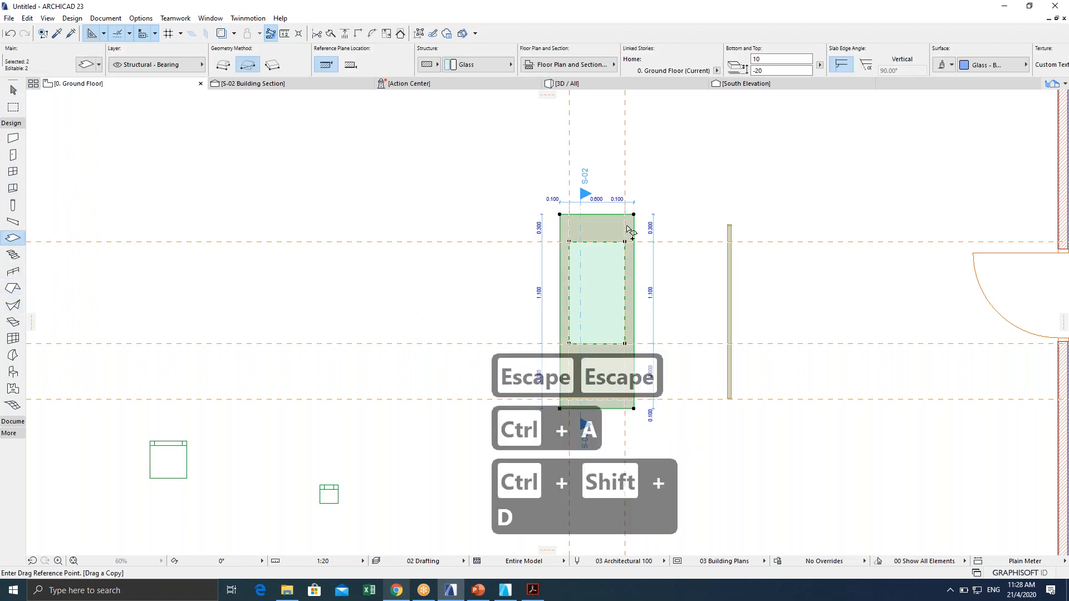
pyautogui.click(609, 227)
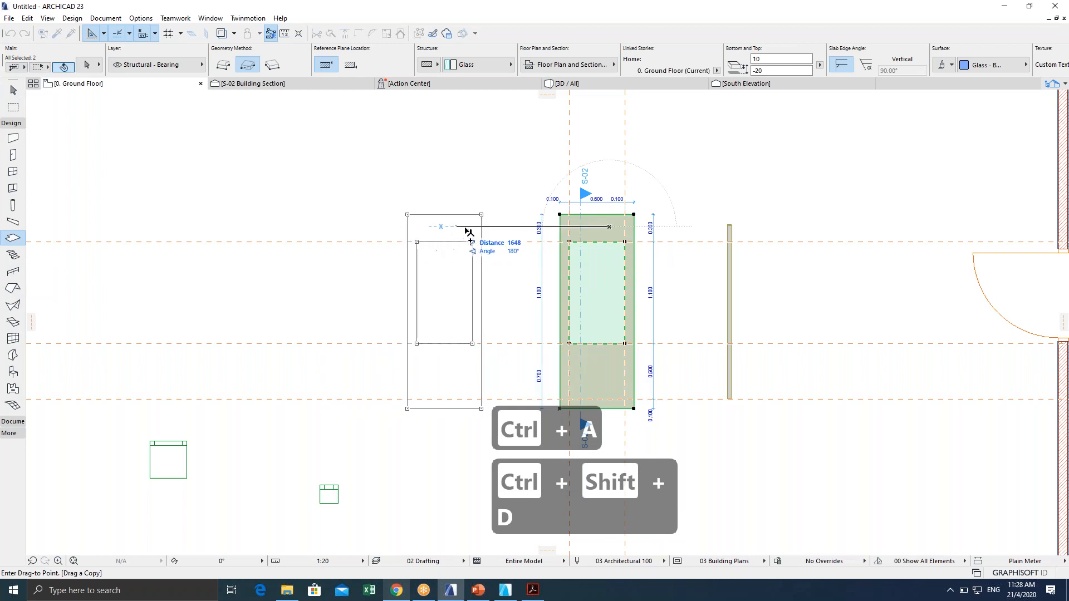
pyautogui.click(446, 237)
pyautogui.press('Escape')
# Draw a solid rectangular Plywood slab, 50 thick, over the full outline of the copied door leaf, from corner to opposite corner.
pyautogui.scroll(4, 444, 253)
pyautogui.scroll(-3, 444, 254)
pyautogui.press('Escape')
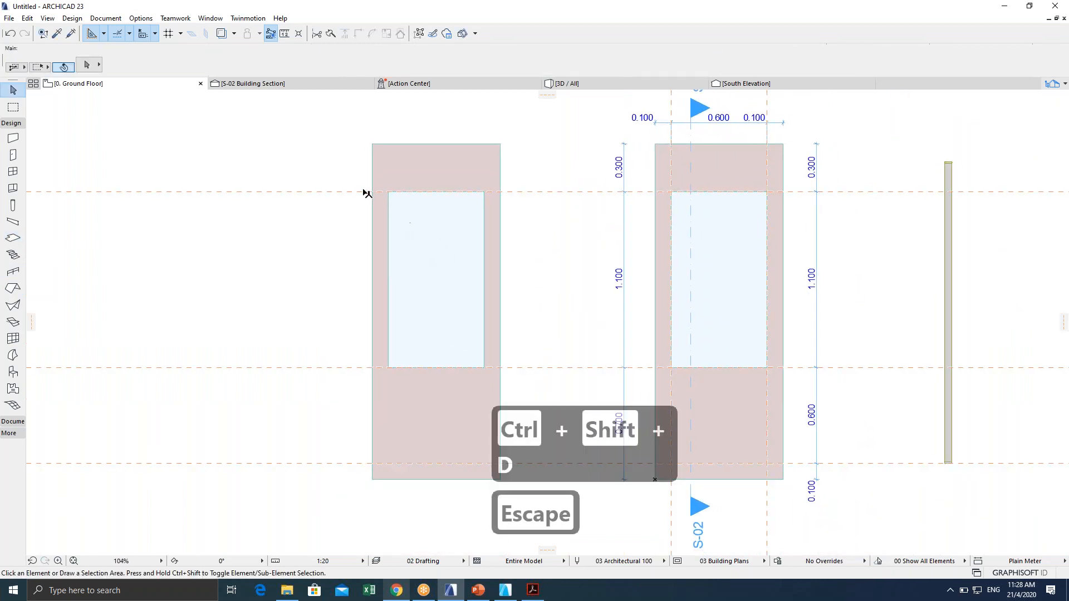
pyautogui.click(382, 150)
pyautogui.keyDown('alt'); pyautogui.click(382, 150); pyautogui.keyUp('alt')
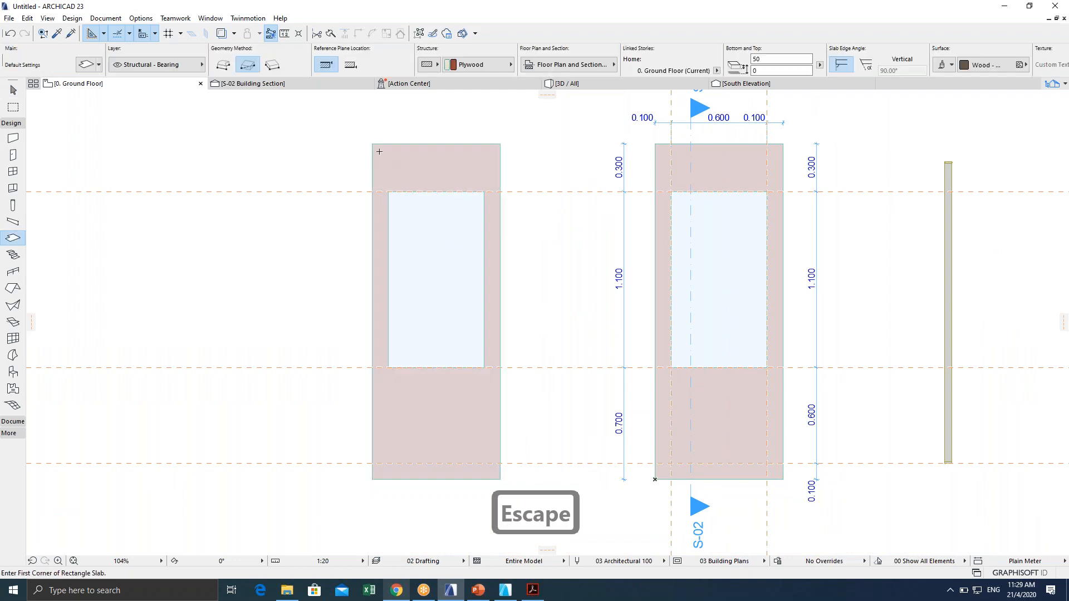
pyautogui.click(372, 143)
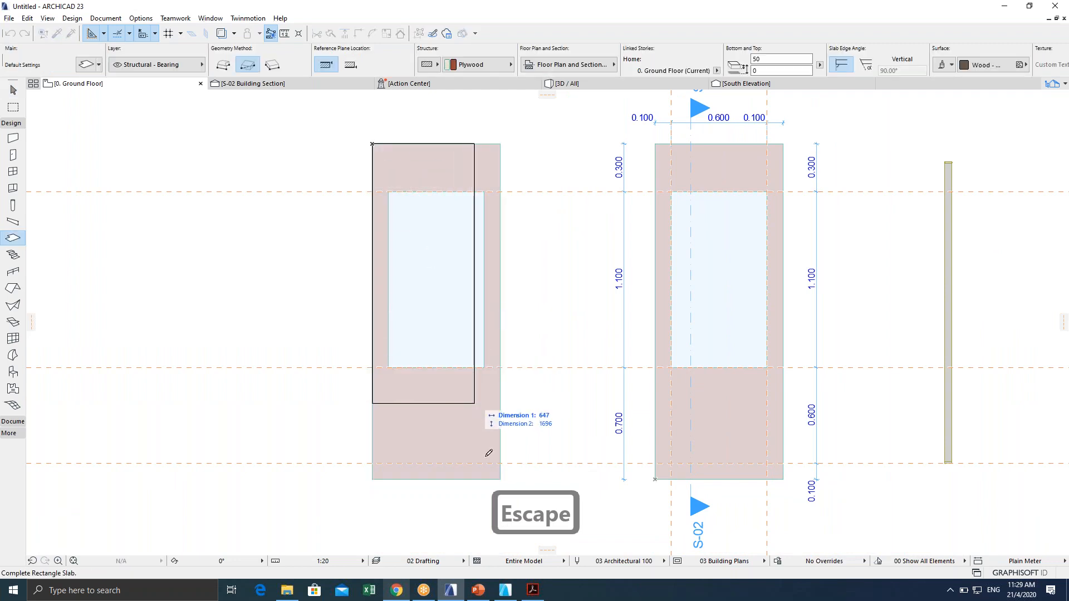
pyautogui.press('Escape')
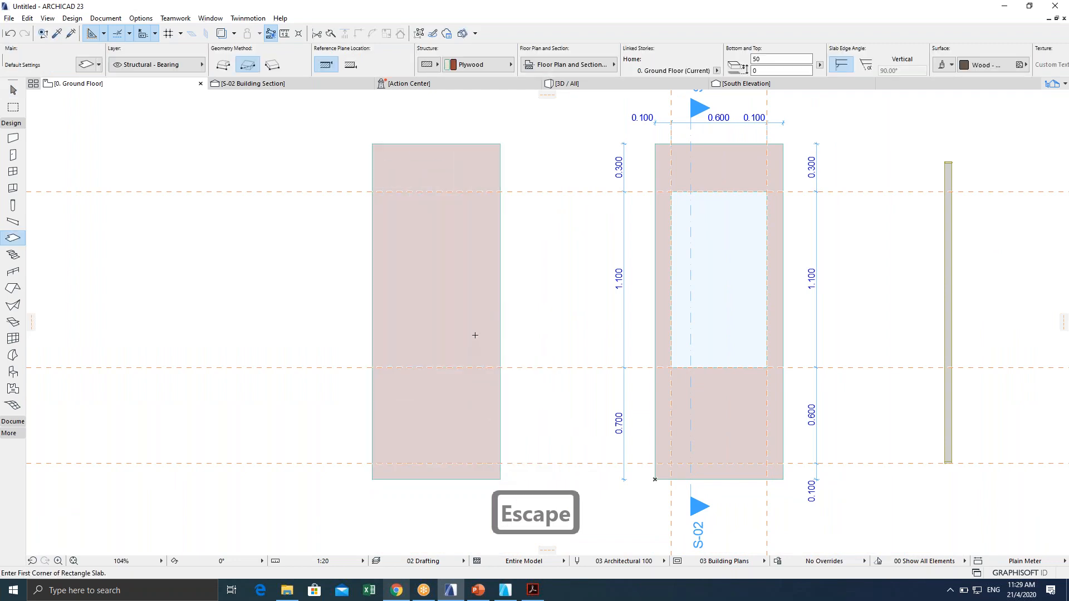
pyautogui.press('Escape')
pyautogui.press('Escape')
pyautogui.scroll(-3, 541, 211)
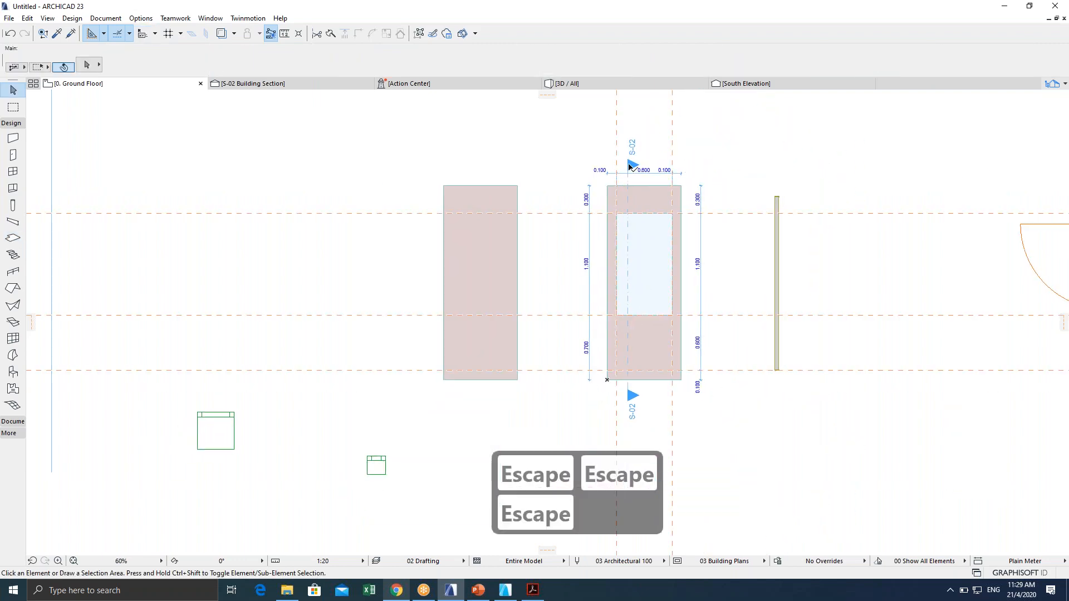
# Drag a copy of the S-02 section marker horizontally onto the copied door leaf.
pyautogui.click(630, 166)
pyautogui.hotkey('ctrl', 'd')
pyautogui.click(629, 165)
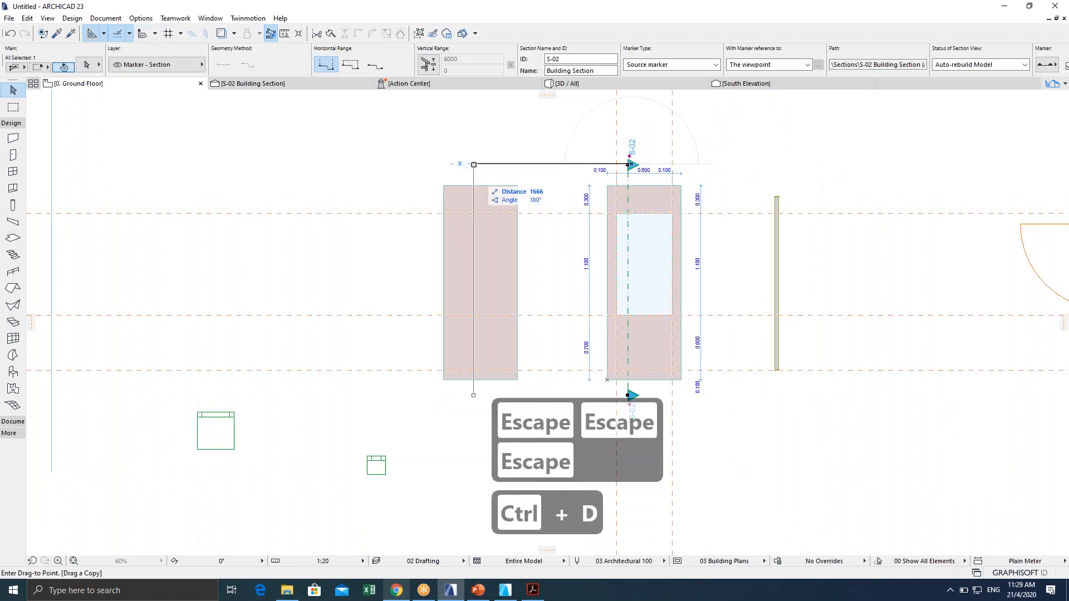
pyautogui.click(467, 174)
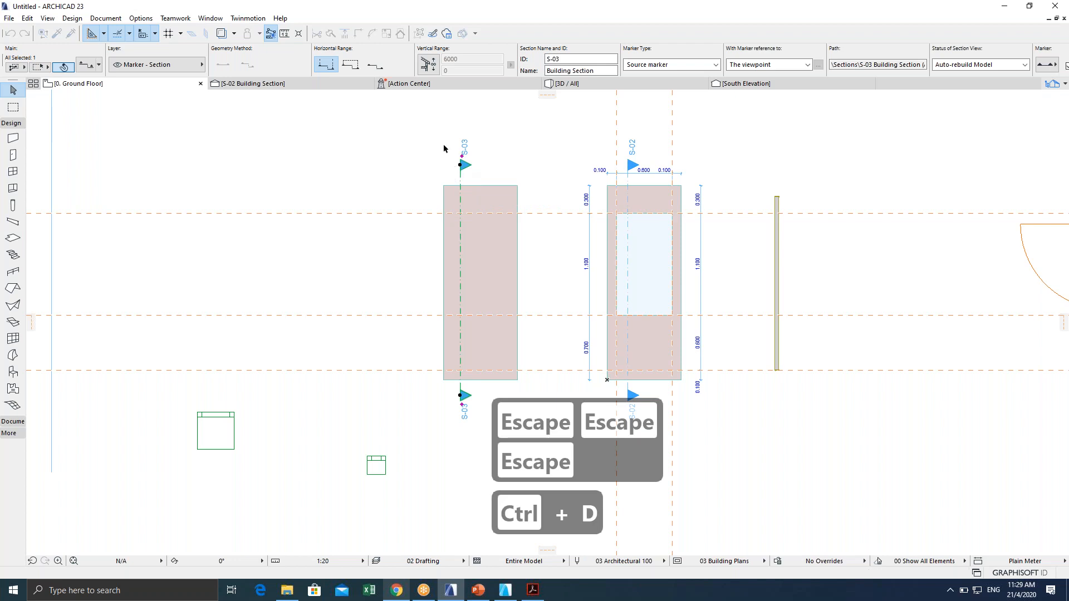
# Examine the door leaf slabs in the S-02 Building Section and return to the Ground Floor plan with nothing selected.
pyautogui.click(328, 83)
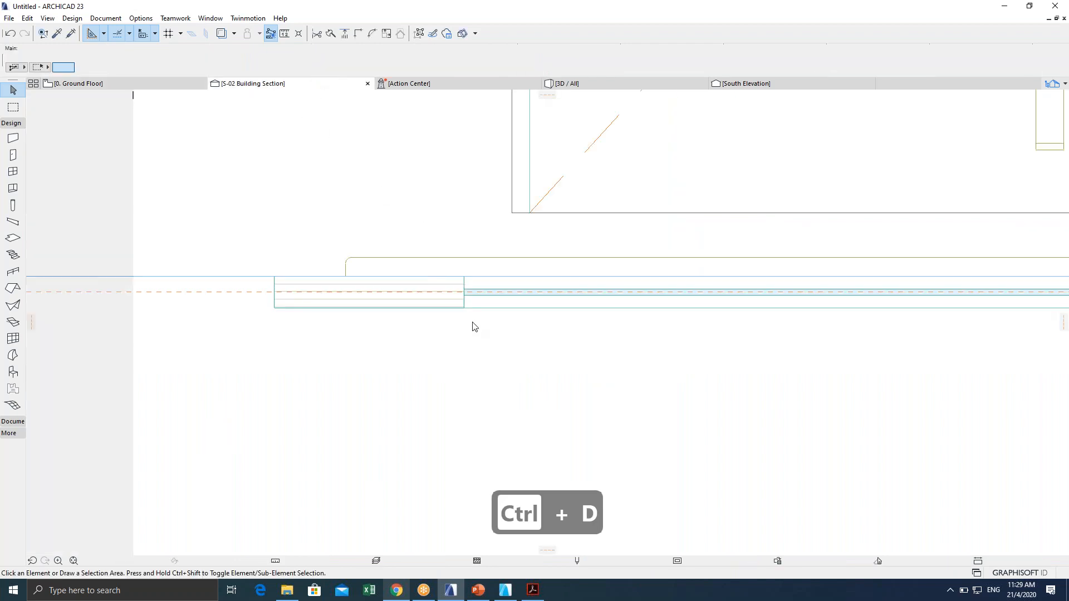
pyautogui.moveTo(467, 275); pyautogui.dragTo(432, 288, button='middle')
pyautogui.scroll(-2, 348, 279)
pyautogui.press('Escape')
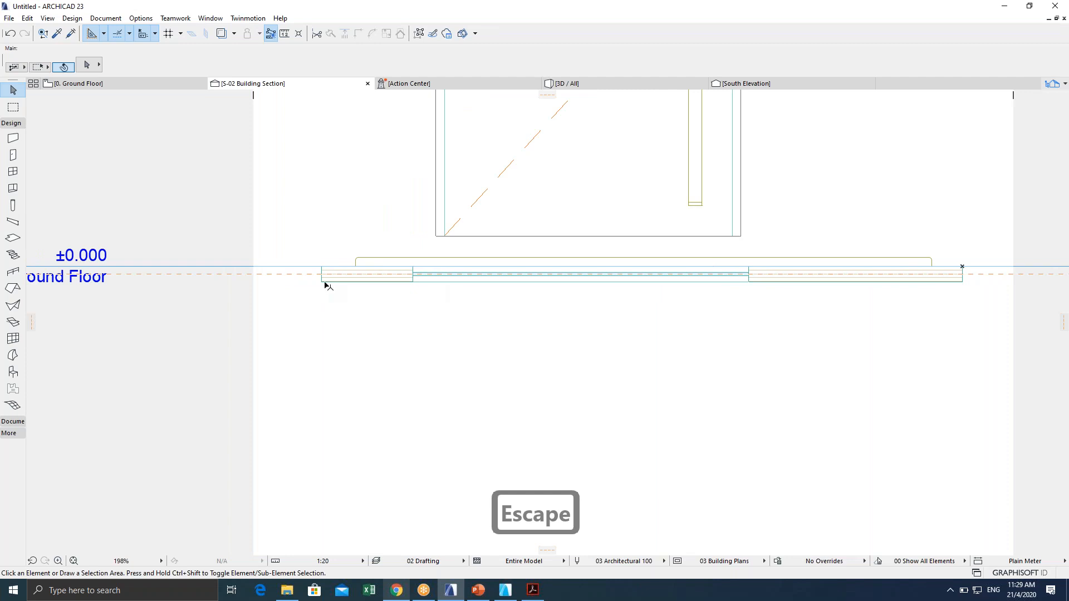
pyautogui.hotkey('shift', 'Tab')
pyautogui.hotkey('shift', 'Tab')
pyautogui.hotkey('shift', 'Tab')
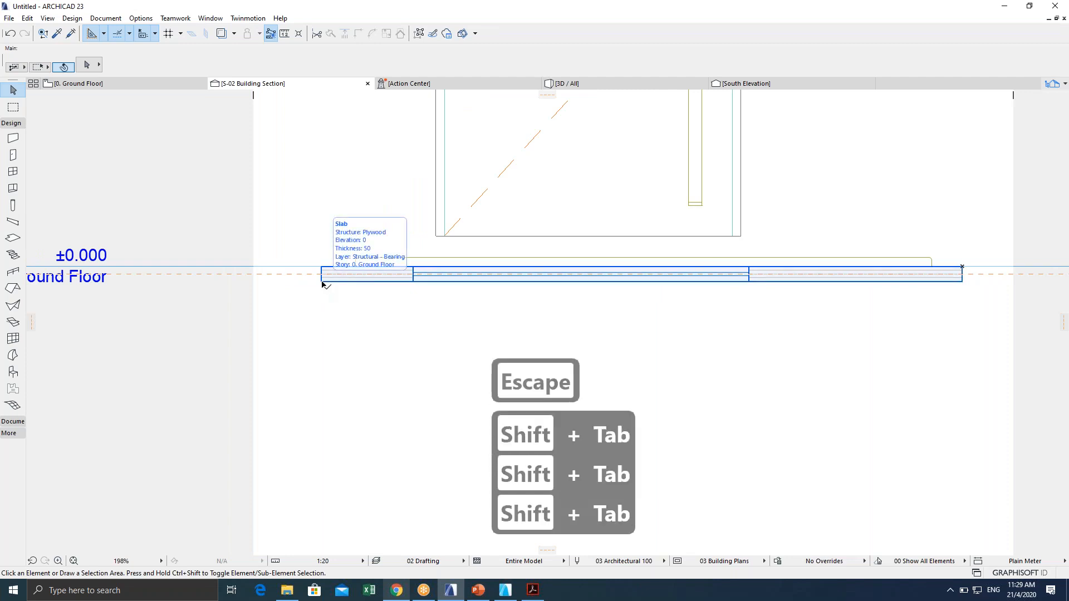
pyautogui.hotkey('shift', 'Tab')
pyautogui.hotkey('shift', 'Tab')
pyautogui.press('Escape')
pyautogui.press('F2')
pyautogui.press('Escape')
pyautogui.press('Escape')
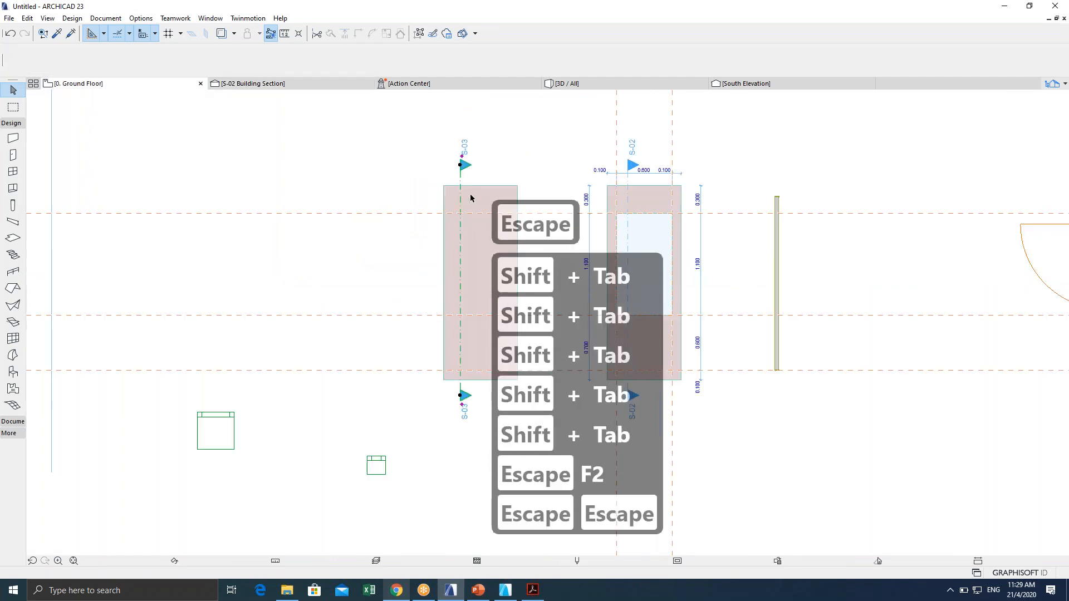
pyautogui.press('Escape')
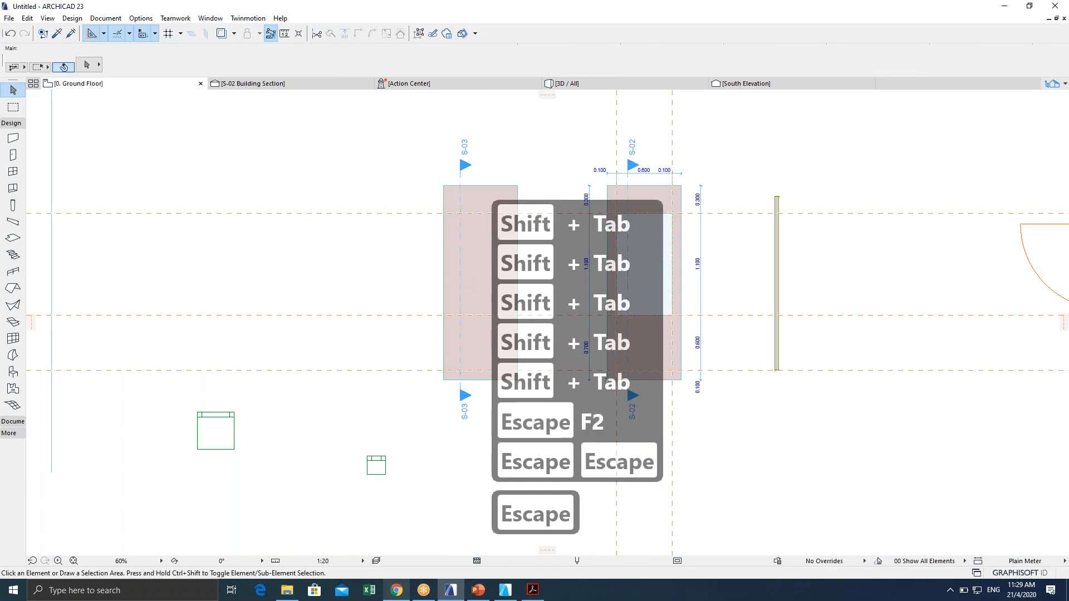
# Rotate the S-03 section marker about the middle of its line so that it faces the opposite direction.
pyautogui.click(462, 172)
pyautogui.hotkey('ctrl', 'e')
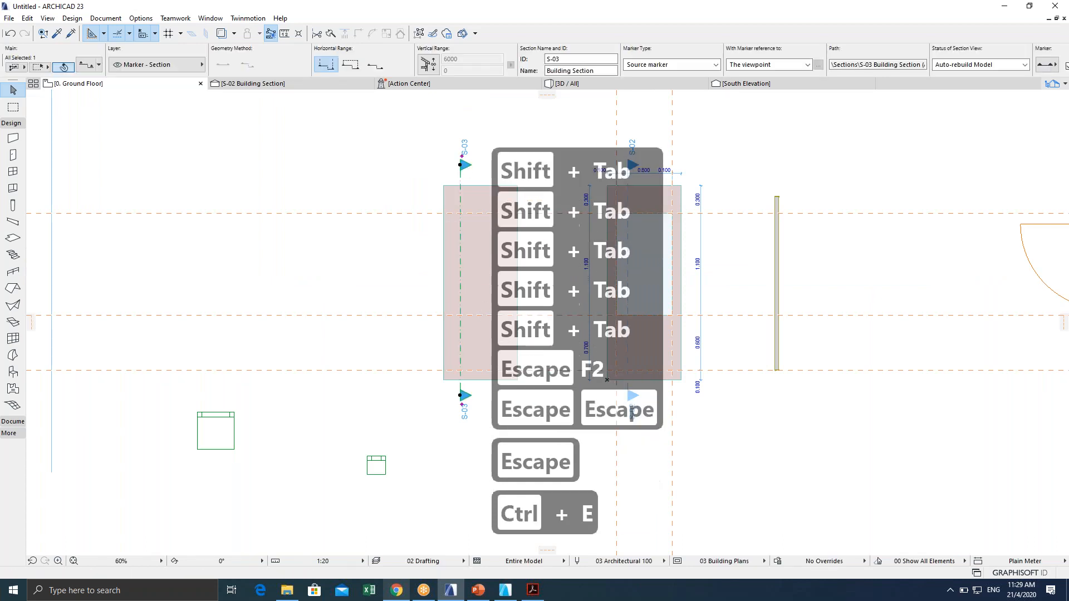
pyautogui.click(460, 285)
pyautogui.click(460, 388)
pyautogui.click(468, 232)
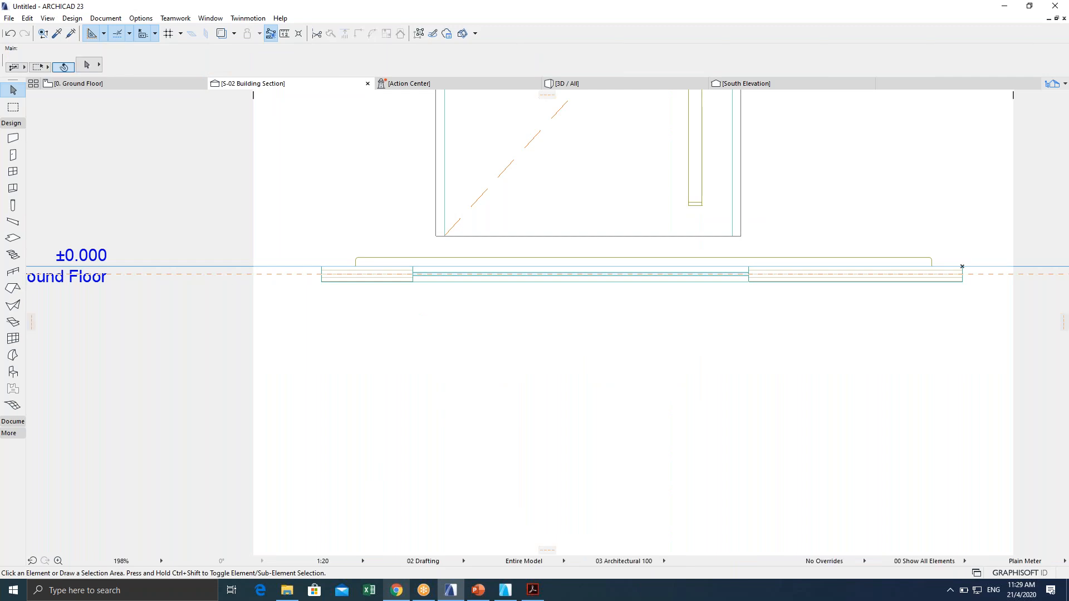
# Recheck the S-02 Building Section below the door opening and go back to the Ground Floor plan.
pyautogui.scroll(-4, 409, 302)
pyautogui.moveTo(409, 302); pyautogui.dragTo(418, 351, button='middle')
pyautogui.scroll(-1, 384, 344)
pyautogui.press('Escape')
pyautogui.press('Escape')
pyautogui.press('Escape')
pyautogui.press('Escape')
pyautogui.press('Escape')
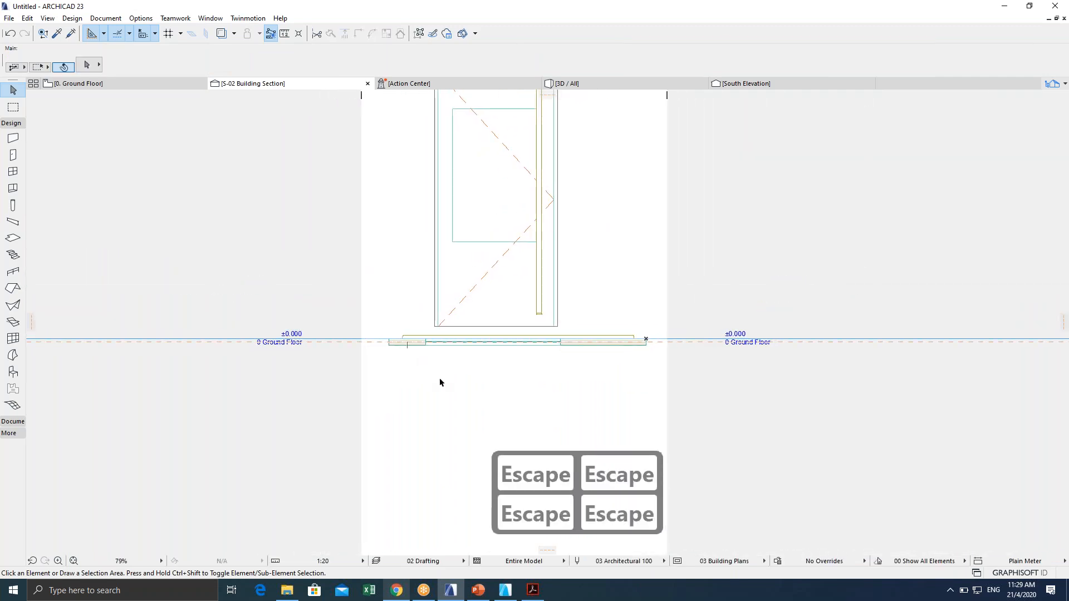
pyautogui.press('F2')
pyautogui.press('Escape')
pyautogui.press('Escape')
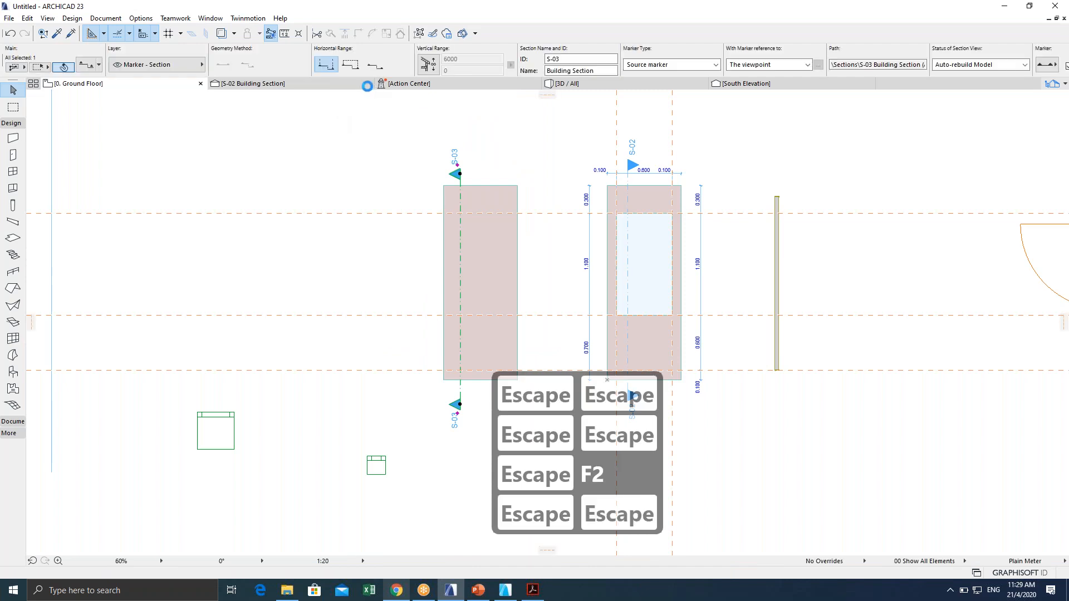
# Close the S-02 Building Section view and open the S-03 section from its marker, framing the copied leaf slabs.
pyautogui.click(367, 85)
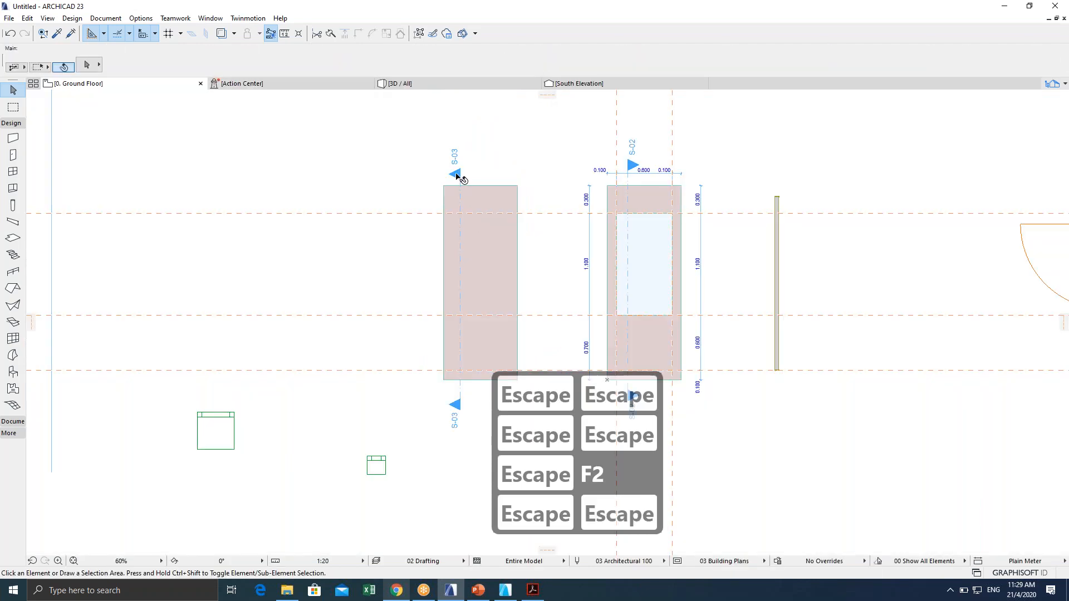
pyautogui.click(461, 176)
pyautogui.rightClick(462, 176)
pyautogui.click(487, 213)
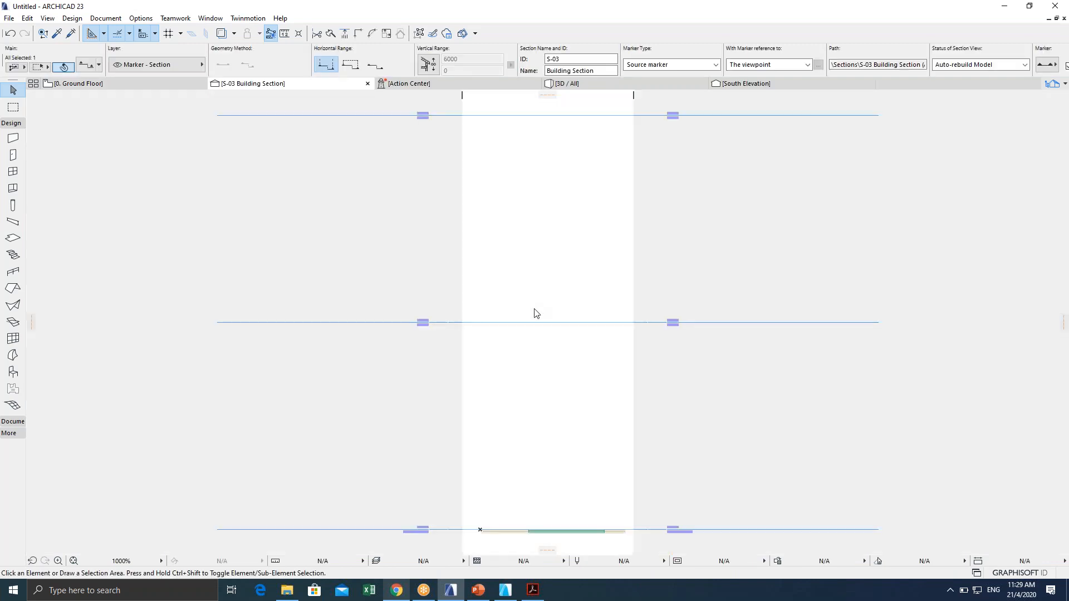
pyautogui.moveTo(503, 296); pyautogui.dragTo(496, 167, button='middle')
pyautogui.scroll(1, 461, 377)
pyautogui.scroll(6, 460, 381)
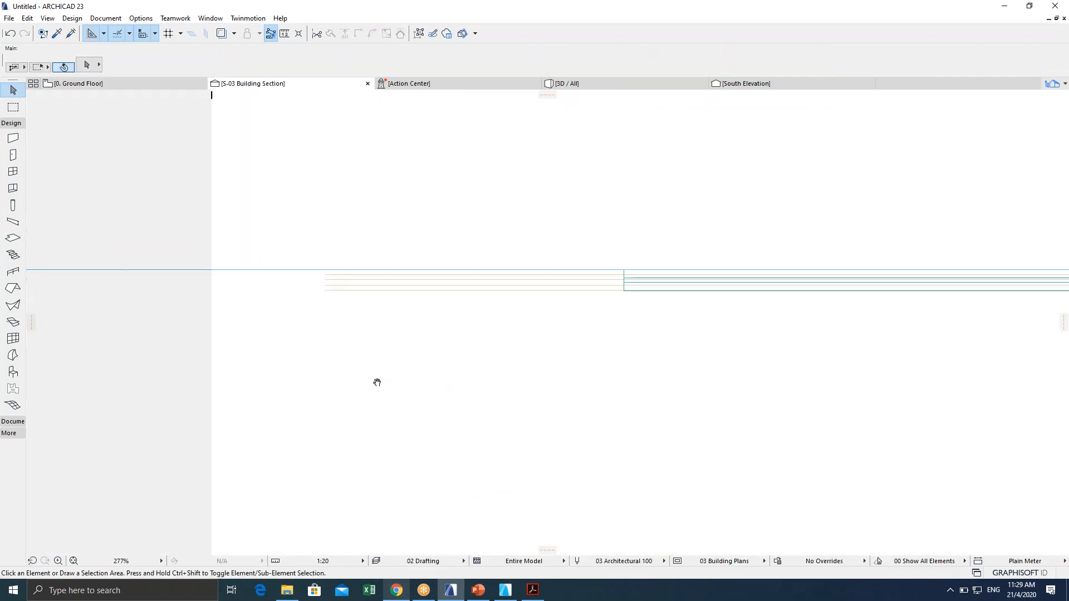
pyautogui.press('Escape')
pyautogui.scroll(-2, 241, 329)
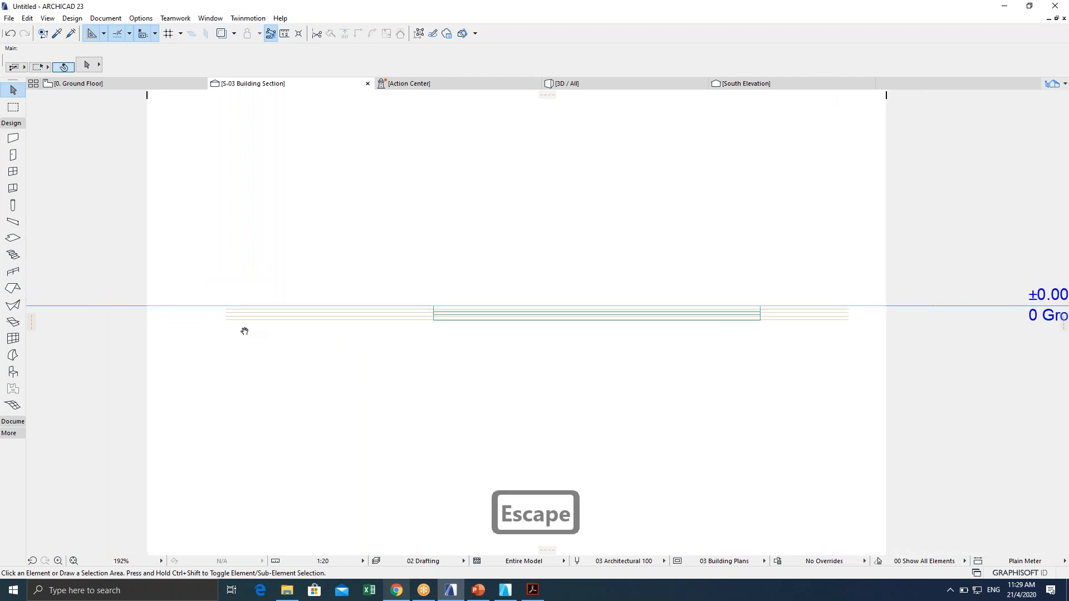
# Set the thickness of the solid full-outline Plywood slab to 25 in the S-03 section.
pyautogui.click(226, 313)
pyautogui.press('Escape')
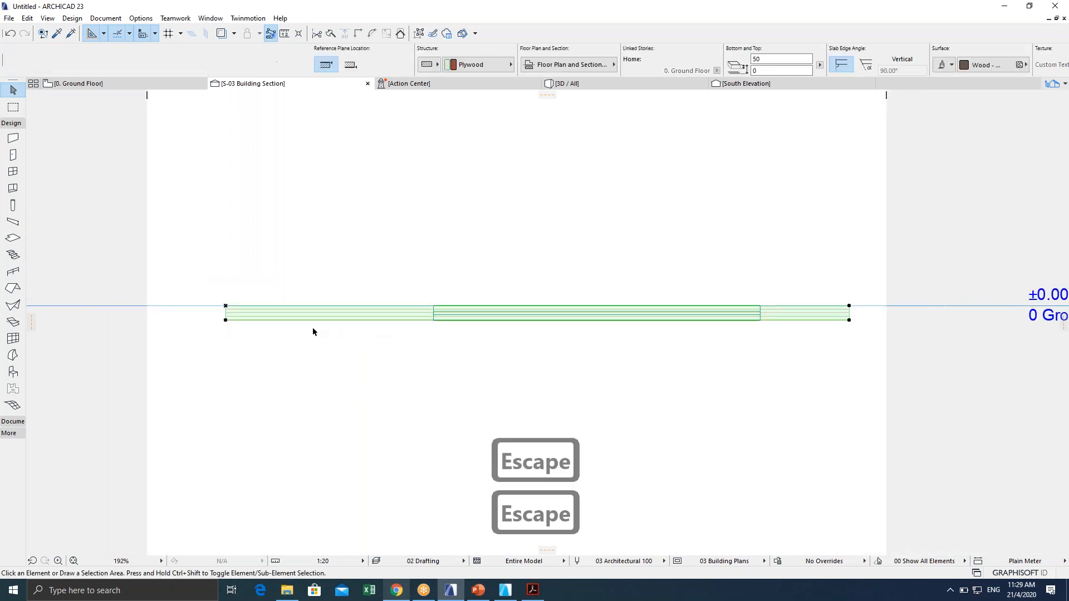
pyautogui.press('Escape')
pyautogui.hotkey('shift', 'Tab')
pyautogui.hotkey('shift', 'Tab')
pyautogui.hotkey('shift', 'Tab')
pyautogui.hotkey('shift', 'Tab')
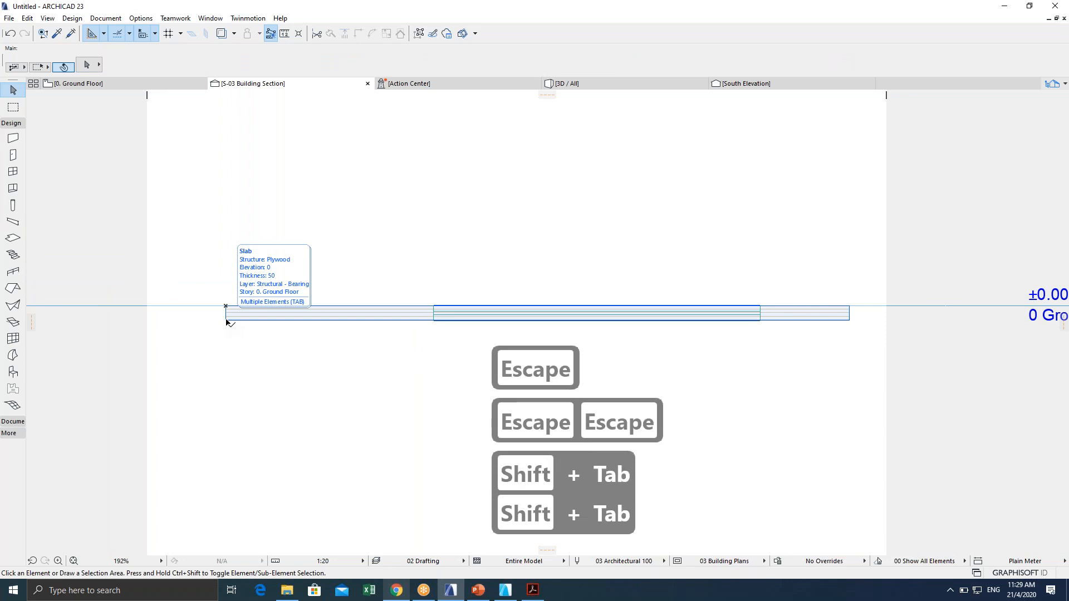
pyautogui.click(227, 315)
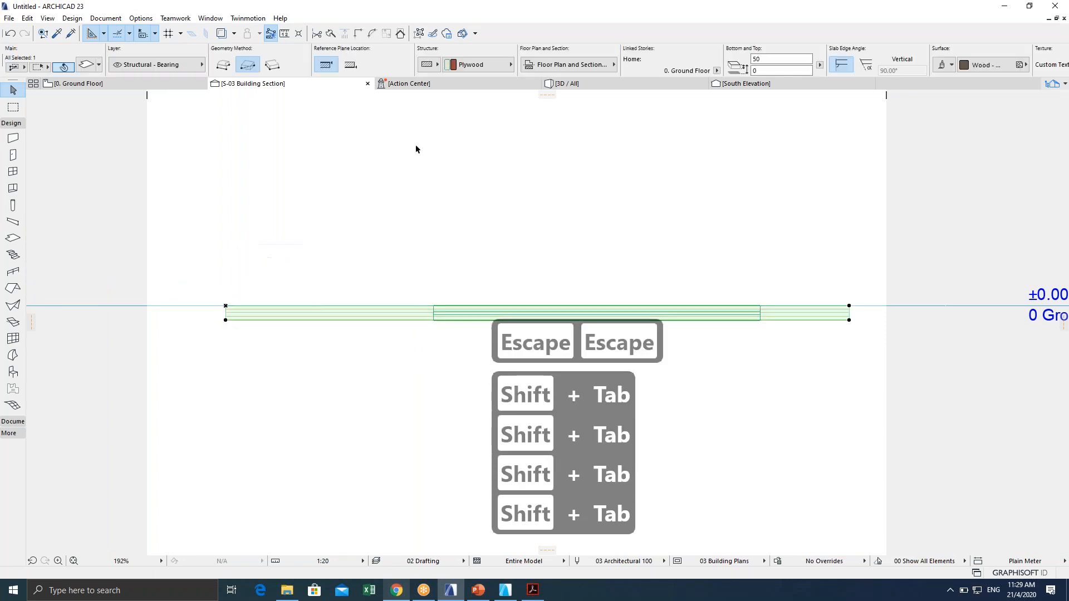
pyautogui.write('2')
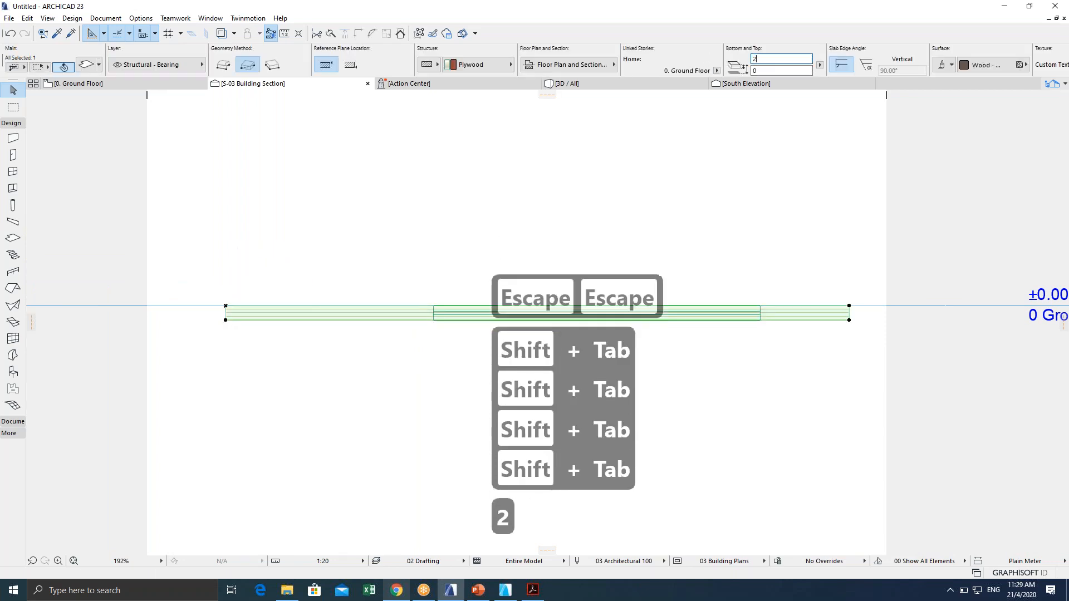
pyautogui.press('Escape')
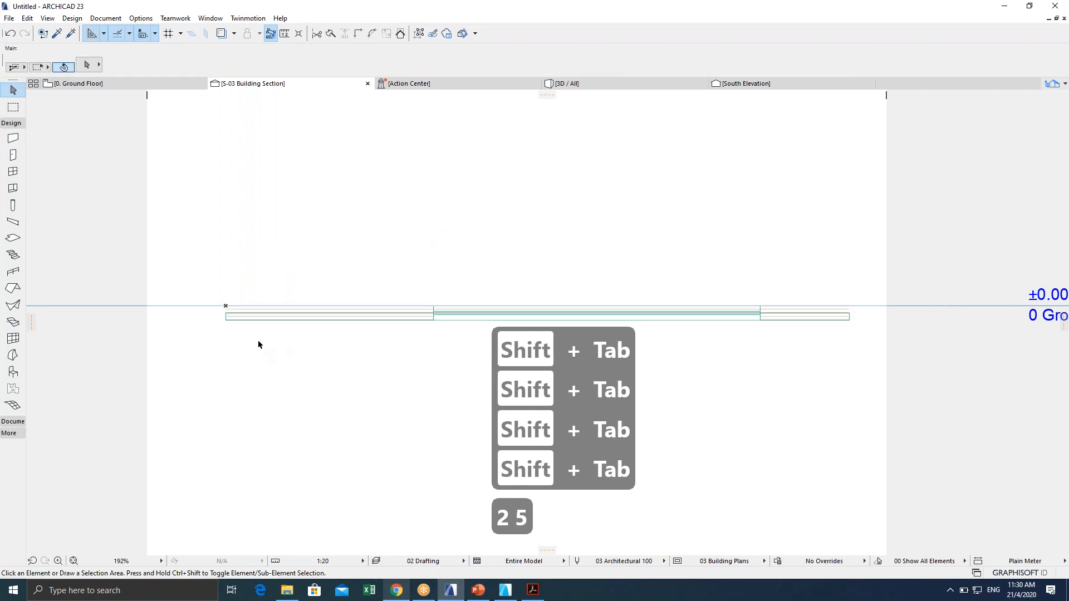
# Set the thickness of the framed Plywood slab with the glass opening to 25.
pyautogui.hotkey('shift', 'Tab')
pyautogui.click(225, 305)
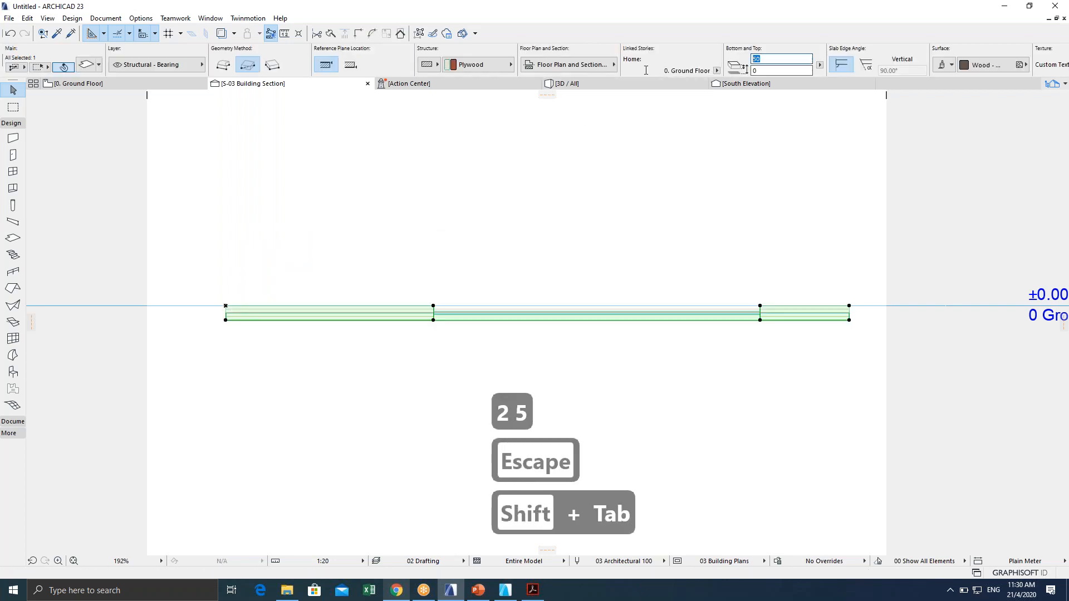
pyautogui.write('25')
pyautogui.press('Return')
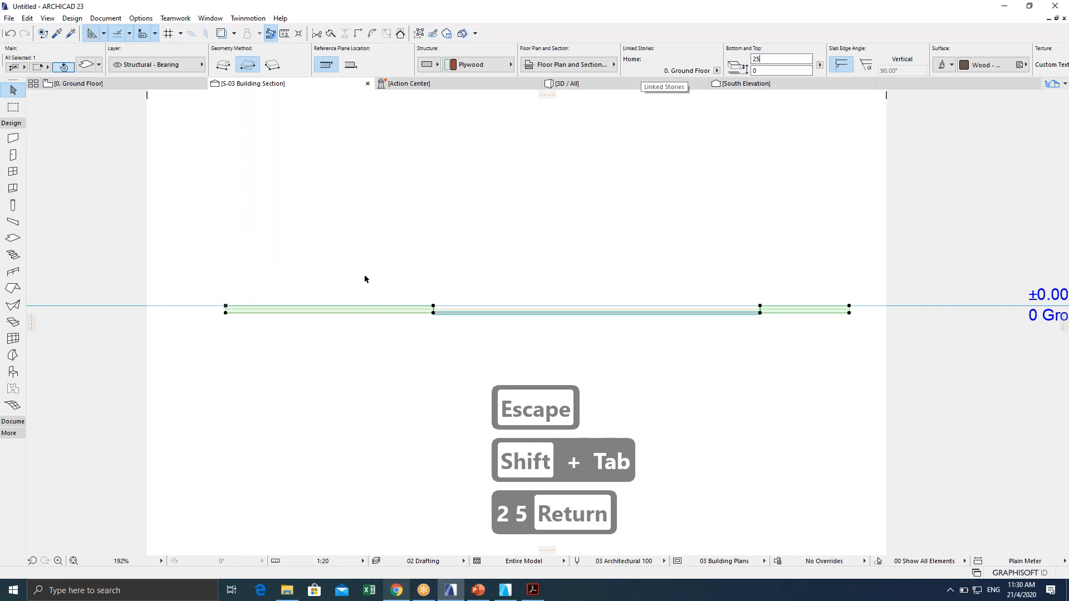
pyautogui.scroll(5, 364, 279)
pyautogui.press('Escape')
pyautogui.press('Escape')
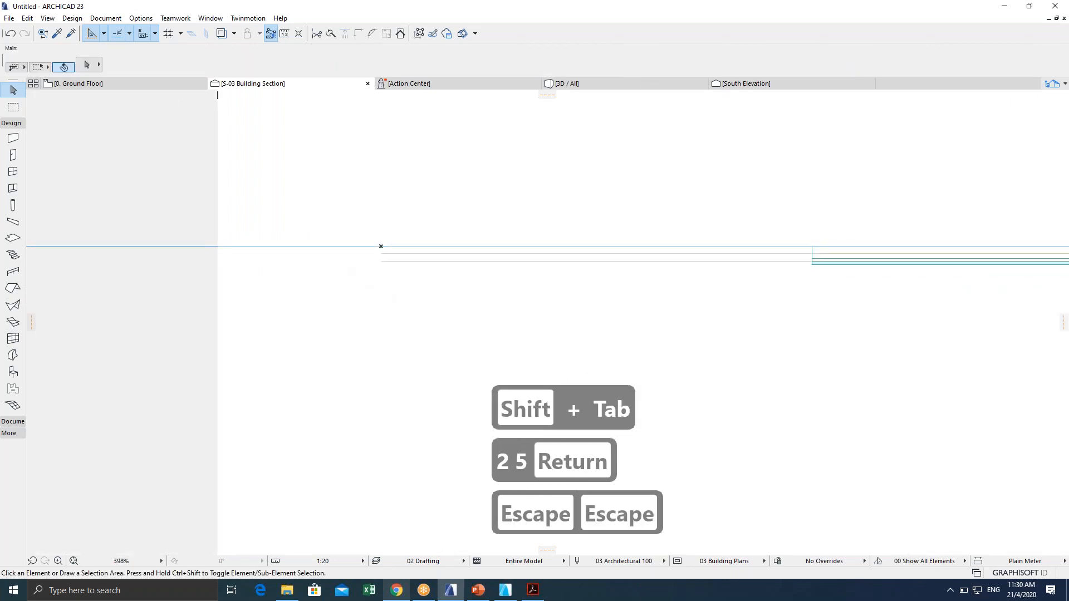
# Move the solid Plywood slab vertically down by 25 so it sits directly beneath the framed slab.
pyautogui.hotkey('shift', 'Tab')
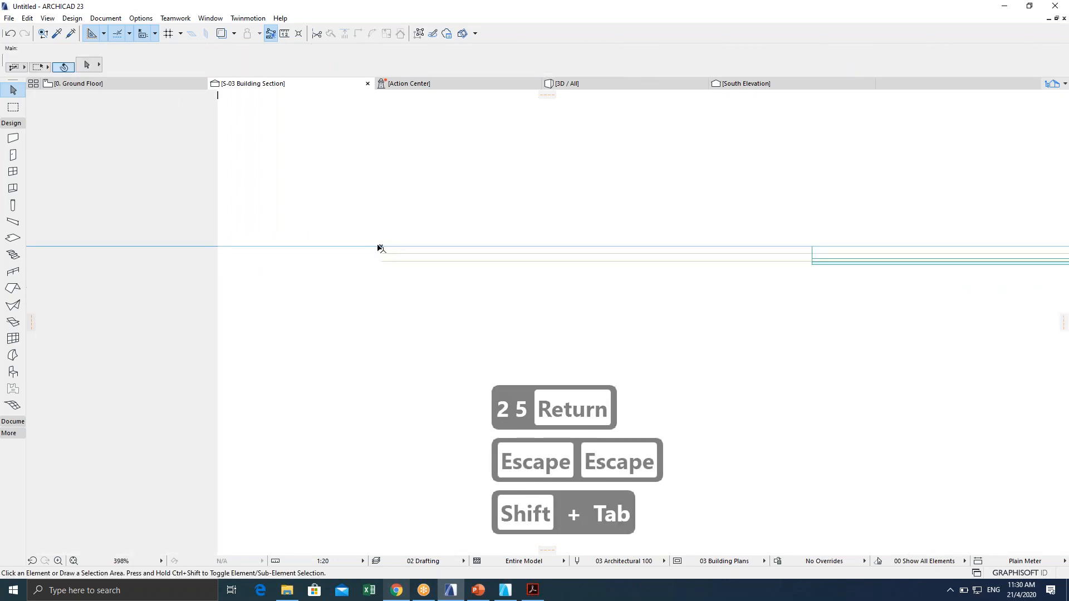
pyautogui.hotkey('shift', 'Tab')
pyautogui.hotkey('shift', 'Tab')
pyautogui.click(381, 247)
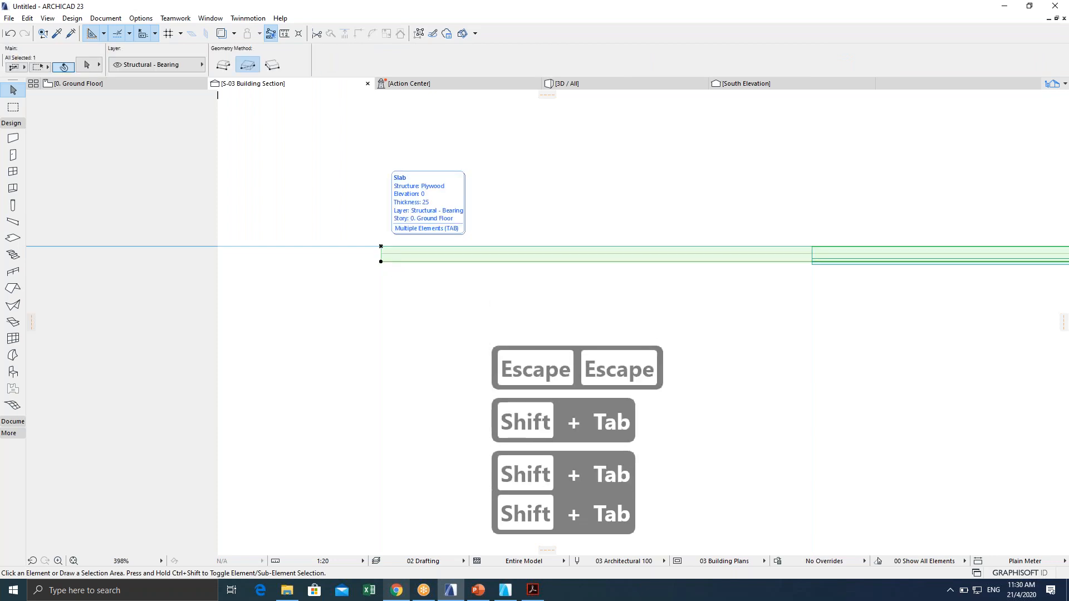
pyautogui.hotkey('ctrl', 'd')
pyautogui.click(381, 246)
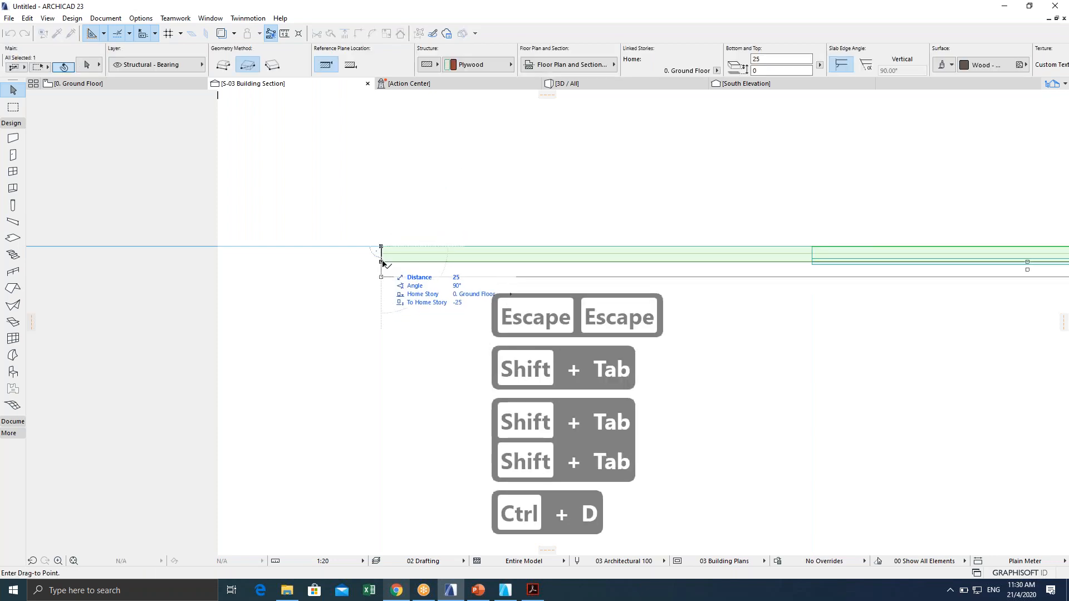
pyautogui.click(382, 262)
pyautogui.scroll(-3, 461, 278)
pyautogui.press('Escape')
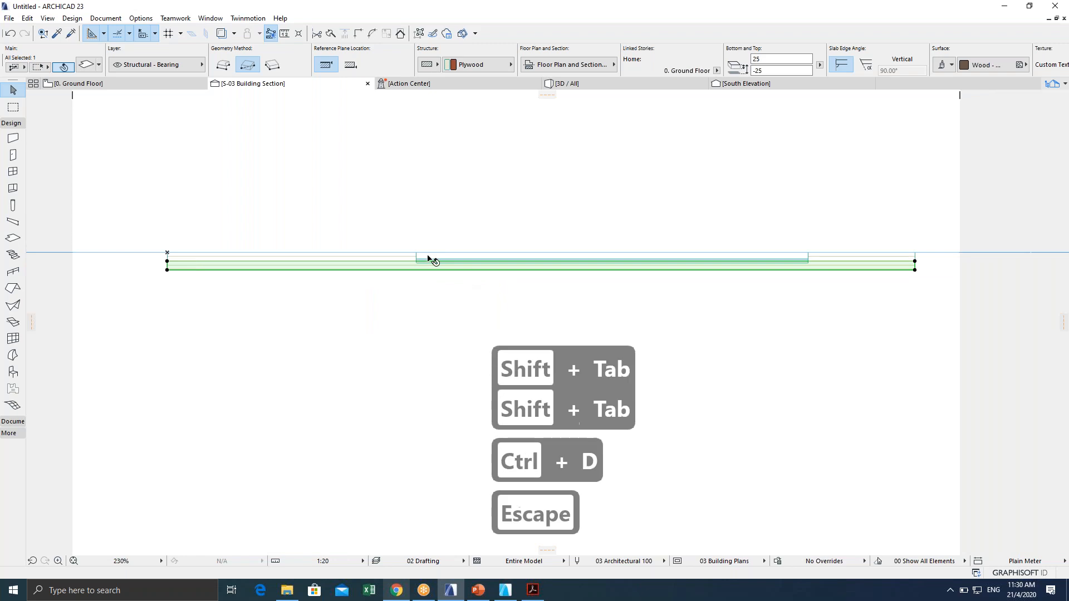
pyautogui.press('Escape')
# Move the 10 thick Glass slab vertically to elevation -15, resting on the solid slab inside the frame opening.
pyautogui.scroll(5, 406, 273)
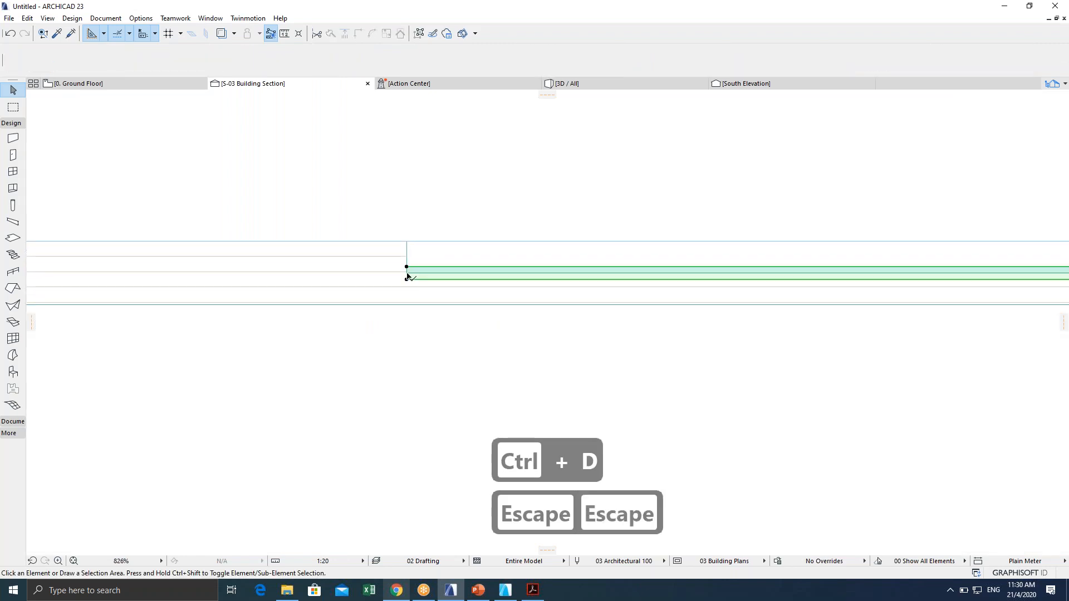
pyautogui.click(406, 270)
pyautogui.hotkey('ctrl', 'd')
pyautogui.click(406, 267)
pyautogui.click(435, 291)
pyautogui.scroll(-8, 401, 298)
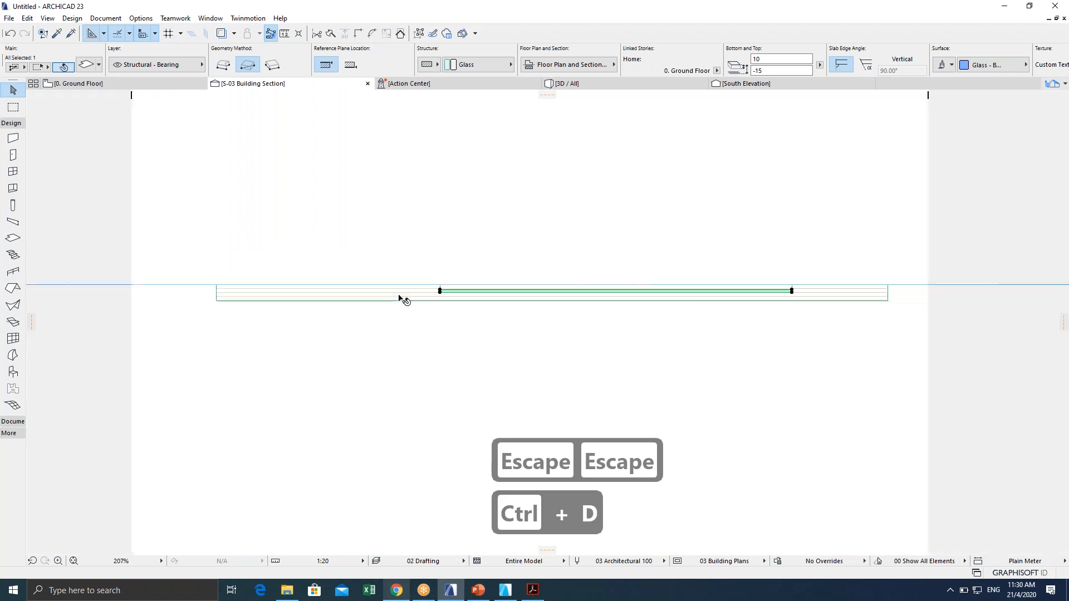
# Return to the Ground Floor plan and clear the selection around the two door leaves.
pyautogui.press('Escape')
pyautogui.press('Escape')
pyautogui.press('Escape')
pyautogui.press('Escape')
pyautogui.press('F2')
pyautogui.press('Escape')
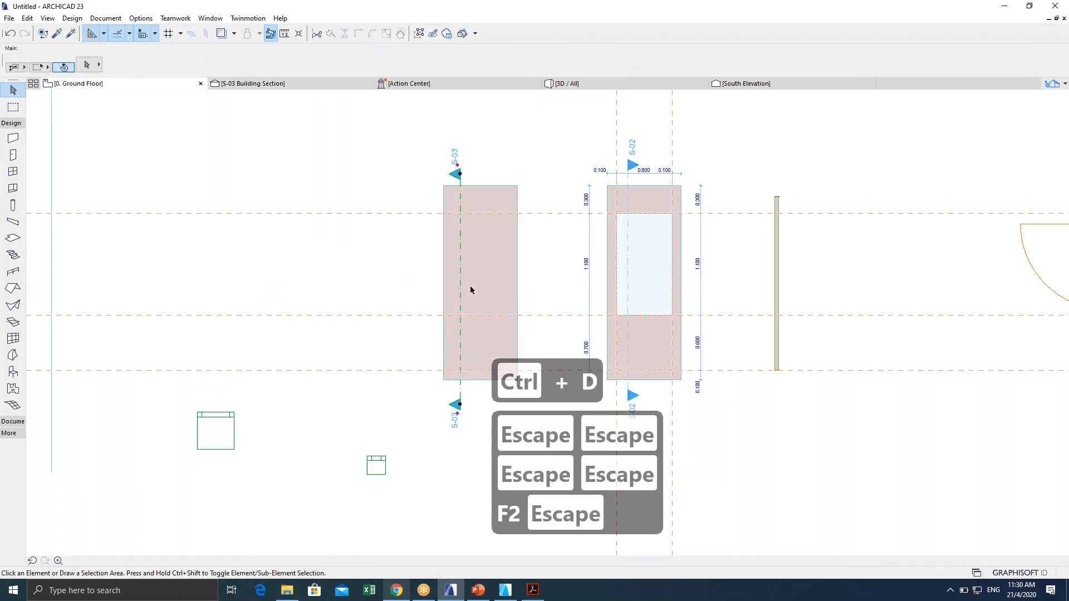
pyautogui.click(478, 274)
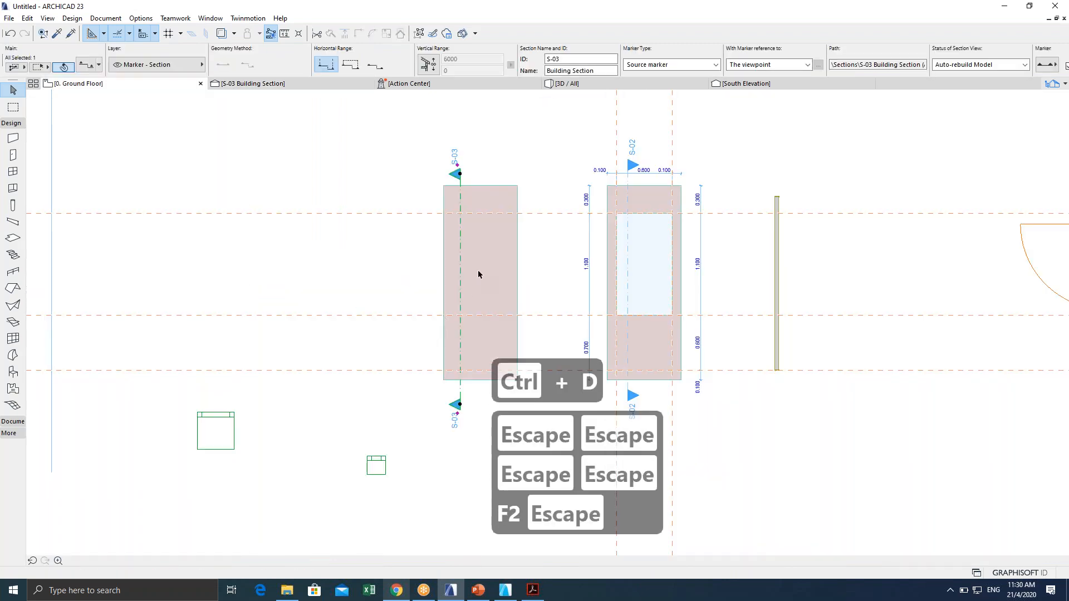
pyautogui.click(420, 224)
pyautogui.scroll(2, 533, 261)
pyautogui.scroll(-2, 367, 209)
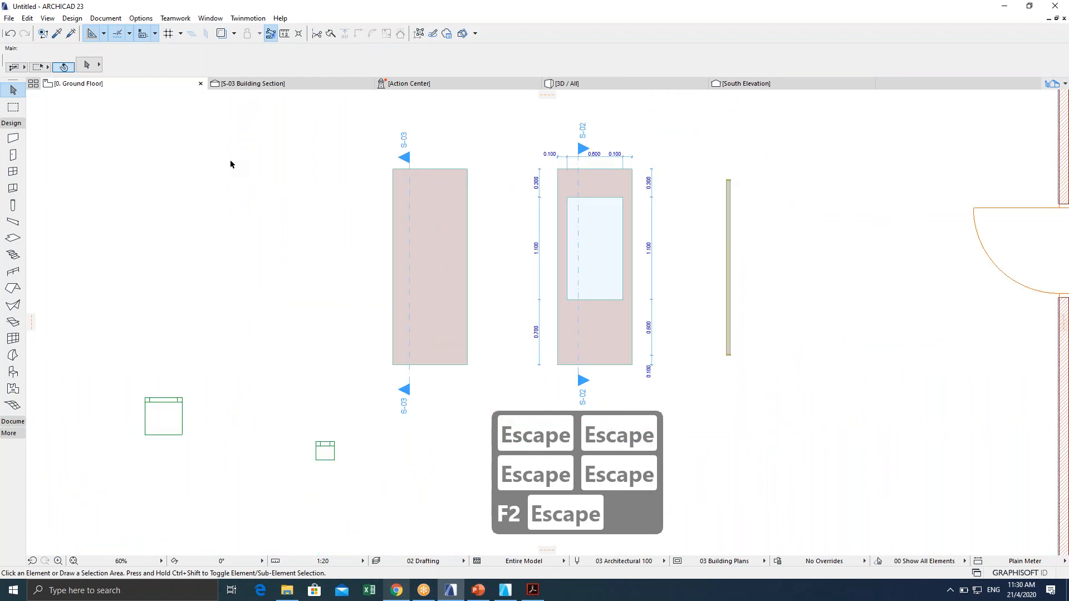
# Draw a rectangular marquee enclosing the whole second door leaf in plan.
pyautogui.click(13, 107)
pyautogui.click(389, 164)
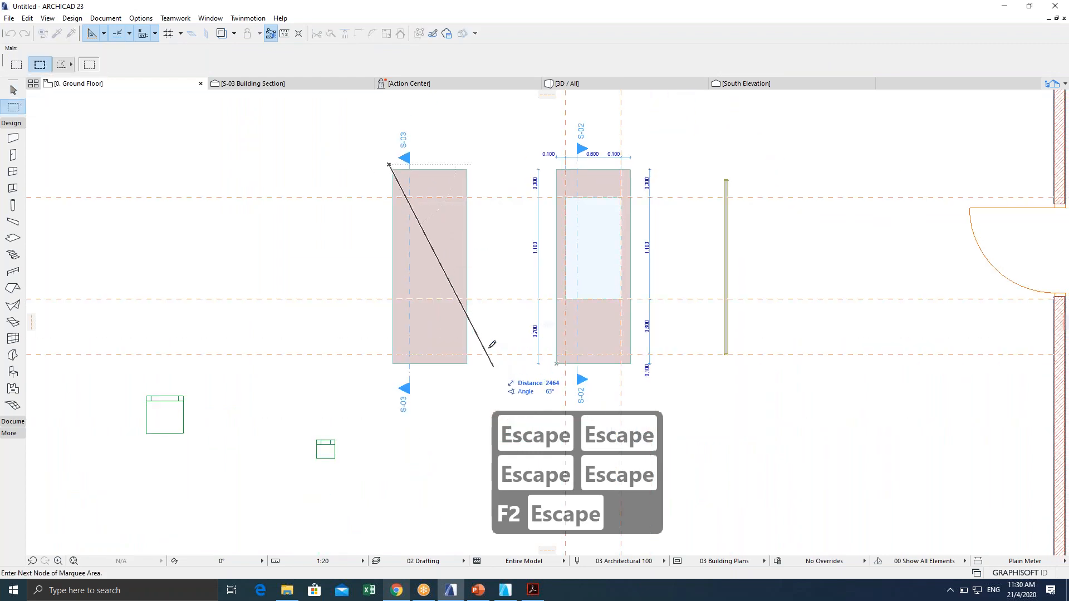
pyautogui.click(88, 57)
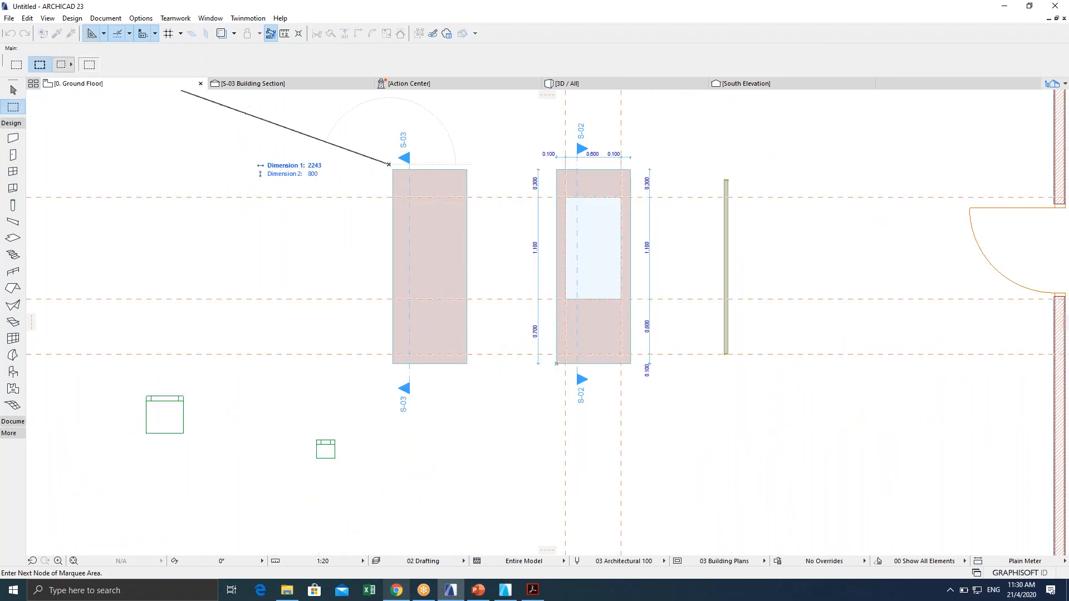
pyautogui.click(477, 375)
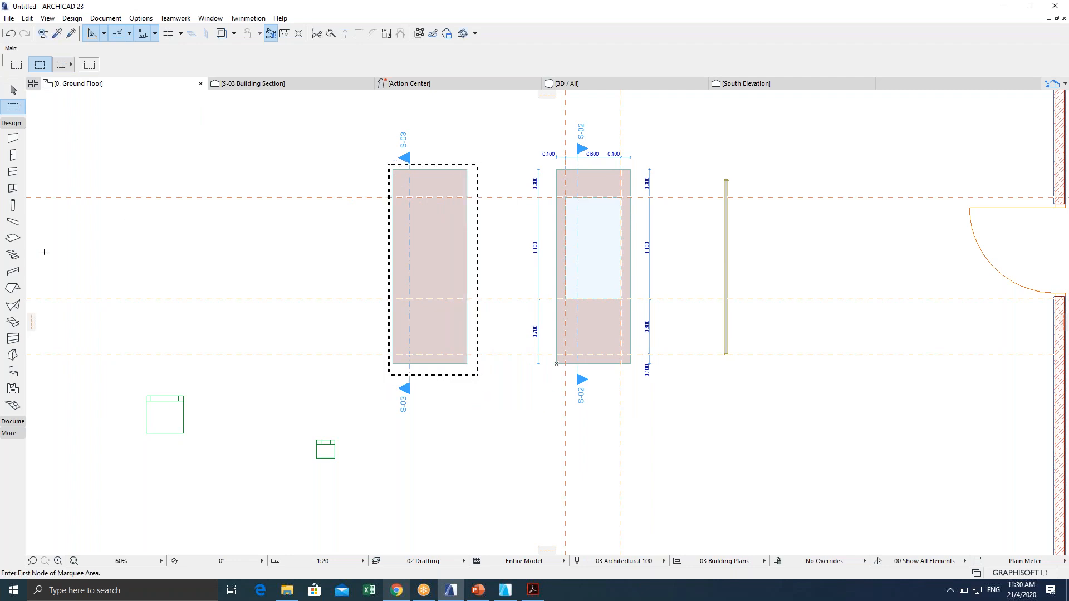
# Select all three slabs inside the marquee and save them as the custom door leaf "Door Leaf 2" in the Embedded Library.
pyautogui.click(13, 238)
pyautogui.hotkey('ctrl', 'a')
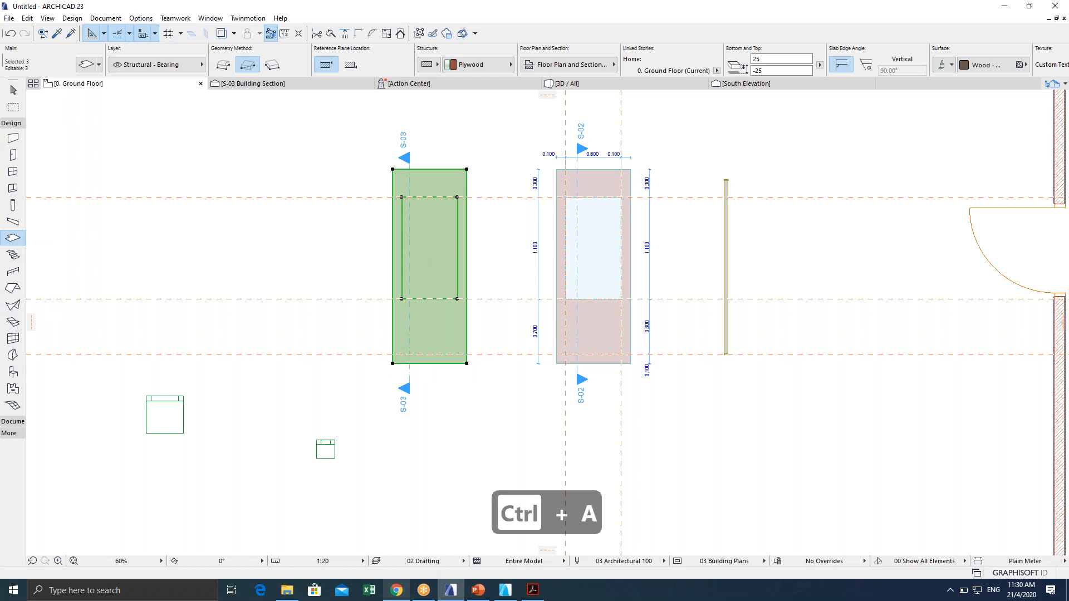
pyautogui.click(9, 18)
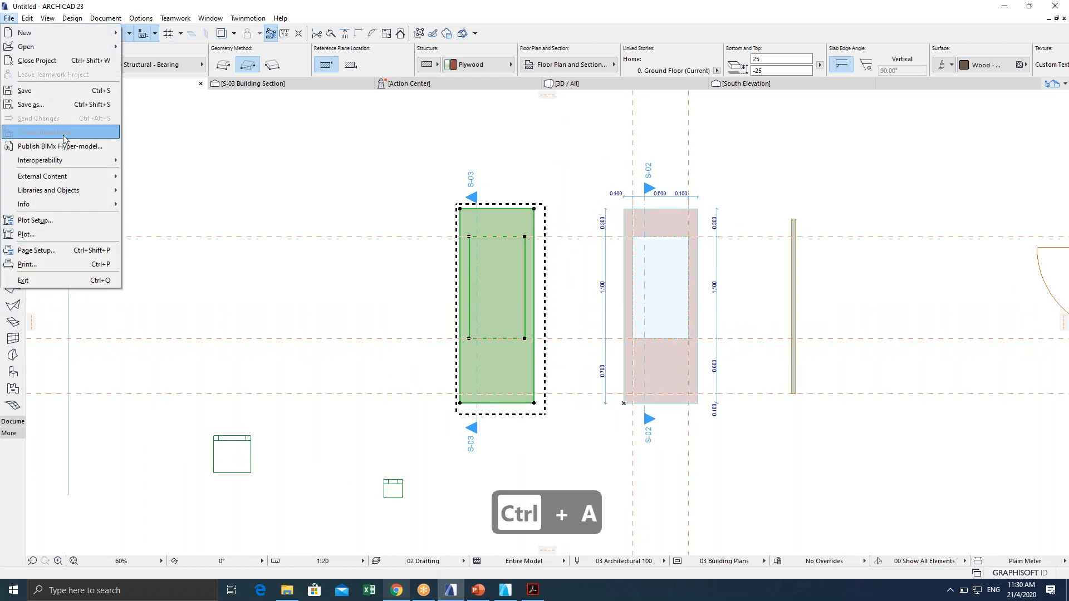
pyautogui.moveTo(54, 191)
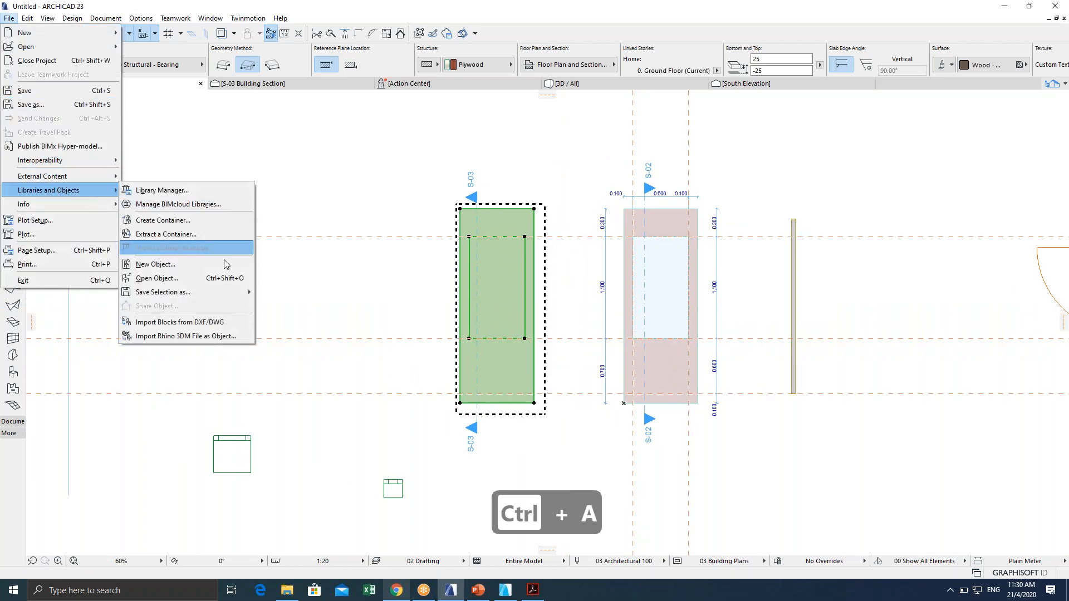
pyautogui.moveTo(233, 299)
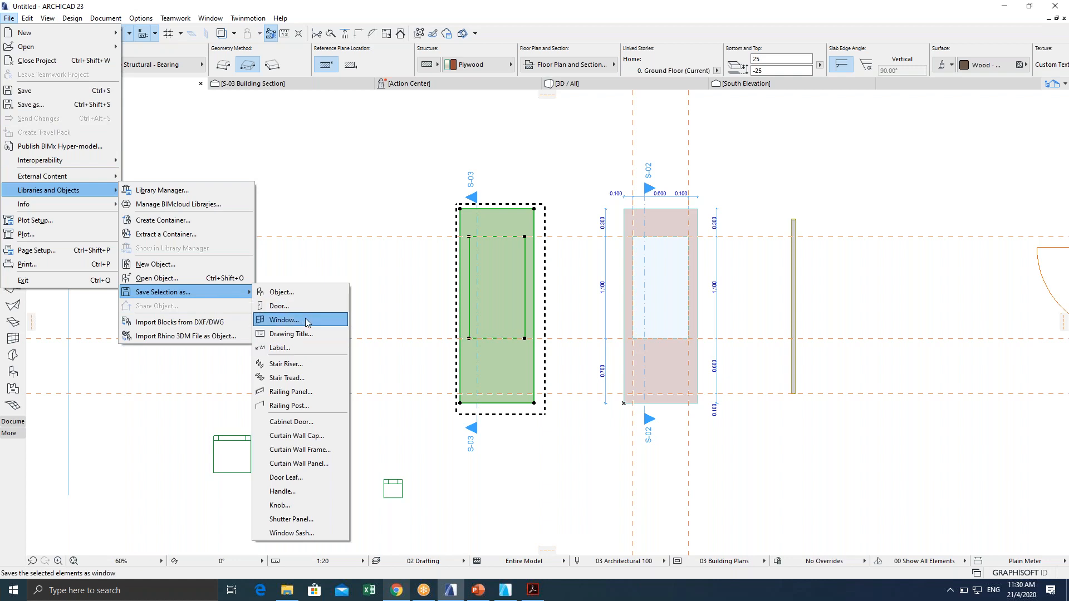
pyautogui.click(311, 477)
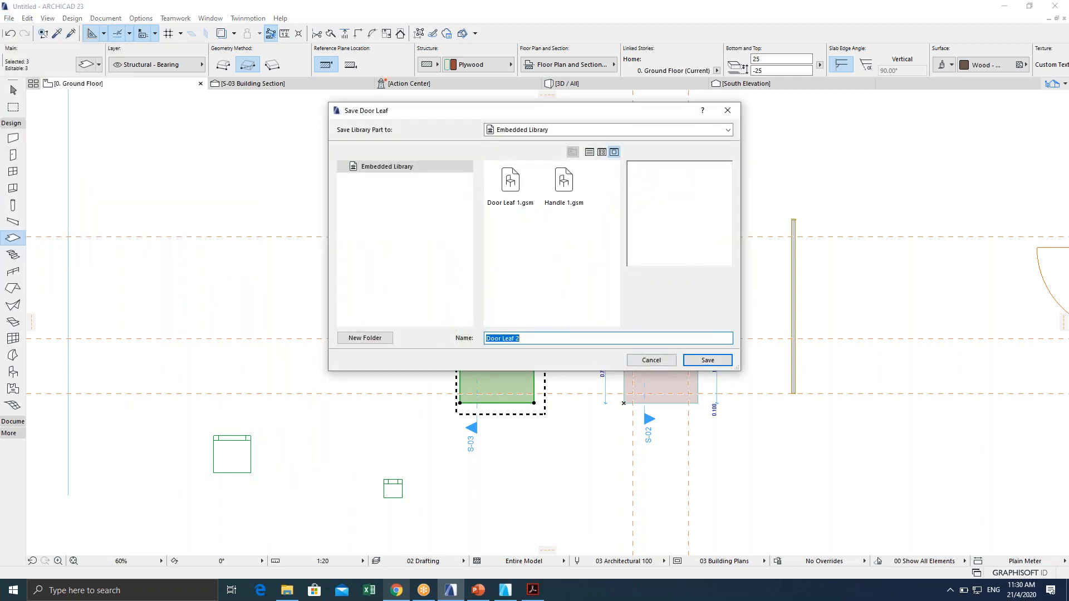
pyautogui.click(715, 361)
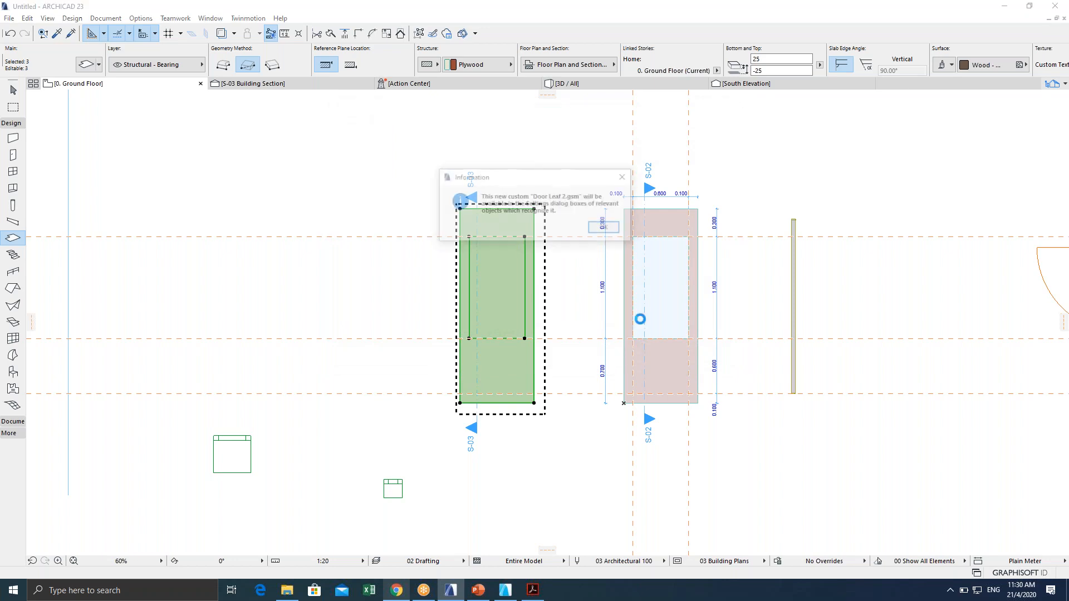
pyautogui.click(606, 228)
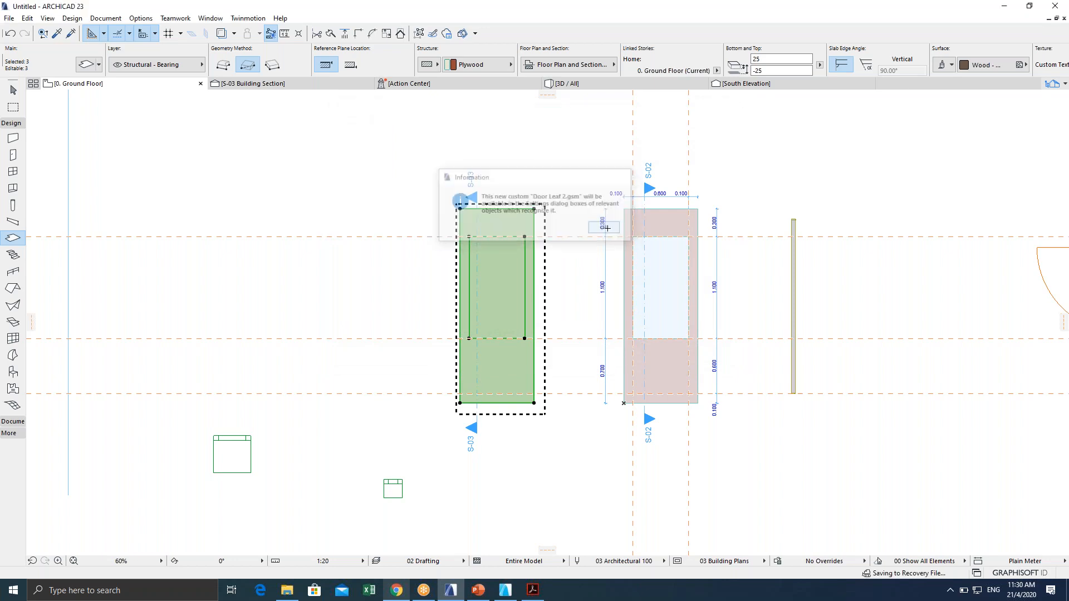
# Clear the marquee and selection, and place a copy of the wall's door about 1916 mm further down the same wall in plan.
pyautogui.scroll(-4, 446, 293)
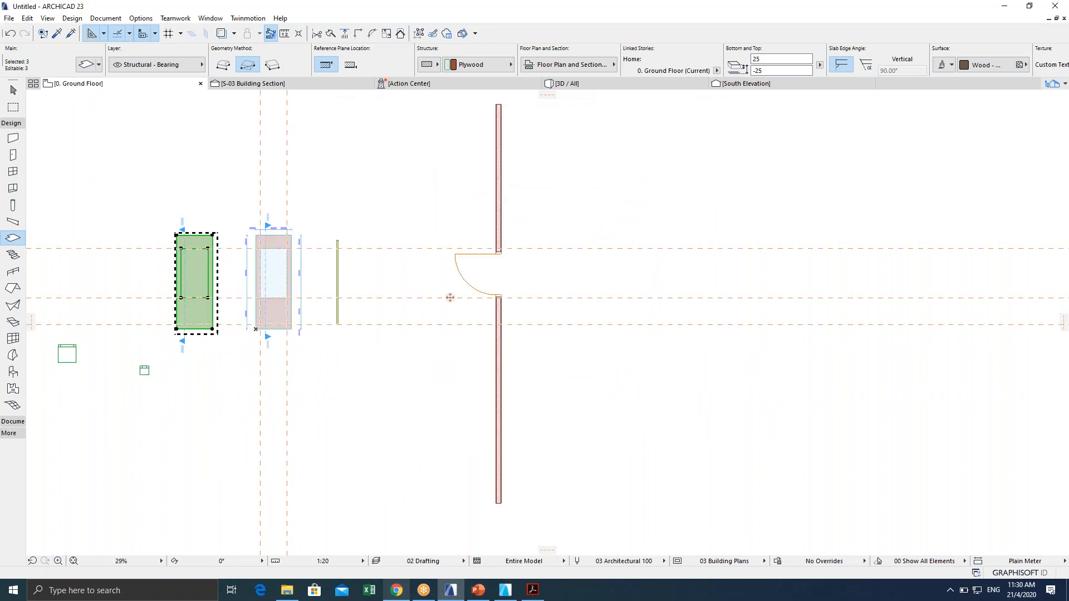
pyautogui.press('Escape')
pyautogui.press('Escape')
pyautogui.press('Escape')
pyautogui.press('Escape')
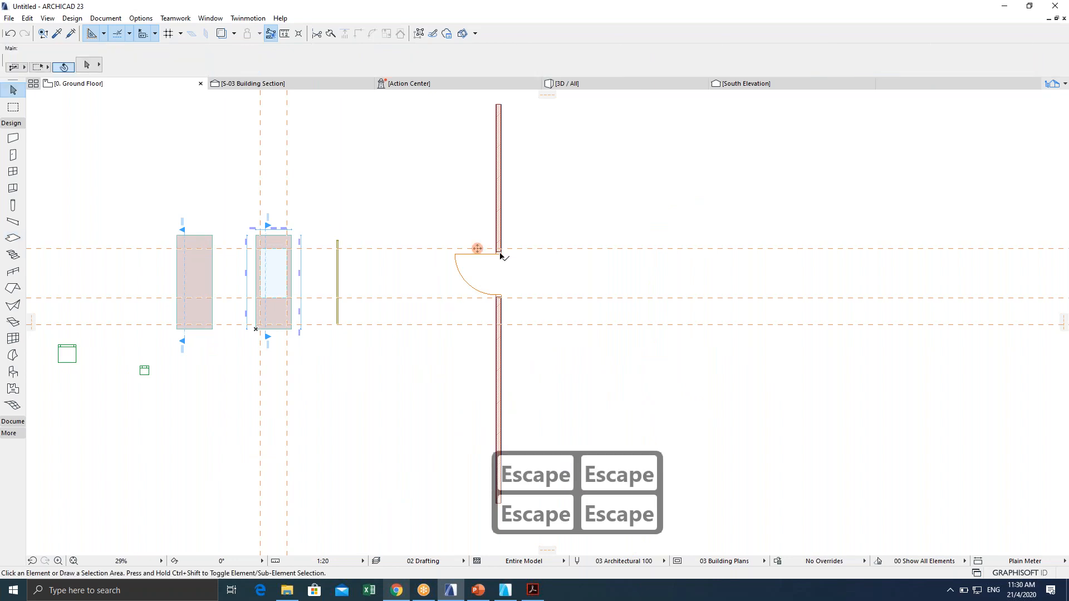
pyautogui.click(501, 257)
pyautogui.hotkey('ctrl', 'shift', 'd')
pyautogui.click(502, 252)
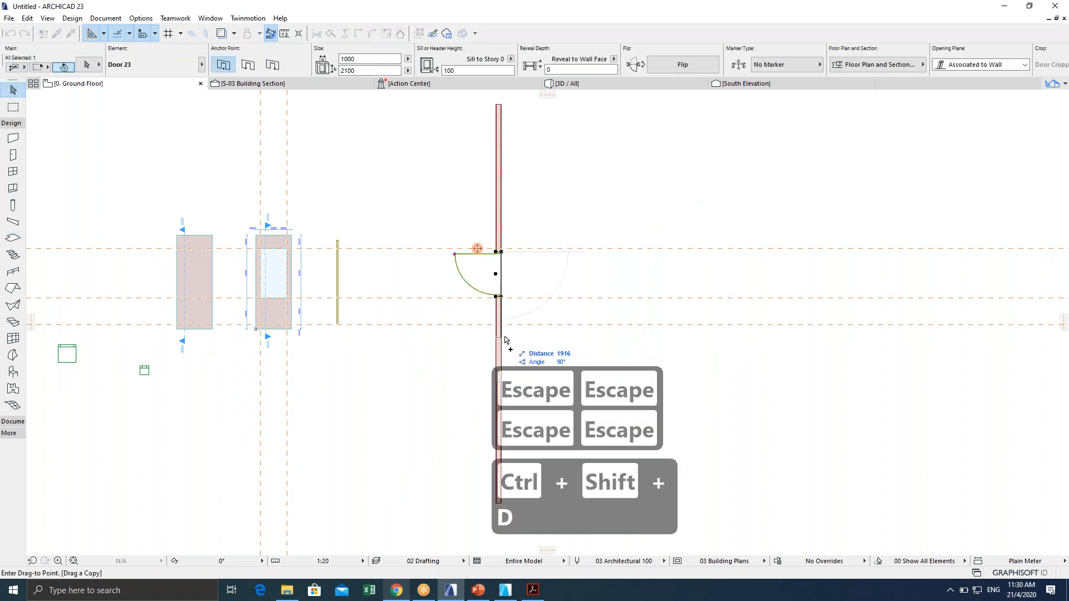
pyautogui.click(505, 340)
pyautogui.scroll(3, 438, 256)
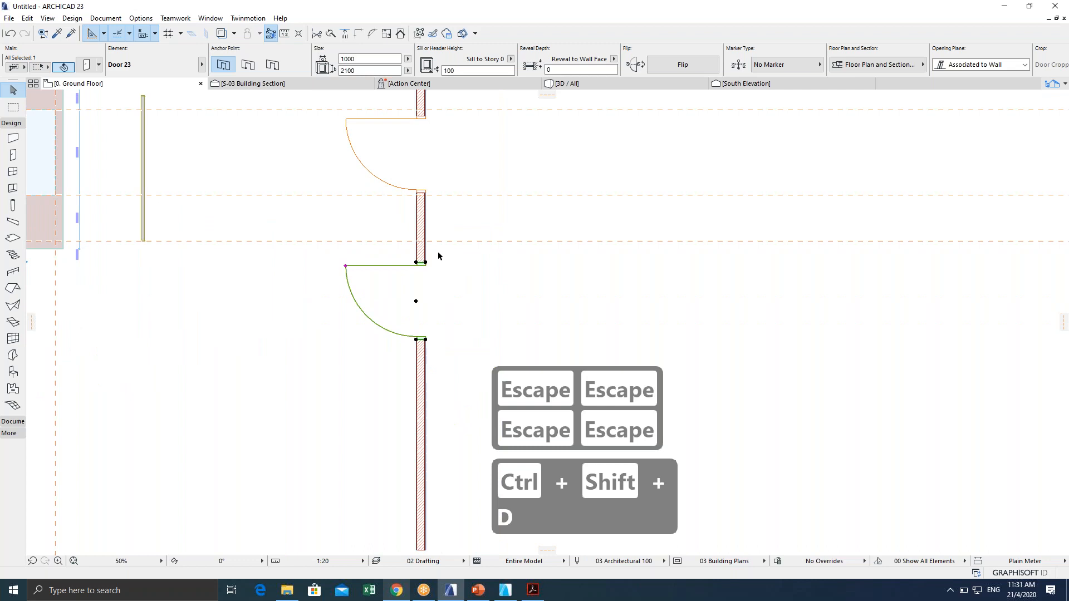
# Set the copied door's custom door leaf to Door Leaf 2 in its settings, and deselect the door.
pyautogui.moveTo(438, 256); pyautogui.dragTo(415, 277, button='middle')
pyautogui.hotkey('ctrl', 't')
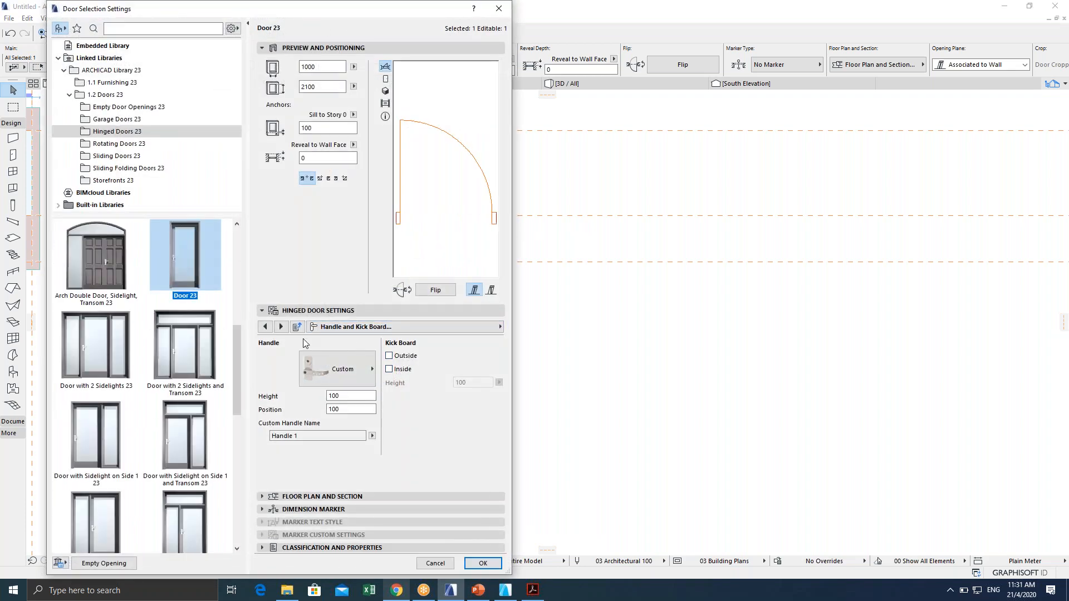
pyautogui.click(266, 328)
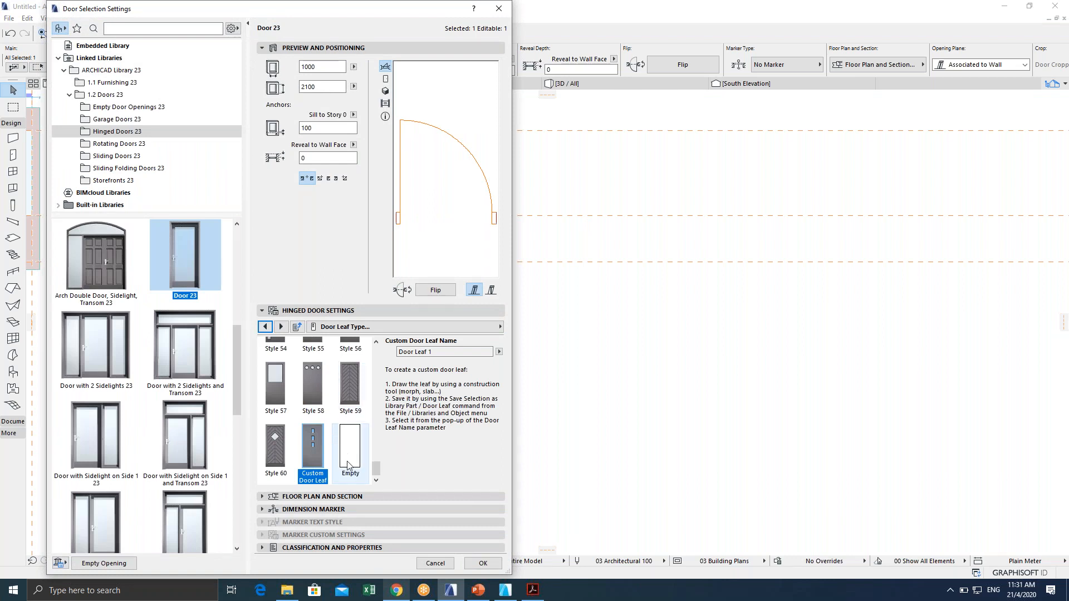
pyautogui.click(499, 352)
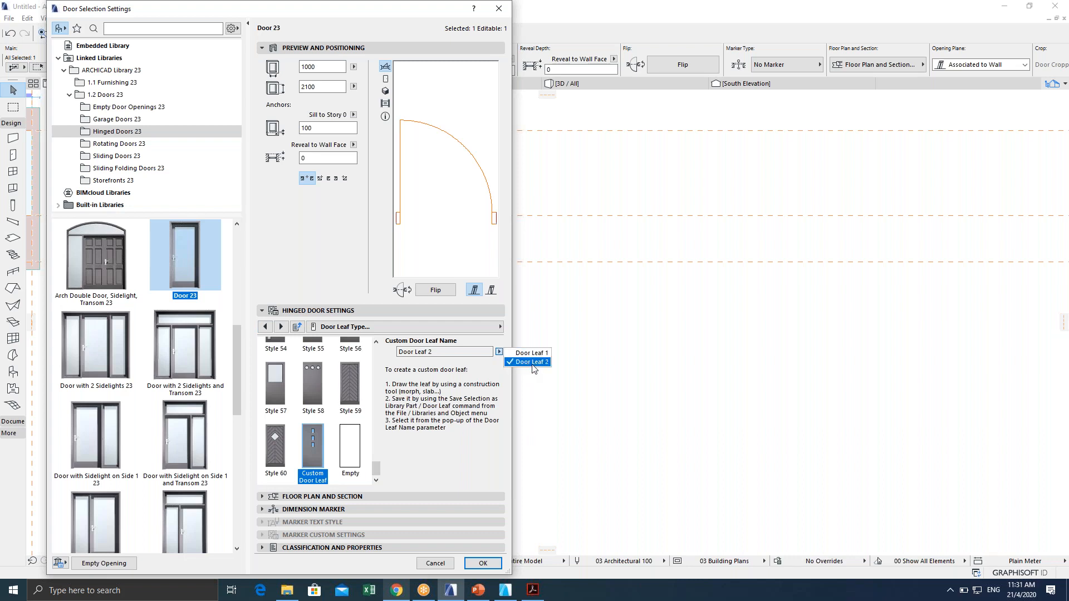
pyautogui.click(483, 563)
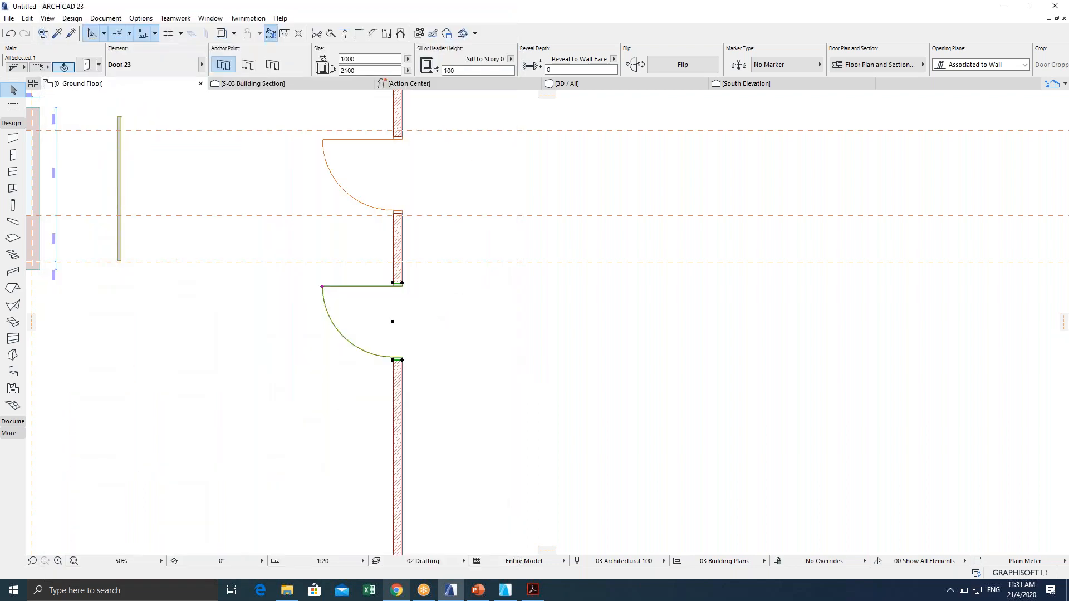
pyautogui.scroll(2, 362, 437)
pyautogui.press('Escape')
pyautogui.press('Escape')
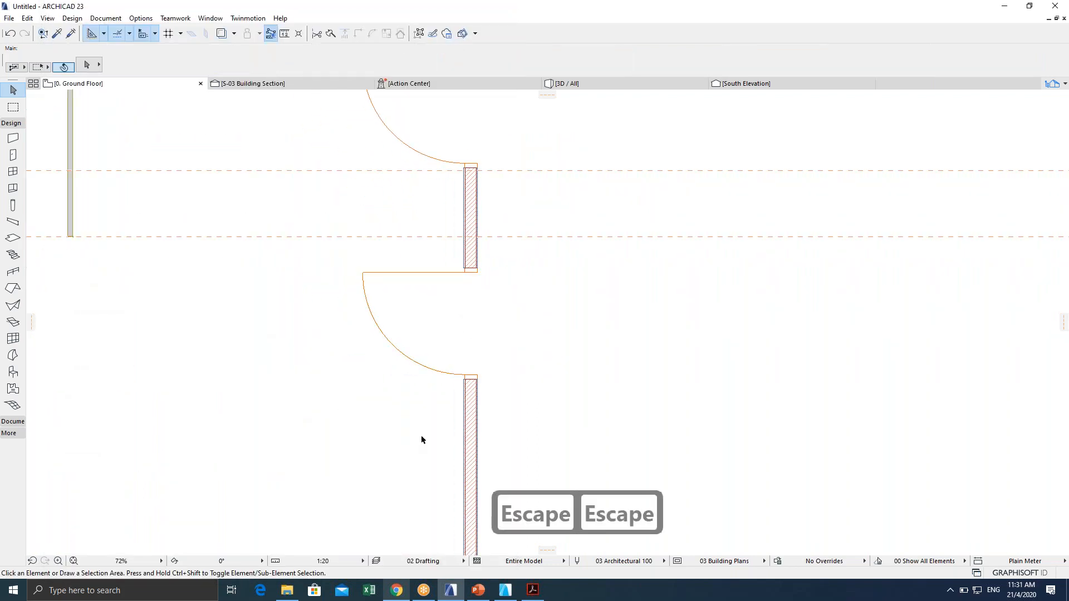
# Open the 3D view and examine the leaves and handles of the two doors from both sides of the wall.
pyautogui.press('F5')
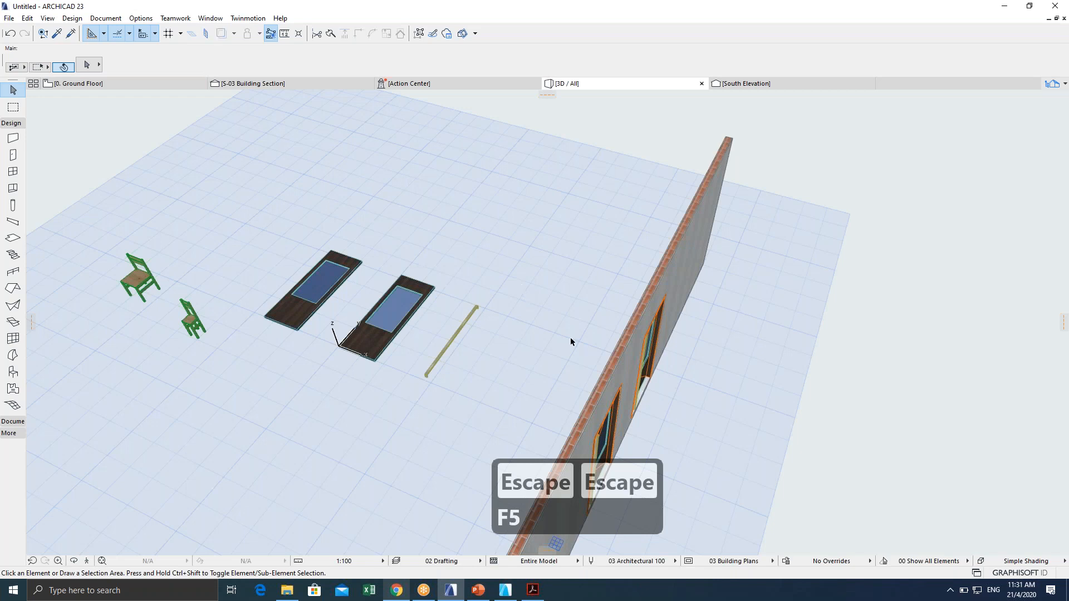
pyautogui.keyDown('shift'); pyautogui.moveTo(570, 336); pyautogui.dragTo(587, 271, button='middle'); pyautogui.keyUp('shift')
pyautogui.scroll(5, 606, 346)
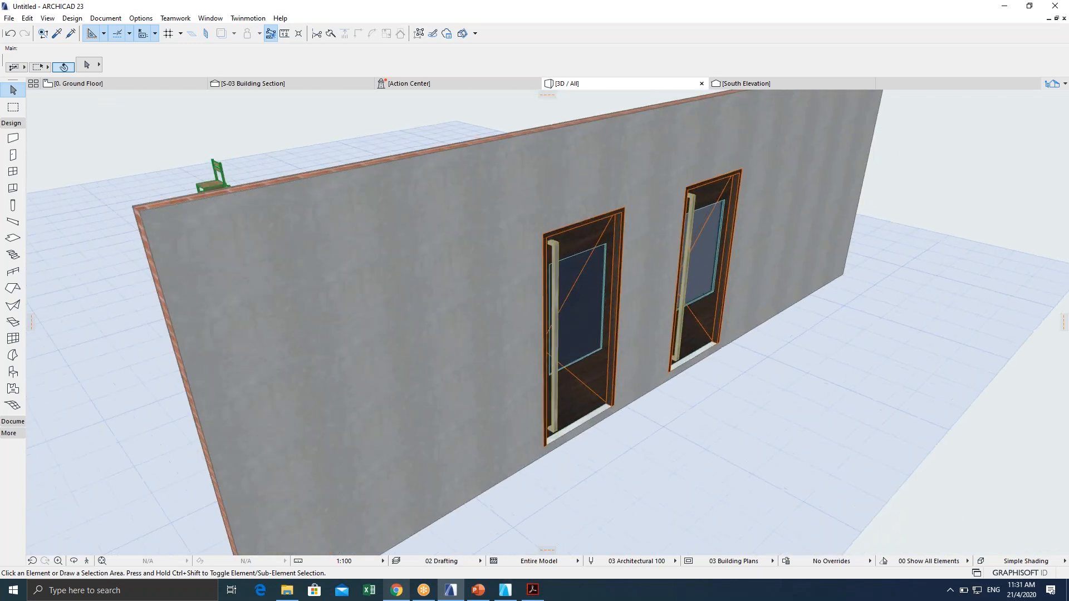
pyautogui.keyDown('shift'); pyautogui.moveTo(747, 329); pyautogui.dragTo(550, 299, button='middle'); pyautogui.keyUp('shift')
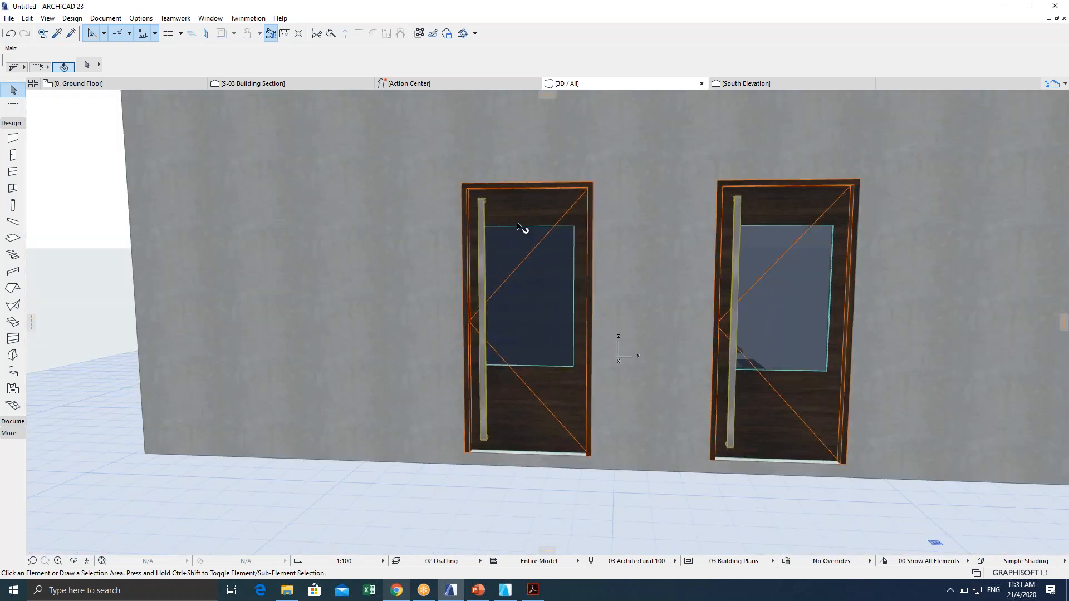
pyautogui.click(538, 259)
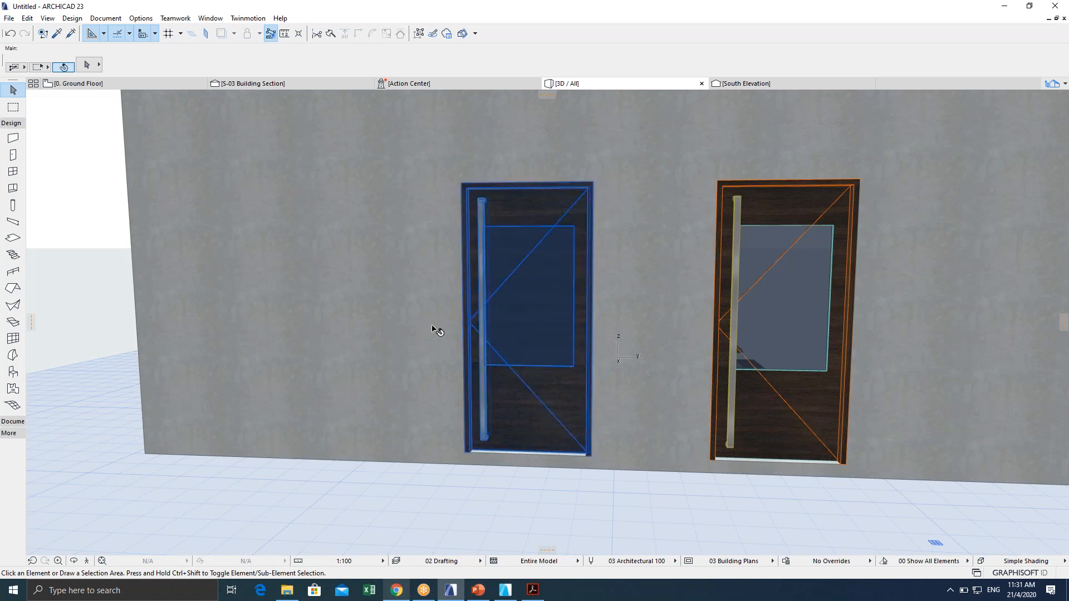
pyautogui.scroll(-2, 432, 326)
pyautogui.keyDown('shift'); pyautogui.moveTo(685, 356); pyautogui.dragTo(566, 224, button='middle'); pyautogui.keyUp('shift')
# Flip the copied door back and forth, leaving its glazed face on the side of the wall facing the loose slabs, and deselect it.
pyautogui.click(586, 274)
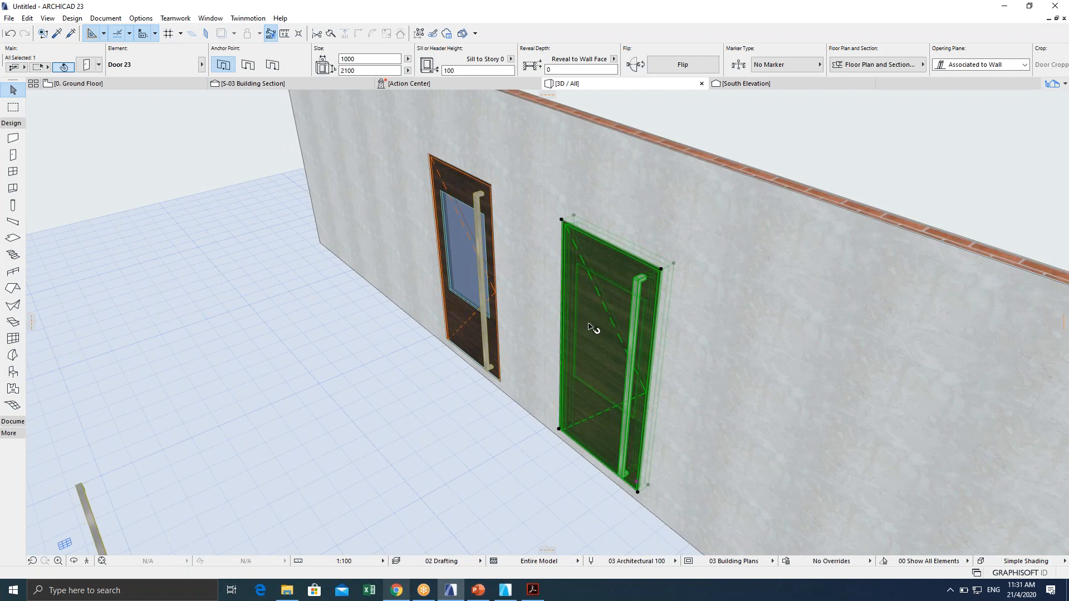
pyautogui.keyDown('shift'); pyautogui.moveTo(572, 349); pyautogui.dragTo(557, 299, button='middle'); pyautogui.keyUp('shift')
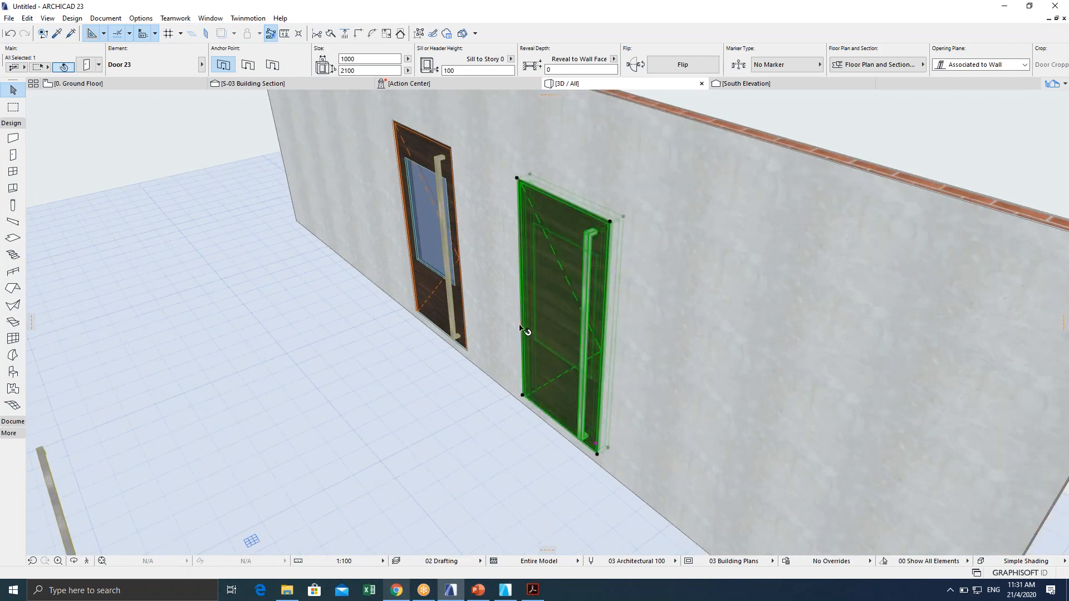
pyautogui.keyDown('shift'); pyautogui.moveTo(603, 286); pyautogui.dragTo(700, 222, button='middle'); pyautogui.keyUp('shift')
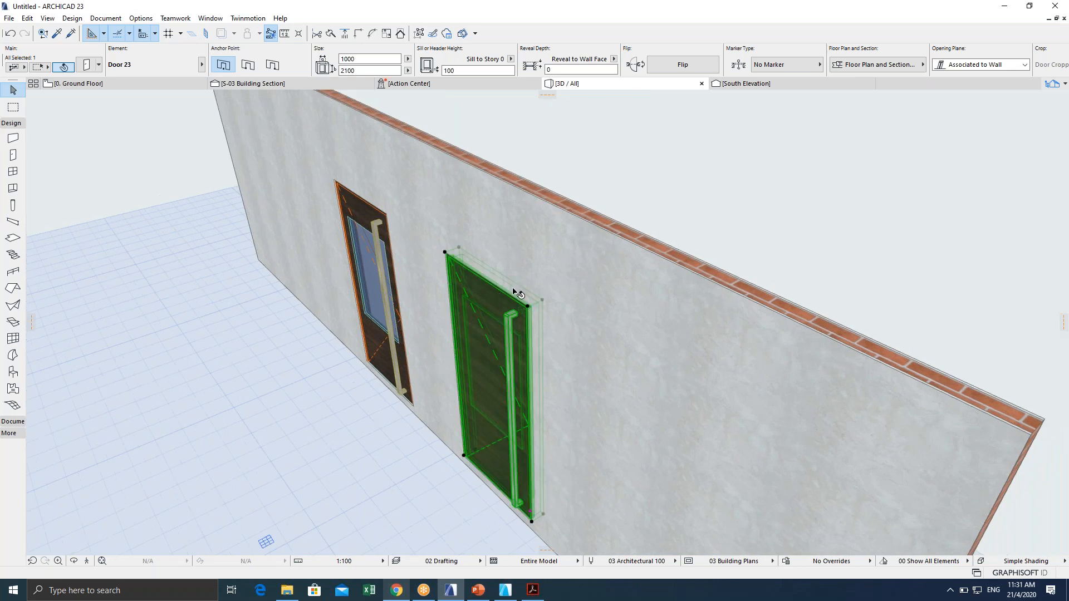
pyautogui.click(671, 65)
pyautogui.keyDown('shift'); pyautogui.moveTo(438, 401); pyautogui.dragTo(492, 344, button='middle'); pyautogui.keyUp('shift')
pyautogui.click(681, 65)
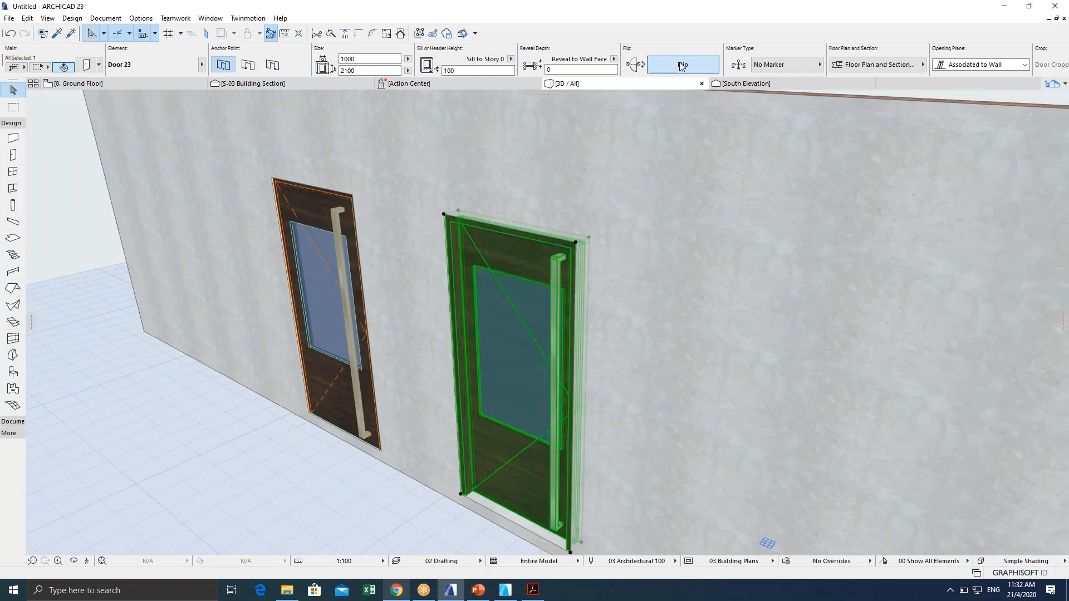
pyautogui.click(681, 65)
pyautogui.click(682, 65)
pyautogui.click(682, 66)
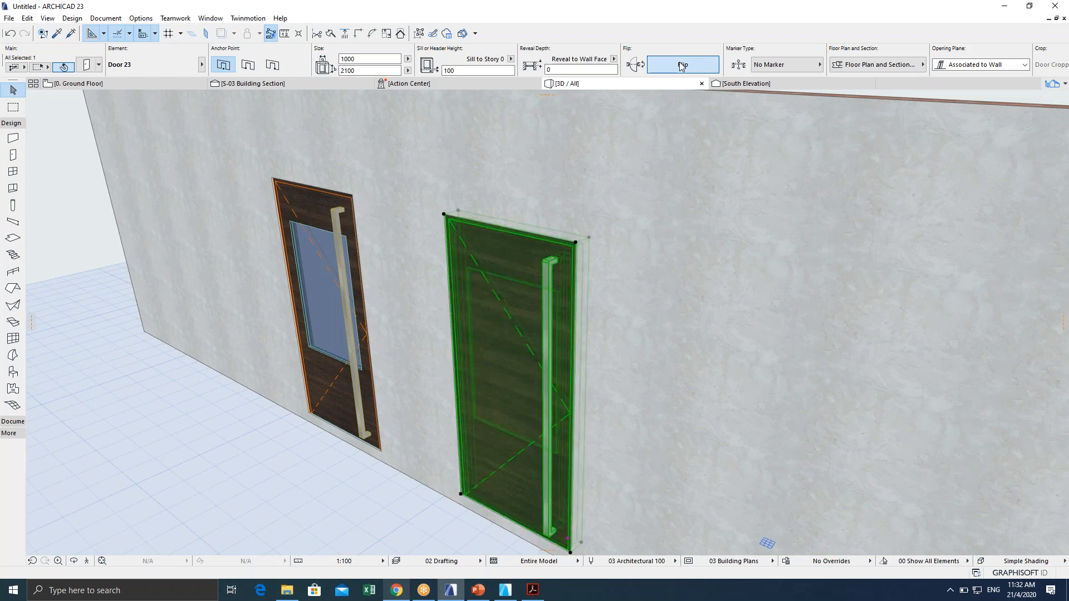
pyautogui.click(682, 66)
pyautogui.click(681, 65)
pyautogui.click(682, 65)
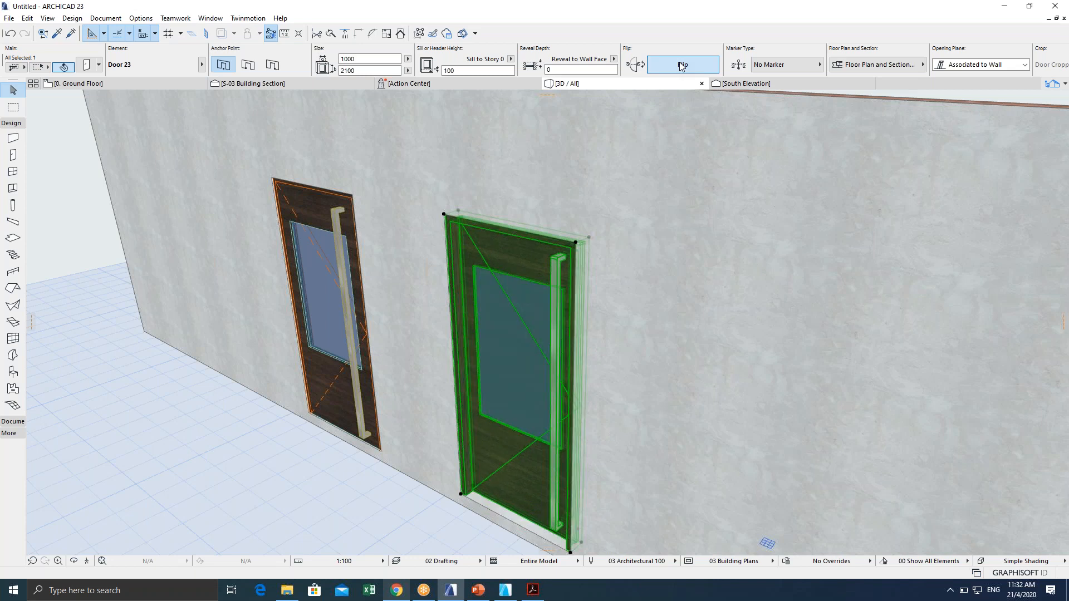
pyautogui.keyDown('shift'); pyautogui.moveTo(512, 267); pyautogui.dragTo(596, 267, button='middle'); pyautogui.keyUp('shift')
pyautogui.press('Escape')
pyautogui.press('Escape')
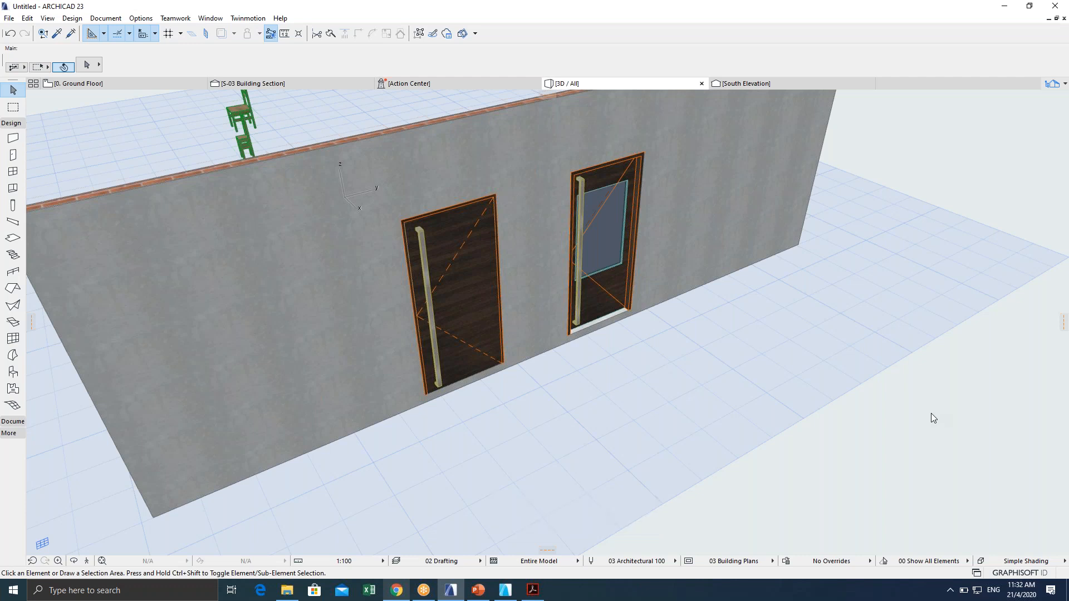
# Place a copy of the original glazed door further along the wall in 3D, near the wall's free end.
pyautogui.keyDown('shift'); pyautogui.moveTo(645, 268); pyautogui.dragTo(517, 180, button='middle'); pyautogui.keyUp('shift')
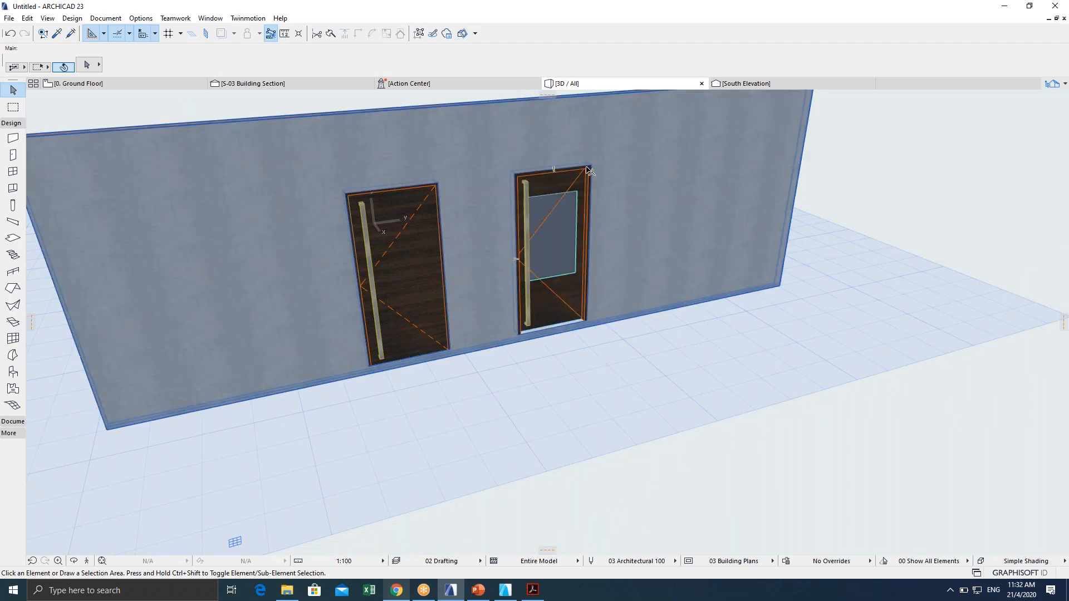
pyautogui.click(562, 214)
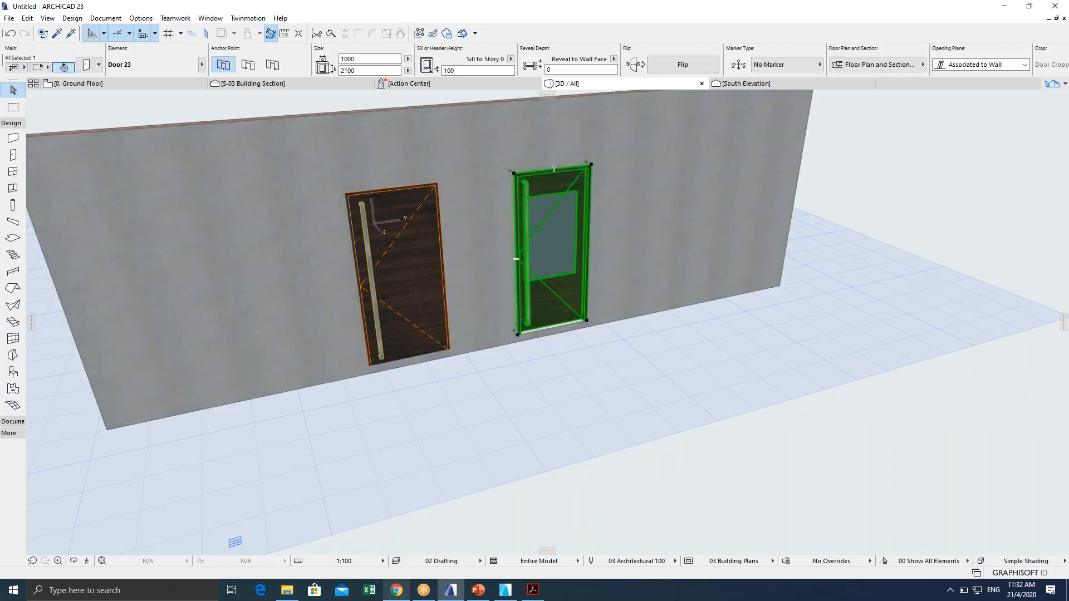
pyautogui.scroll(1, 542, 285)
pyautogui.moveTo(513, 301); pyautogui.dragTo(336, 342, button='middle')
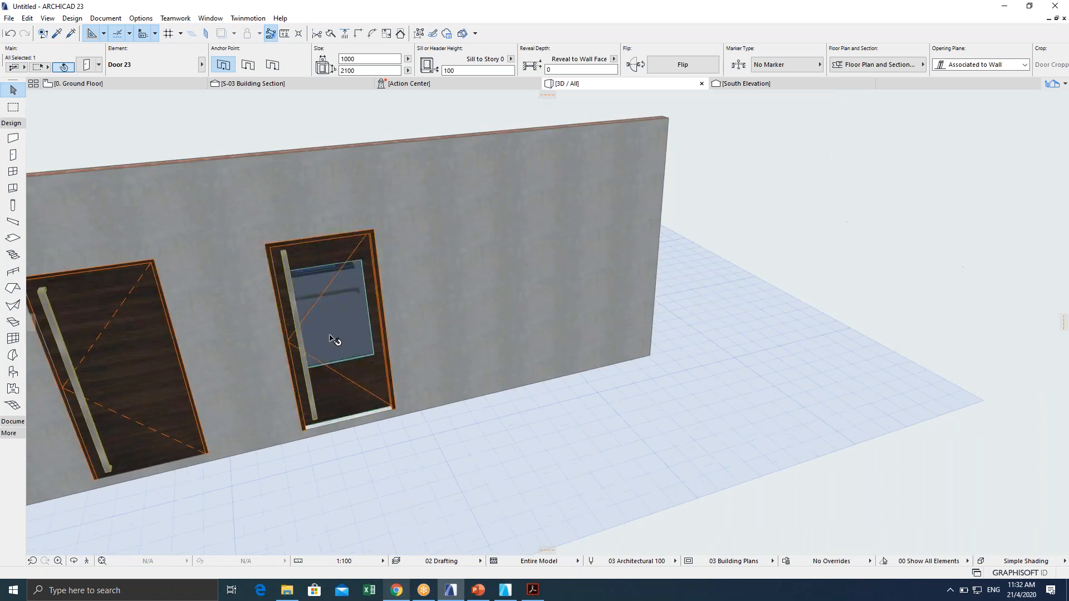
pyautogui.hotkey('ctrl', 'shift', 'd')
pyautogui.click(339, 272)
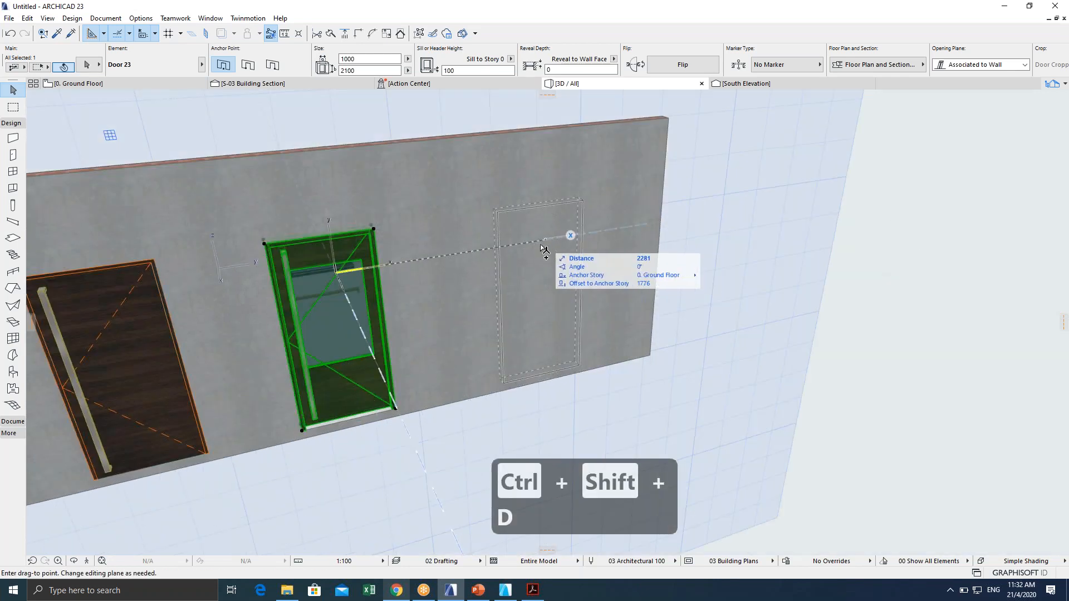
pyautogui.keyDown('shift'); pyautogui.moveTo(411, 337); pyautogui.dragTo(342, 356, button='middle'); pyautogui.keyUp('shift')
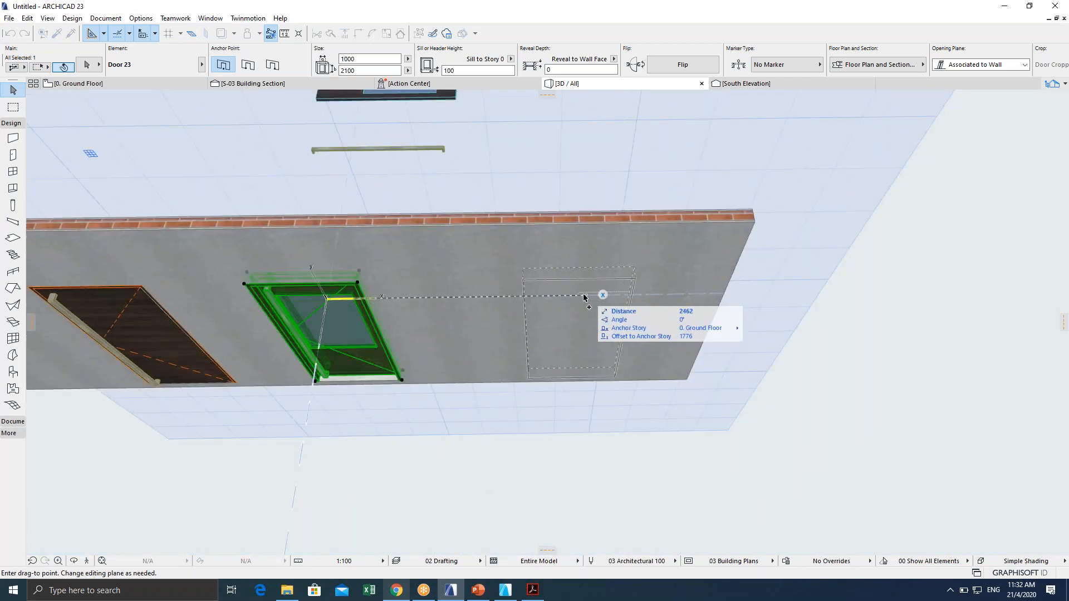
pyautogui.click(614, 349)
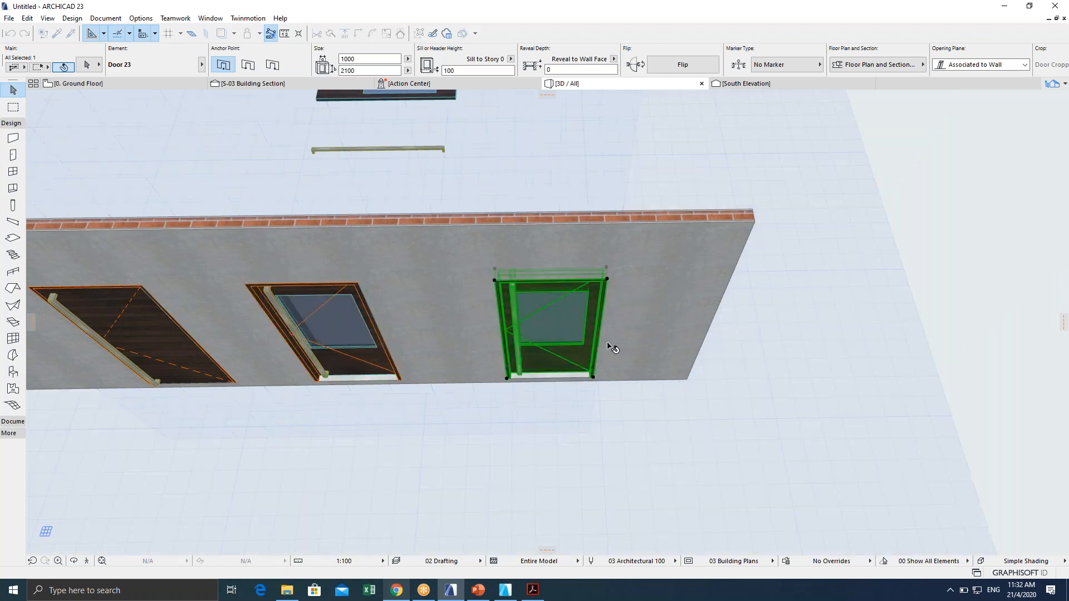
# Replace the newly copied door near the wall's free end with Double Door 23, using the Custom Door Leaf style with Door Leaf 1.
pyautogui.keyDown('shift'); pyautogui.moveTo(612, 349); pyautogui.dragTo(499, 259, button='middle'); pyautogui.keyUp('shift')
pyautogui.hotkey('ctrl', 't')
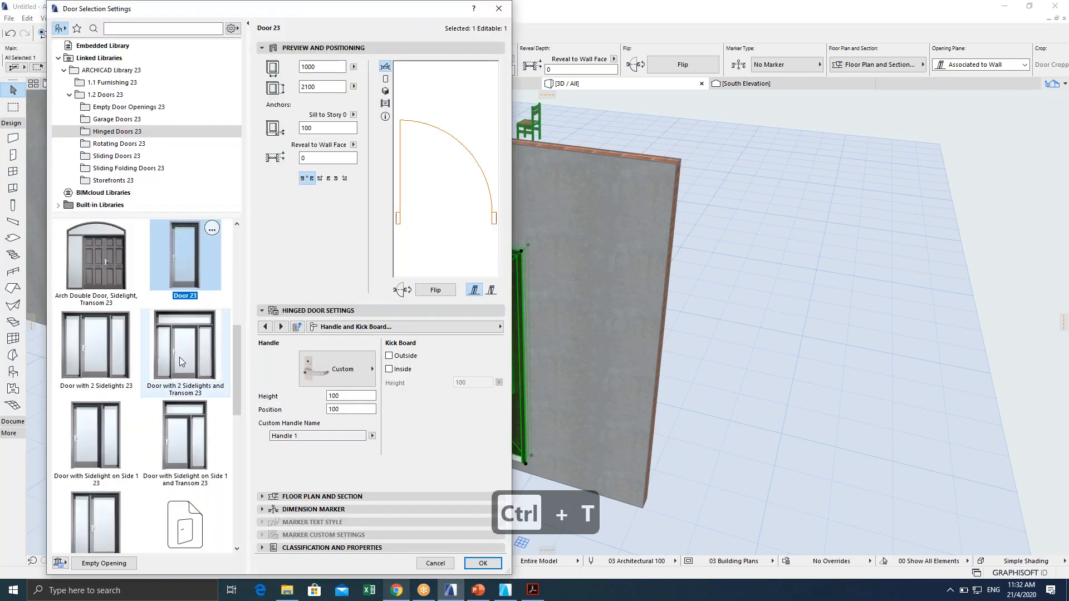
pyautogui.scroll(-3, 179, 435)
pyautogui.click(186, 440)
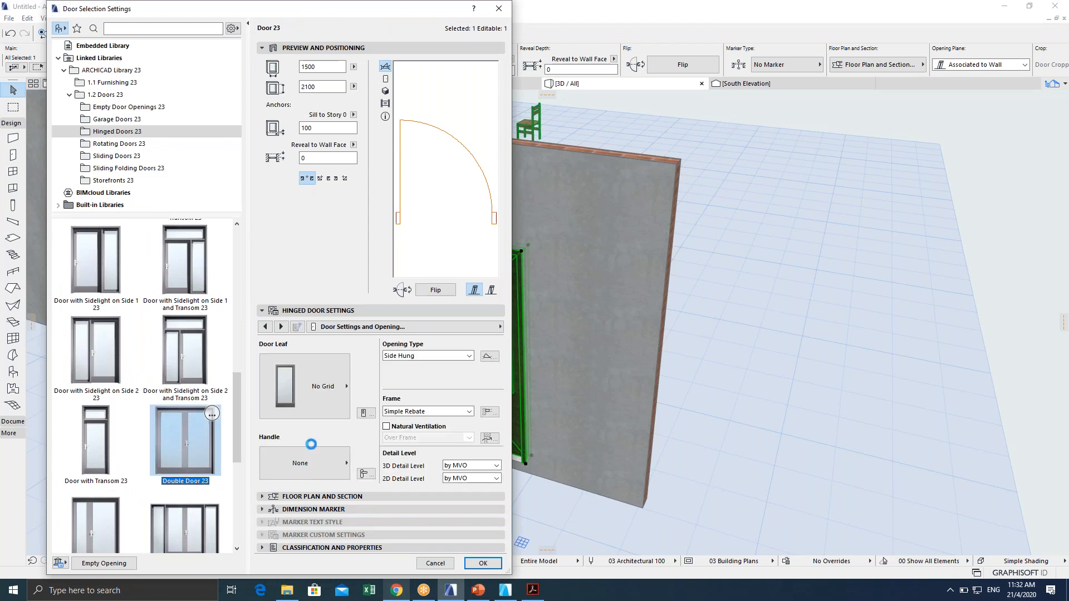
pyautogui.click(320, 395)
pyautogui.scroll(-15, 429, 479)
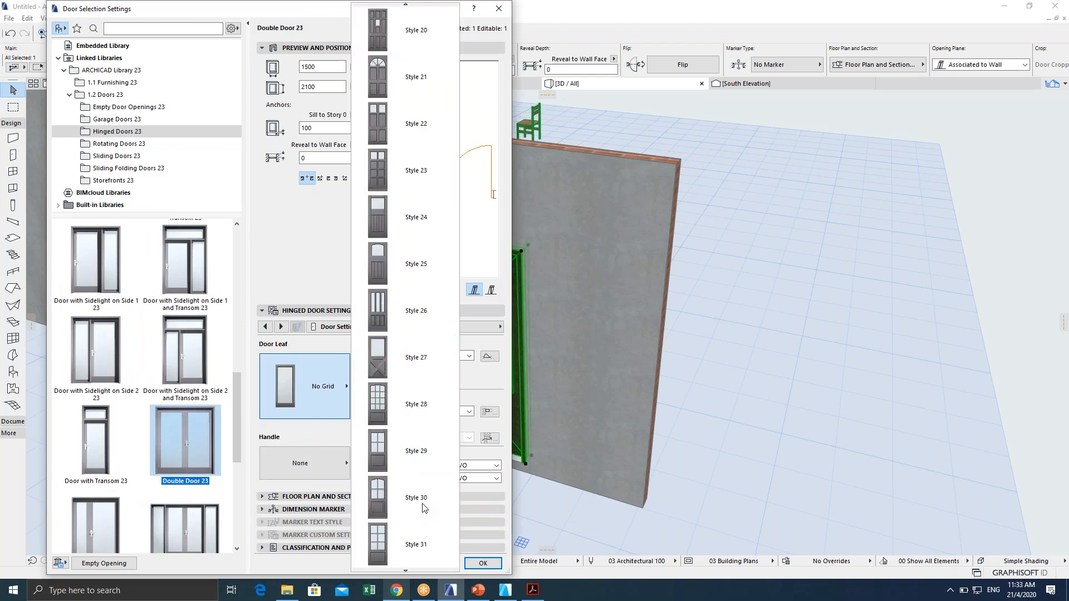
pyautogui.click(419, 508)
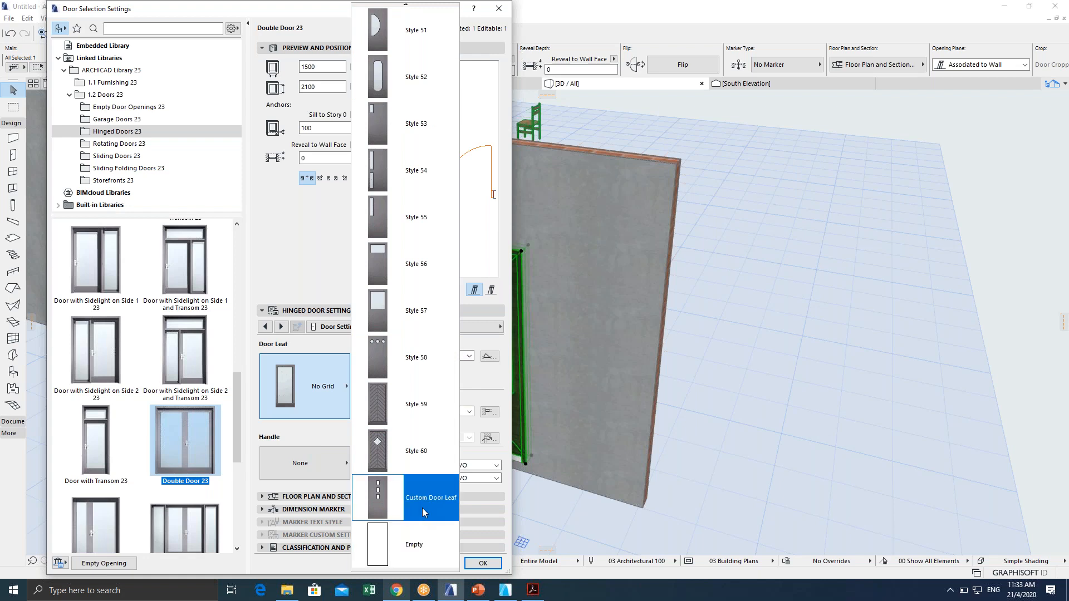
pyautogui.click(365, 413)
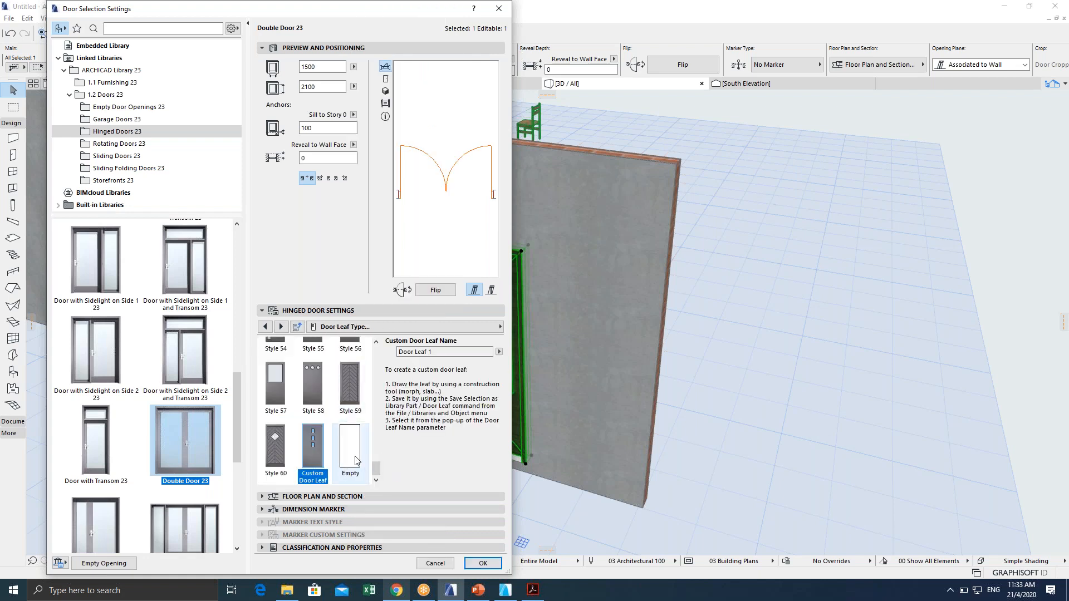
pyautogui.click(483, 565)
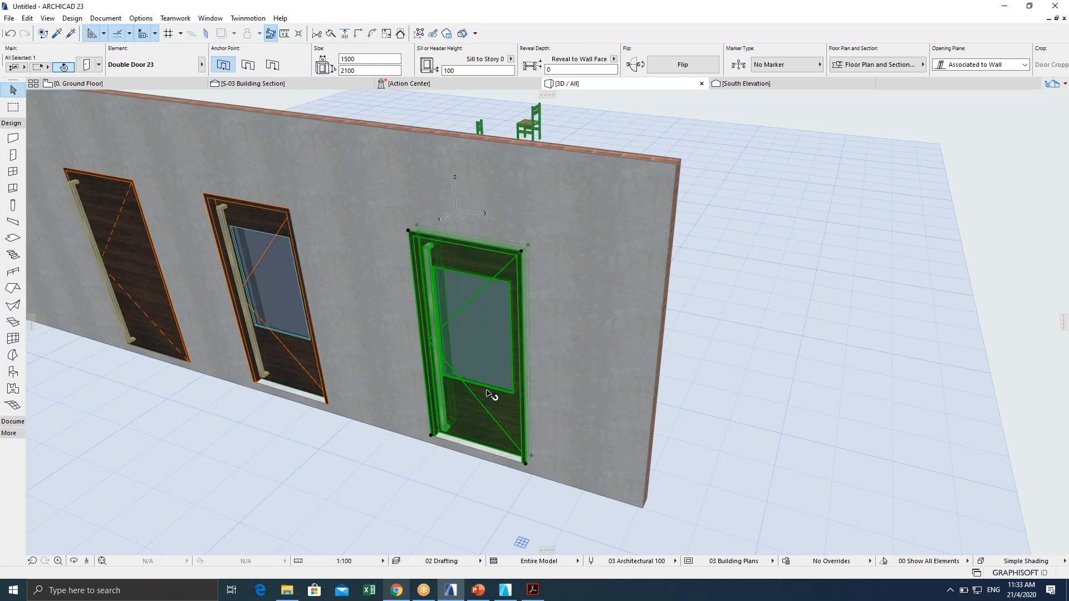
# Examine the double door's glazed leaves in 3D beside the single doors, and rebuild the view.
pyautogui.moveTo(487, 390); pyautogui.dragTo(629, 314, button='middle')
pyautogui.scroll(5, 499, 377)
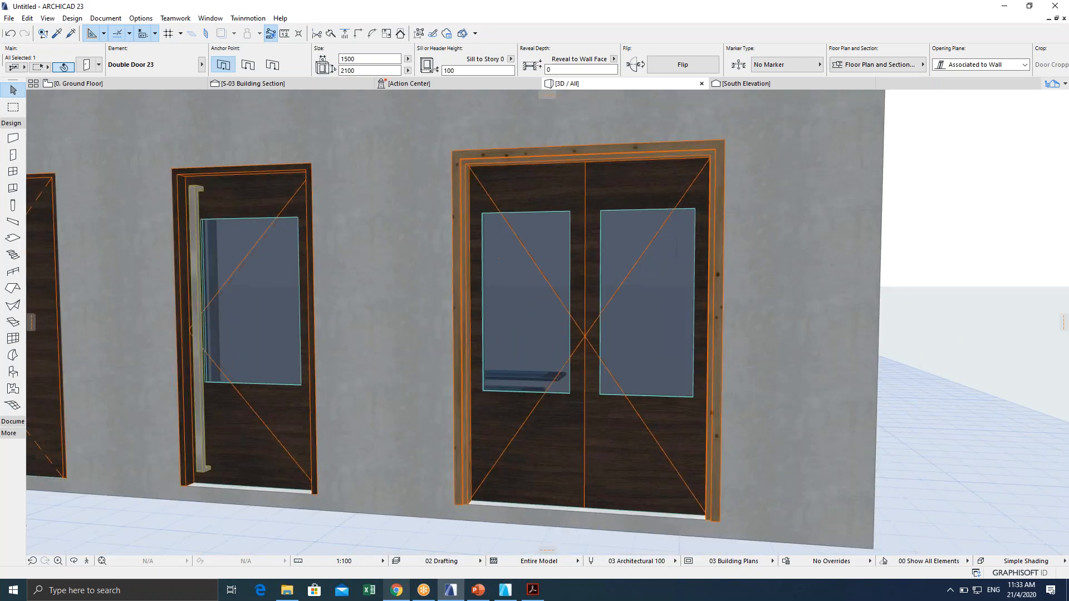
pyautogui.scroll(-1, 501, 312)
pyautogui.keyDown('shift'); pyautogui.moveTo(385, 362); pyautogui.dragTo(378, 395, button='middle'); pyautogui.keyUp('shift')
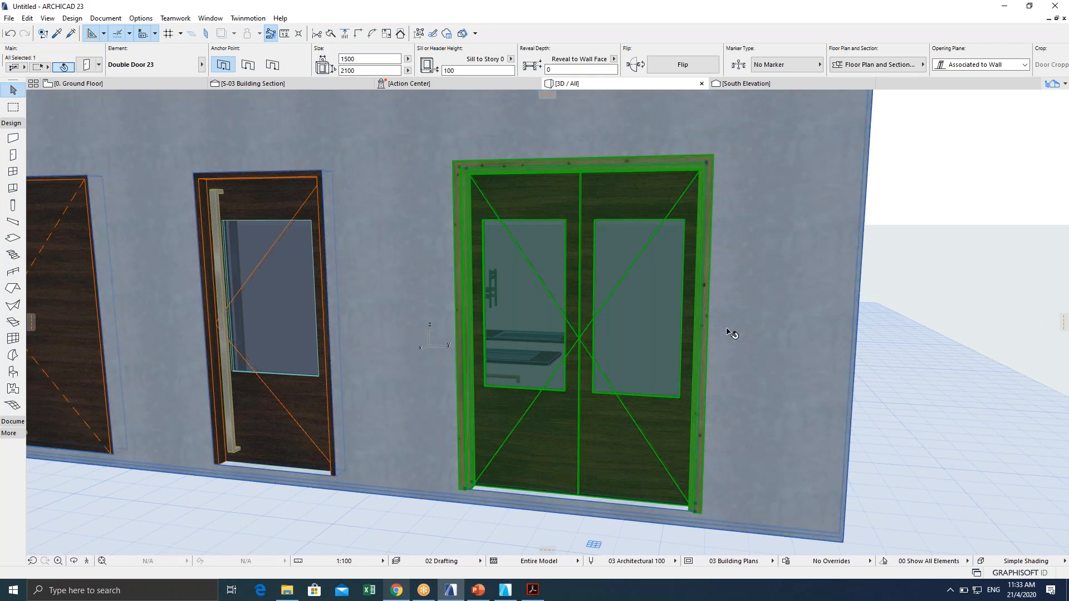
pyautogui.scroll(-4, 592, 394)
pyautogui.hotkey('ctrl', 'r')
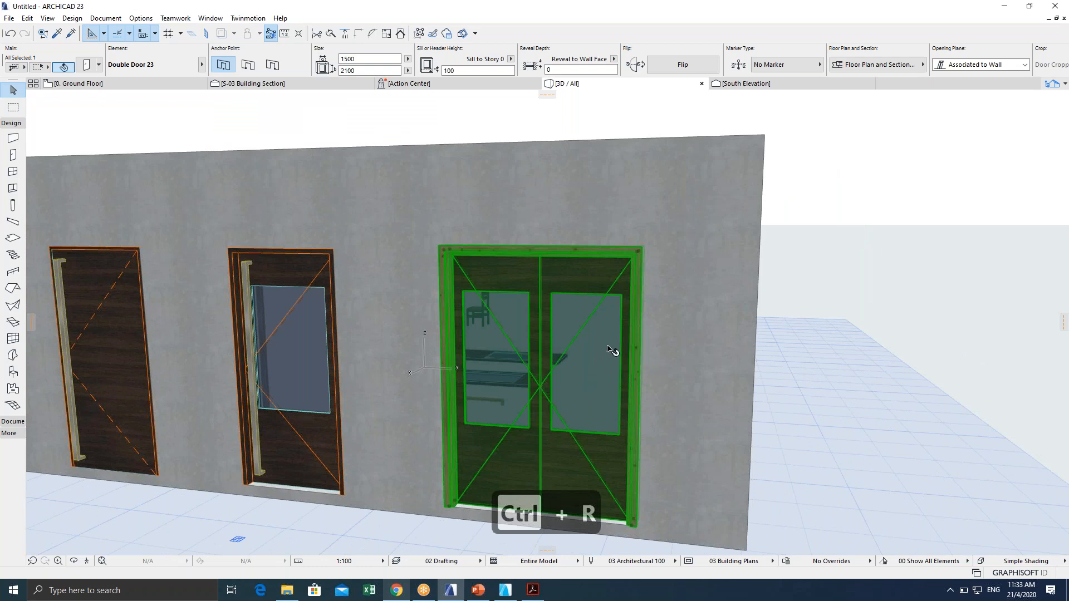
# Set the double door's leaf 1 handle to Custom in its handle and kick board settings.
pyautogui.hotkey('ctrl', 't')
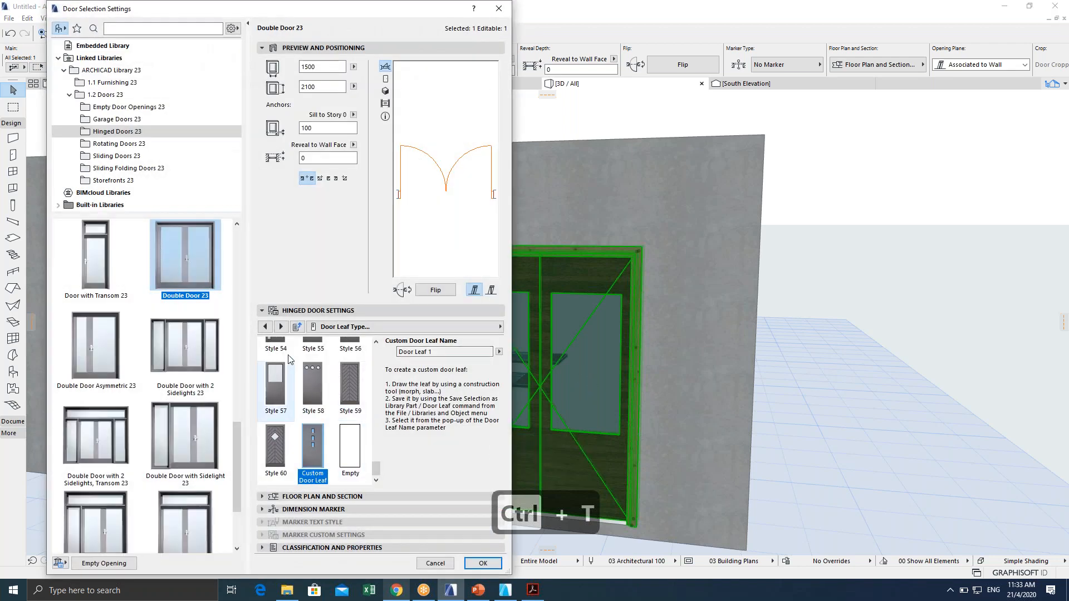
pyautogui.click(281, 327)
pyautogui.click(319, 381)
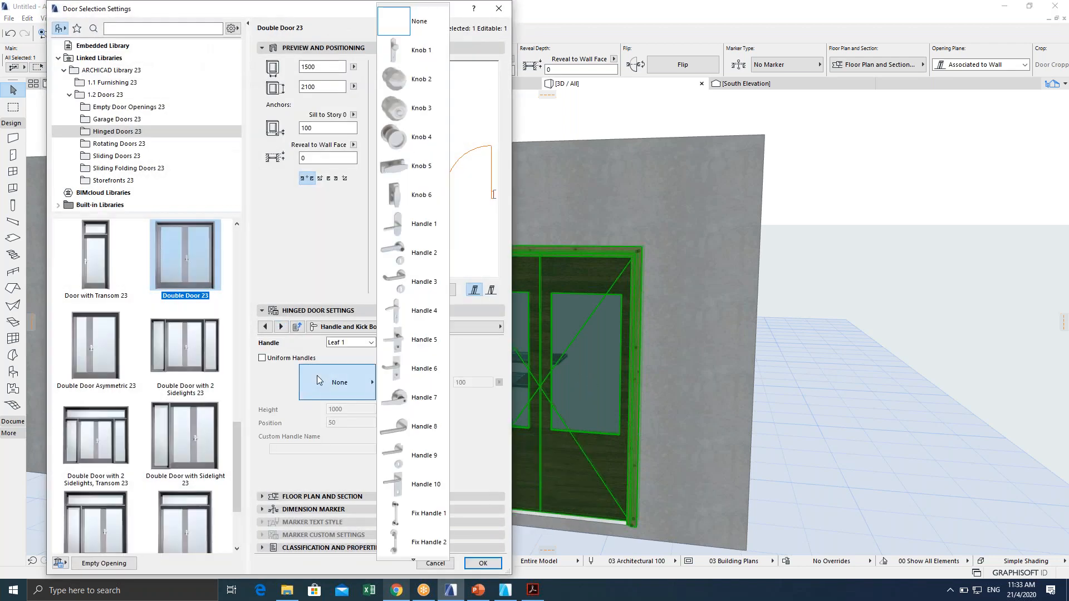
pyautogui.click(279, 358)
pyautogui.click(273, 360)
pyautogui.click(271, 359)
pyautogui.click(327, 384)
pyautogui.scroll(-2, 414, 362)
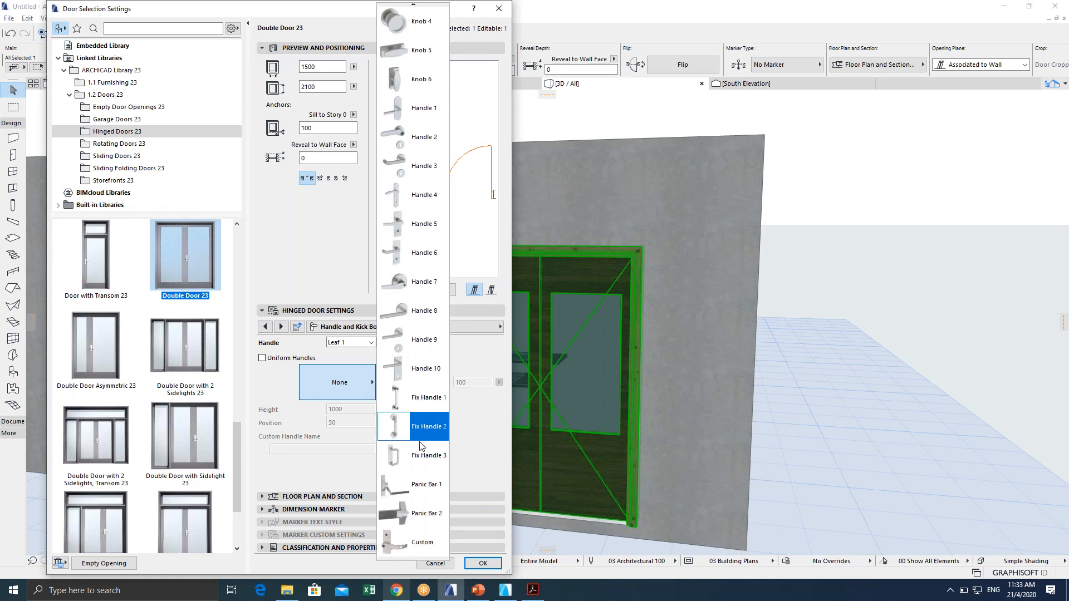
pyautogui.click(412, 550)
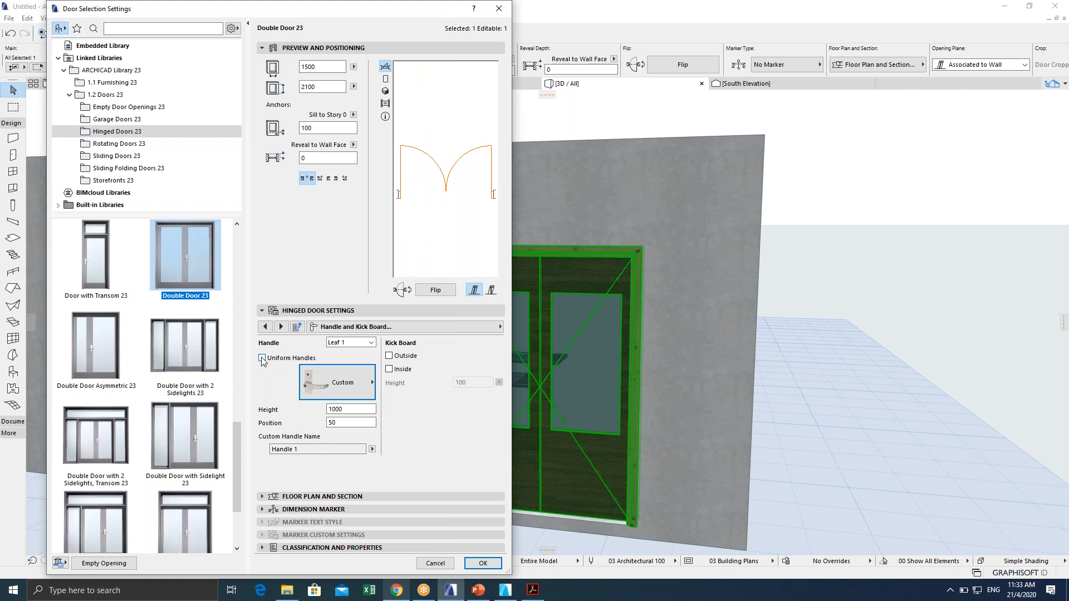
# Enable uniform handles for both leaves of the double door and apply the settings.
pyautogui.click(356, 343)
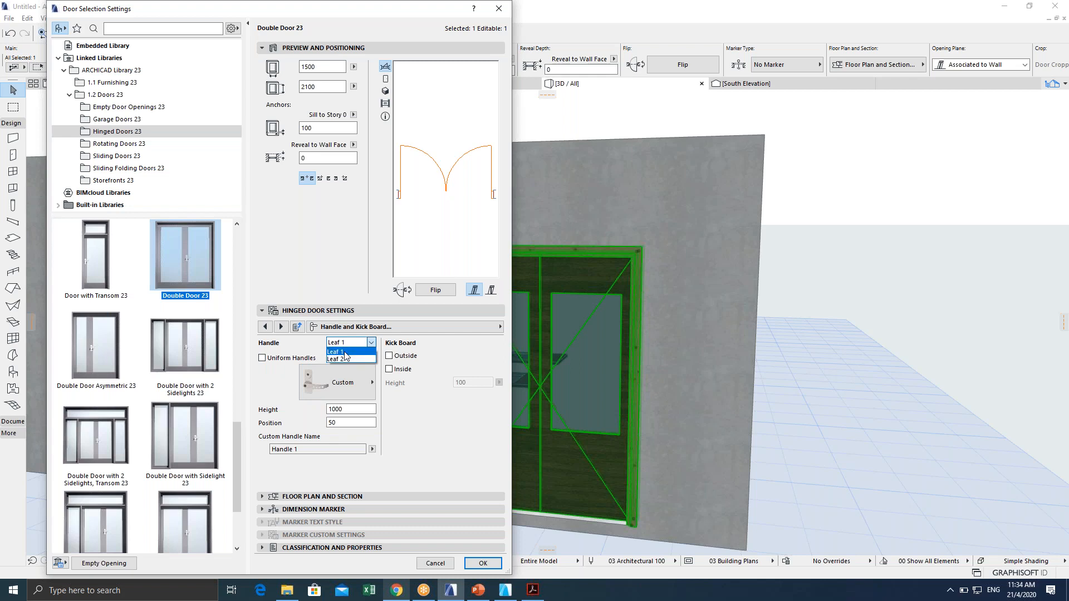
pyautogui.click(290, 354)
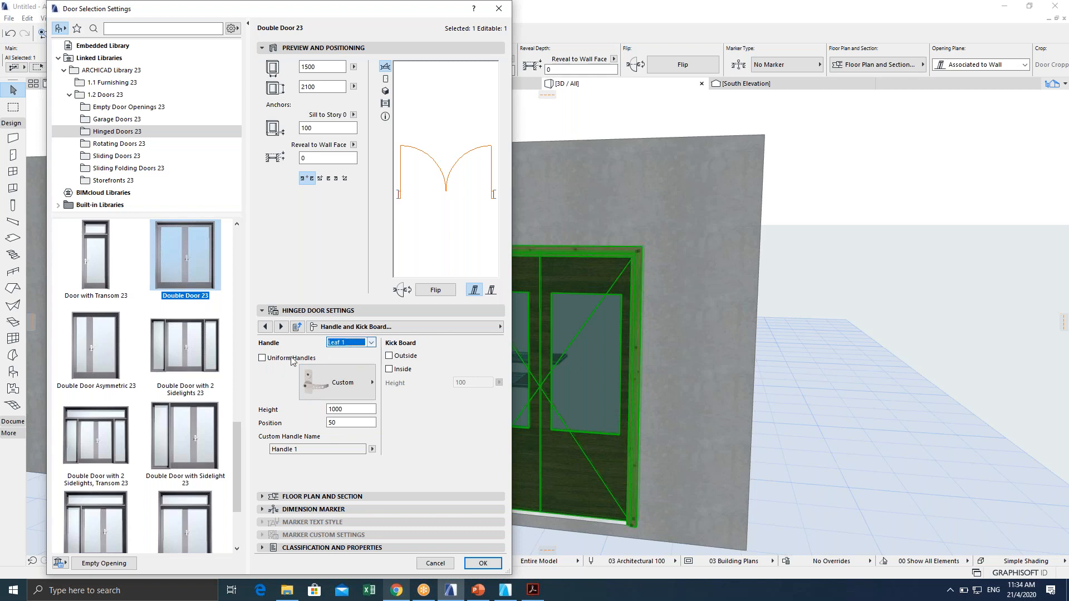
pyautogui.click(262, 359)
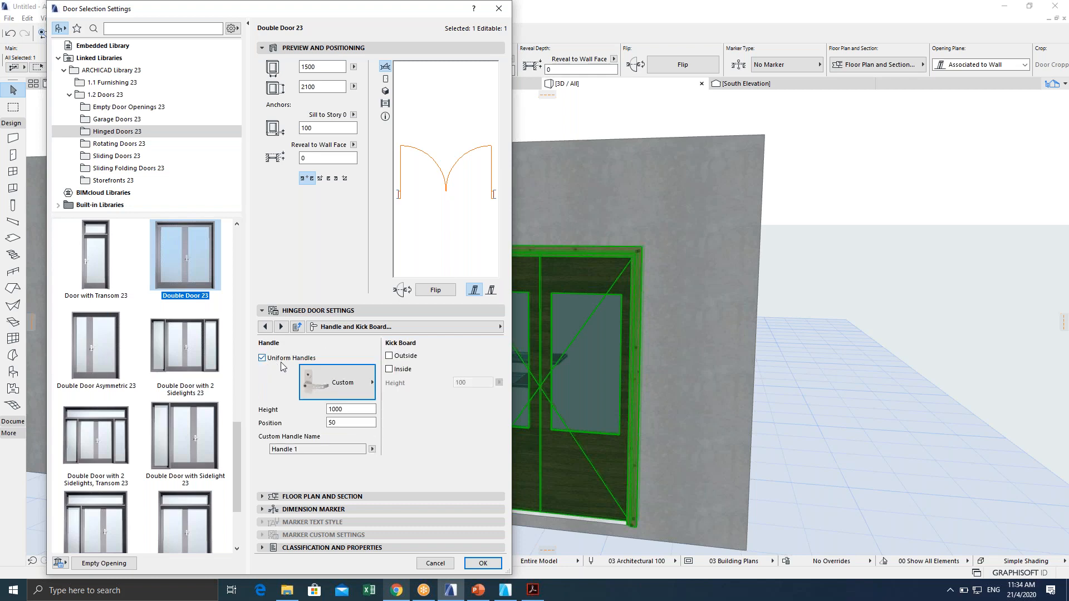
pyautogui.click(483, 564)
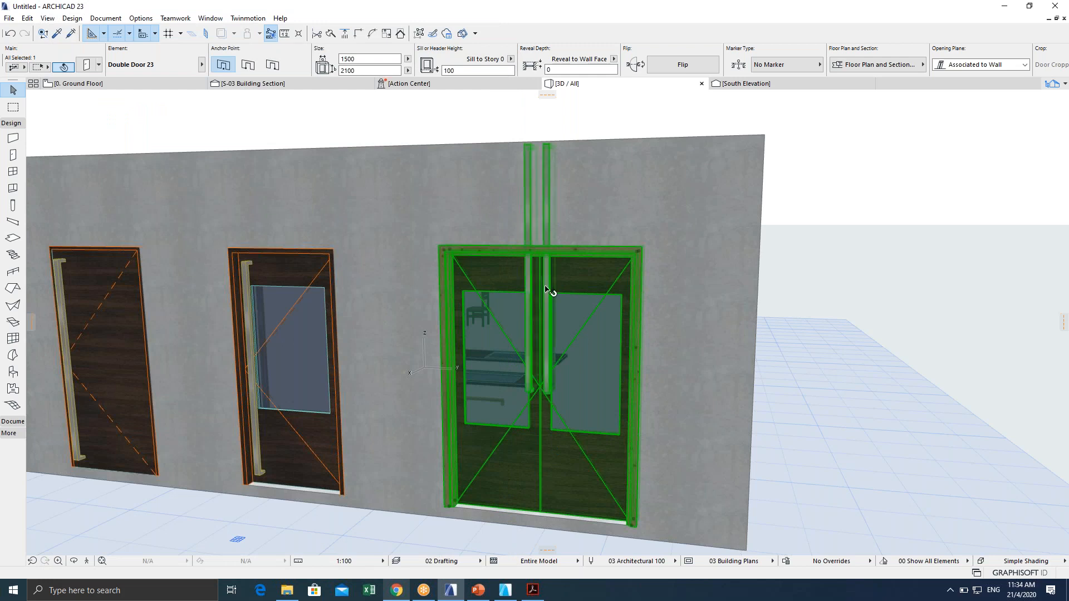
# Set the double door's handle height to 100 and deselect the door.
pyautogui.scroll(2, 543, 420)
pyautogui.moveTo(545, 420); pyautogui.dragTo(501, 423, button='middle')
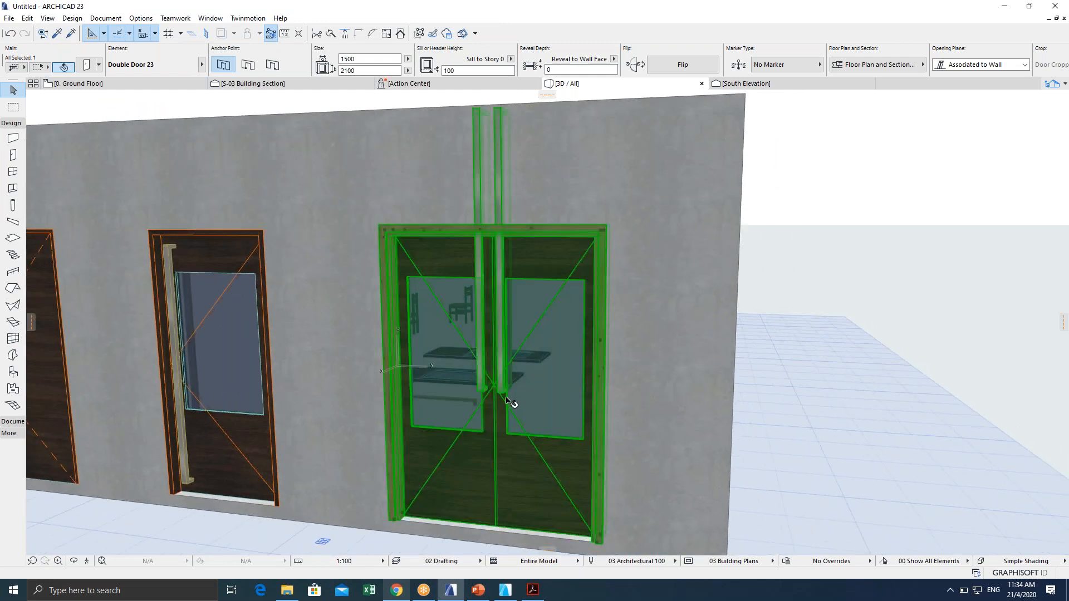
pyautogui.hotkey('ctrl', 't')
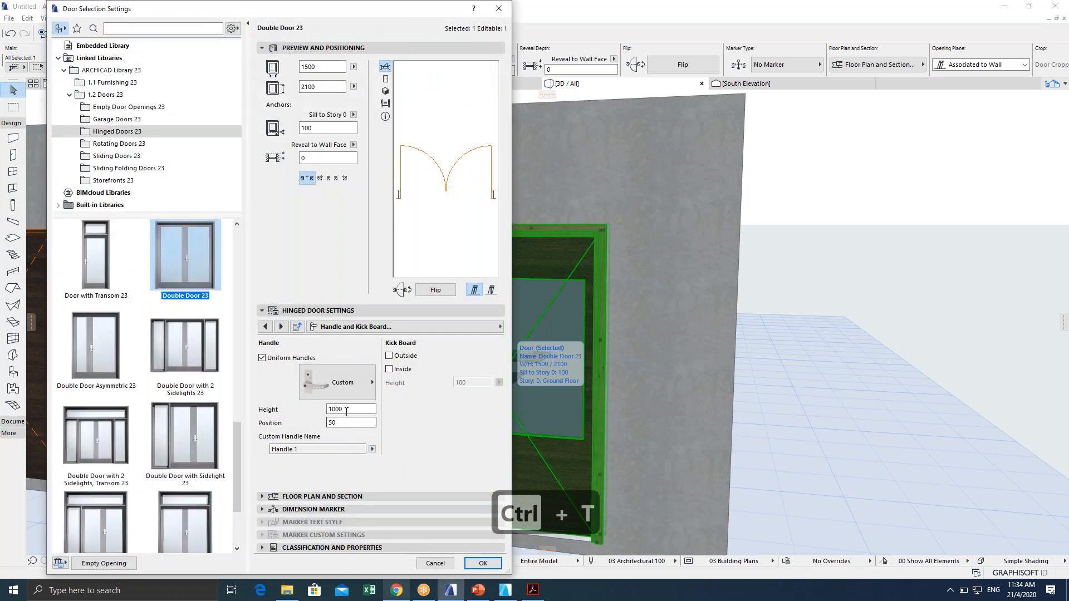
pyautogui.doubleClick(347, 411)
pyautogui.write('100')
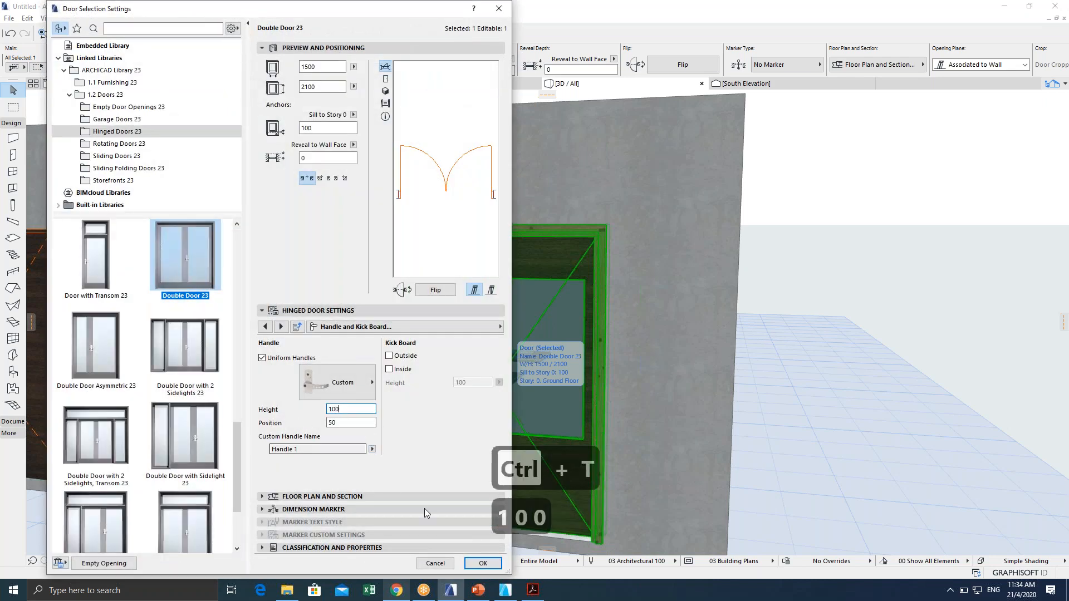
pyautogui.press('Return')
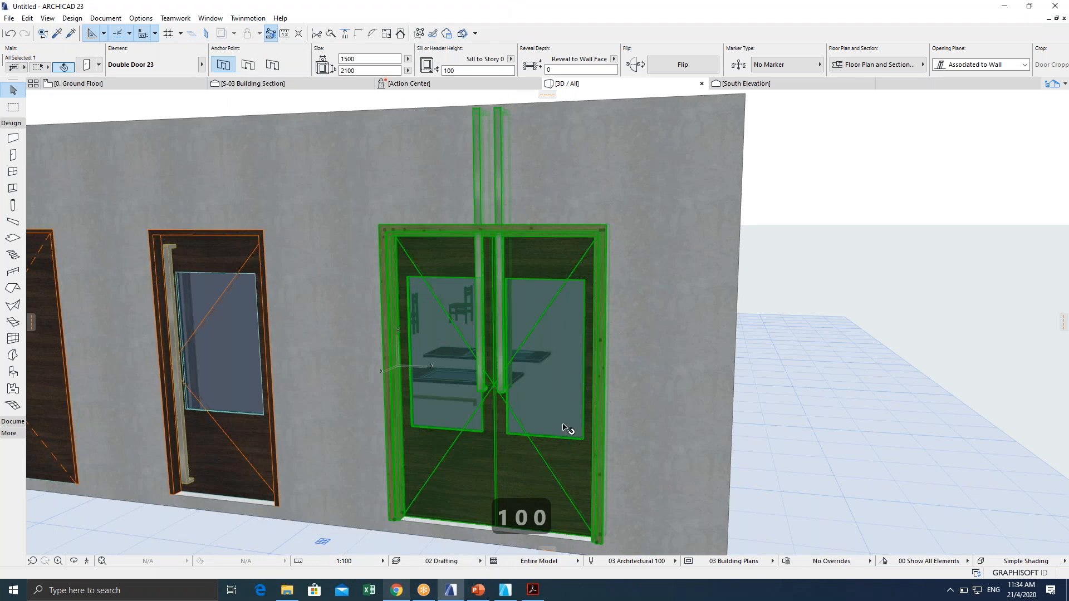
pyautogui.press('Escape')
pyautogui.press('Escape')
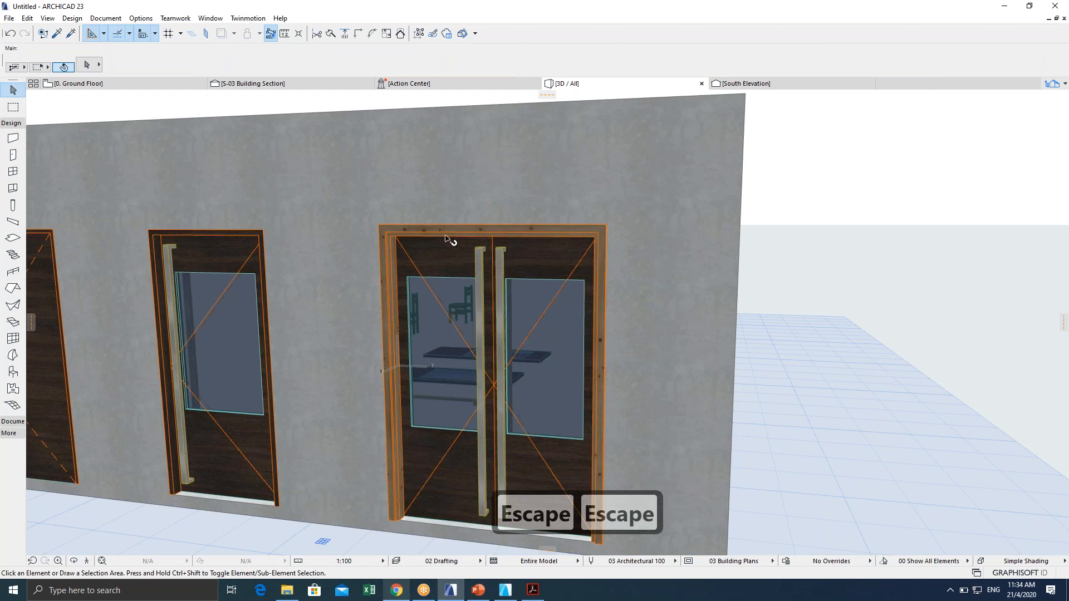
# Inspect the double door's paired handles and glazing in 3D, up close and alongside the single doors.
pyautogui.moveTo(619, 311); pyautogui.dragTo(289, 217)
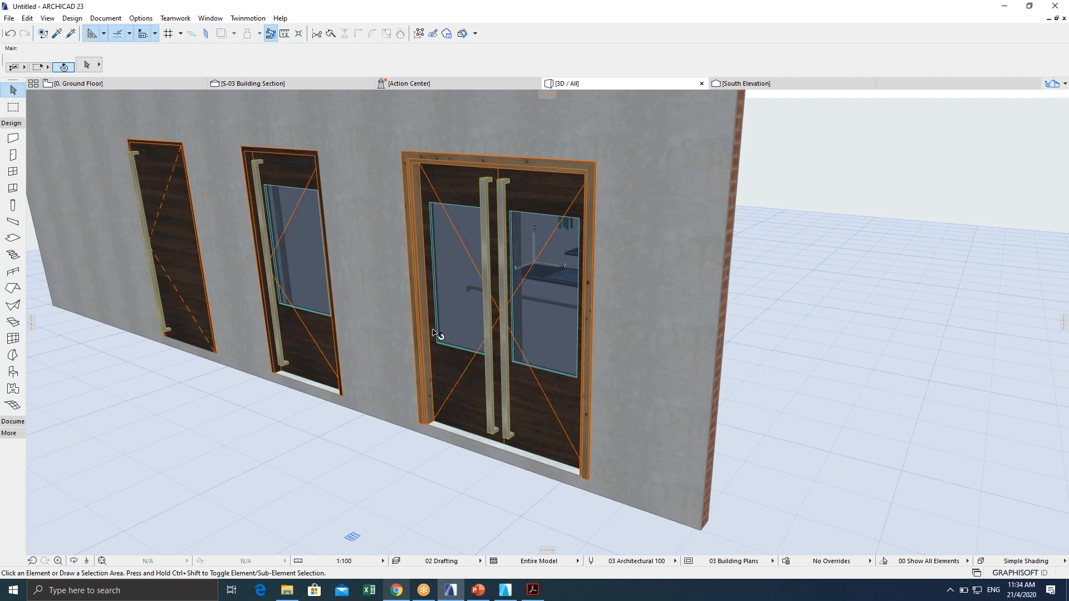
pyautogui.scroll(2, 436, 334)
pyautogui.scroll(5, 435, 311)
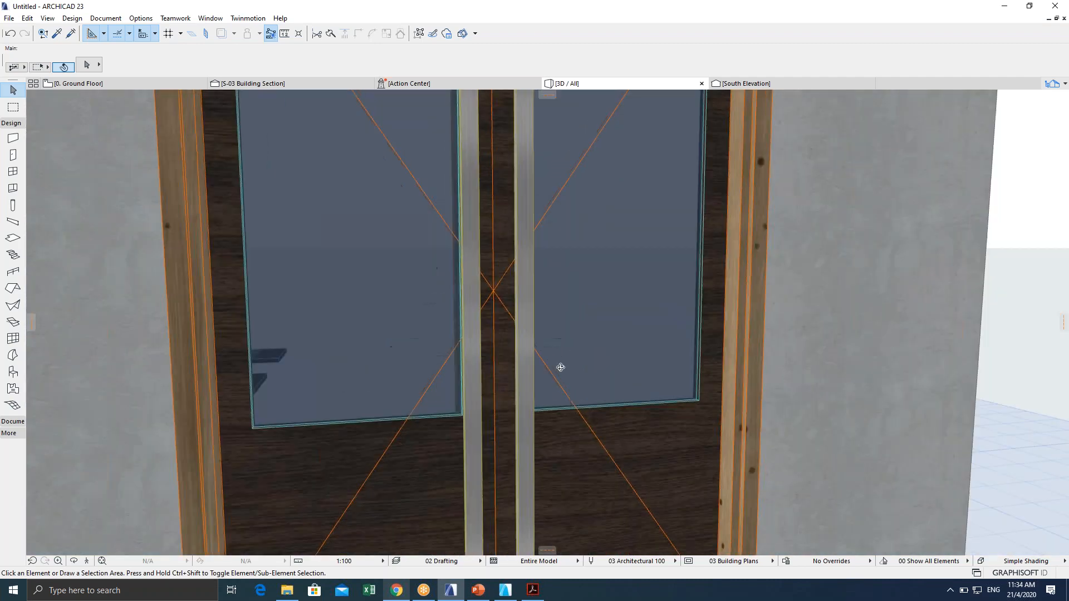
pyautogui.moveTo(561, 367); pyautogui.dragTo(489, 373)
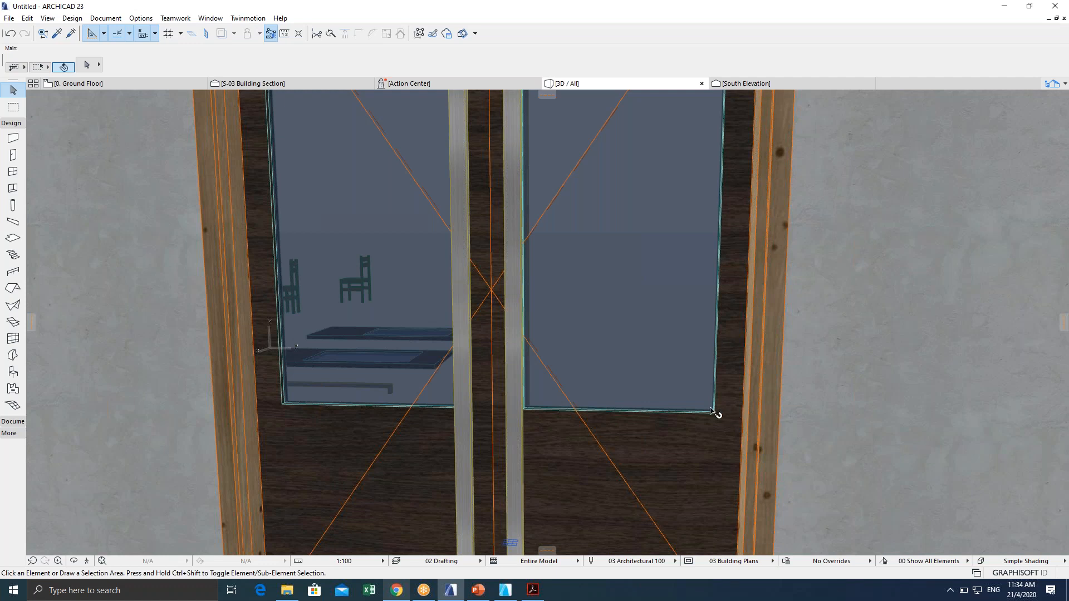
pyautogui.scroll(-10, 715, 413)
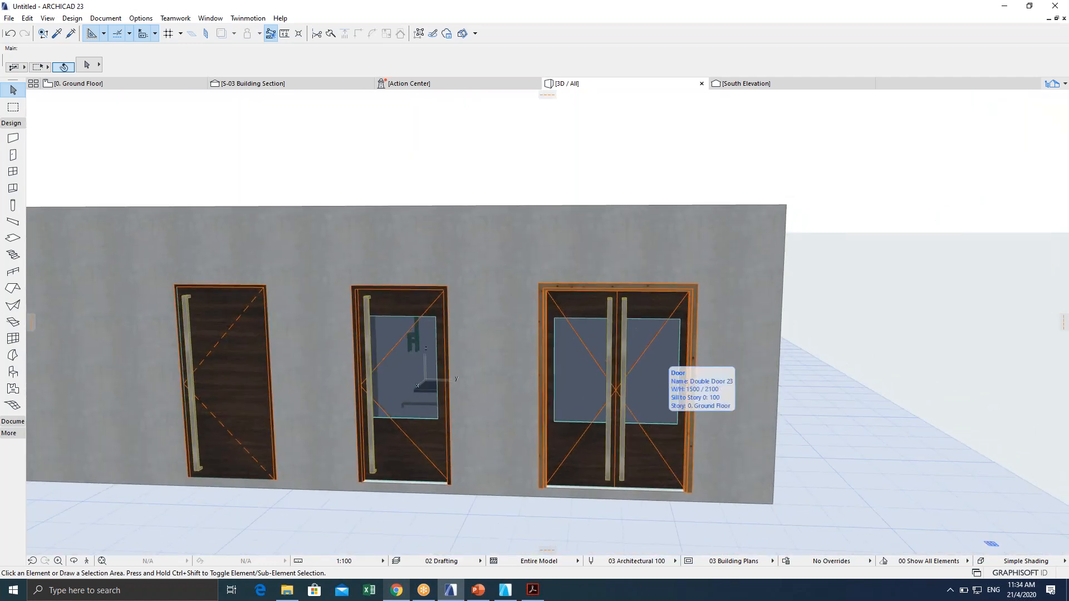
pyautogui.keyDown('shift'); pyautogui.moveTo(664, 388); pyautogui.dragTo(683, 419, button='middle'); pyautogui.keyUp('shift')
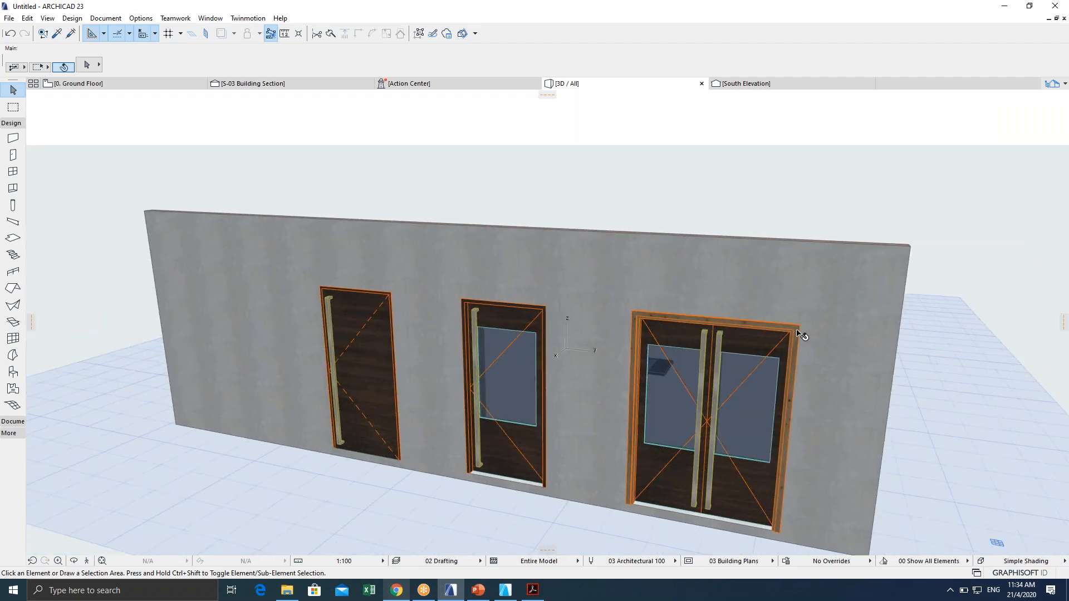
# Look through the double door's settings for leaf type, shape, and nominal sizes and tolerance.
pyautogui.click(768, 428)
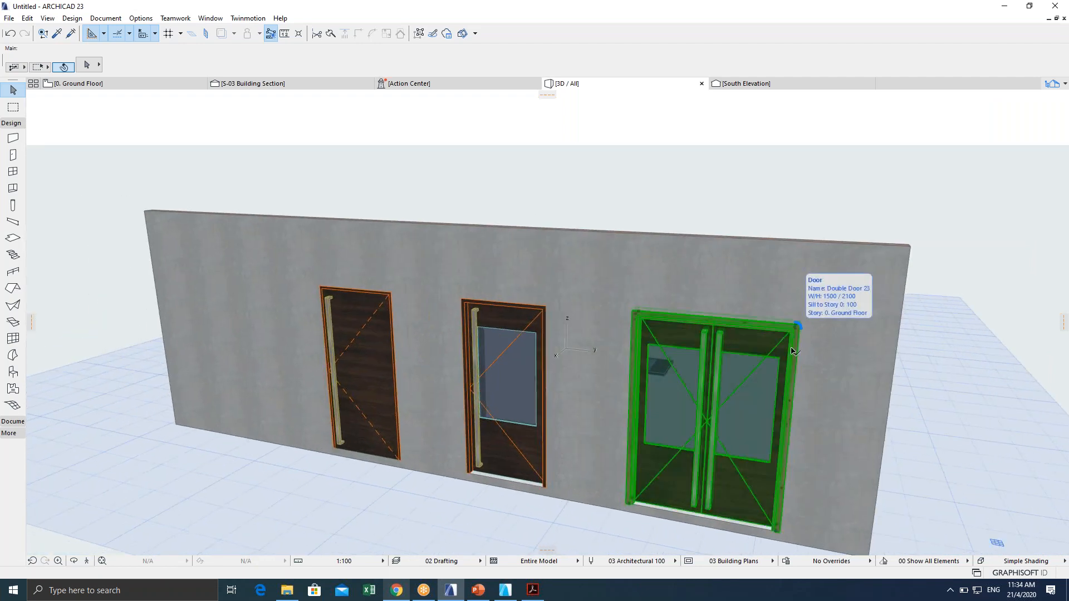
pyautogui.hotkey('ctrl', 't')
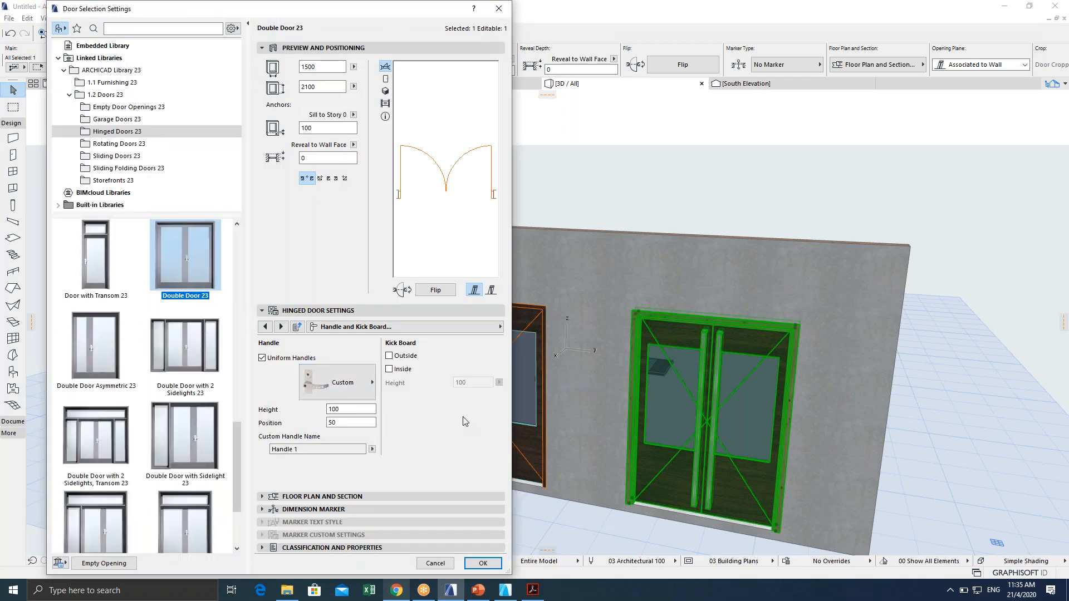
pyautogui.click(265, 327)
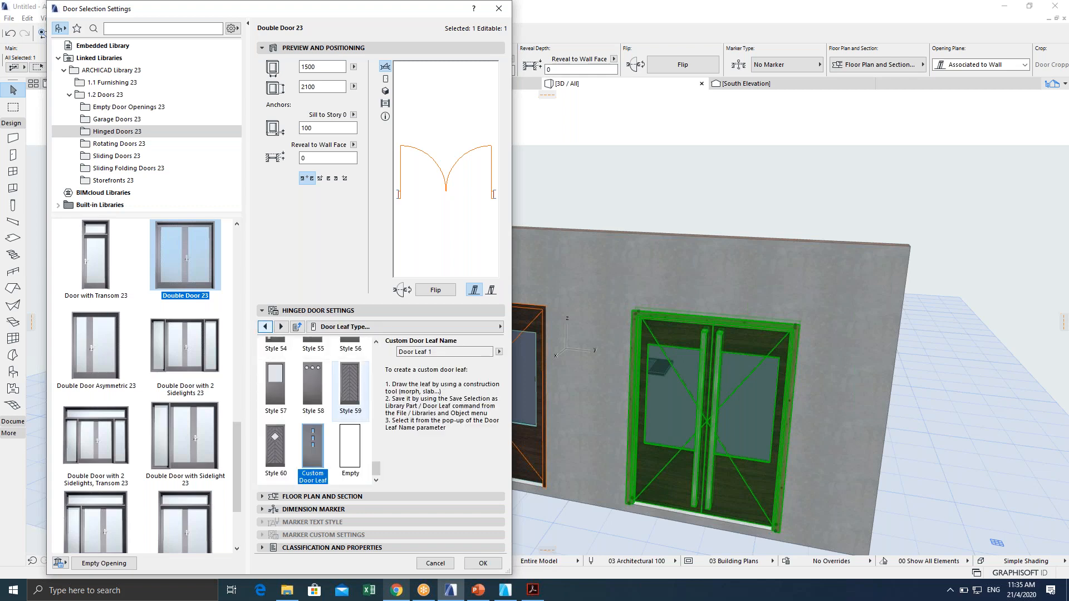
pyautogui.scroll(3, 351, 429)
pyautogui.scroll(-3, 357, 462)
pyautogui.scroll(3, 314, 458)
pyautogui.scroll(10, 315, 458)
pyautogui.click(265, 327)
pyautogui.click(498, 328)
pyautogui.scroll(2, 556, 362)
pyautogui.click(549, 341)
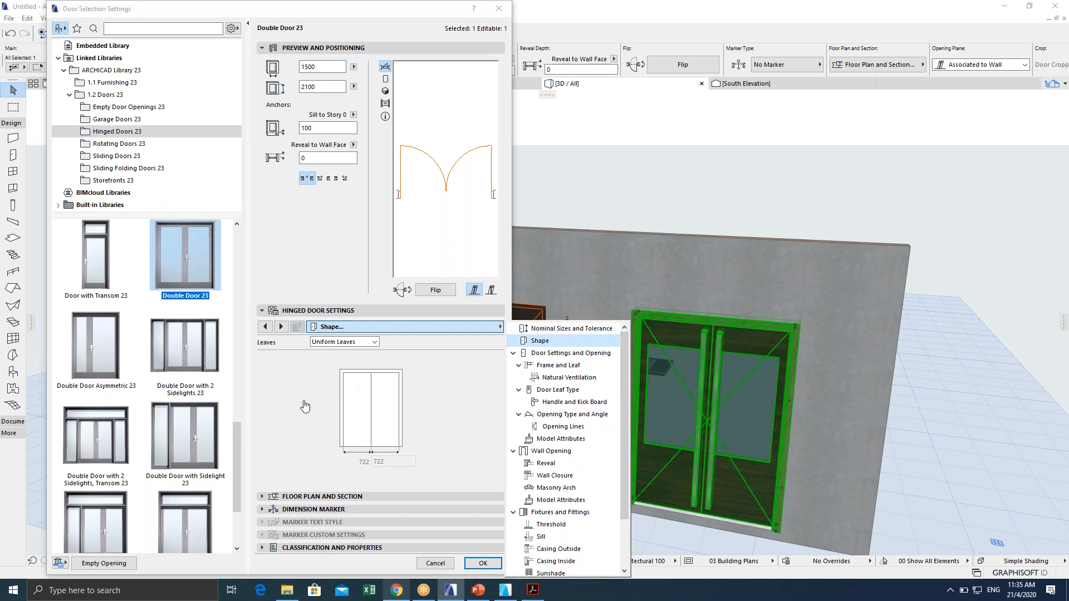
pyautogui.click(560, 328)
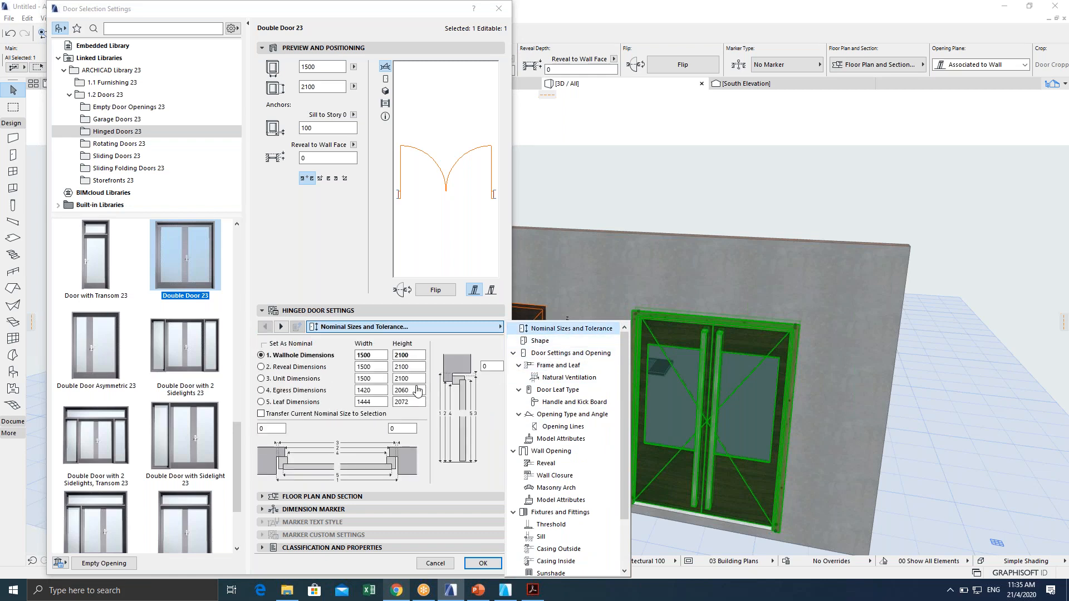
# Try the Asymmetric leaves option on the double door and return it to Uniform Leaves.
pyautogui.click(281, 328)
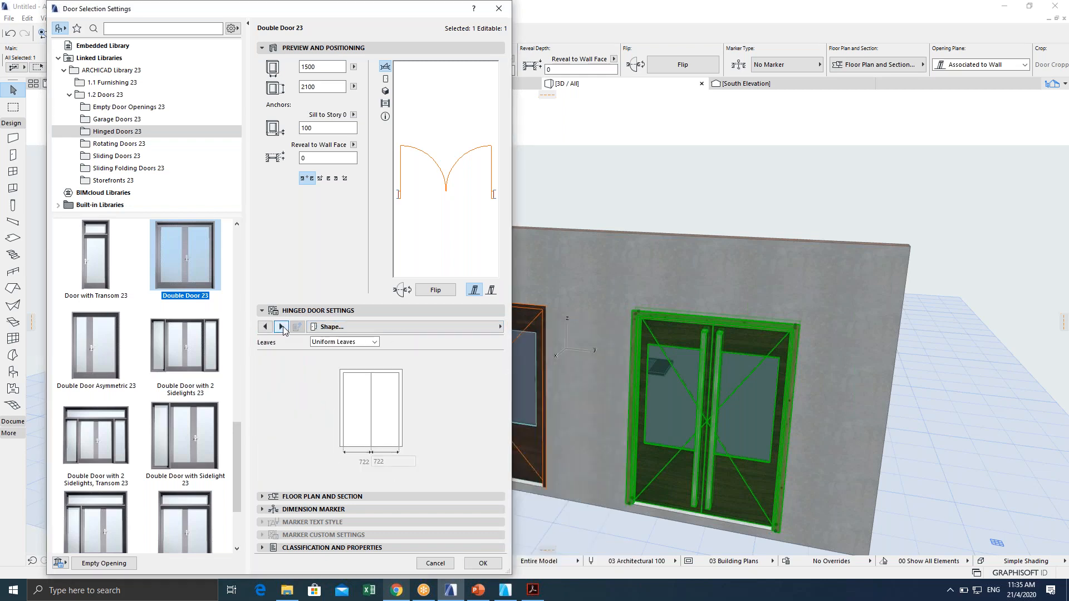
pyautogui.click(337, 342)
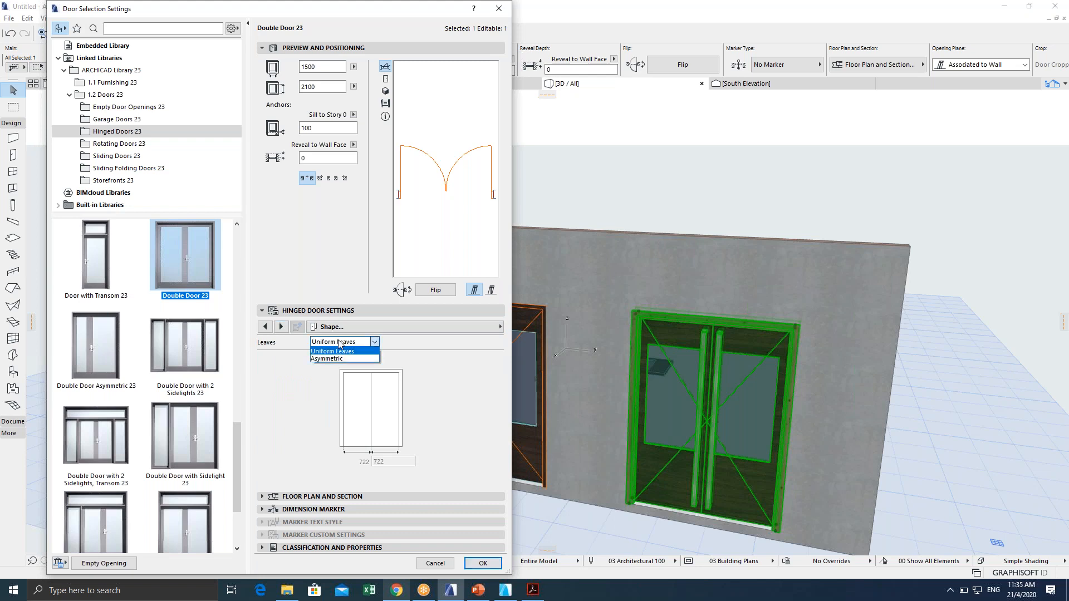
pyautogui.click(331, 359)
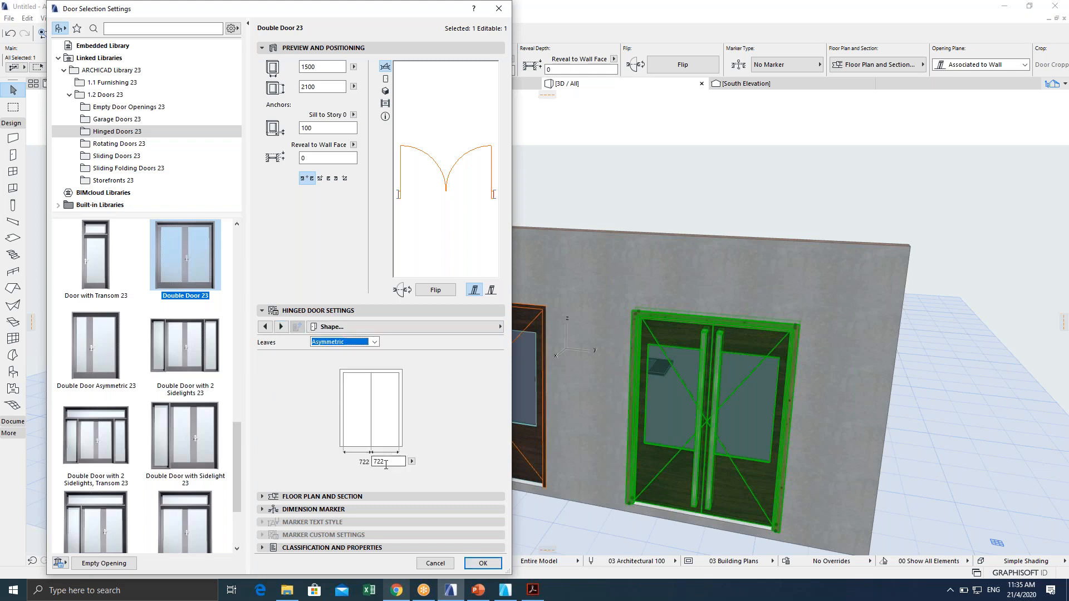
pyautogui.click(342, 342)
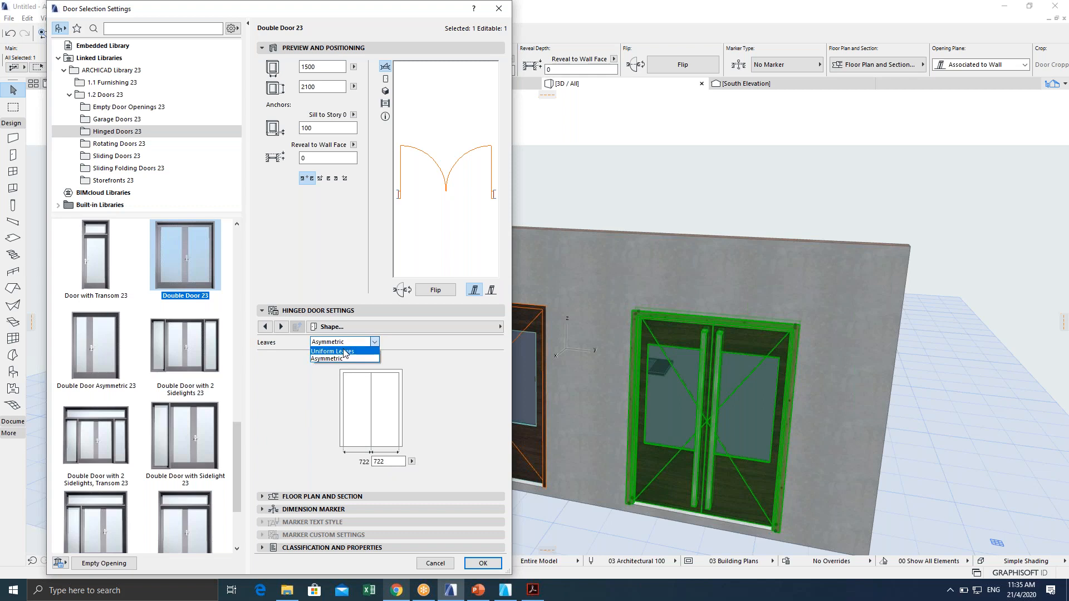
pyautogui.click(345, 352)
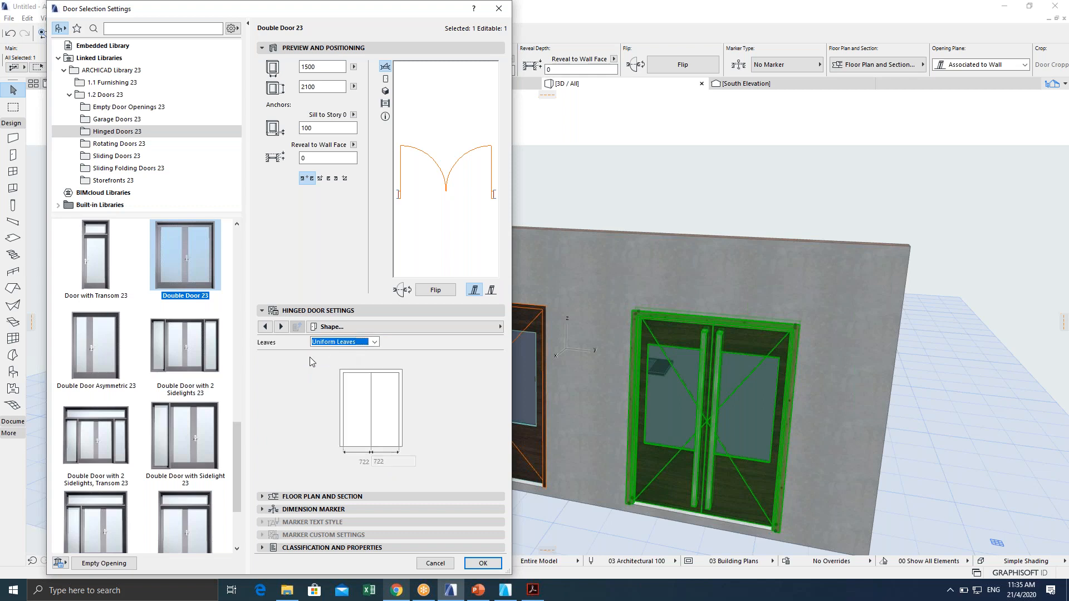
# Review the double door's opening and custom door leaf settings, accept them, and deselect the door.
pyautogui.click(281, 327)
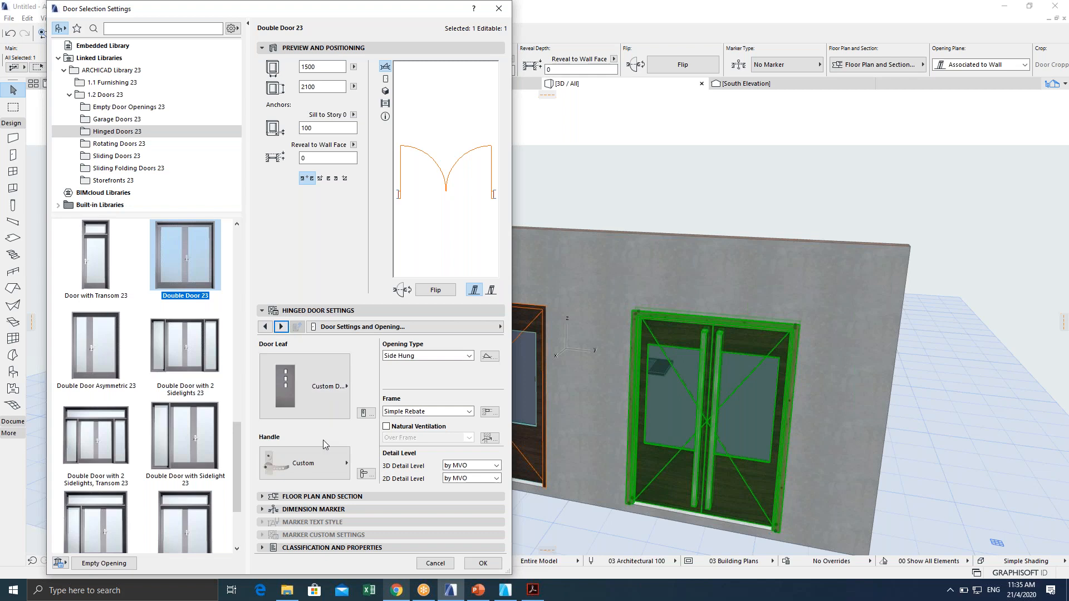
pyautogui.click(365, 414)
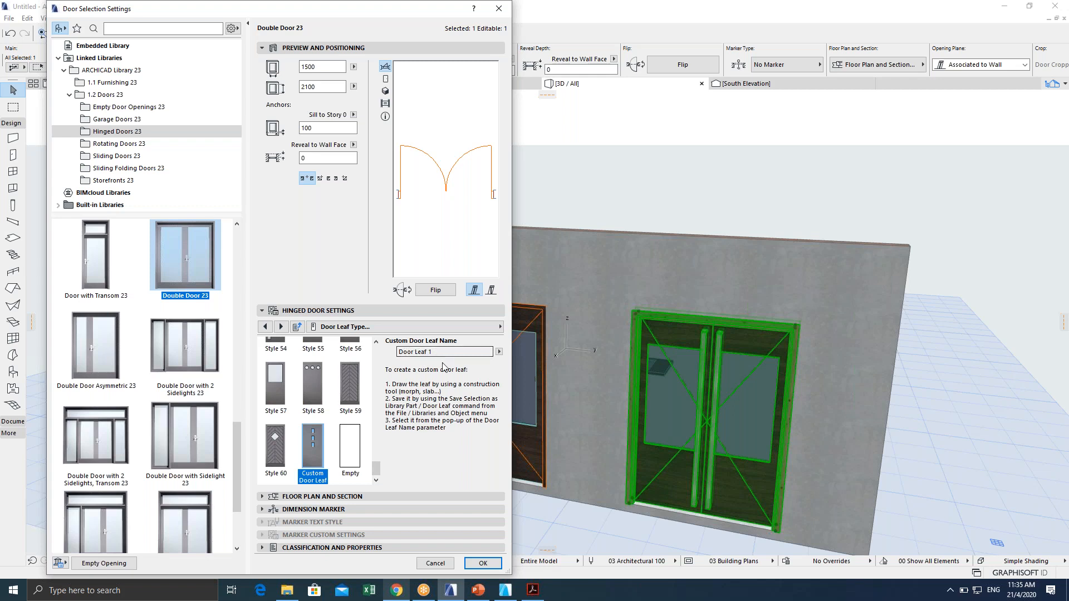
pyautogui.click(483, 563)
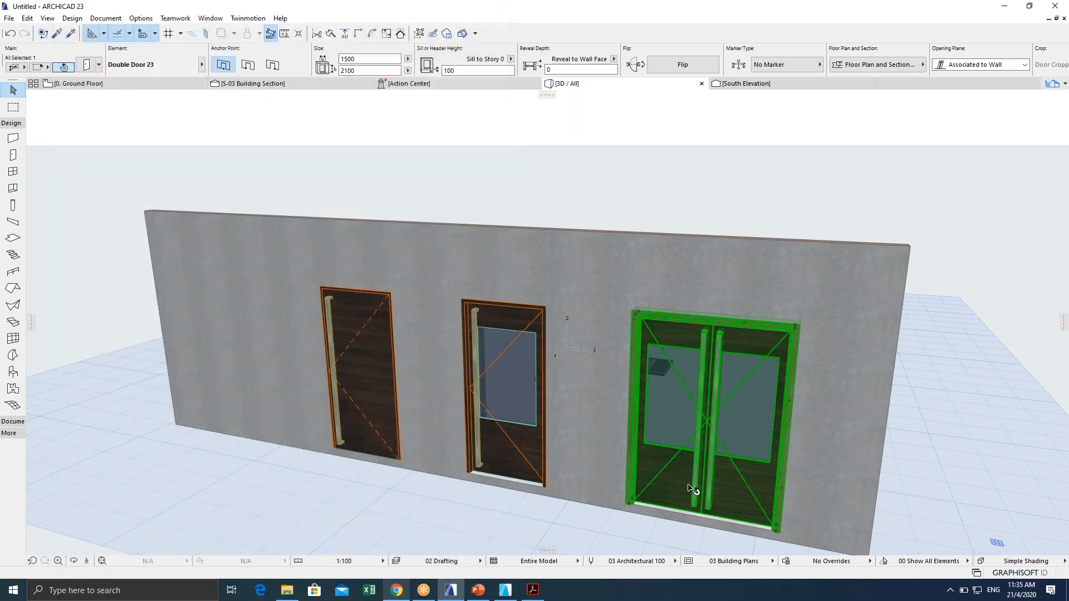
pyautogui.press('Escape')
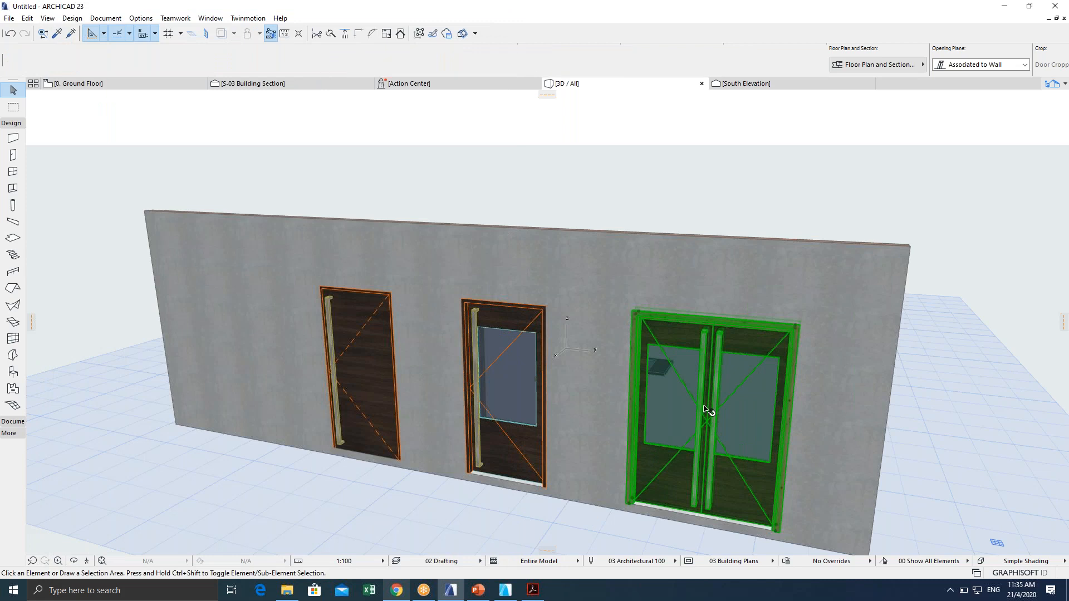
# Inspect the three doors in 3D up close and from several angles, ending with an overview of the wall and surrounding objects.
pyautogui.moveTo(606, 450); pyautogui.dragTo(496, 439, button='middle')
pyautogui.moveTo(638, 455); pyautogui.dragTo(502, 444, button='middle')
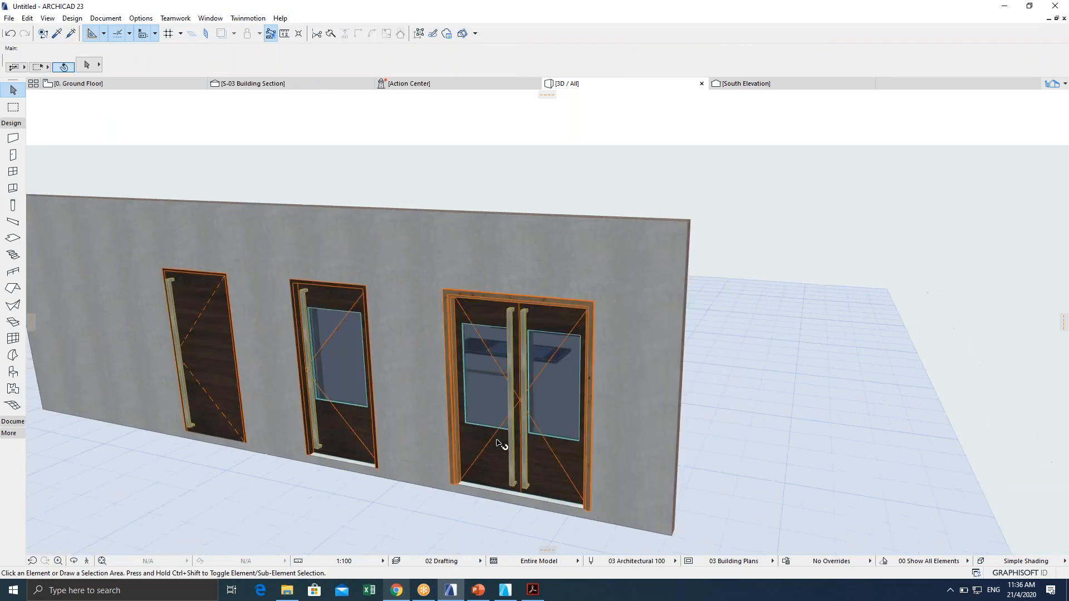
pyautogui.scroll(1, 502, 443)
pyautogui.scroll(3, 542, 412)
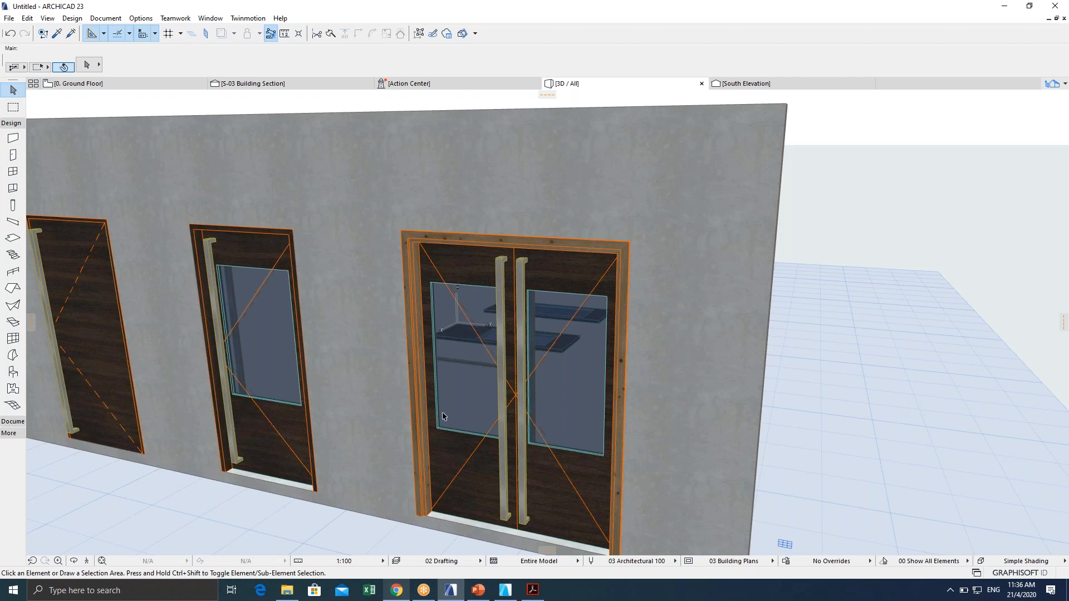
pyautogui.scroll(-5, 444, 416)
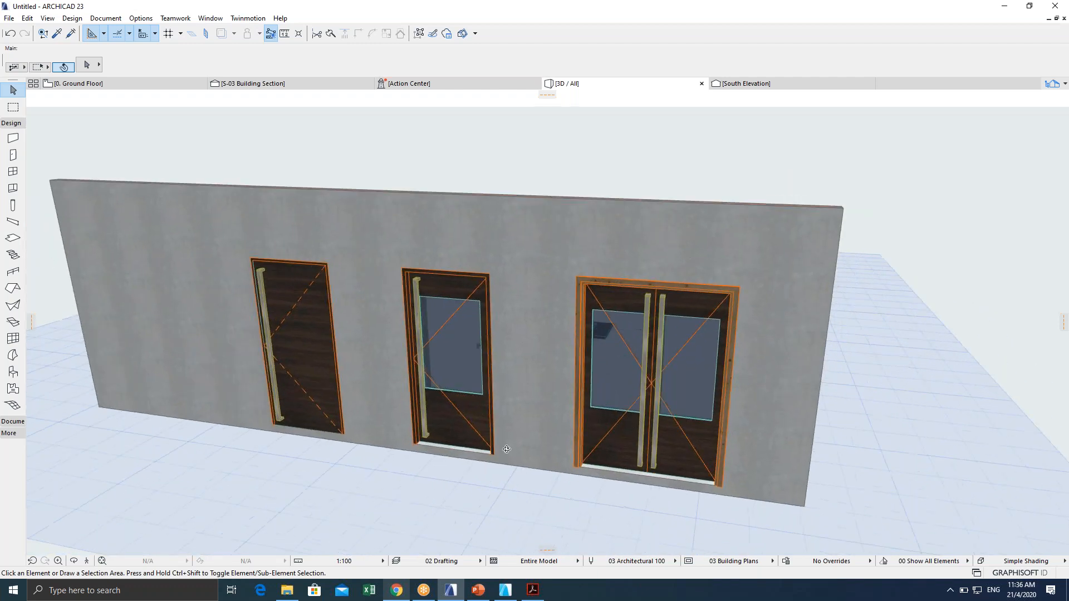
pyautogui.keyDown('shift'); pyautogui.moveTo(507, 449); pyautogui.dragTo(604, 418, button='middle'); pyautogui.keyUp('shift')
pyautogui.moveTo(424, 404); pyautogui.dragTo(584, 392, button='middle')
pyautogui.keyDown('shift'); pyautogui.moveTo(507, 411); pyautogui.dragTo(724, 367, button='middle'); pyautogui.keyUp('shift')
pyautogui.scroll(2, 473, 363)
pyautogui.keyDown('shift'); pyautogui.moveTo(472, 363); pyautogui.dragTo(612, 334, button='middle'); pyautogui.keyUp('shift')
pyautogui.scroll(3, 612, 334)
pyautogui.keyDown('shift'); pyautogui.moveTo(312, 374); pyautogui.dragTo(483, 344, button='middle'); pyautogui.keyUp('shift')
pyautogui.scroll(-2, 667, 336)
pyautogui.keyDown('shift'); pyautogui.moveTo(301, 364); pyautogui.dragTo(752, 362, button='middle'); pyautogui.keyUp('shift')
pyautogui.keyDown('shift'); pyautogui.moveTo(506, 388); pyautogui.dragTo(534, 440, button='middle'); pyautogui.keyUp('shift')
pyautogui.keyDown('shift'); pyautogui.moveTo(544, 416); pyautogui.dragTo(605, 431, button='middle'); pyautogui.keyUp('shift')
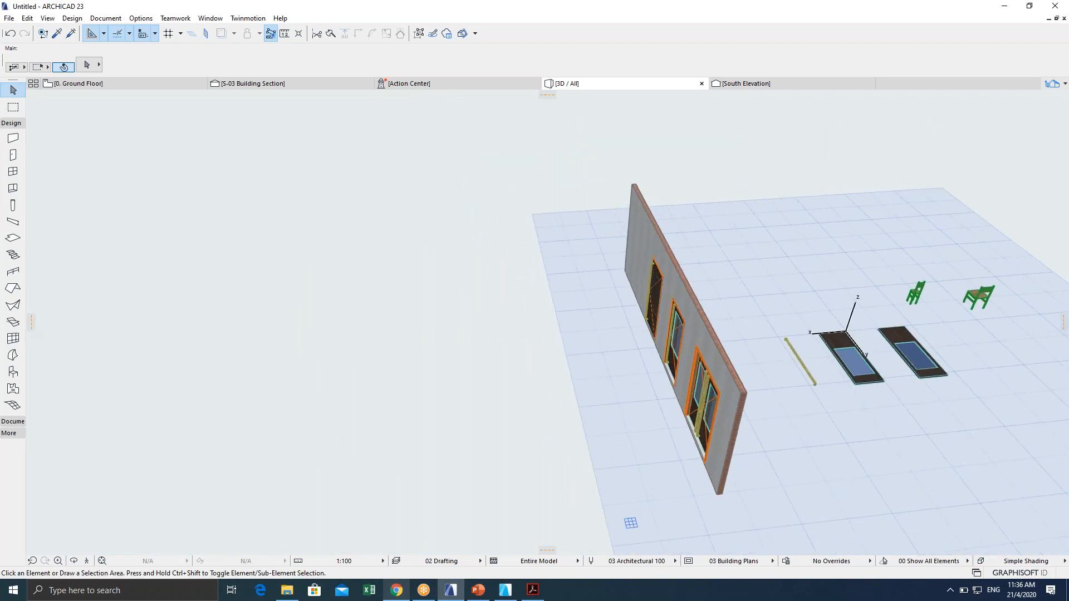
# Find a tree in the object library and place Tree Model Detailed 23 on the ground in front of the door wall.
pyautogui.doubleClick(11, 374)
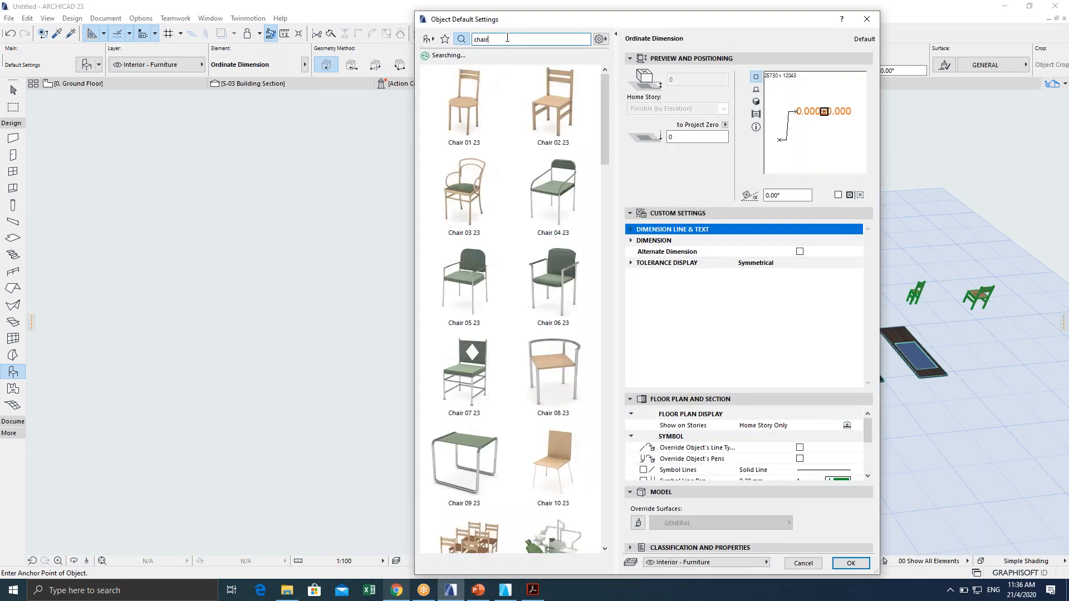
pyautogui.write('t')
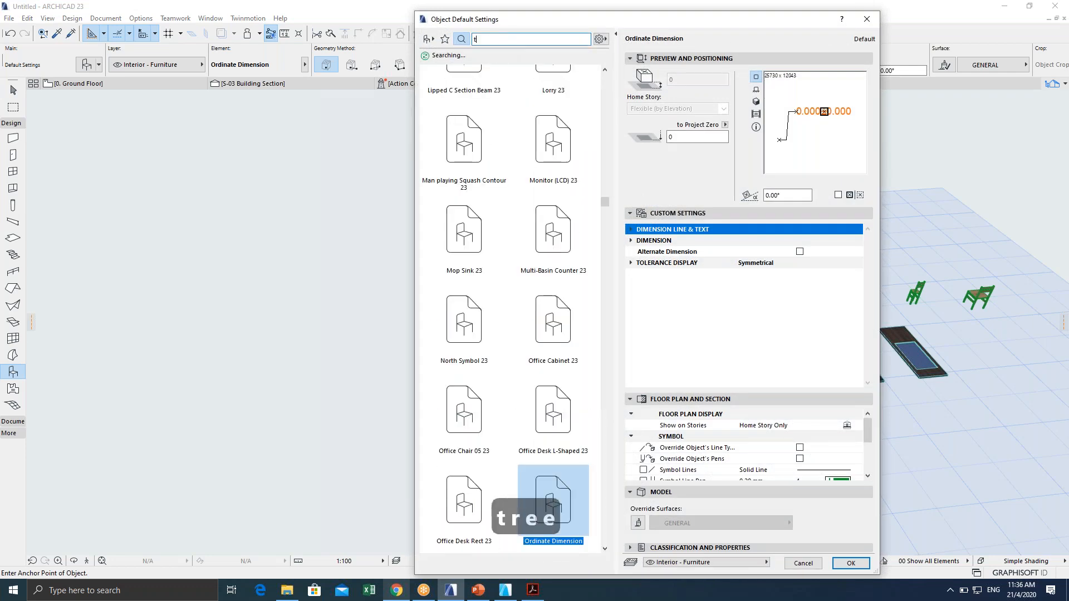
pyautogui.write('ree')
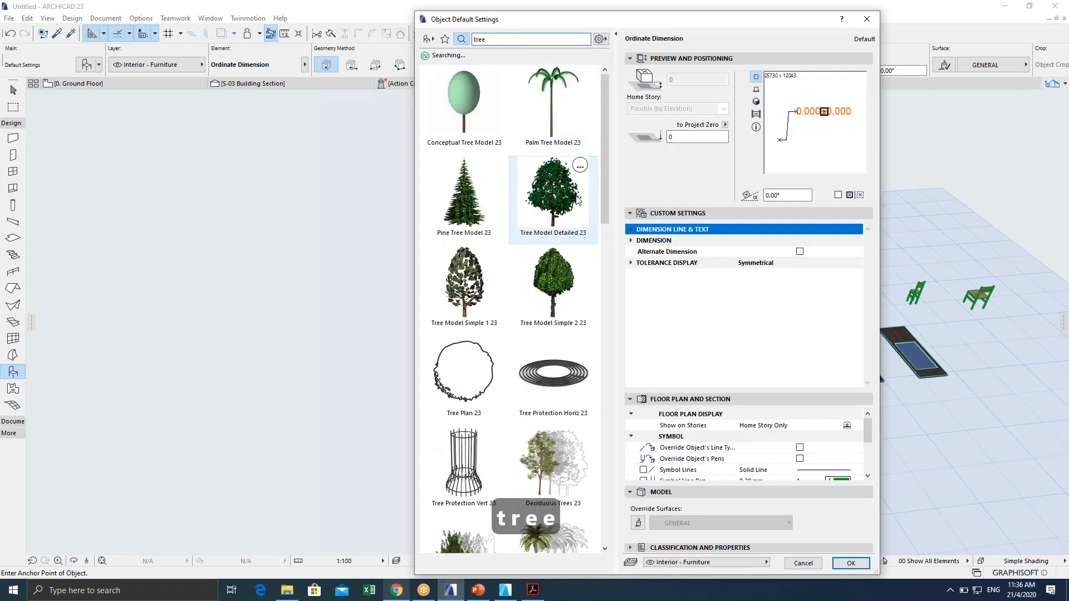
pyautogui.click(577, 200)
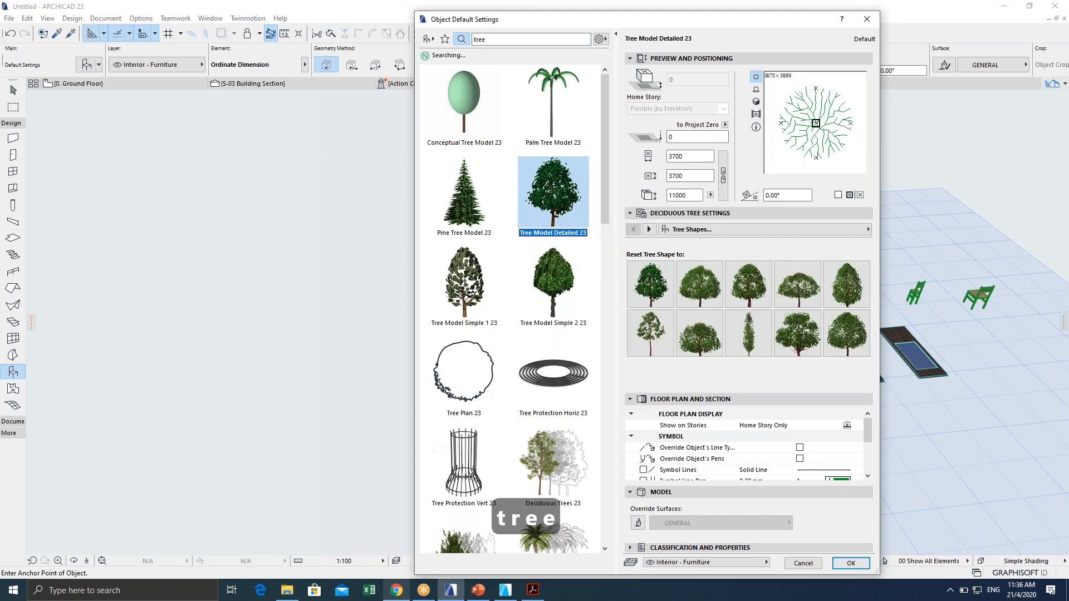
pyautogui.click(851, 563)
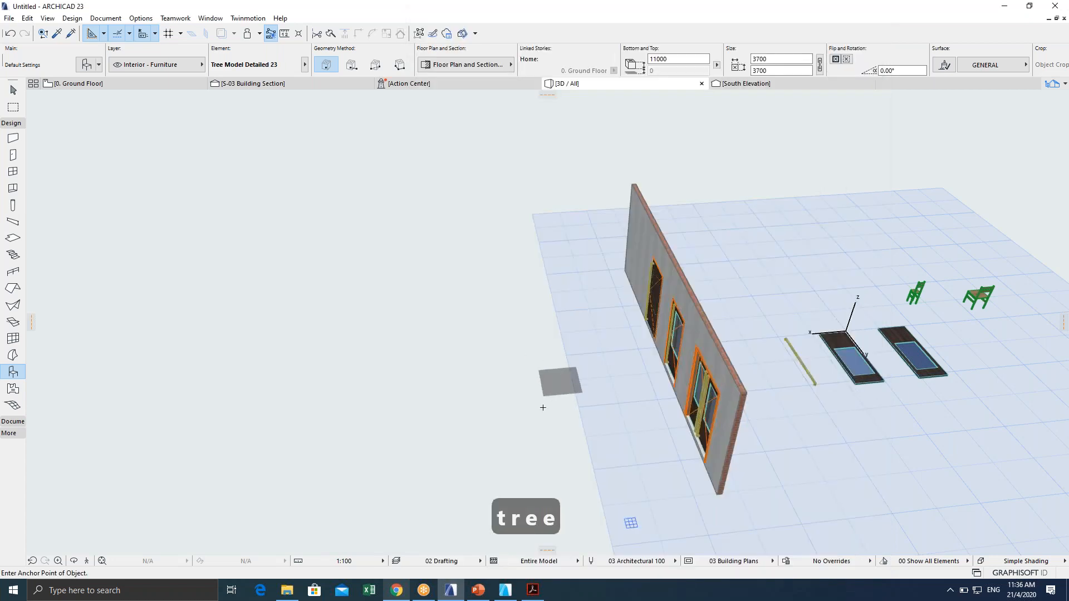
pyautogui.click(543, 408)
pyautogui.scroll(-2, 544, 342)
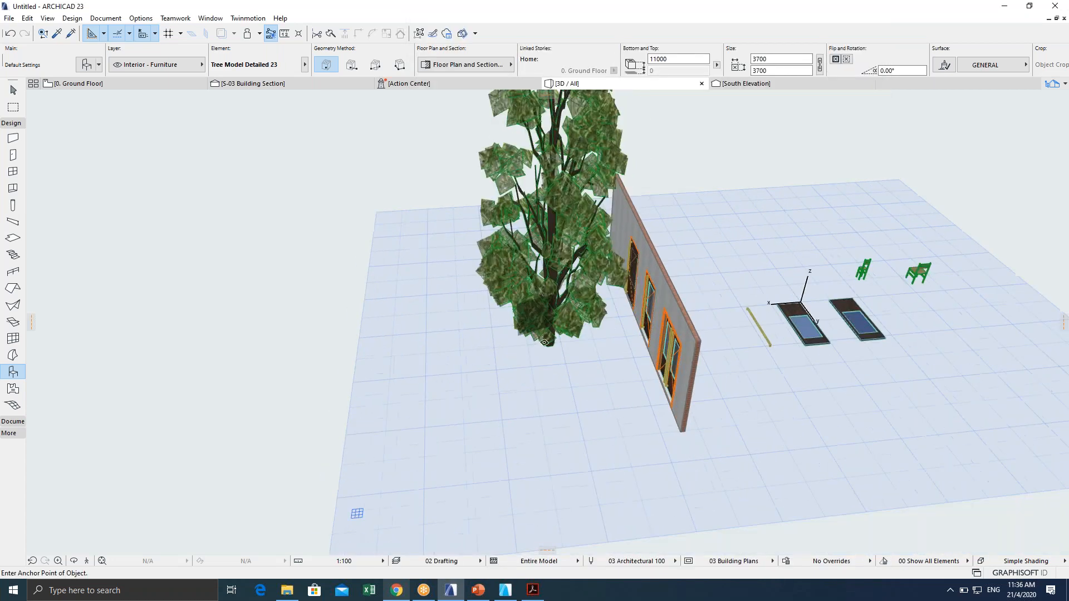
pyautogui.press('Escape')
pyautogui.press('Escape')
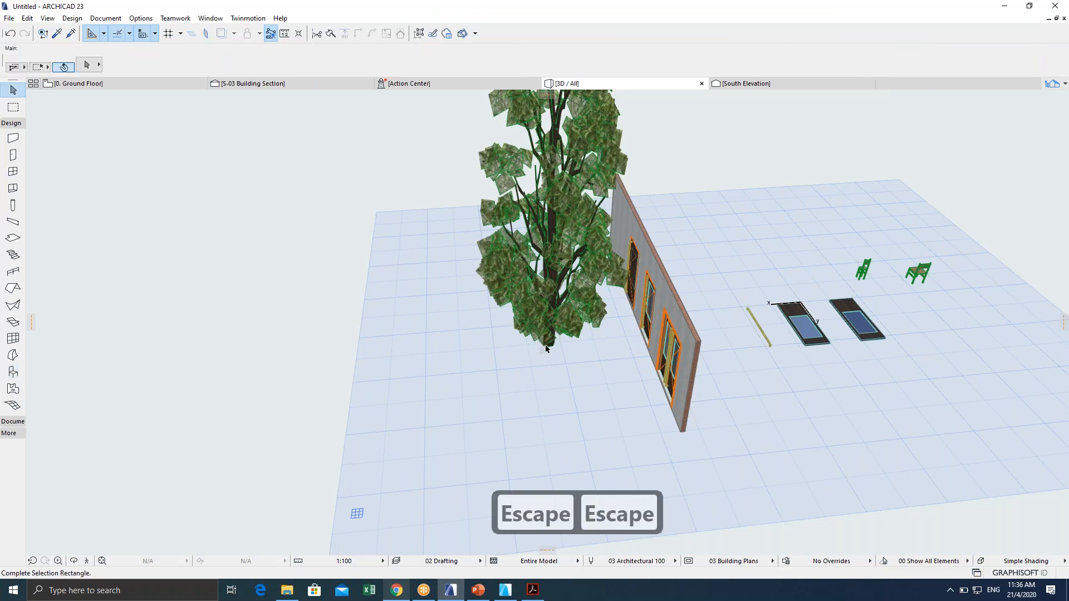
pyautogui.press('Escape')
# Reset the placed tree to the broad shape fourth in the second row of presets, sized 6500 by 6500 and 6000 high.
pyautogui.click(547, 351)
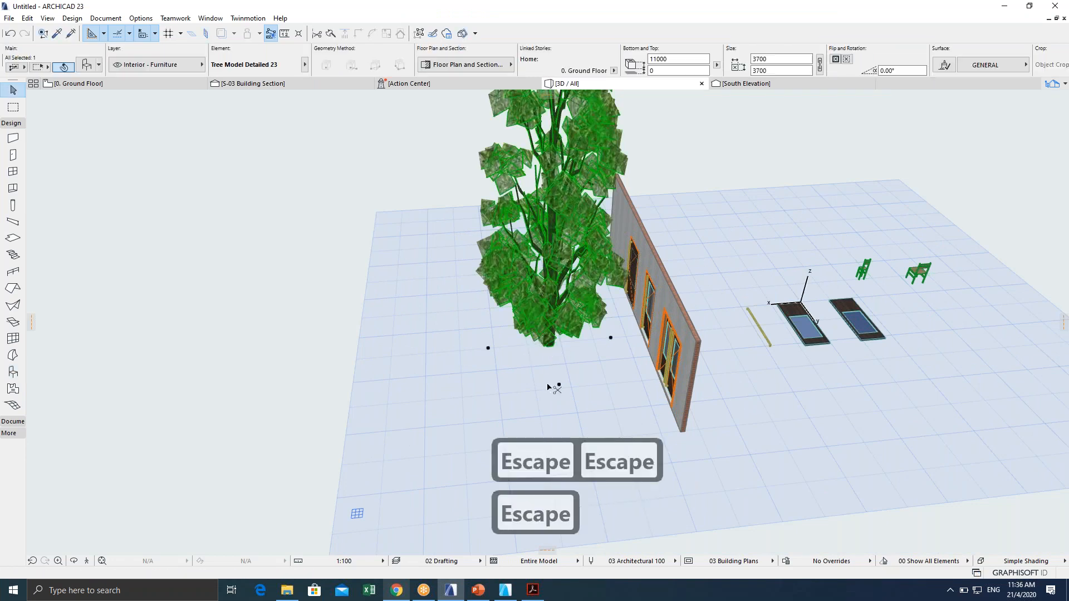
pyautogui.hotkey('ctrl', 't')
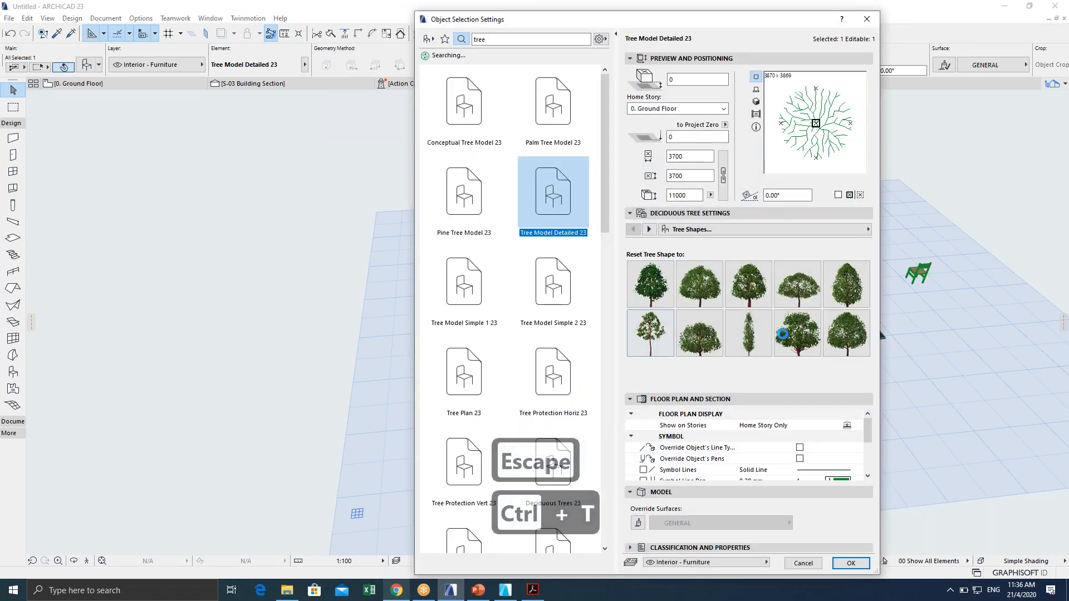
pyautogui.click(782, 334)
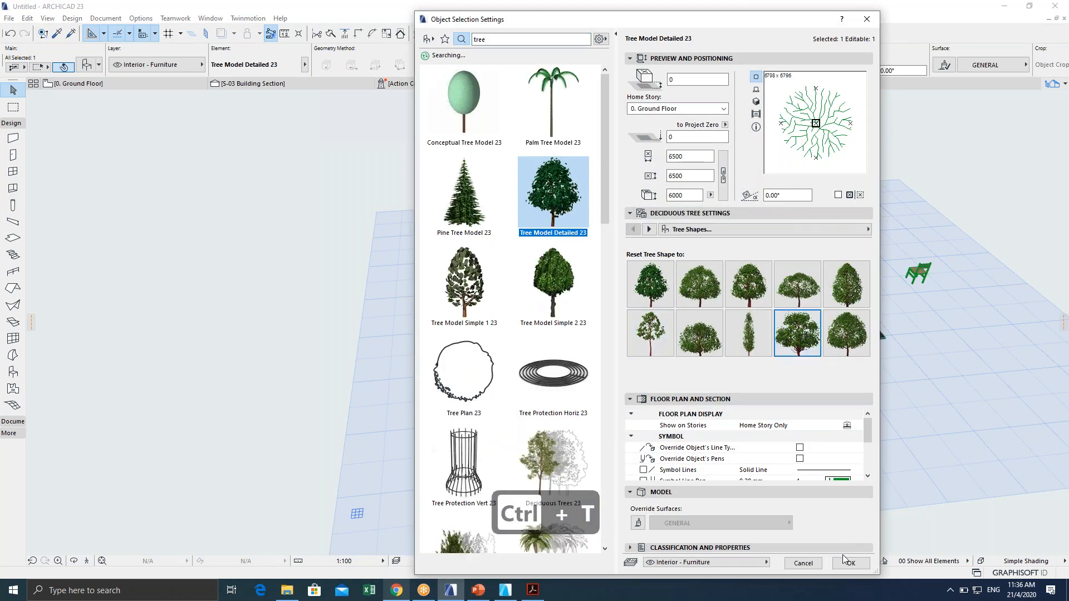
pyautogui.click(851, 564)
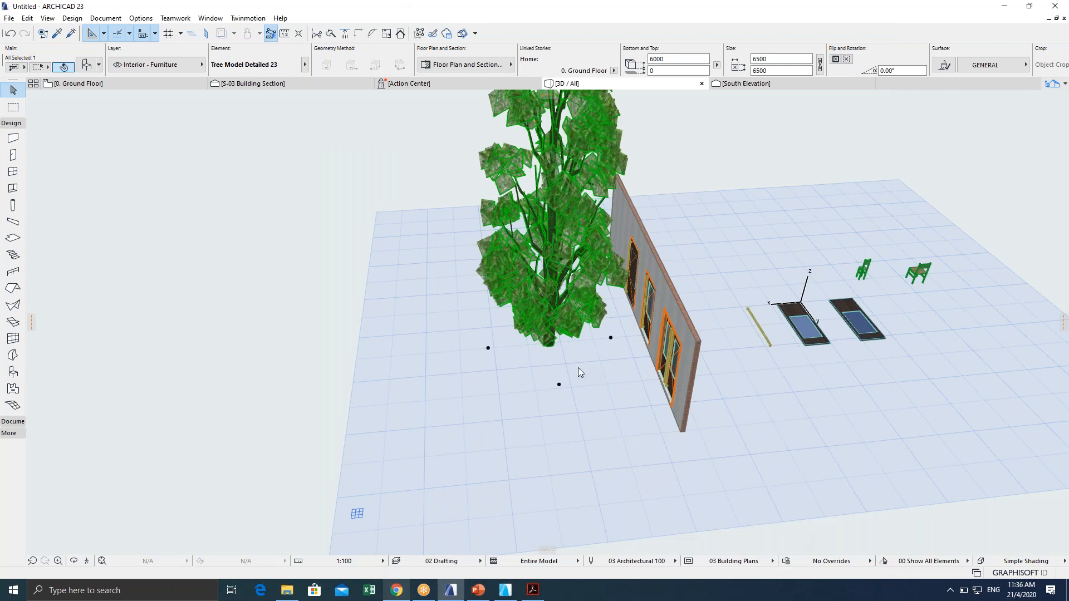
# Move the tree farther away from the door wall and deselect it.
pyautogui.hotkey('ctrl', 'd')
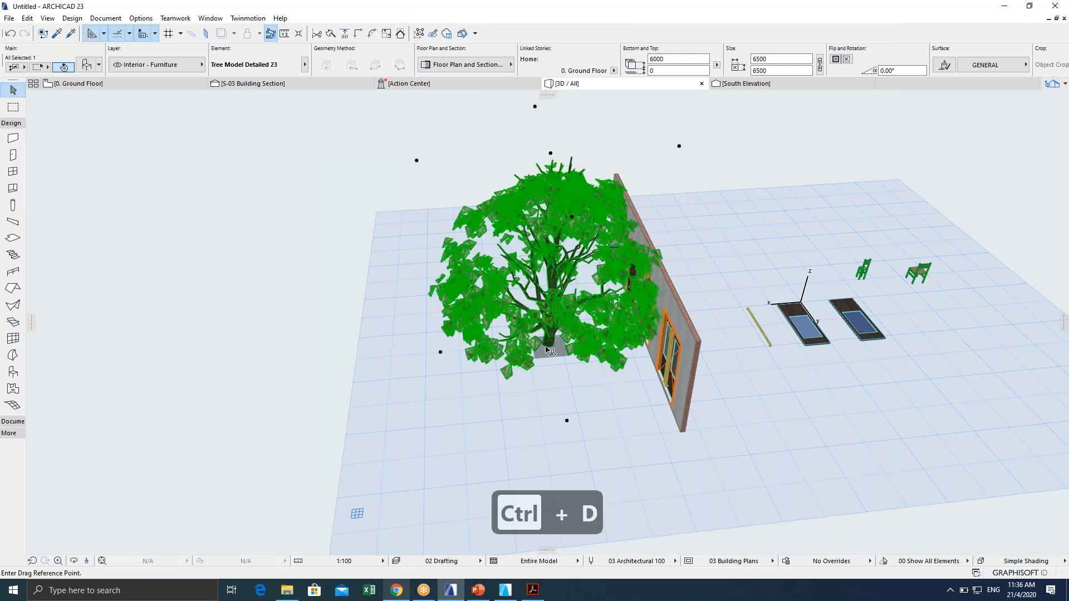
pyautogui.click(547, 348)
pyautogui.click(454, 368)
pyautogui.press('Escape')
pyautogui.press('Escape')
pyautogui.press('Escape')
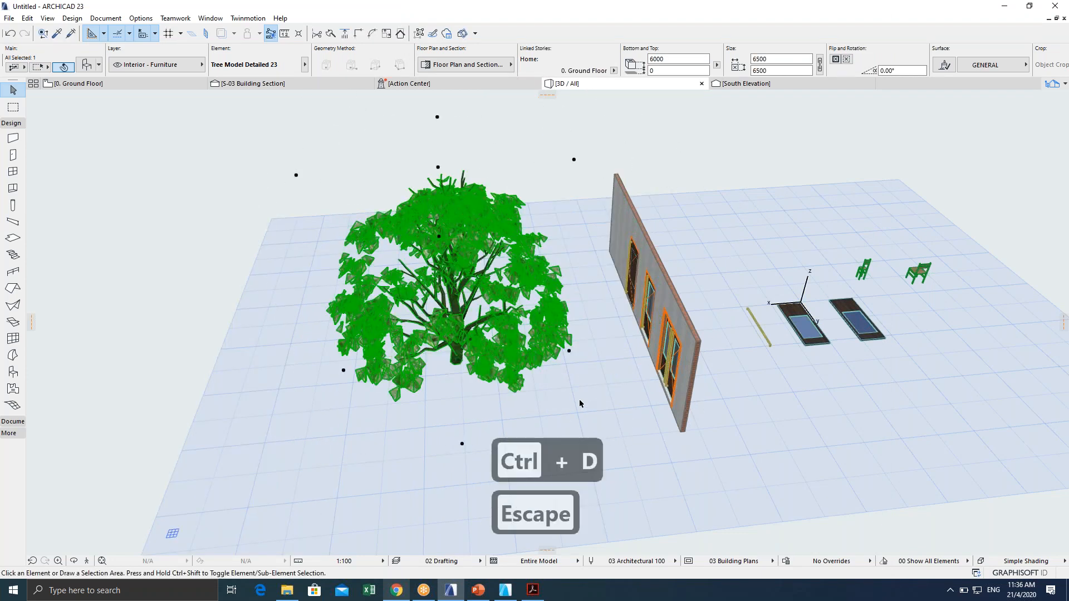
# Draw a rectangular terrain mesh beneath the wall and the tree, extending past both ends of the wall.
pyautogui.click(13, 405)
pyautogui.scroll(-1, 349, 354)
pyautogui.scroll(-1, 348, 354)
pyautogui.click(650, 197)
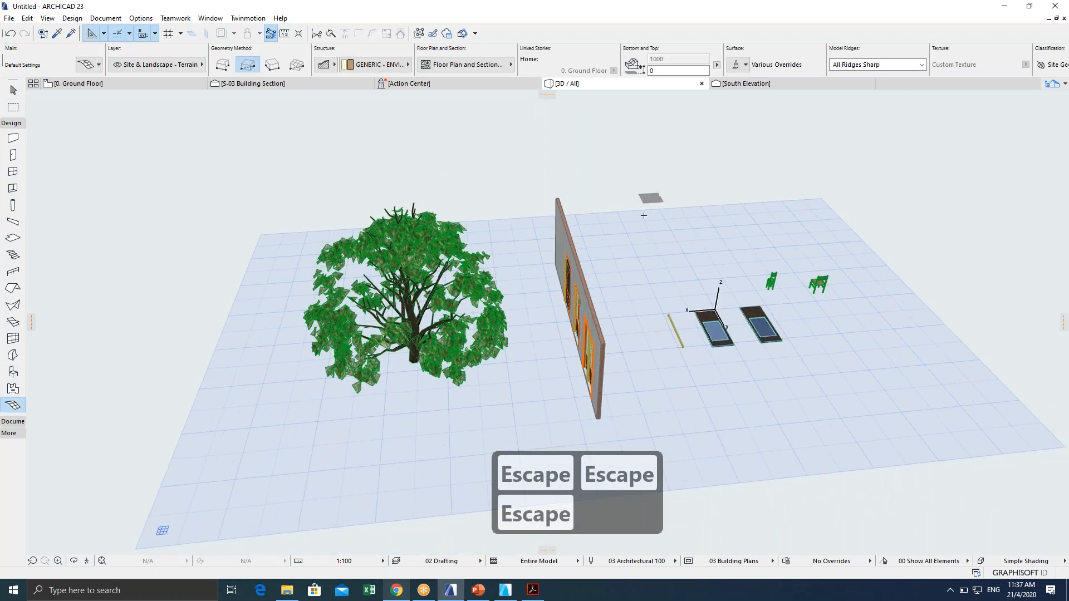
pyautogui.click(368, 452)
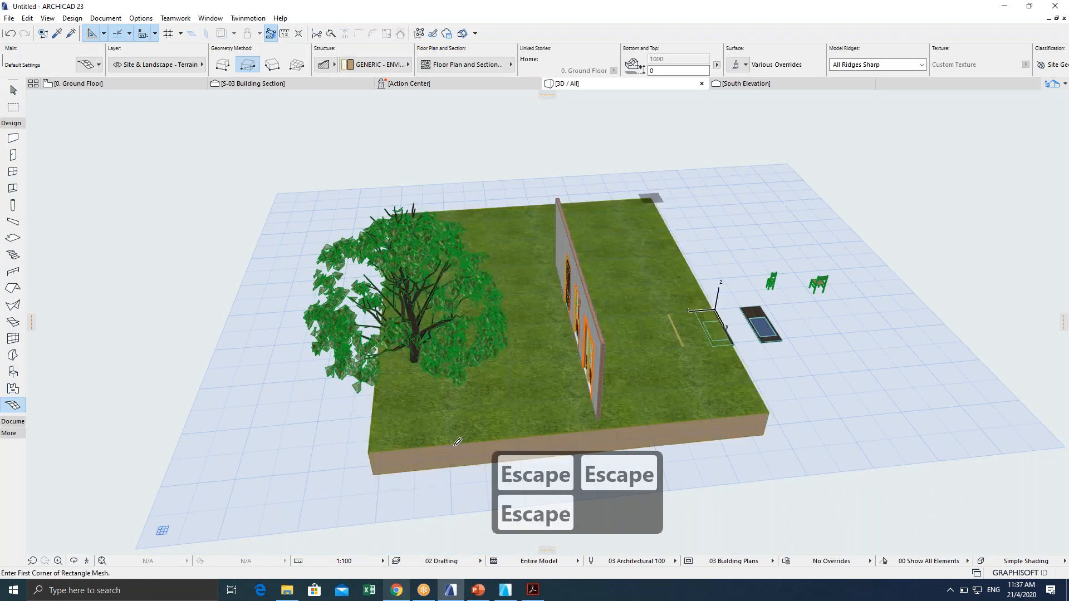
pyautogui.press('Escape')
pyautogui.press('Escape')
pyautogui.press('Escape')
# Inspect the doors against the grass terrain in 3D, including the view through the double door's glazing.
pyautogui.keyDown('shift'); pyautogui.moveTo(419, 355); pyautogui.dragTo(465, 394, button='middle'); pyautogui.keyUp('shift')
pyautogui.scroll(1, 523, 322)
pyautogui.scroll(1, 569, 335)
pyautogui.scroll(4, 590, 312)
pyautogui.scroll(2, 590, 335)
pyautogui.scroll(3, 538, 385)
pyautogui.scroll(-8, 538, 388)
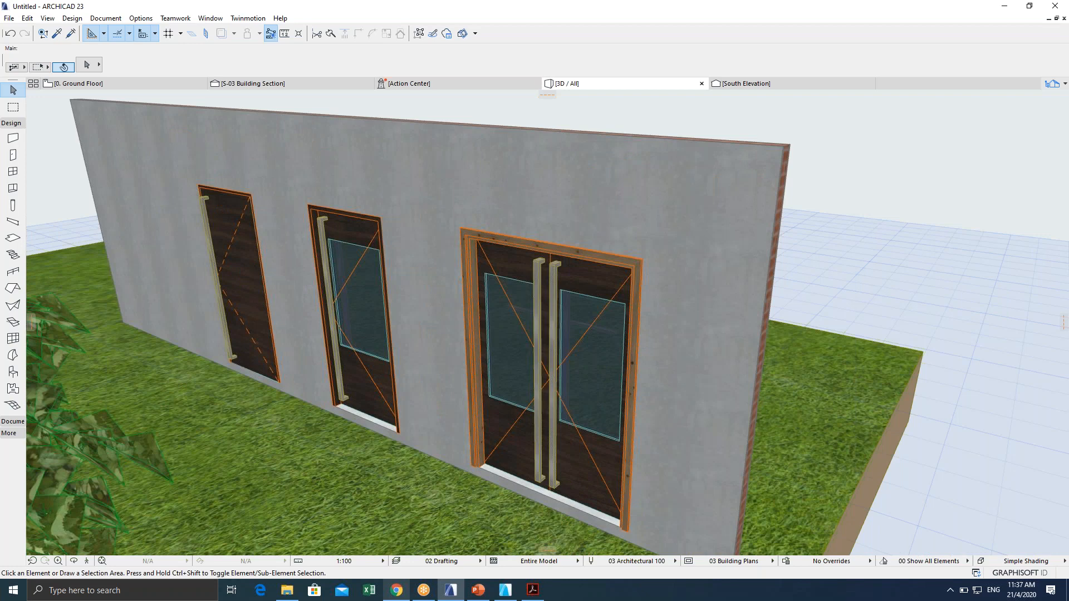
pyautogui.keyDown('shift'); pyautogui.moveTo(538, 388); pyautogui.dragTo(364, 377, button='middle'); pyautogui.keyUp('shift')
pyautogui.scroll(2, 364, 372)
pyautogui.moveTo(432, 372); pyautogui.dragTo(418, 391, button='middle')
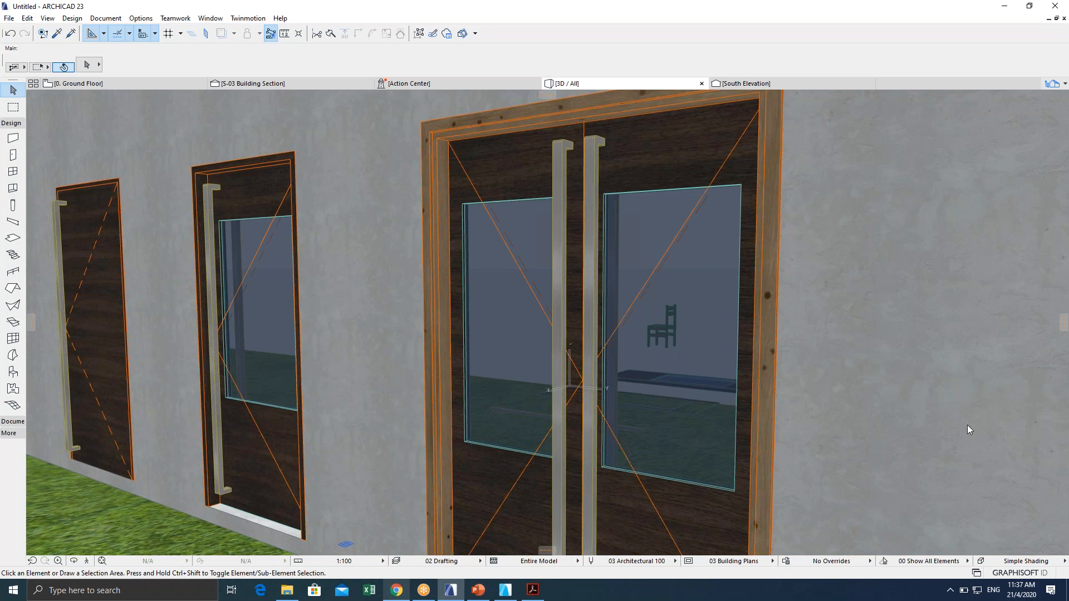
pyautogui.moveTo(537, 382); pyautogui.dragTo(805, 473, button='middle')
pyautogui.moveTo(880, 451)
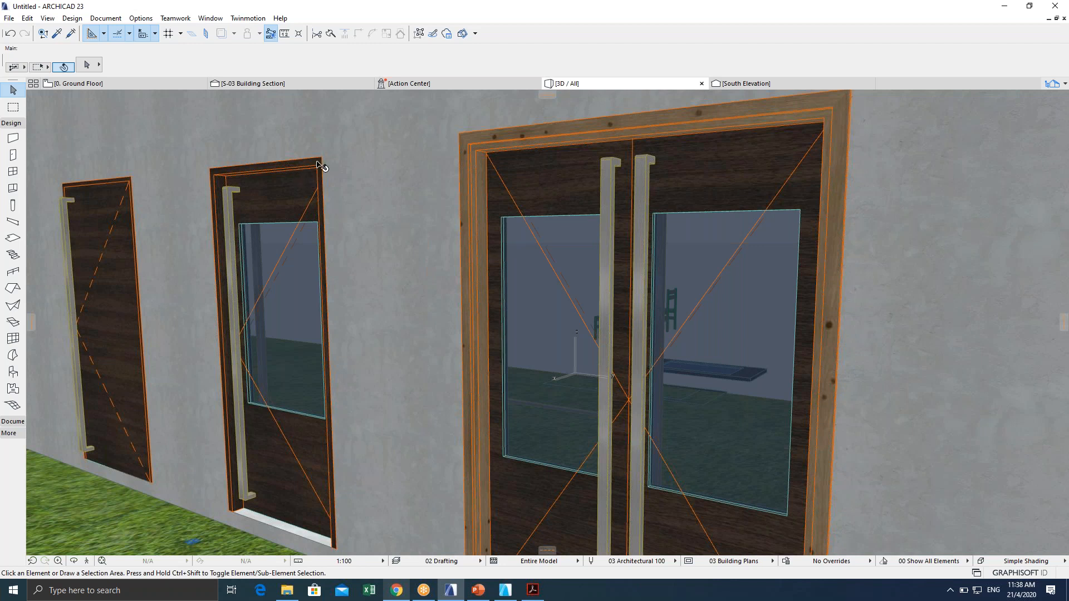
# Check the glazed single door's custom leaf choices and its elevation and 3D previews in the door settings.
pyautogui.click(389, 291)
pyautogui.press('Escape')
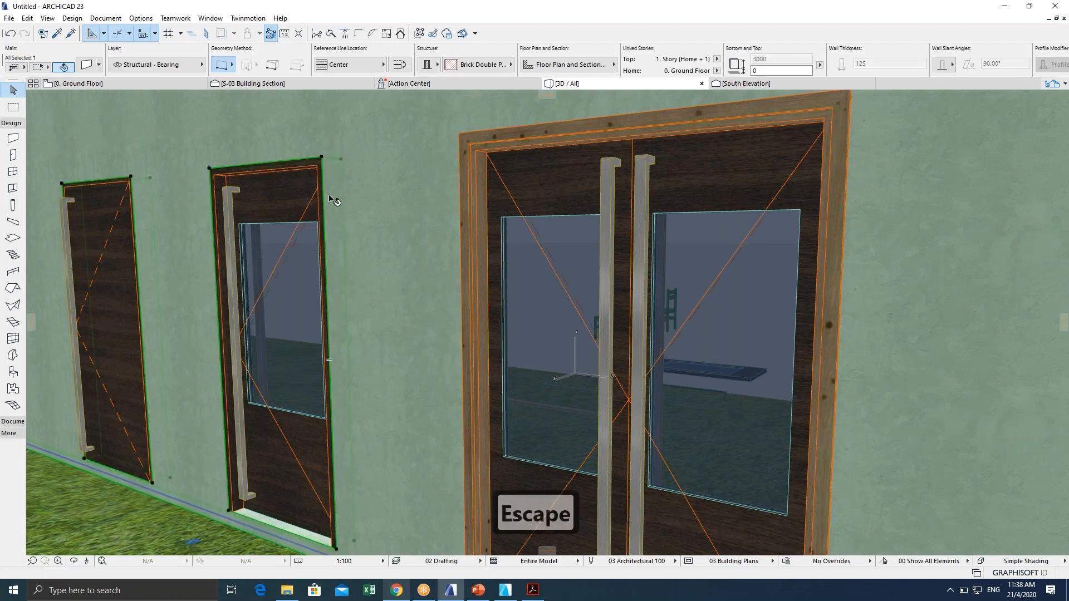
pyautogui.click(320, 167)
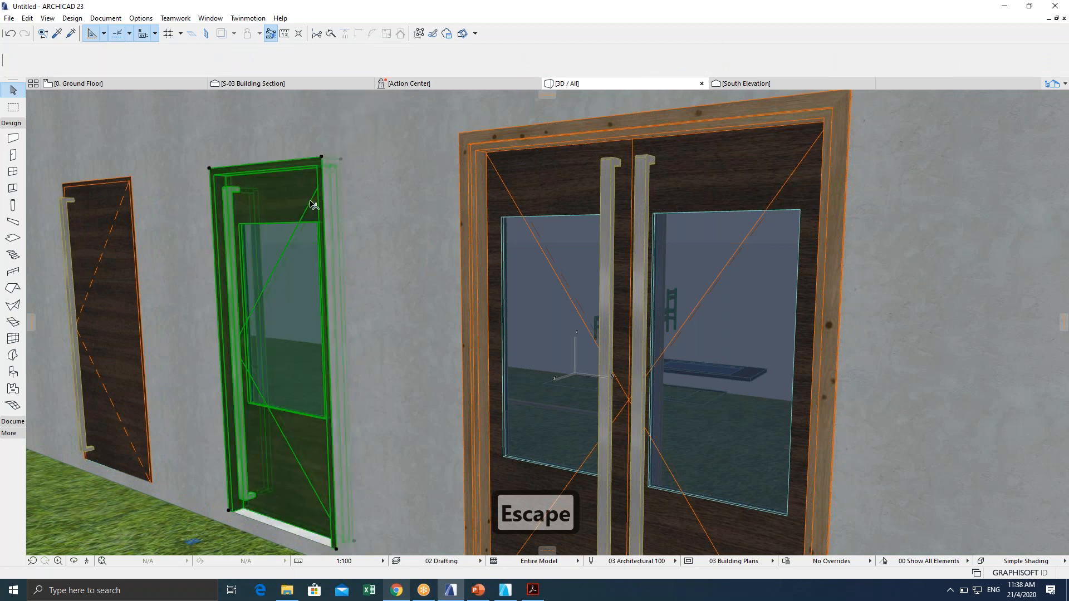
pyautogui.hotkey('ctrl', 't')
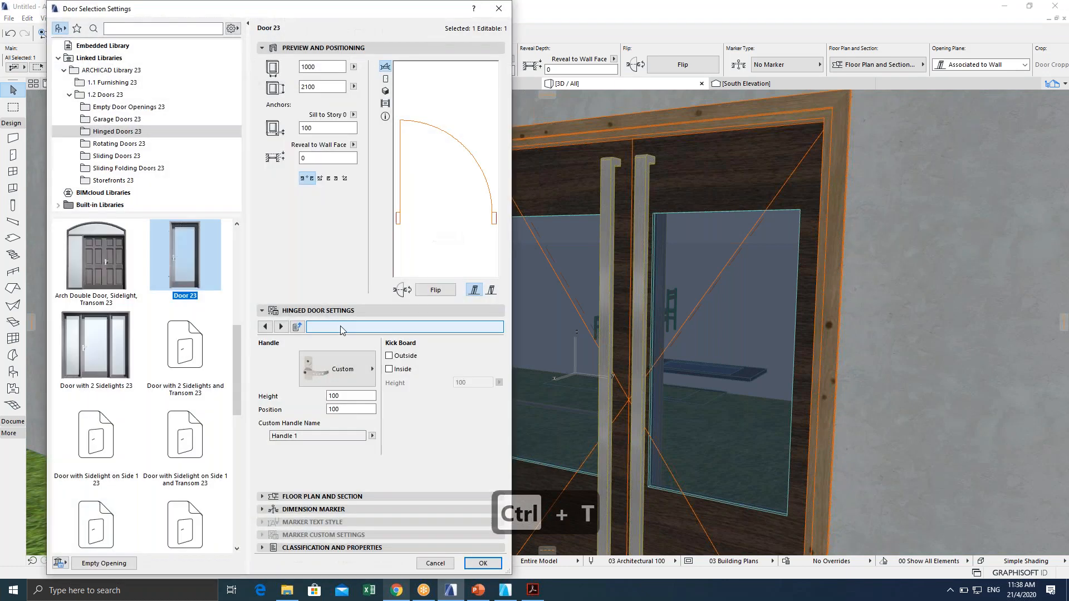
pyautogui.click(265, 327)
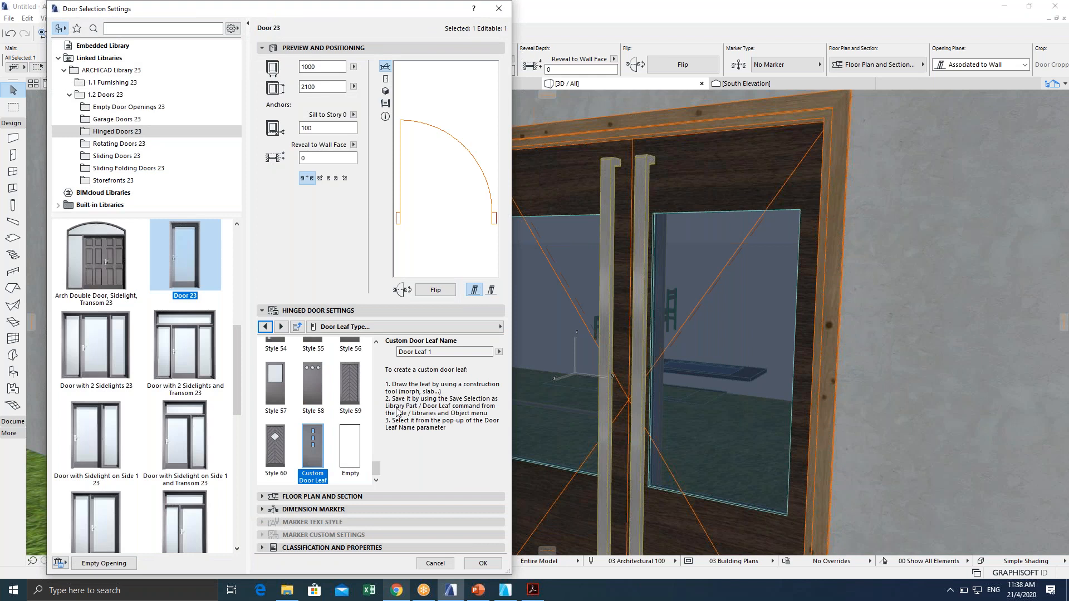
pyautogui.click(499, 352)
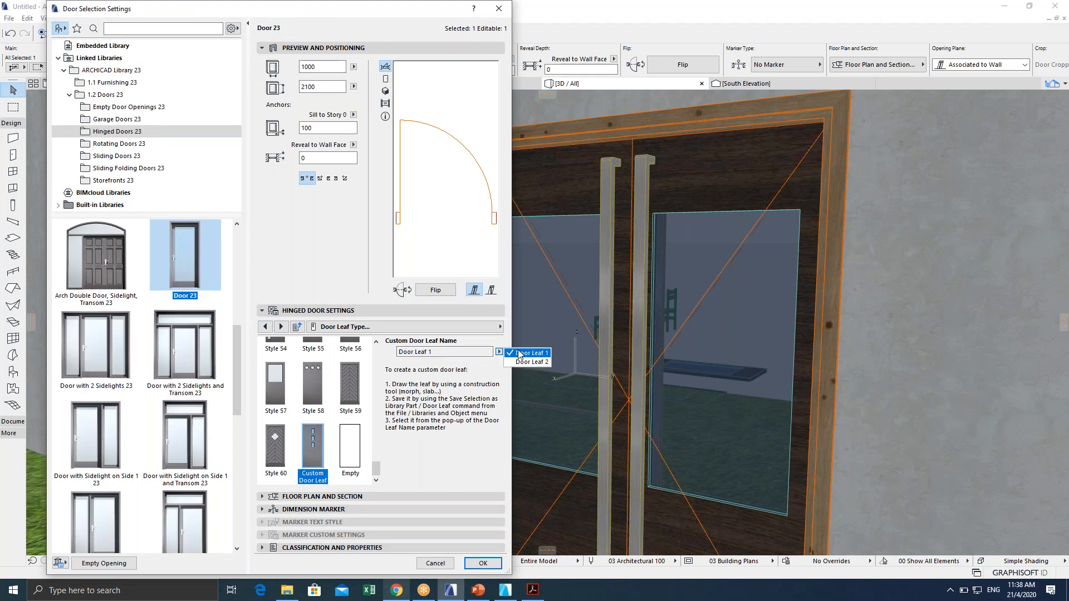
pyautogui.click(472, 388)
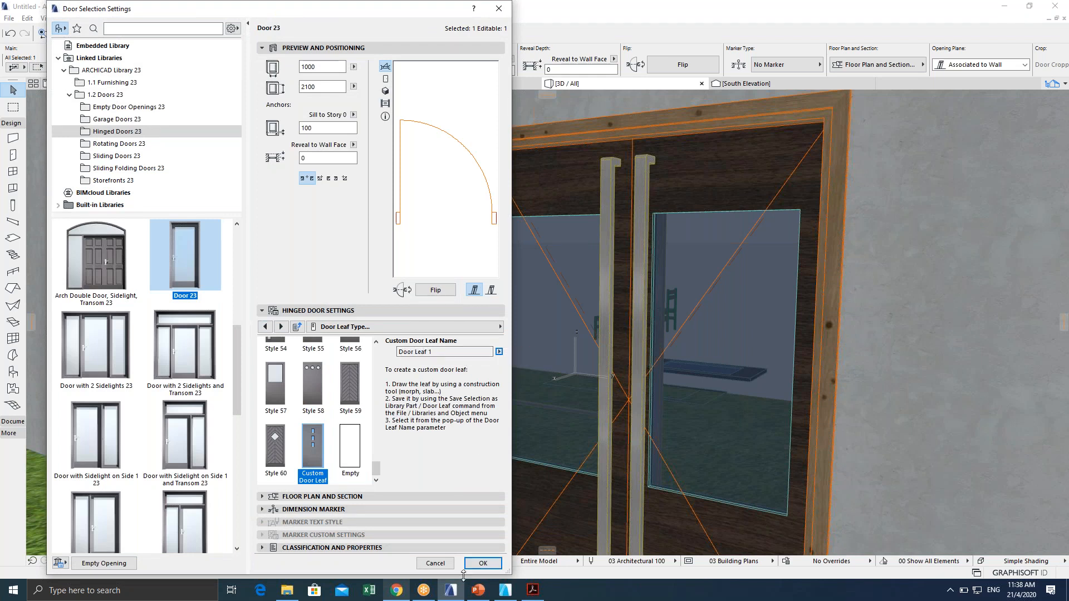
pyautogui.click(385, 79)
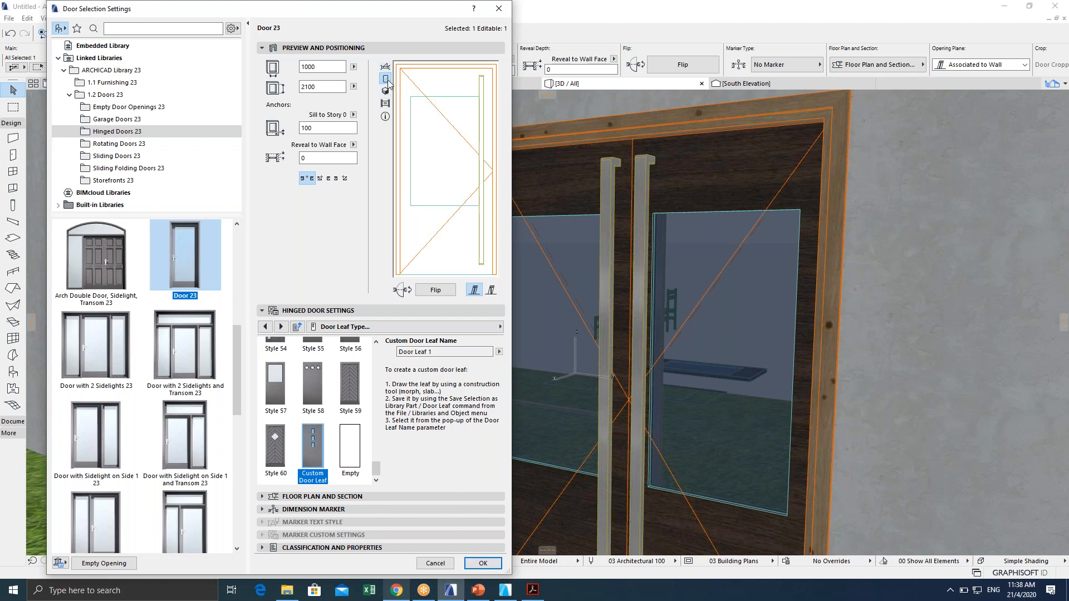
pyautogui.click(385, 91)
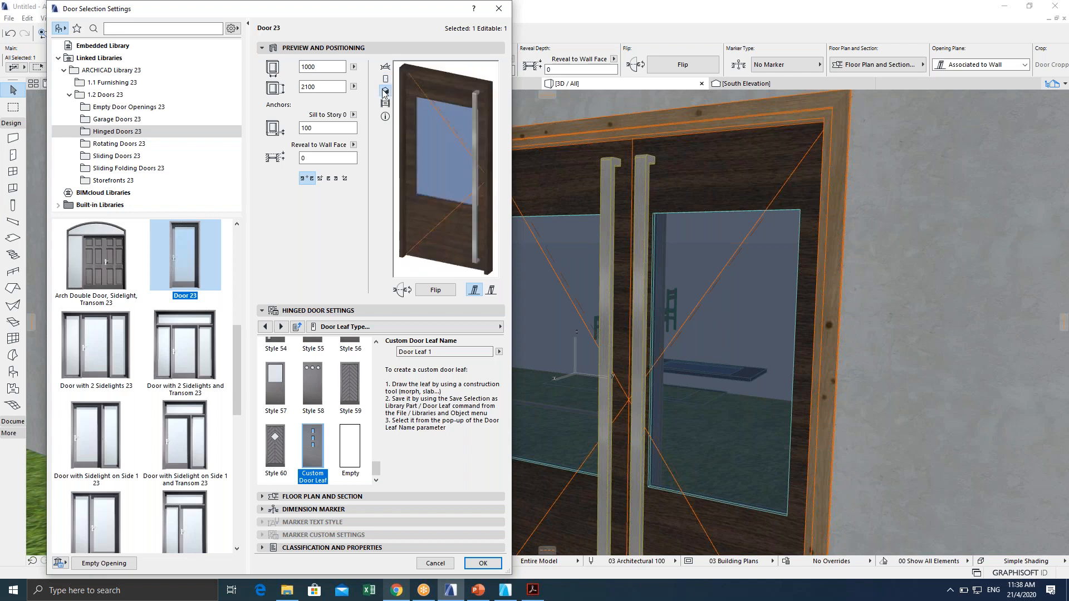
pyautogui.click(483, 563)
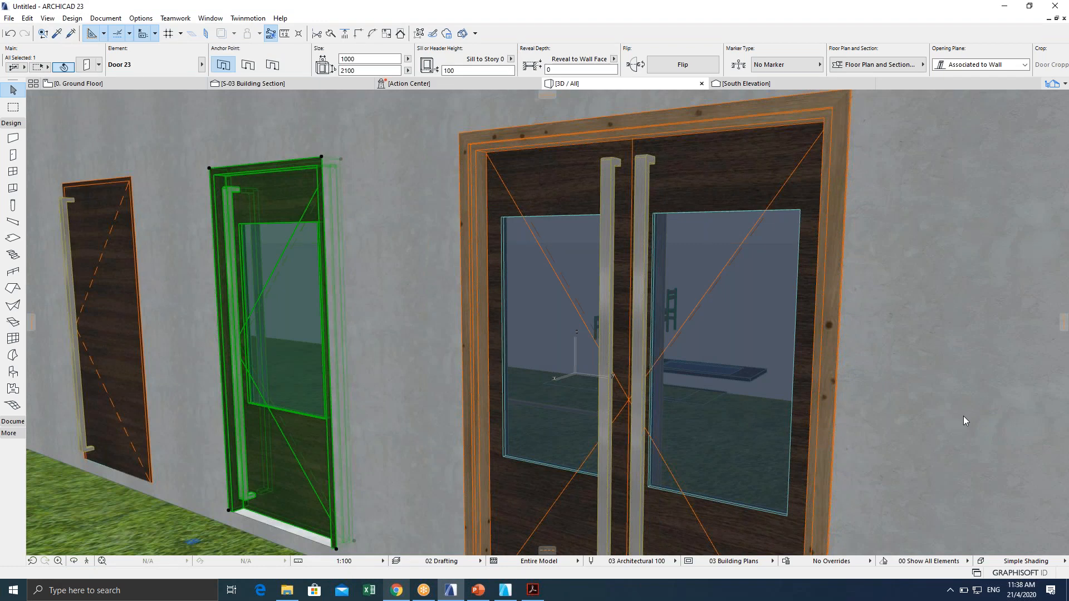
# Deselect the door, frame the single and double doors closely in 3D, and open the photo rendering settings.
pyautogui.scroll(-5, 740, 405)
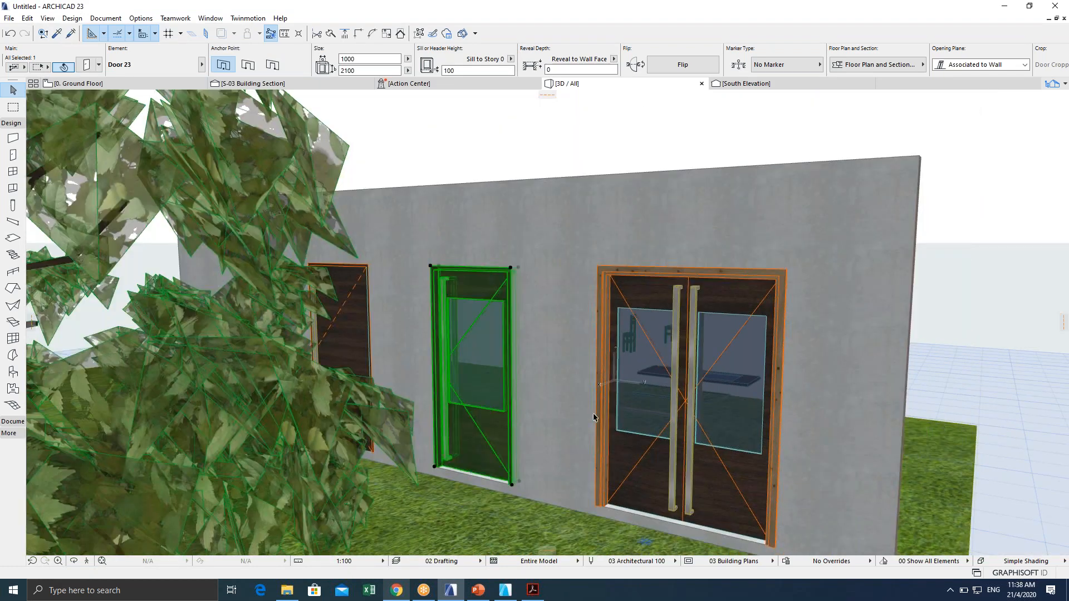
pyautogui.scroll(2, 584, 417)
pyautogui.scroll(4, 572, 409)
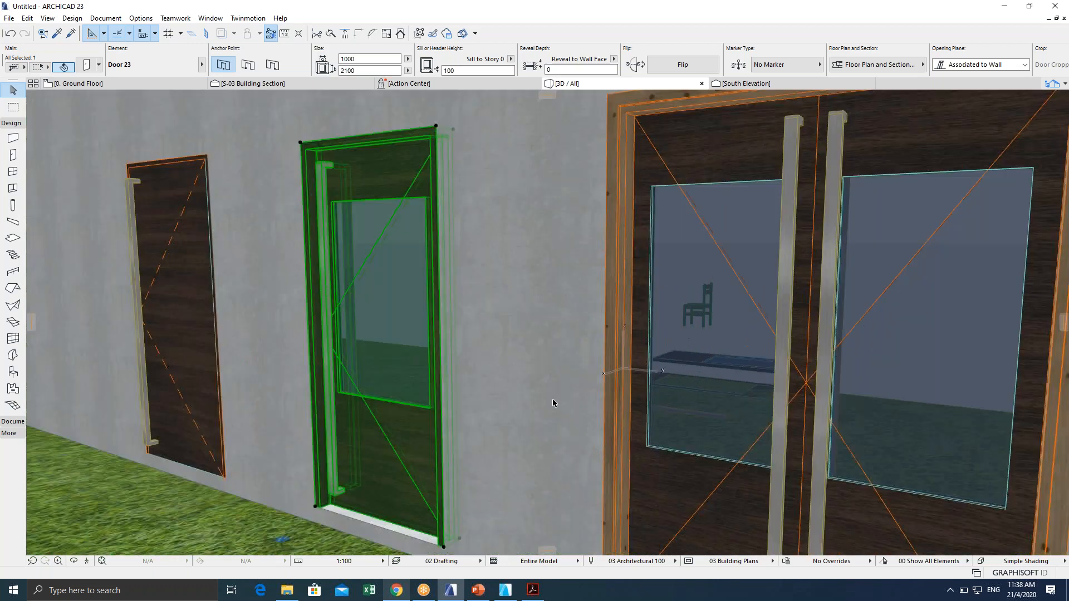
pyautogui.moveTo(552, 400); pyautogui.dragTo(512, 387, button='middle')
pyautogui.press('Escape')
pyautogui.moveTo(446, 401); pyautogui.dragTo(470, 359, button='middle')
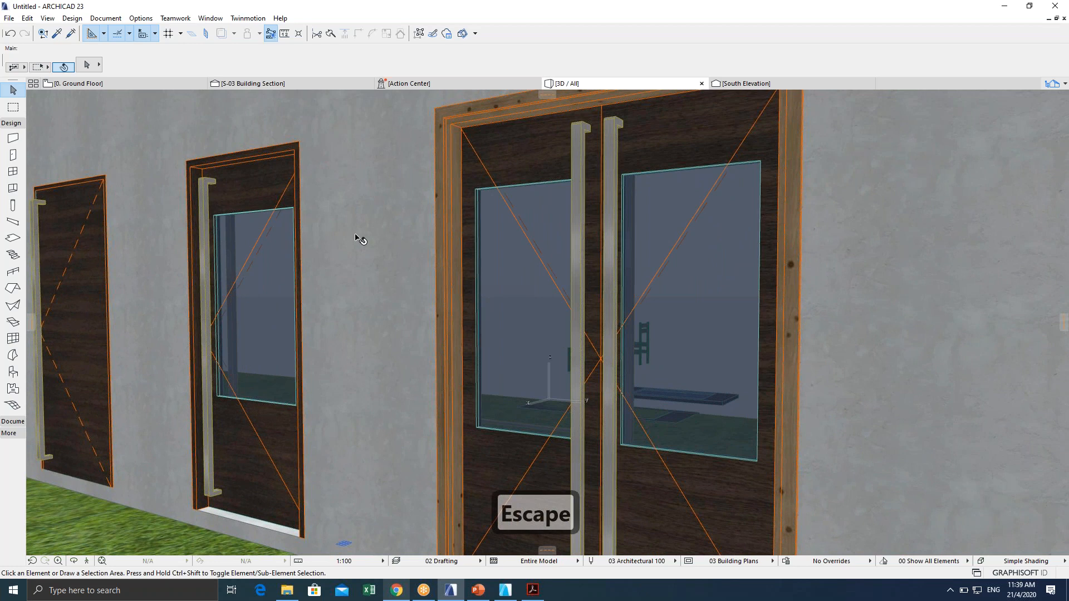
pyautogui.click(106, 18)
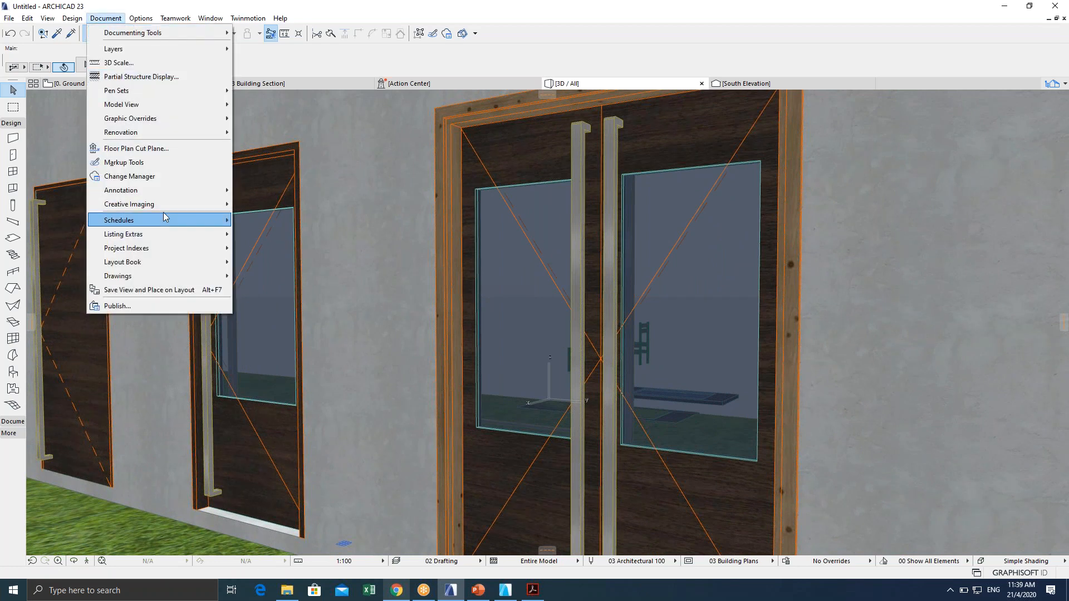
pyautogui.moveTo(163, 210)
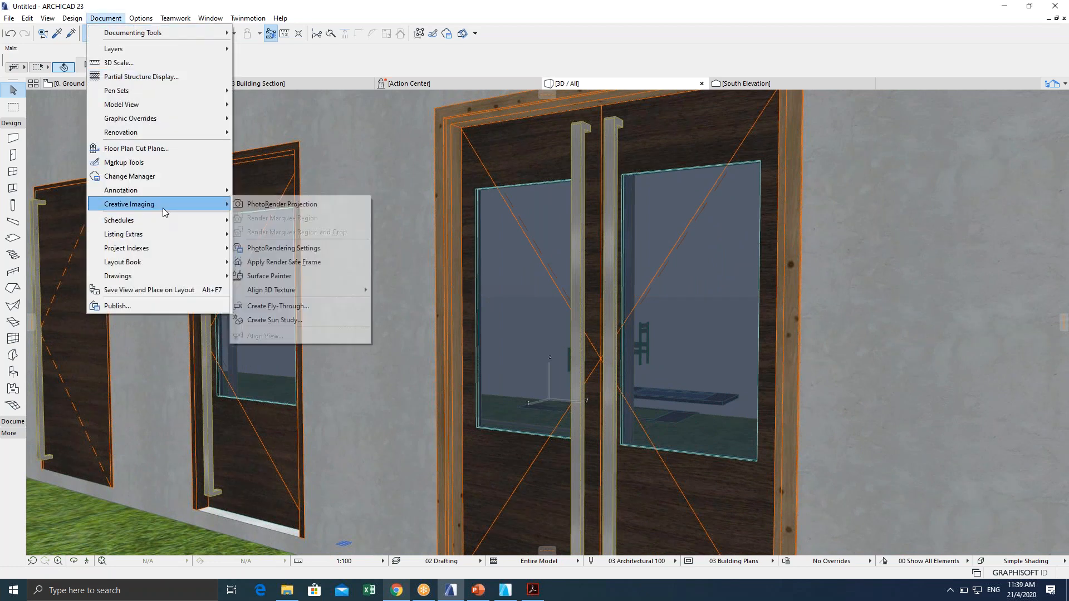
pyautogui.click(316, 253)
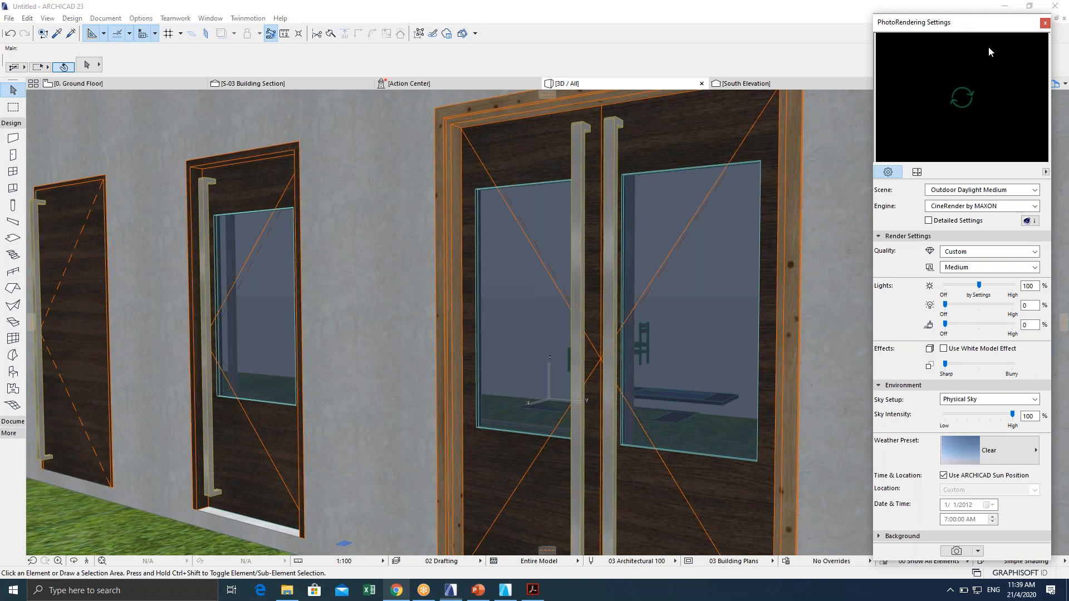
pyautogui.moveTo(935, 27); pyautogui.dragTo(758, 19)
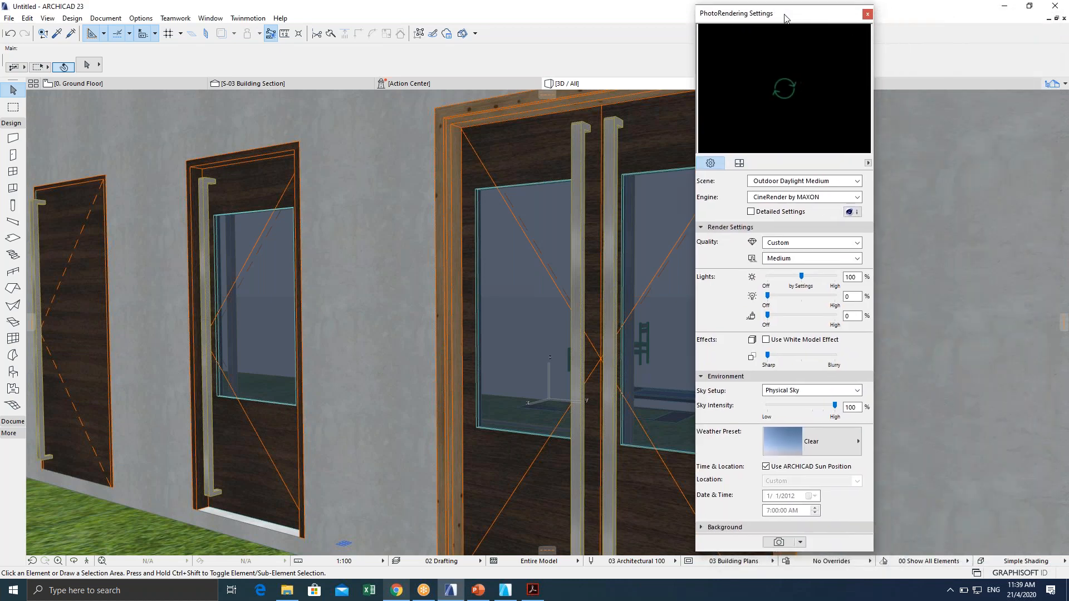
# Set both CineRender quality options to Low.
pyautogui.click(782, 244)
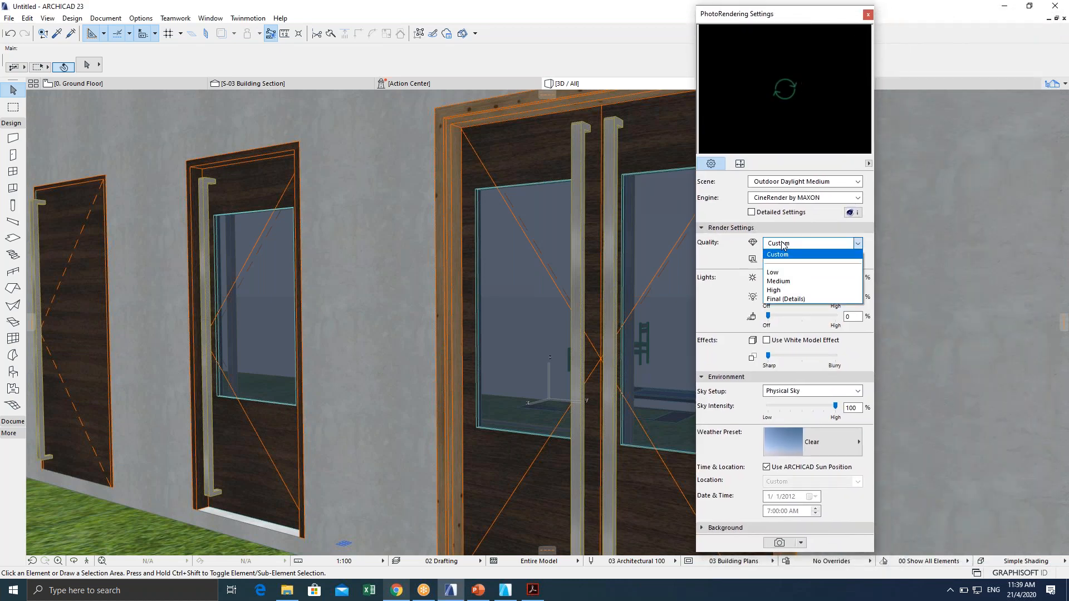
pyautogui.click(782, 272)
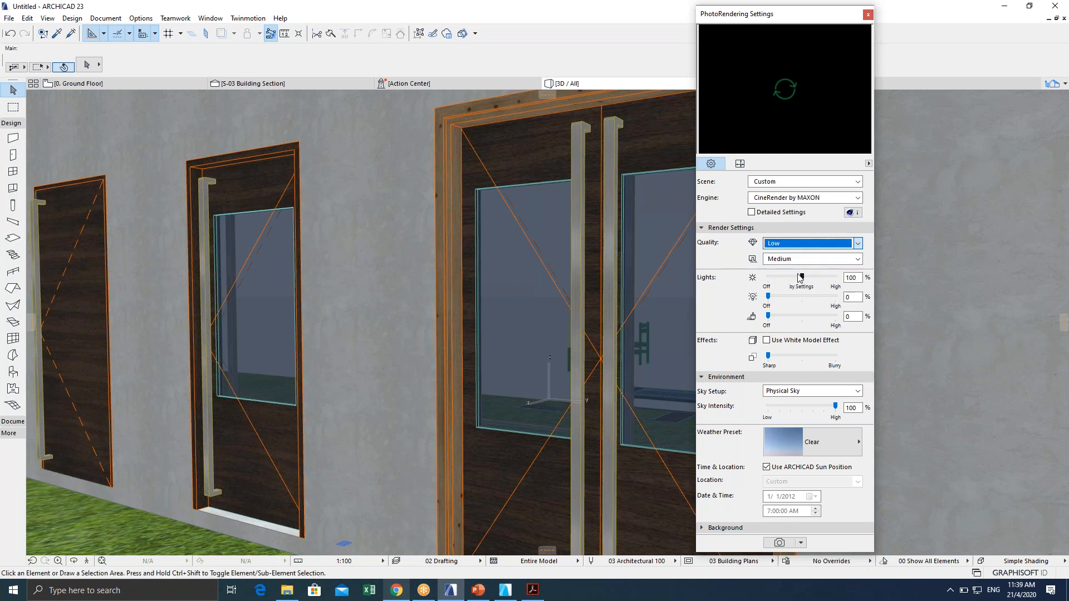
pyautogui.click(805, 259)
pyautogui.click(796, 268)
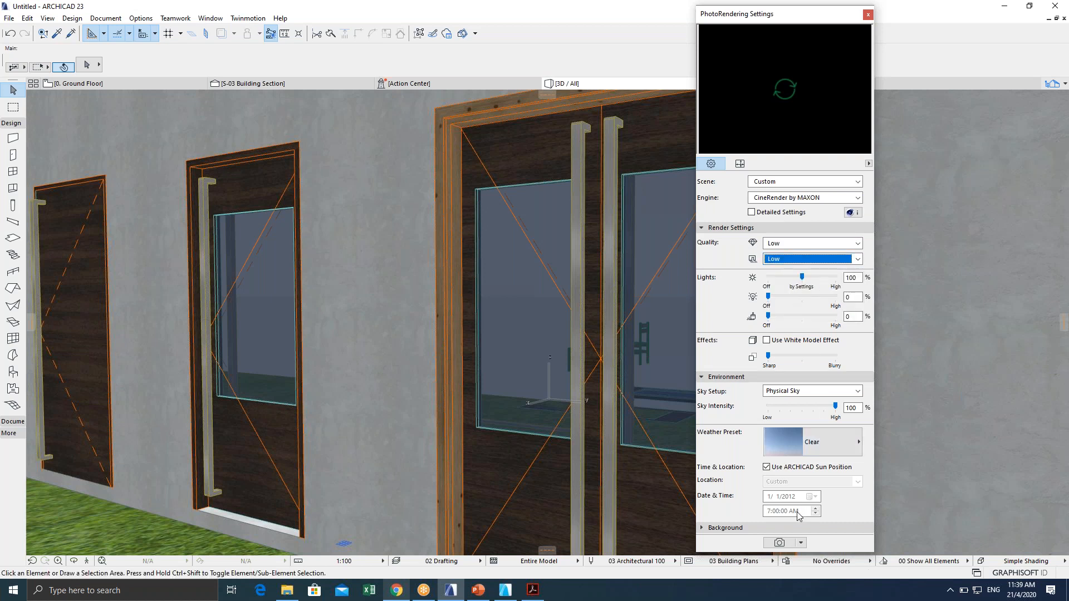
# Draw a marquee around the glazed single door and the near half of the double door, and render that view.
pyautogui.click(13, 107)
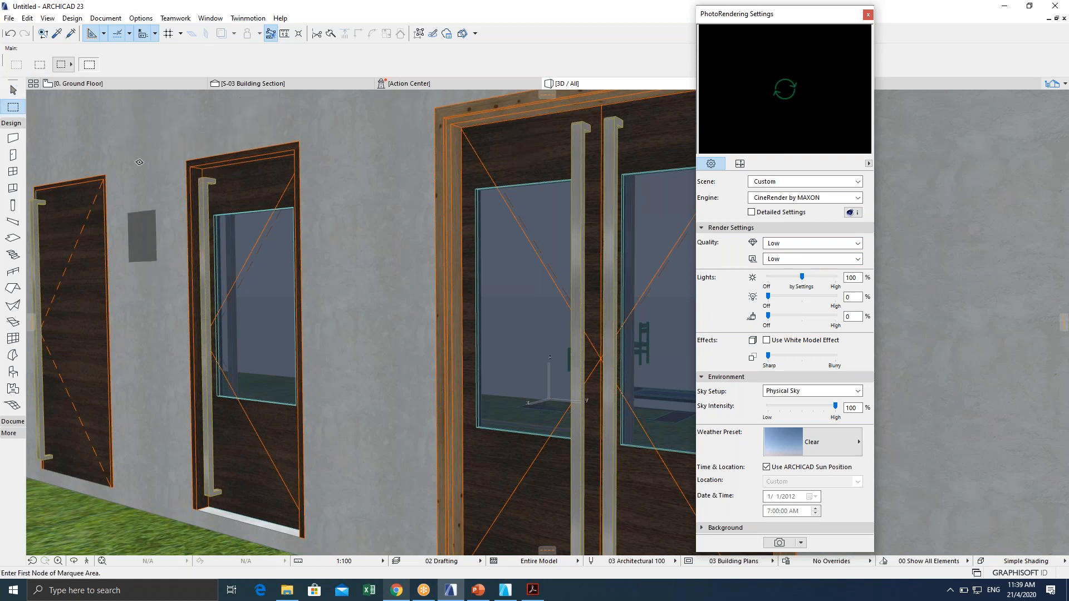
pyautogui.click(158, 130)
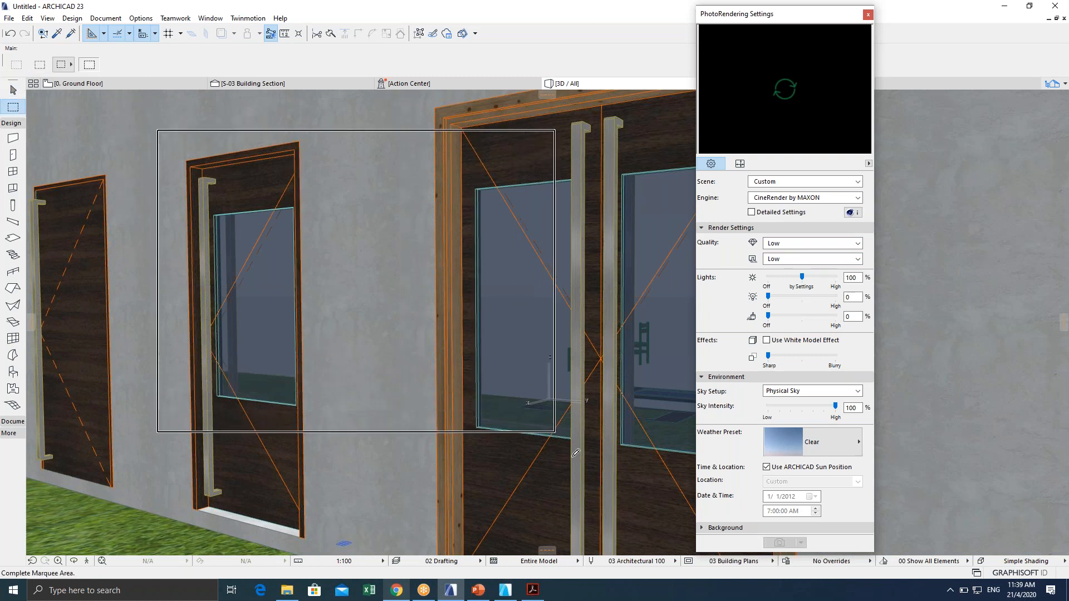
pyautogui.click(646, 481)
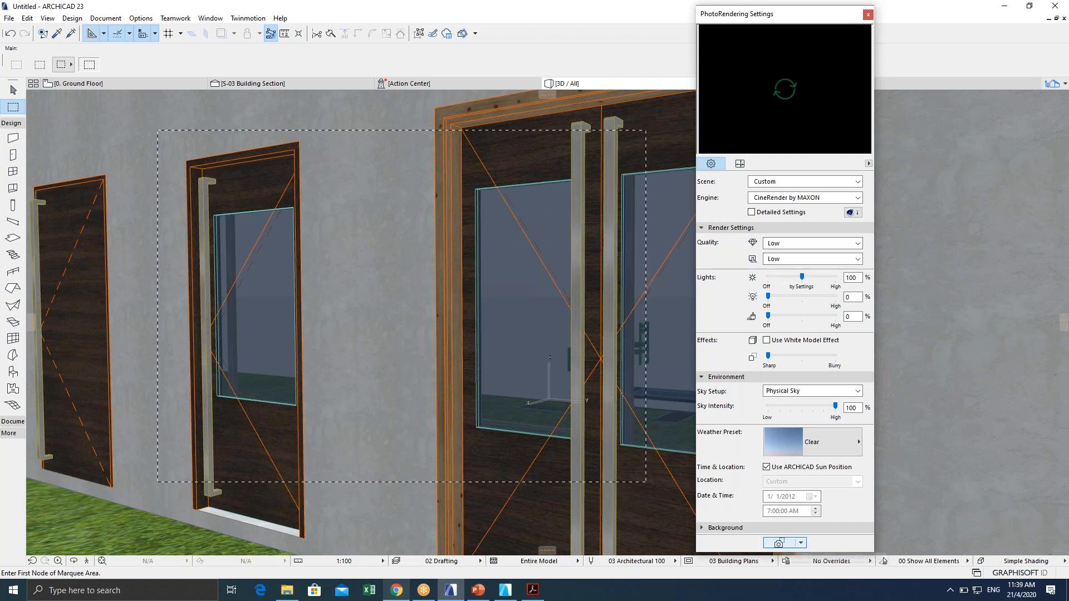
pyautogui.click(779, 543)
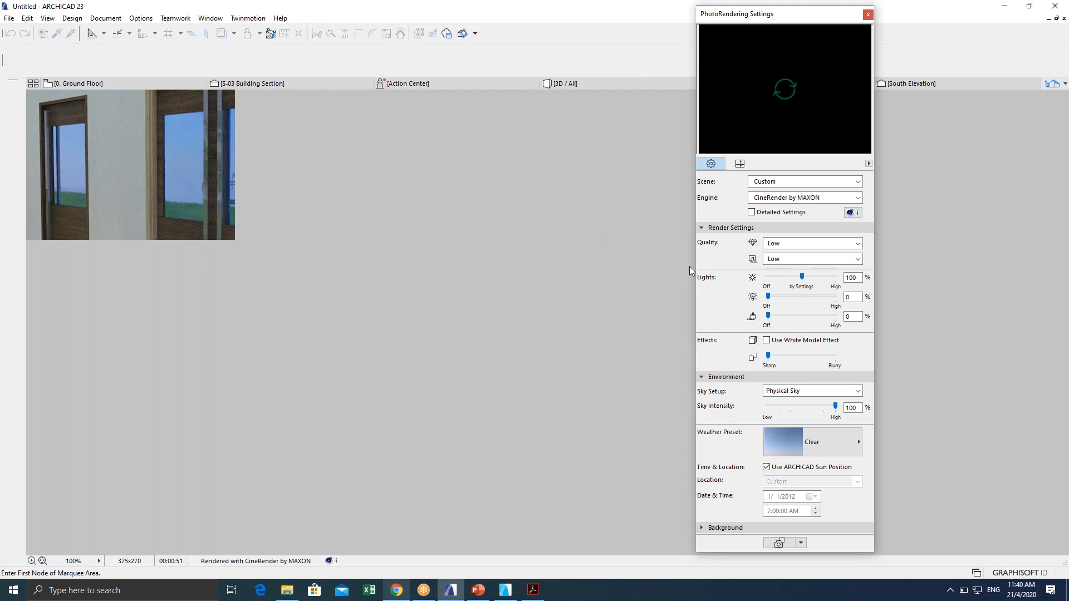
# Set both CineRender quality options to High and render the same area again.
pyautogui.click(805, 243)
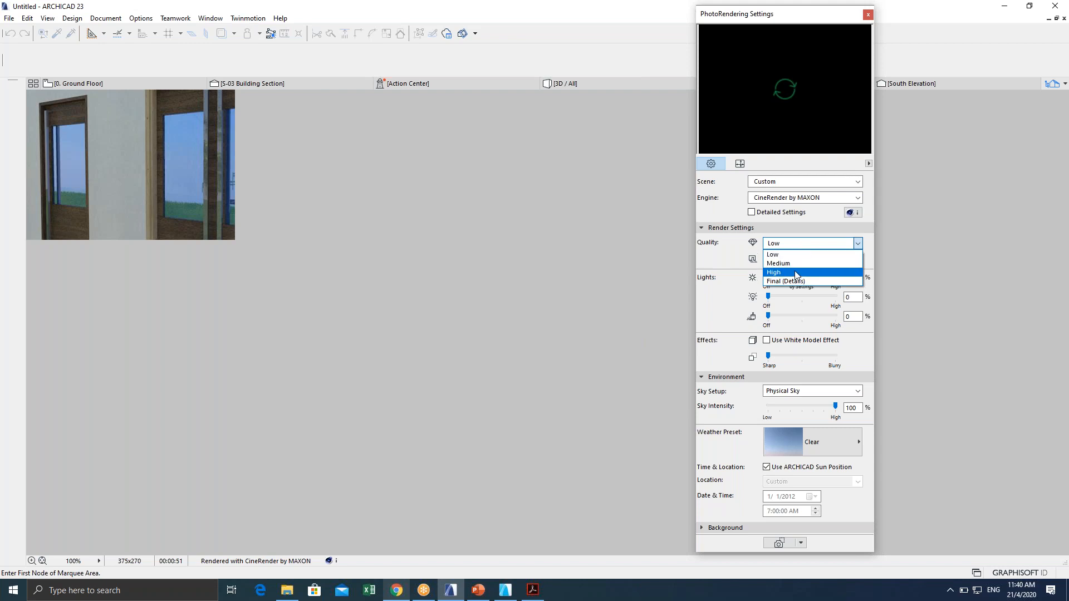
pyautogui.click(796, 273)
pyautogui.click(789, 260)
pyautogui.click(790, 303)
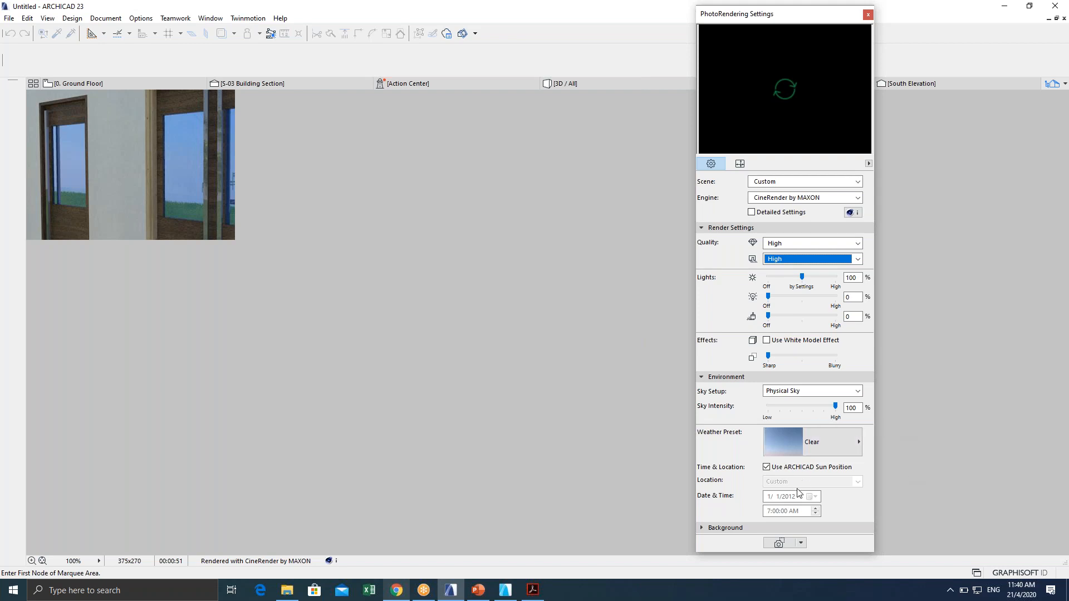
pyautogui.click(786, 544)
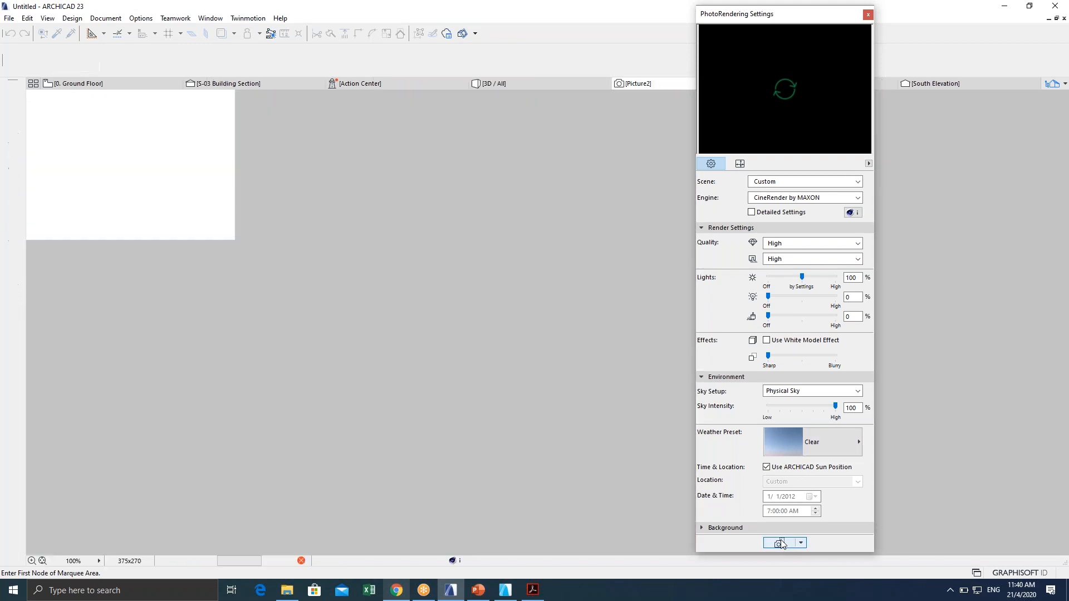
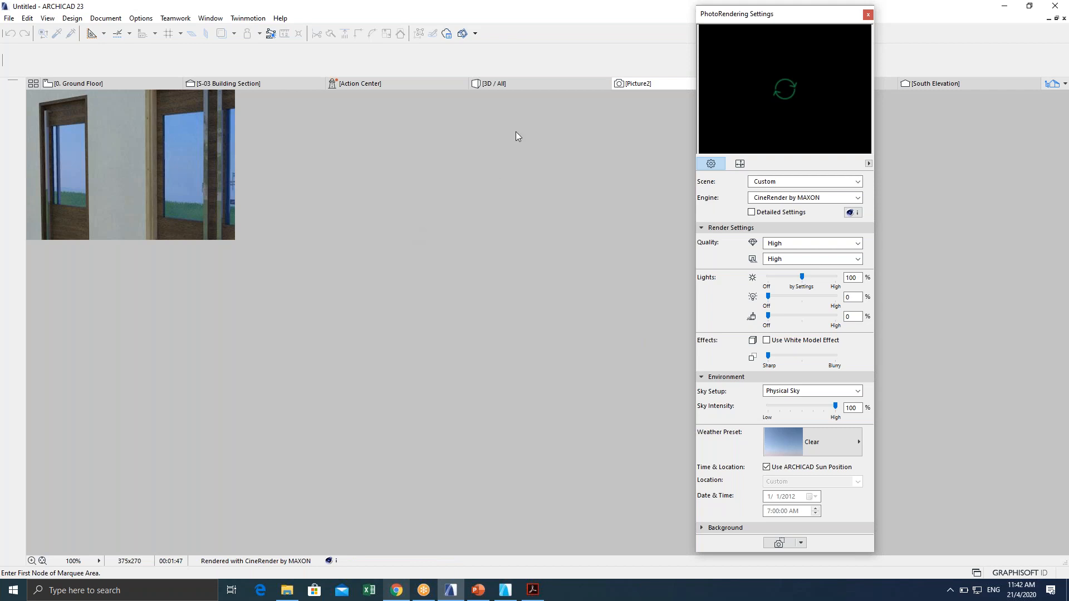
# Compare the low-quality rendering with the high-quality rendering of the doors.
pyautogui.moveTo(782, 15); pyautogui.dragTo(901, 25)
pyautogui.click(788, 84)
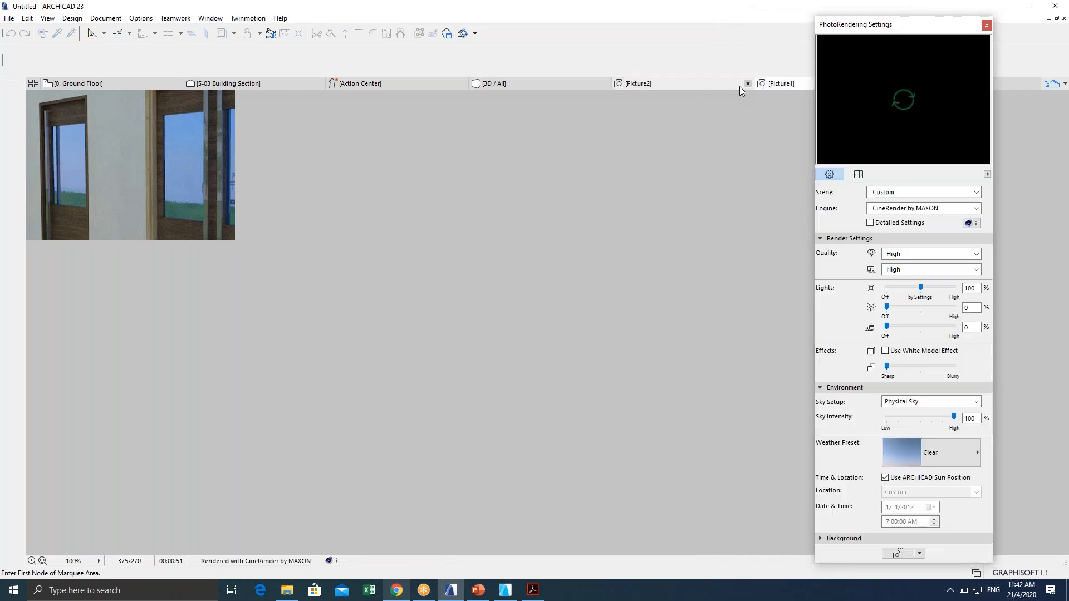
pyautogui.click(724, 85)
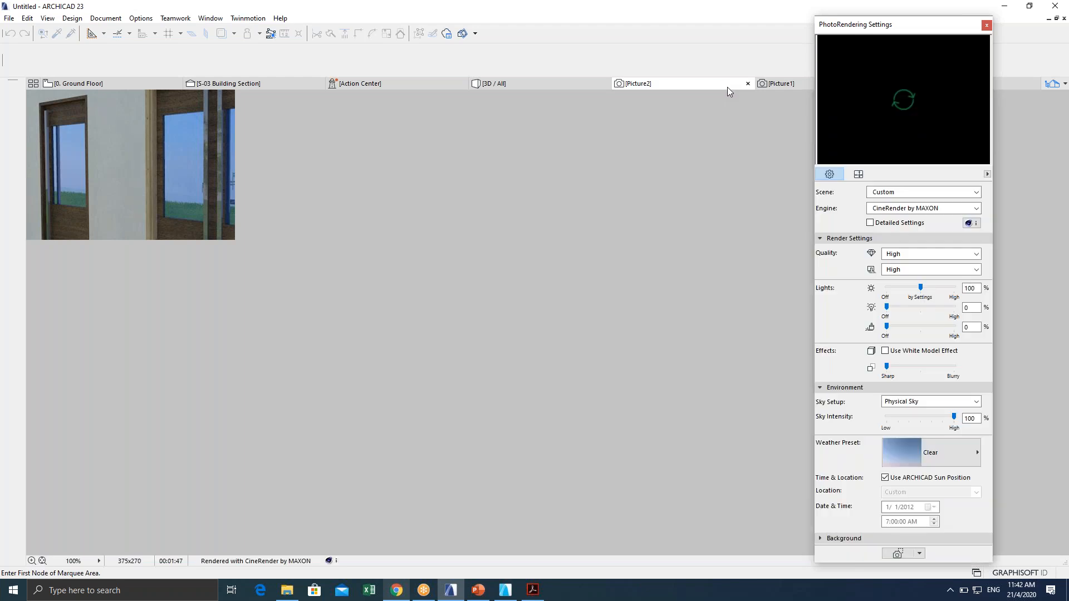
pyautogui.click(777, 83)
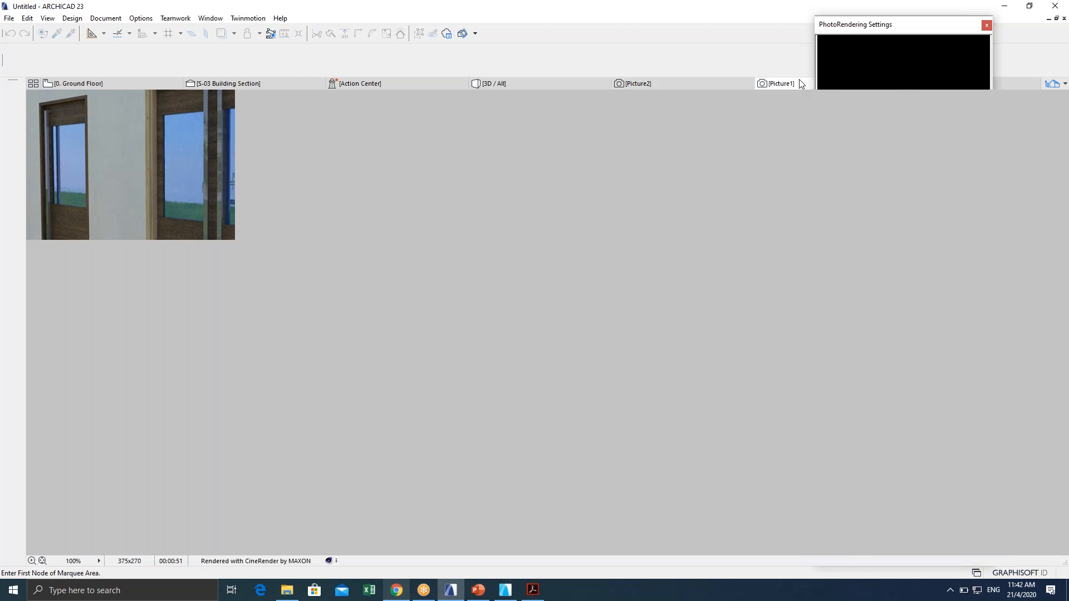
pyautogui.click(733, 83)
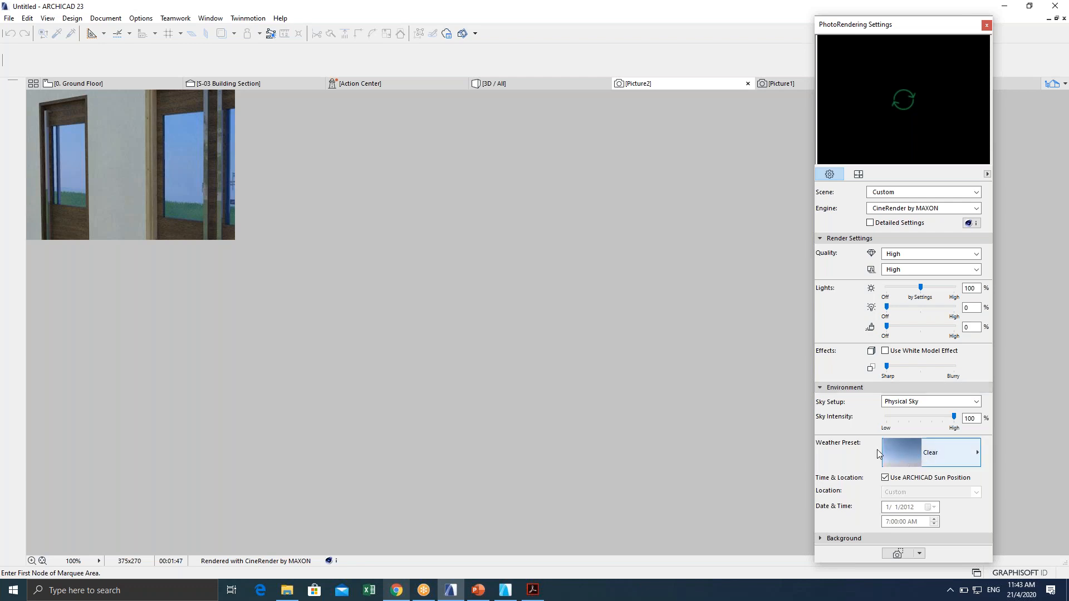
# Move the photo-rendering settings clear of the screen edge and set the sky setup to HDRI Sky.
pyautogui.moveTo(852, 35); pyautogui.dragTo(673, 39)
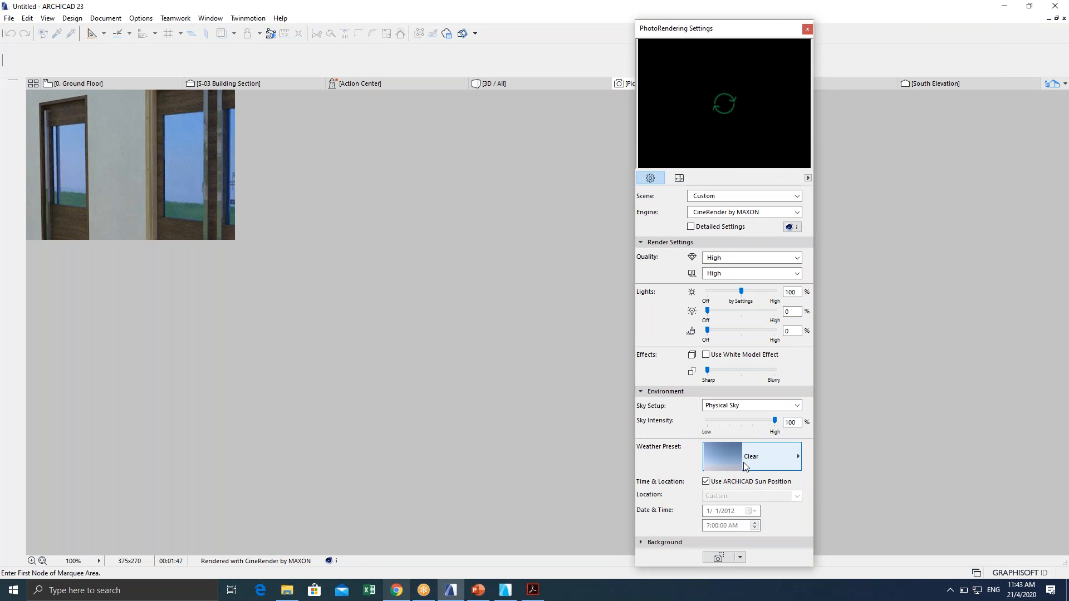
pyautogui.click(735, 406)
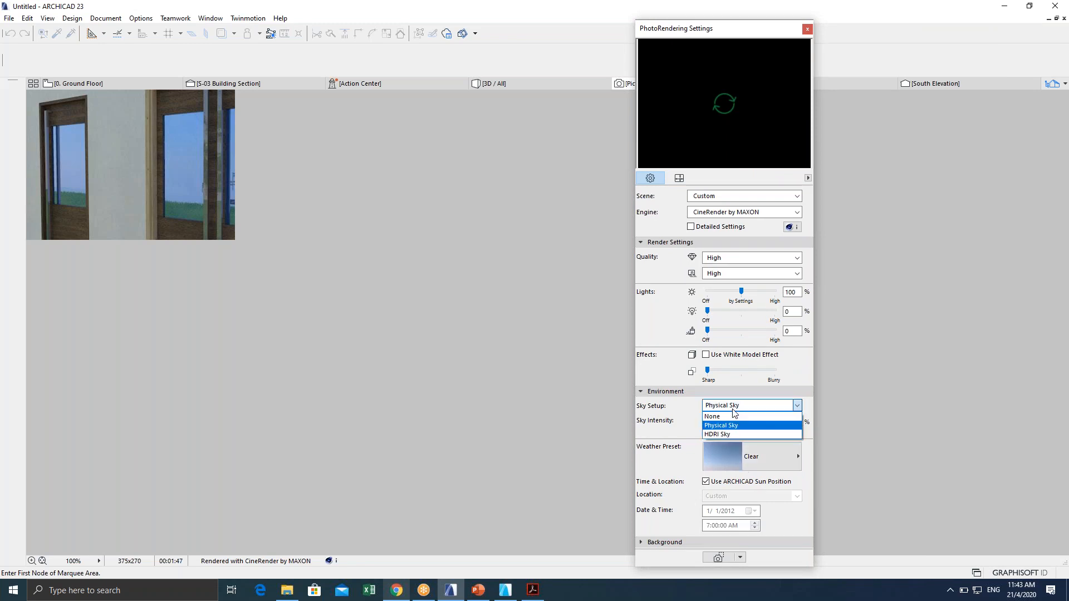
pyautogui.click(716, 435)
pyautogui.click(793, 492)
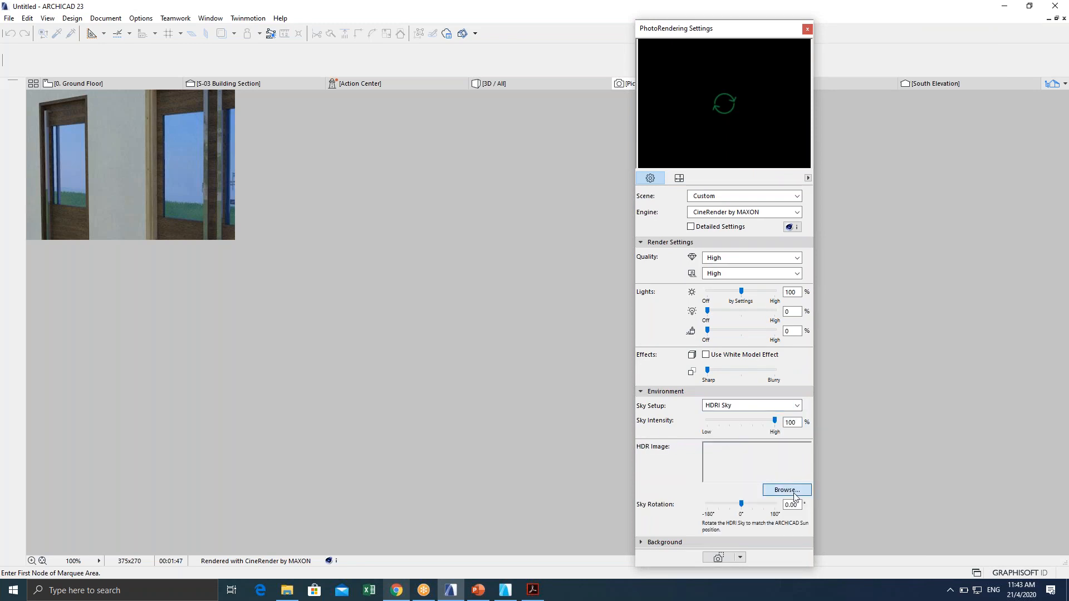
pyautogui.doubleClick(490, 194)
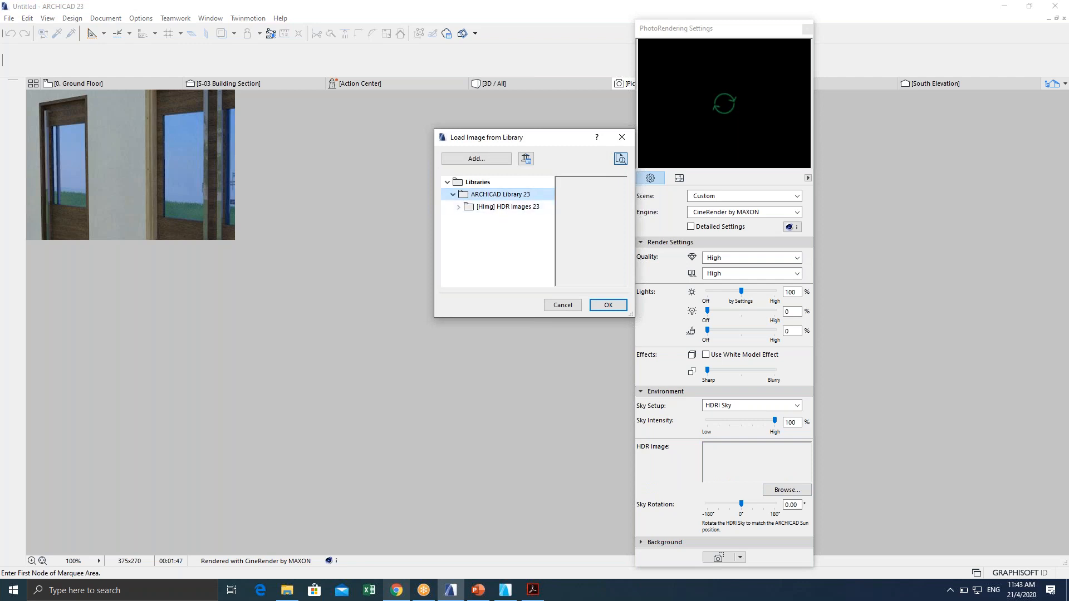
pyautogui.doubleClick(502, 207)
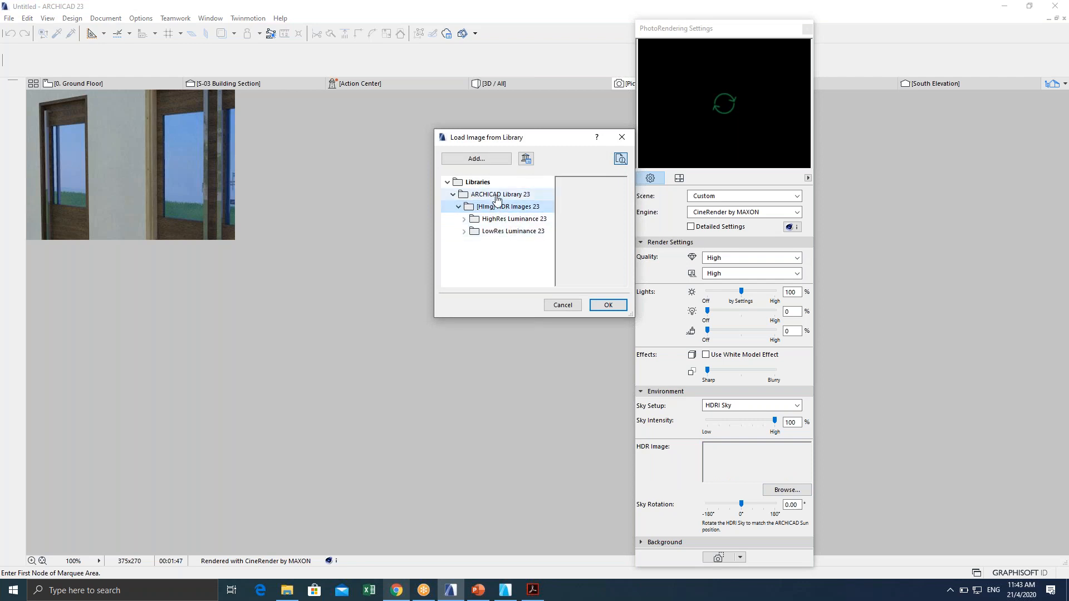
pyautogui.click(566, 305)
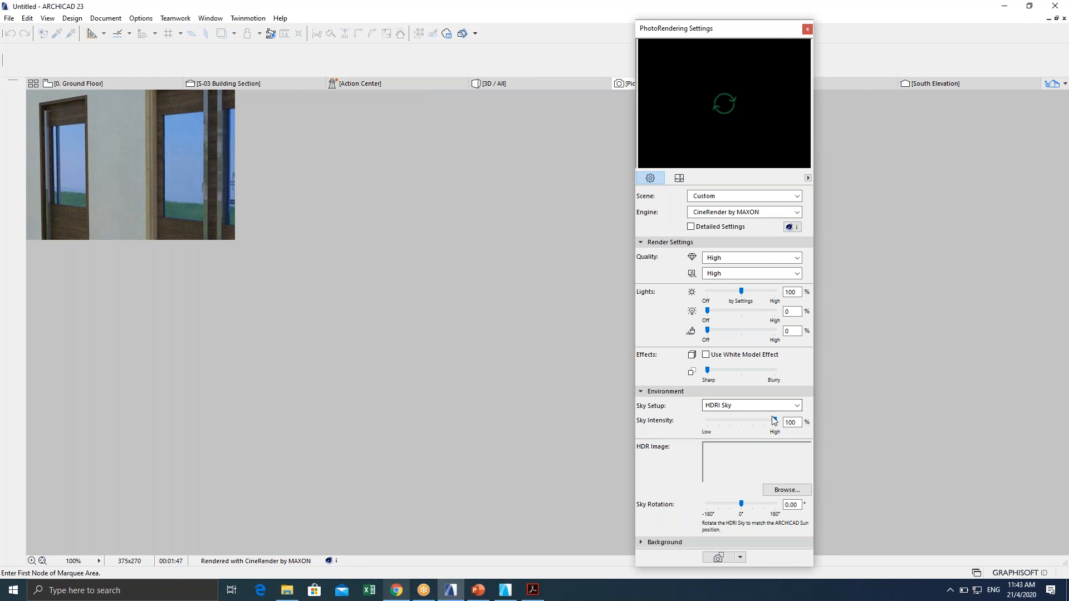
# Browse for an HDR image in ARCHICAD Library 23 and open the HighRes Luminance 23 folder of HDR Images 23.
pyautogui.click(786, 489)
pyautogui.doubleClick(500, 194)
pyautogui.doubleClick(508, 207)
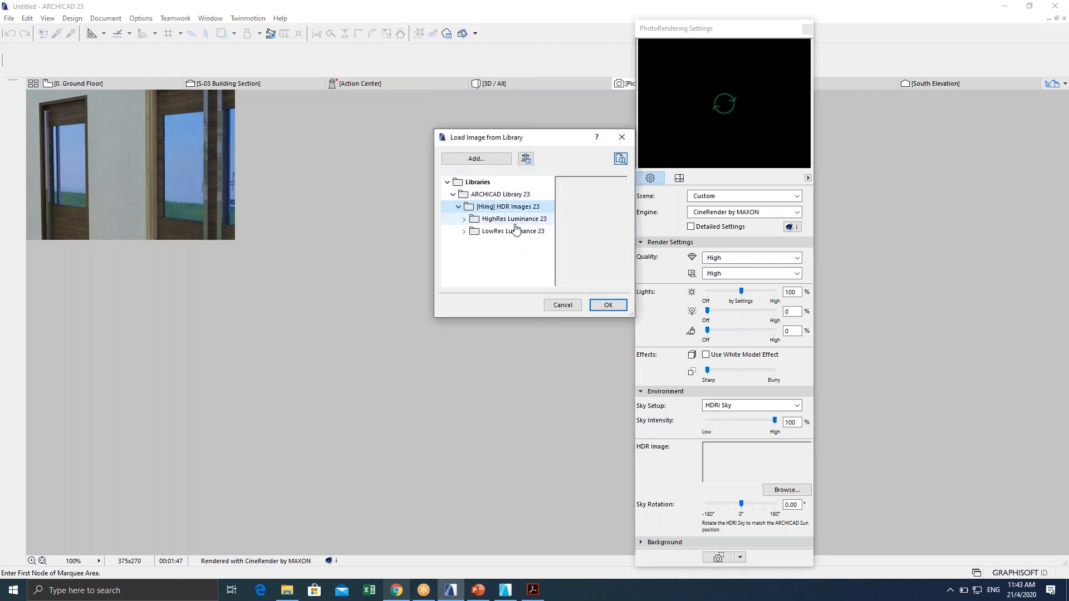
pyautogui.doubleClick(514, 220)
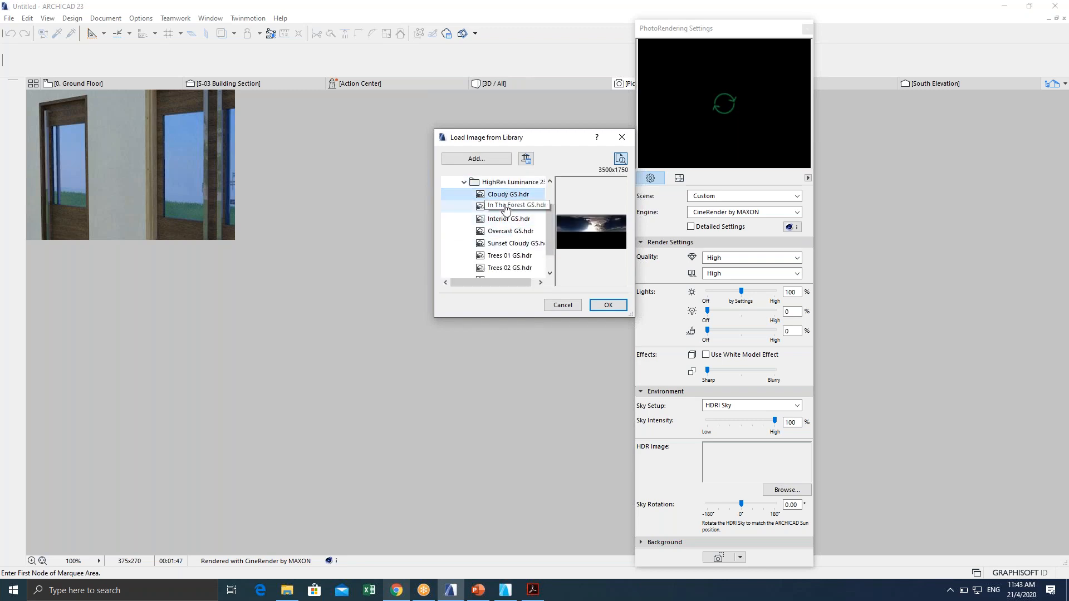
# Load Trees 01 GS.hdr as the HDR sky image and render the same view of the doors.
pyautogui.click(505, 207)
pyautogui.click(510, 218)
pyautogui.click(513, 232)
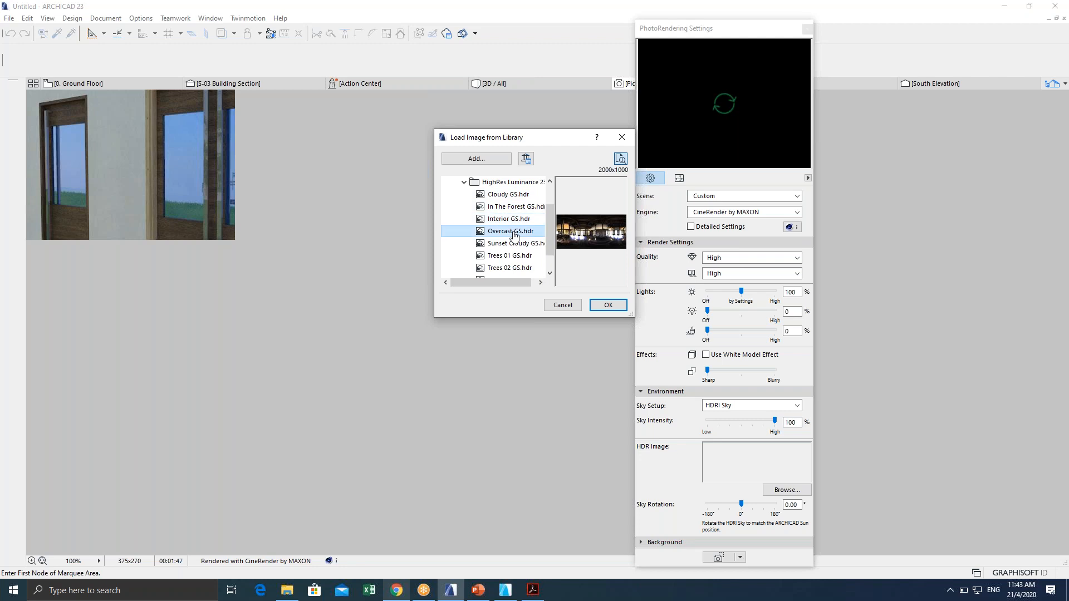
pyautogui.click(514, 244)
pyautogui.scroll(-1, 513, 247)
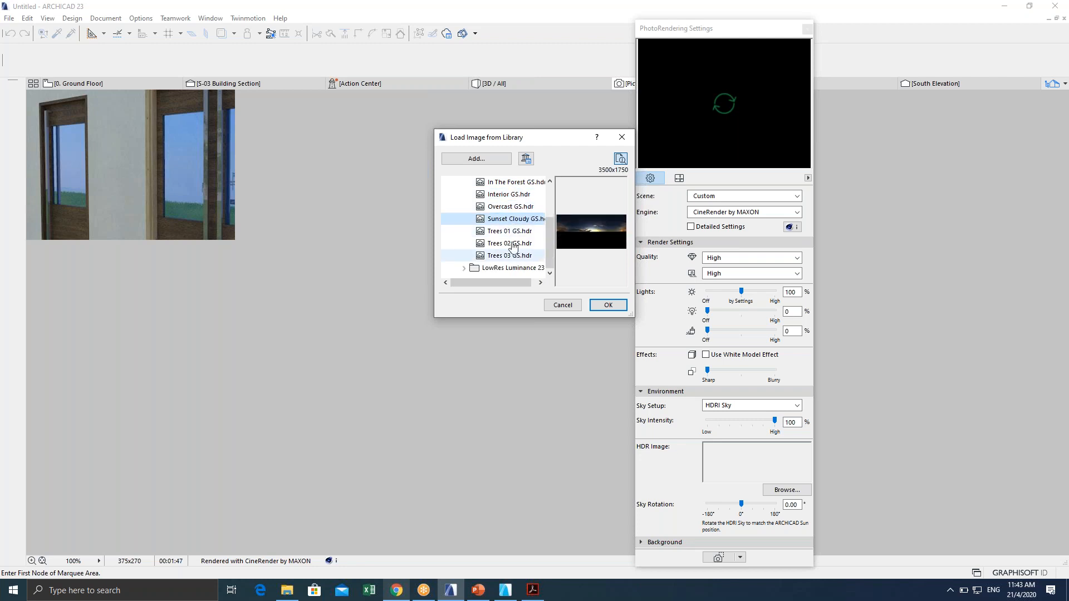
pyautogui.click(510, 231)
pyautogui.click(513, 244)
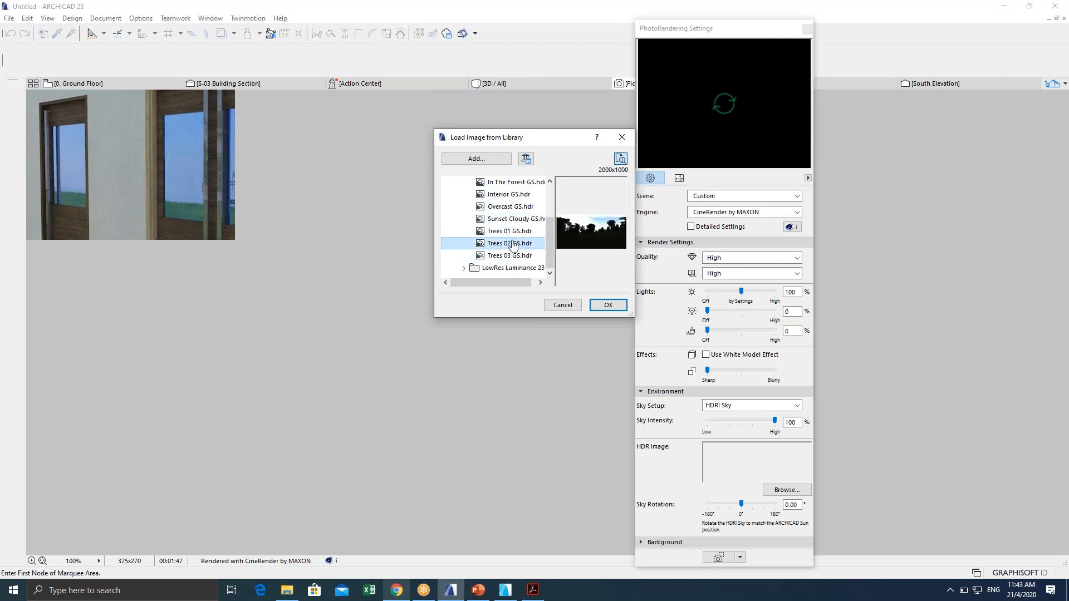
pyautogui.press('Up')
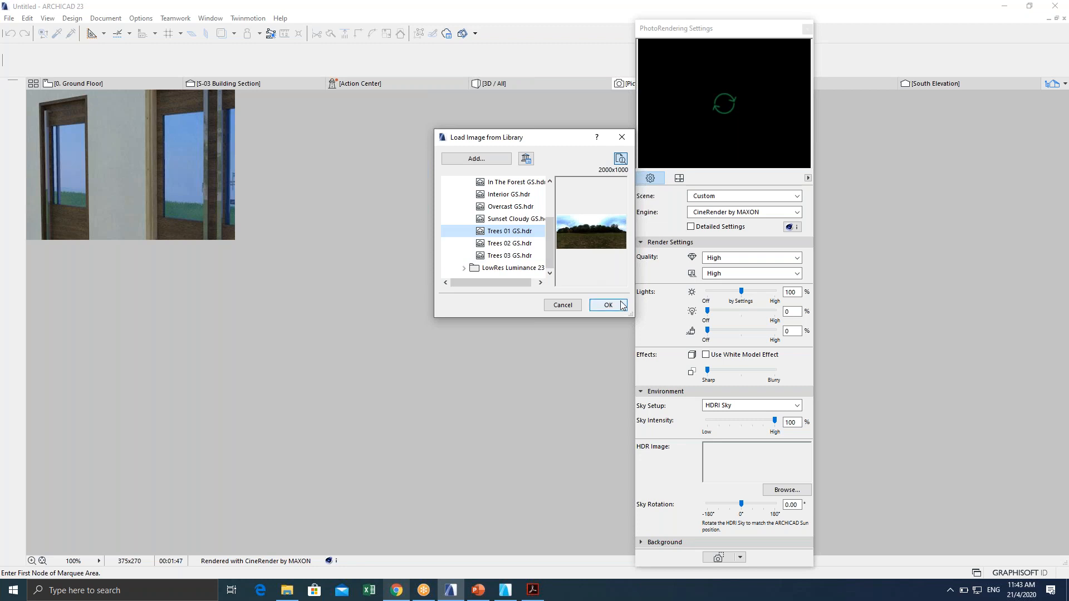
pyautogui.click(601, 303)
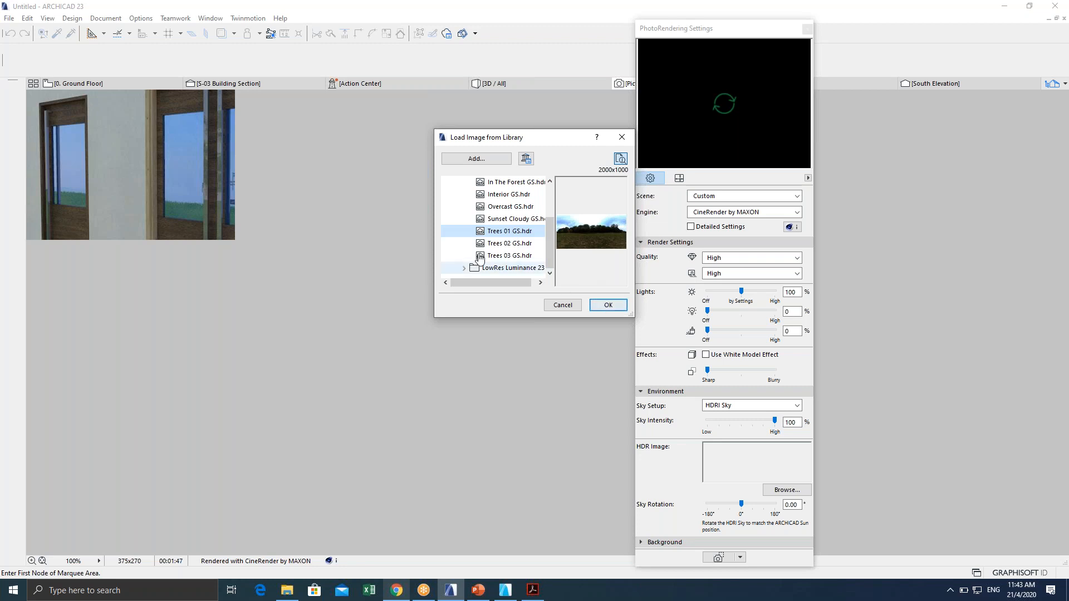
pyautogui.click(606, 305)
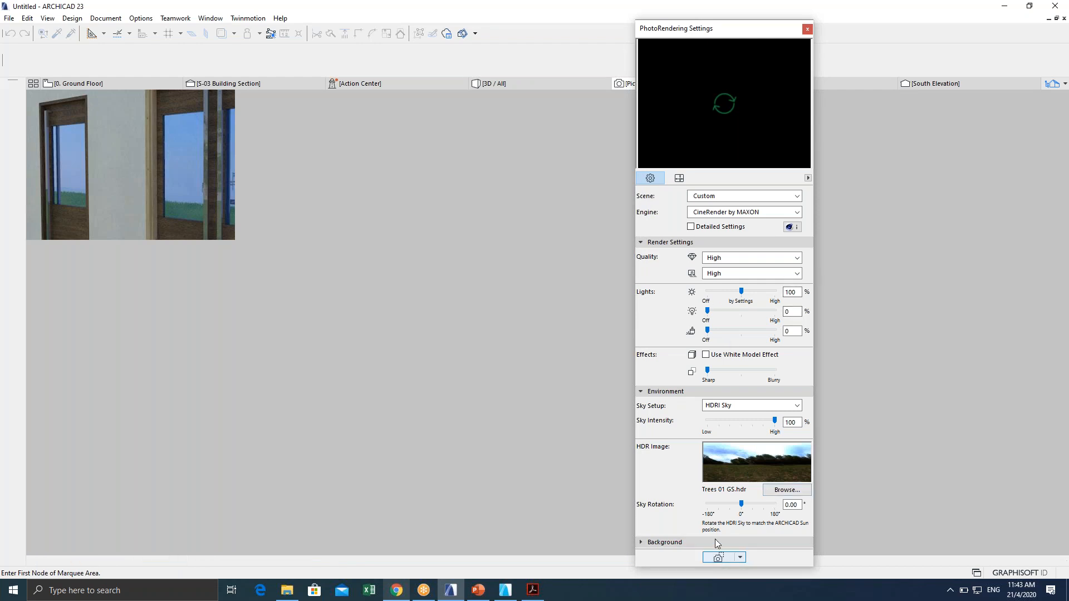
pyautogui.click(719, 558)
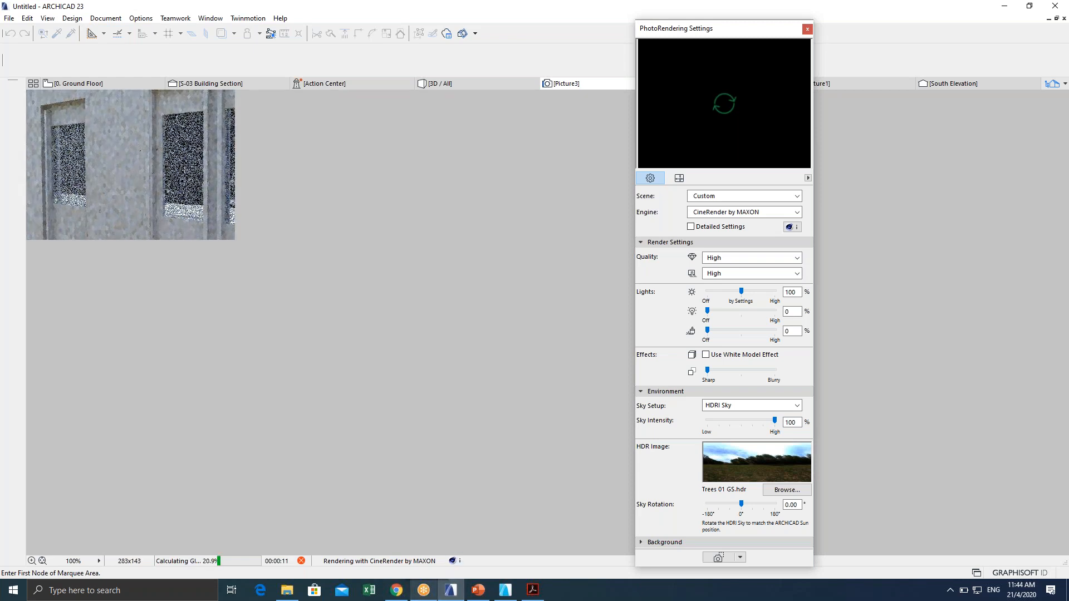
# Switch to Chrome, search the web for architizer in a new tab, and open the Architizer site.
pyautogui.click(396, 591)
pyautogui.click(417, 9)
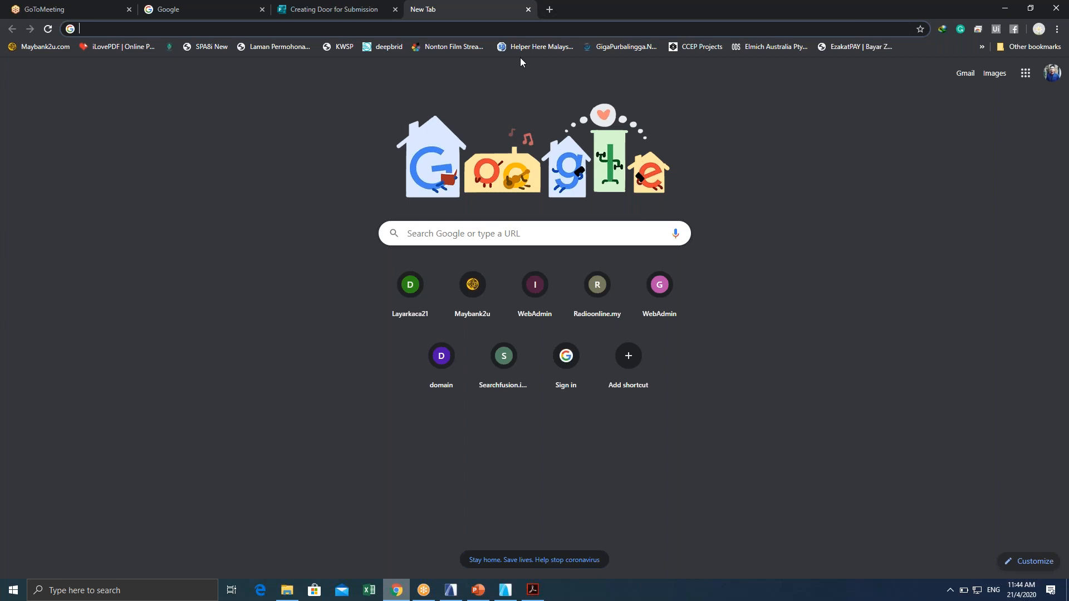
pyautogui.write('architi')
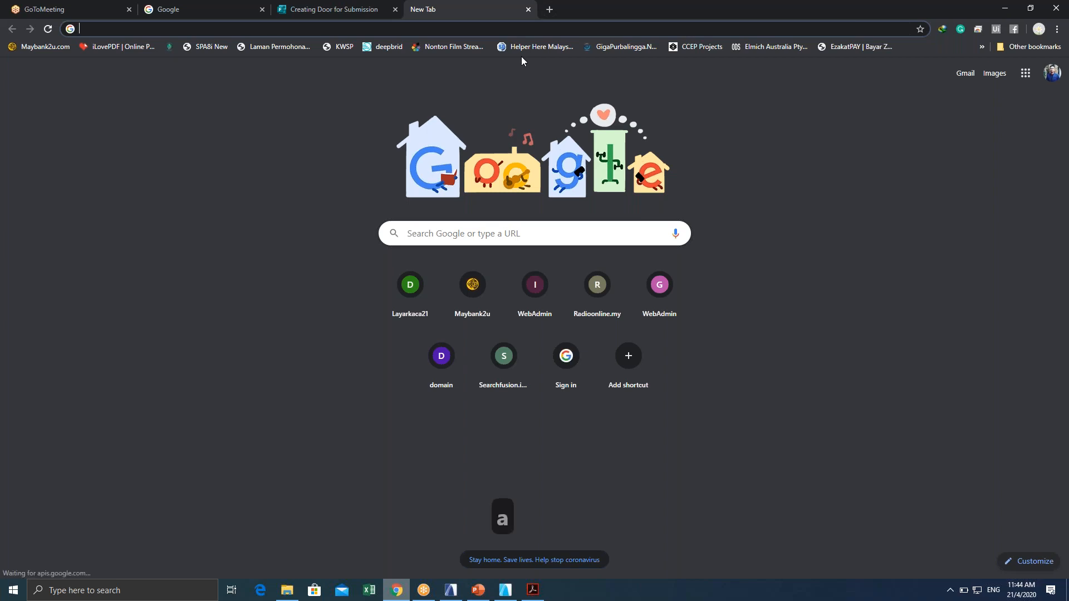
pyautogui.write('zer')
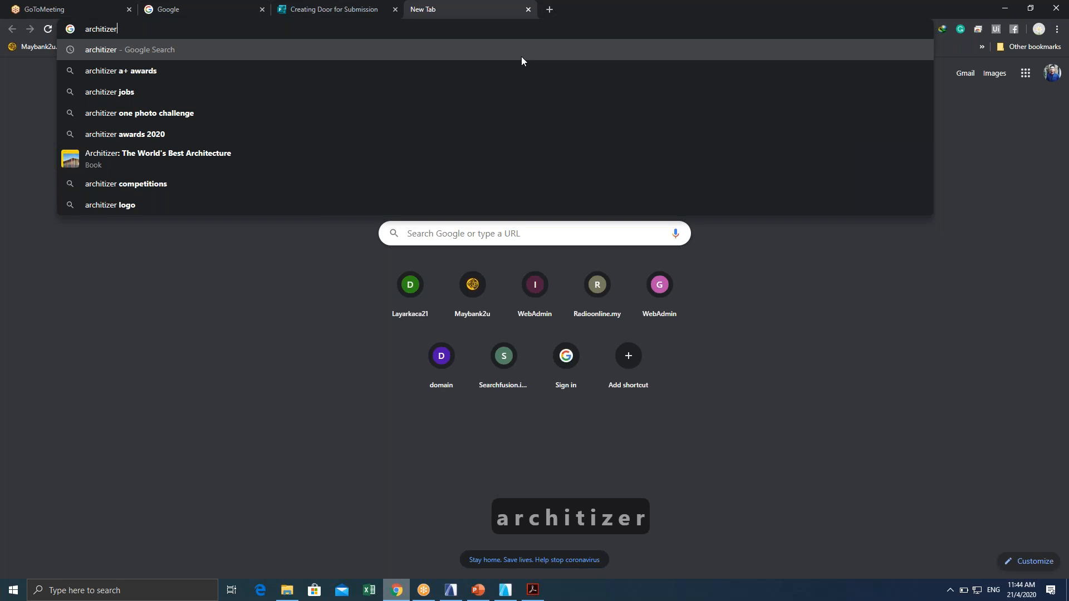
pyautogui.press('Return')
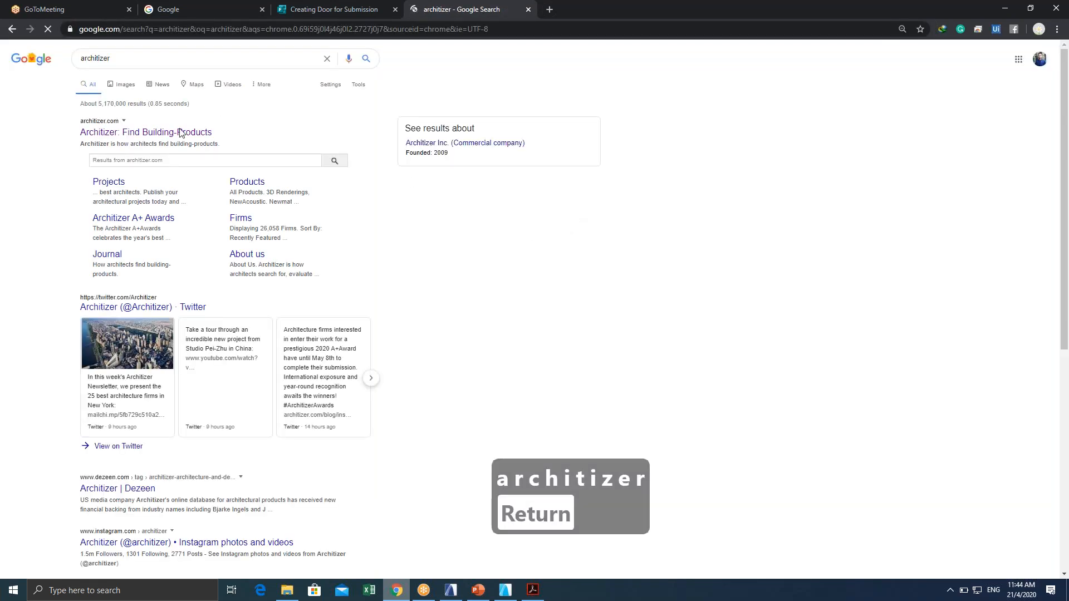
pyautogui.click(160, 137)
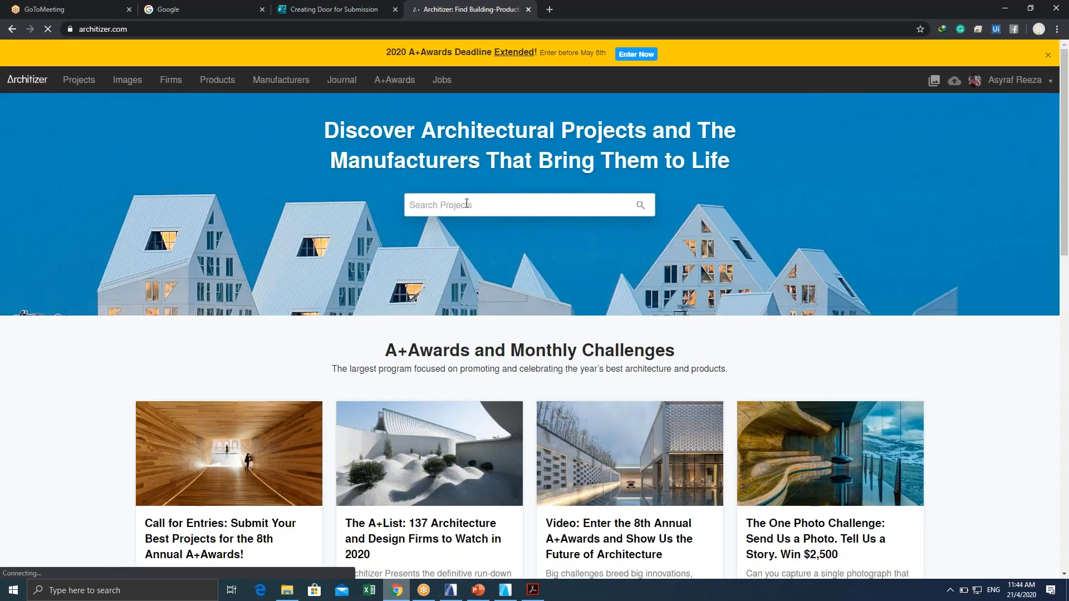
# Search Architizer's projects for the presenter's architecture studio by name.
pyautogui.click(466, 204)
pyautogui.write('a')
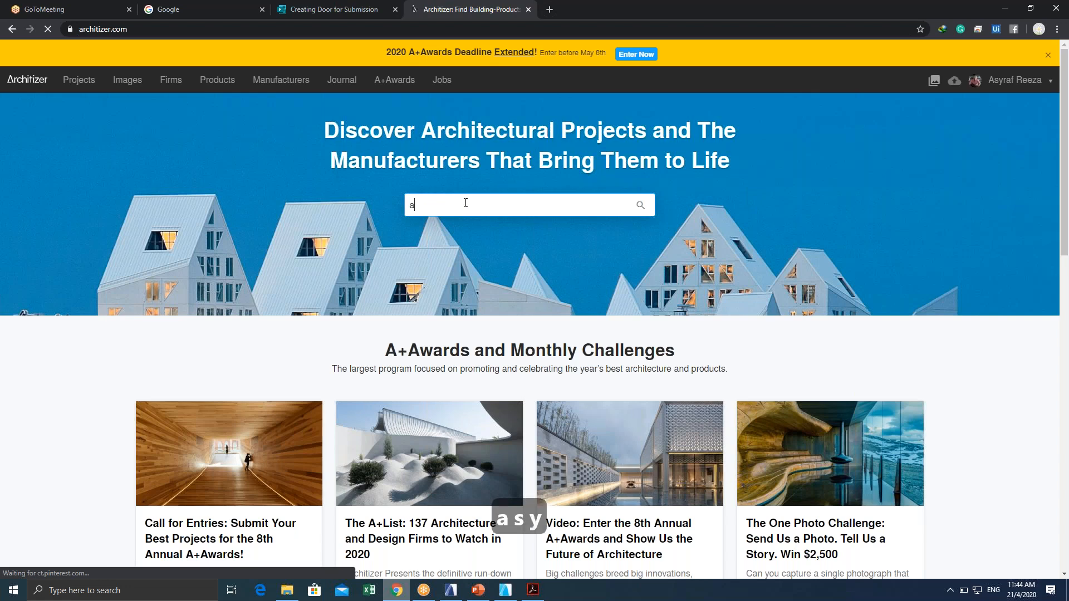
pyautogui.write('syraf reeza studio')
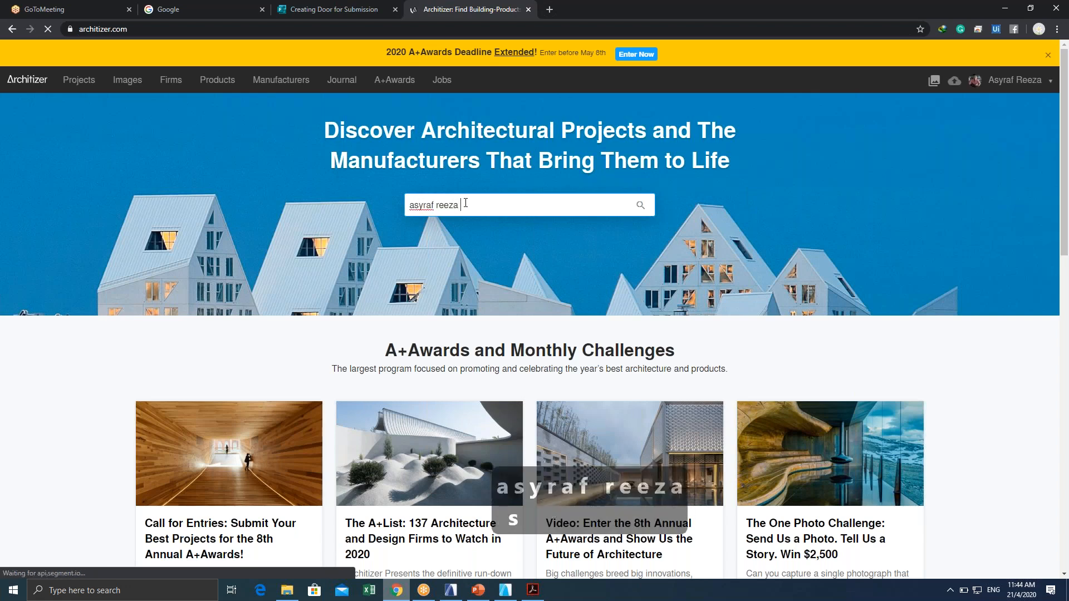
pyautogui.press('Return')
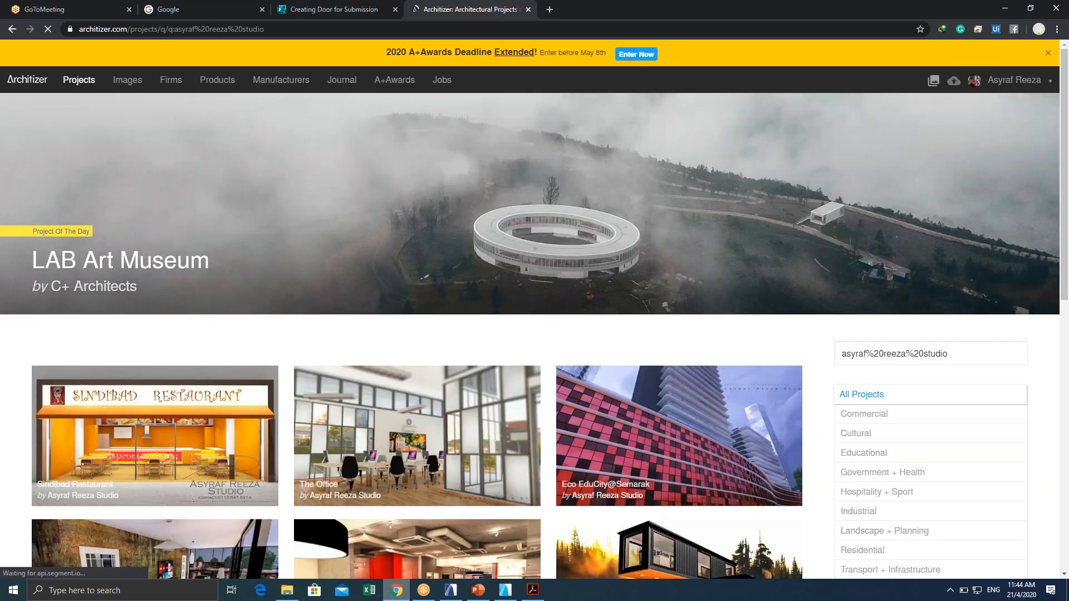
# Open the Eco EduCity@Semarak project and examine its rendered images and project details.
pyautogui.scroll(-2, 535, 422)
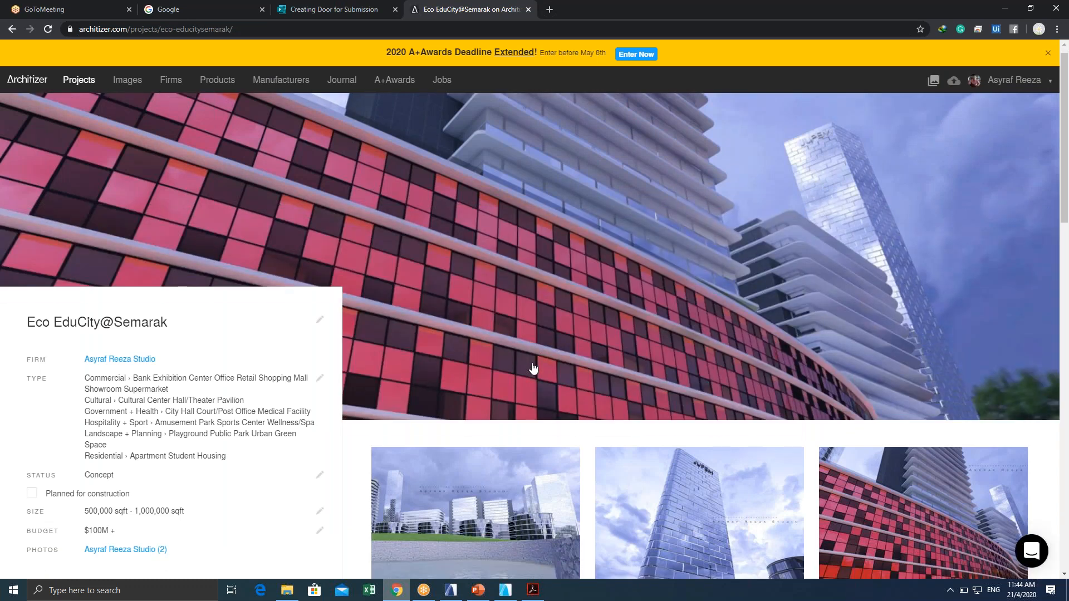
pyautogui.scroll(-10, 533, 368)
pyautogui.scroll(4, 592, 322)
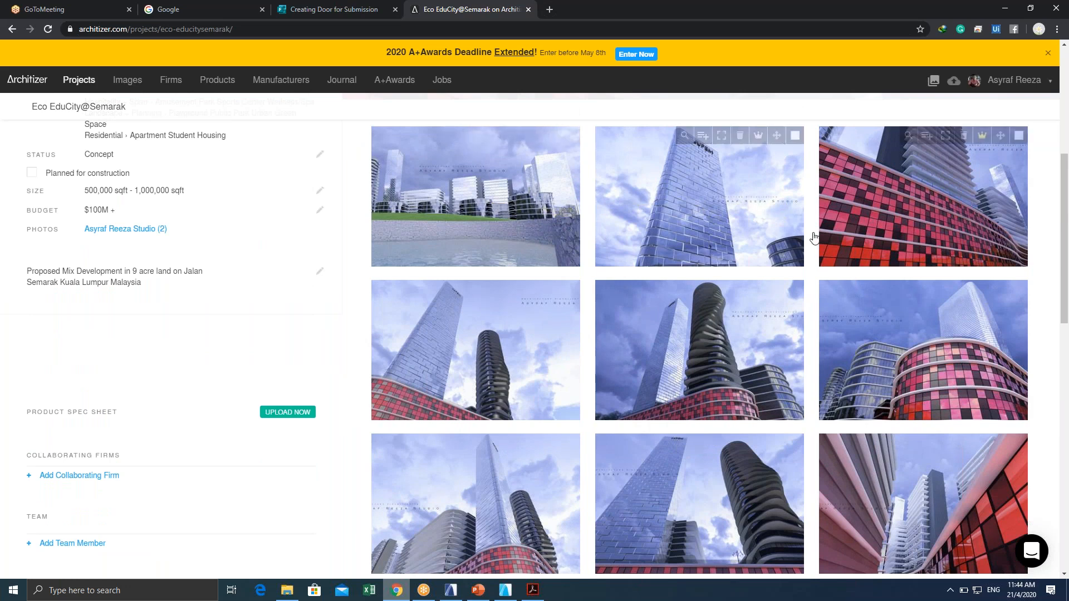
pyautogui.scroll(-4, 646, 293)
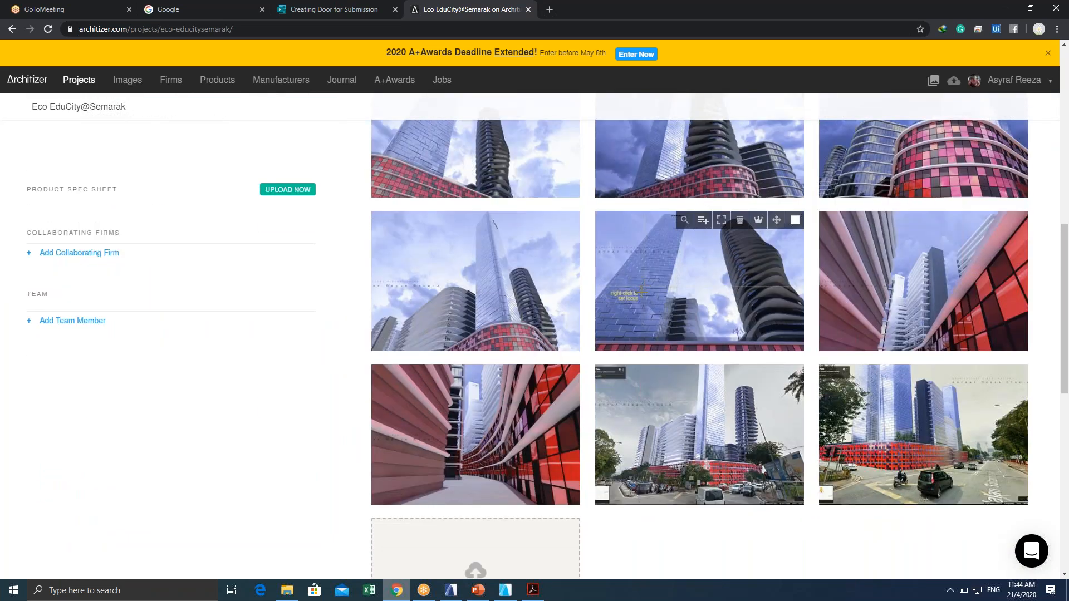
pyautogui.scroll(-8, 641, 293)
pyautogui.scroll(12, 635, 294)
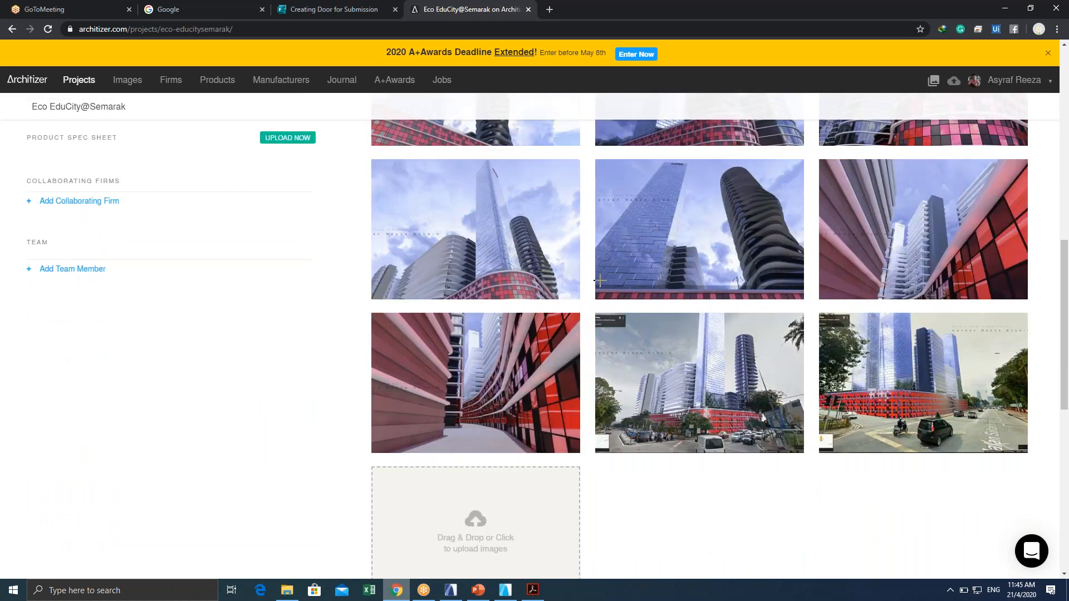
pyautogui.scroll(-8, 206, 398)
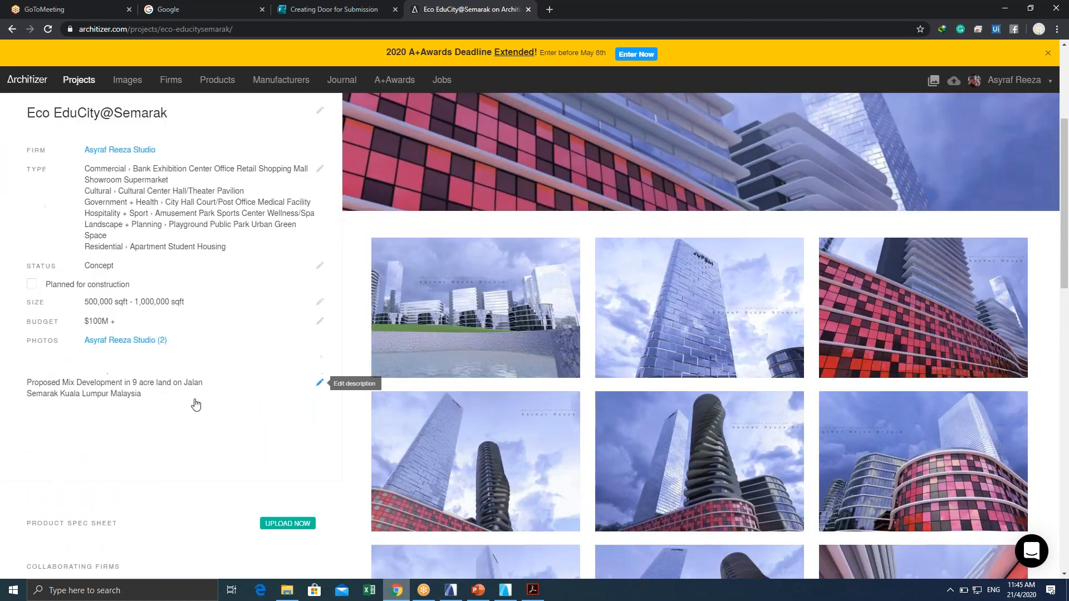
pyautogui.scroll(8, 199, 400)
pyautogui.scroll(3, 317, 360)
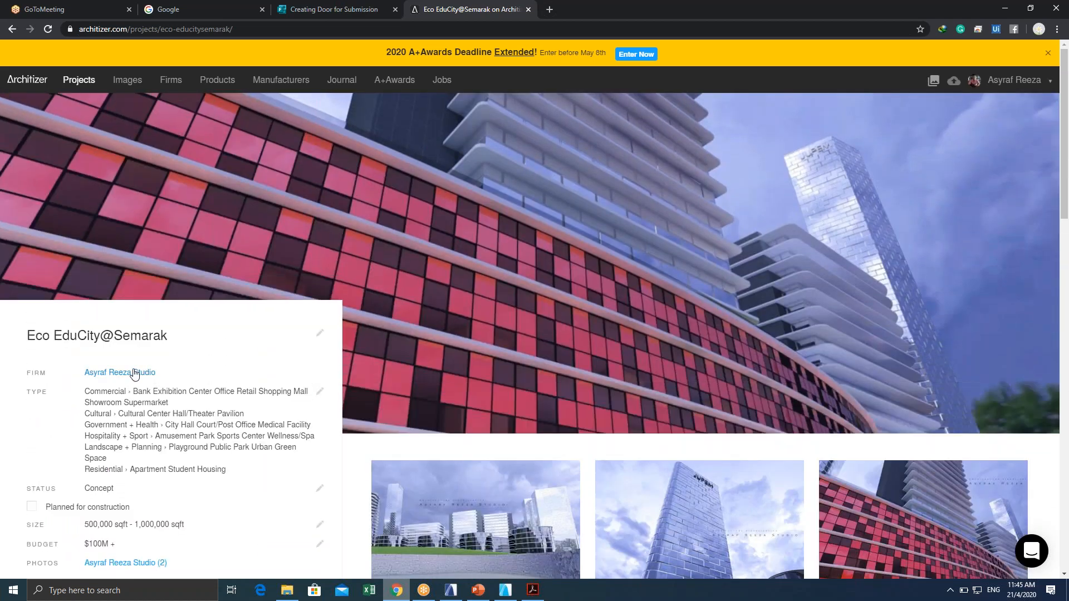
# Open the project firm's profile page and go to its published project The Office.
pyautogui.click(129, 373)
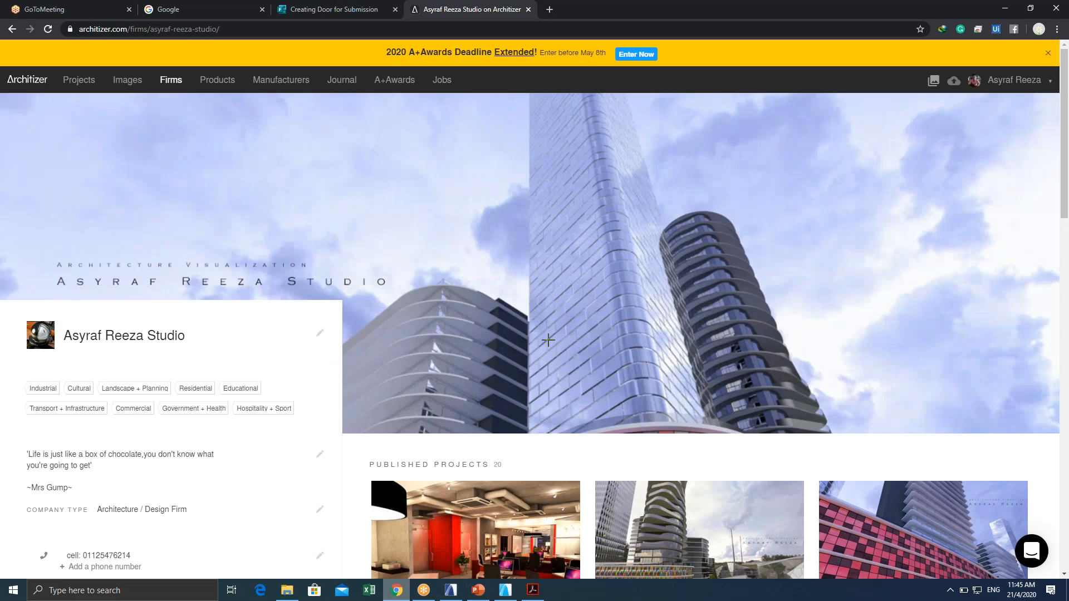
pyautogui.scroll(-6, 549, 340)
pyautogui.click(636, 359)
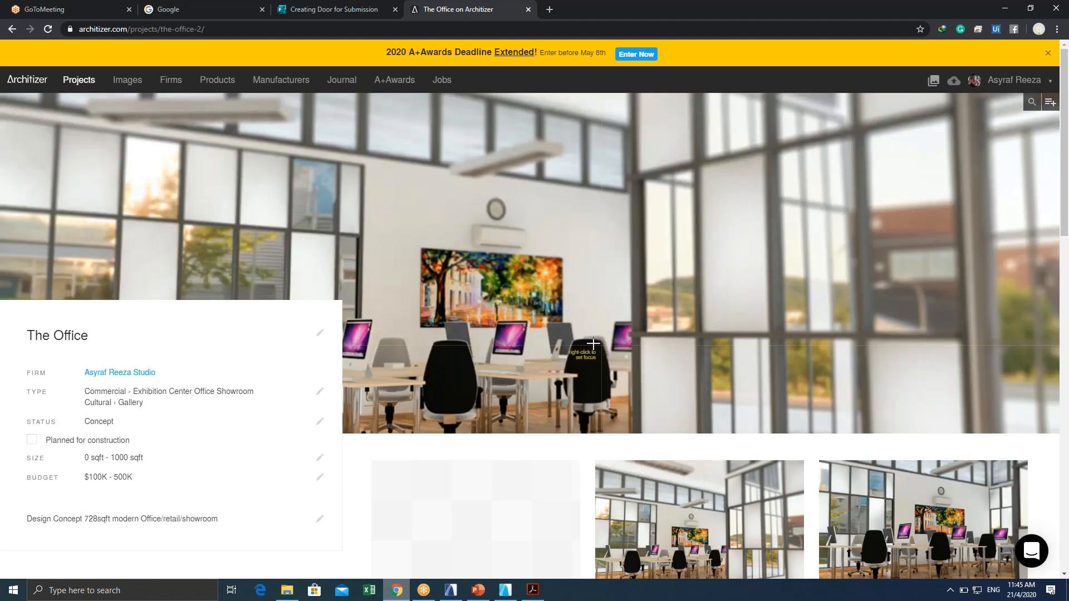
# Open the interior rendering with the row of desks and black office chair in The Office gallery and examine it.
pyautogui.scroll(-6, 592, 340)
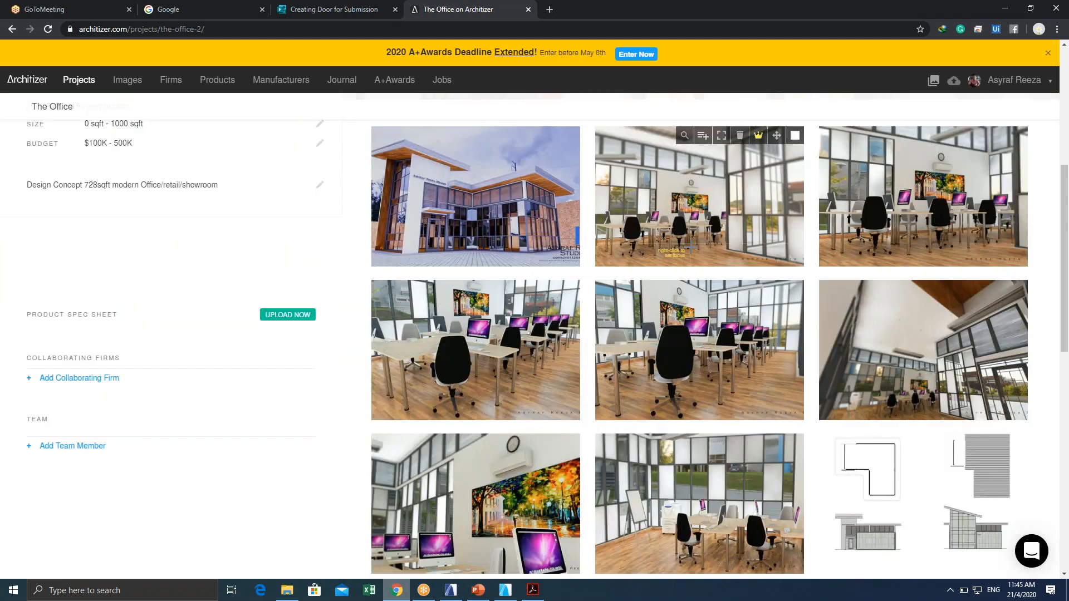
pyautogui.click(675, 341)
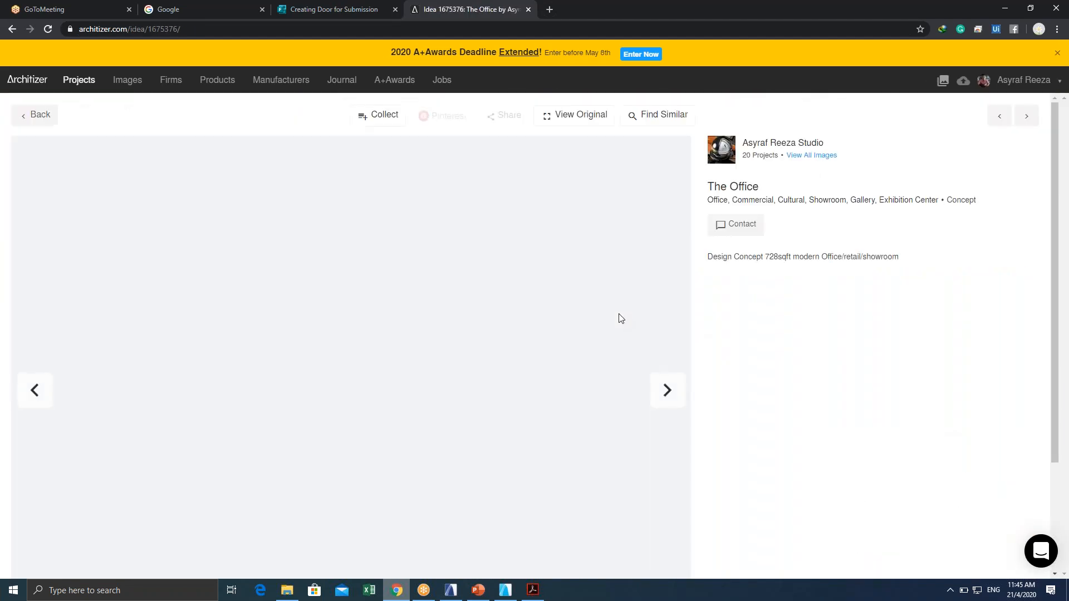
pyautogui.scroll(-2, 557, 325)
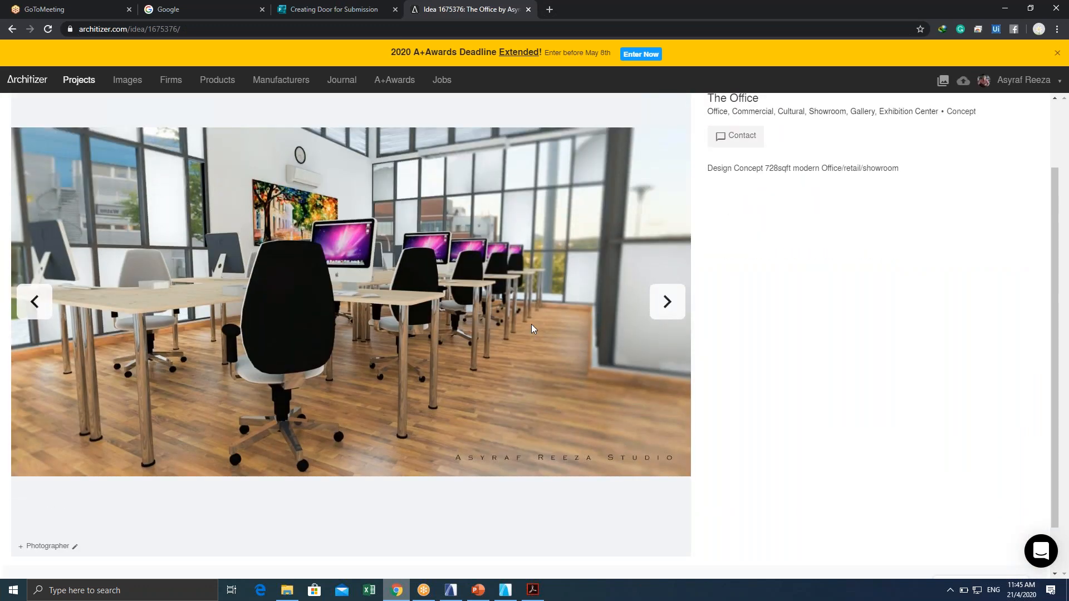
pyautogui.scroll(1, 531, 328)
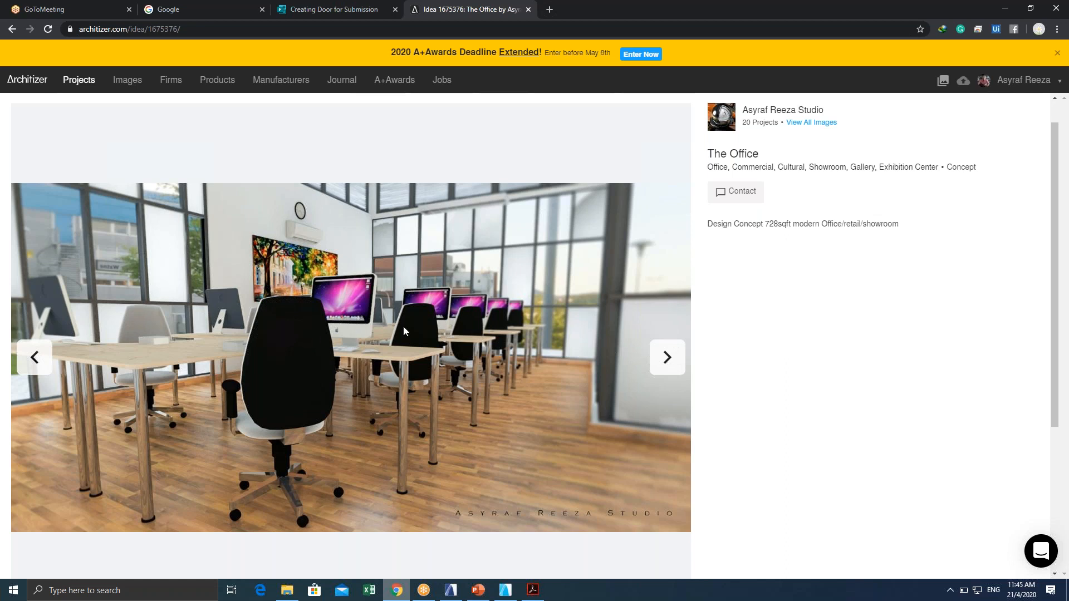
# Return to the firm's profile page and open its Office Cabin project to view the gallery.
pyautogui.click(11, 29)
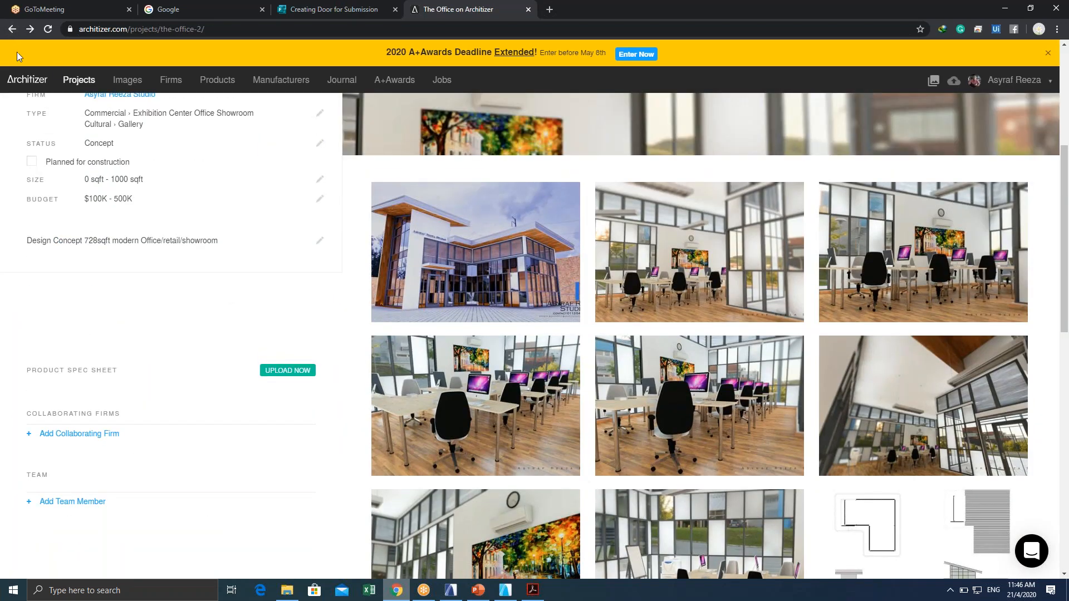
pyautogui.click(12, 29)
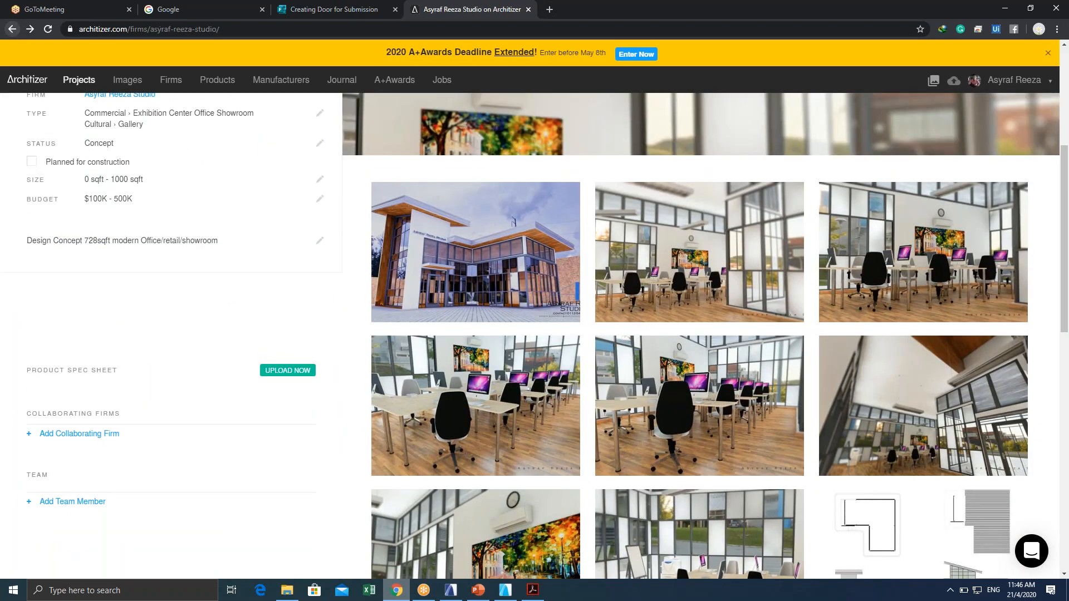
pyautogui.scroll(-5, 594, 326)
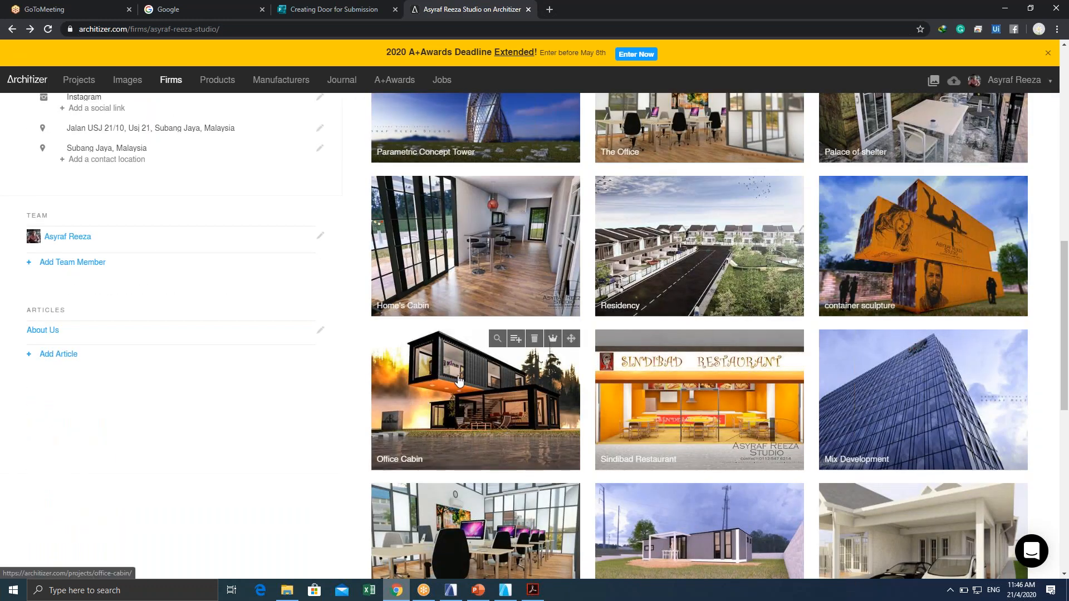
pyautogui.click(493, 403)
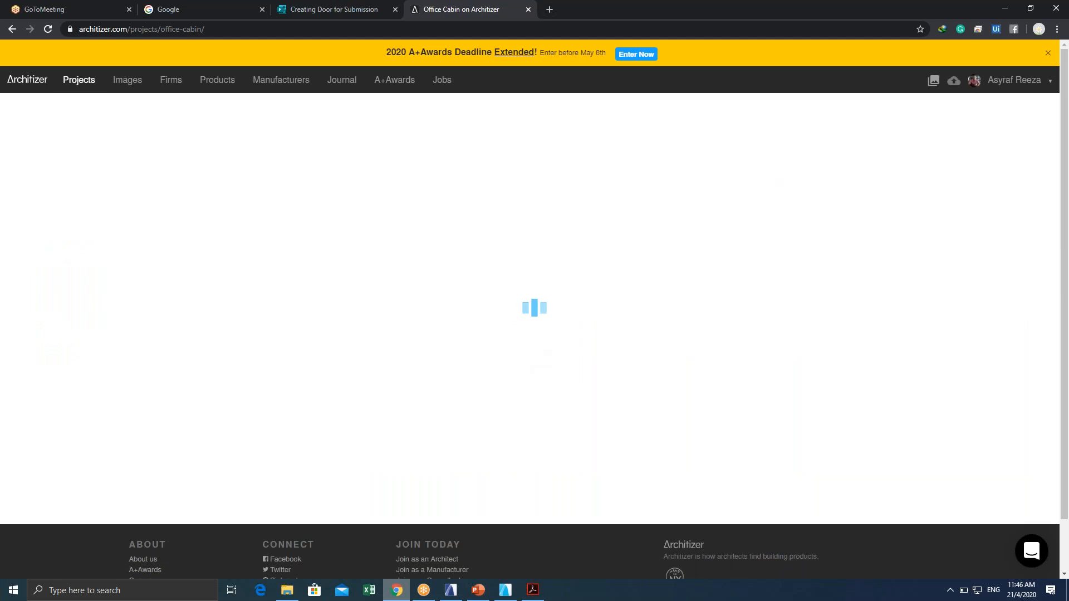
pyautogui.scroll(-4, 555, 395)
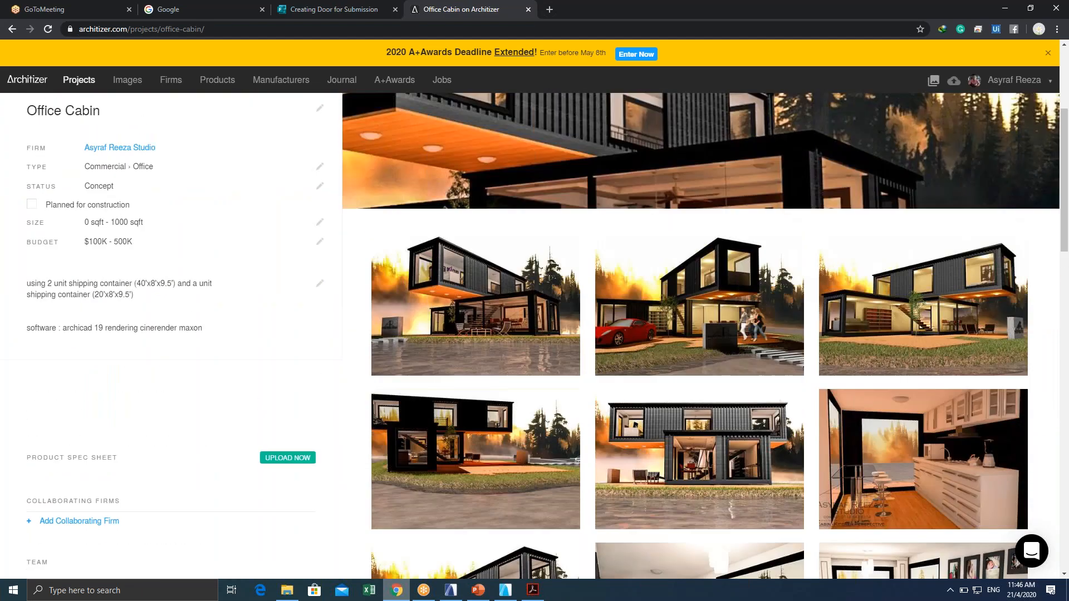
# Open the first exterior rendering of the Office Cabin and examine its sunset background, lighting and water reflections.
pyautogui.moveTo(495, 326)
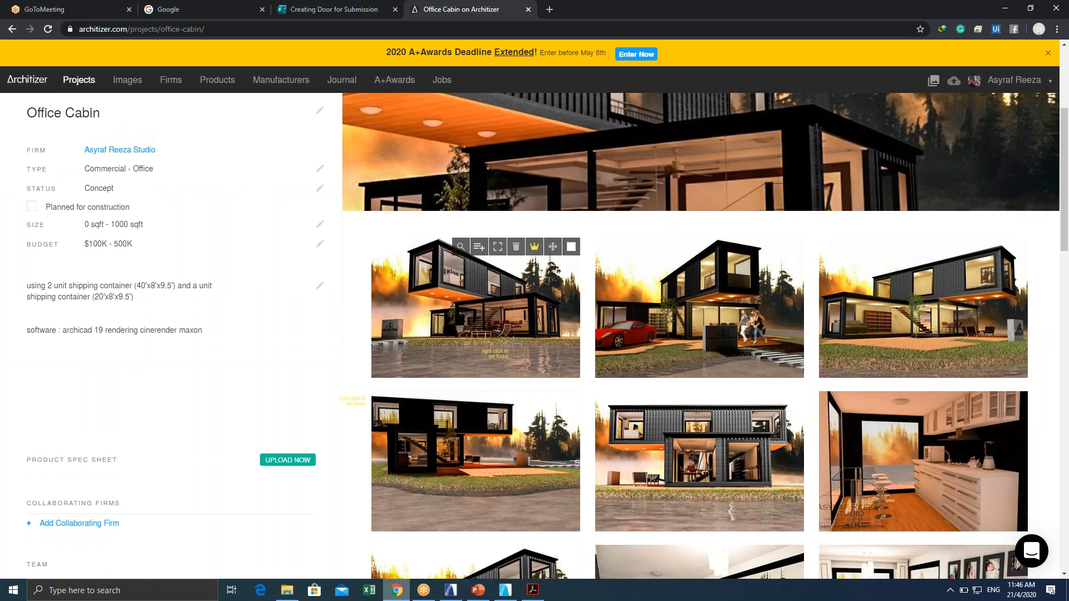
pyautogui.click(498, 325)
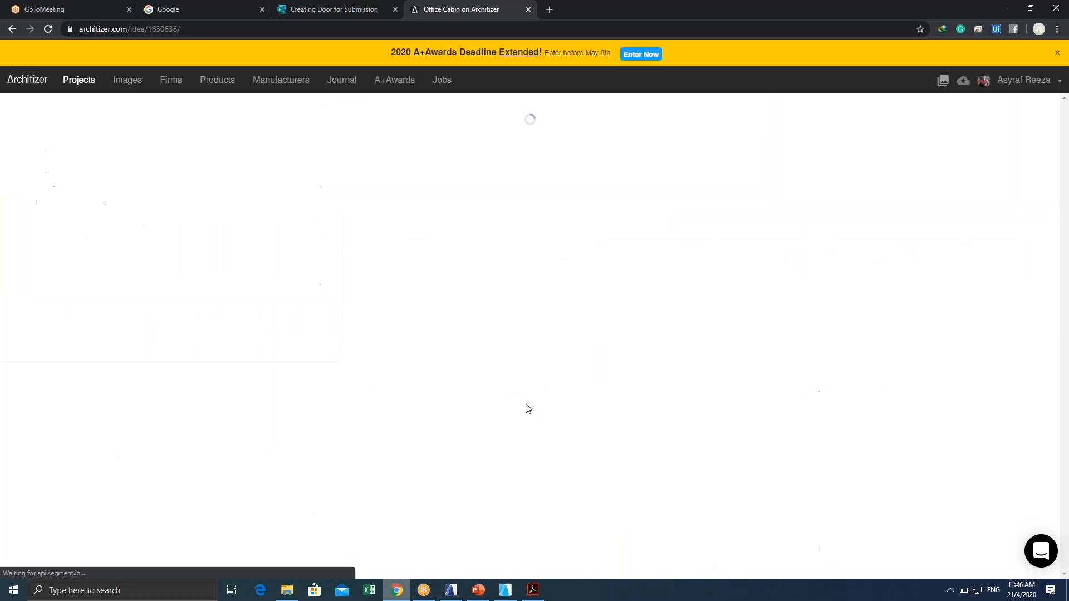
pyautogui.scroll(-3, 544, 373)
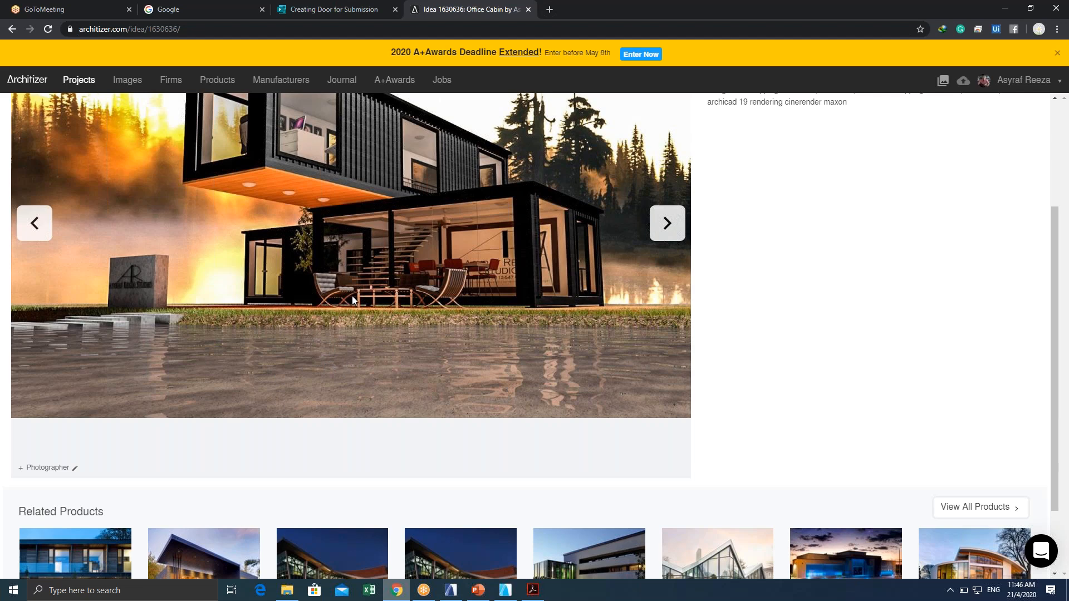
pyautogui.scroll(1, 357, 334)
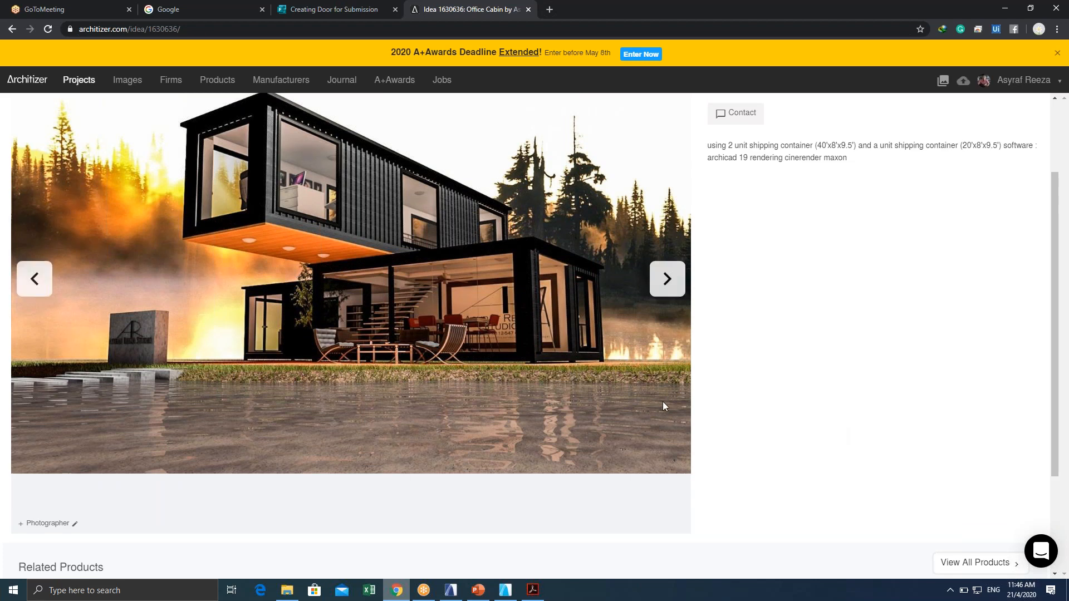
pyautogui.scroll(2, 544, 382)
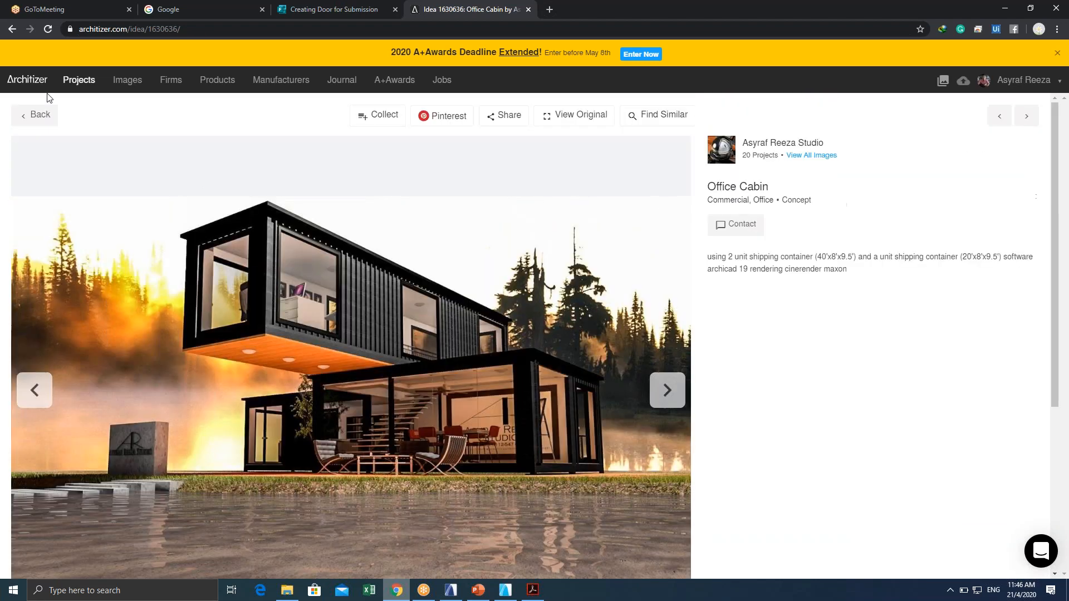
pyautogui.scroll(-3, 396, 331)
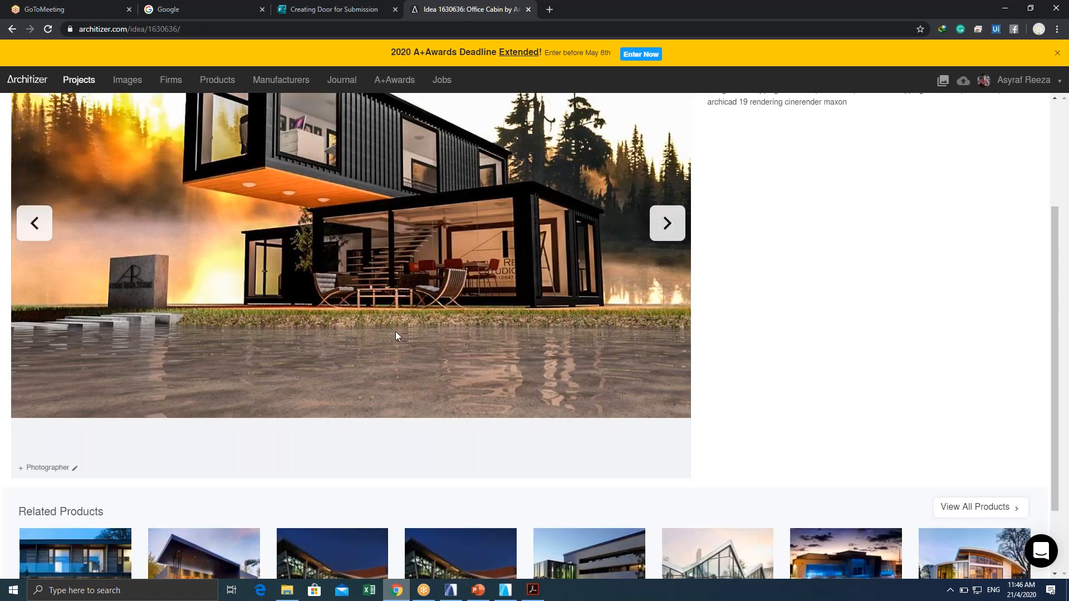
pyautogui.scroll(-1, 395, 332)
pyautogui.scroll(4, 399, 313)
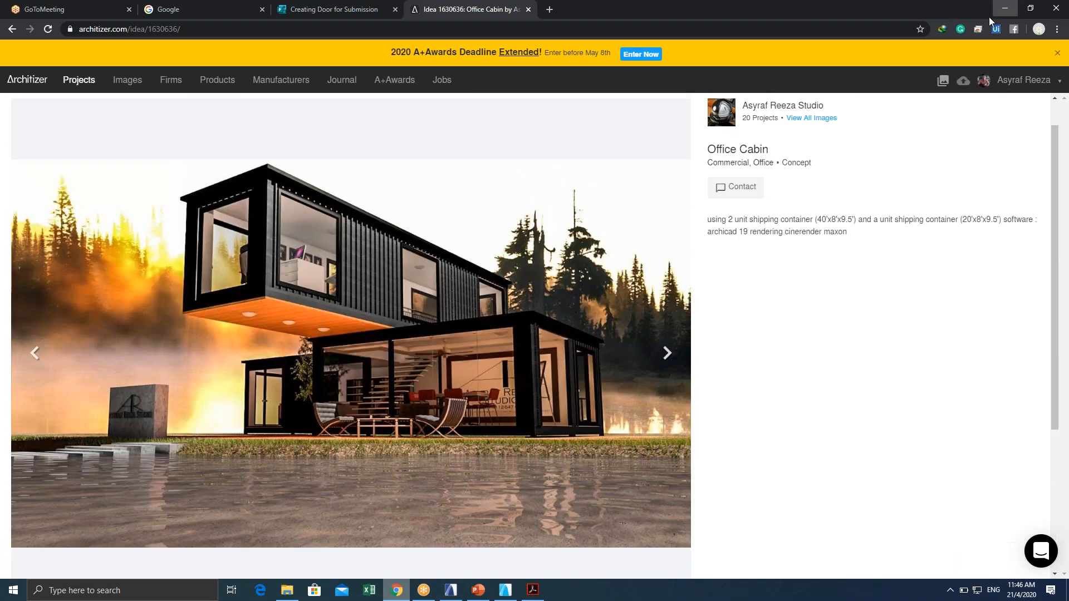
# Switch to ARCHICAD, open the Surfaces settings and look through the list of available surfaces, keeping Stucco - Yellow Rough.
pyautogui.click(1004, 9)
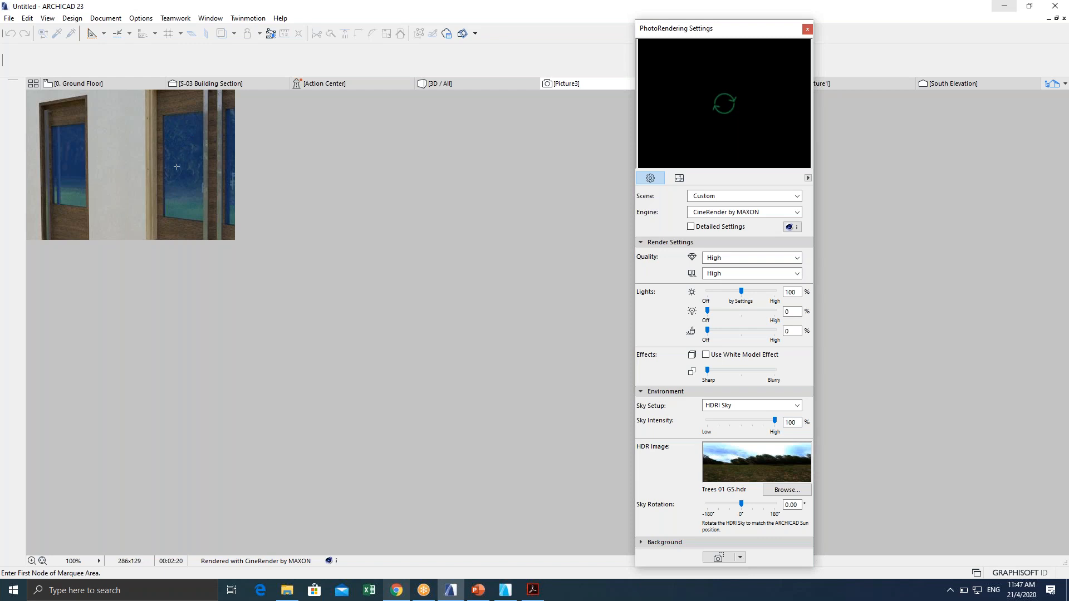
pyautogui.click(153, 22)
pyautogui.click(171, 22)
pyautogui.moveTo(152, 23)
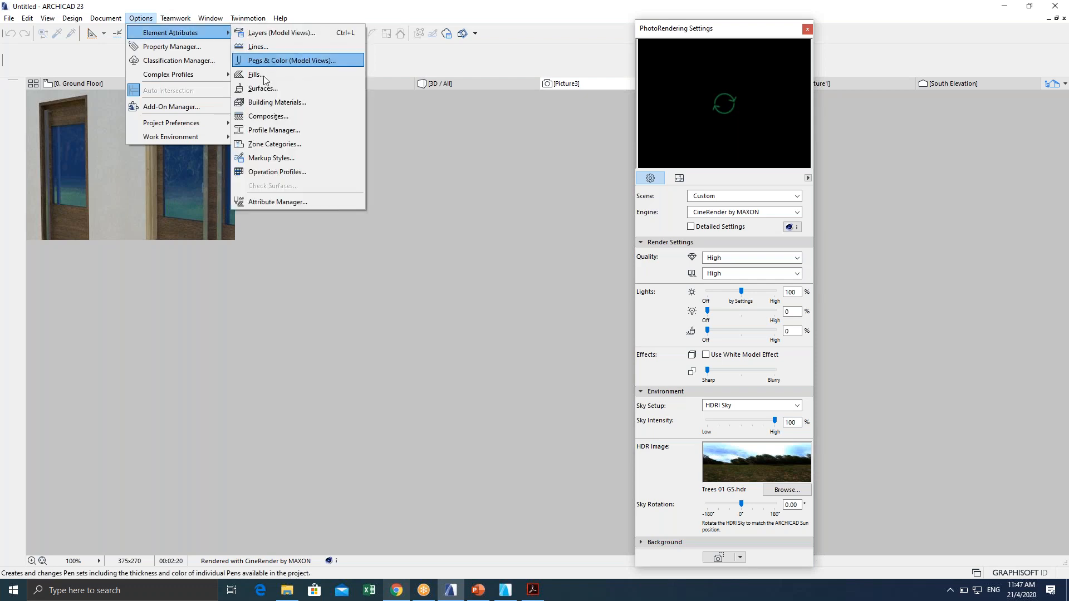
pyautogui.click(264, 87)
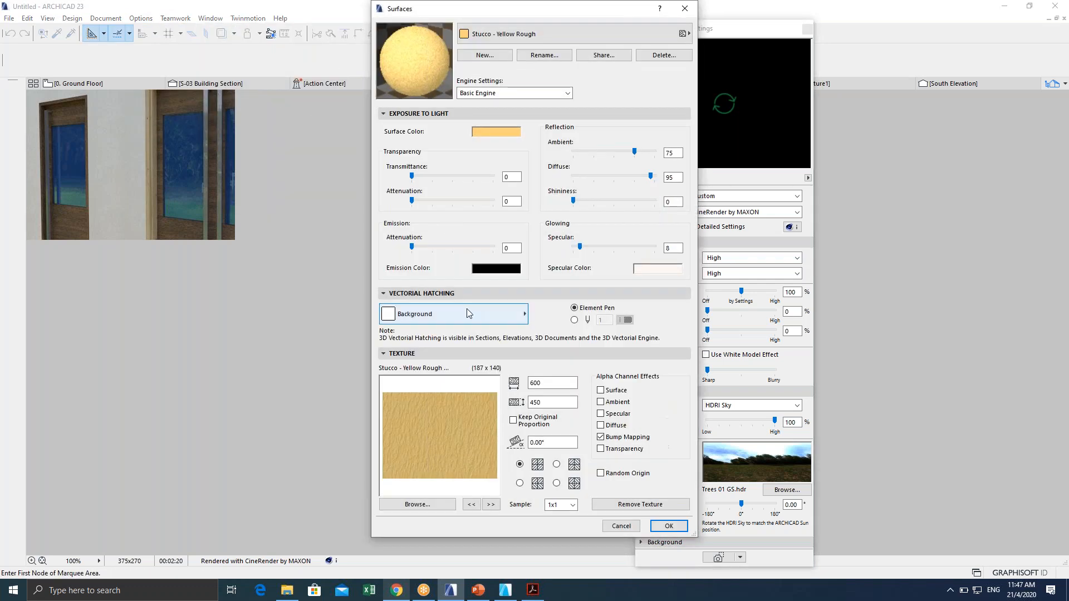
pyautogui.click(486, 37)
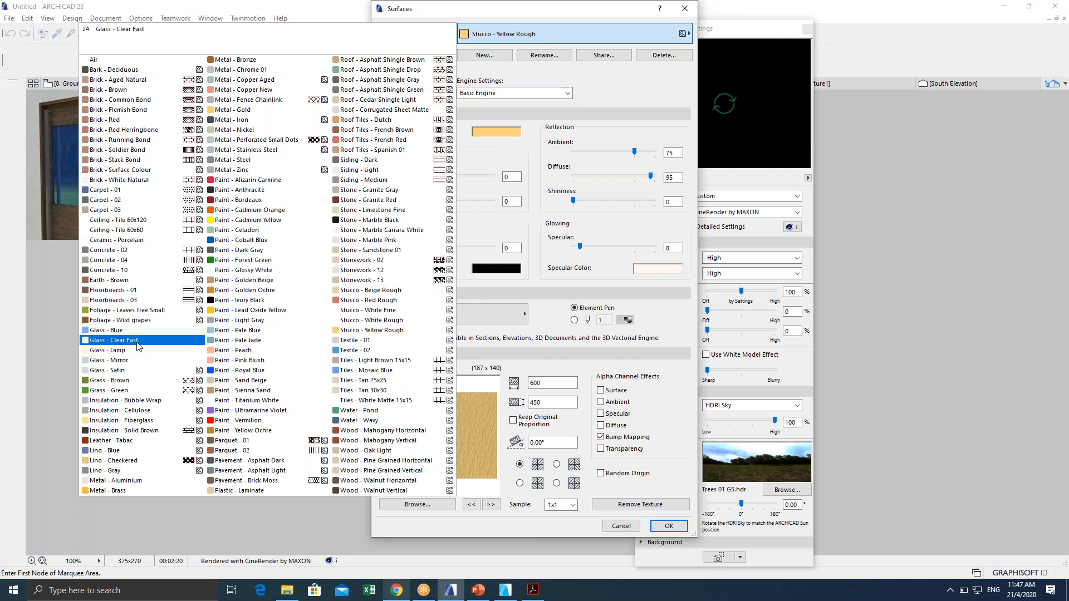
pyautogui.click(369, 330)
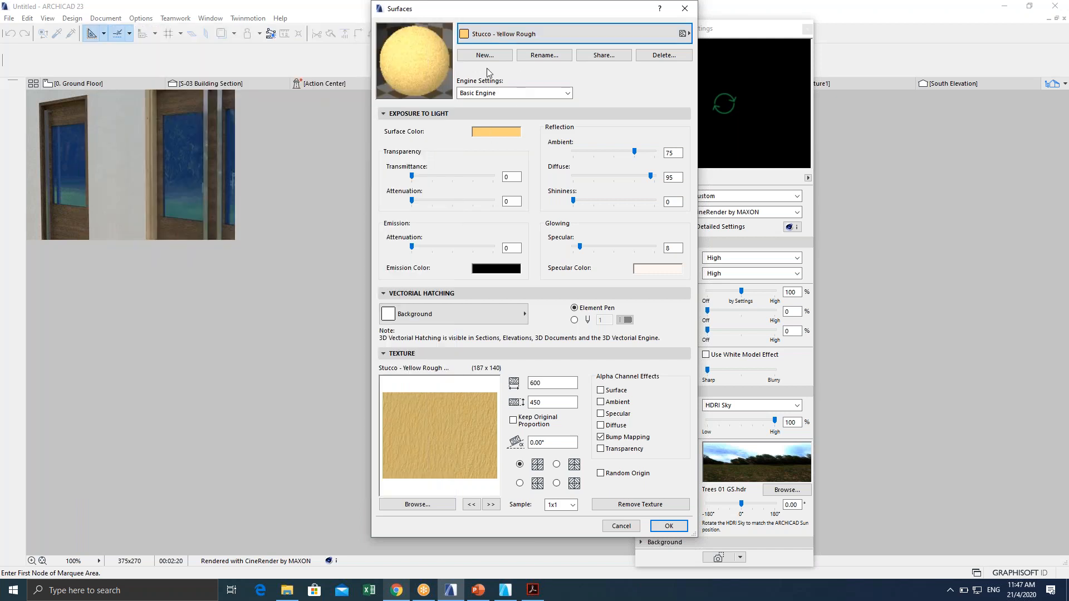
# Search the new-surface catalog for glass, look through the materials including Glass - Clear 19, and leave without creating a surface.
pyautogui.click(485, 56)
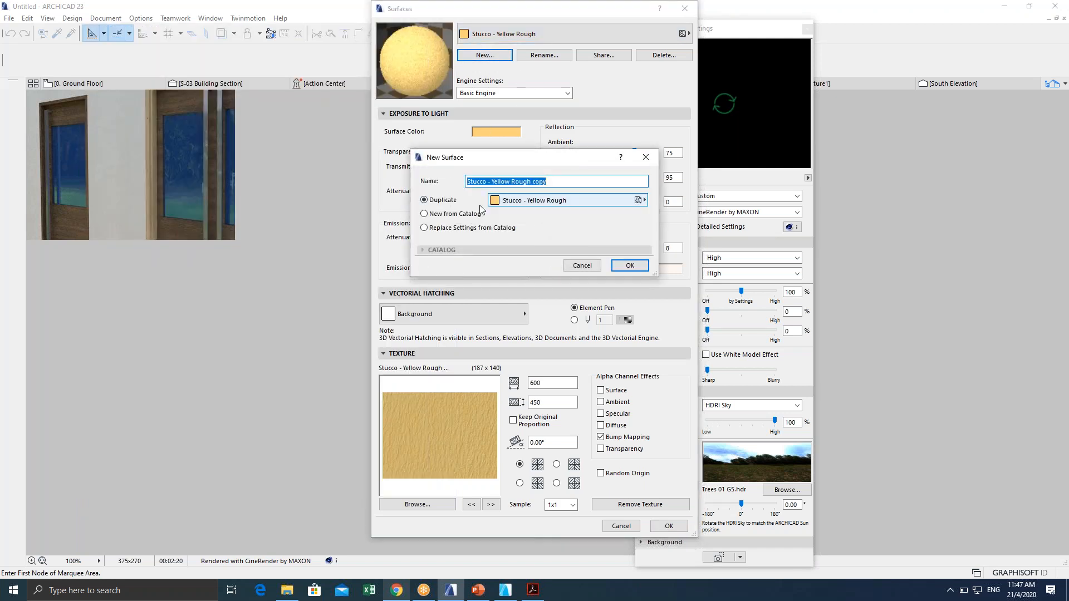
pyautogui.click(445, 215)
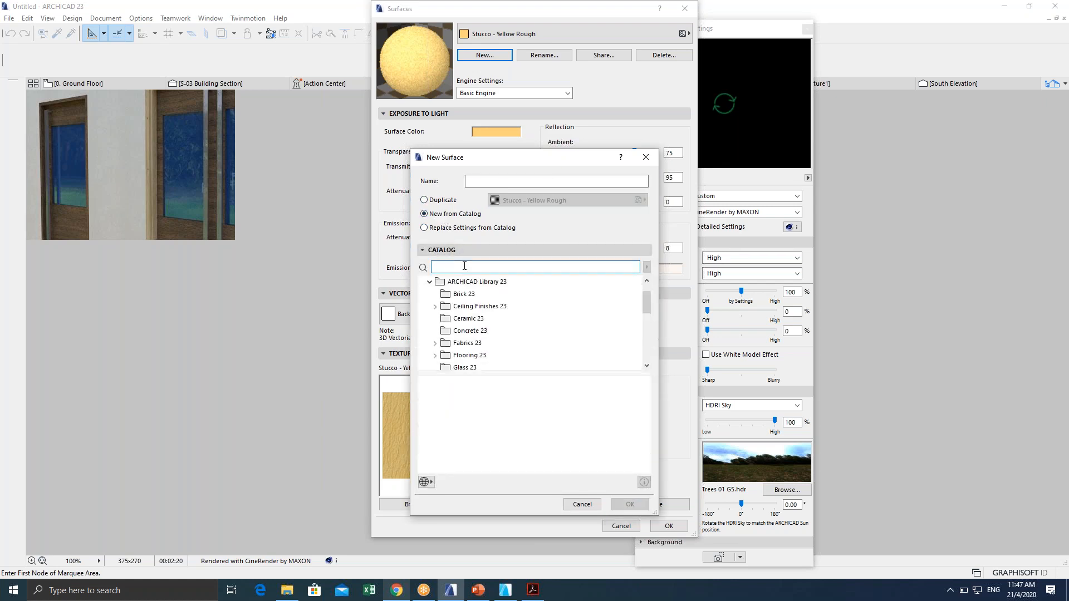
pyautogui.write('glass')
pyautogui.press('Return')
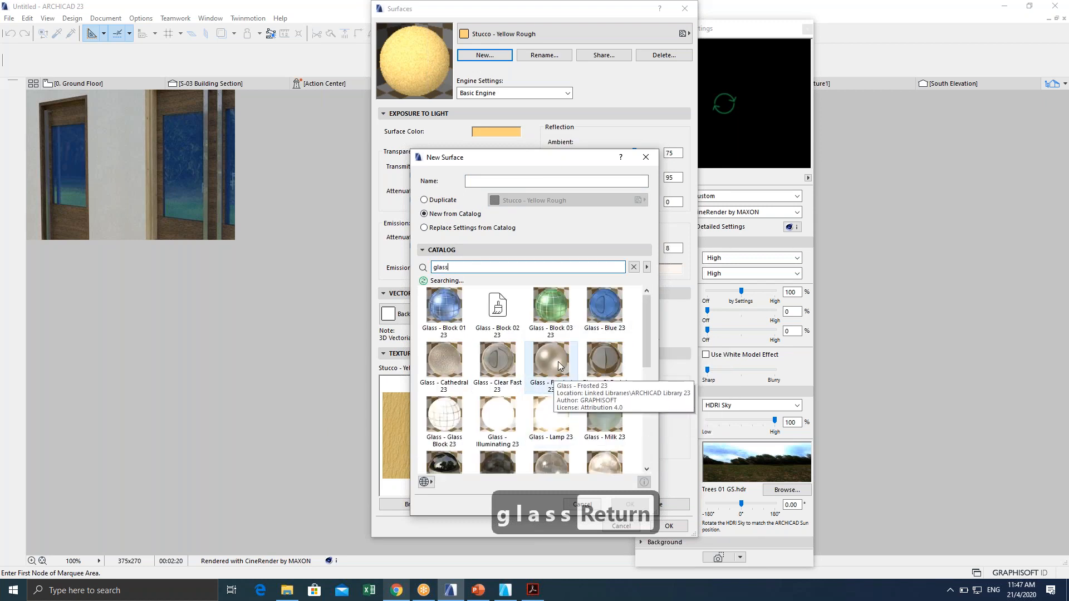
pyautogui.scroll(-1, 571, 420)
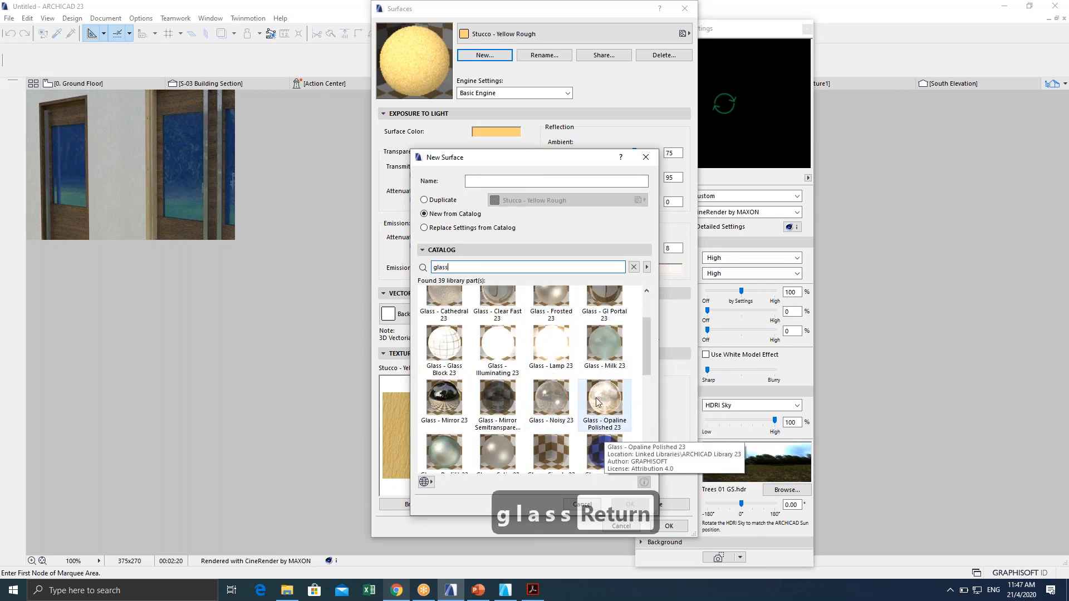
pyautogui.moveTo(648, 349); pyautogui.dragTo(666, 444)
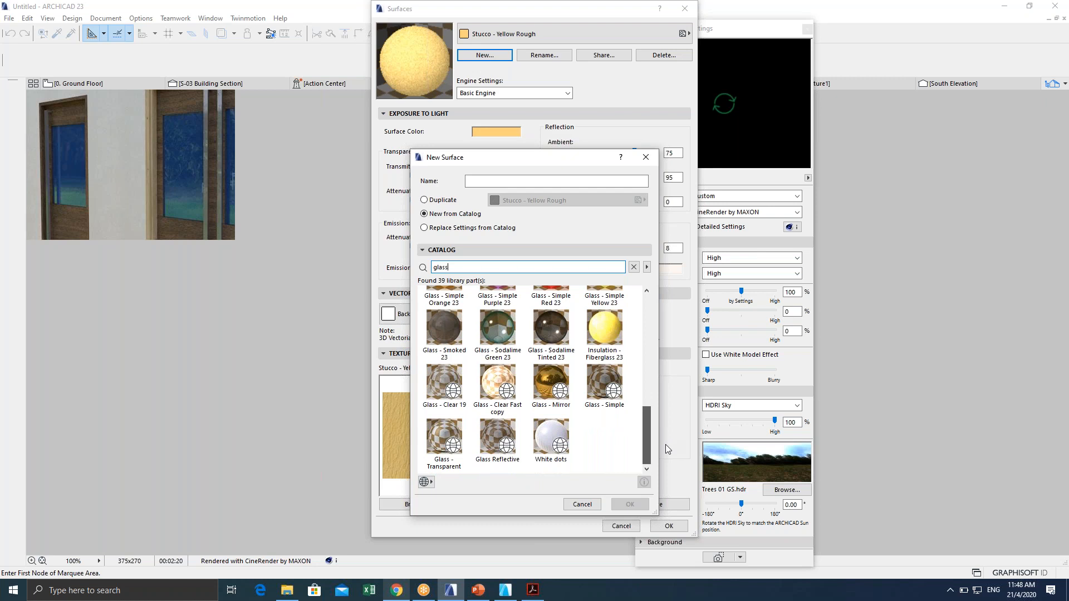
pyautogui.click(437, 402)
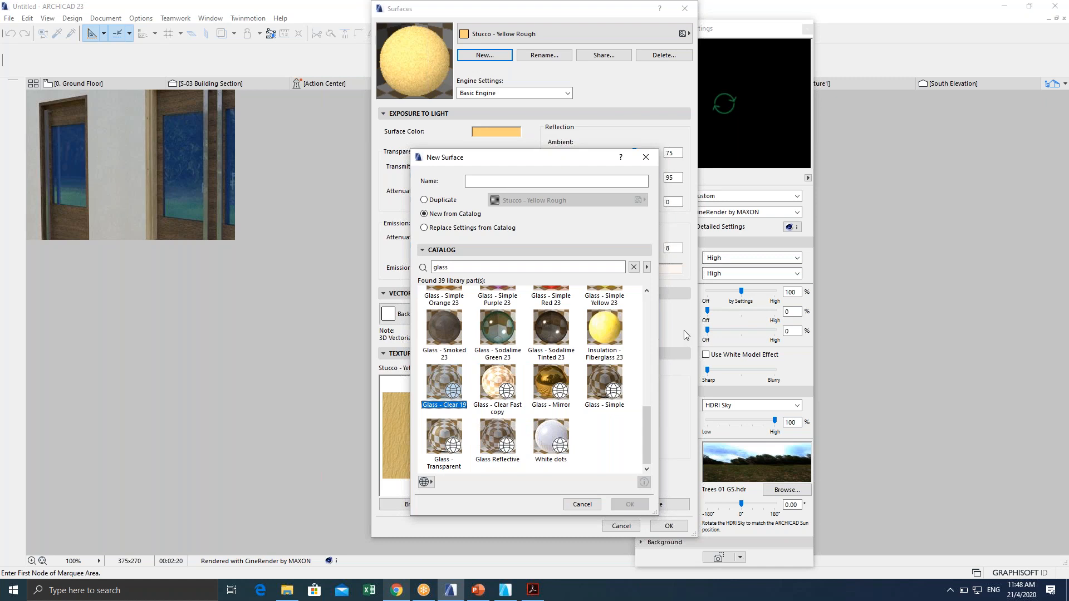
pyautogui.click(583, 504)
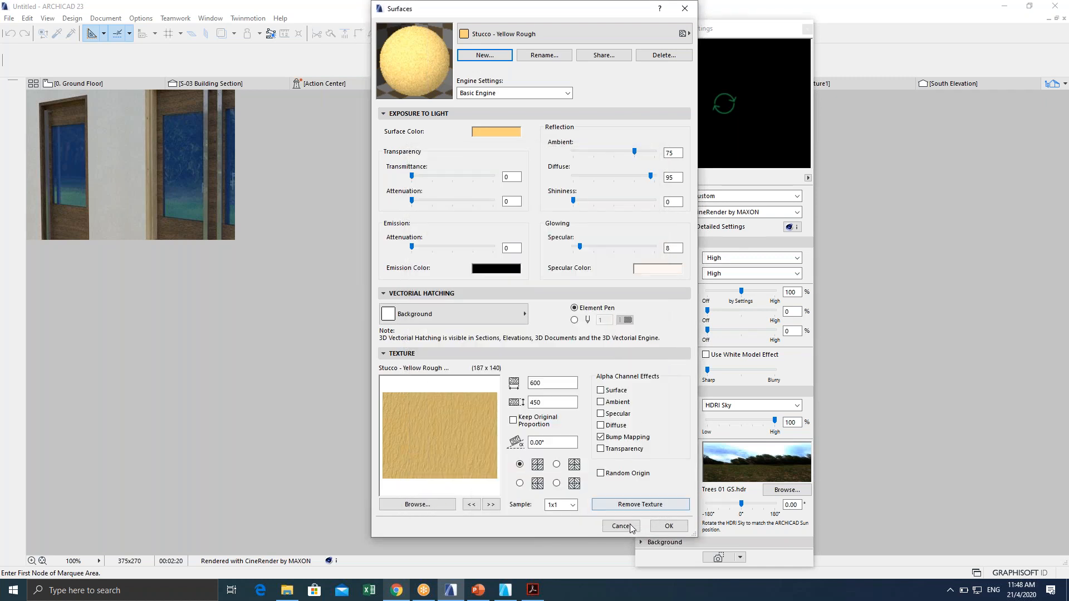
# Review the surface list and the ARCHICAD Library 23 catalog folders for new surfaces, and close the Surfaces settings without changes.
pyautogui.click(513, 38)
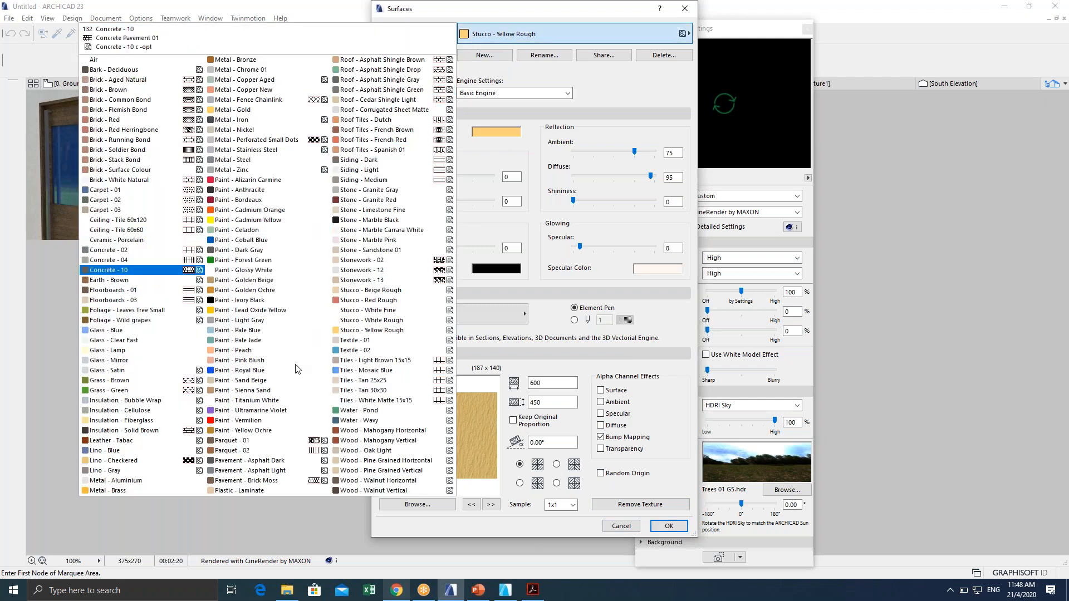
pyautogui.click(372, 330)
pyautogui.click(494, 58)
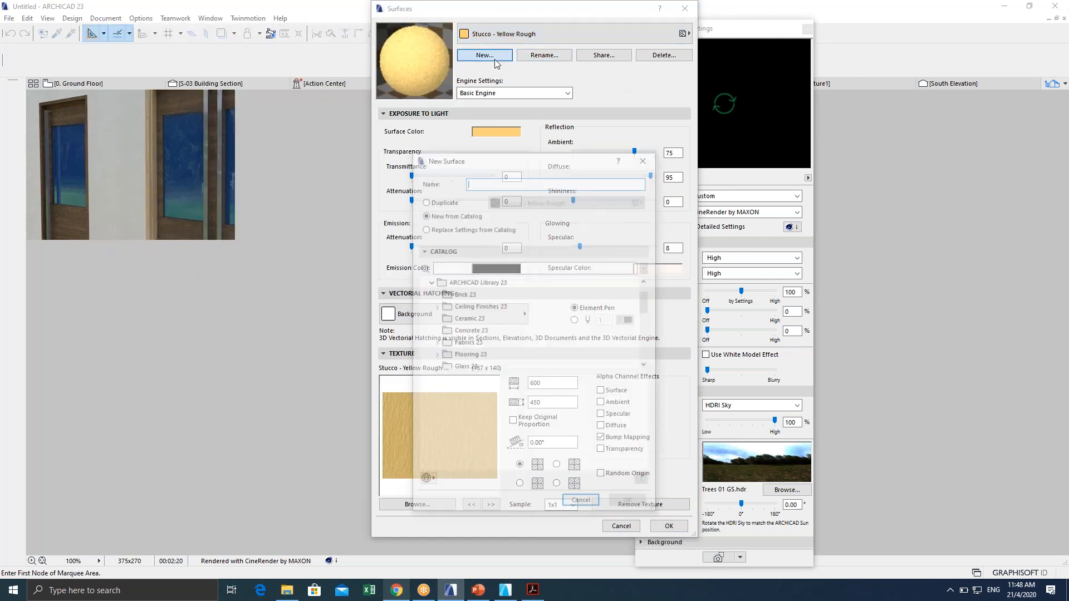
pyautogui.scroll(-5, 476, 341)
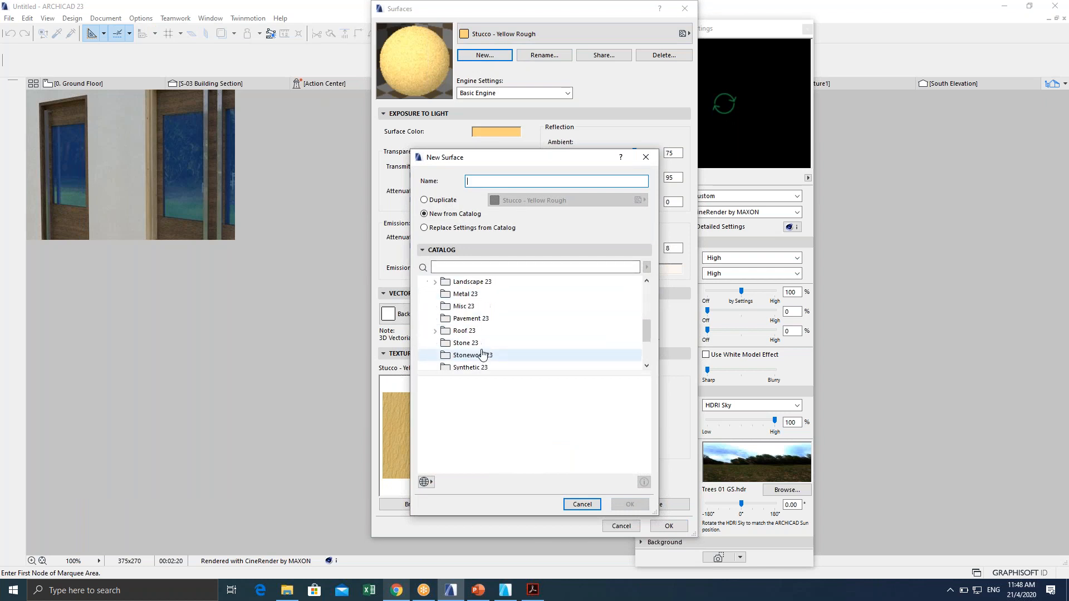
pyautogui.scroll(3, 492, 300)
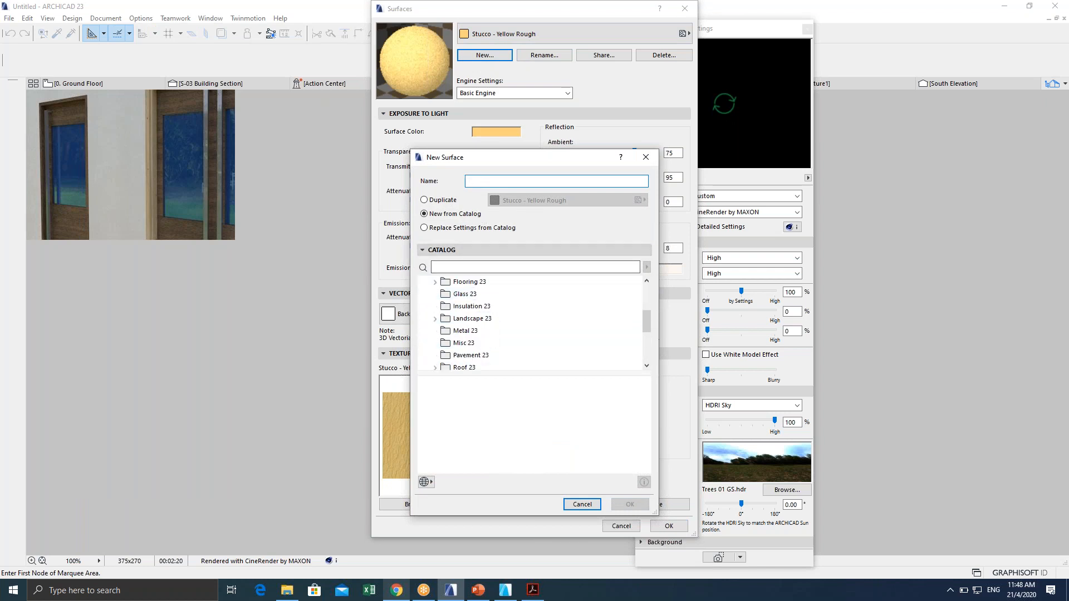
pyautogui.click(582, 504)
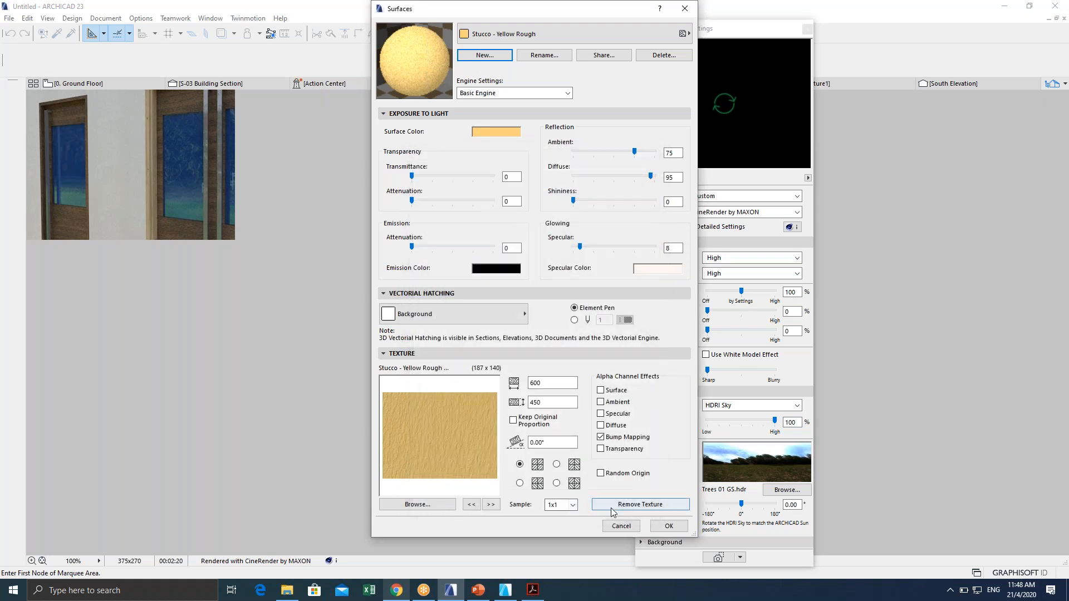
pyautogui.click(629, 525)
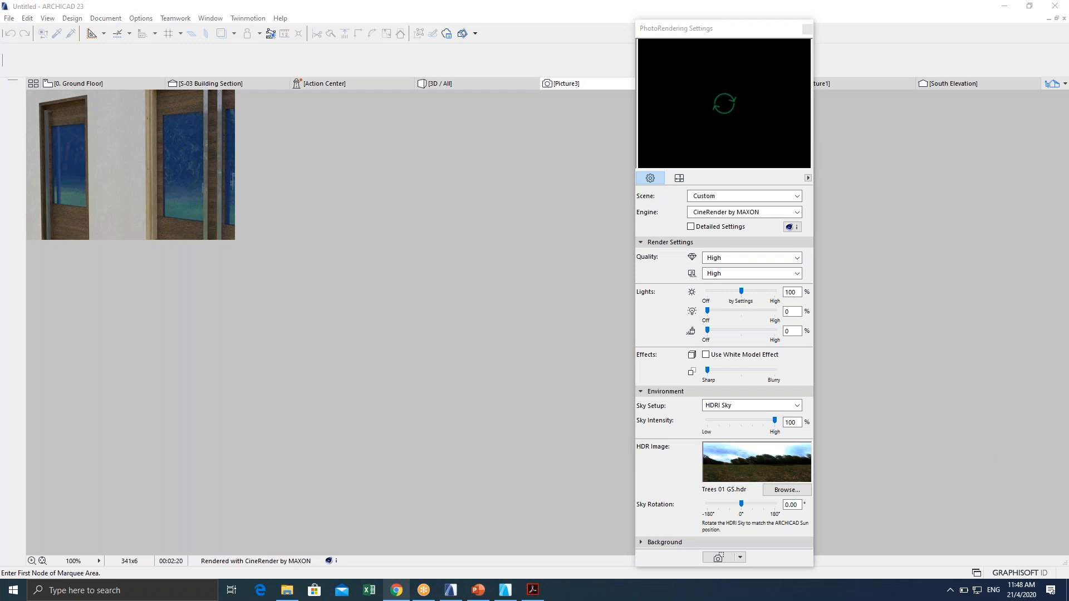
# Return to the 3D view, frame all three doors in the wall, and close the PhotoRendering settings.
pyautogui.click(456, 82)
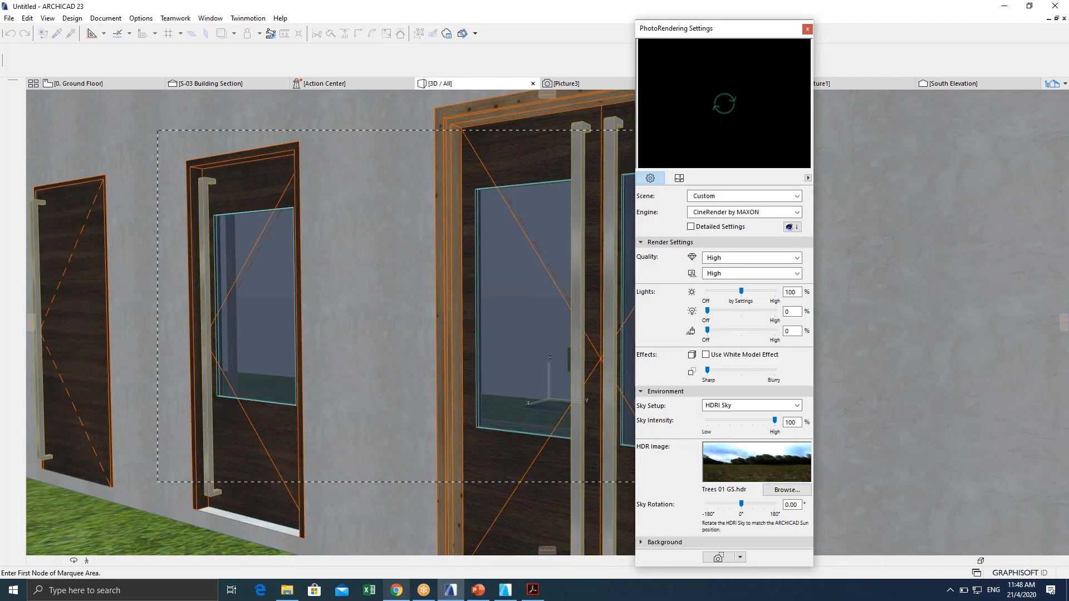
pyautogui.scroll(-3, 489, 313)
pyautogui.moveTo(486, 312); pyautogui.dragTo(394, 304, button='middle')
pyautogui.scroll(2, 399, 308)
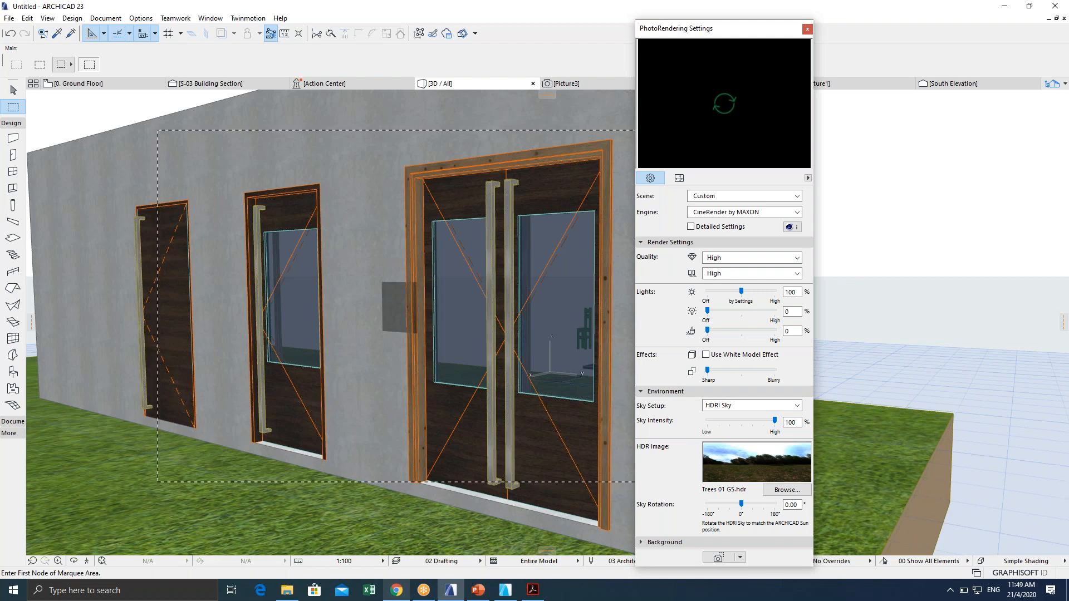
pyautogui.moveTo(771, 31); pyautogui.dragTo(832, 25)
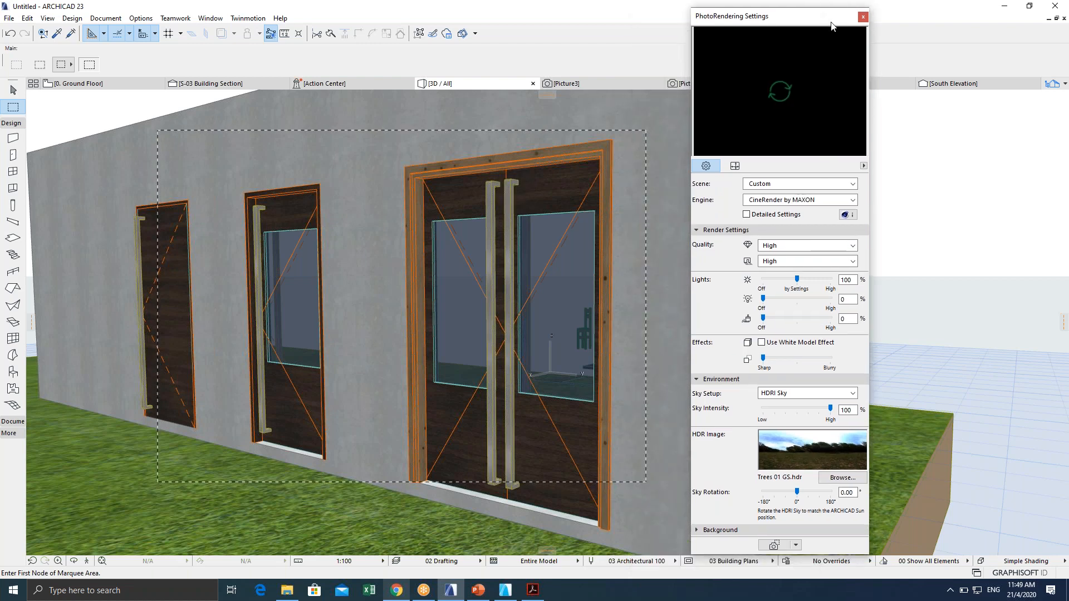
pyautogui.click(863, 16)
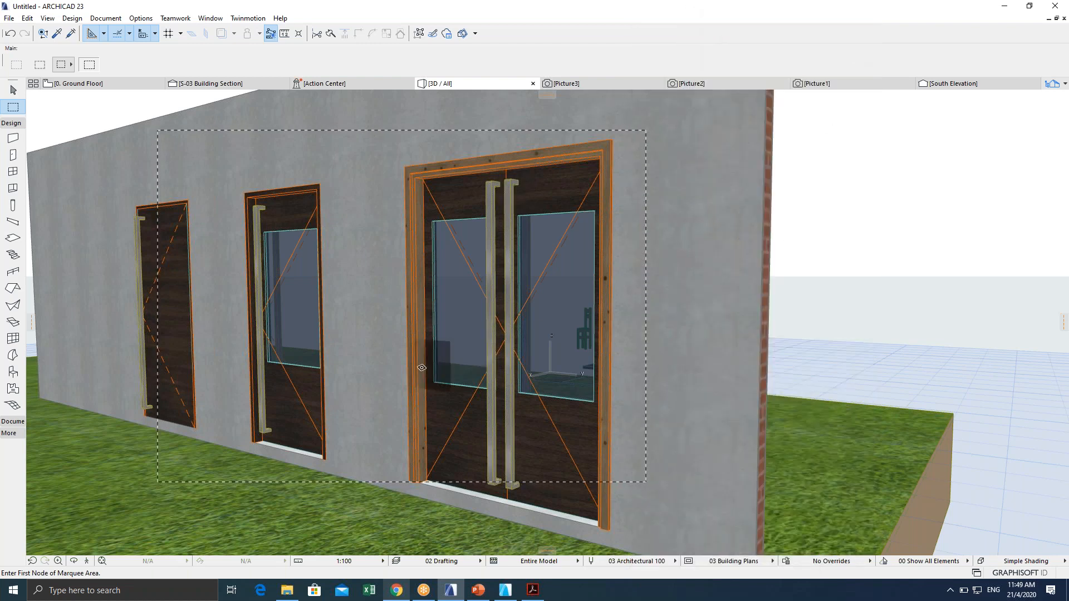
pyautogui.scroll(5, 400, 375)
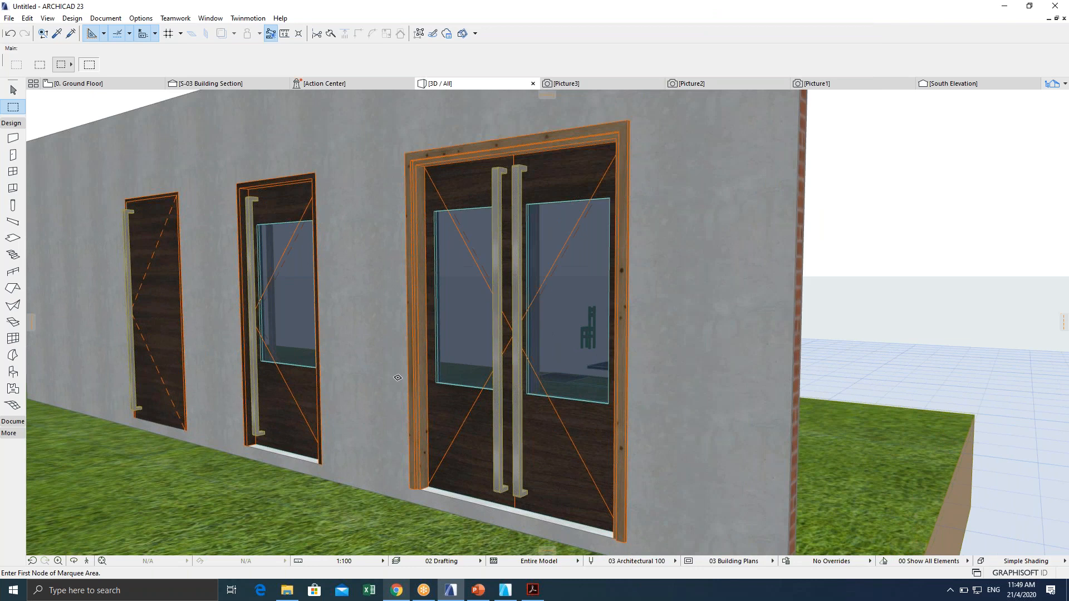
# Orbit closer to the doors in 3D and alternate between the Beam and Column tools, leaving the Beam tool active.
pyautogui.moveTo(435, 402); pyautogui.dragTo(546, 390, button='middle')
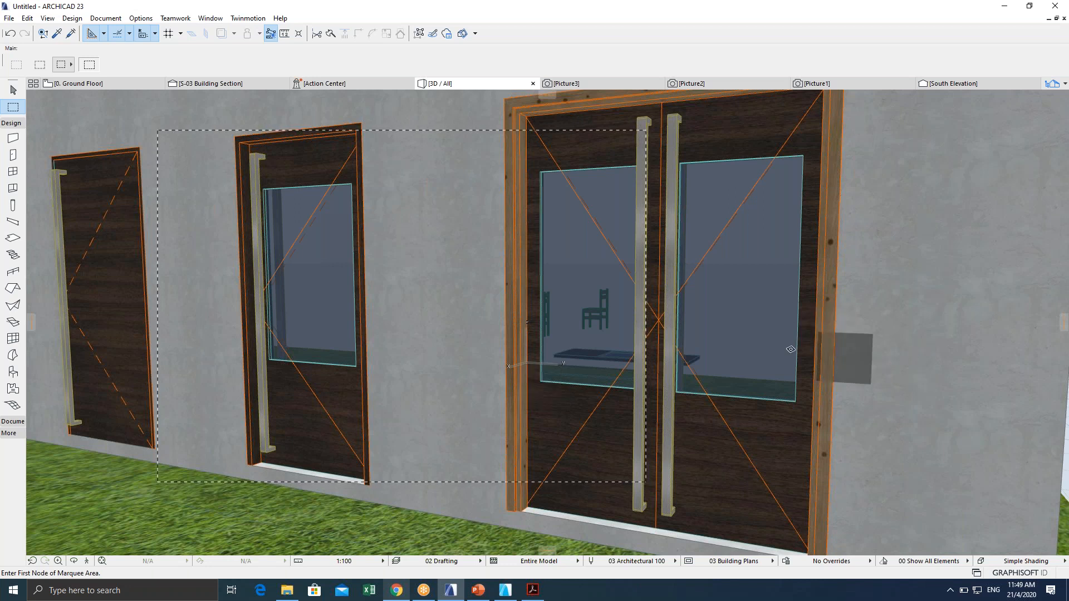
pyautogui.click(12, 224)
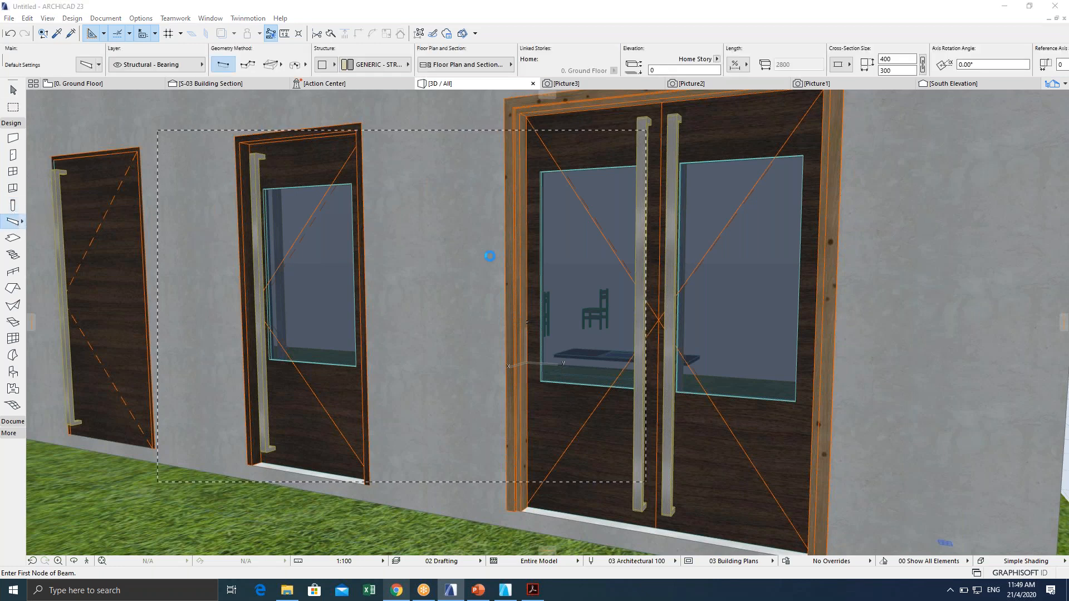
pyautogui.click(645, 396)
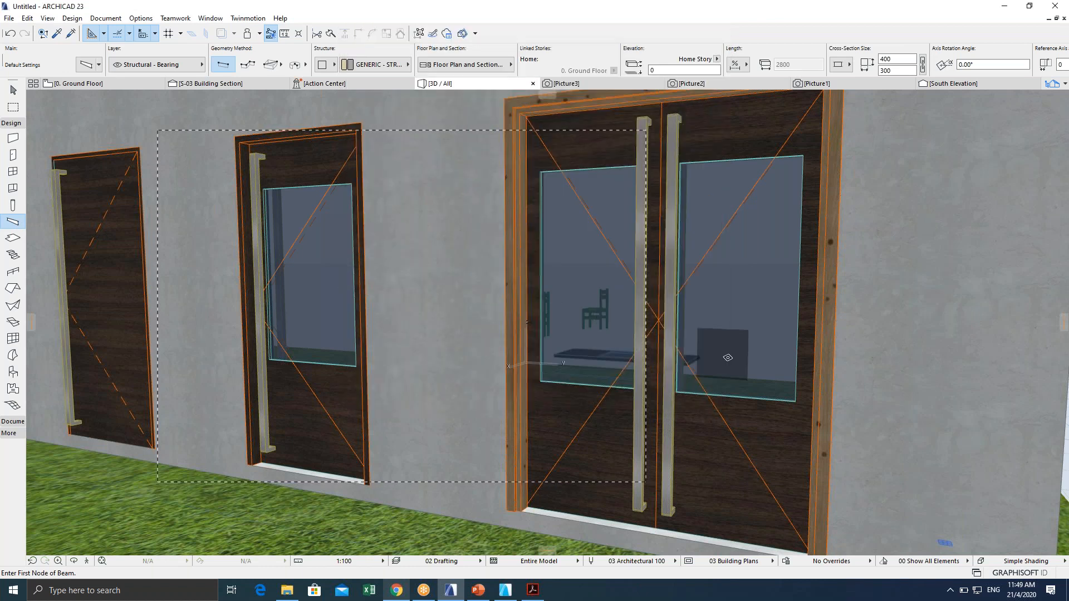
pyautogui.click(8, 209)
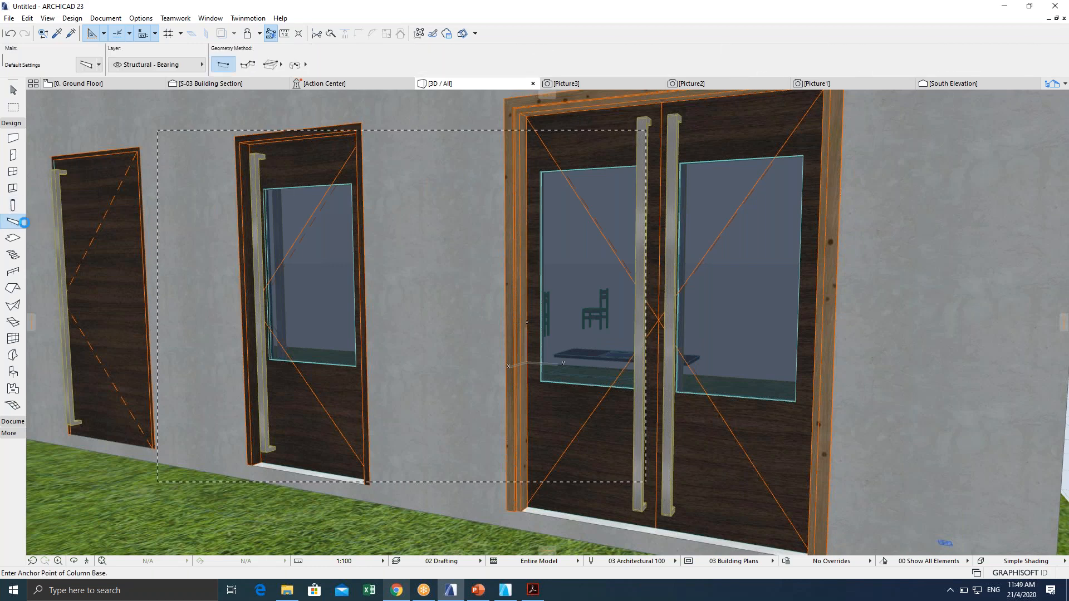
pyautogui.click(12, 222)
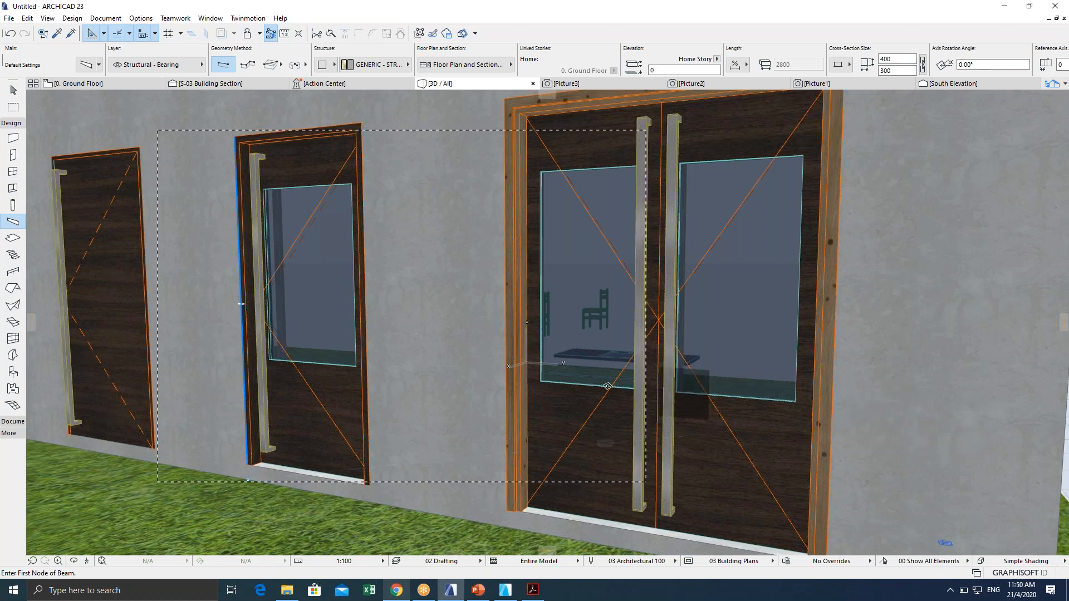
pyautogui.scroll(-1, 608, 386)
pyautogui.scroll(-1, 608, 386)
pyautogui.moveTo(607, 386); pyautogui.dragTo(570, 341, button='middle')
pyautogui.scroll(2, 562, 378)
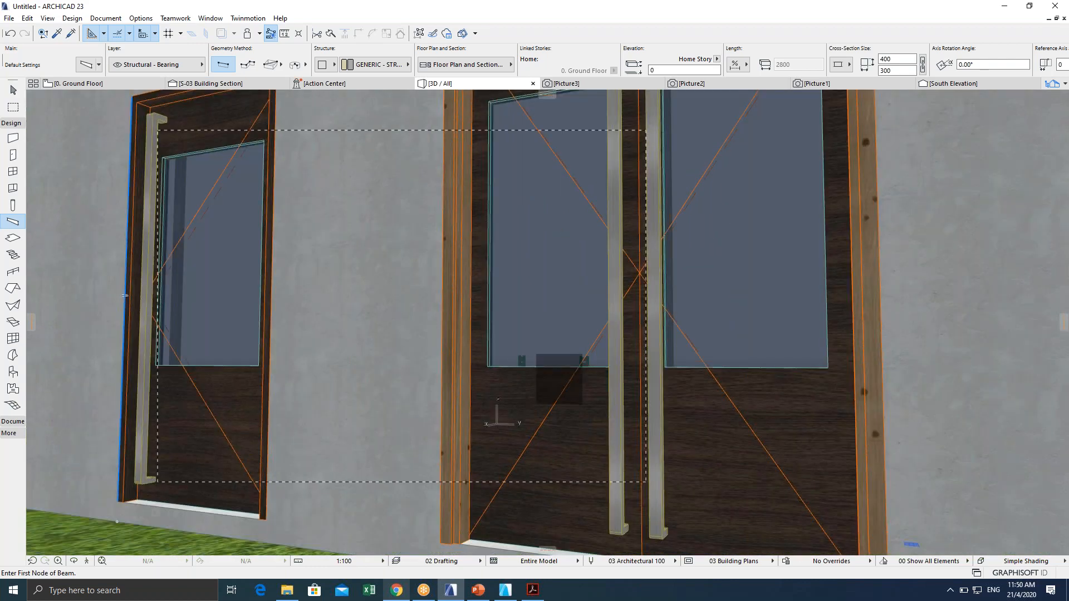
pyautogui.moveTo(551, 387)
pyautogui.mouseDown(button='middle')
pyautogui.moveTo(545, 396)
pyautogui.moveTo(611, 374)
pyautogui.moveTo(667, 375)
pyautogui.moveTo(684, 390)
pyautogui.moveTo(704, 377)
pyautogui.mouseUp(button='middle')
pyautogui.scroll(-1, 494, 428)
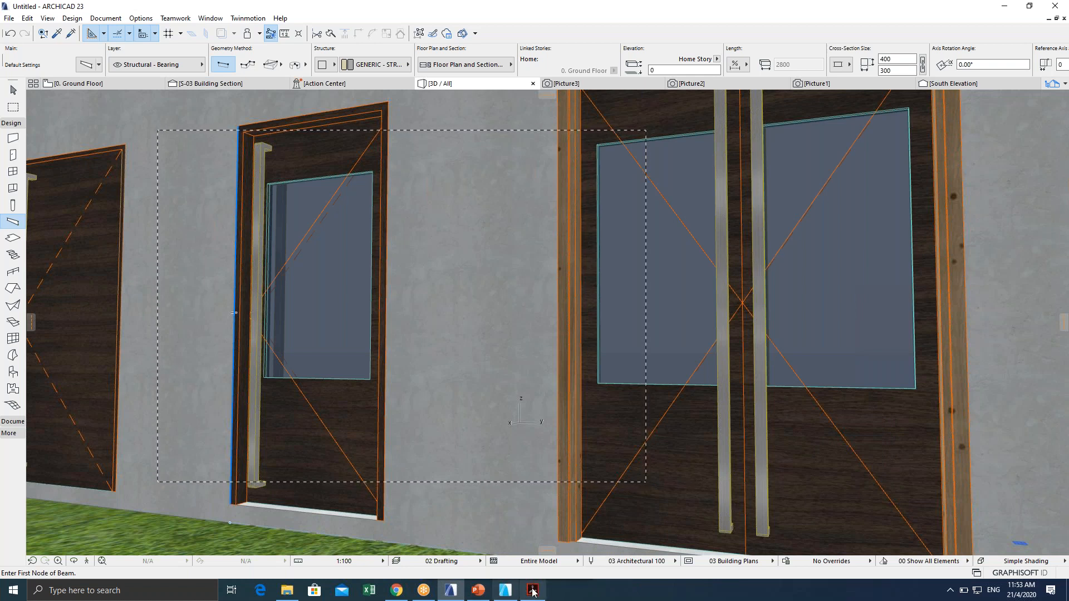
# Switch to Chrome, go back from the Office Cabin image to the studio's Architizer page, and browse its projects.
pyautogui.click(397, 590)
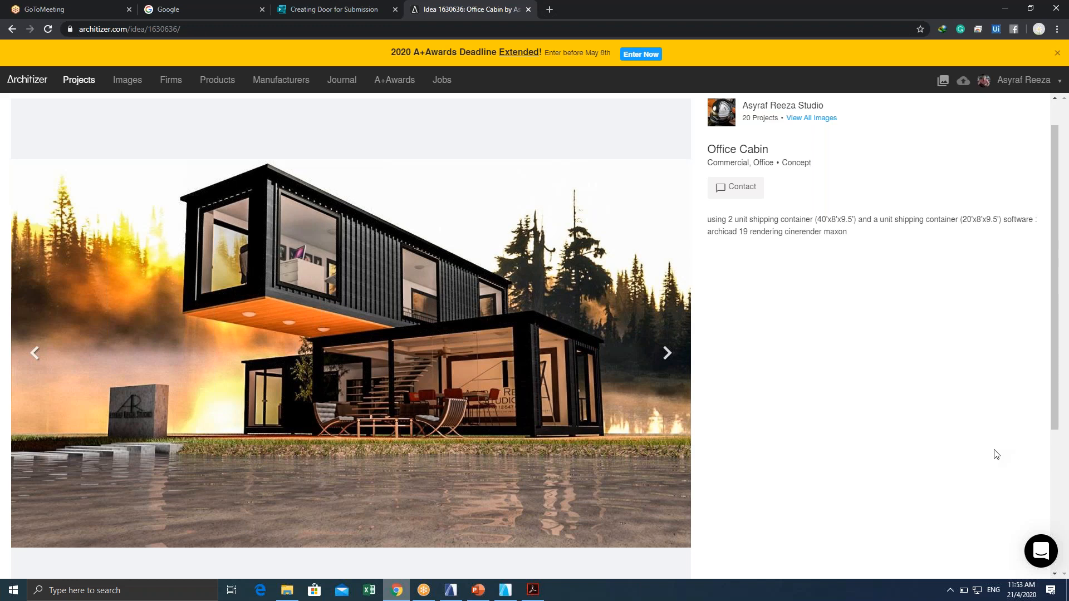
pyautogui.click(12, 29)
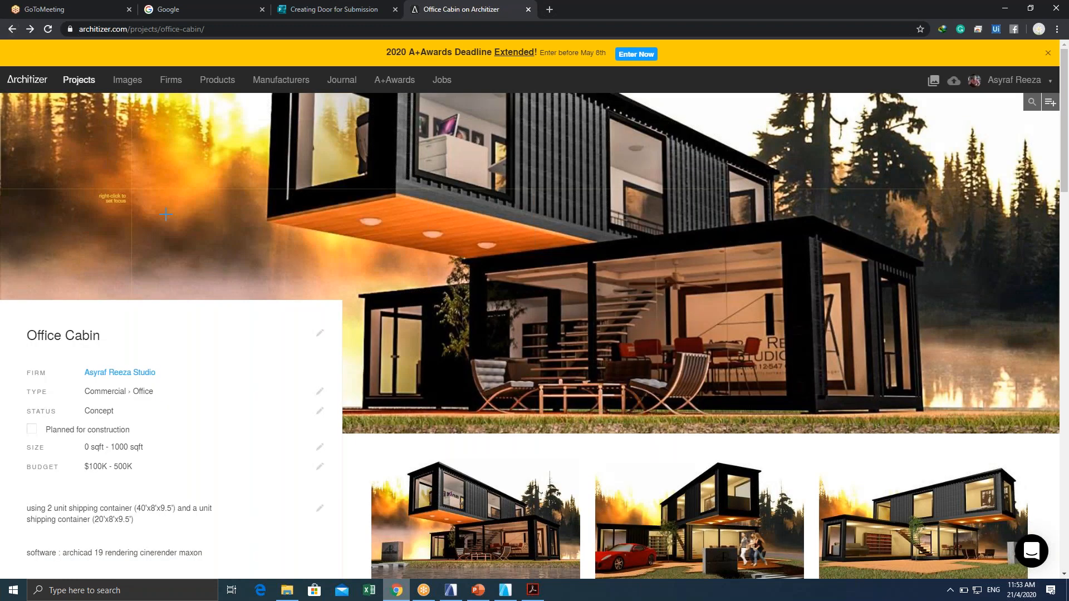
pyautogui.click(11, 29)
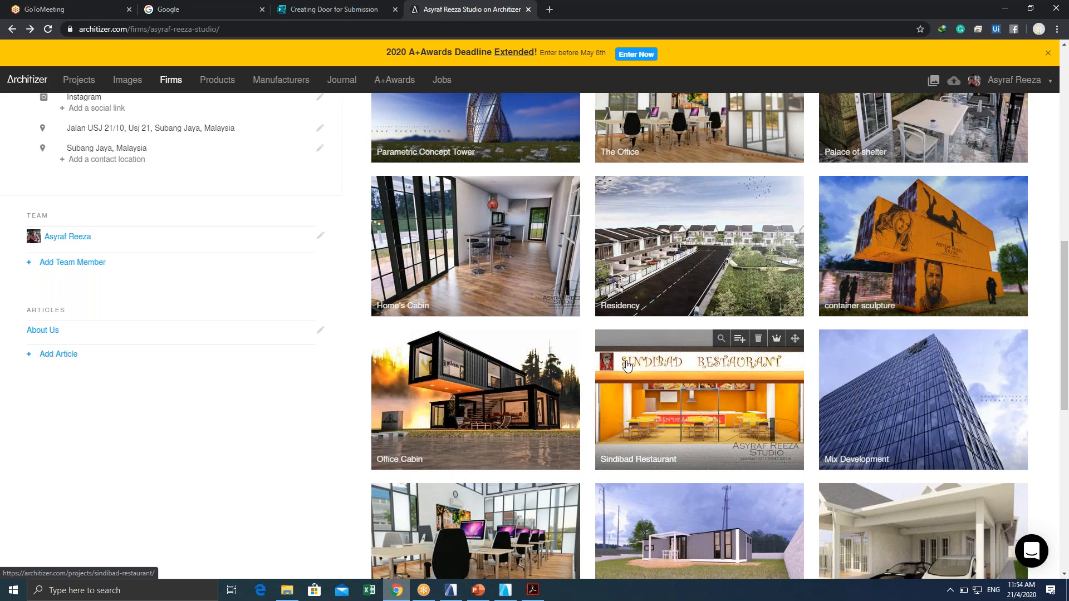
pyautogui.scroll(-1, 657, 337)
pyautogui.scroll(-5, 657, 337)
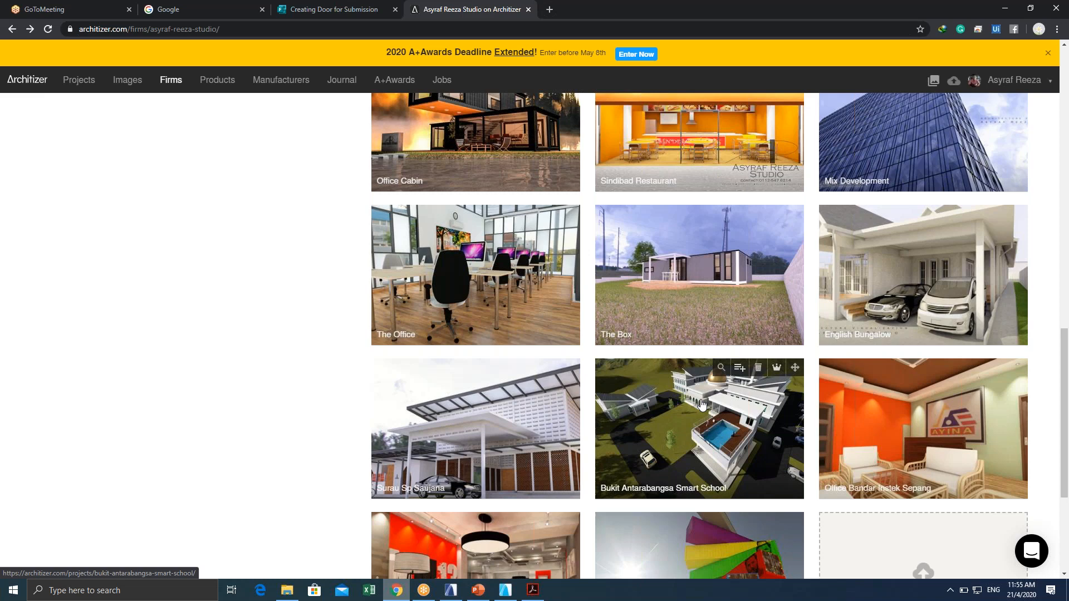
pyautogui.scroll(2, 683, 358)
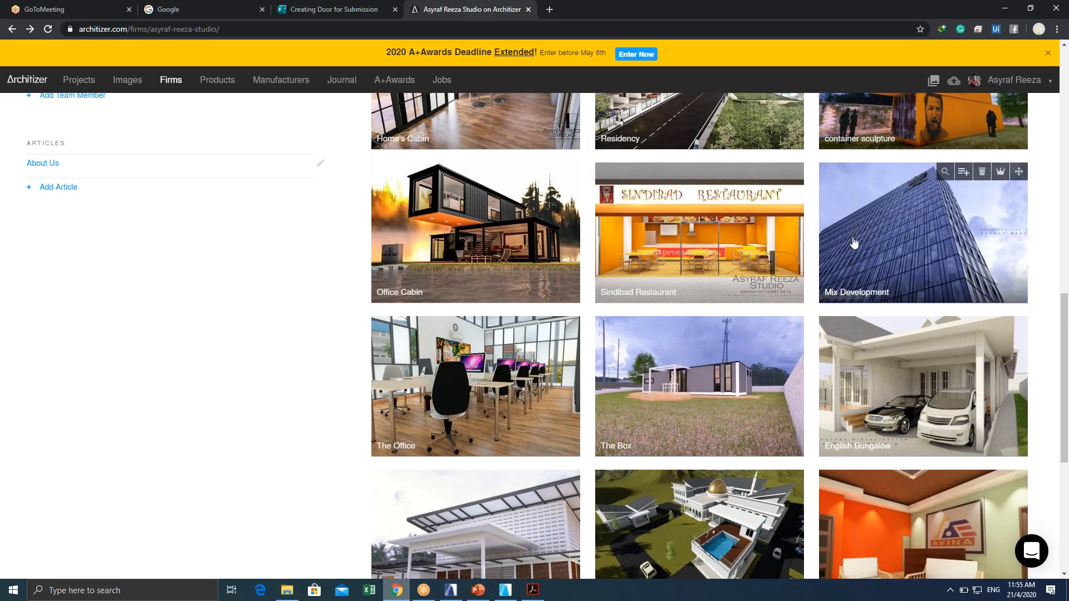
# Open the Mix Development project, view its site plan image at full size, and return to the project page.
pyautogui.click(854, 243)
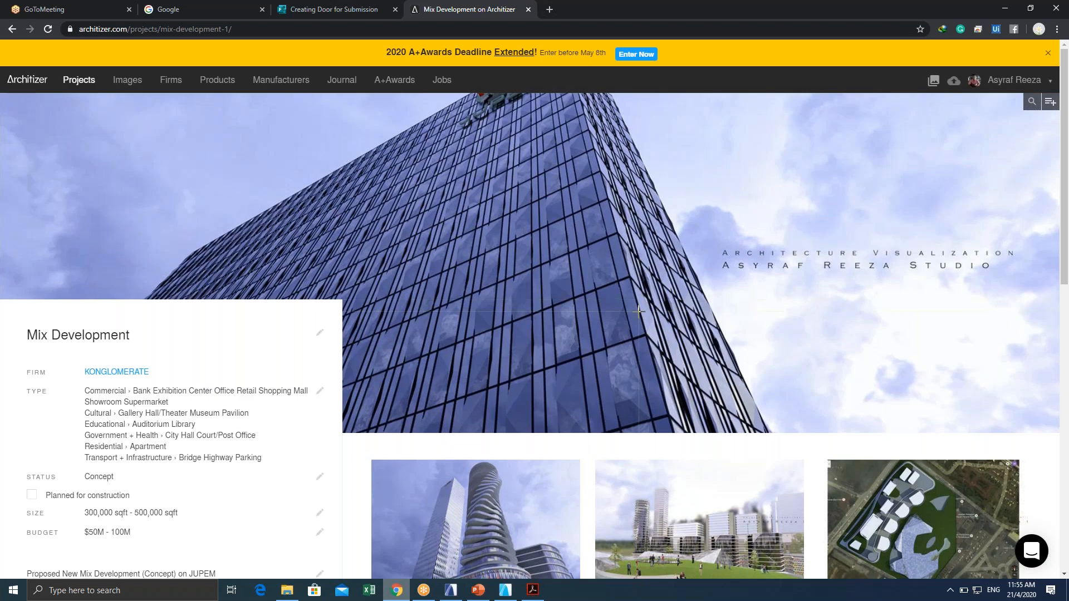
pyautogui.scroll(-5, 641, 306)
pyautogui.moveTo(646, 305)
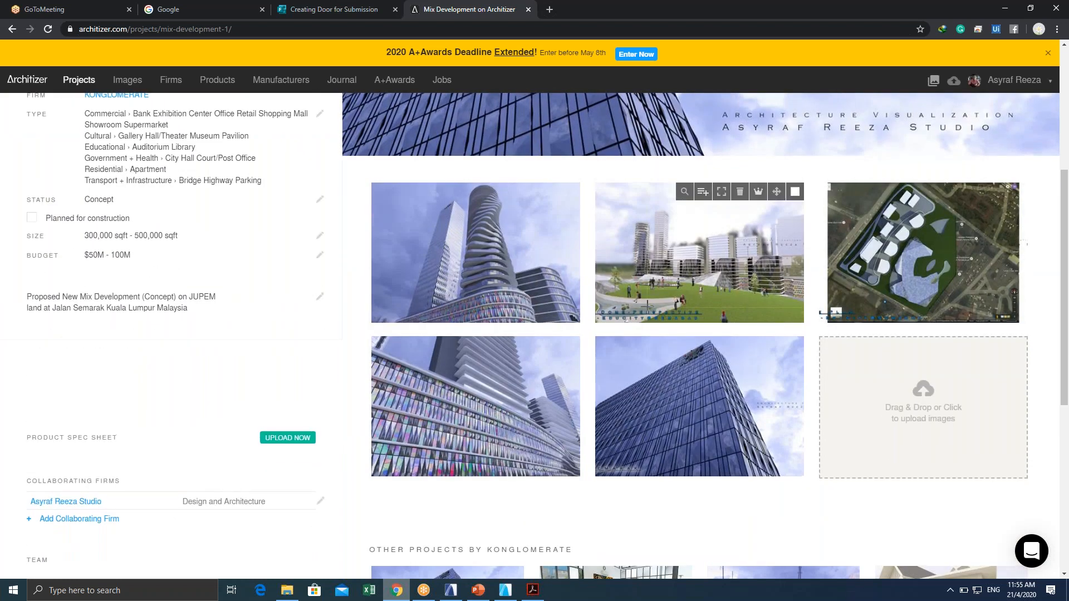
pyautogui.scroll(1, 647, 305)
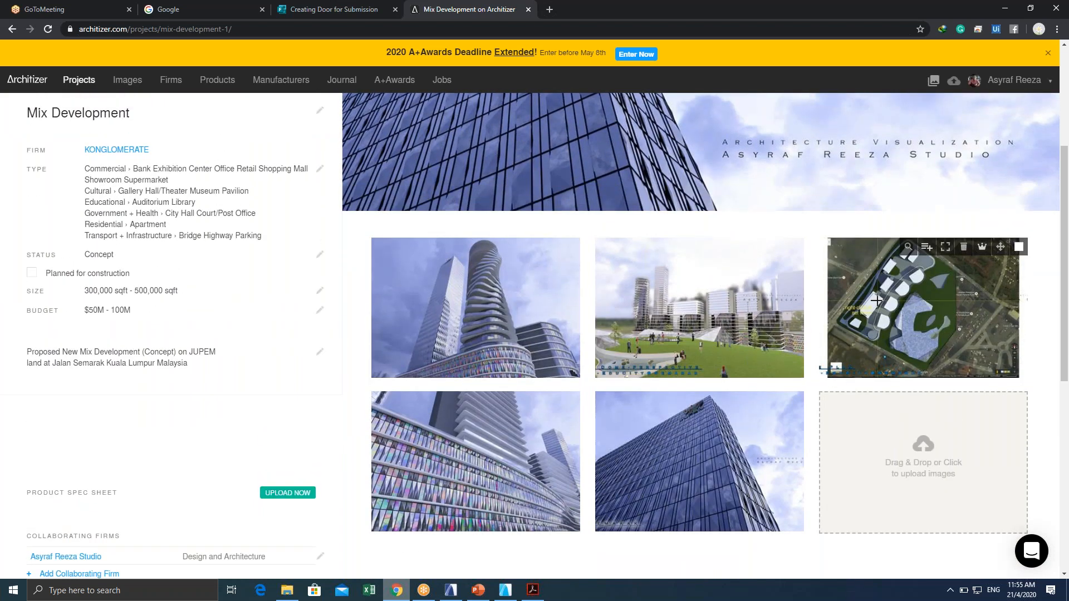
pyautogui.click(877, 301)
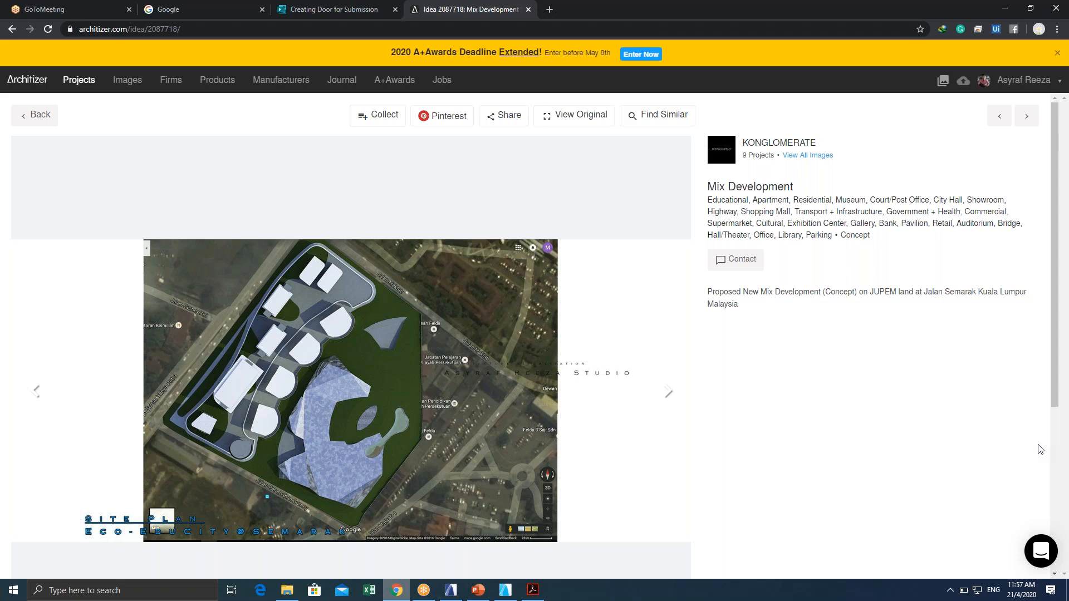
pyautogui.click(7, 30)
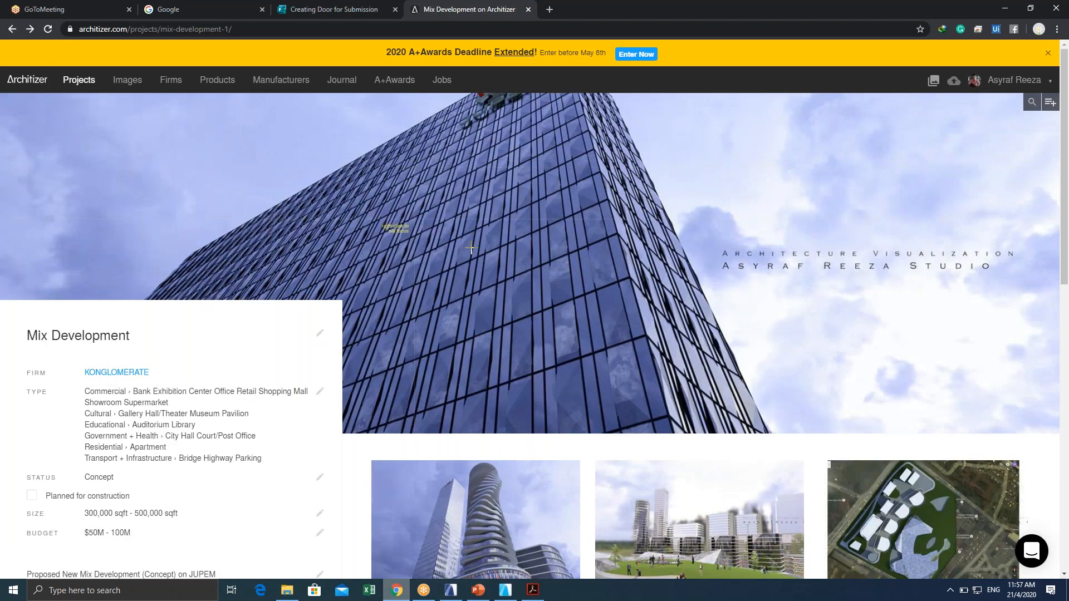
# View two more Mix Development gallery images individually, ending on the glass tower rendering.
pyautogui.scroll(-5, 499, 277)
pyautogui.click(500, 395)
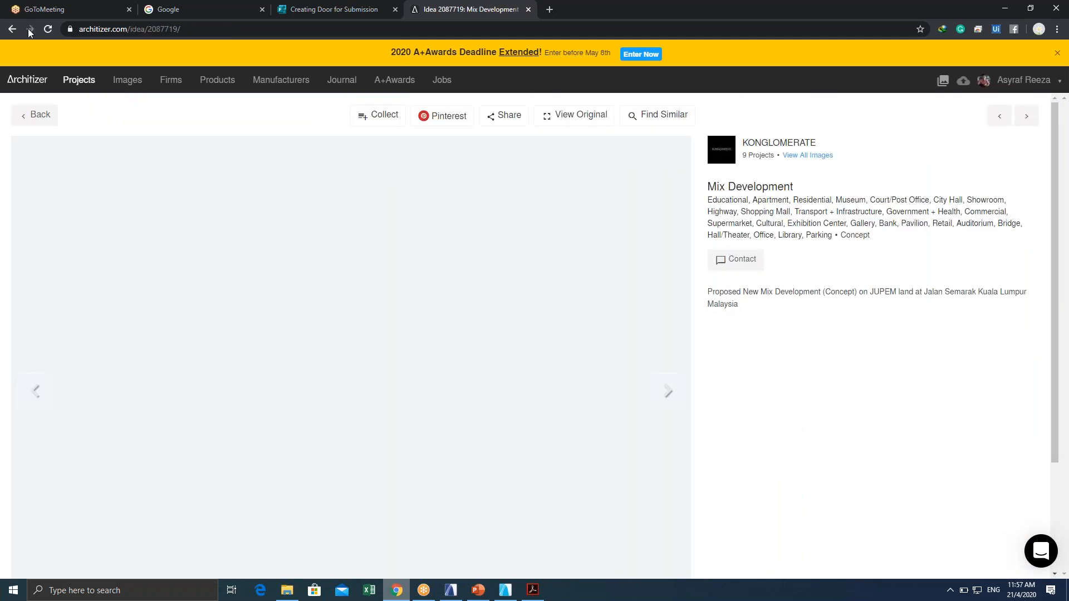
pyautogui.click(9, 29)
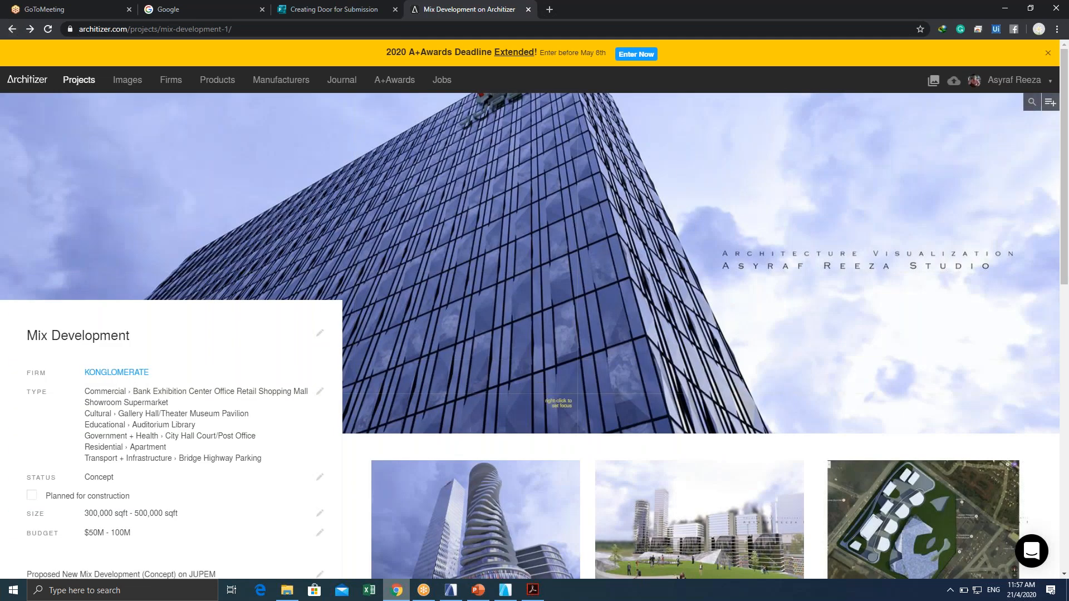
pyautogui.scroll(-8, 613, 351)
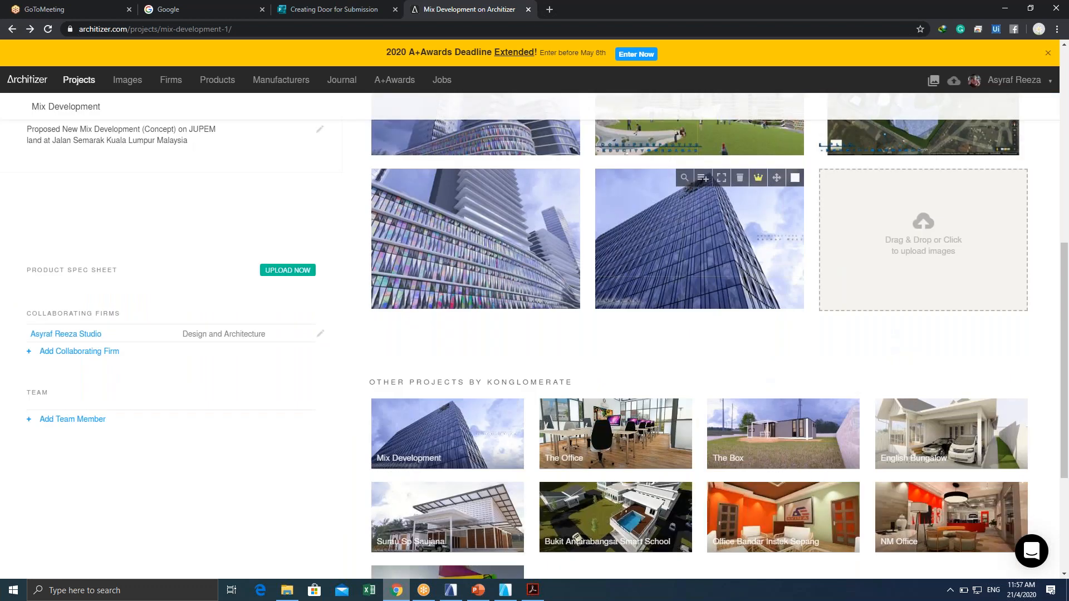
pyautogui.click(523, 294)
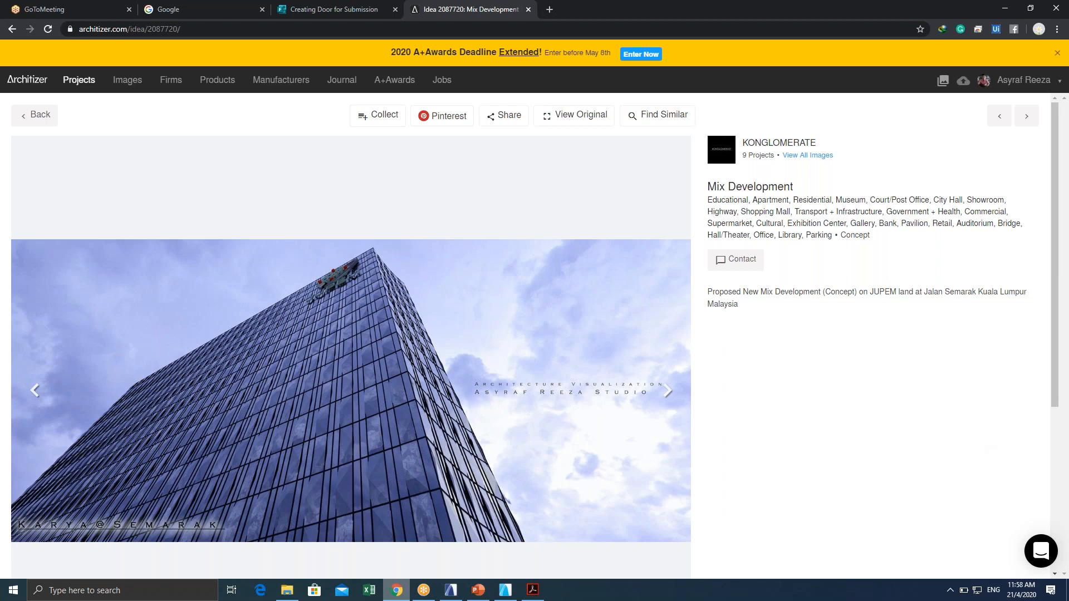
# Return to the ARCHICAD 3D view and clear the guide line along the edge of the single glazed door.
pyautogui.click(1005, 7)
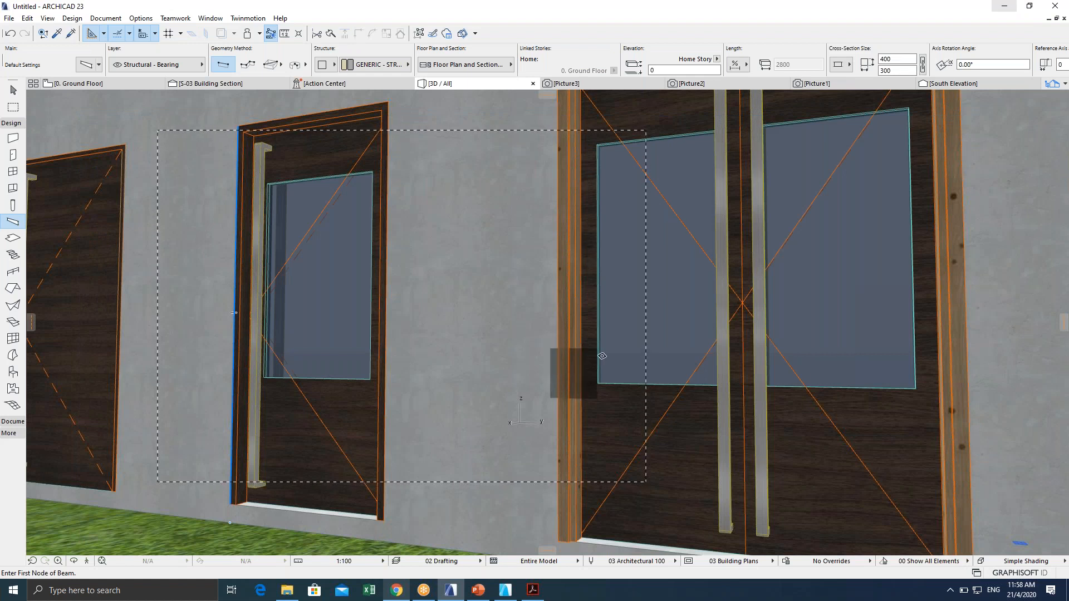
pyautogui.press('Escape')
pyautogui.press('Escape')
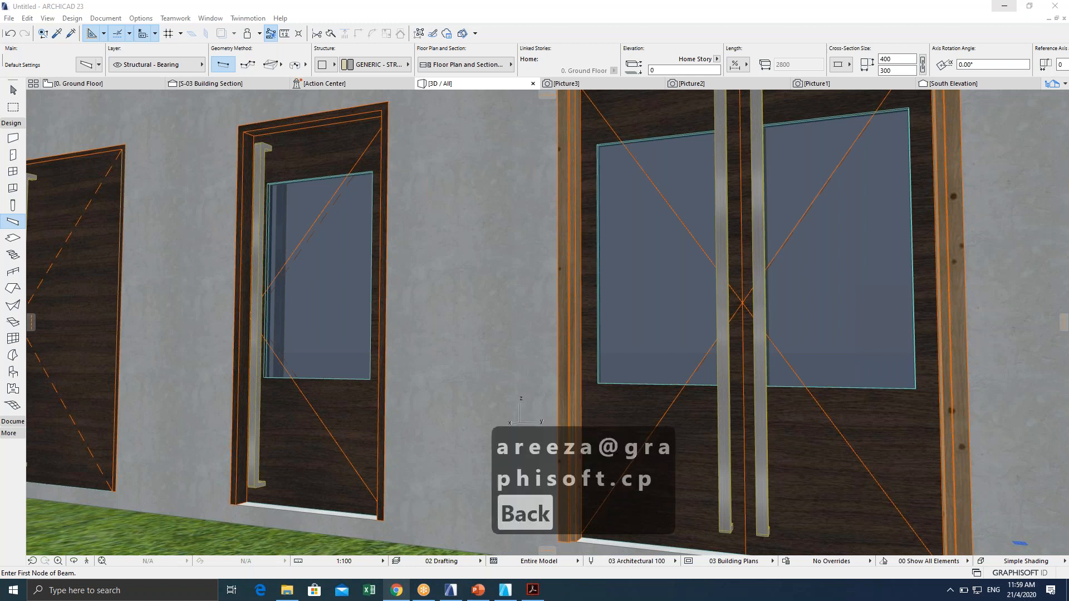
pyautogui.press('Return')
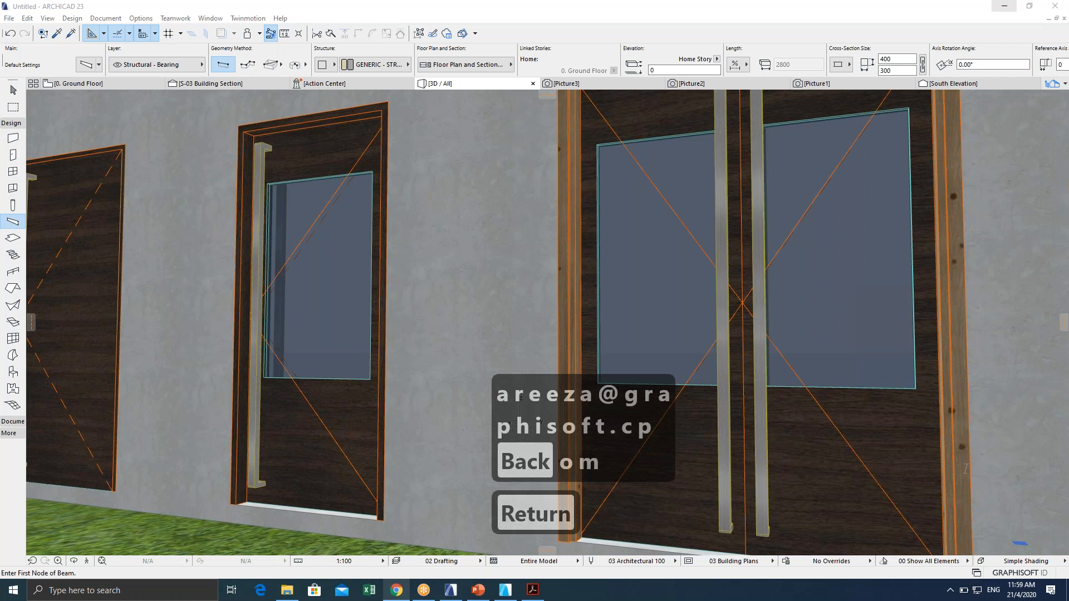
pyautogui.hotkey('ctrl', 'c')
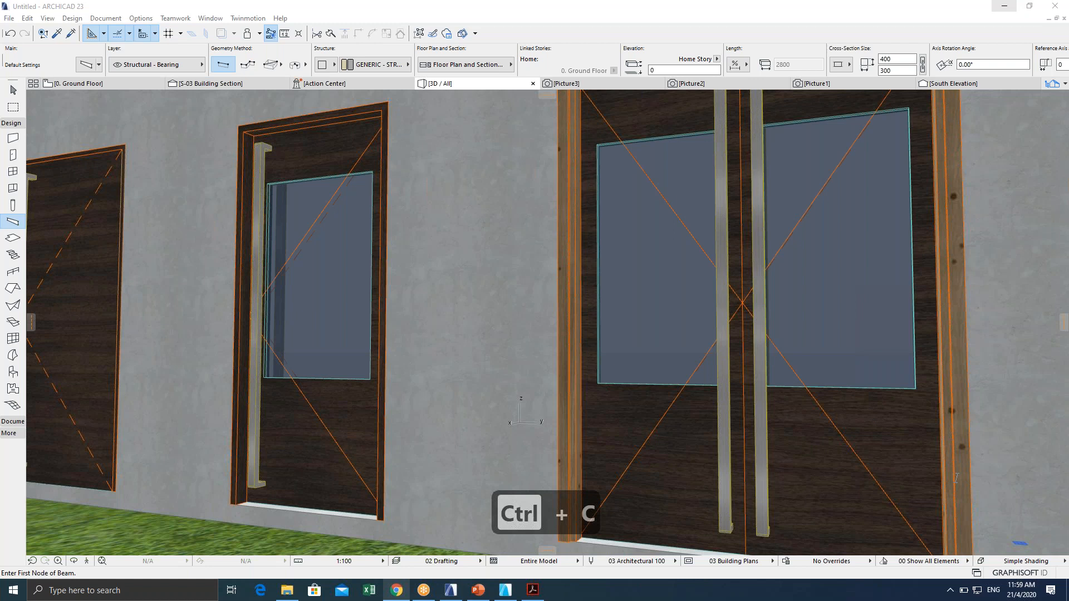
pyautogui.hotkey('ctrl', 'v')
pyautogui.hotkey('ctrl', 'v')
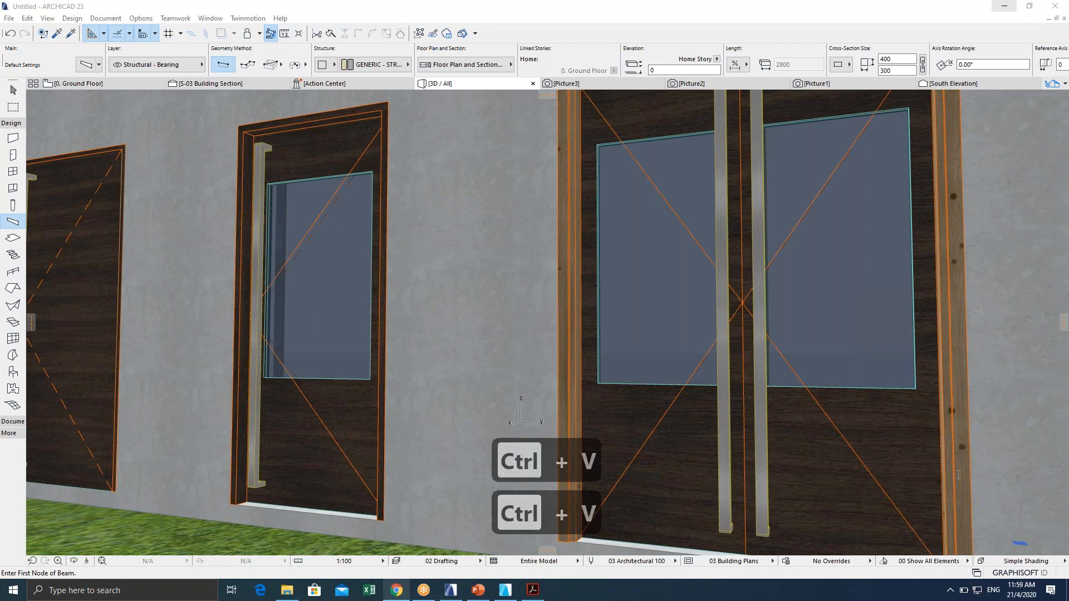
pyautogui.press('BackSpace')
pyautogui.press('BackSpace')
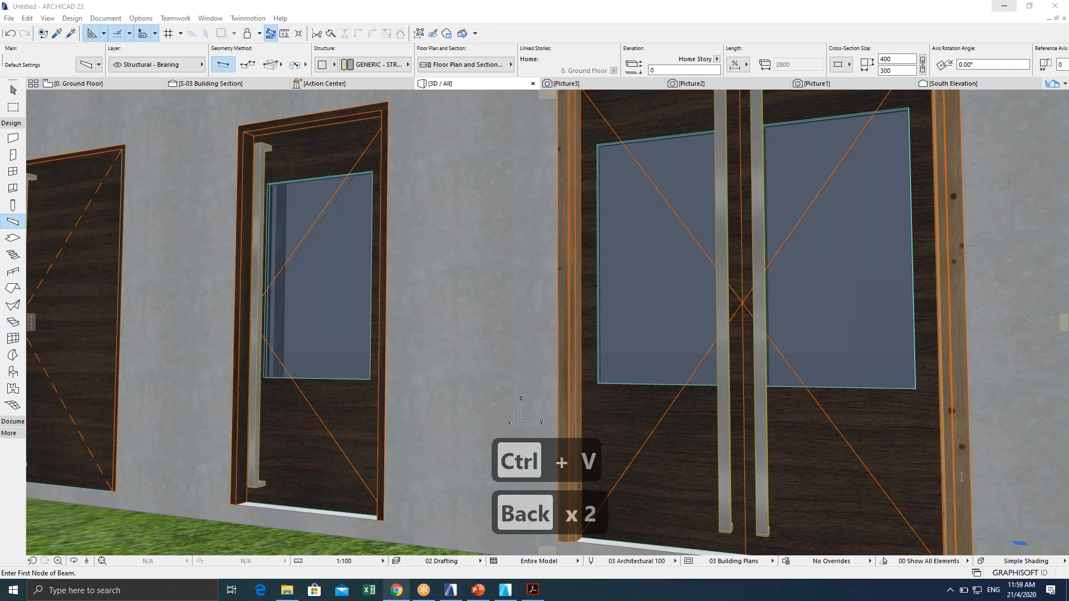
pyautogui.press('m')
pyautogui.press('Return')
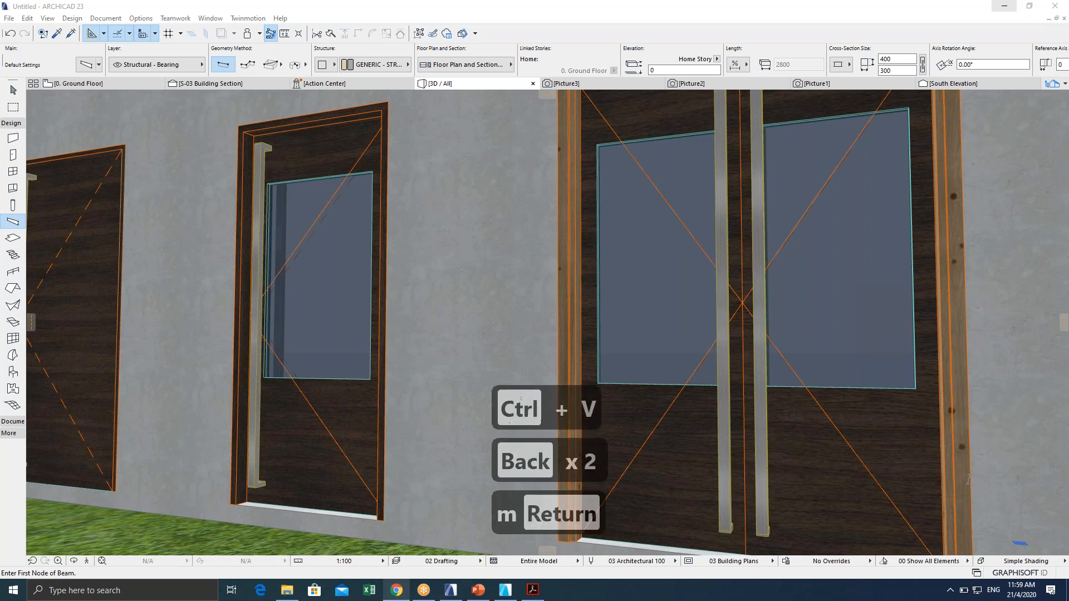